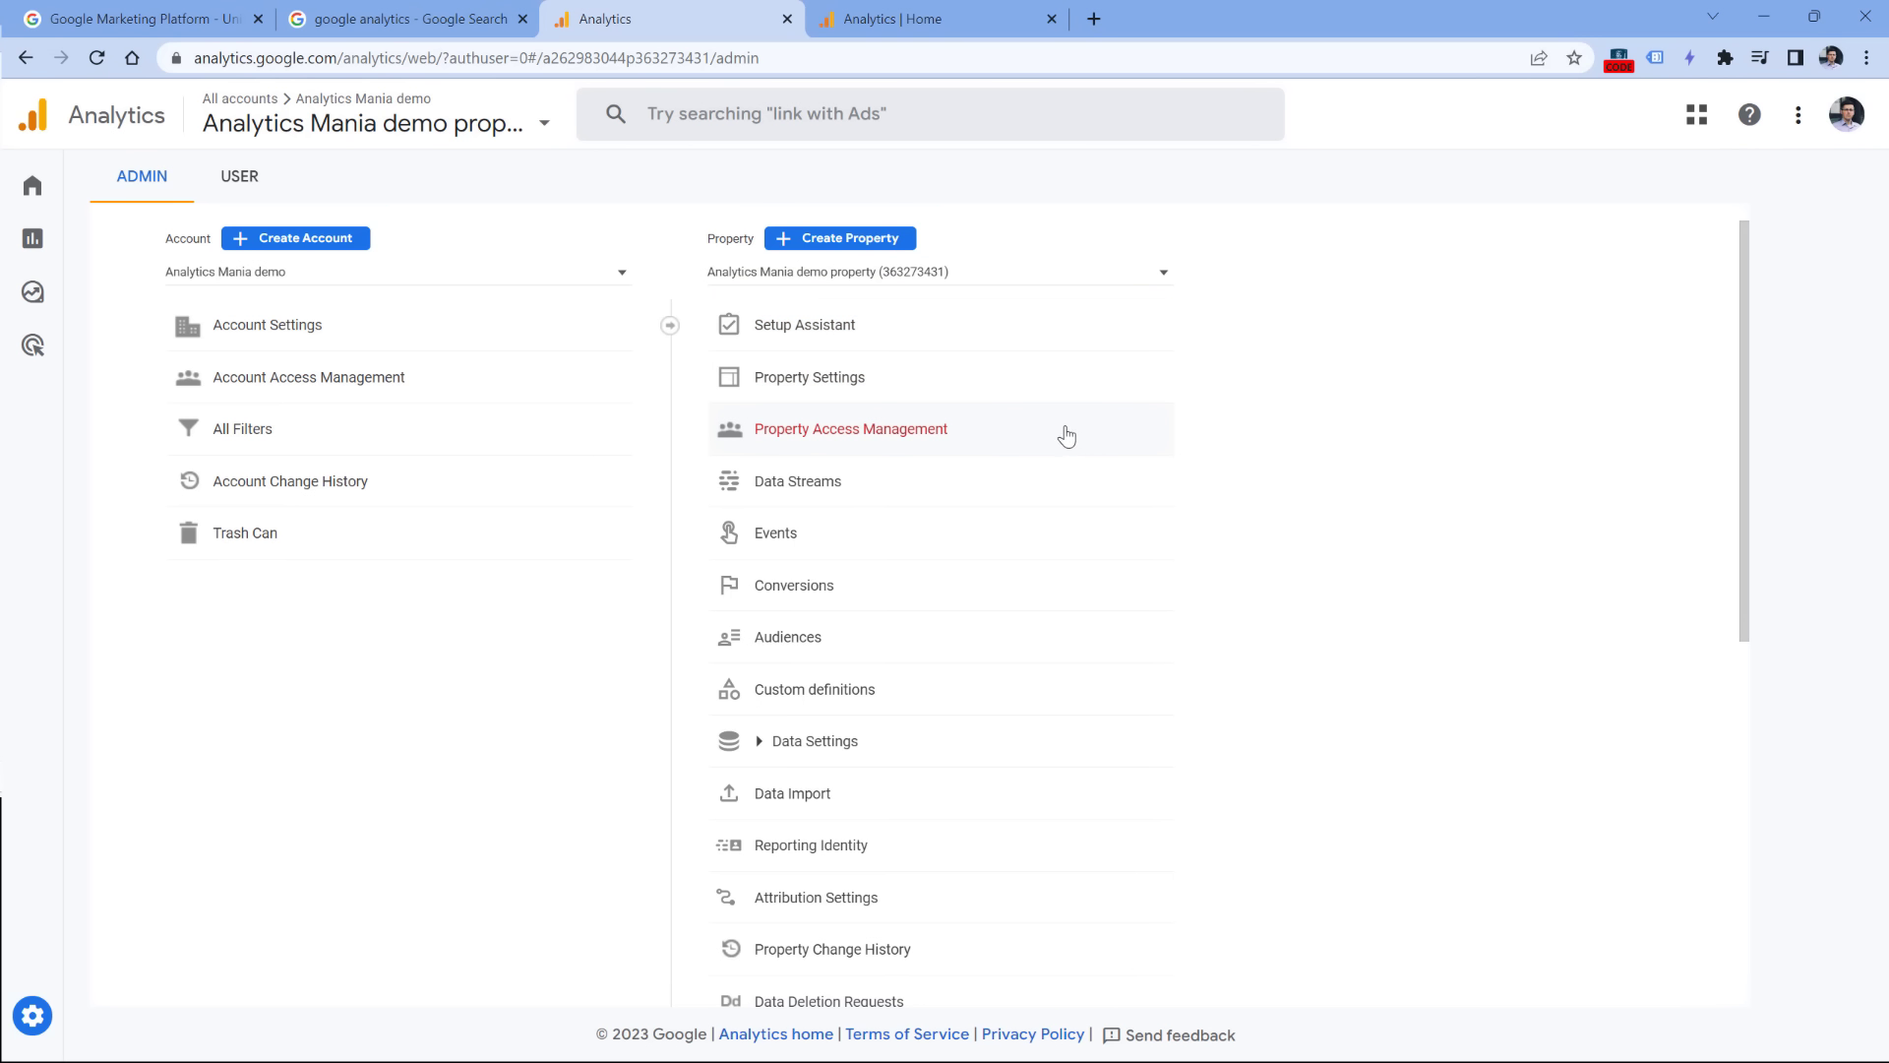
Step: Review the Setup Assistant checklist of the Analytics Mania demo property, including the optional advanced setup, and open the property settings
{"action": "left_click", "coordinate": [821, 335]}
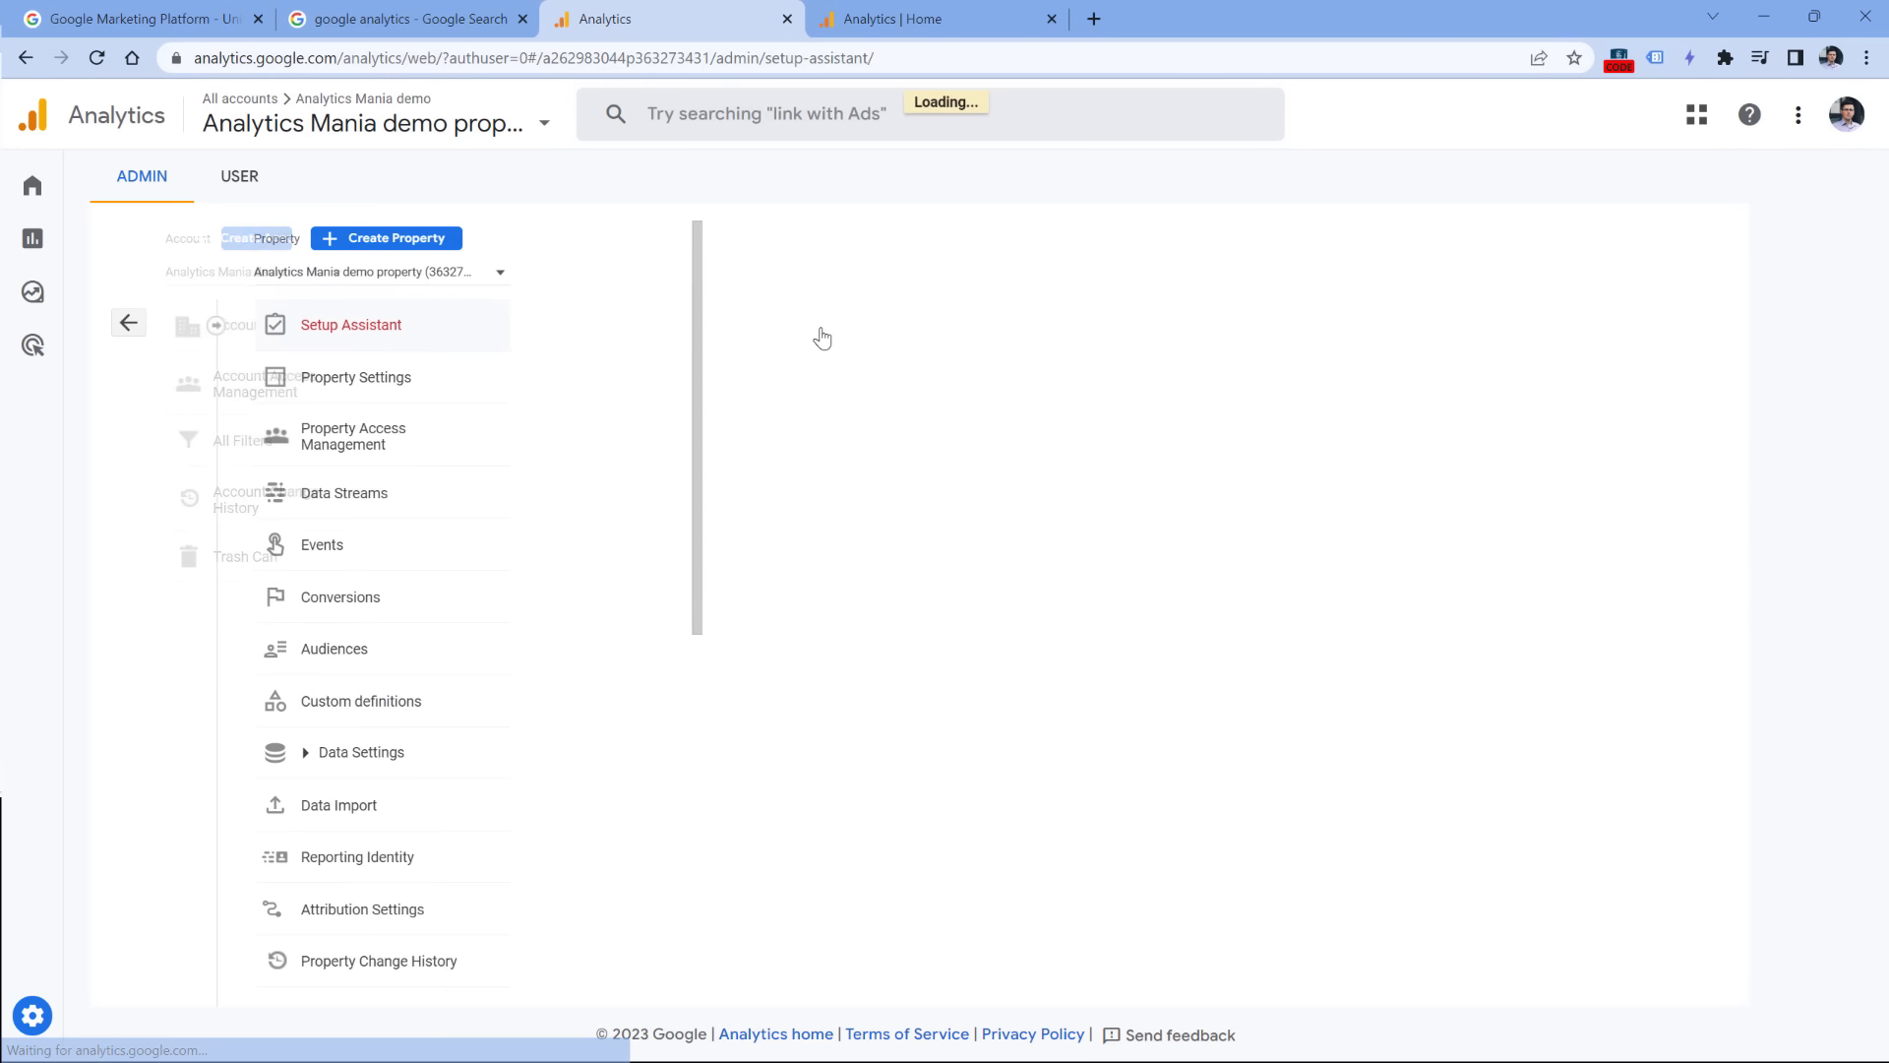
{"action": "scroll", "coordinate": [742, 497], "scroll_direction": "down", "scroll_amount": 2}
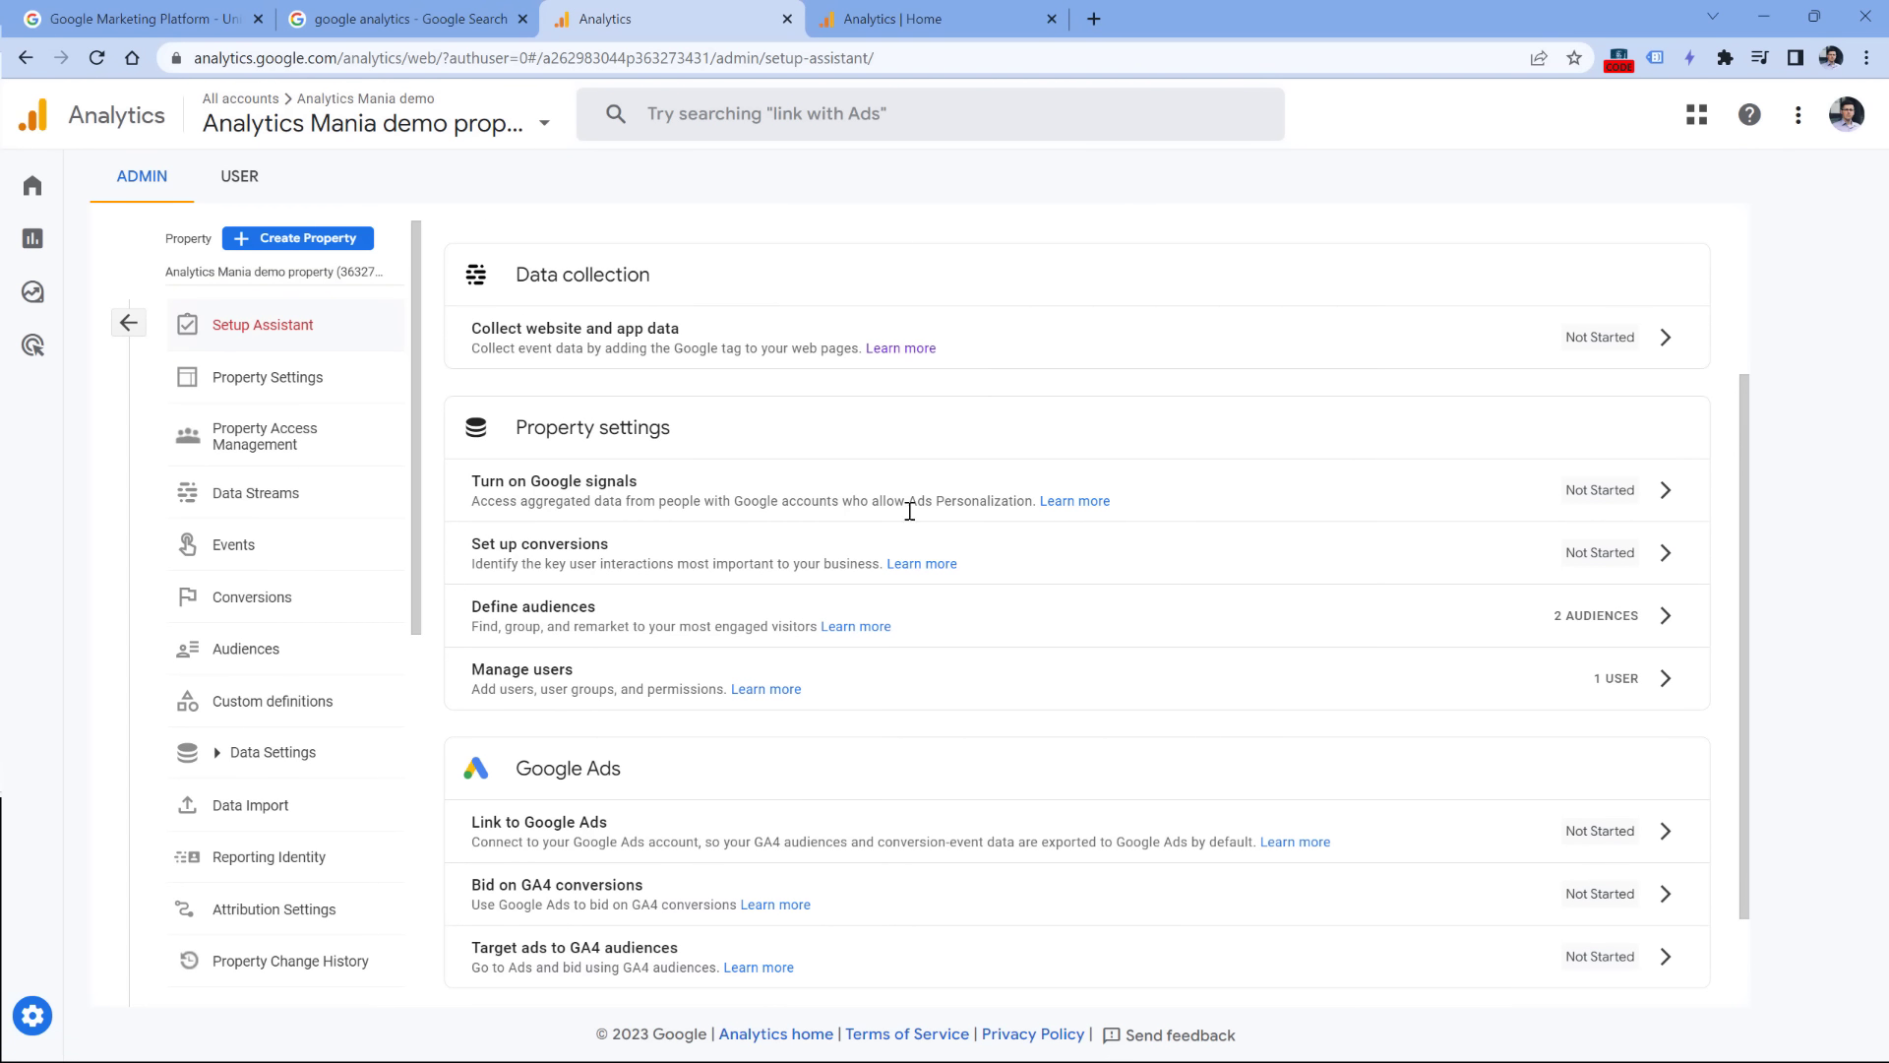
{"action": "scroll", "coordinate": [944, 517], "scroll_direction": "down", "scroll_amount": 2}
{"action": "scroll", "coordinate": [846, 531], "scroll_direction": "up", "scroll_amount": 5}
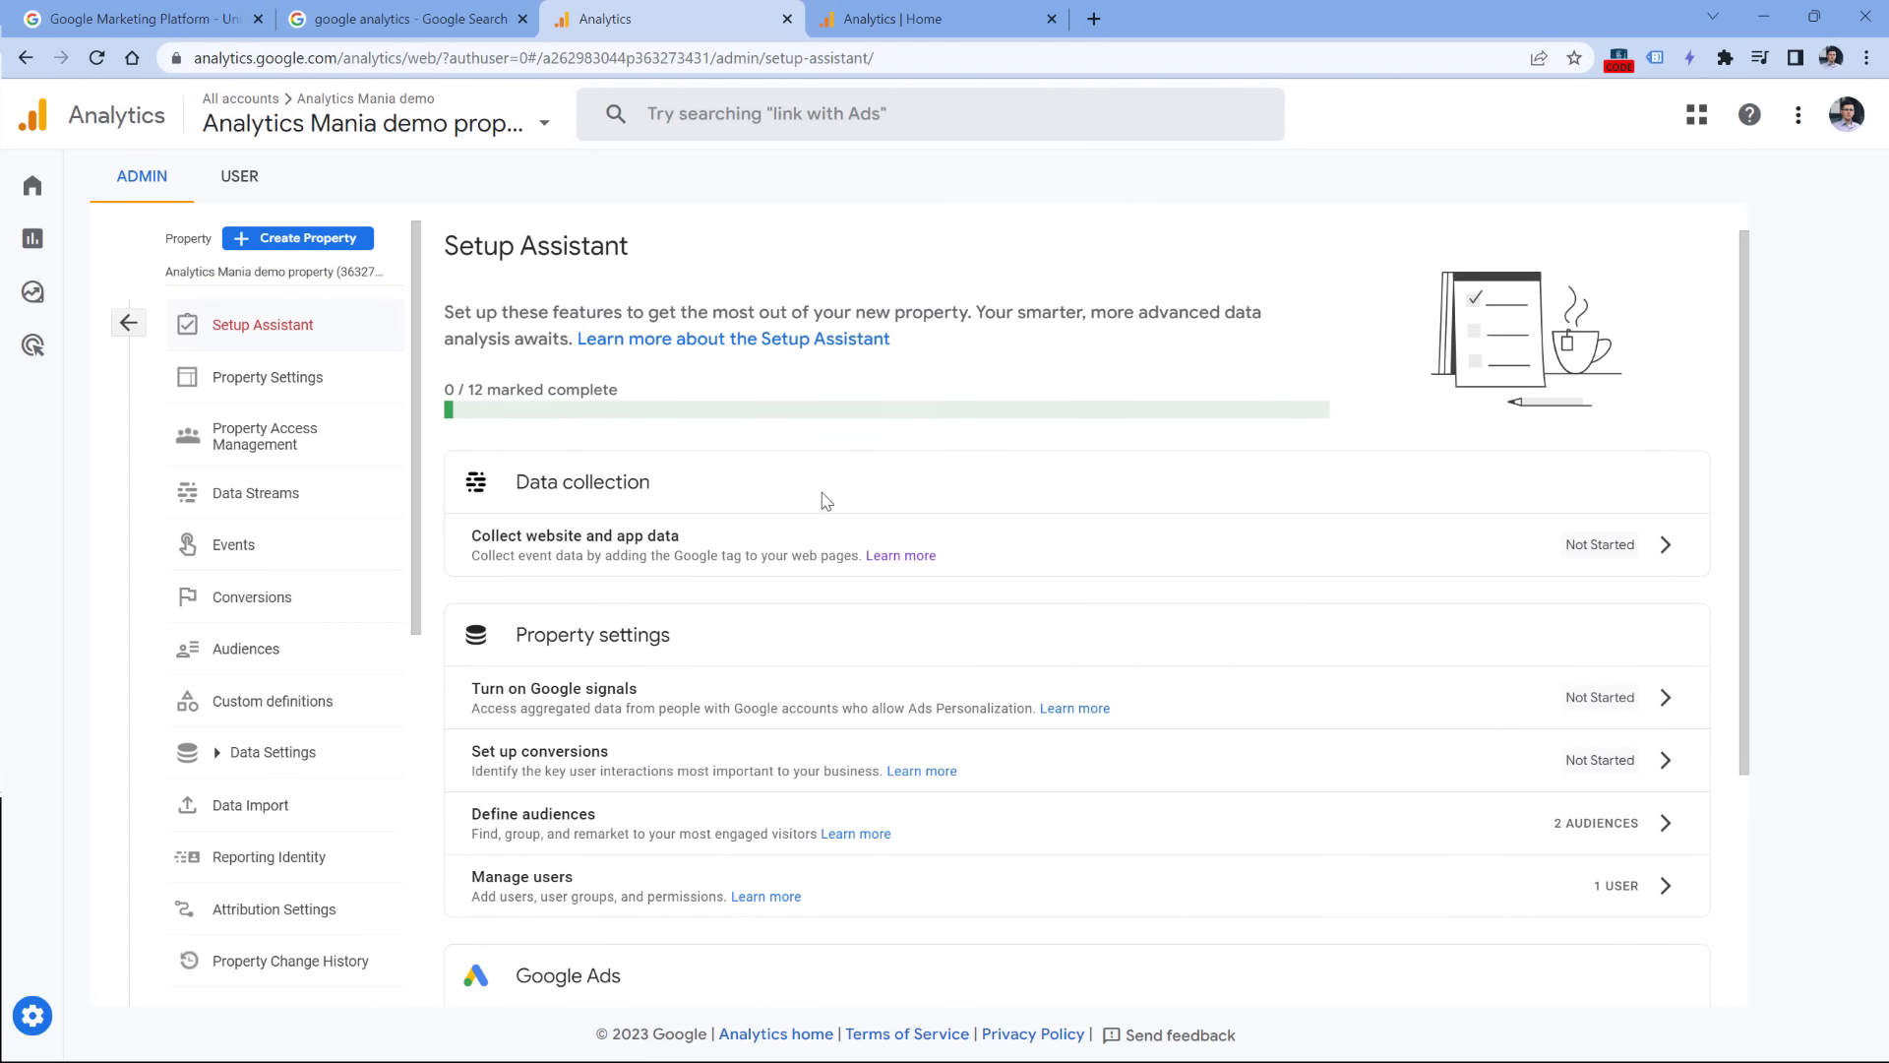
{"action": "scroll", "coordinate": [821, 501], "scroll_direction": "down", "scroll_amount": 1}
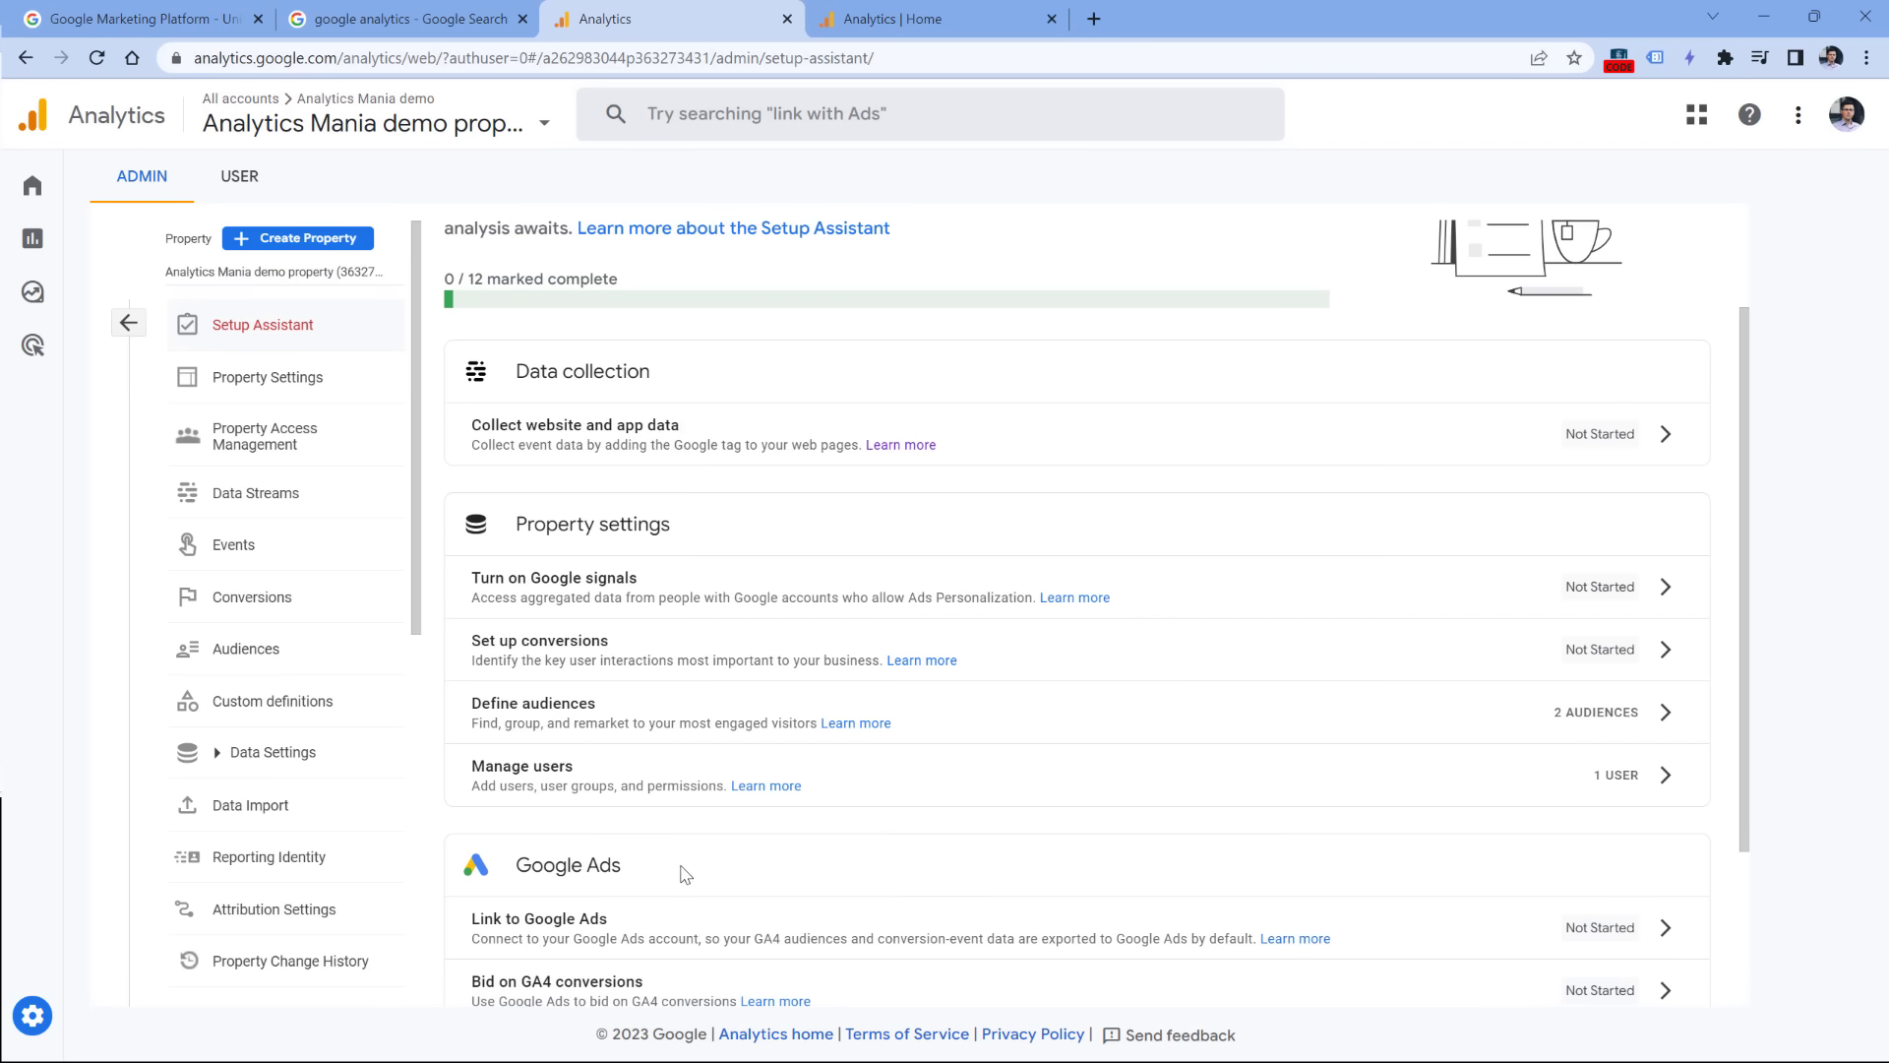
{"action": "scroll", "coordinate": [590, 701], "scroll_direction": "down", "scroll_amount": 2}
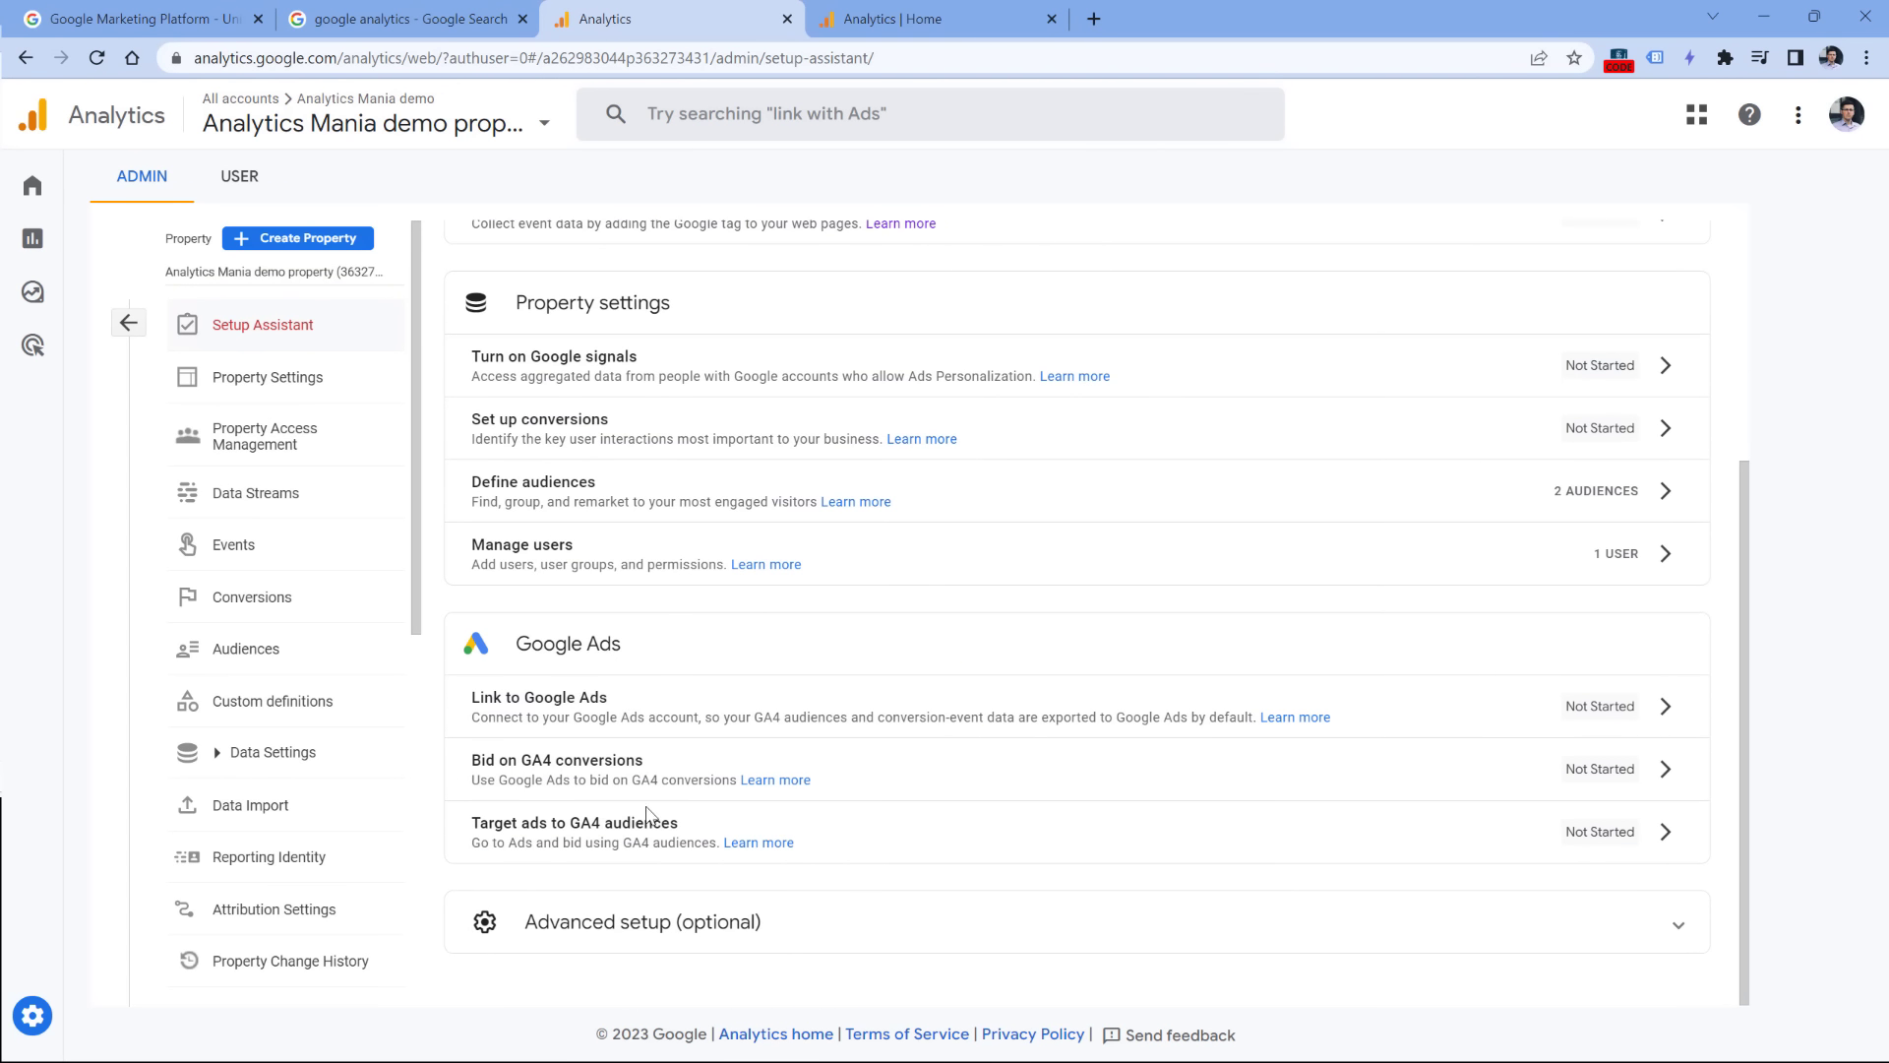
{"action": "left_click", "coordinate": [603, 922]}
{"action": "scroll", "coordinate": [592, 736], "scroll_direction": "down", "scroll_amount": 2}
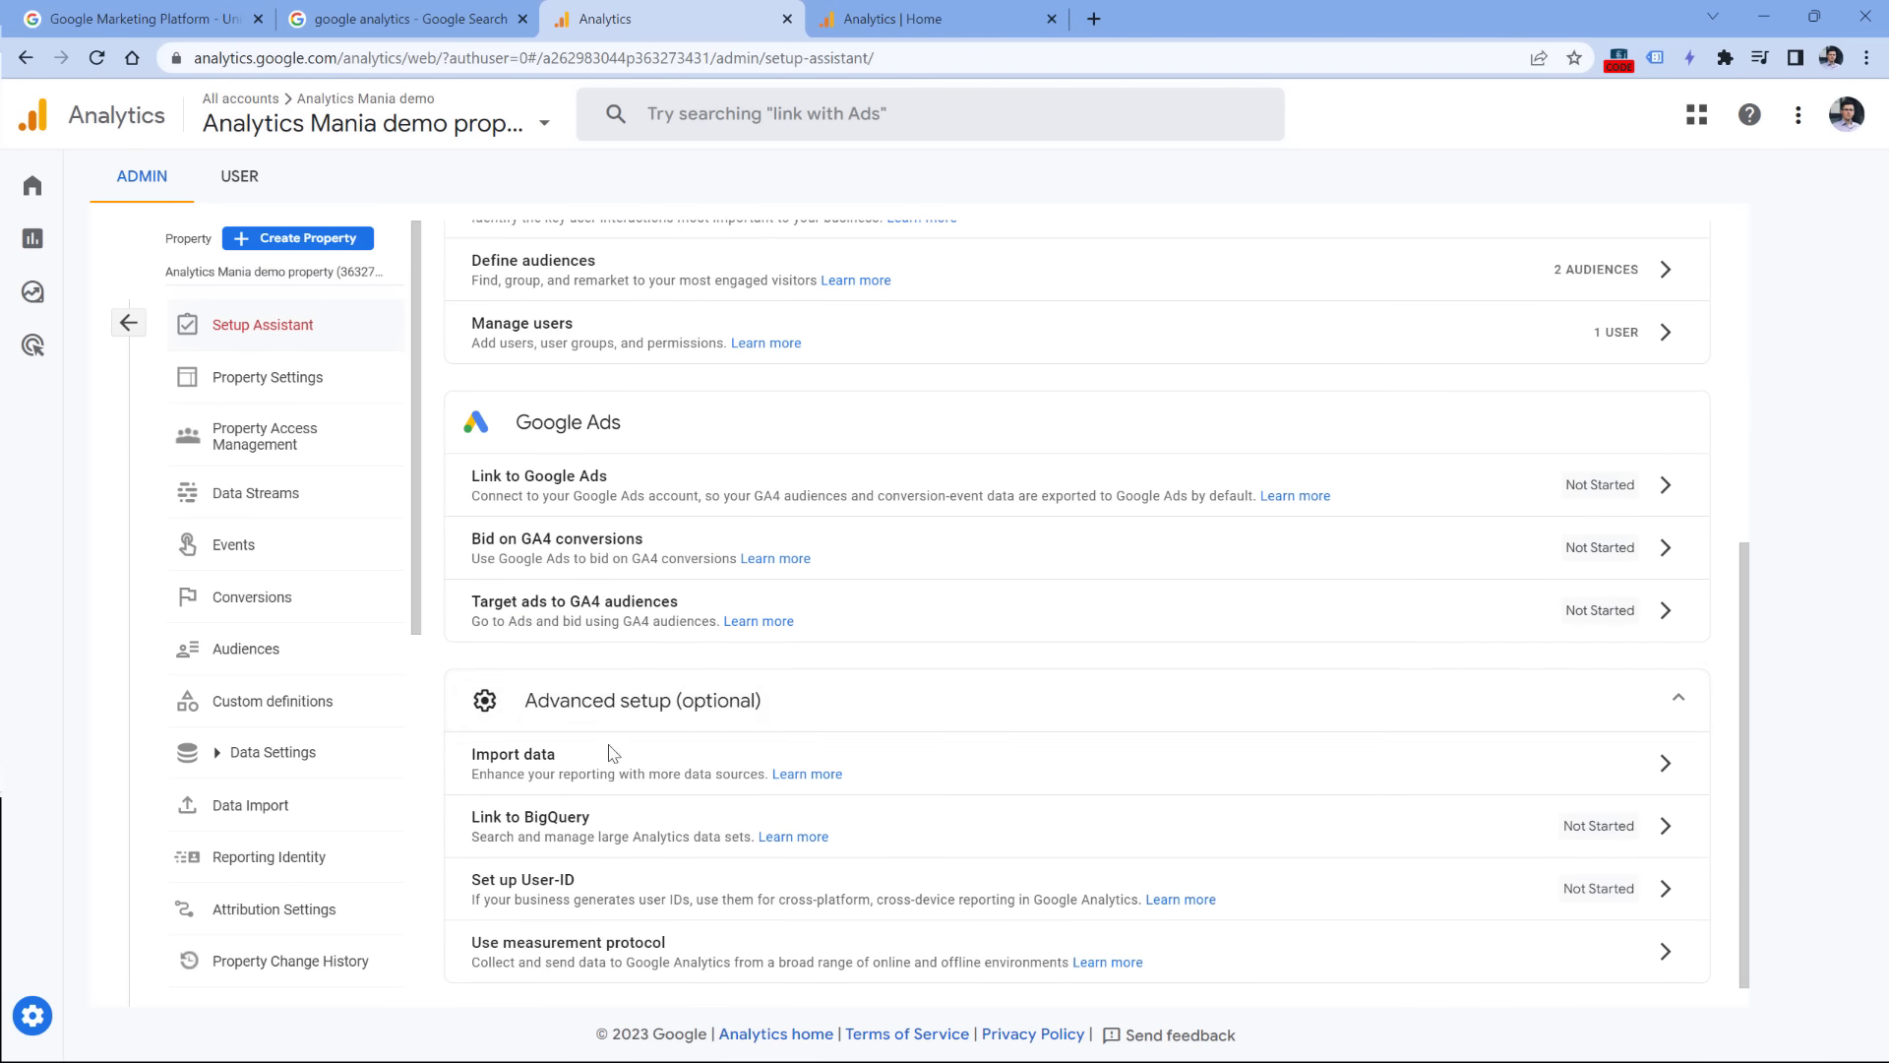
{"action": "left_click", "coordinate": [268, 377]}
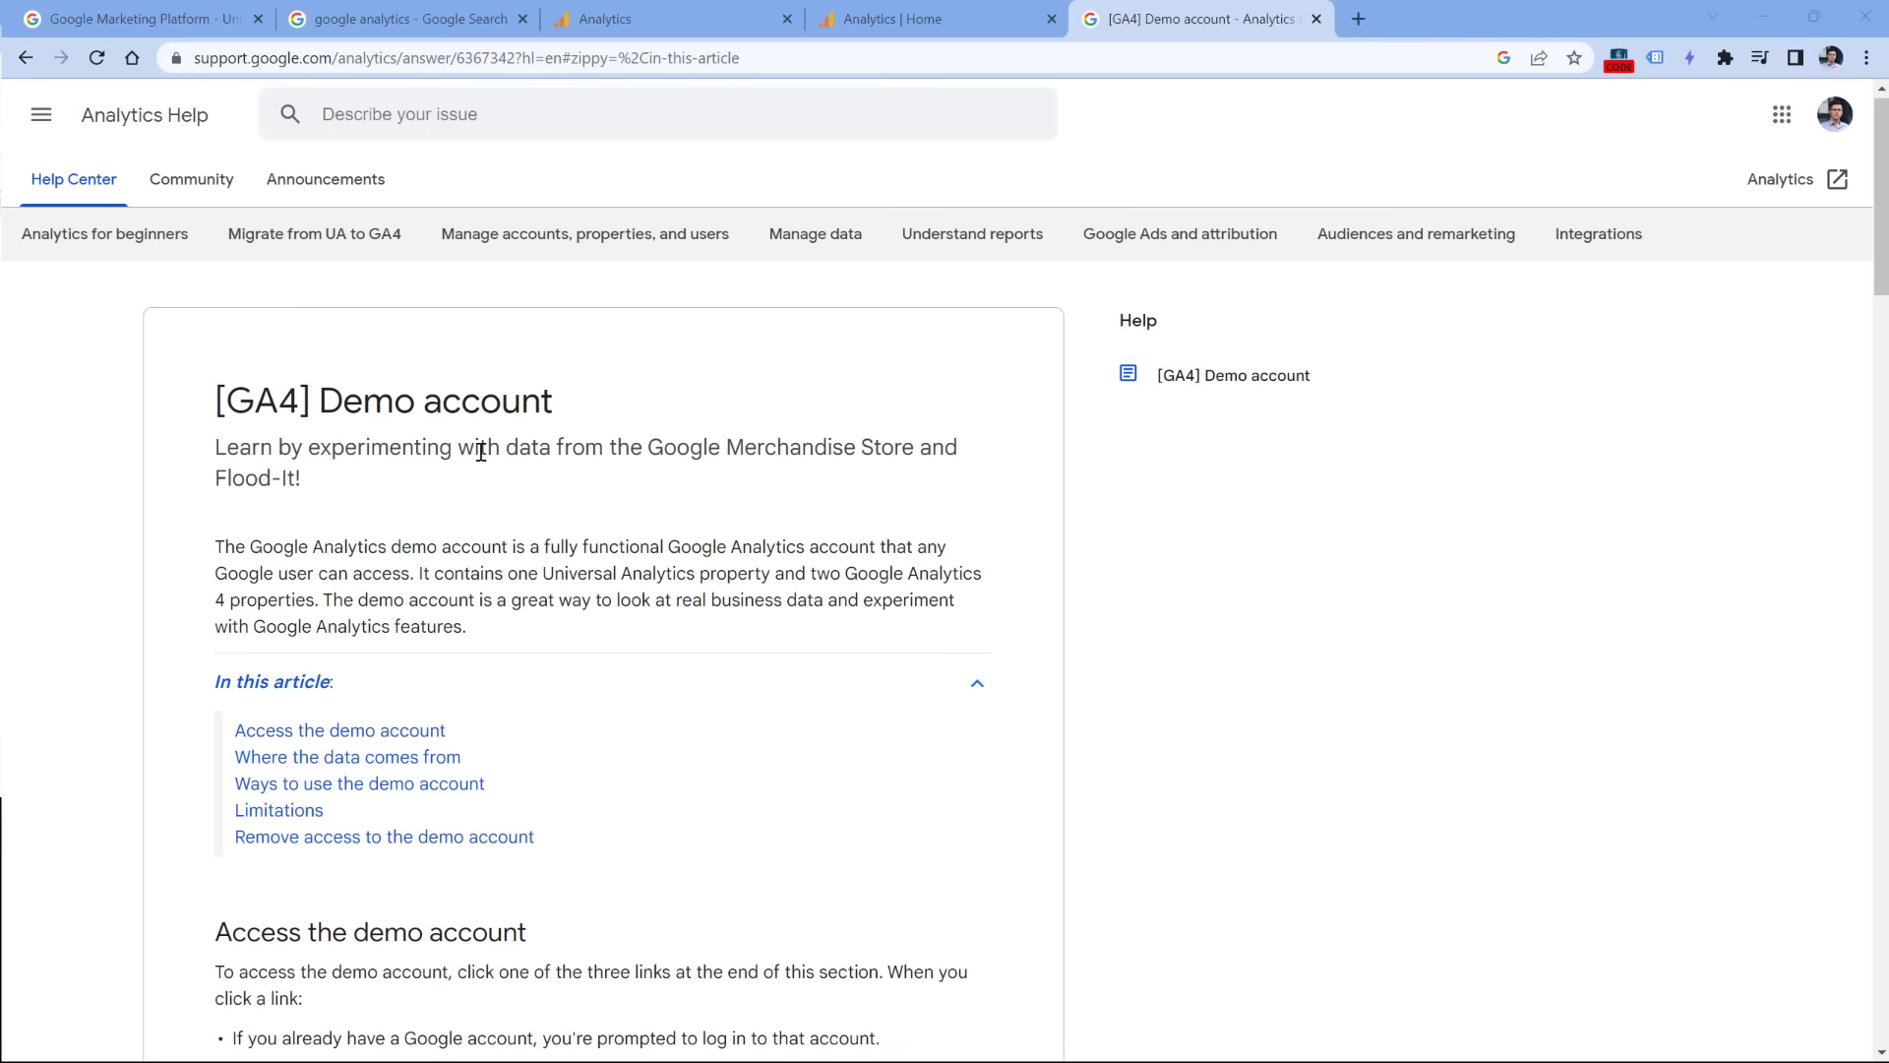
Step: Open the Google Analytics 4 demo property for the Google Merchandise Store from the "[GA4] Demo account" help article
{"action": "scroll", "coordinate": [462, 423], "scroll_direction": "down", "scroll_amount": 3}
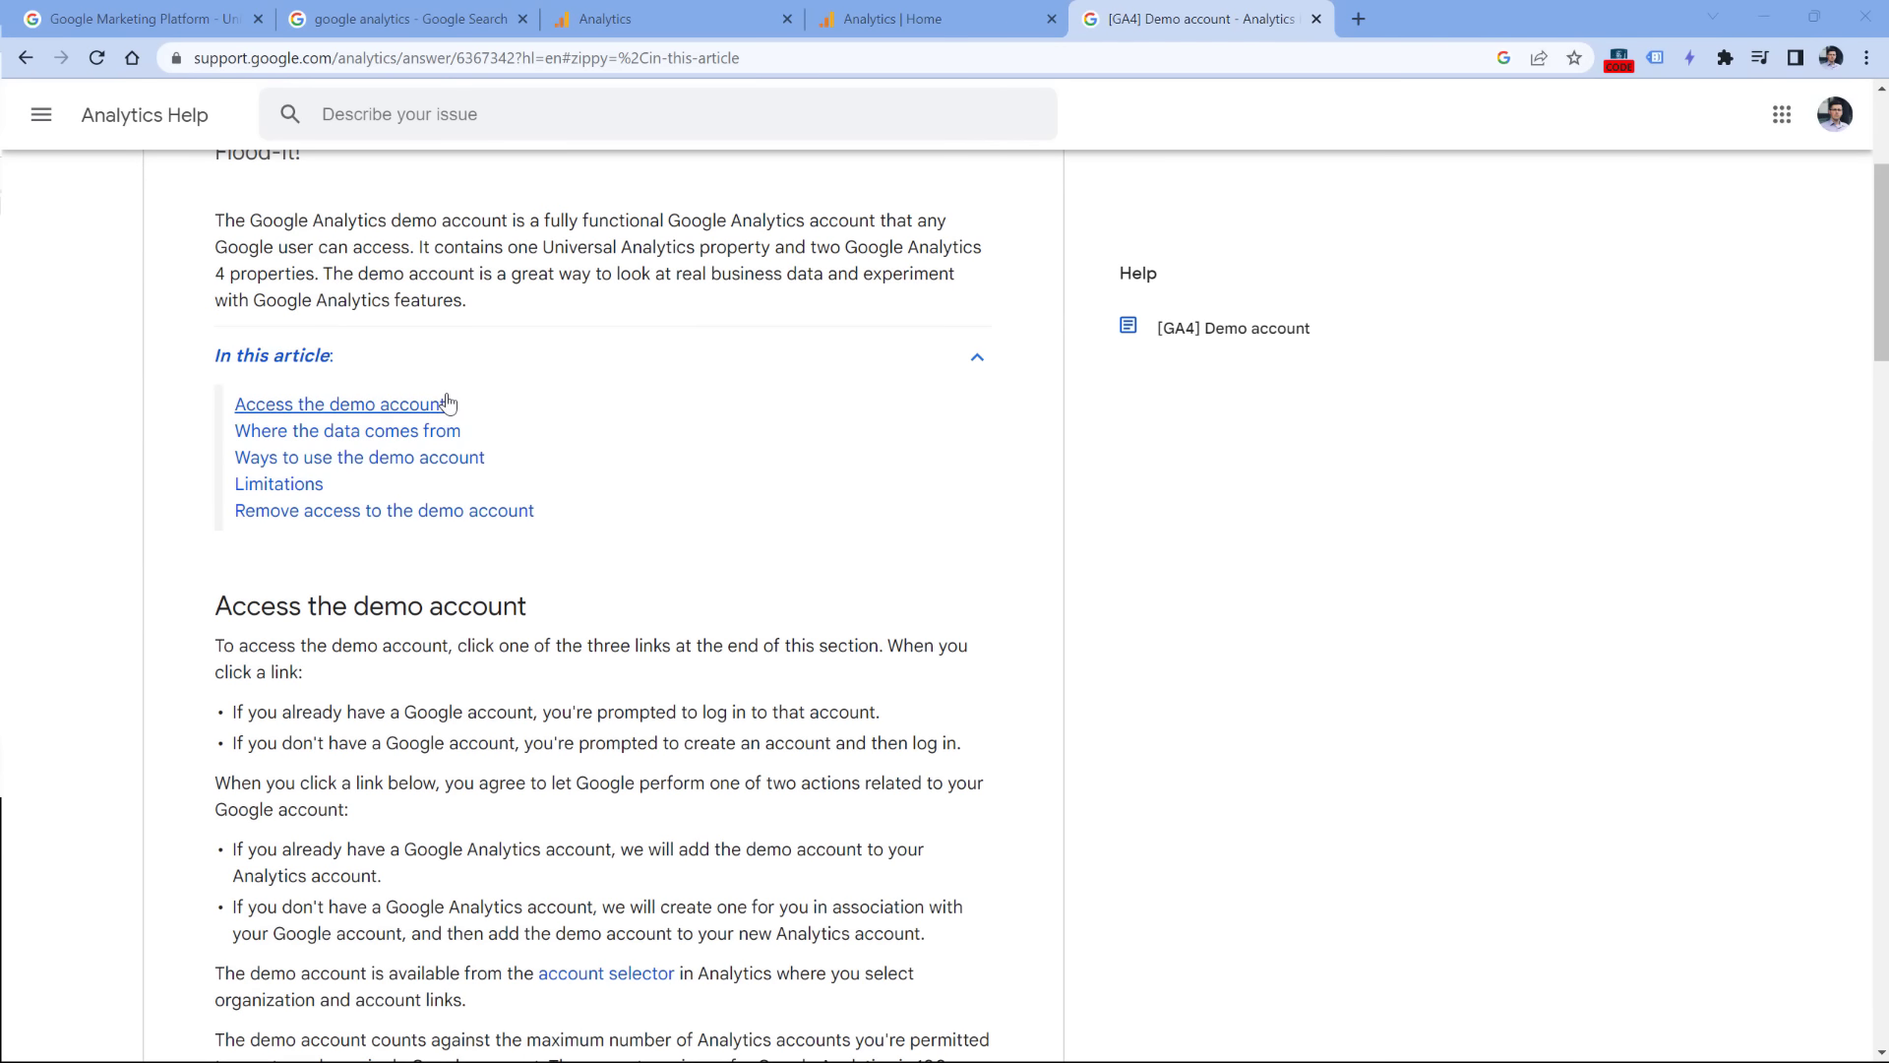
{"action": "scroll", "coordinate": [448, 403], "scroll_direction": "down", "scroll_amount": 7}
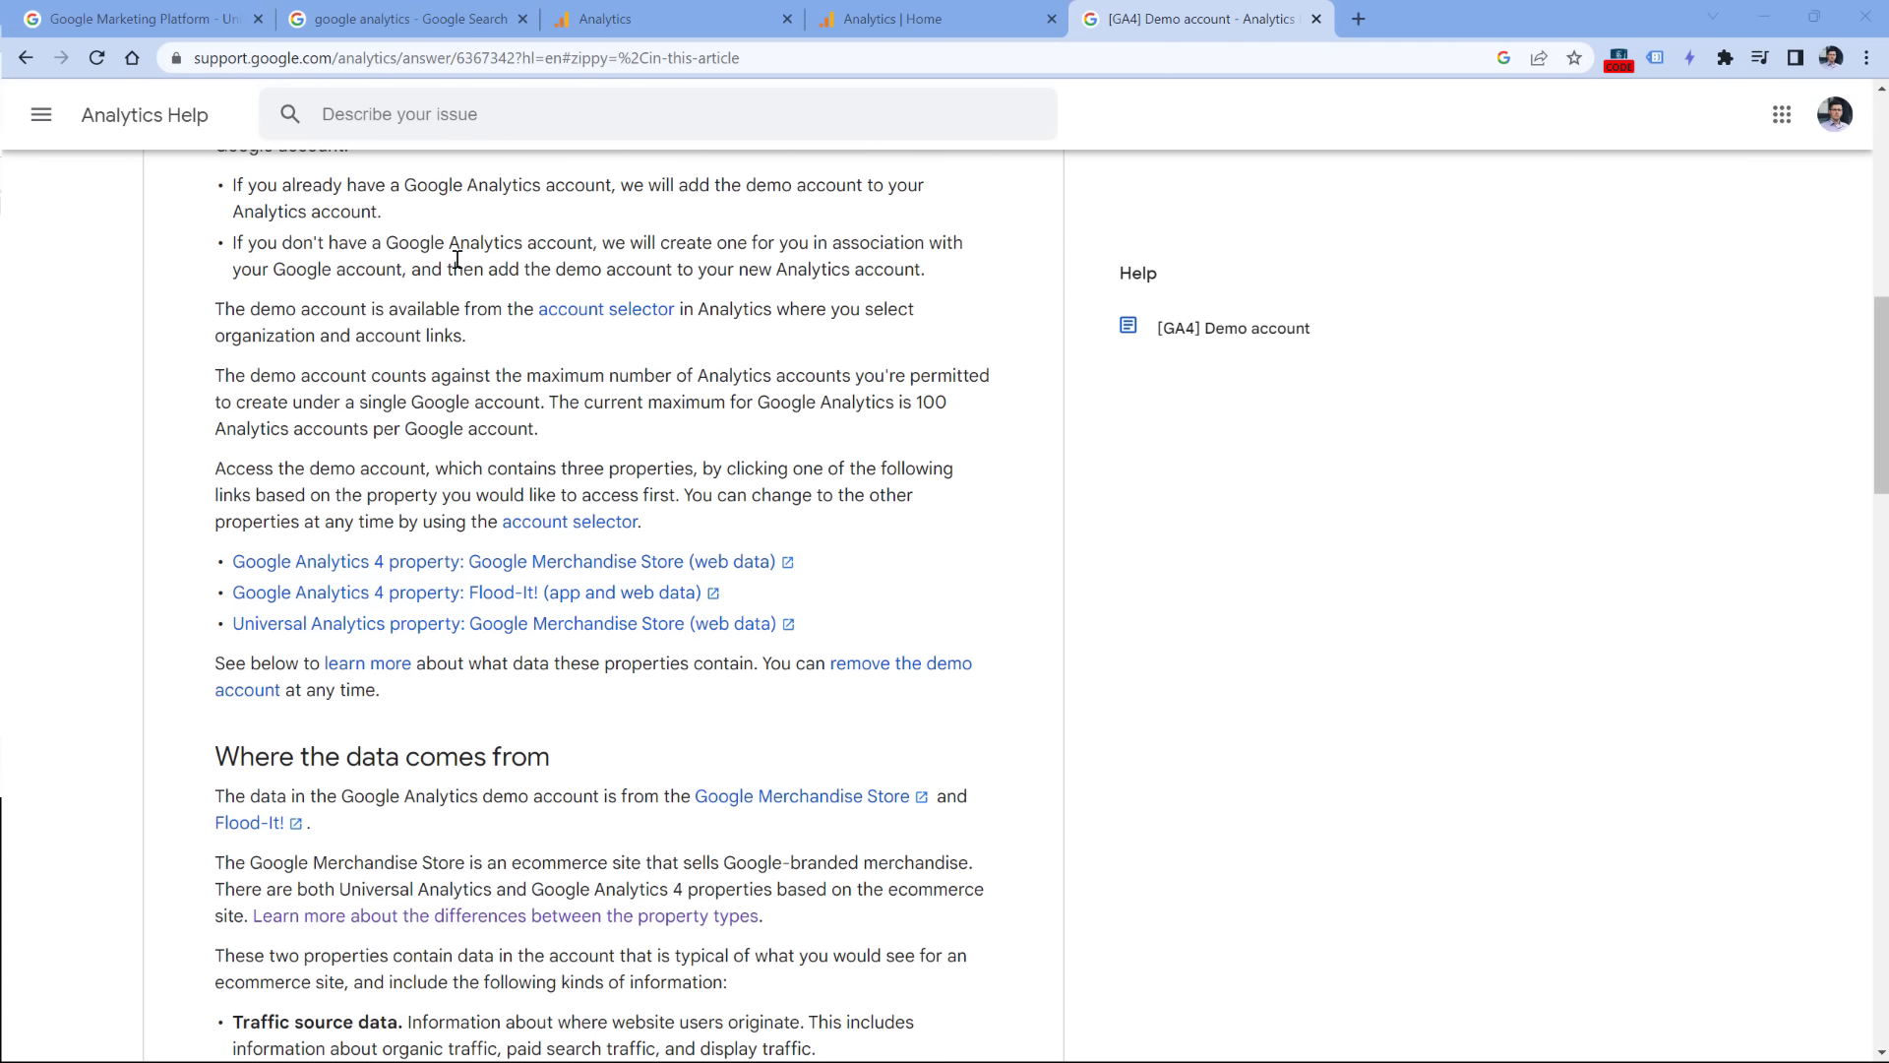
{"action": "left_click", "coordinate": [511, 569]}
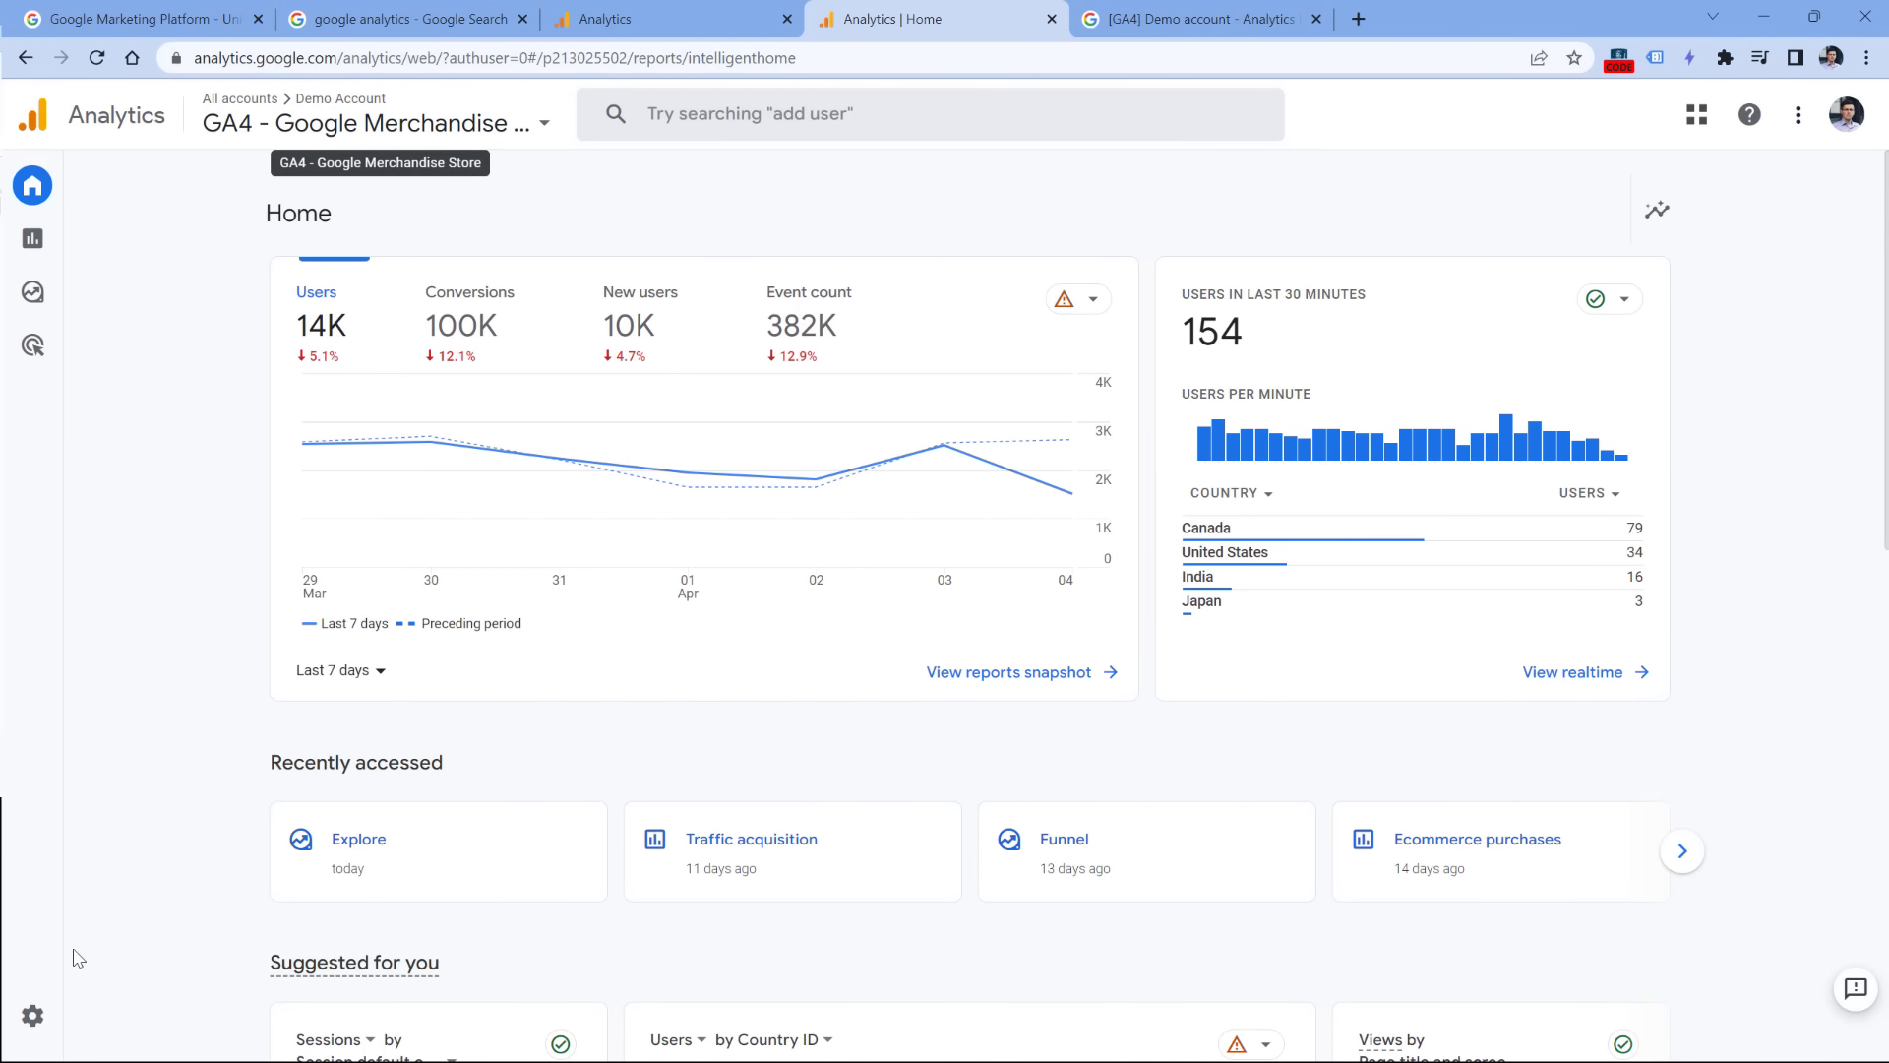
Step: Examine the existing events and the conversion events of the Google Merchandise Store property
{"action": "left_click", "coordinate": [32, 1016]}
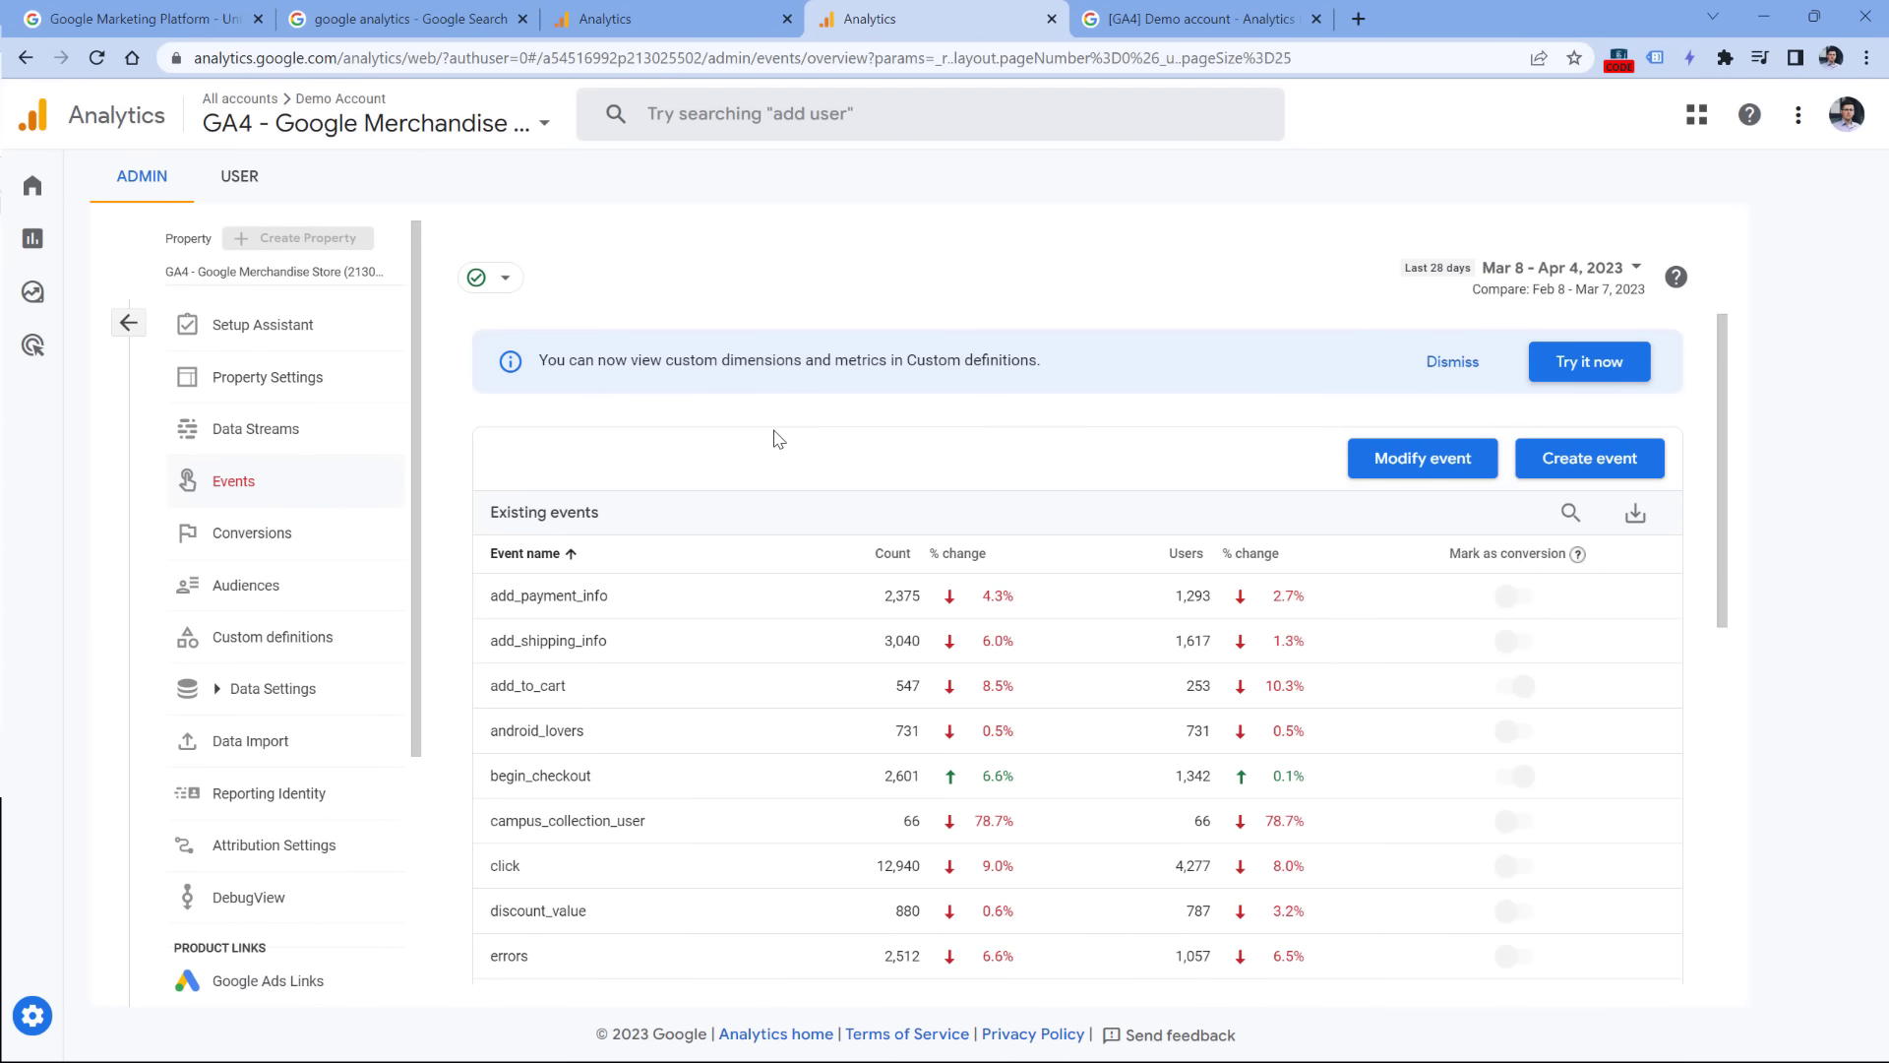
{"action": "scroll", "coordinate": [748, 413], "scroll_direction": "down", "scroll_amount": 2}
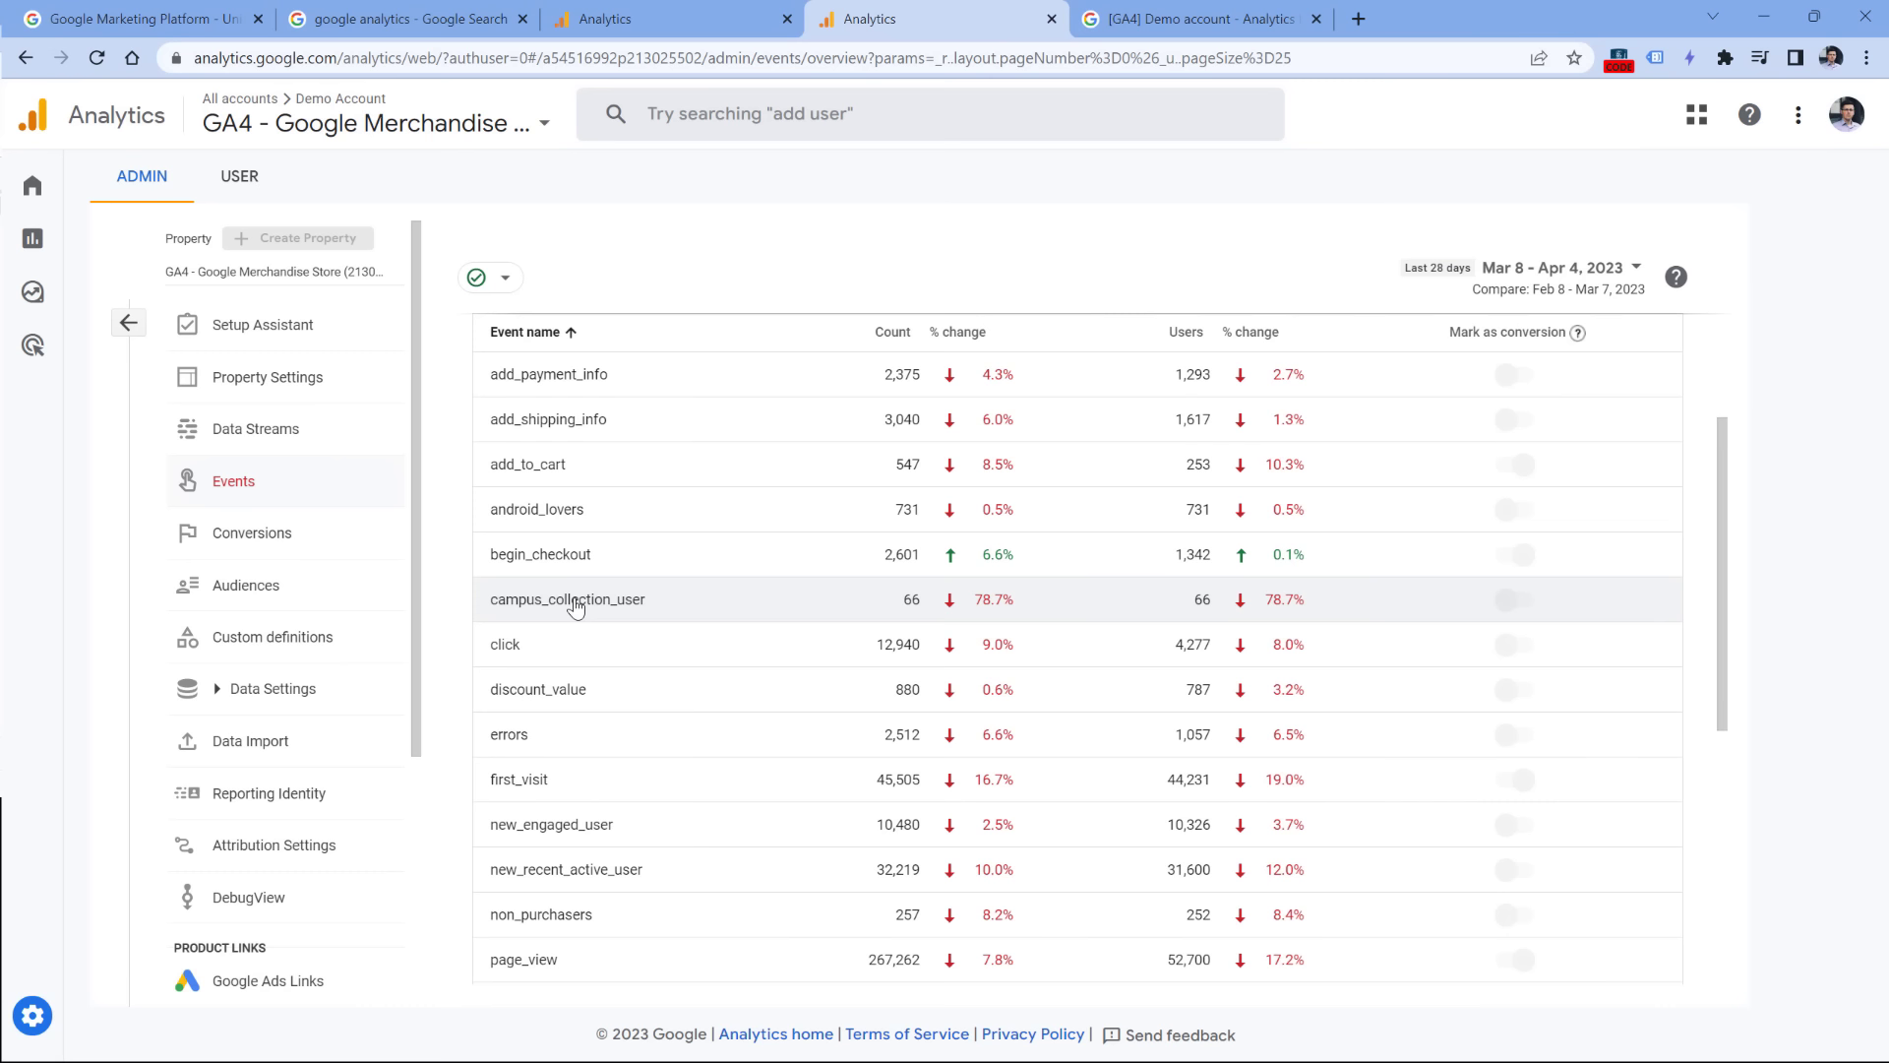
{"action": "left_click", "coordinate": [252, 547]}
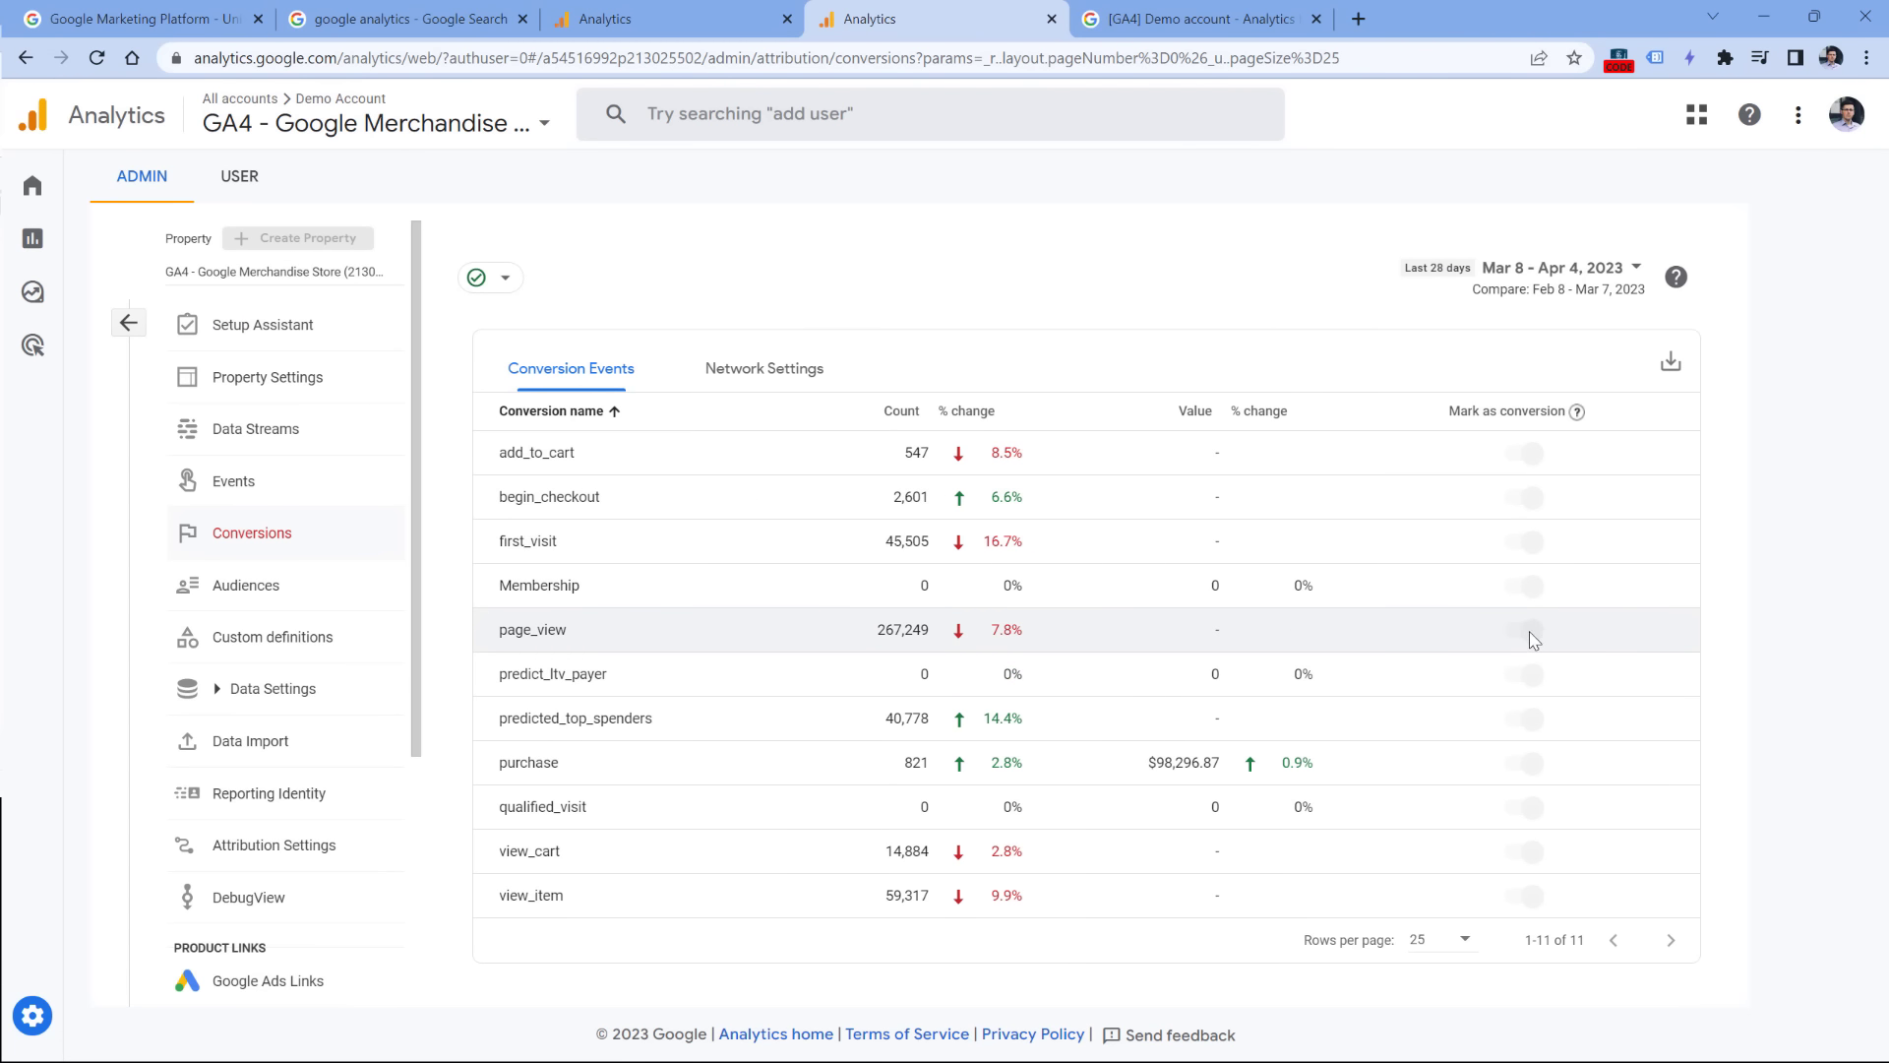
Step: View the audiences and the custom definitions of the Google Merchandise Store property
{"action": "left_click", "coordinate": [263, 588]}
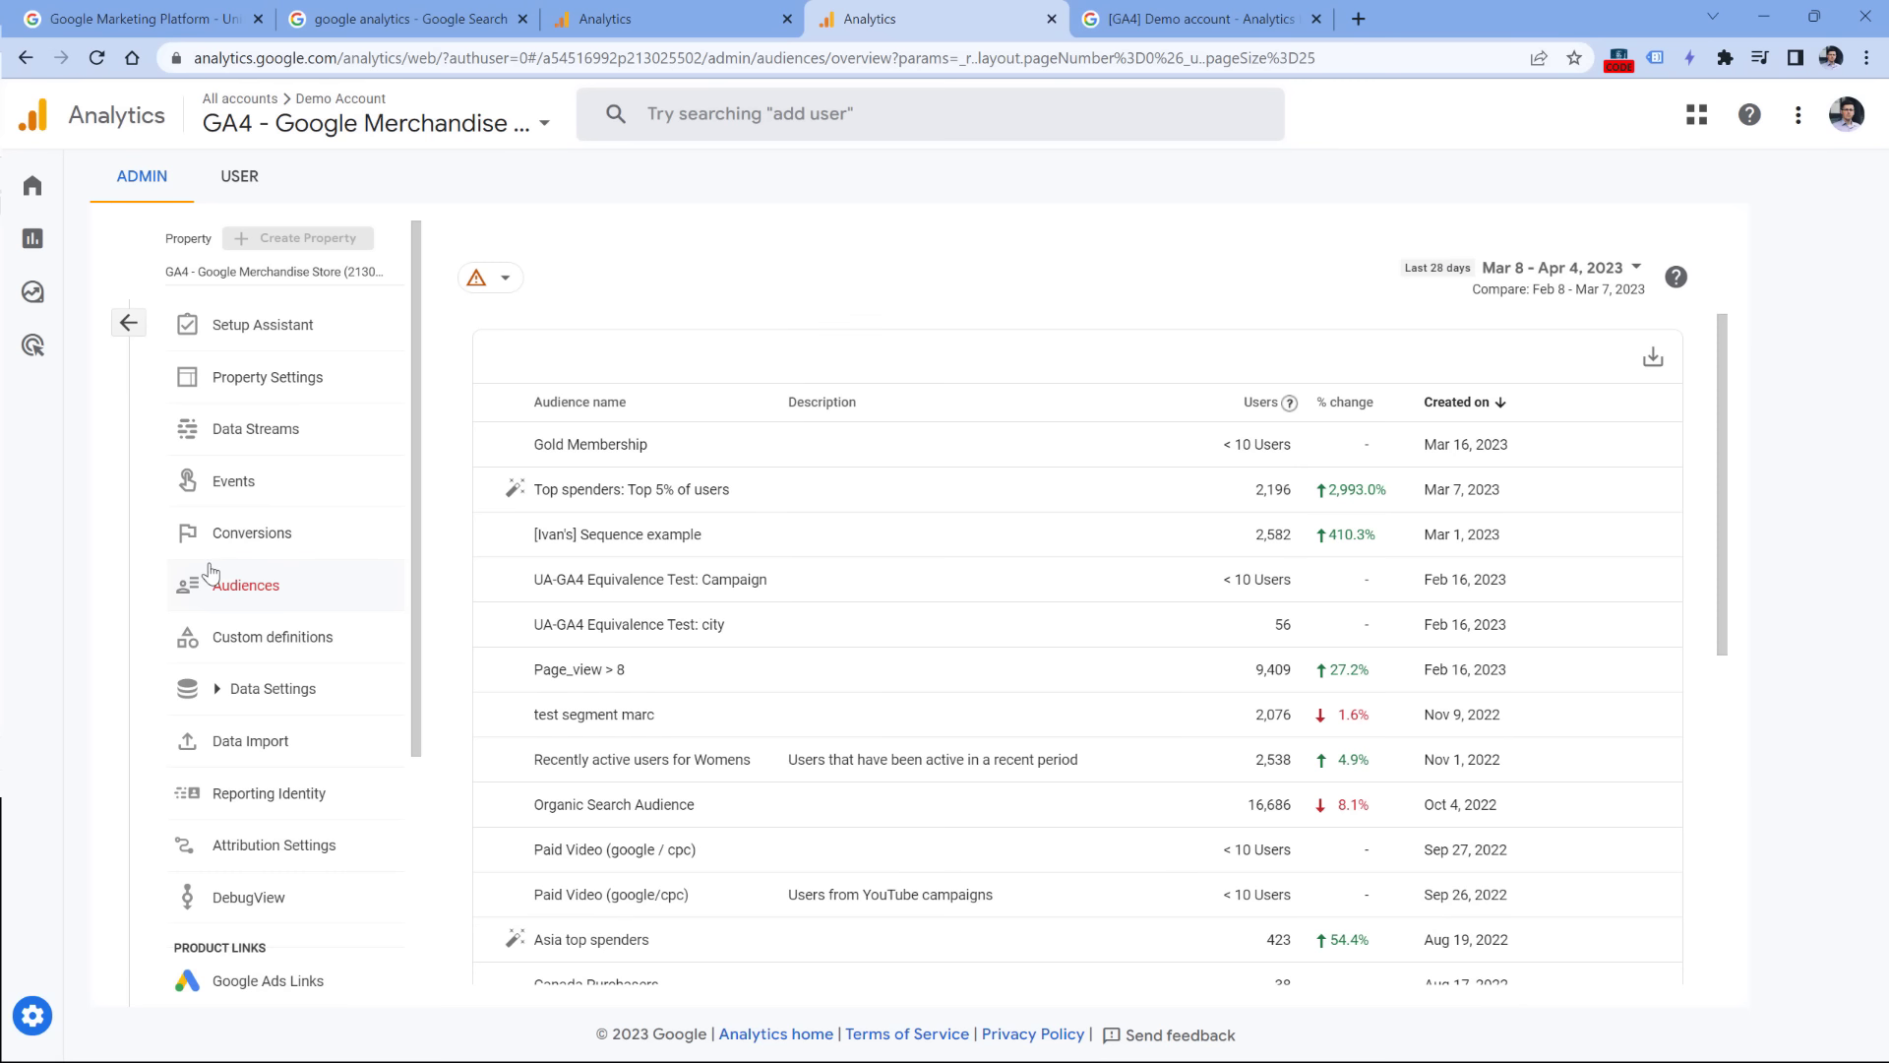
{"action": "left_click", "coordinate": [275, 645]}
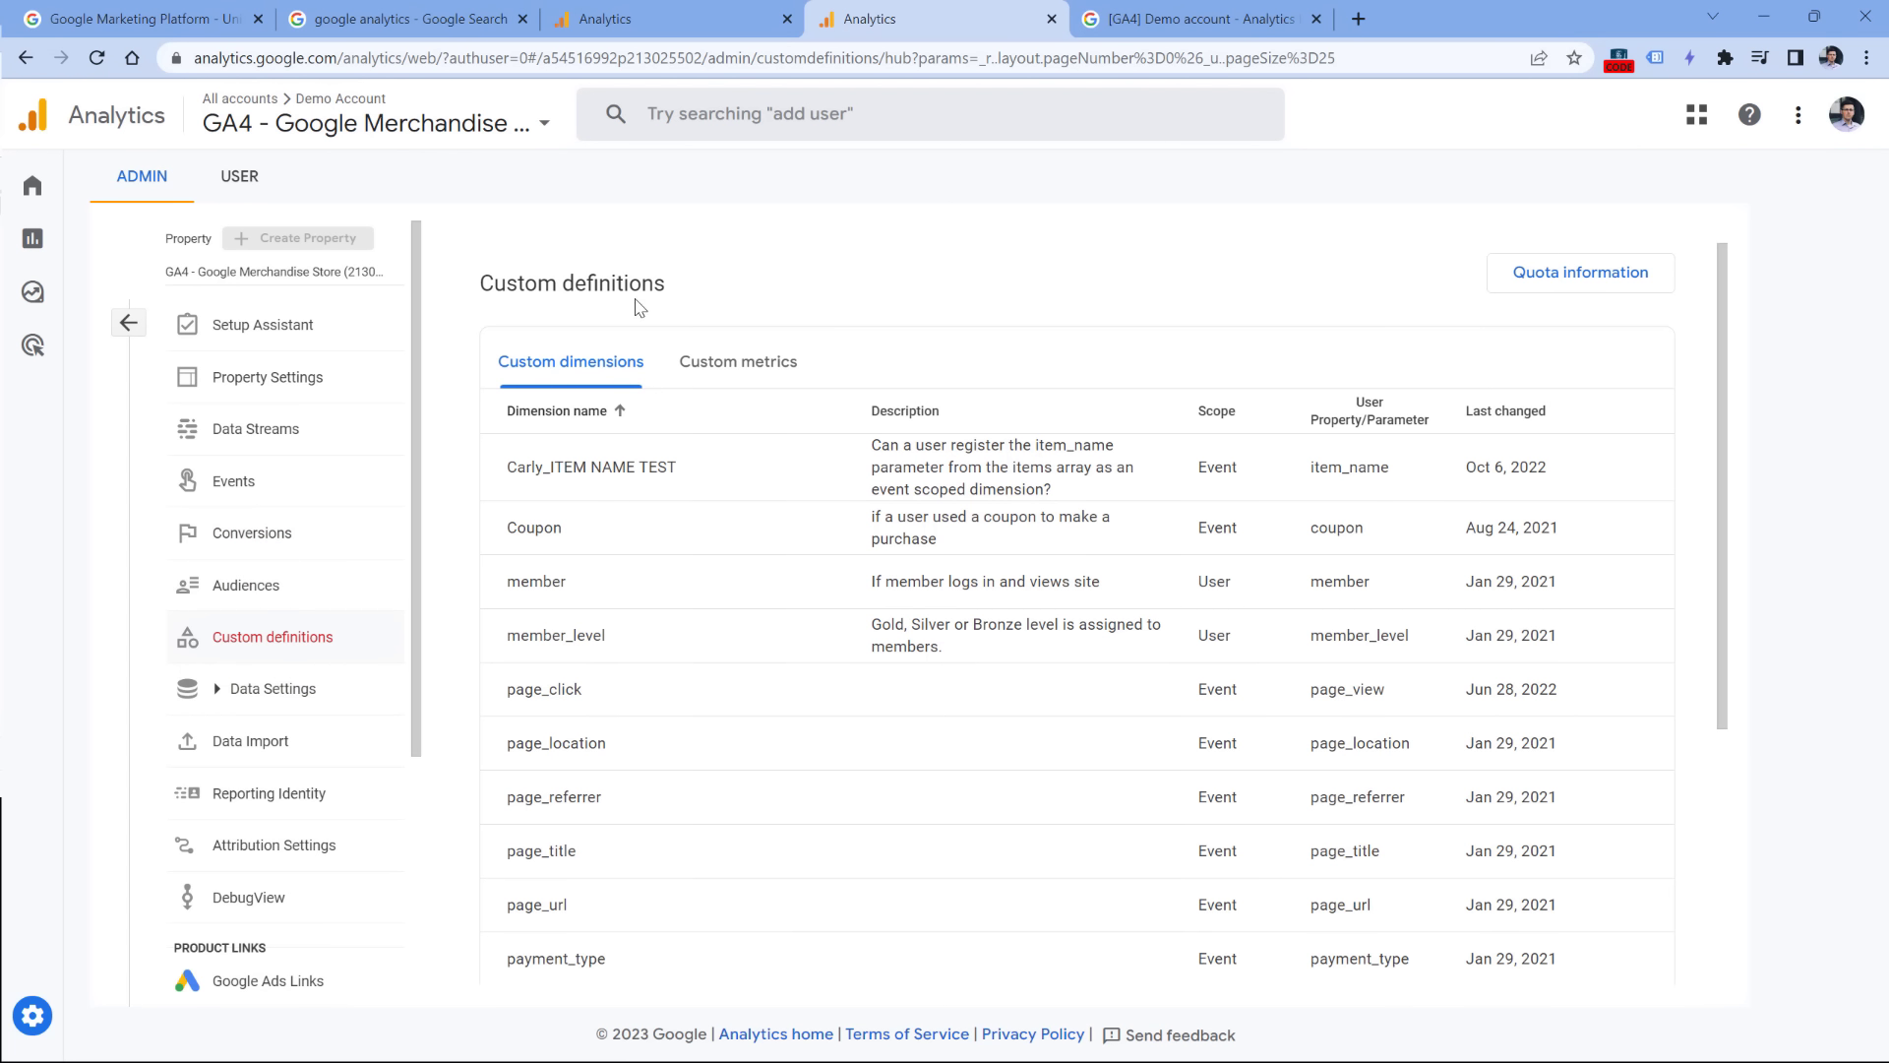
Step: Return to the Analytics Mania demo property and view its data collection settings
{"action": "left_click", "coordinate": [679, 11]}
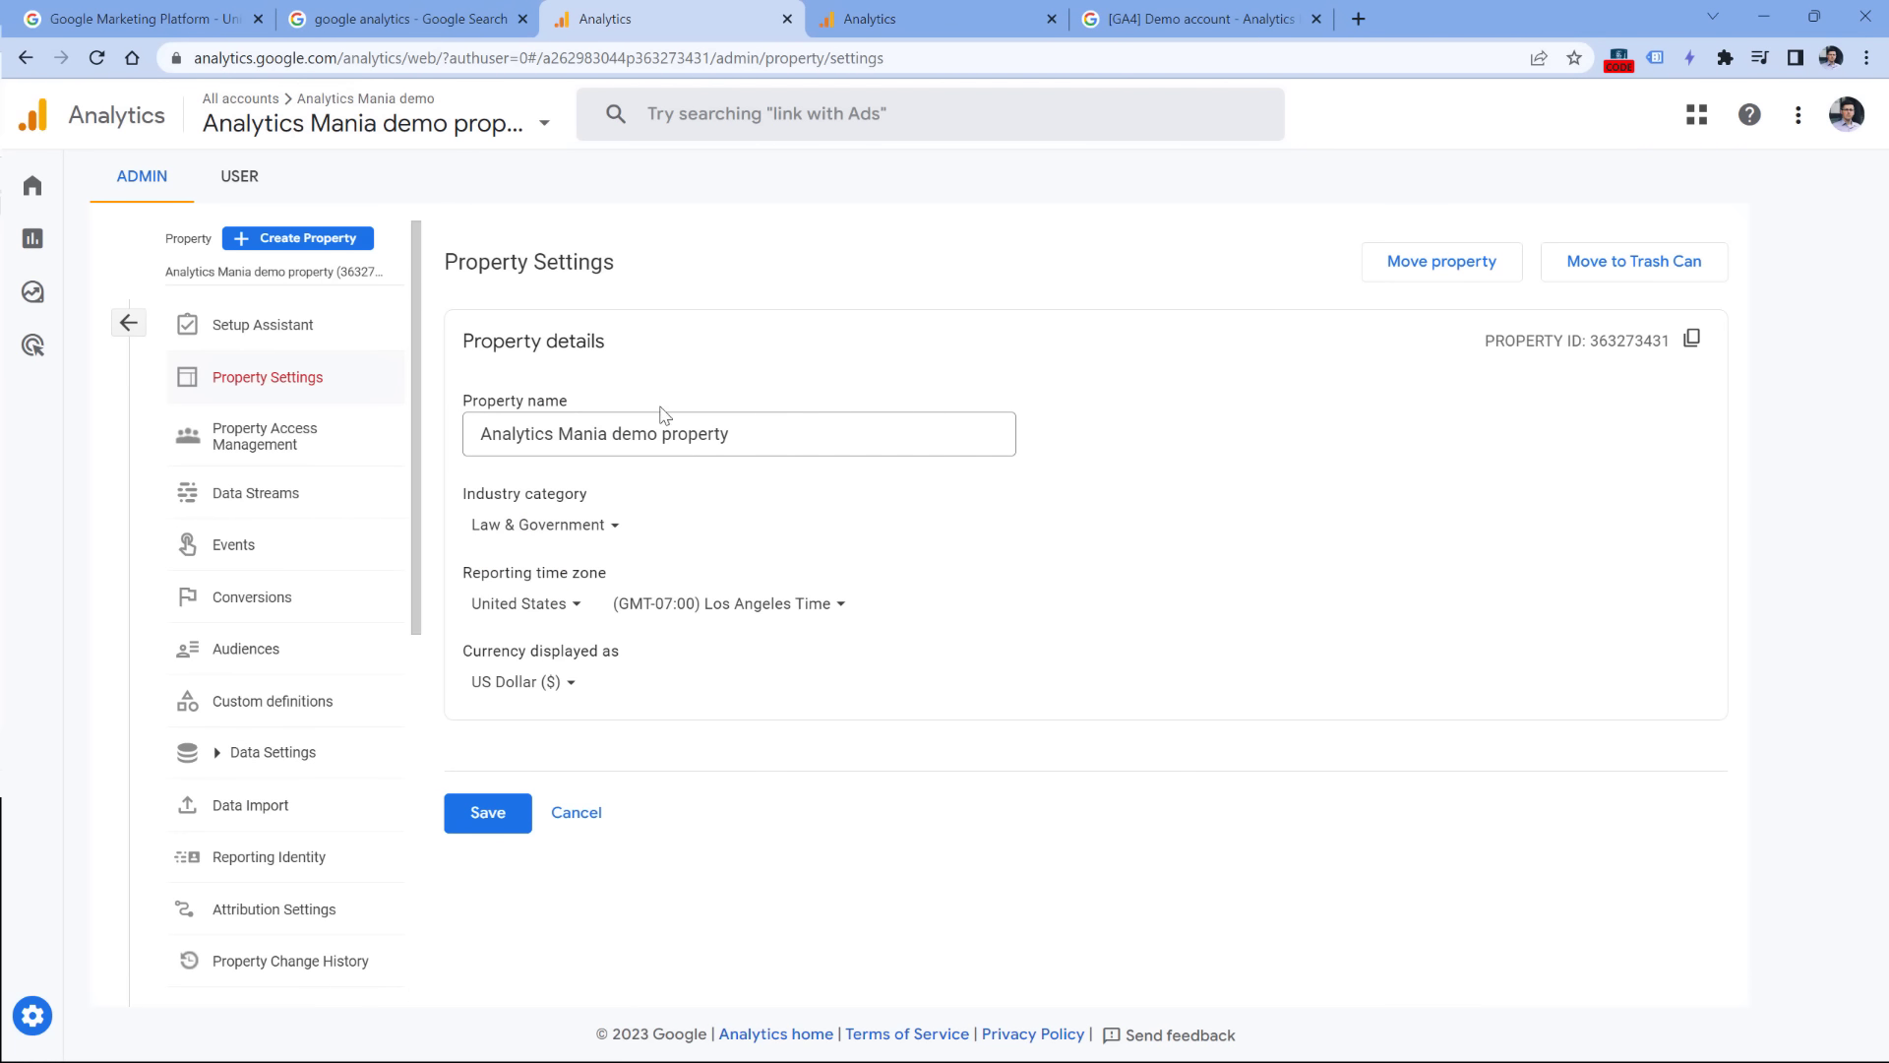
{"action": "left_click", "coordinate": [224, 769]}
{"action": "scroll", "coordinate": [296, 563], "scroll_direction": "down", "scroll_amount": 1}
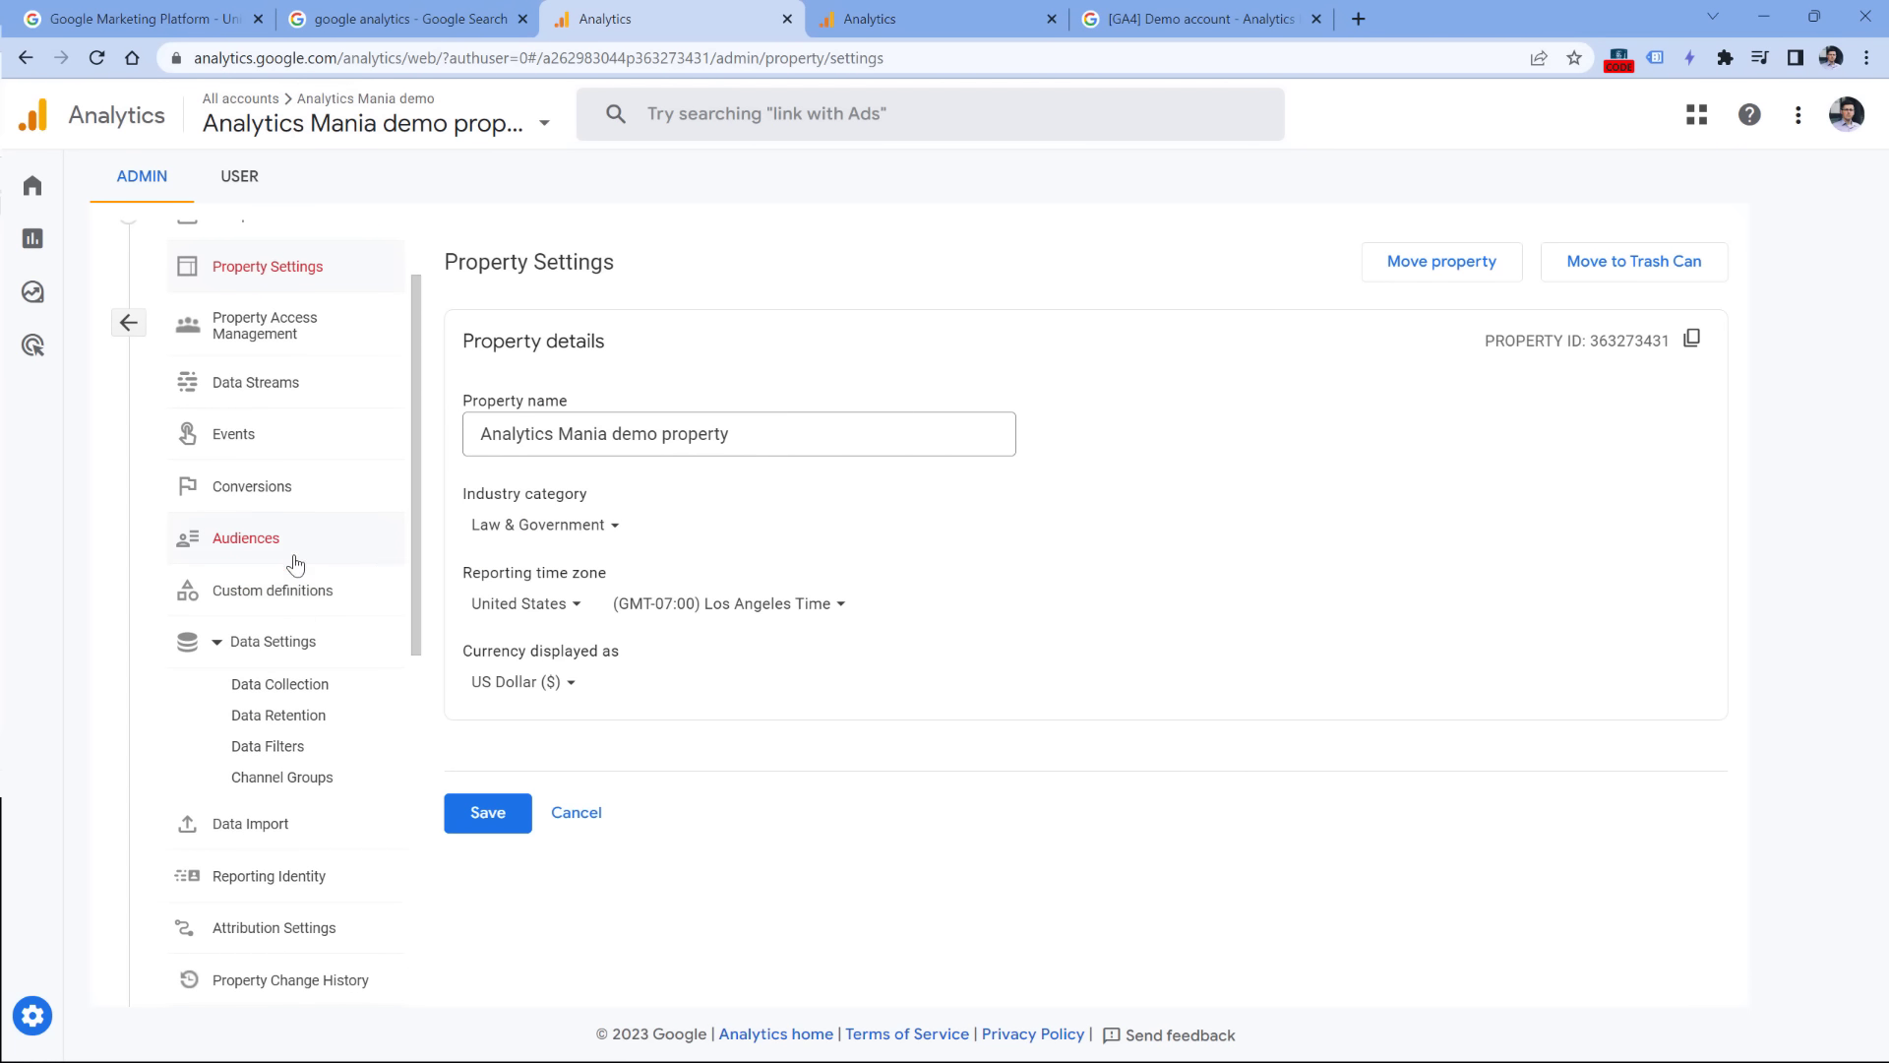
{"action": "left_click", "coordinate": [279, 693]}
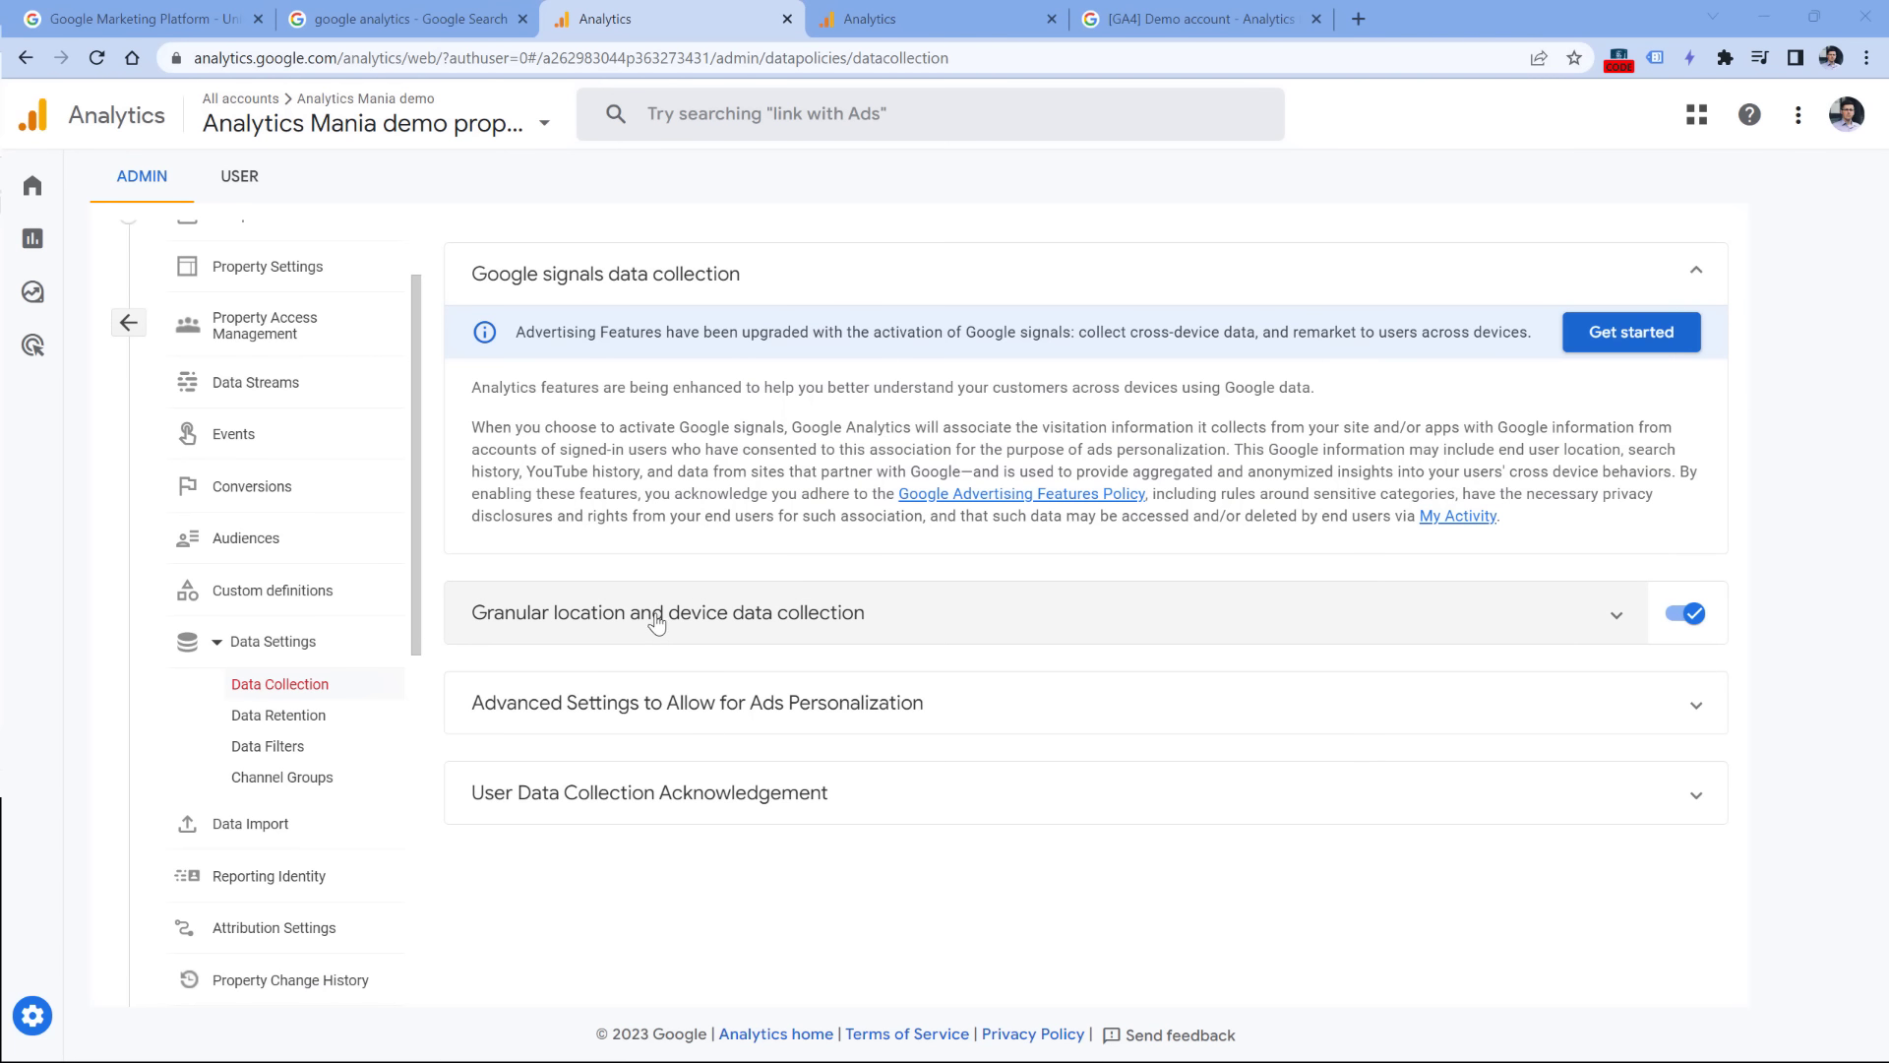
Step: Set the event data retention of the Analytics Mania demo property to 14 months
{"action": "left_click", "coordinate": [282, 725]}
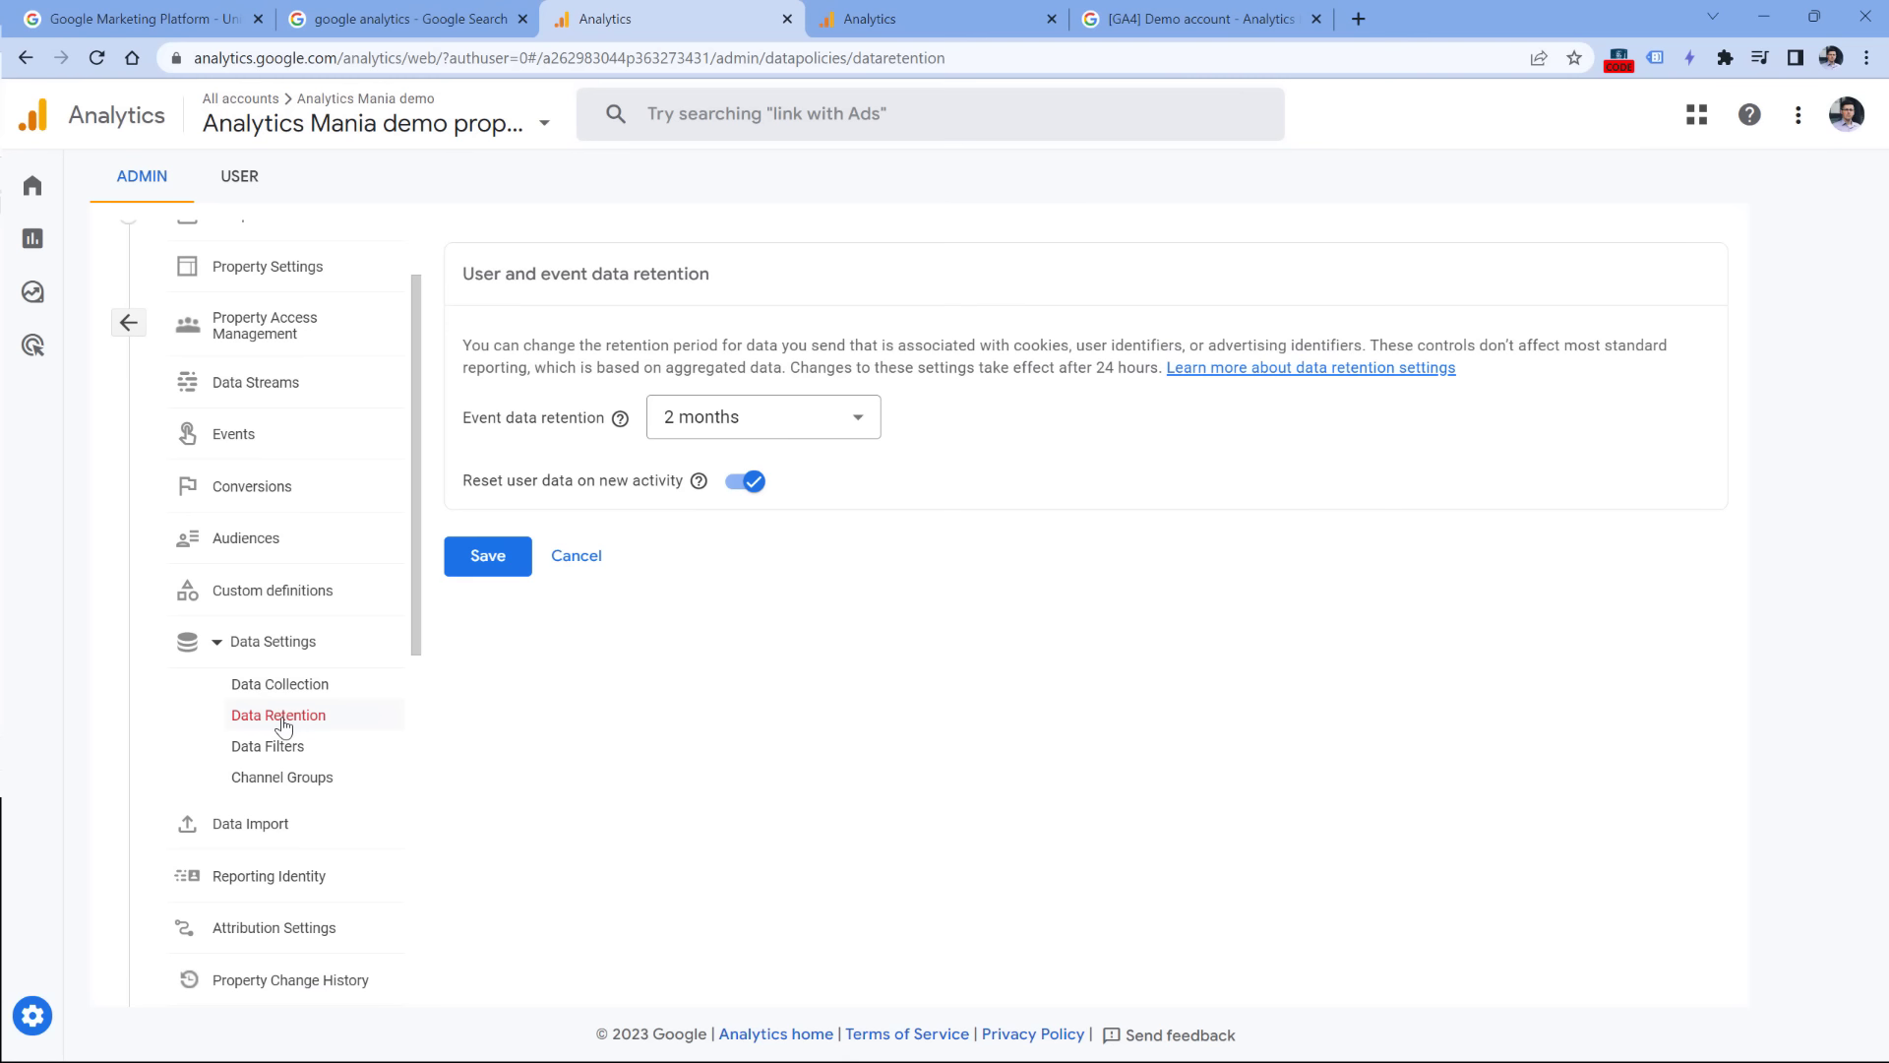
{"action": "left_click", "coordinate": [782, 428]}
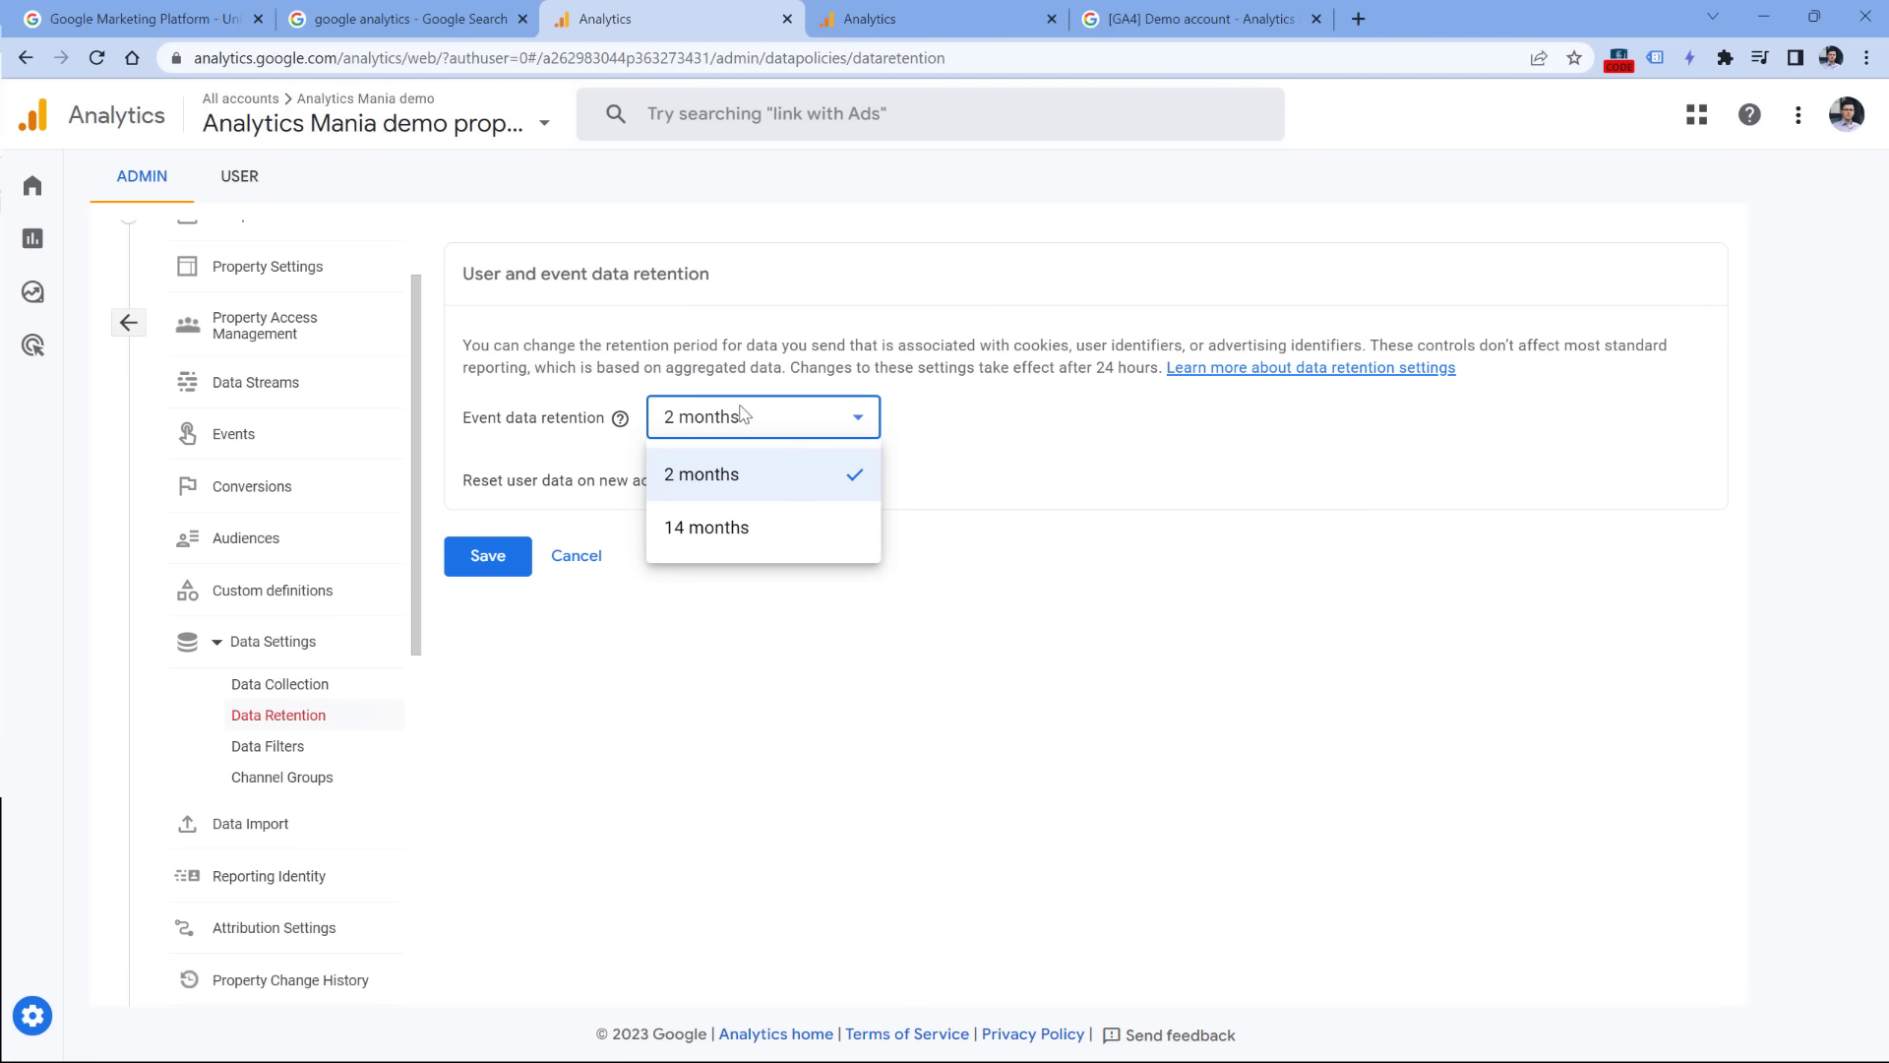
{"action": "left_click", "coordinate": [724, 535]}
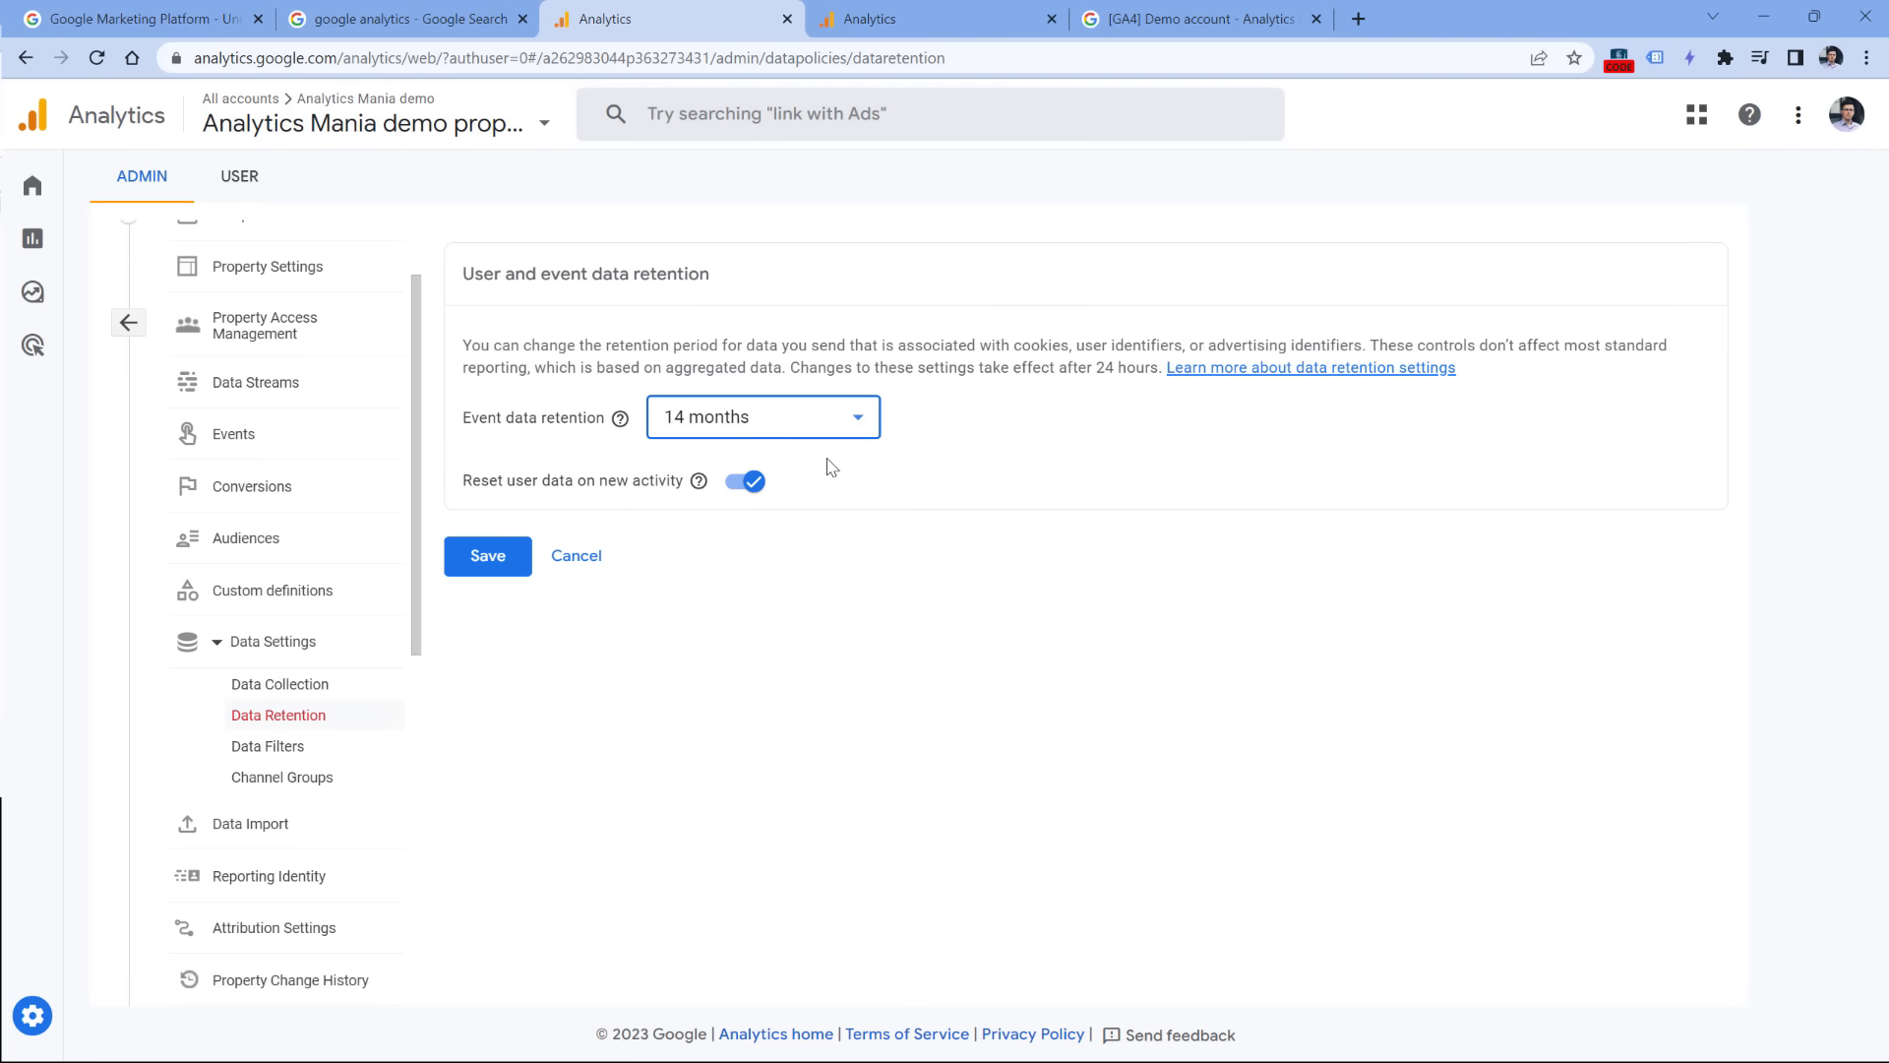
{"action": "left_click", "coordinate": [760, 430]}
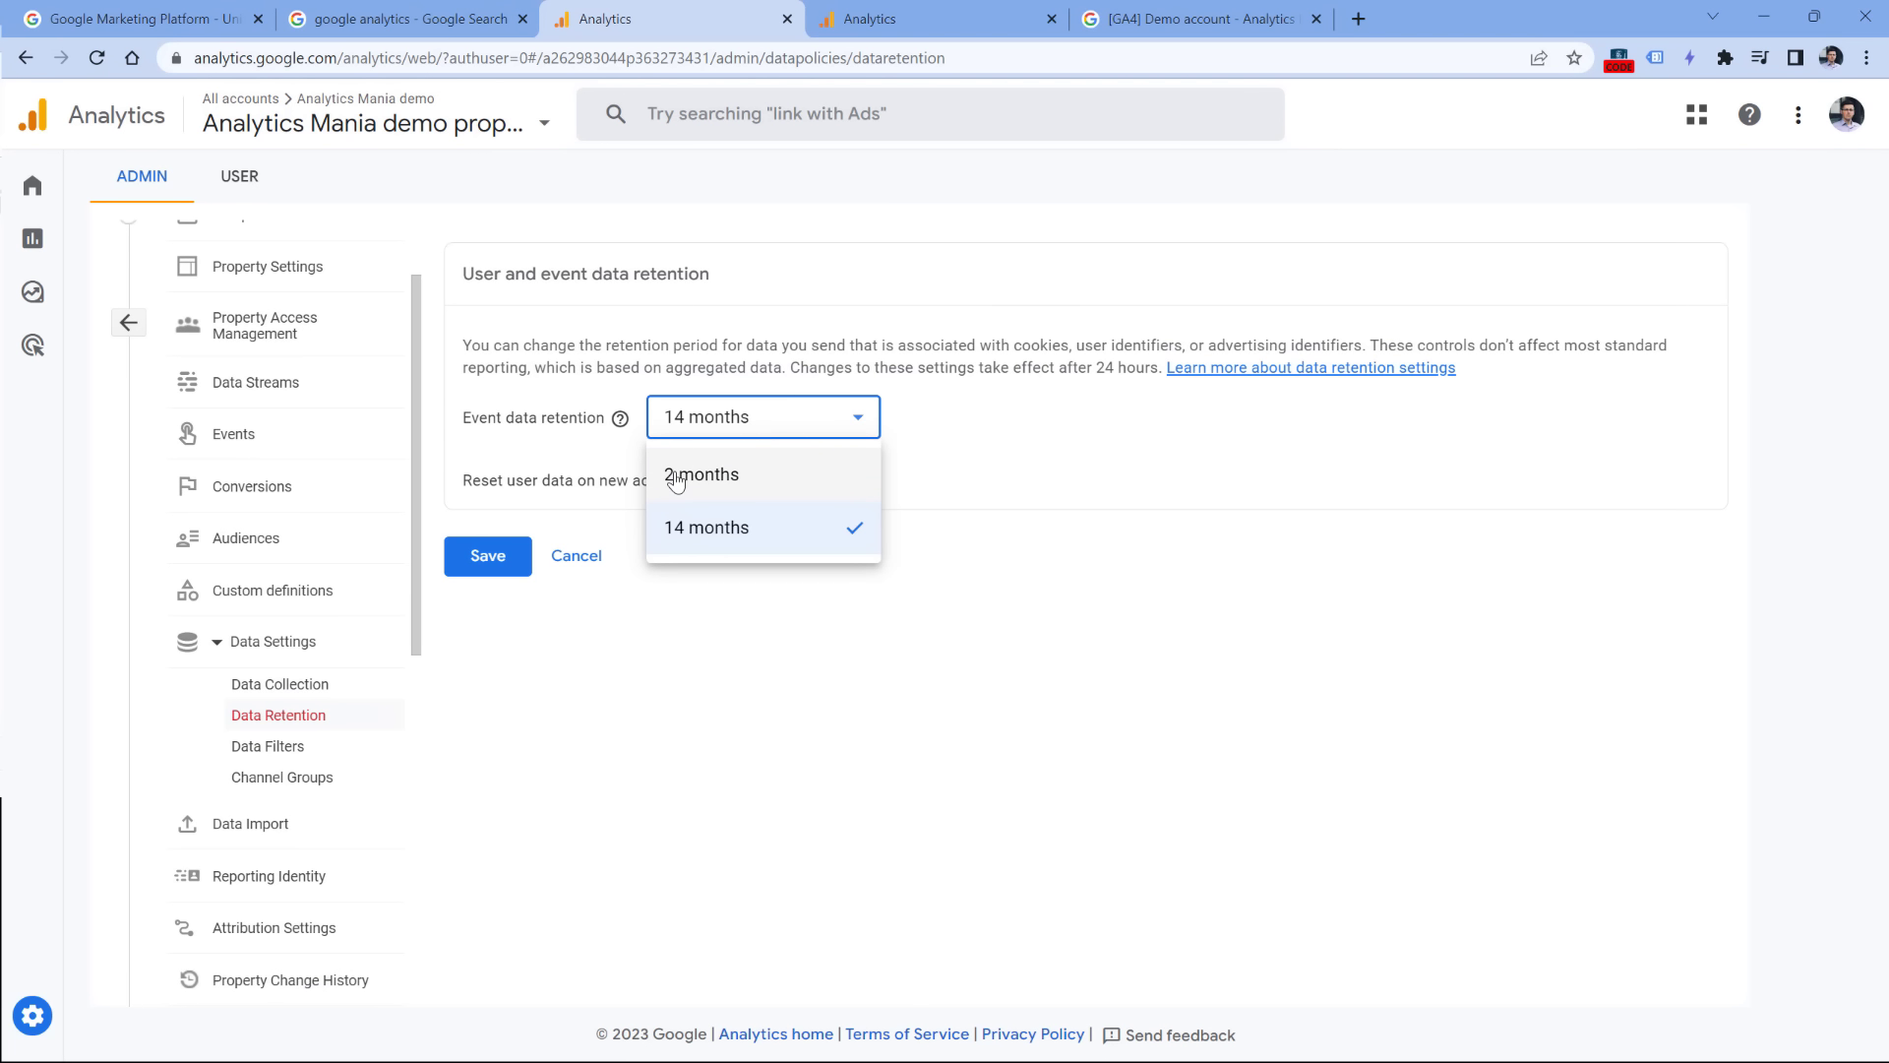
{"action": "left_click", "coordinate": [920, 427]}
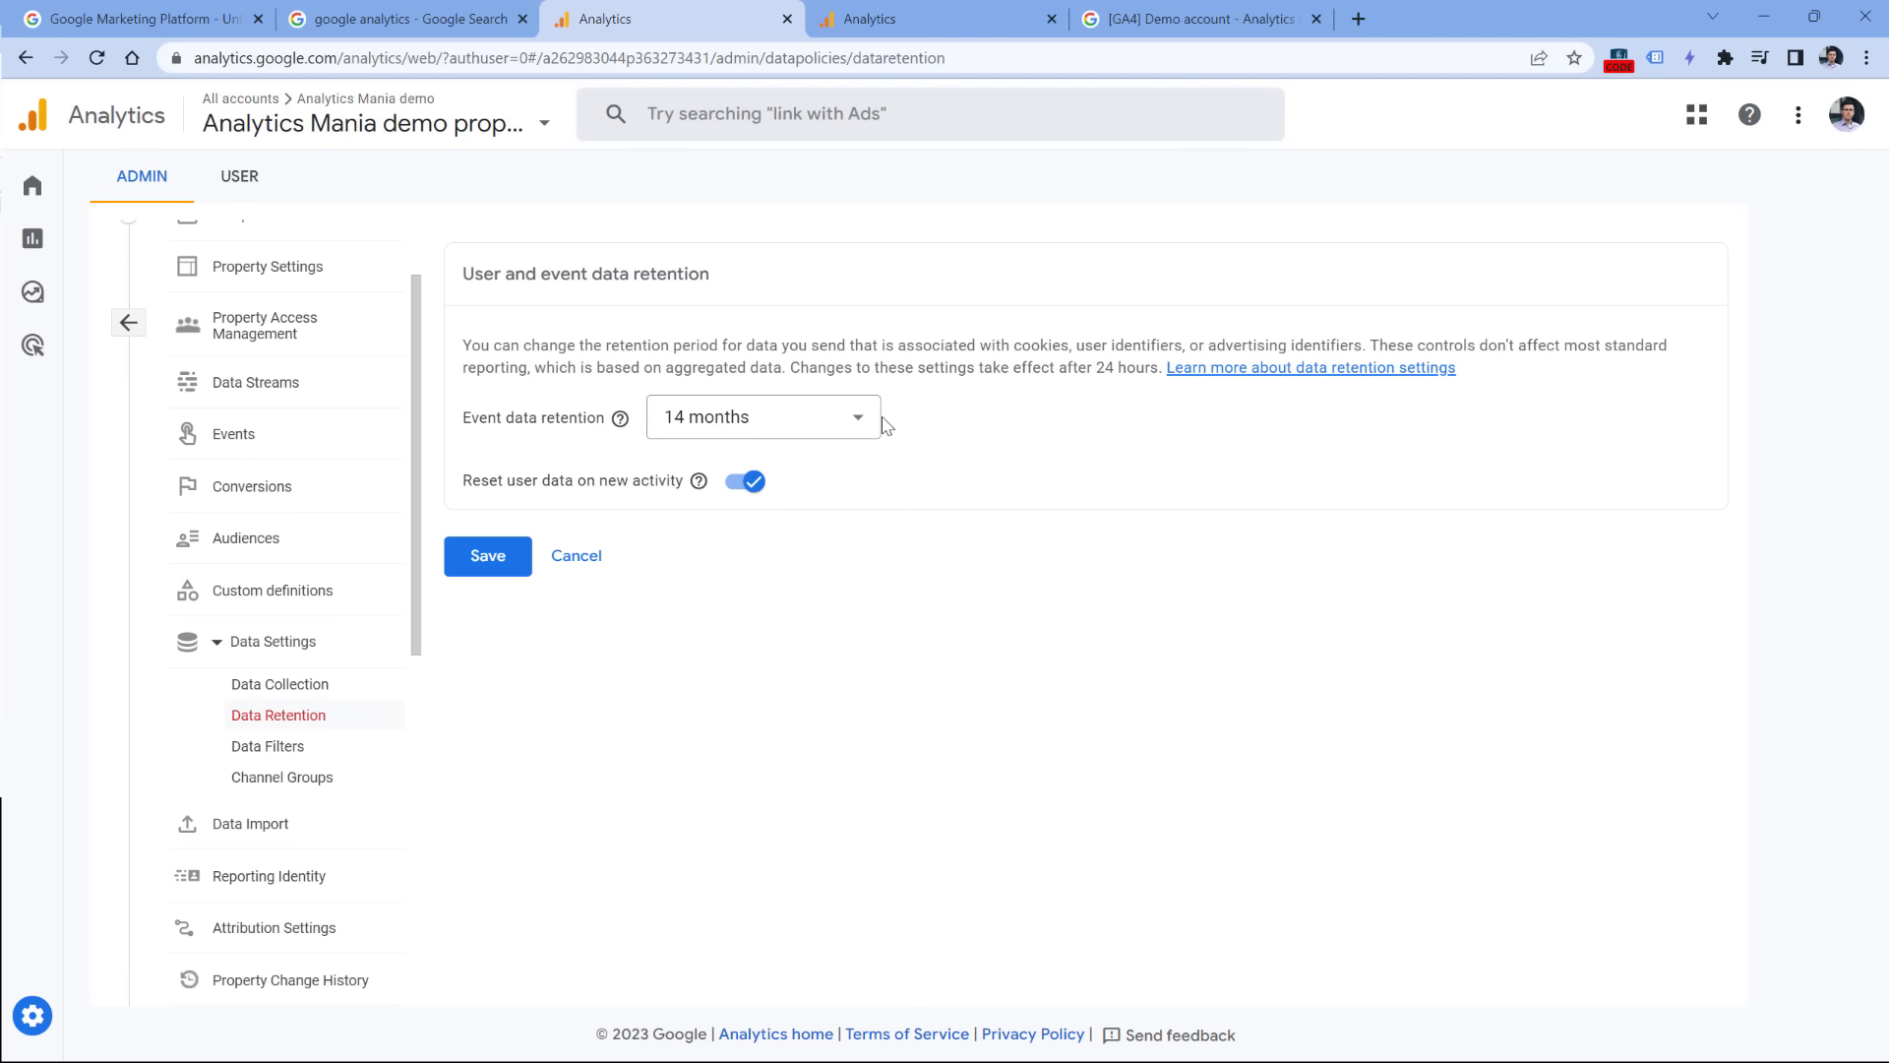
Step: View the property's data filters and look through the remaining property settings and product links
{"action": "mouse_move", "coordinate": [118, 280]}
{"action": "left_click", "coordinate": [272, 750]}
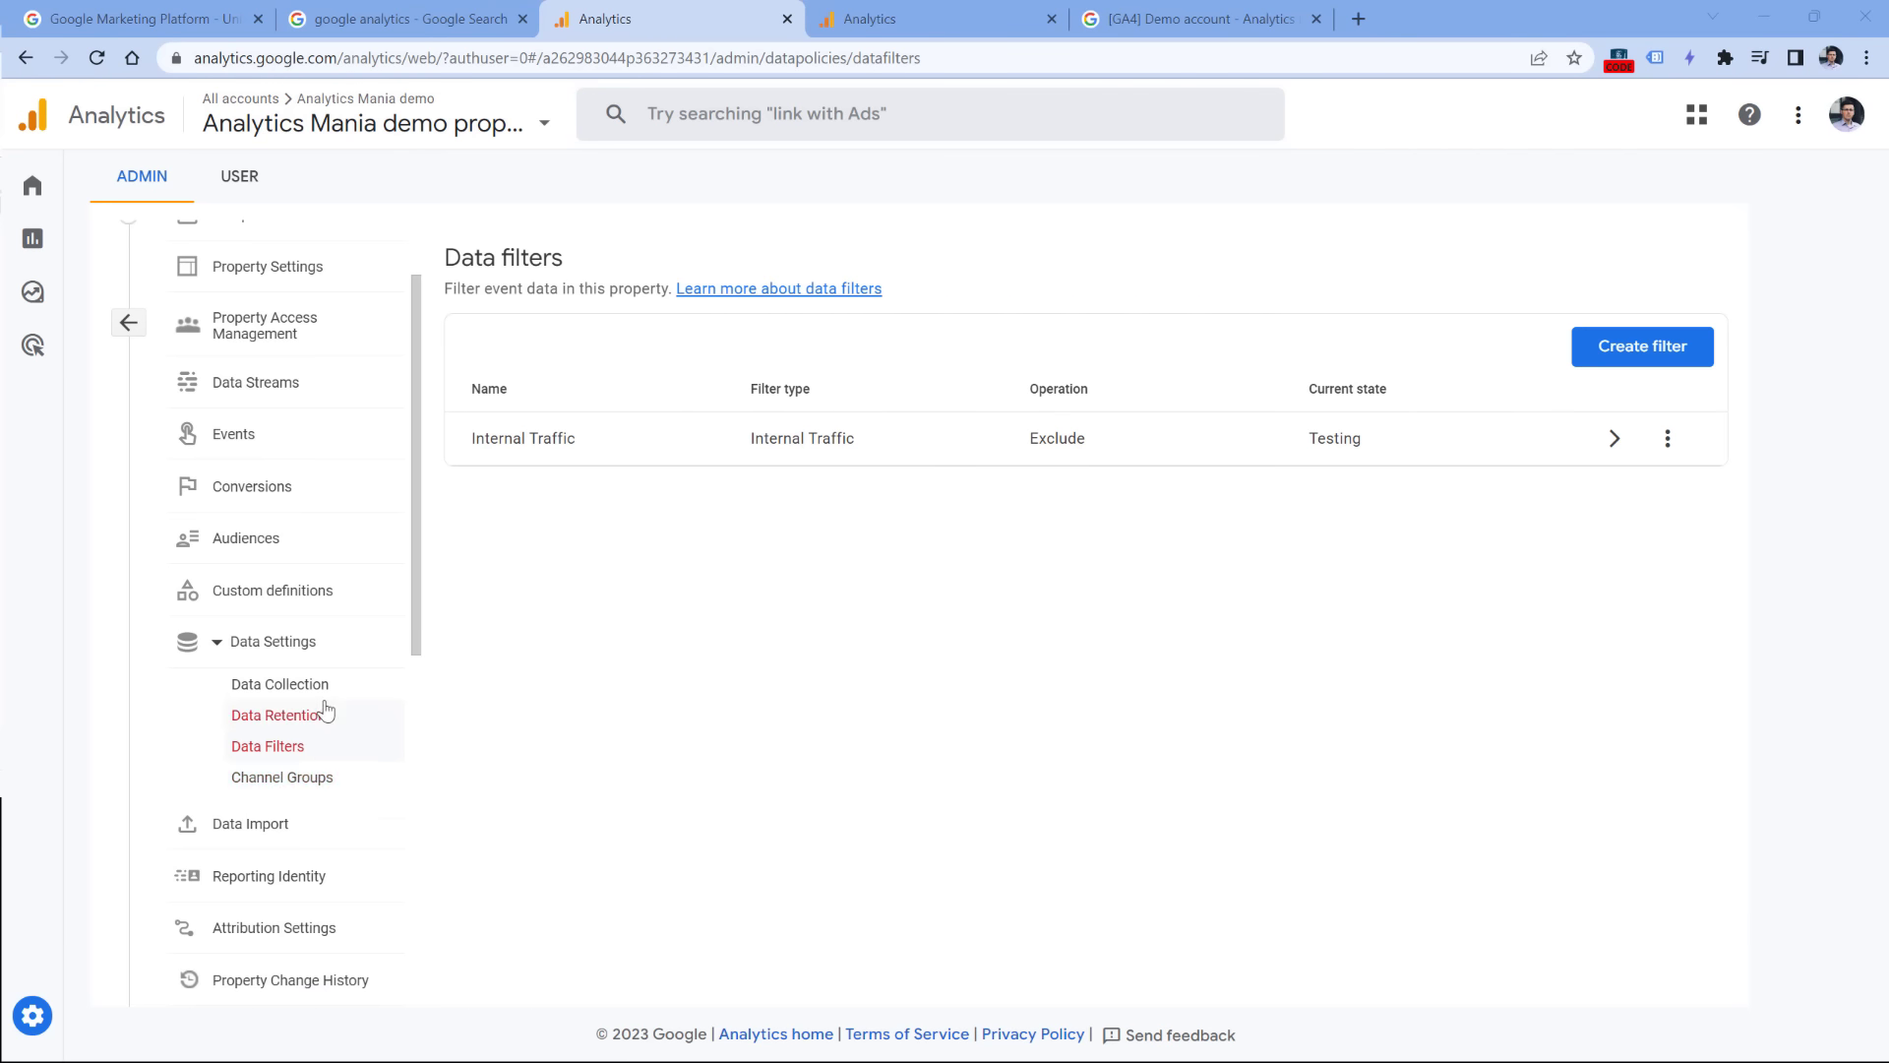
{"action": "left_click", "coordinate": [225, 645]}
{"action": "scroll", "coordinate": [251, 590], "scroll_direction": "down", "scroll_amount": 1}
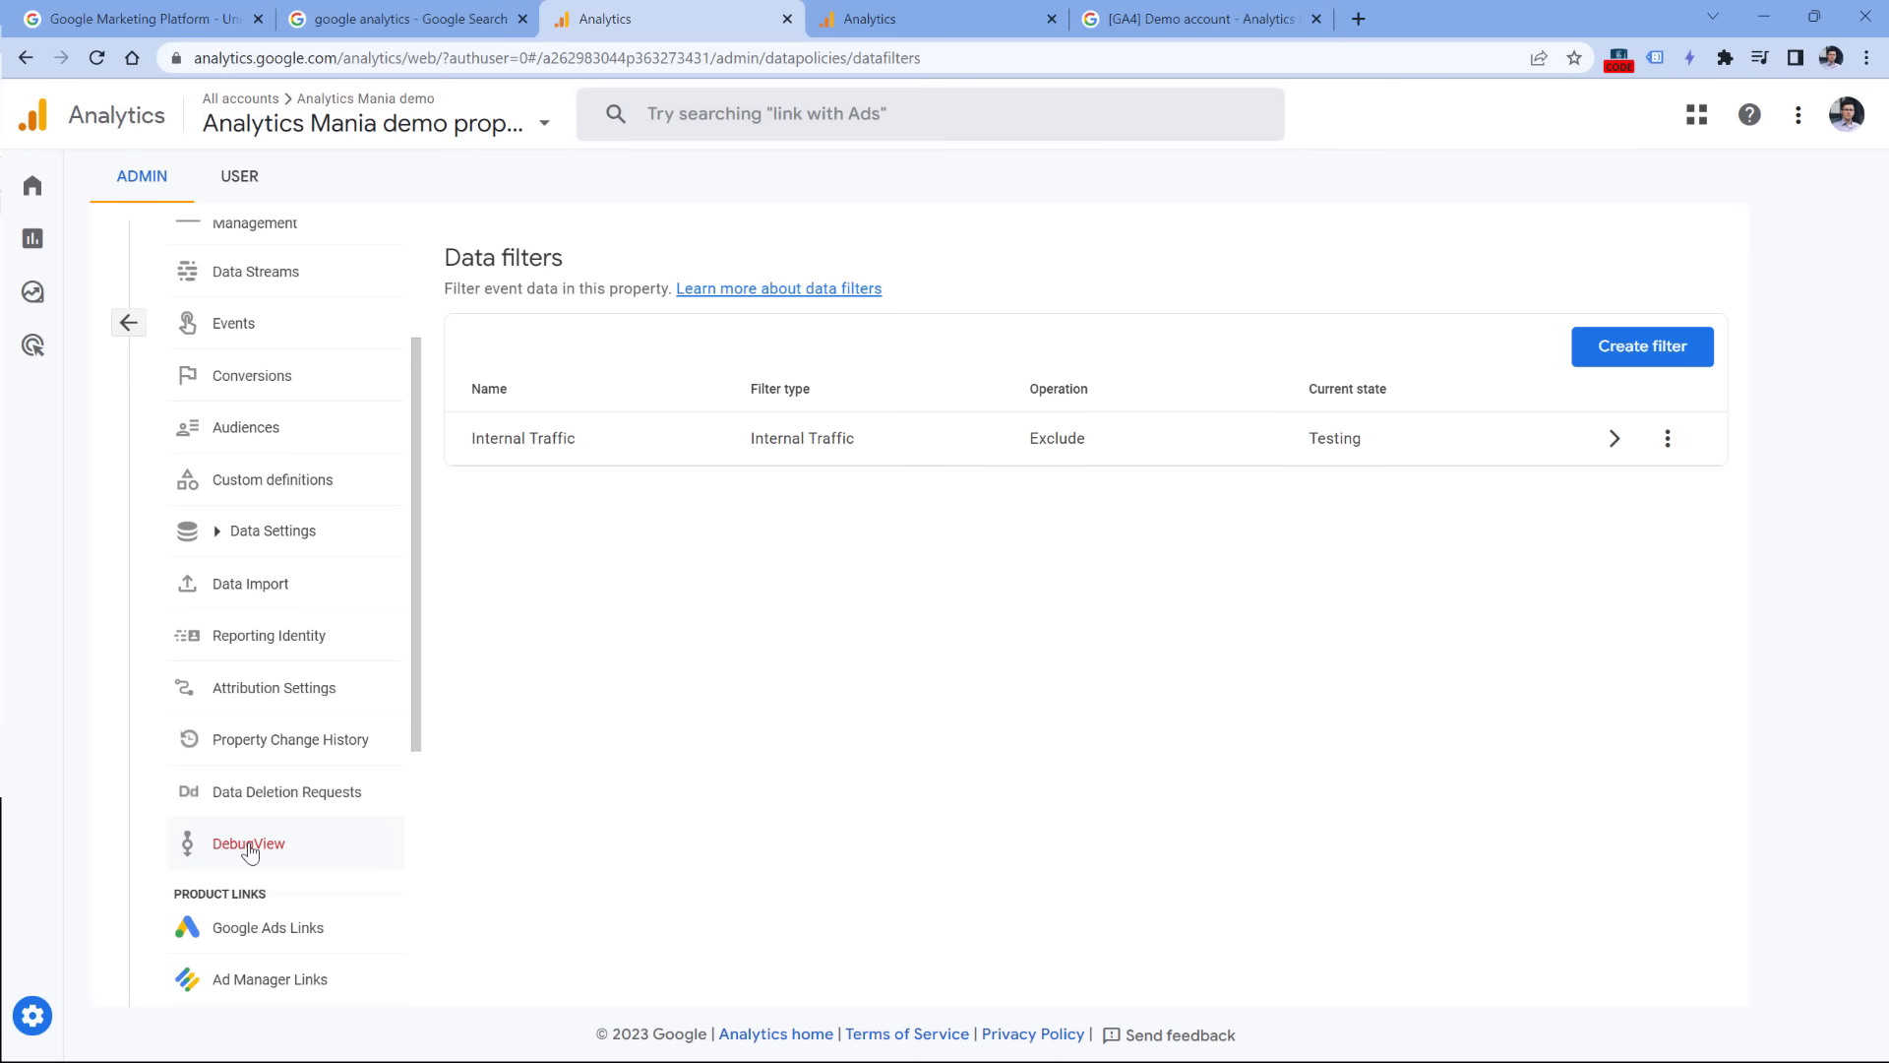
{"action": "scroll", "coordinate": [254, 748], "scroll_direction": "down", "scroll_amount": 5}
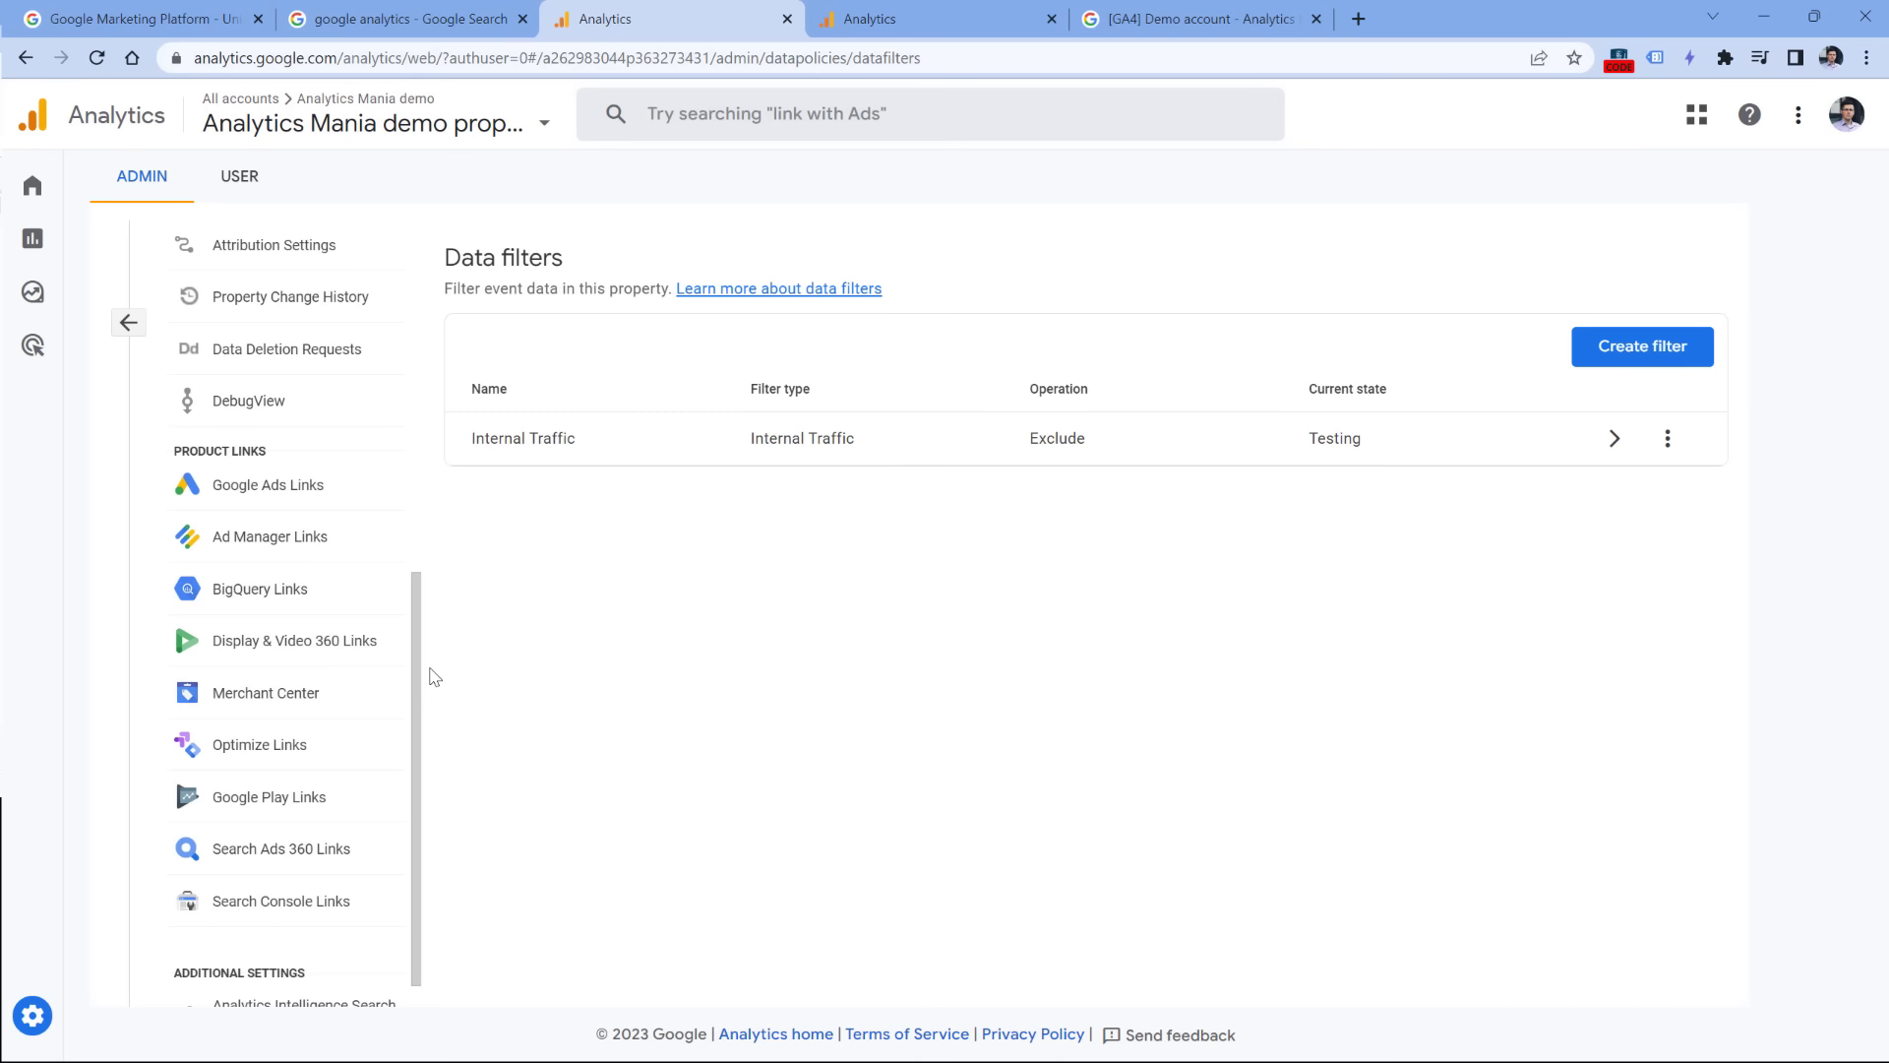
{"action": "scroll", "coordinate": [371, 639], "scroll_direction": "down", "scroll_amount": 1}
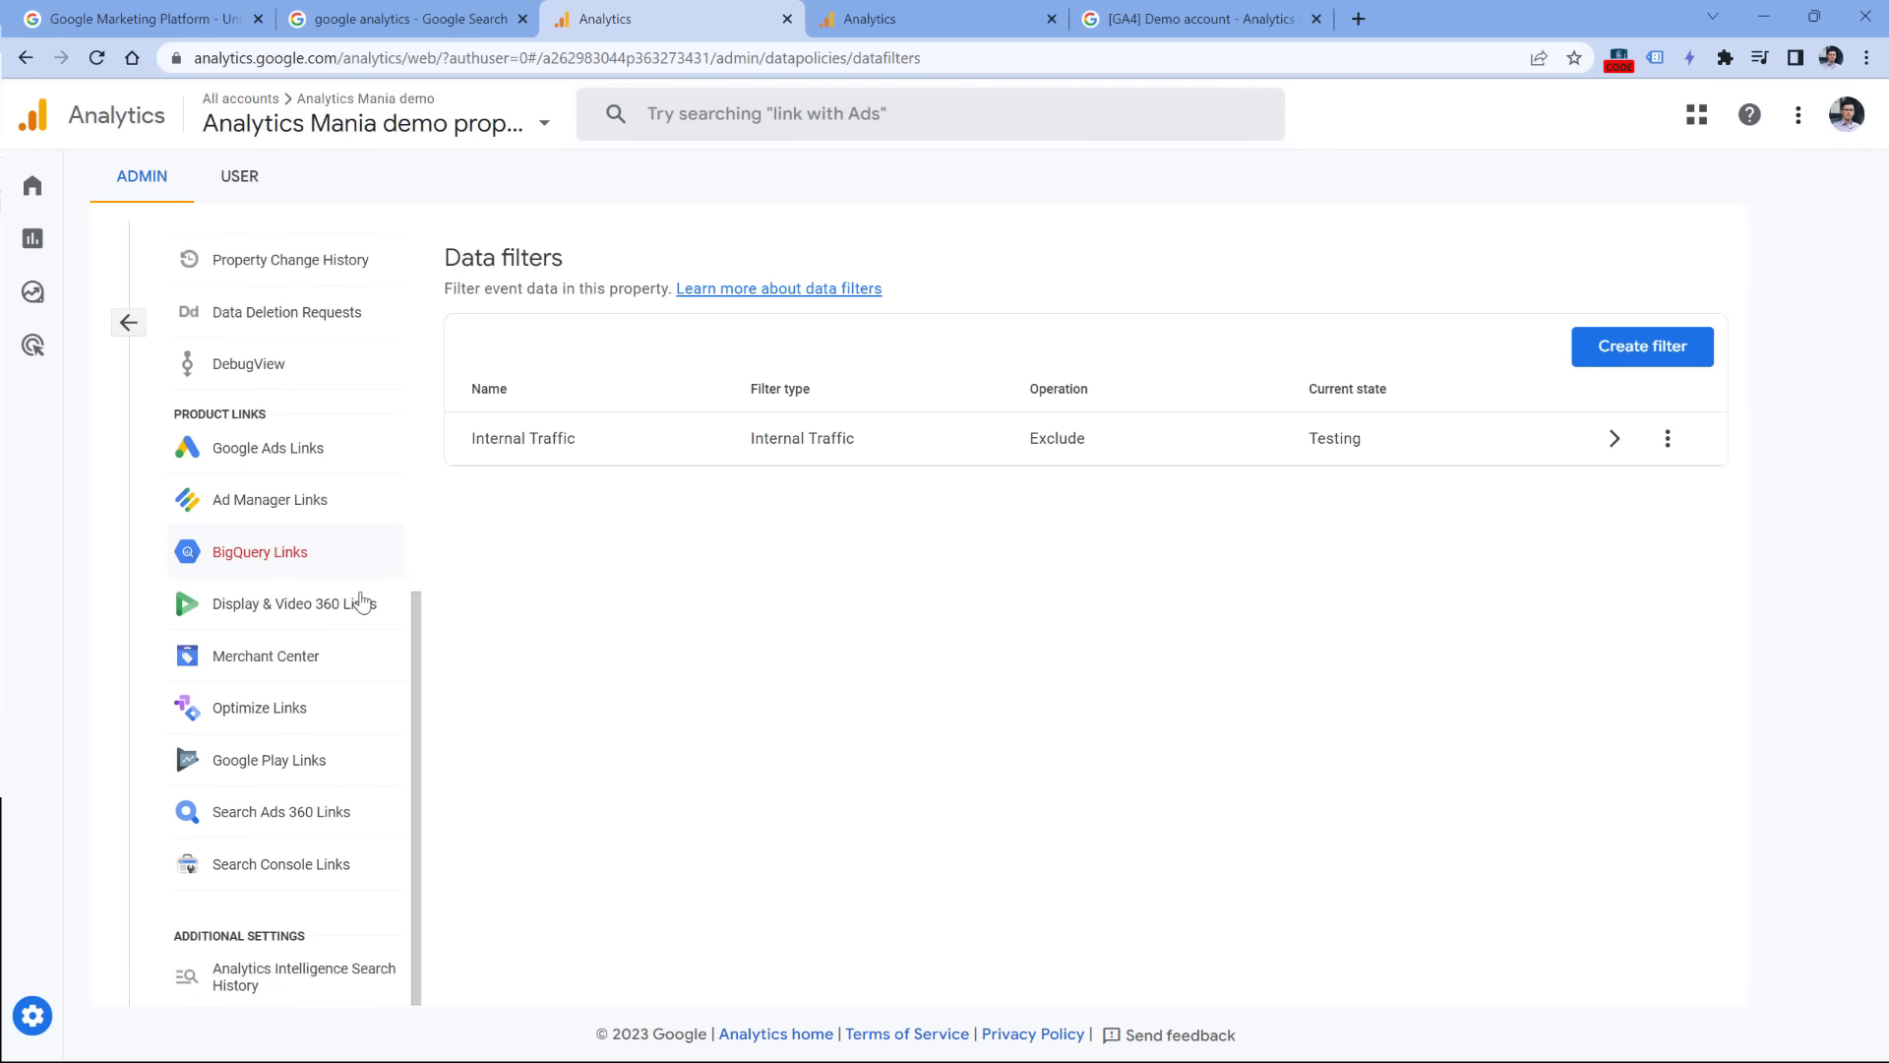
{"action": "scroll", "coordinate": [363, 603], "scroll_direction": "up", "scroll_amount": 8}
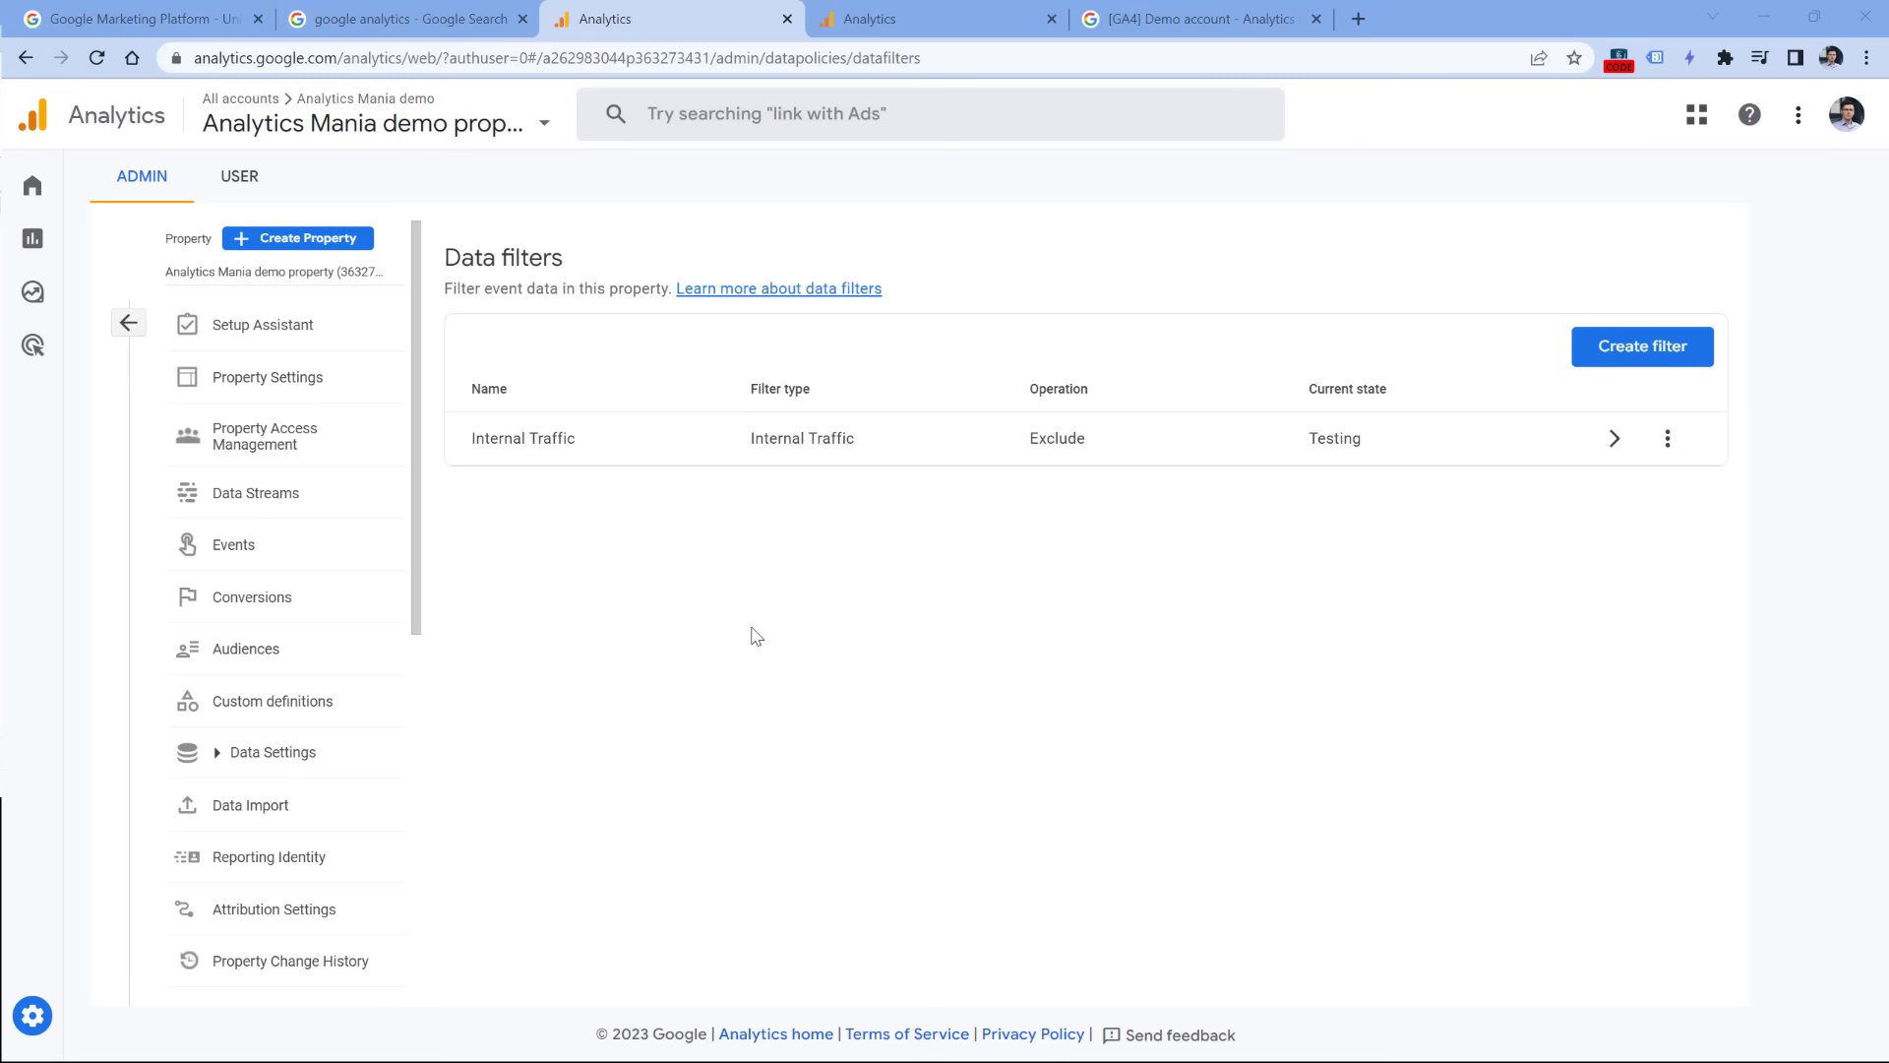
{"action": "left_click", "coordinate": [266, 506]}
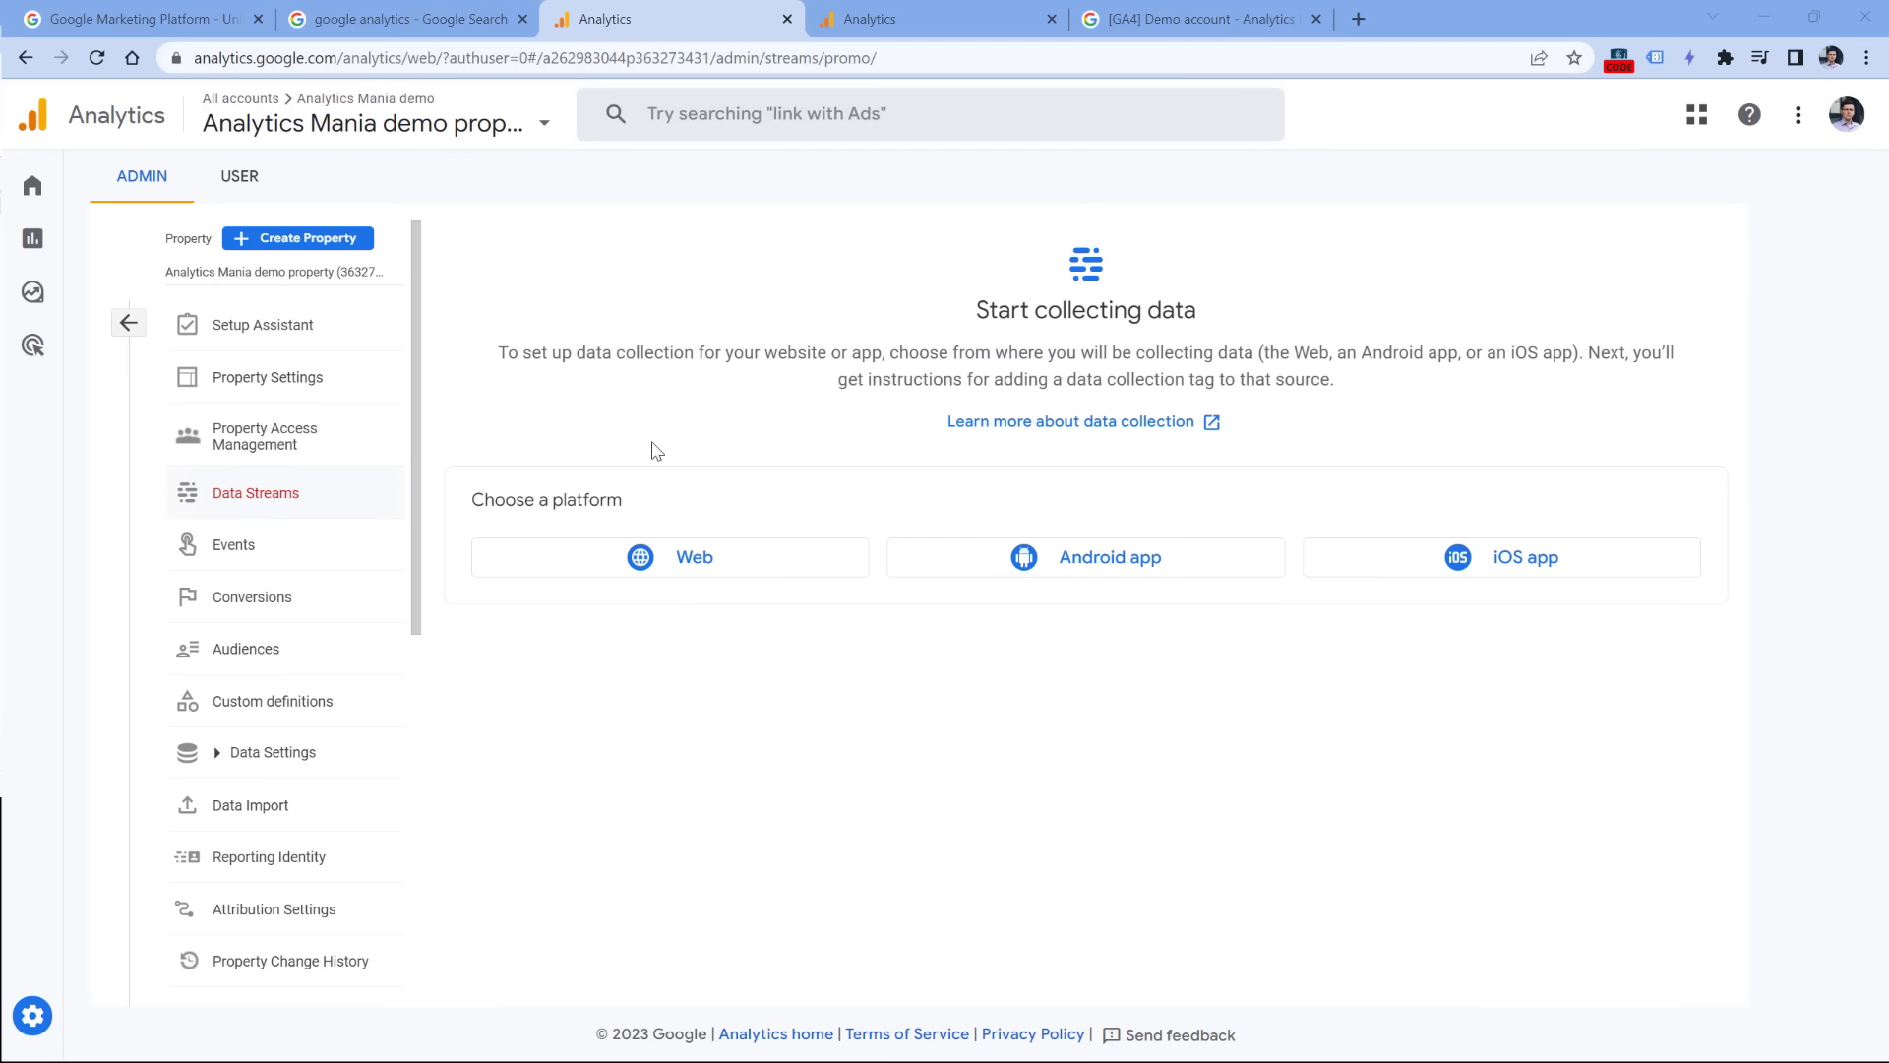
{"action": "left_click", "coordinate": [677, 557]}
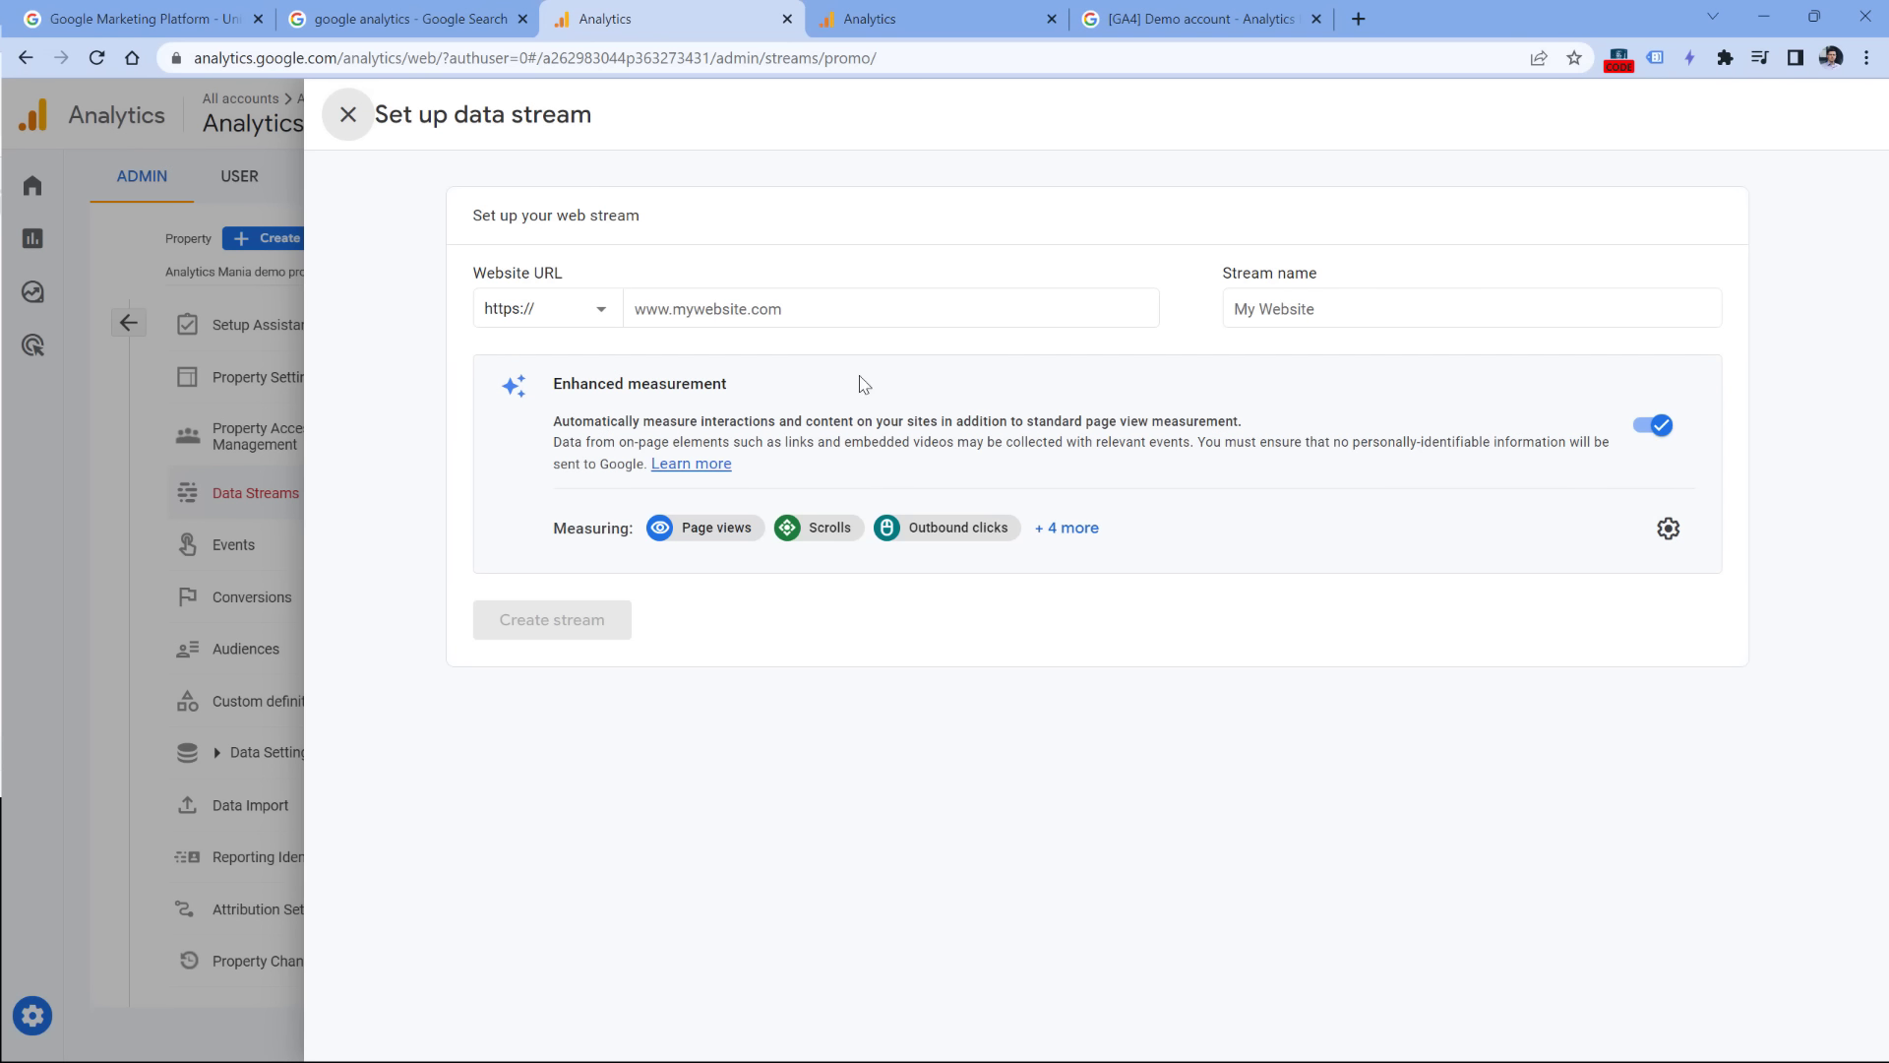
{"action": "left_click", "coordinate": [734, 313]}
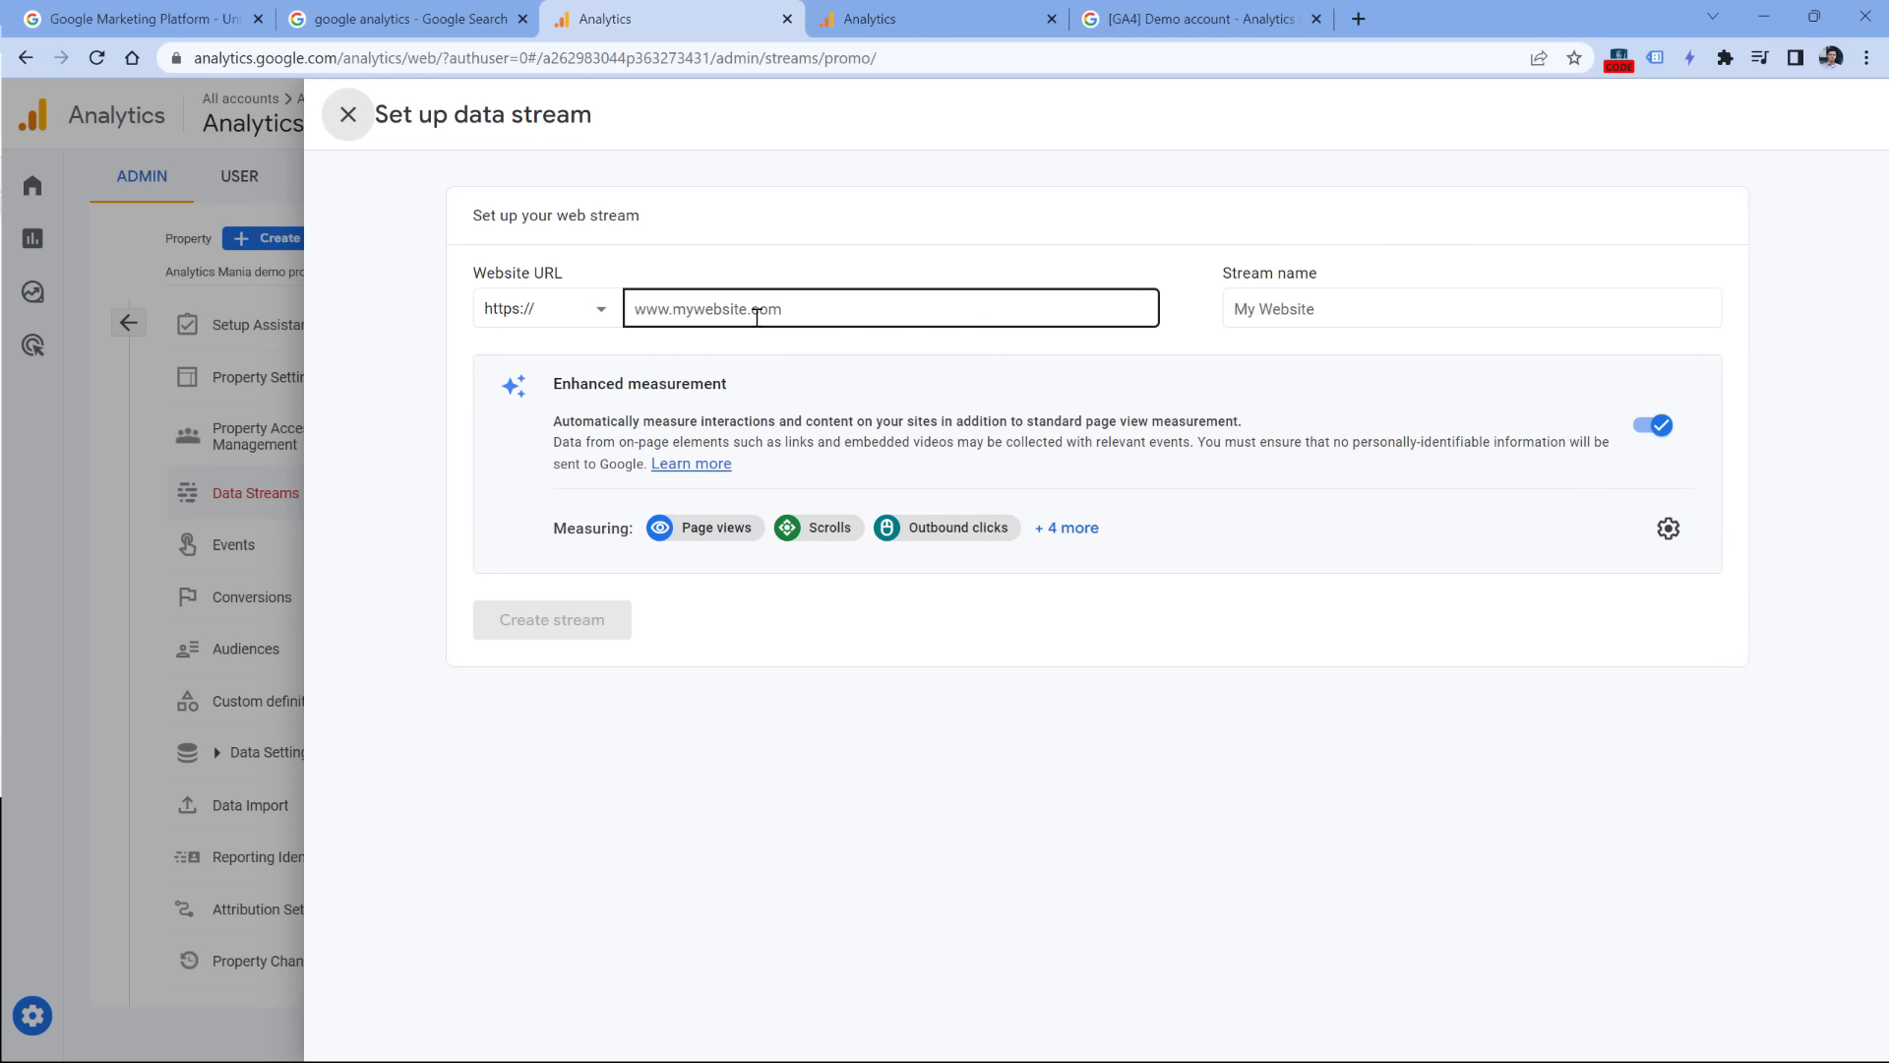
{"action": "left_click", "coordinate": [756, 317]}
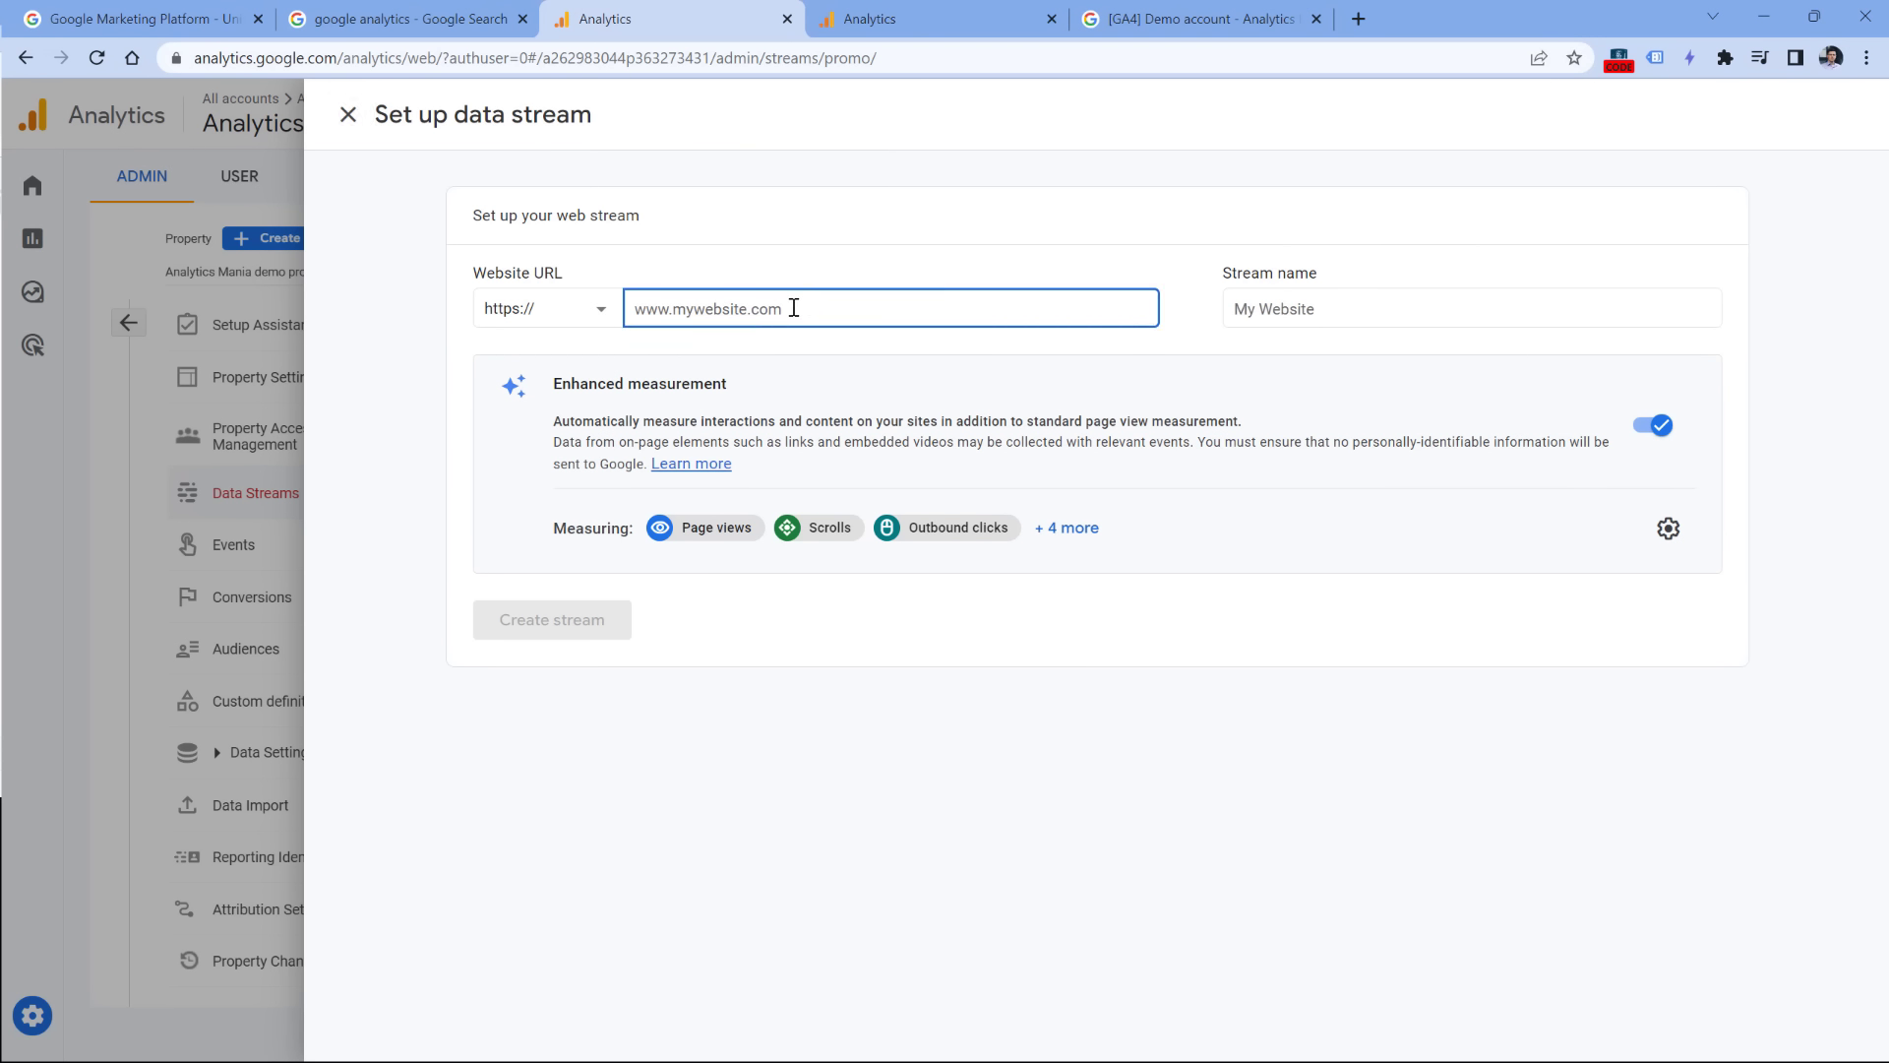
{"action": "type", "text": "gtmcourse.myshopify.com"}
{"action": "left_click", "coordinate": [1253, 306]}
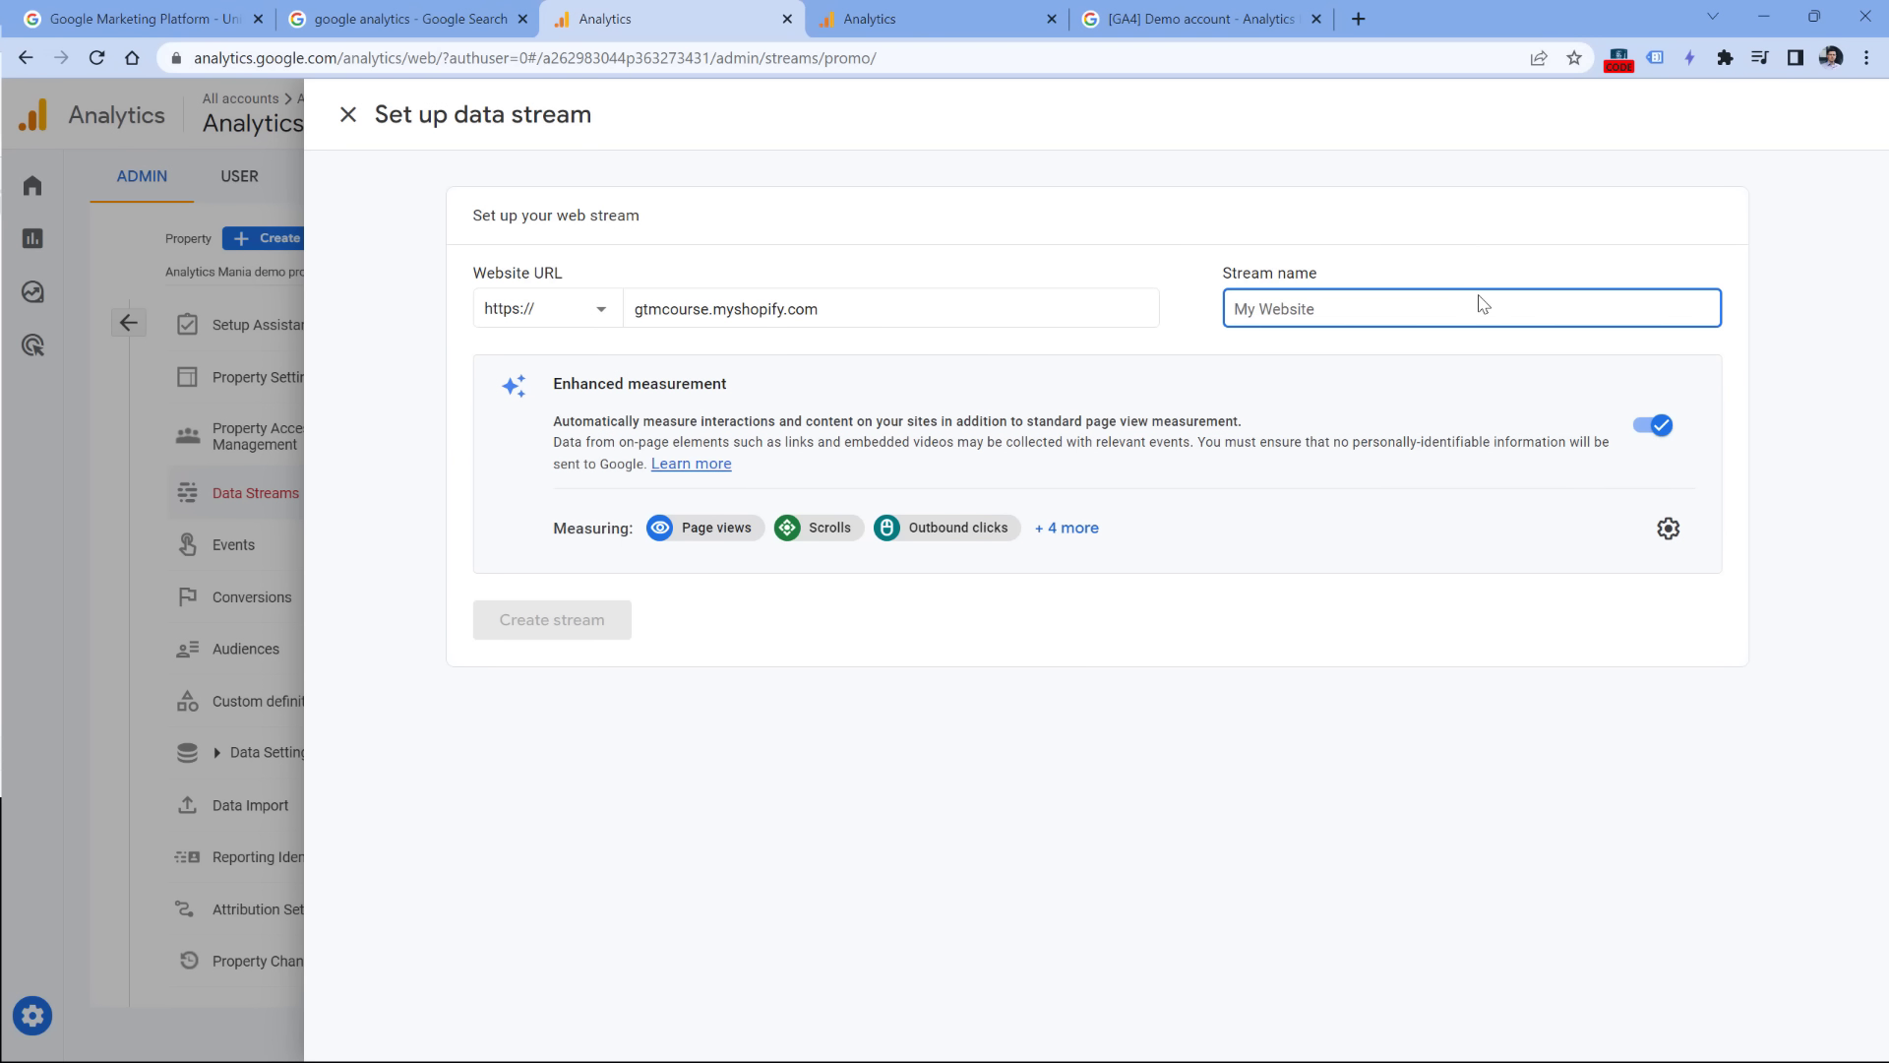
{"action": "type", "text": "Website"}
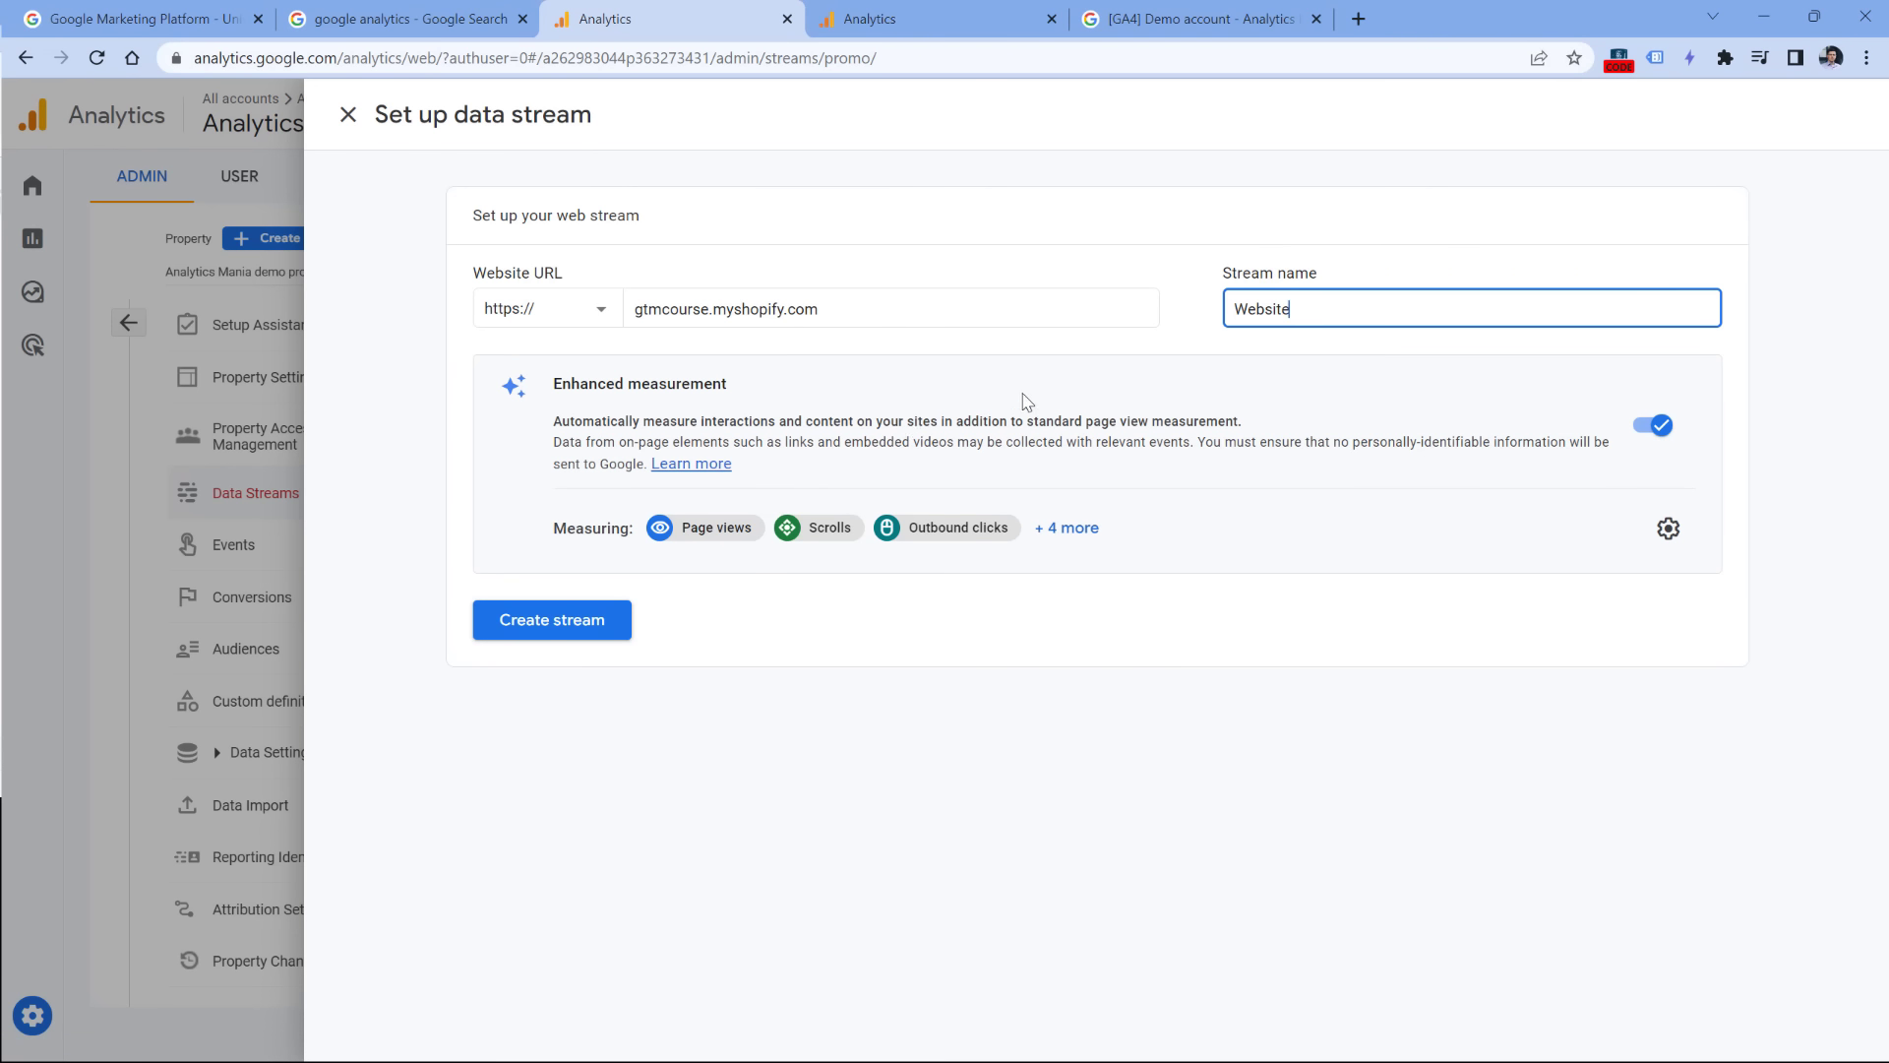
Step: Turn off form interactions in the stream's enhanced measurement and create the stream
{"action": "left_click", "coordinate": [1062, 528]}
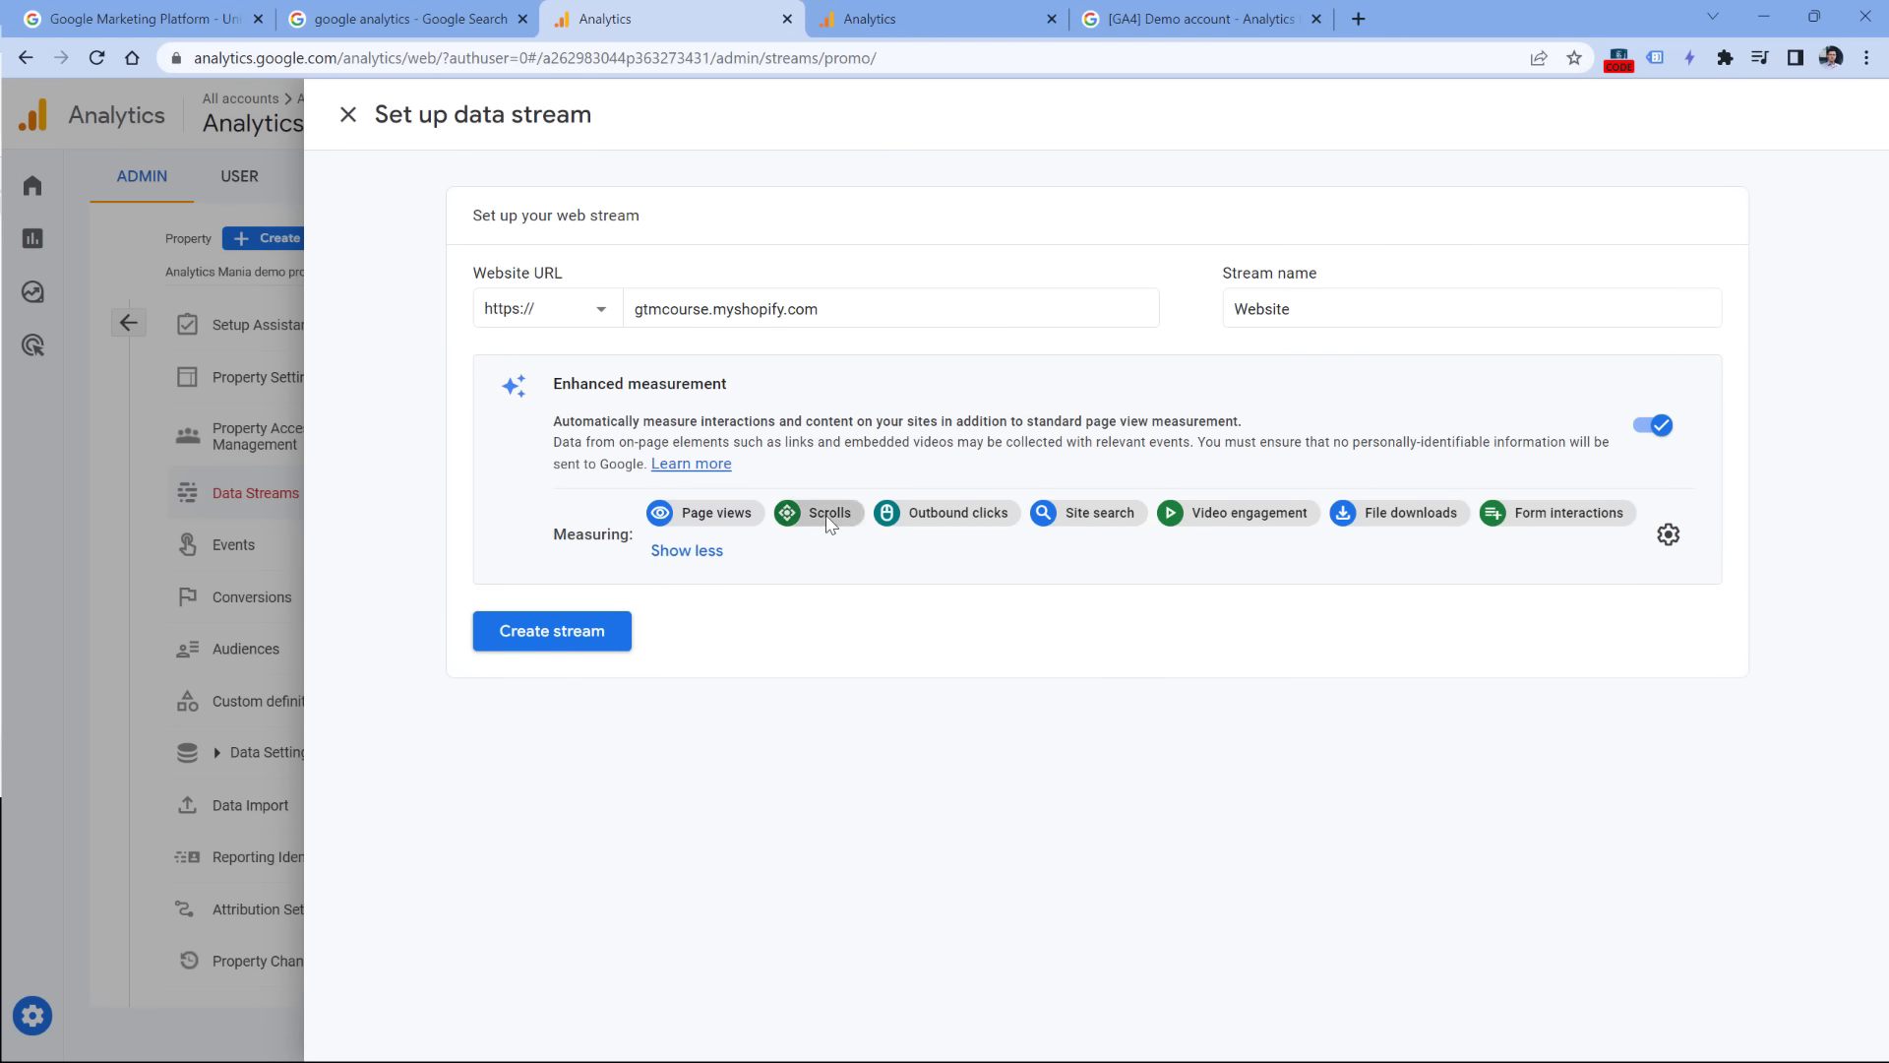
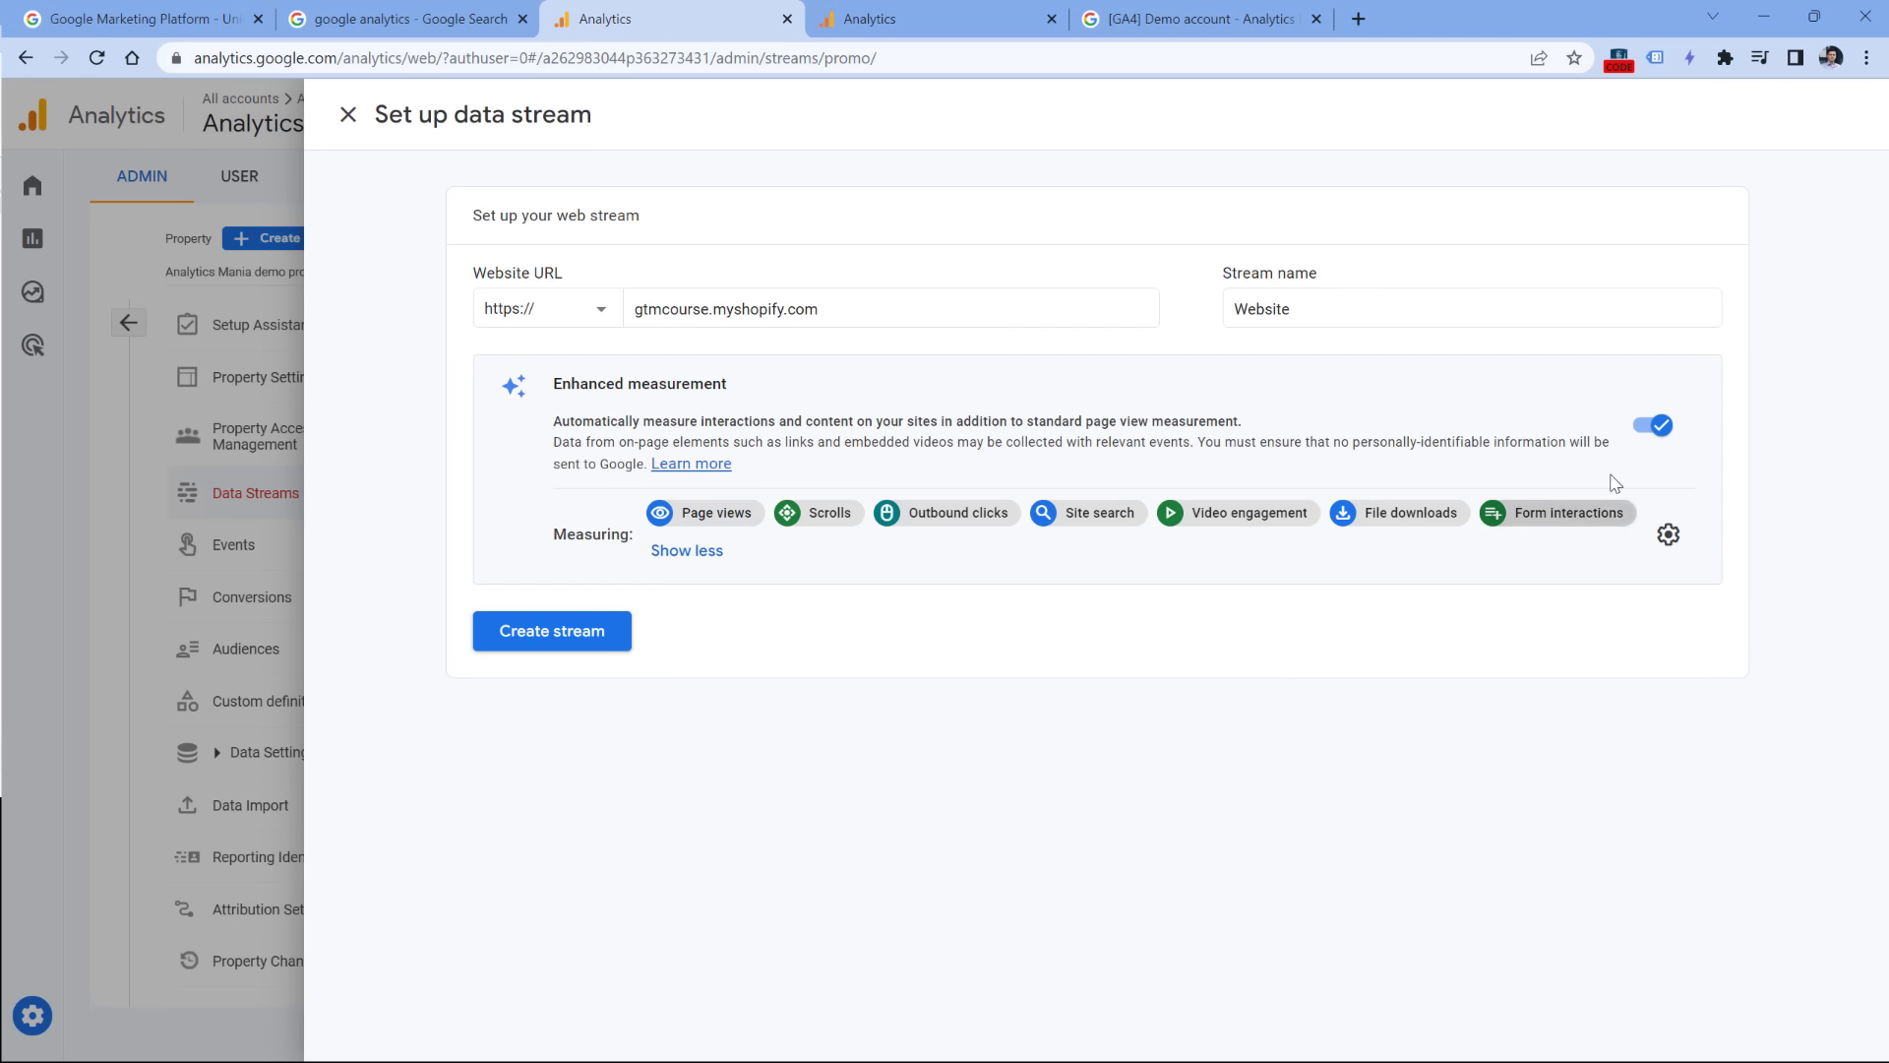
{"action": "left_click", "coordinate": [1668, 537]}
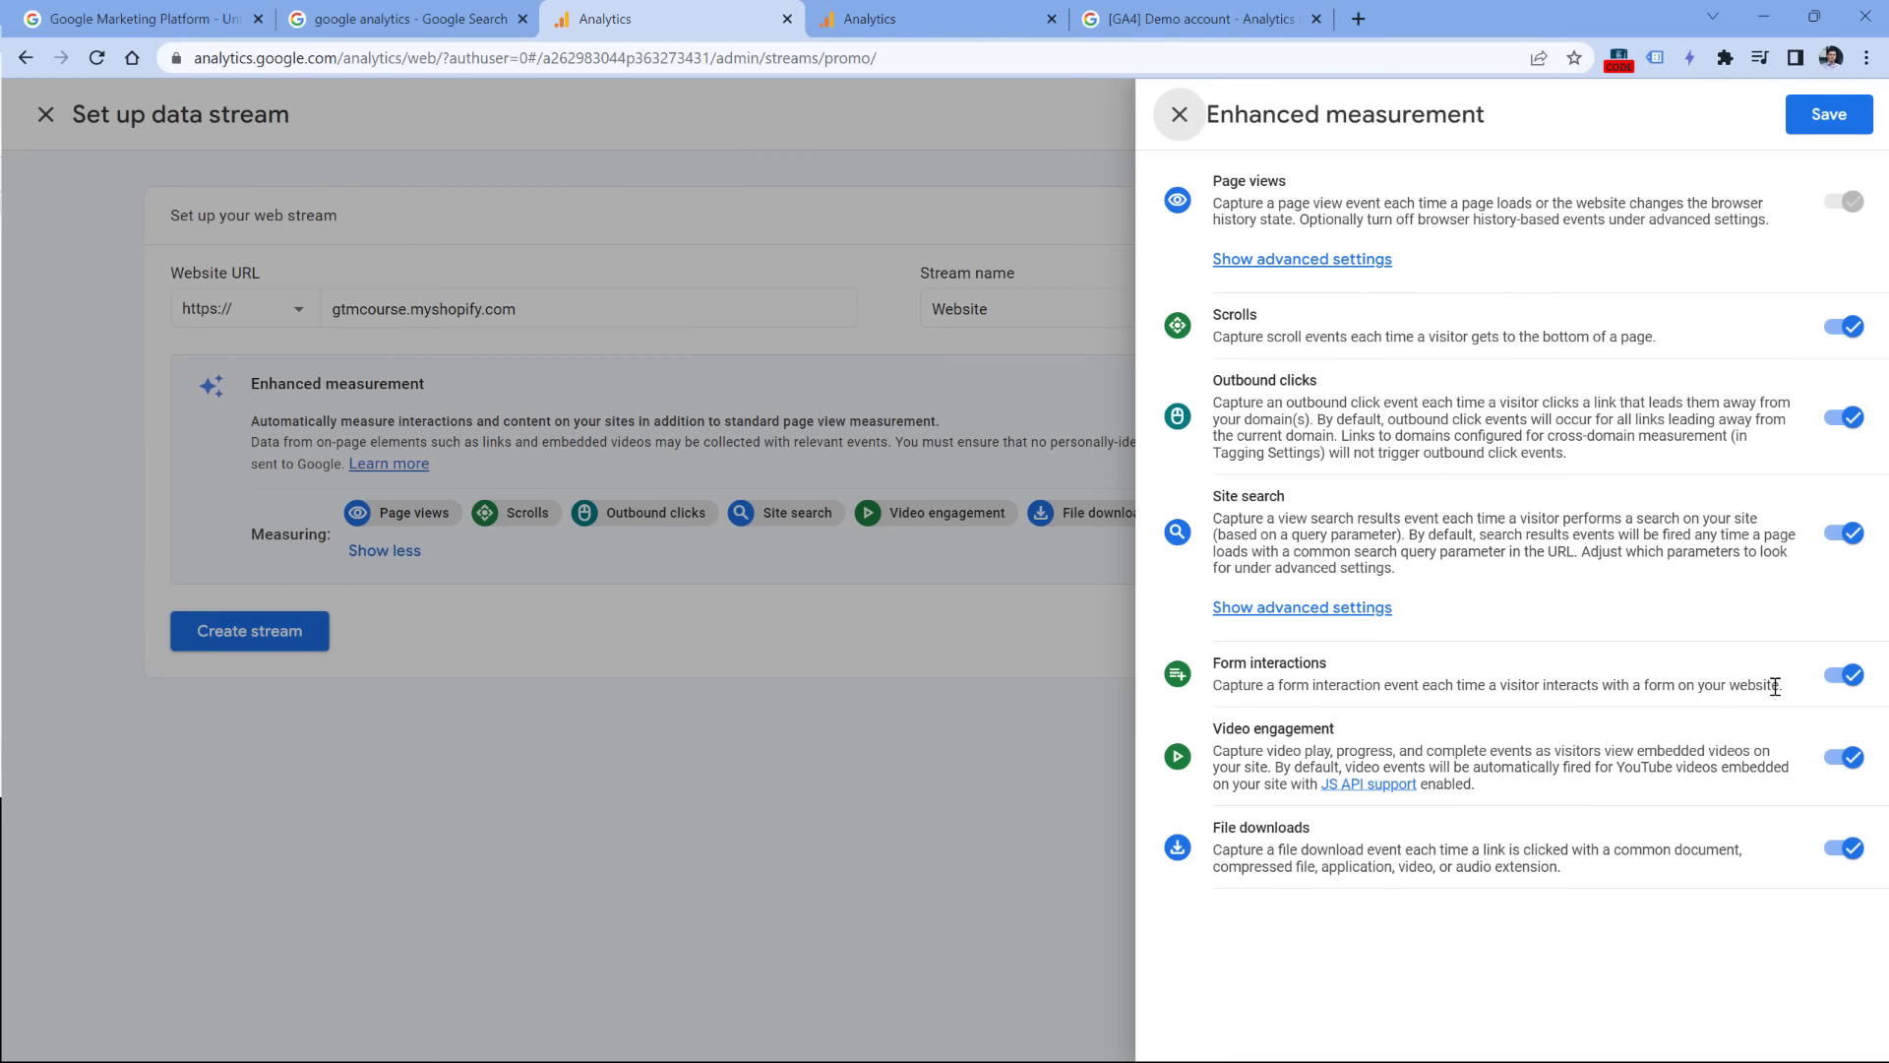
{"action": "left_click", "coordinate": [1842, 675]}
{"action": "left_click", "coordinate": [1830, 116]}
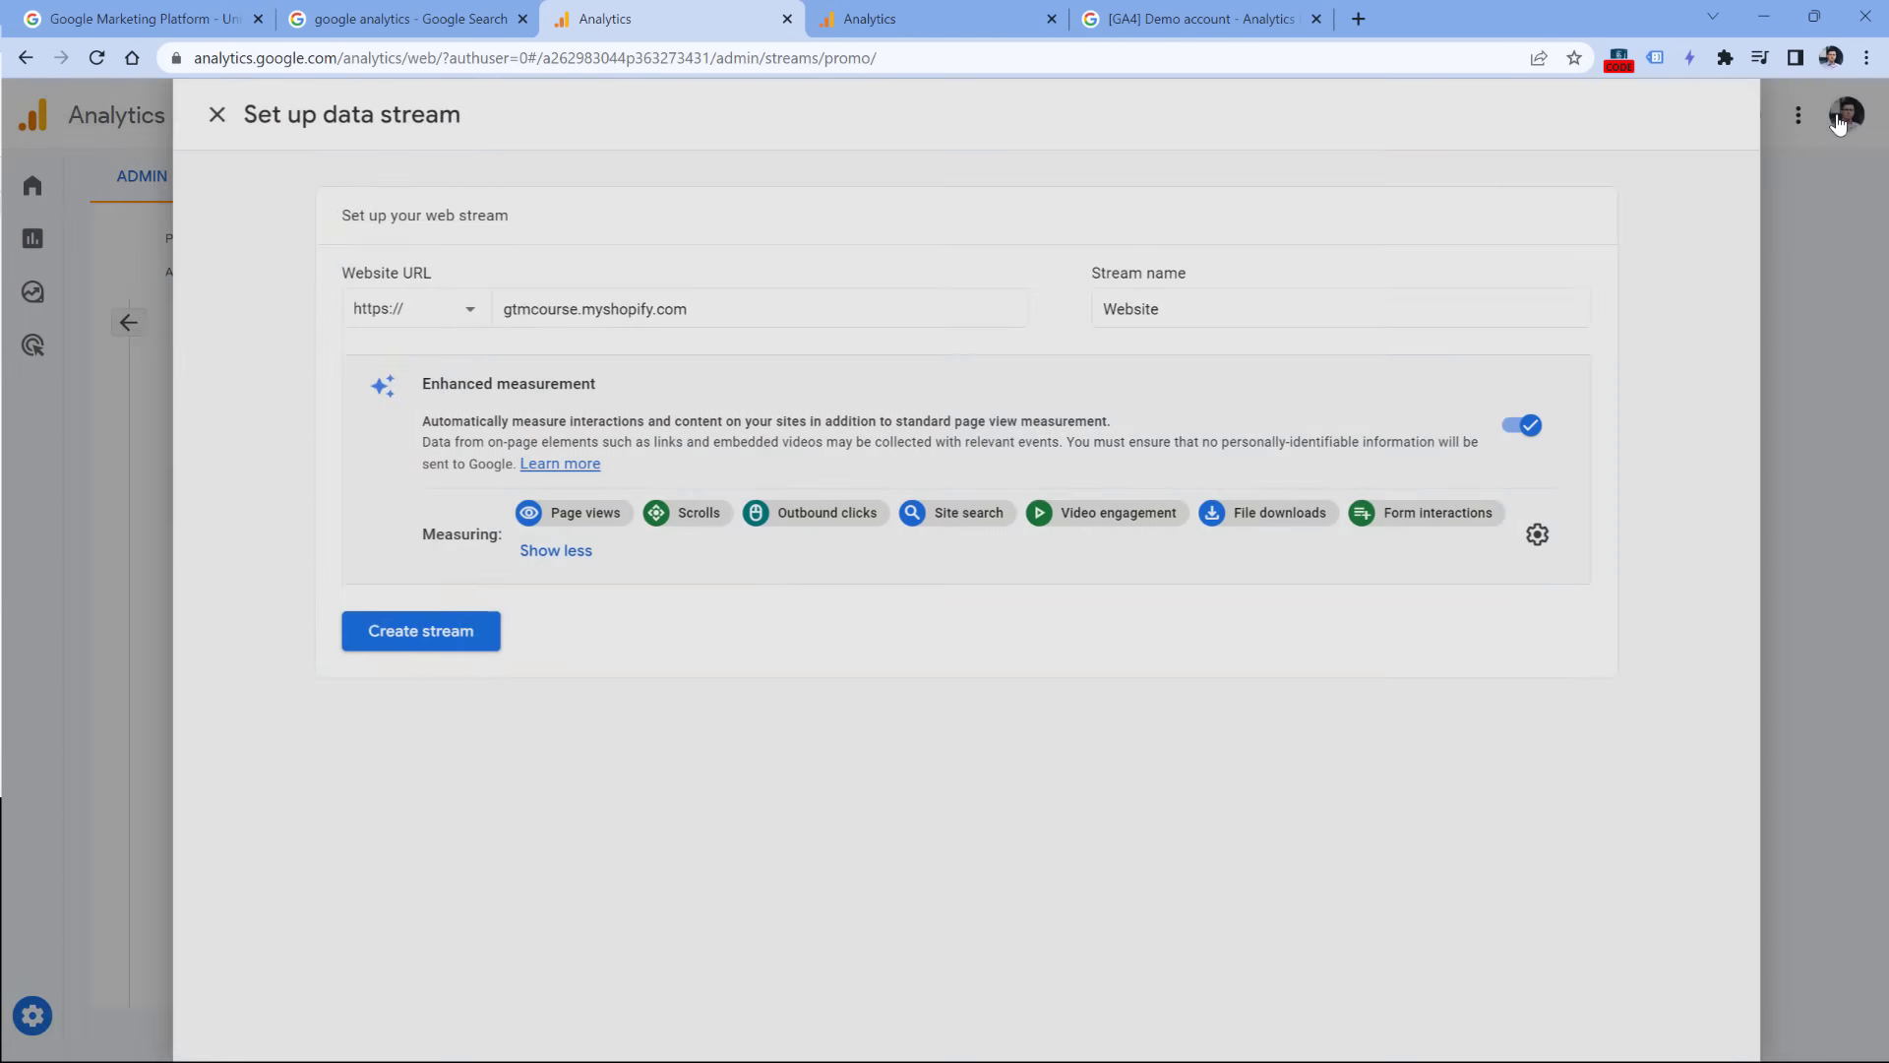
{"action": "left_click", "coordinate": [550, 630]}
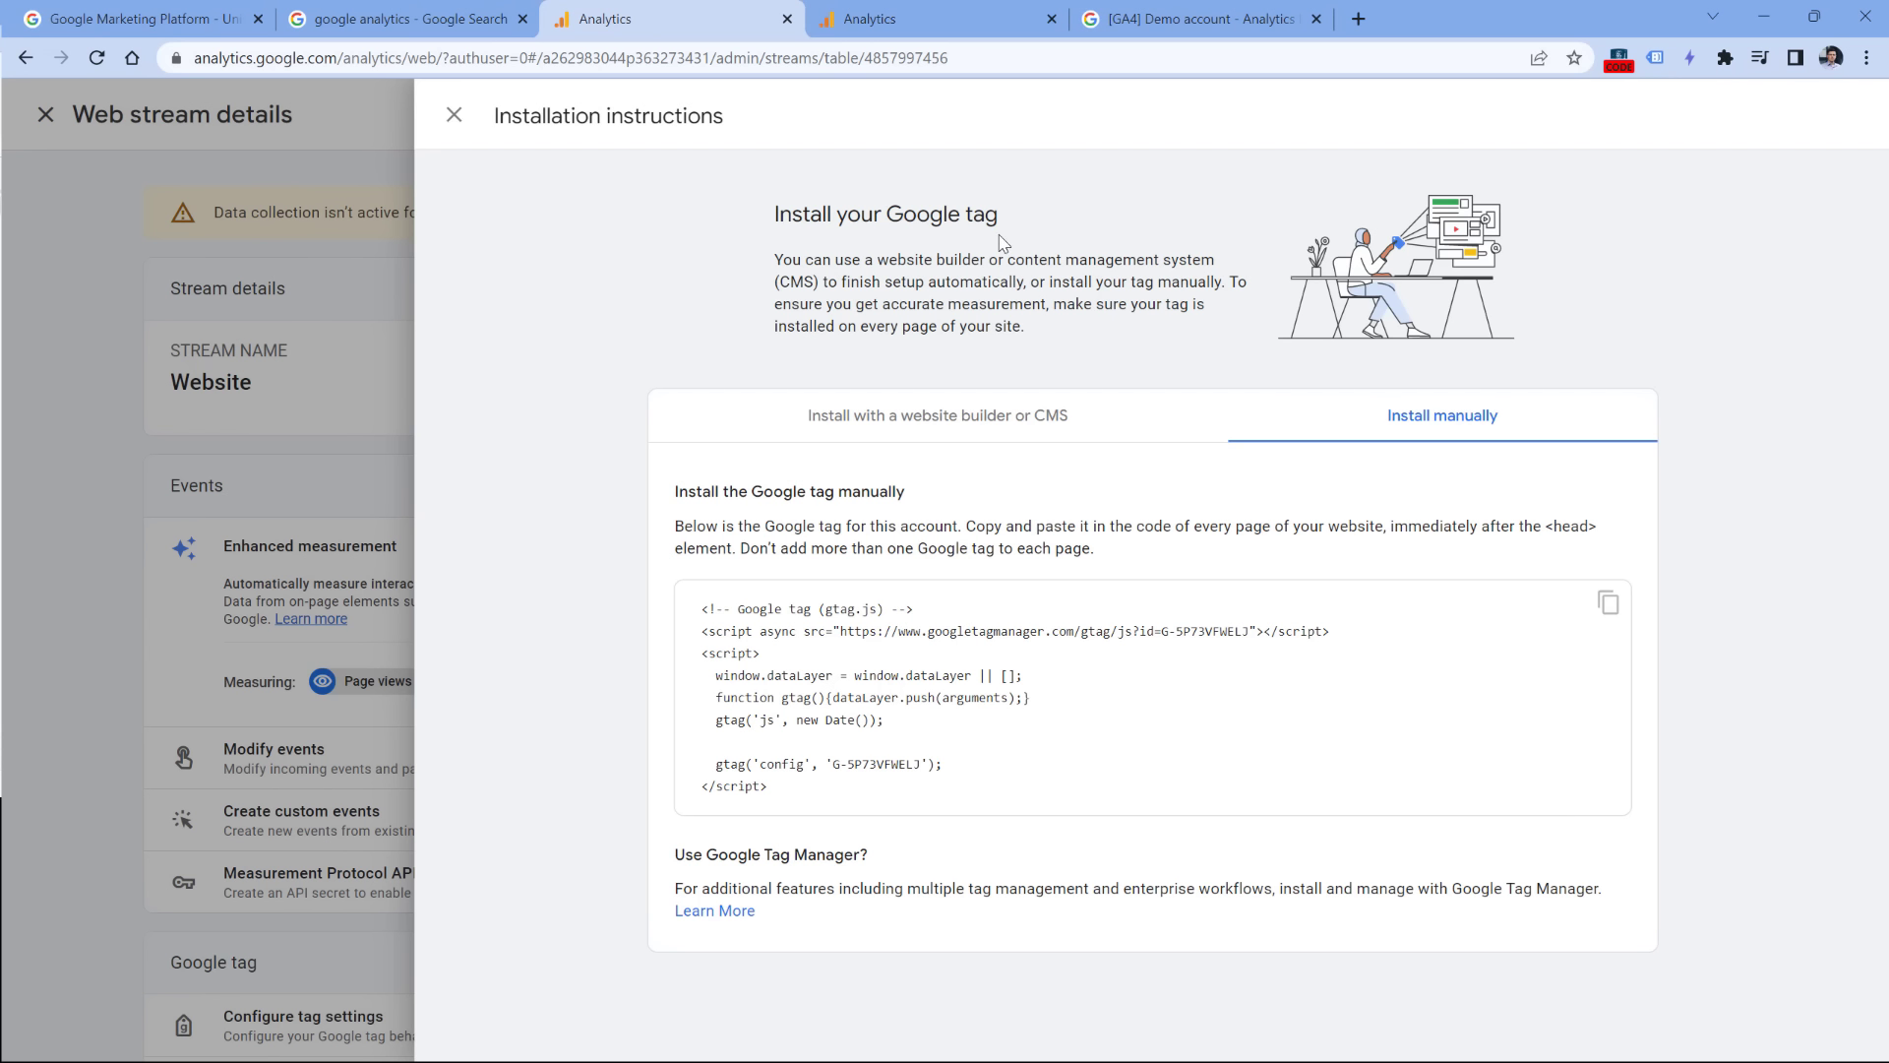
Step: Review the manual Google tag snippet and the supported website builder platforms, and close the installation instructions
{"action": "left_click_drag", "start_coordinate": [805, 792], "coordinate": [693, 624]}
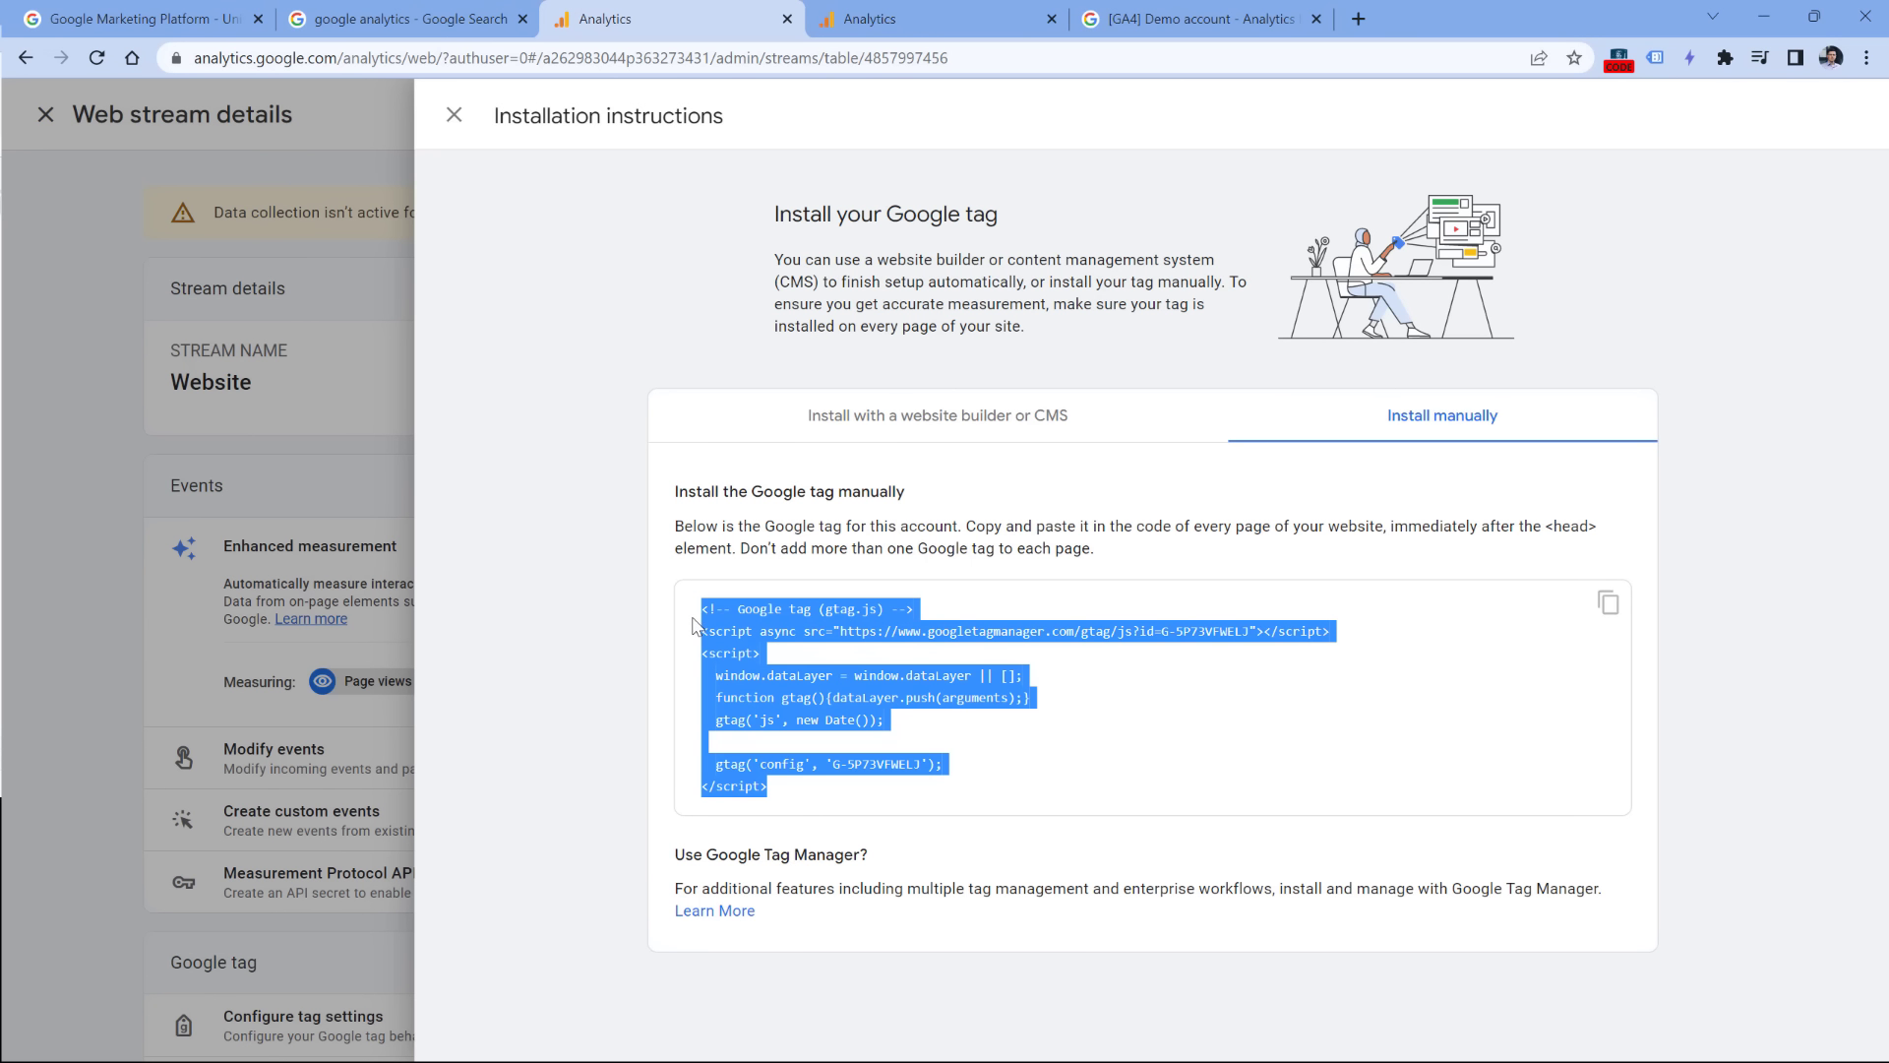
{"action": "left_click", "coordinate": [744, 644]}
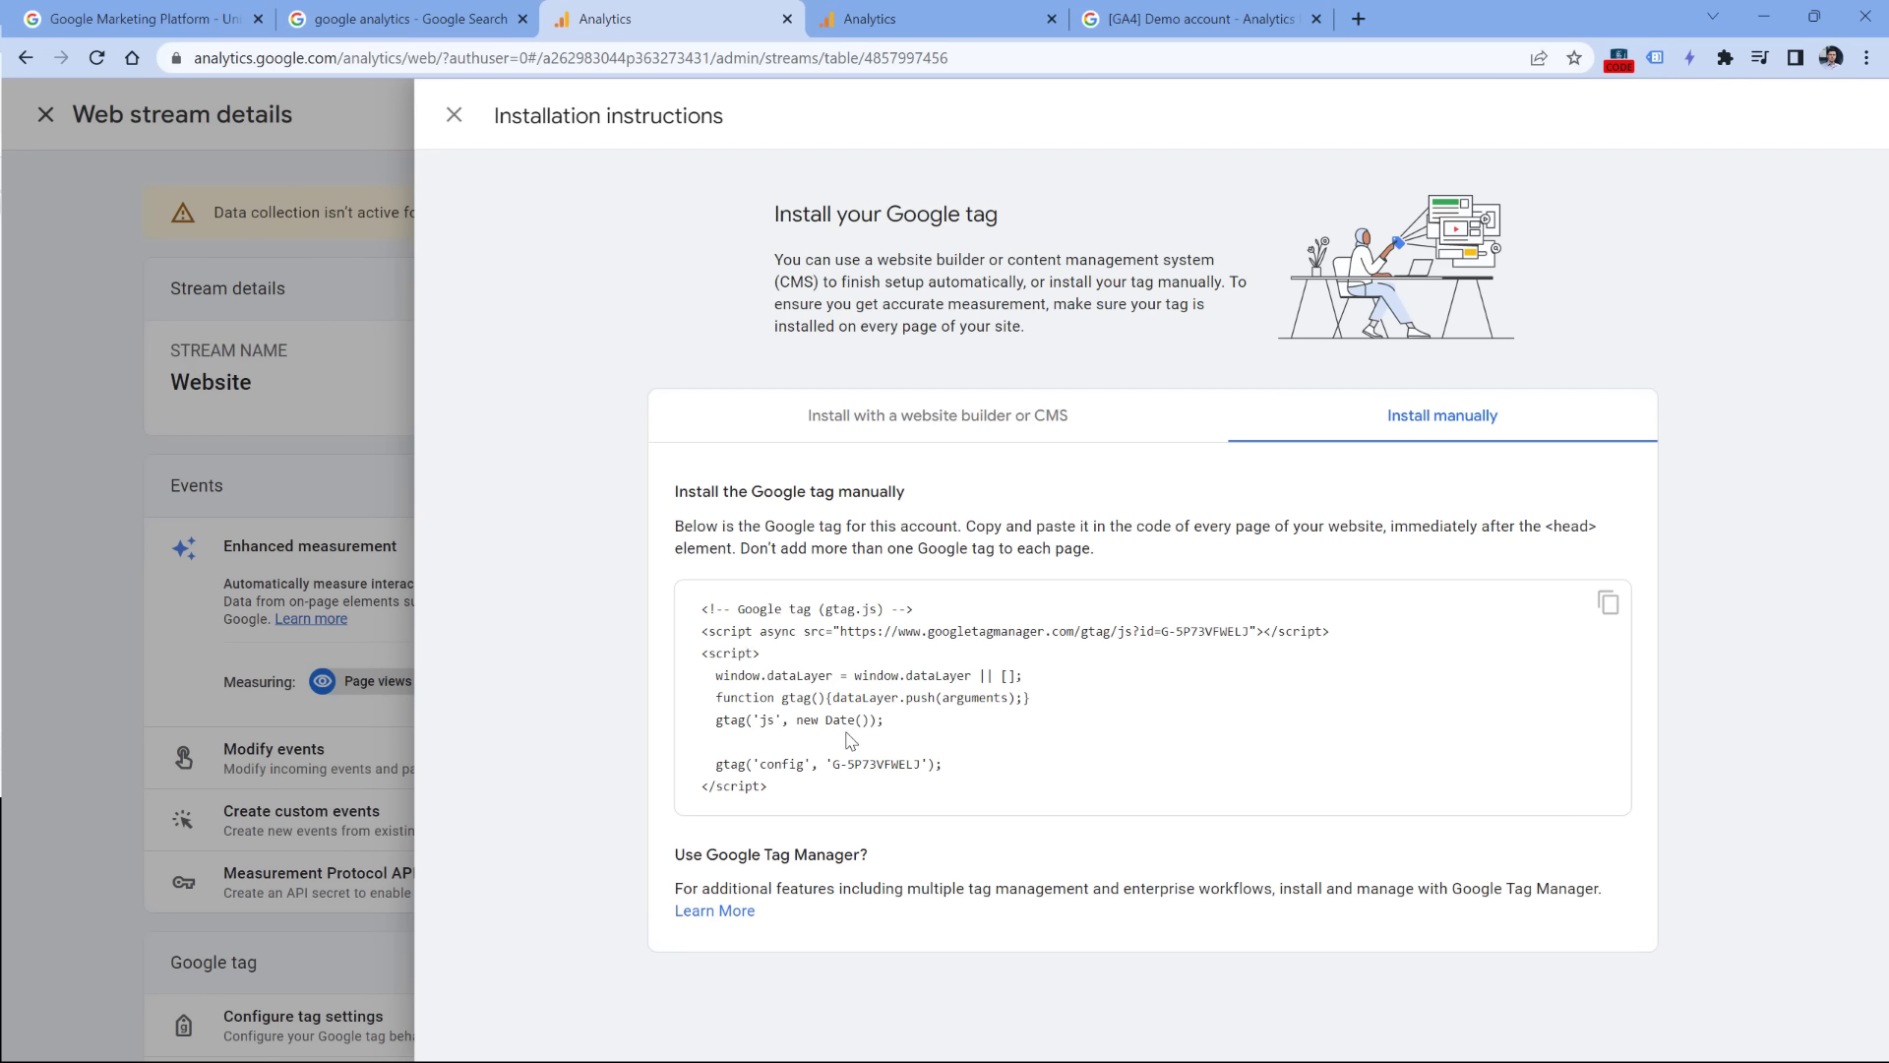
{"action": "left_click_drag", "start_coordinate": [775, 793], "coordinate": [741, 639]}
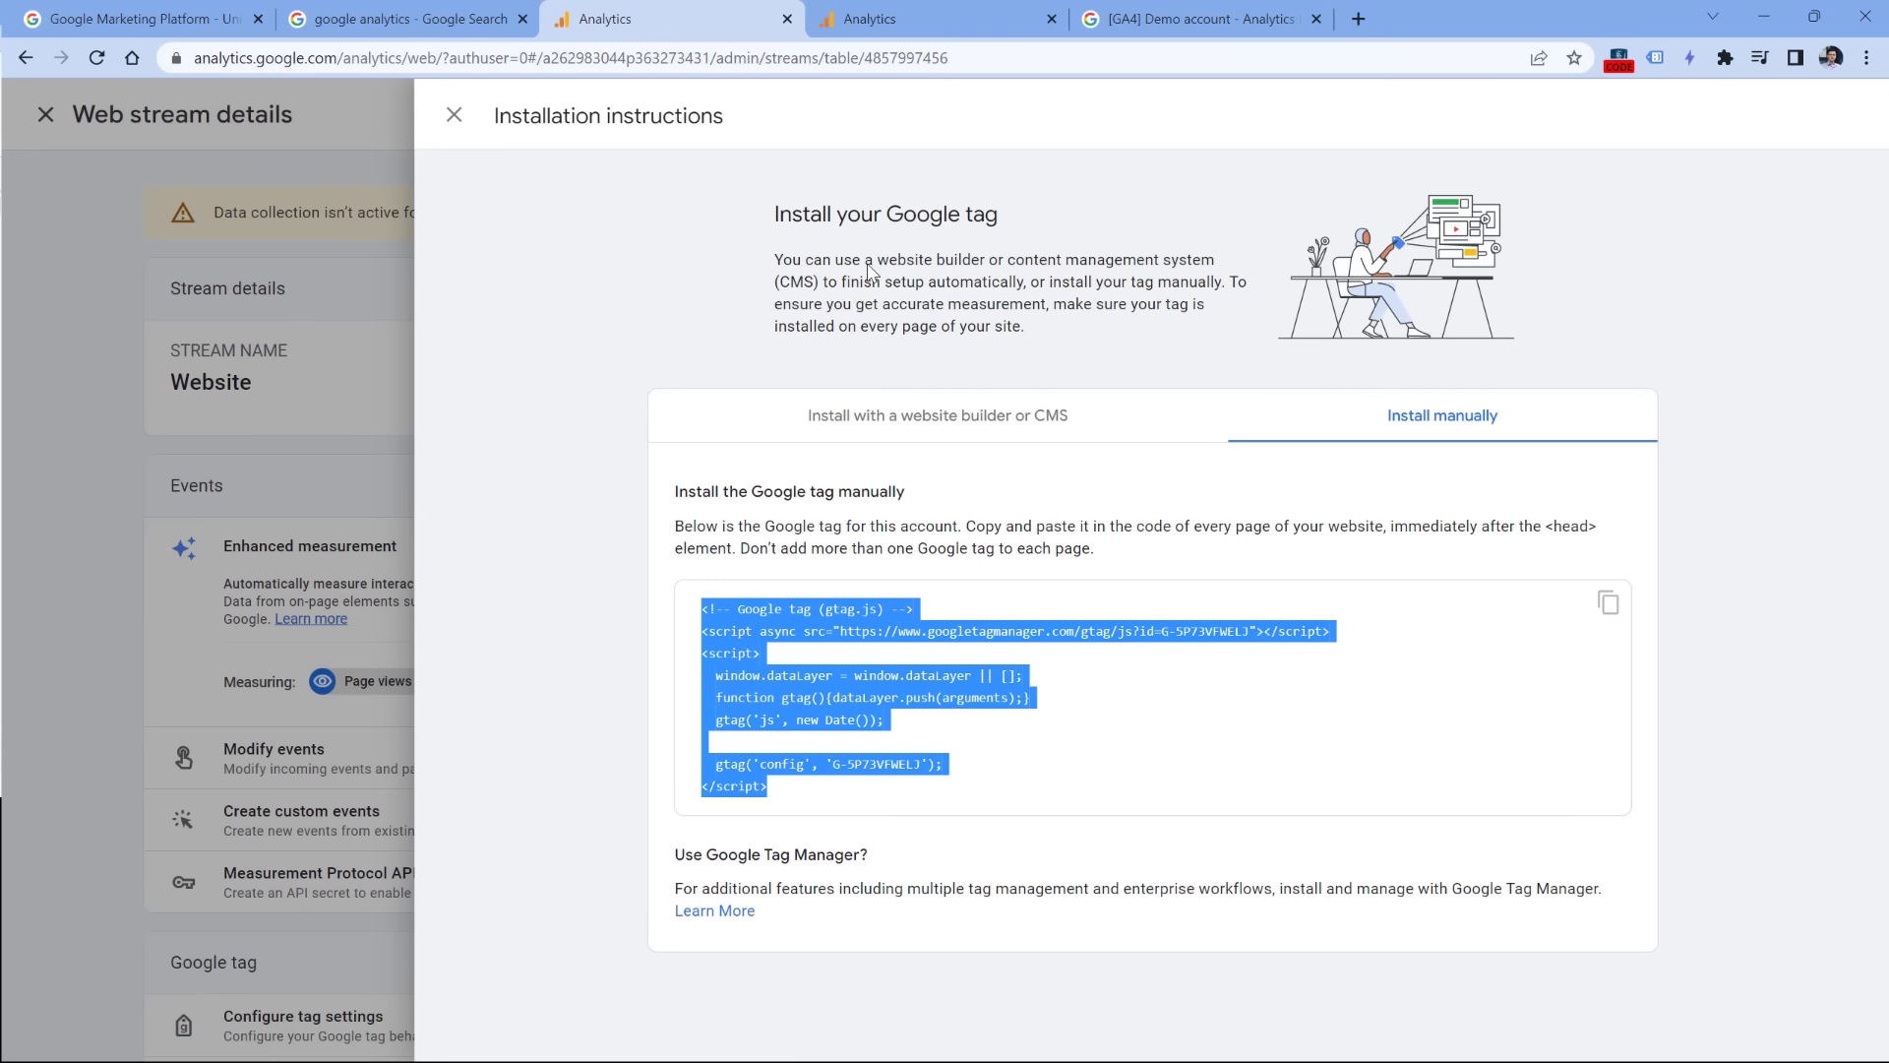
{"action": "left_click", "coordinate": [925, 425]}
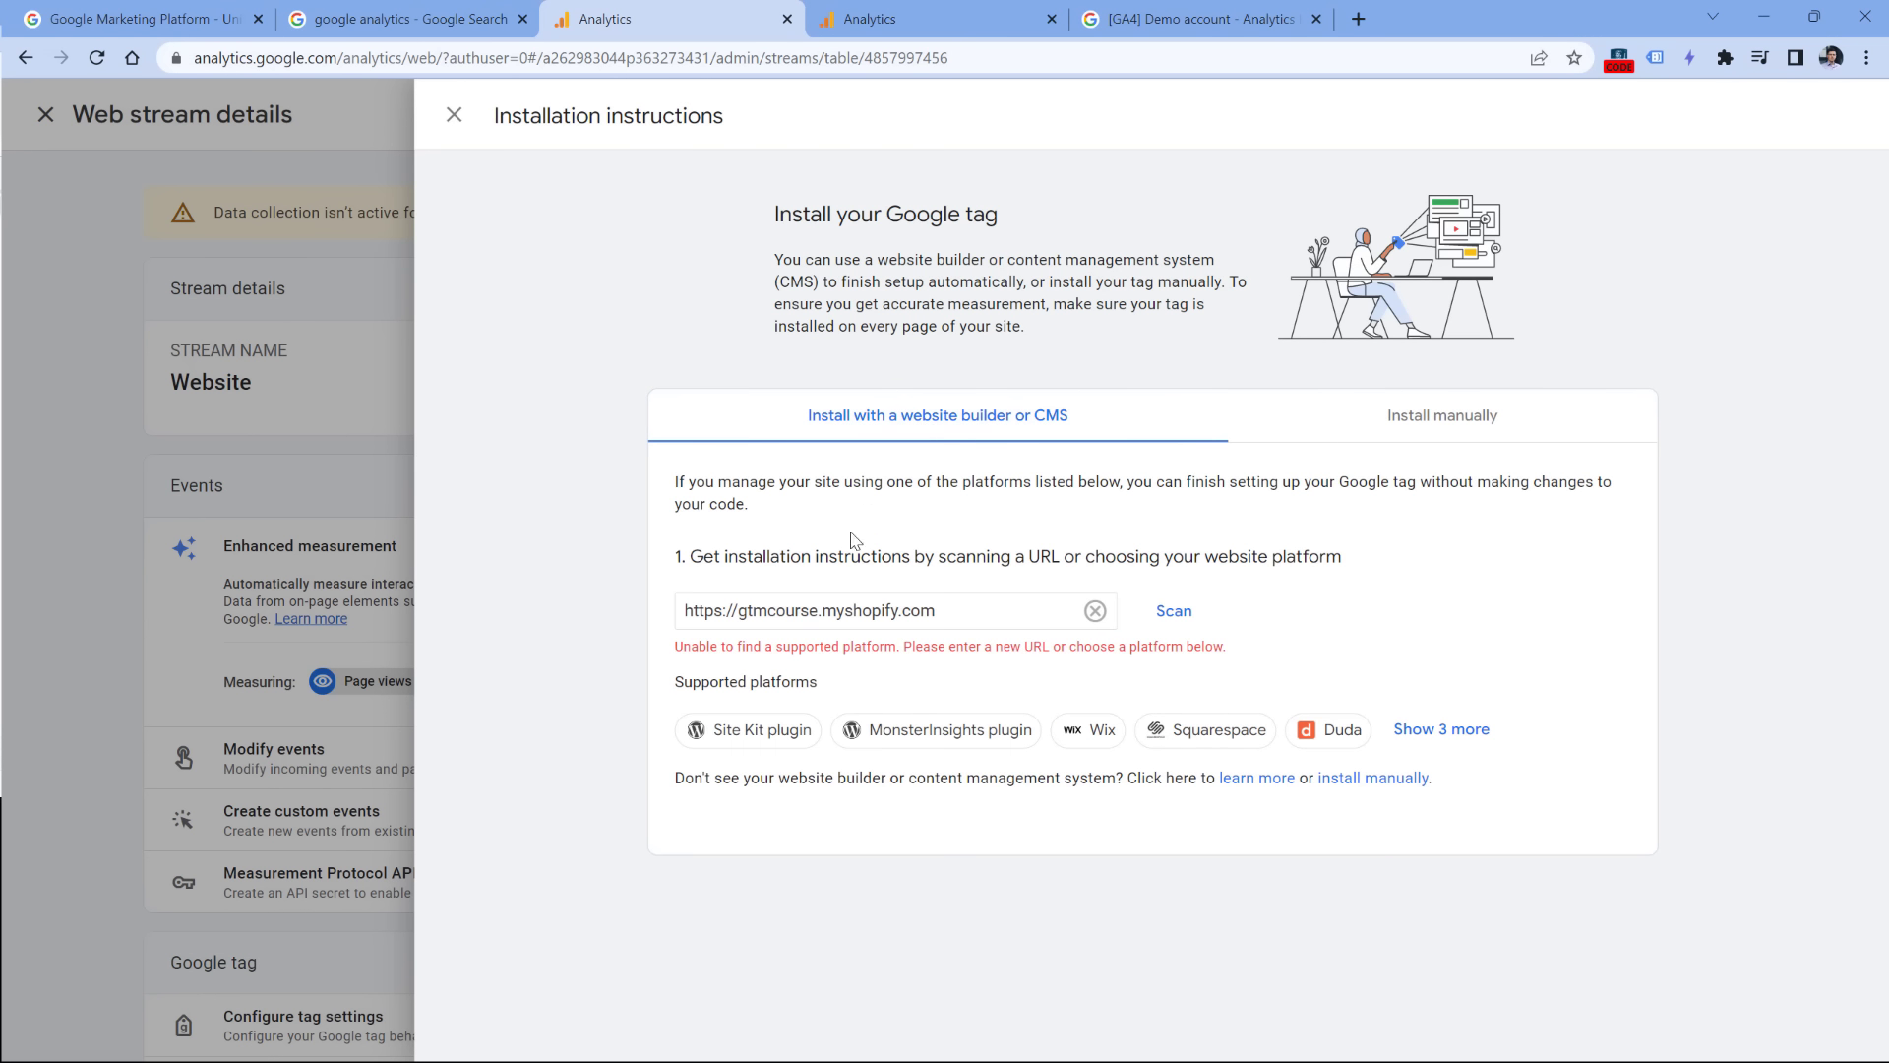
{"action": "left_click", "coordinate": [1441, 730]}
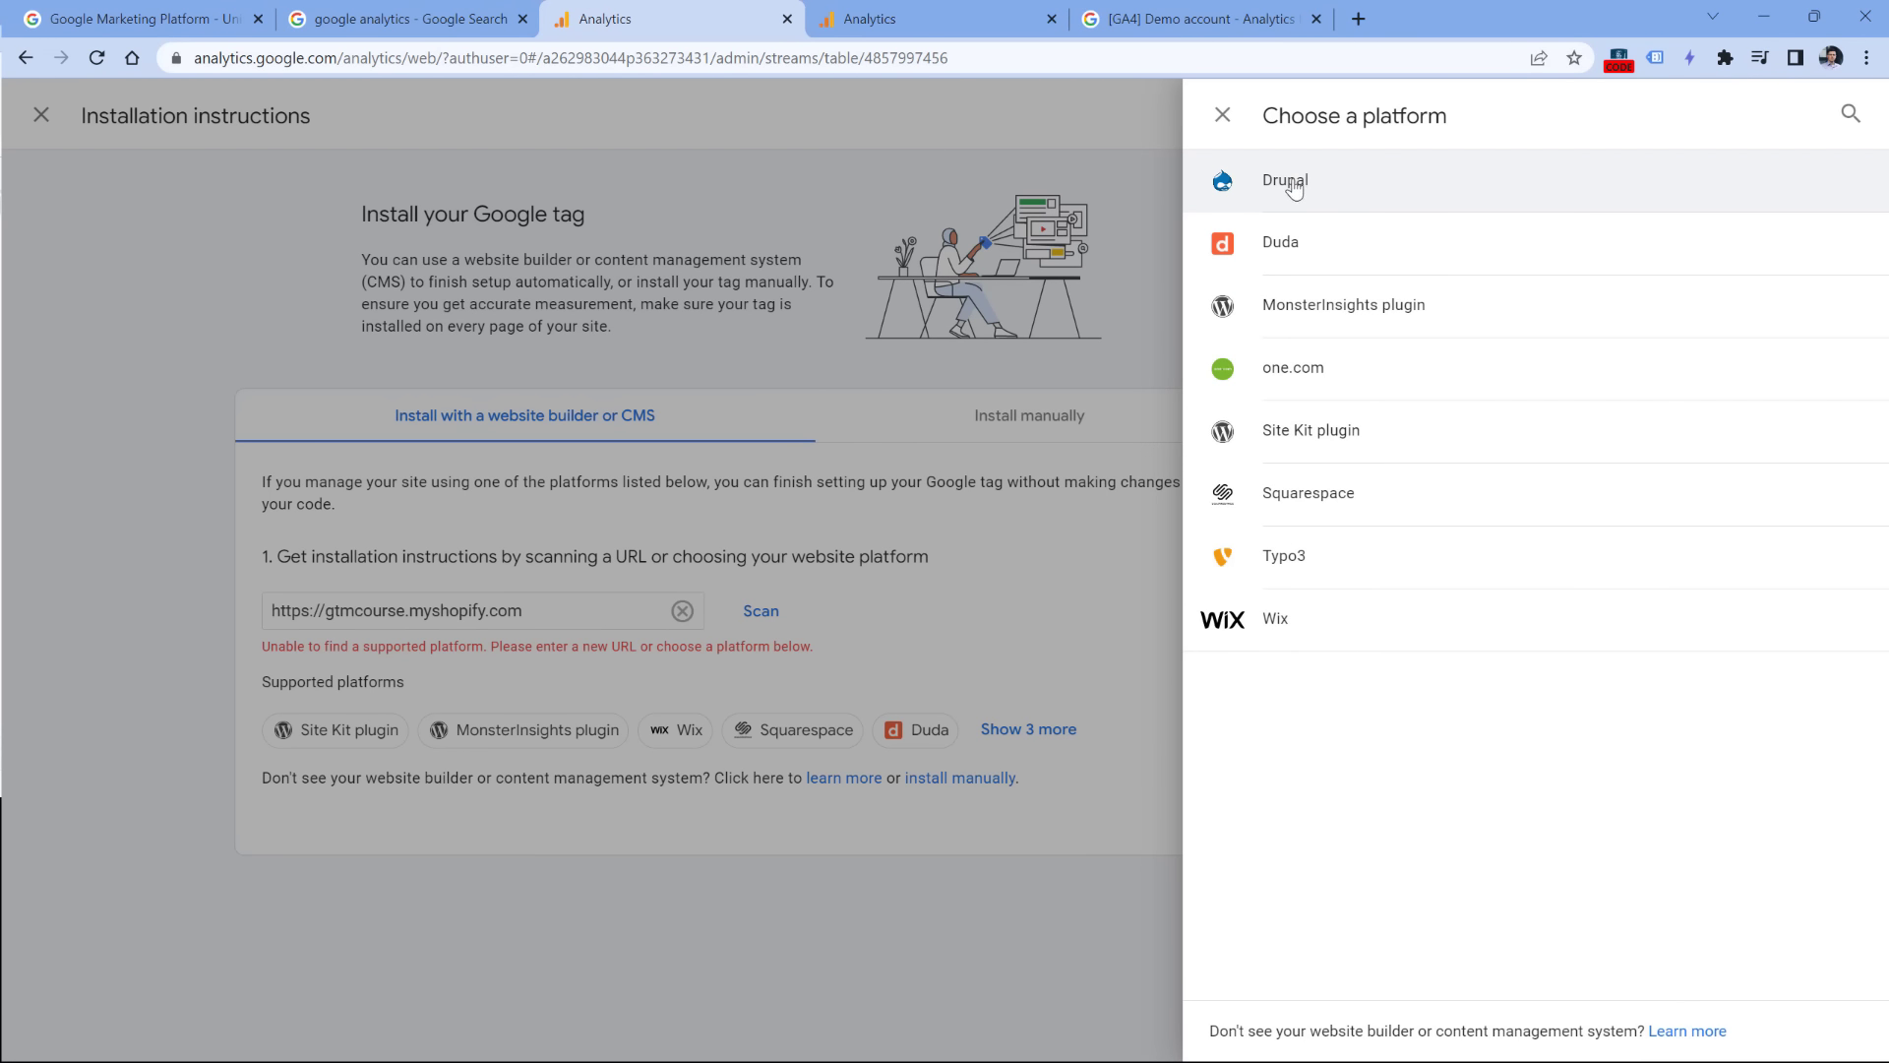
{"action": "left_click", "coordinate": [1222, 115]}
{"action": "left_click", "coordinate": [1402, 443]}
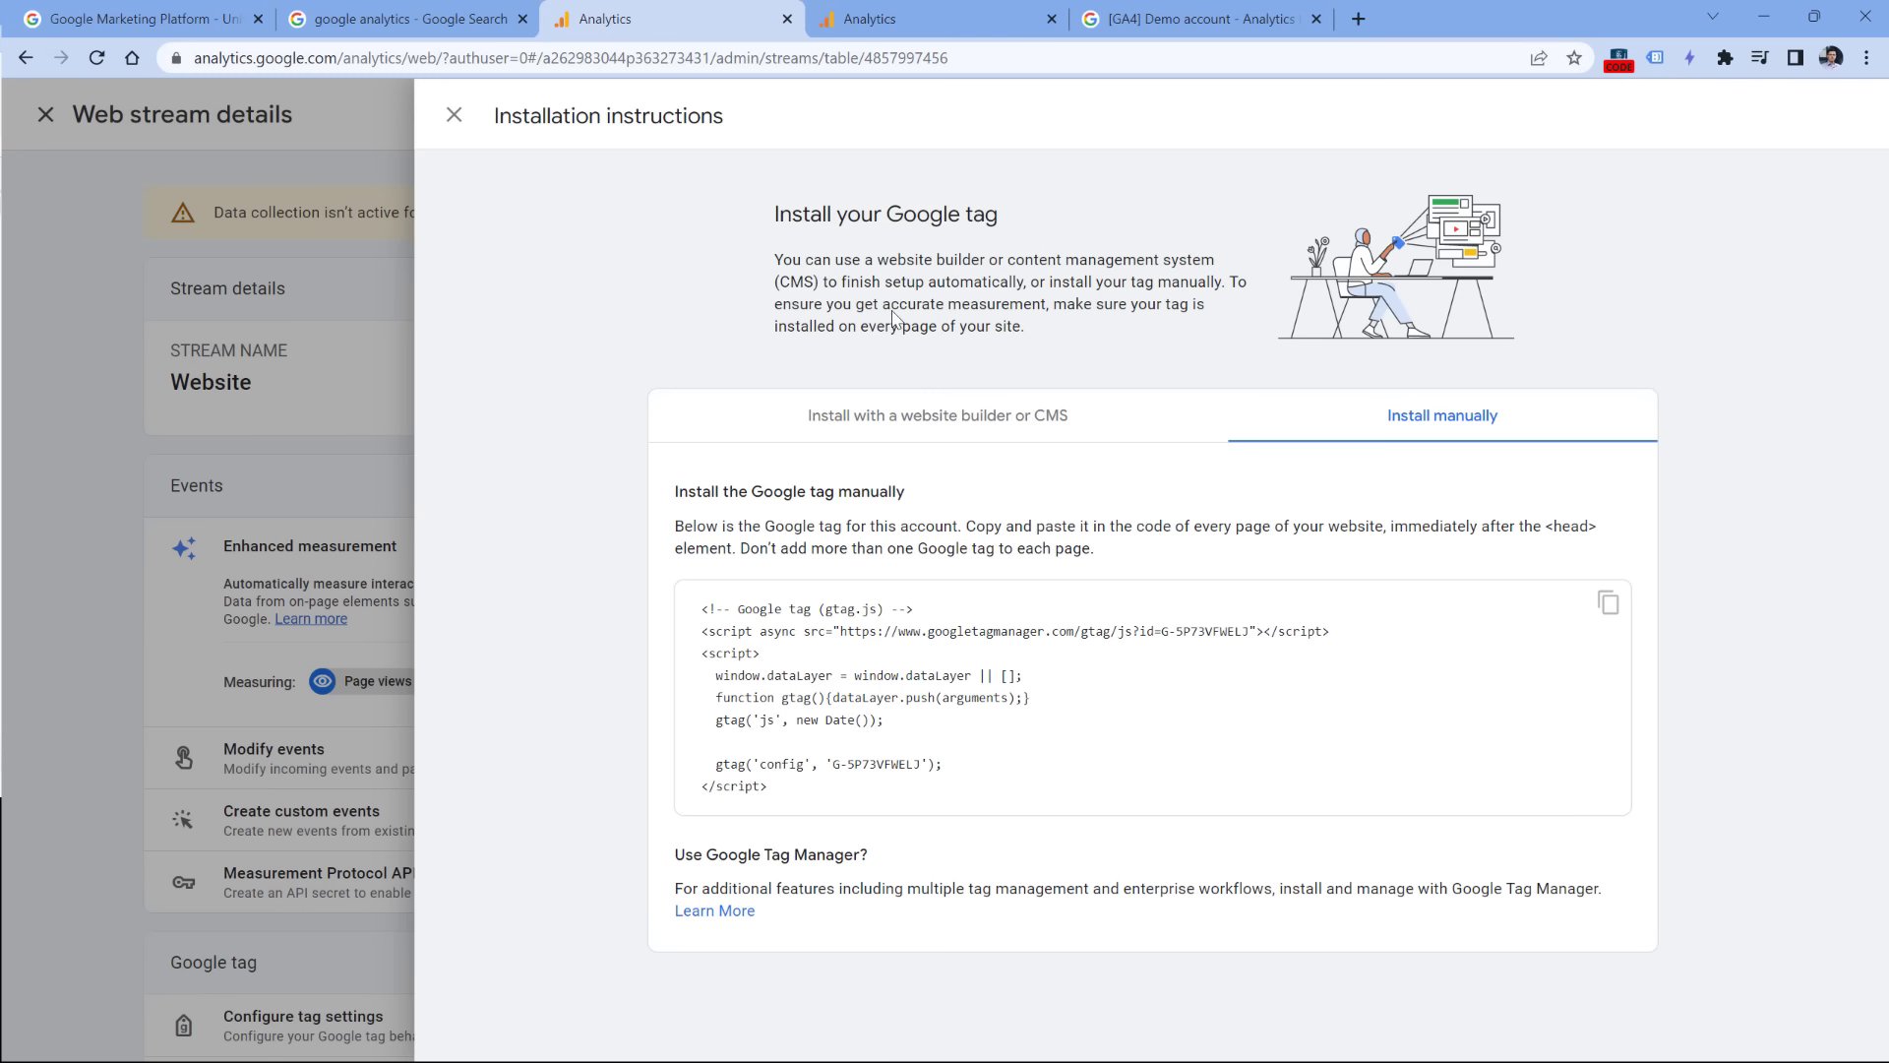
{"action": "left_click", "coordinate": [454, 121]}
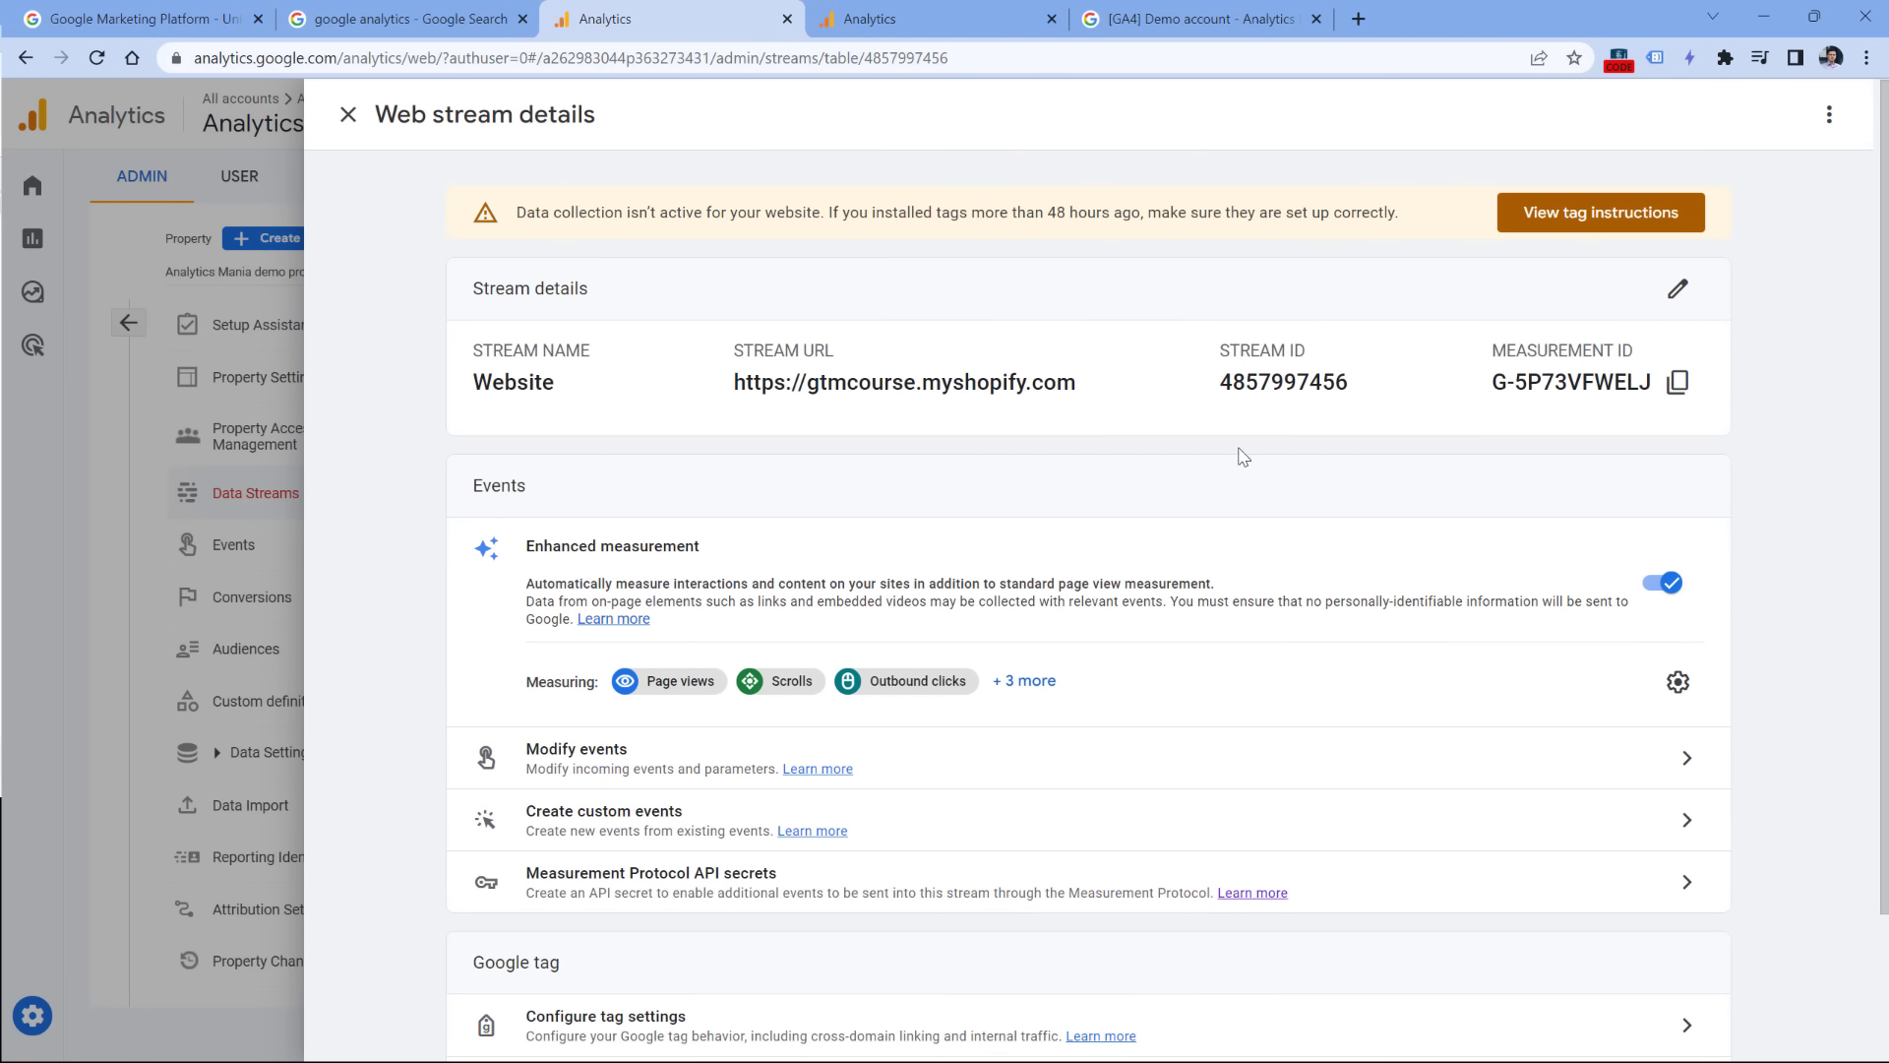
Step: View the measurement ID and other details of the web stream, and show all of its Google tag settings
{"action": "left_click_drag", "start_coordinate": [1507, 382], "coordinate": [1650, 383]}
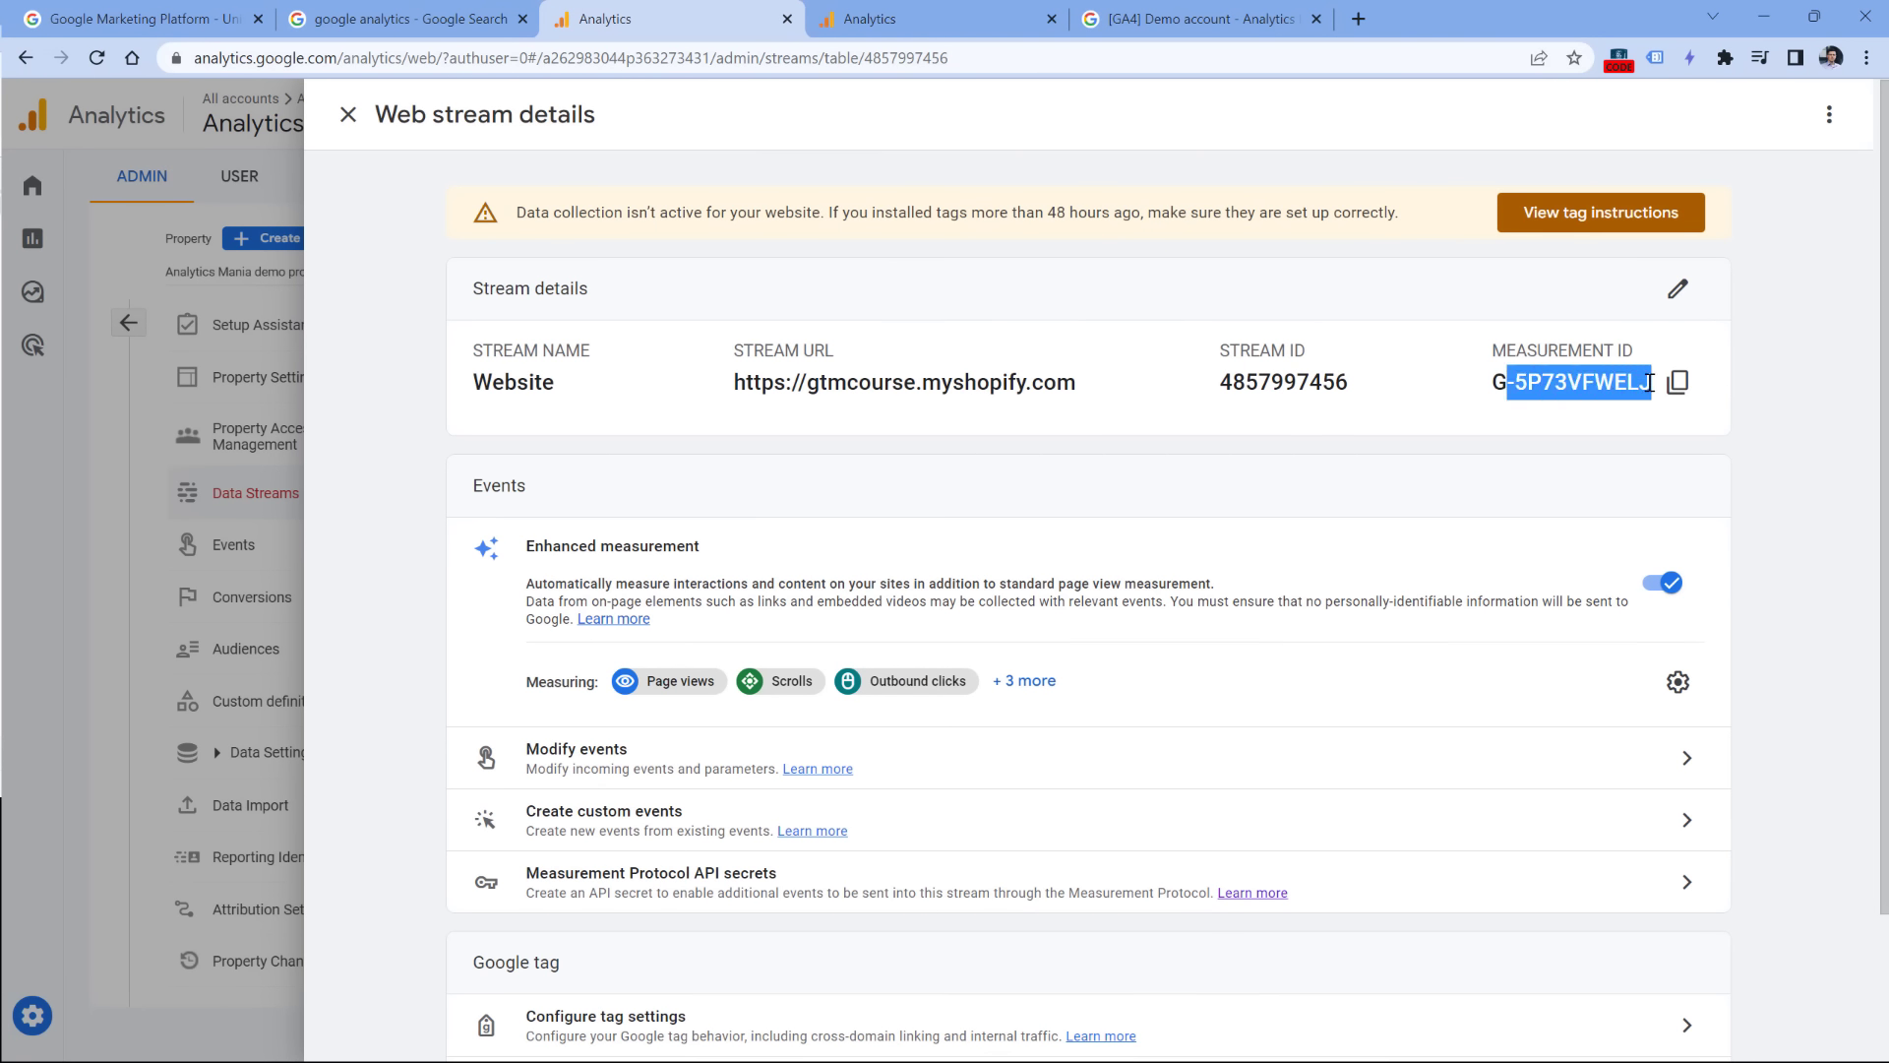
{"action": "left_click", "coordinate": [1650, 382]}
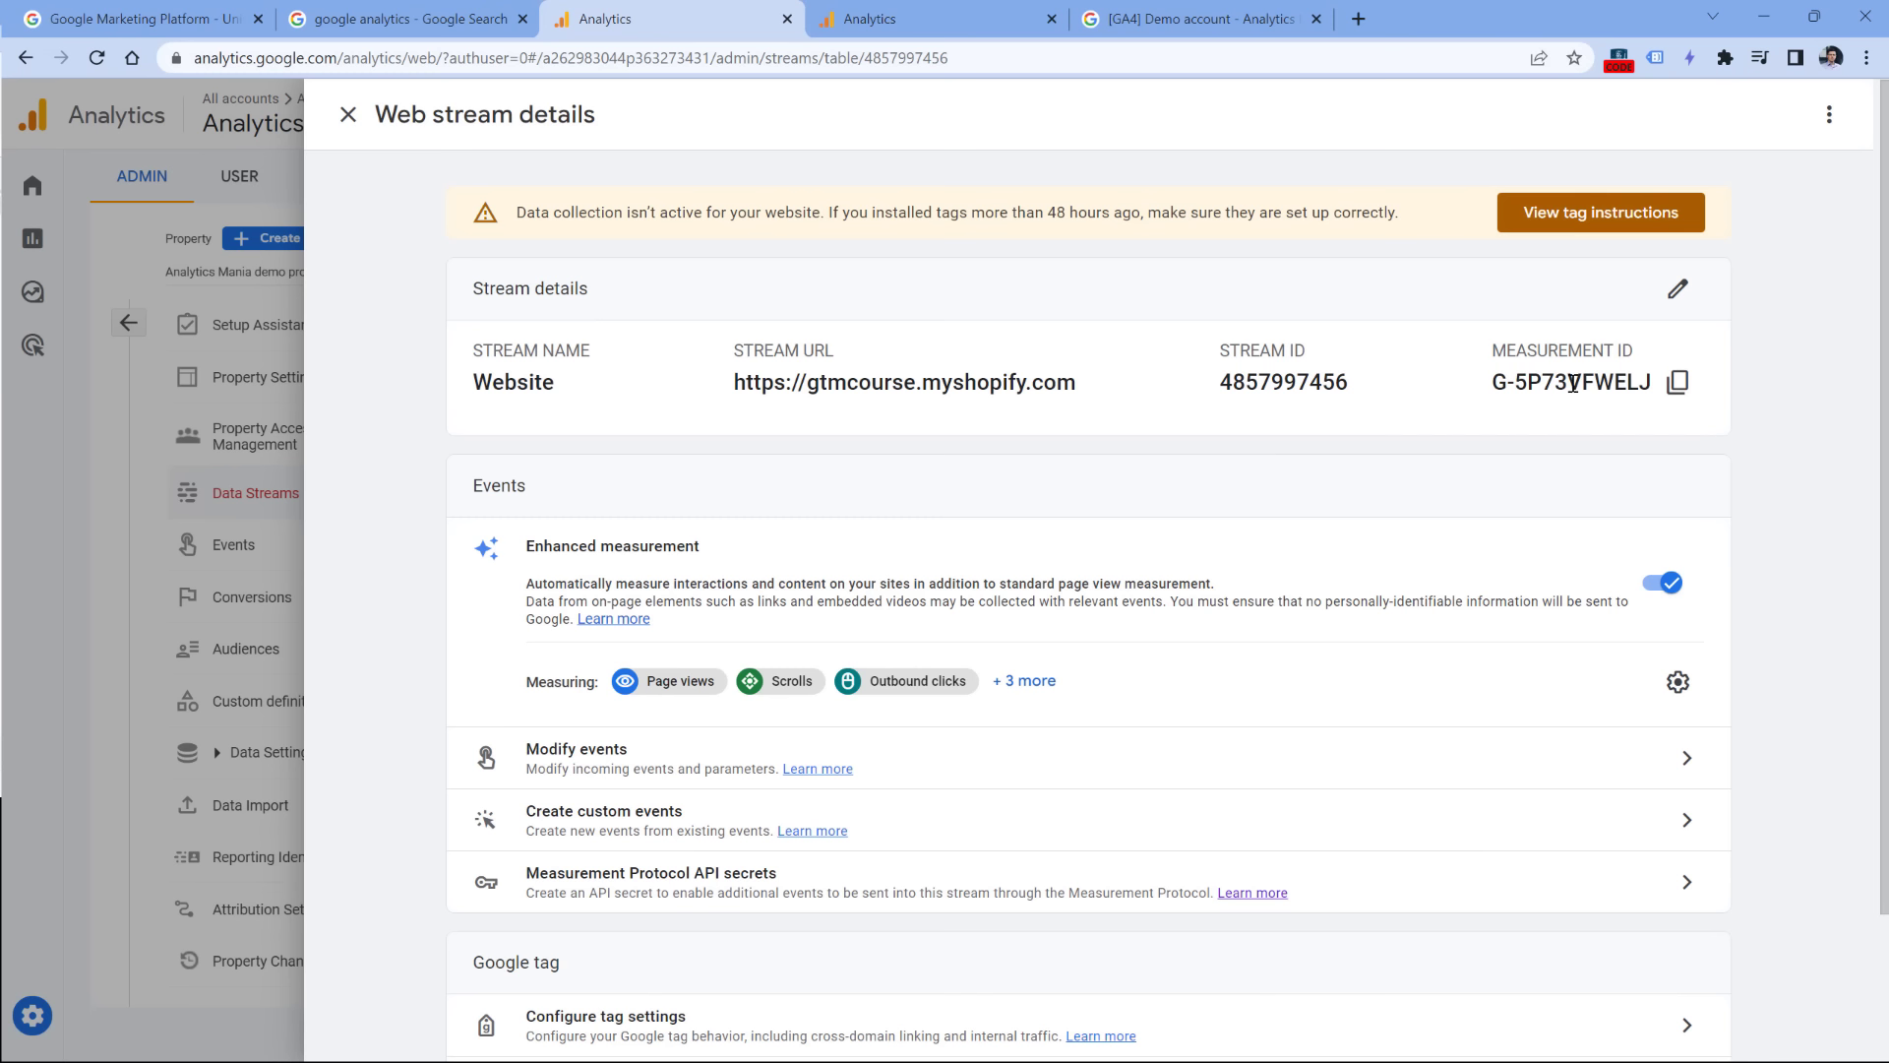
{"action": "scroll", "coordinate": [1191, 408], "scroll_direction": "down", "scroll_amount": 1}
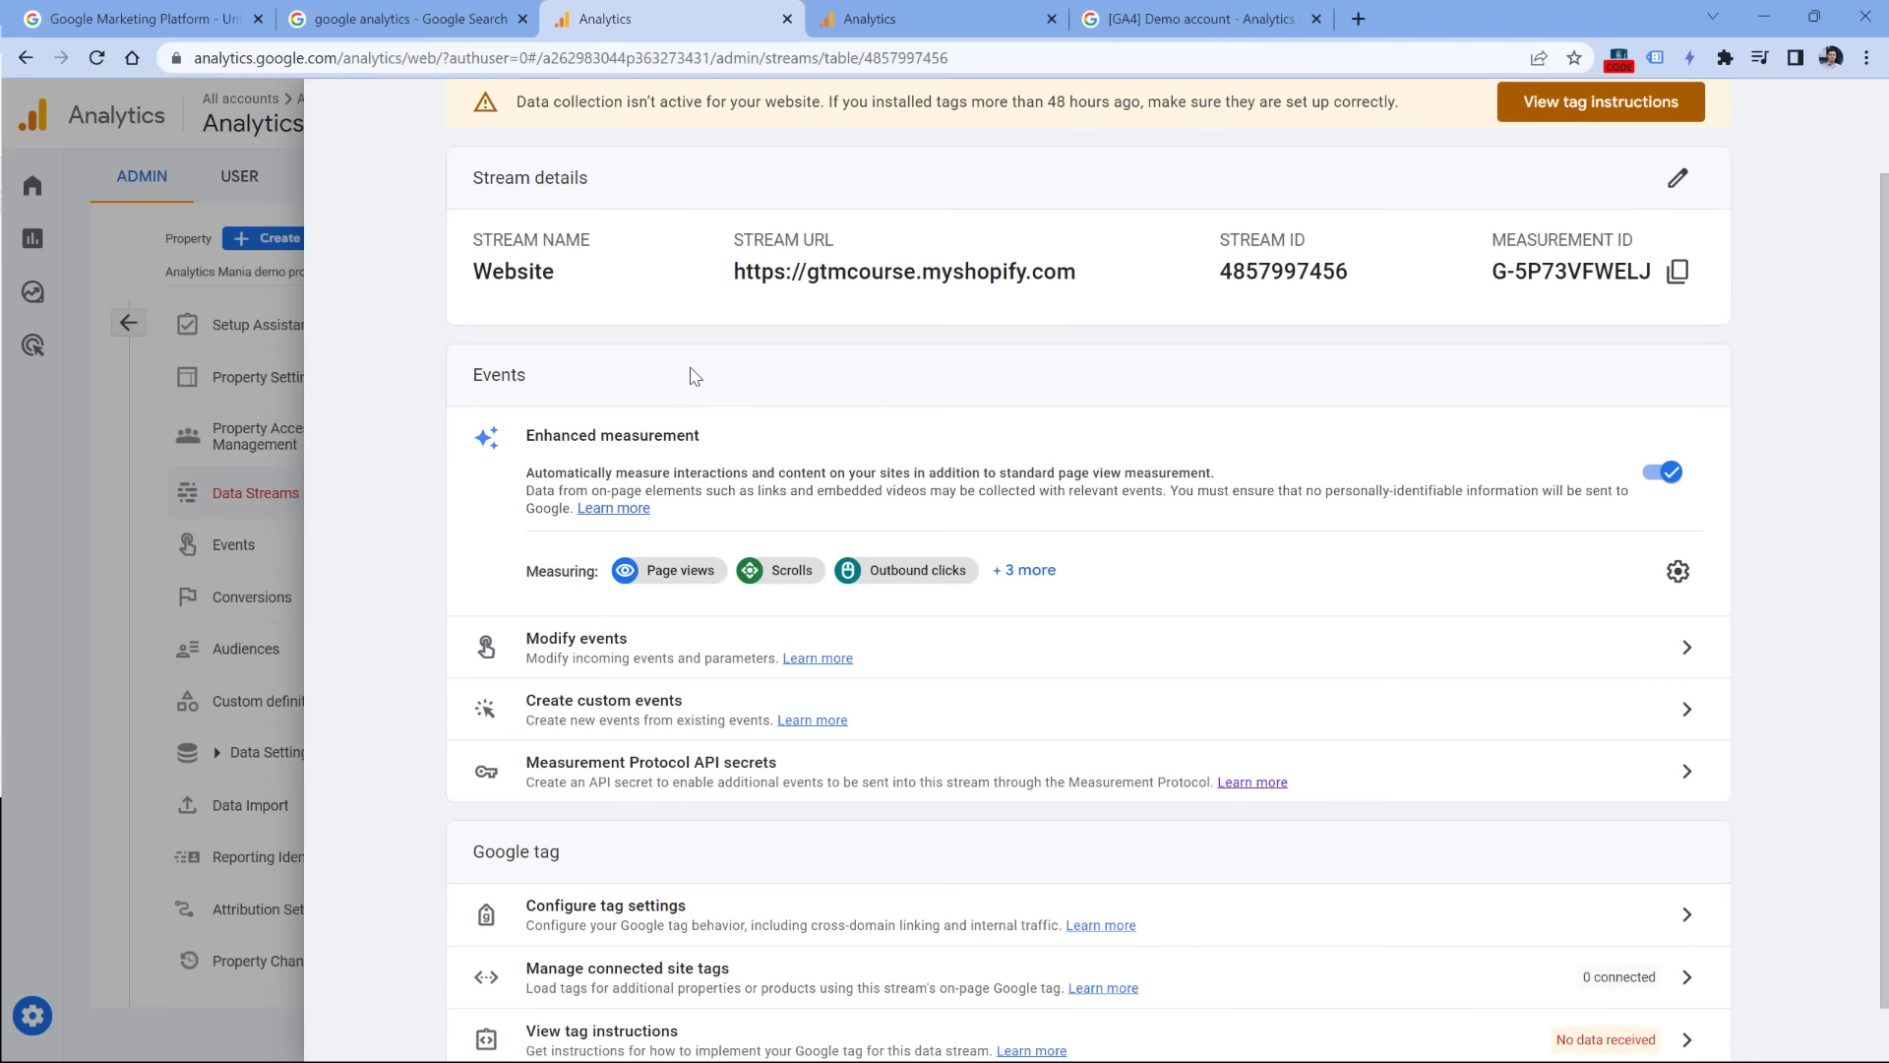
{"action": "scroll", "coordinate": [695, 376], "scroll_direction": "up", "scroll_amount": 1}
{"action": "scroll", "coordinate": [694, 375], "scroll_direction": "down", "scroll_amount": 2}
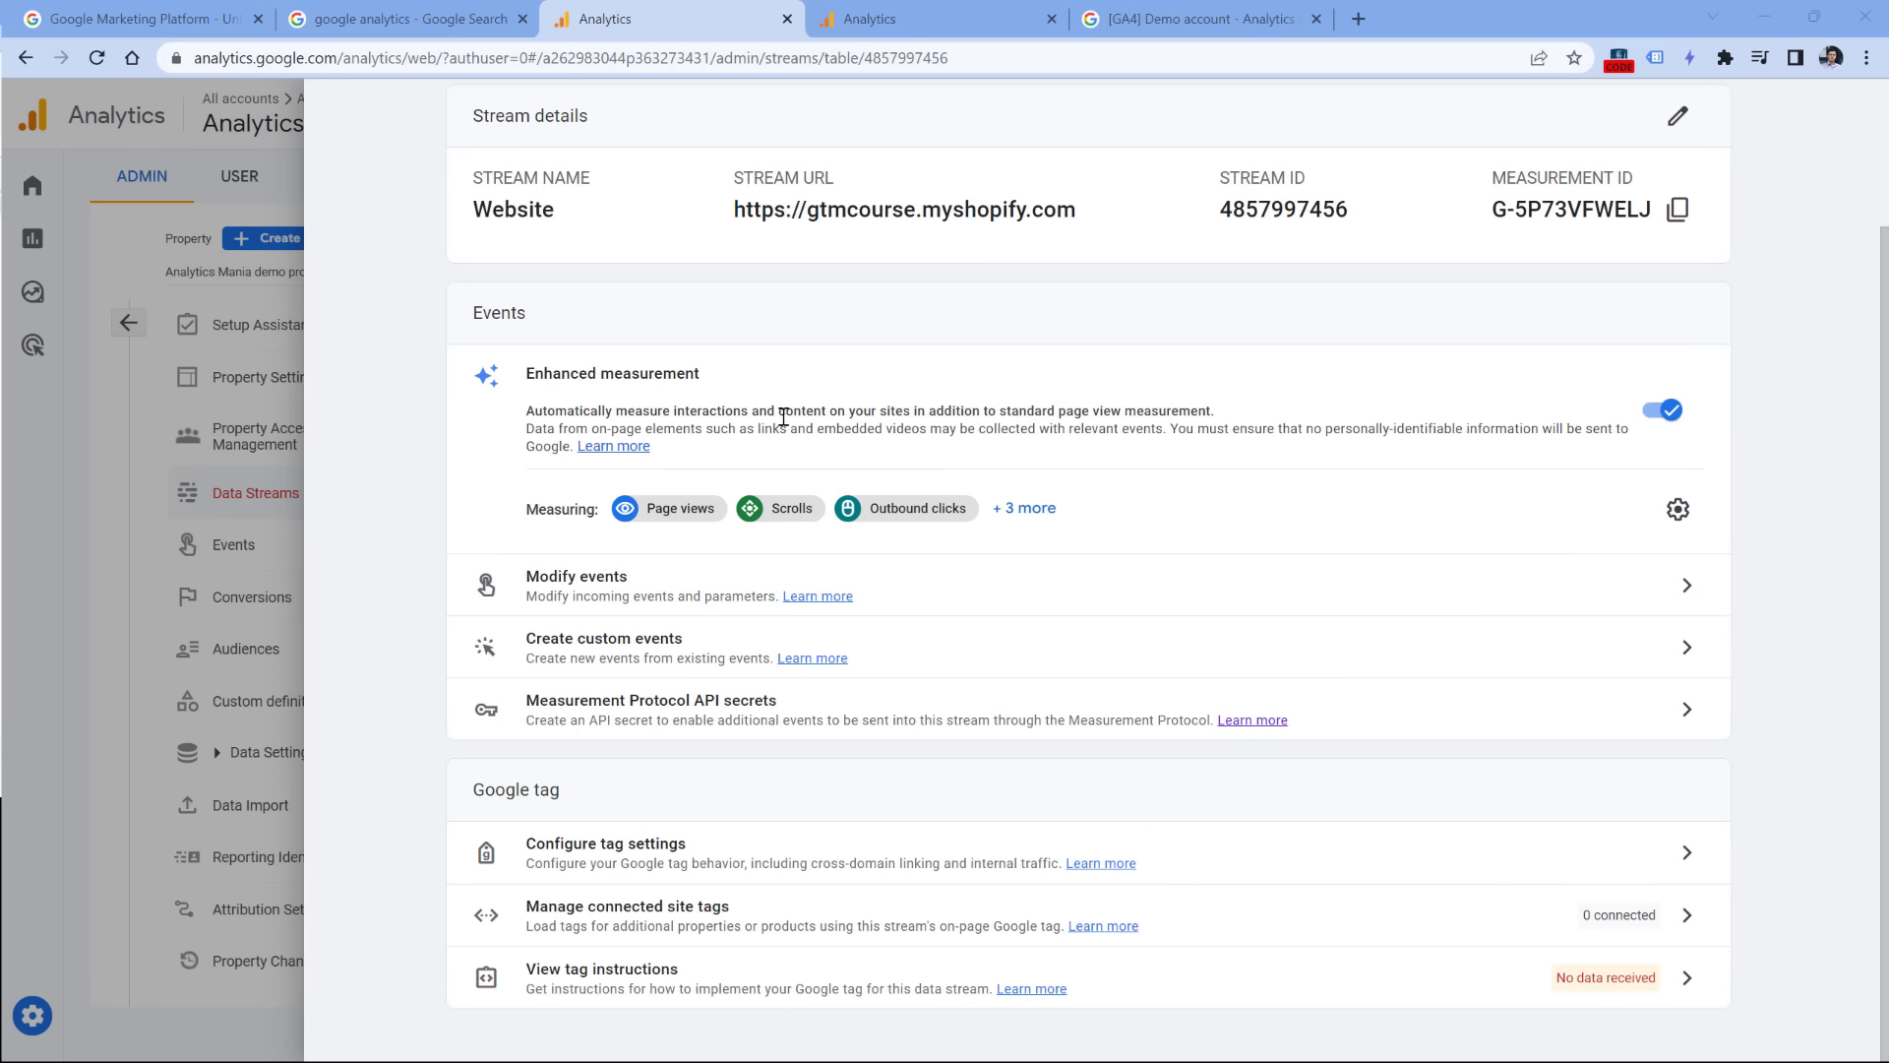
{"action": "left_click", "coordinate": [626, 863]}
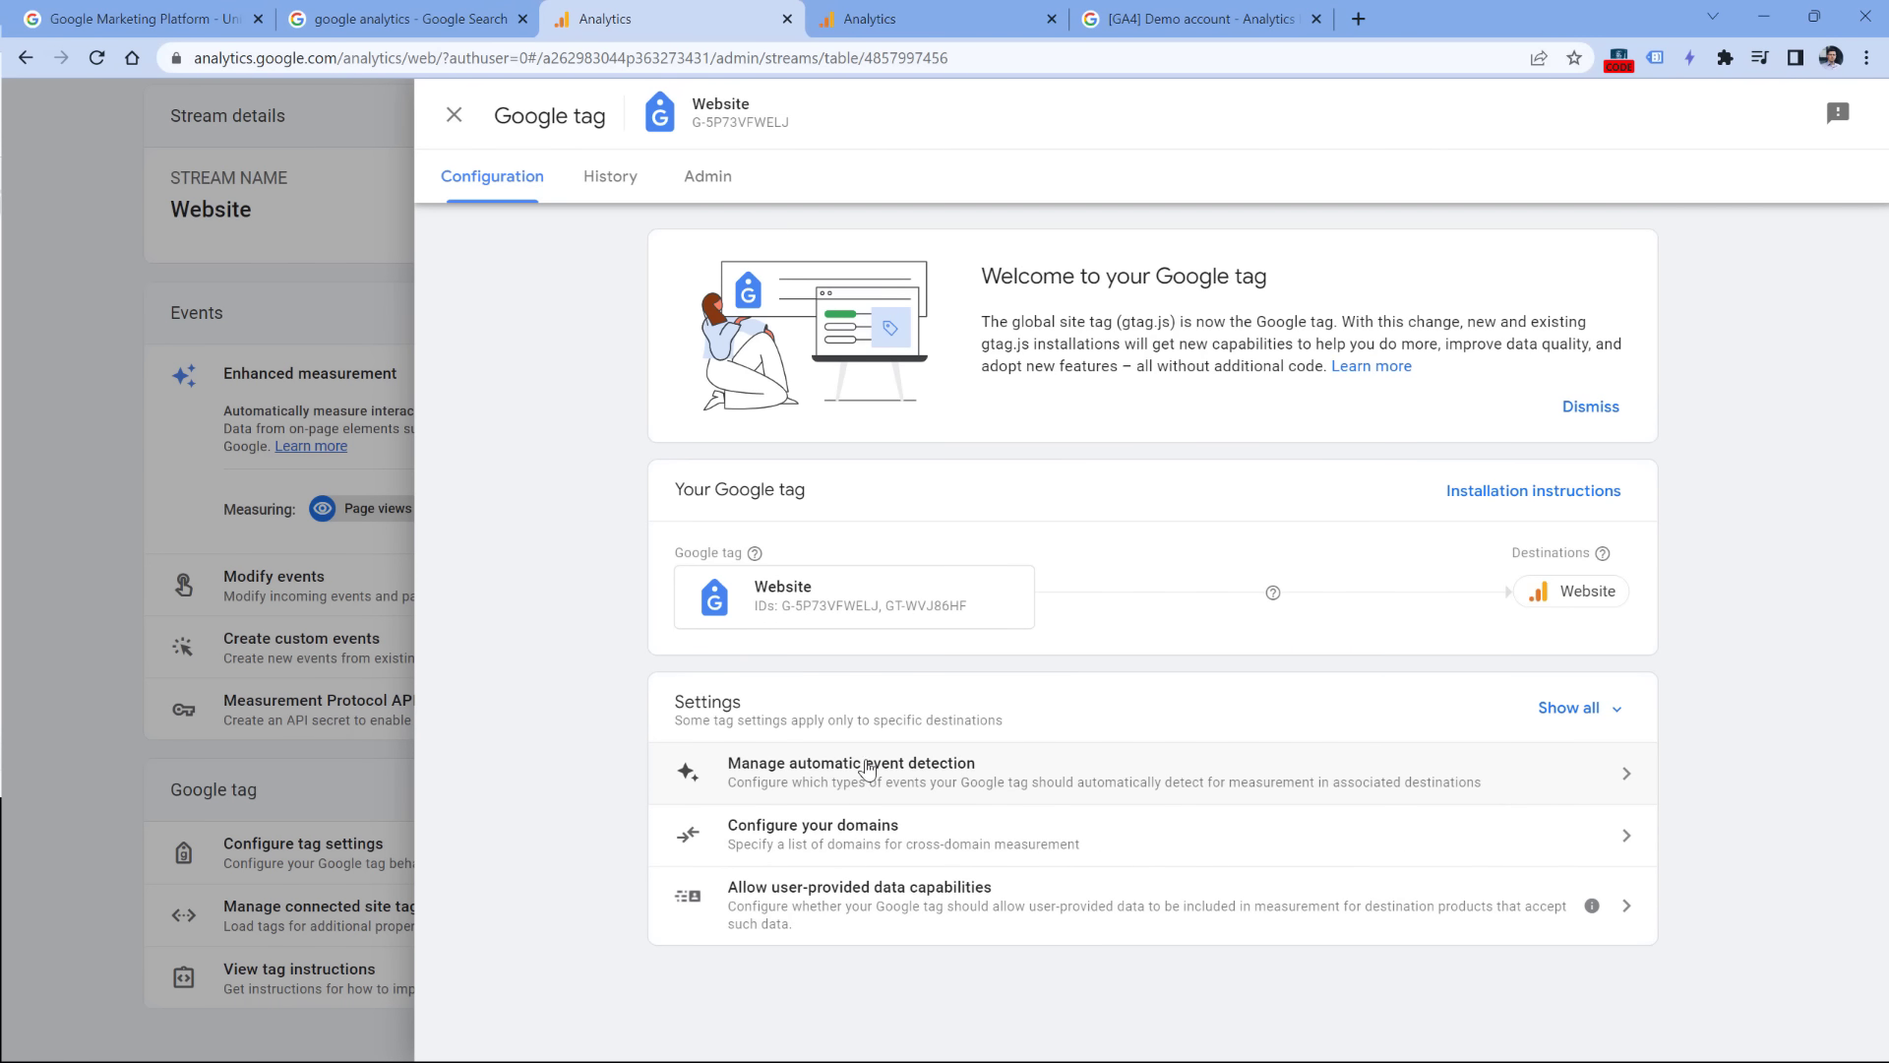
{"action": "left_click", "coordinate": [1589, 709]}
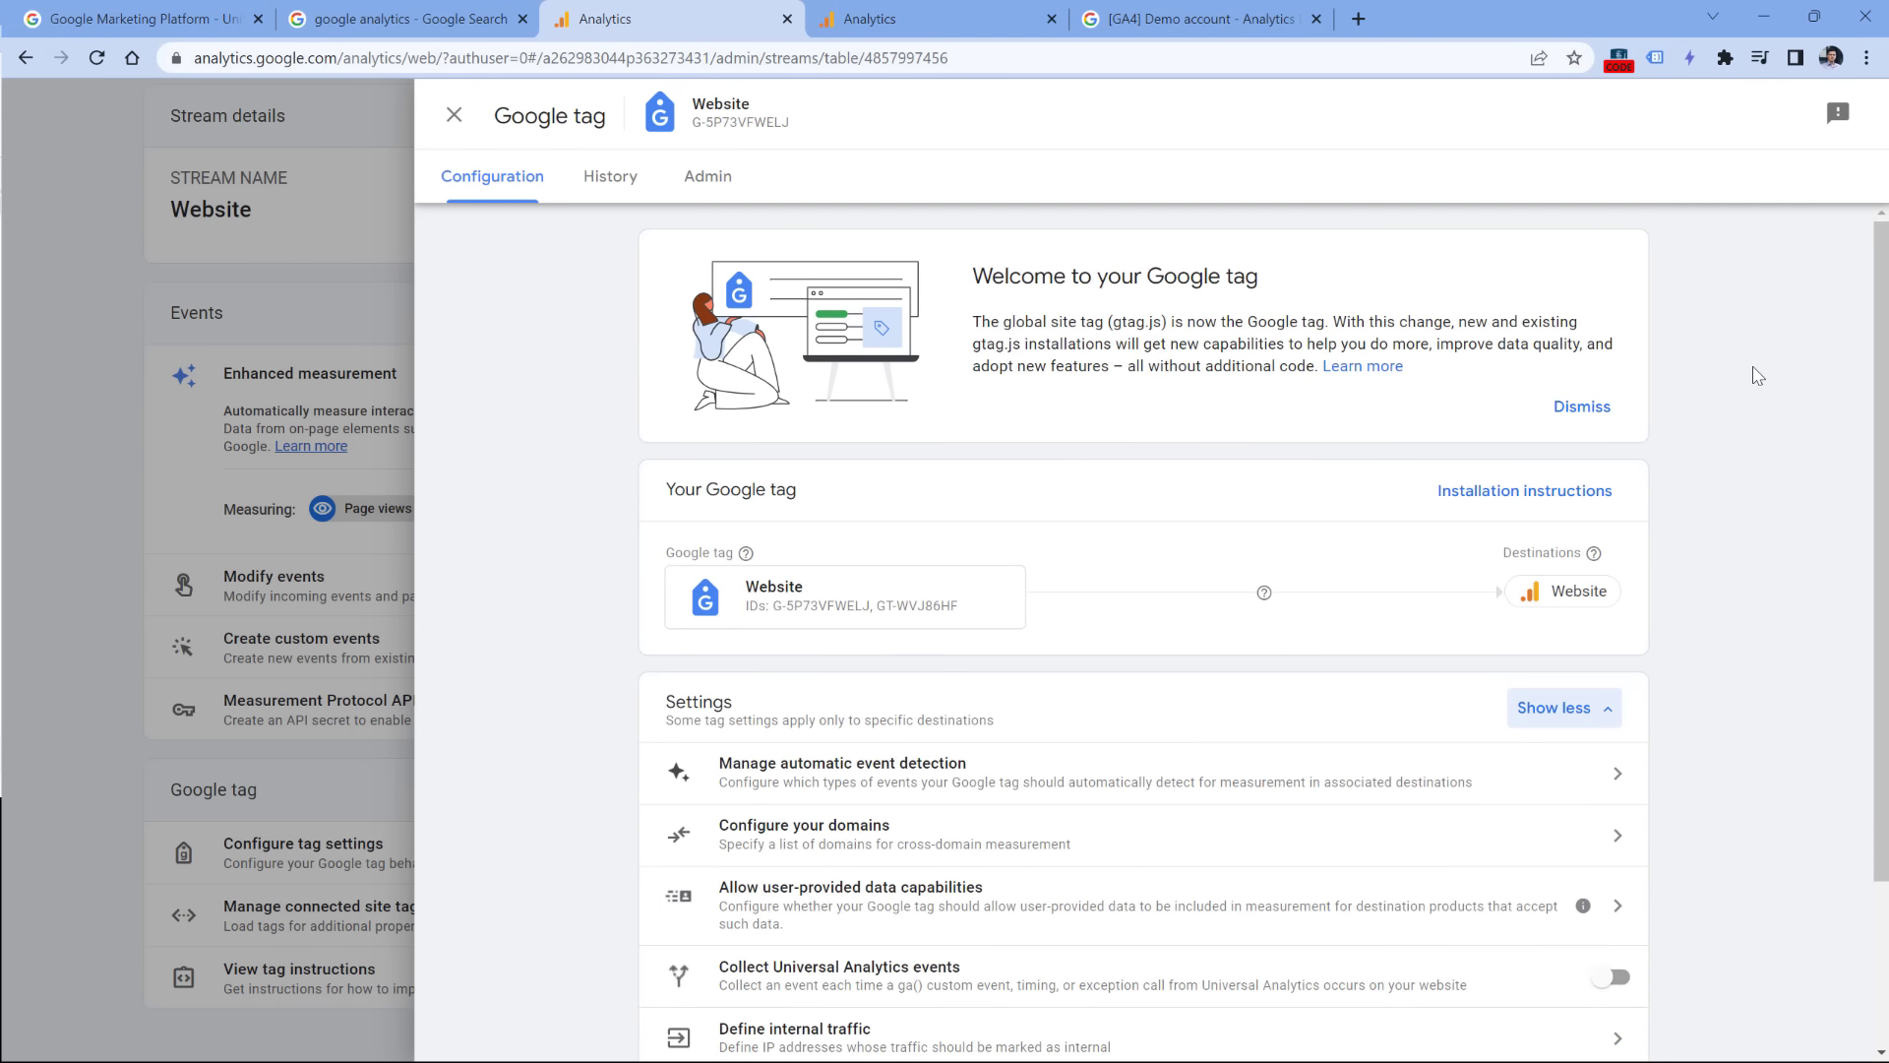
{"action": "scroll", "coordinate": [1012, 508], "scroll_direction": "down", "scroll_amount": 2}
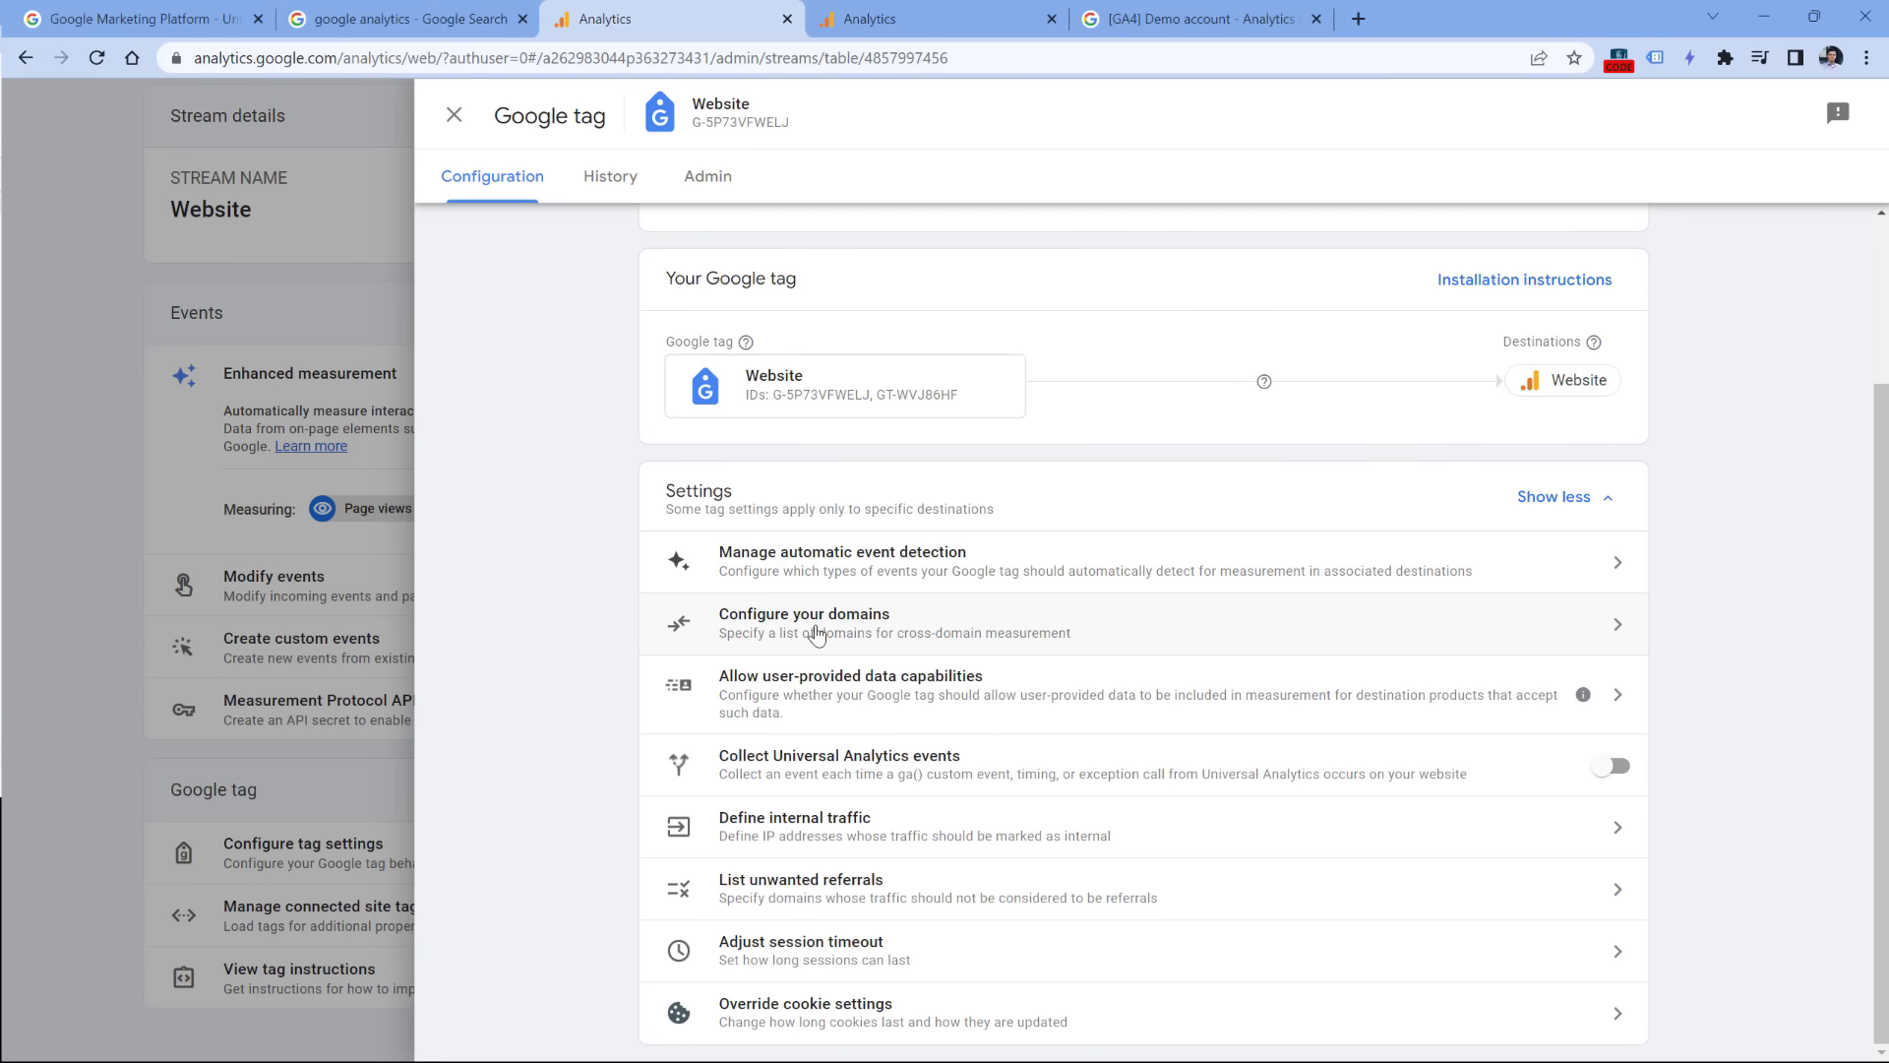
Step: Fill in two cross-domain conditions containing domain1.com and domain2.com, and leave the domain configuration without saving
{"action": "left_click", "coordinate": [822, 645]}
{"action": "left_click", "coordinate": [759, 475]}
{"action": "left_click", "coordinate": [1227, 502]}
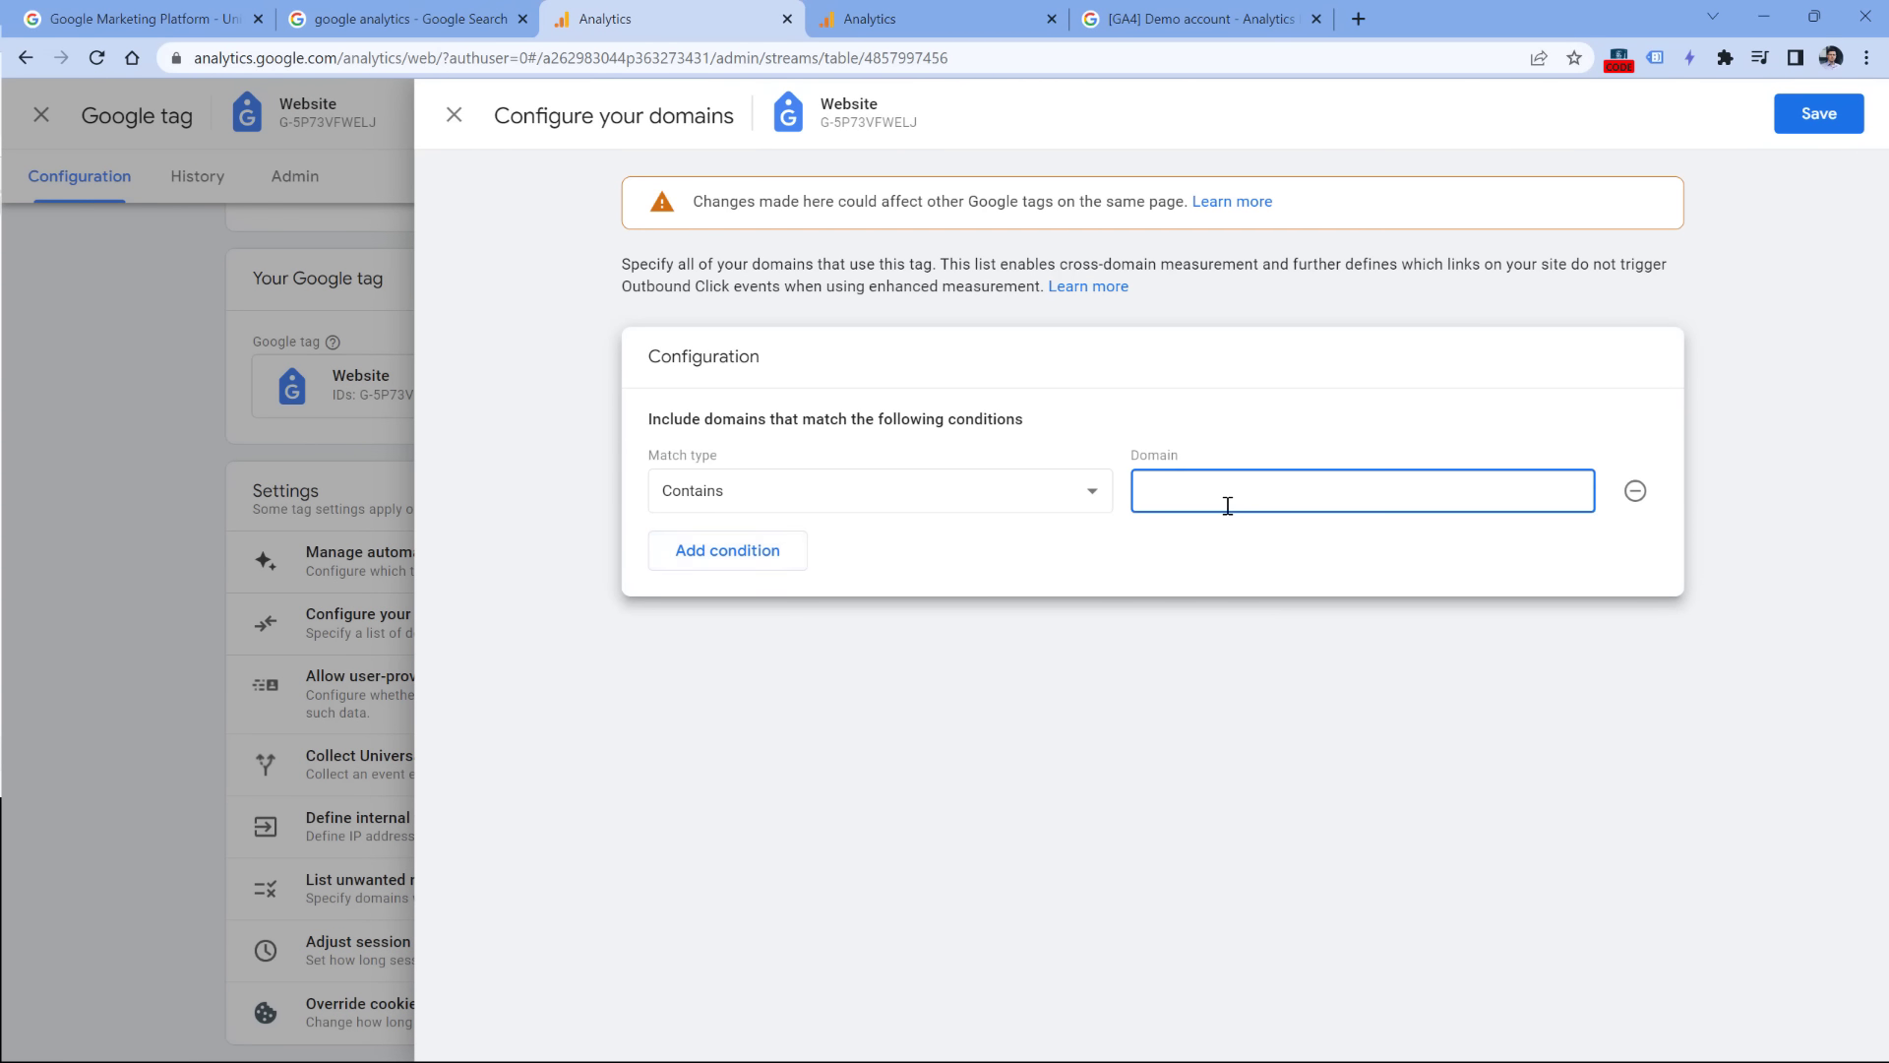
{"action": "type", "text": "domain1.com"}
{"action": "left_click", "coordinate": [787, 548]}
{"action": "left_click", "coordinate": [1240, 544]}
{"action": "type", "text": "domain2.com"}
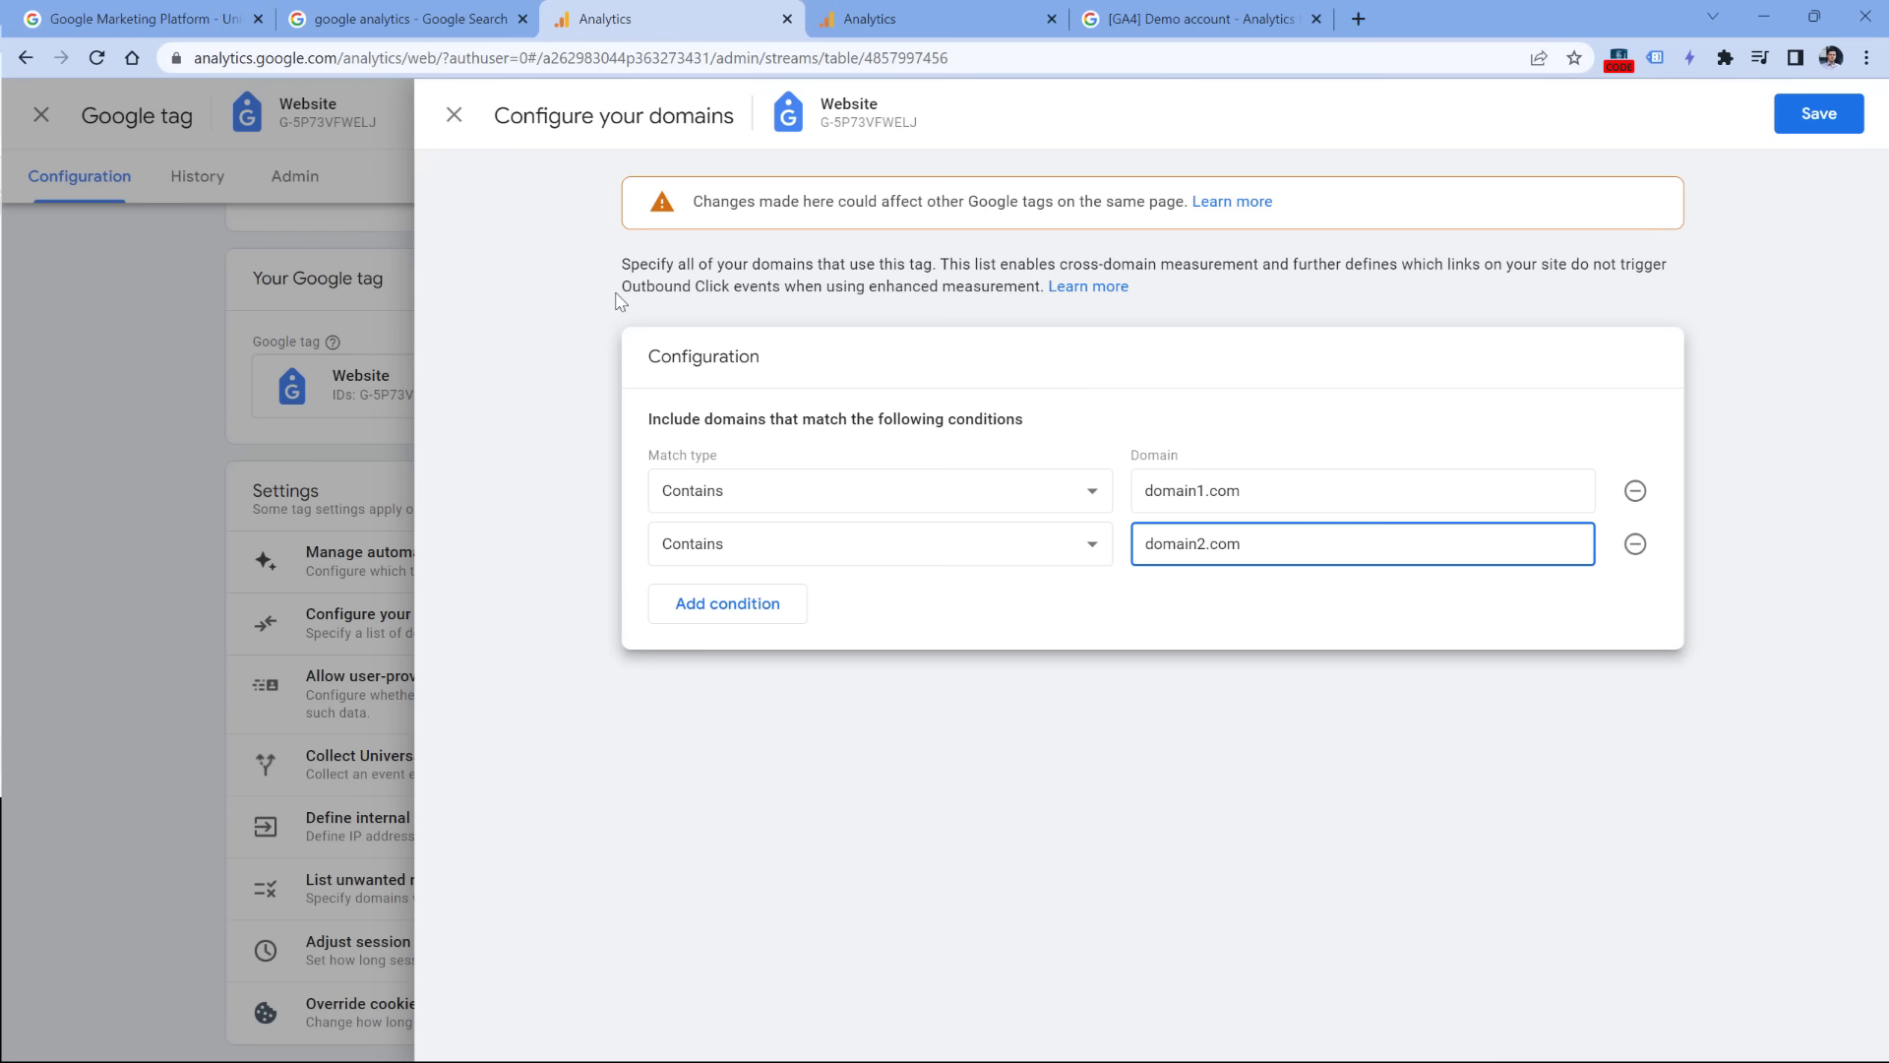
{"action": "left_click", "coordinate": [454, 115]}
{"action": "left_click", "coordinate": [1119, 375]}
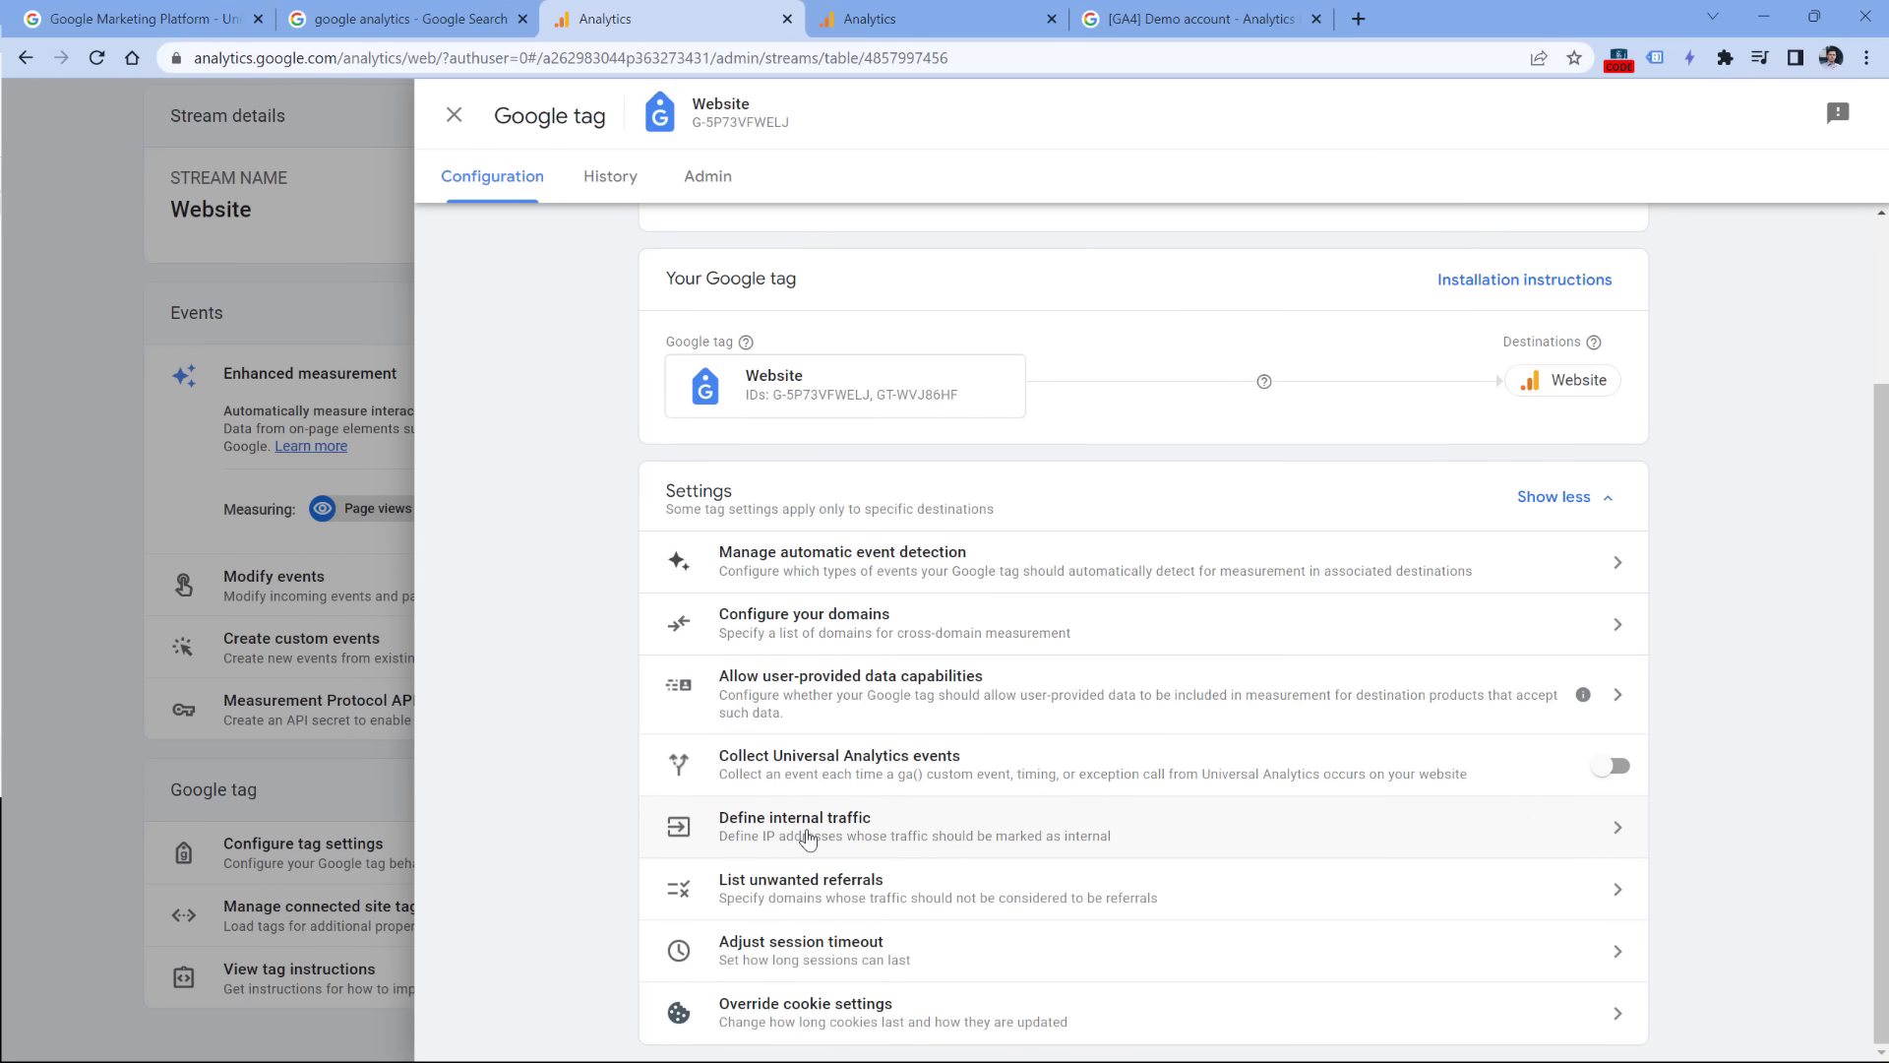
Step: Start an internal traffic rule for the Google tag and set its match type to IP address equals
{"action": "left_click", "coordinate": [808, 838]}
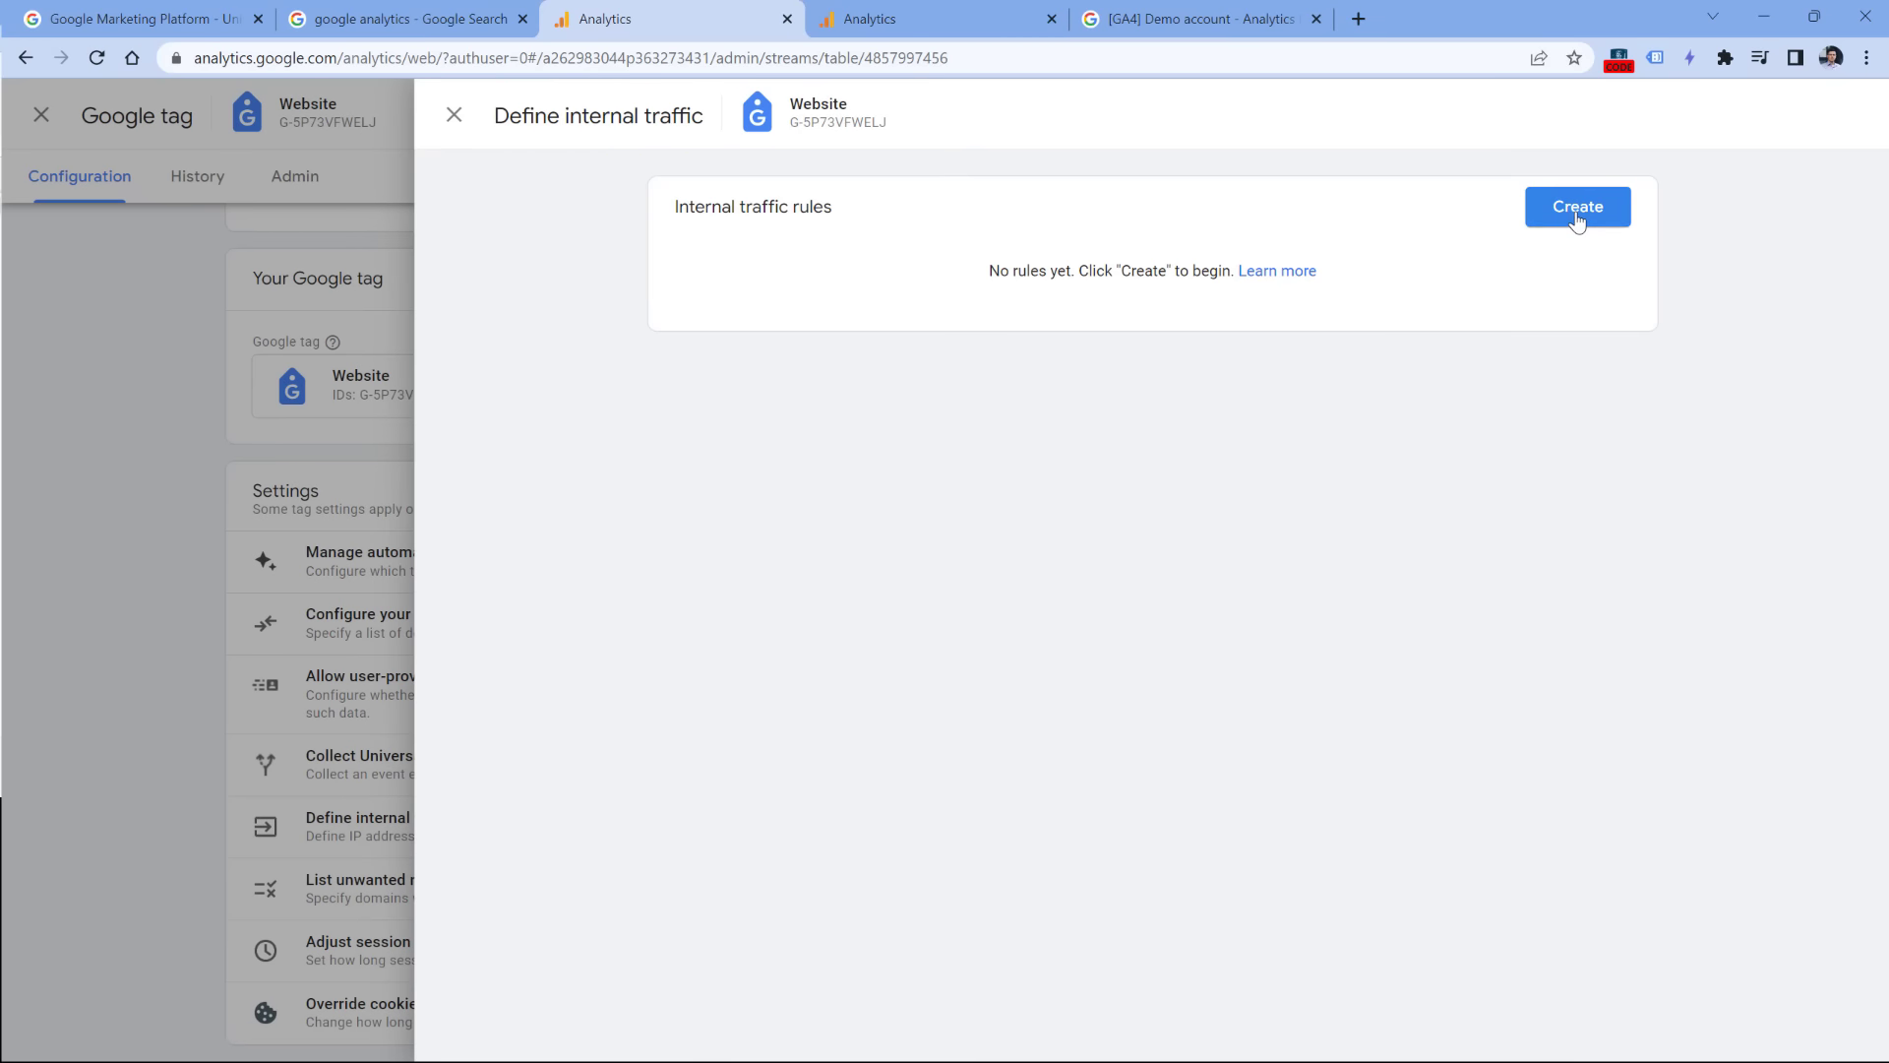
{"action": "left_click", "coordinate": [1579, 219]}
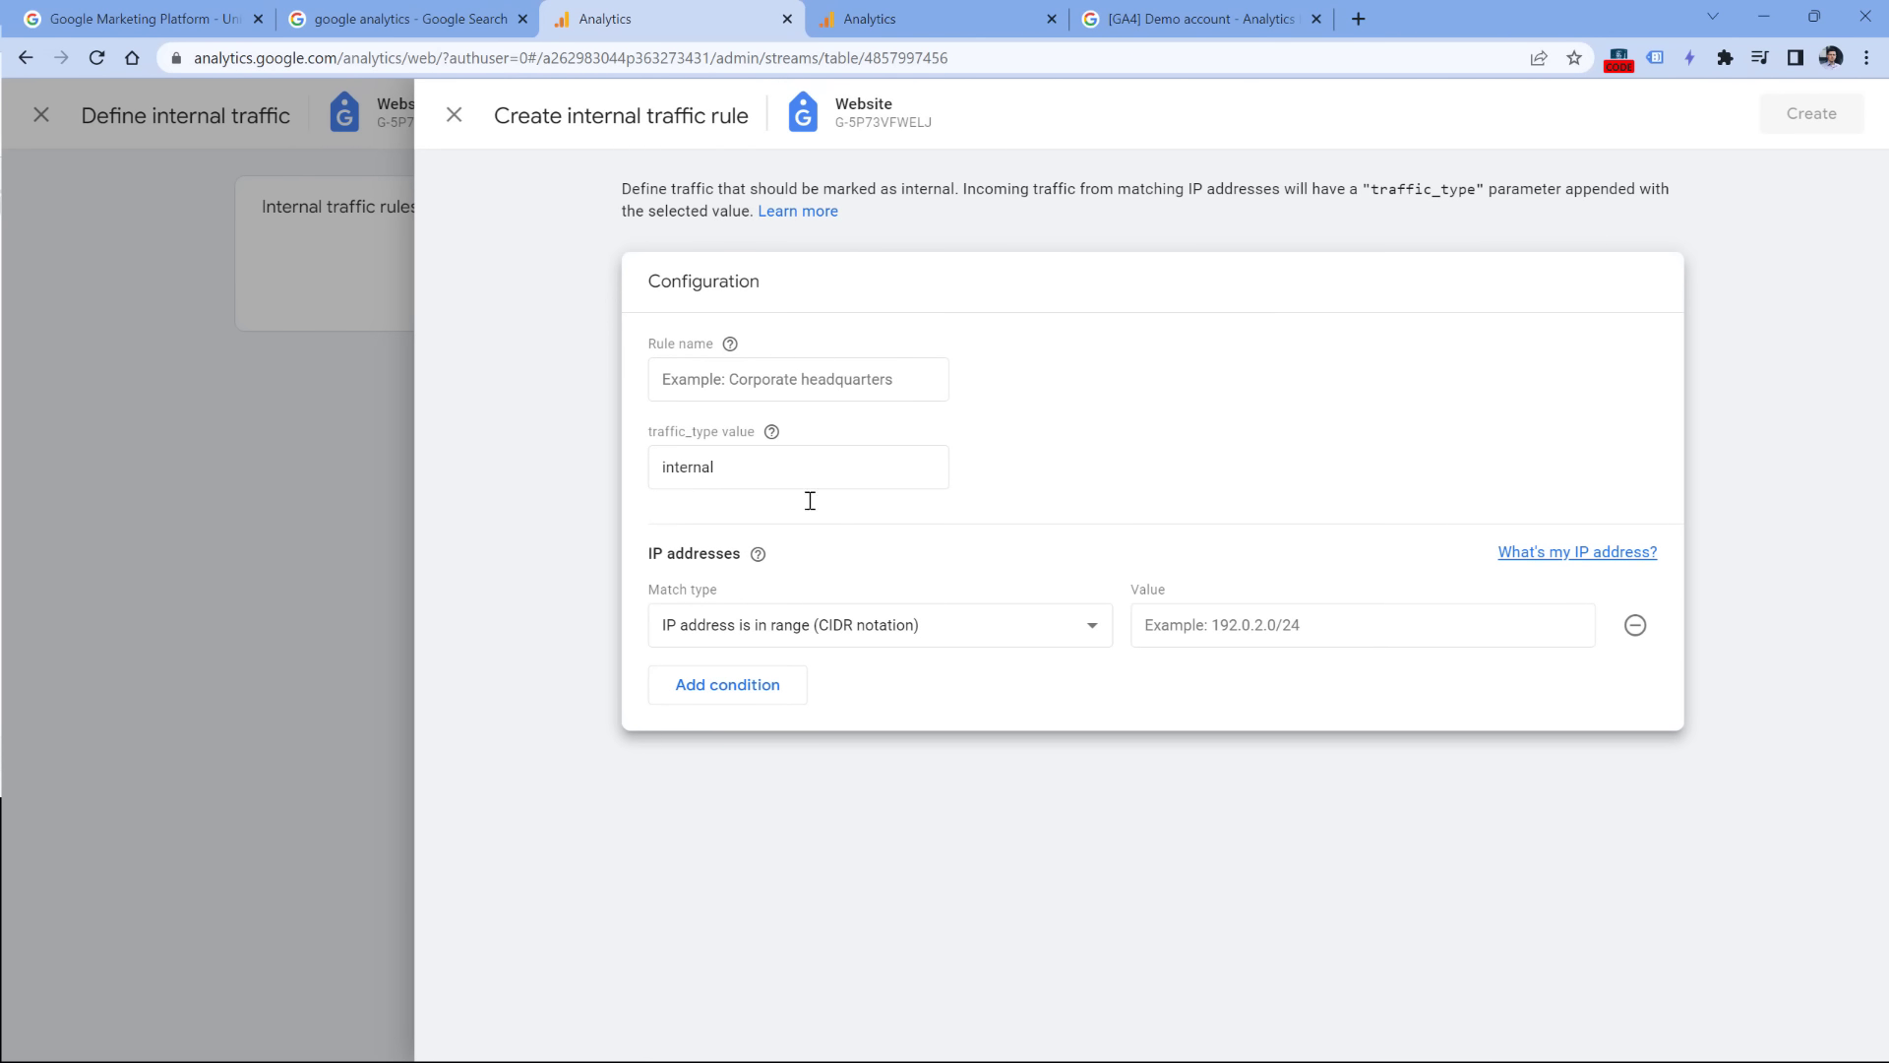
{"action": "left_click", "coordinate": [971, 635]}
{"action": "left_click", "coordinate": [1194, 623]}
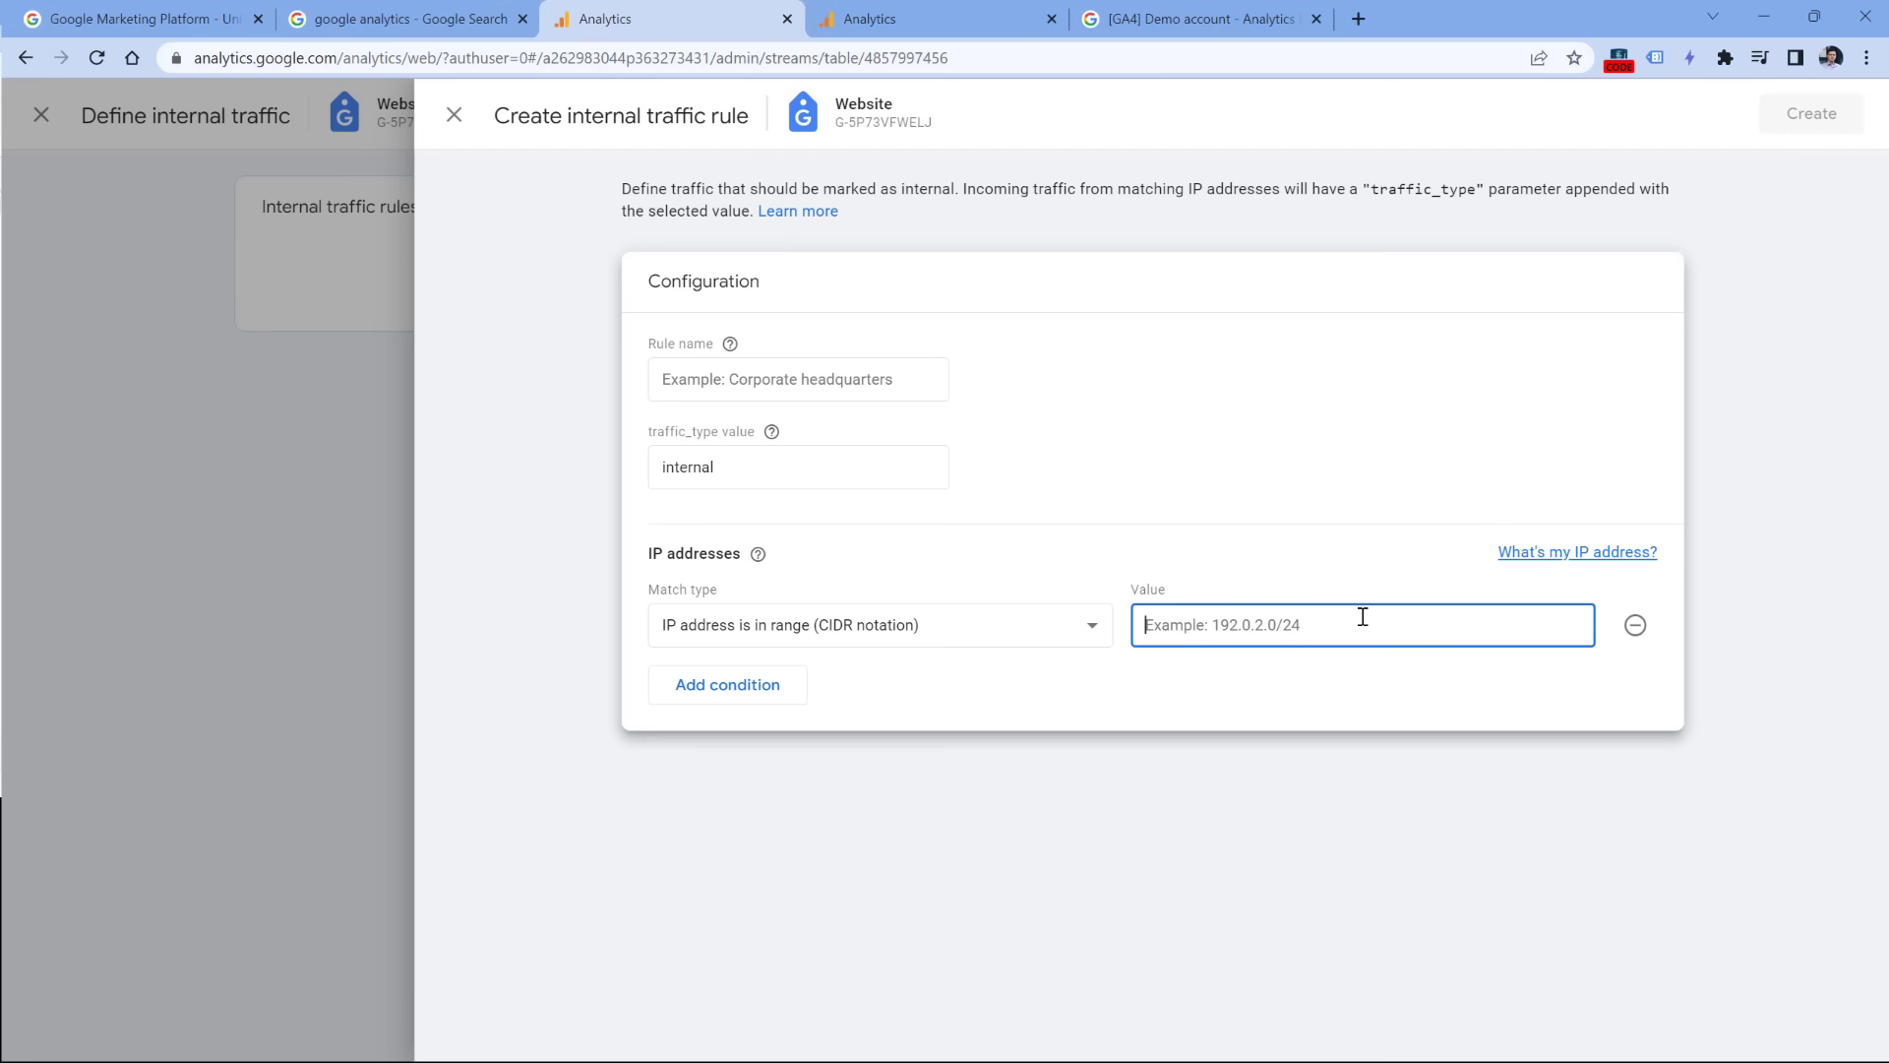
{"action": "left_click", "coordinate": [884, 630]}
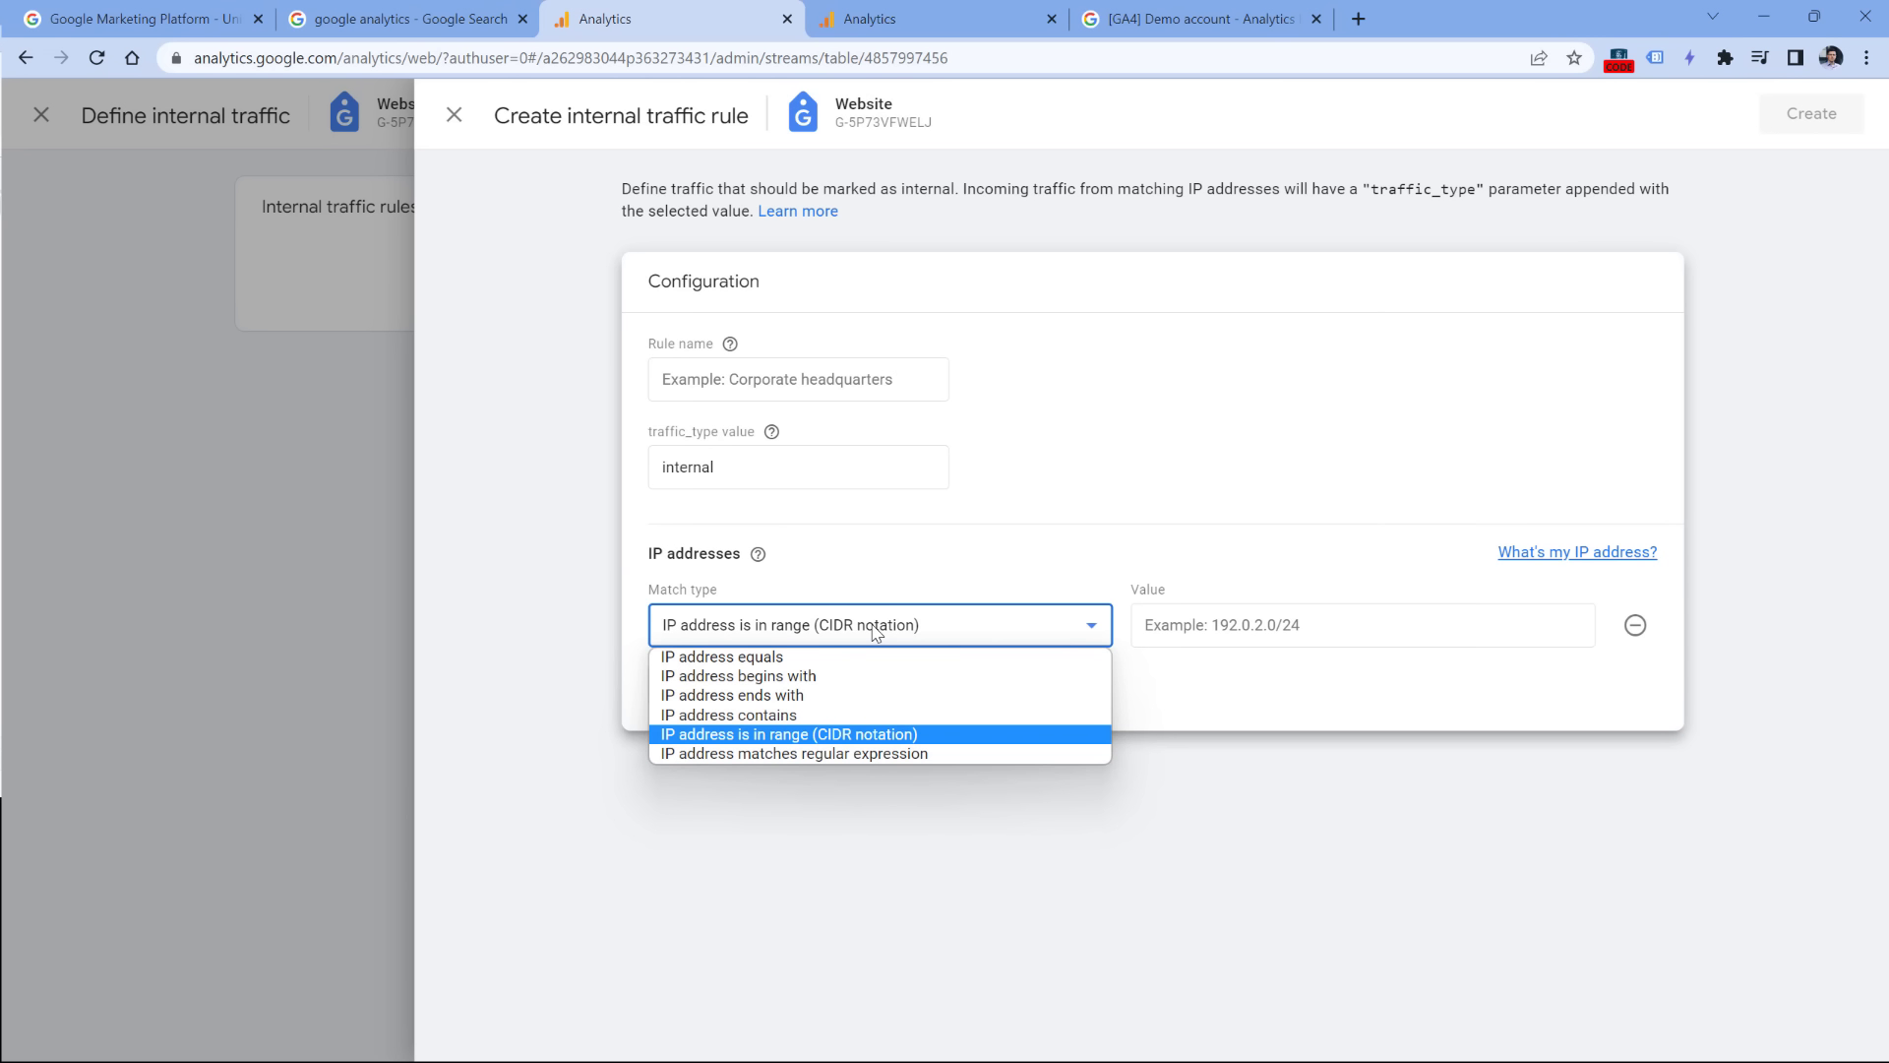
{"action": "left_click", "coordinate": [729, 658]}
{"action": "left_click", "coordinate": [1224, 640]}
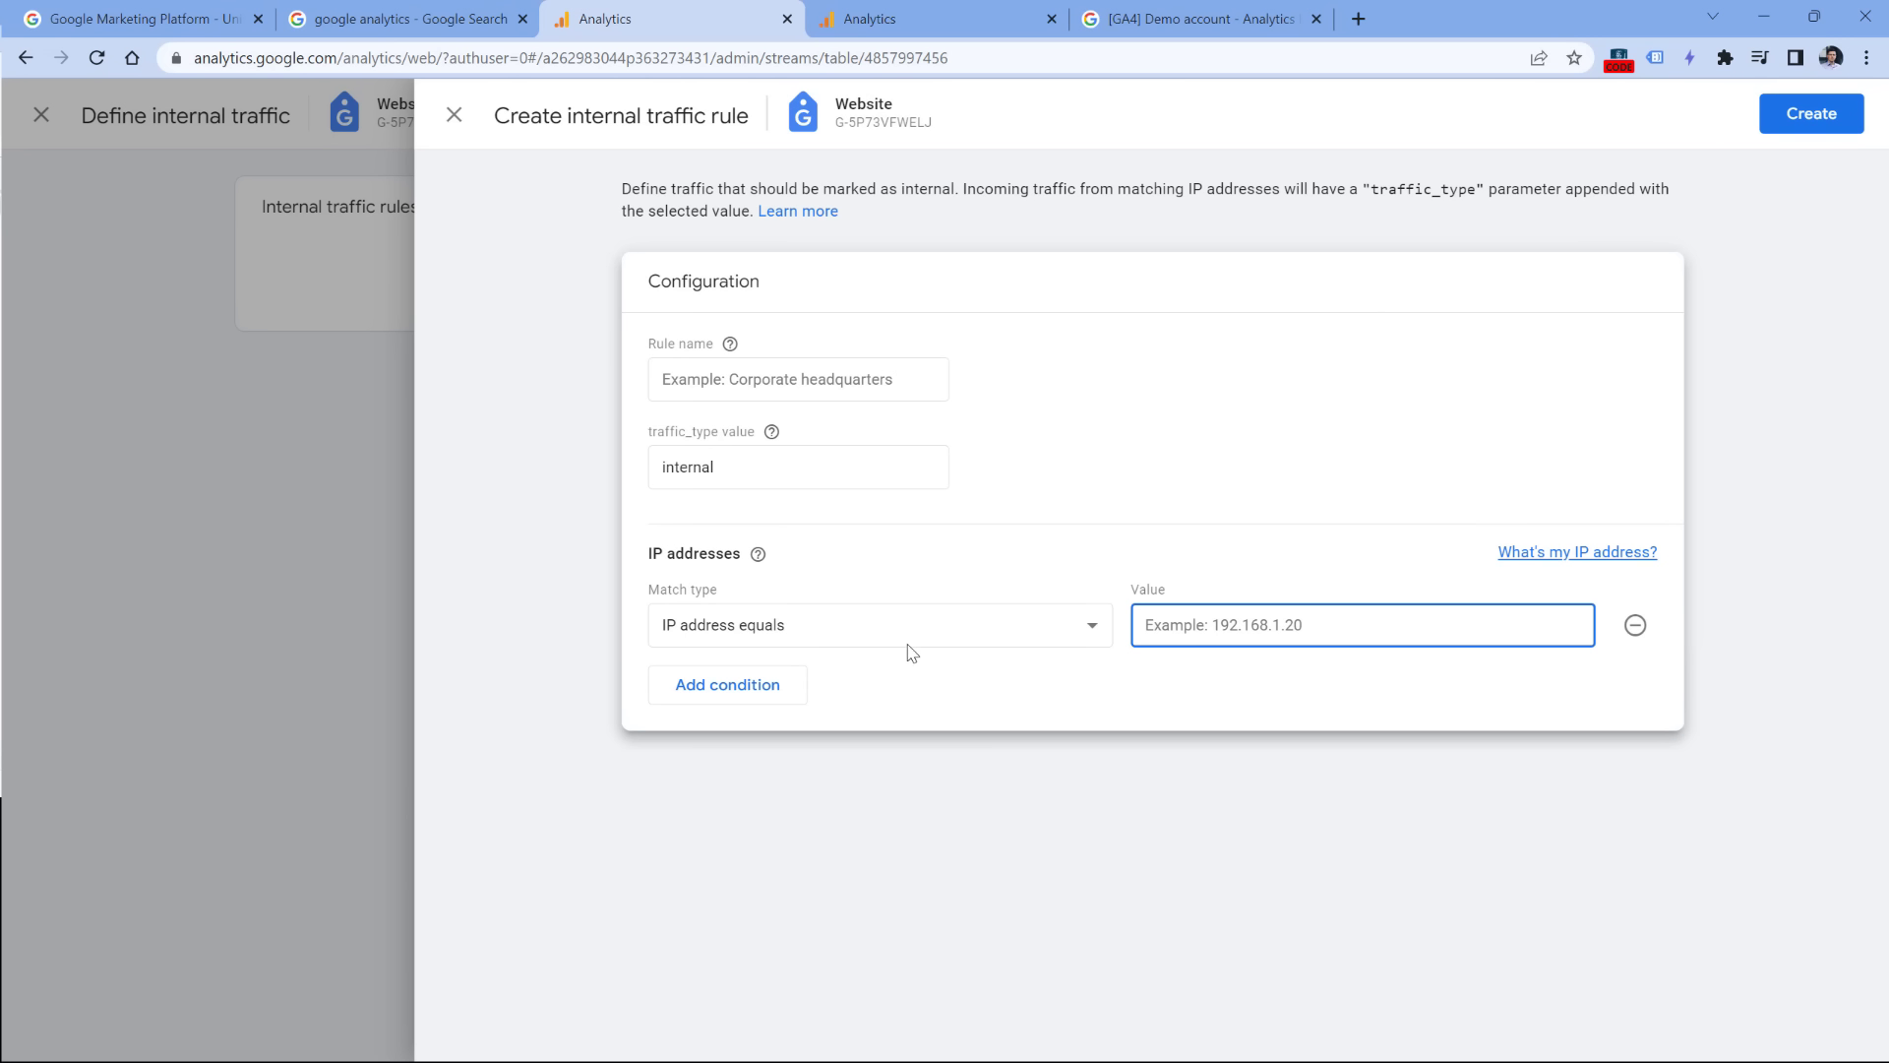
Step: Try adding two extra IP address conditions to the internal traffic rule and remove them
{"action": "left_click", "coordinate": [759, 686]}
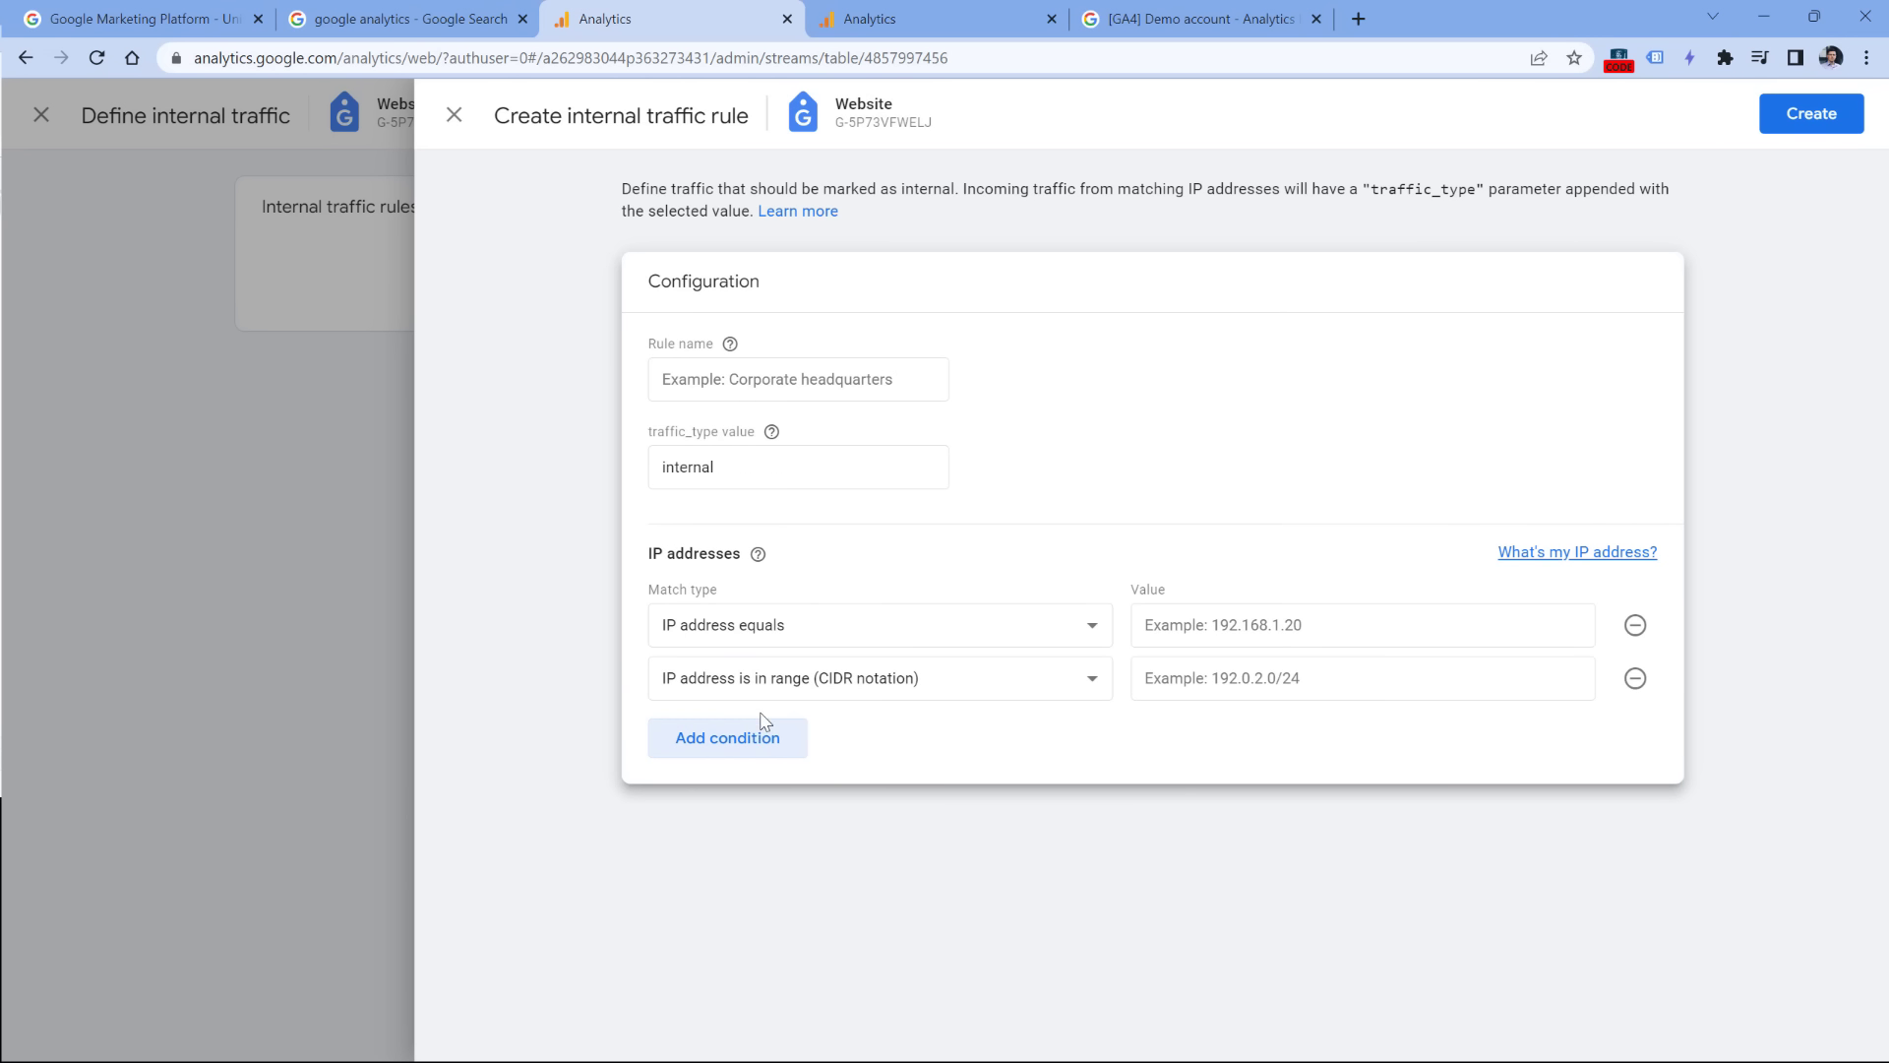
{"action": "left_click", "coordinate": [760, 739]}
{"action": "left_click", "coordinate": [1635, 678]}
{"action": "left_click", "coordinate": [1635, 678]}
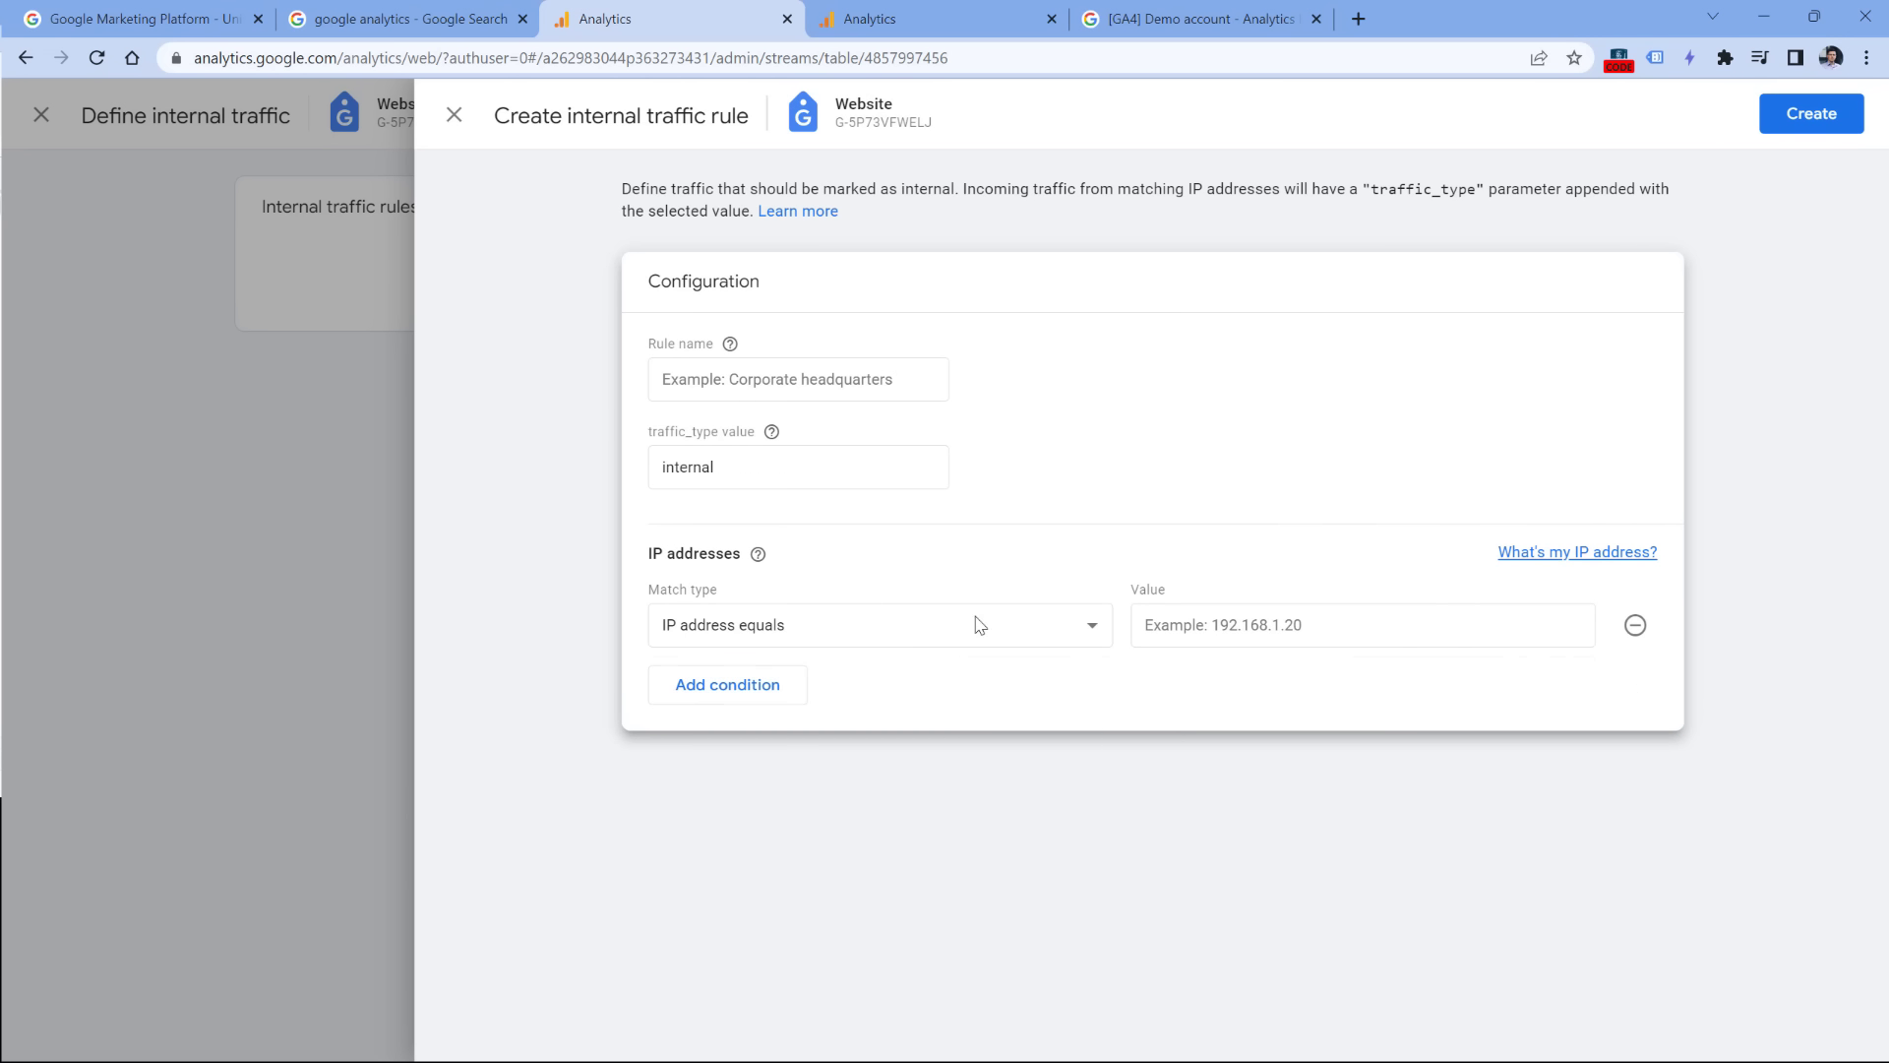
Step: Set the internal traffic rule's match type to IP address matches regular expression
{"action": "left_click", "coordinate": [841, 628]}
{"action": "left_click", "coordinate": [843, 753]}
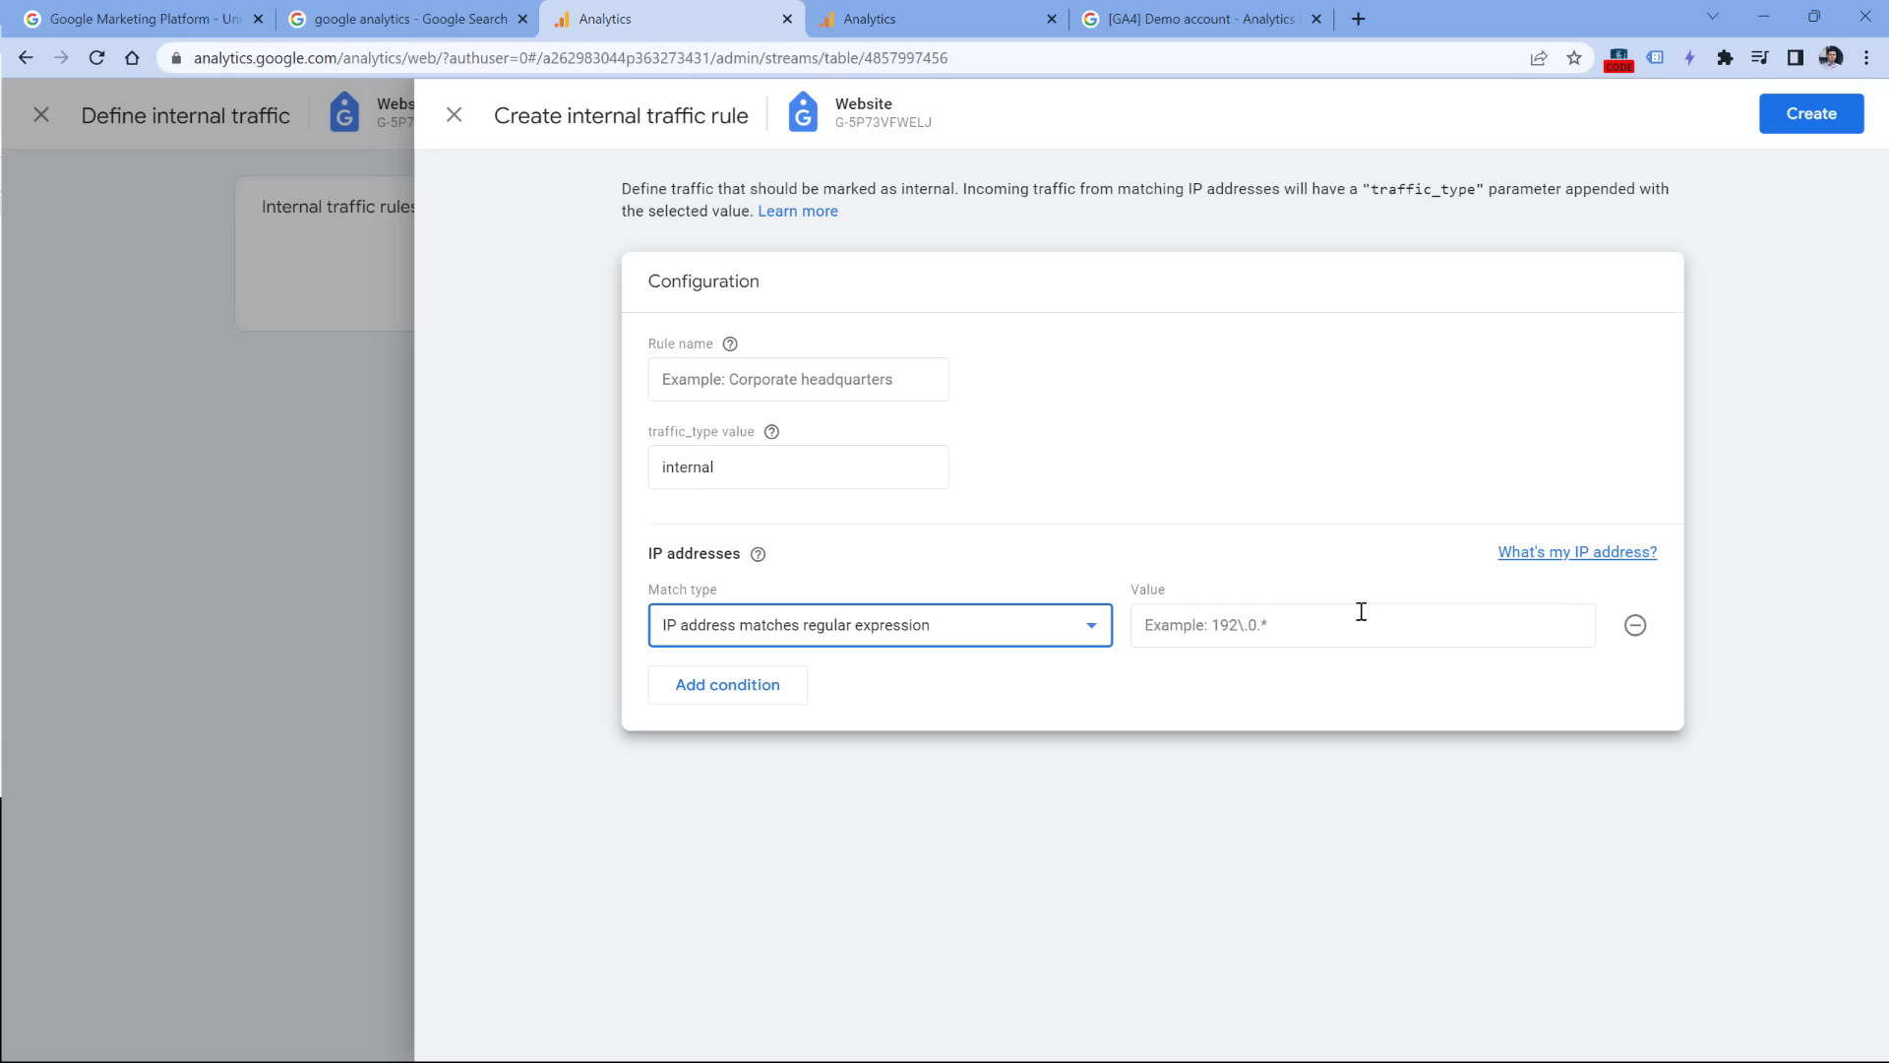
Step: Review the Internal Traffic data filter and its state options in the Google Merchandise Store demo property, and close it unchanged
{"action": "left_click", "coordinate": [808, 12]}
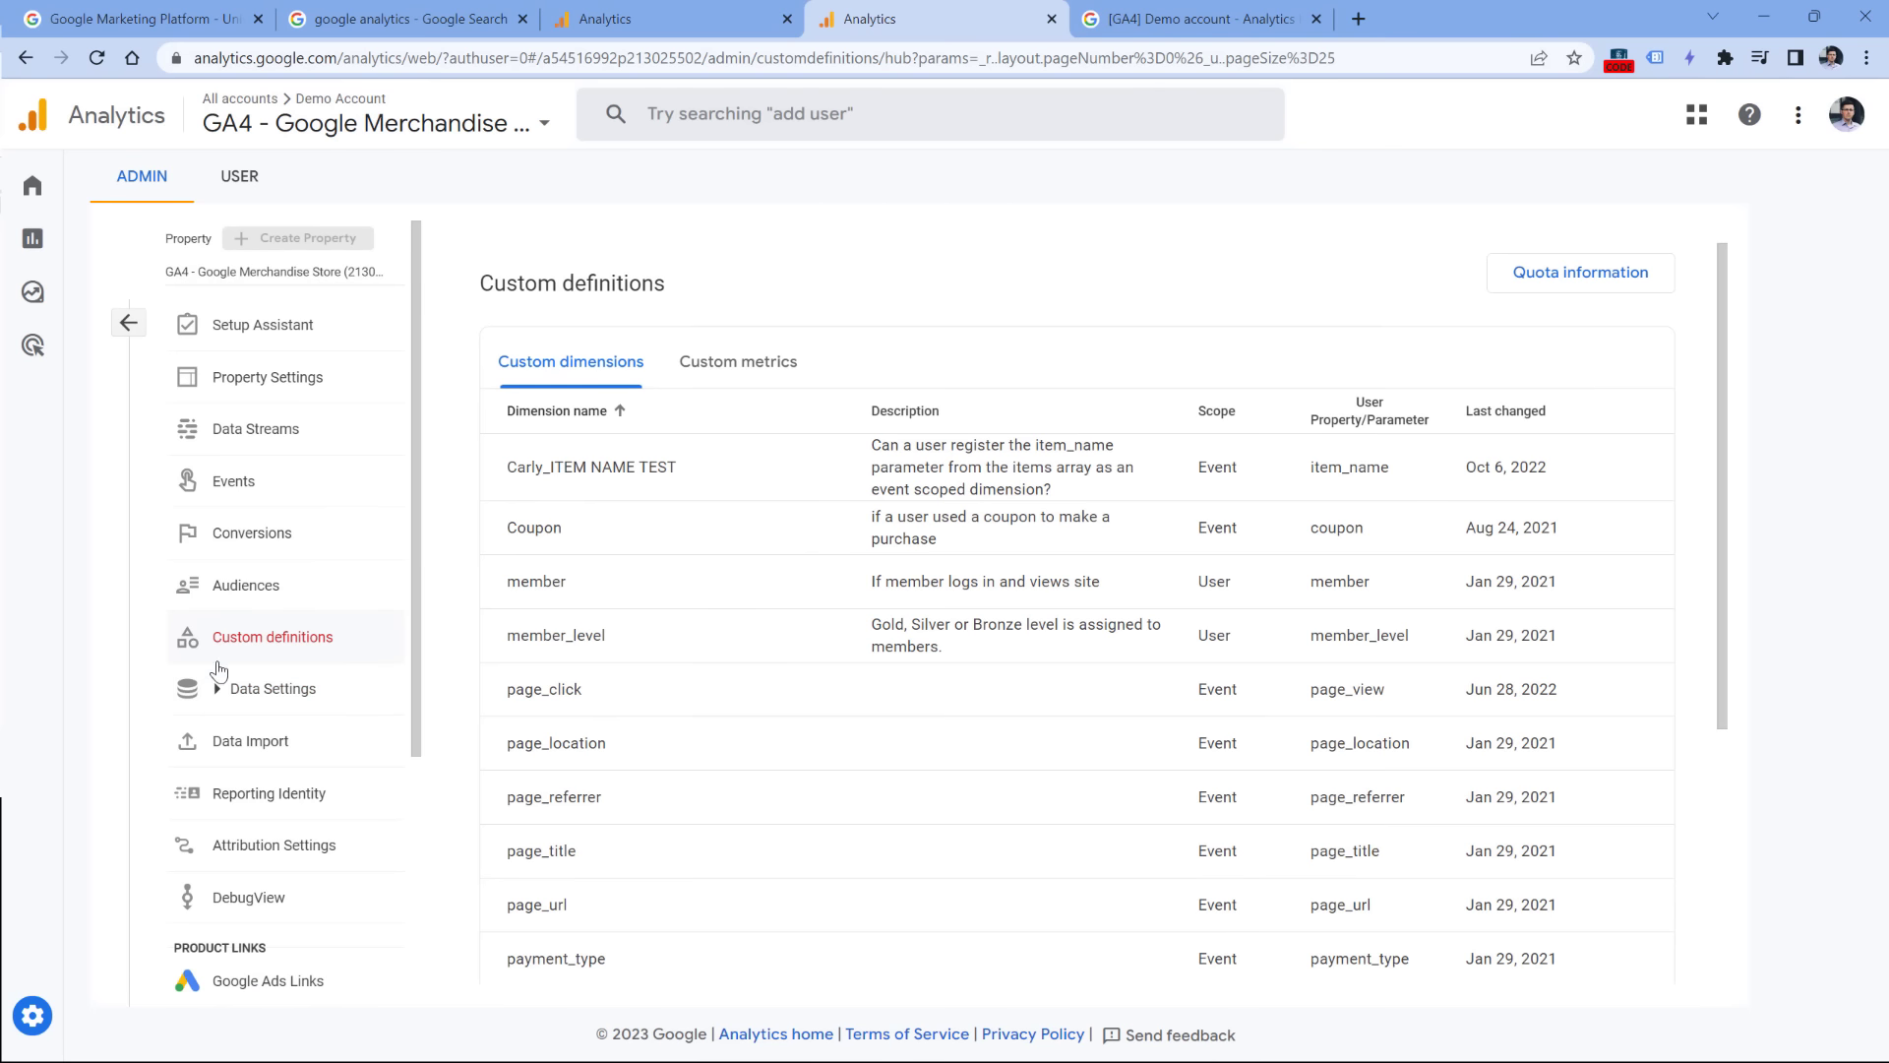
{"action": "left_click", "coordinate": [218, 688]}
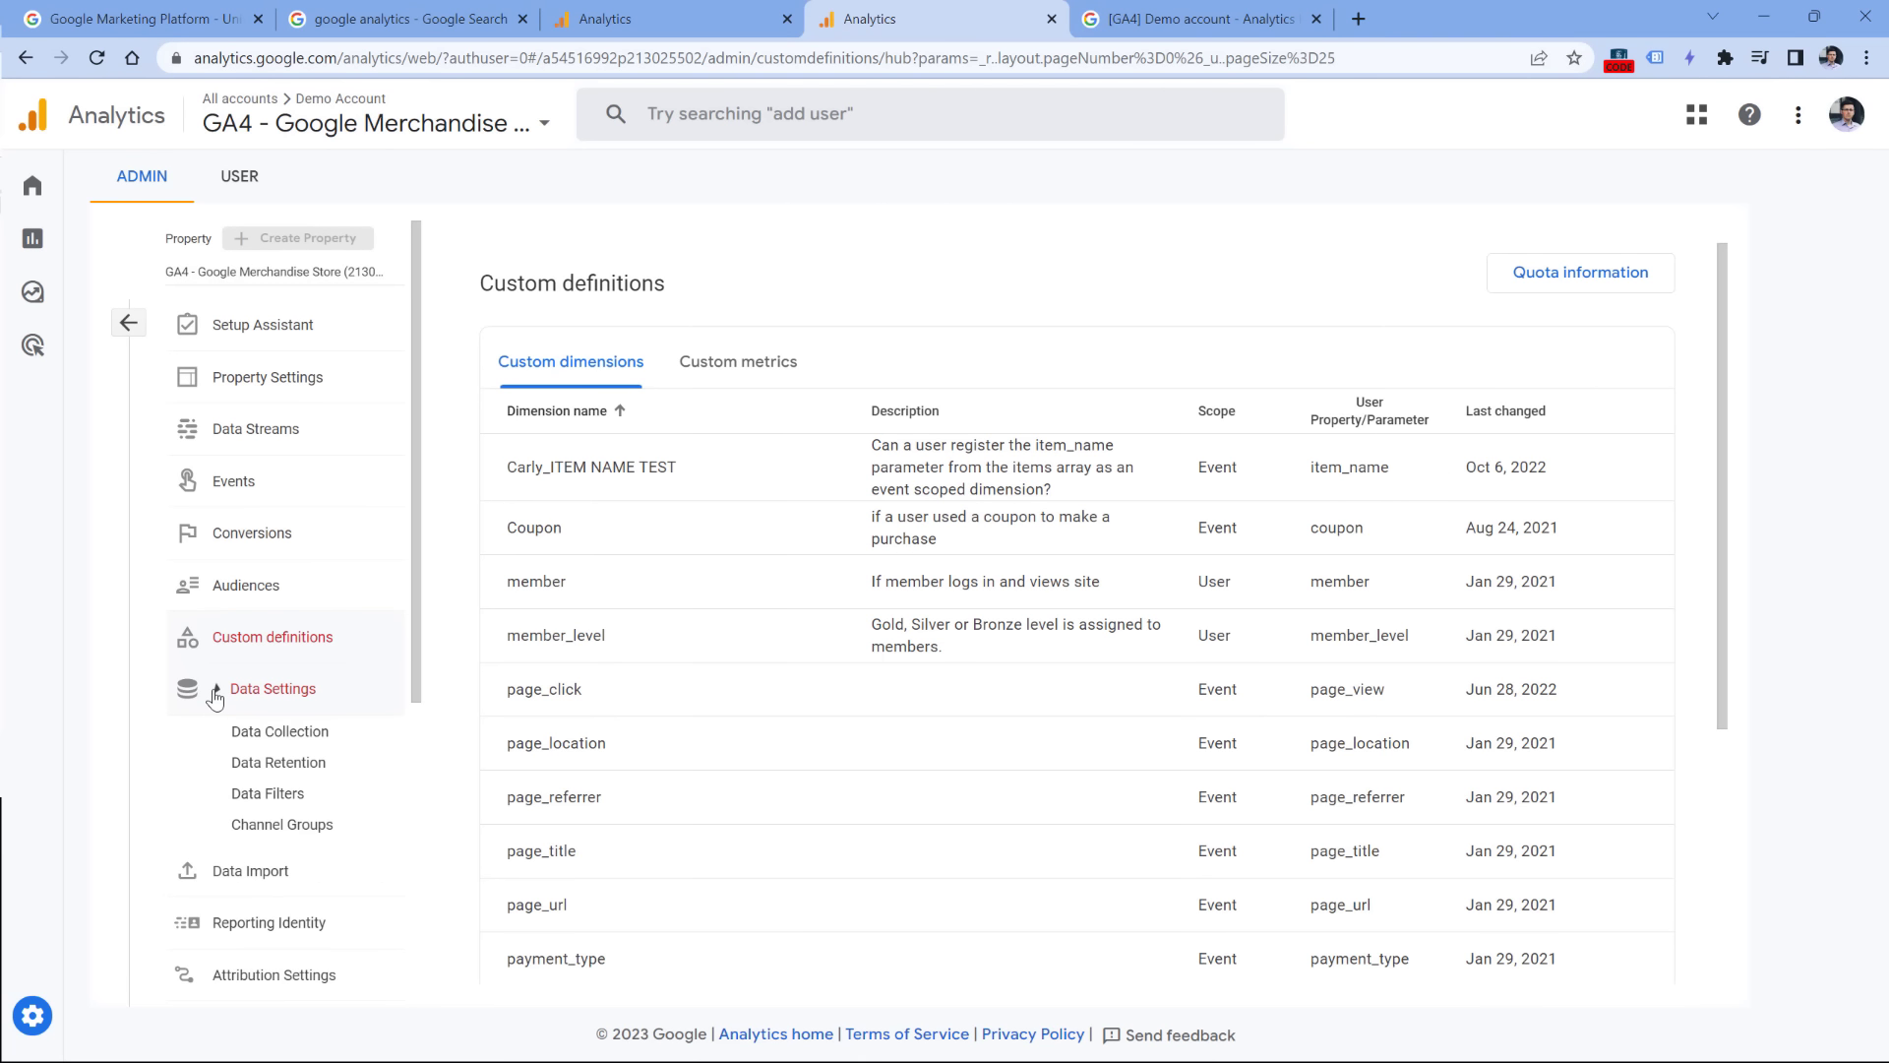
{"action": "left_click", "coordinate": [261, 803]}
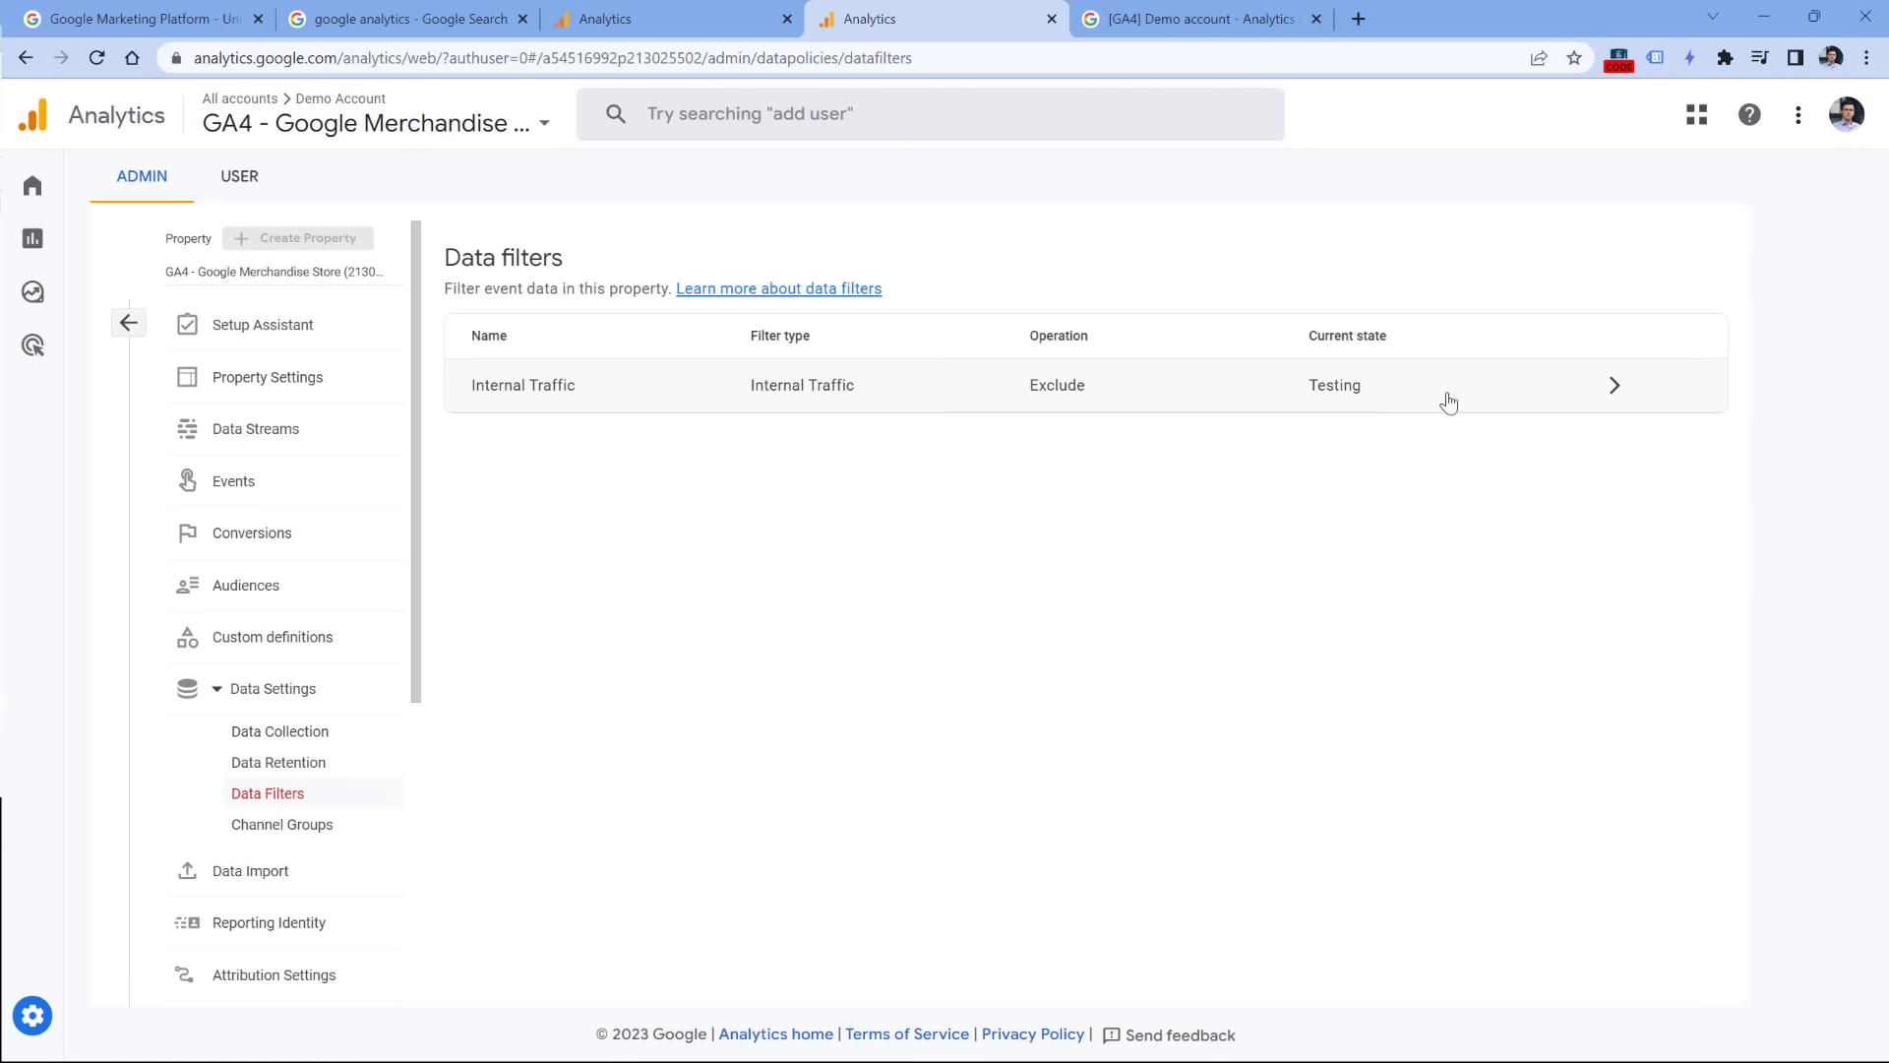
{"action": "left_click", "coordinate": [628, 398]}
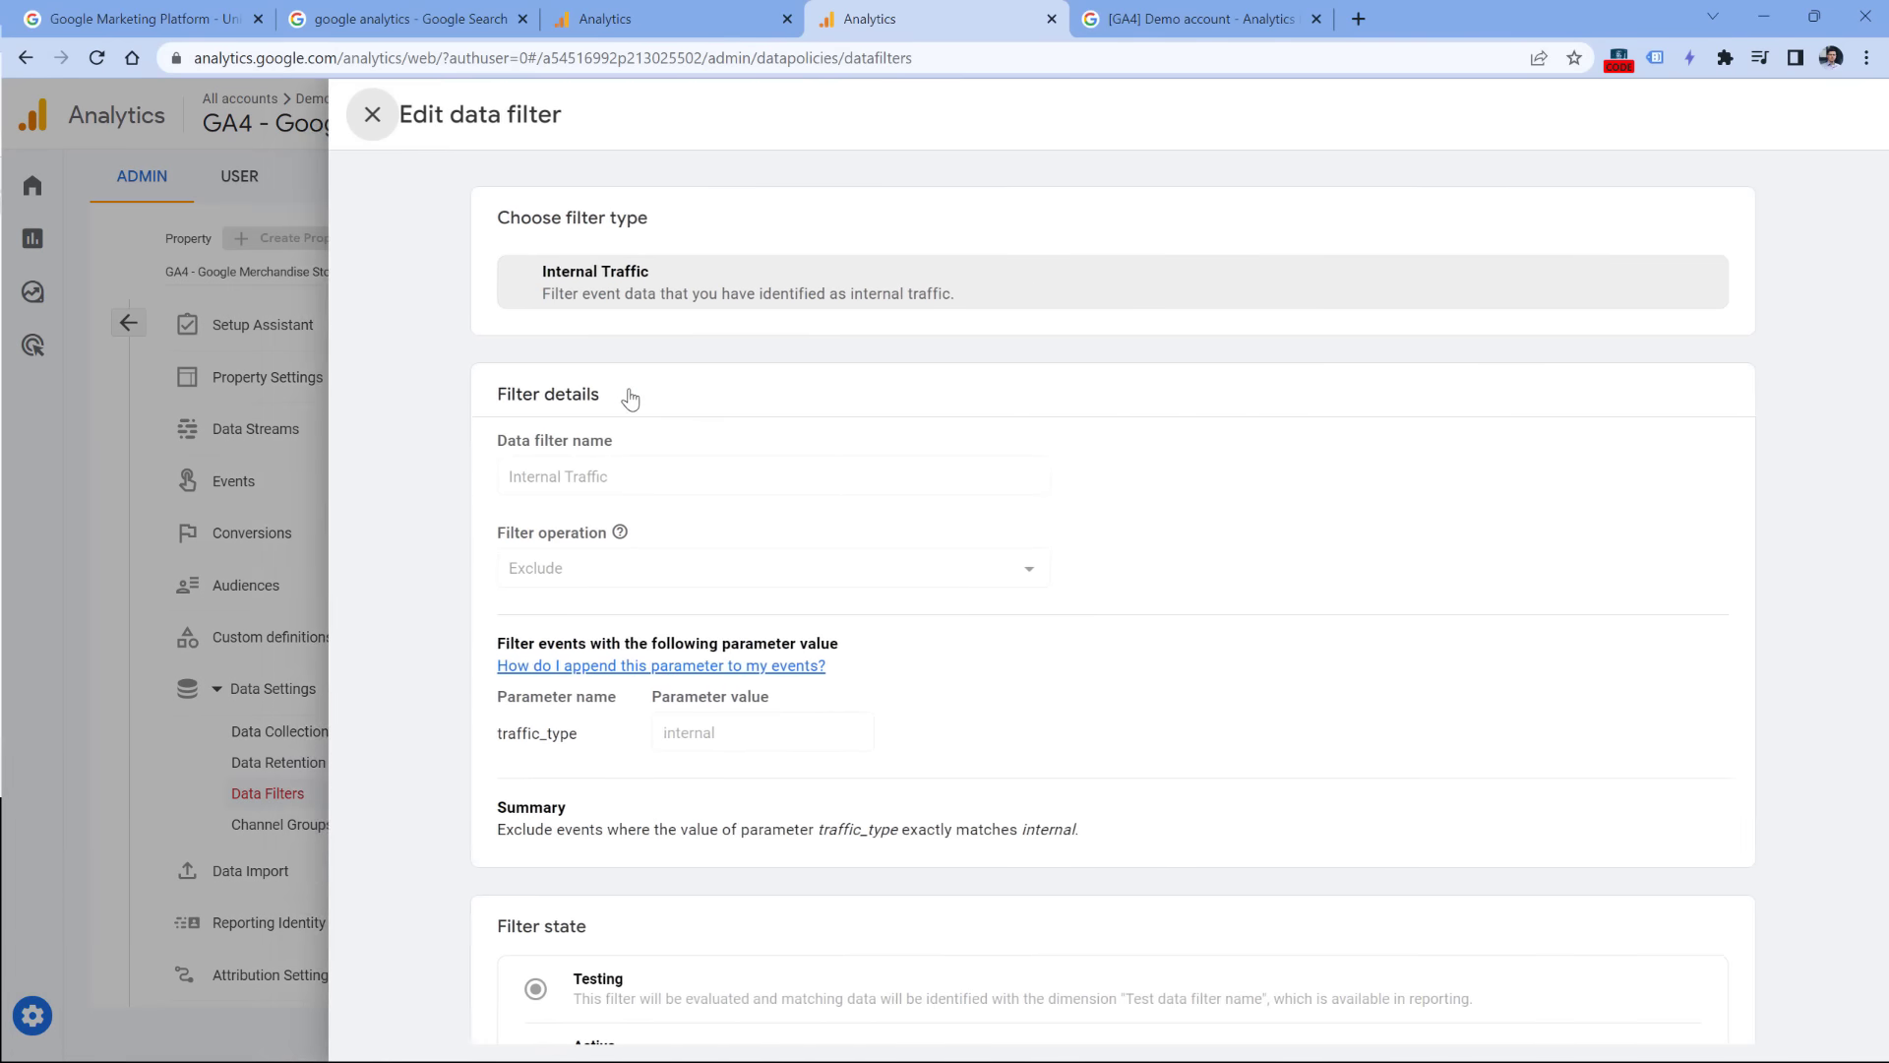
{"action": "scroll", "coordinate": [510, 856], "scroll_direction": "down", "scroll_amount": 3}
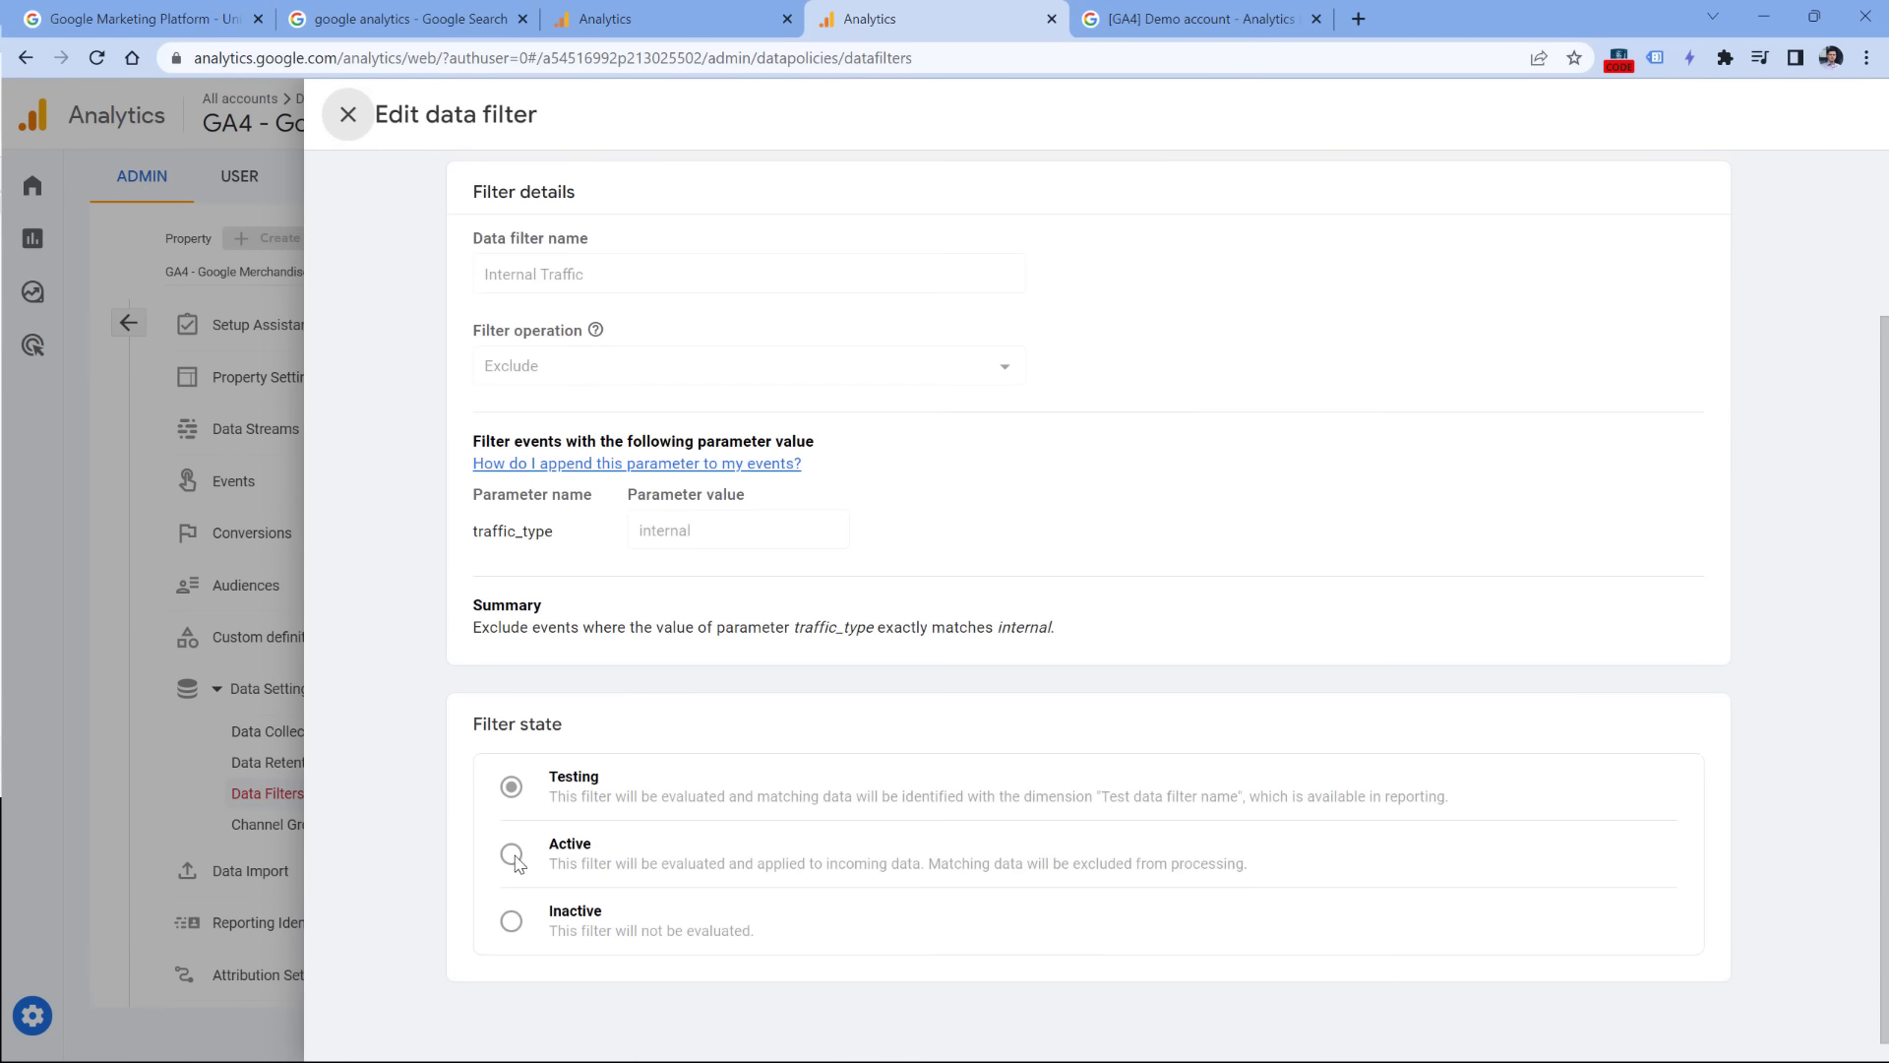
{"action": "left_click", "coordinate": [348, 114]}
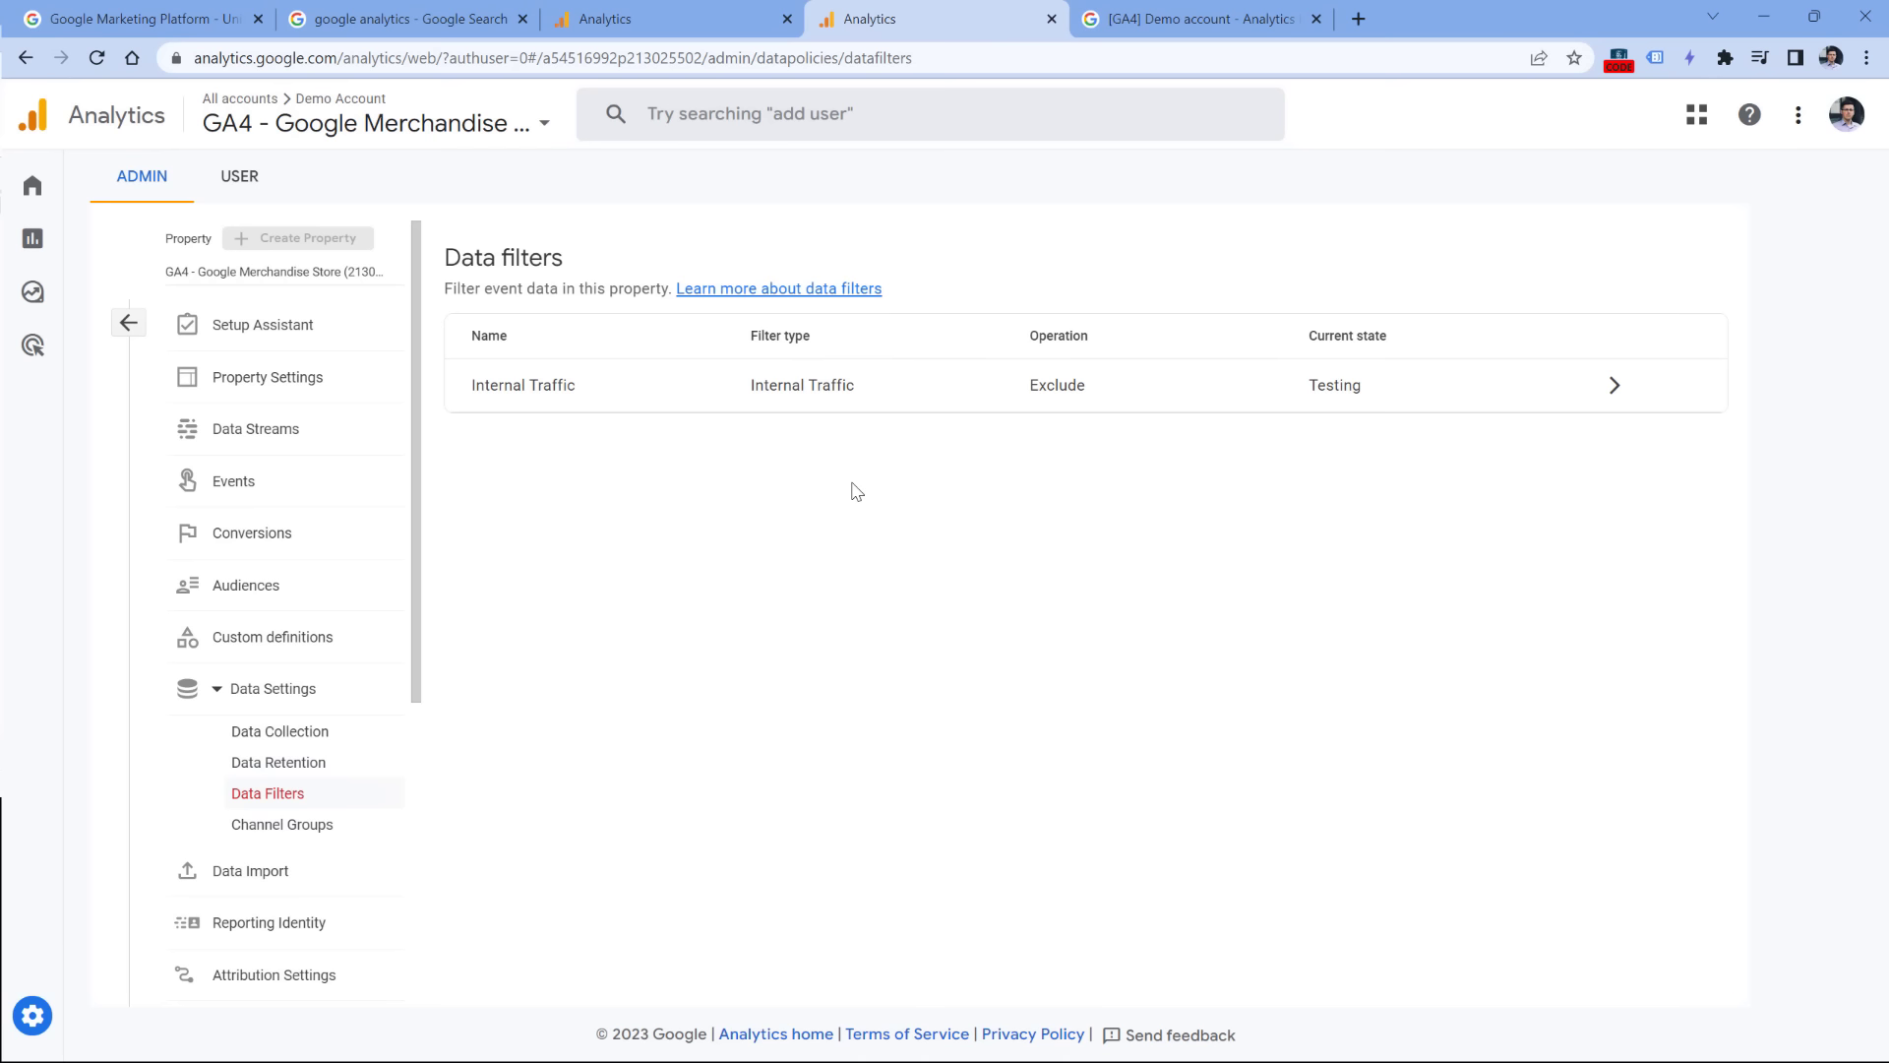
Step: Return to the web stream's Google tag settings, discarding the unfinished internal traffic rule and leaving the internal traffic definition
{"action": "left_click", "coordinate": [677, 18]}
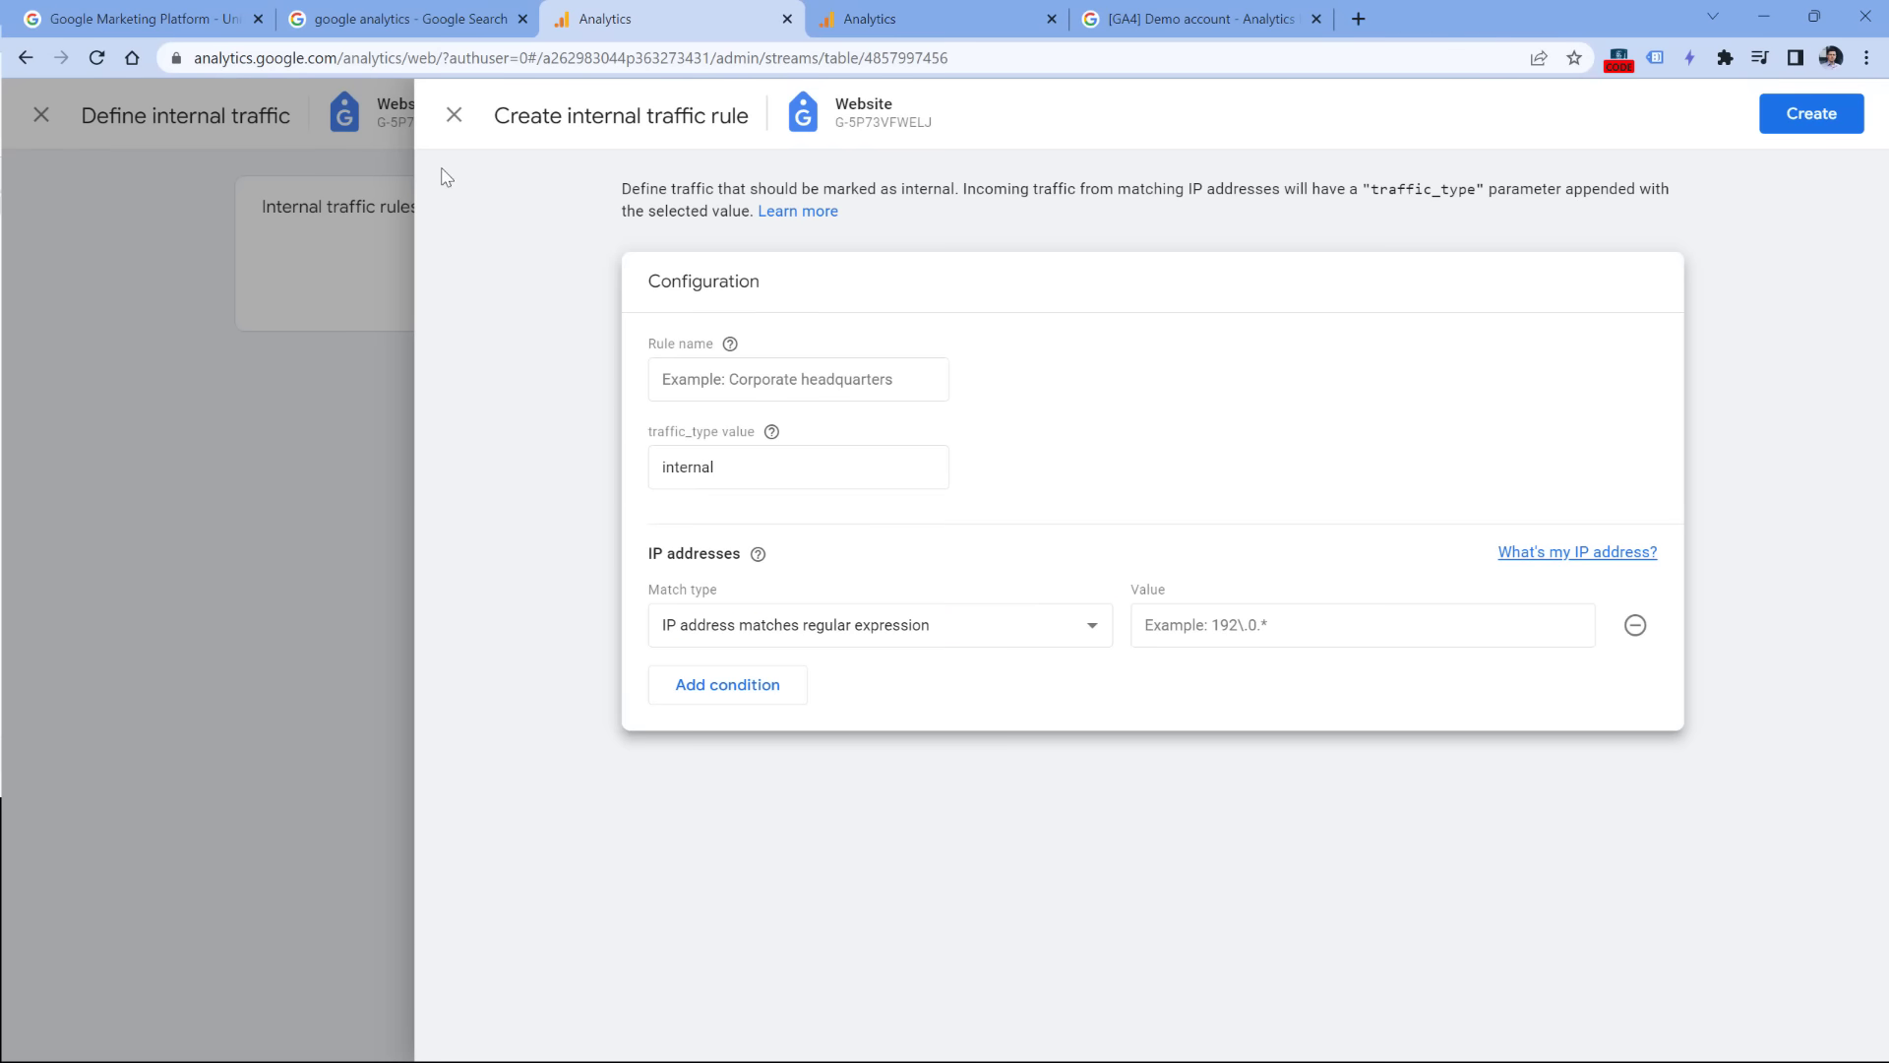
{"action": "left_click", "coordinate": [453, 114]}
{"action": "left_click", "coordinate": [1128, 382]}
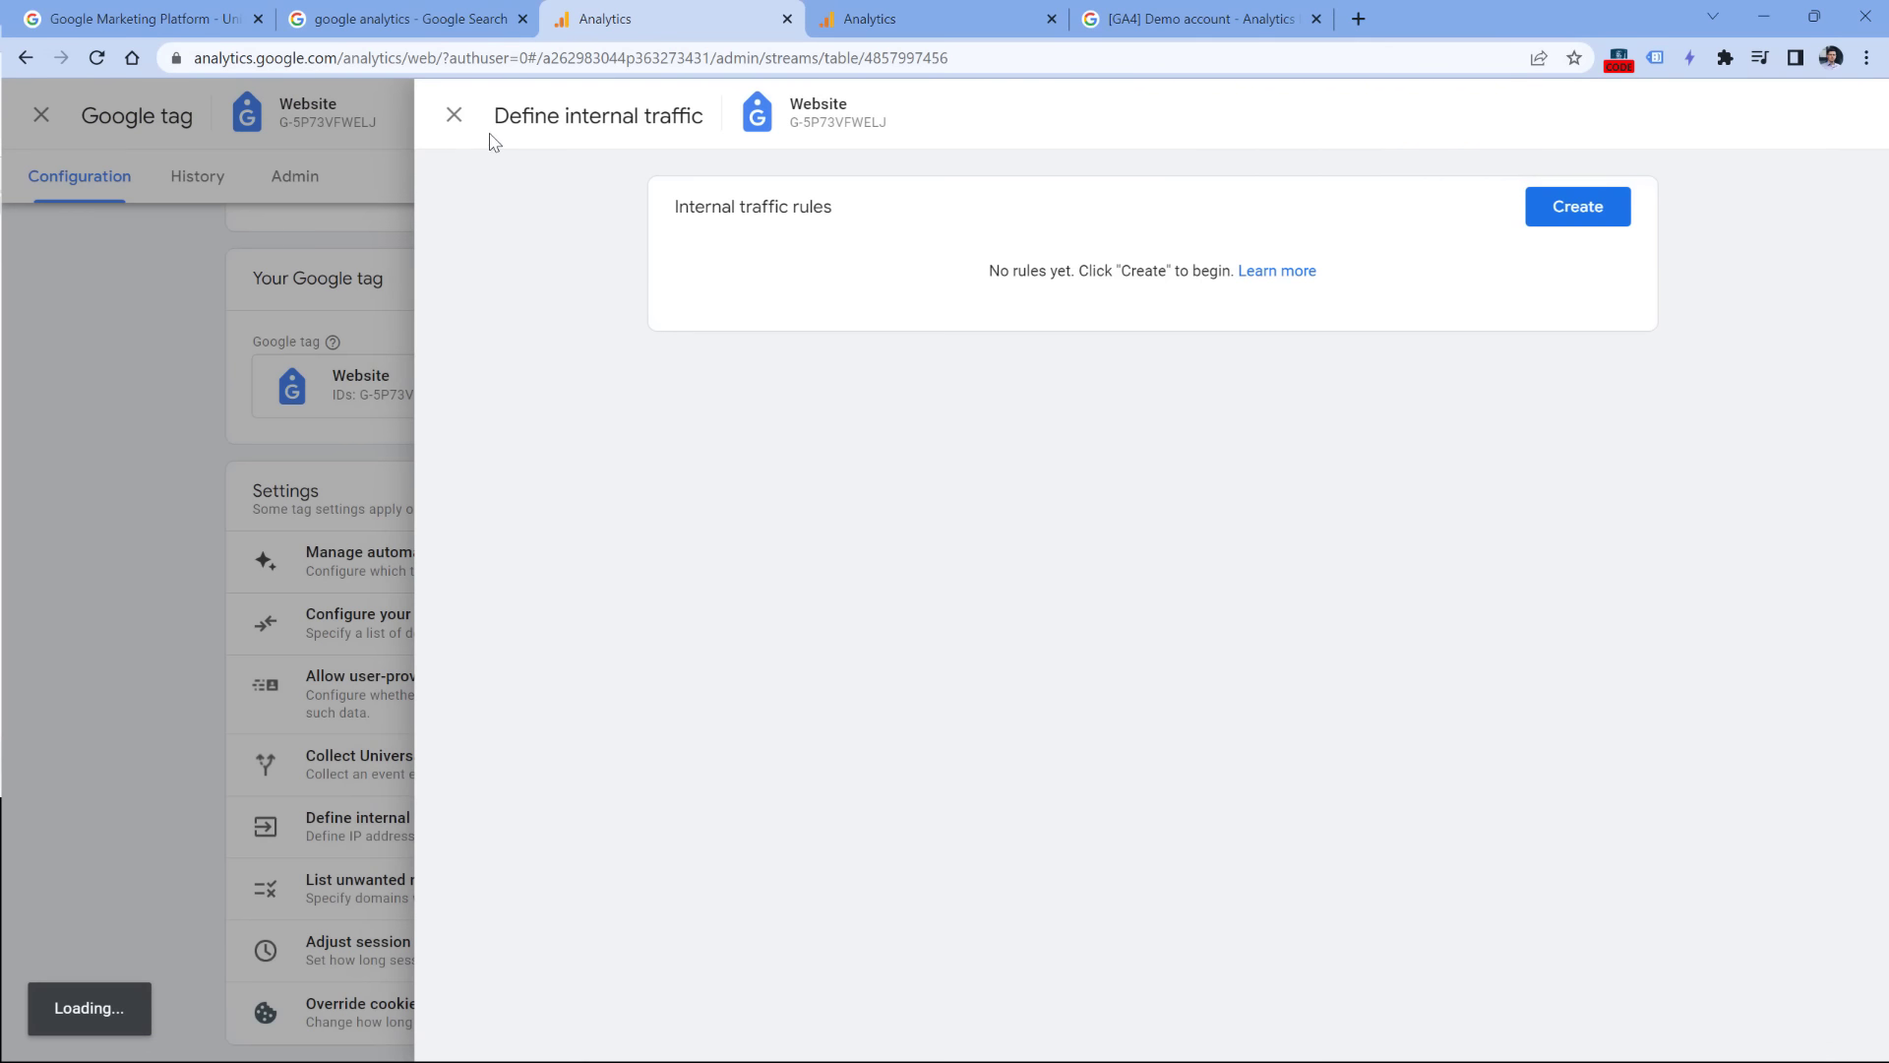
{"action": "left_click", "coordinate": [455, 115]}
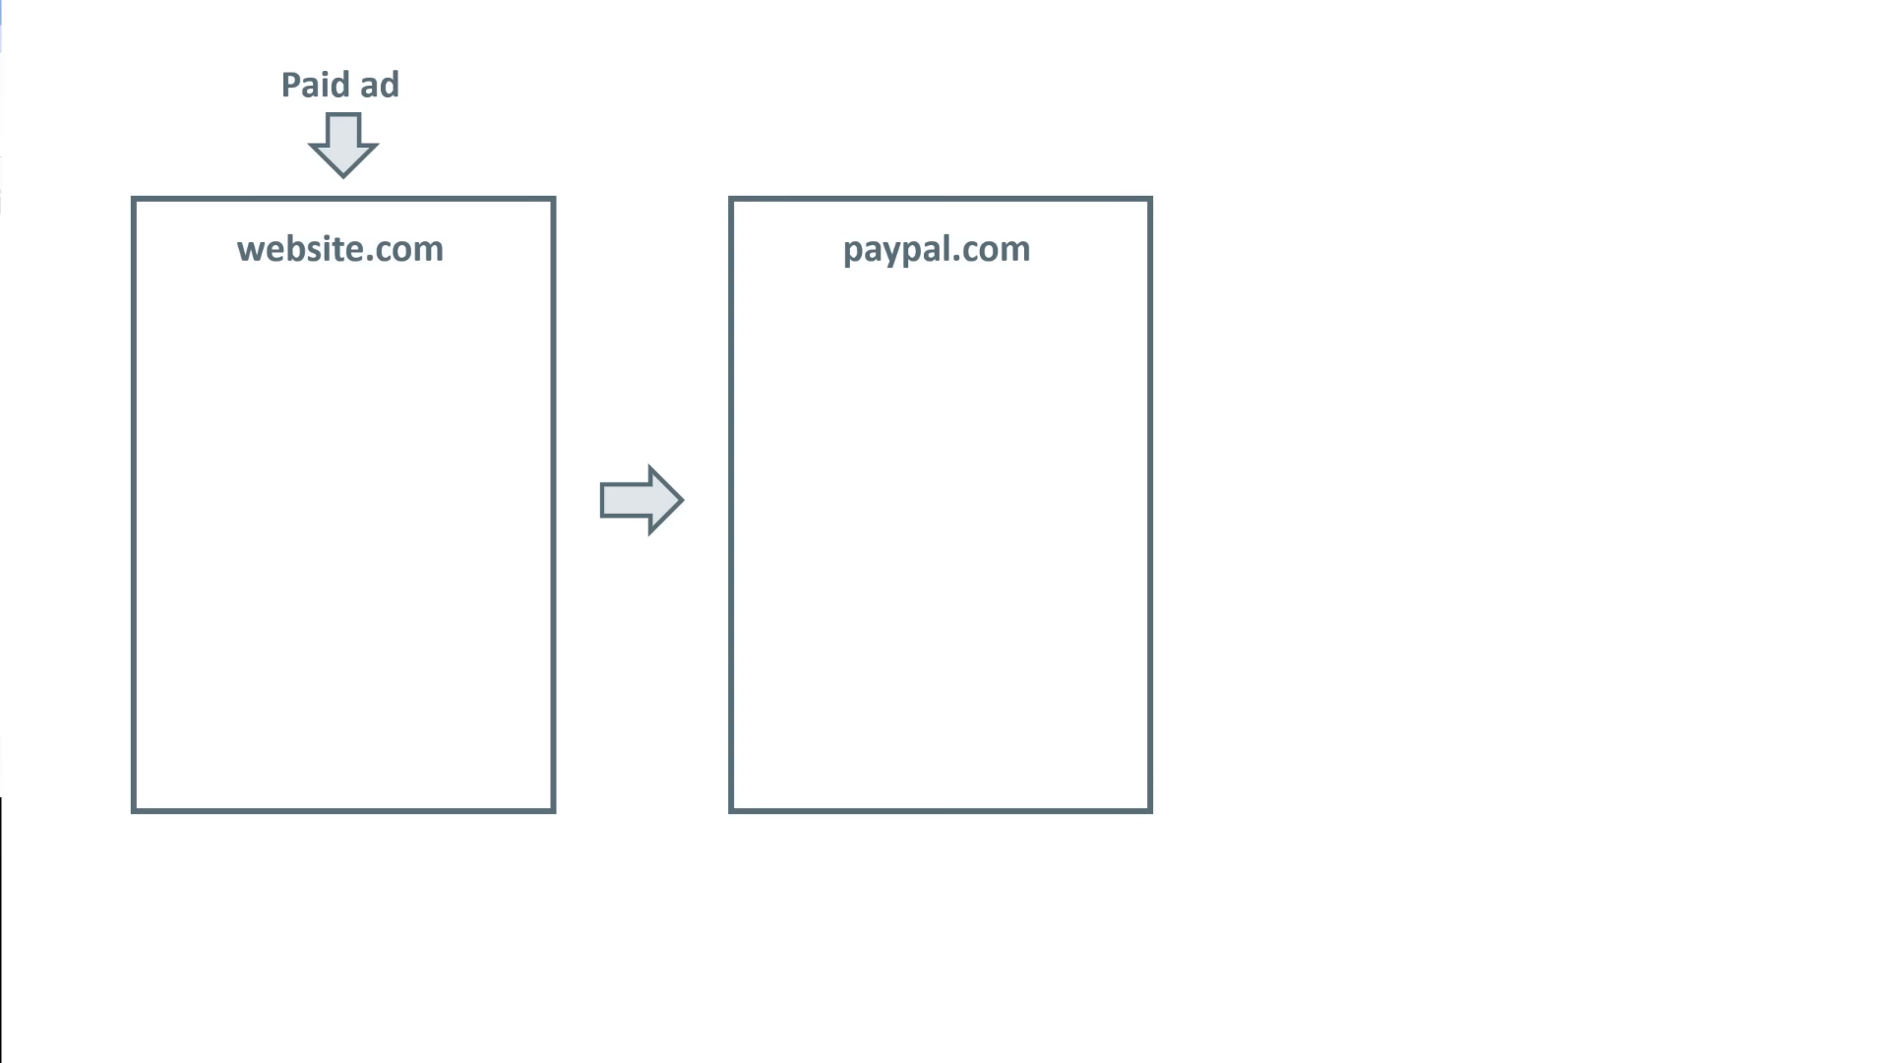
{"action": "key", "text": "Right"}
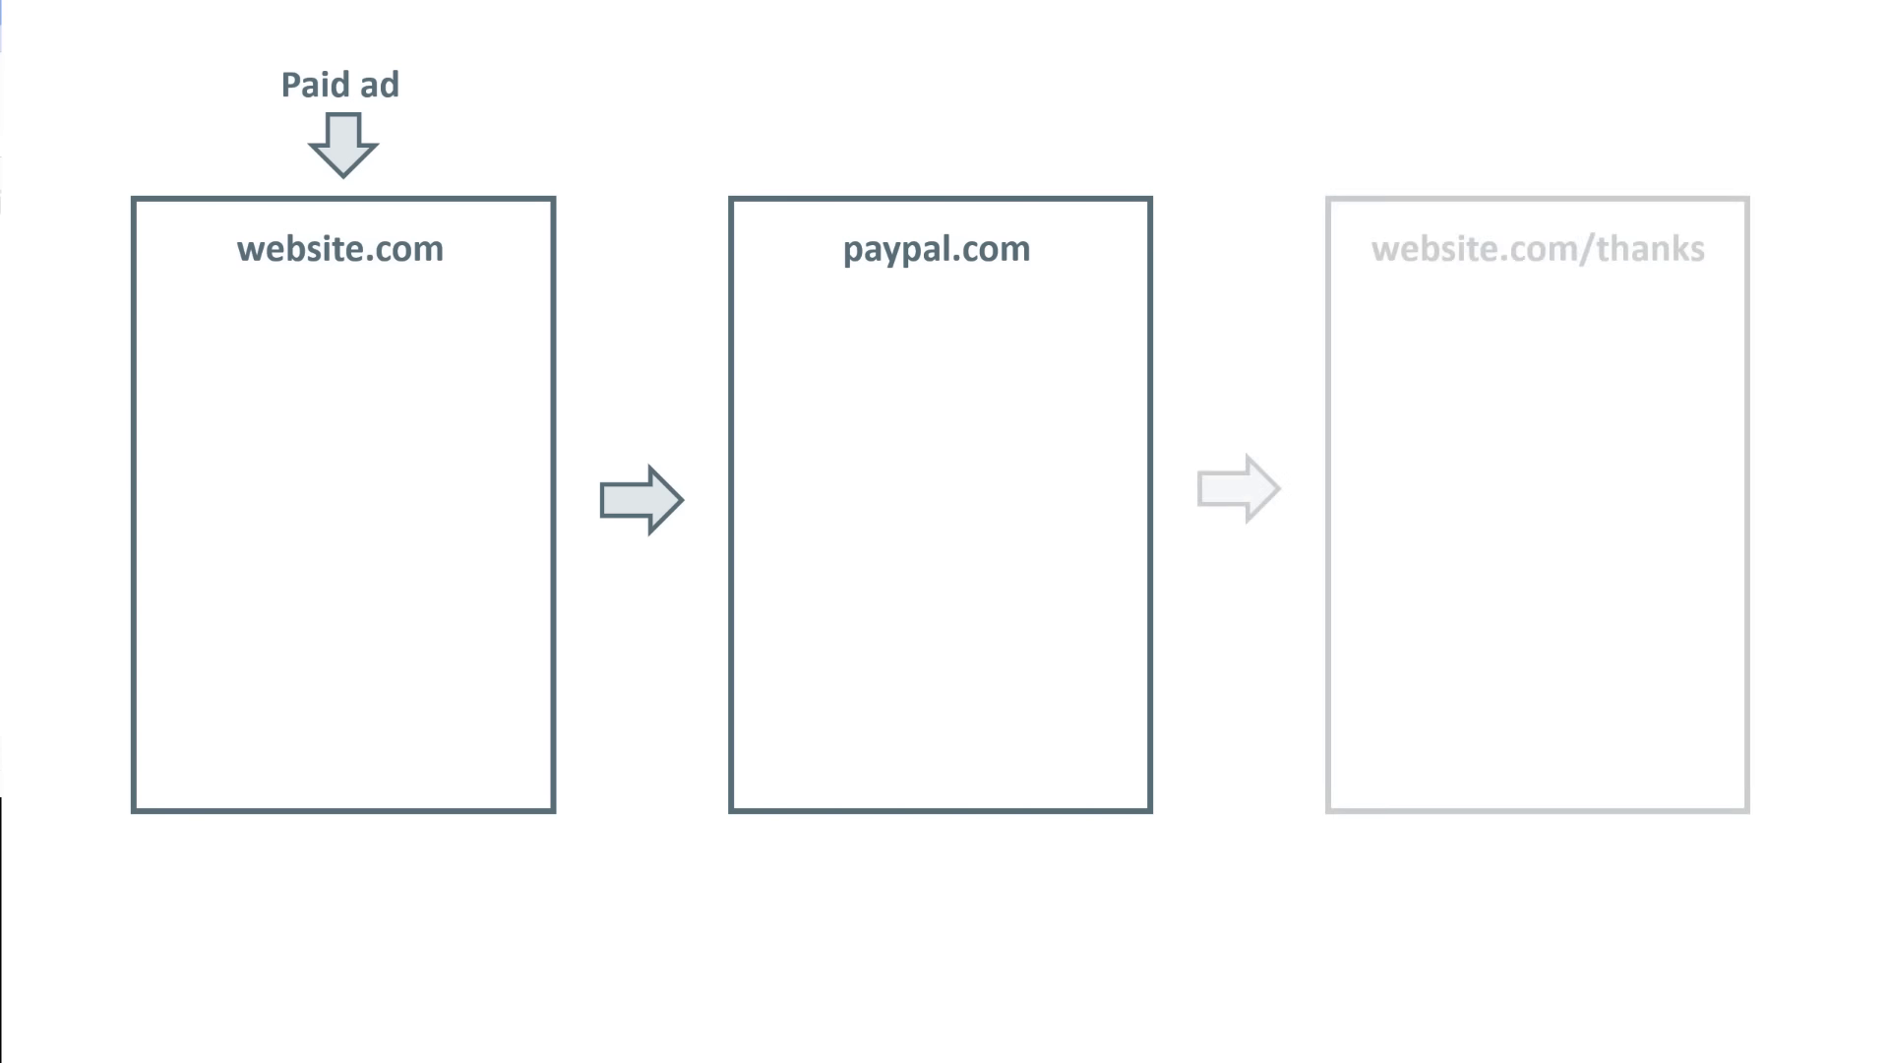
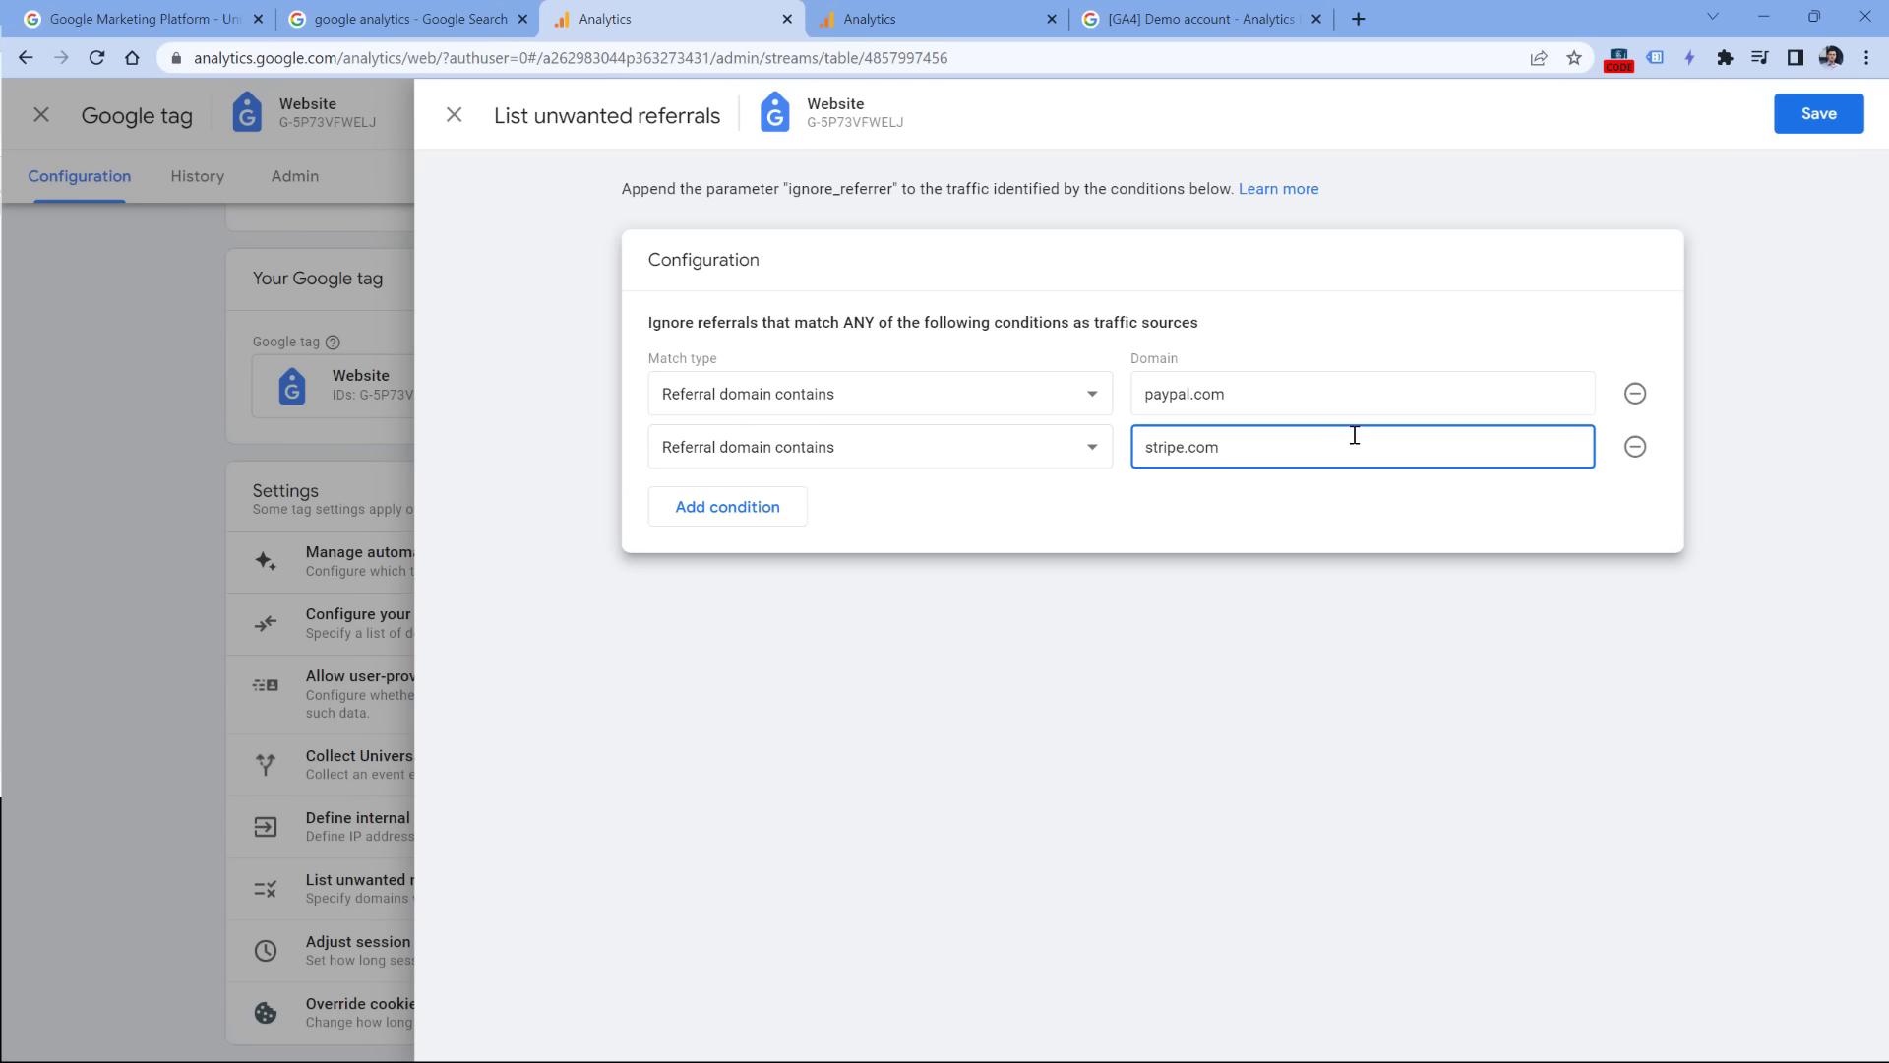
Step: Leave the unwanted referrals list and discard its unsaved paypal.com and stripe.com conditions
{"action": "key", "text": "Escape"}
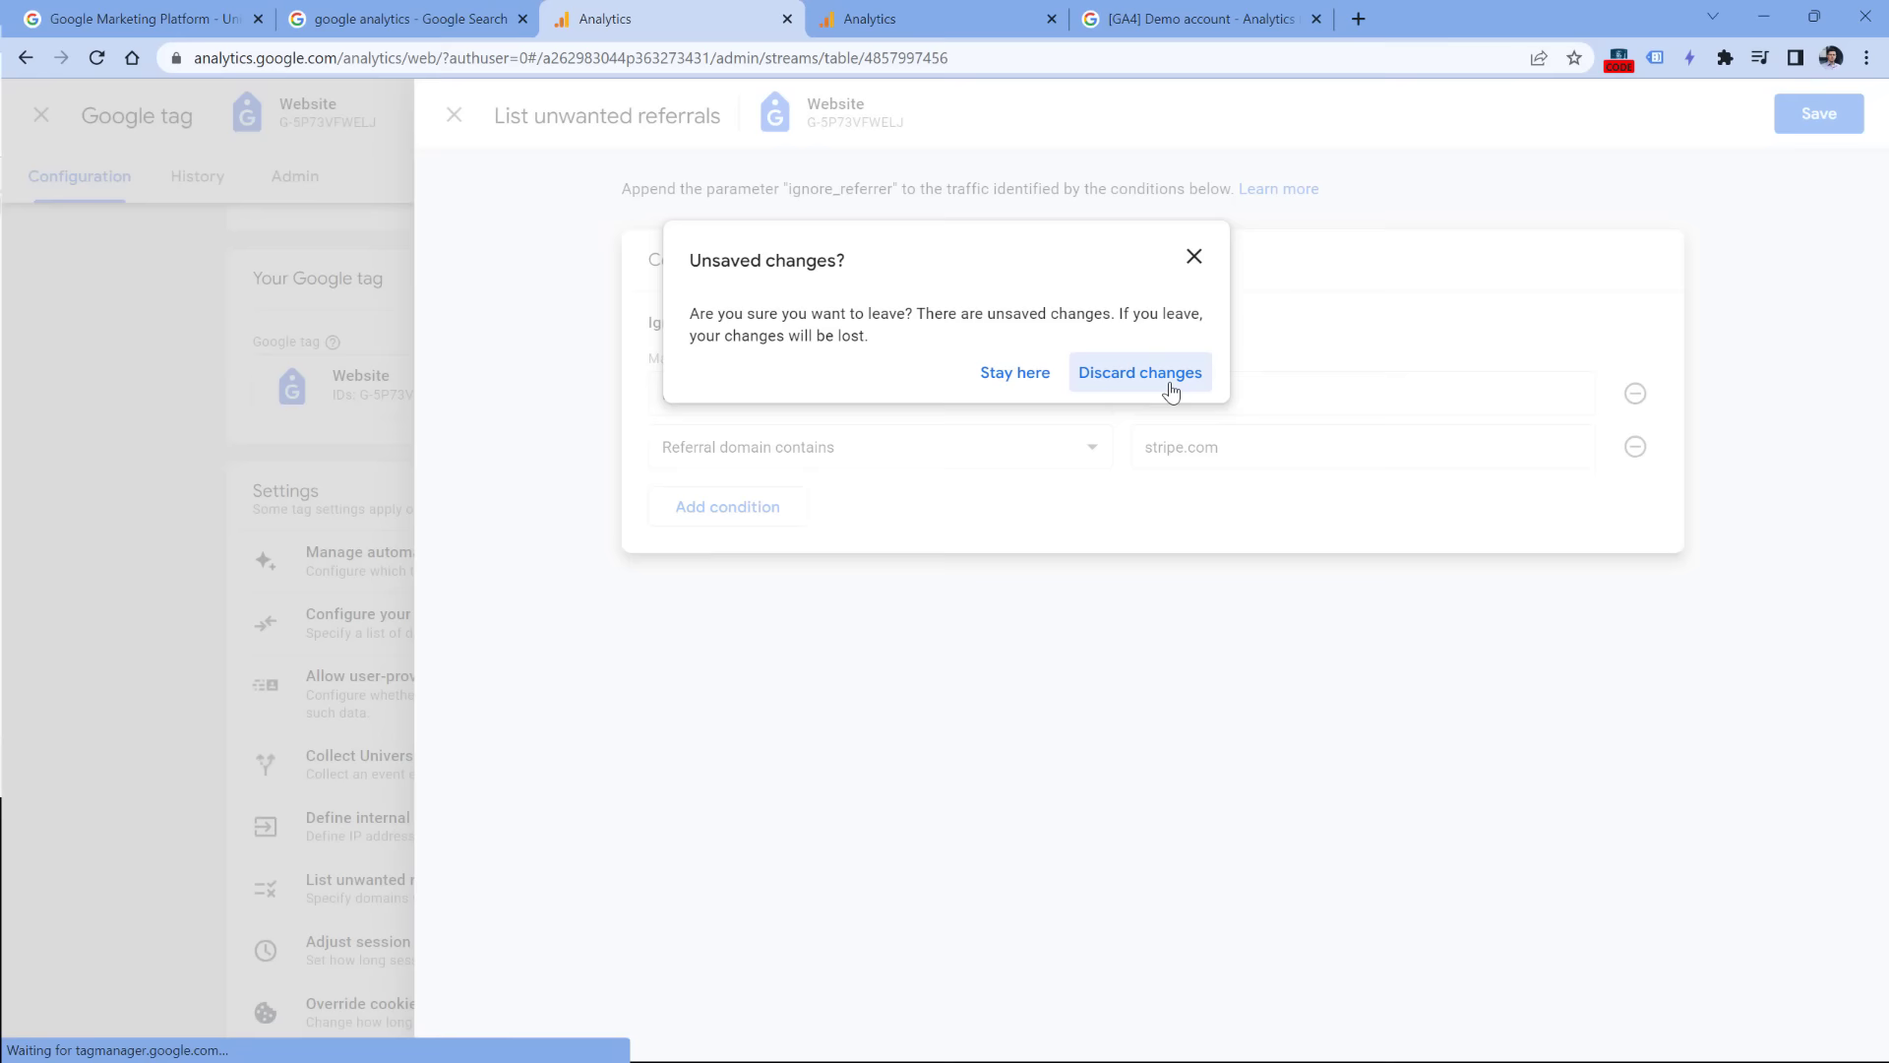
{"action": "left_click", "coordinate": [1138, 371]}
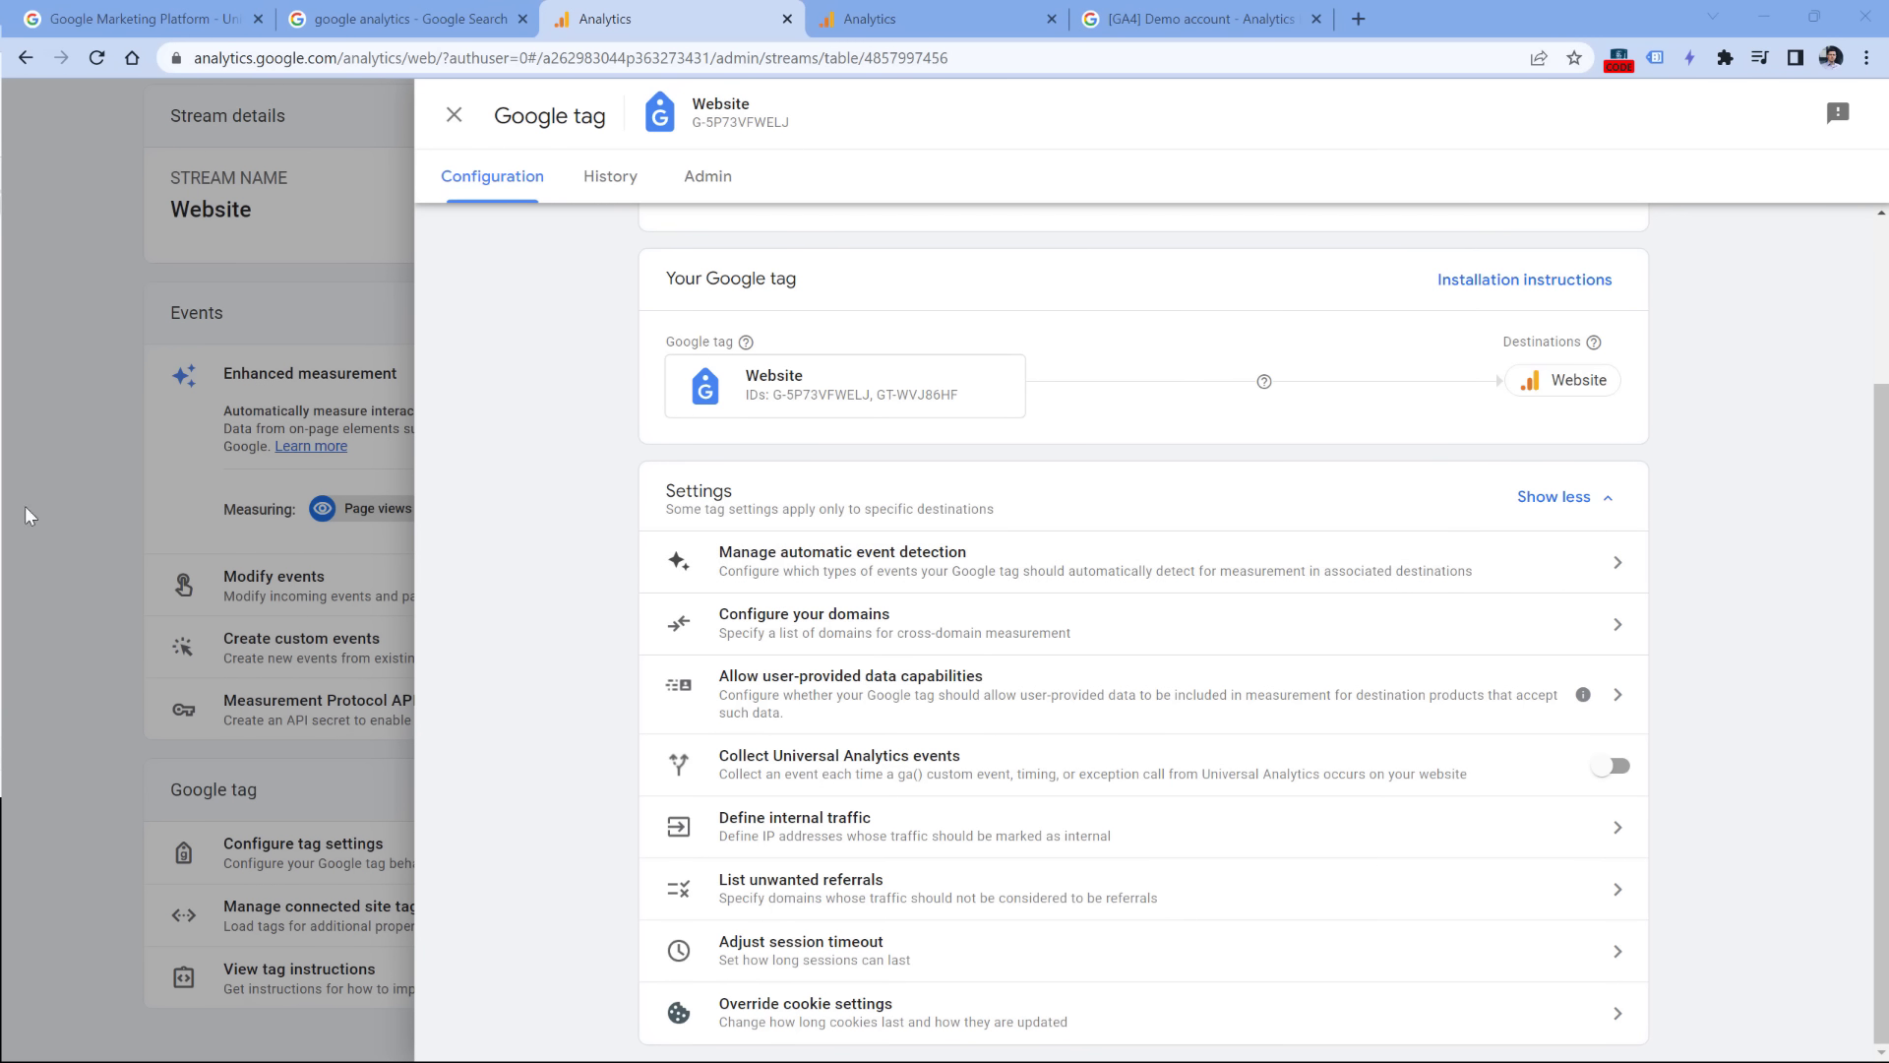
Step: Look over the home page of the Google Merchandise Store demo property, down to its insights and recommendations
{"action": "left_click", "coordinate": [937, 25]}
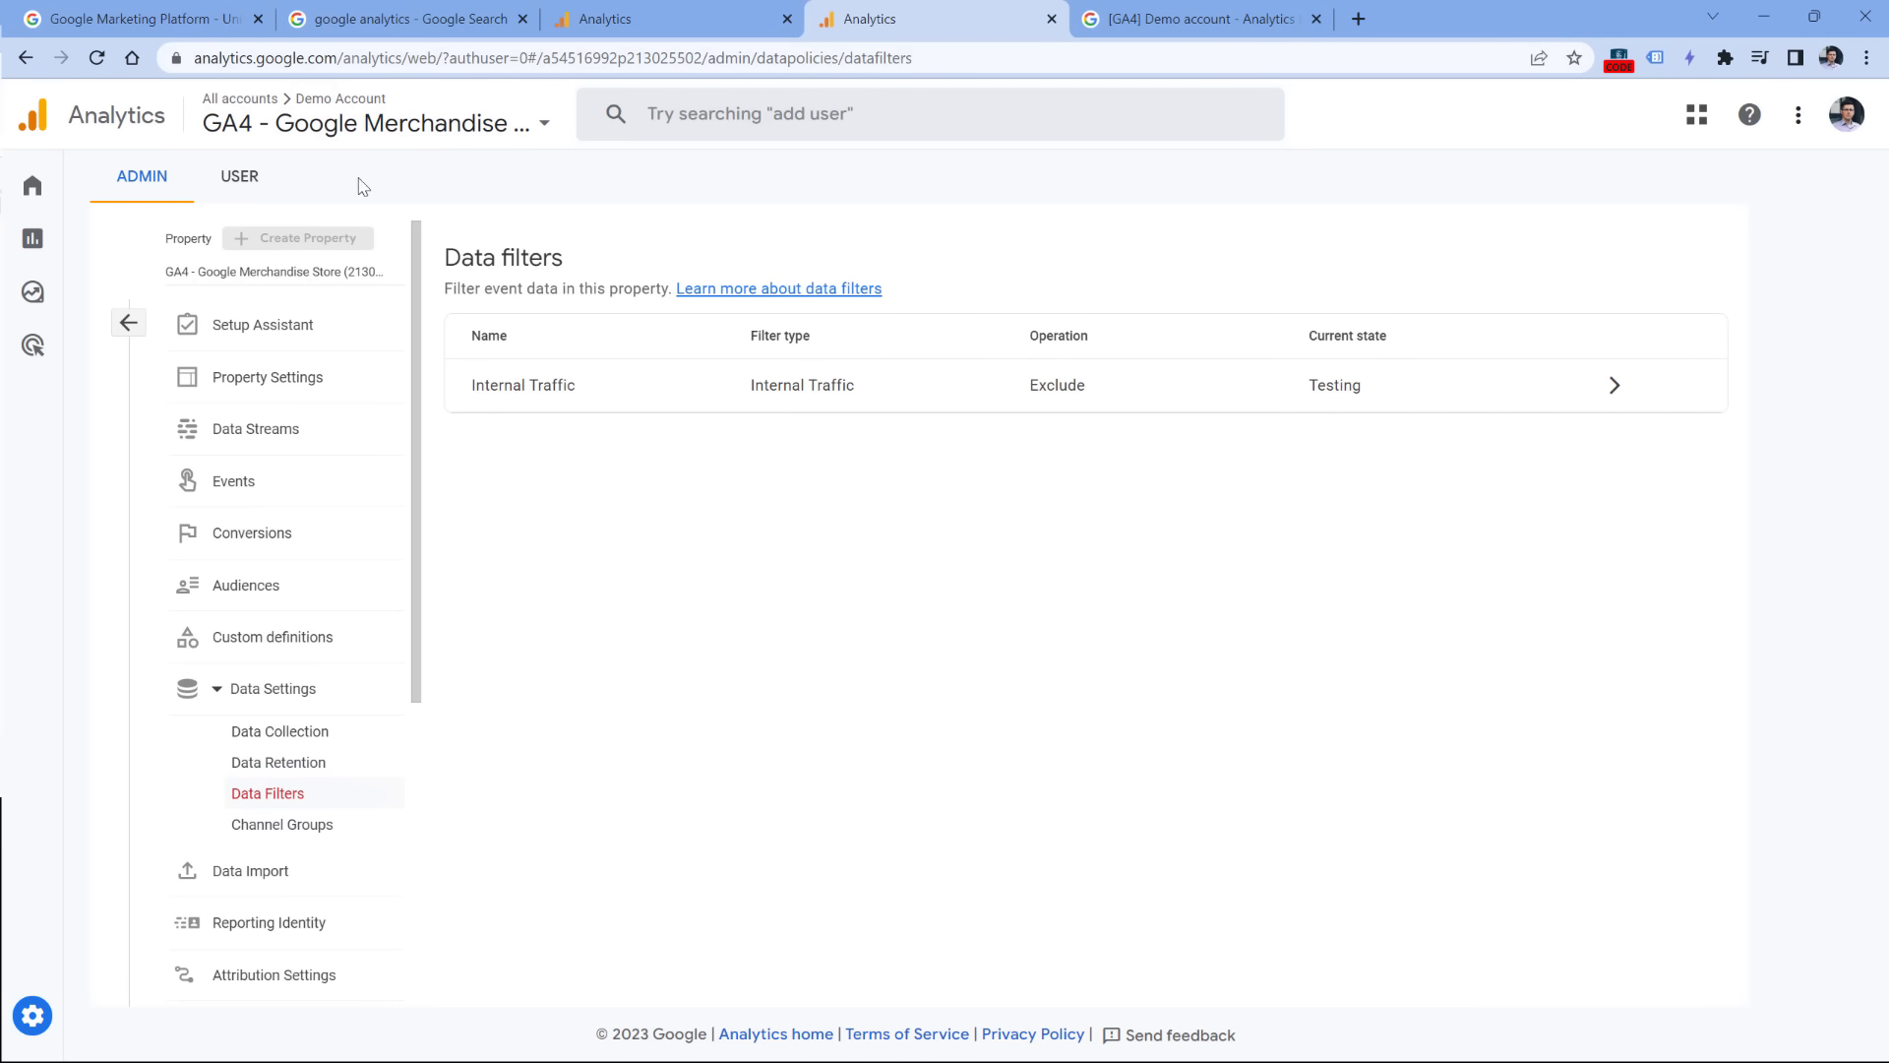
{"action": "left_click", "coordinate": [52, 190]}
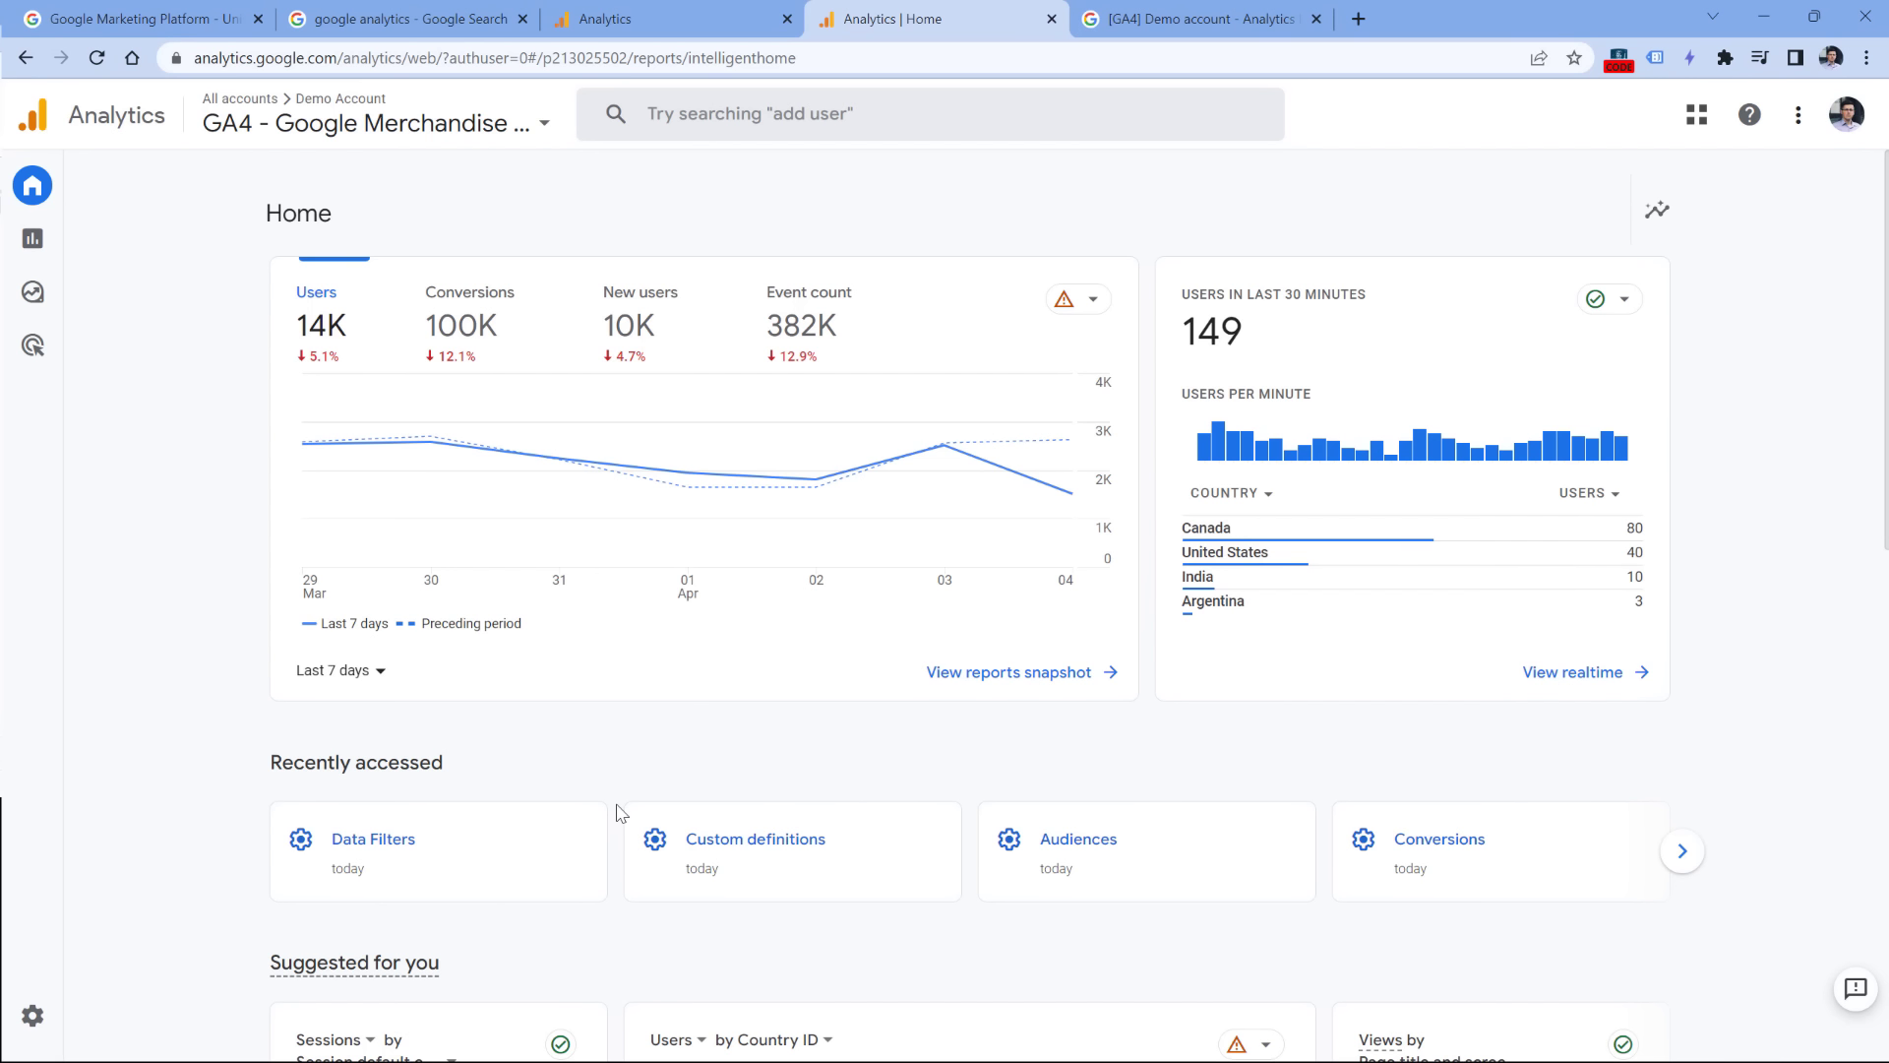
{"action": "scroll", "coordinate": [640, 610], "scroll_direction": "down", "scroll_amount": 10}
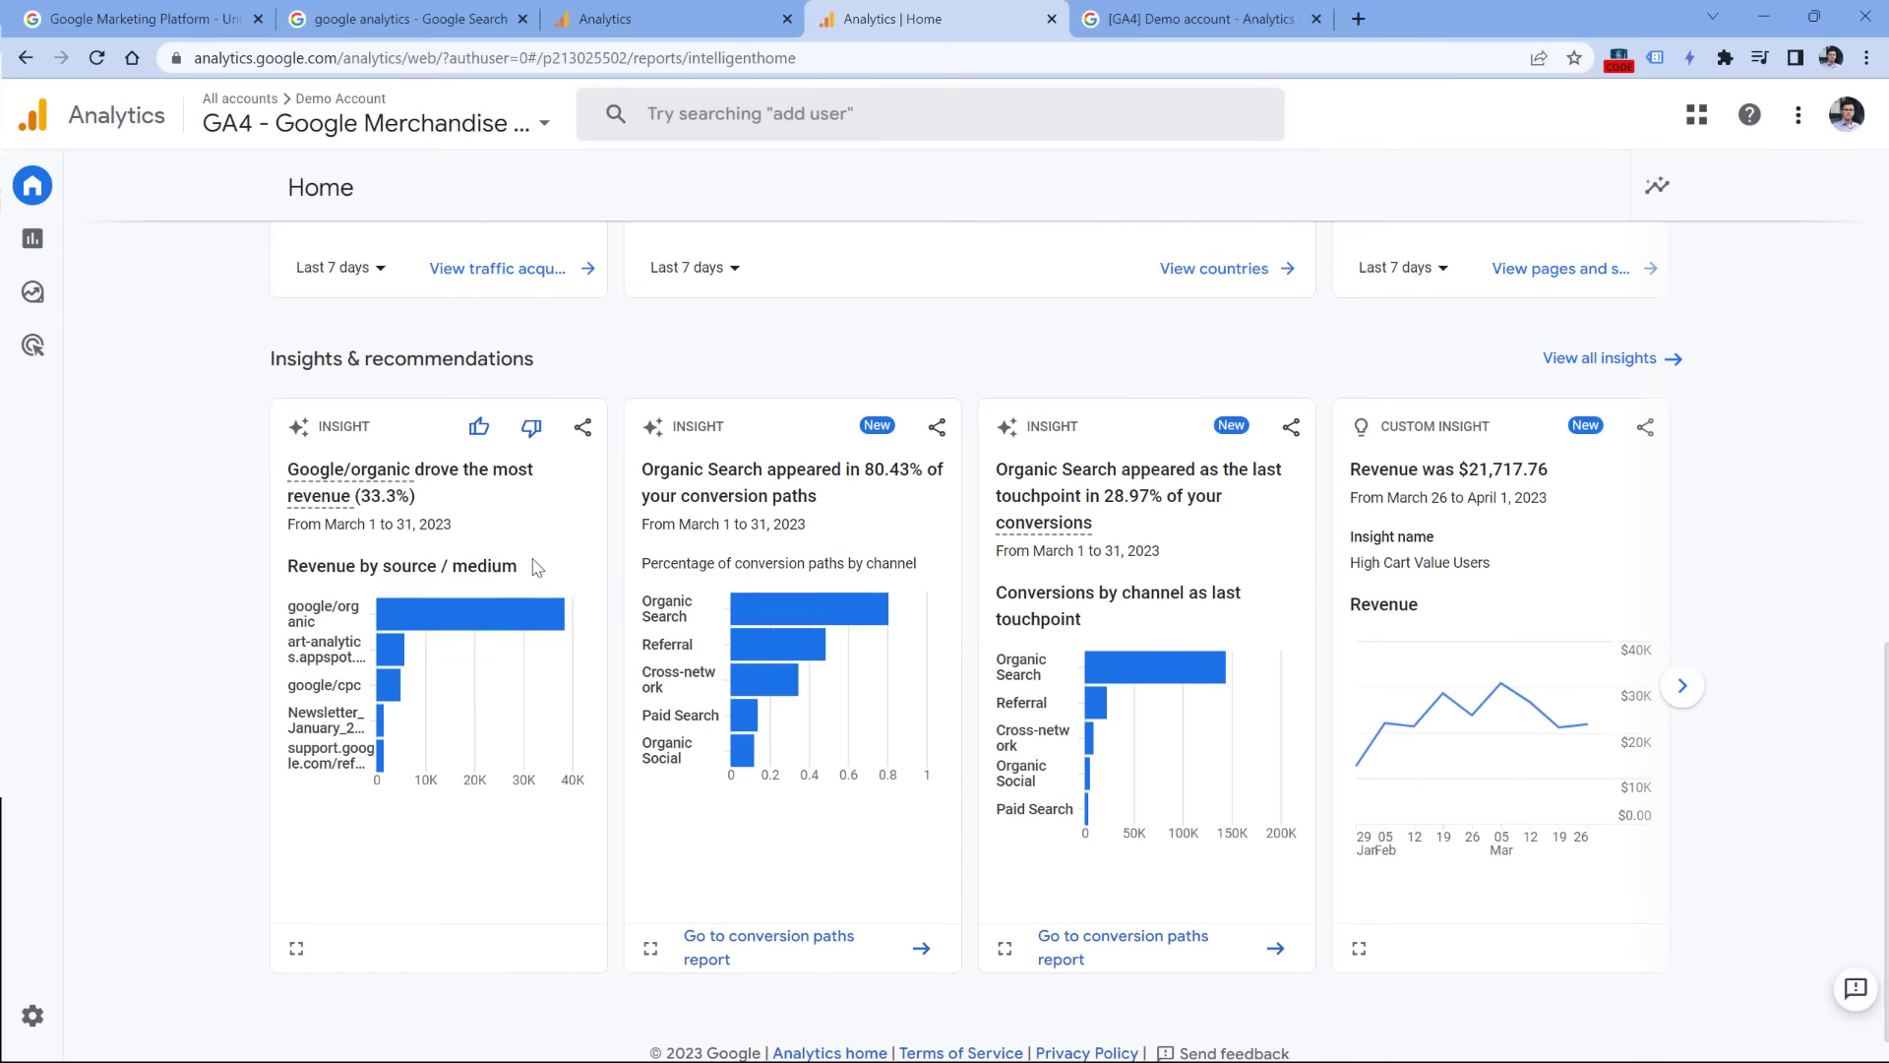
{"action": "scroll", "coordinate": [591, 562], "scroll_direction": "up", "scroll_amount": 10}
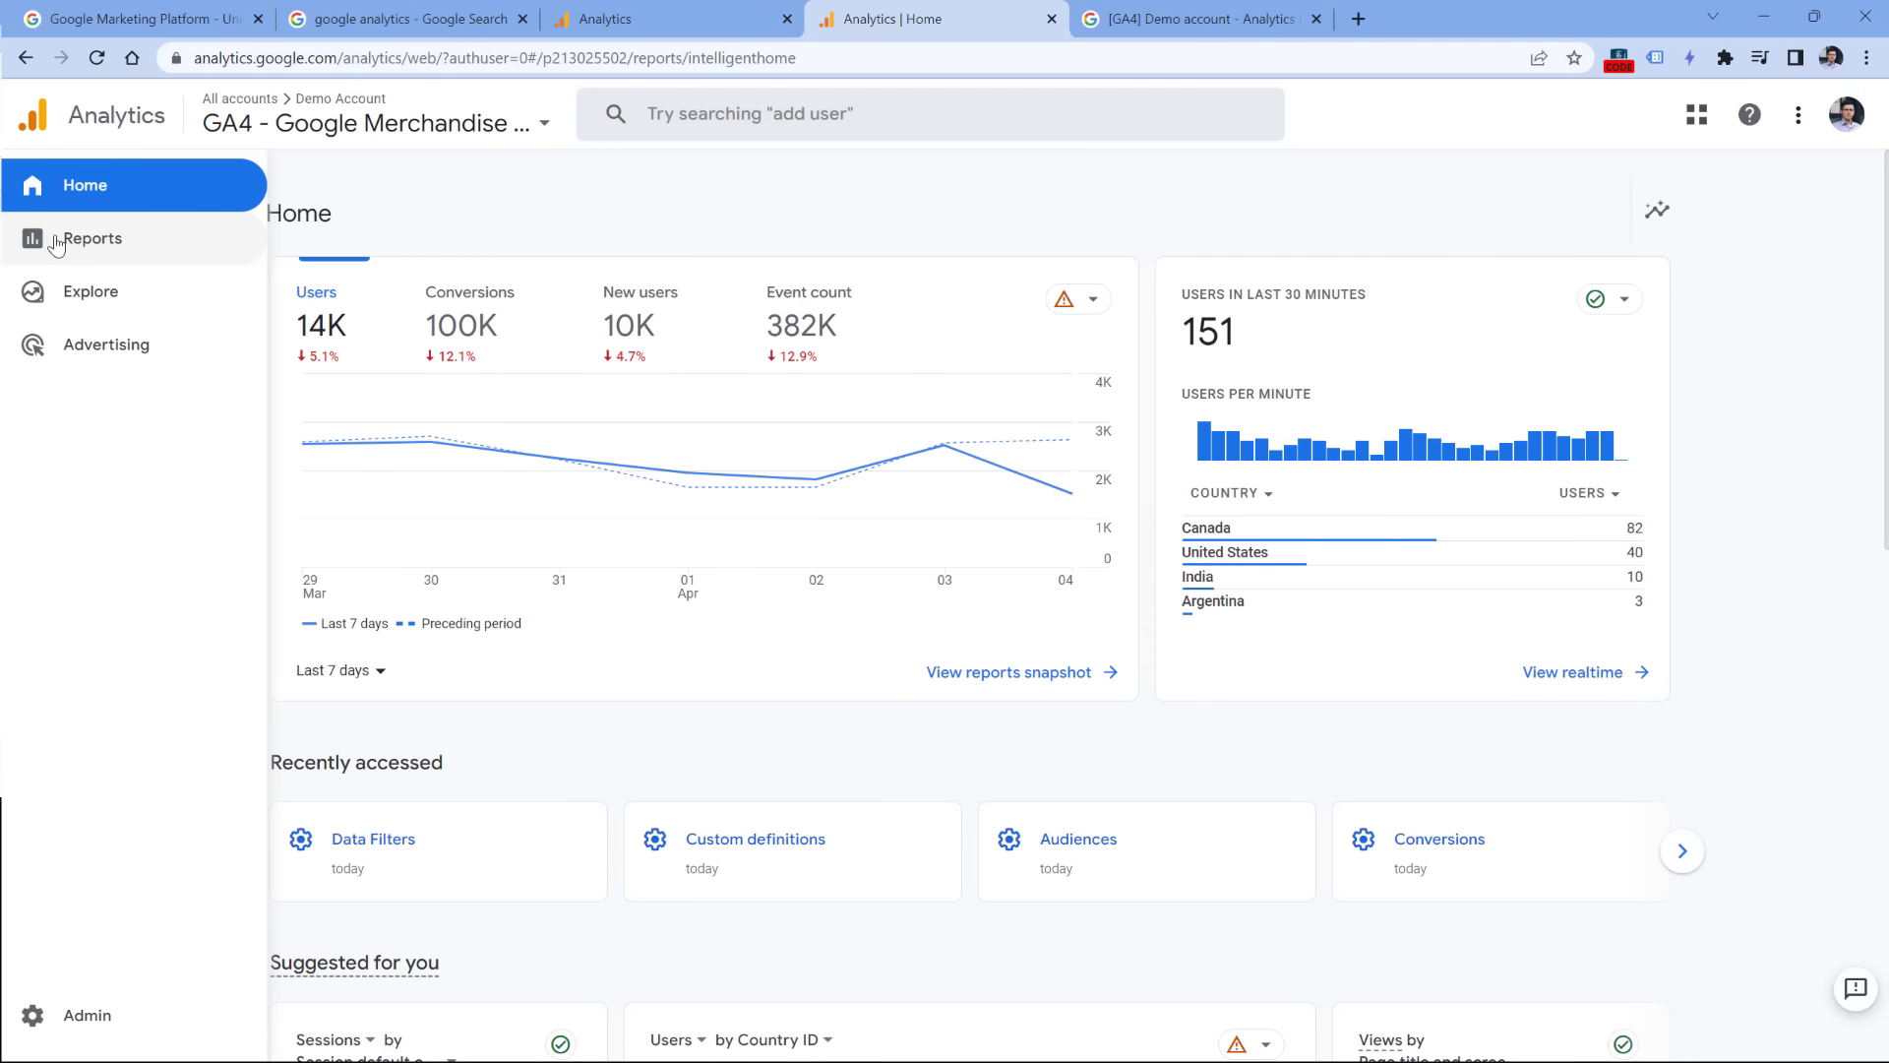
Step: View the Reports snapshot and look at the reports grouped under Acquisition and Engagement, leaving both groups collapsed
{"action": "left_click", "coordinate": [72, 244]}
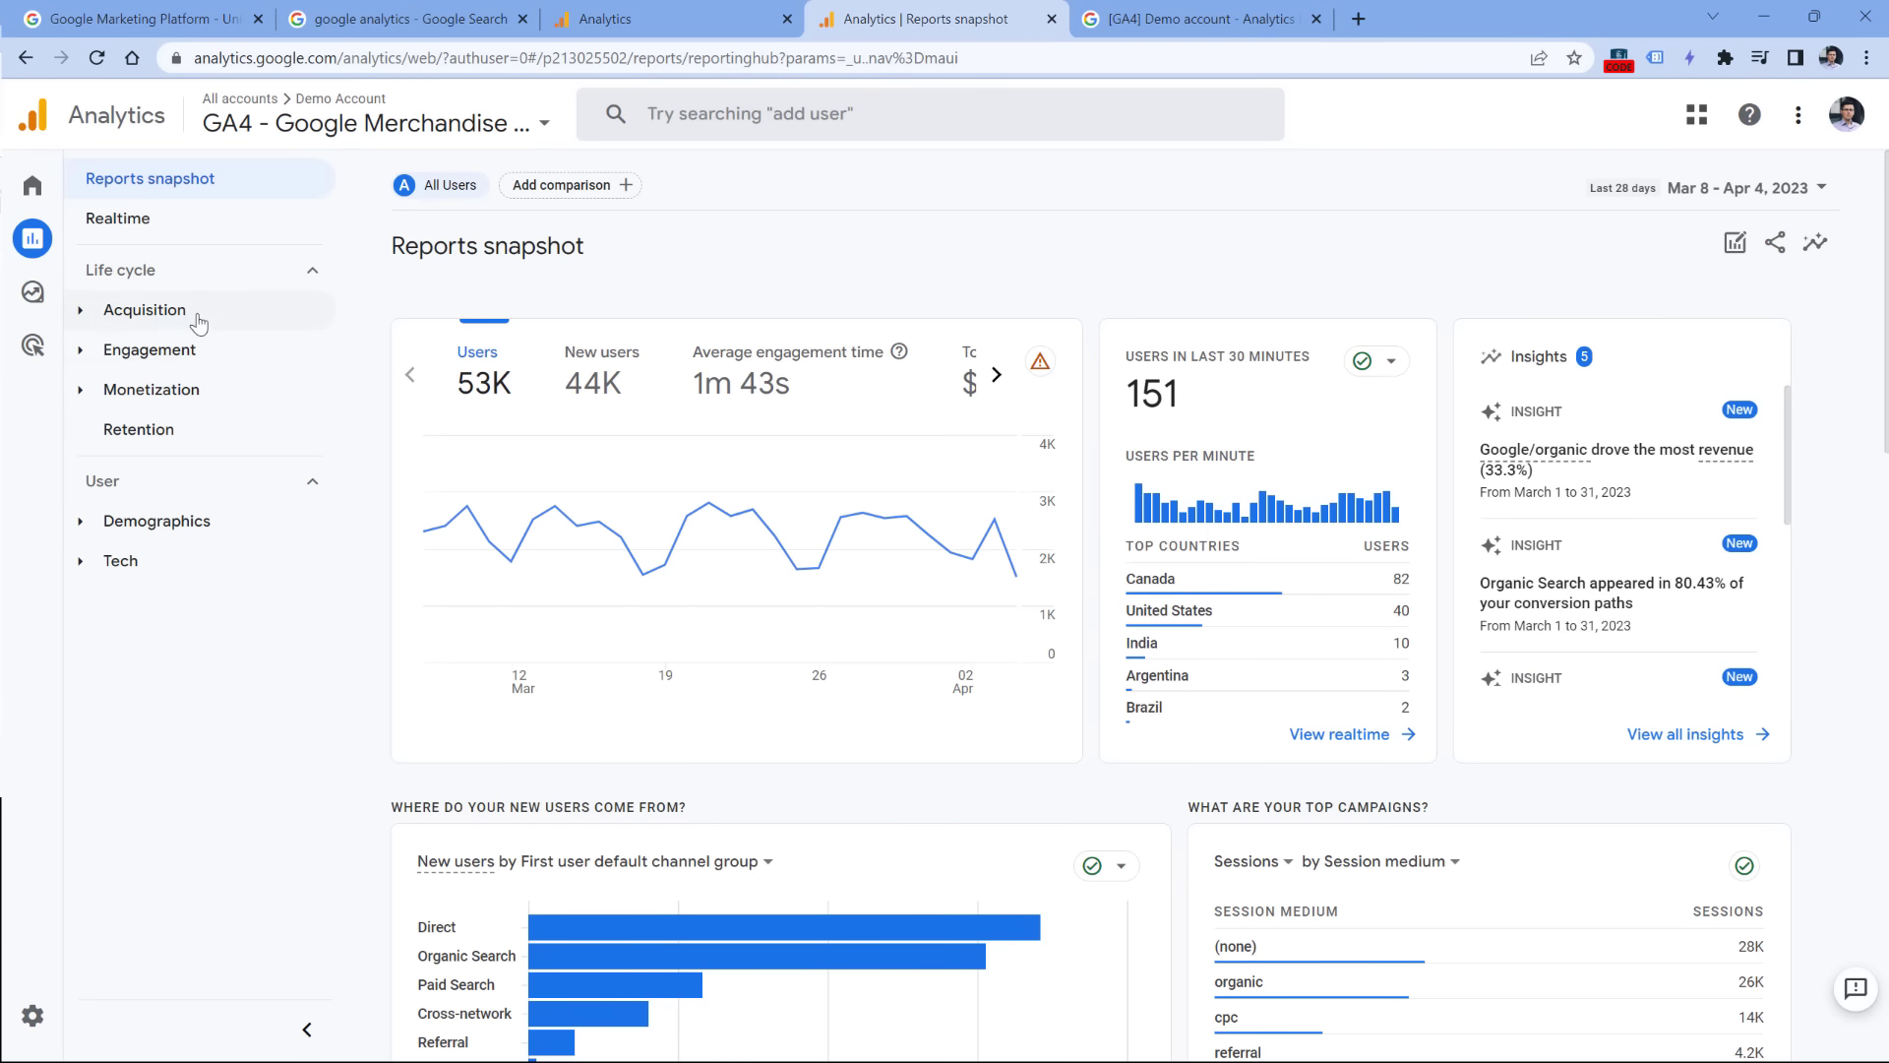
{"action": "left_click", "coordinate": [83, 321]}
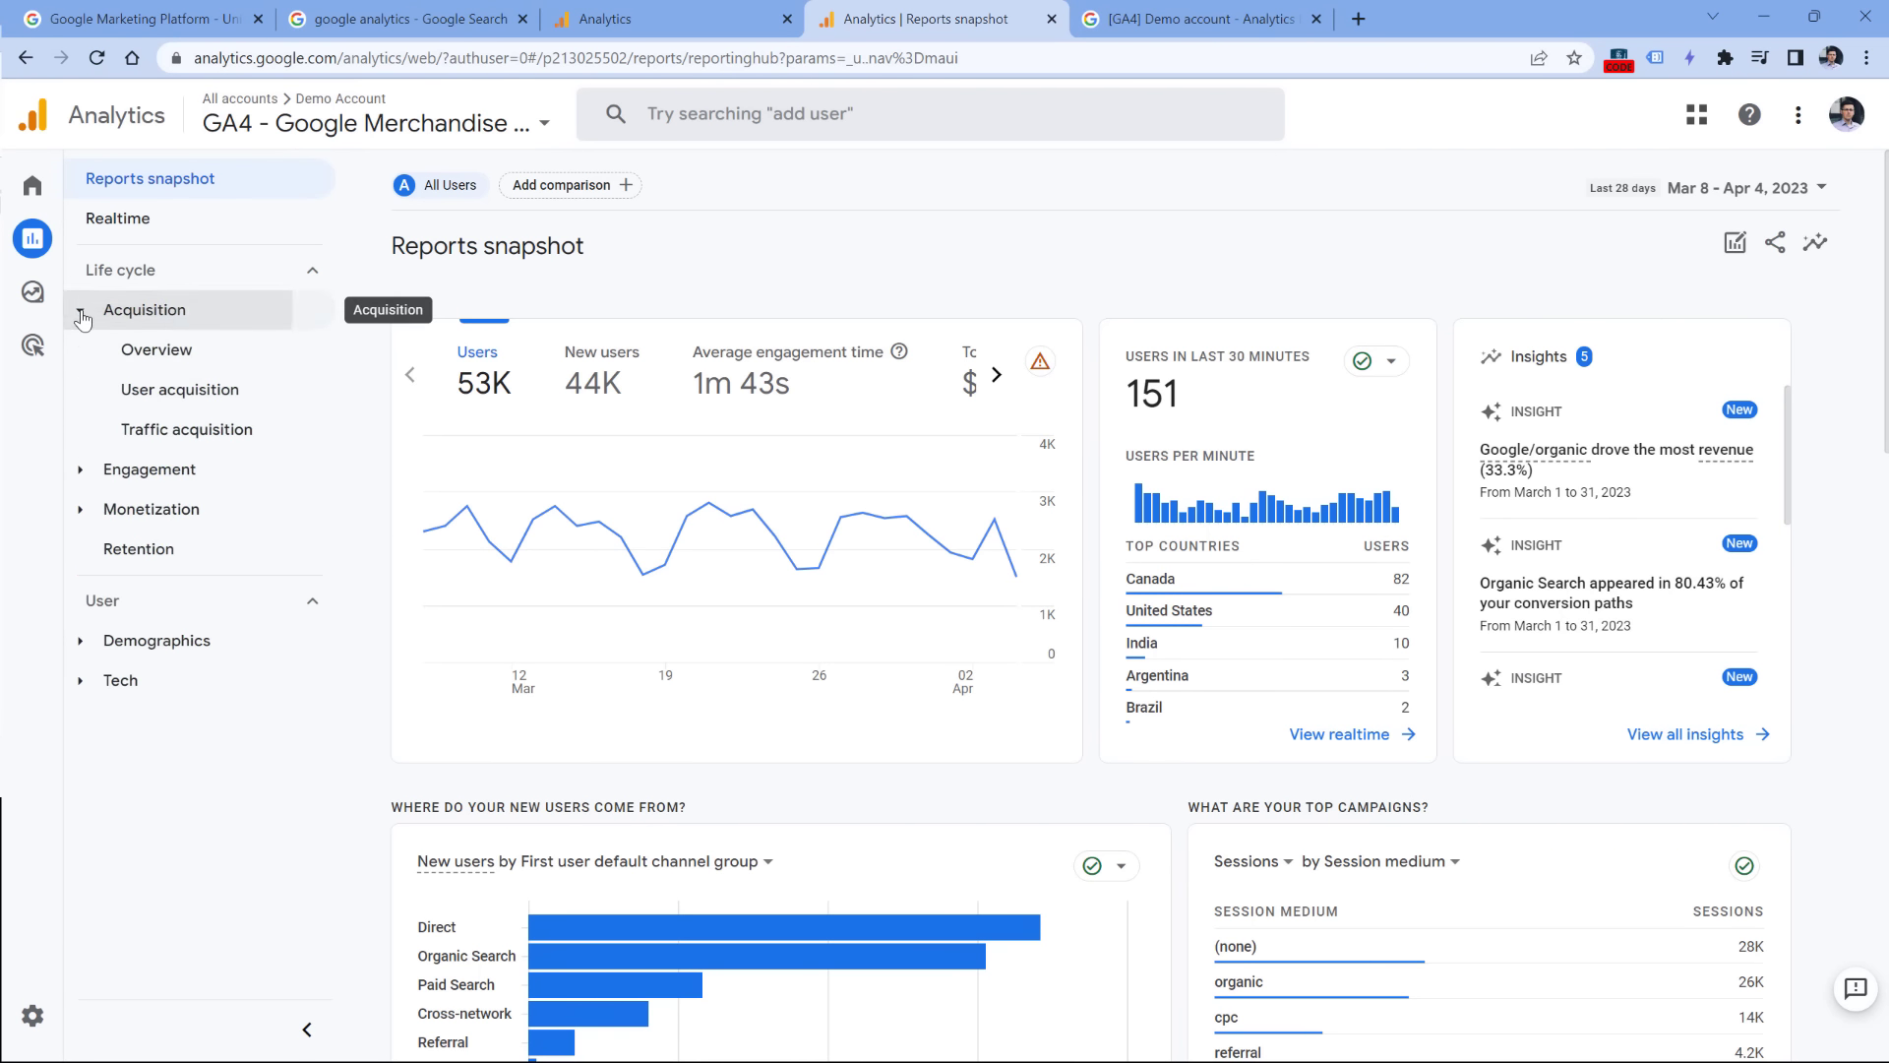
{"action": "left_click", "coordinate": [84, 473]}
{"action": "left_click", "coordinate": [83, 709]}
{"action": "left_click", "coordinate": [83, 709]}
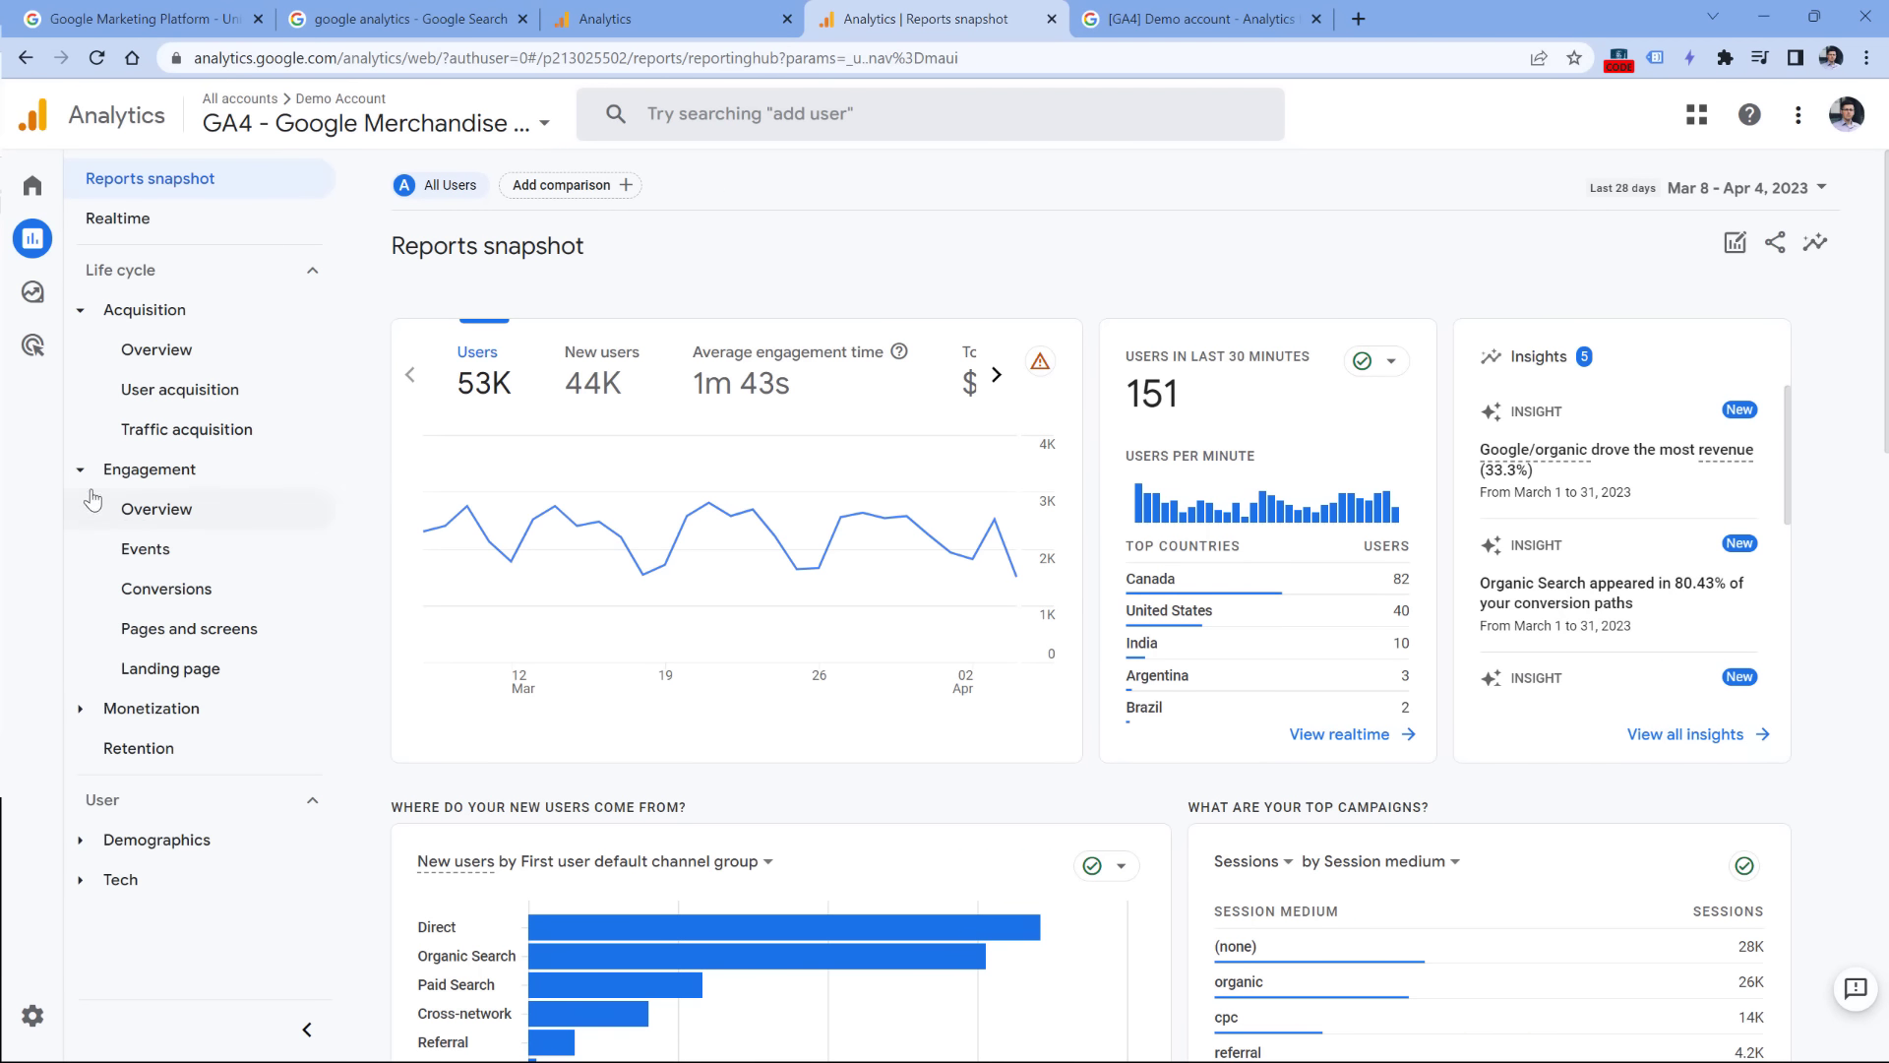
{"action": "left_click", "coordinate": [87, 472]}
{"action": "left_click", "coordinate": [85, 313]}
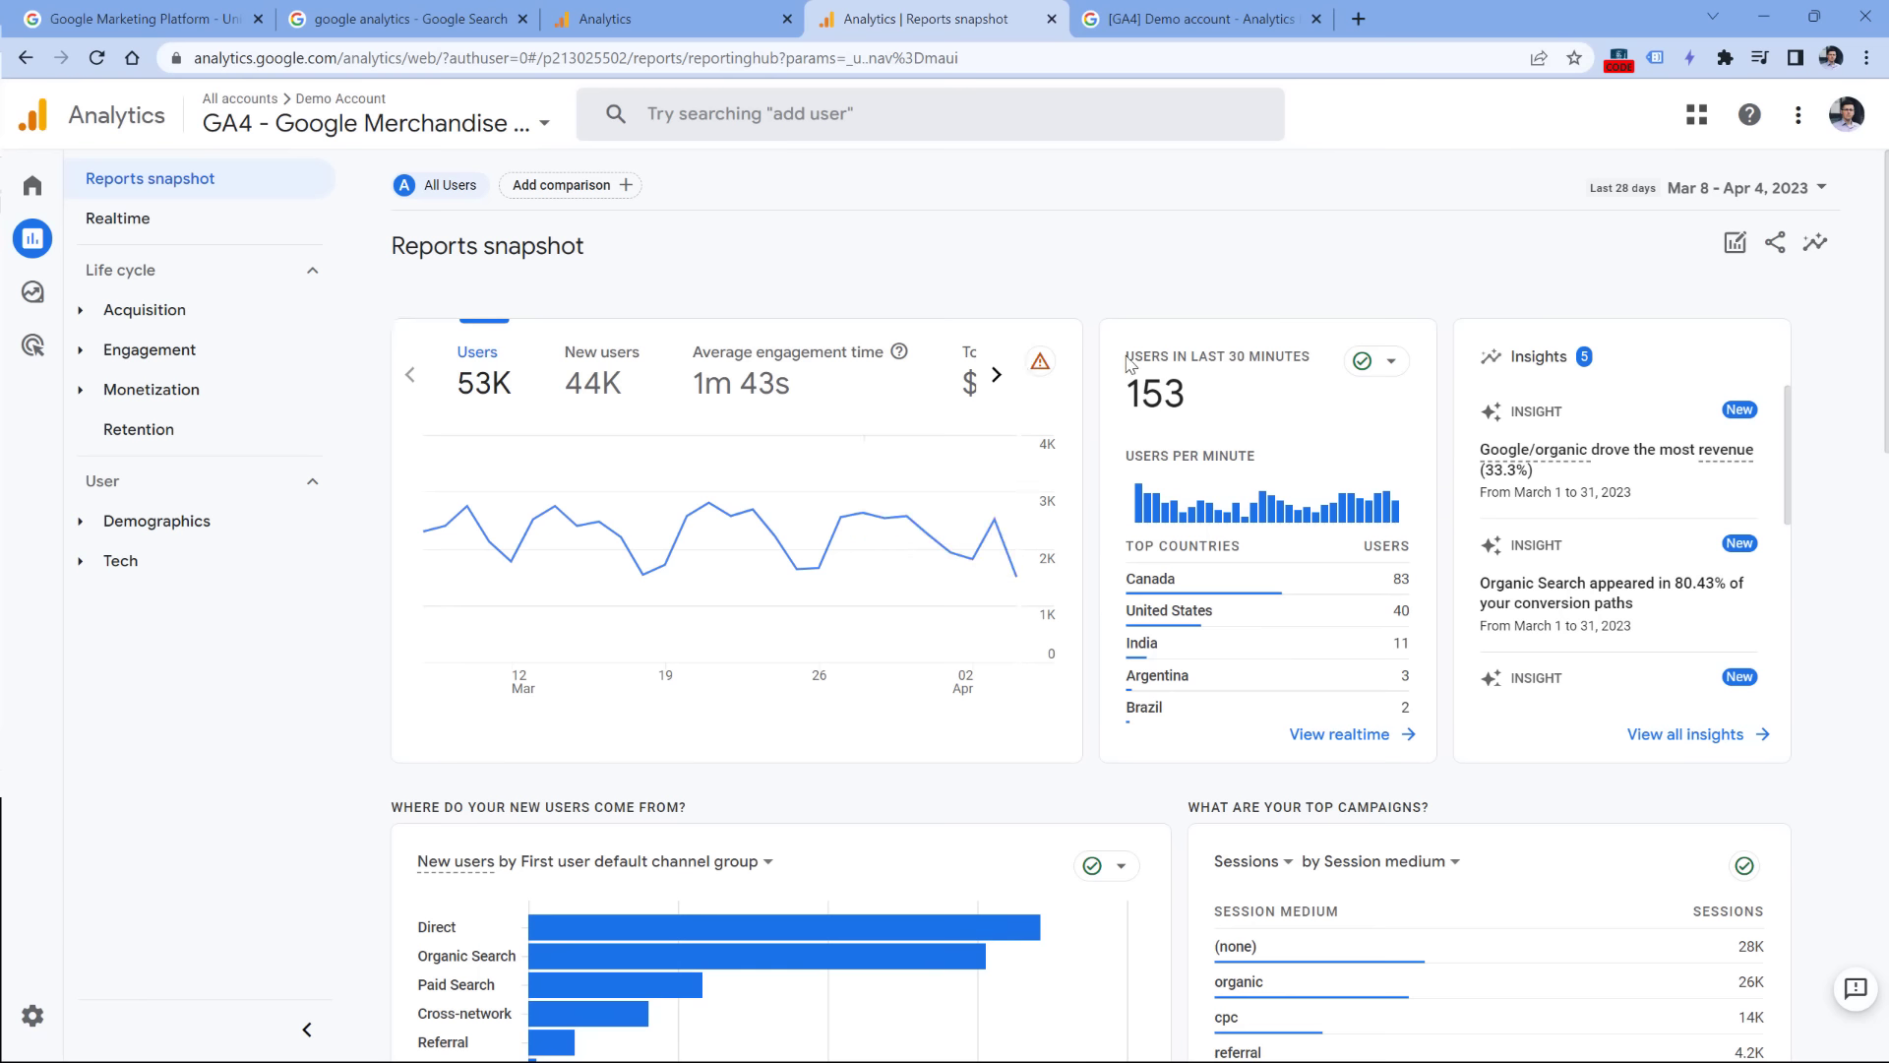
{"action": "mouse_move", "coordinate": [883, 475]}
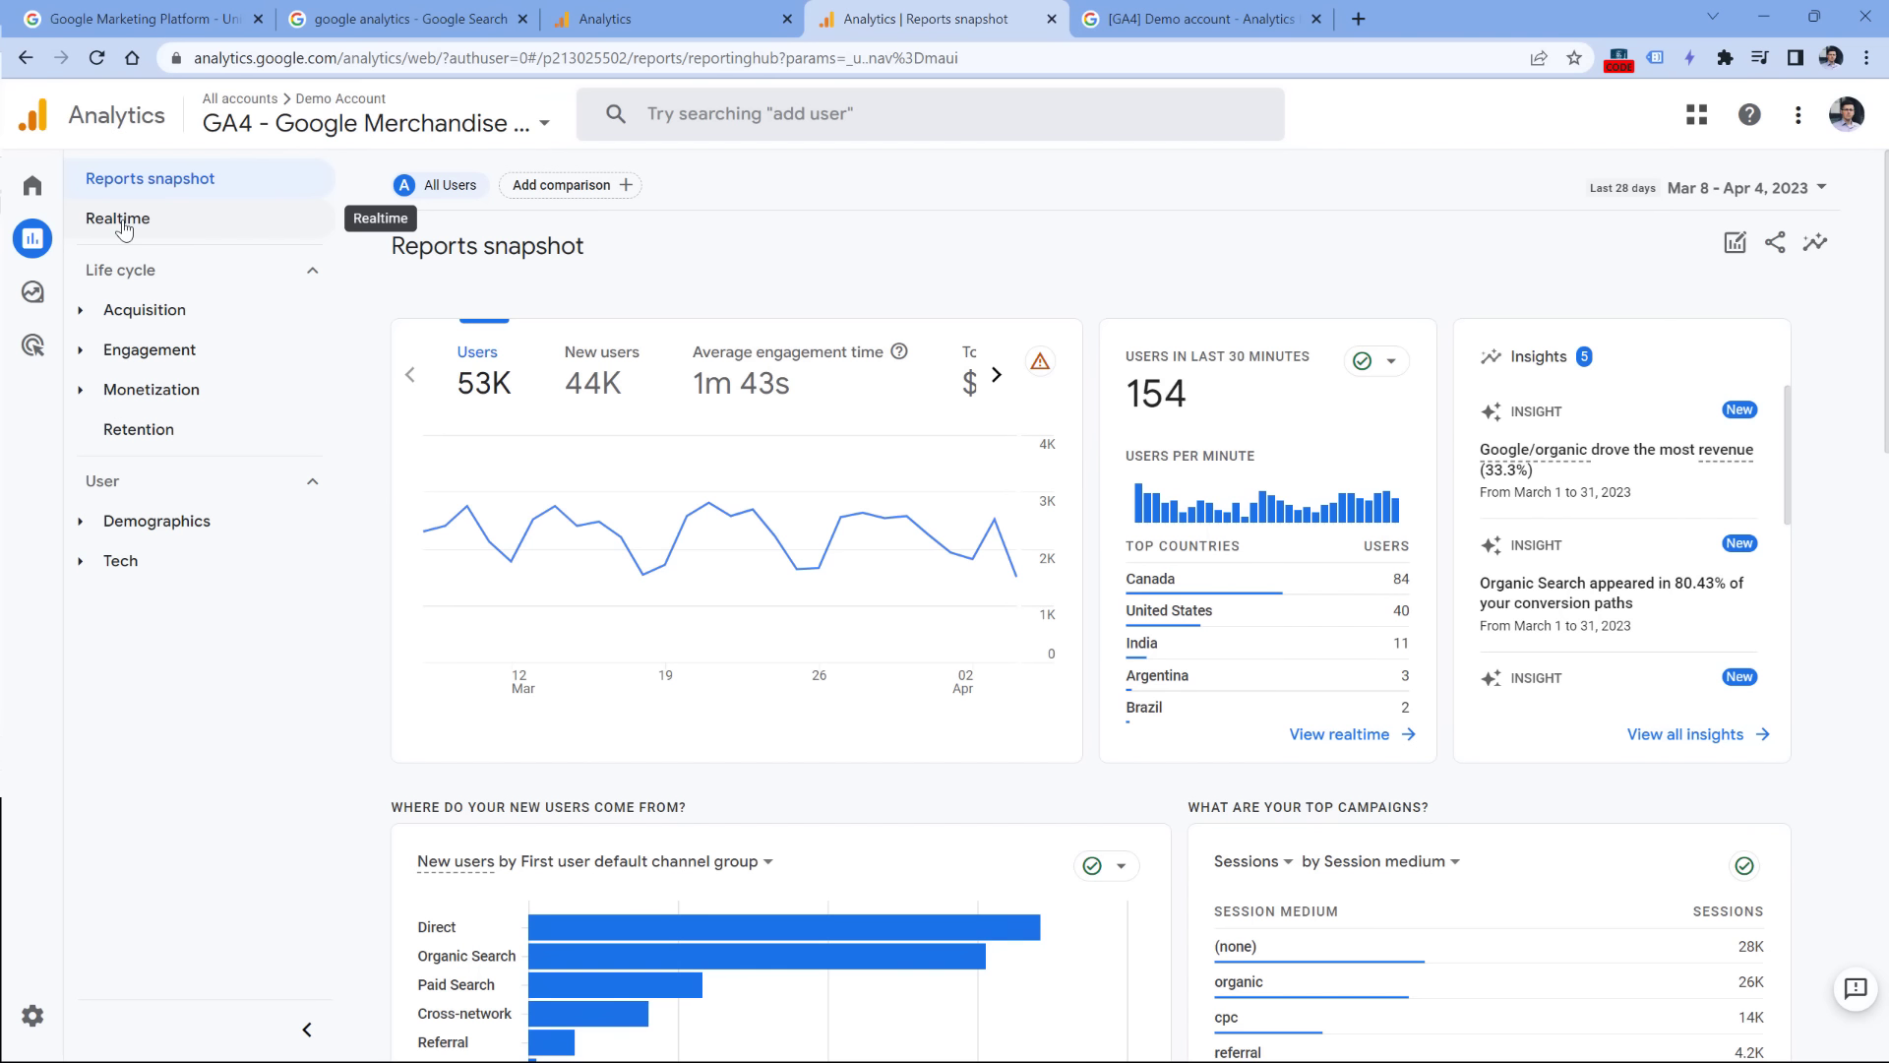
Step: Examine the Realtime overview, drilling down into the page_view event's parameters and the values of page_location
{"action": "left_click", "coordinate": [120, 226]}
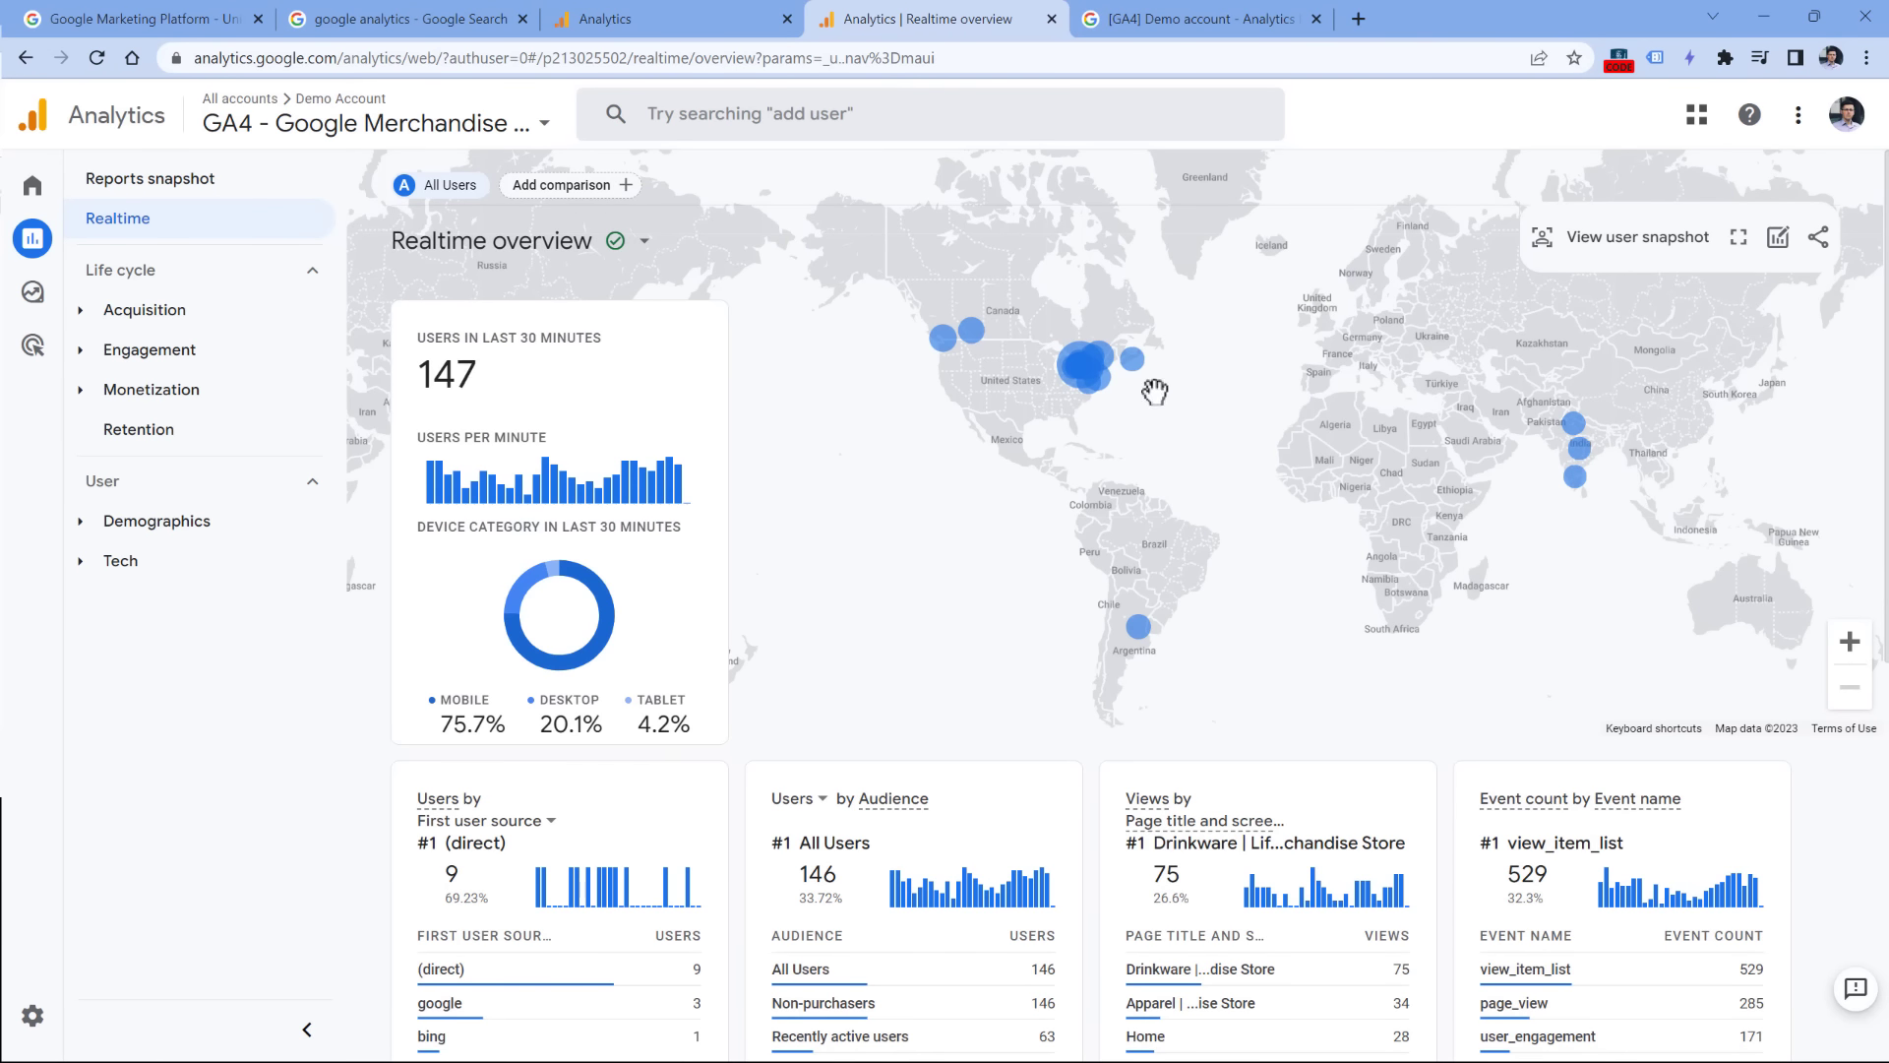
{"action": "scroll", "coordinate": [1225, 369], "scroll_direction": "down", "scroll_amount": 5}
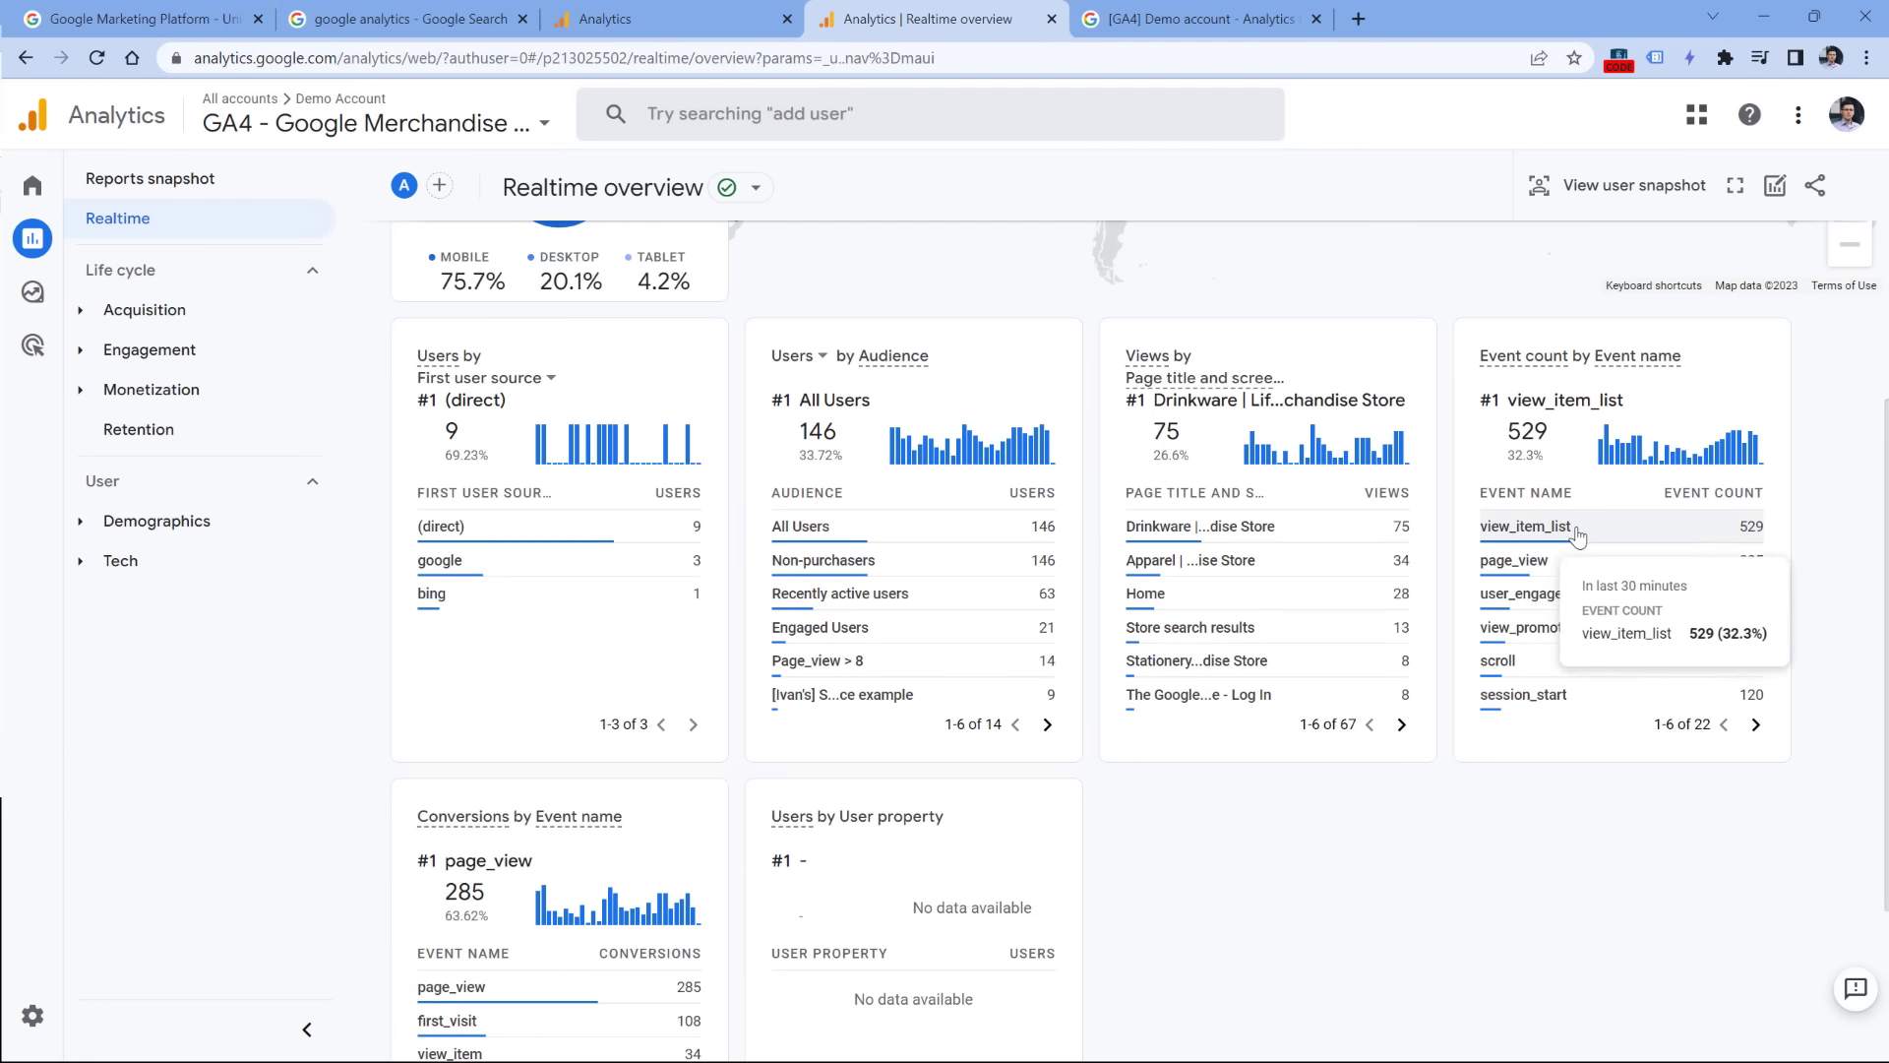
{"action": "left_click", "coordinate": [1518, 562]}
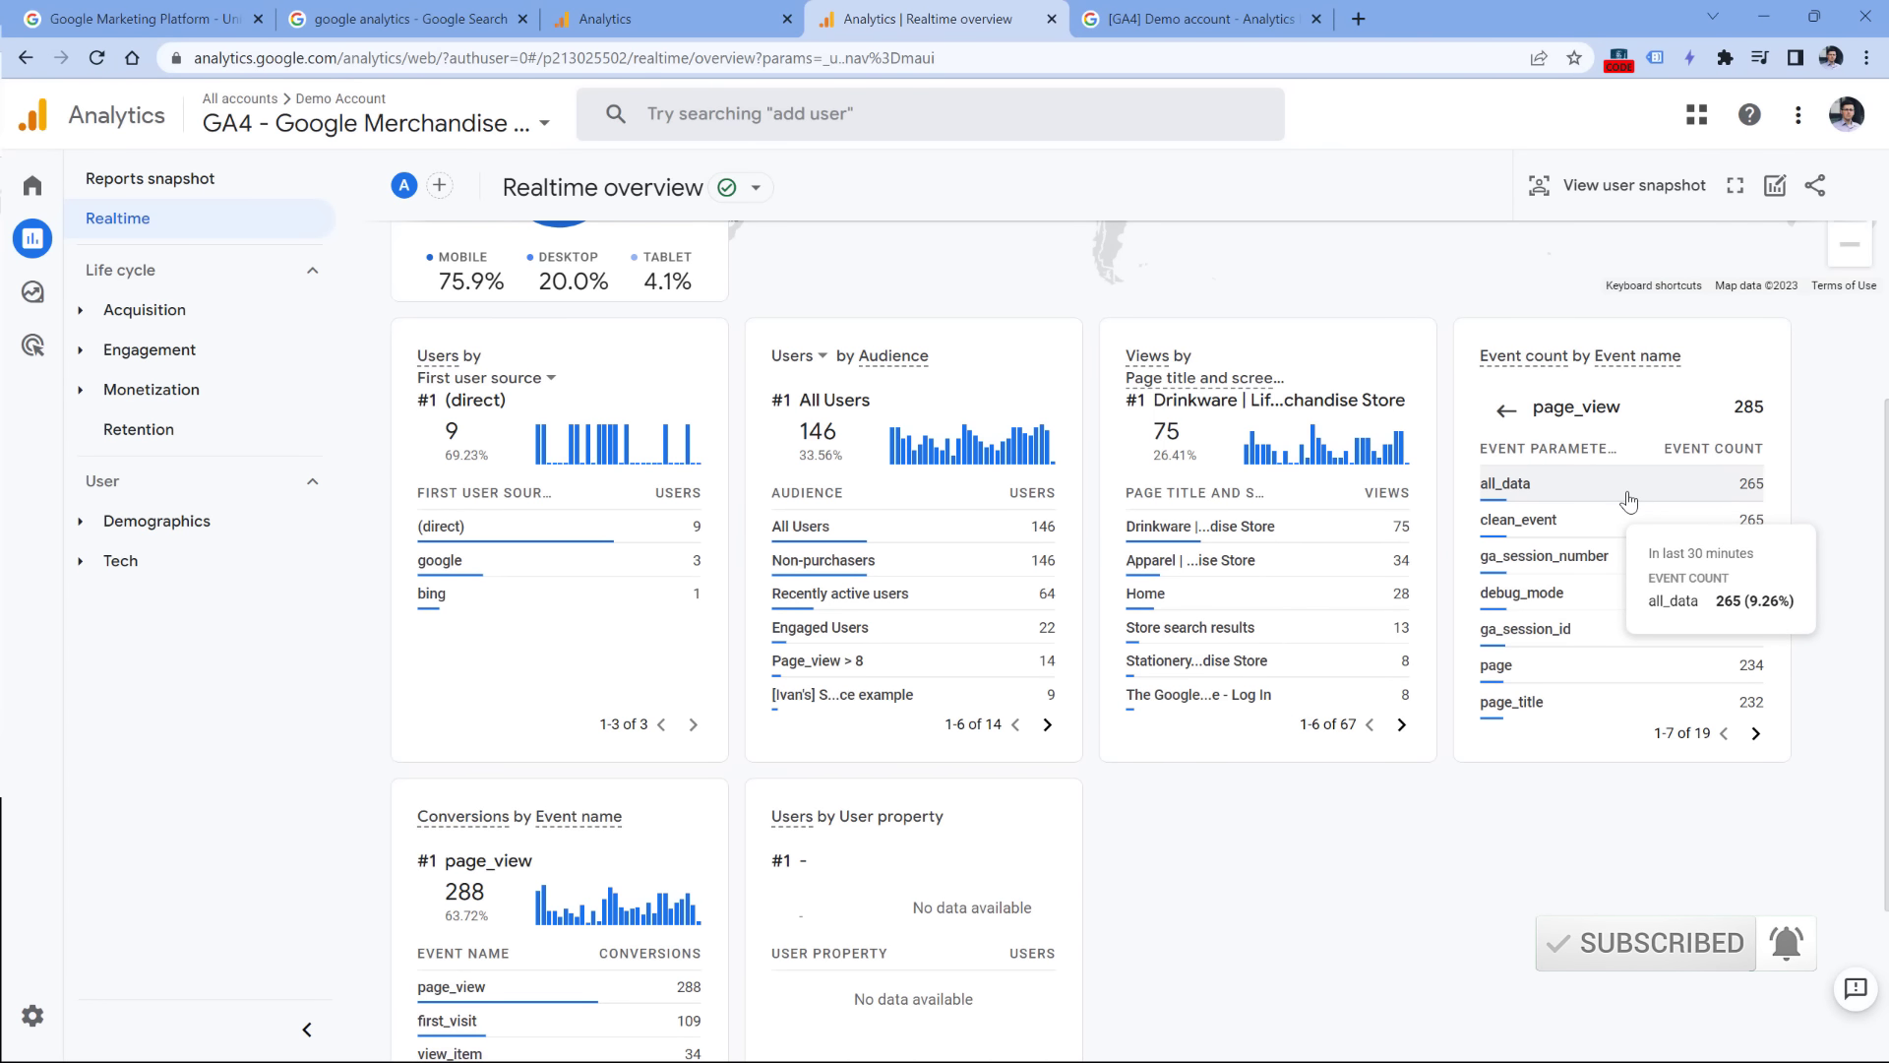
{"action": "scroll", "coordinate": [1628, 502], "scroll_direction": "down", "scroll_amount": 1}
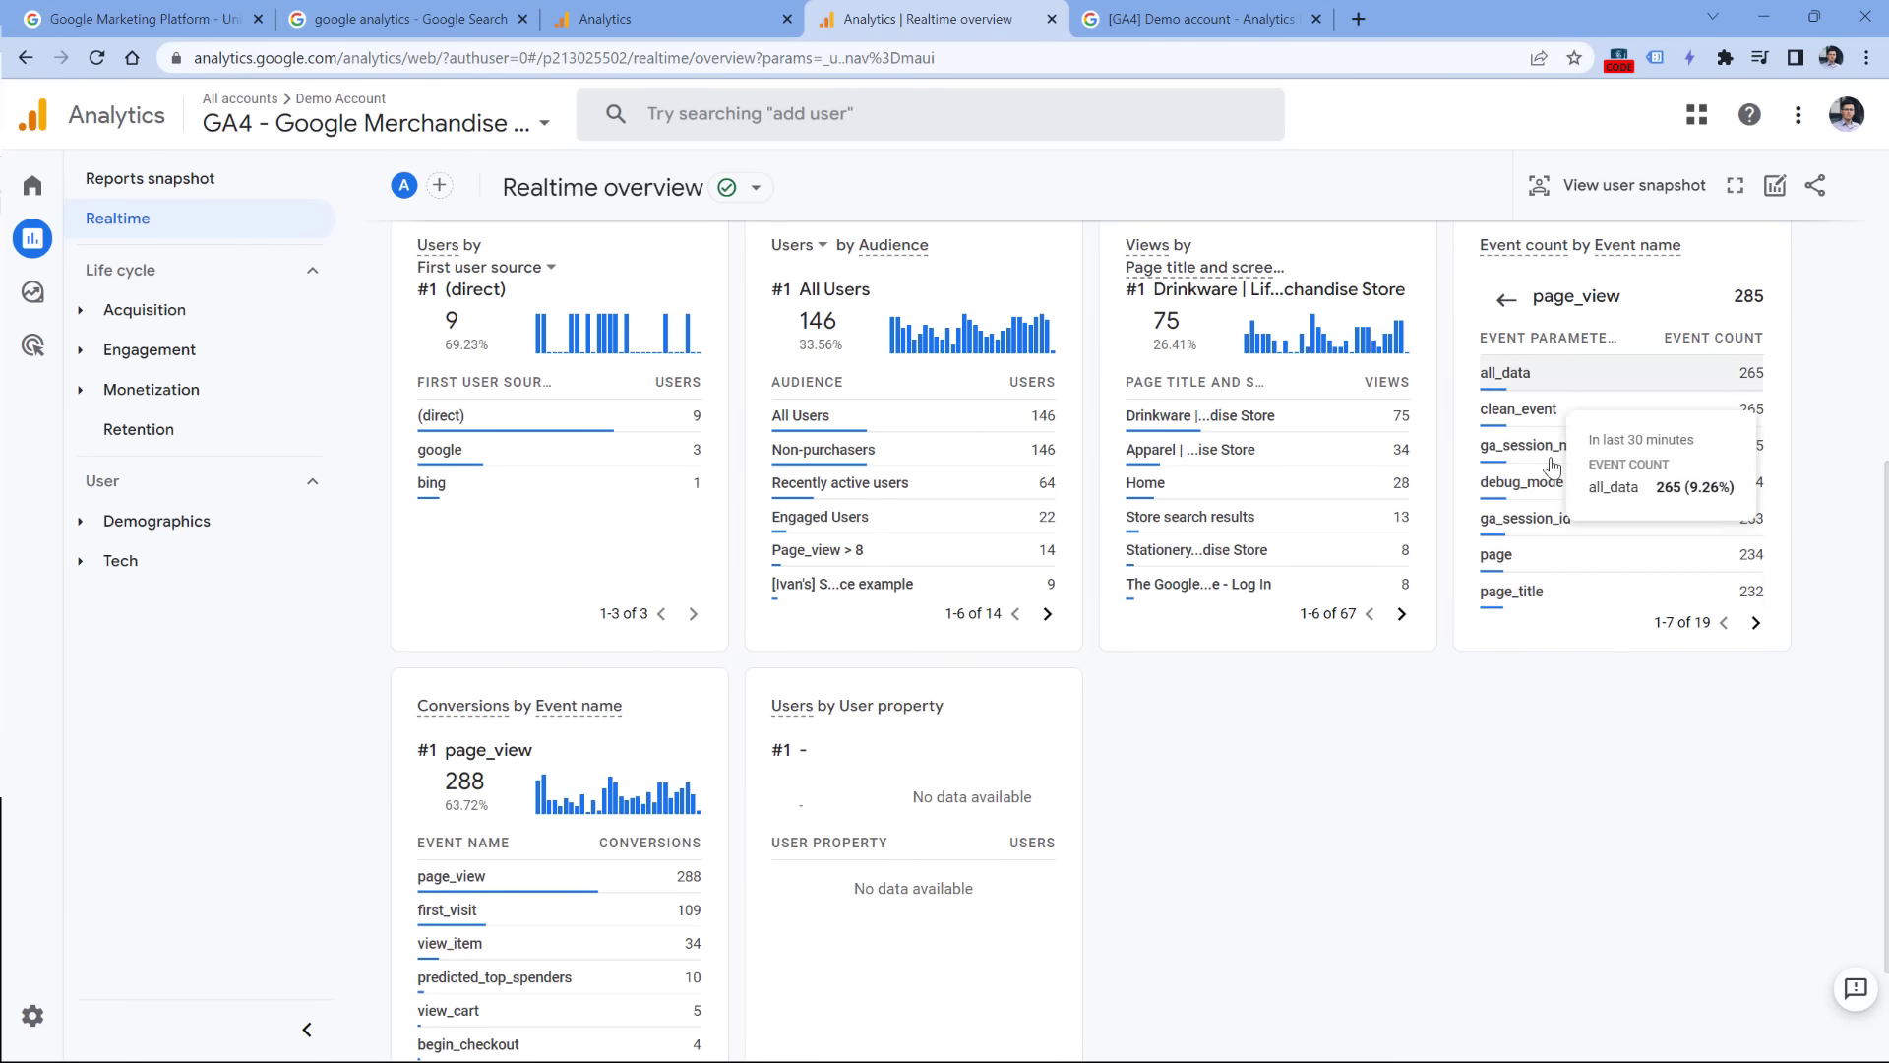
{"action": "left_click", "coordinate": [1755, 623]}
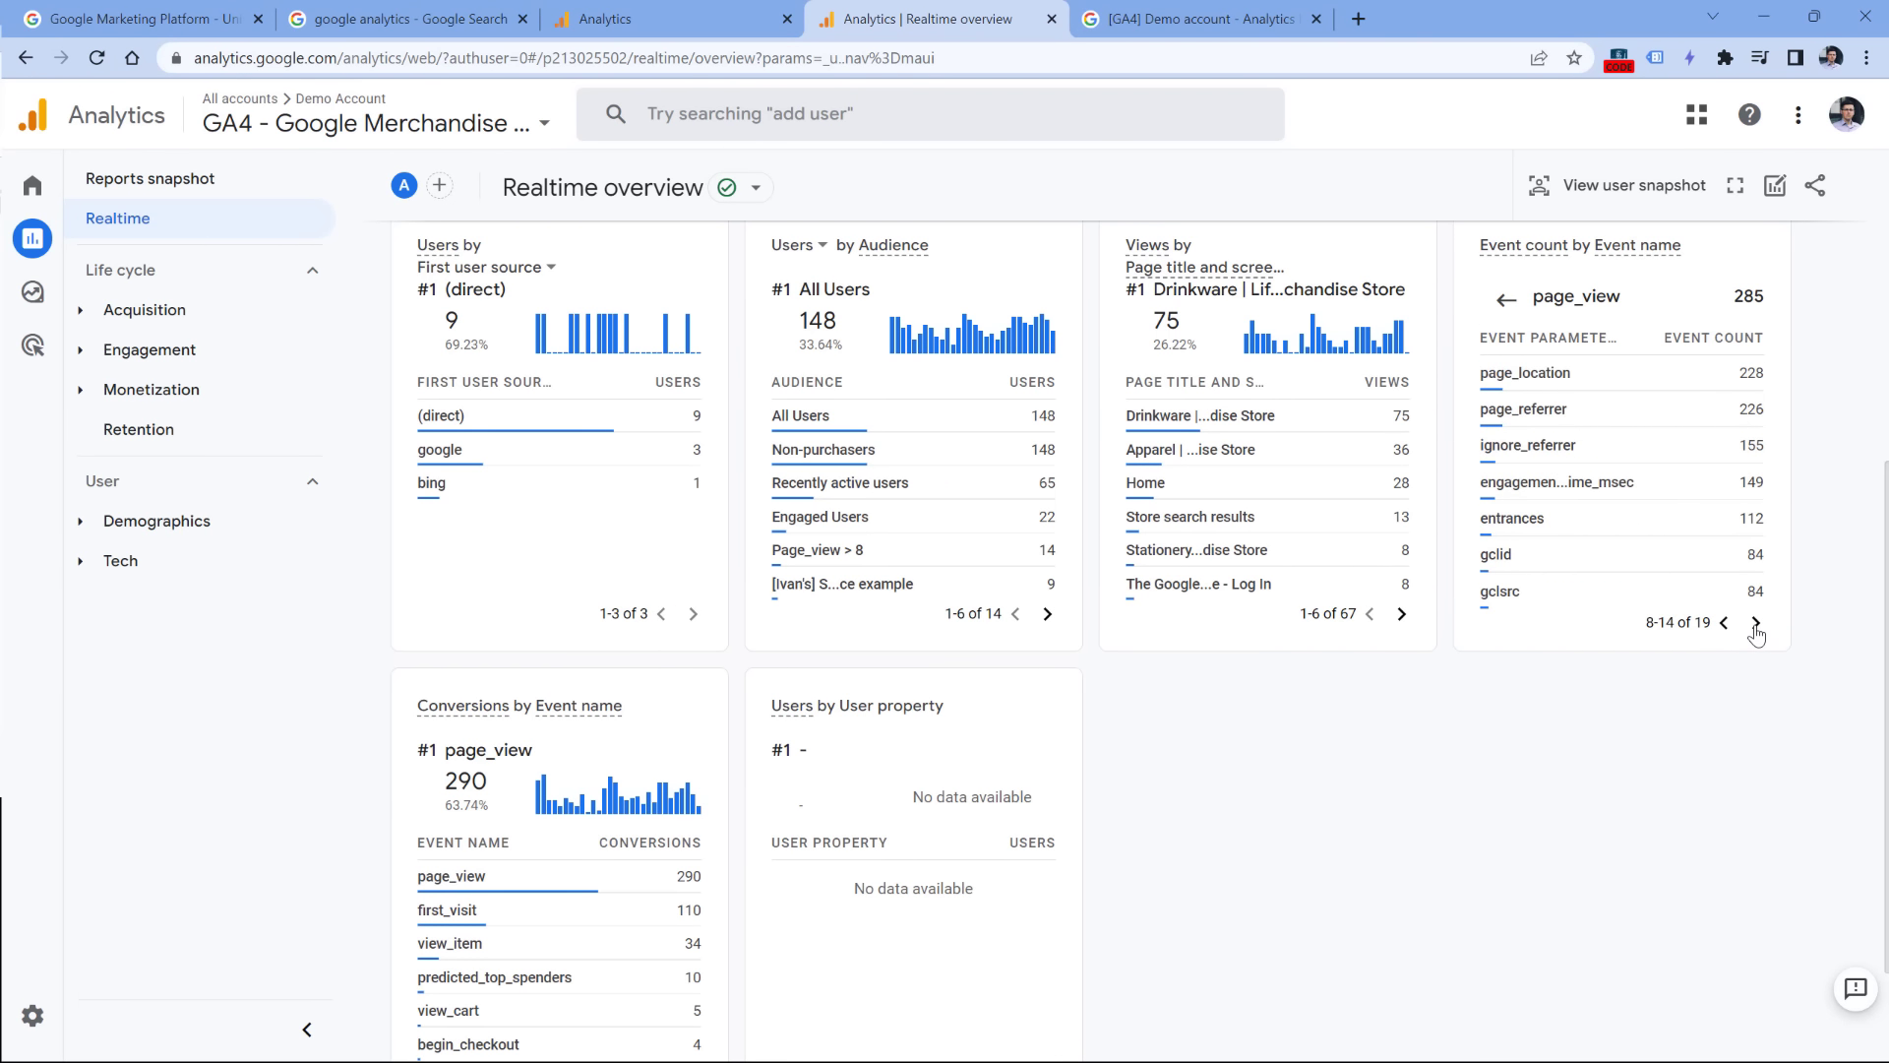
{"action": "left_click", "coordinate": [1538, 382]}
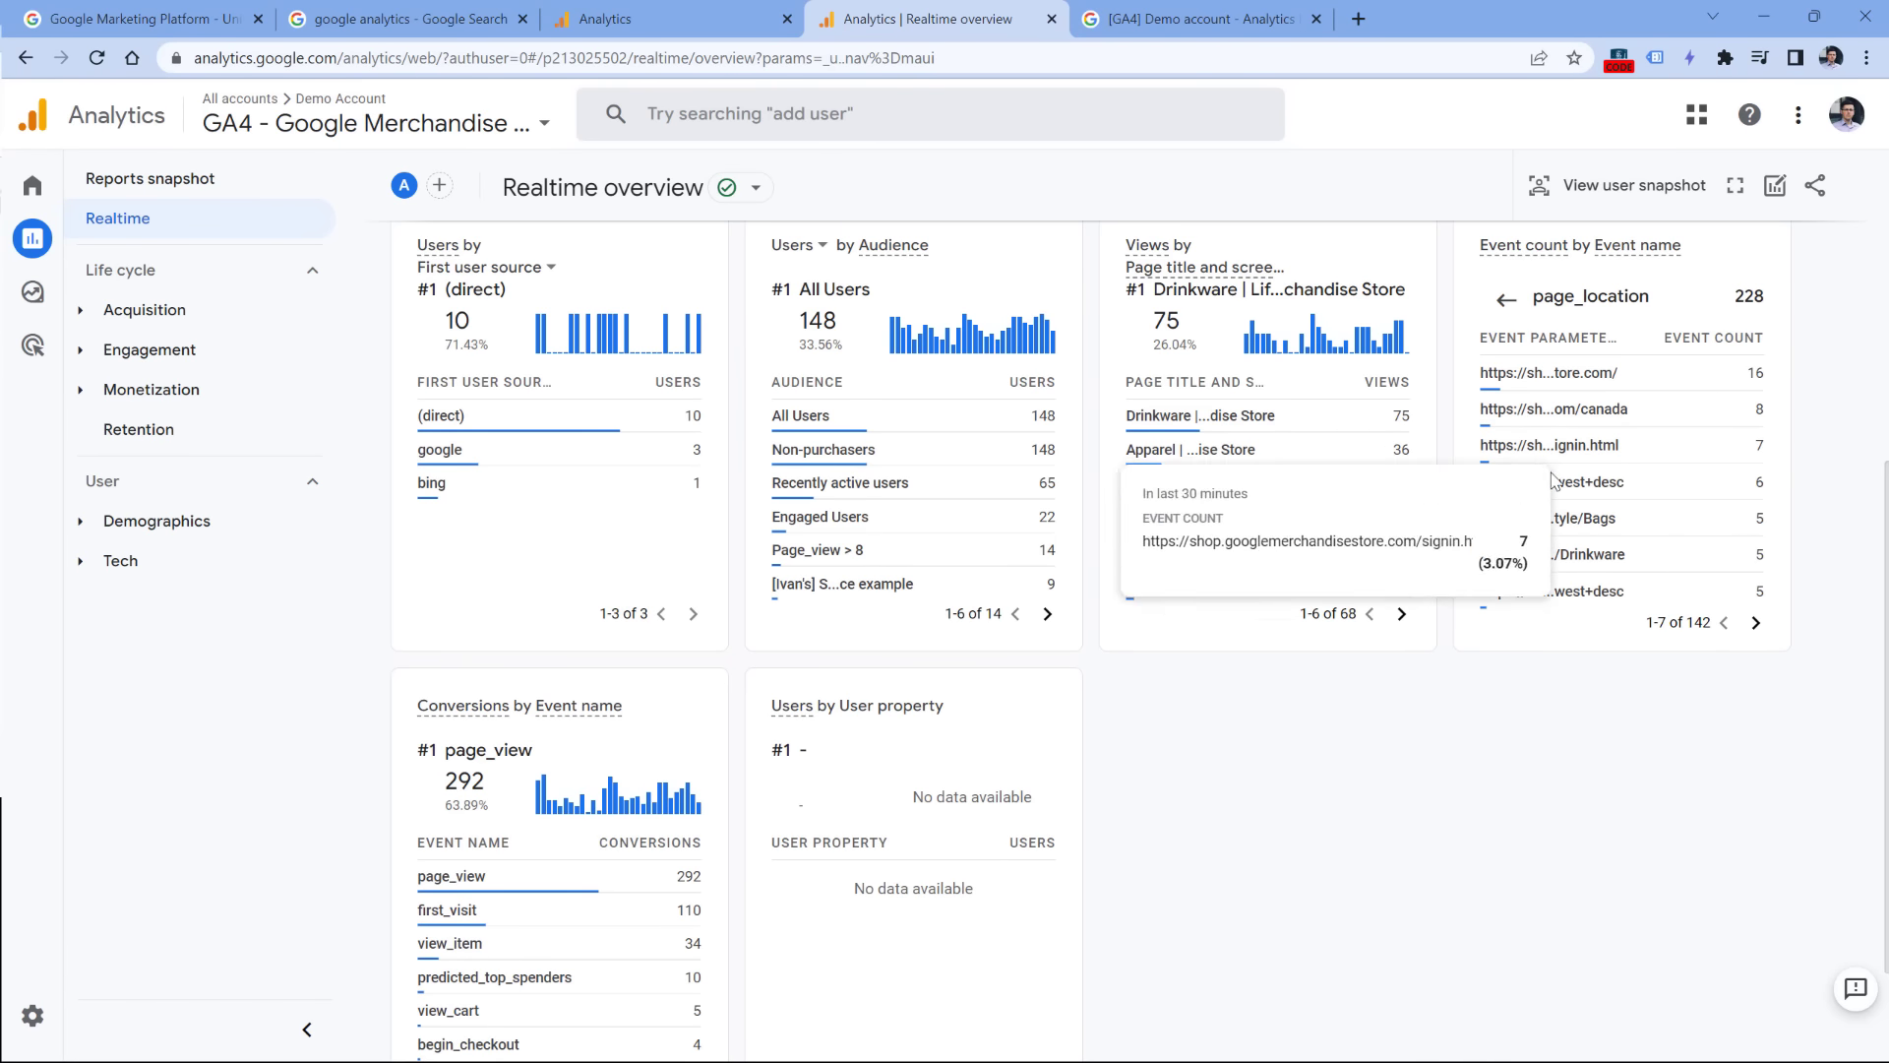
{"action": "scroll", "coordinate": [1555, 529], "scroll_direction": "up", "scroll_amount": 6}
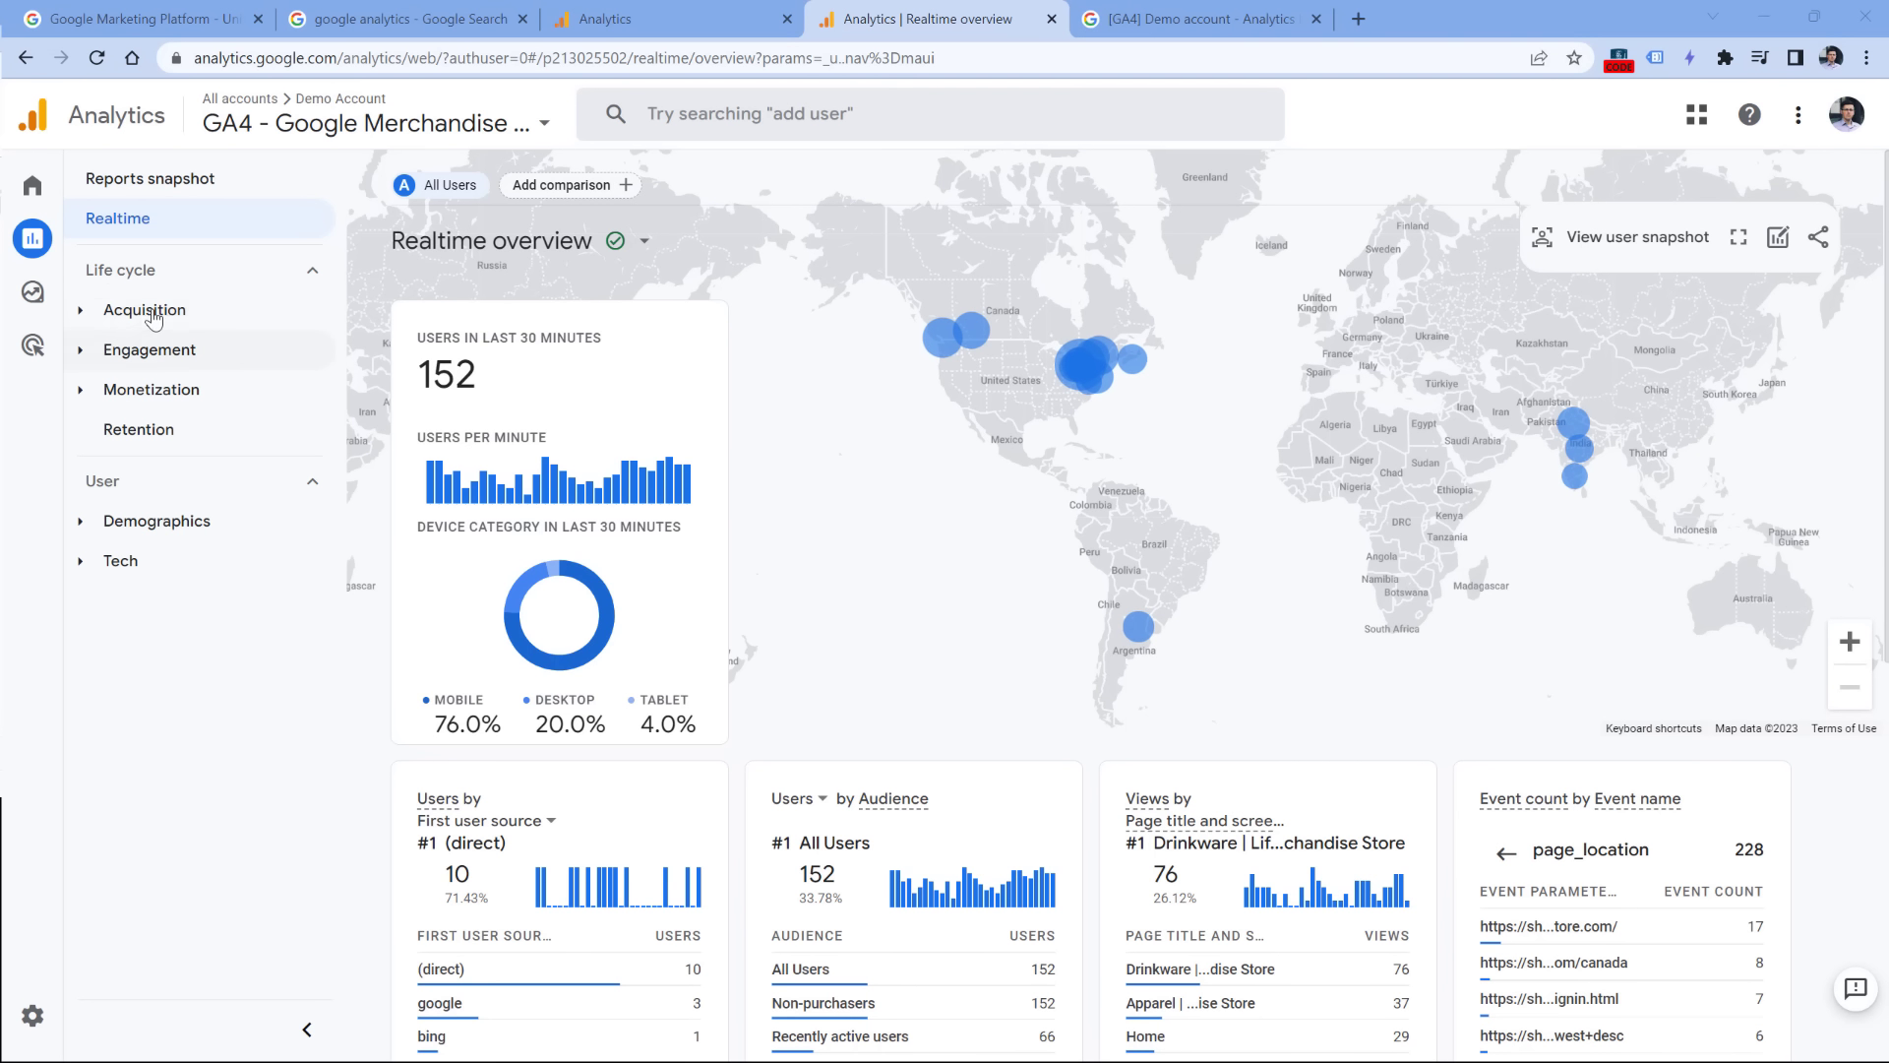
Step: Look through the Acquisition overview report, and bring up the User acquisition report
{"action": "left_click", "coordinate": [82, 313]}
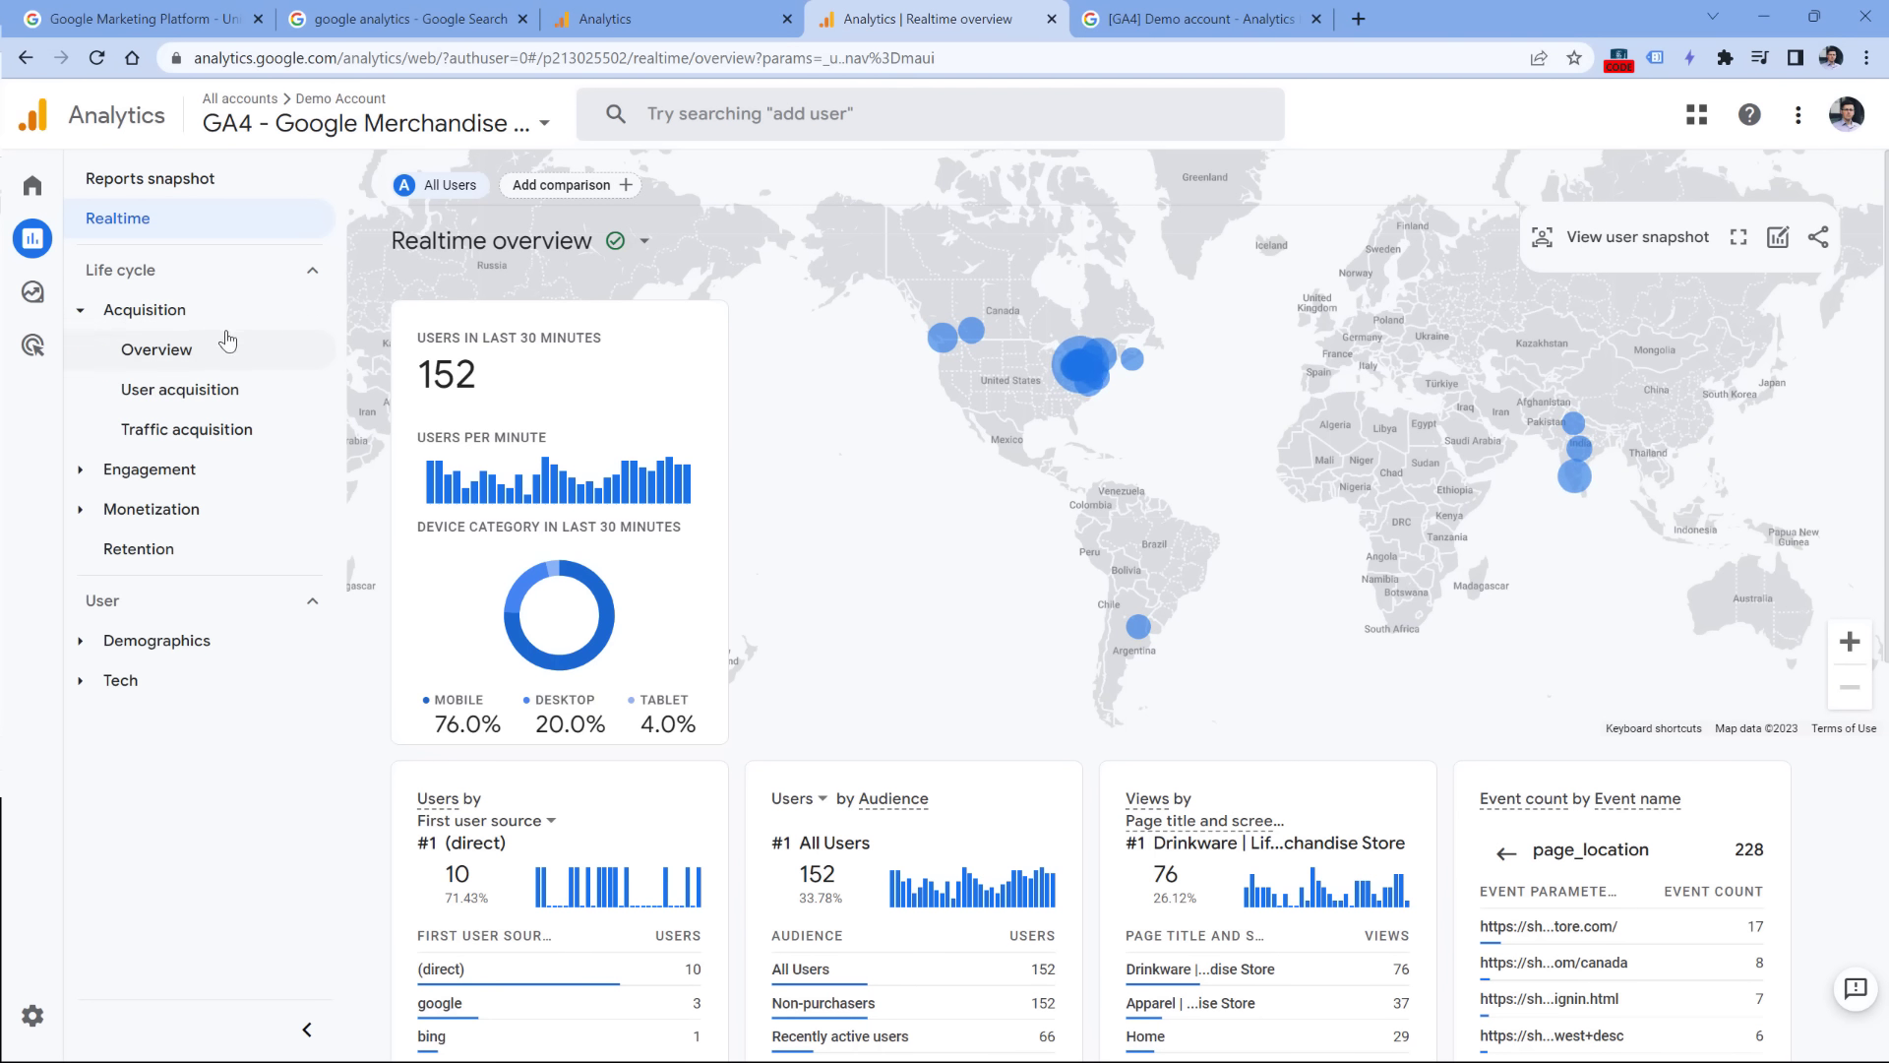
{"action": "left_click", "coordinate": [84, 313]}
{"action": "left_click", "coordinate": [84, 313]}
{"action": "left_click", "coordinate": [172, 359]}
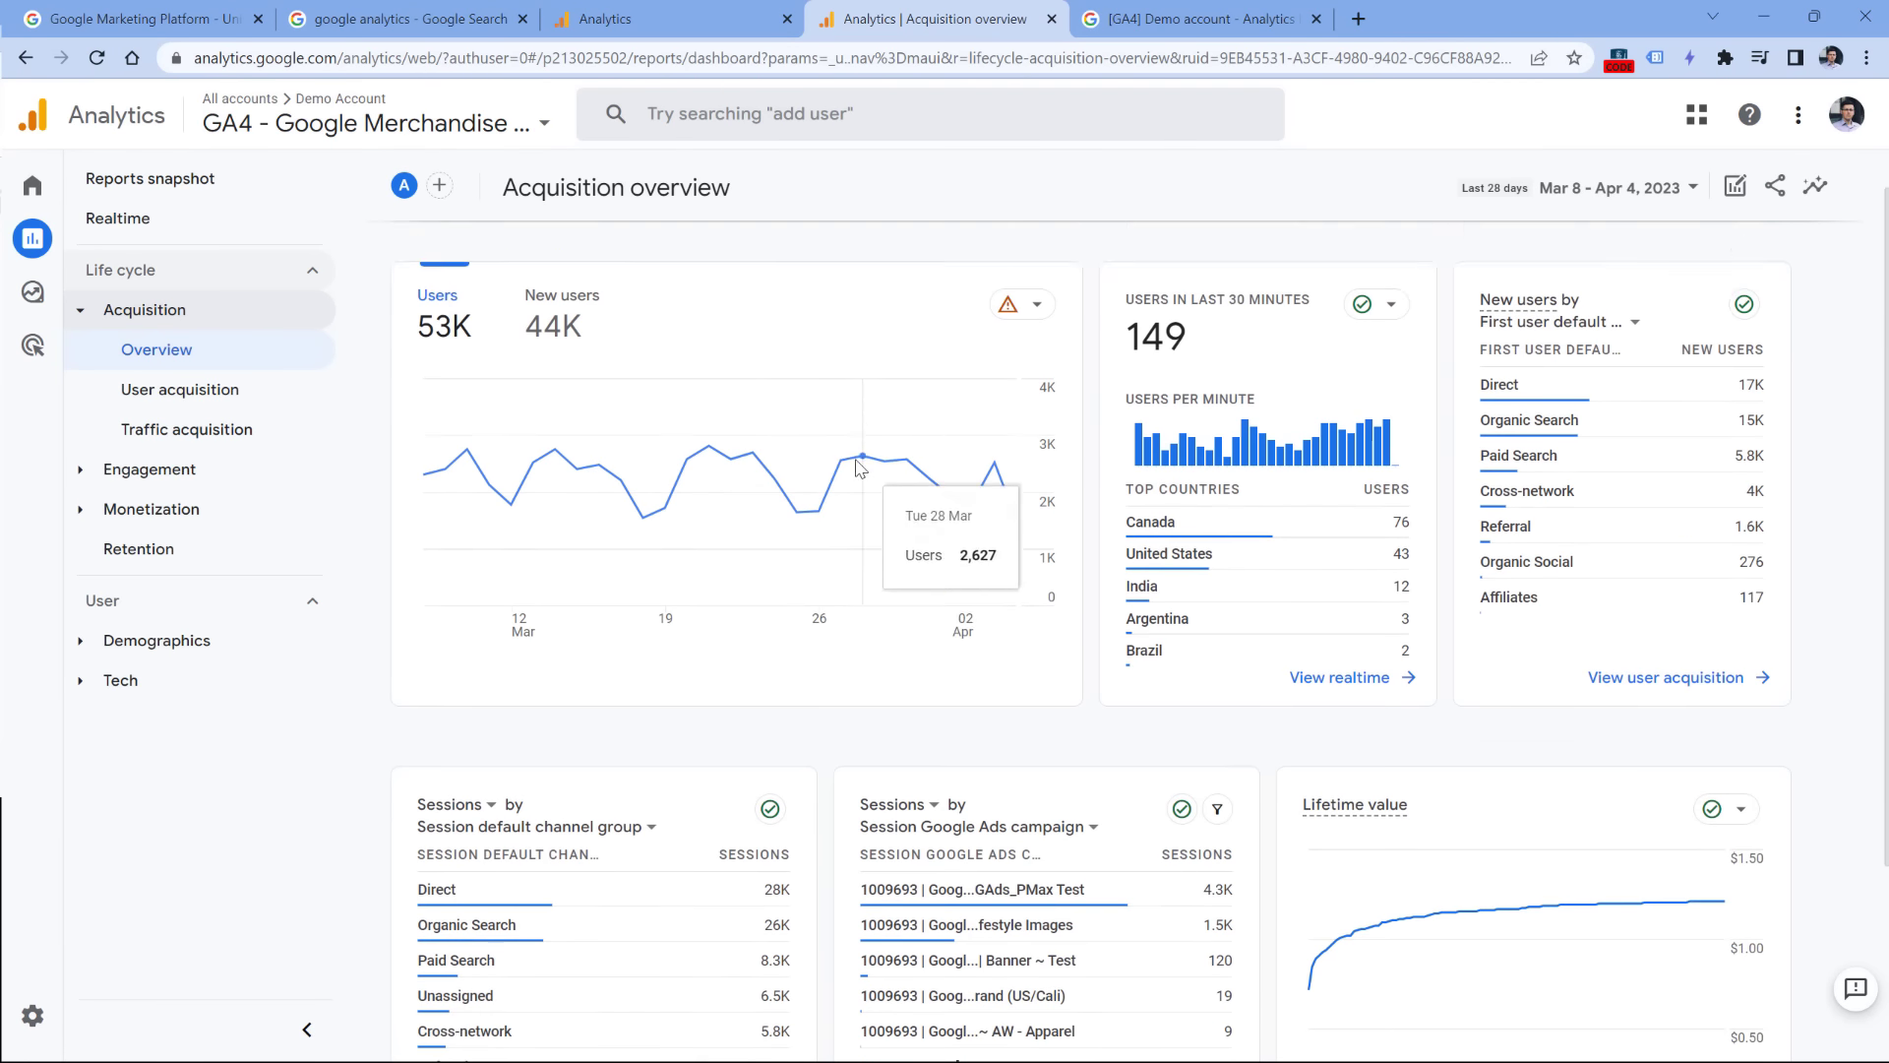
{"action": "scroll", "coordinate": [787, 443], "scroll_direction": "down", "scroll_amount": 3}
{"action": "scroll", "coordinate": [885, 344], "scroll_direction": "up", "scroll_amount": 3}
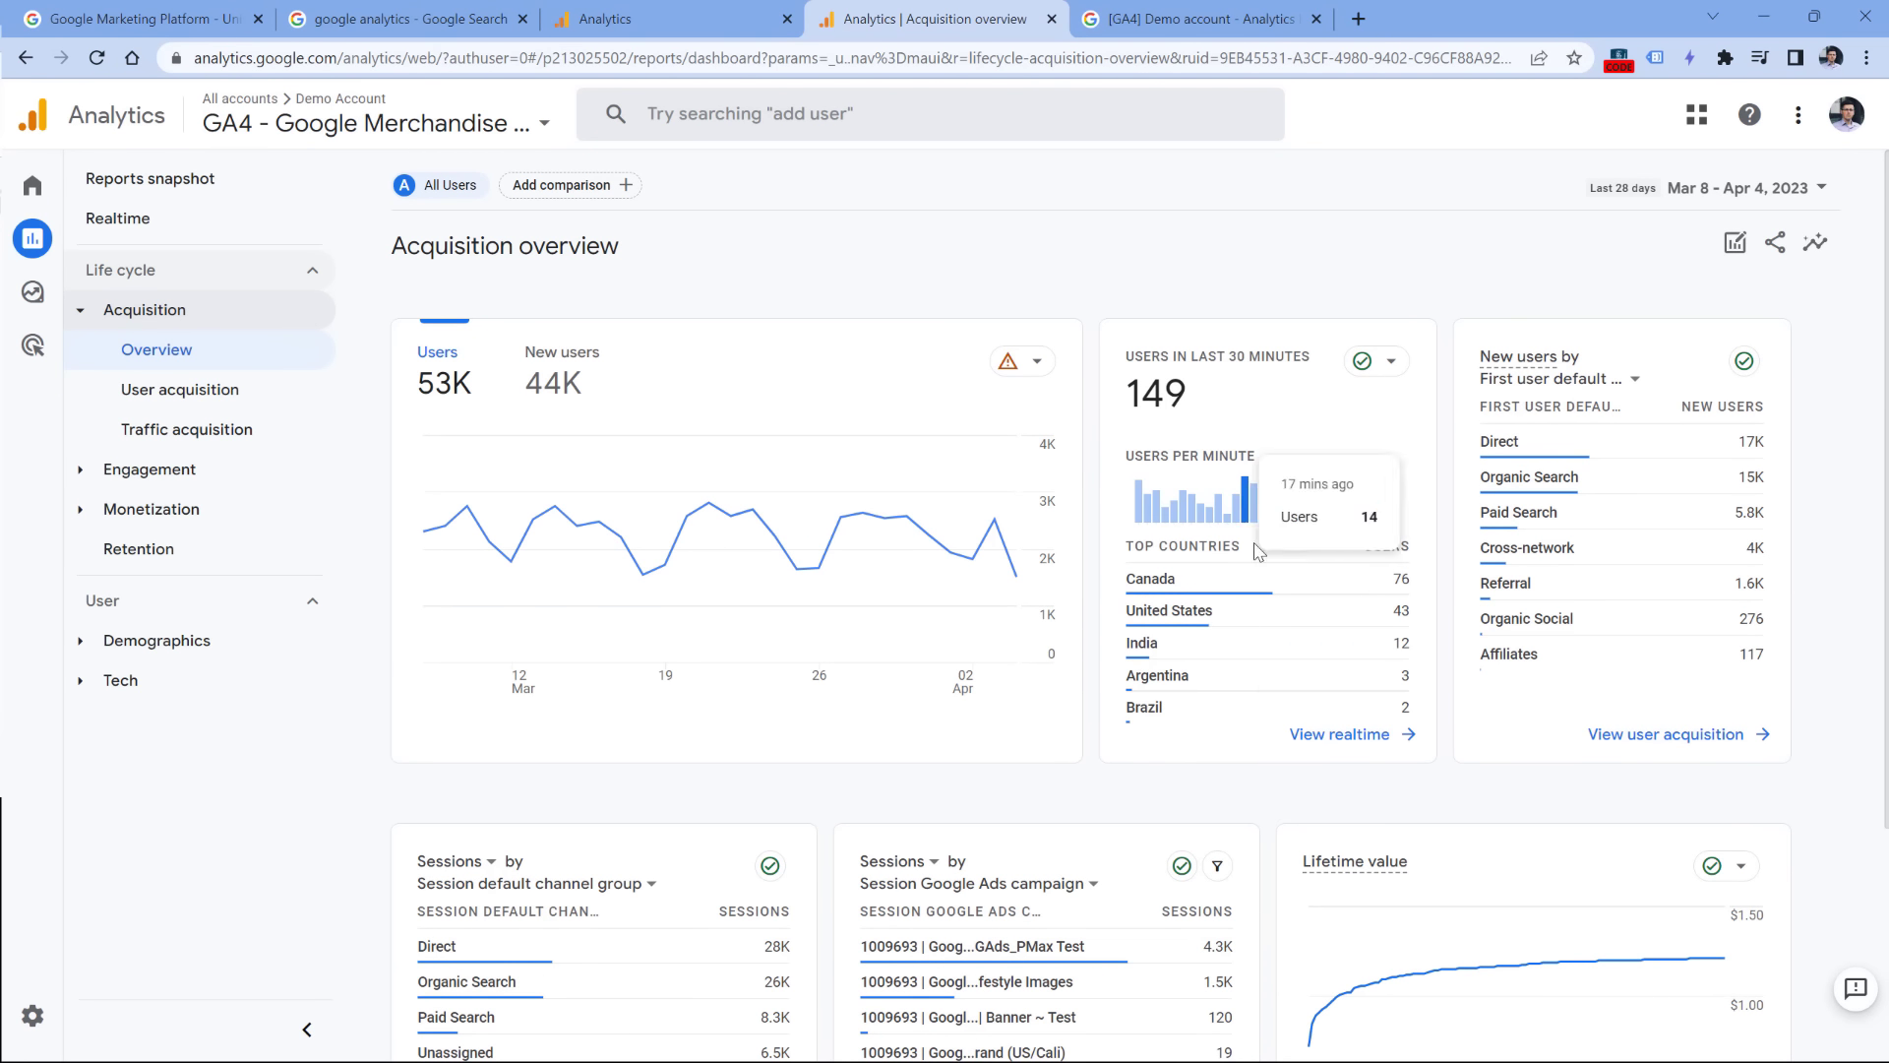
{"action": "scroll", "coordinate": [1535, 738], "scroll_direction": "down", "scroll_amount": 1}
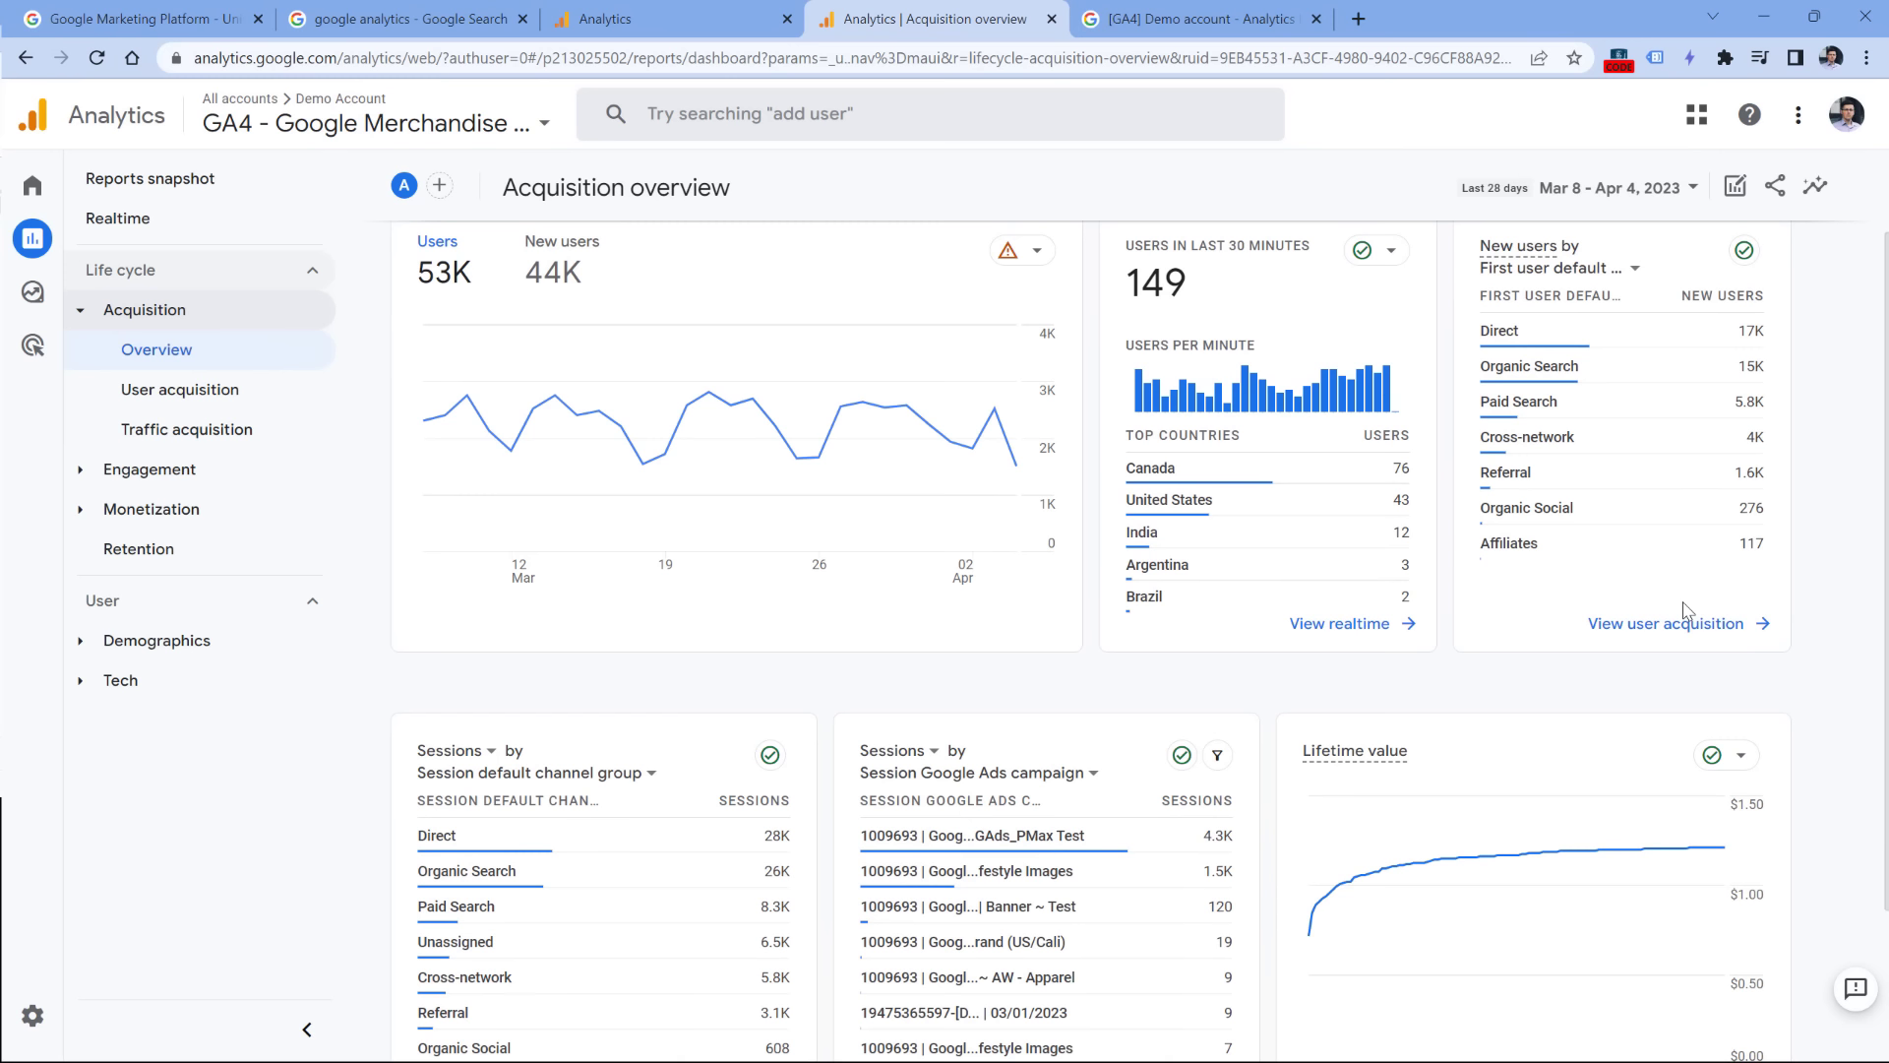
{"action": "left_click", "coordinate": [190, 397]}
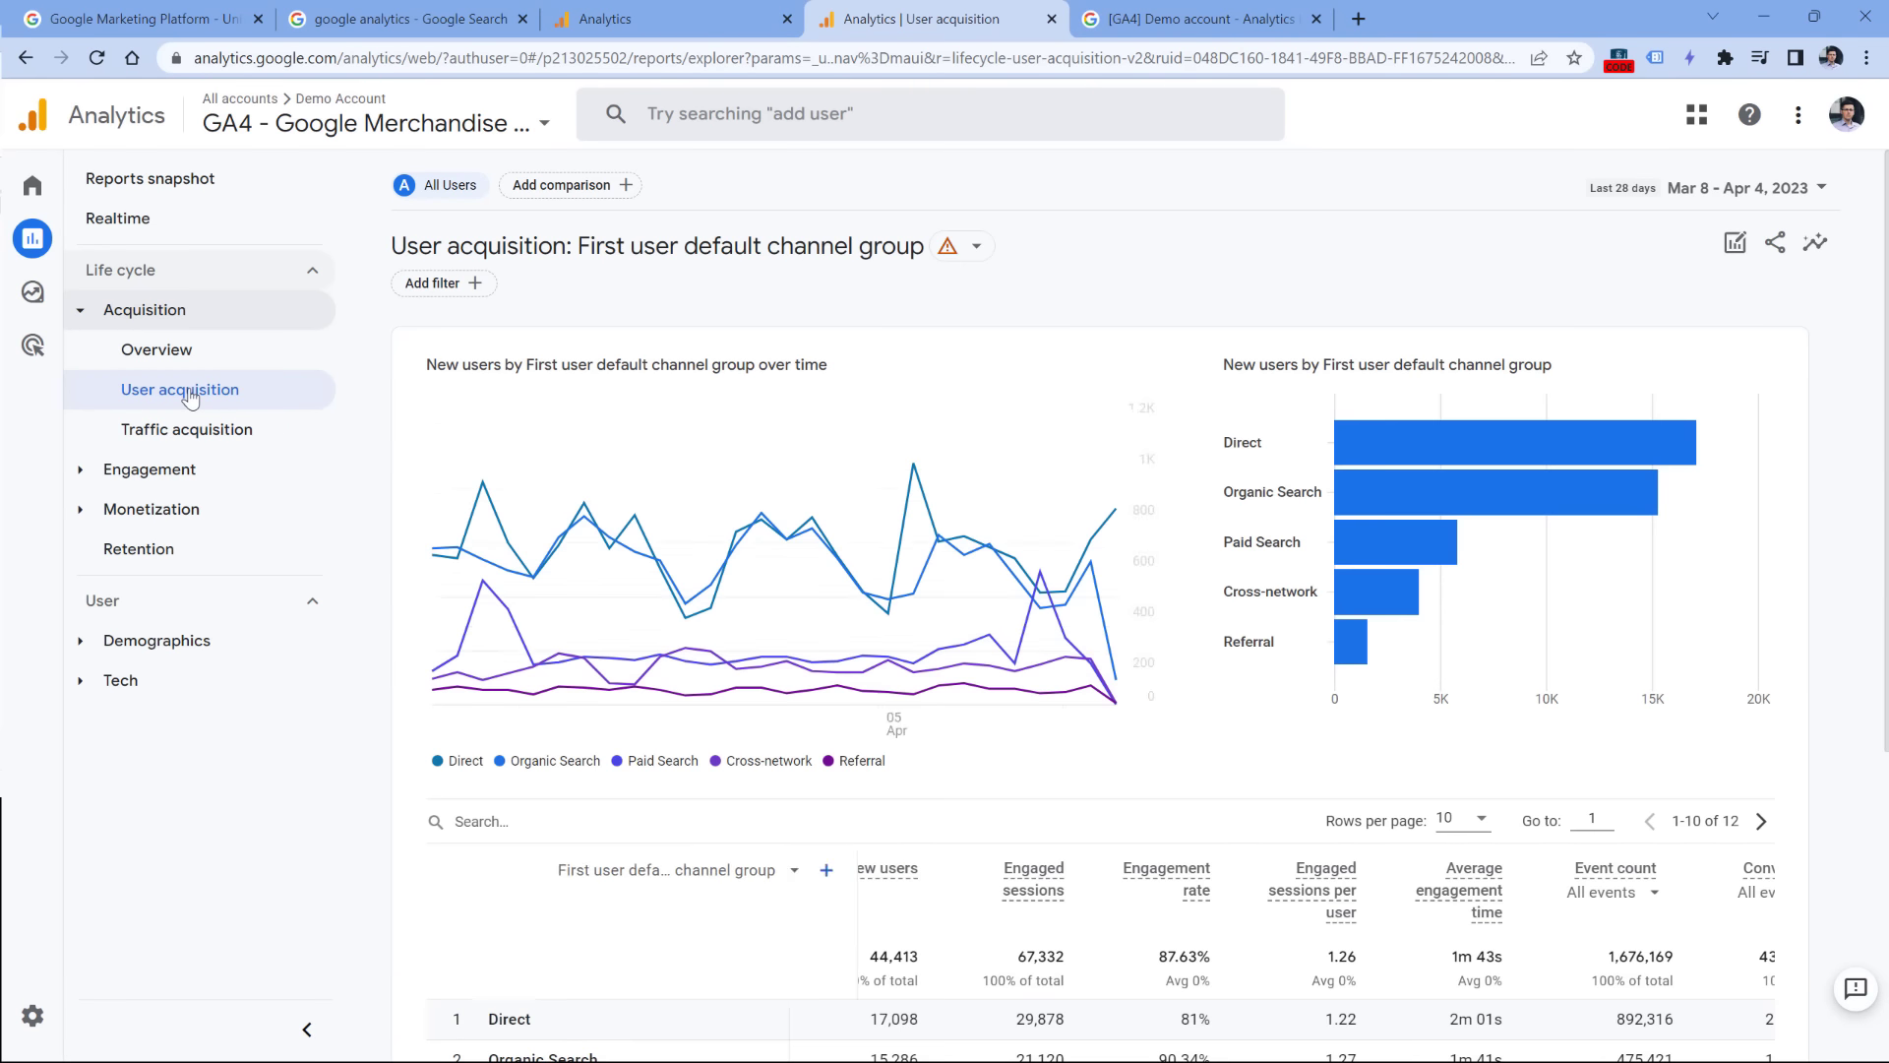
Step: Change the primary dimension of the User acquisition table to First user source / medium
{"action": "scroll", "coordinate": [581, 591], "scroll_direction": "down", "scroll_amount": 5}
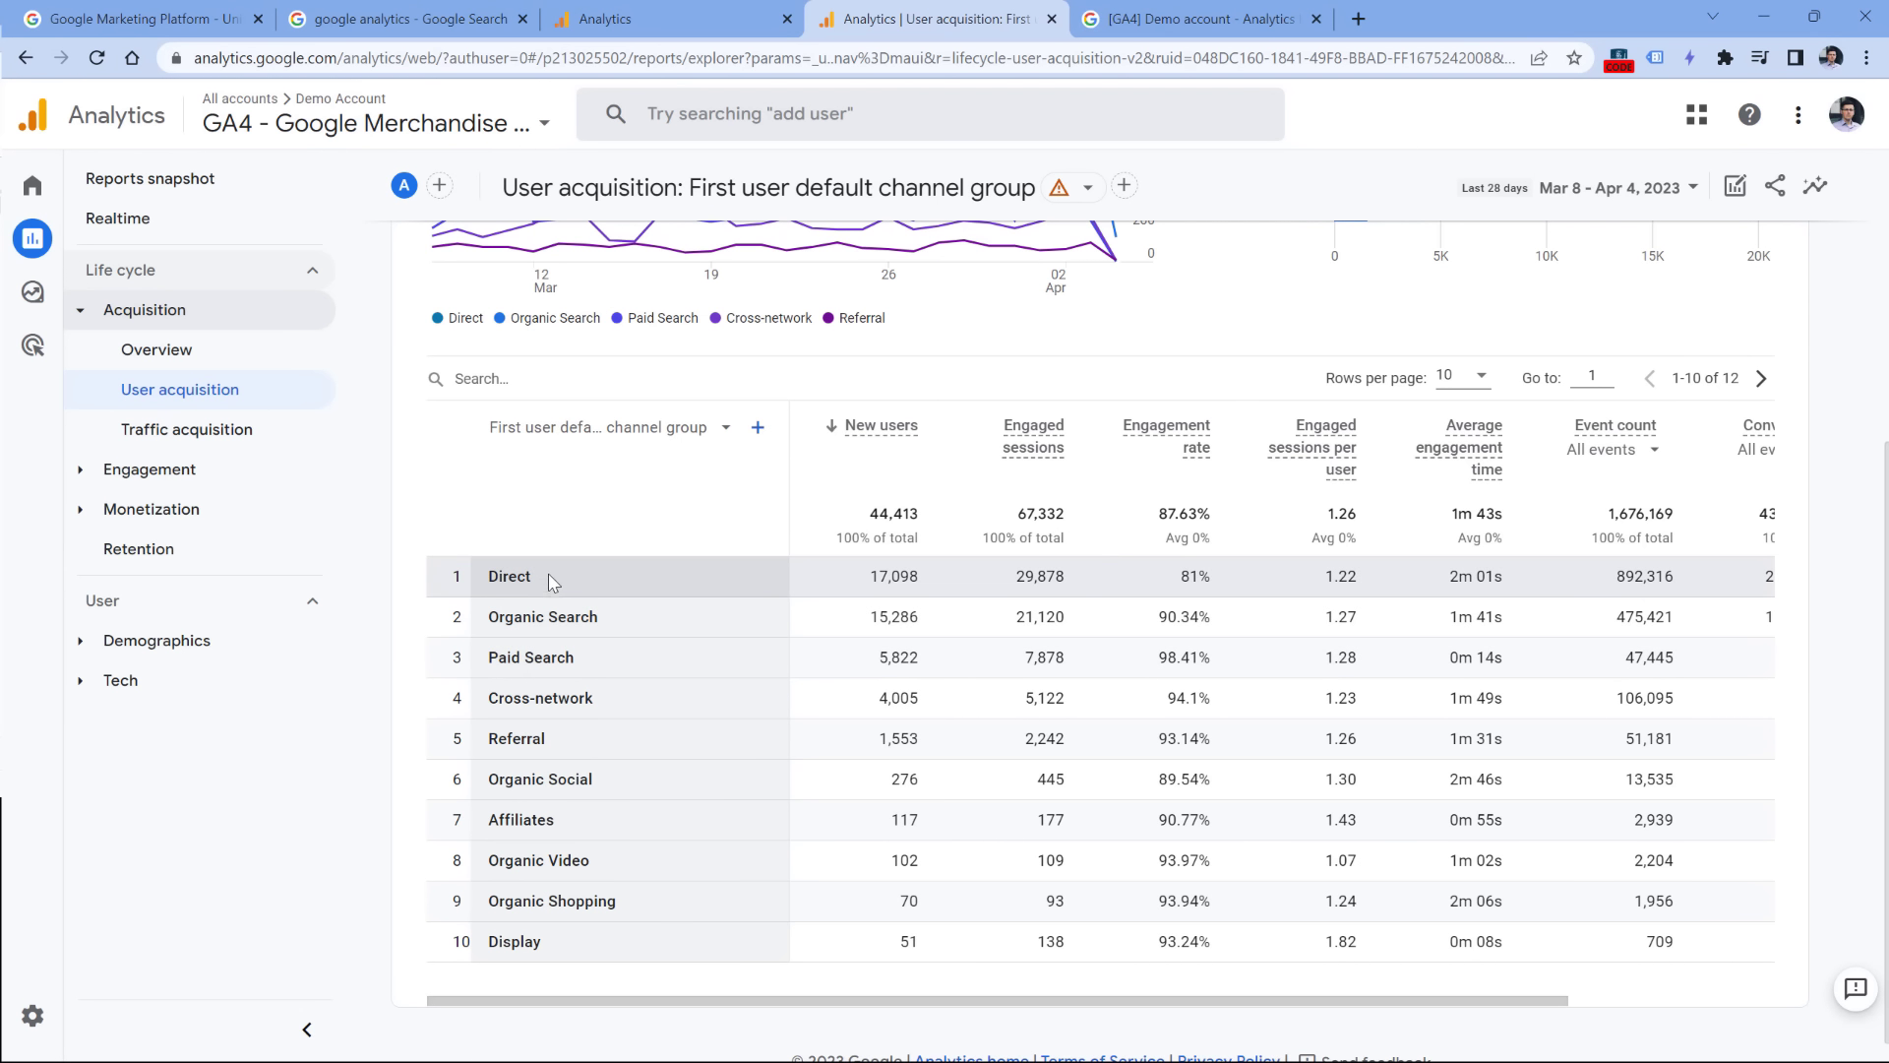
{"action": "left_click", "coordinate": [642, 431]}
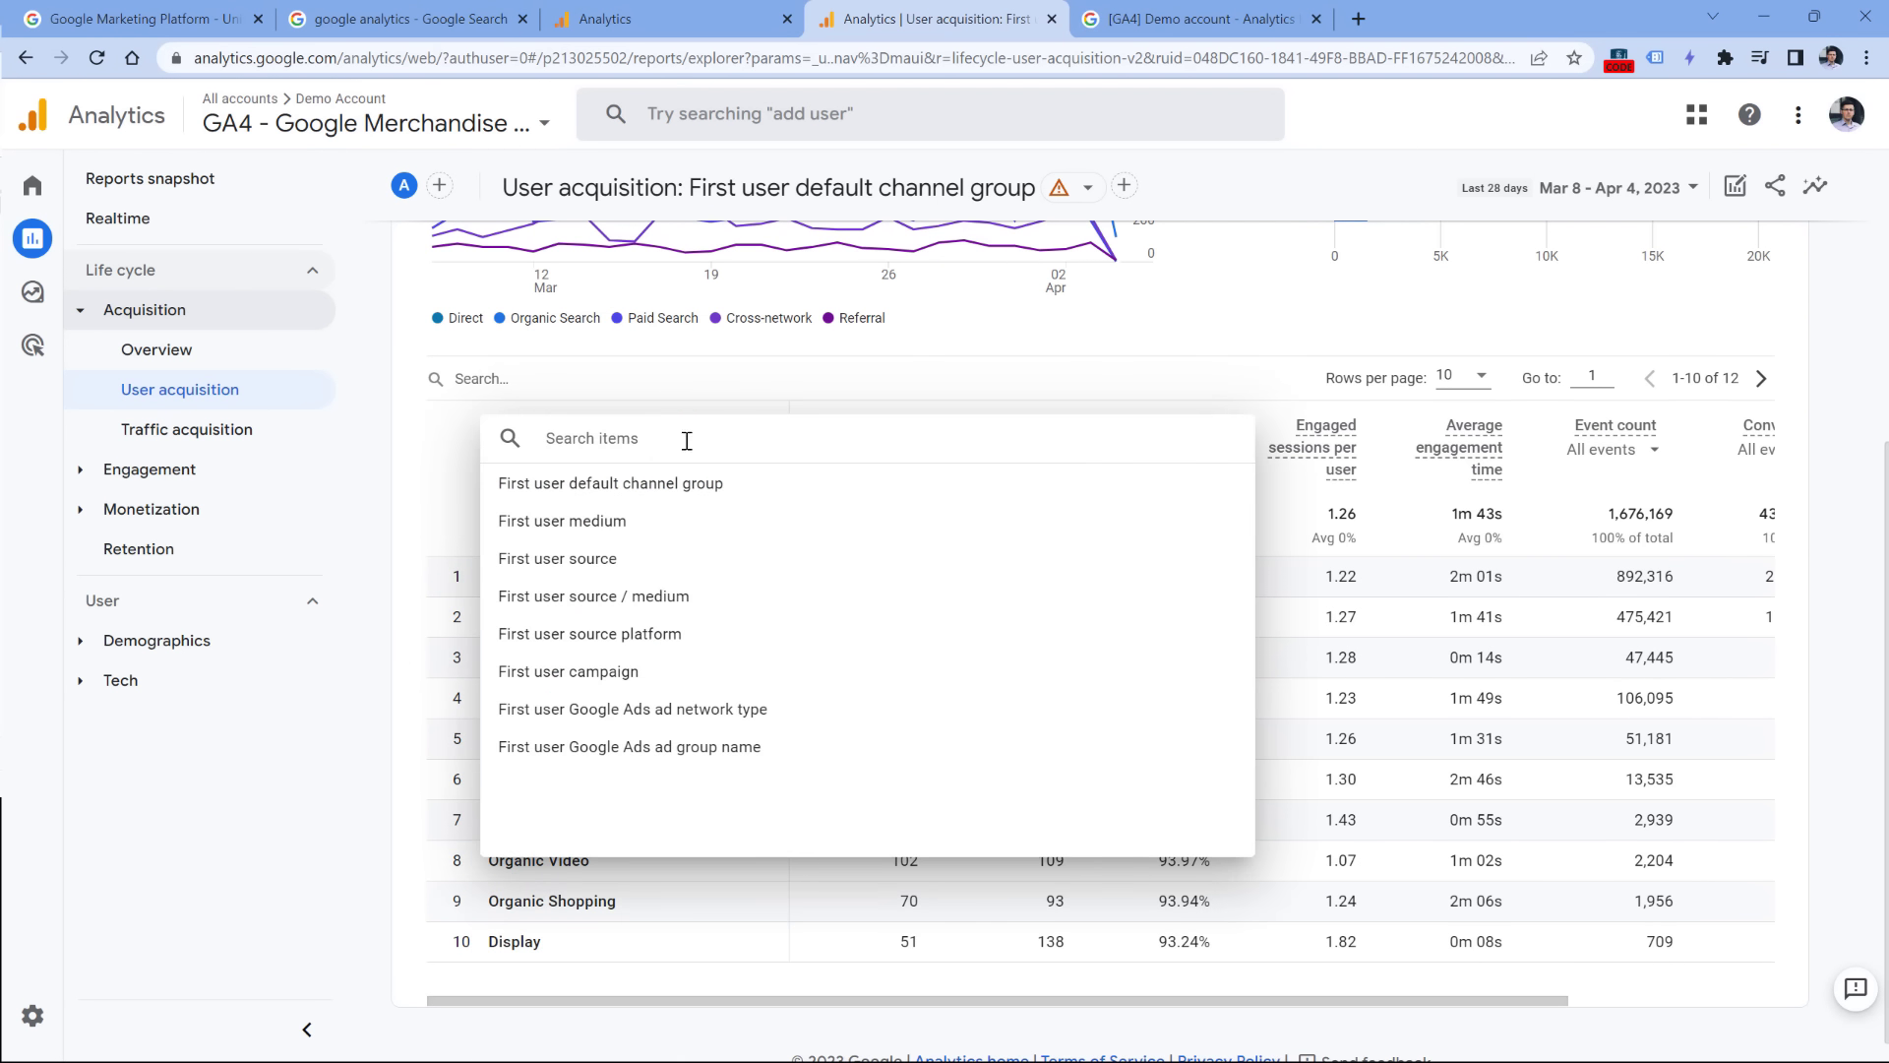
{"action": "left_click", "coordinate": [615, 599]}
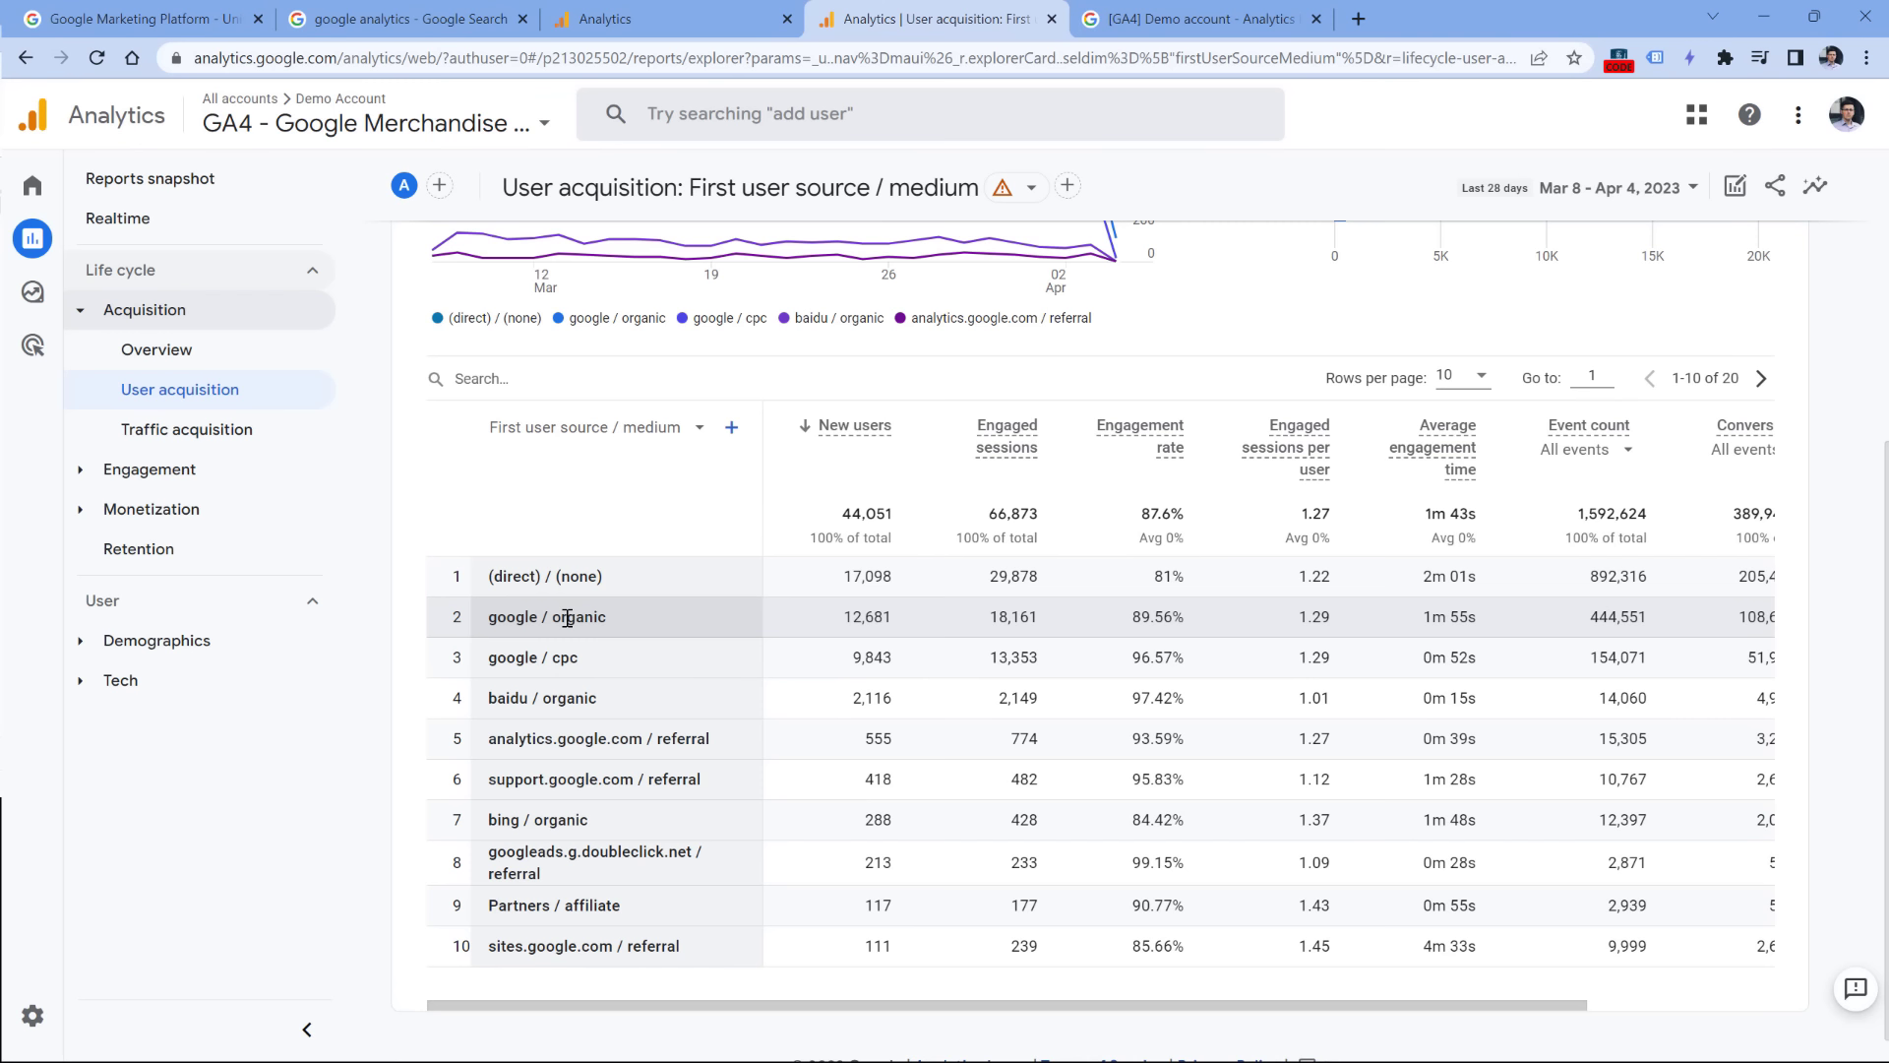
Step: Bring up the Traffic acquisition report and set its table's primary dimension to Session source / medium
{"action": "left_click", "coordinate": [182, 433]}
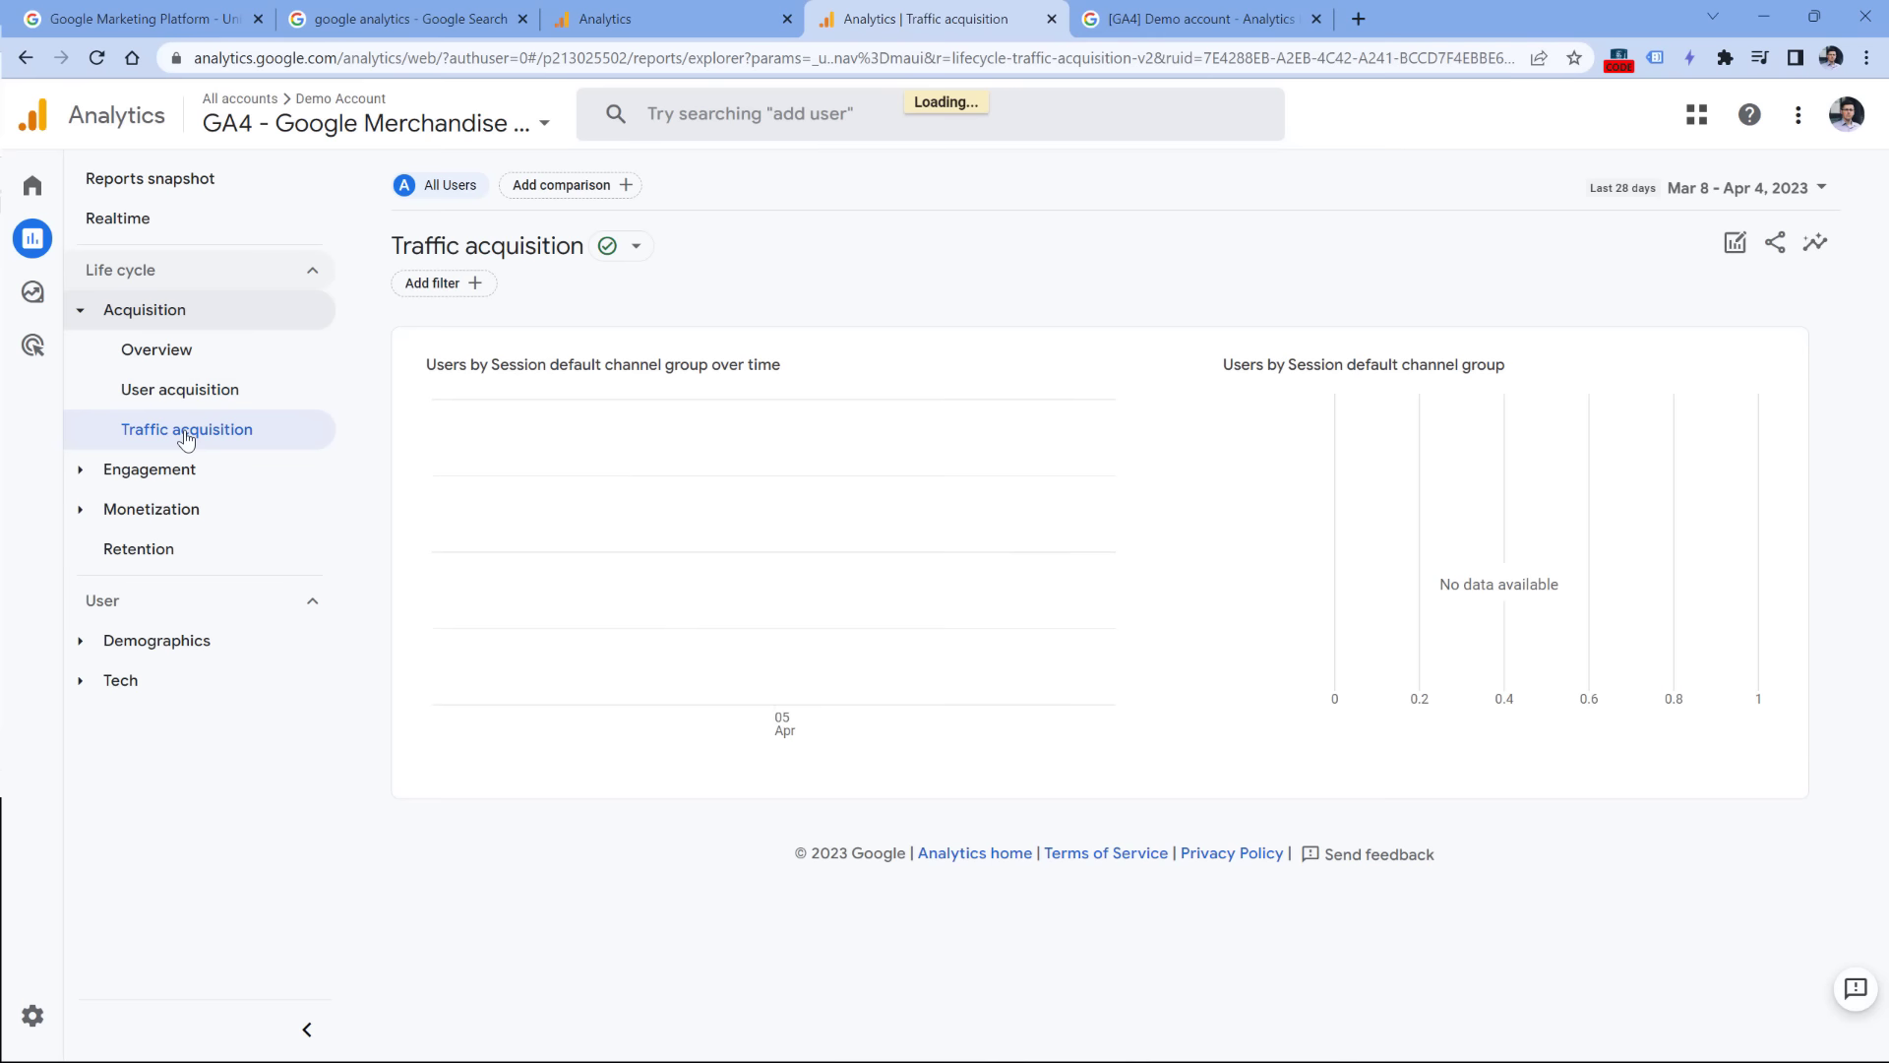
{"action": "scroll", "coordinate": [562, 557], "scroll_direction": "down", "scroll_amount": 4}
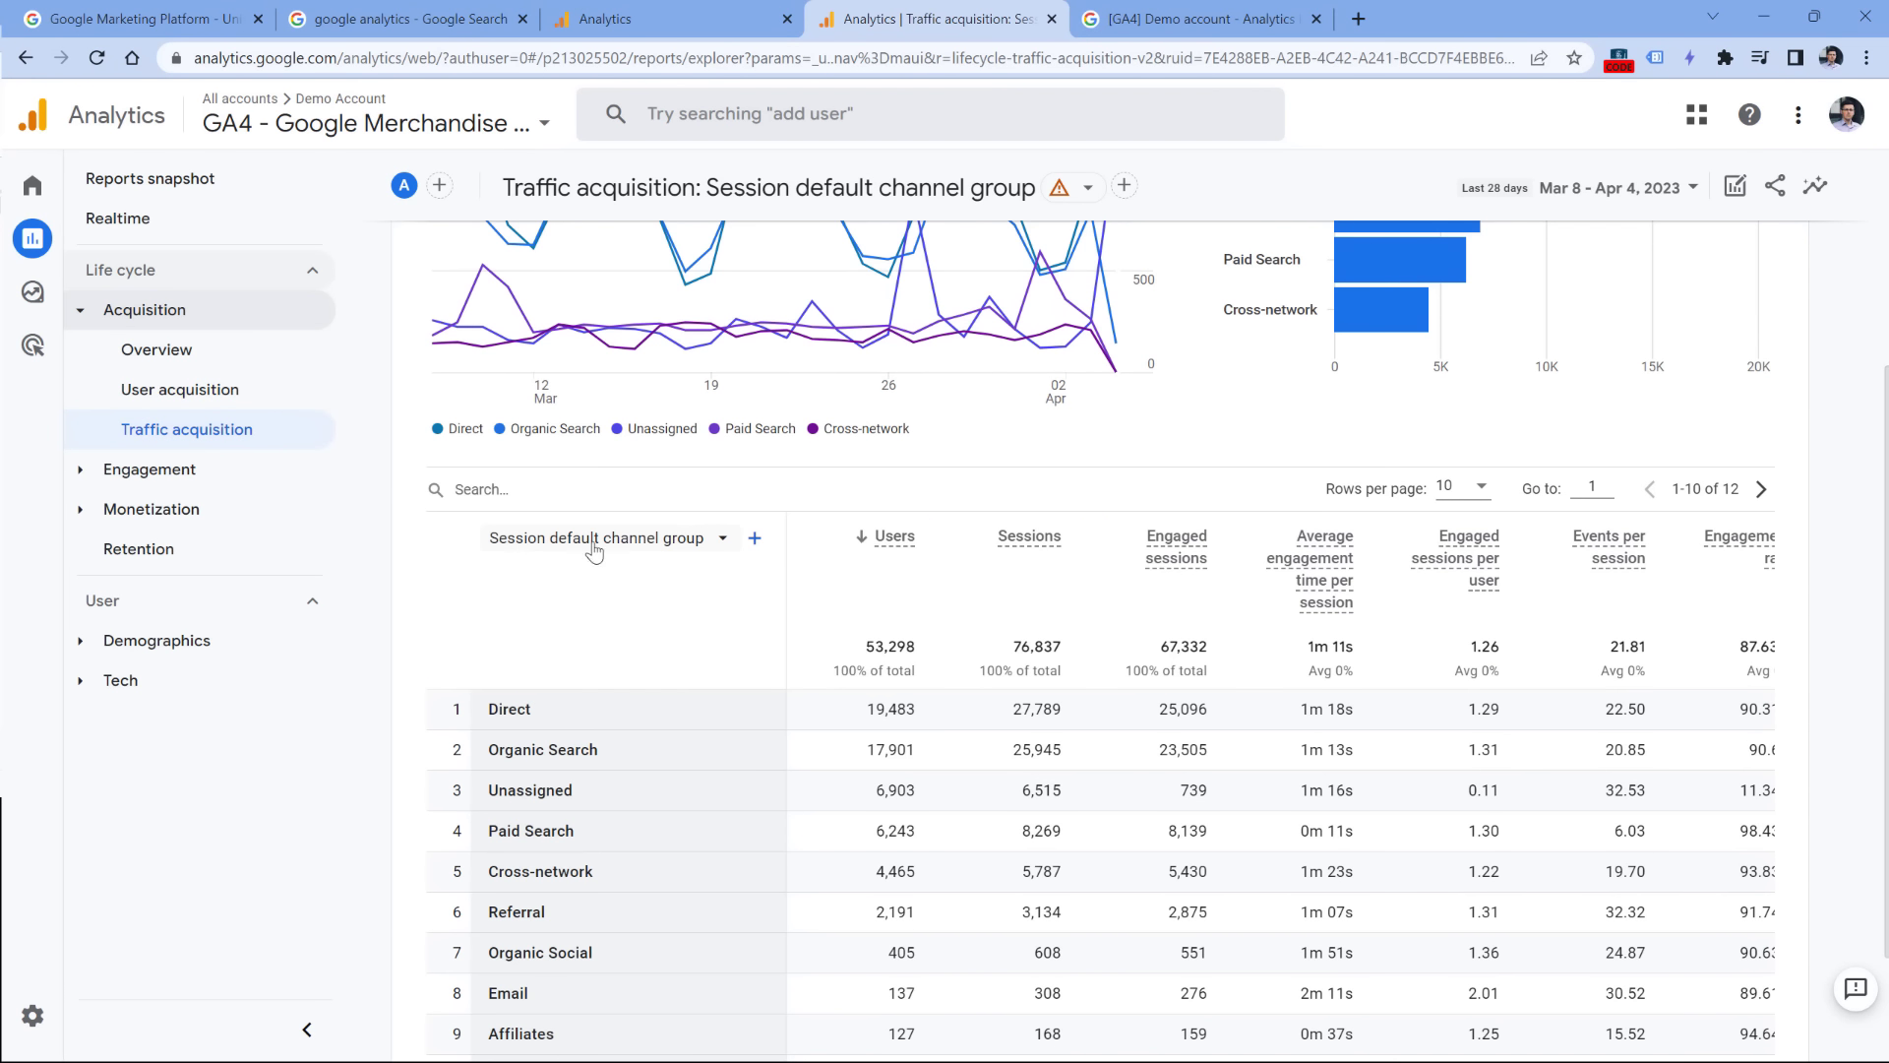
{"action": "left_click", "coordinate": [645, 549]}
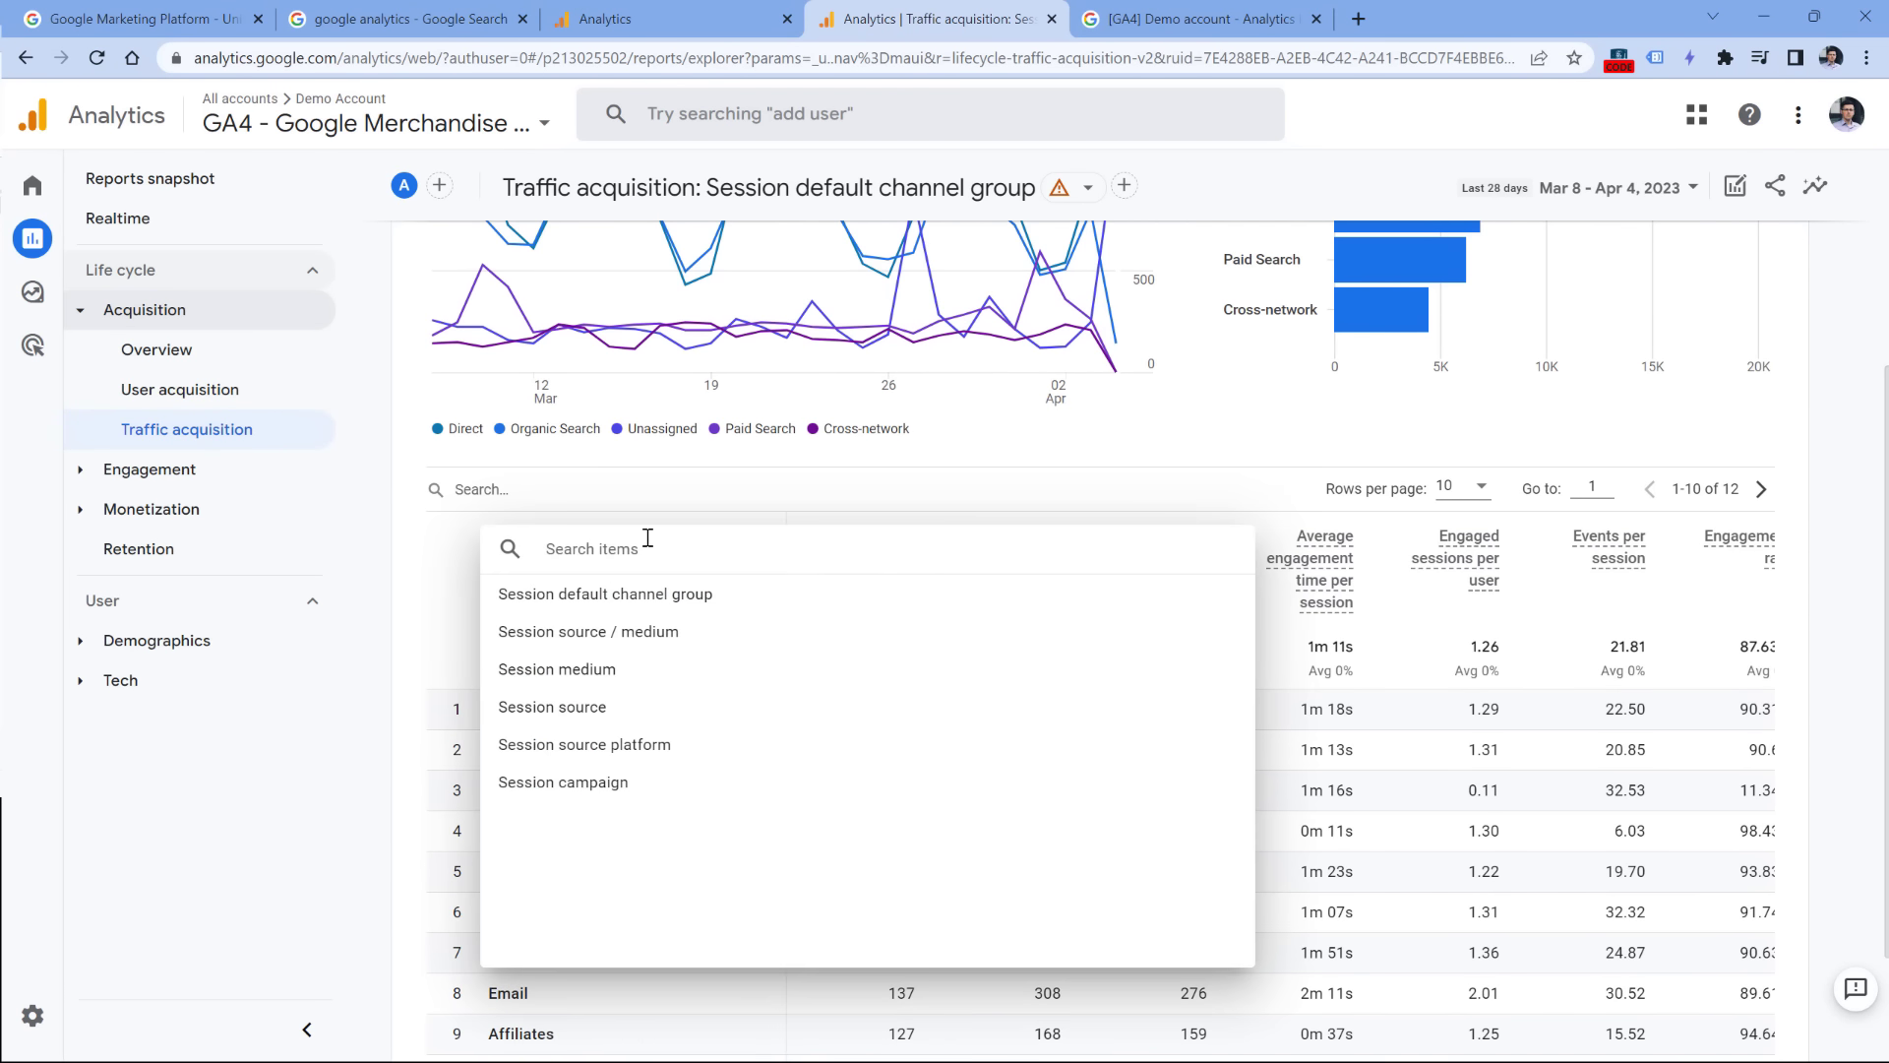
{"action": "left_click", "coordinate": [606, 640]}
{"action": "scroll", "coordinate": [675, 637], "scroll_direction": "down", "scroll_amount": 1}
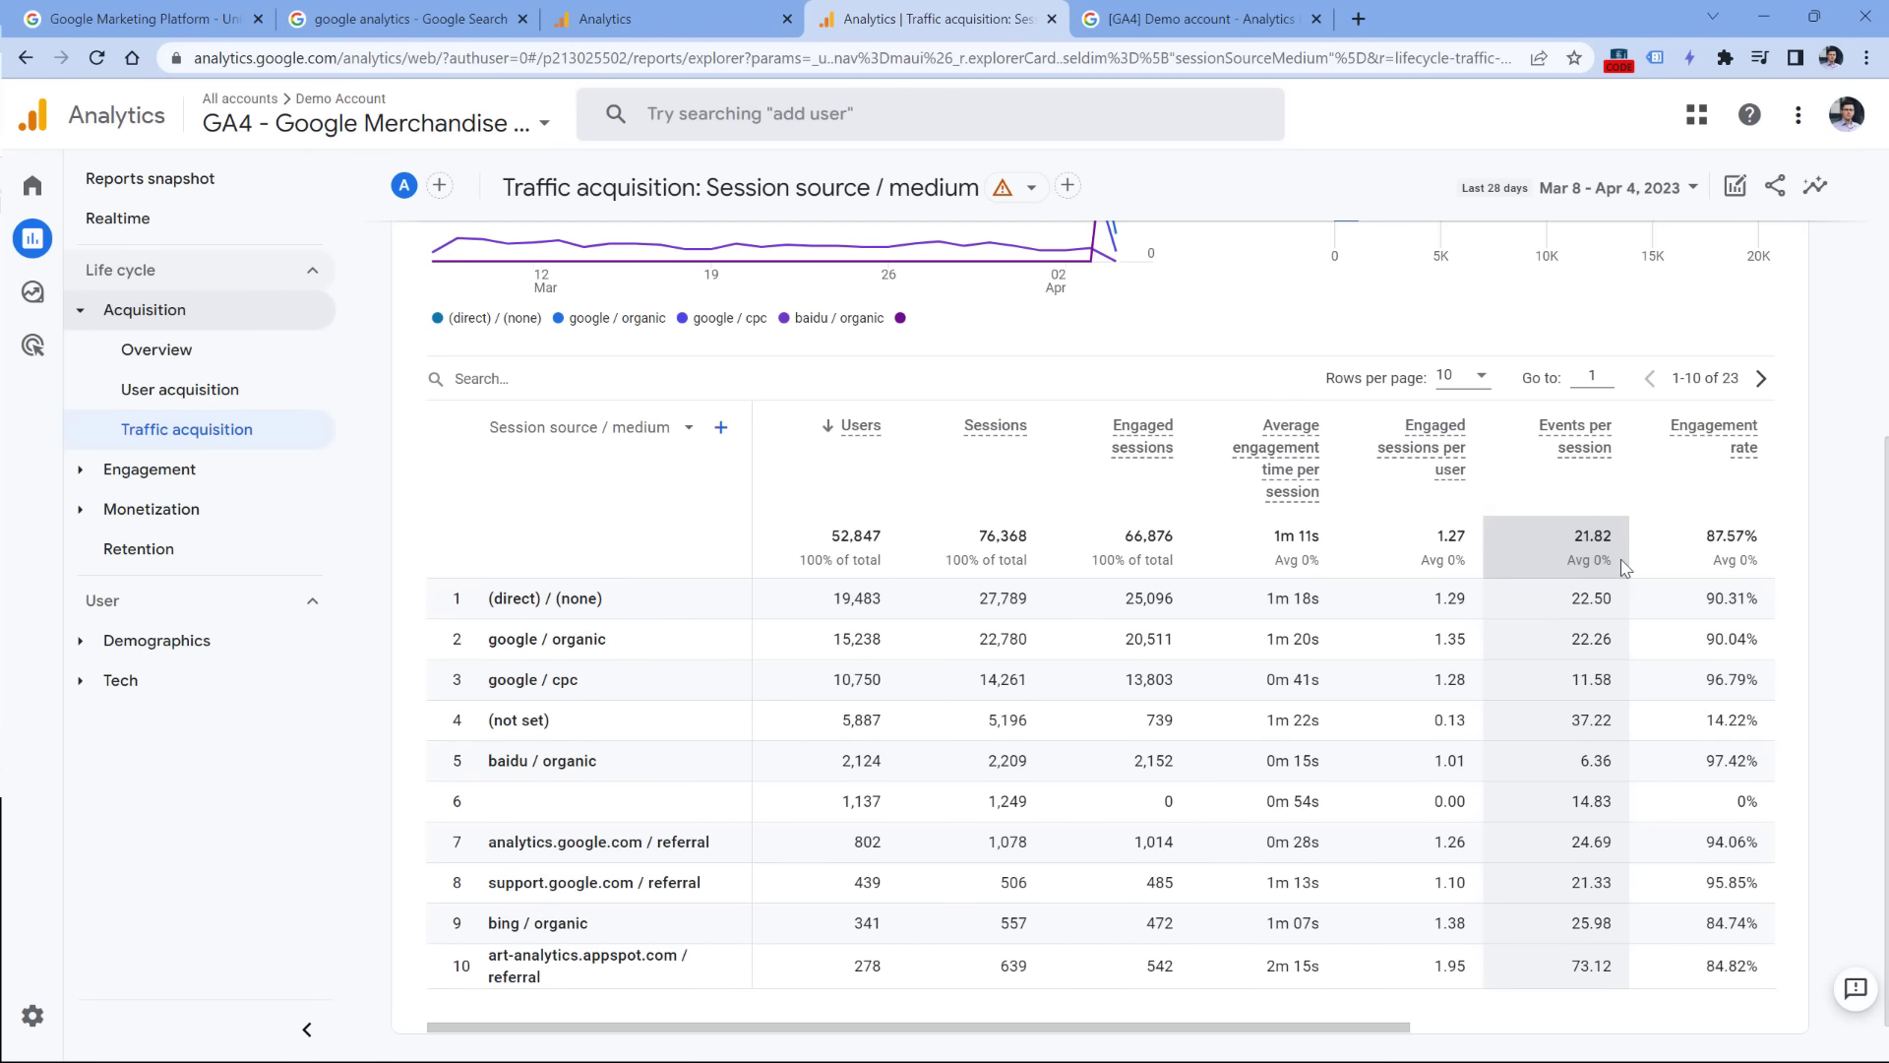
Step: Add Session campaign from the traffic source dimensions as the table's secondary dimension and look over the rows
{"action": "left_click", "coordinate": [722, 430]}
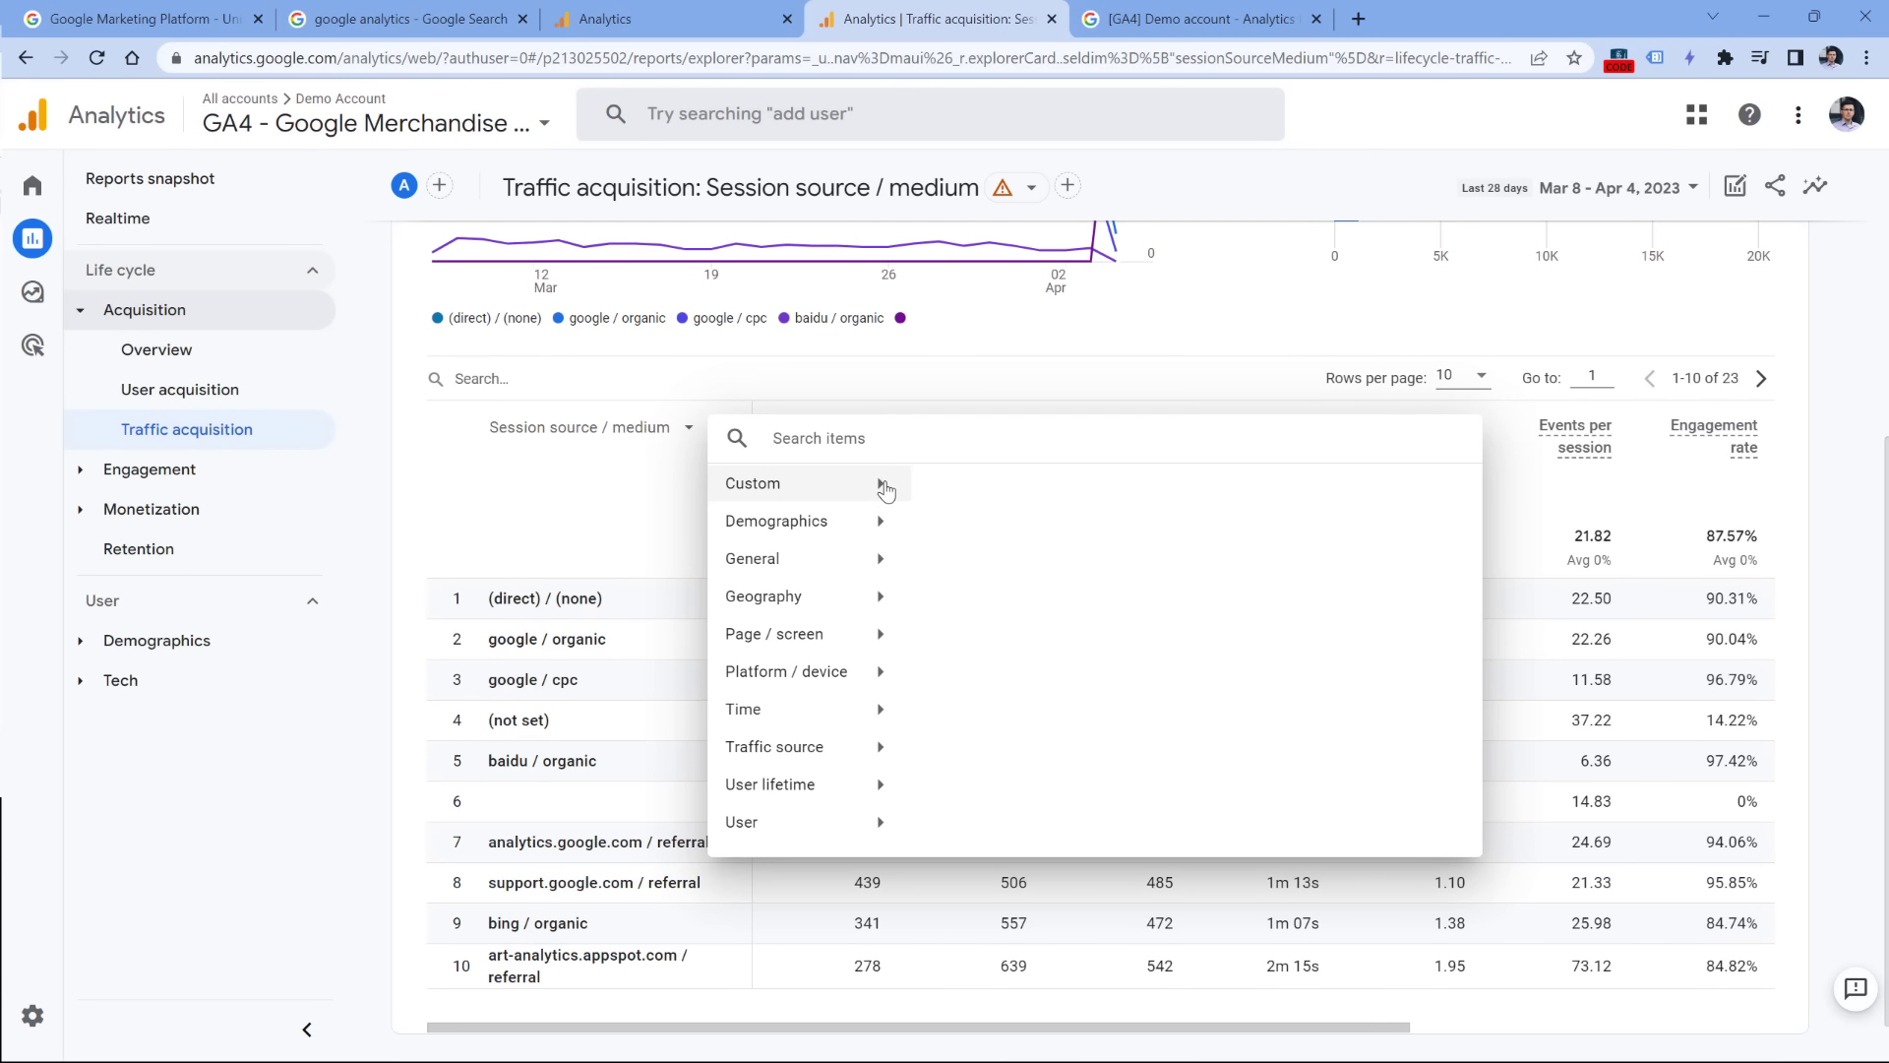
{"action": "left_click", "coordinate": [801, 750]}
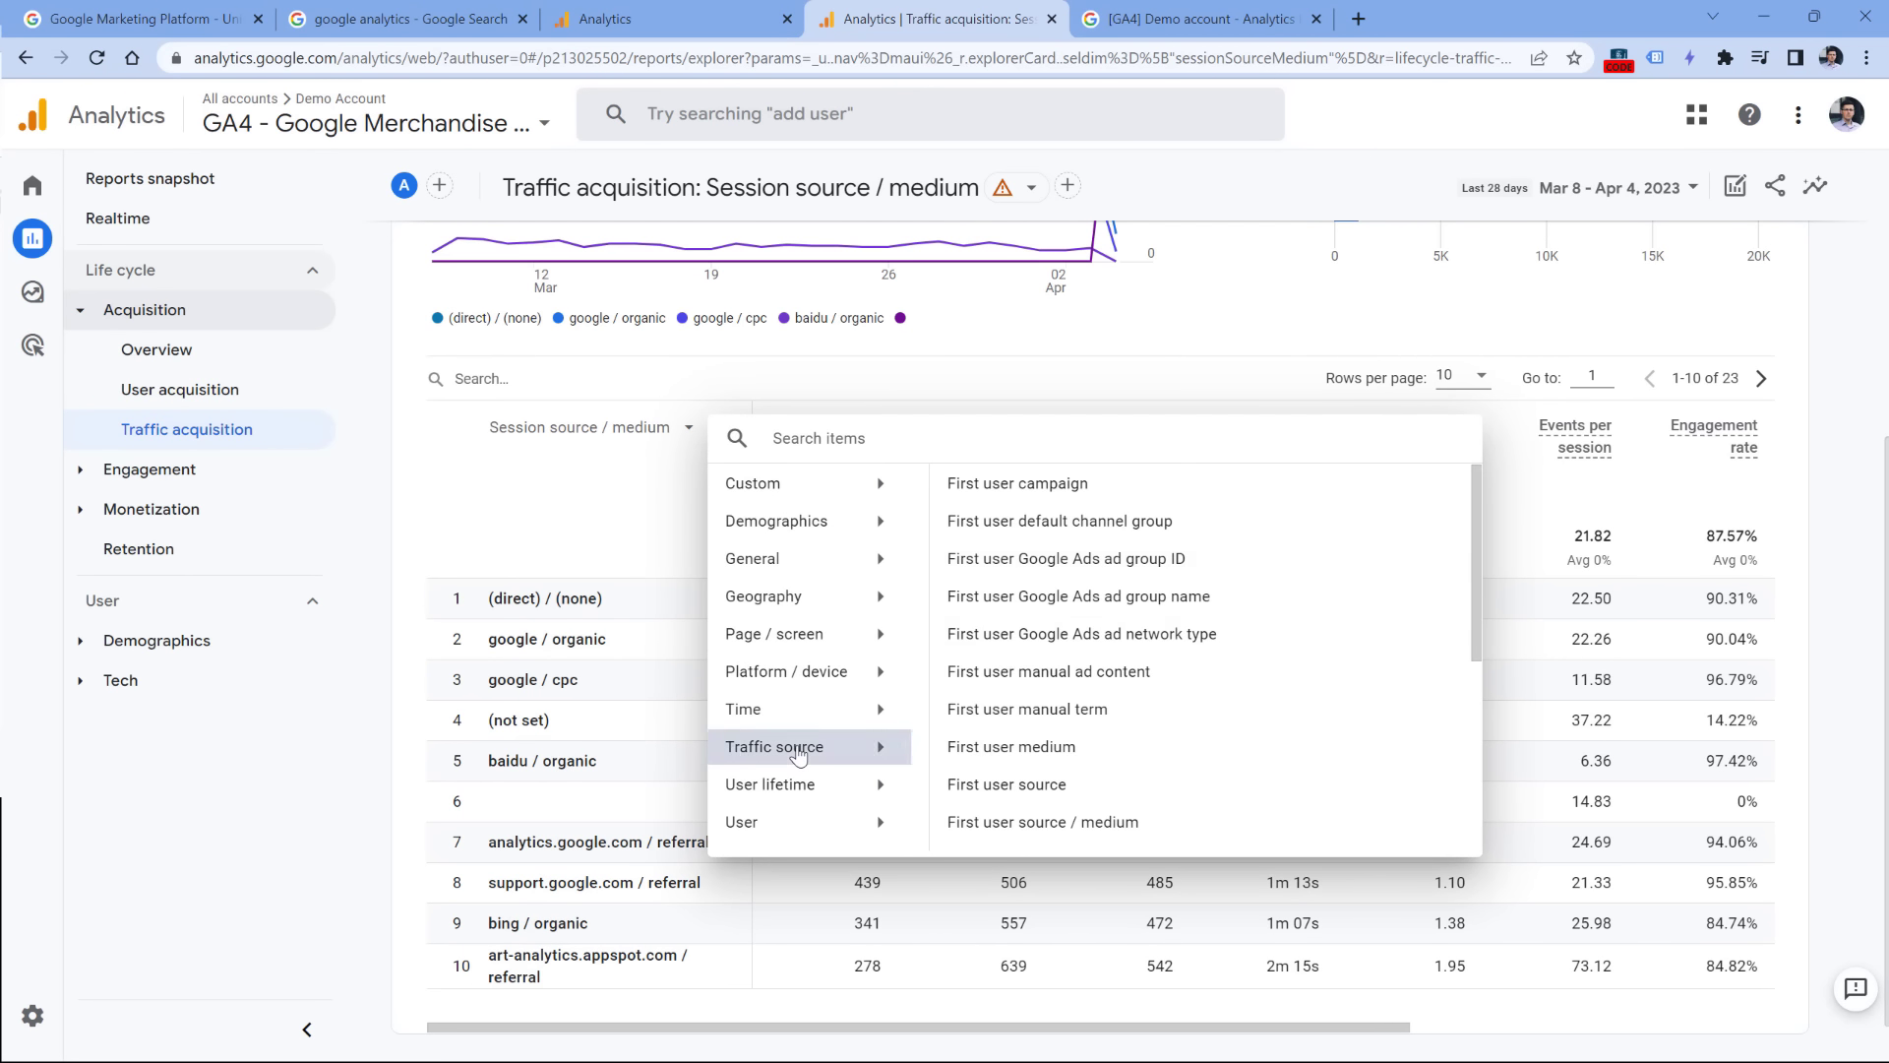
{"action": "scroll", "coordinate": [1043, 529], "scroll_direction": "down", "scroll_amount": 5}
{"action": "left_click", "coordinate": [1015, 528]}
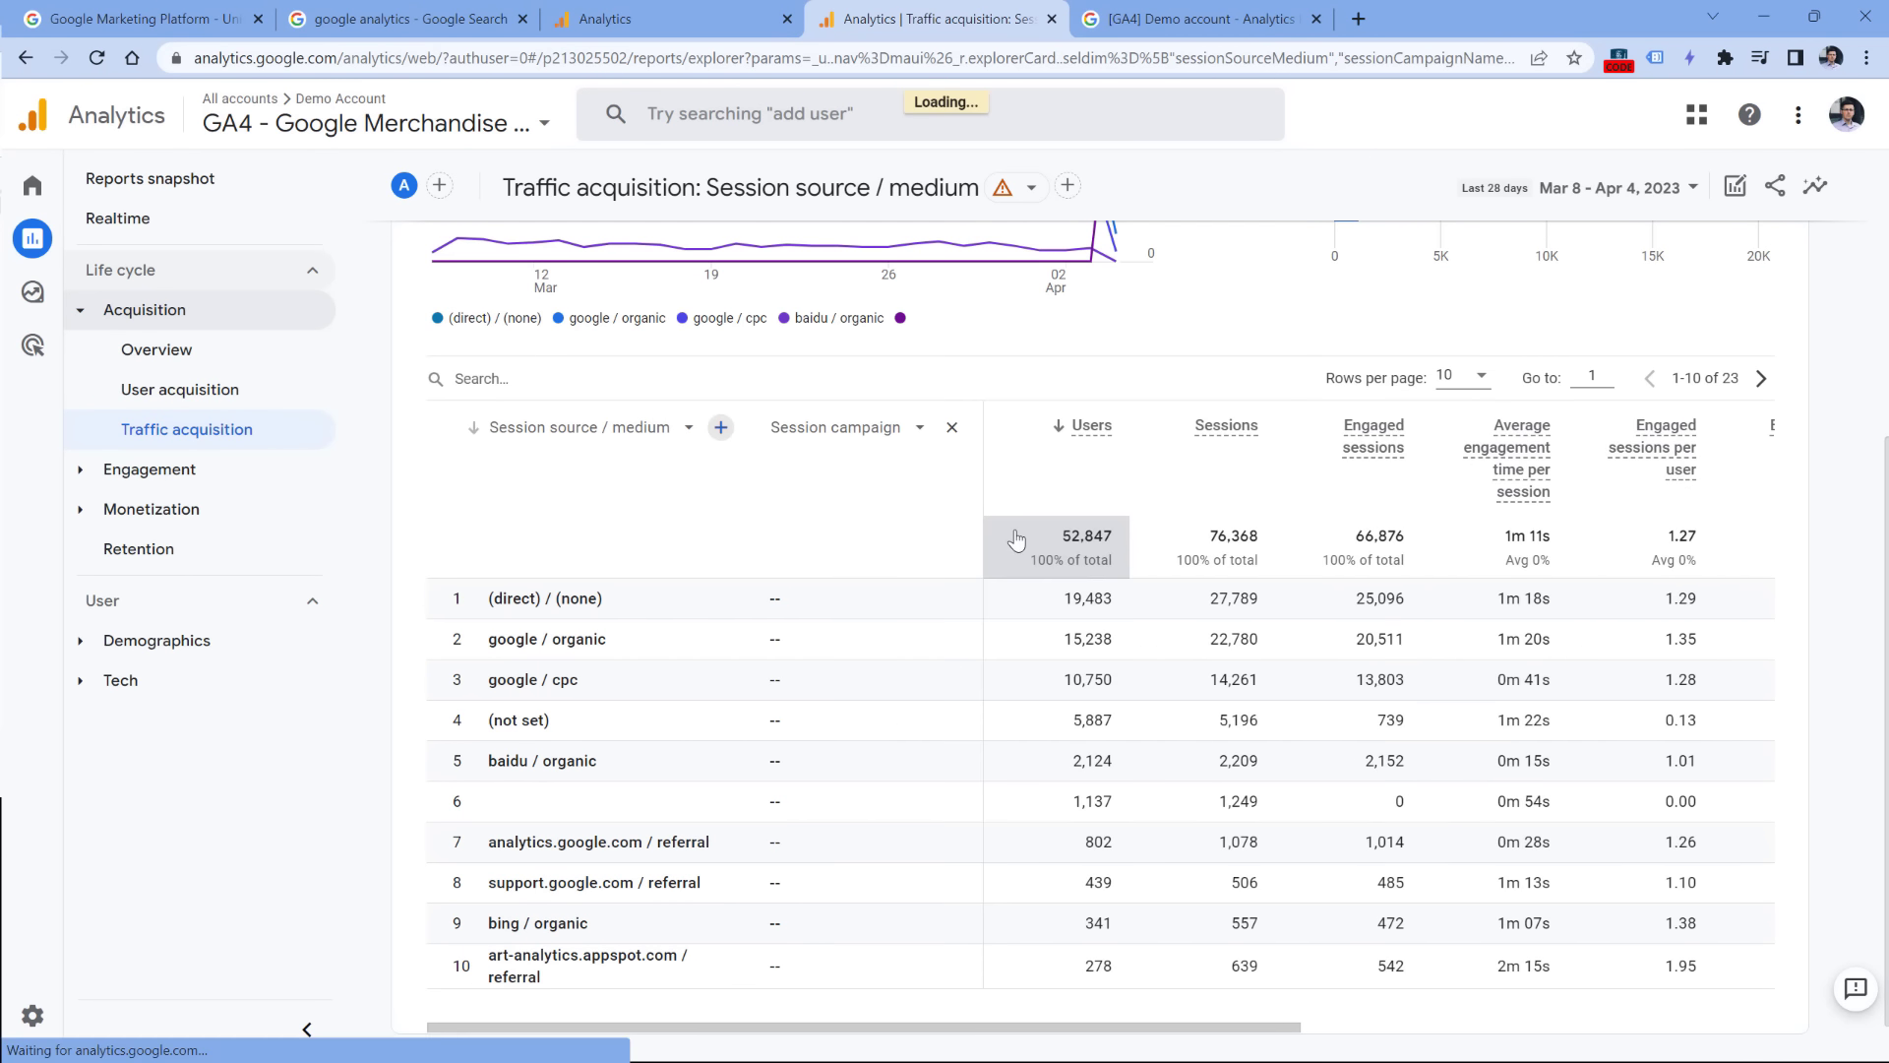
{"action": "scroll", "coordinate": [531, 580], "scroll_direction": "down", "scroll_amount": 2}
{"action": "scroll", "coordinate": [495, 571], "scroll_direction": "up", "scroll_amount": 1}
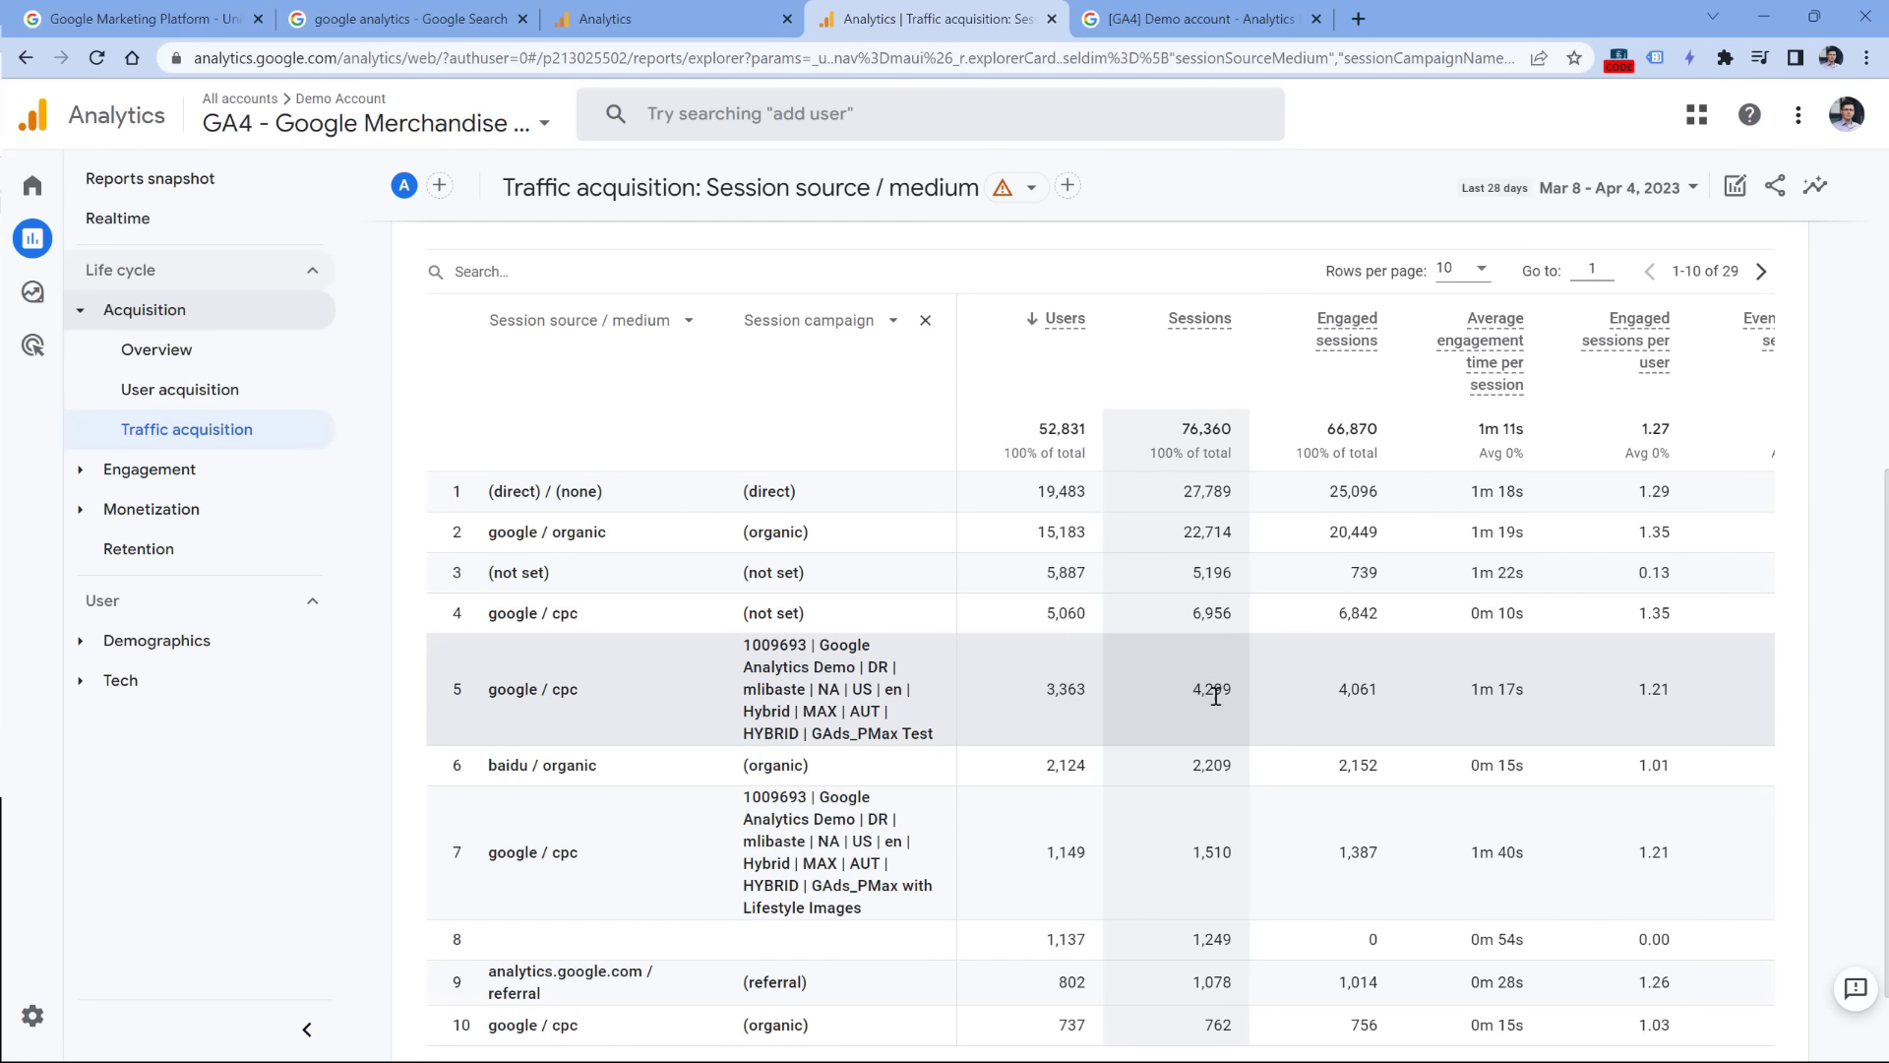
Step: Limit the Conversions column of the Traffic acquisition table to the purchase event
{"action": "scroll", "coordinate": [1216, 696], "scroll_direction": "down", "scroll_amount": 2}
{"action": "left_click_drag", "start_coordinate": [848, 972], "coordinate": [1308, 974]}
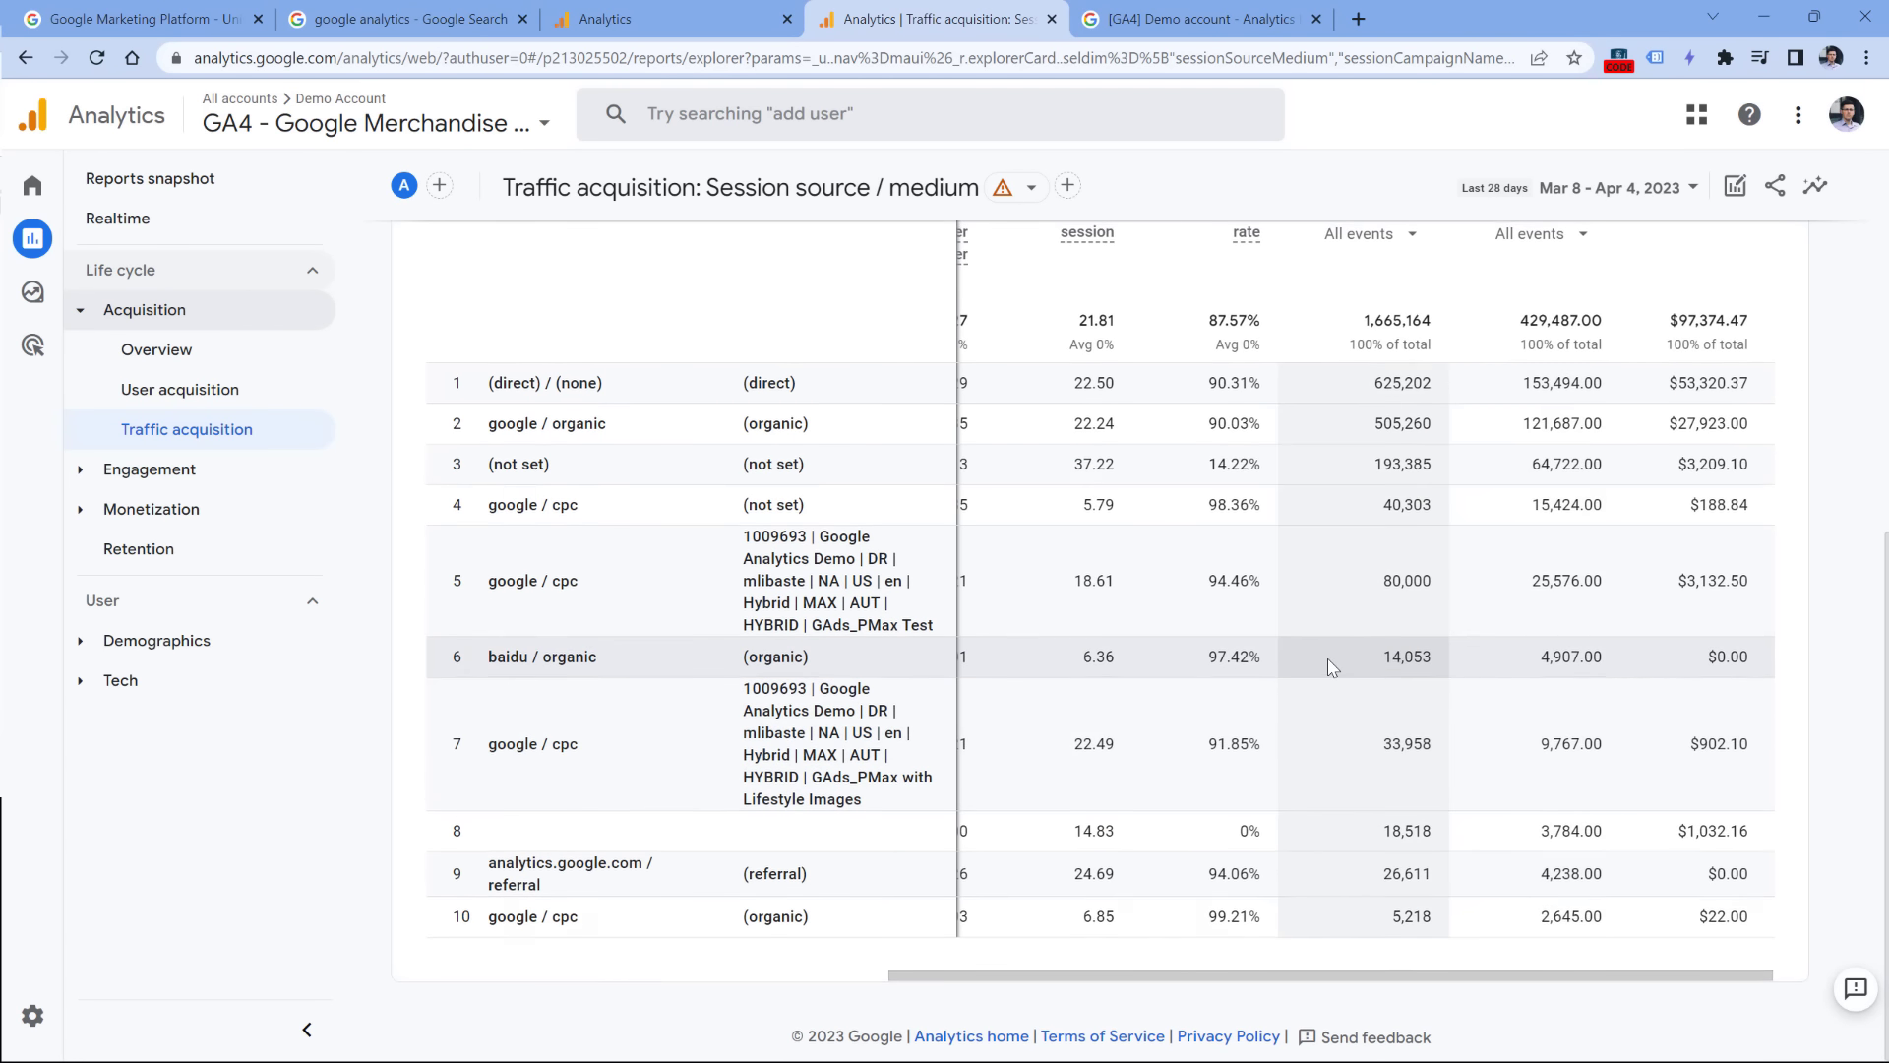
{"action": "scroll", "coordinate": [1331, 667], "scroll_direction": "up", "scroll_amount": 2}
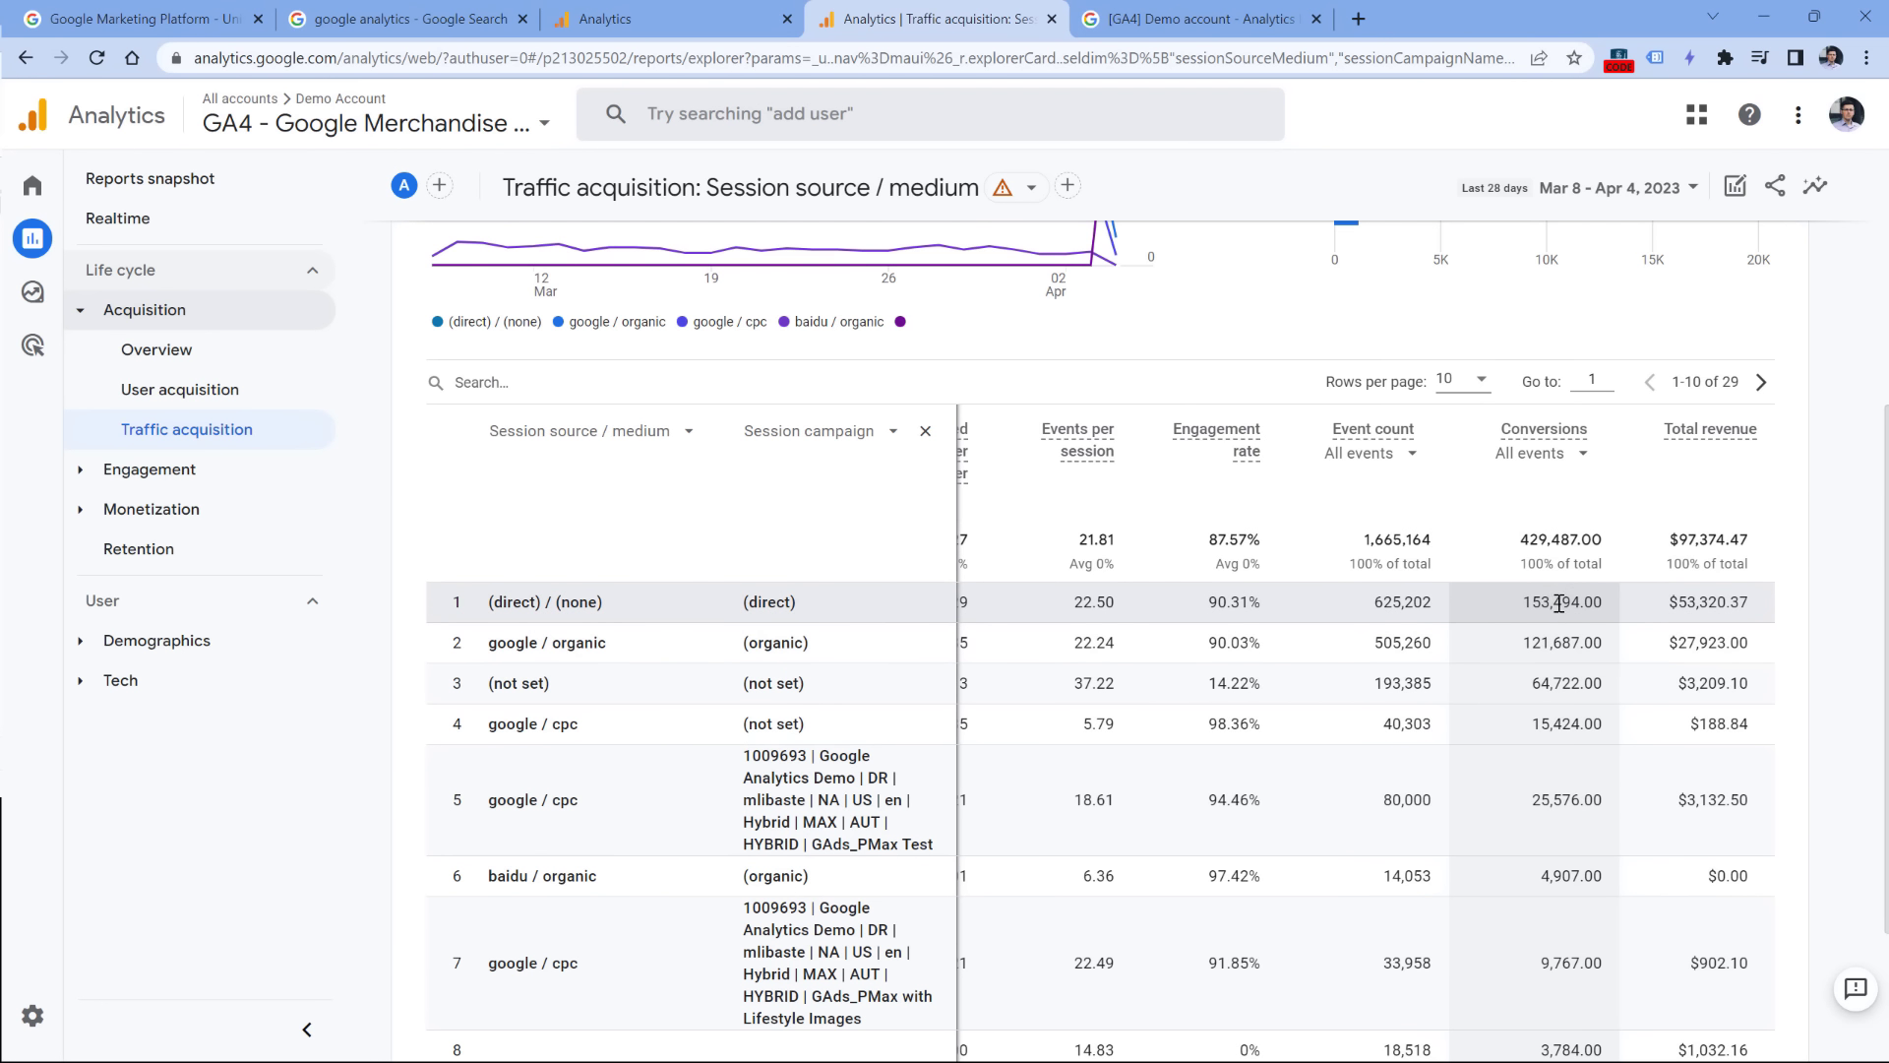
{"action": "left_click", "coordinate": [1563, 455]}
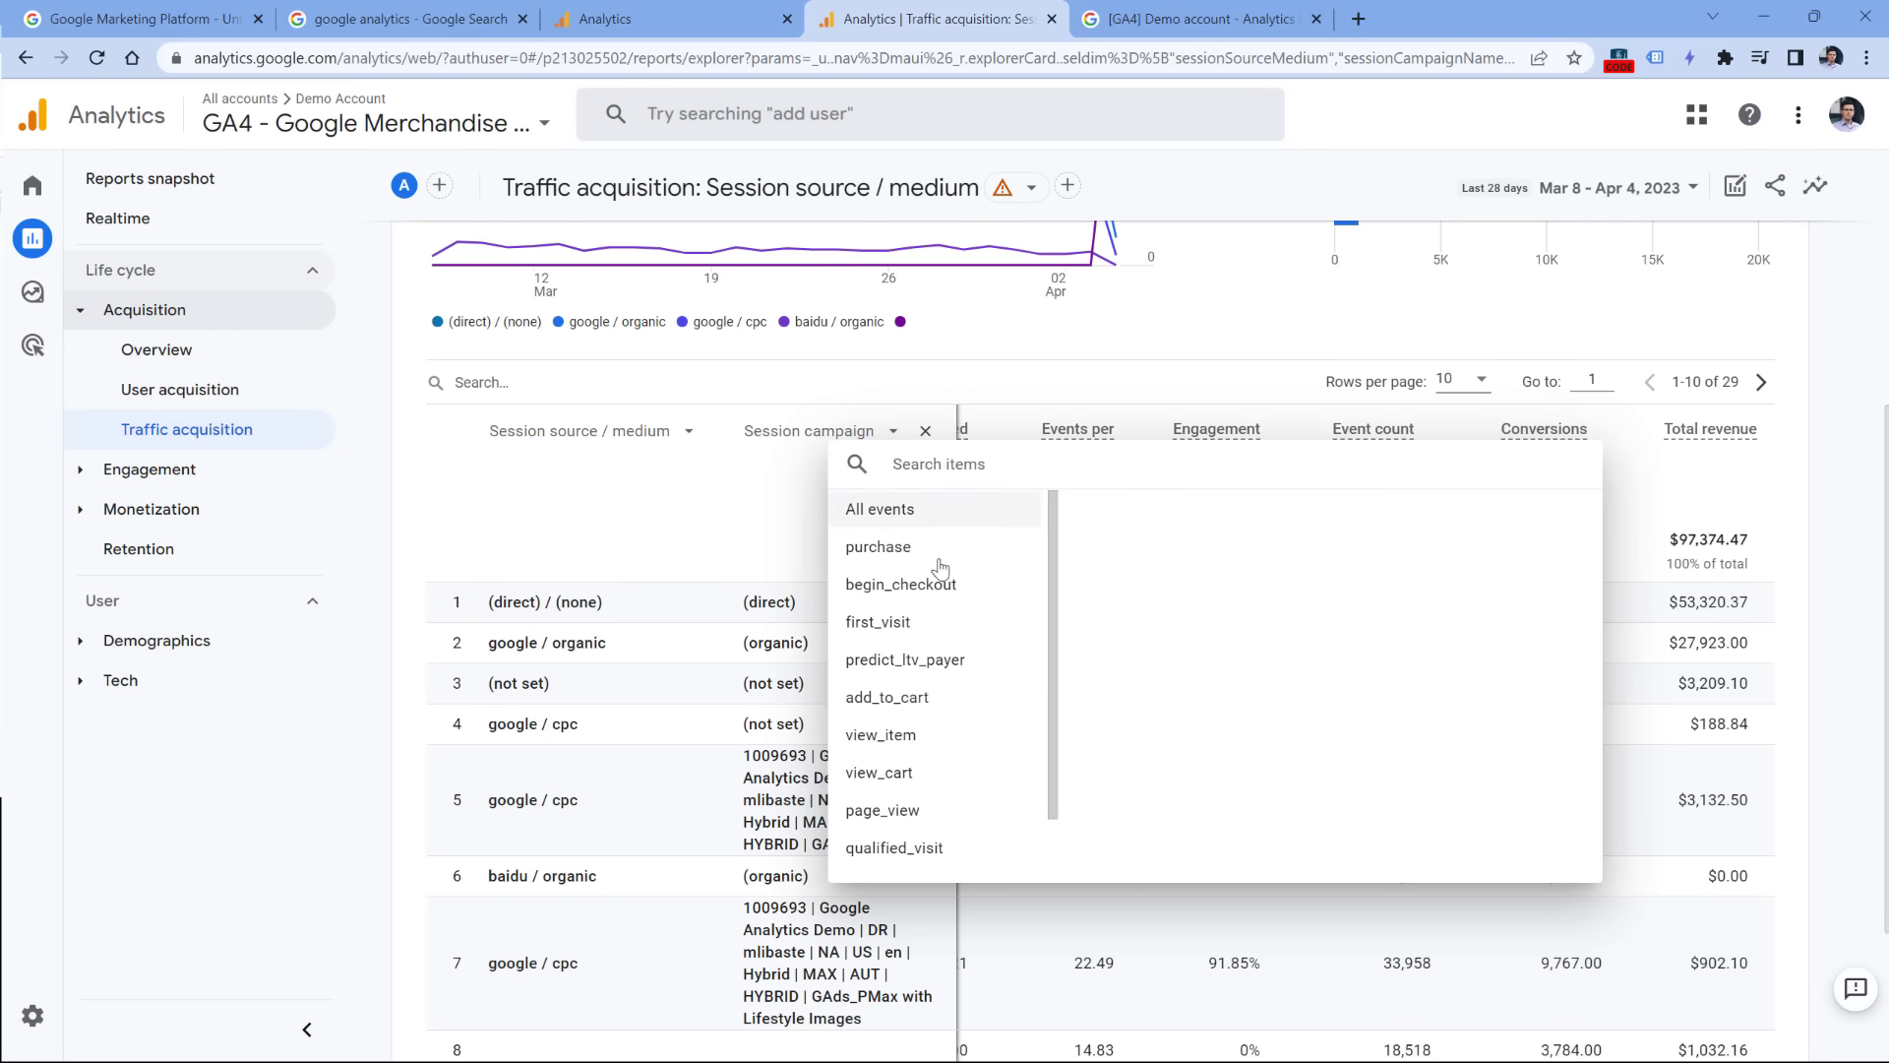
{"action": "left_click", "coordinate": [908, 548]}
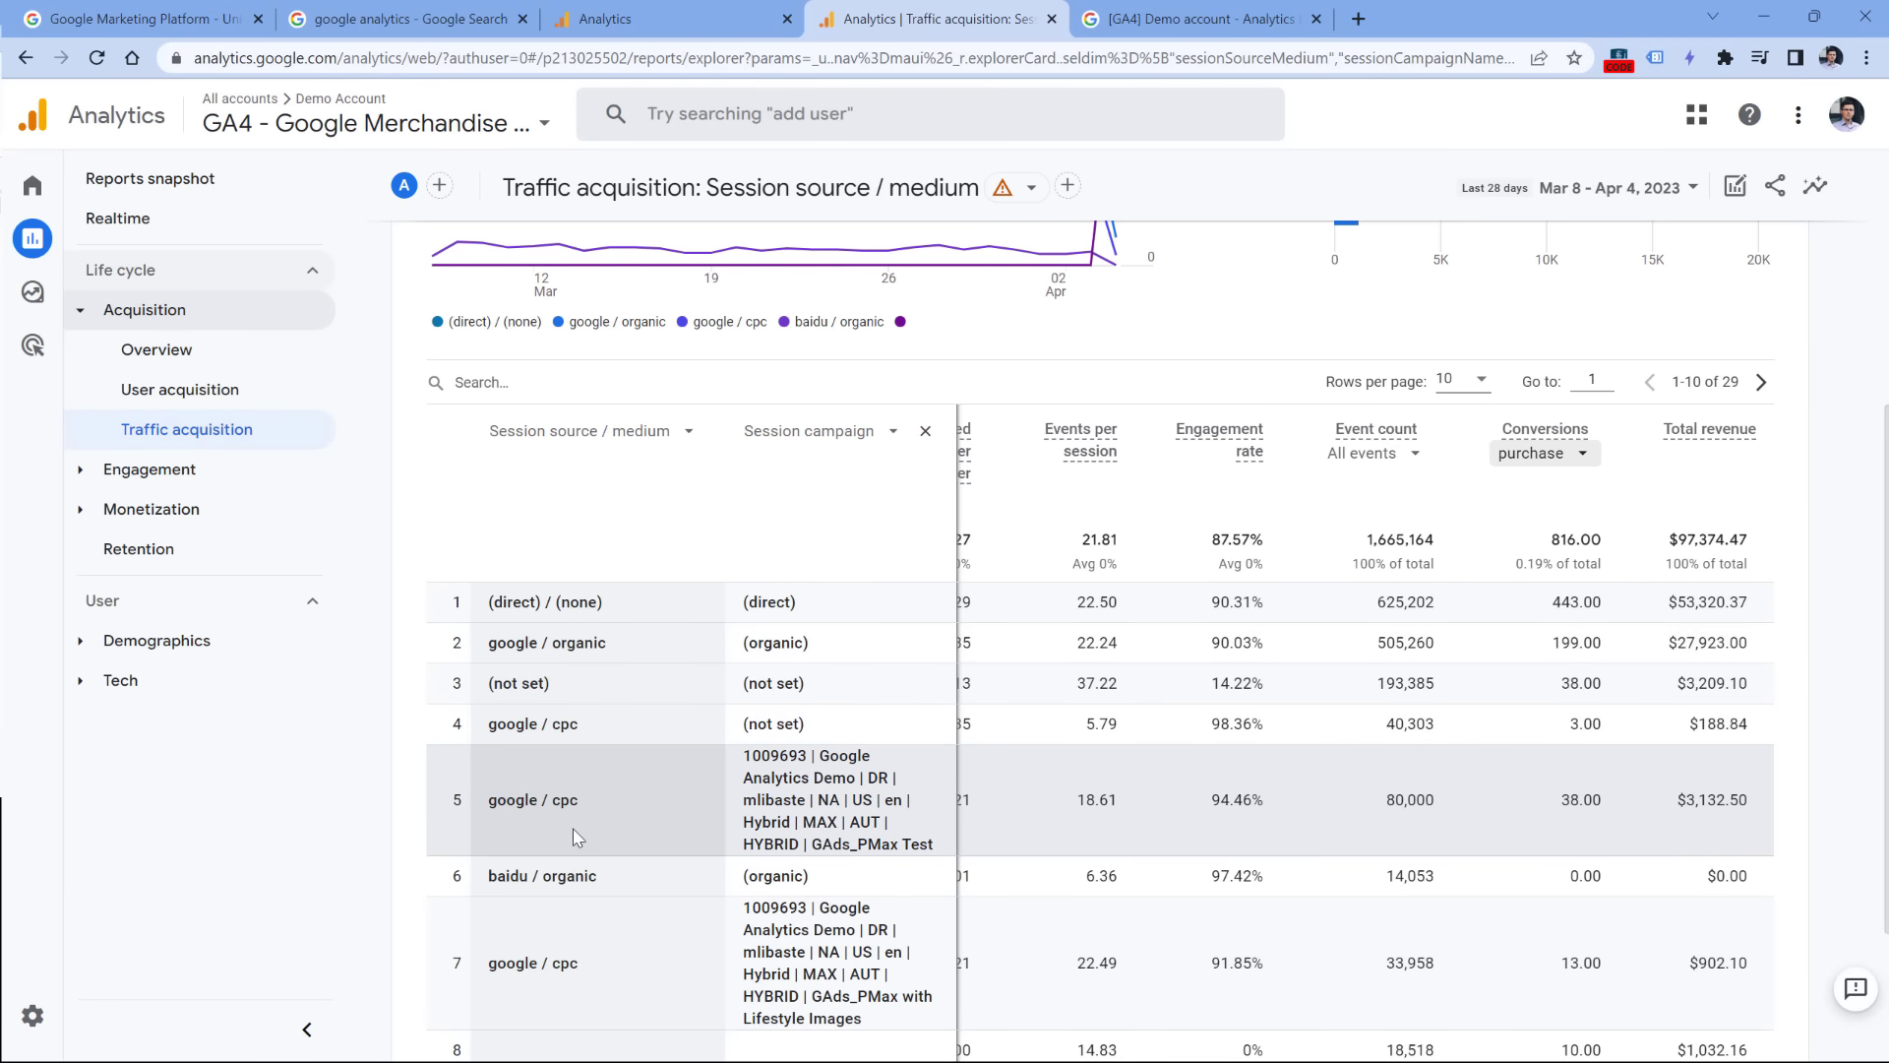
Step: Remove the Session campaign secondary dimension and view the available primary dimensions, keeping Session source / medium
{"action": "left_click", "coordinate": [925, 431]}
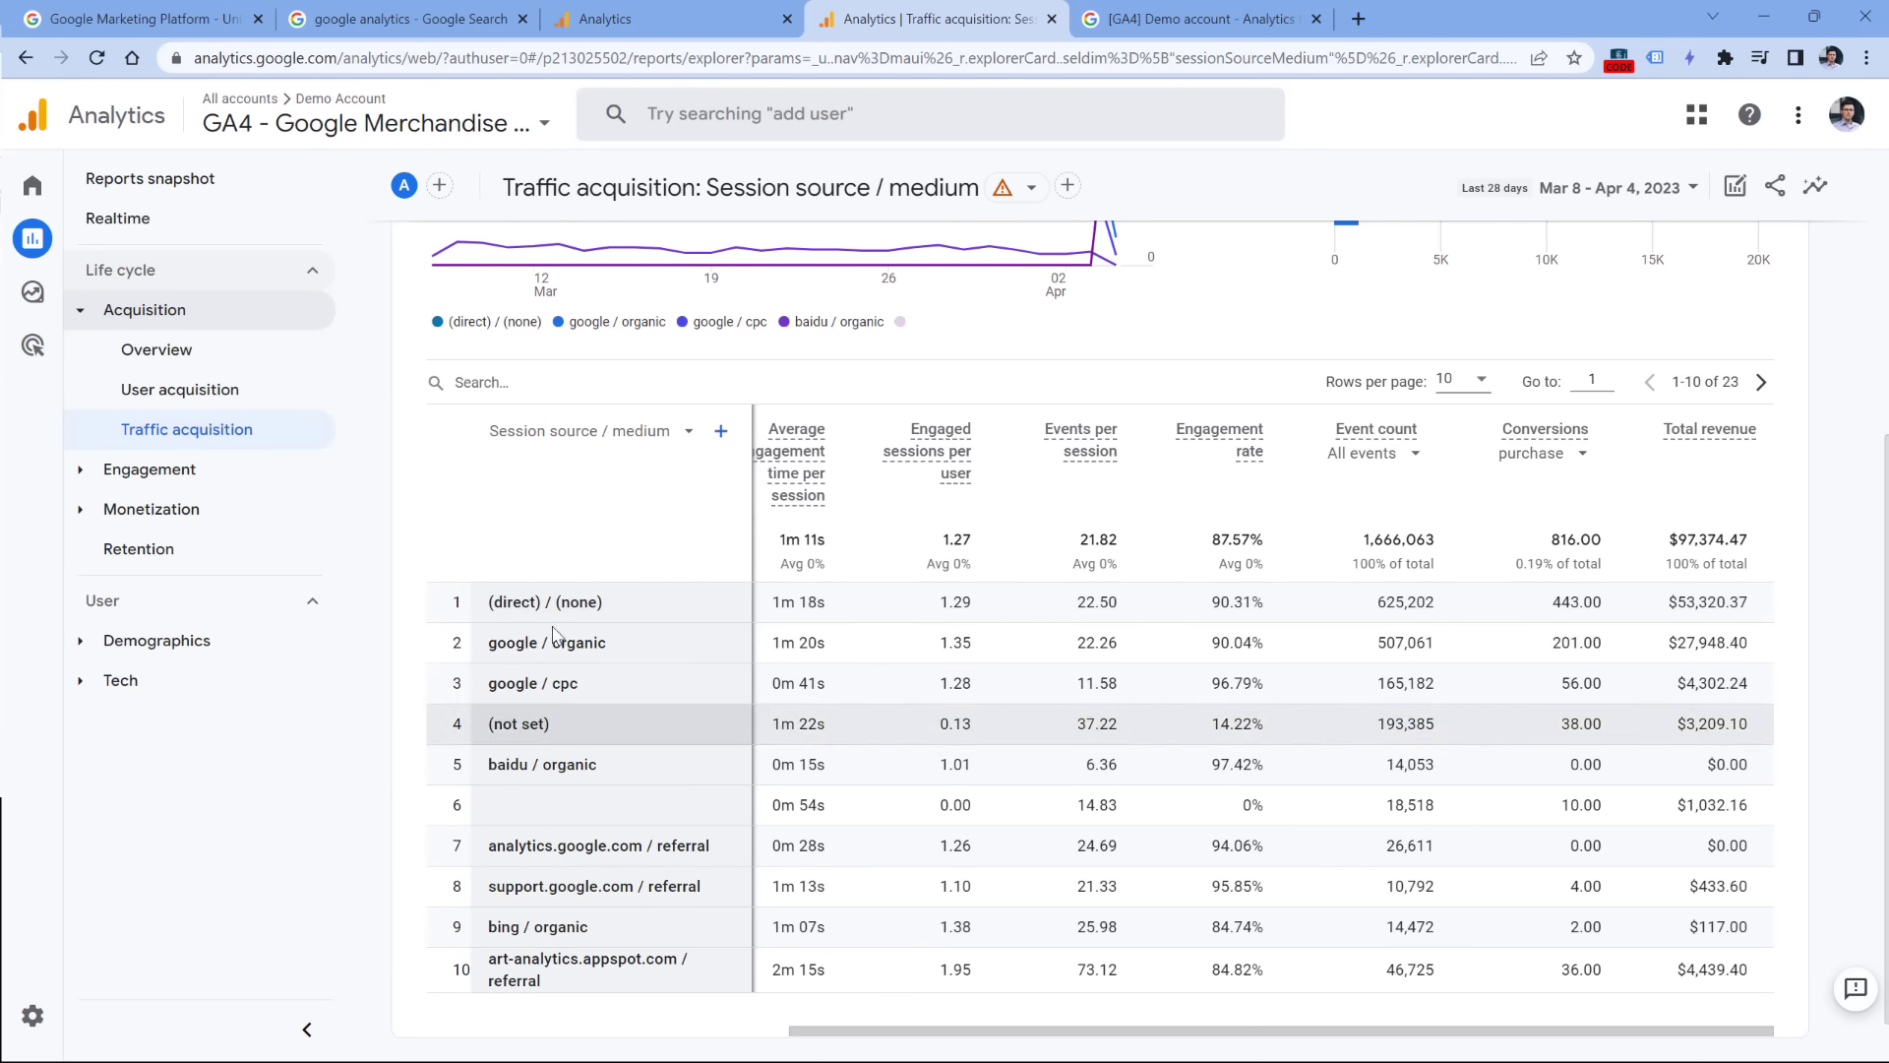
{"action": "left_click", "coordinate": [597, 437]}
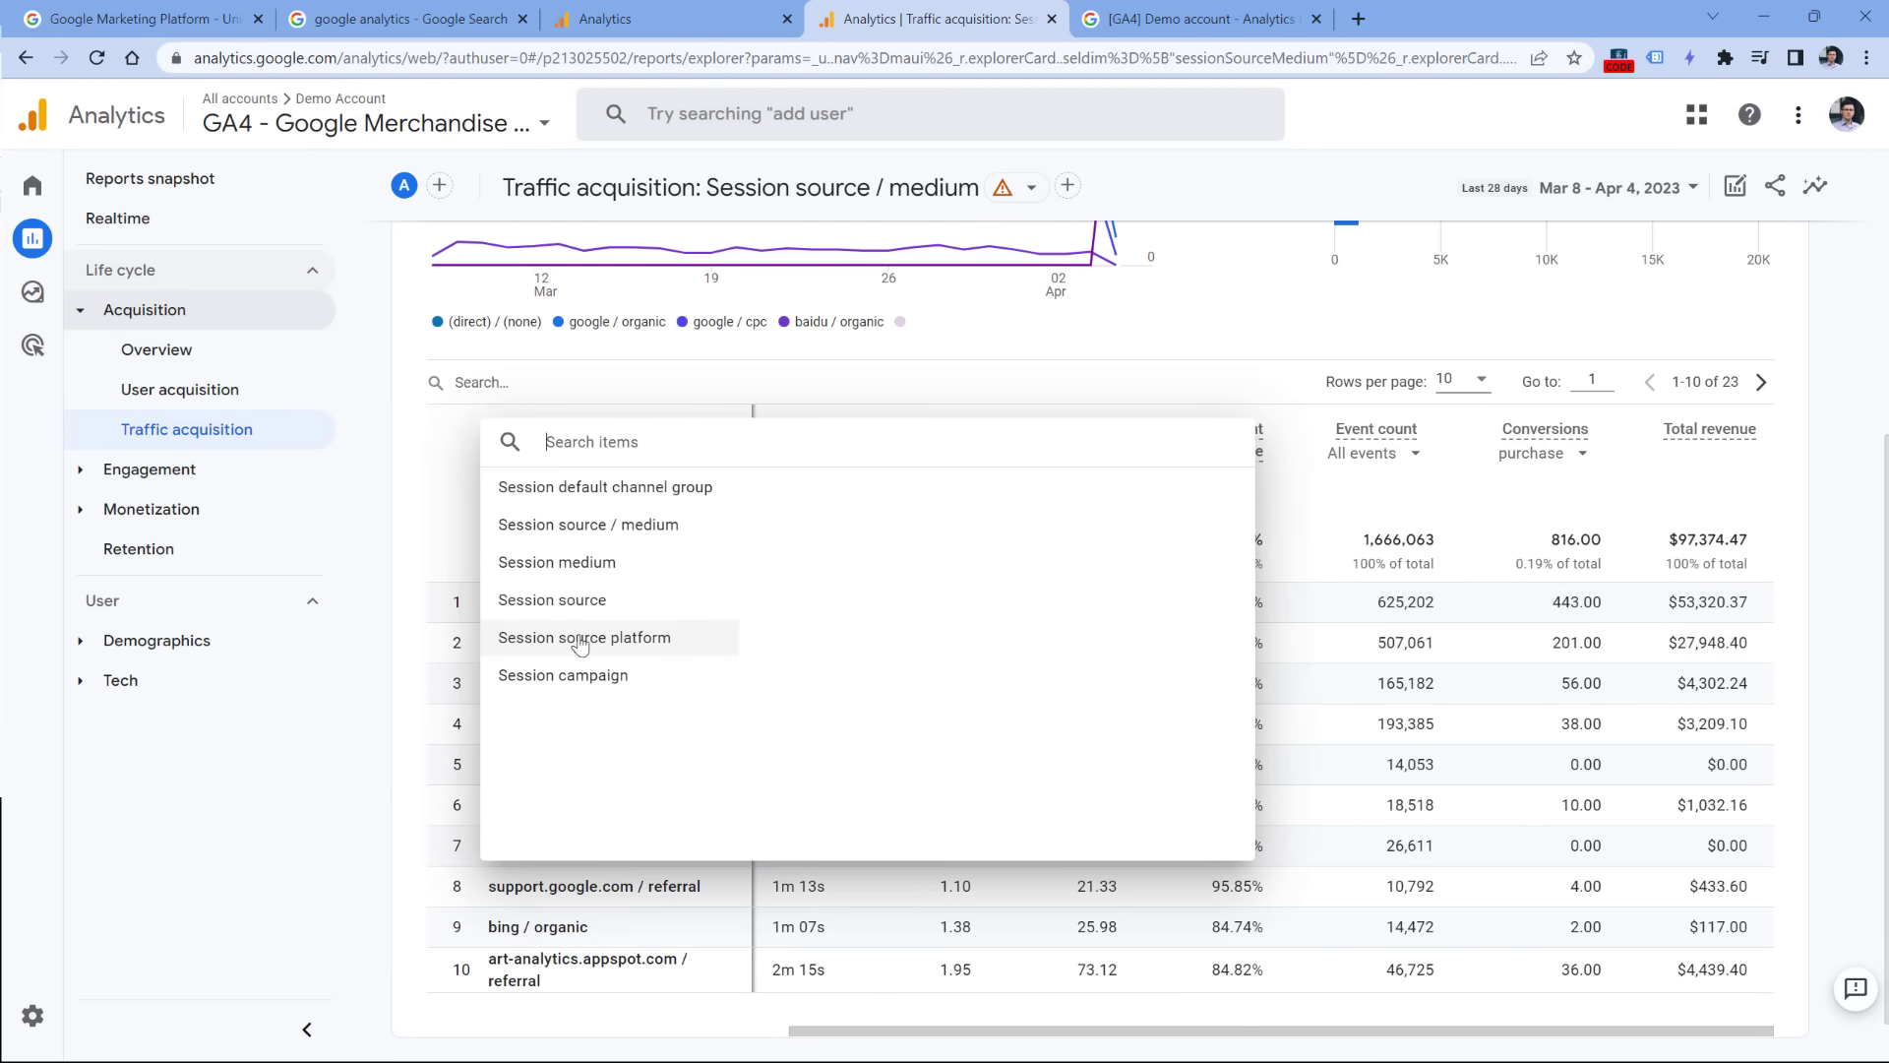
{"action": "left_click", "coordinate": [1331, 323]}
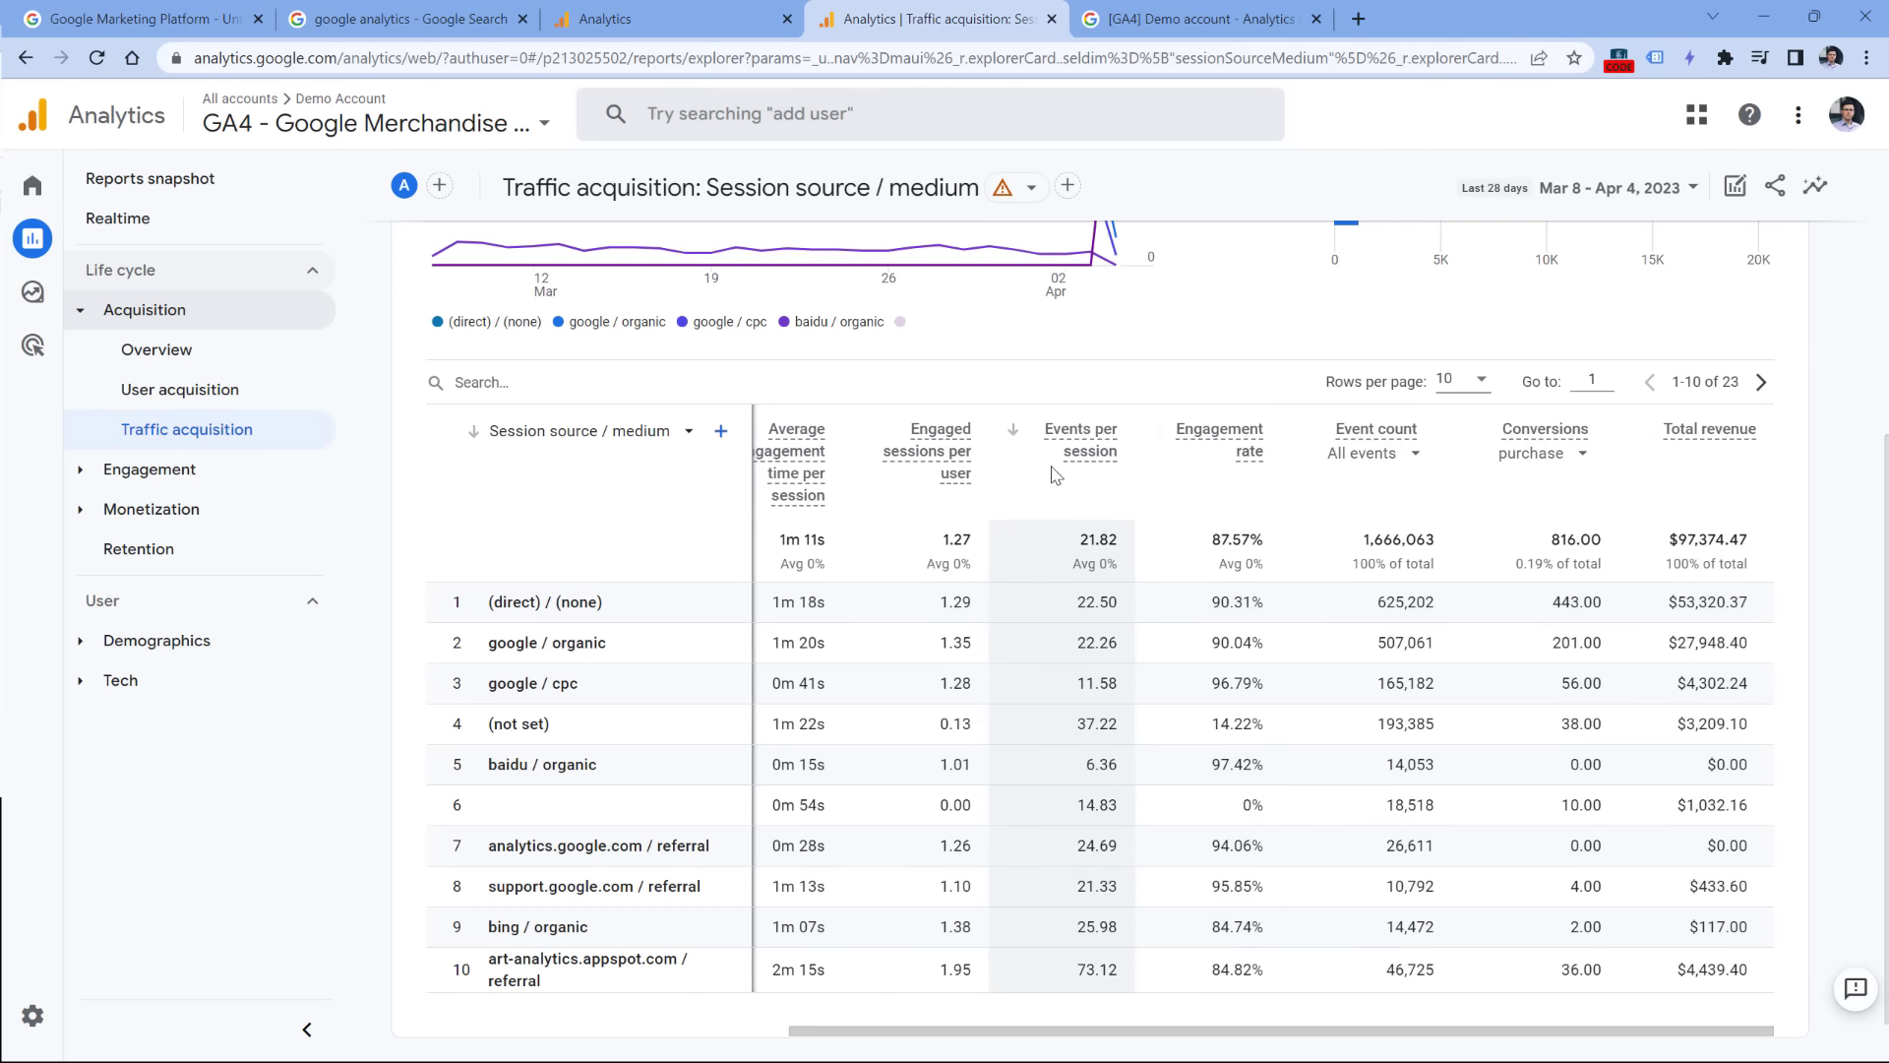
{"action": "scroll", "coordinate": [1097, 522], "scroll_direction": "up", "scroll_amount": 4}
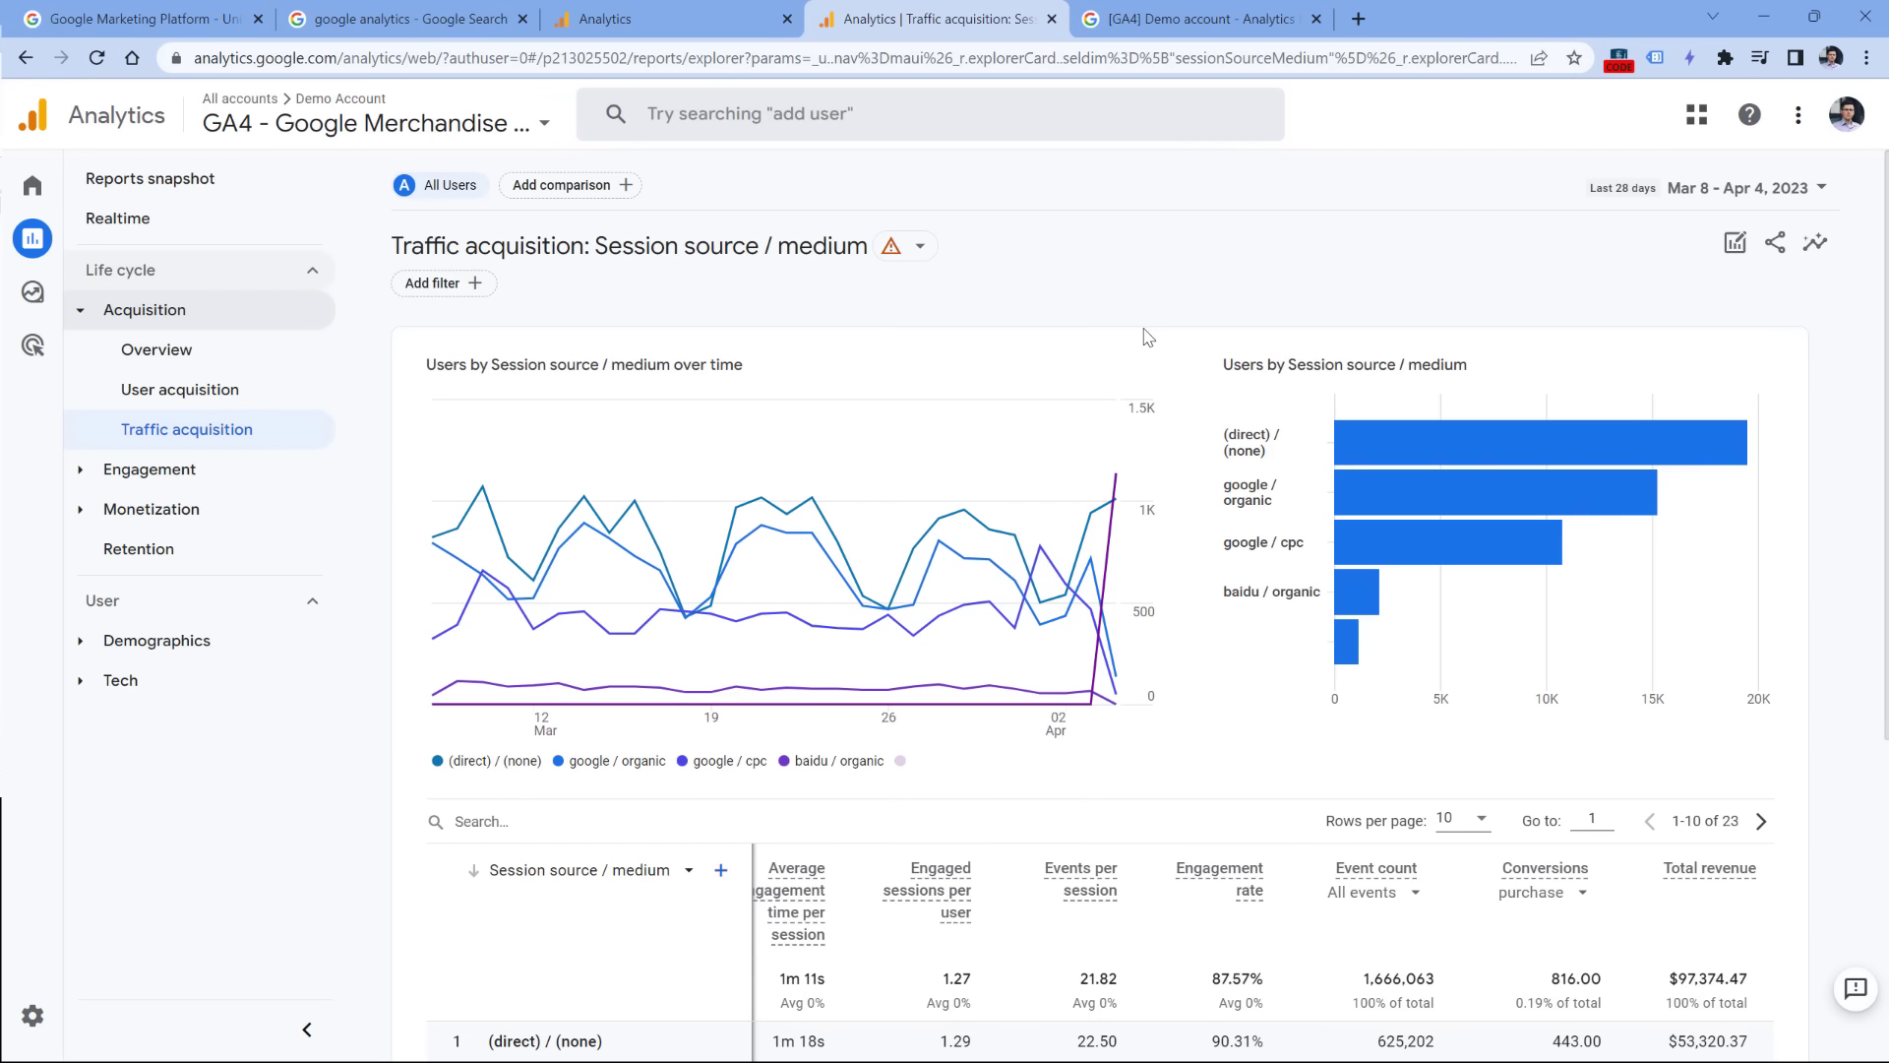
Step: Return to the Analytics Mania demo property, close its Google tag and stream details, and bring up its Reports snapshot
{"action": "left_click", "coordinate": [671, 16]}
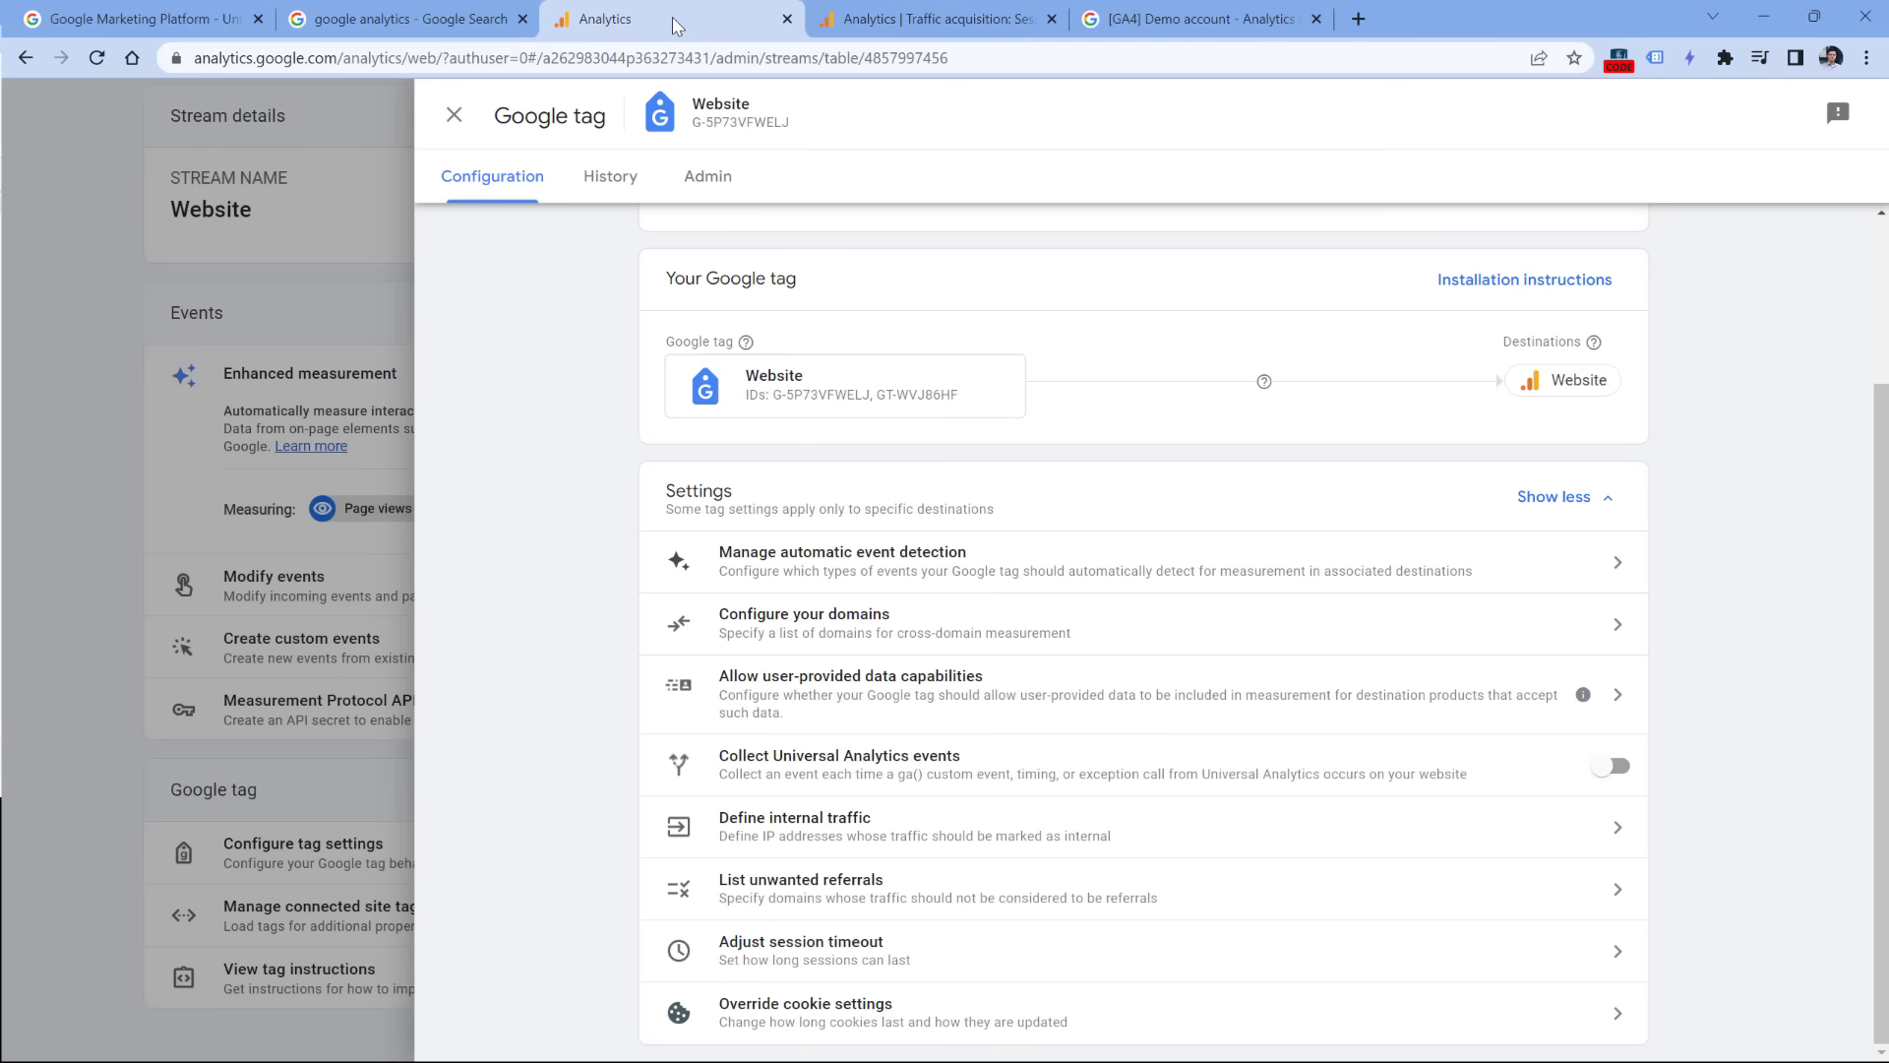
{"action": "left_click", "coordinate": [446, 232]}
{"action": "left_click", "coordinate": [211, 194]}
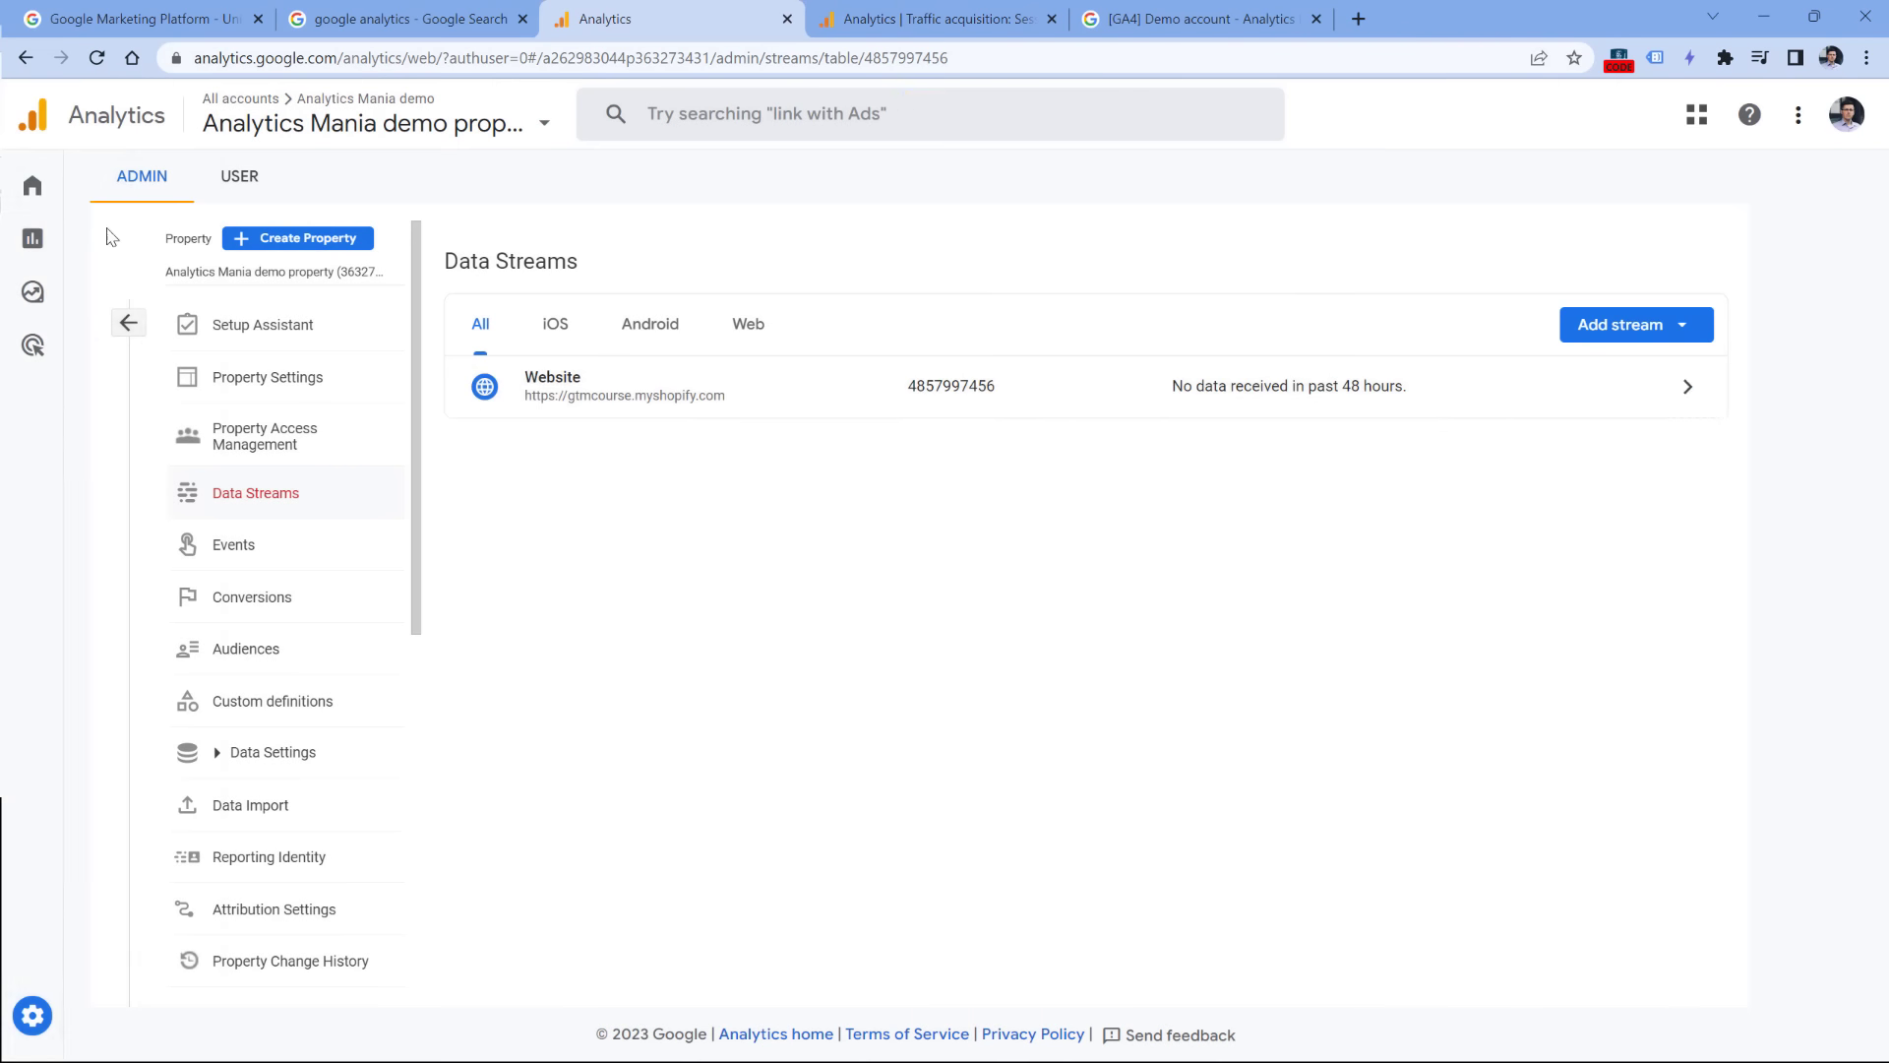
{"action": "left_click", "coordinate": [47, 244]}
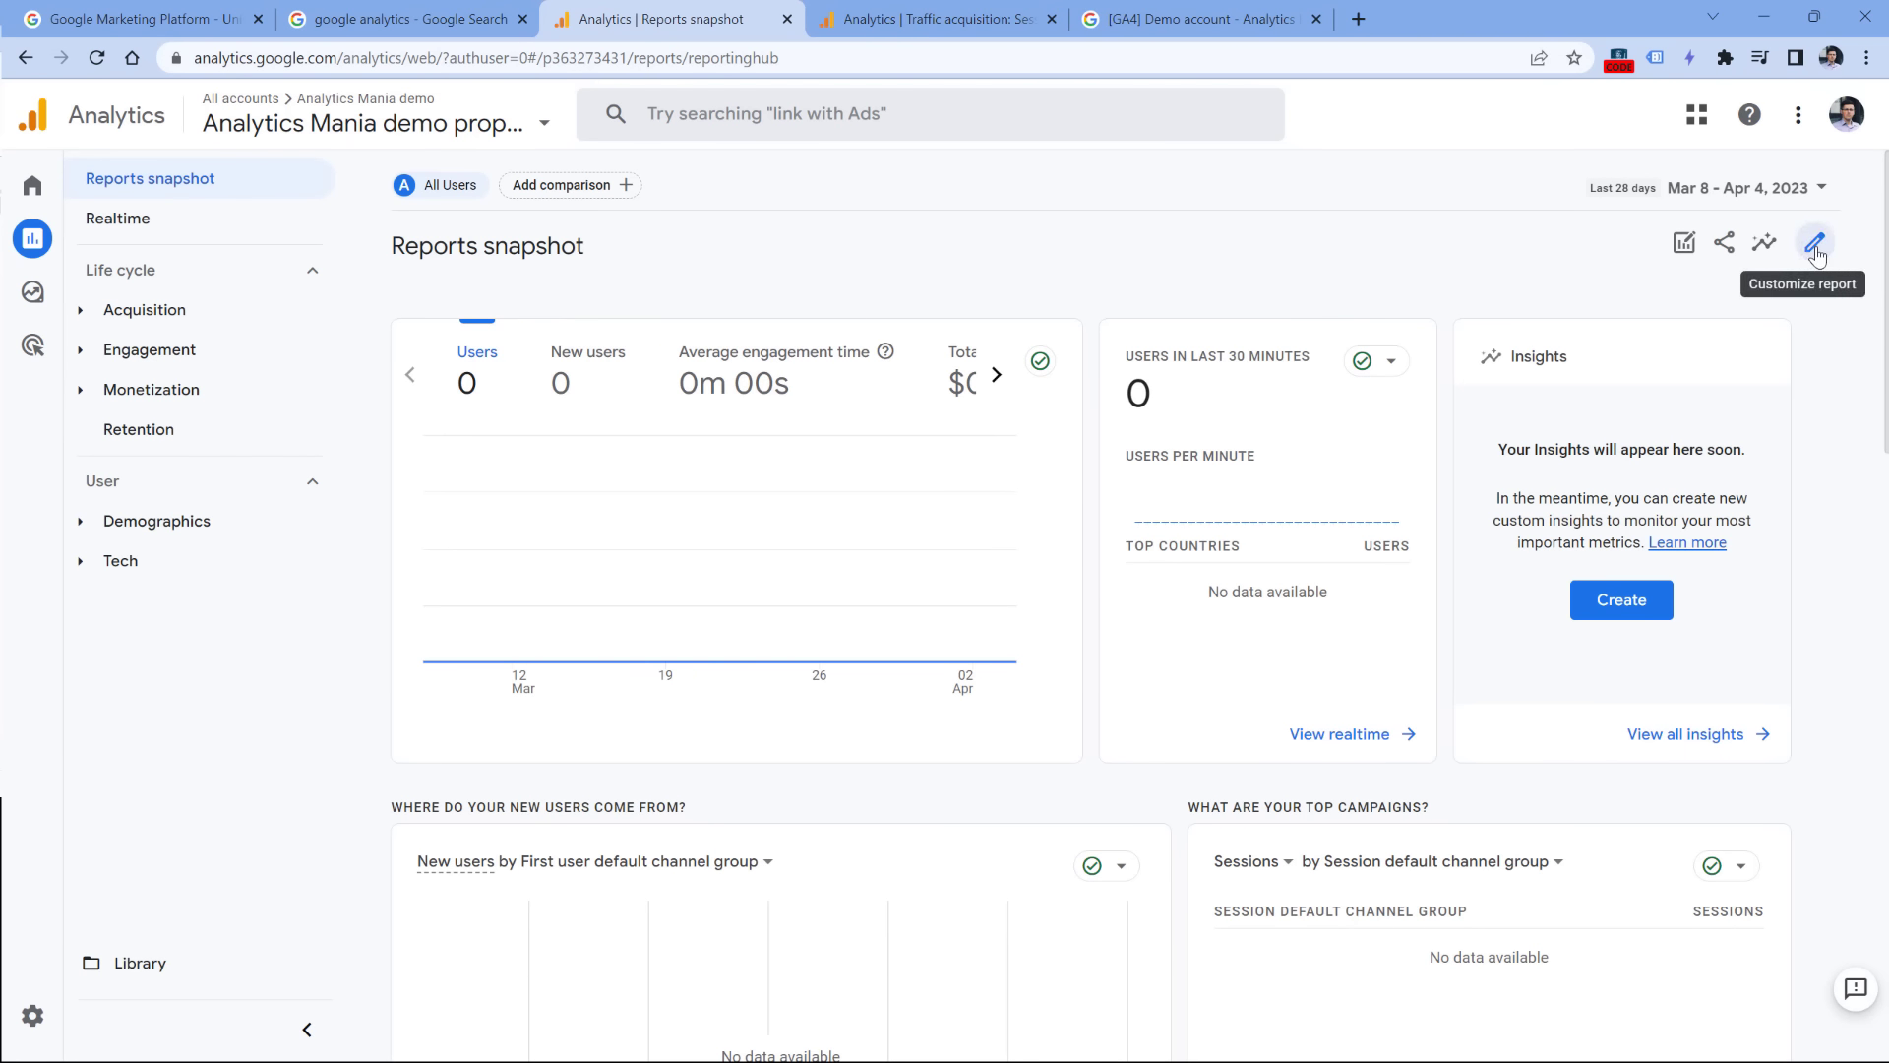
Step: Open the Traffic acquisition report of the Analytics Mania demo property for customization
{"action": "left_click", "coordinate": [83, 313]}
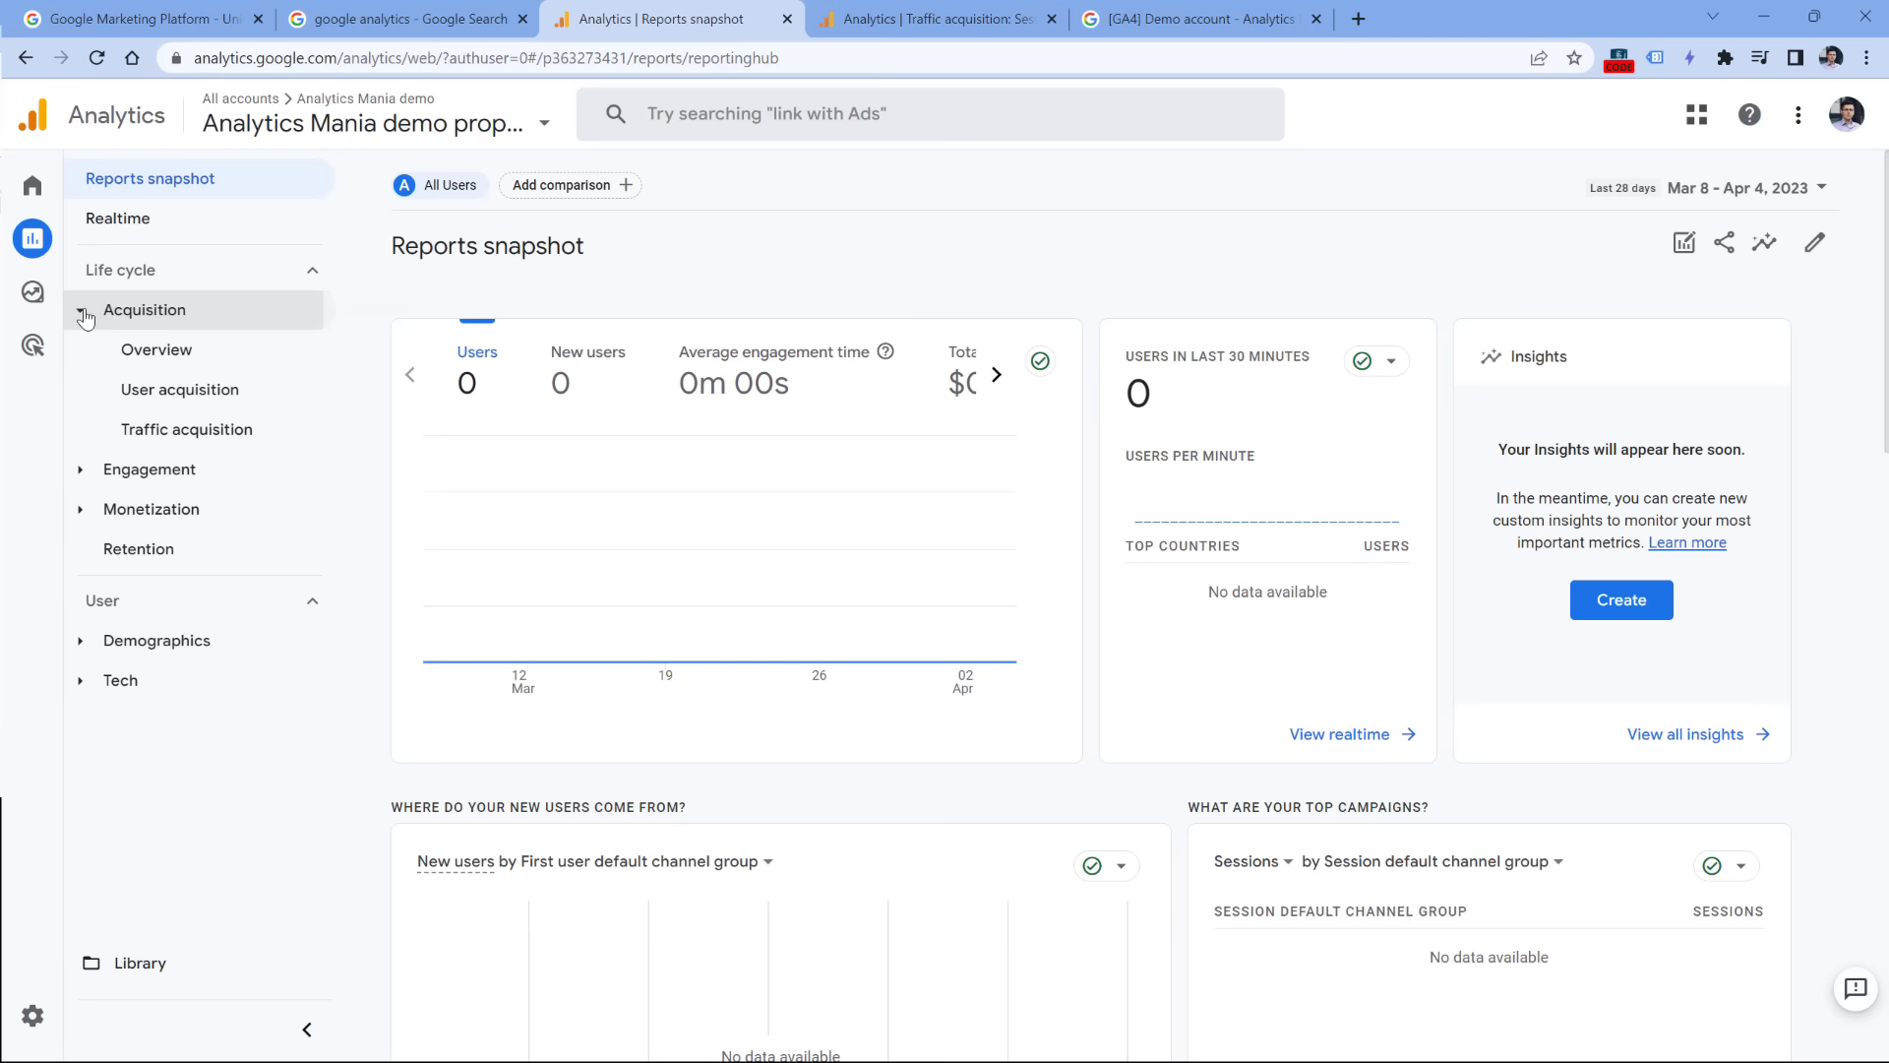
{"action": "left_click", "coordinate": [196, 439]}
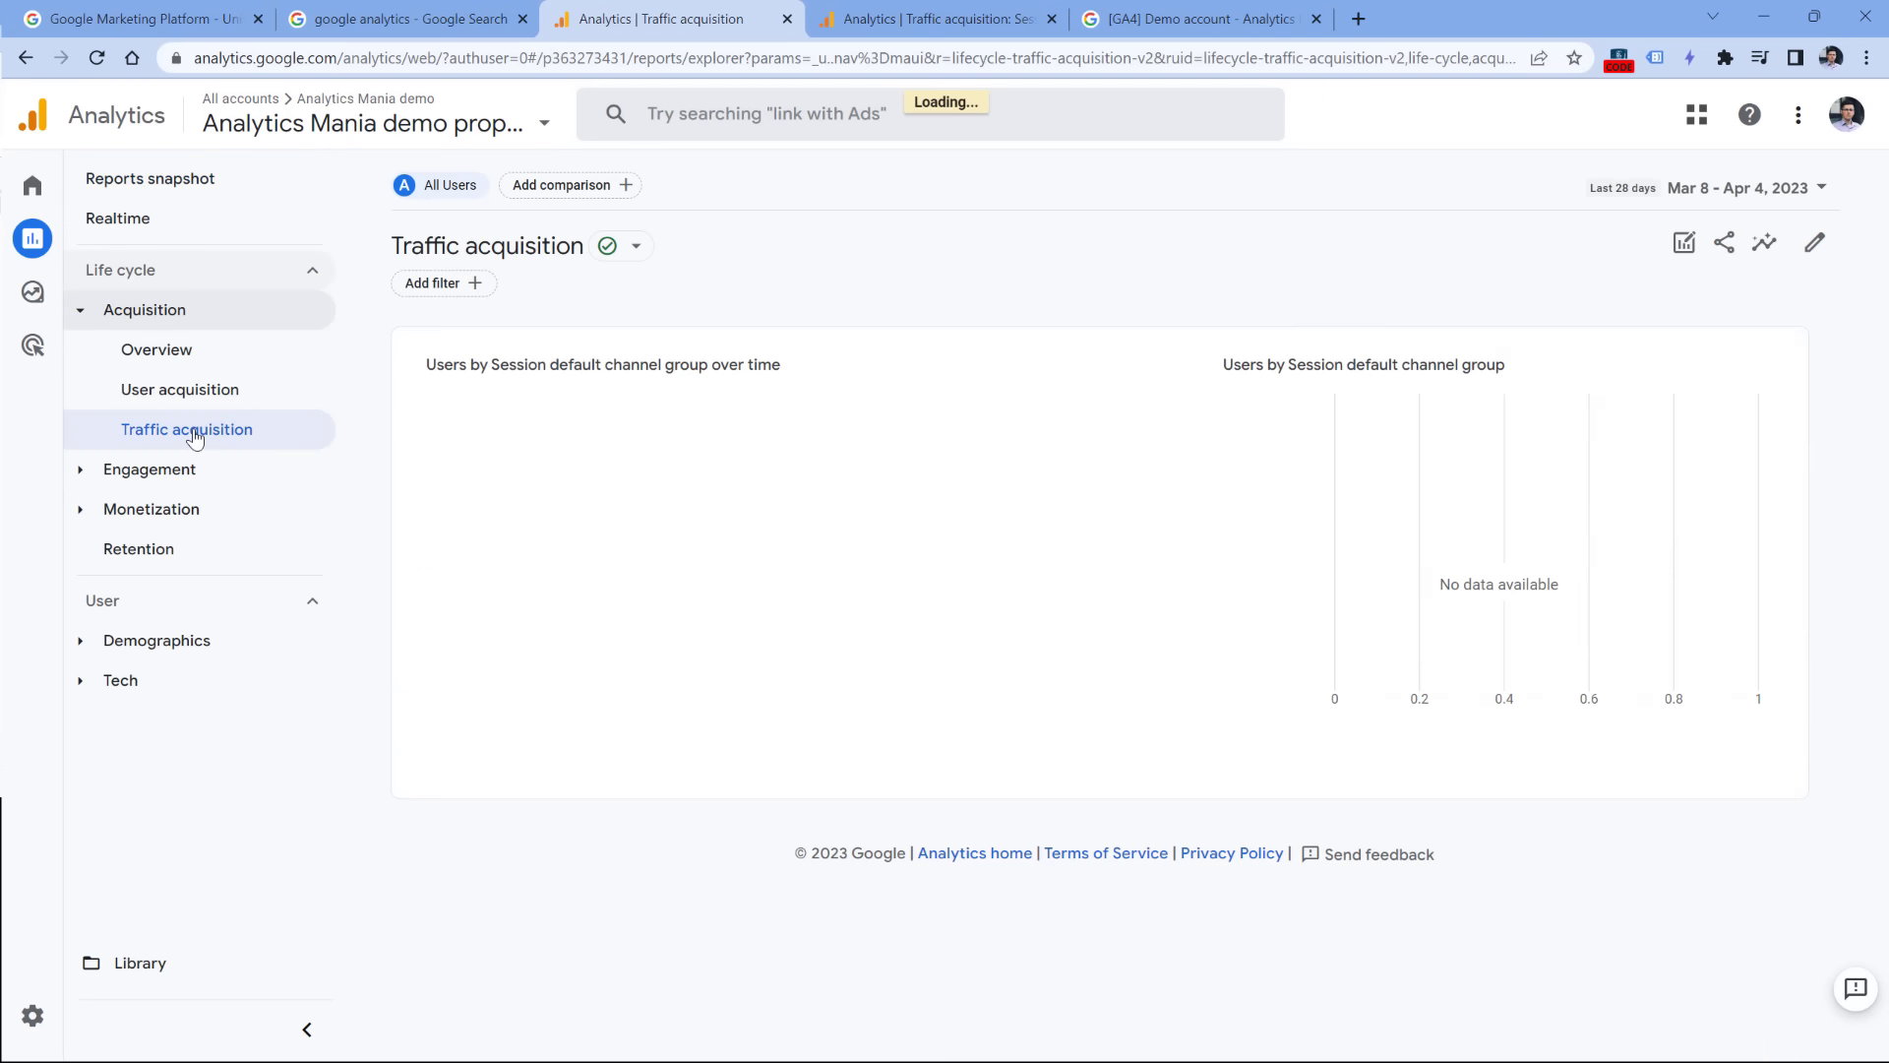
{"action": "left_click", "coordinate": [1813, 241]}
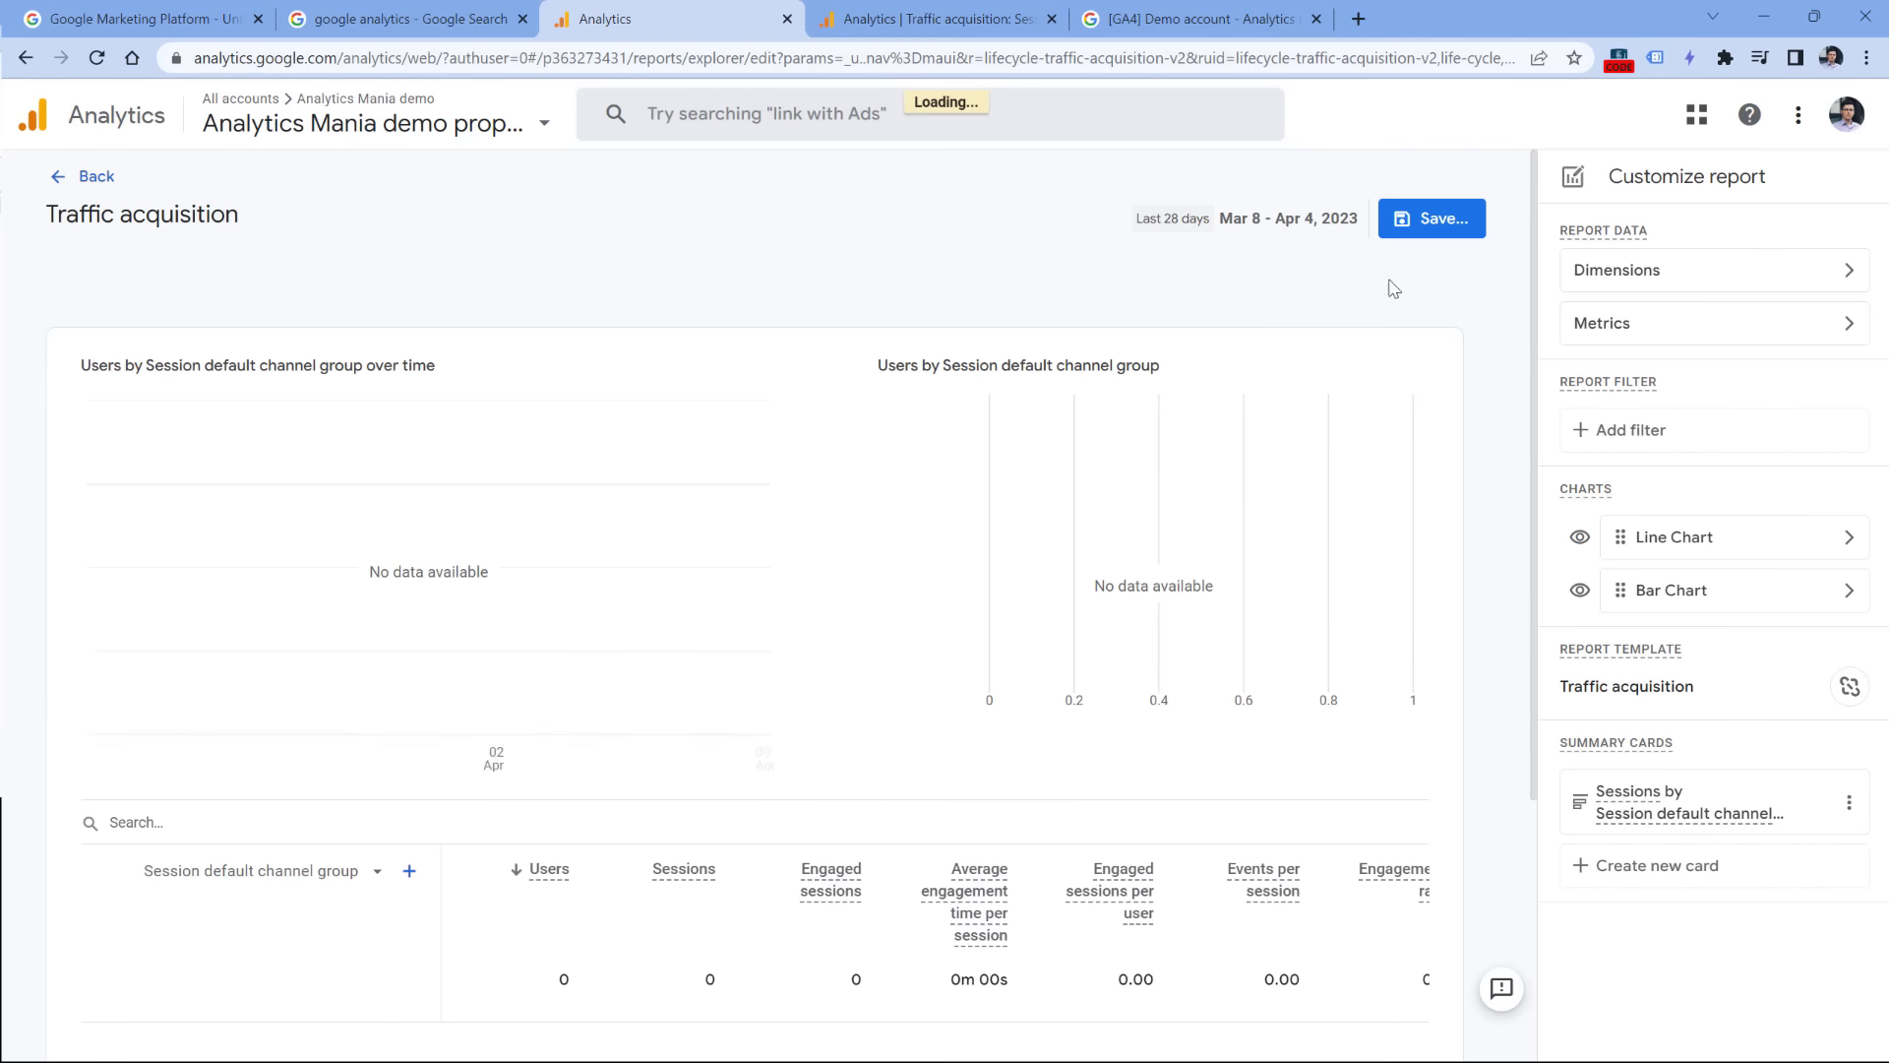
Step: Examine the report's primary dimensions and those that can be added, leaving the list as it is
{"action": "left_click", "coordinate": [1730, 275]}
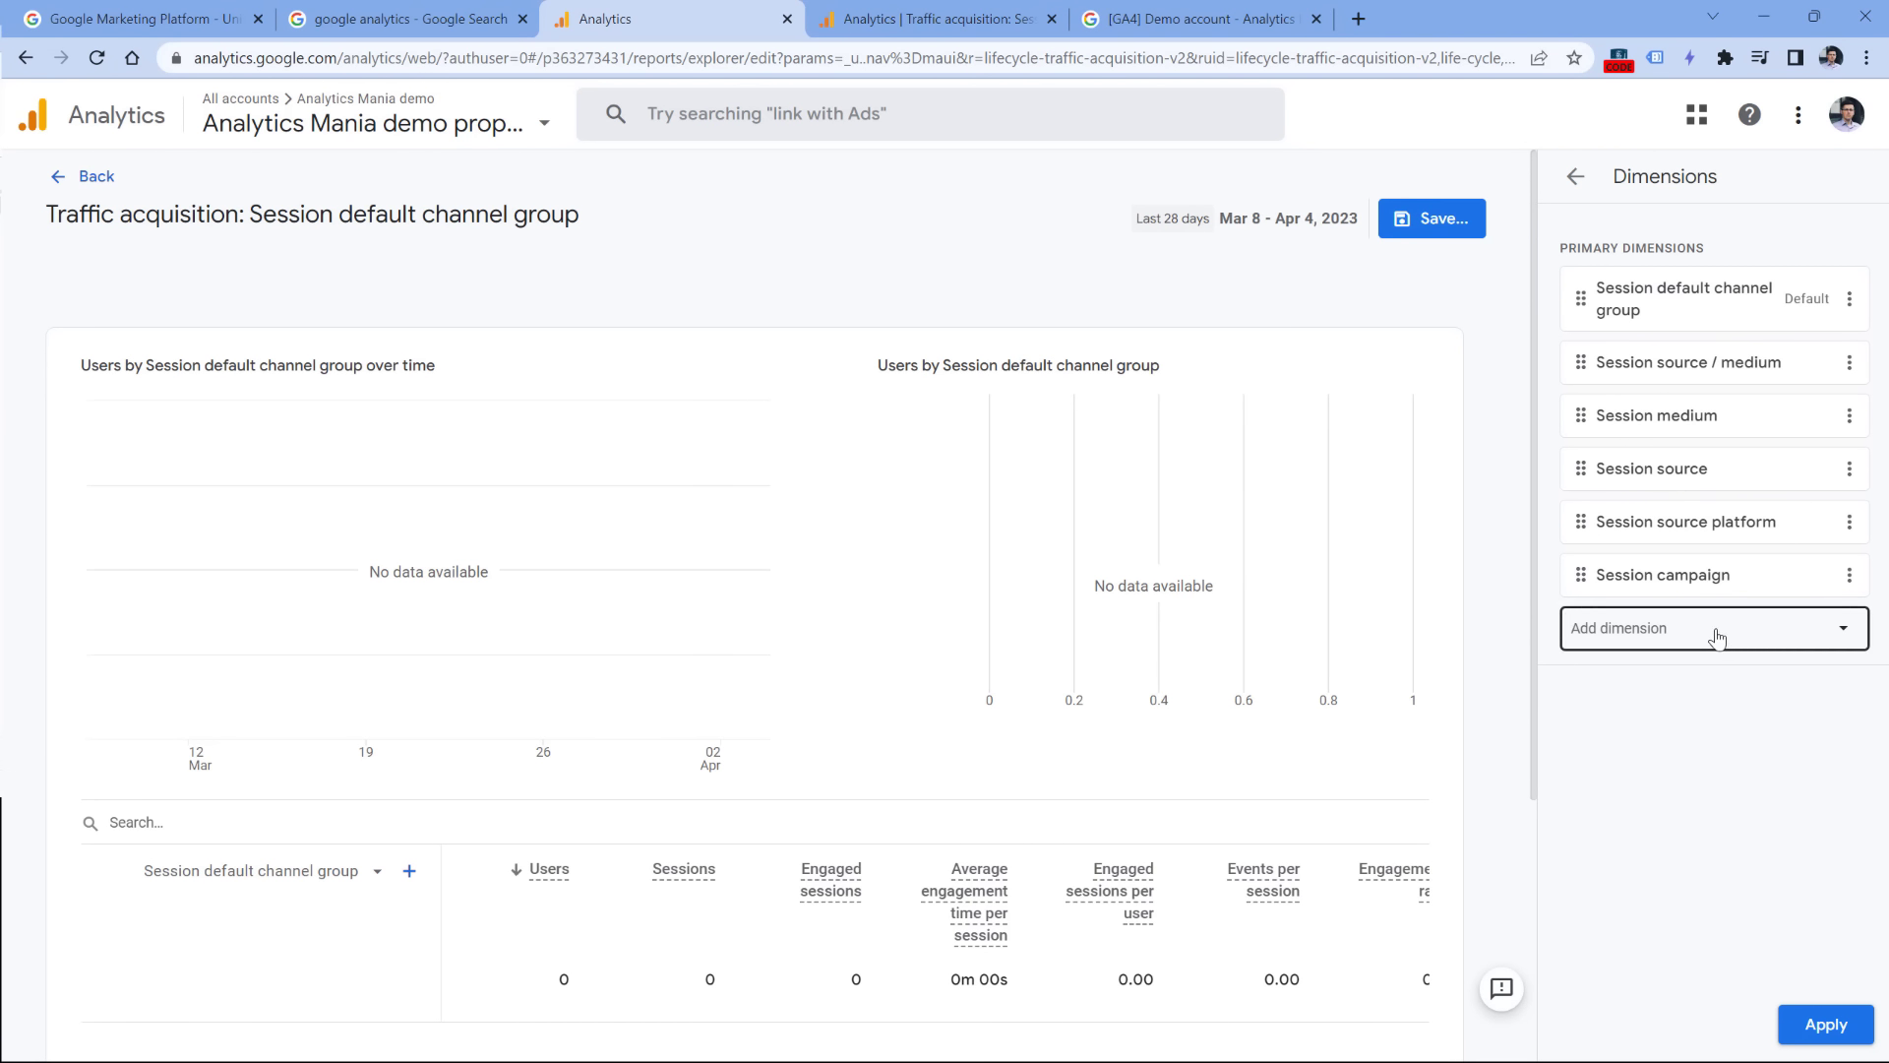
{"action": "left_click", "coordinate": [1753, 642]}
{"action": "scroll", "coordinate": [1701, 725], "scroll_direction": "down", "scroll_amount": 2}
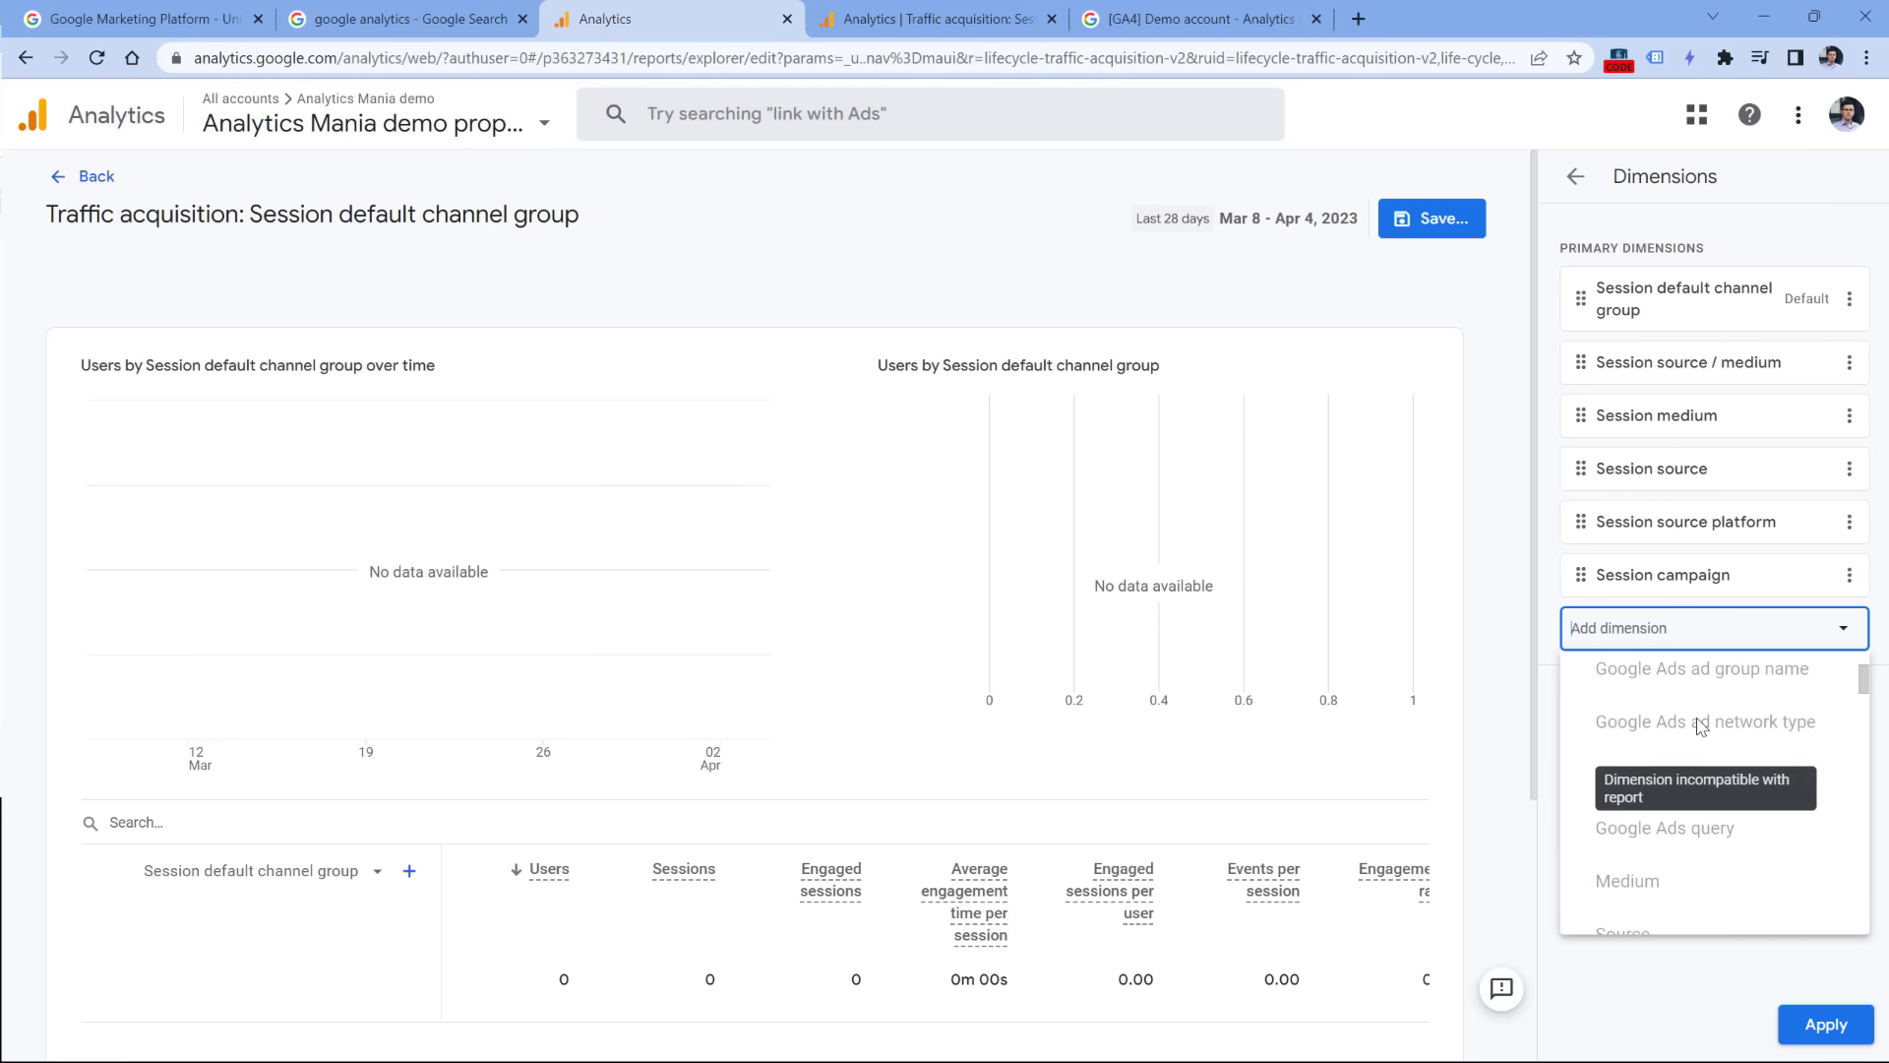
{"action": "scroll", "coordinate": [1692, 718], "scroll_direction": "down", "scroll_amount": 5}
{"action": "left_click", "coordinate": [1575, 177]}
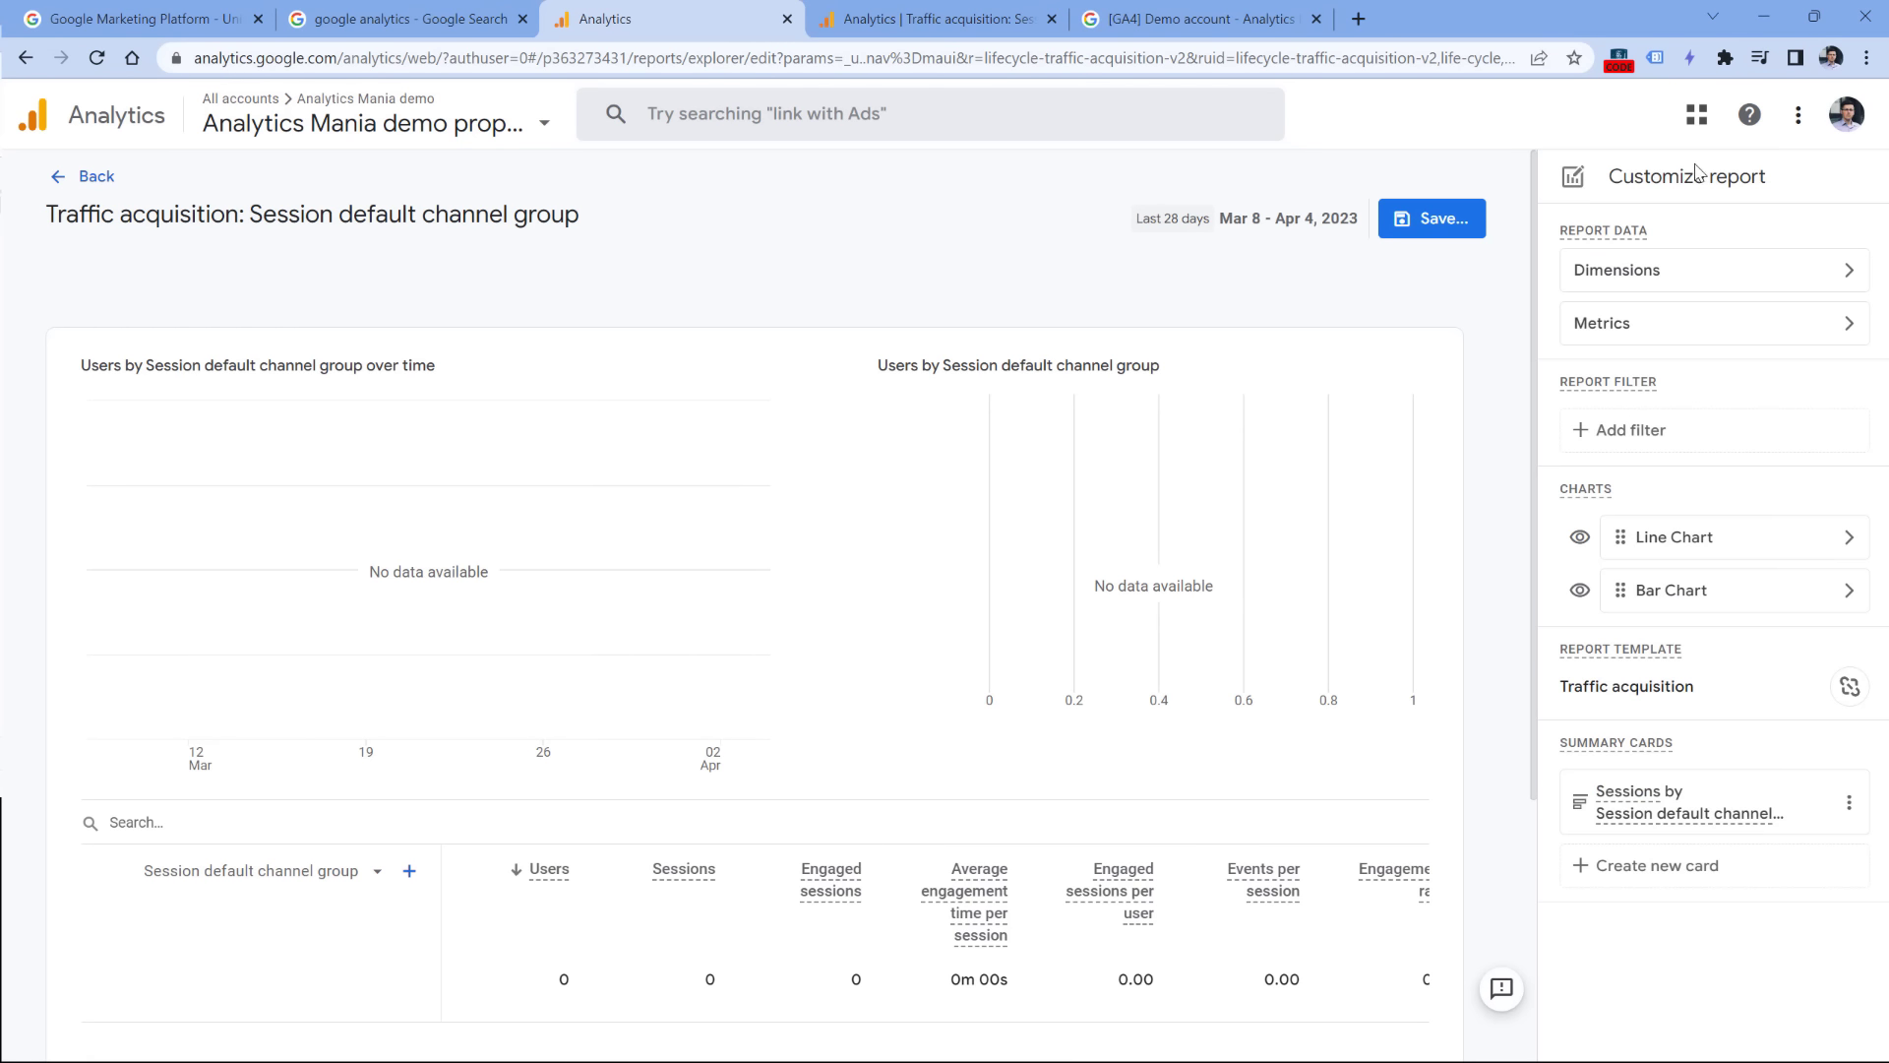
Step: Examine the report's metrics and browse the ones available to add
{"action": "left_click", "coordinate": [1703, 327]}
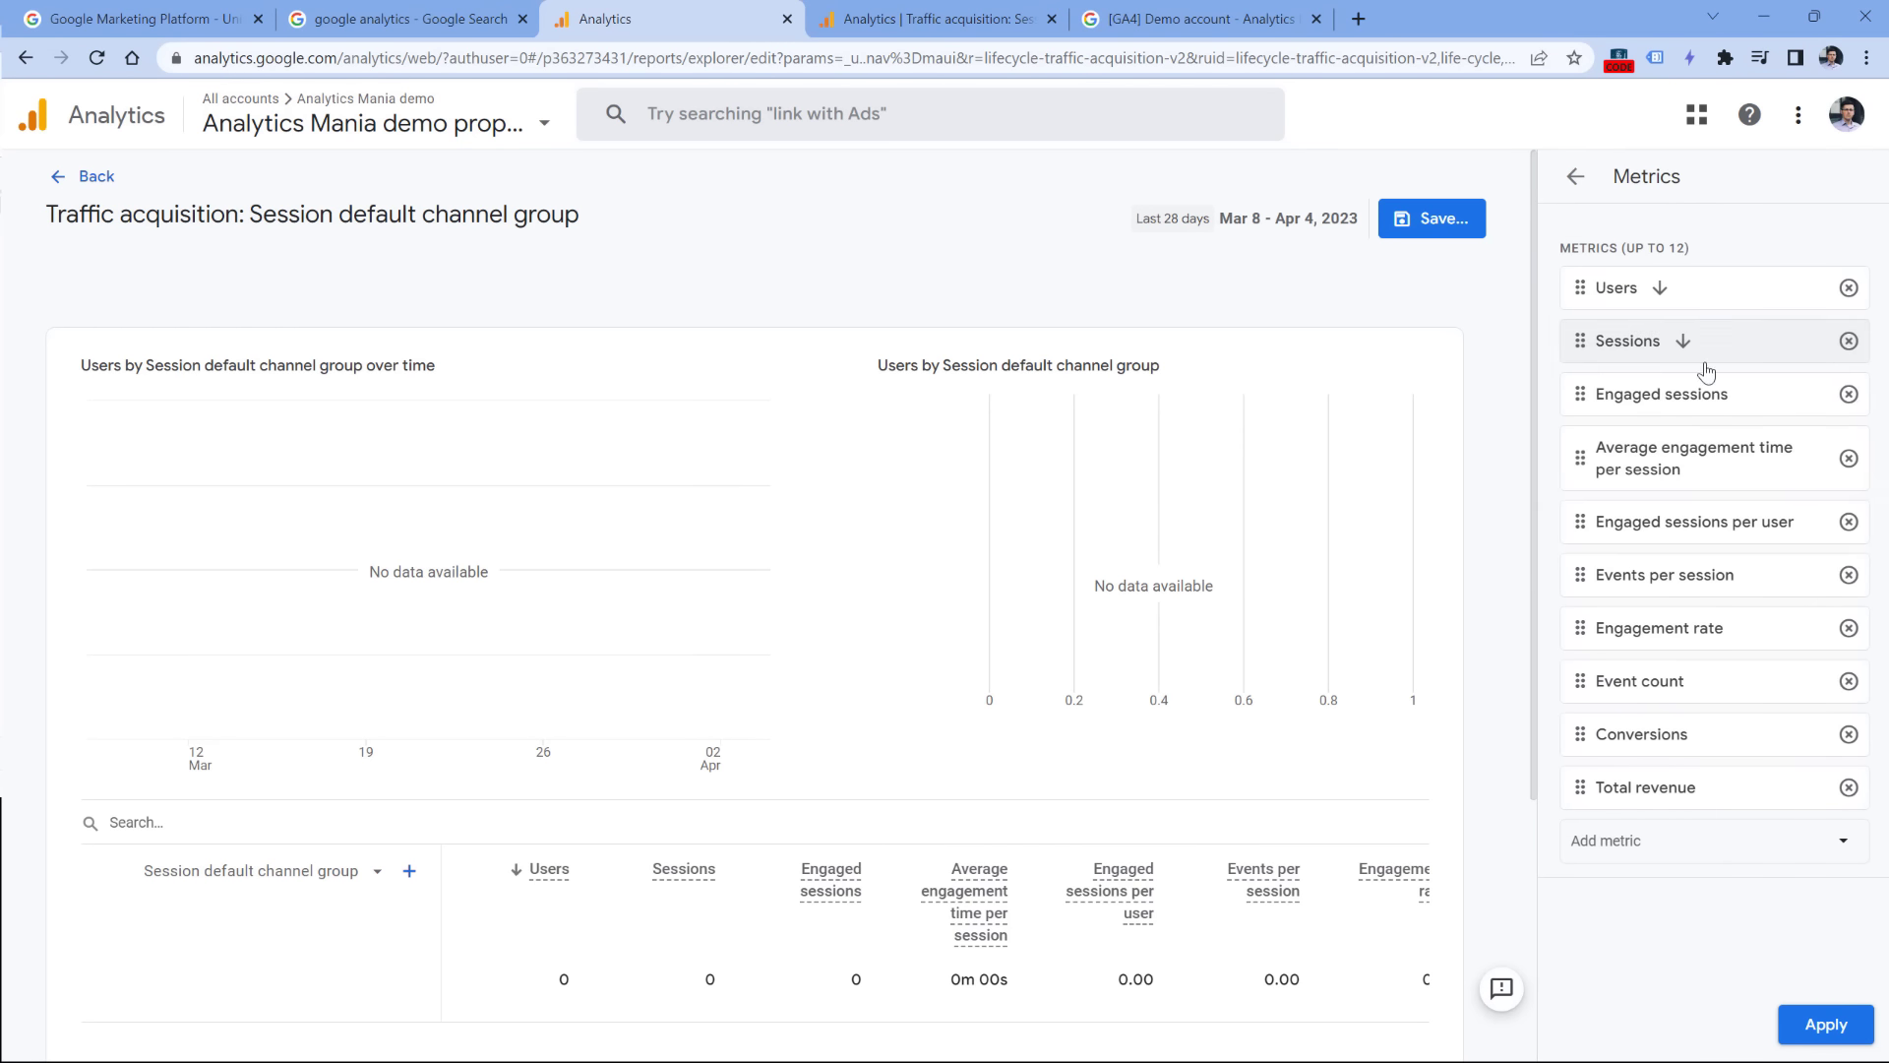
{"action": "left_click", "coordinate": [1682, 854]}
{"action": "scroll", "coordinate": [1680, 626], "scroll_direction": "down", "scroll_amount": 3}
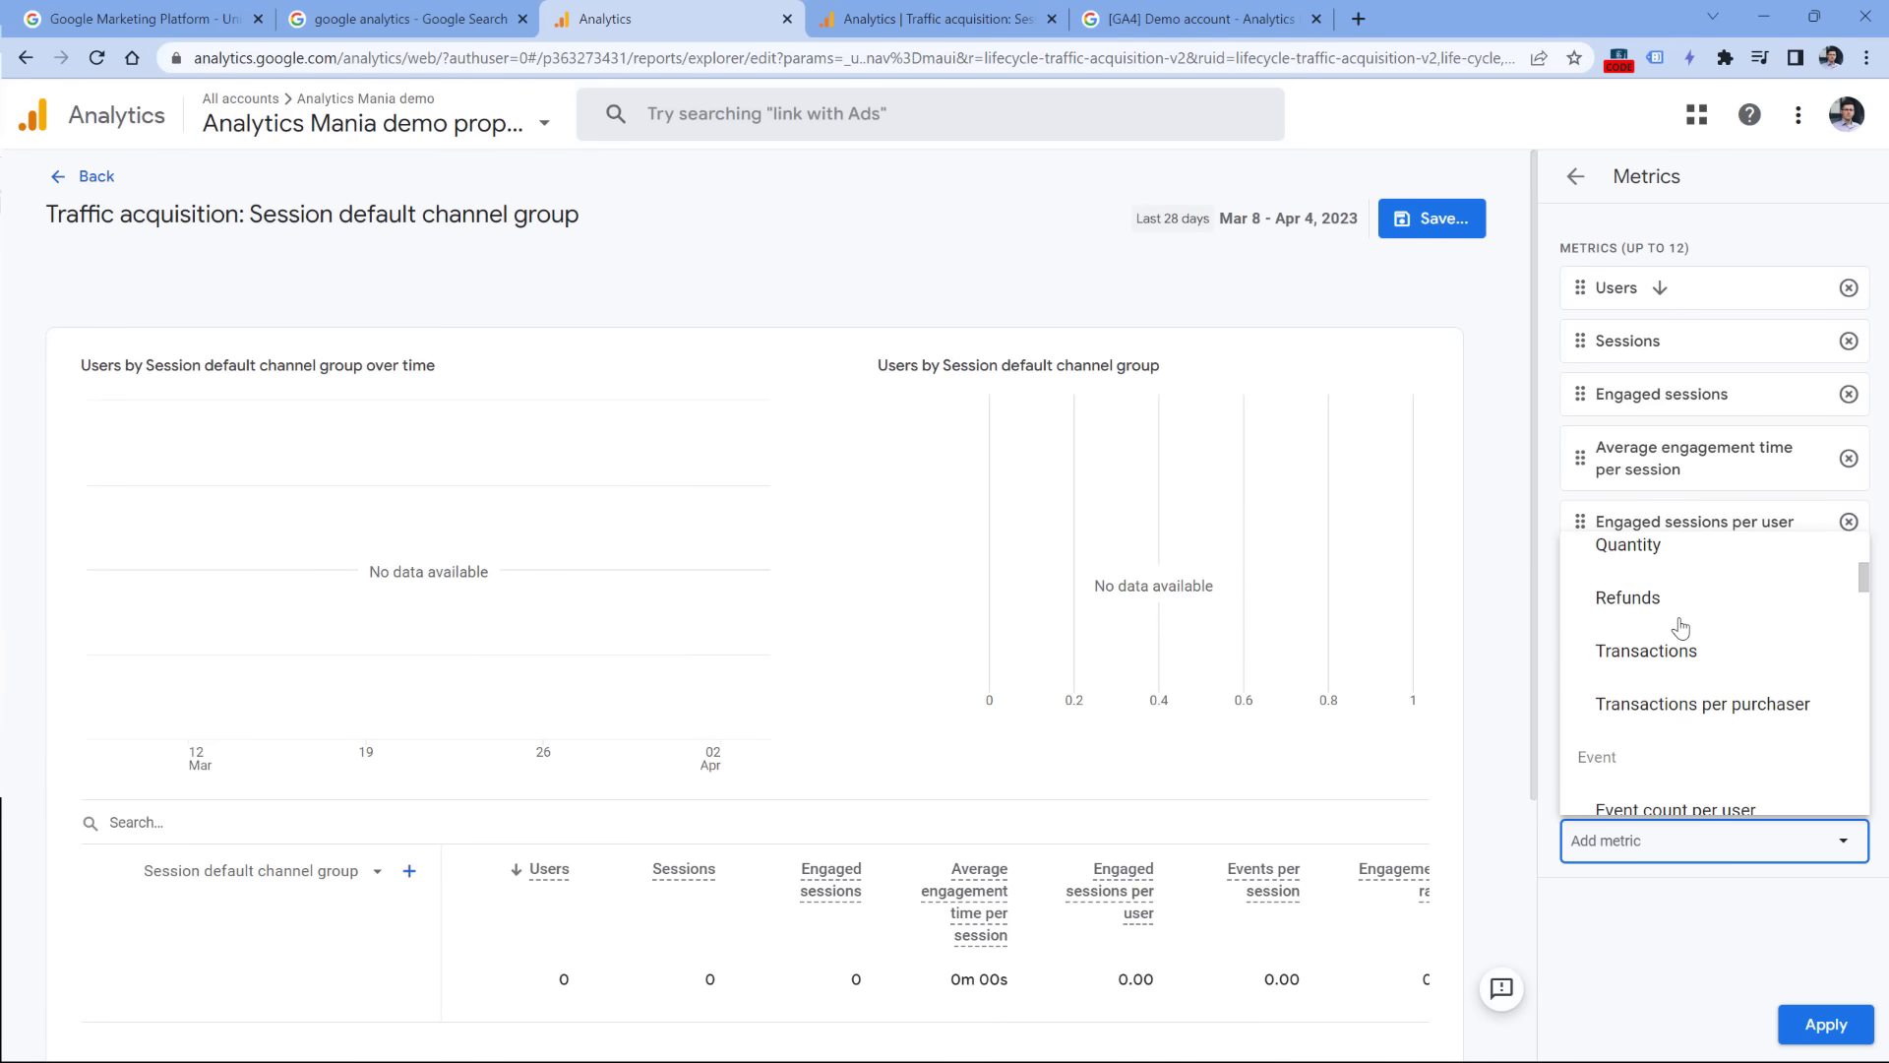
{"action": "scroll", "coordinate": [1680, 627], "scroll_direction": "down", "scroll_amount": 10}
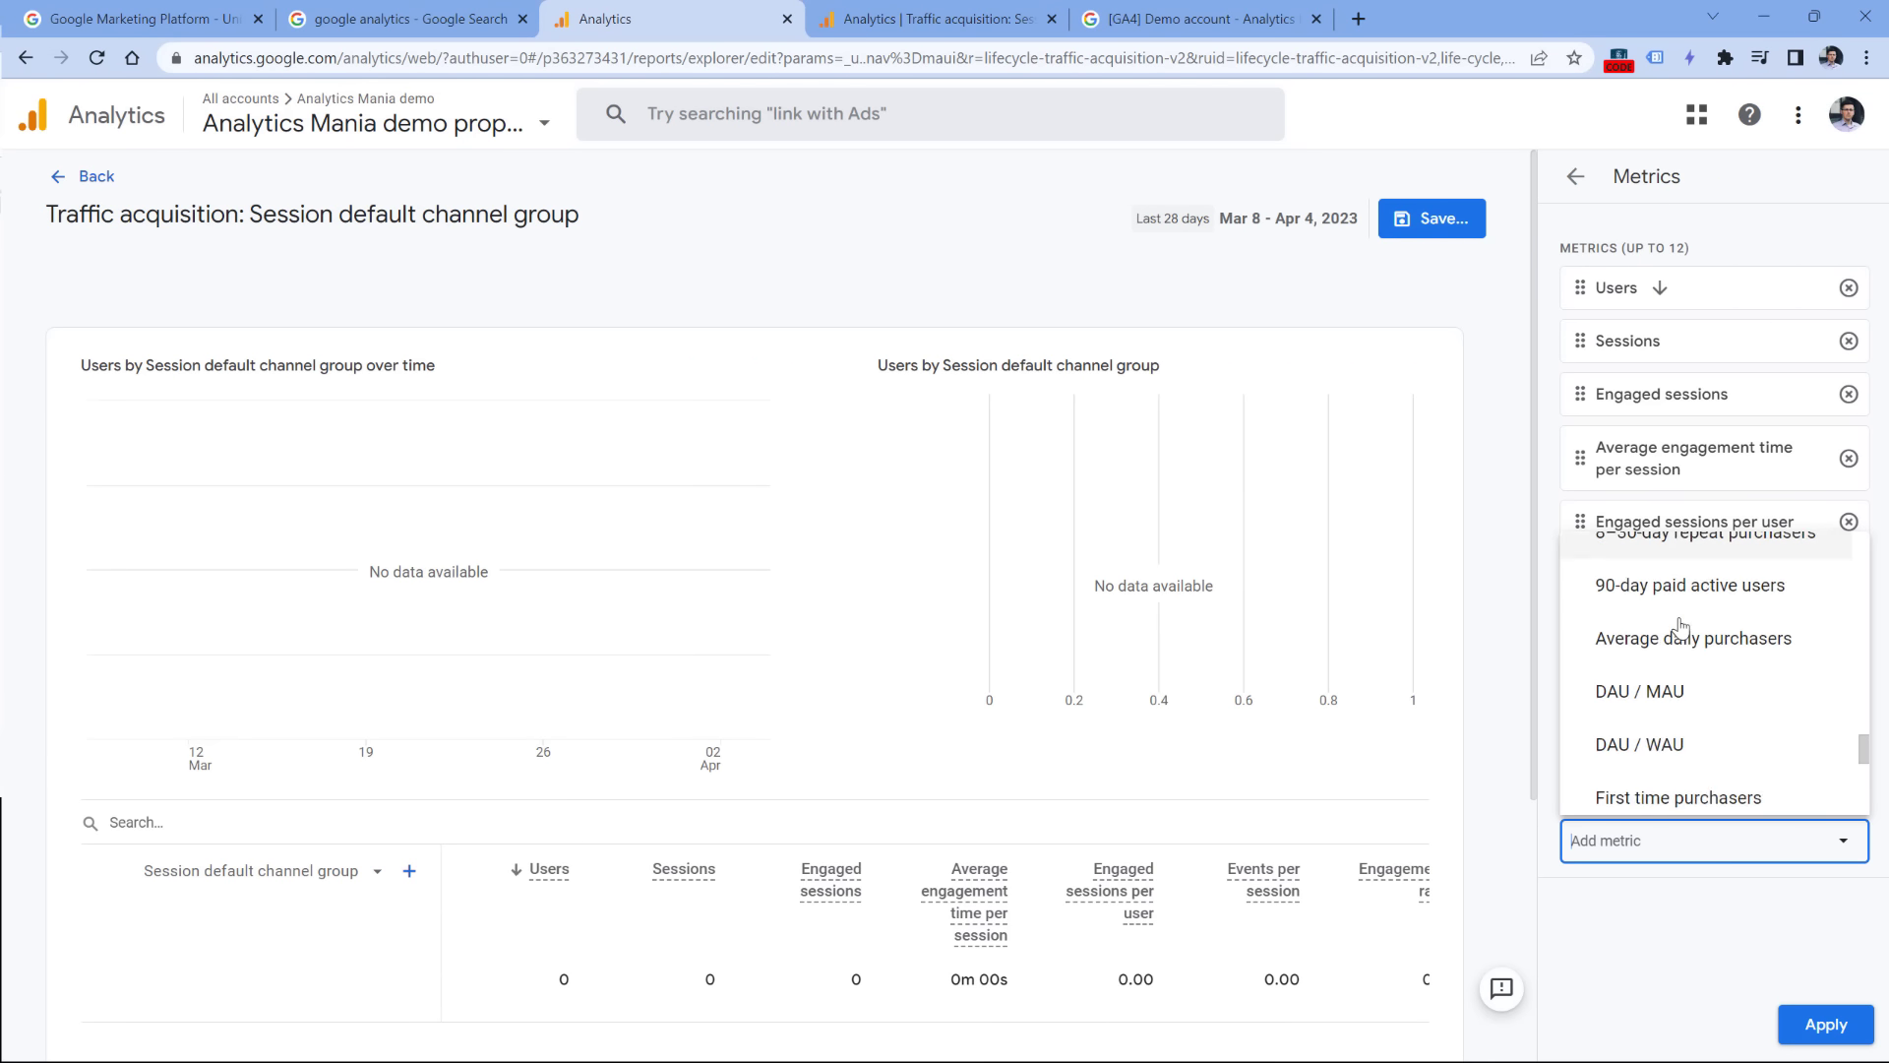
{"action": "scroll", "coordinate": [1681, 626], "scroll_direction": "up", "scroll_amount": 6}
{"action": "left_click", "coordinate": [1681, 808]}
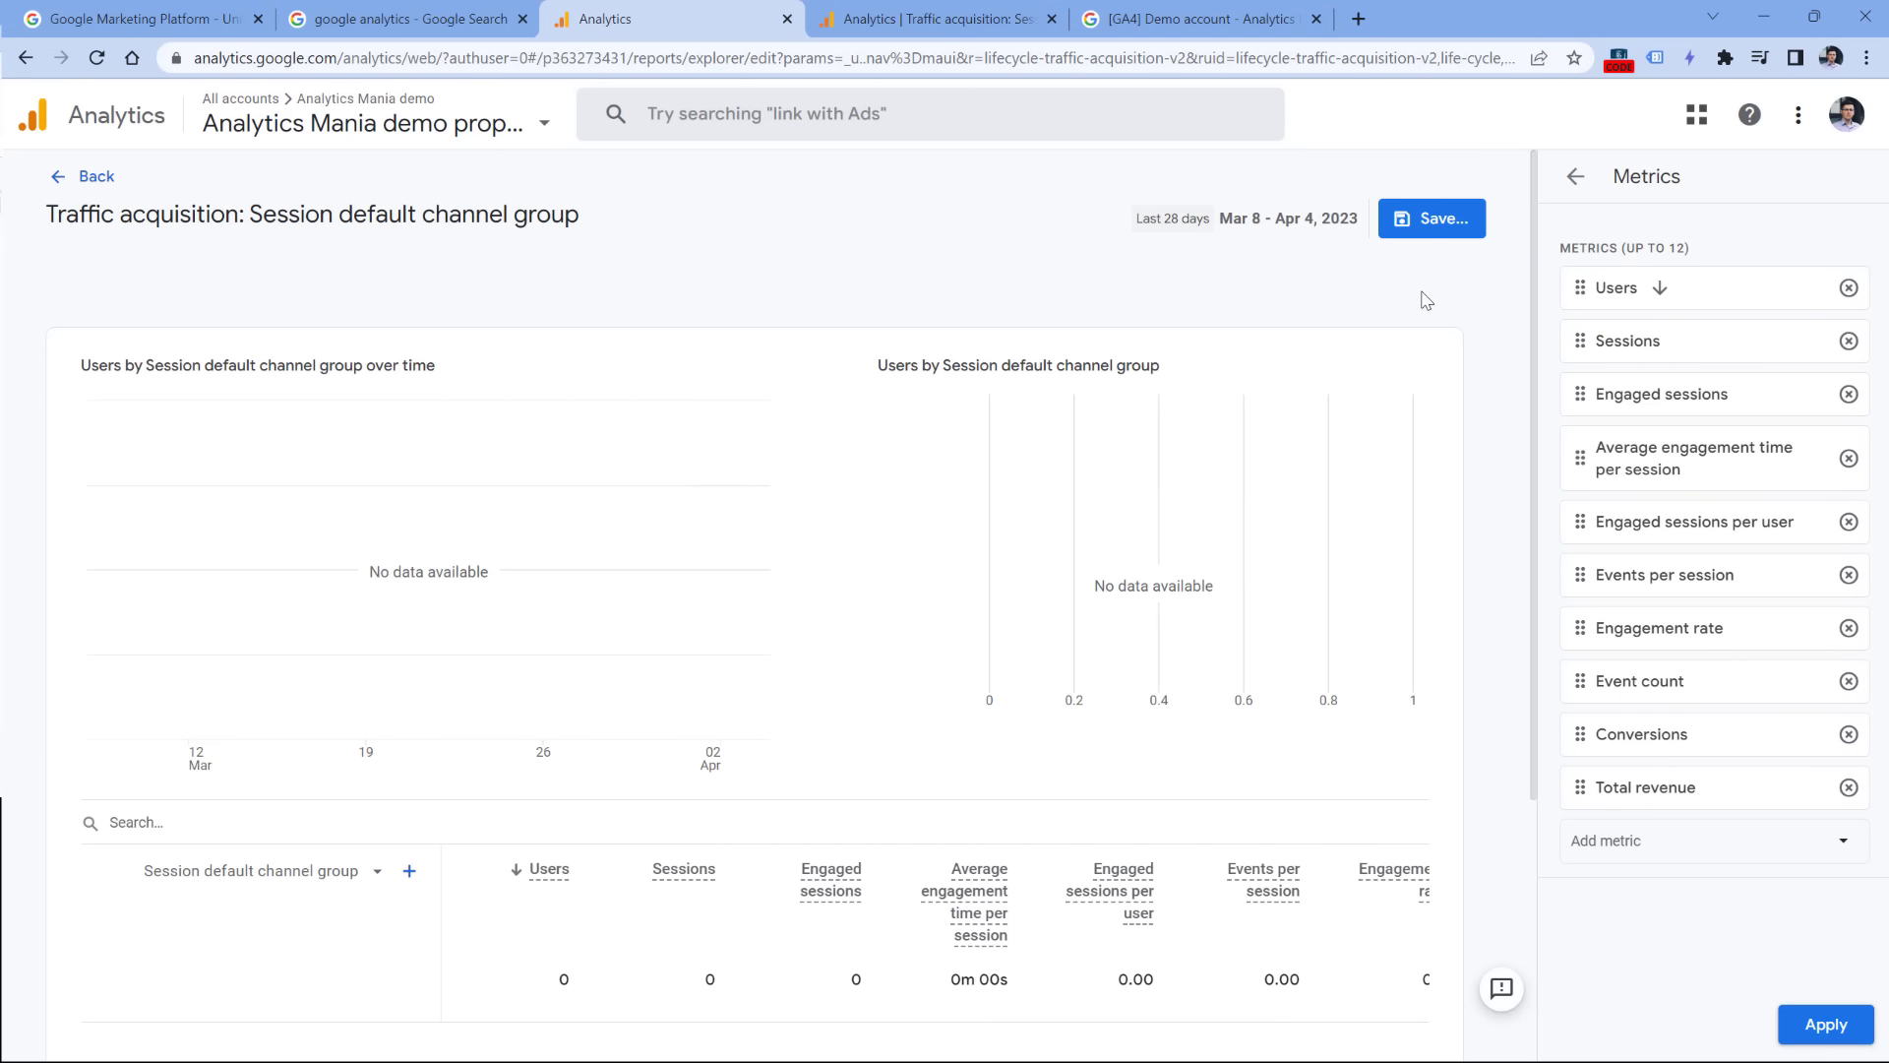
Step: View the report's save options without saving, and go back to the Google Merchandise Store property's Traffic acquisition report
{"action": "left_click", "coordinate": [1438, 230]}
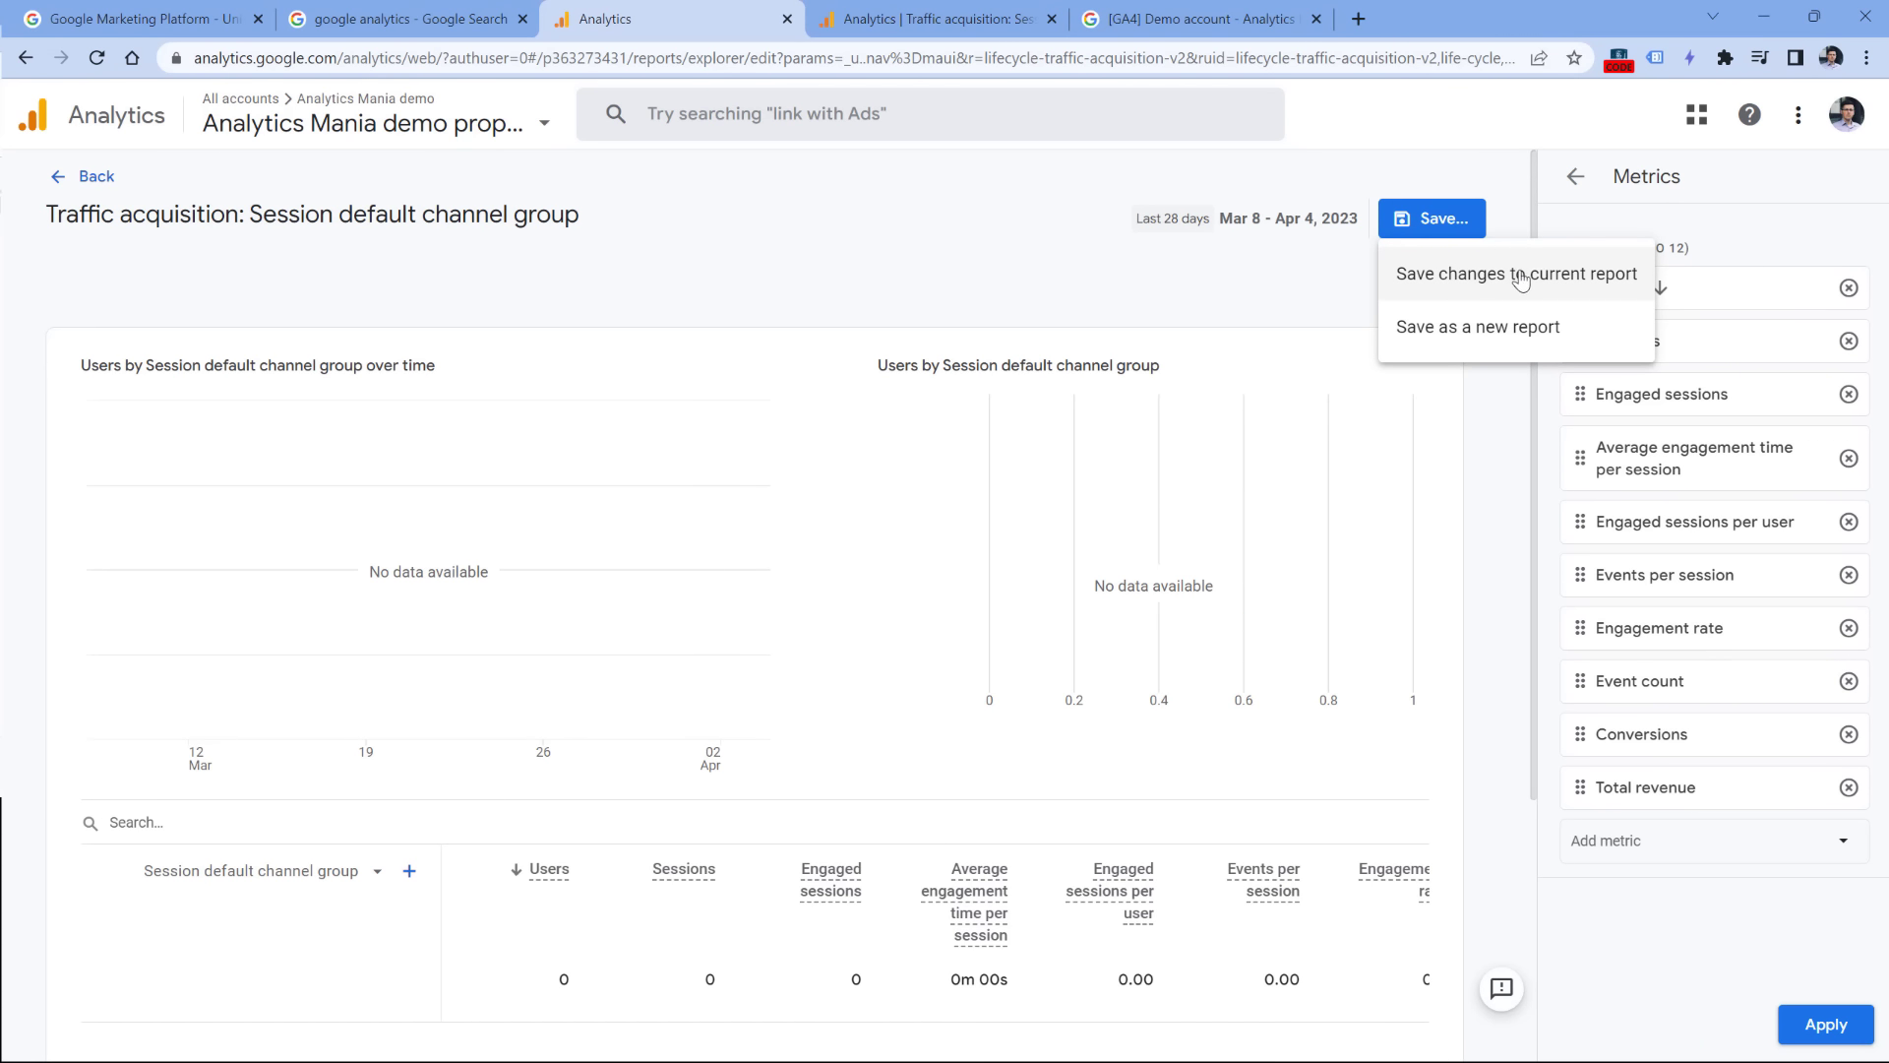
{"action": "left_click", "coordinate": [1572, 184]}
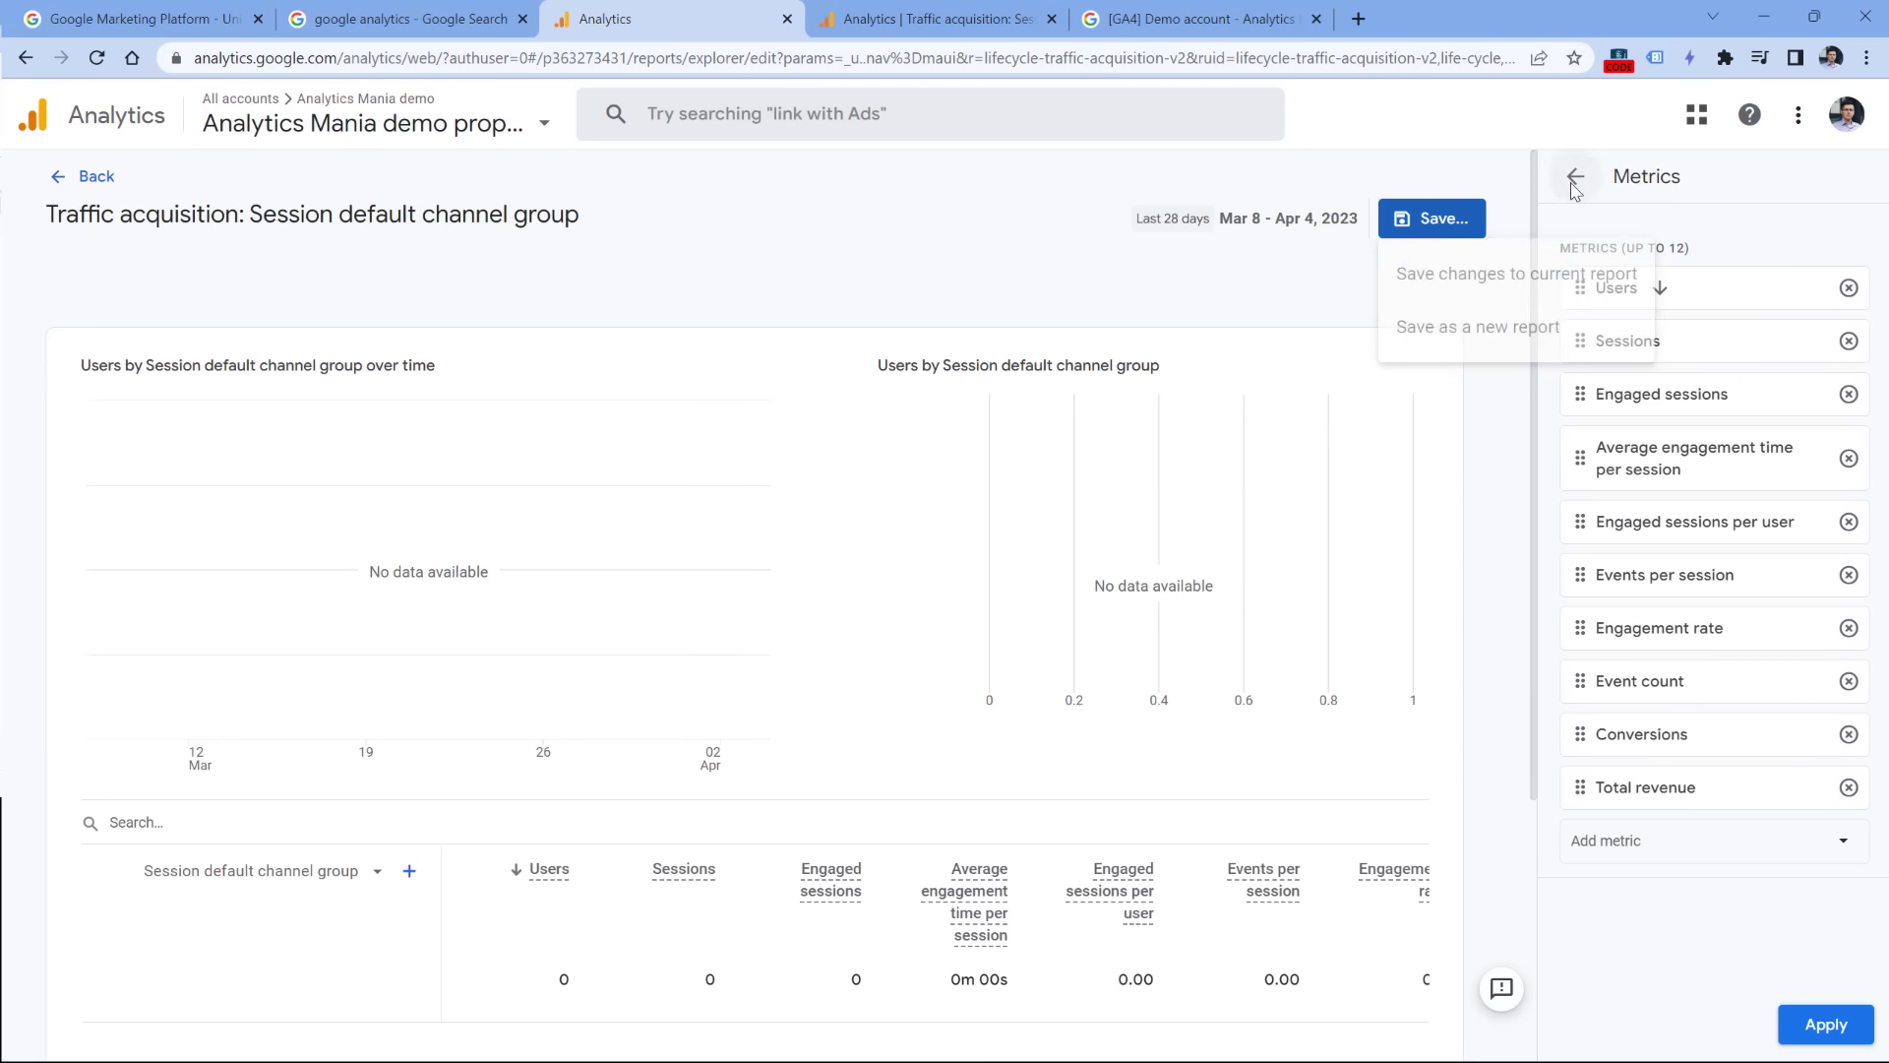
{"action": "left_click", "coordinate": [940, 8]}
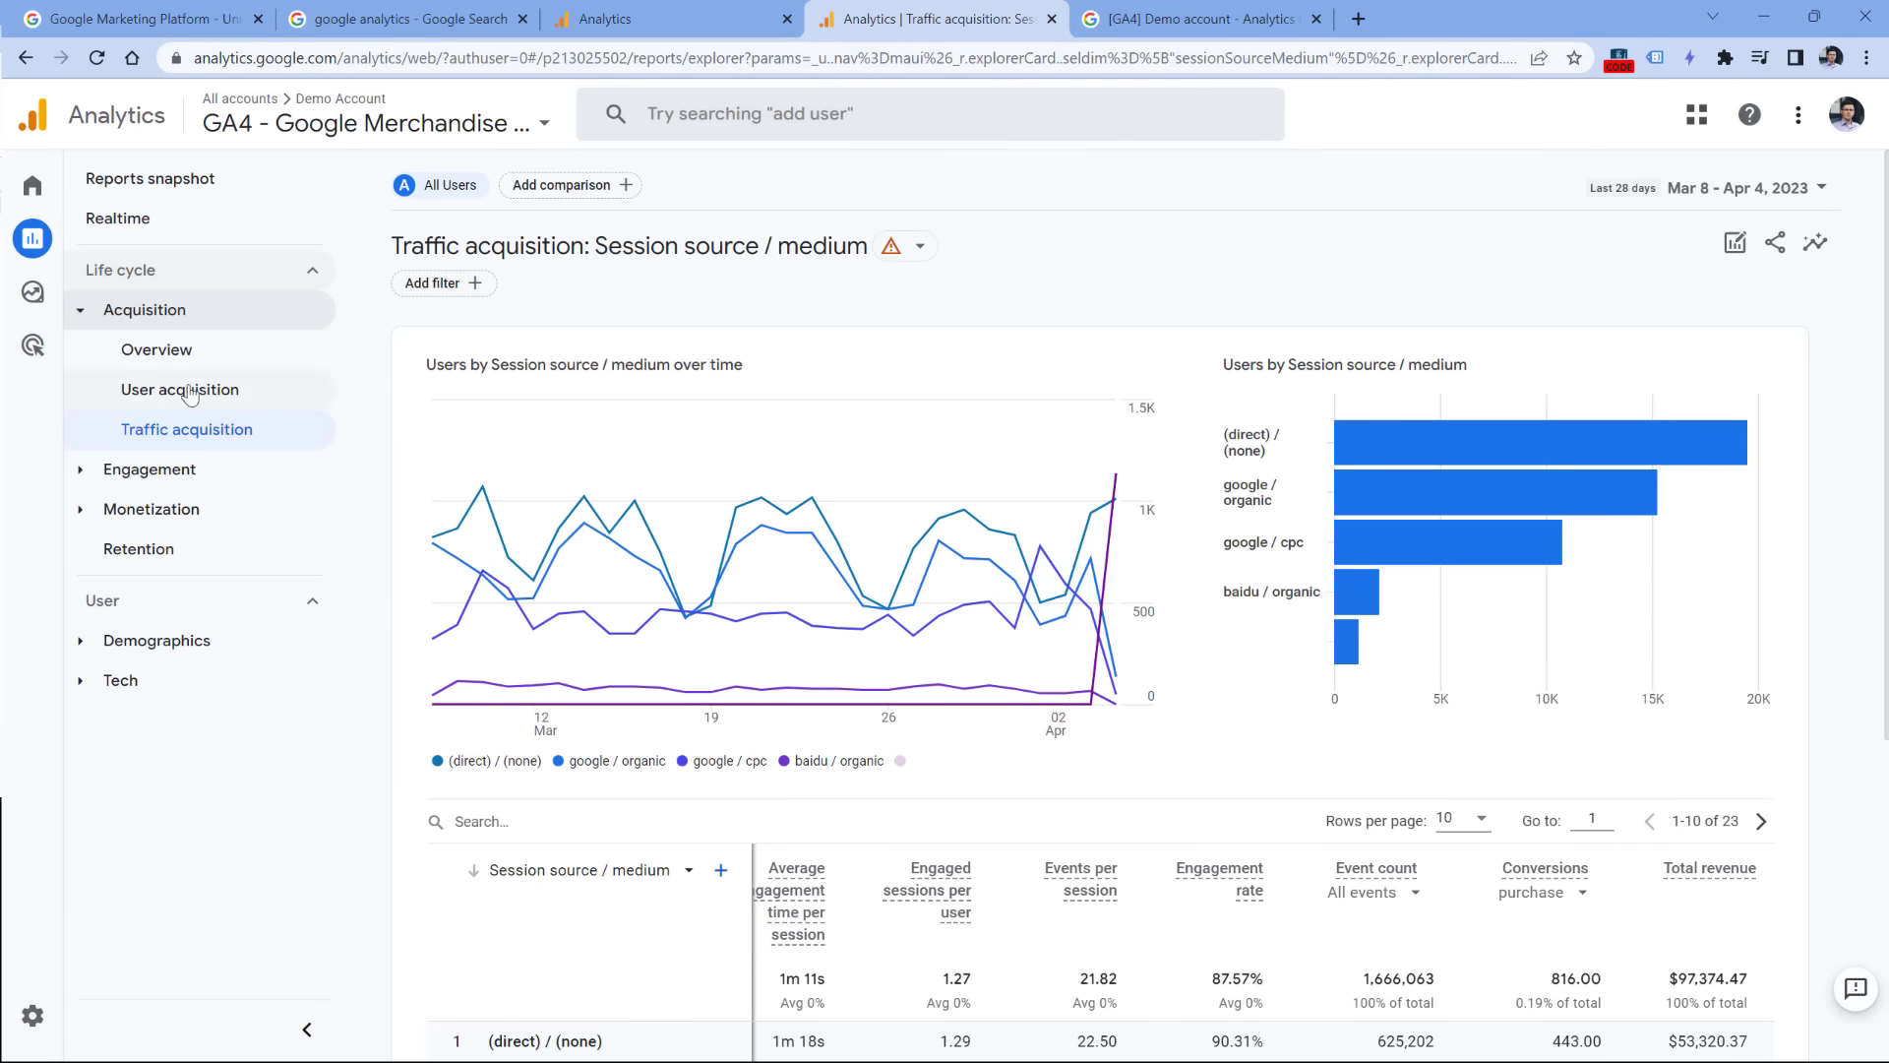
Step: Review the event table in the Engagement section's Events report, and open the Conversions report
{"action": "left_click", "coordinate": [81, 311]}
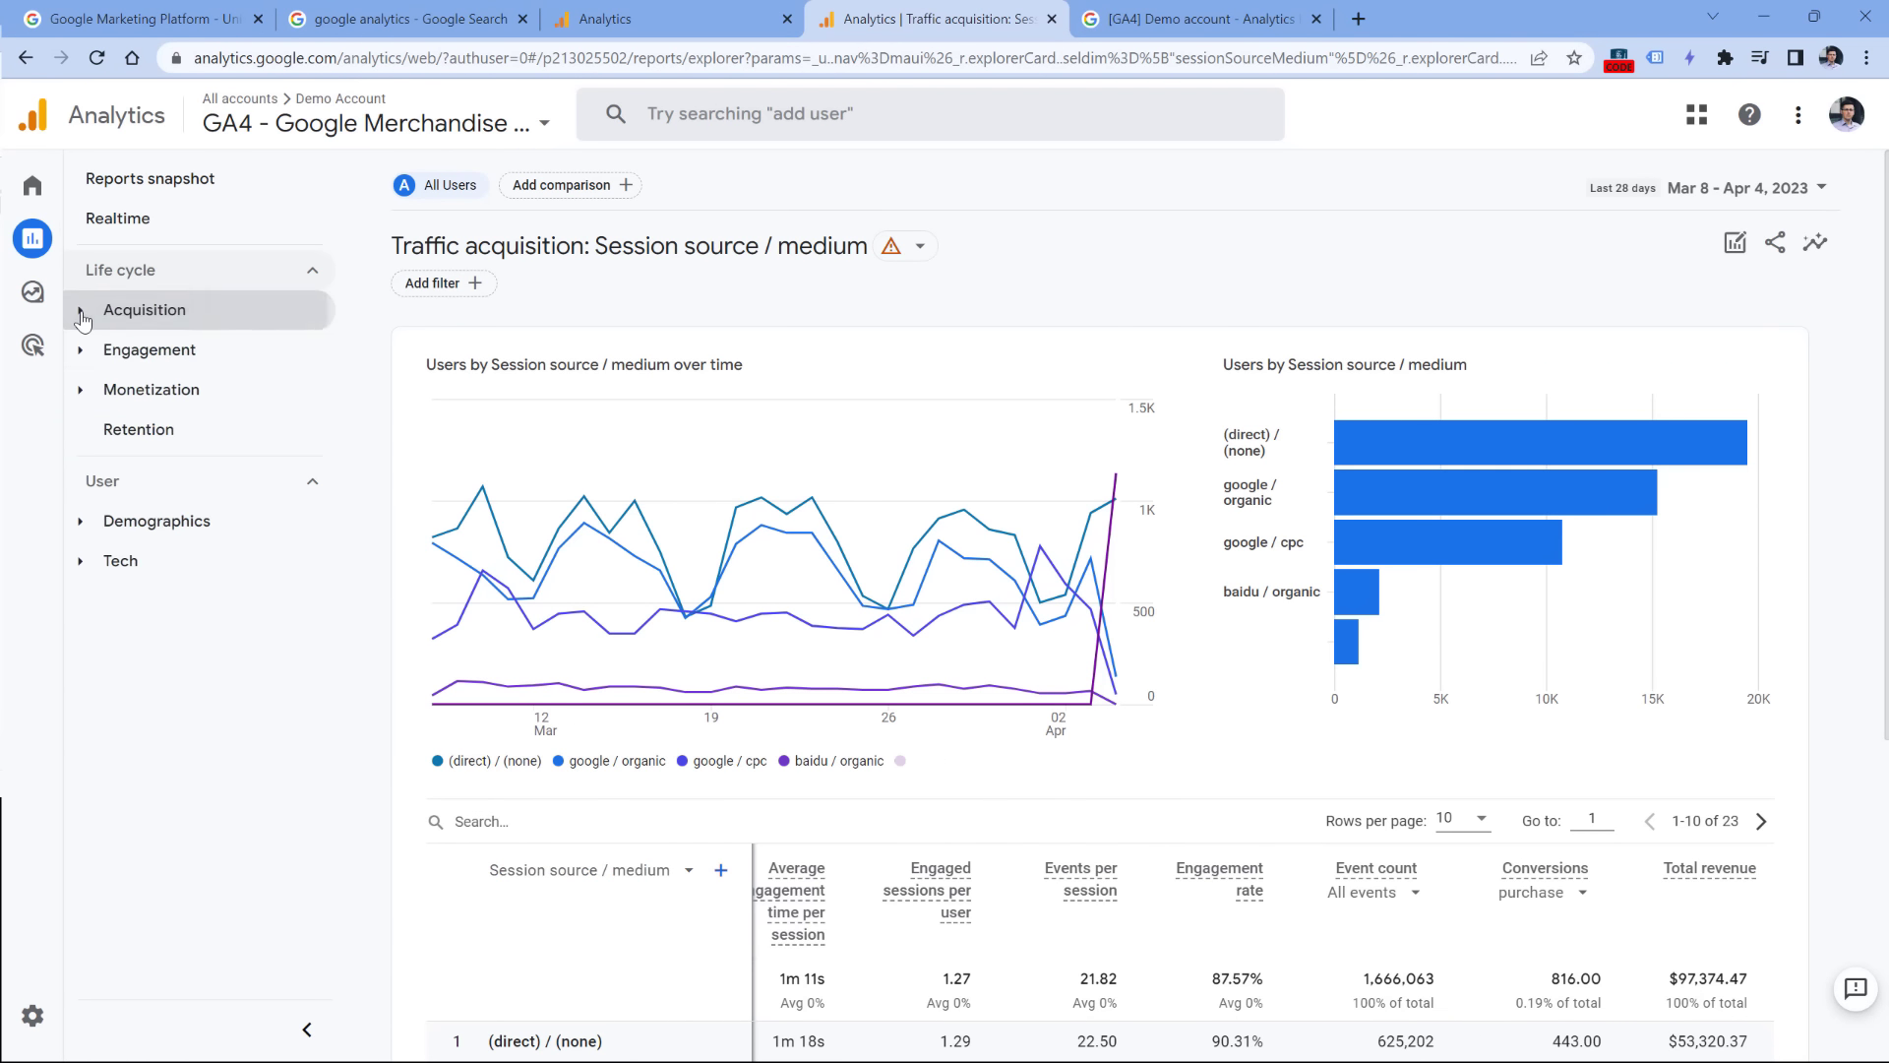
{"action": "left_click", "coordinate": [81, 313]}
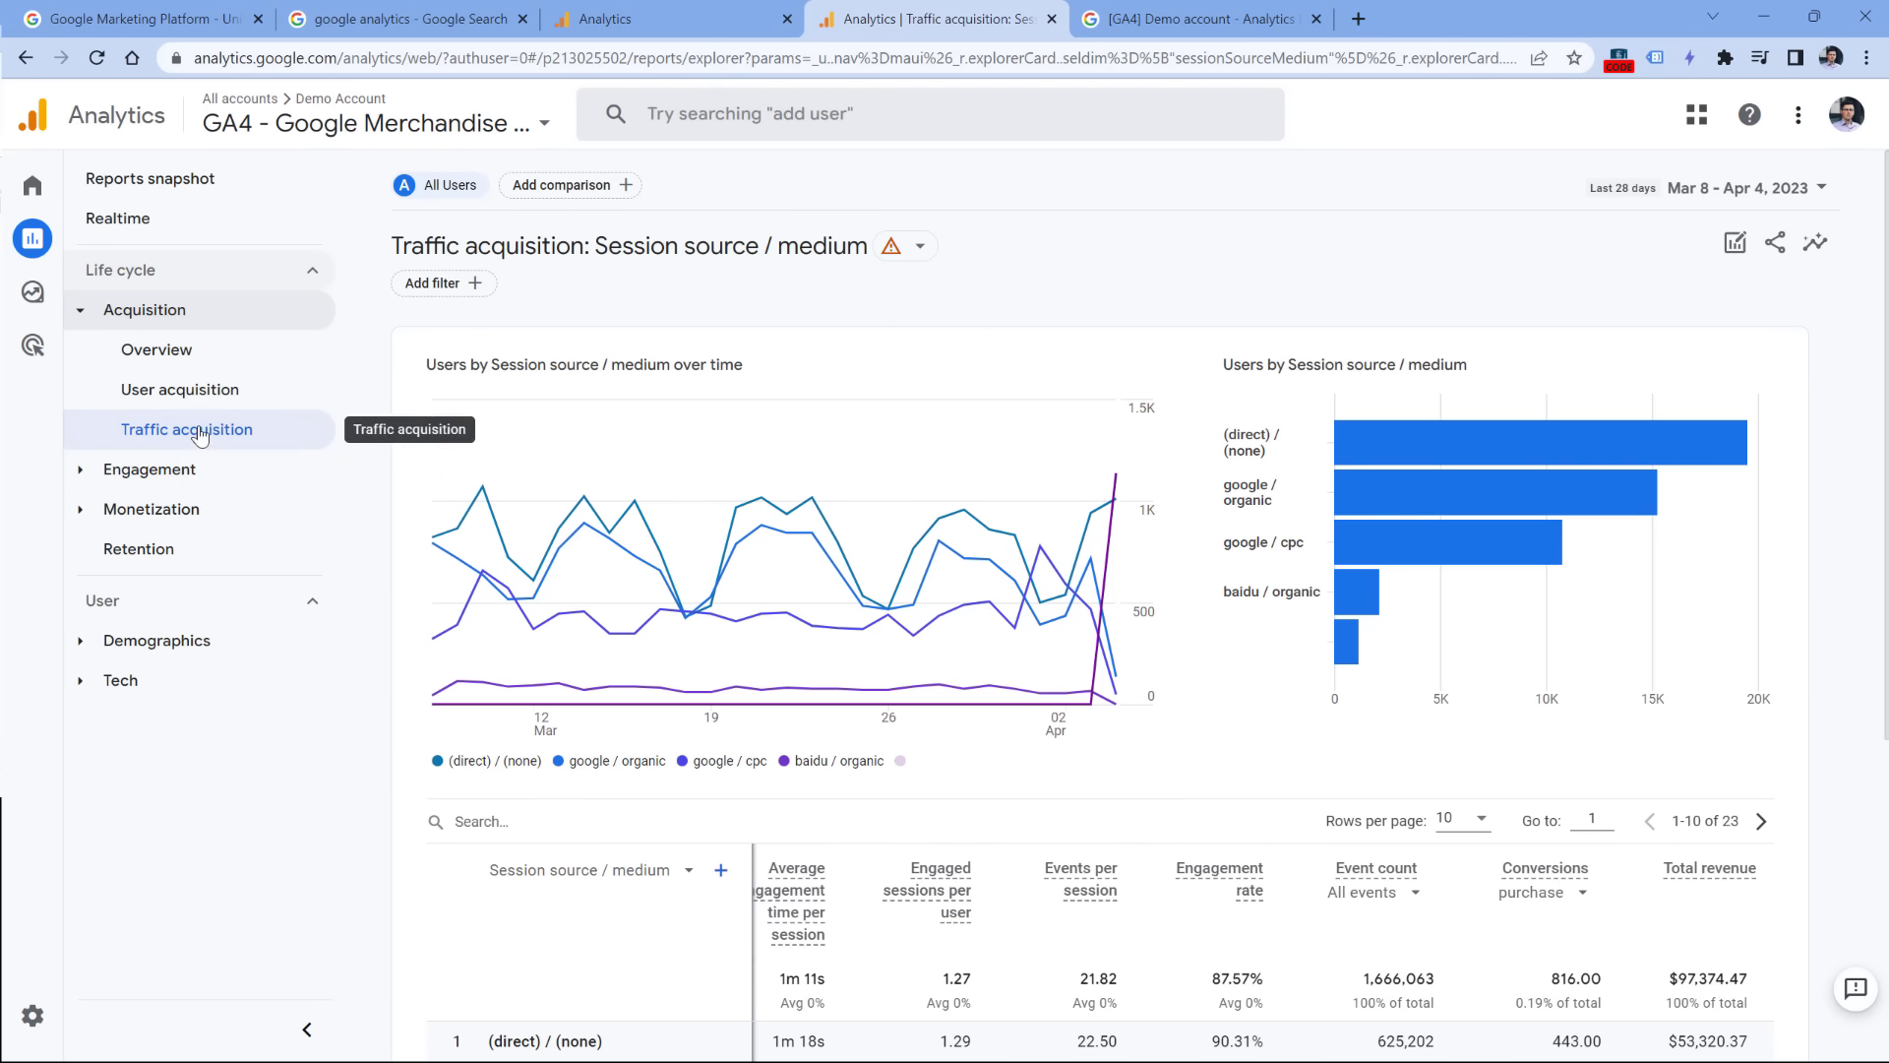
{"action": "left_click", "coordinate": [82, 310]}
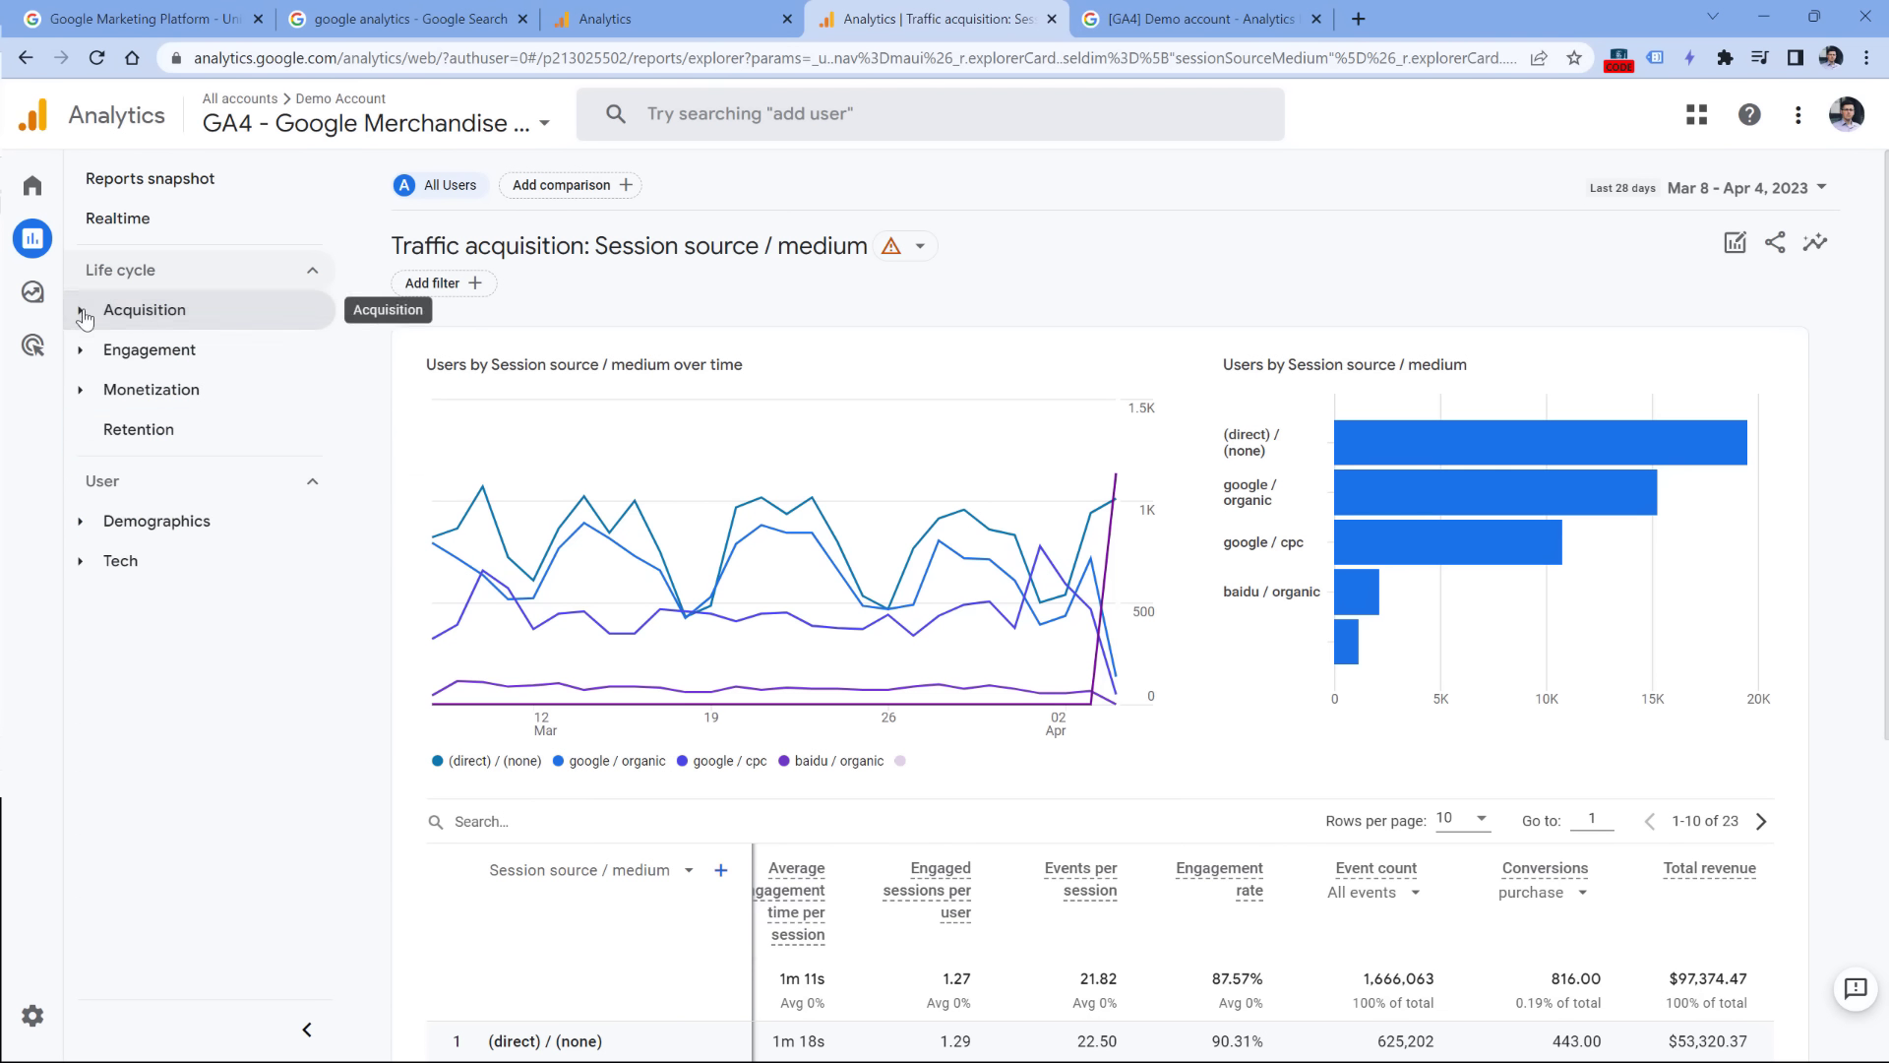
{"action": "left_click", "coordinate": [82, 355]}
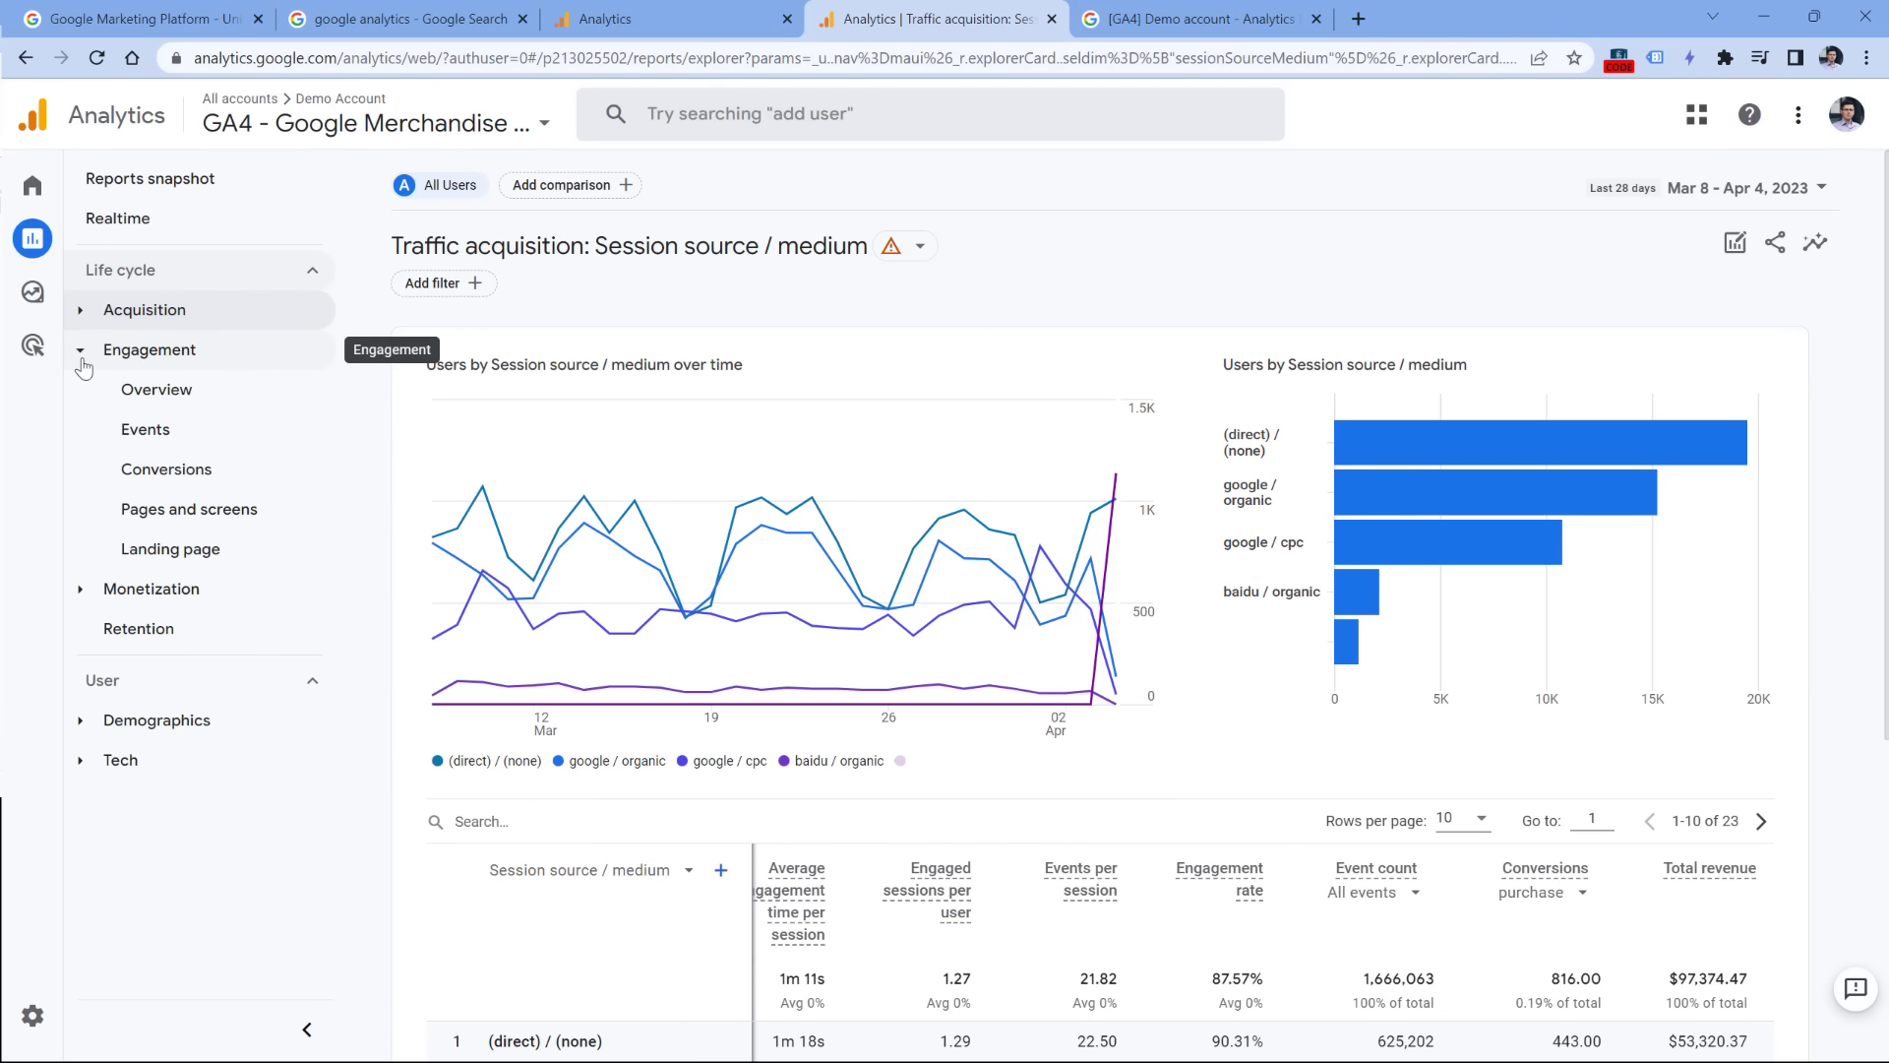
{"action": "left_click", "coordinate": [152, 436]}
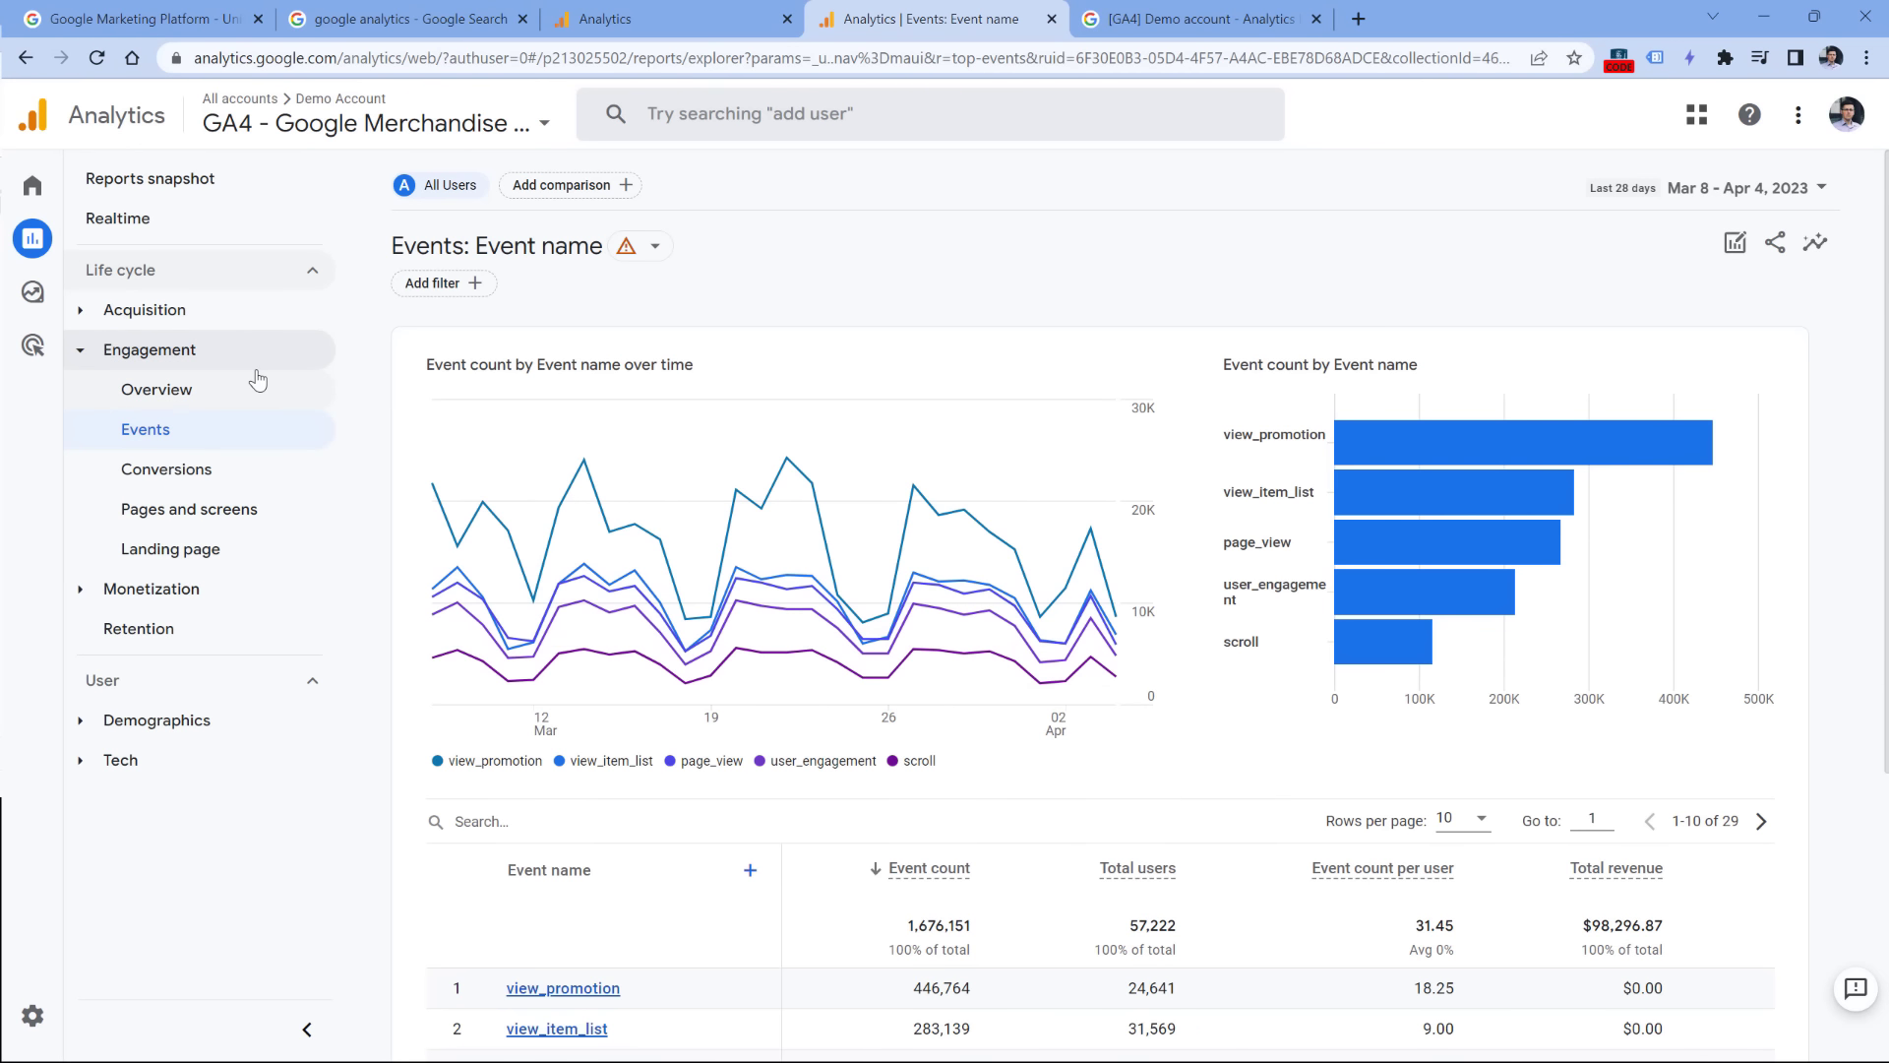
{"action": "scroll", "coordinate": [829, 419], "scroll_direction": "down", "scroll_amount": 5}
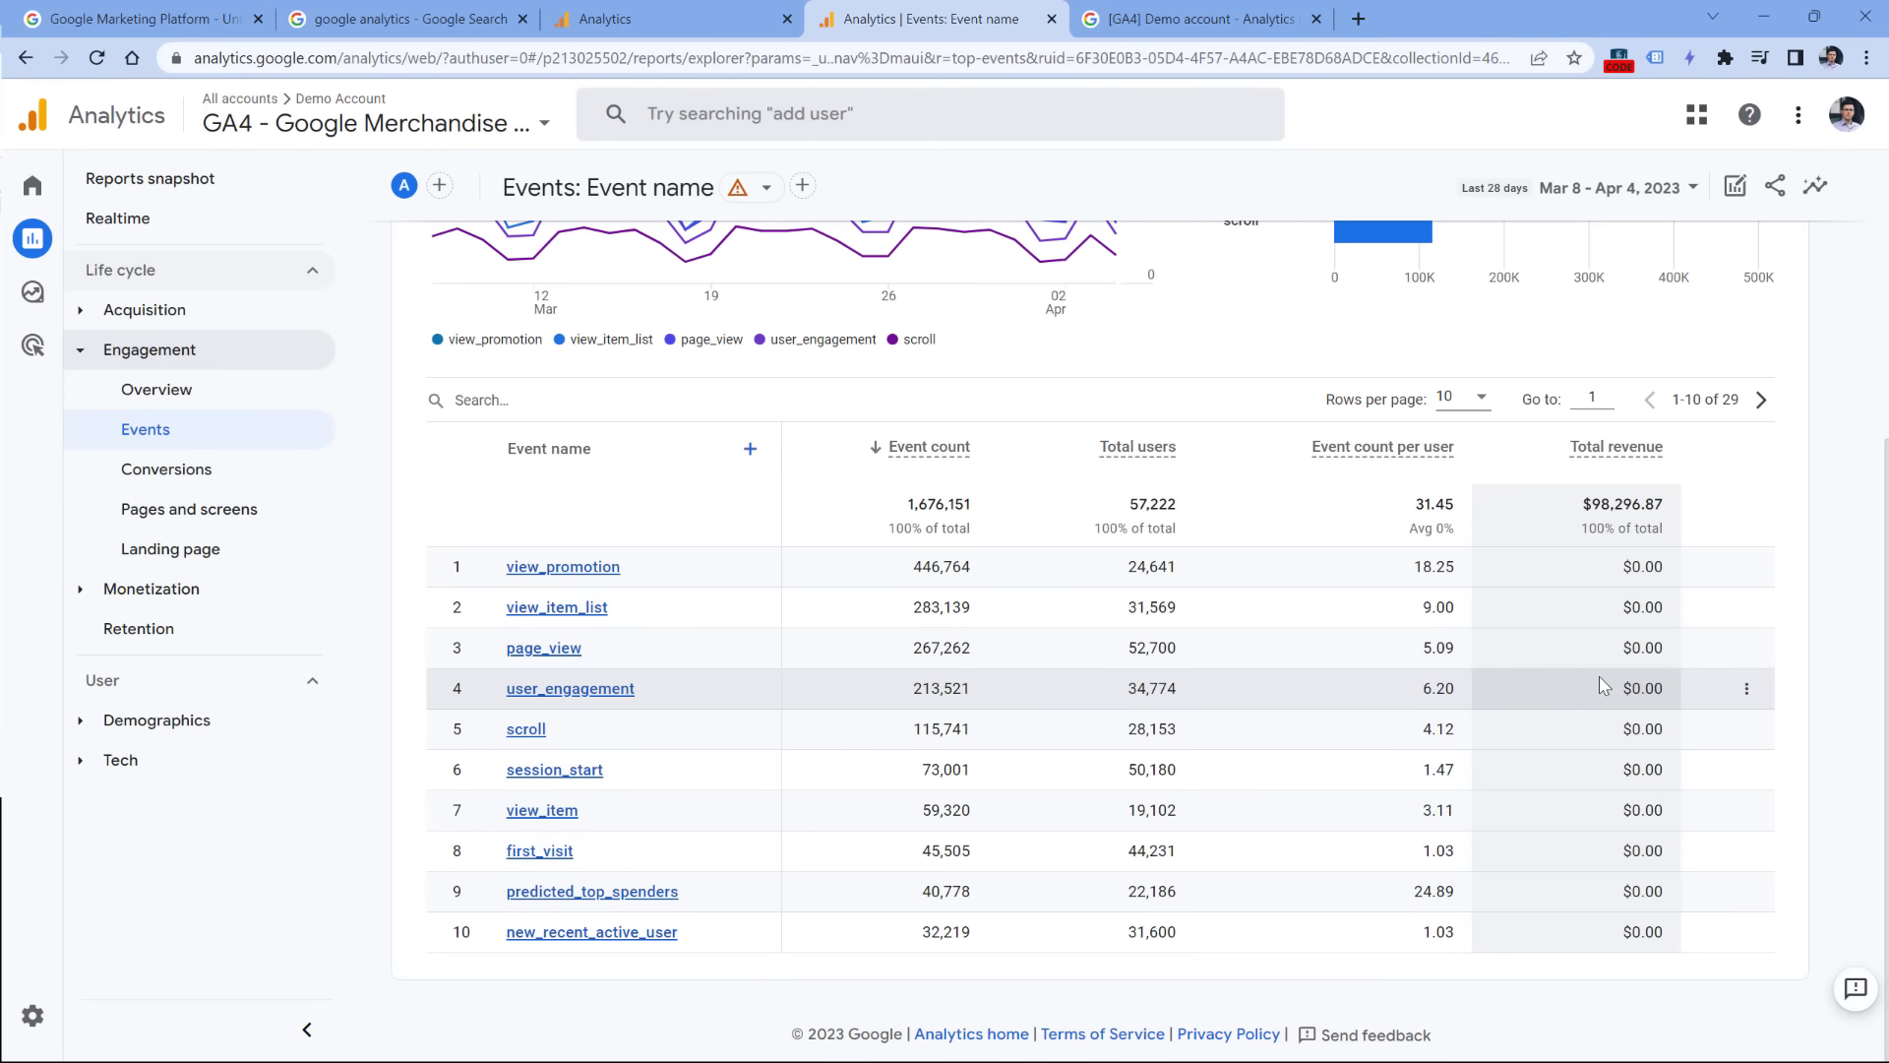
{"action": "left_click", "coordinate": [164, 471]}
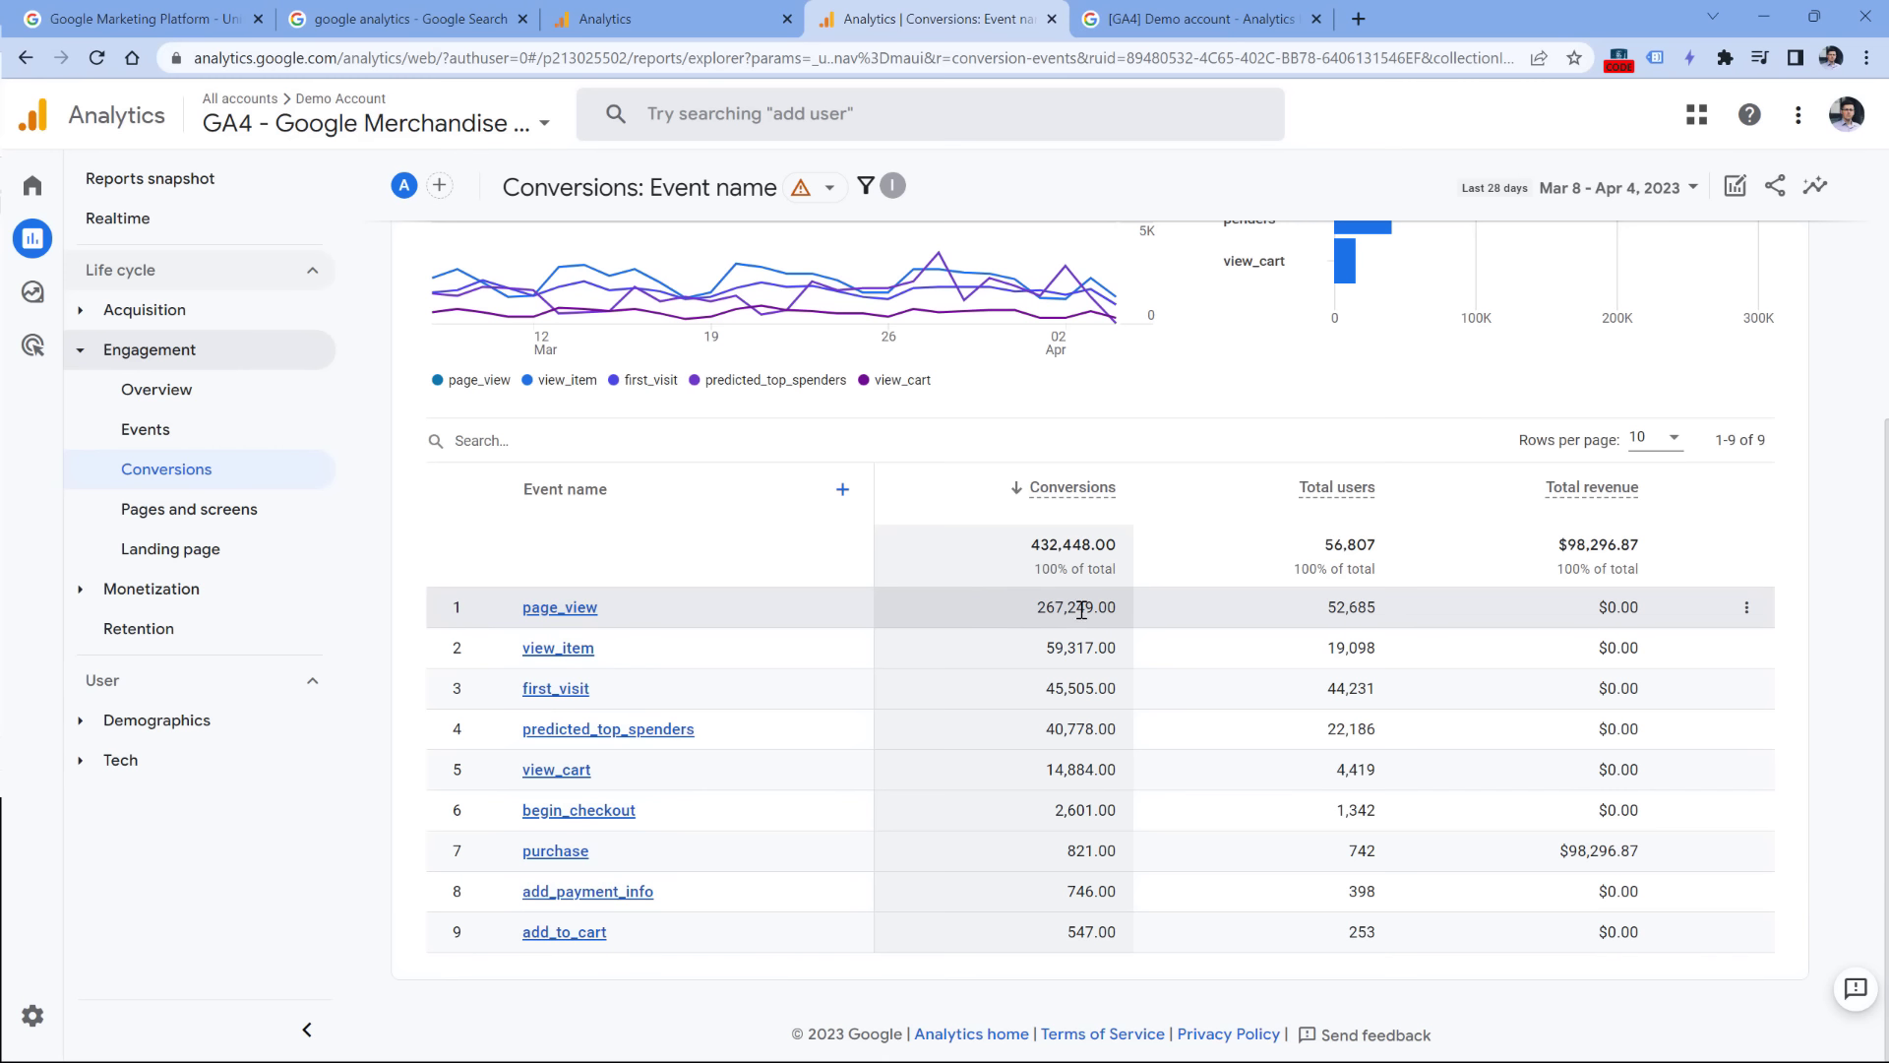
Step: Open the Pages and screens report and change its primary dimension to Page path and screen class
{"action": "left_click", "coordinate": [195, 519]}
{"action": "scroll", "coordinate": [688, 531], "scroll_direction": "down", "scroll_amount": 5}
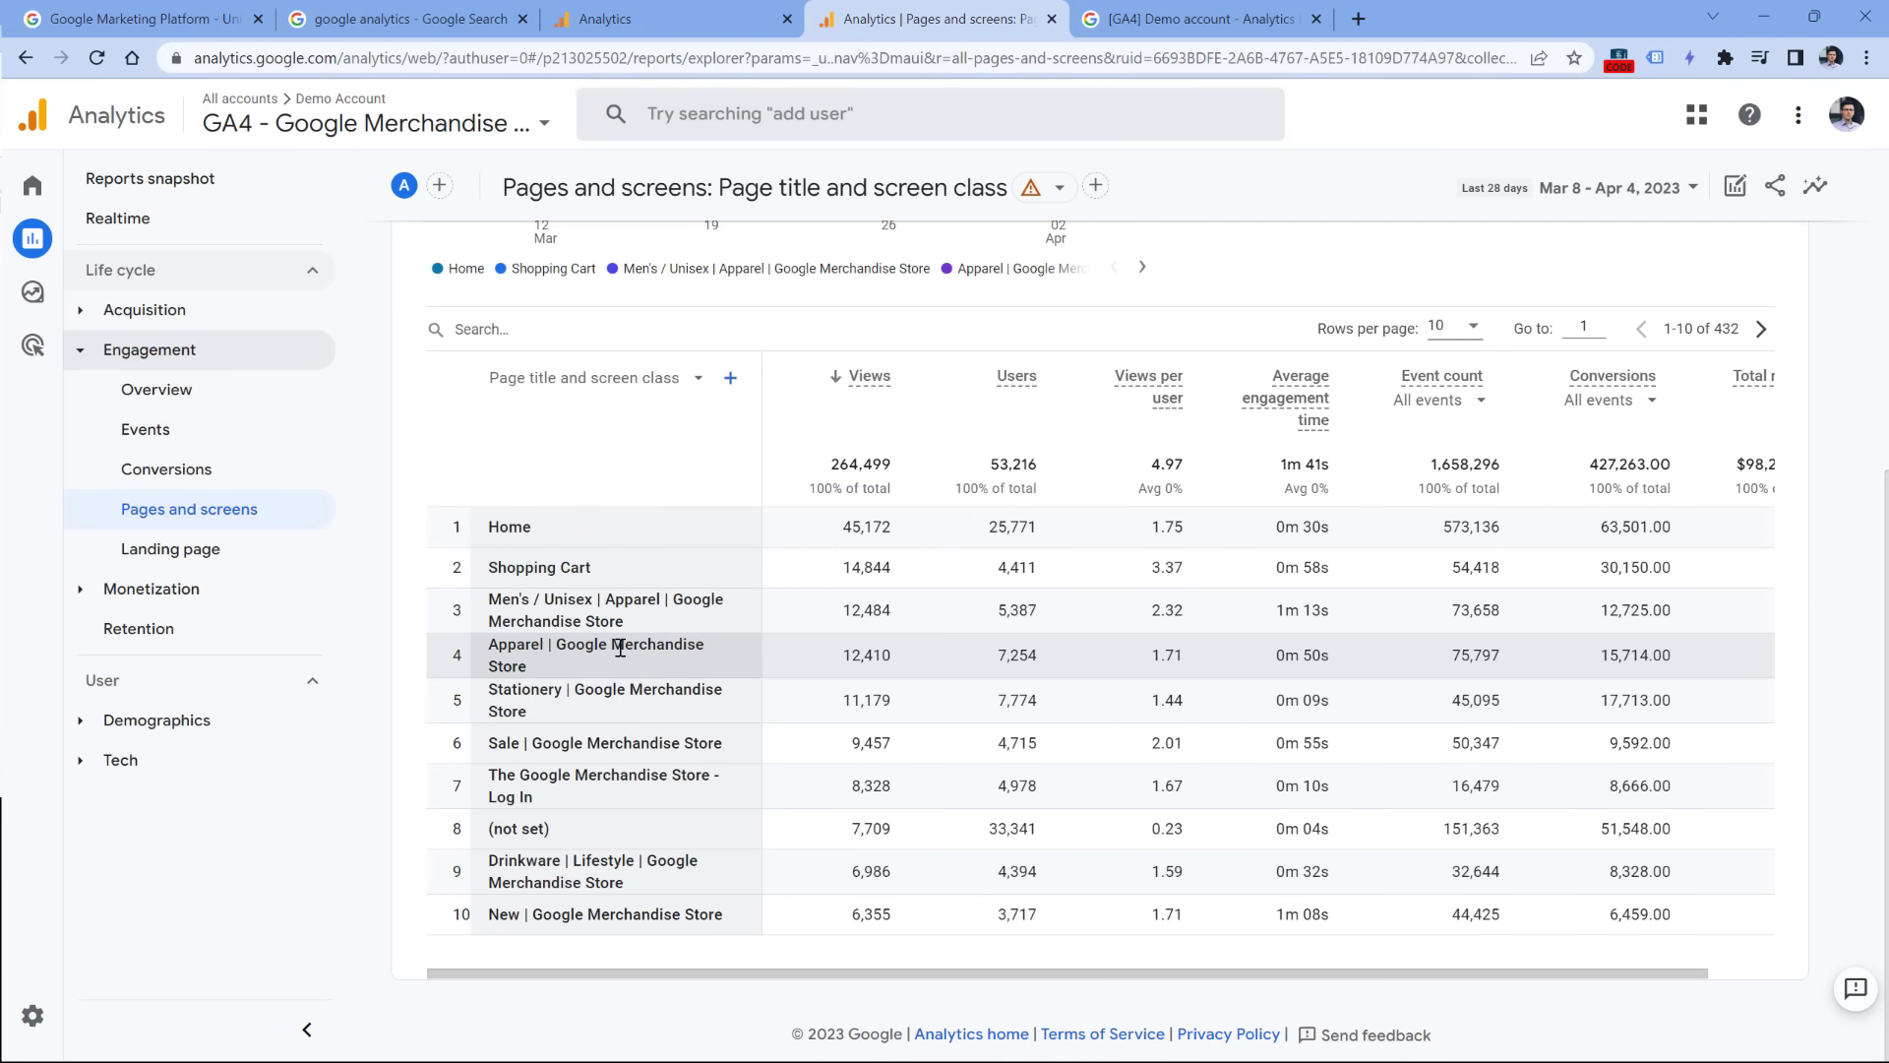
{"action": "left_click", "coordinate": [607, 382]}
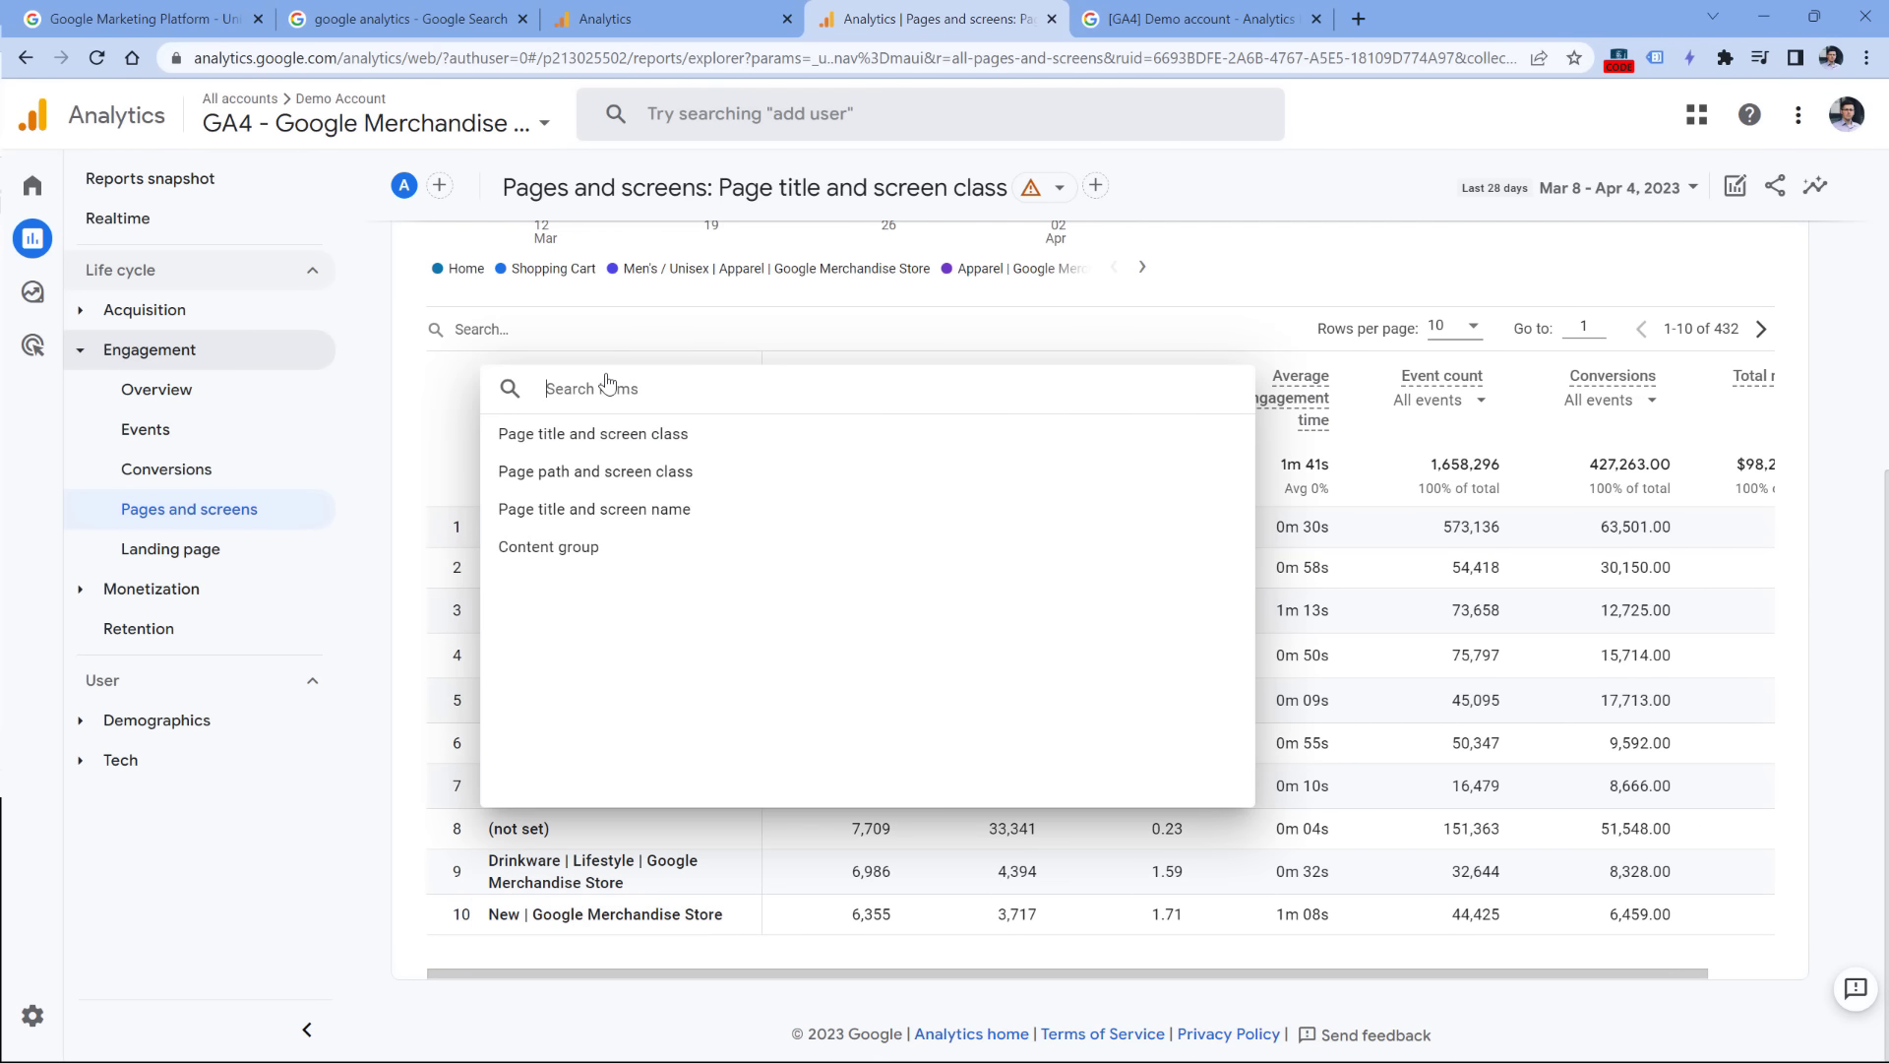
{"action": "left_click", "coordinate": [617, 351]}
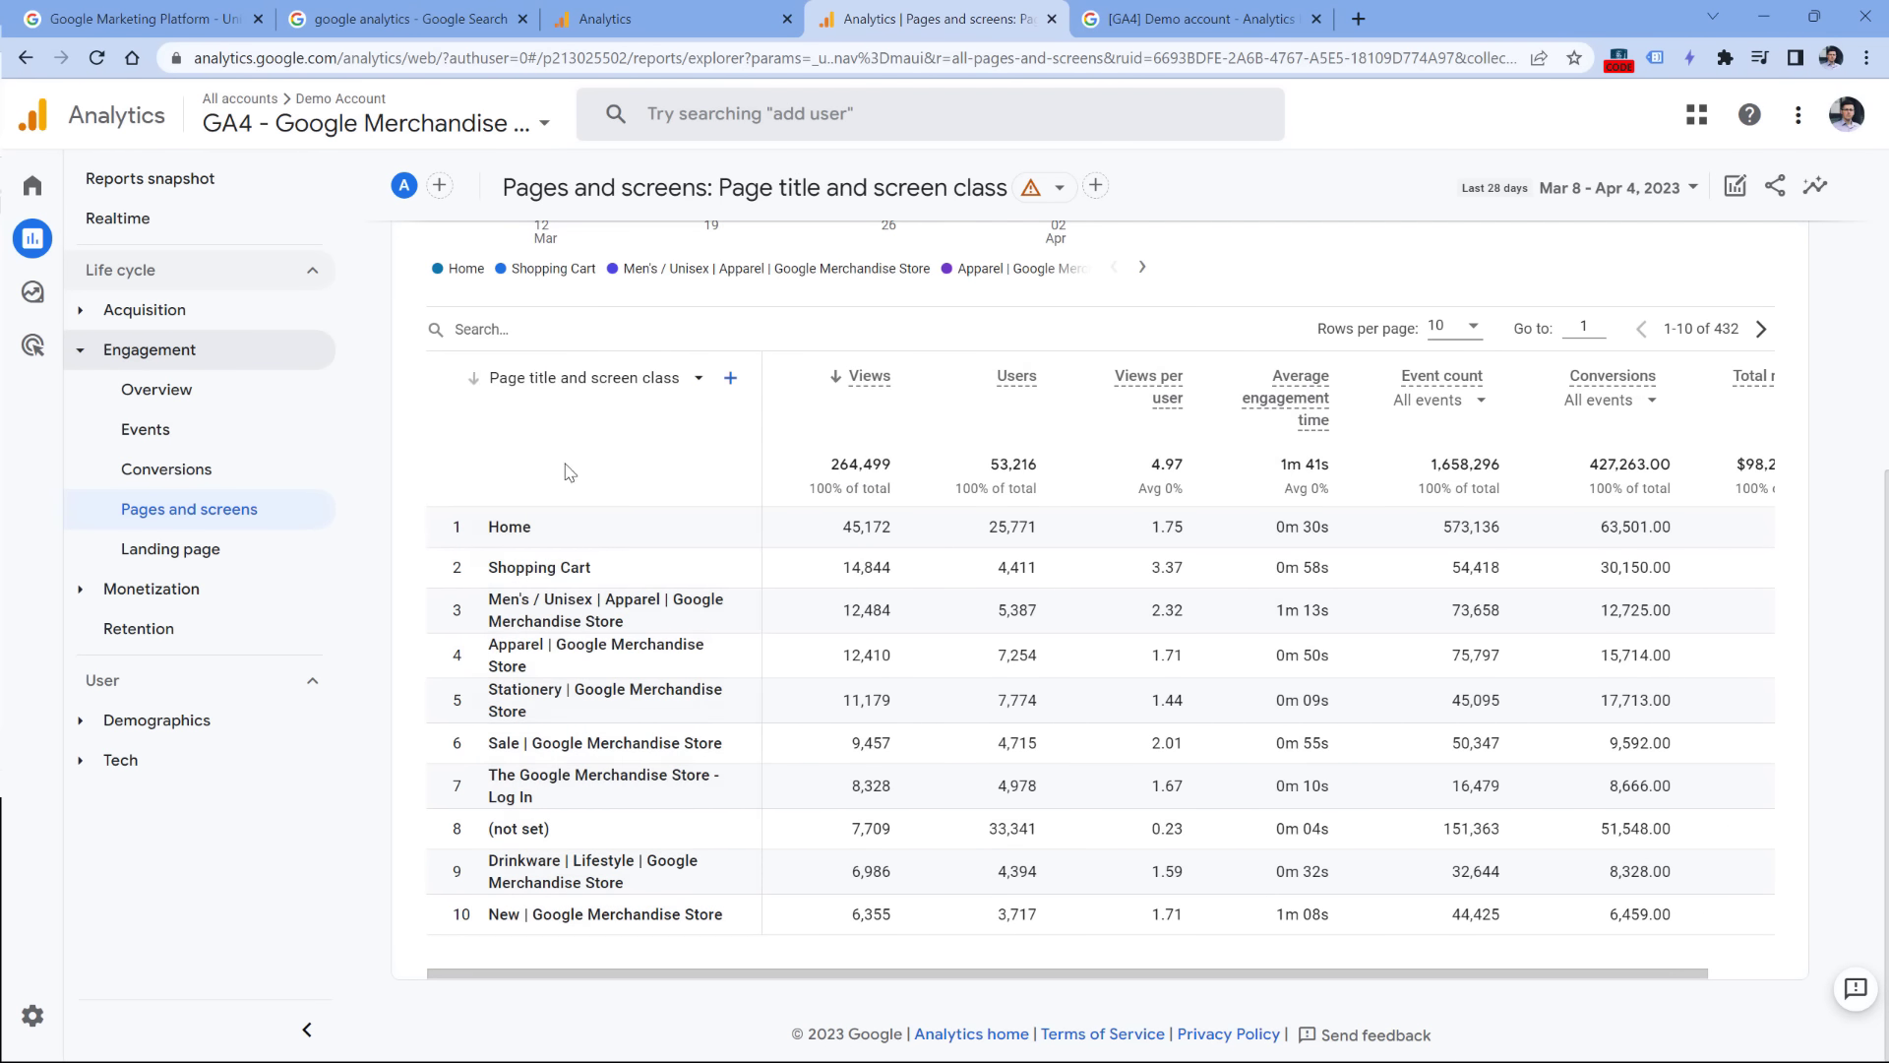
{"action": "left_click", "coordinate": [595, 386]}
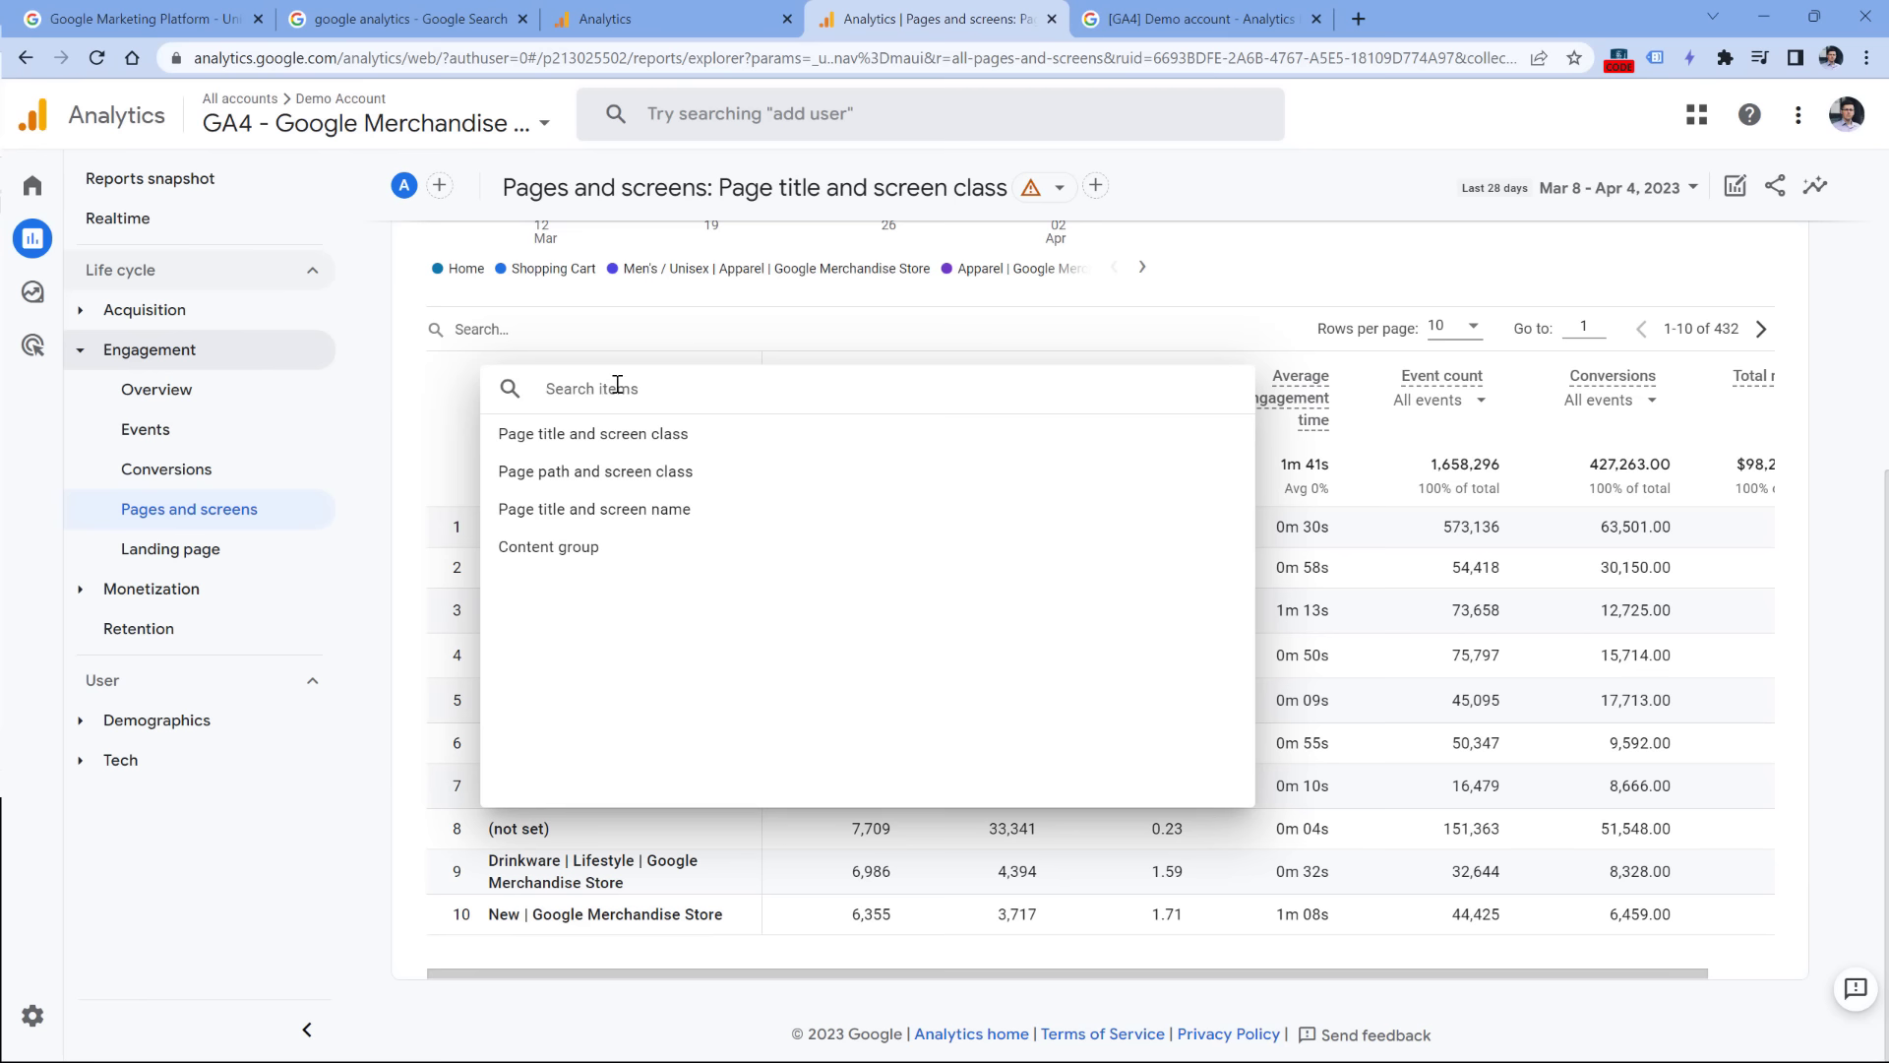
{"action": "left_click", "coordinate": [593, 471]}
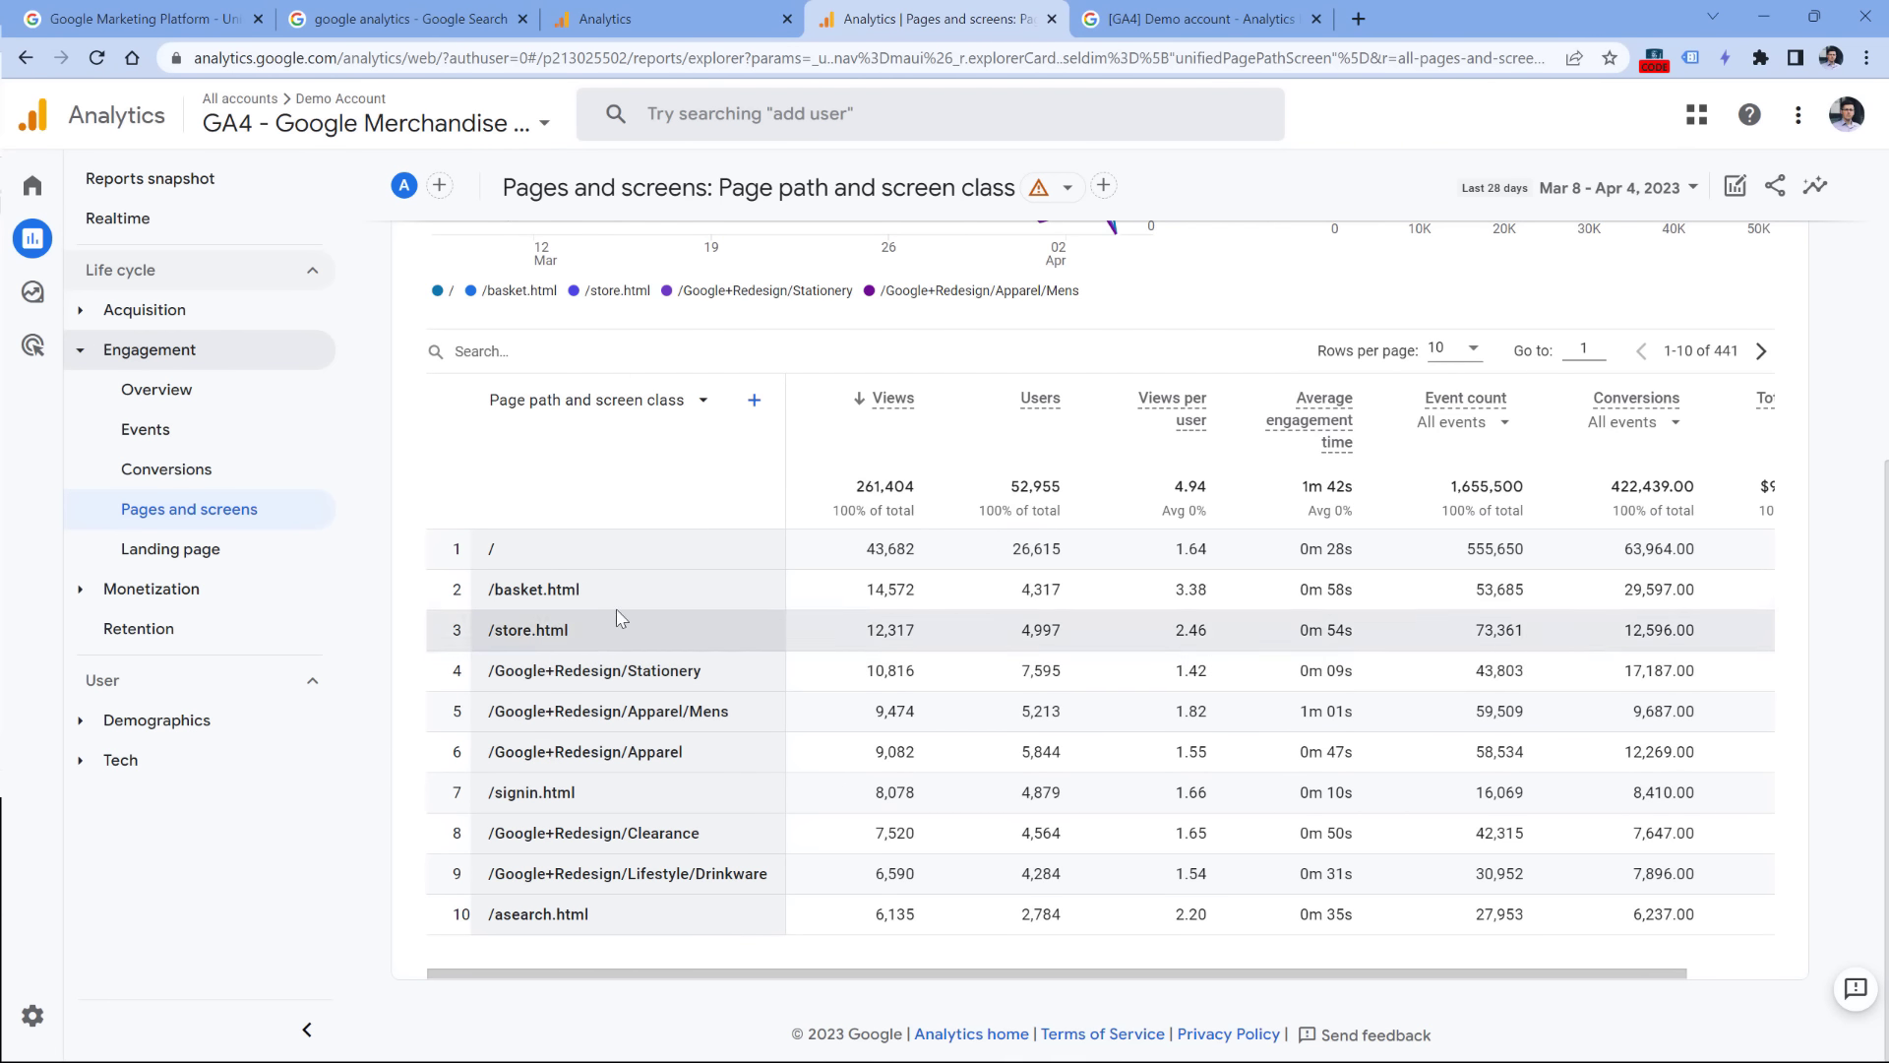
{"action": "left_click", "coordinate": [590, 401]}
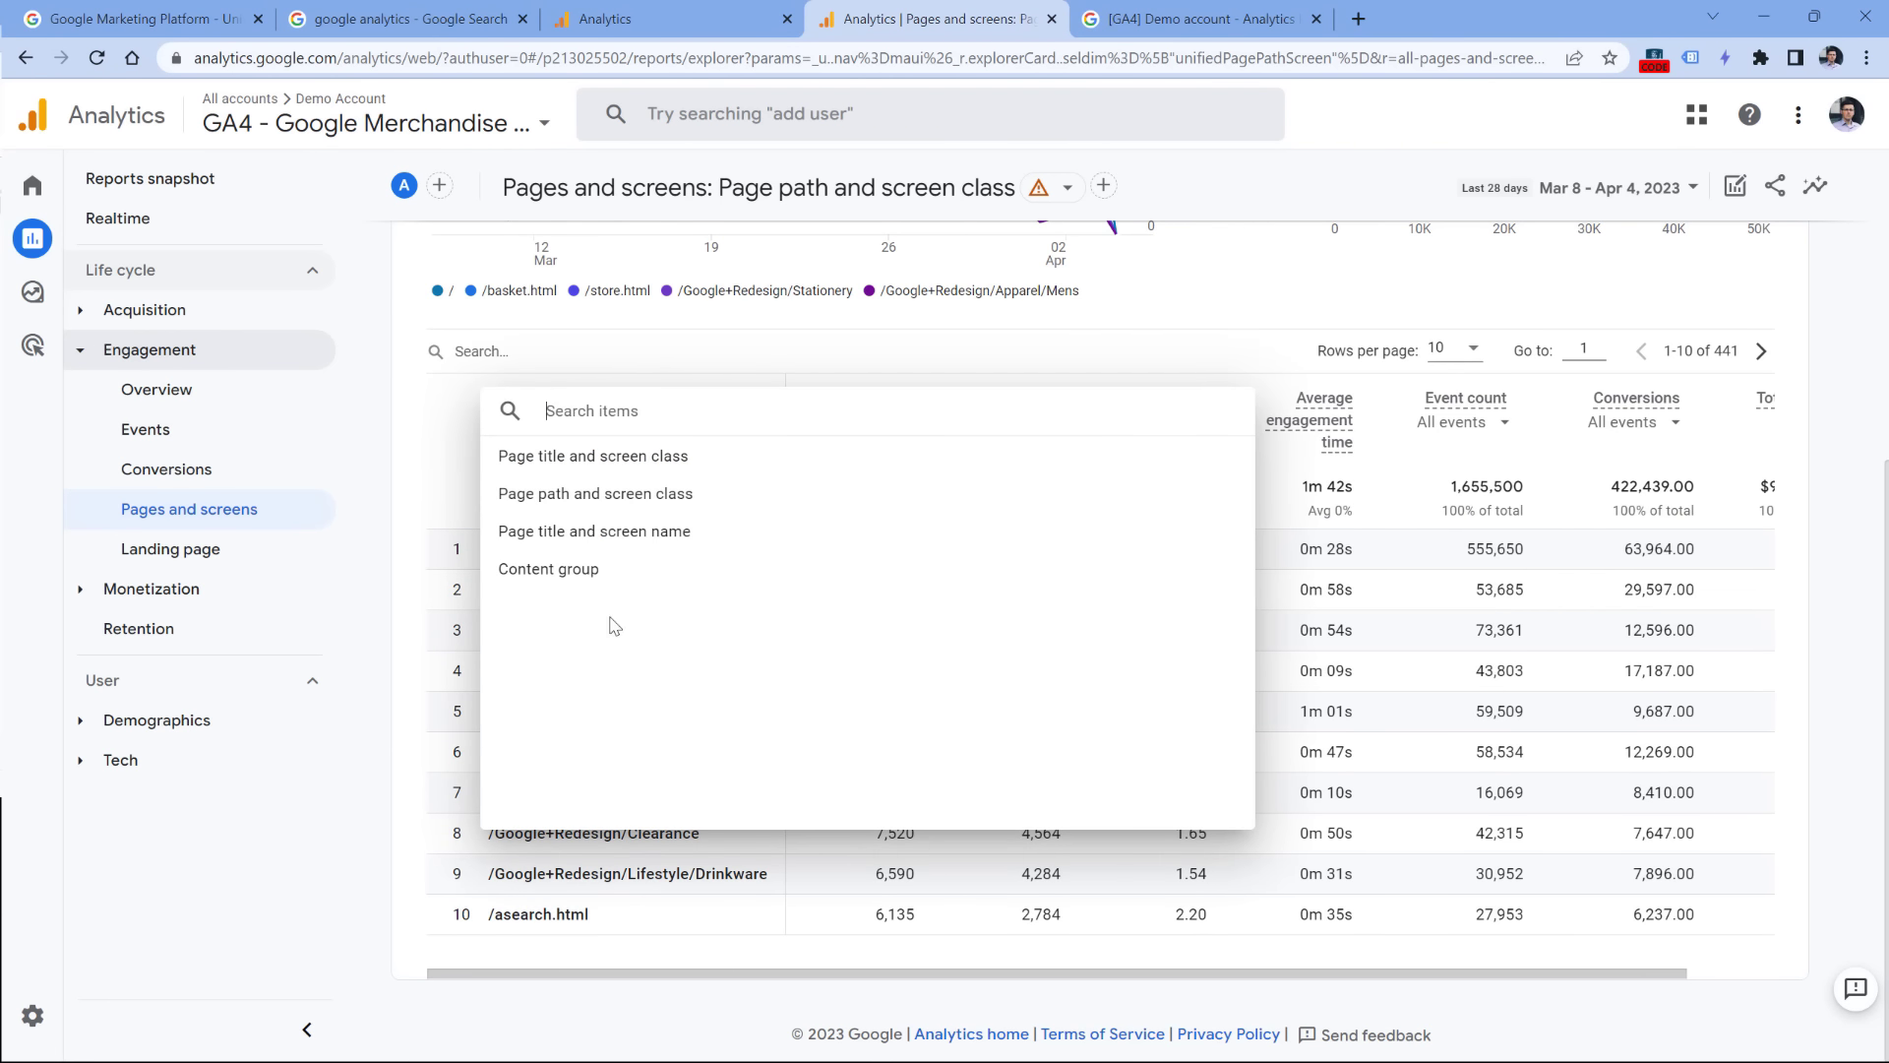
{"action": "left_click", "coordinate": [1281, 196]}
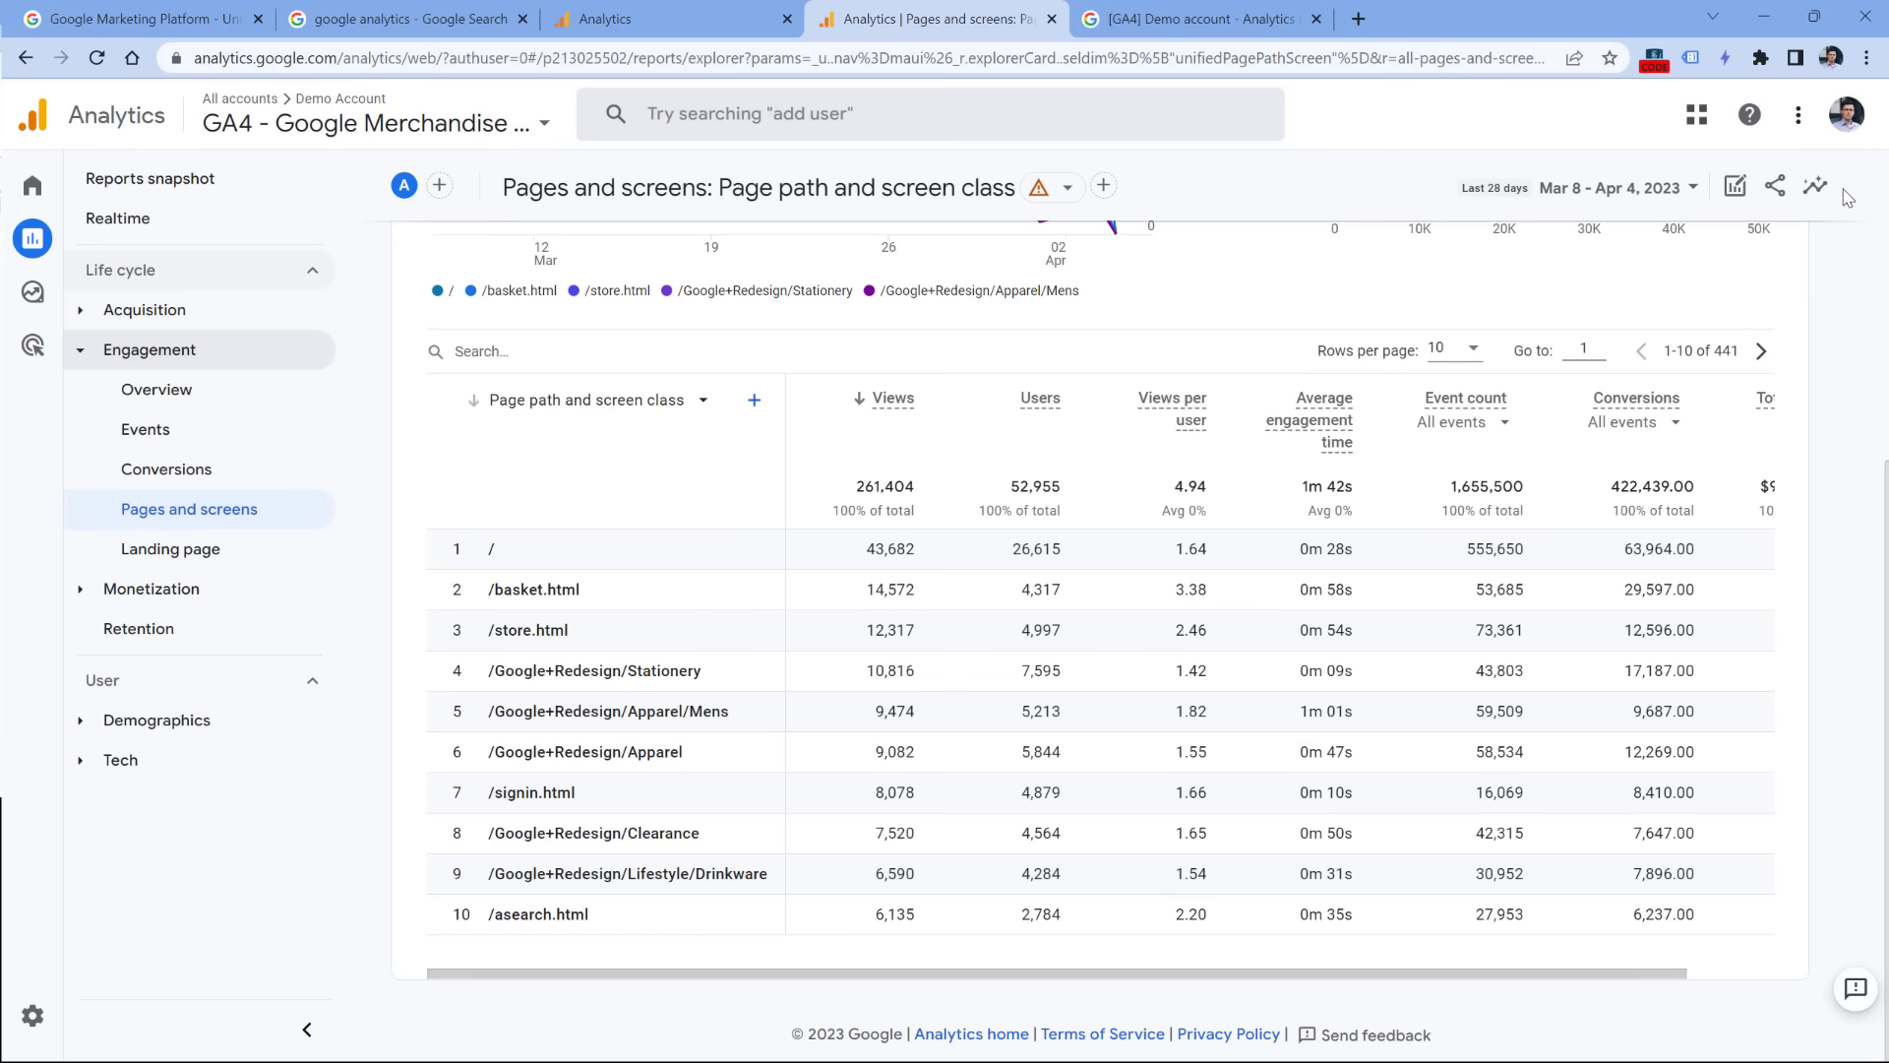
Step: Open the Landing page report and review its table of landing pages
{"action": "left_click", "coordinate": [192, 553]}
{"action": "scroll", "coordinate": [835, 567], "scroll_direction": "down", "scroll_amount": 5}
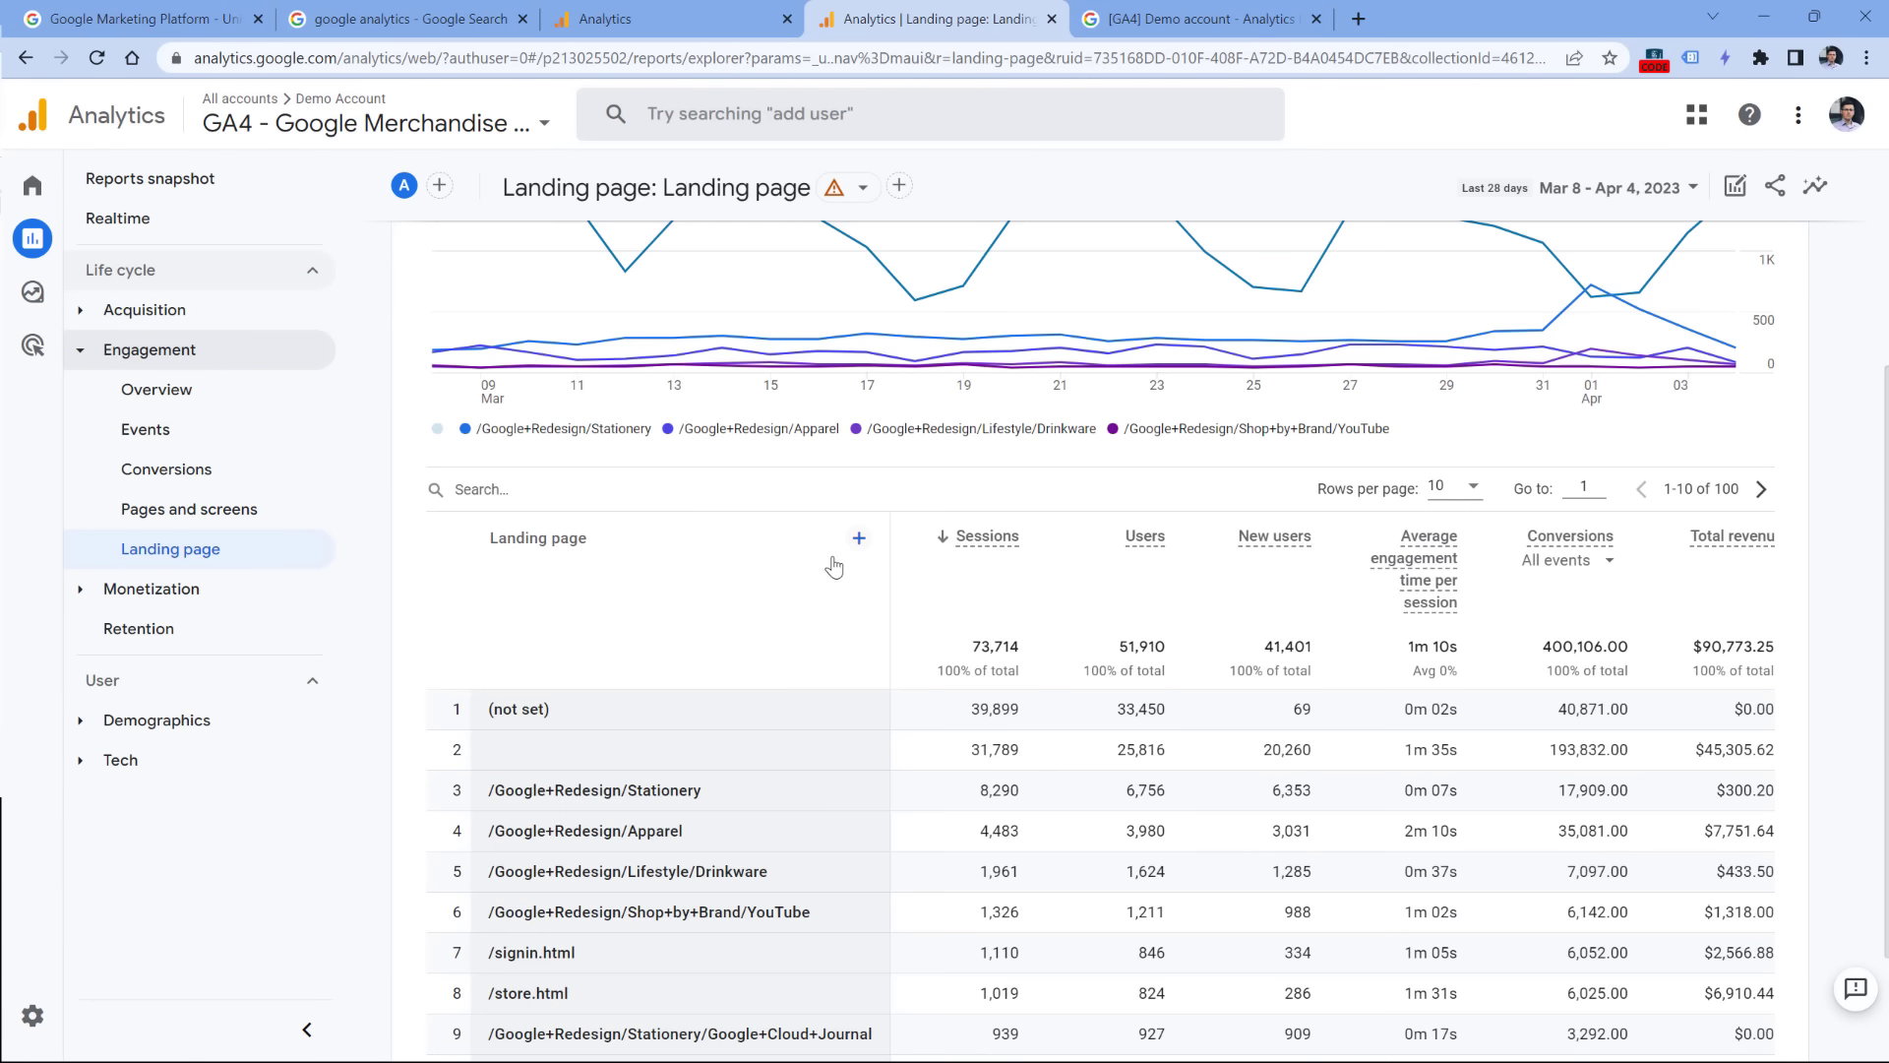
{"action": "scroll", "coordinate": [834, 567], "scroll_direction": "down", "scroll_amount": 1}
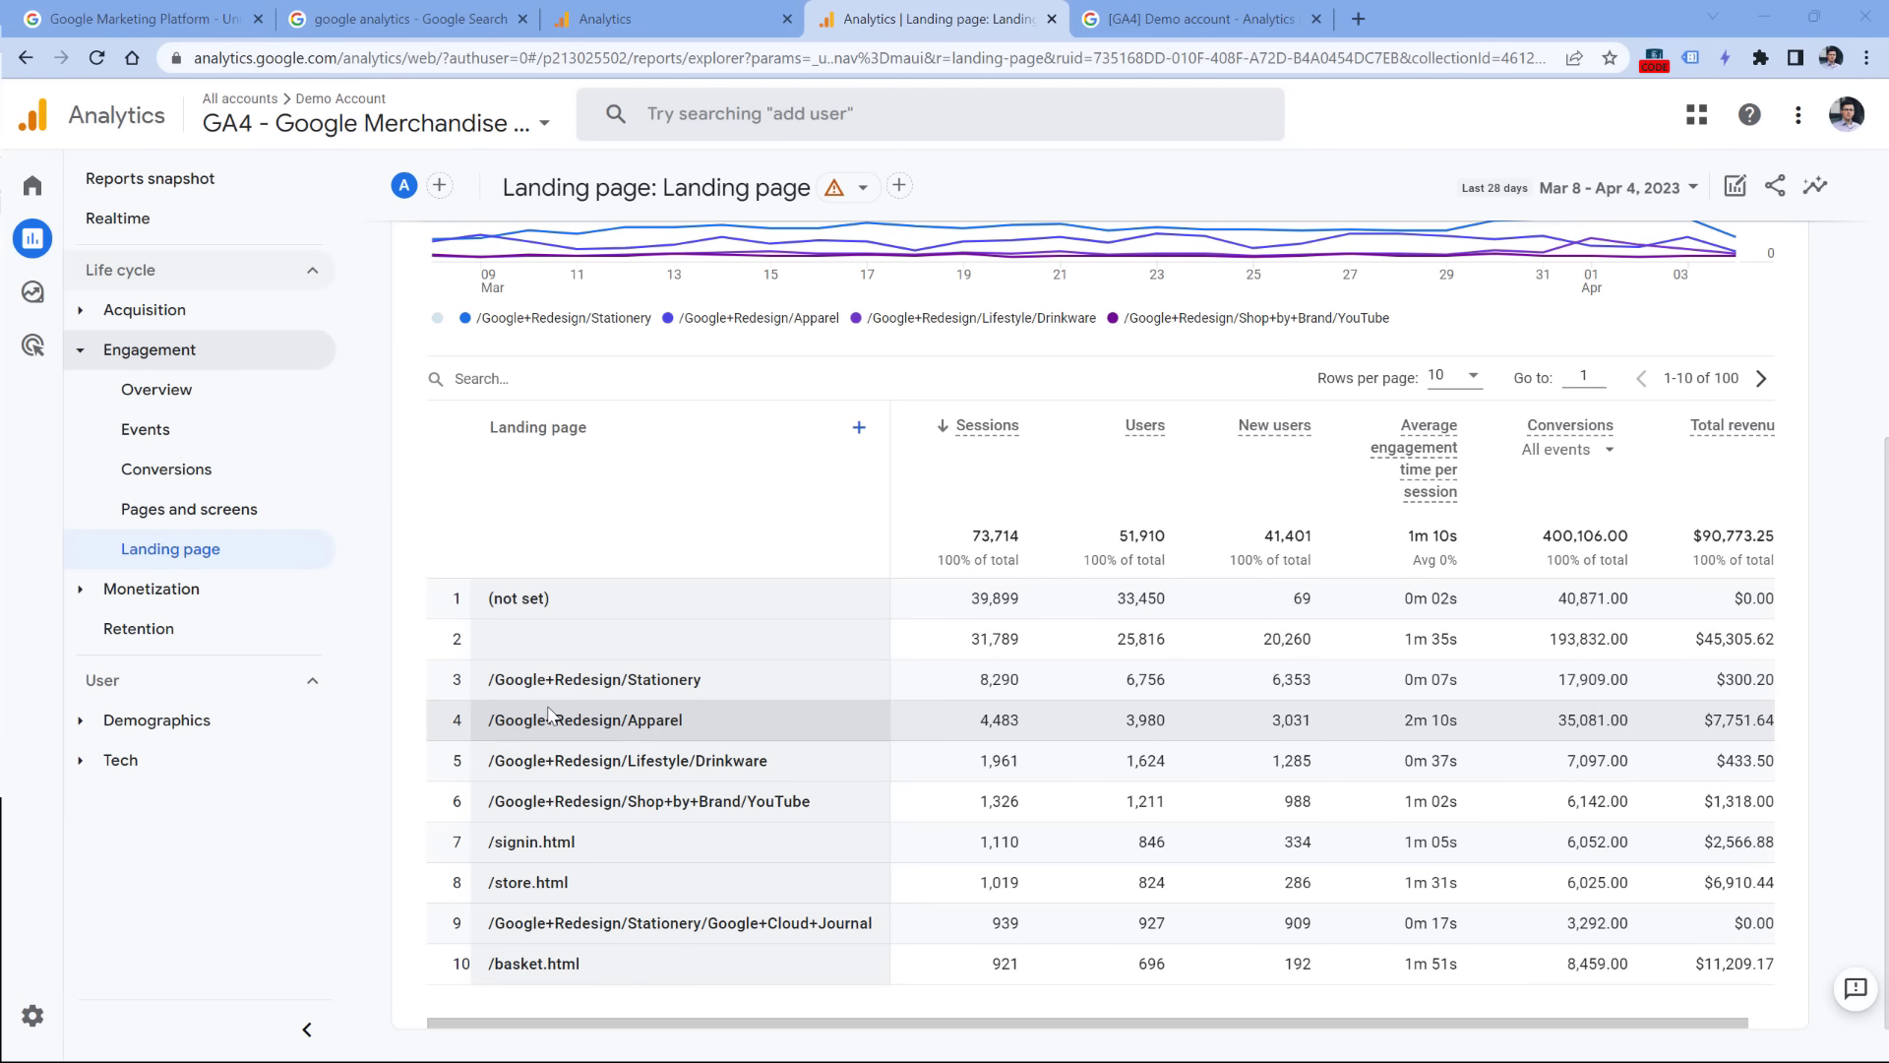
Step: Open the Monetization section's Ecommerce purchases report and examine its item dimensions, keeping Item name as the primary dimension
{"action": "left_click", "coordinate": [82, 592]}
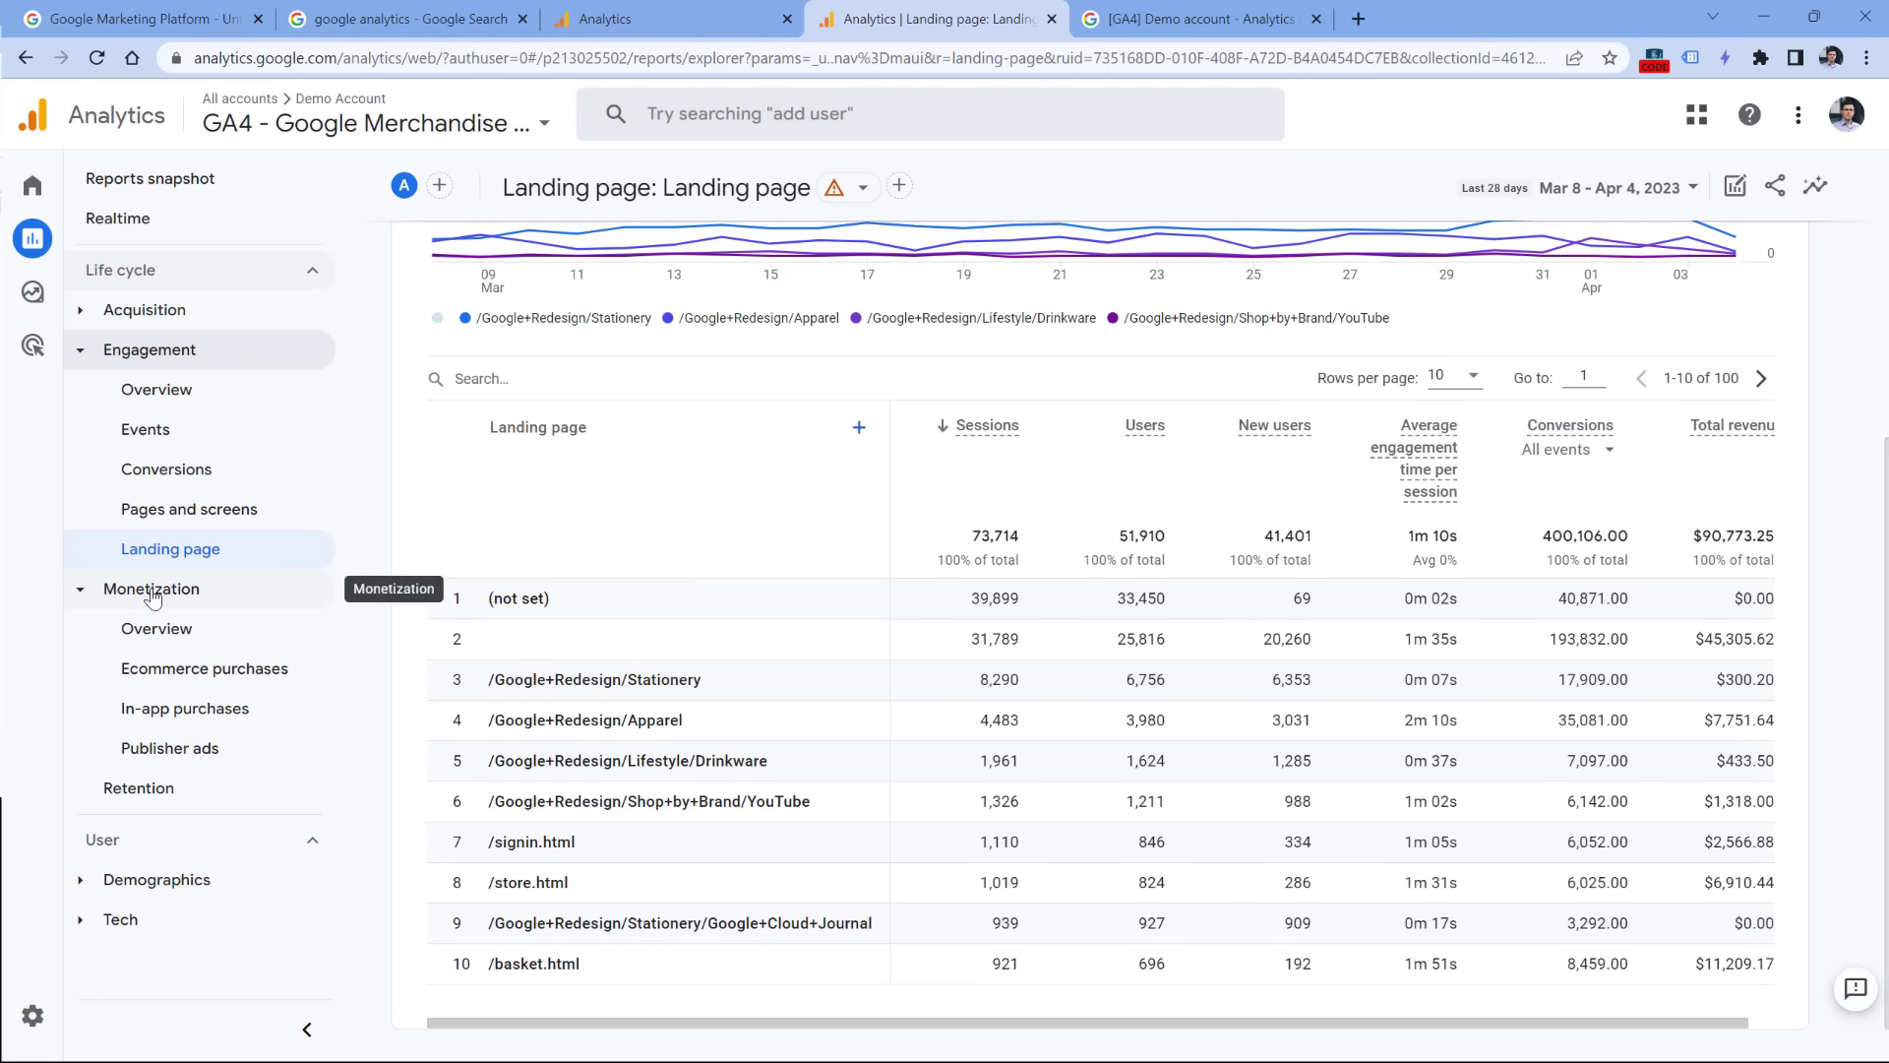
{"action": "left_click", "coordinate": [205, 674]}
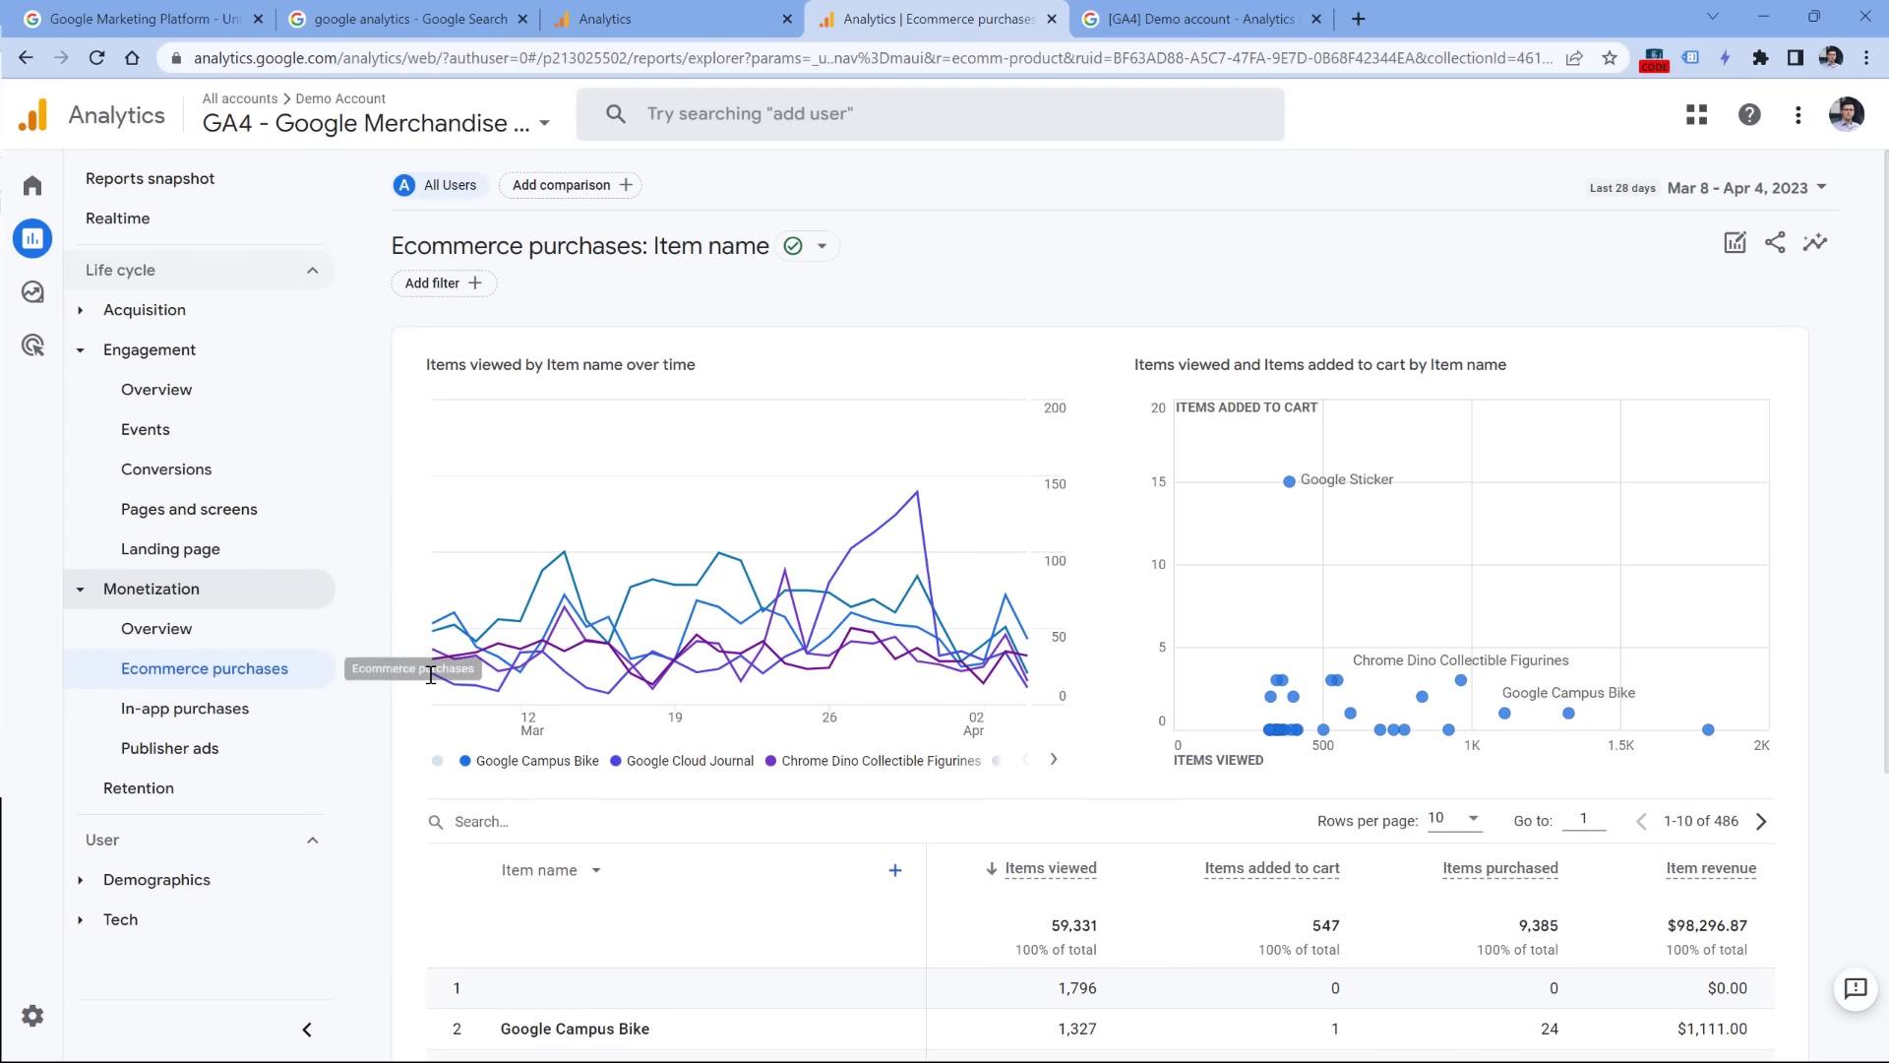
{"action": "scroll", "coordinate": [614, 664], "scroll_direction": "down", "scroll_amount": 4}
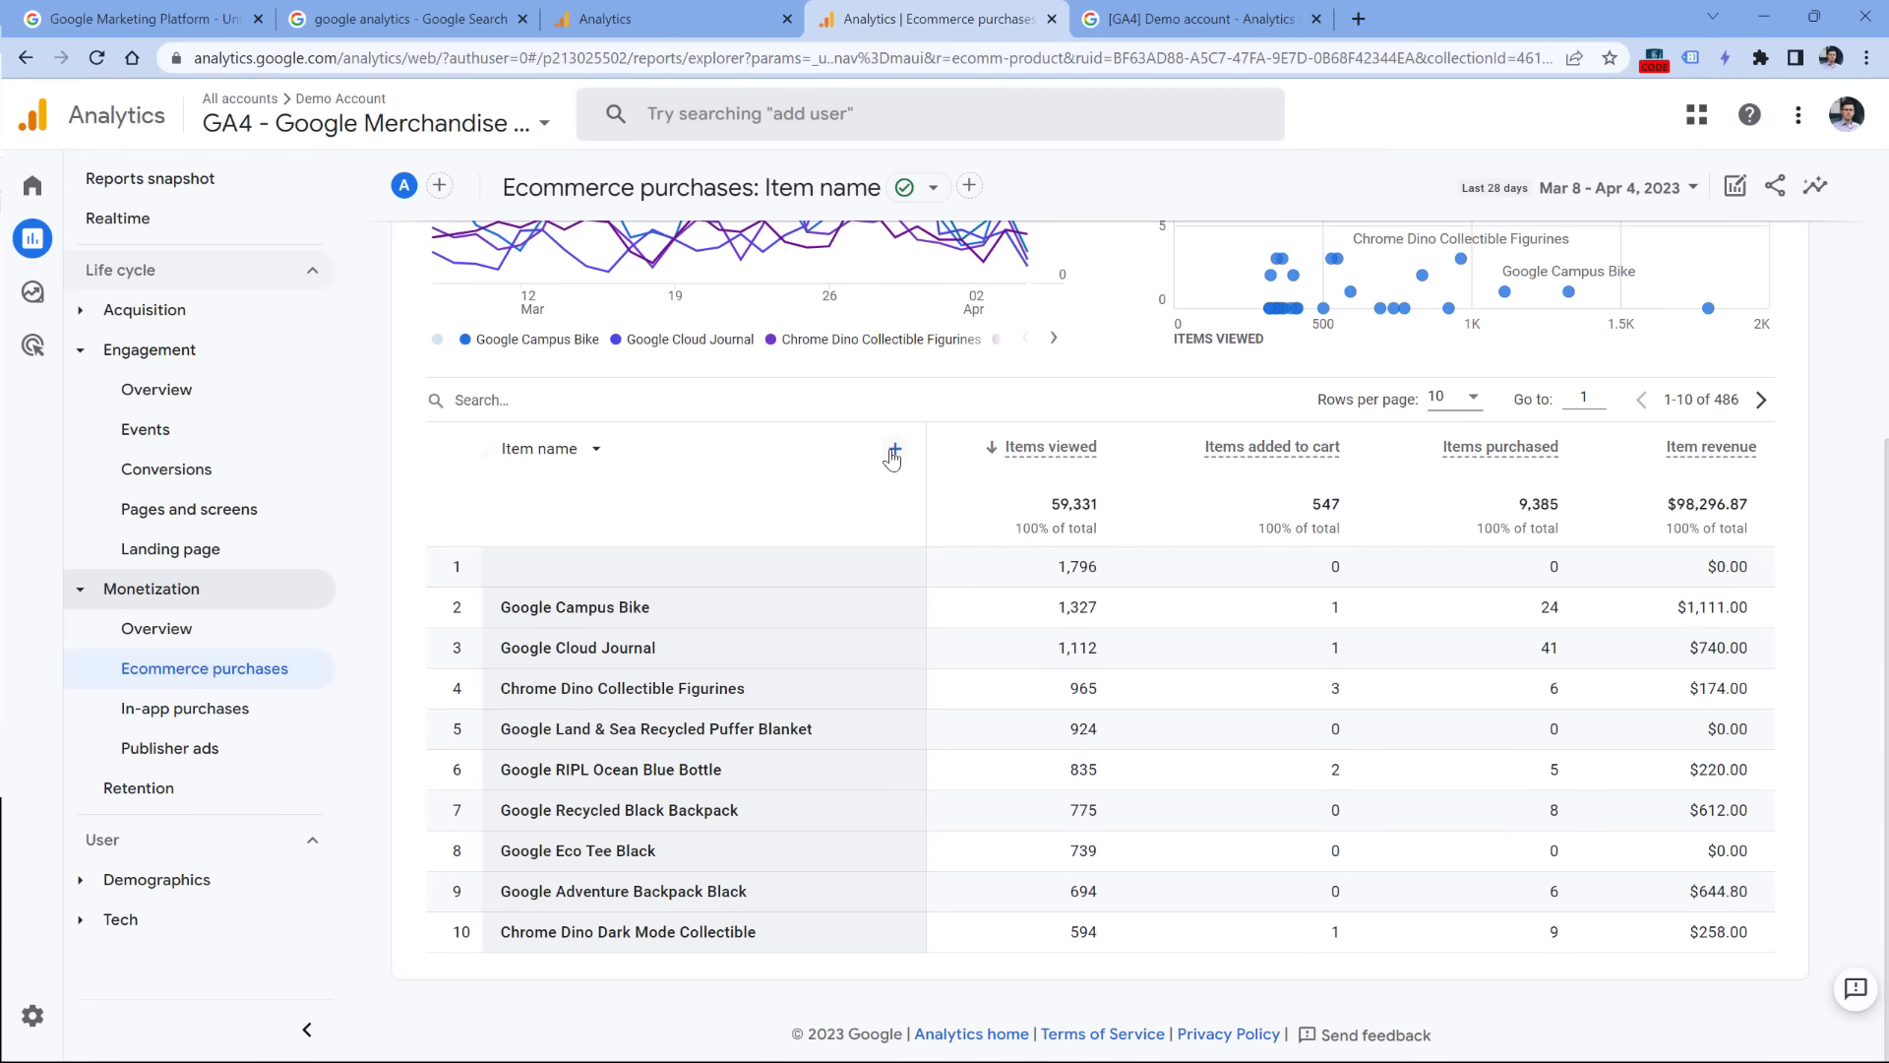
{"action": "left_click", "coordinate": [585, 454]}
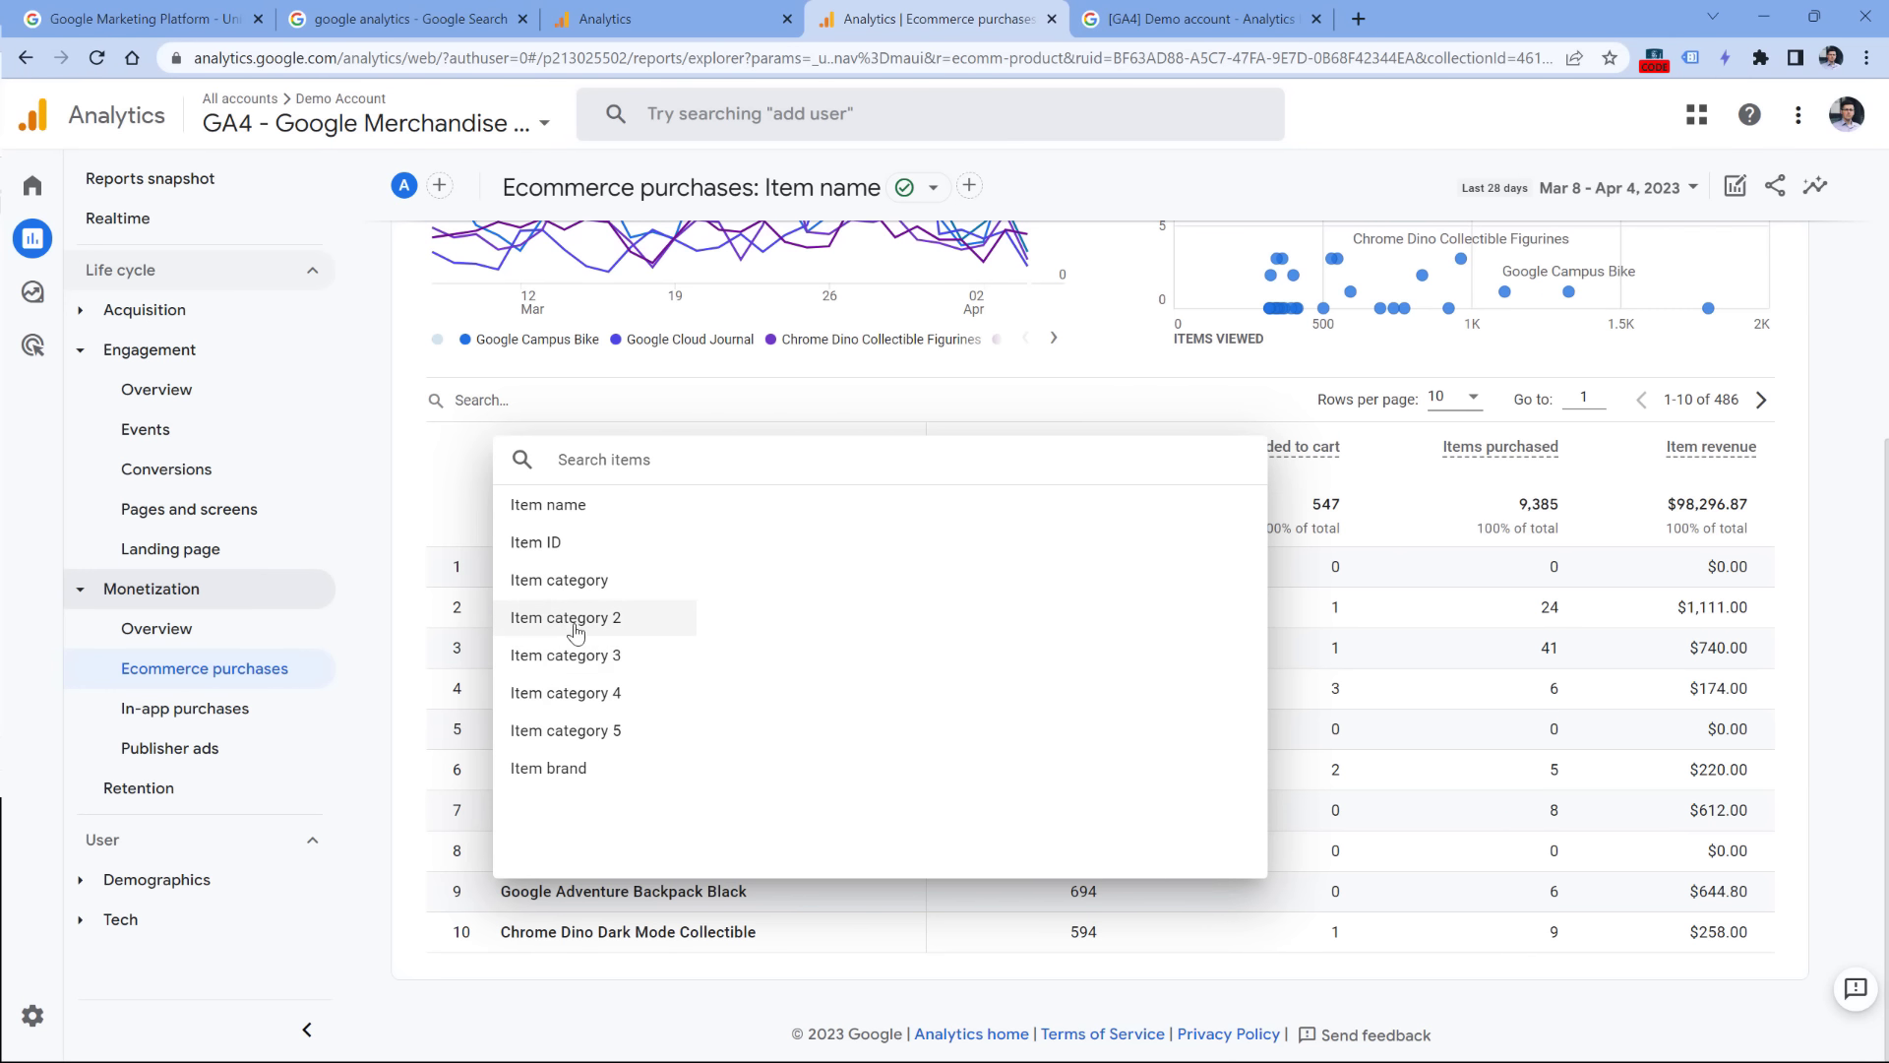
{"action": "left_click", "coordinate": [420, 522]}
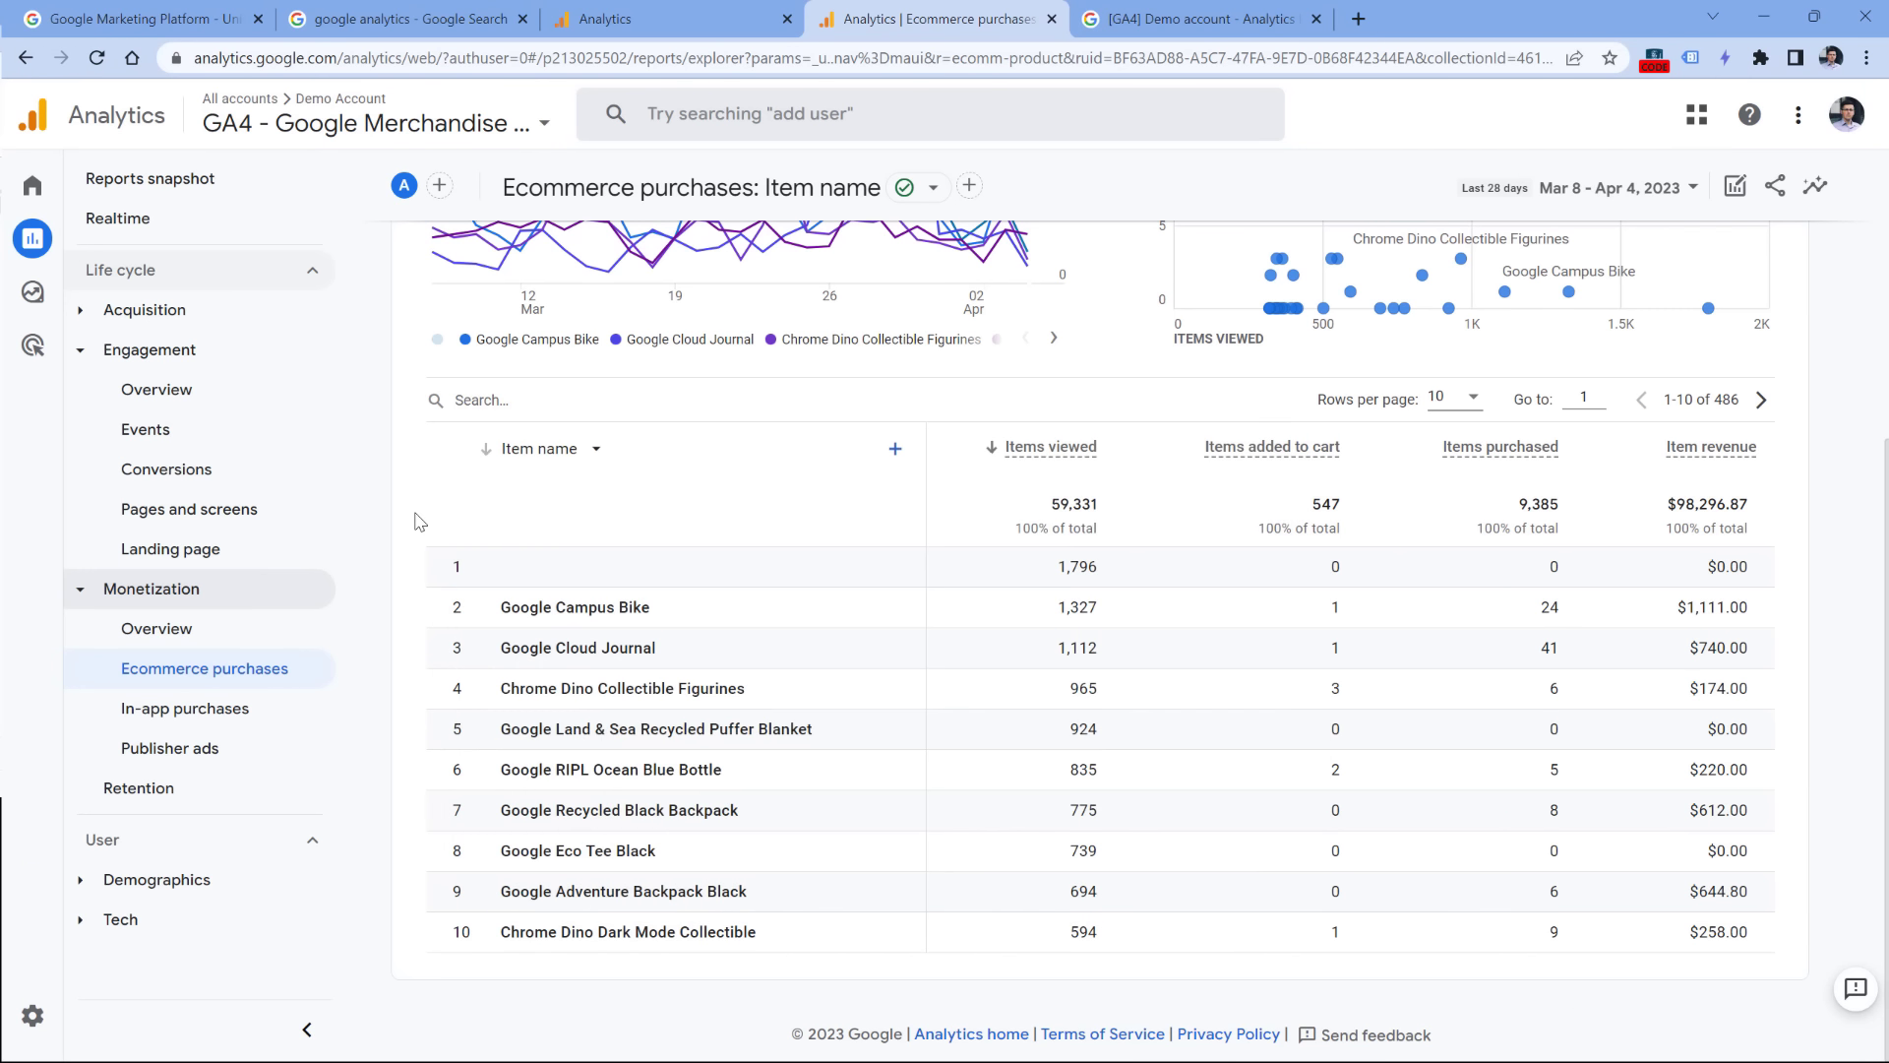
Step: Open the Demographic details report and examine its available primary dimensions and data quality notes, keeping Country as the dimension
{"action": "left_click", "coordinate": [138, 588]}
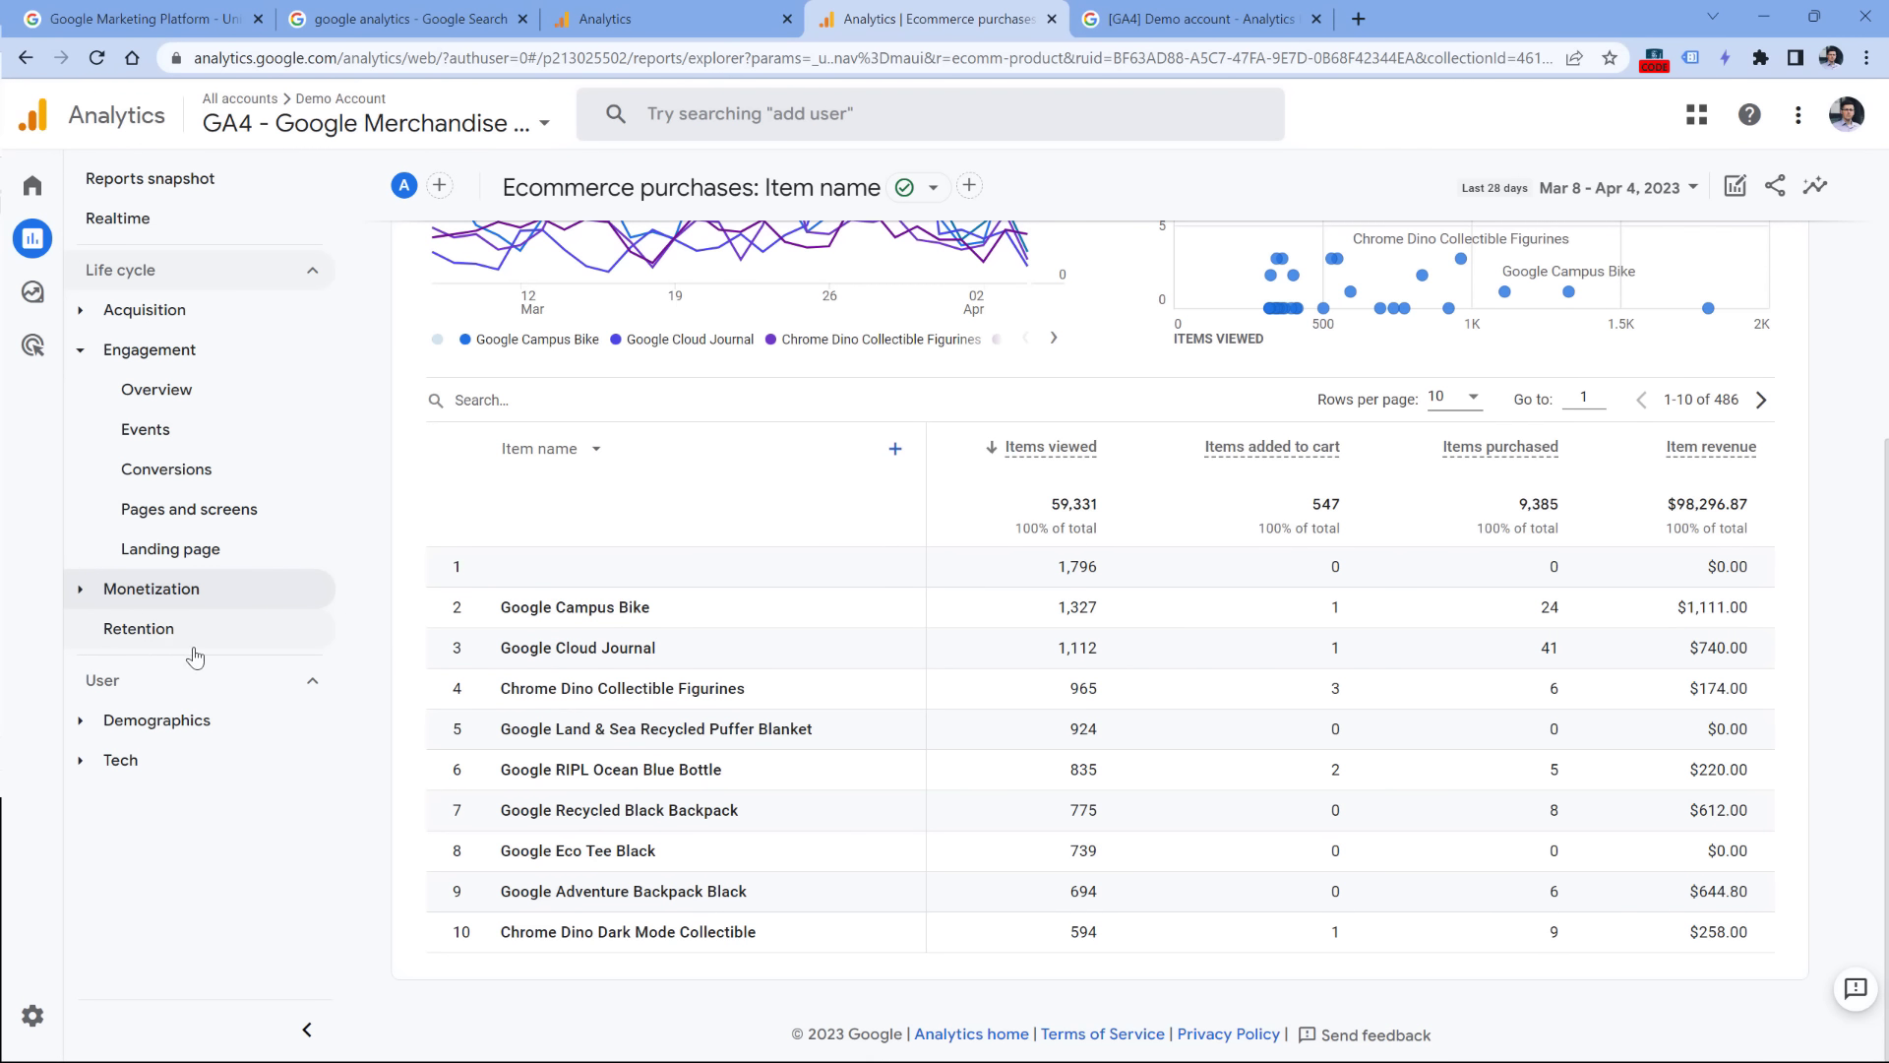
{"action": "left_click", "coordinate": [85, 724]}
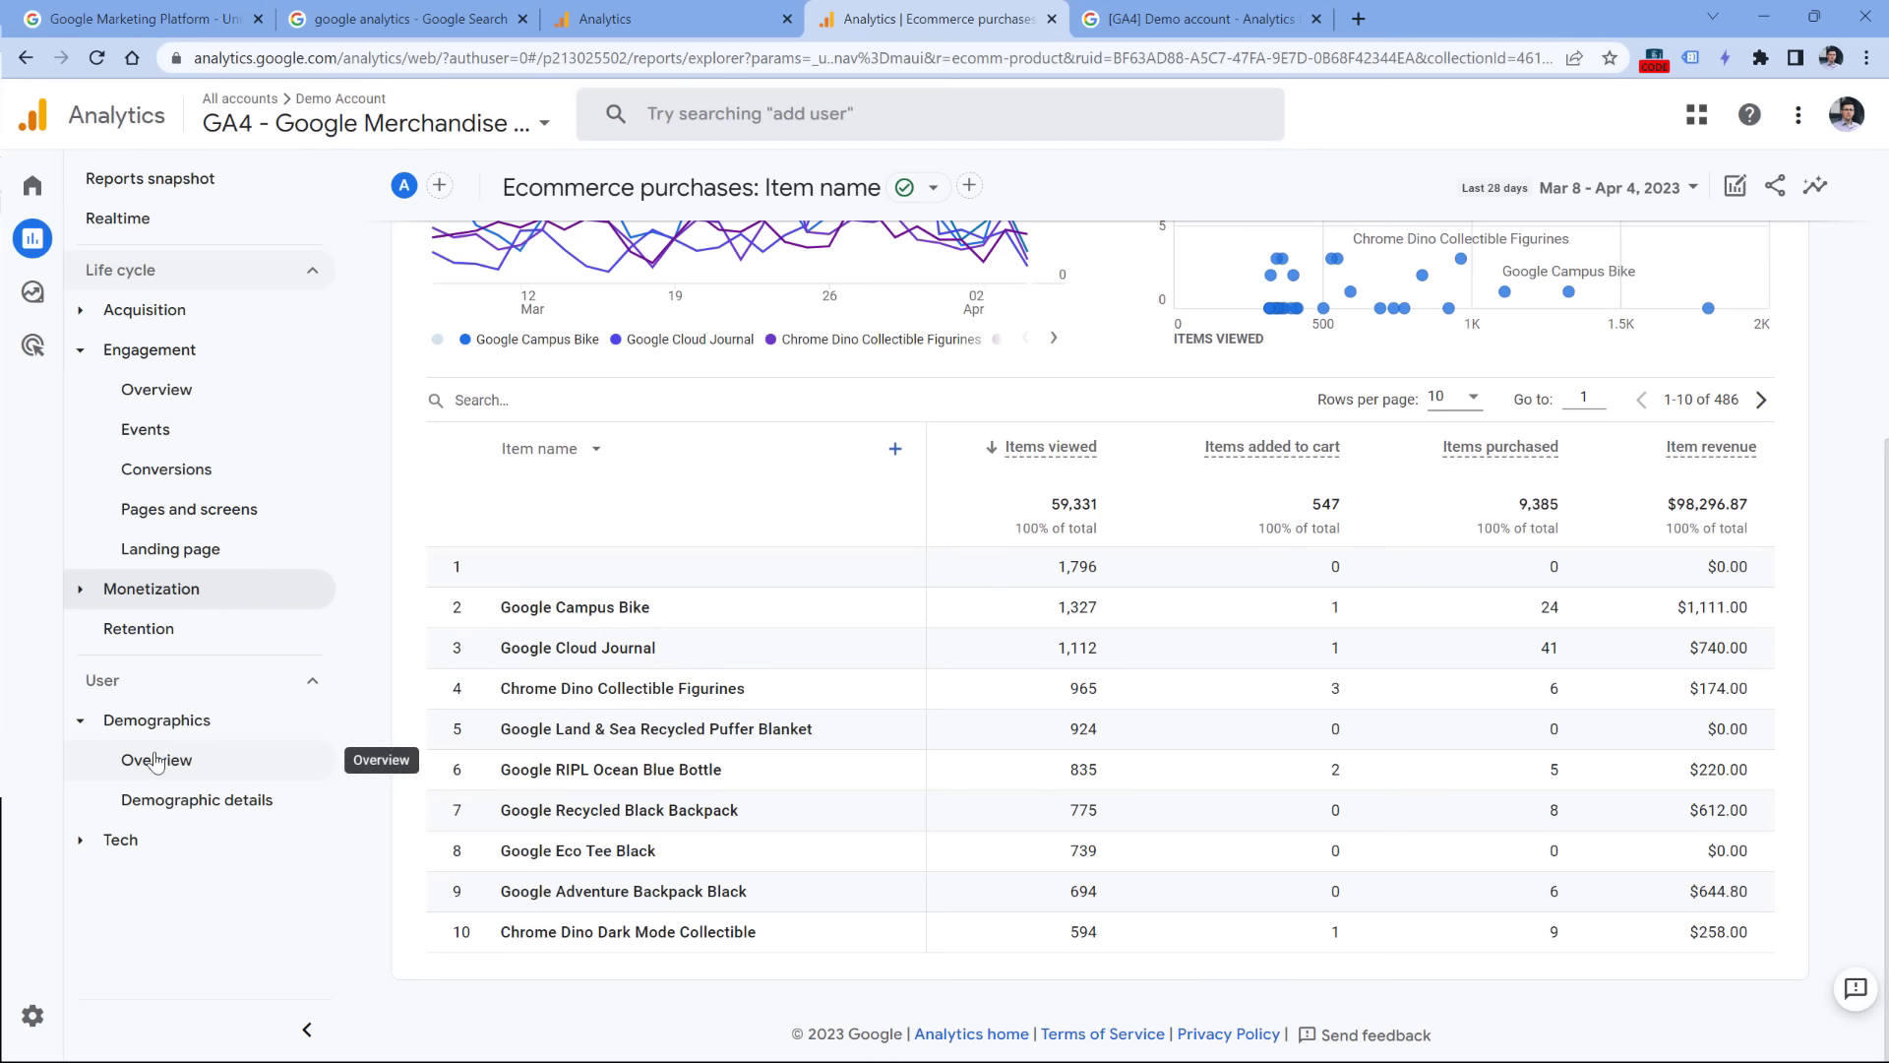
{"action": "left_click", "coordinate": [188, 805]}
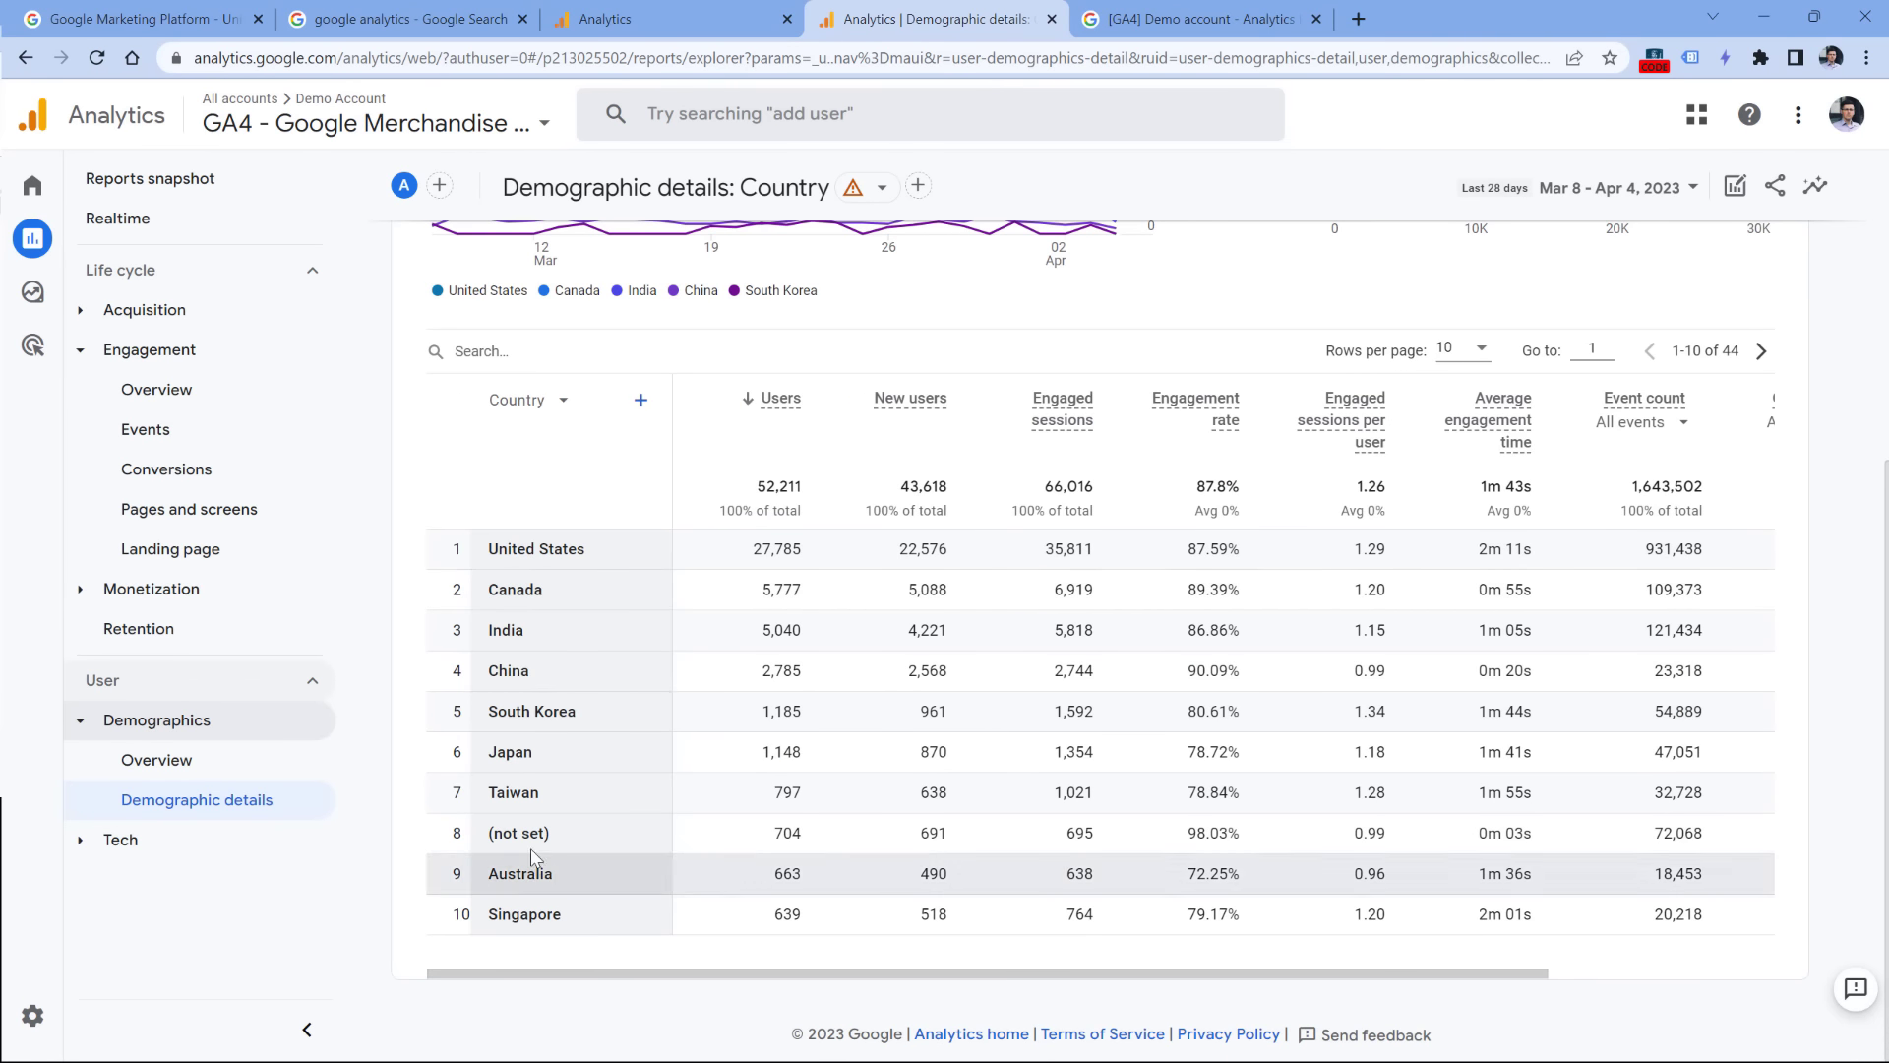
{"action": "left_click", "coordinate": [536, 401]}
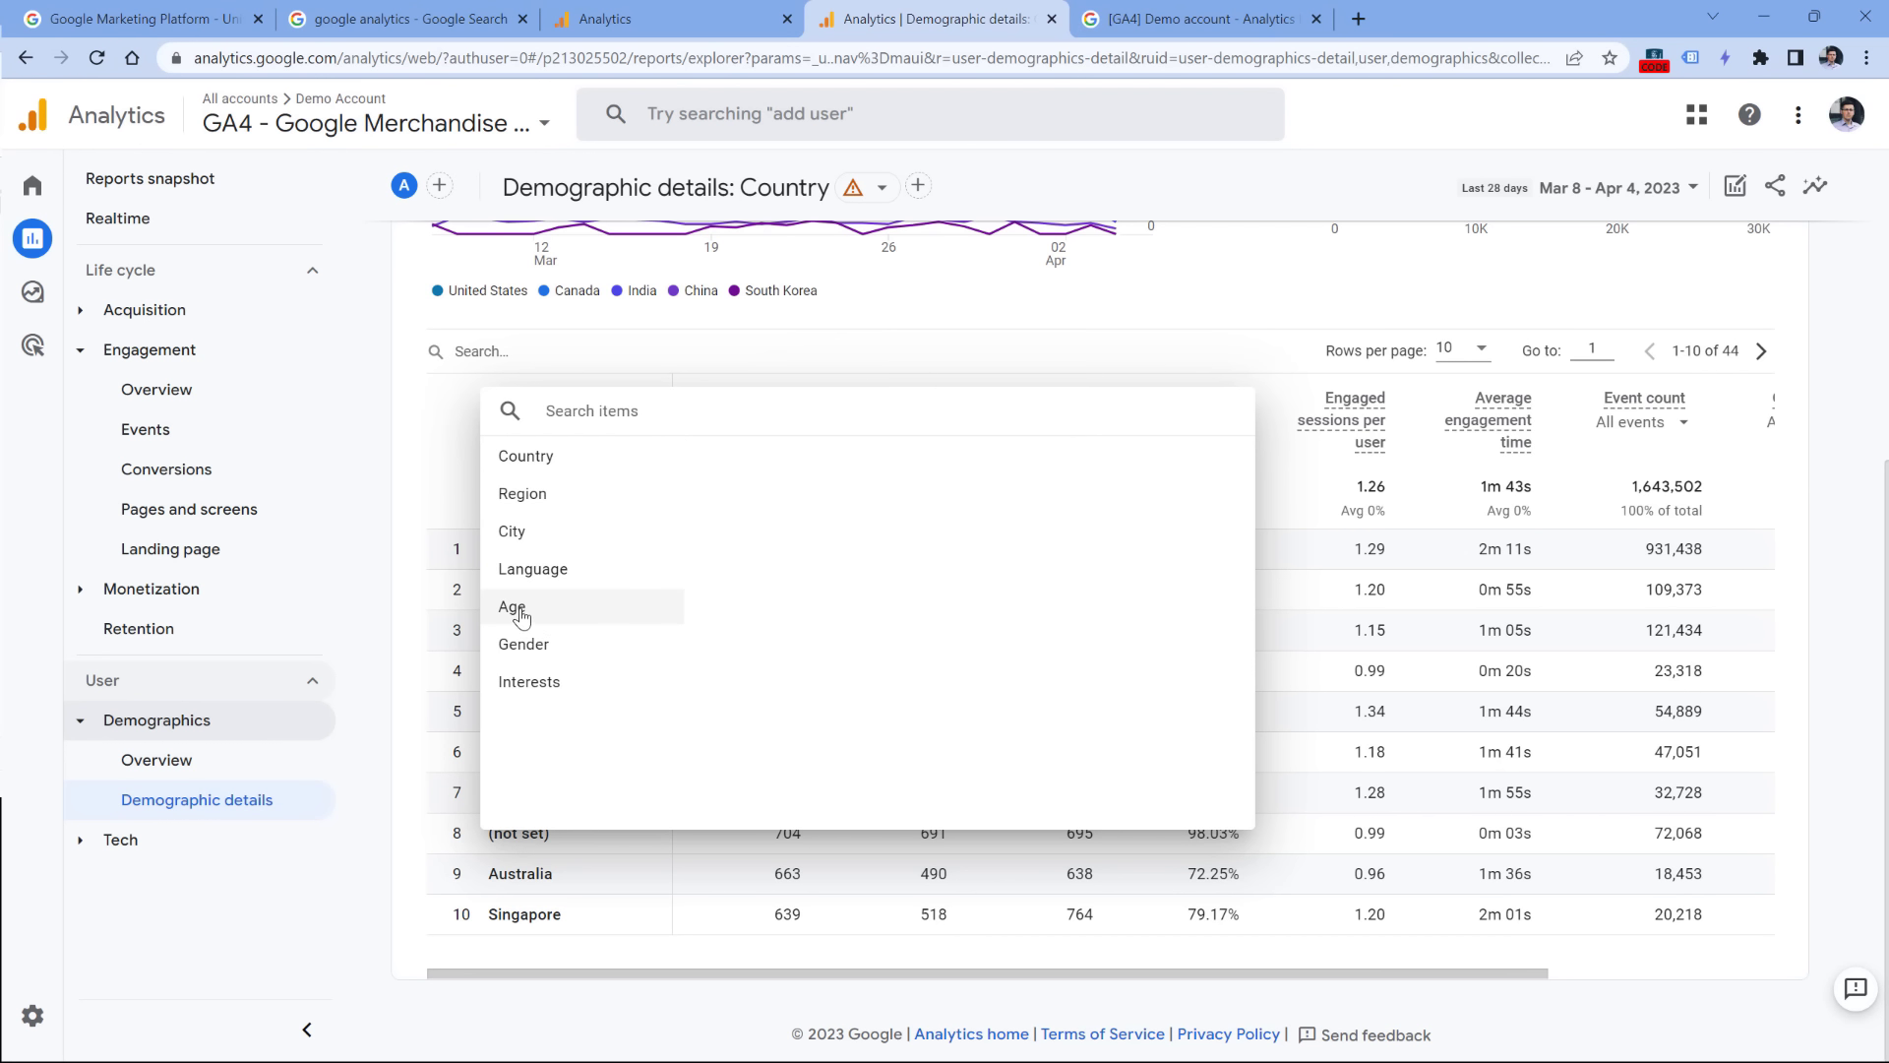
{"action": "left_click", "coordinate": [893, 174]}
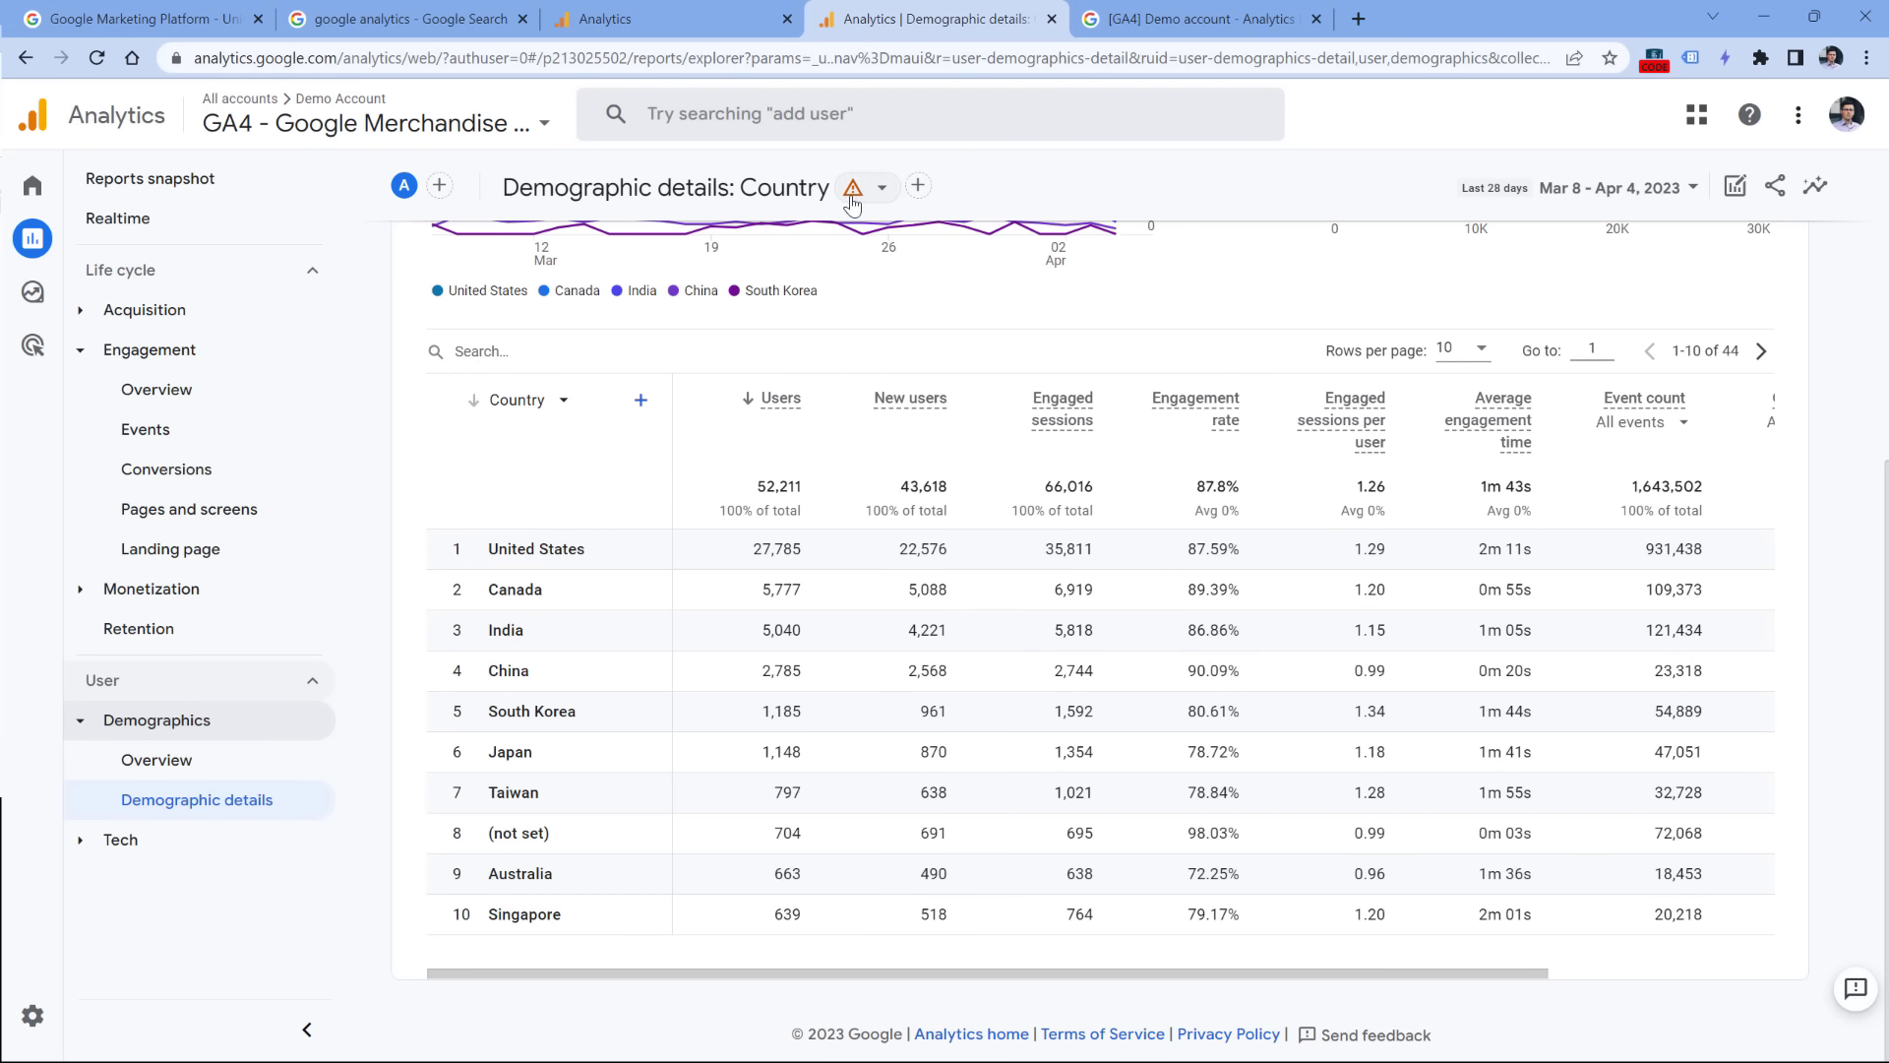
{"action": "left_click", "coordinate": [881, 192]}
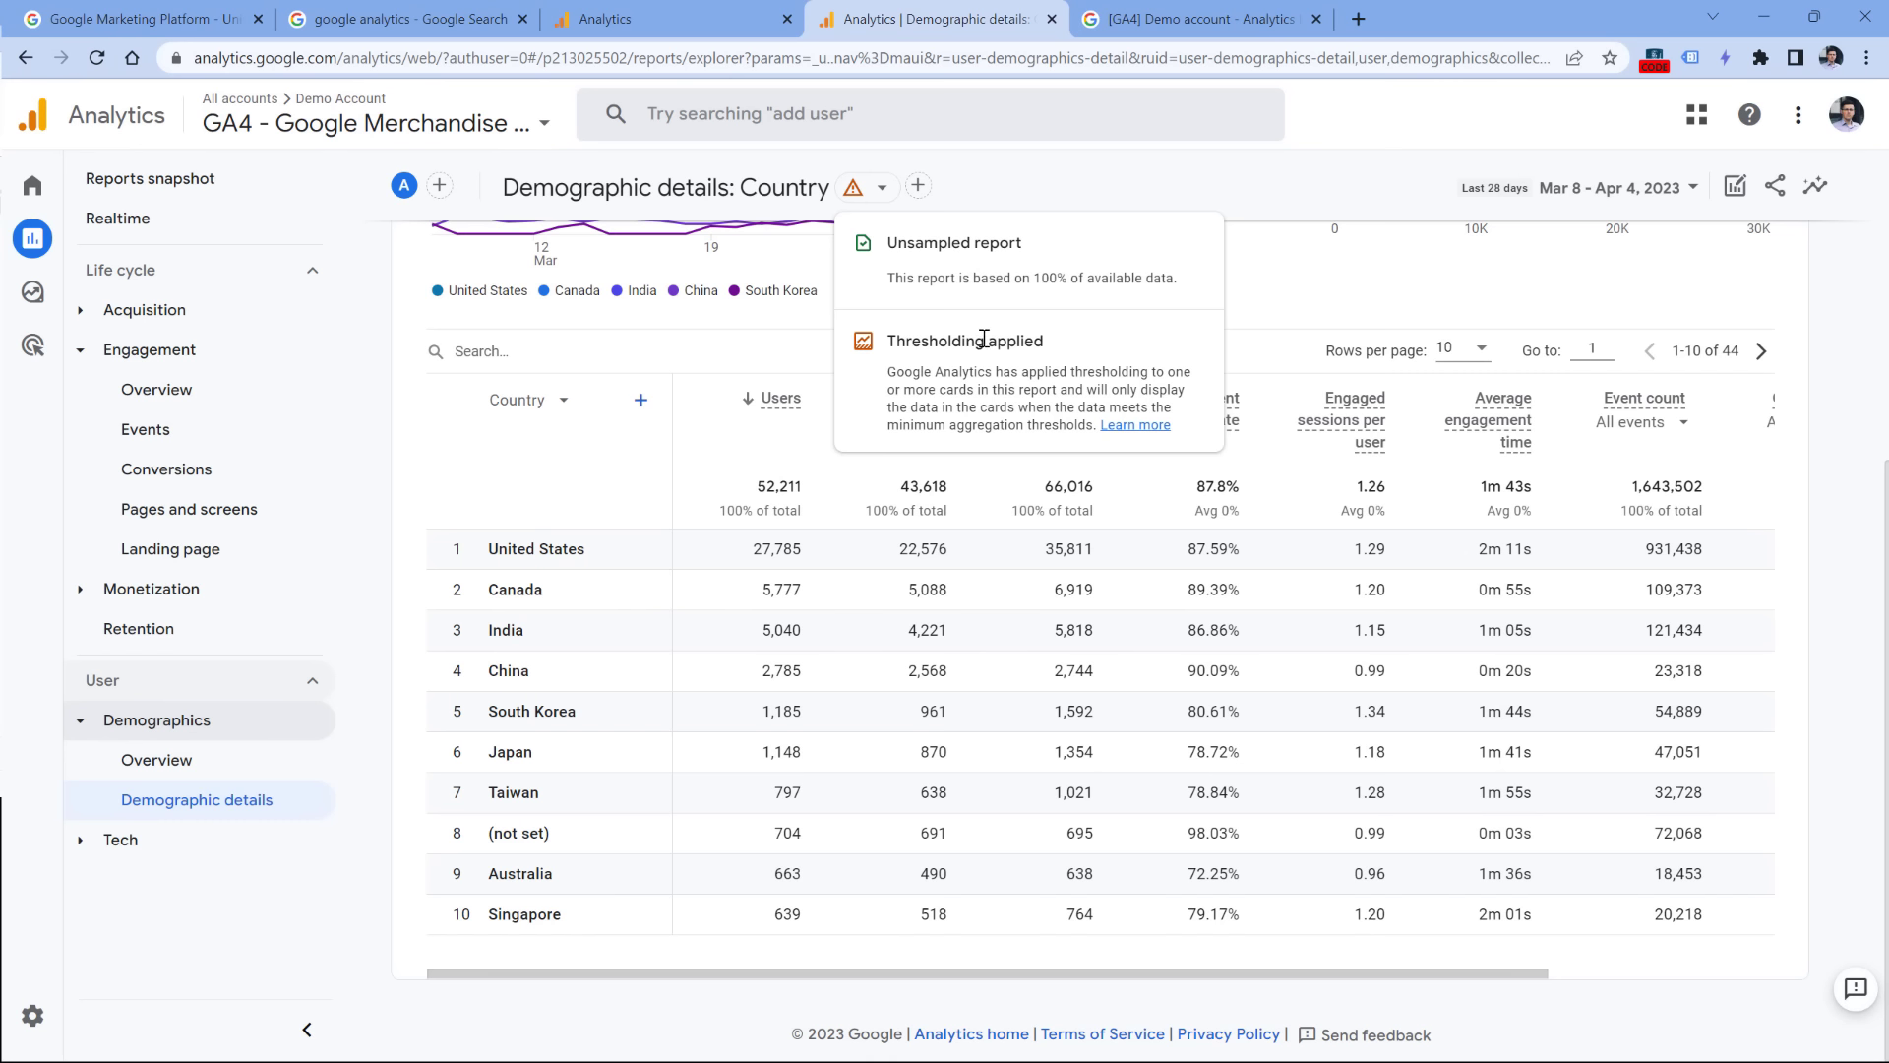
{"action": "left_click", "coordinate": [1023, 183]}
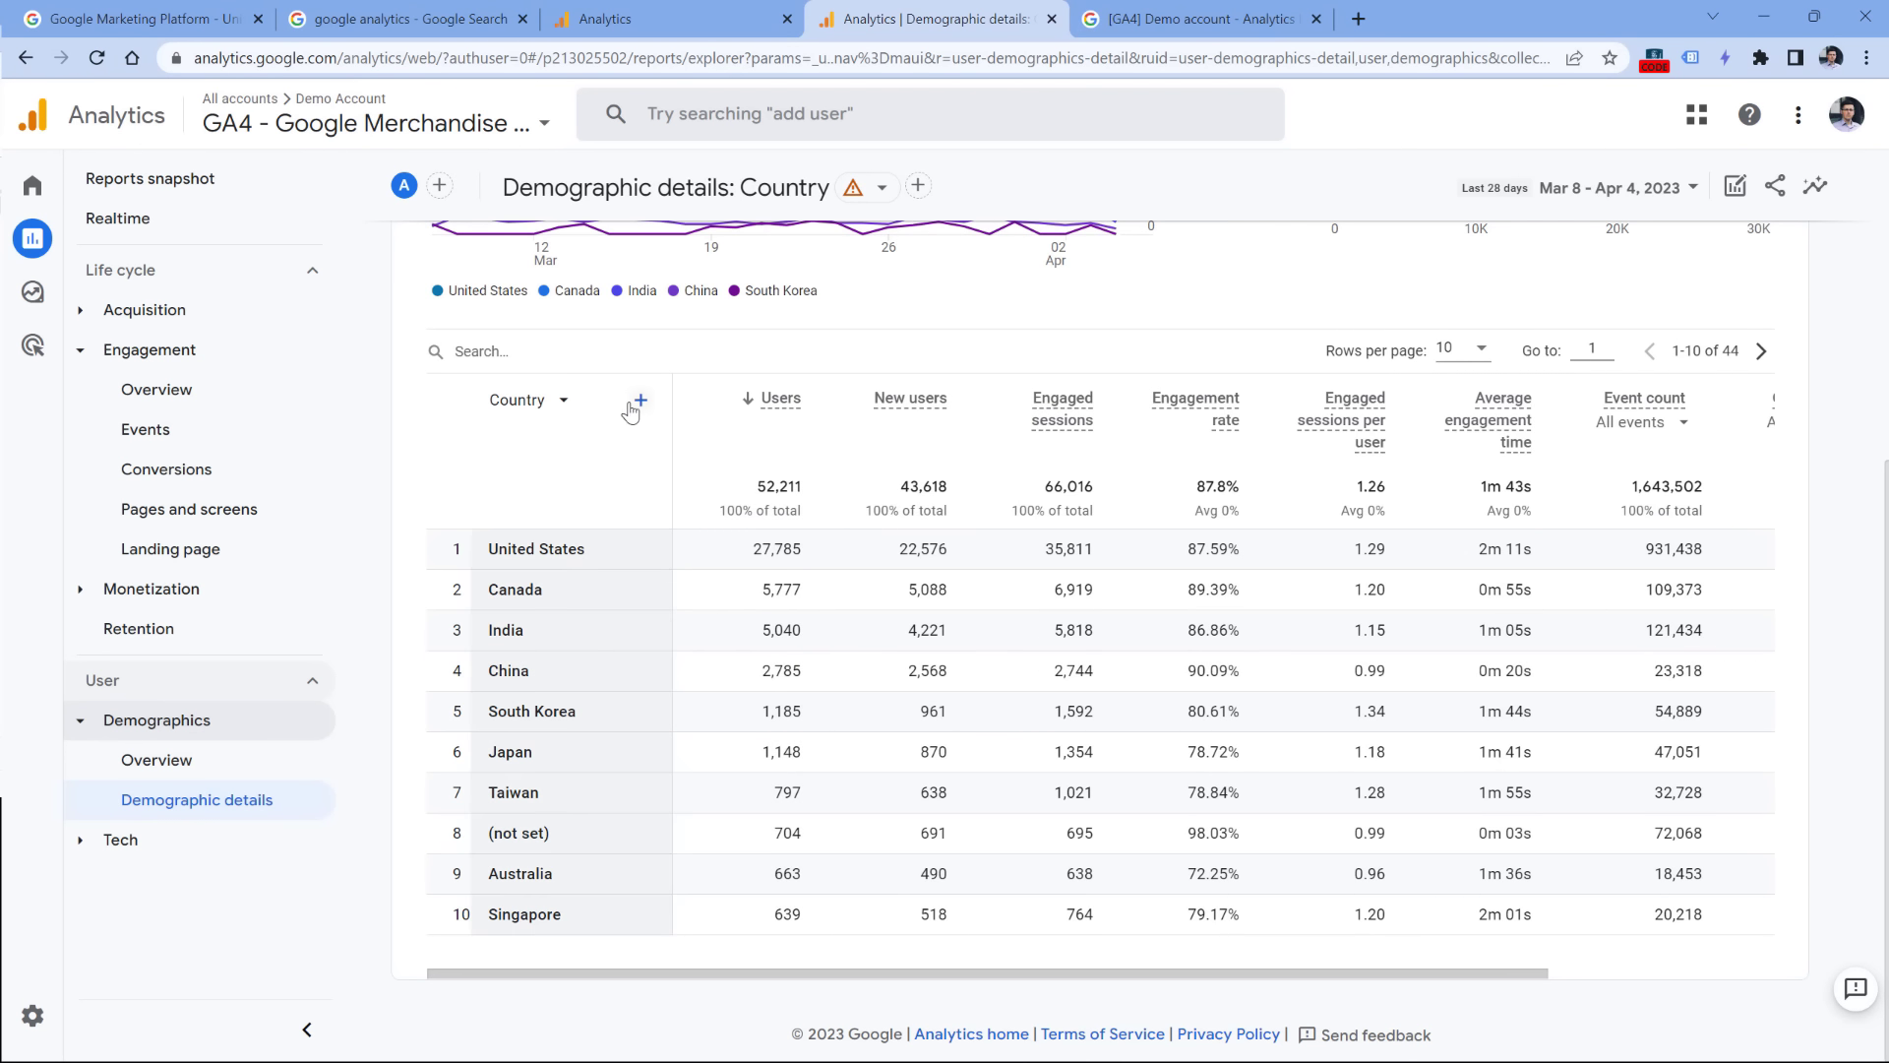
Step: Search the Demographic details country table for "United"
{"action": "left_click", "coordinate": [500, 351]}
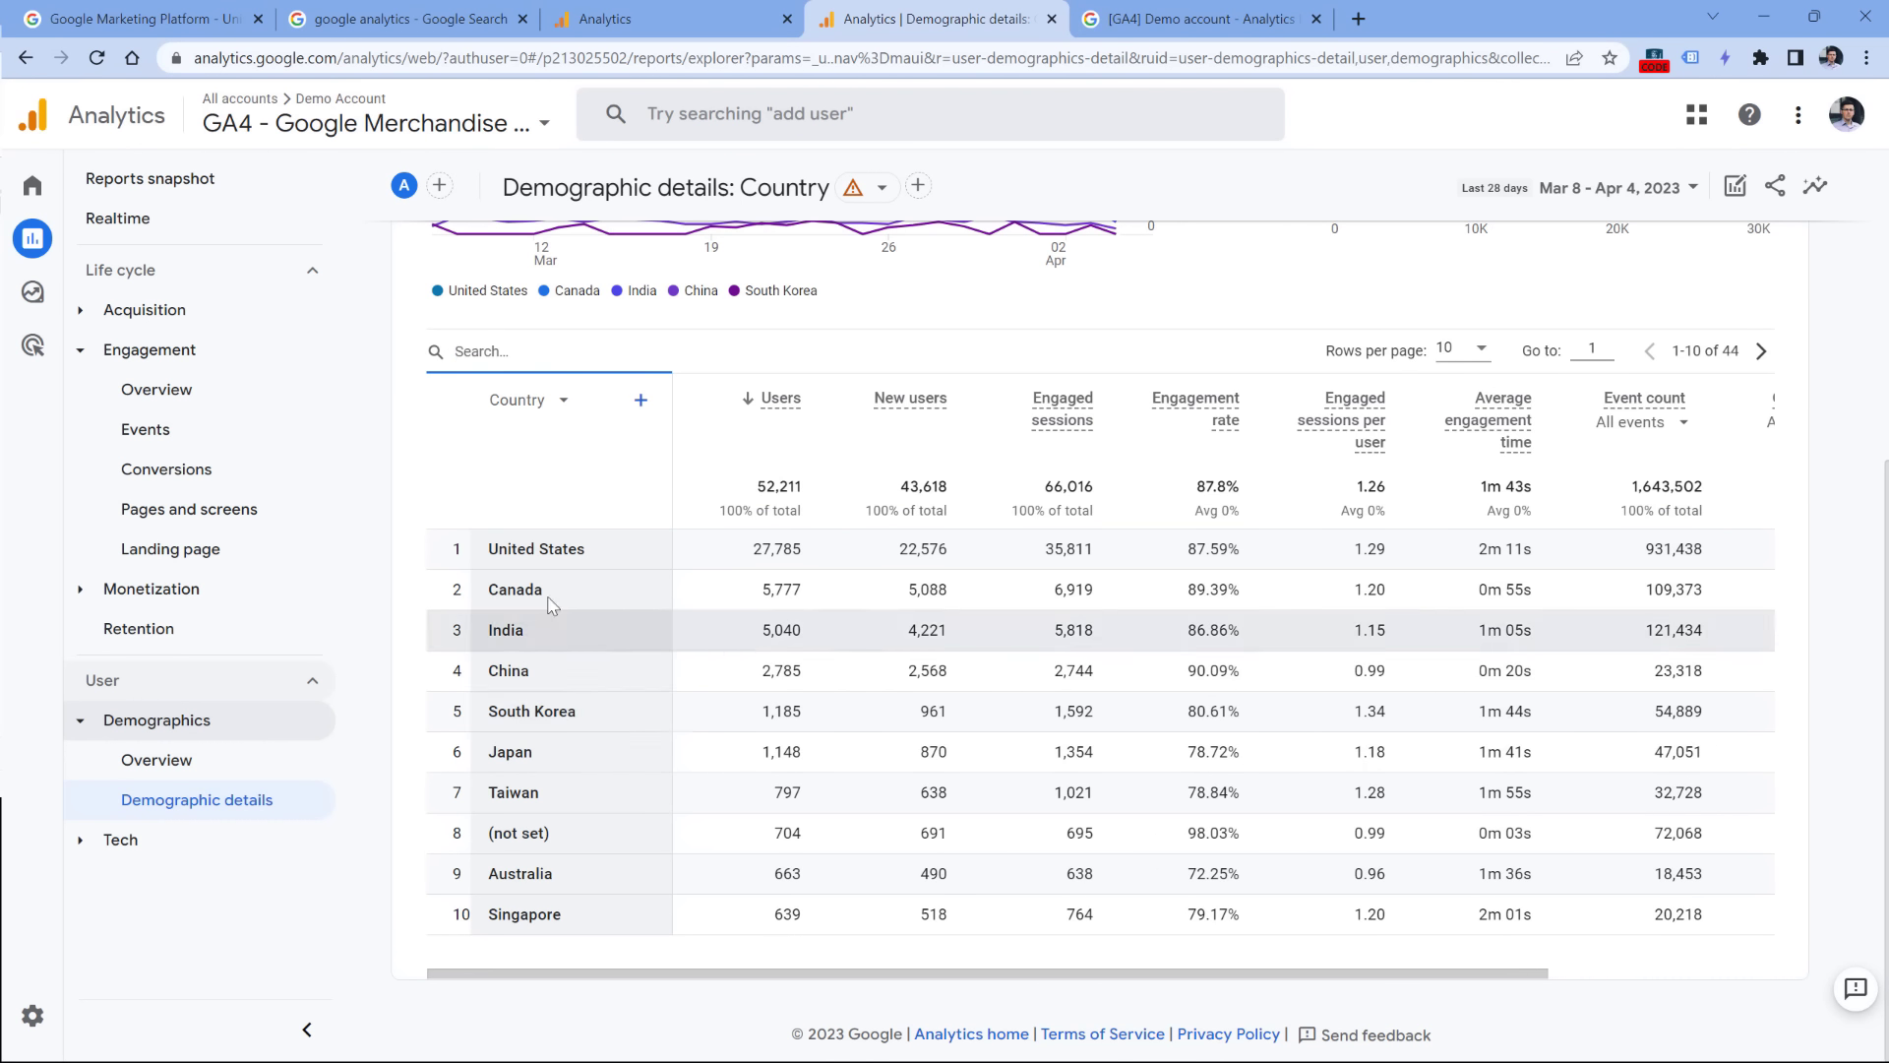
{"action": "left_click", "coordinate": [537, 352]}
{"action": "type", "text": "United"}
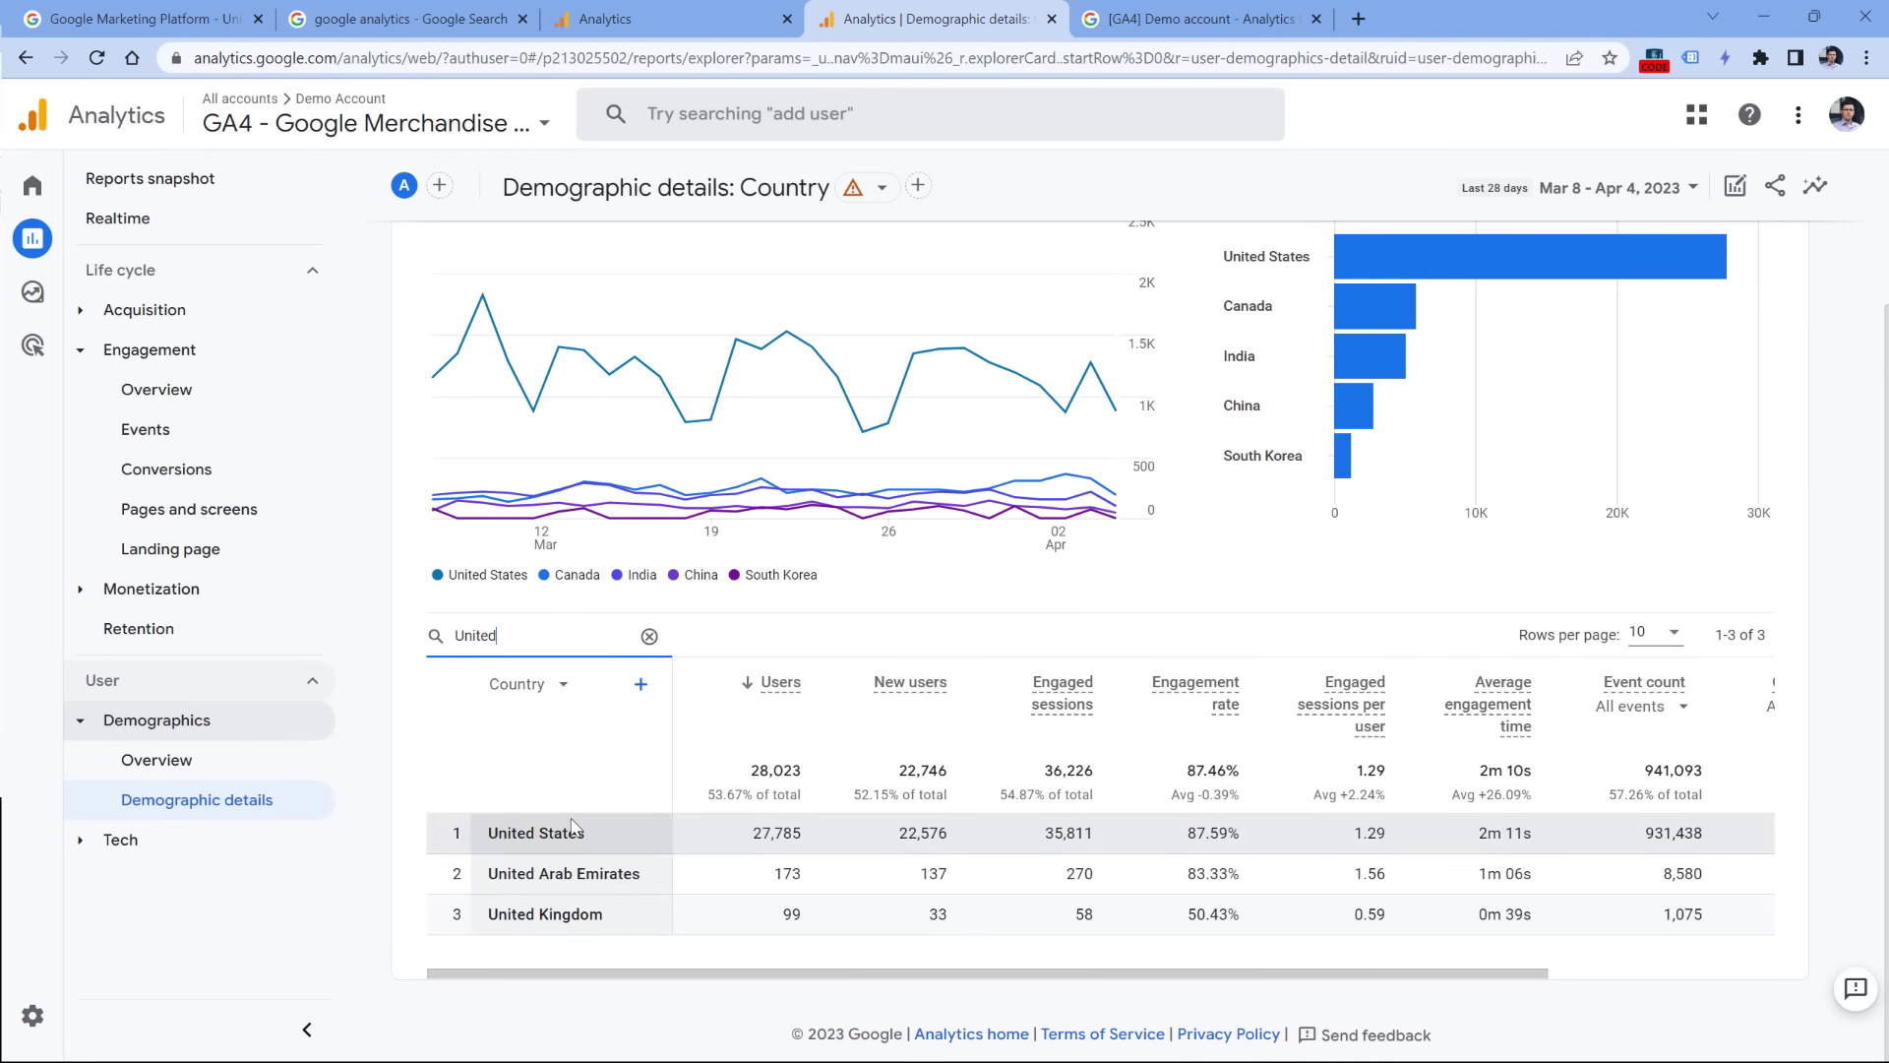
Step: Open the Tech details report and change its primary dimension from Browser to Device category
{"action": "left_click", "coordinate": [78, 839]}
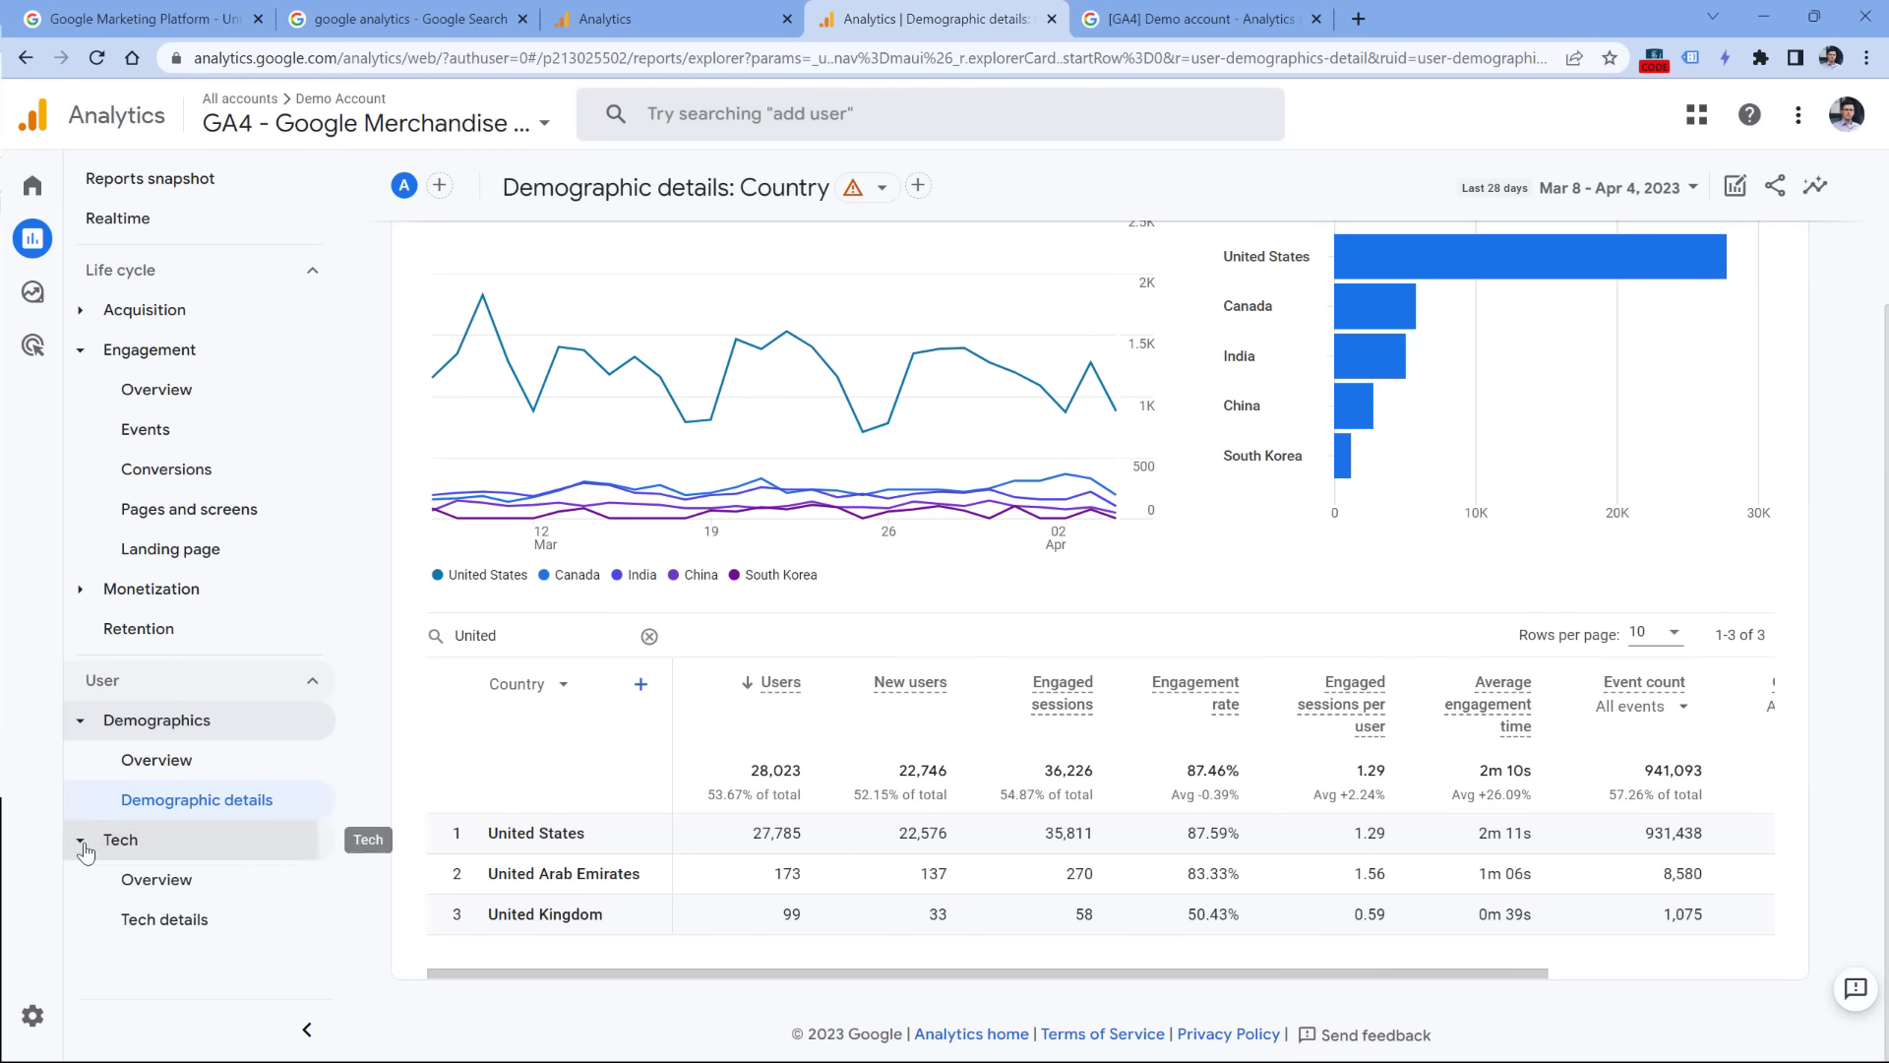
{"action": "left_click", "coordinate": [175, 921]}
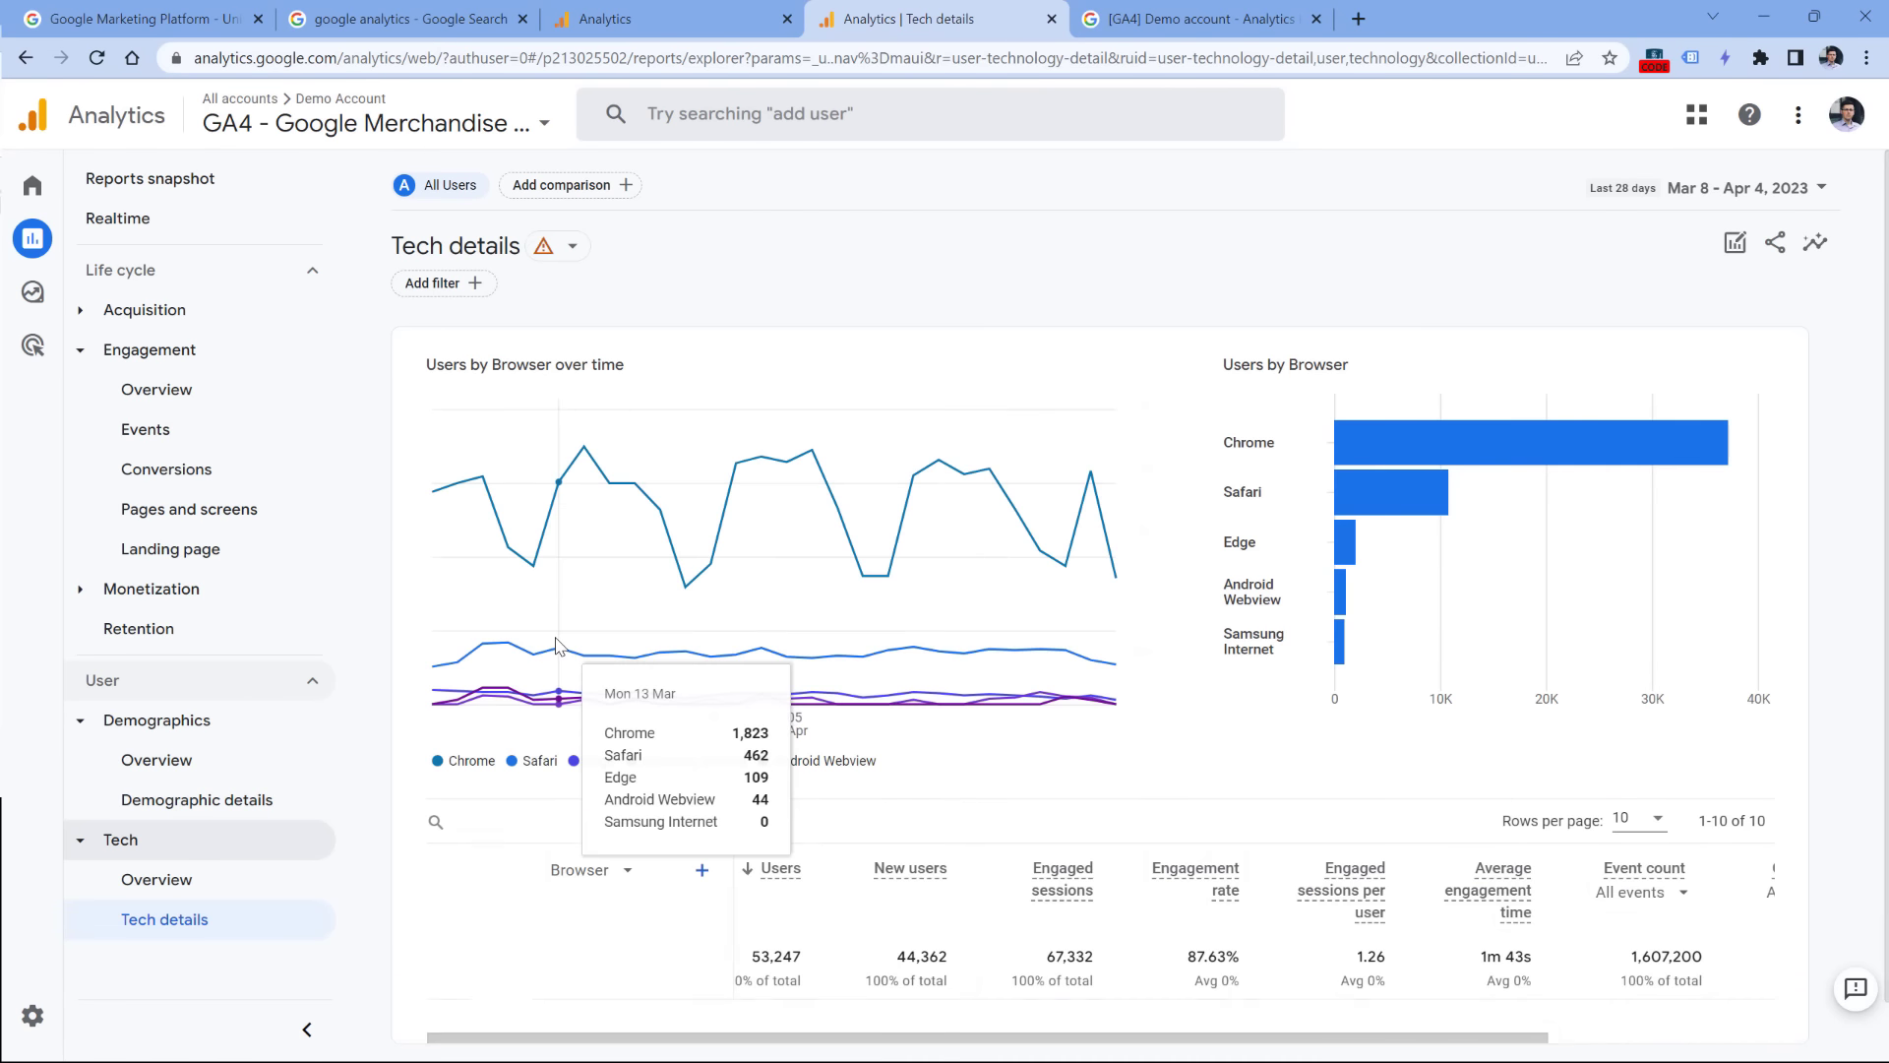
{"action": "scroll", "coordinate": [531, 550], "scroll_direction": "down", "scroll_amount": 3}
{"action": "left_click", "coordinate": [519, 429]}
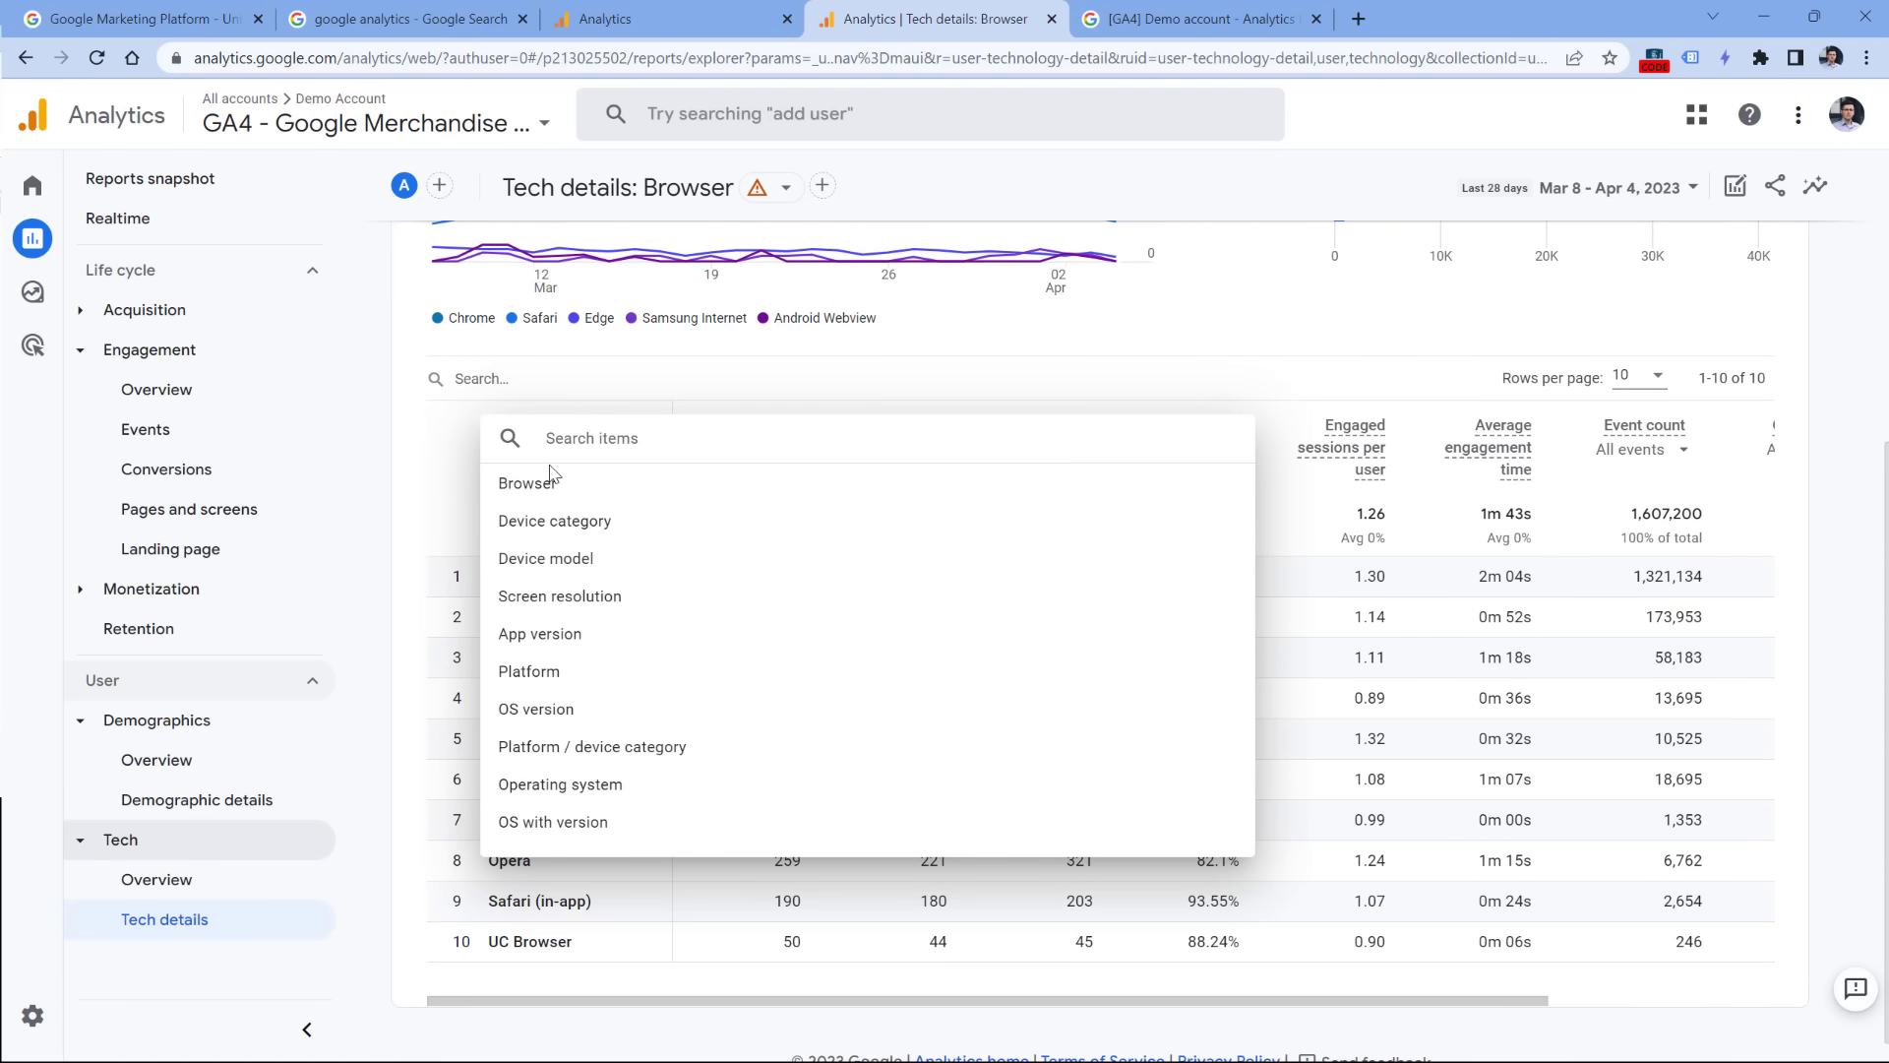
{"action": "left_click", "coordinate": [563, 525]}
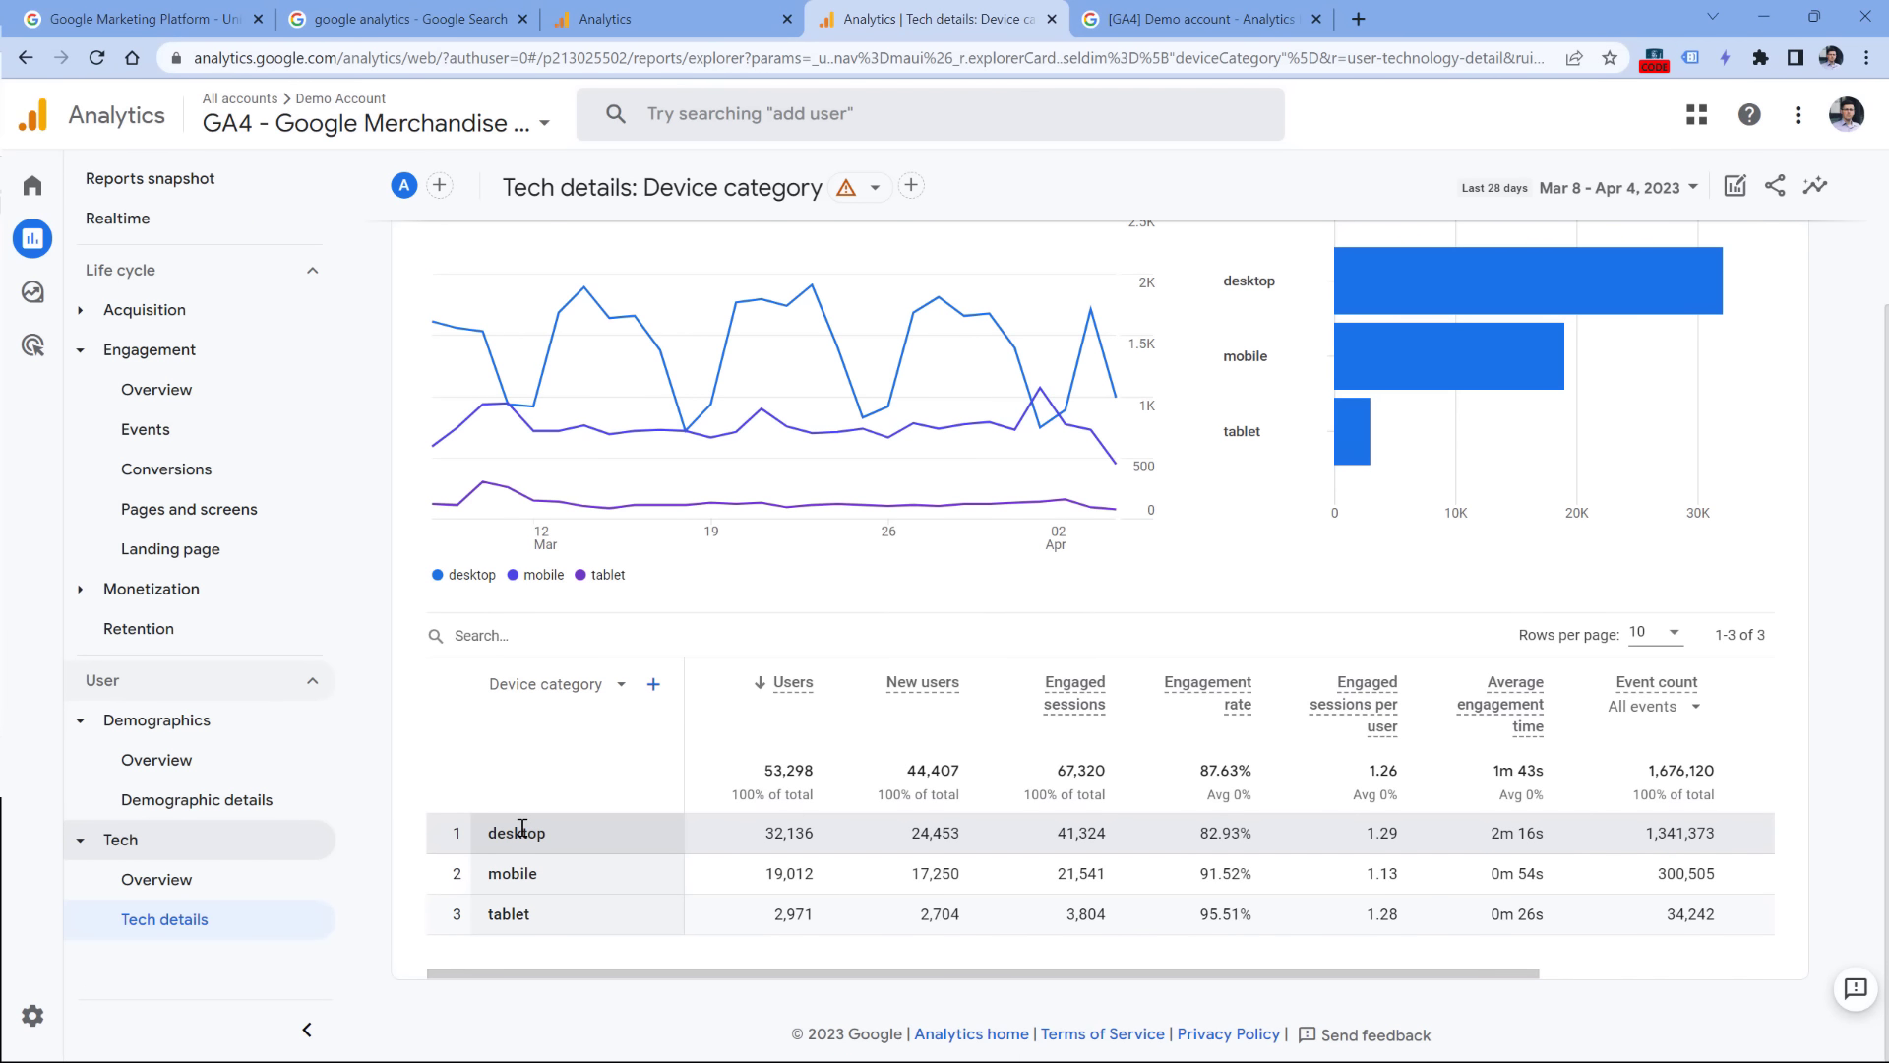
Step: Switch the Tech details report's primary dimension to OS version, and from that to OS with version
{"action": "left_click", "coordinate": [539, 700]}
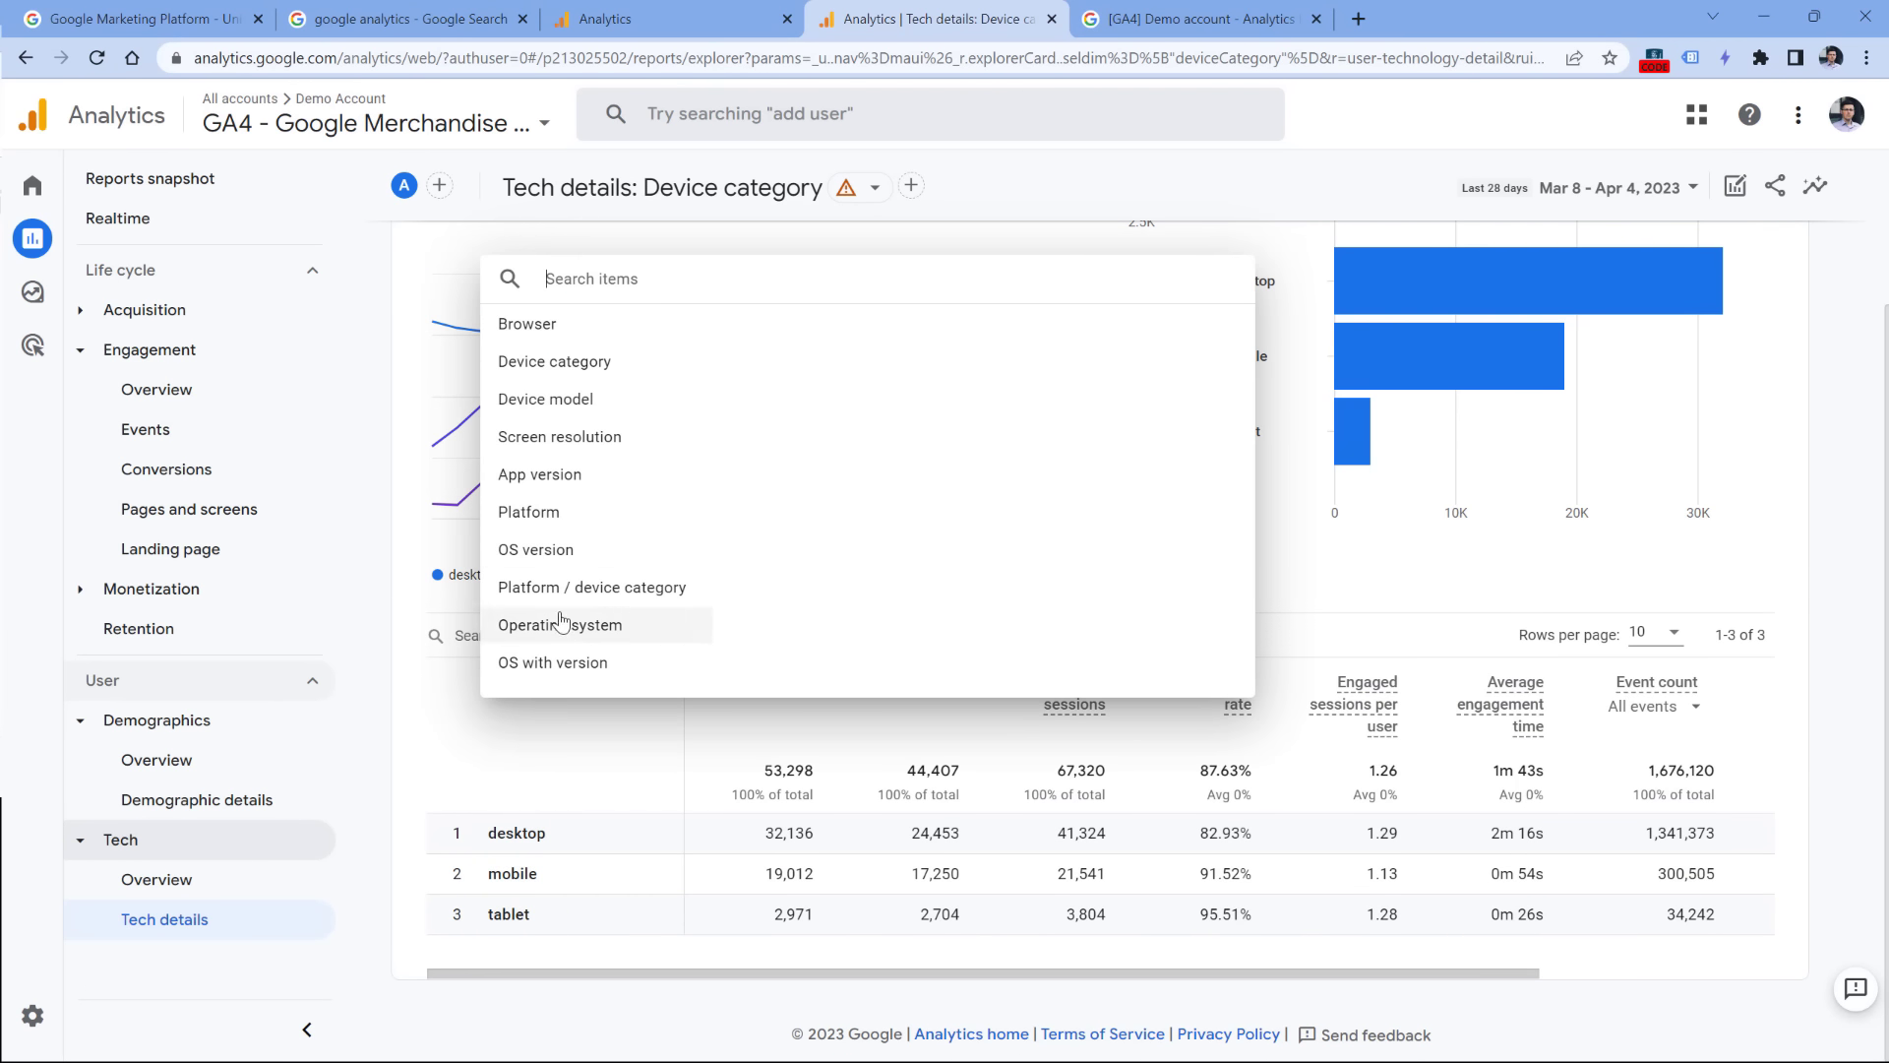
{"action": "left_click", "coordinate": [540, 550]}
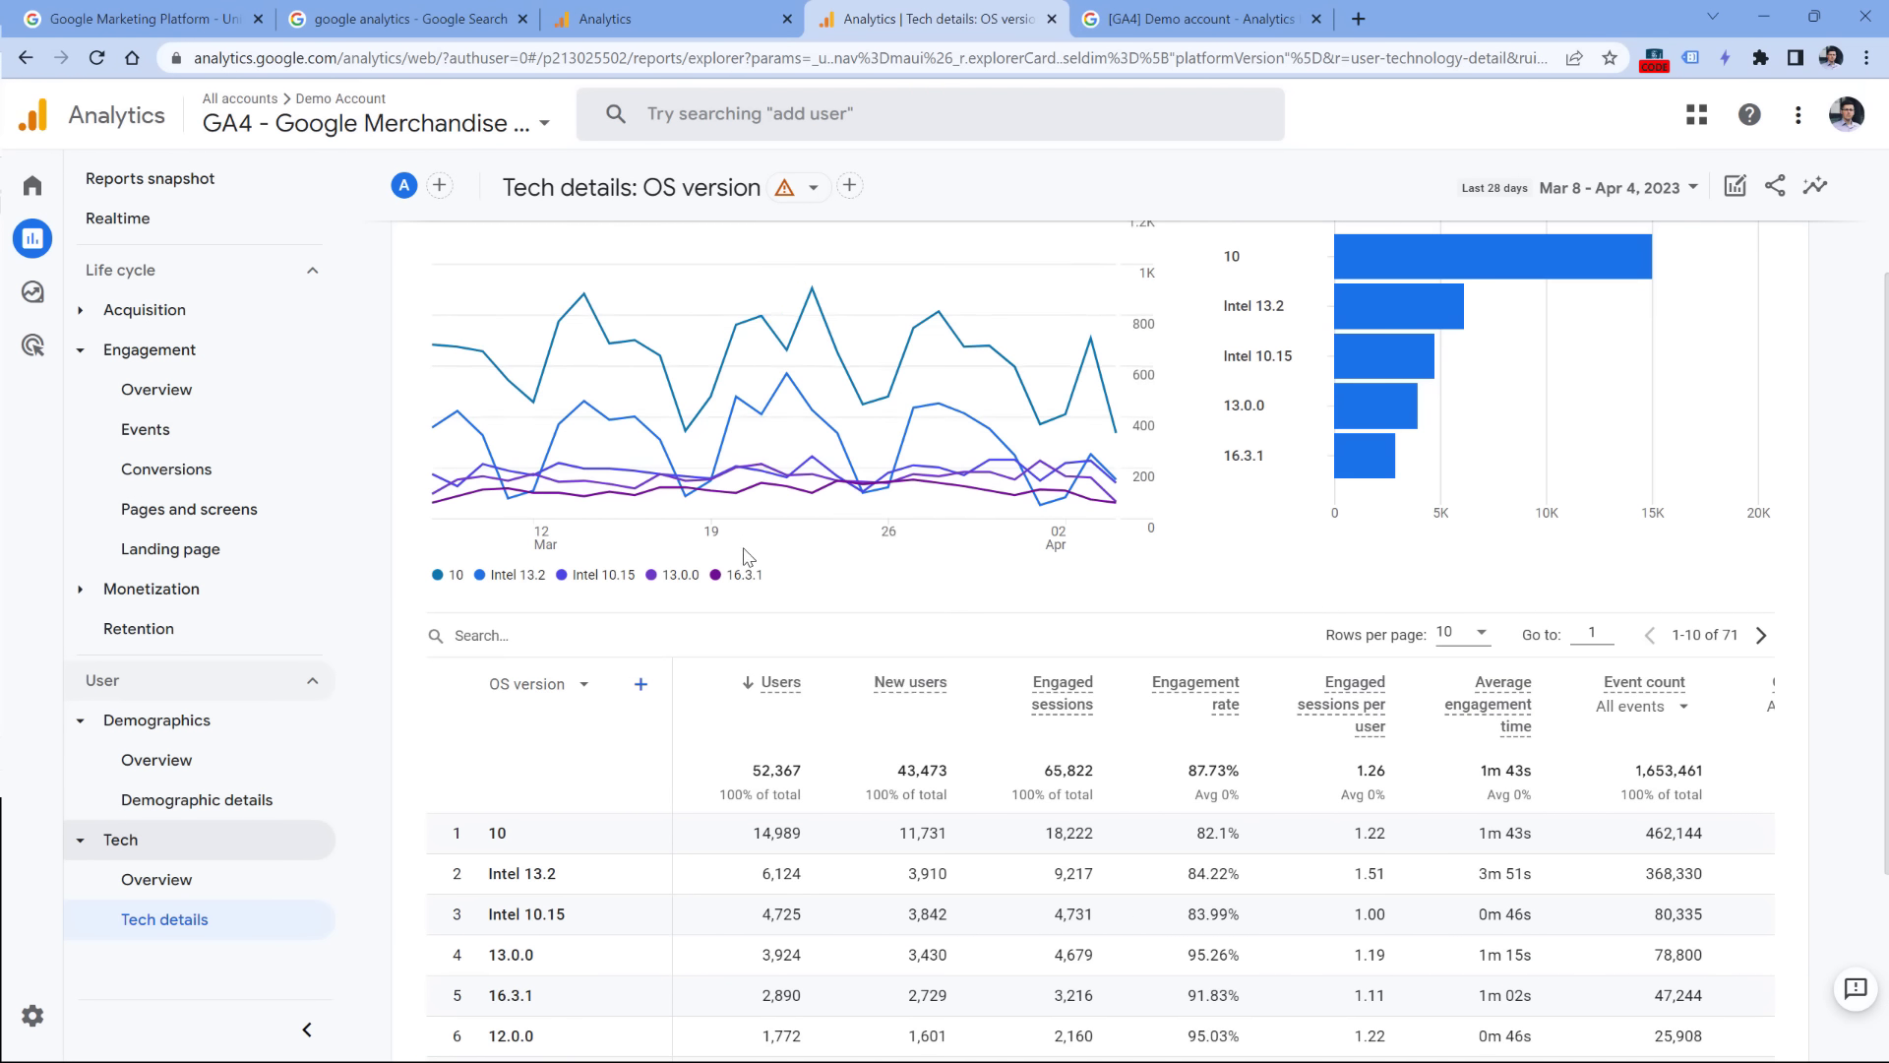
{"action": "scroll", "coordinate": [497, 759], "scroll_direction": "down", "scroll_amount": 2}
{"action": "left_click", "coordinate": [521, 465]}
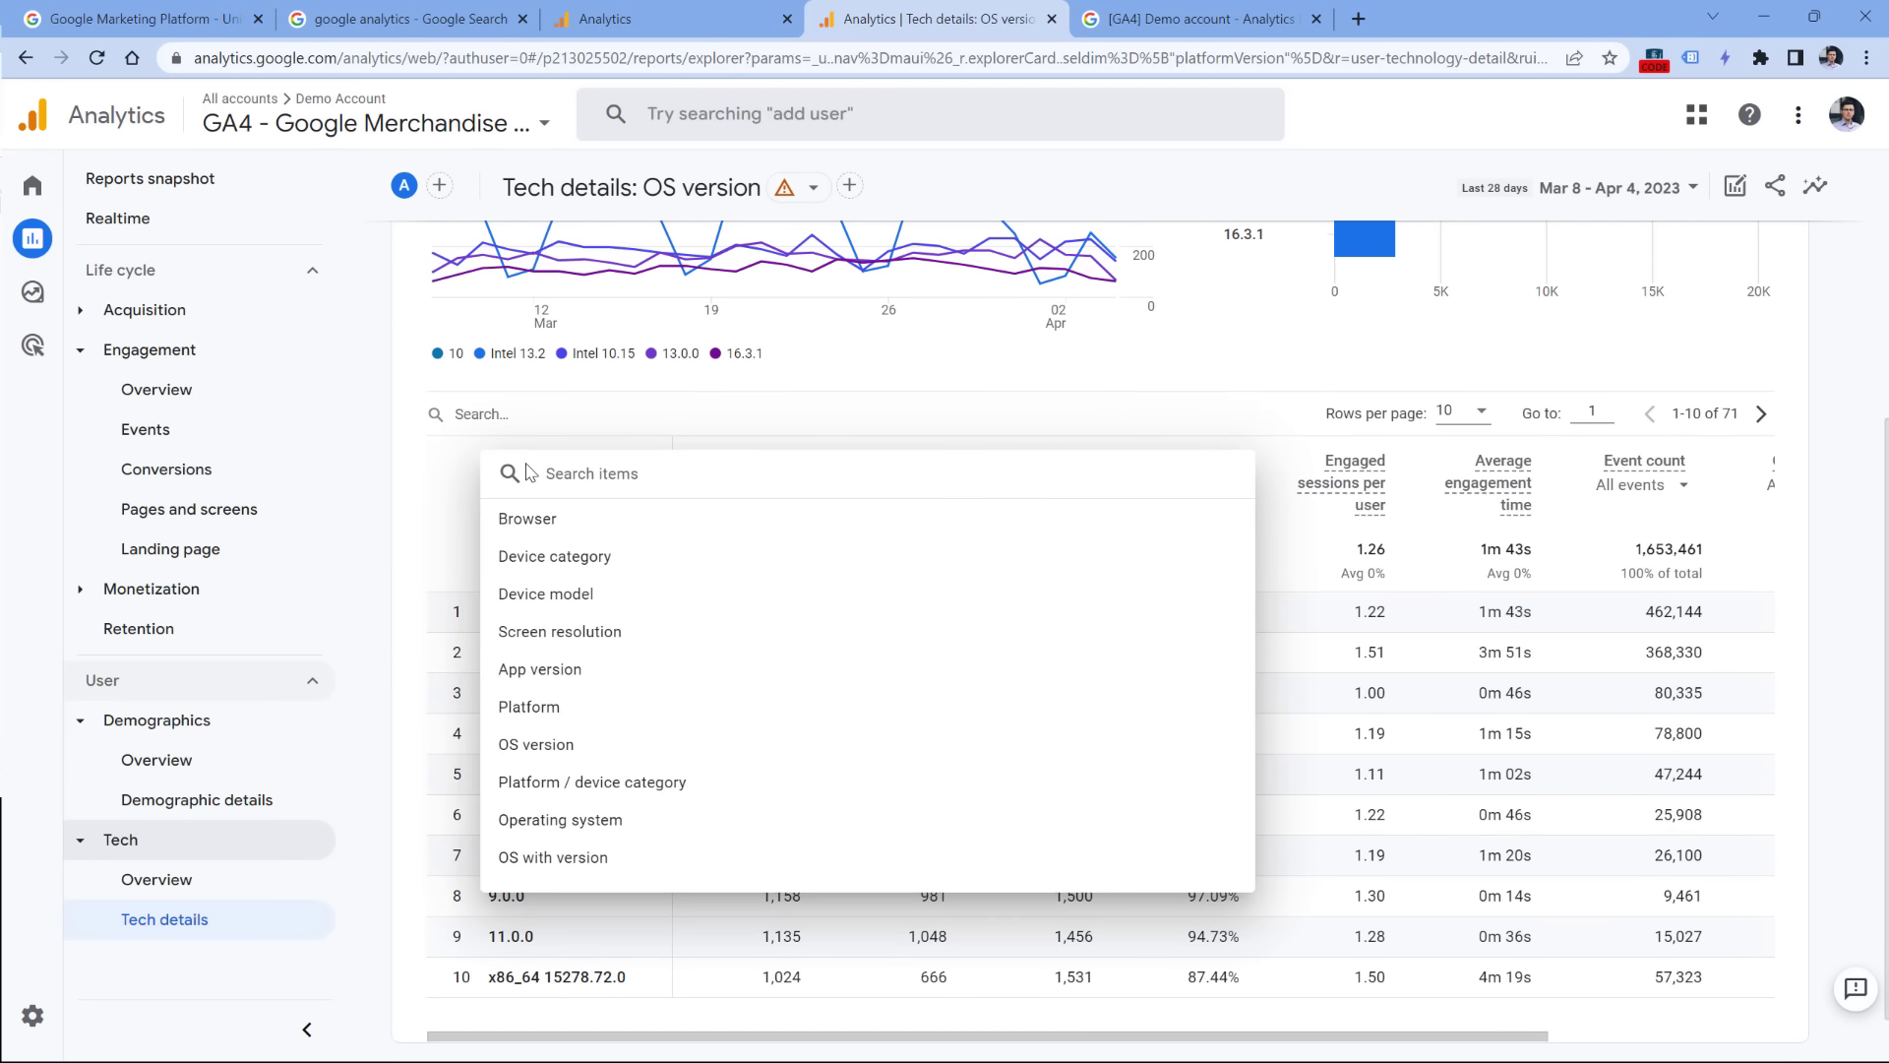
{"action": "left_click", "coordinate": [519, 870]}
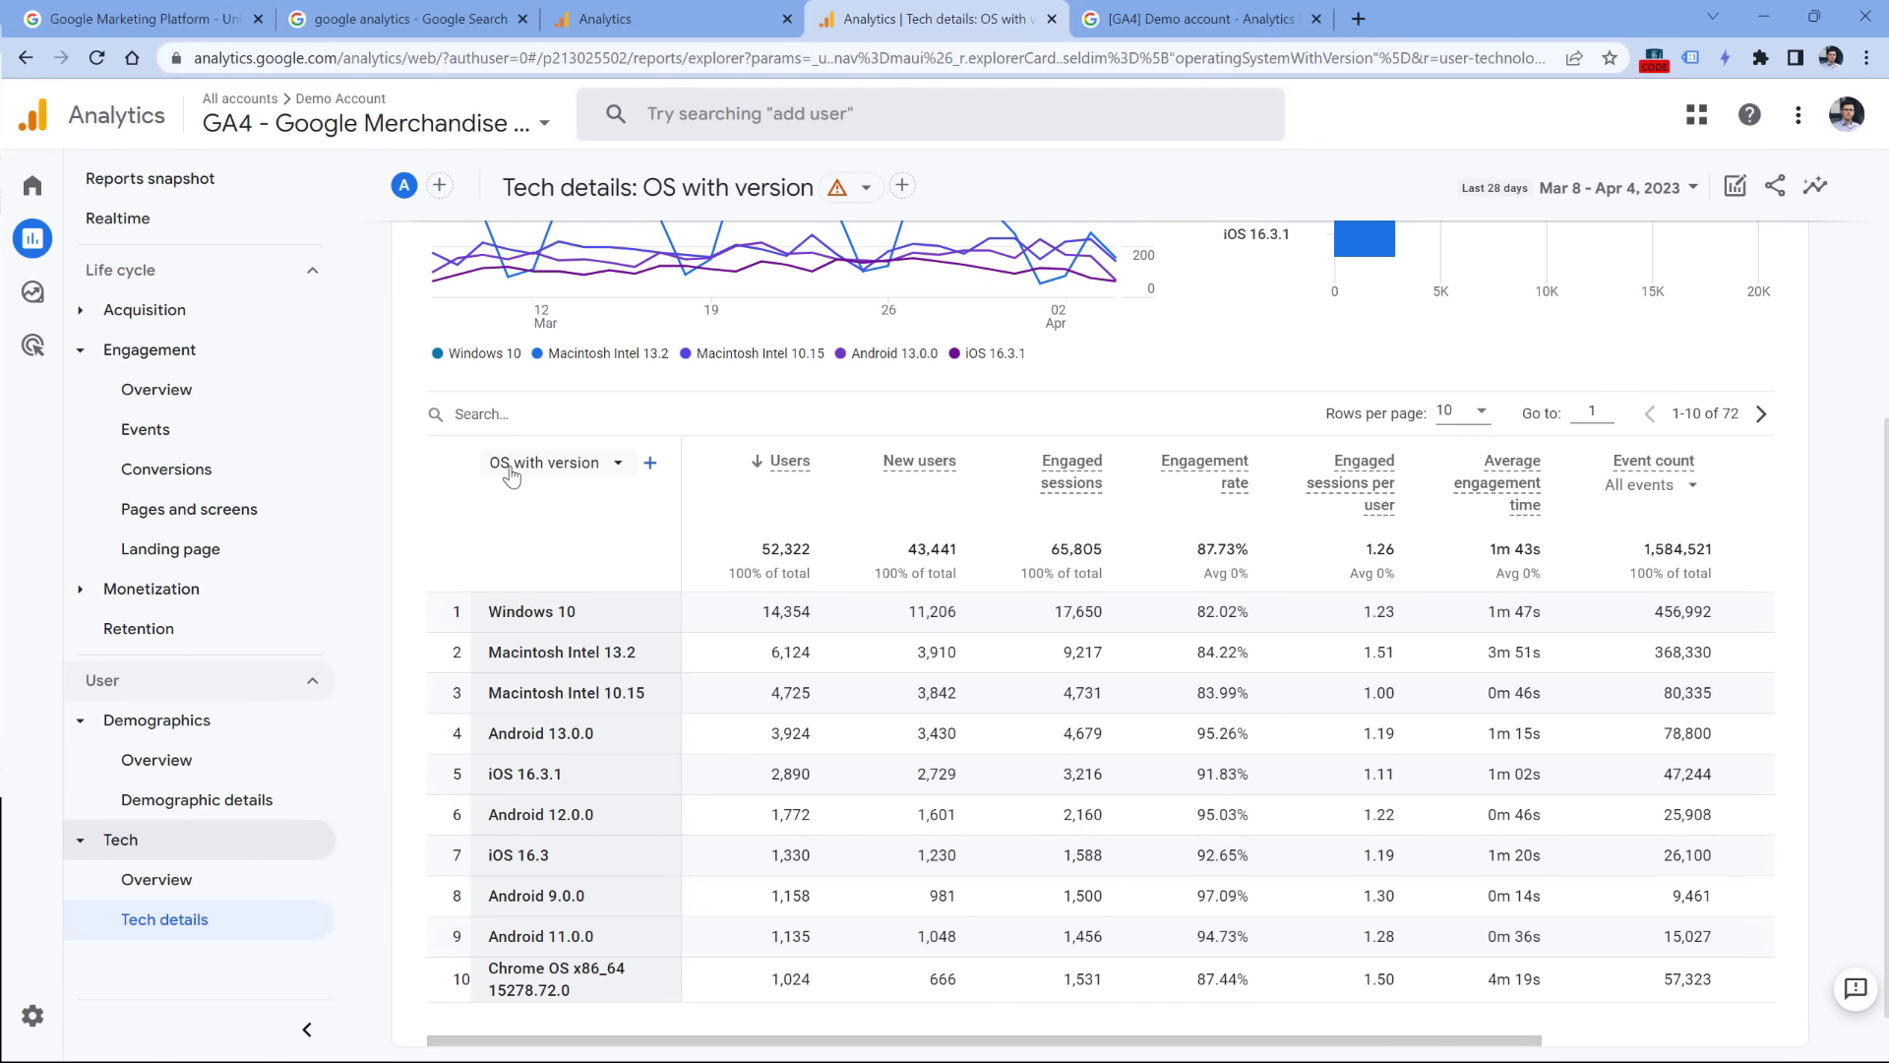
{"action": "scroll", "coordinate": [741, 285], "scroll_direction": "up", "scroll_amount": 4}
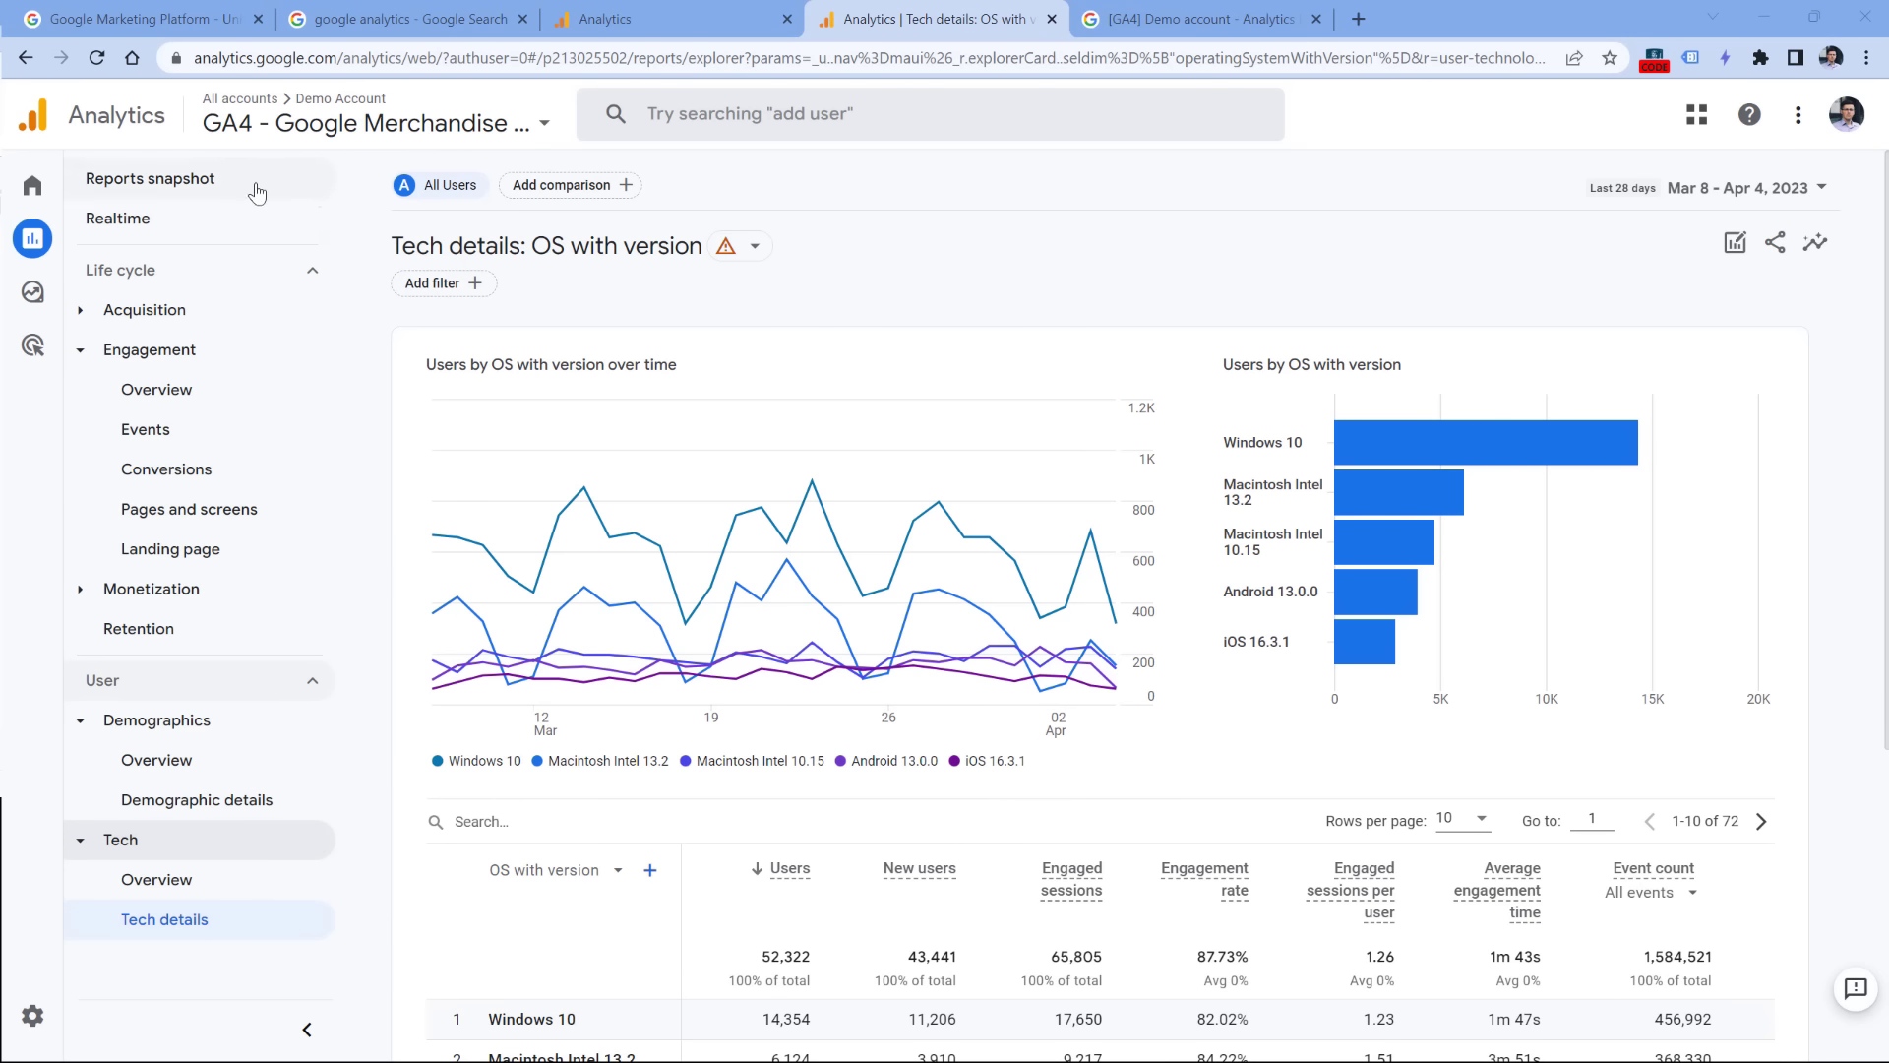
Step: Add a comparison to the Tech details report that includes Session source / medium equal to google / organic
{"action": "left_click", "coordinate": [566, 185]}
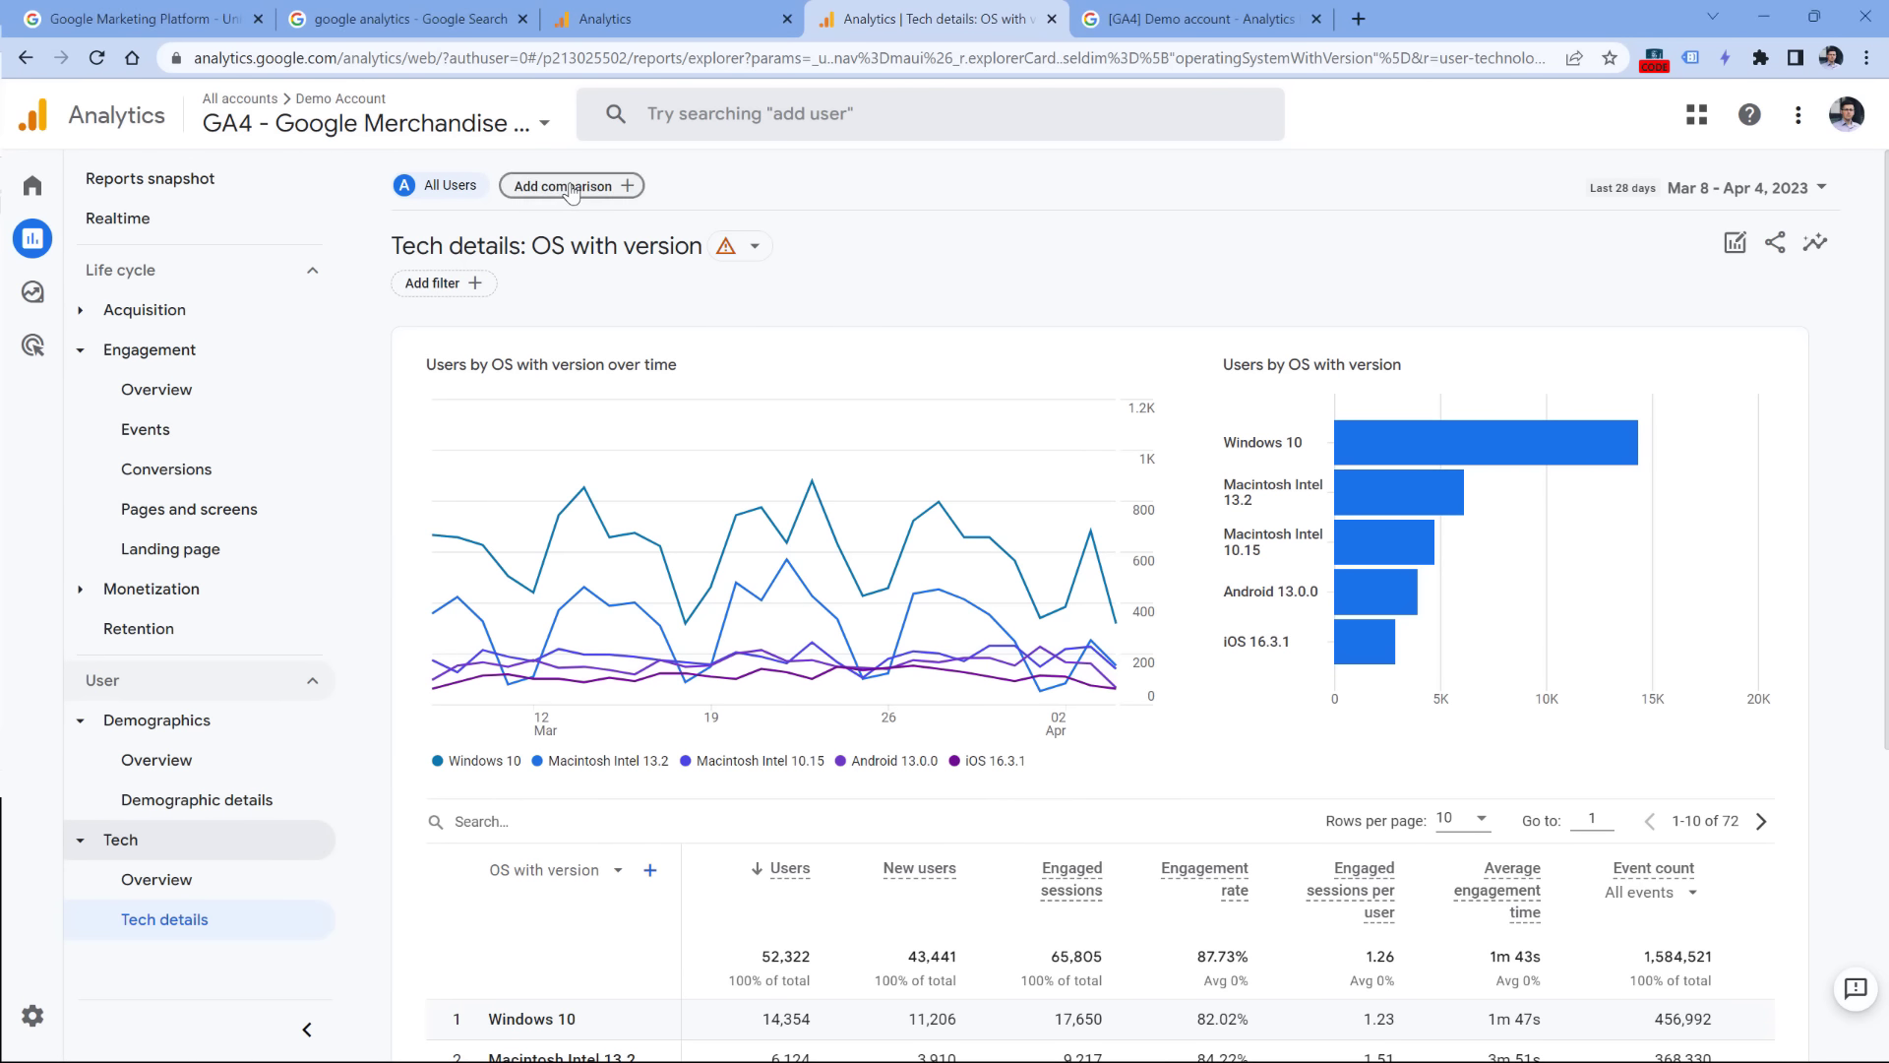
{"action": "left_click", "coordinate": [1712, 359]}
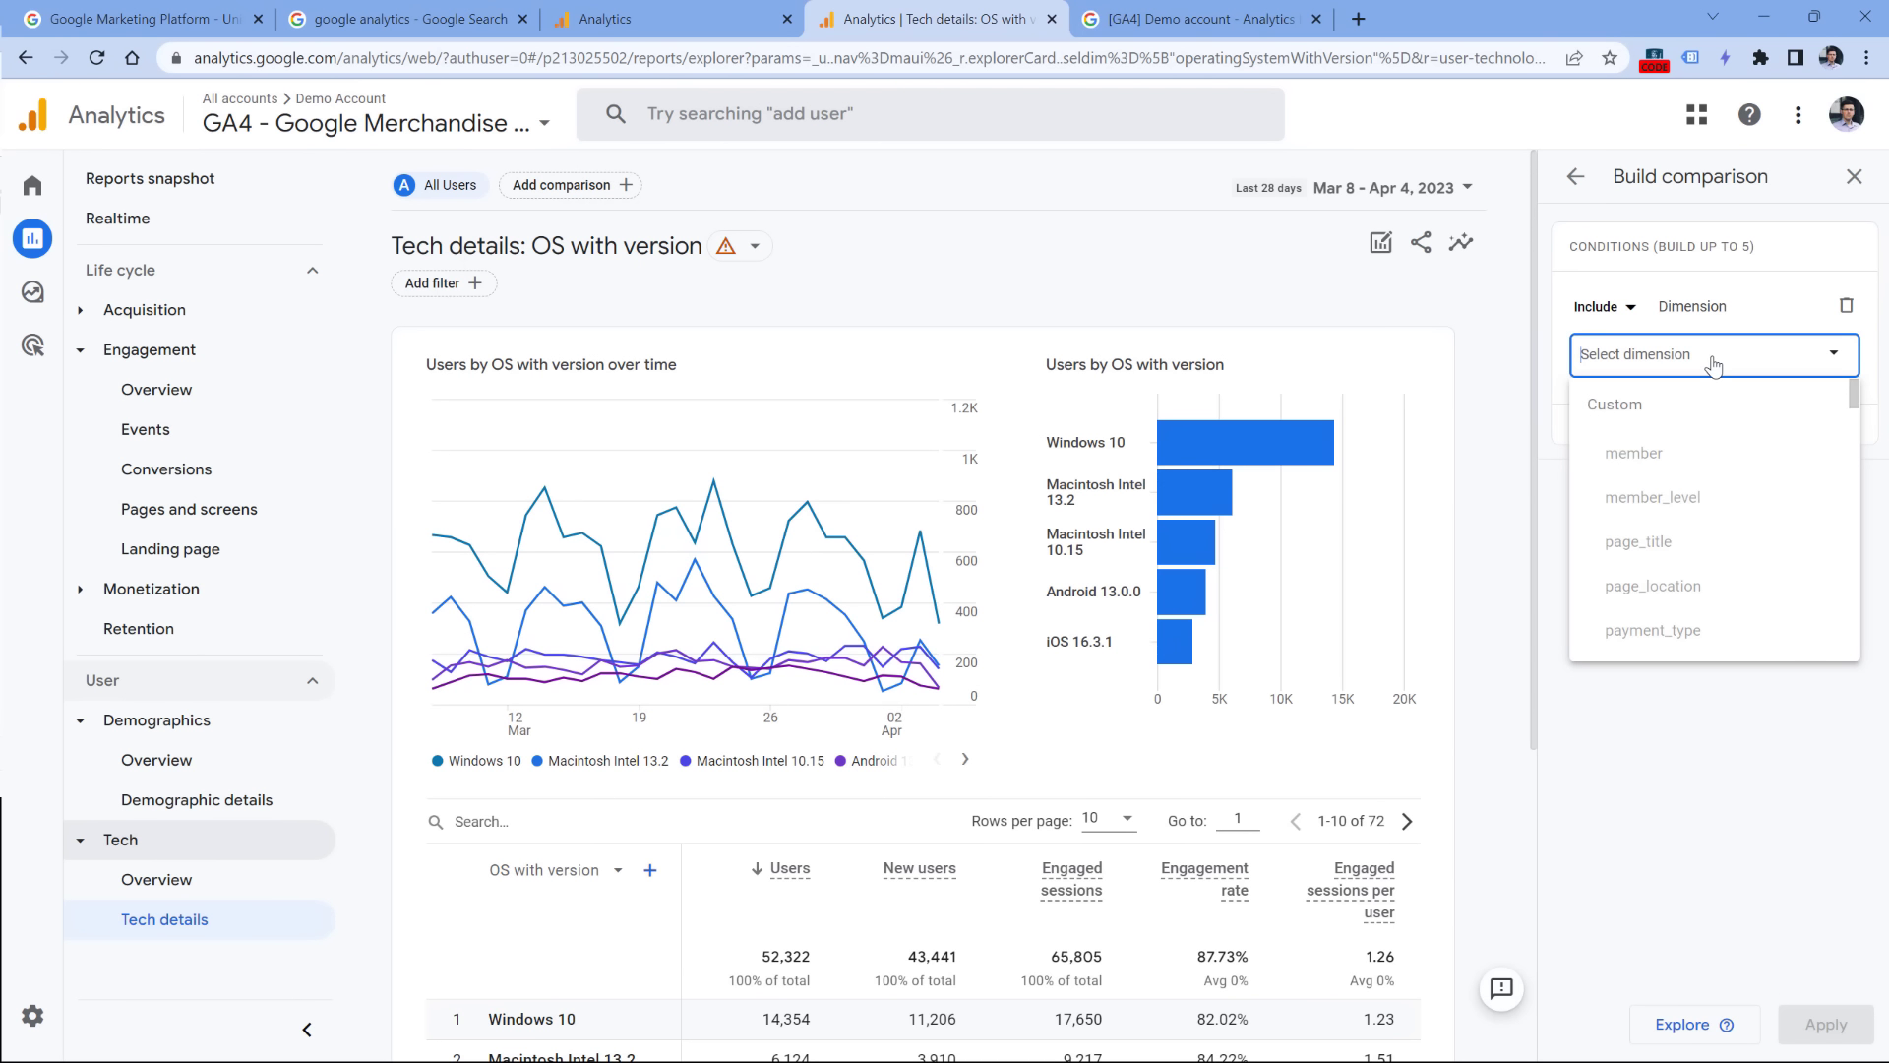
{"action": "type", "text": "session"}
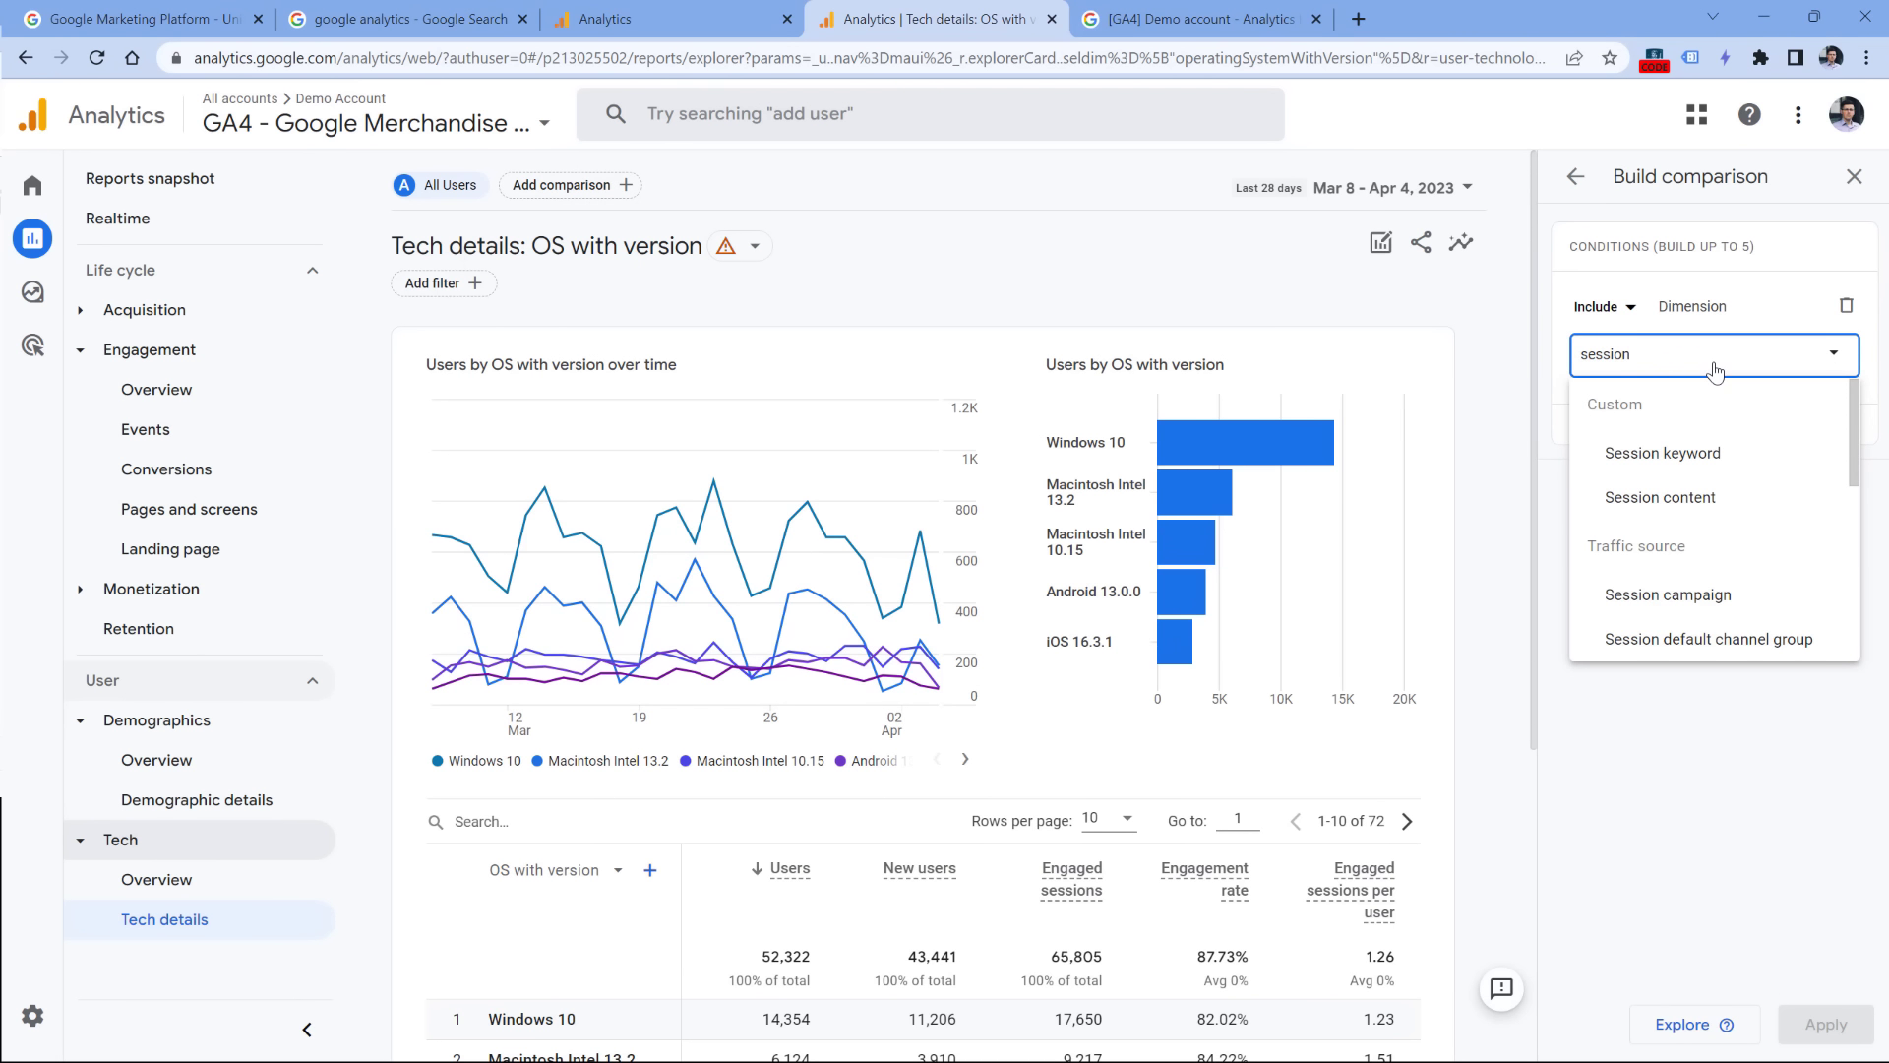
{"action": "scroll", "coordinate": [1717, 512], "scroll_direction": "down", "scroll_amount": 5}
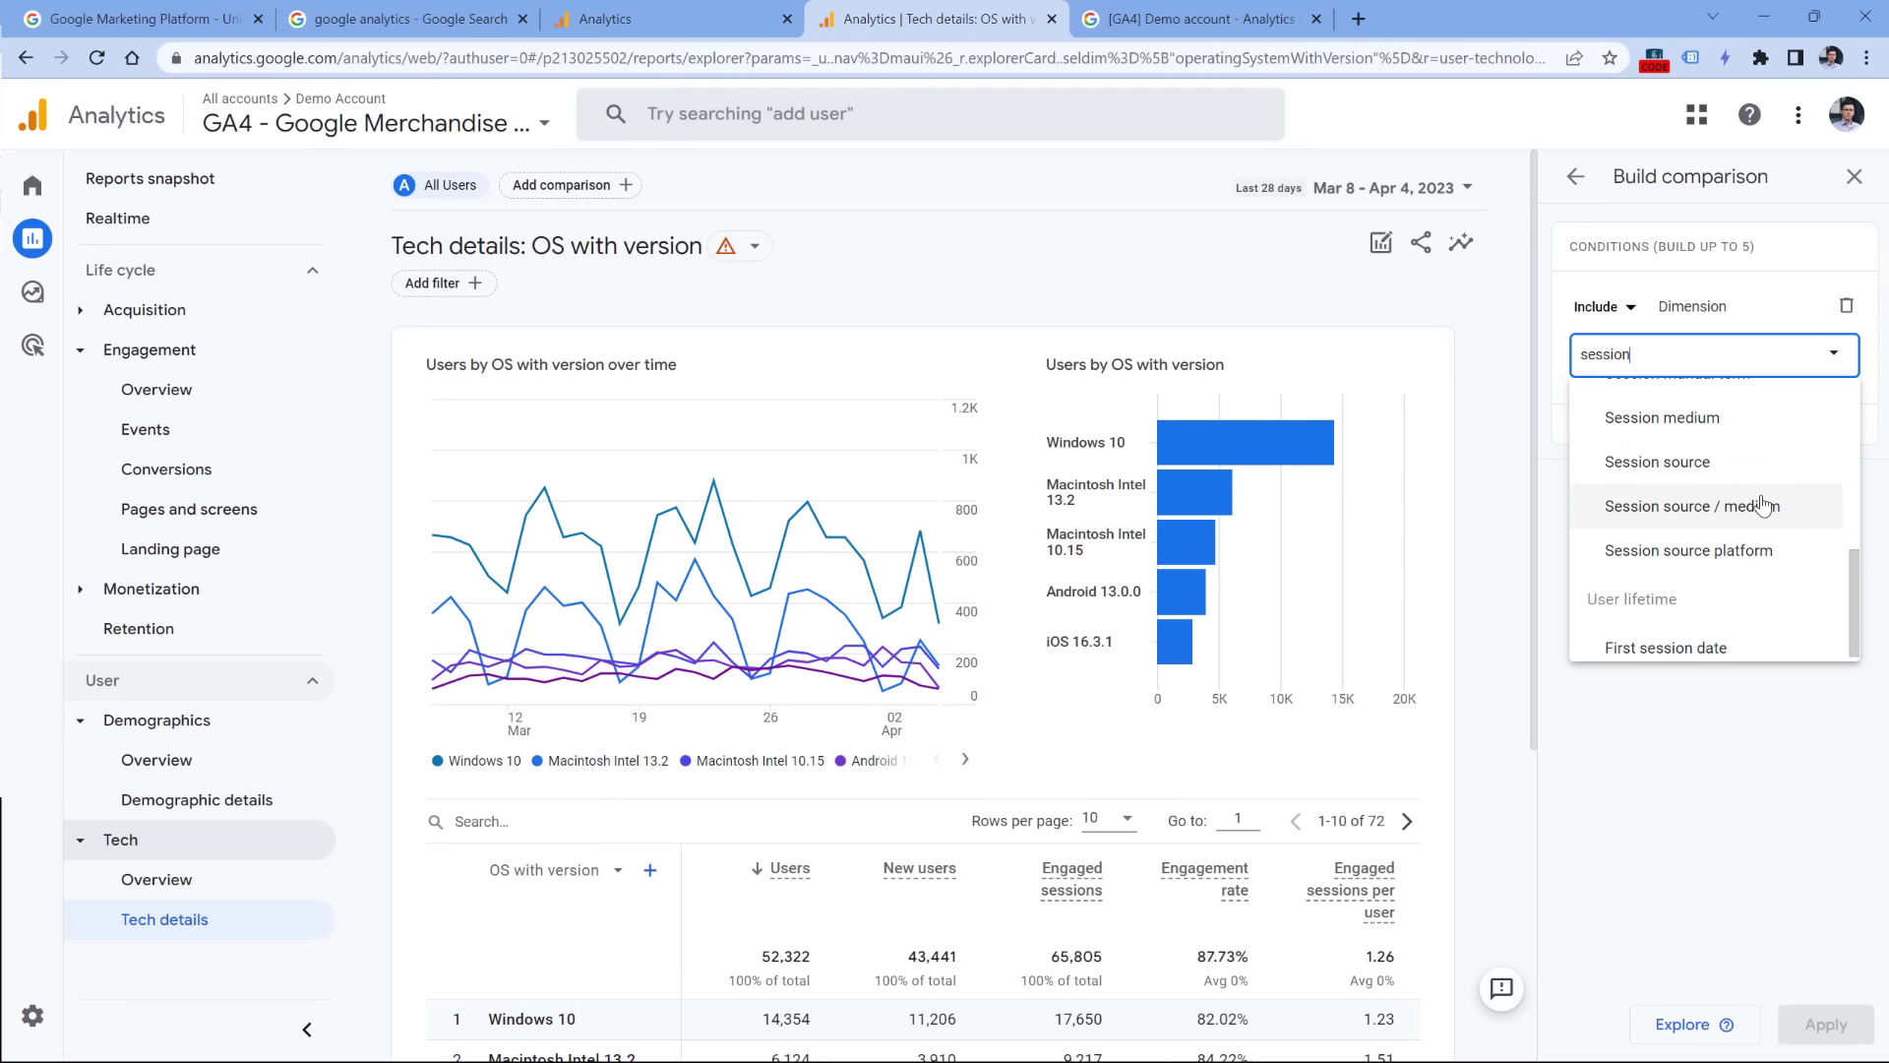
{"action": "left_click", "coordinate": [1694, 514]}
{"action": "left_click", "coordinate": [1702, 448]}
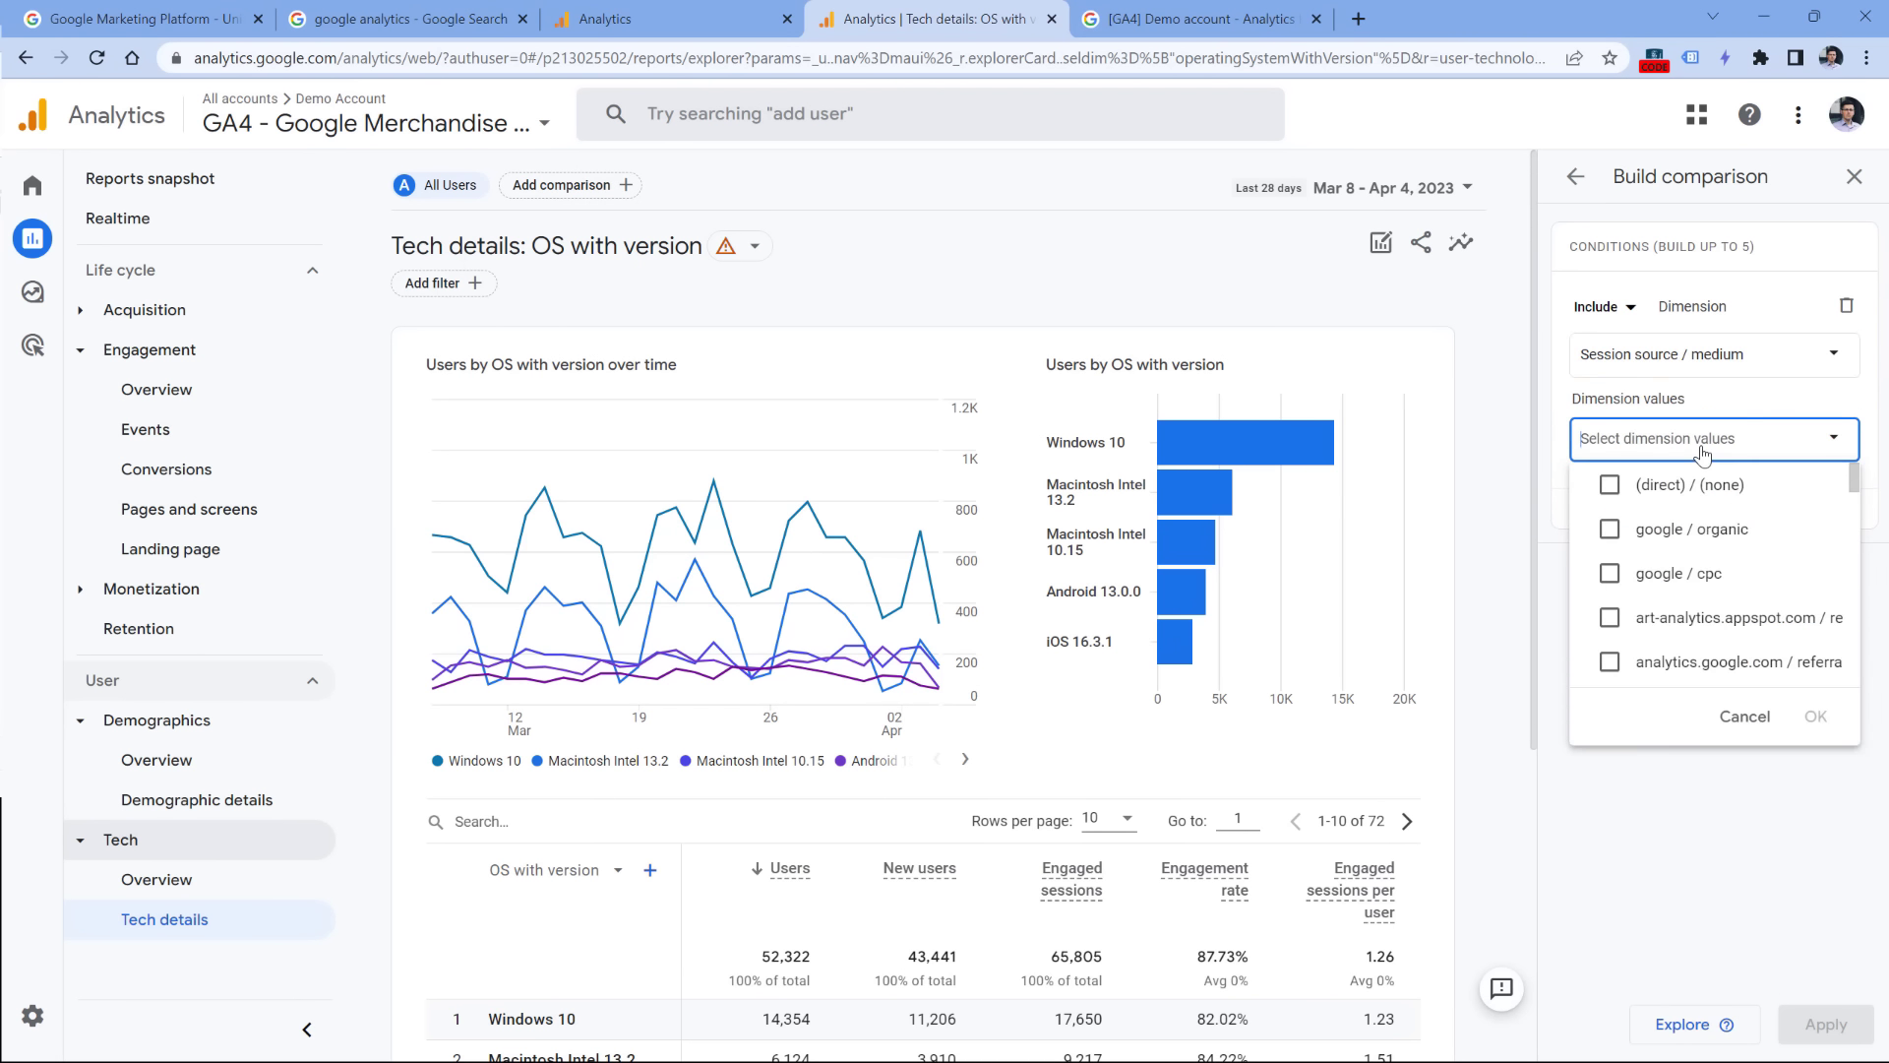
{"action": "left_click", "coordinate": [1609, 529]}
{"action": "left_click", "coordinate": [1816, 717]}
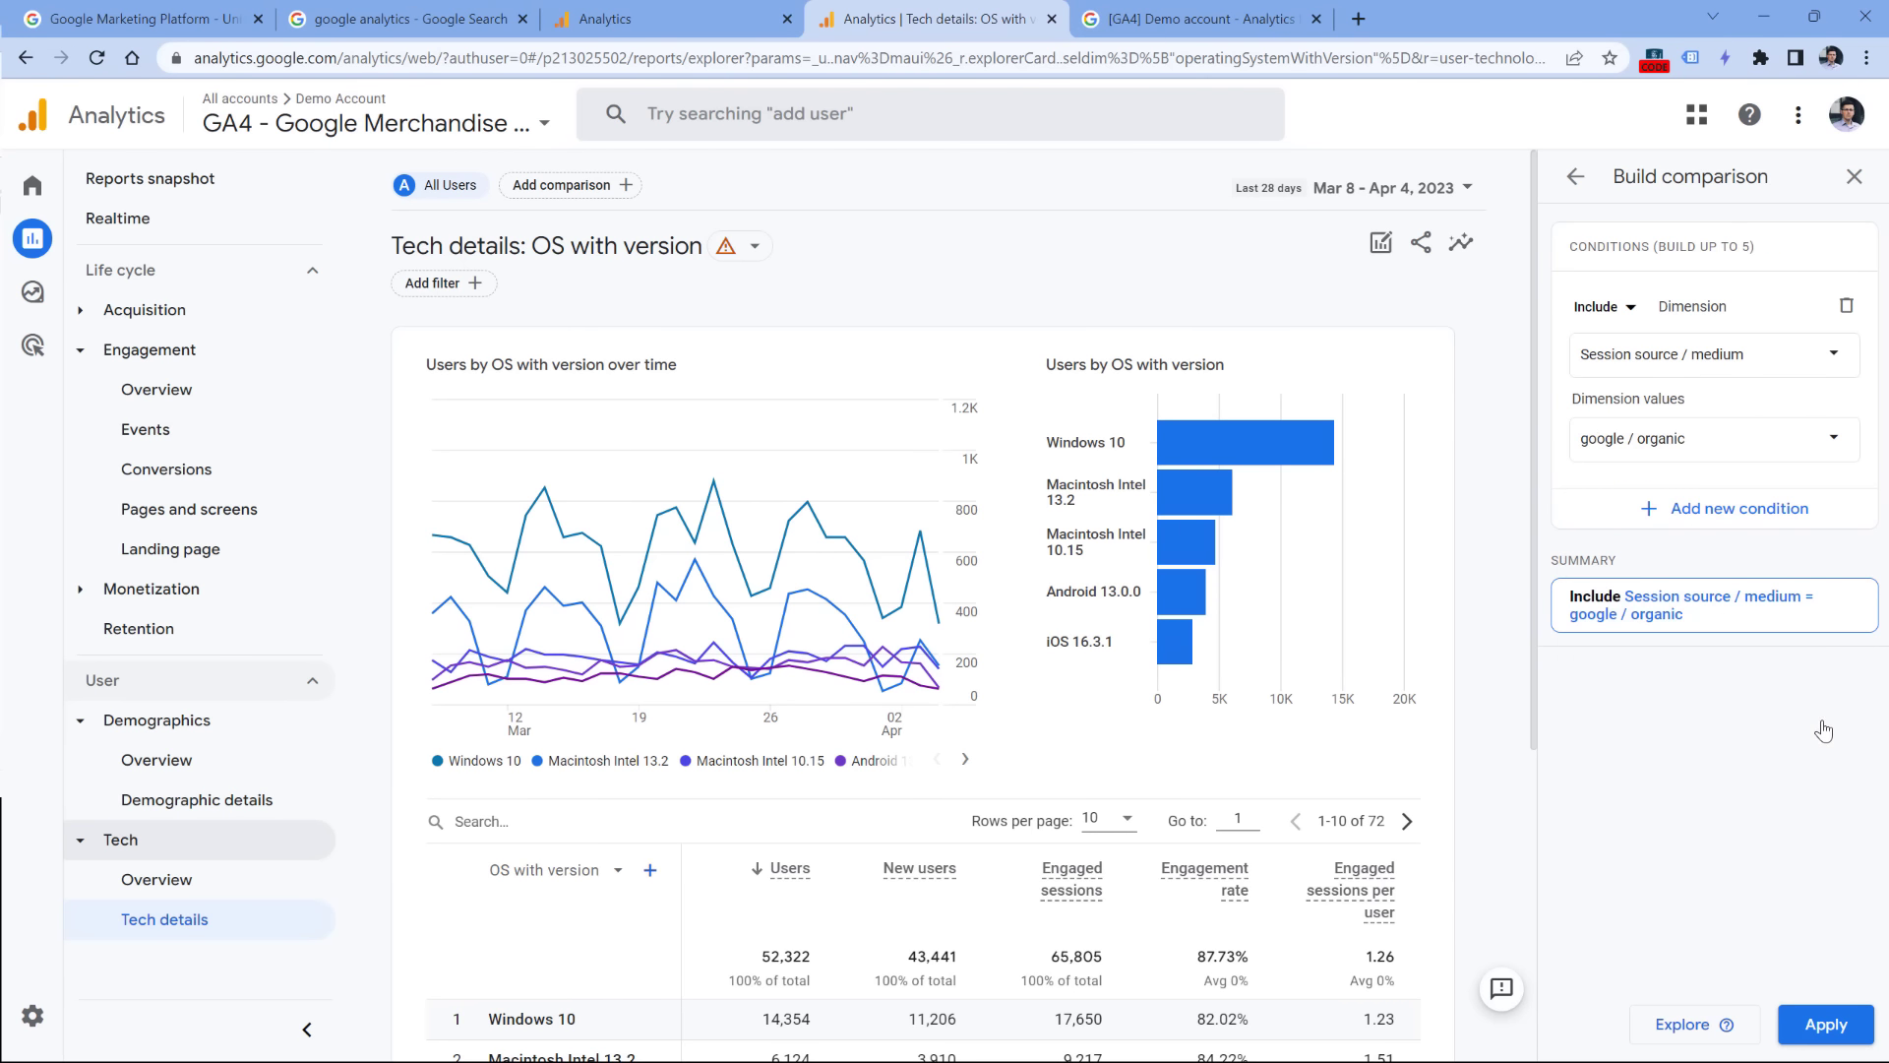
{"action": "left_click", "coordinate": [1825, 1024]}
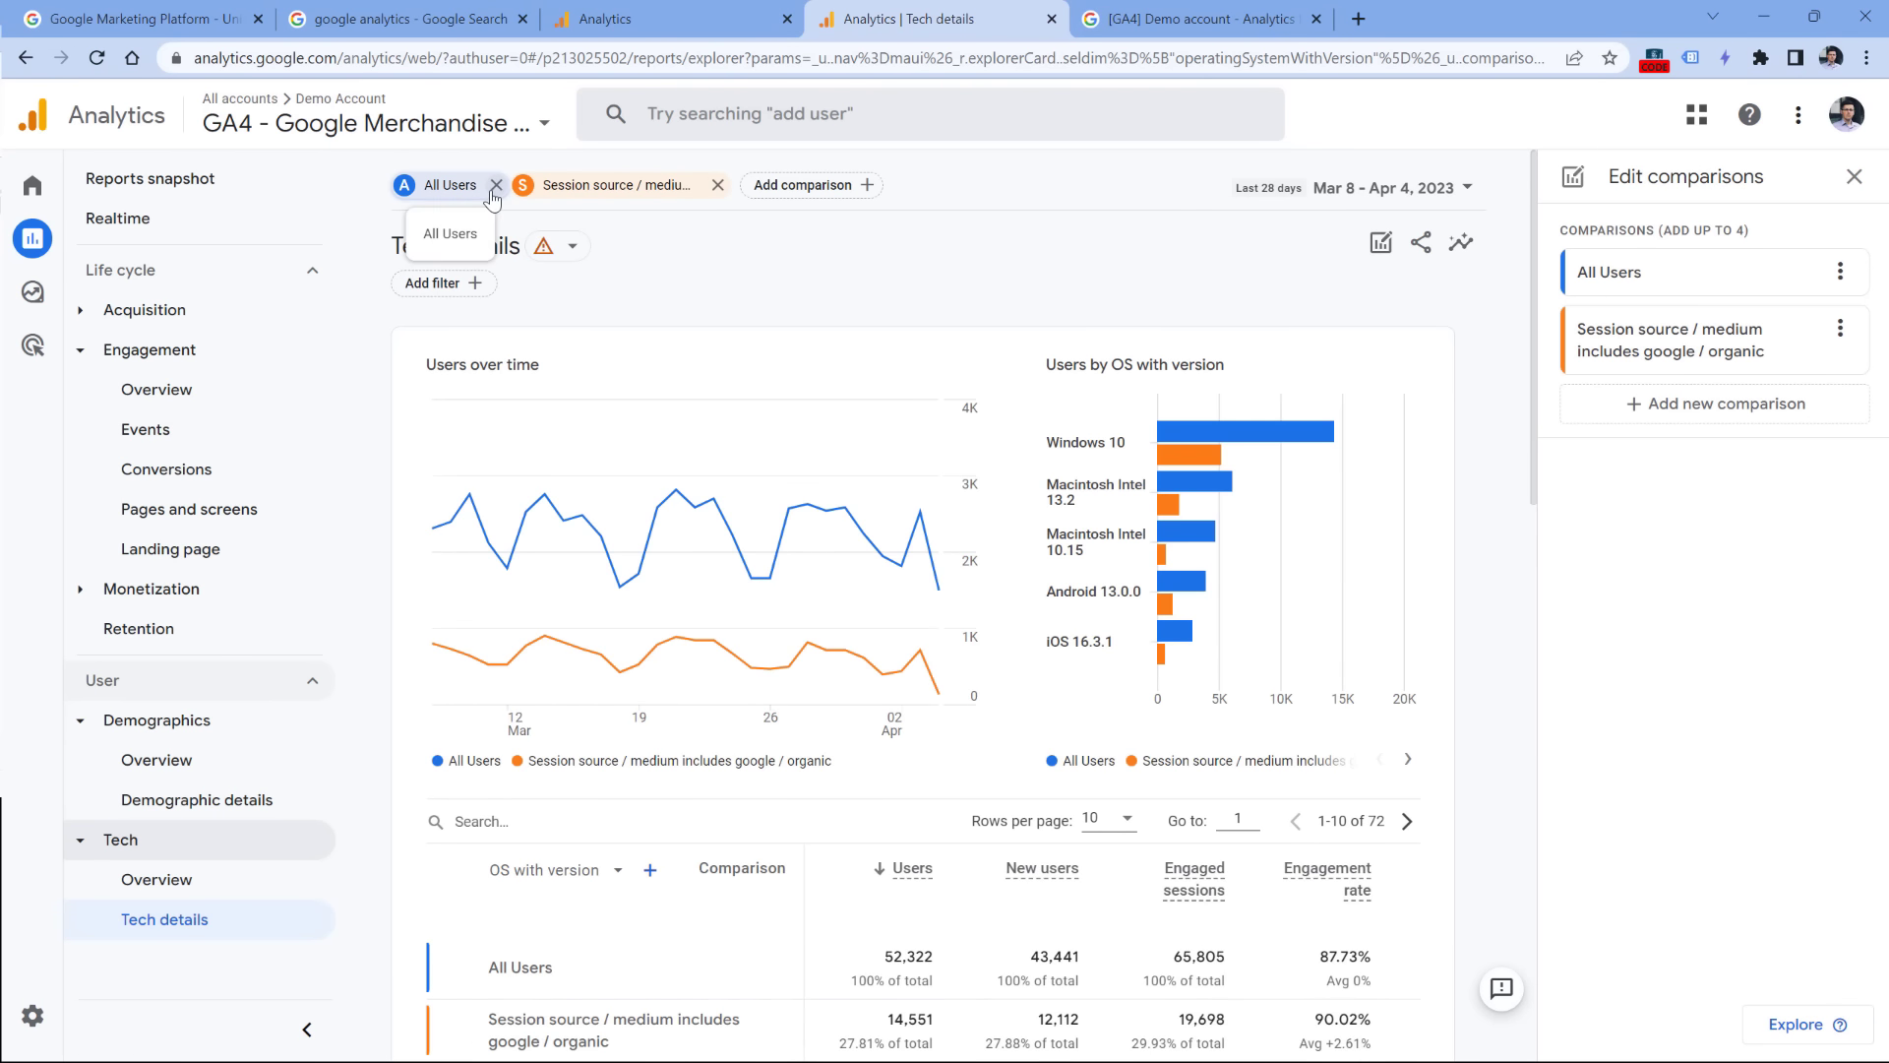
Step: Remove the All Users comparison and review the Tech details charts and table for google / organic alone
{"action": "scroll", "coordinate": [869, 303], "scroll_direction": "down", "scroll_amount": 1}
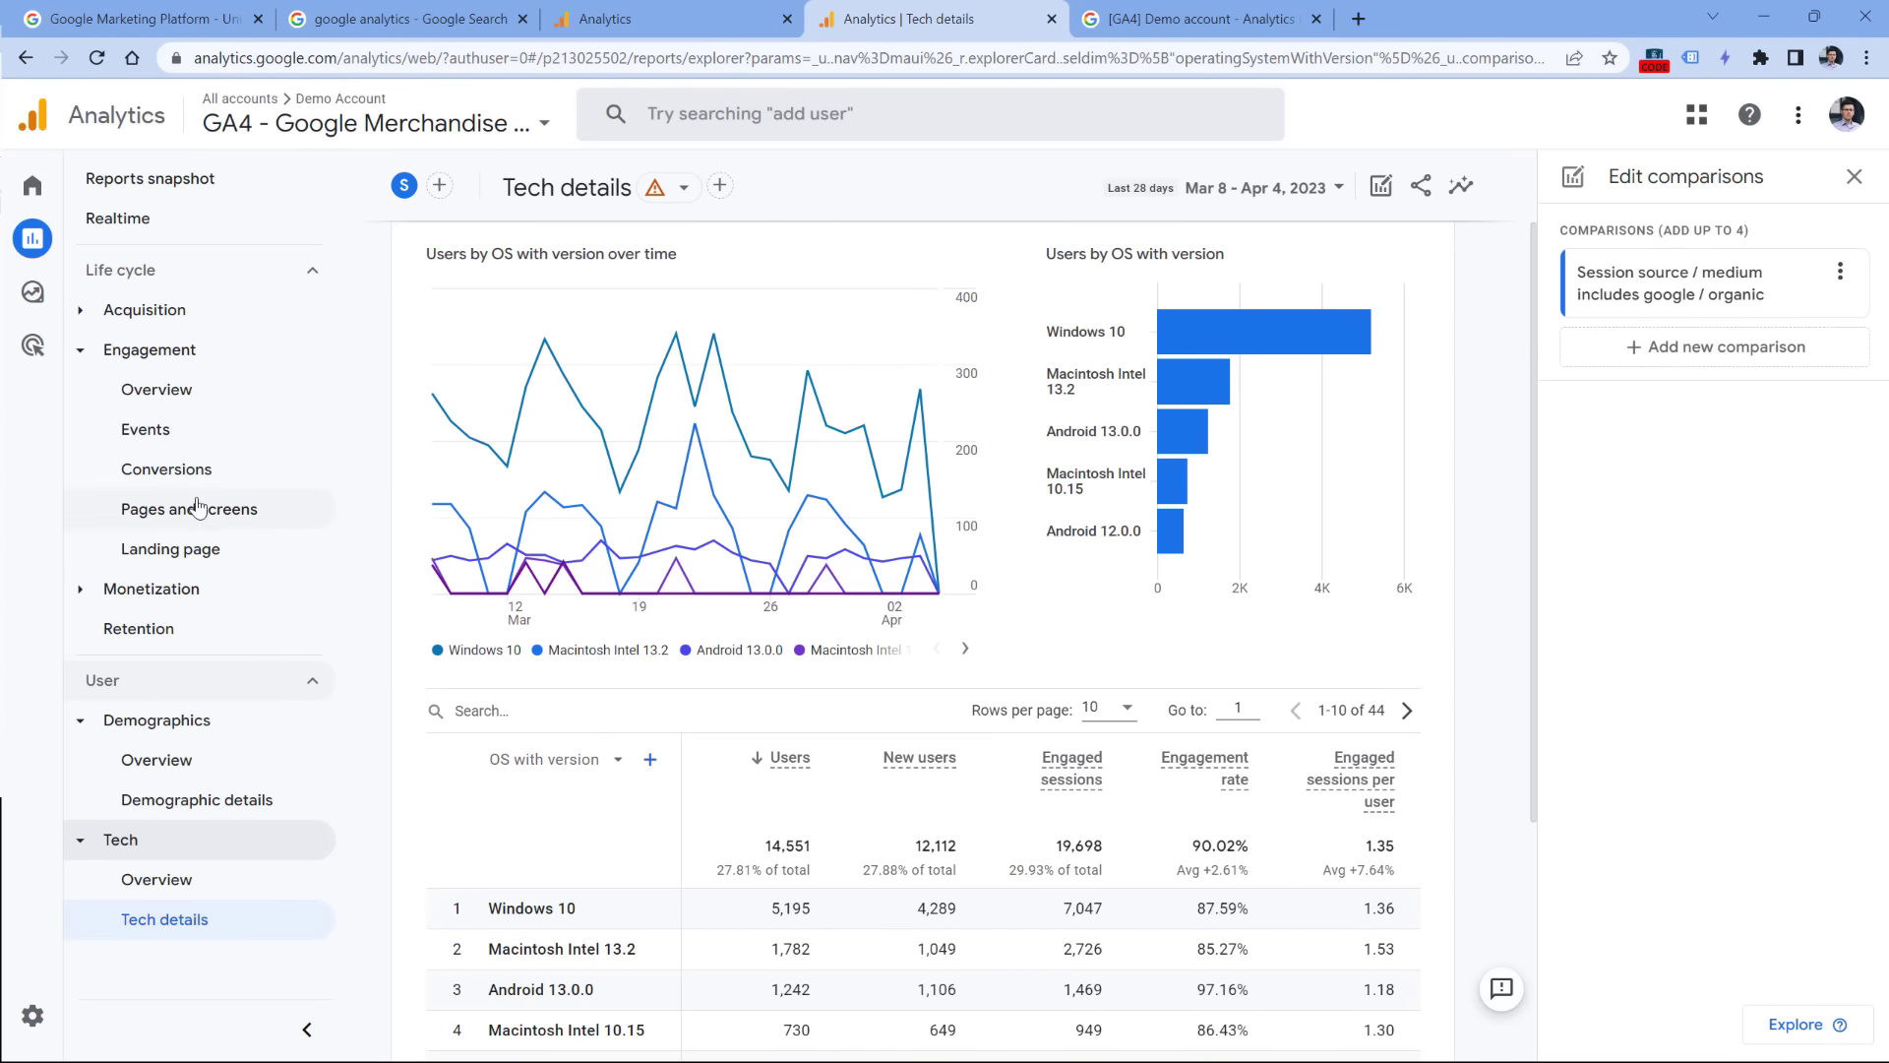
{"action": "scroll", "coordinate": [694, 359], "scroll_direction": "down", "scroll_amount": 1}
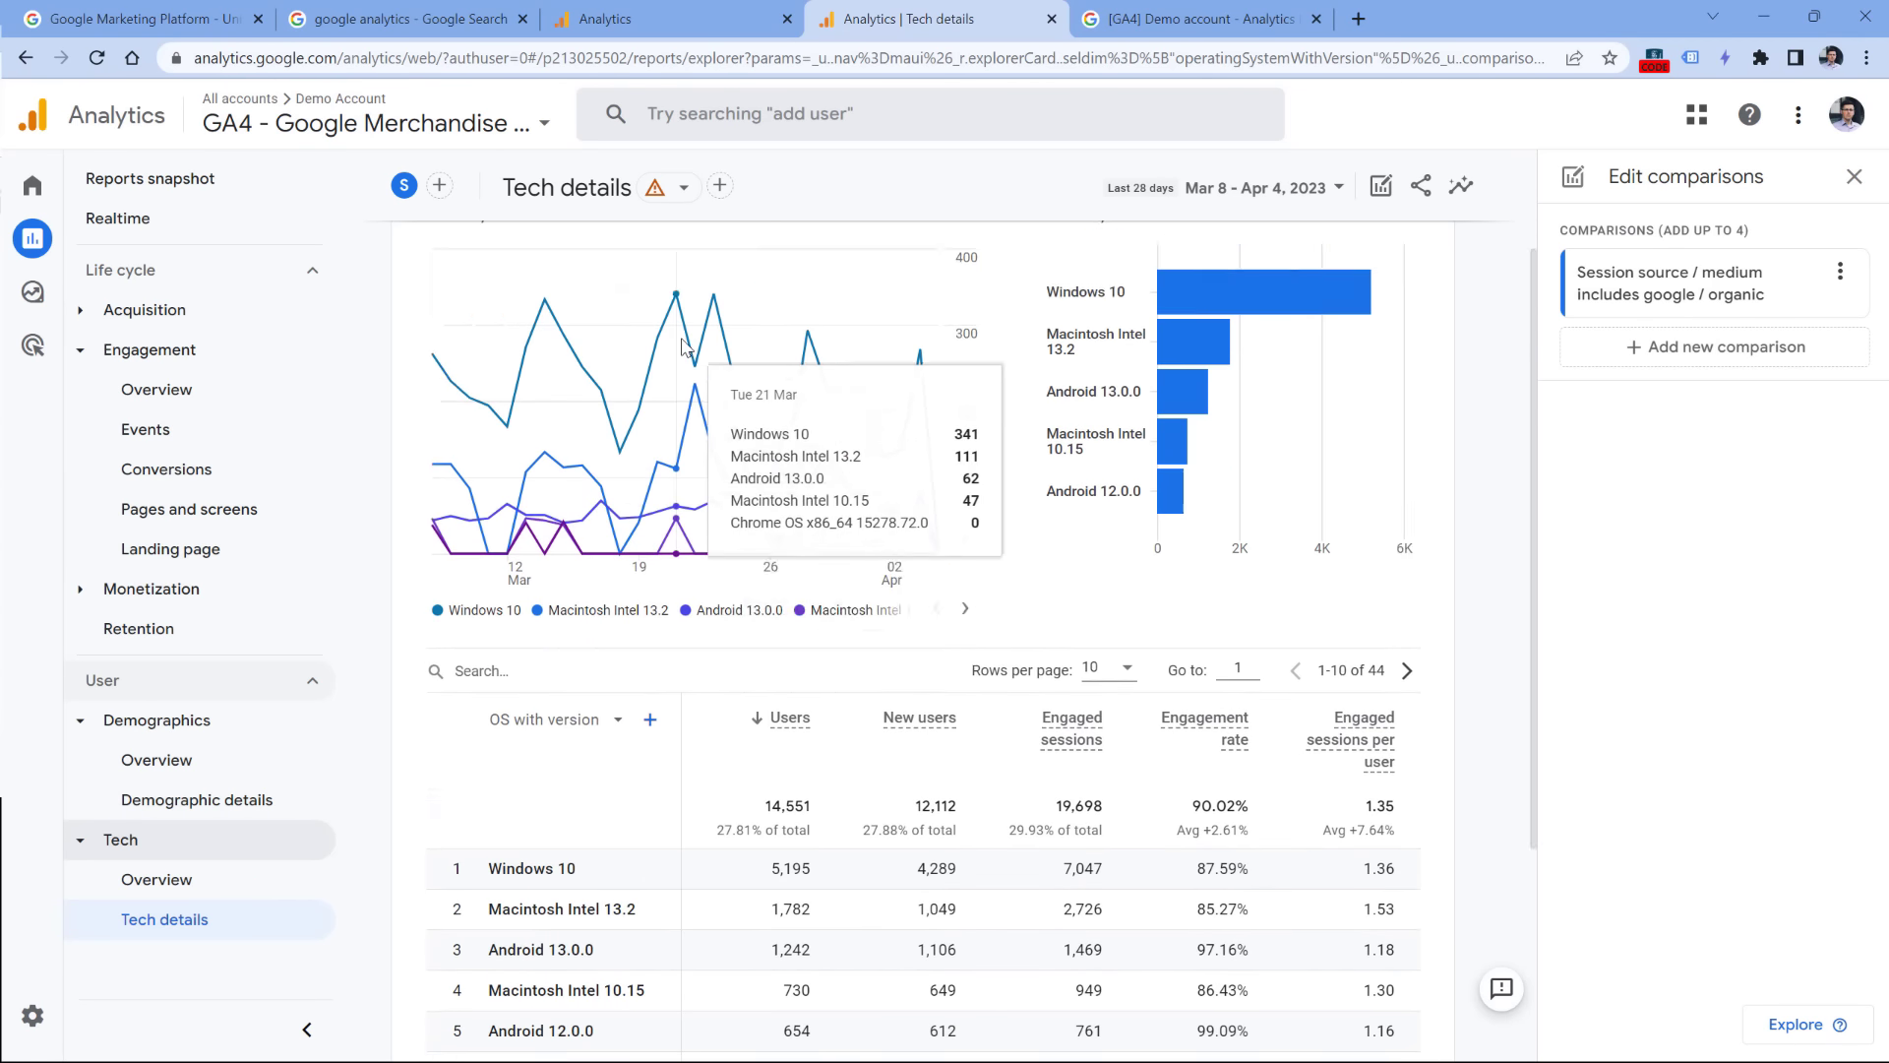
{"action": "scroll", "coordinate": [694, 359], "scroll_direction": "up", "scroll_amount": 2}
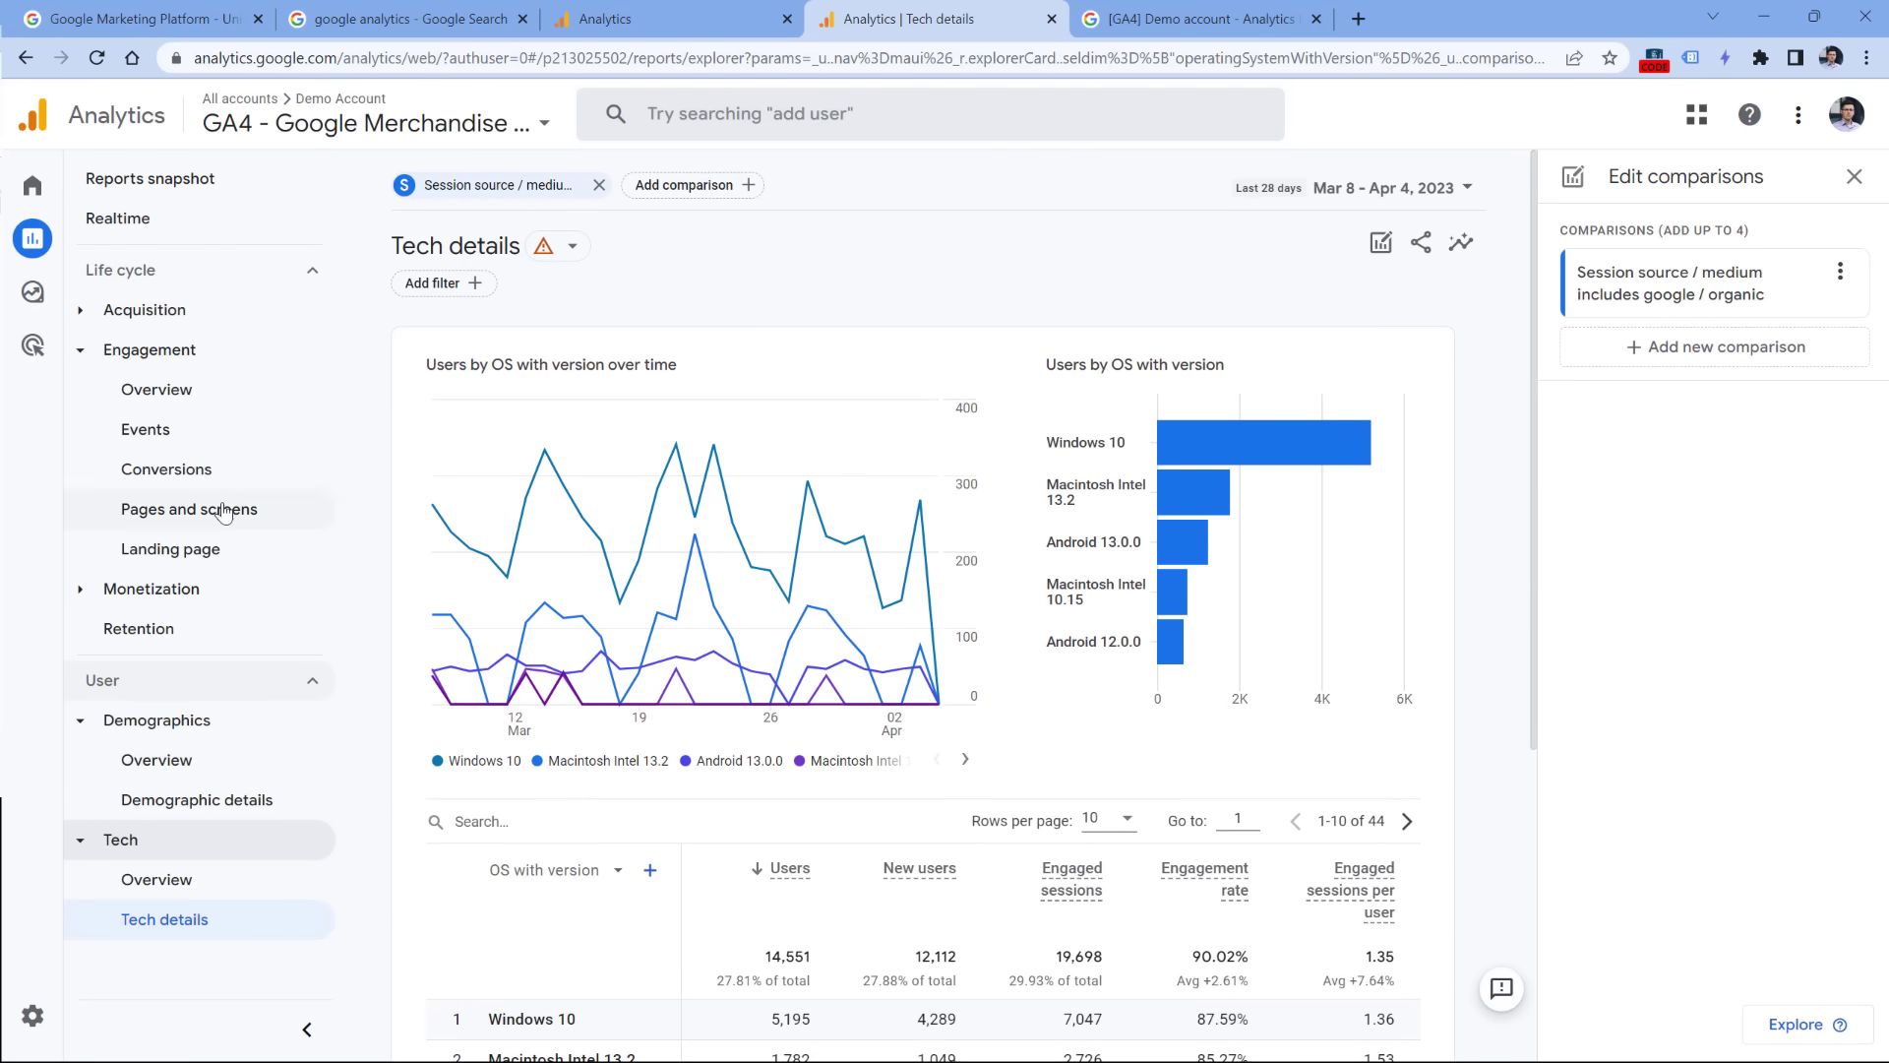
Step: Open the Pages and screens report, set its primary dimension to Page path and screen class, and examine the table's metric columns
{"action": "left_click", "coordinate": [162, 510]}
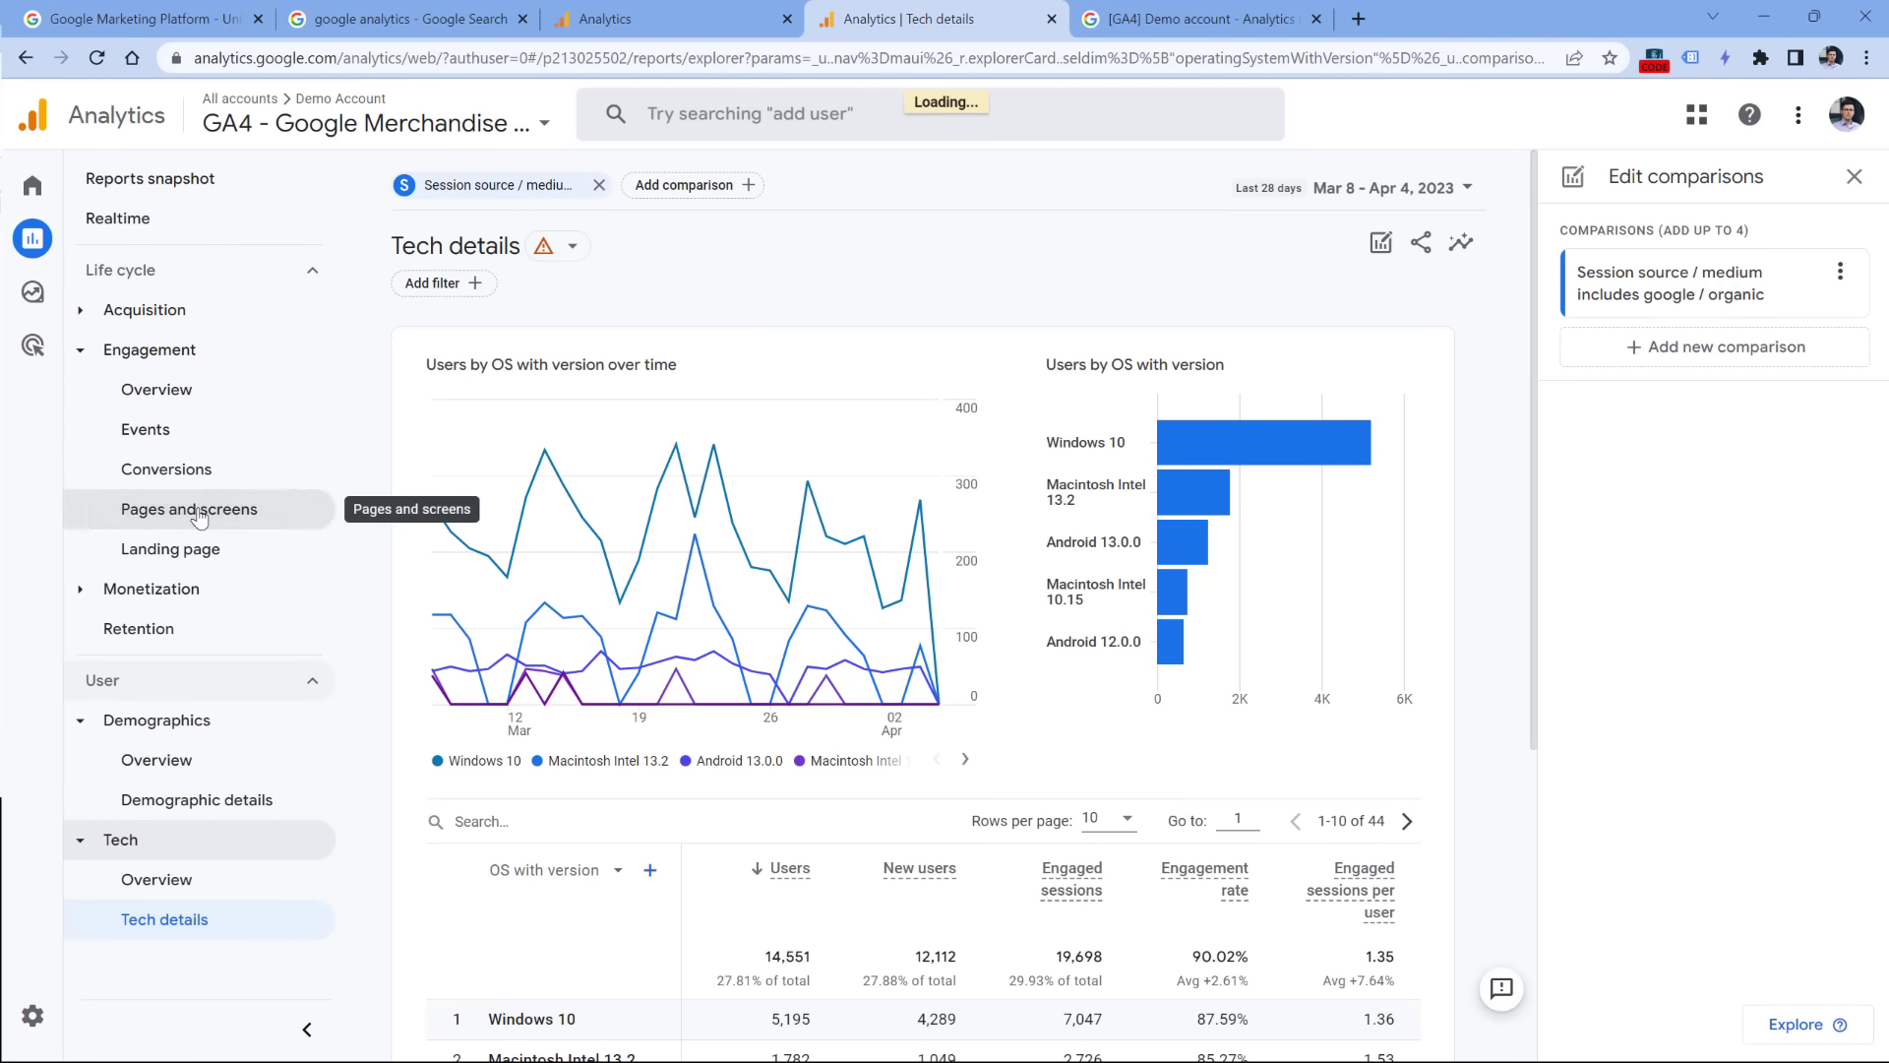
{"action": "scroll", "coordinate": [586, 563], "scroll_direction": "down", "scroll_amount": 3}
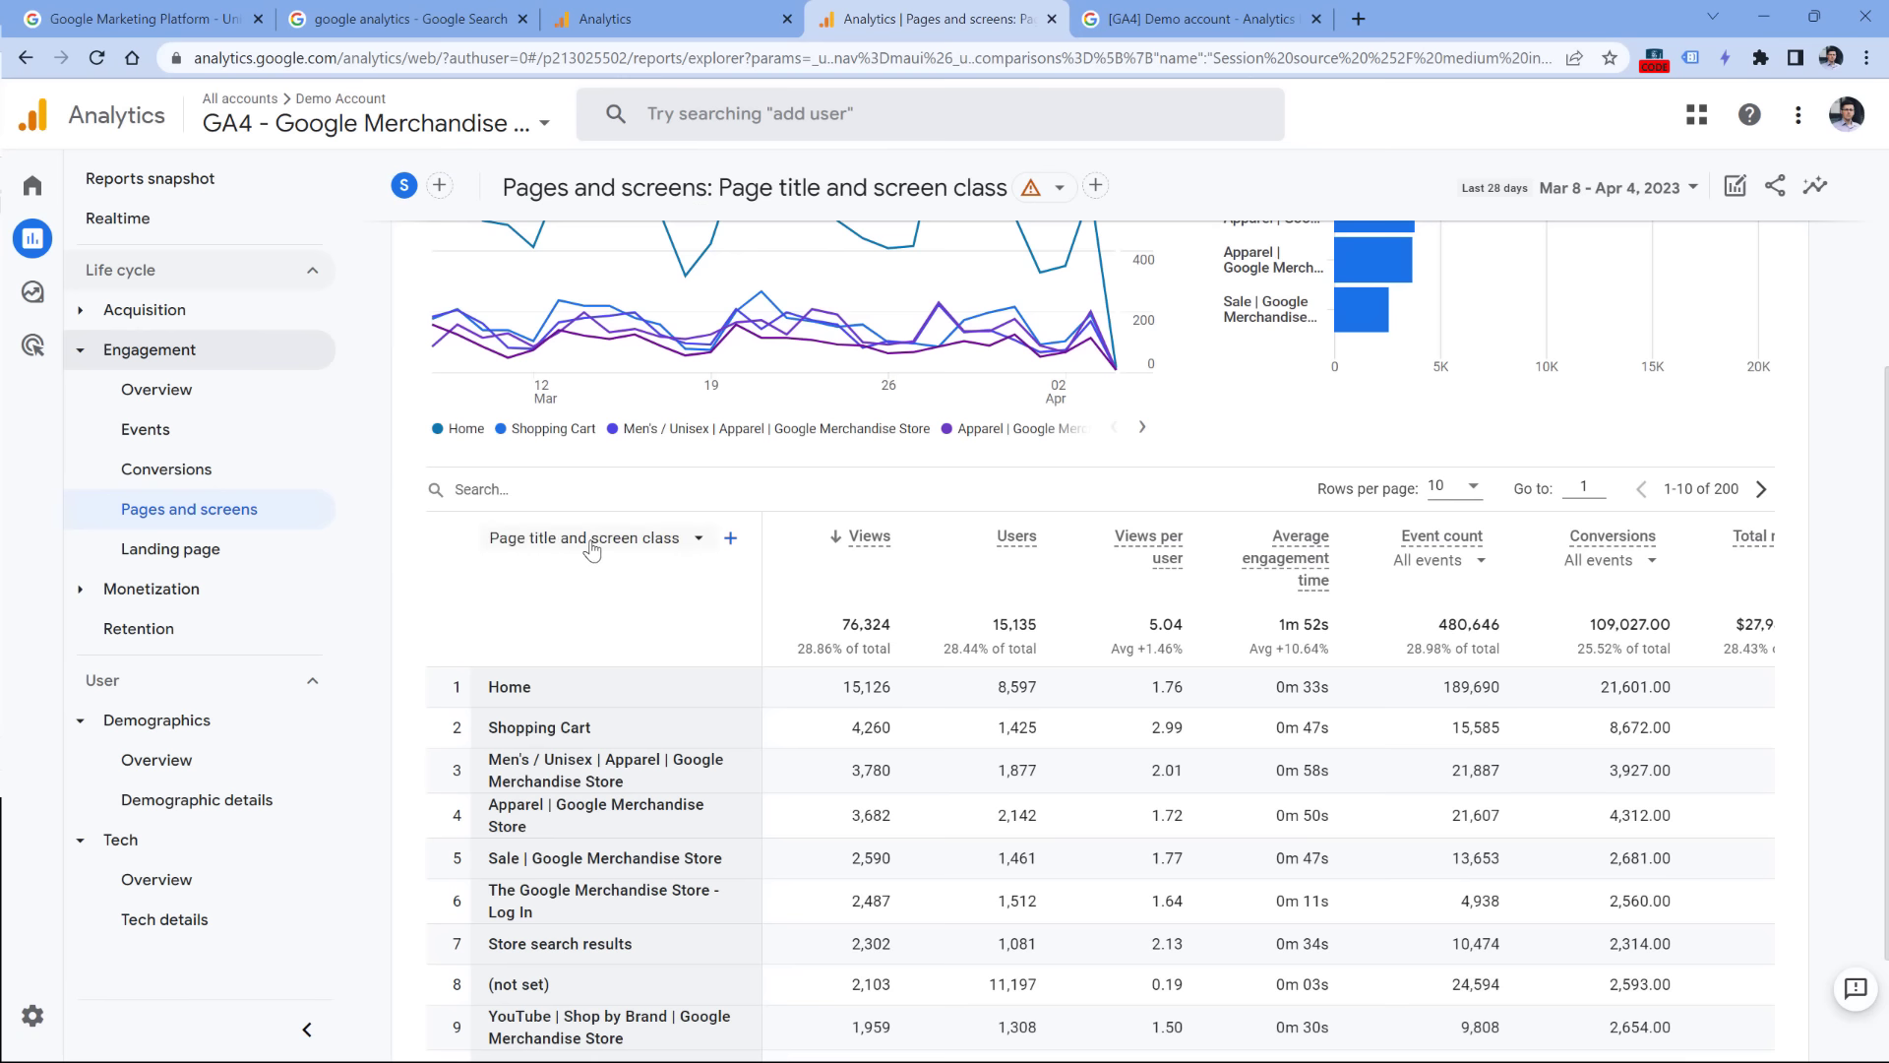
{"action": "left_click", "coordinate": [588, 539]}
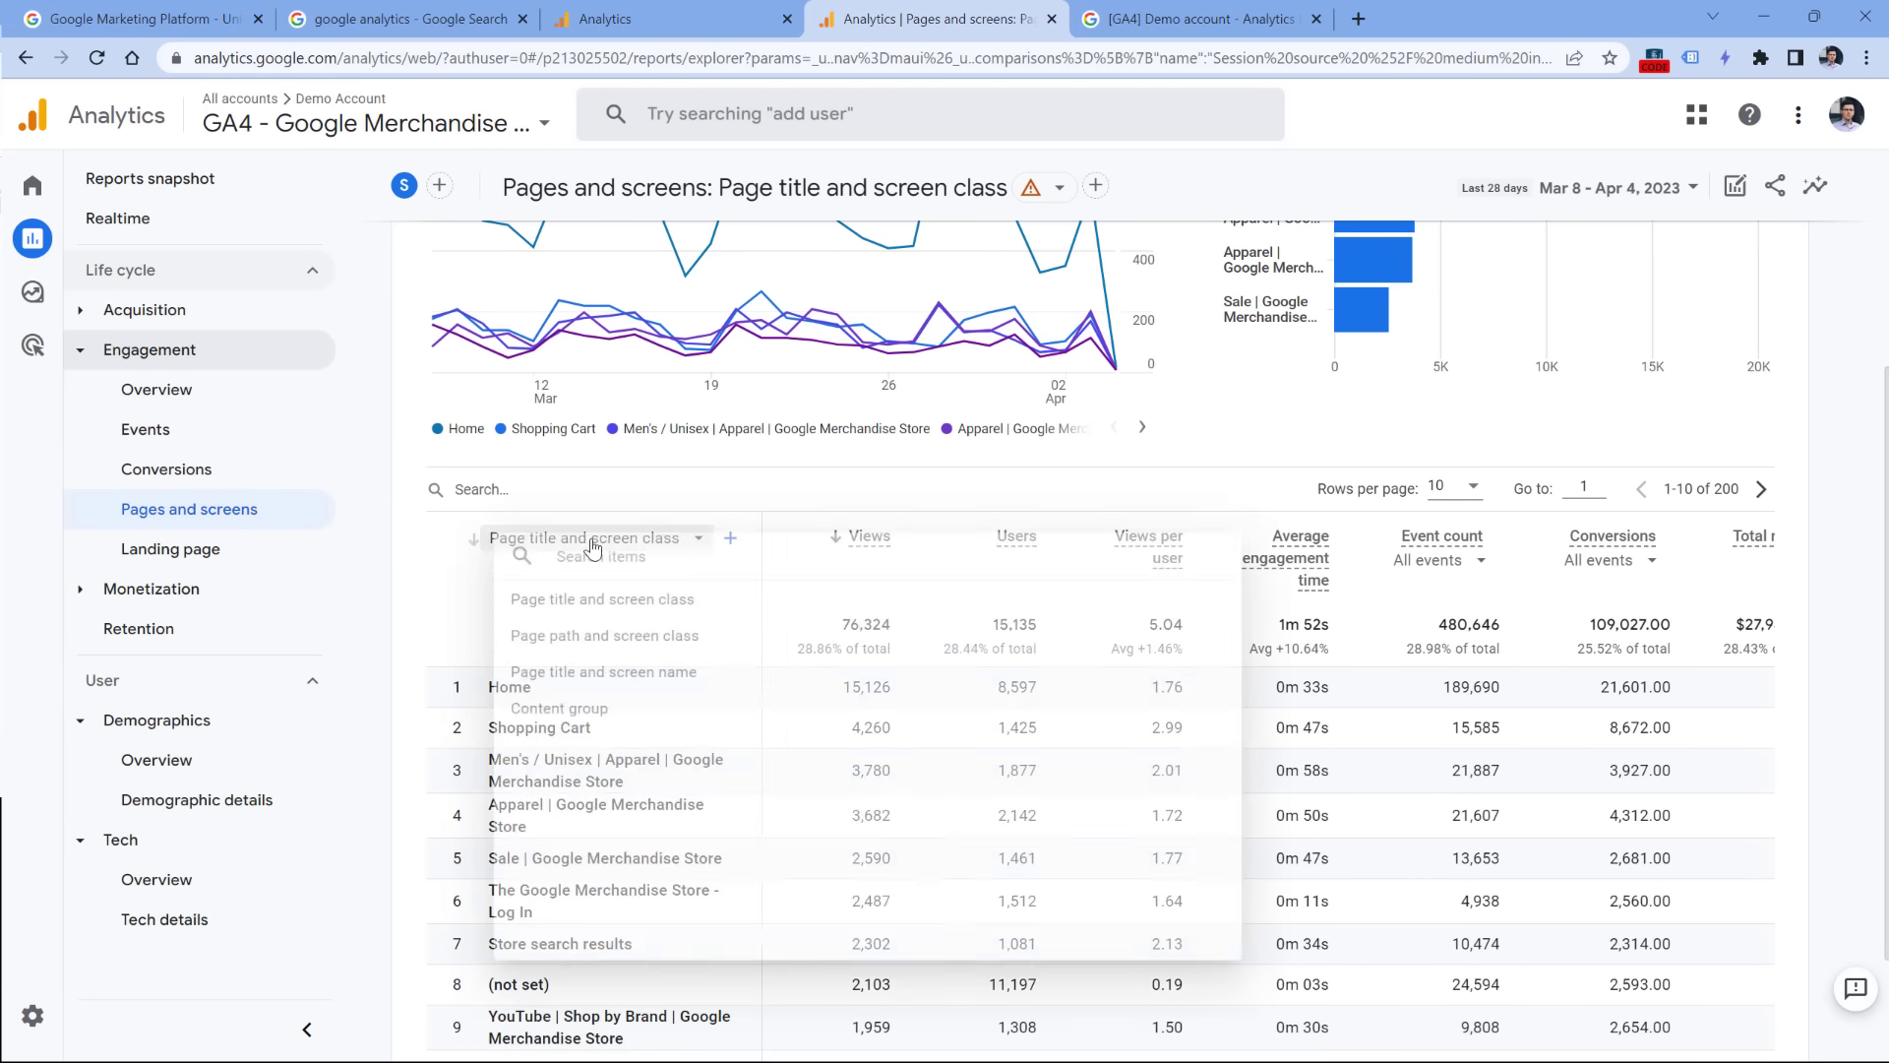
{"action": "left_click", "coordinate": [595, 669]}
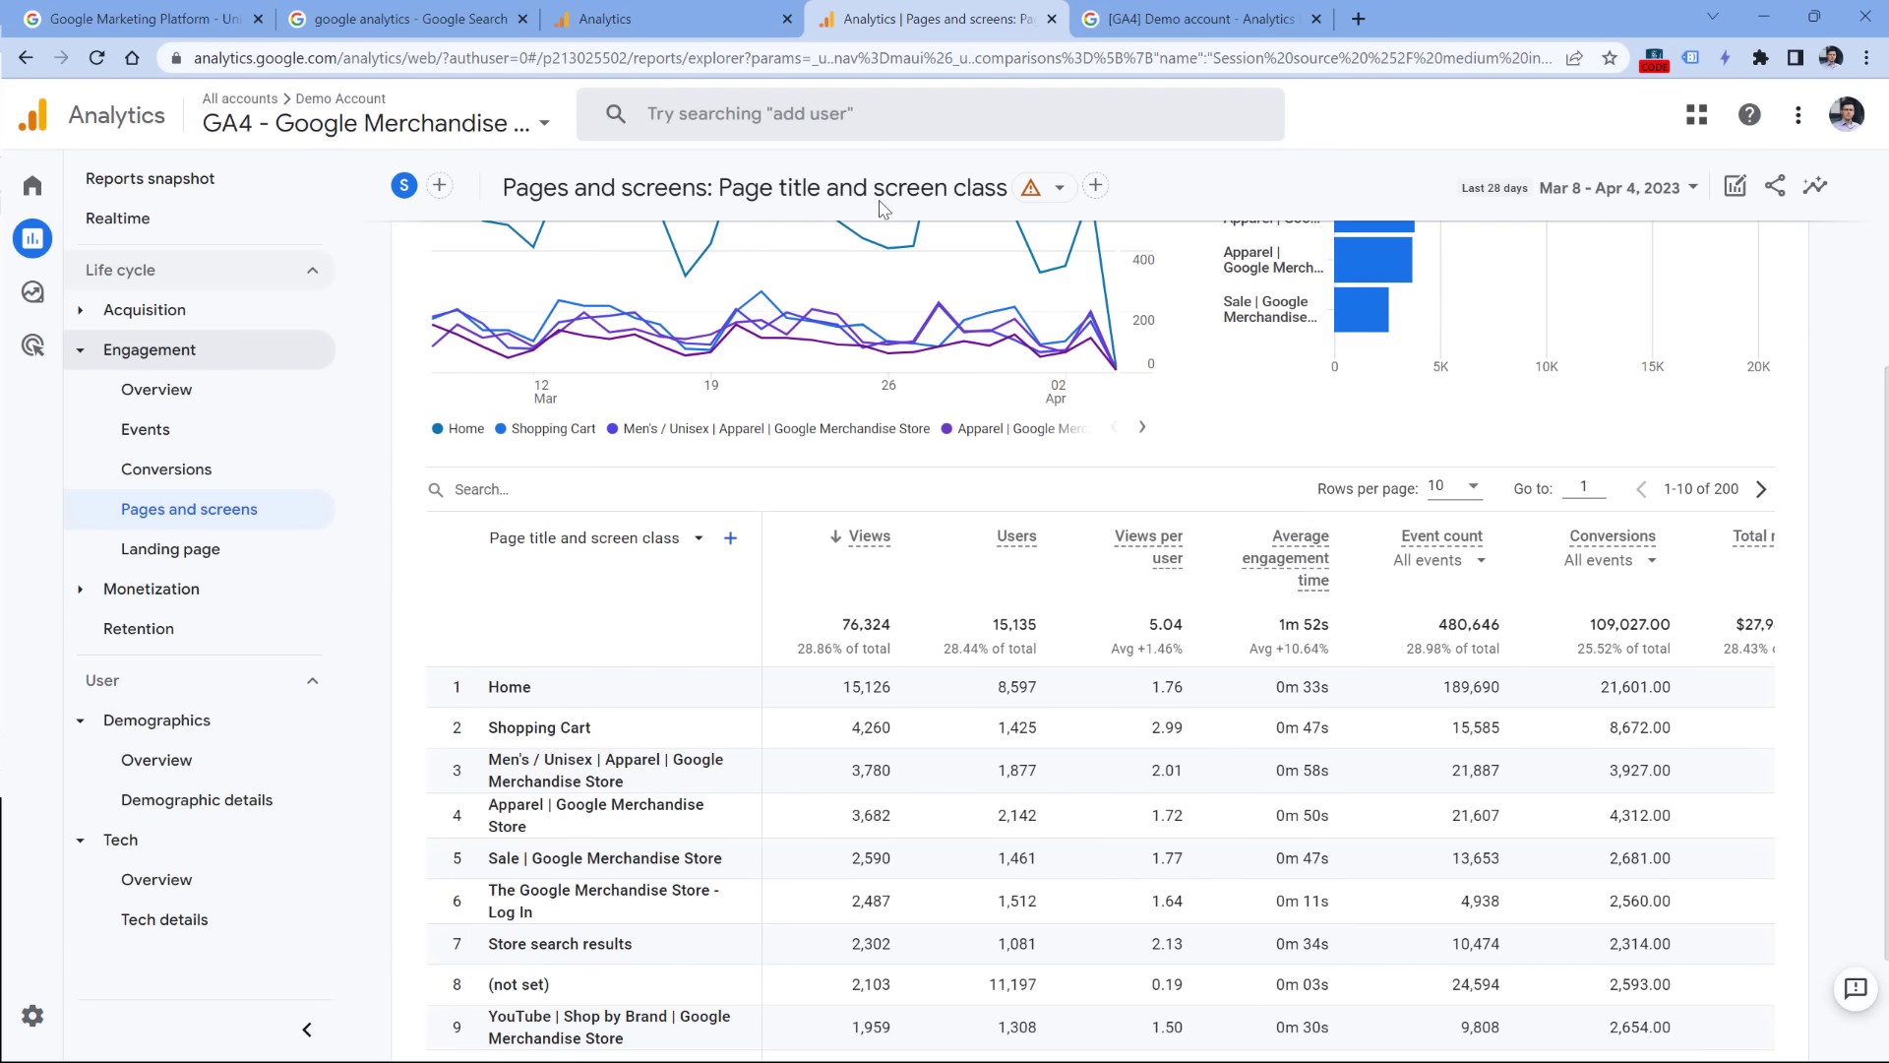
{"action": "left_click", "coordinate": [590, 539]}
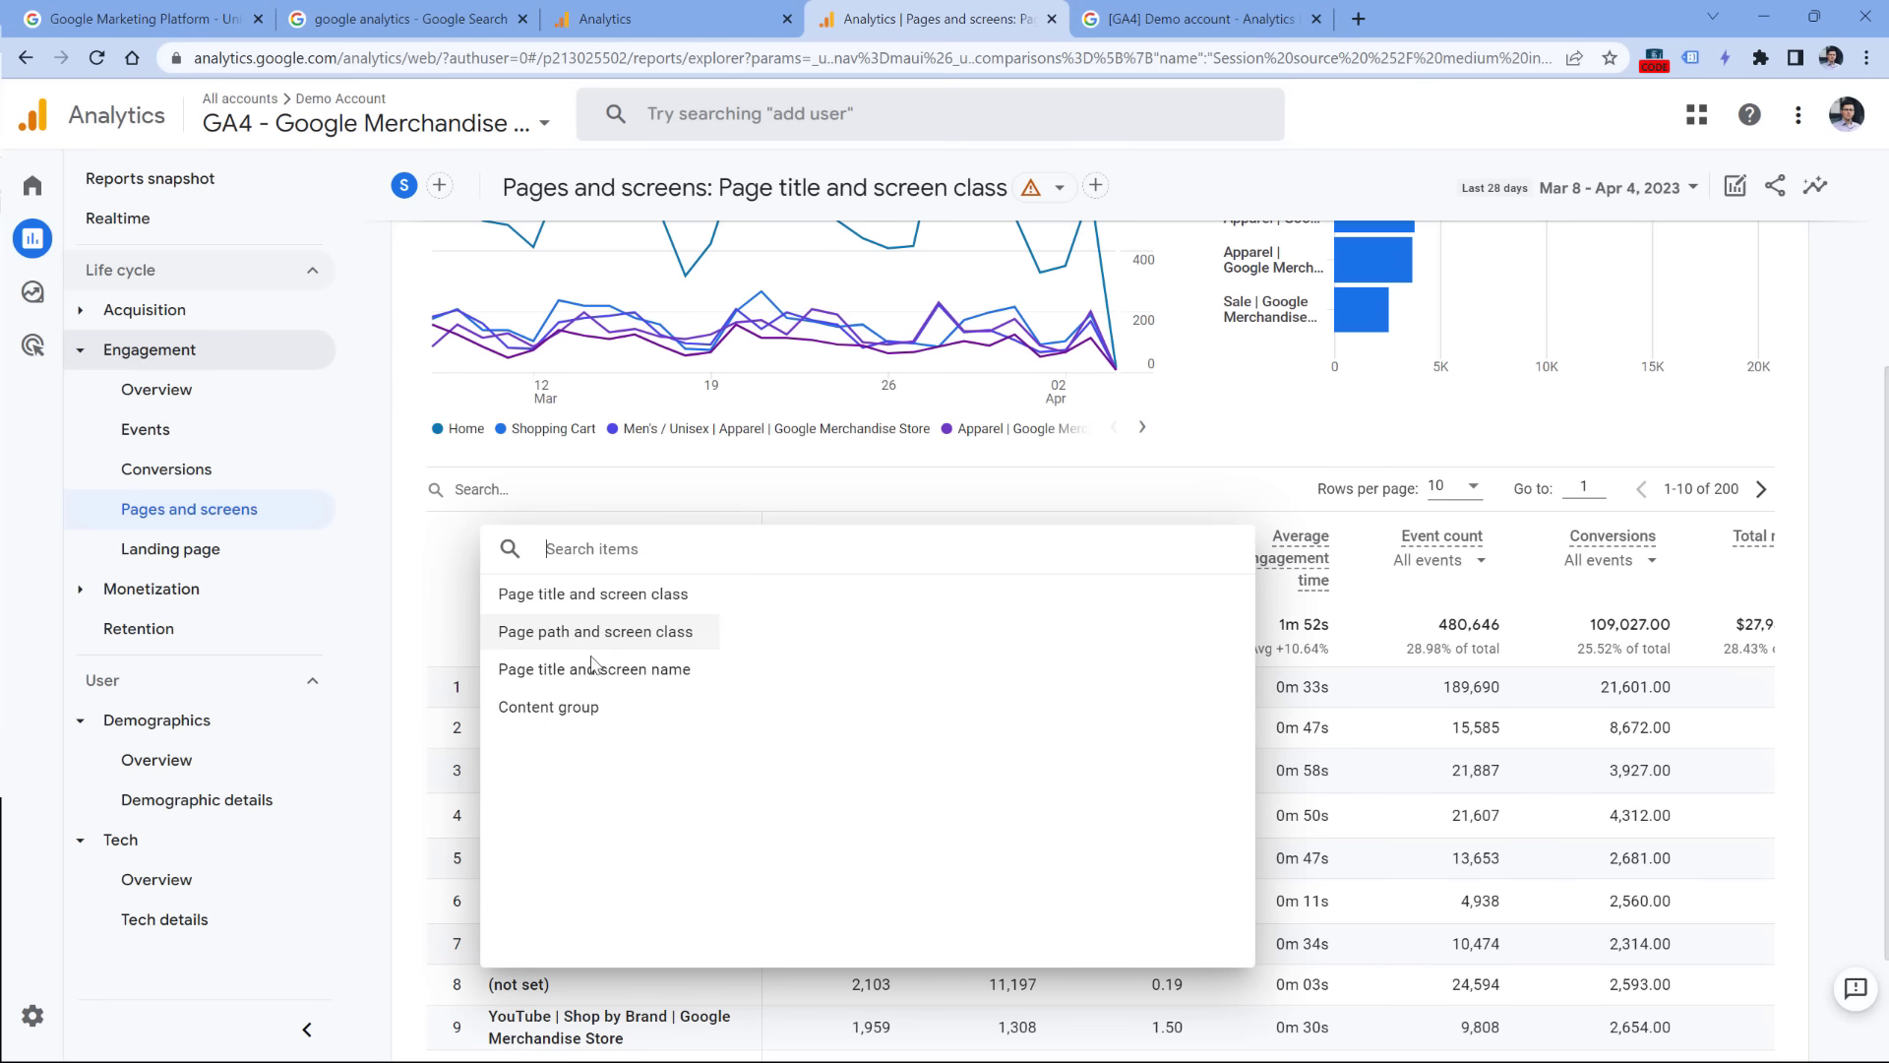
{"action": "left_click", "coordinate": [594, 634]}
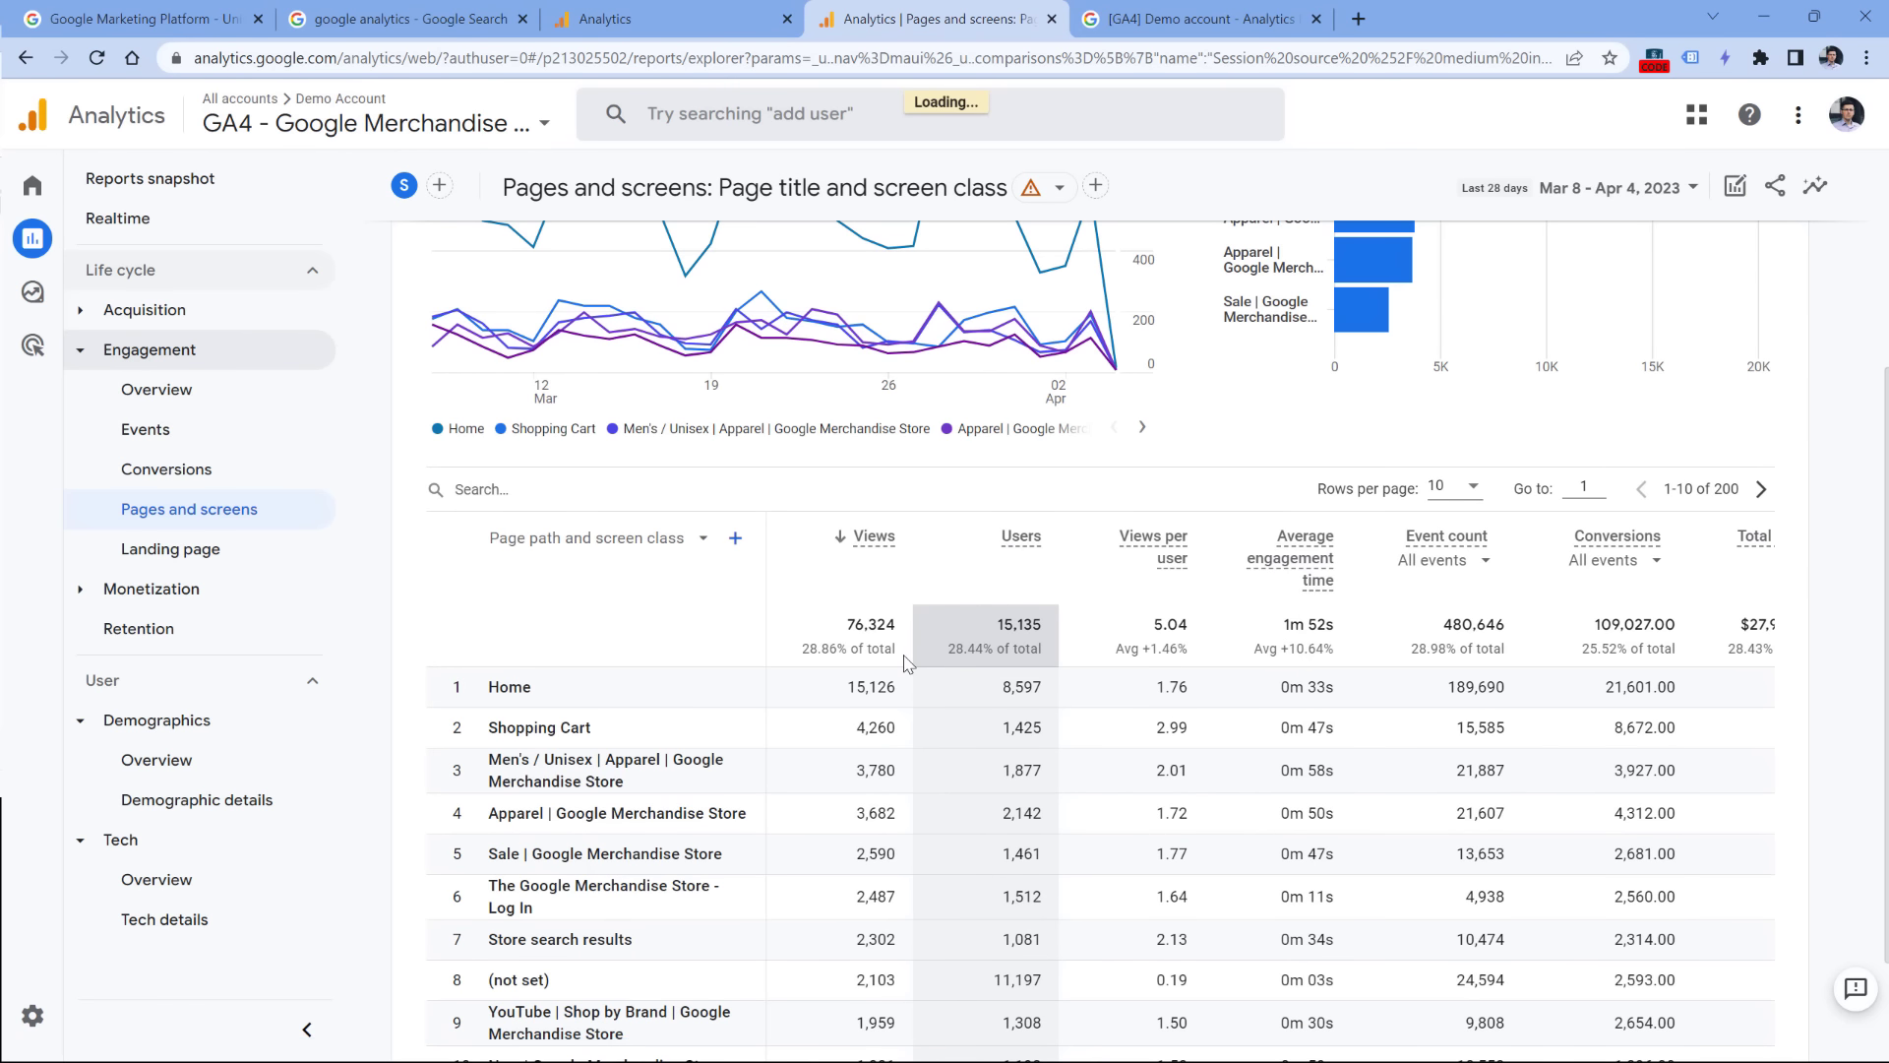
{"action": "scroll", "coordinate": [760, 646], "scroll_direction": "down", "scroll_amount": 2}
{"action": "scroll", "coordinate": [1608, 448], "scroll_direction": "right", "scroll_amount": 3}
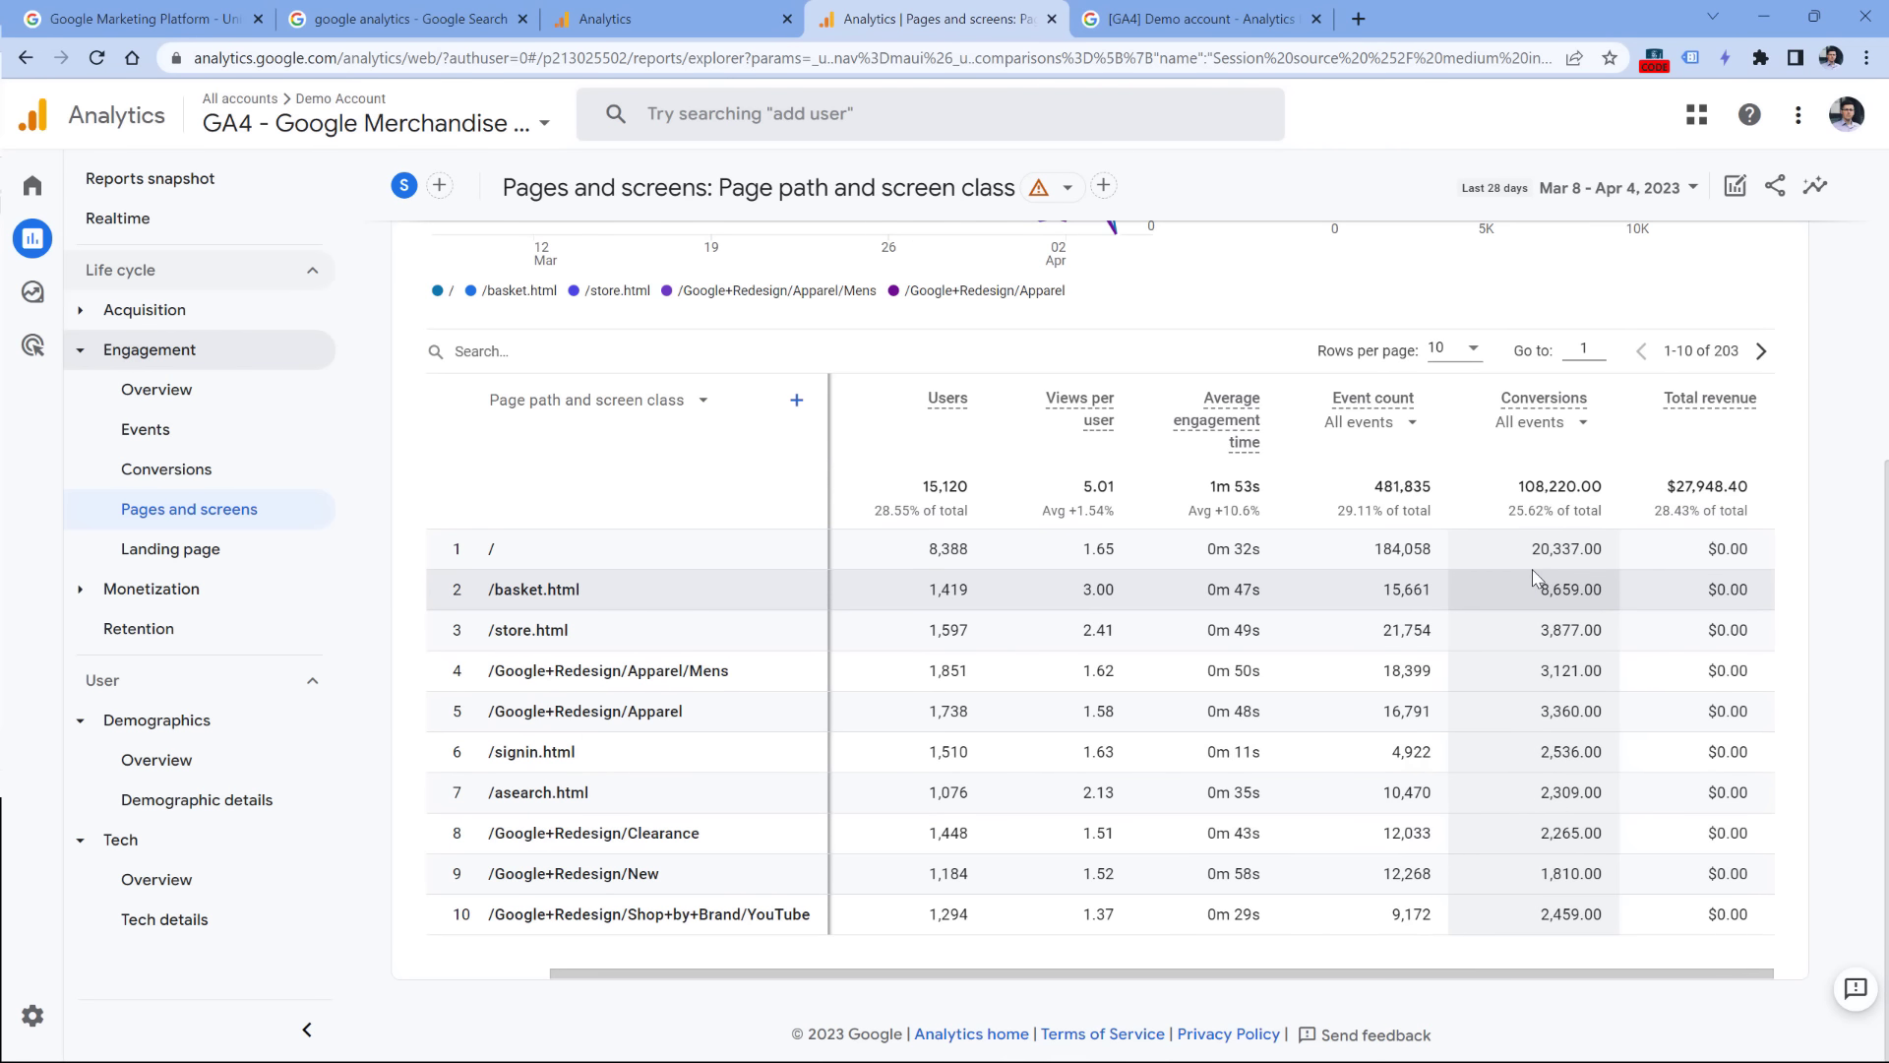
{"action": "left_click_drag", "start_coordinate": [1206, 973], "coordinate": [937, 975]}
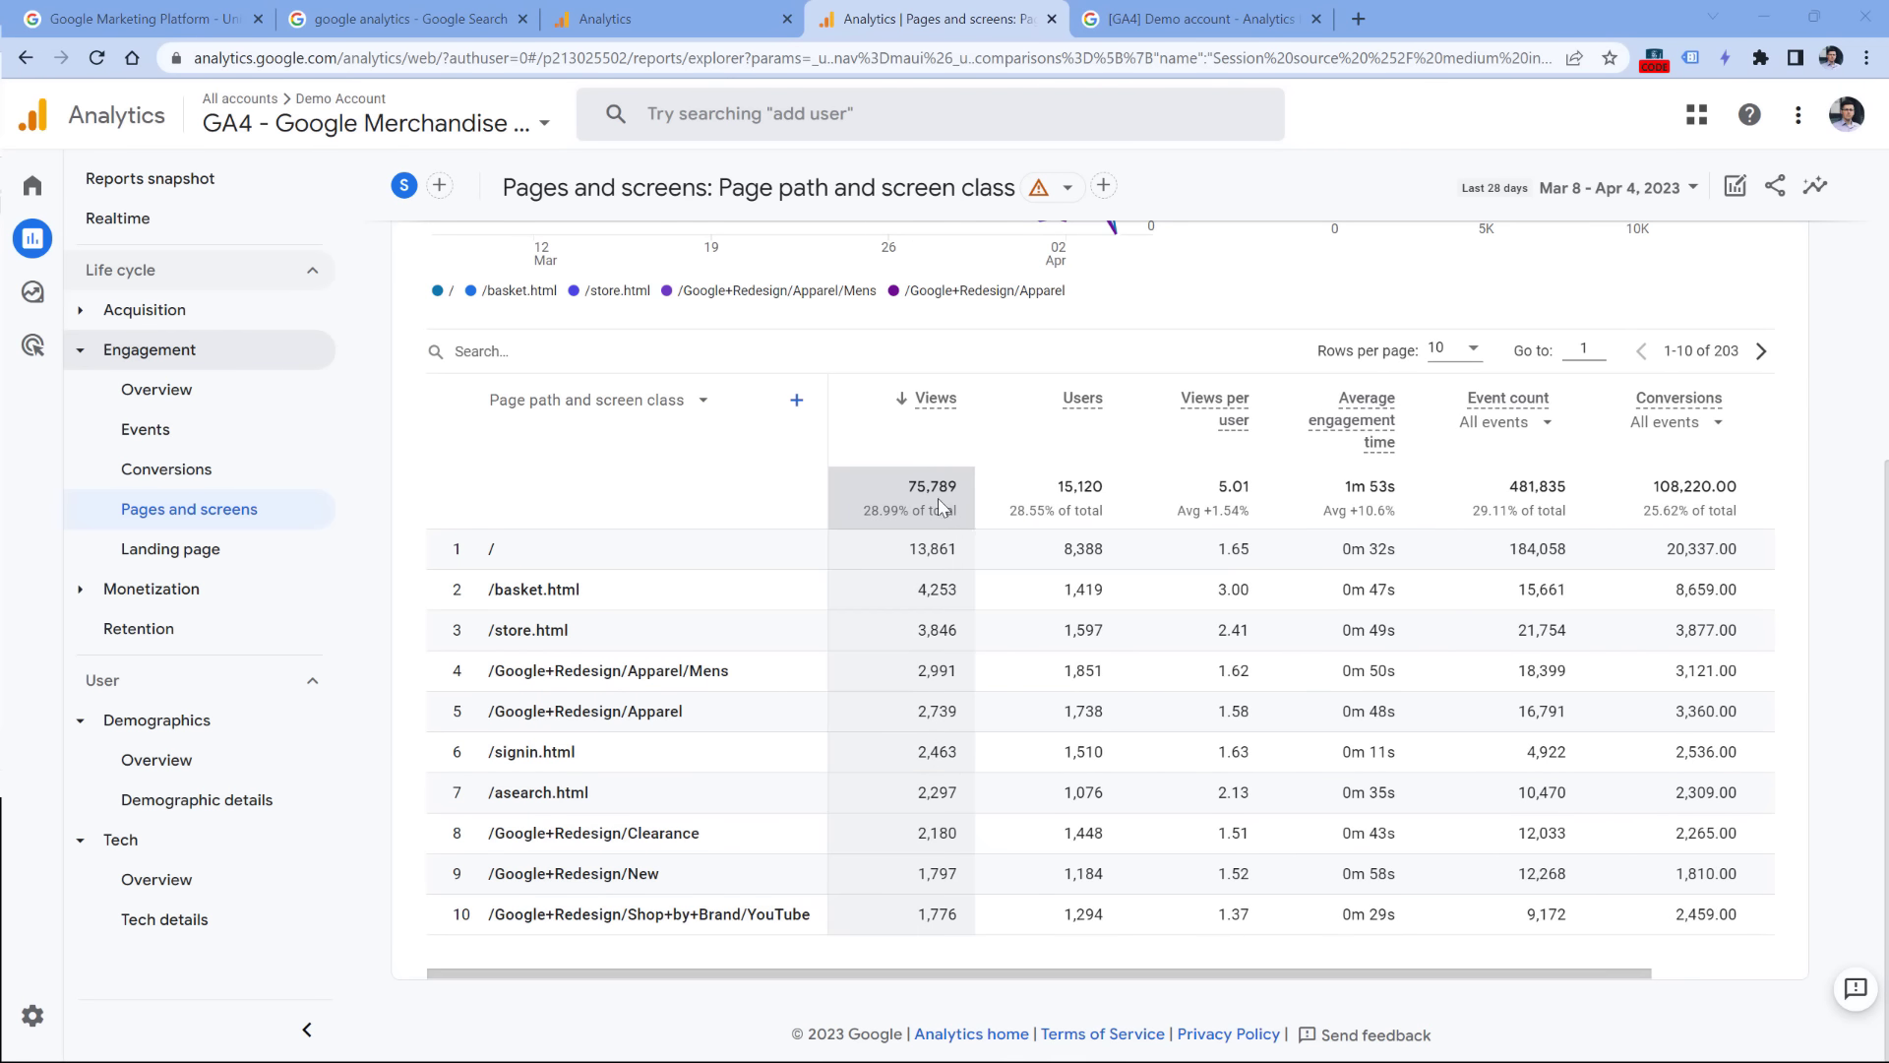
Step: Remove the google / organic comparison from the Pages and screens report and review the table for all users
{"action": "scroll", "coordinate": [937, 497], "scroll_direction": "up", "scroll_amount": 5}
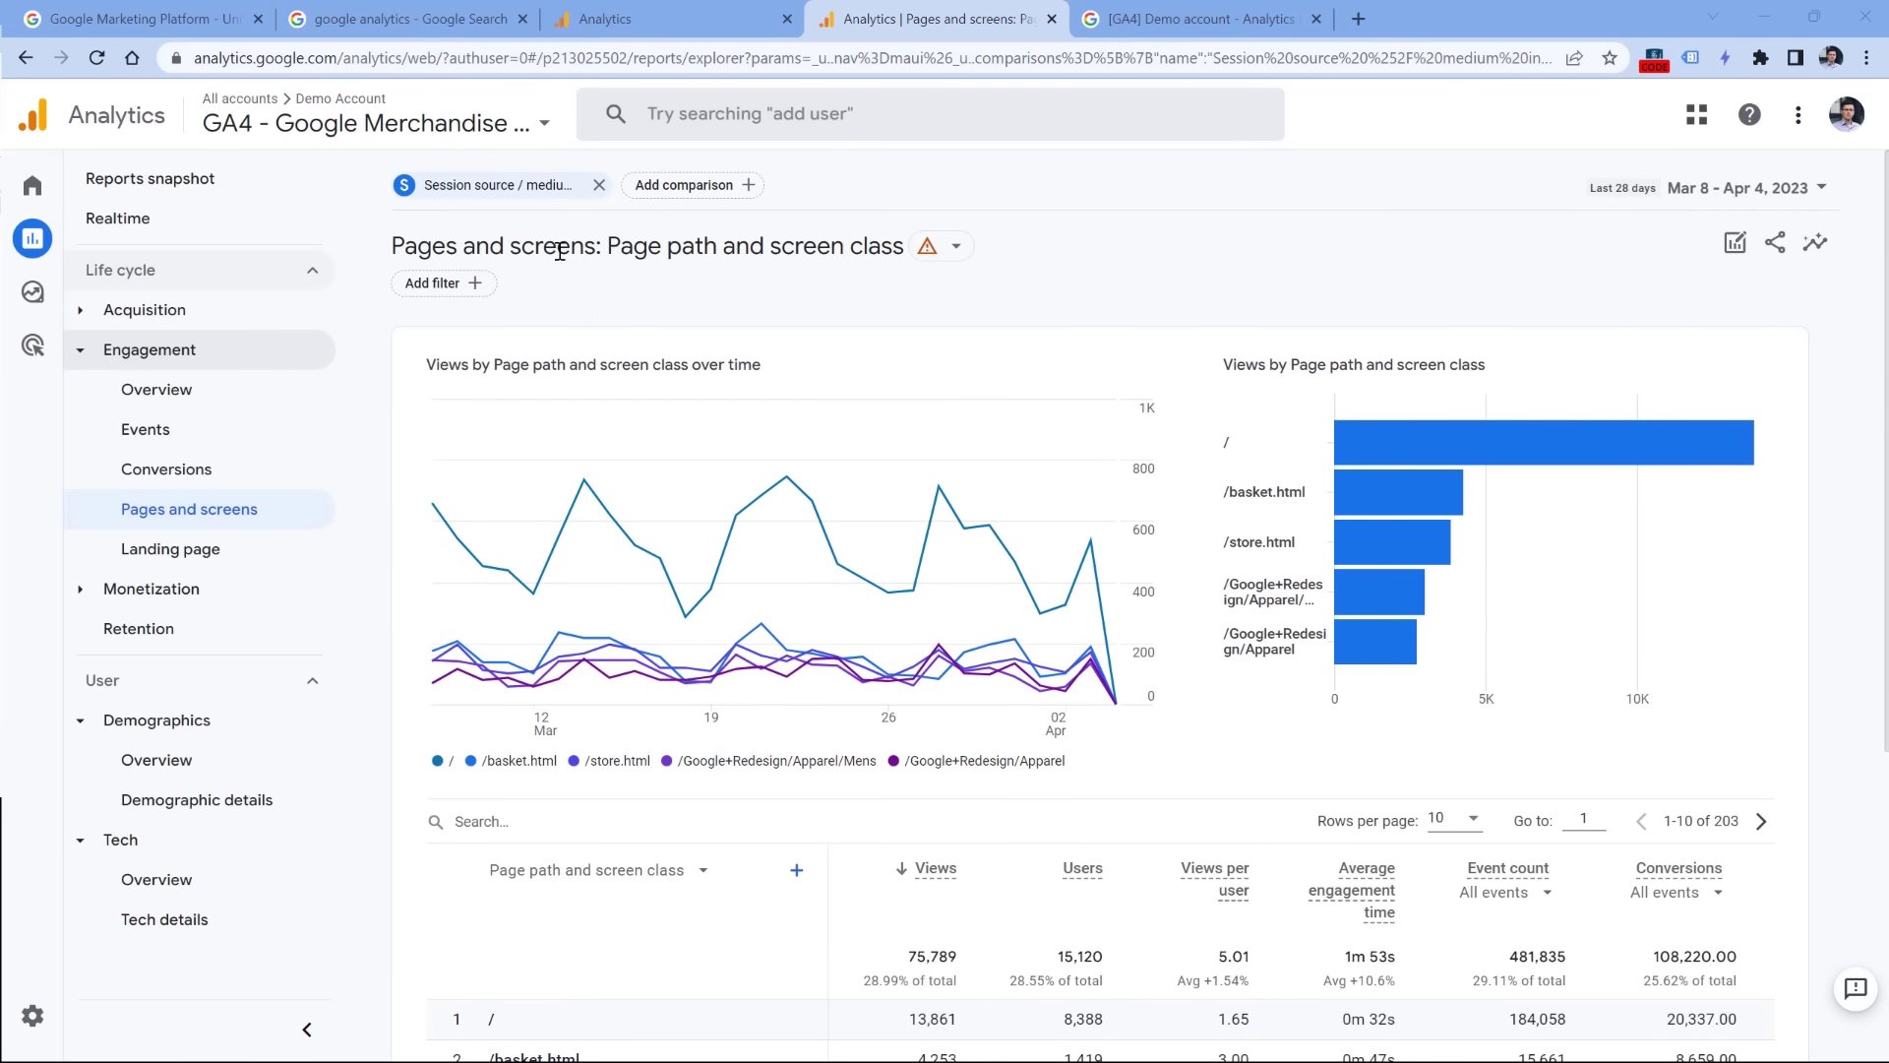
{"action": "left_click", "coordinate": [598, 186]}
{"action": "scroll", "coordinate": [641, 530], "scroll_direction": "down", "scroll_amount": 5}
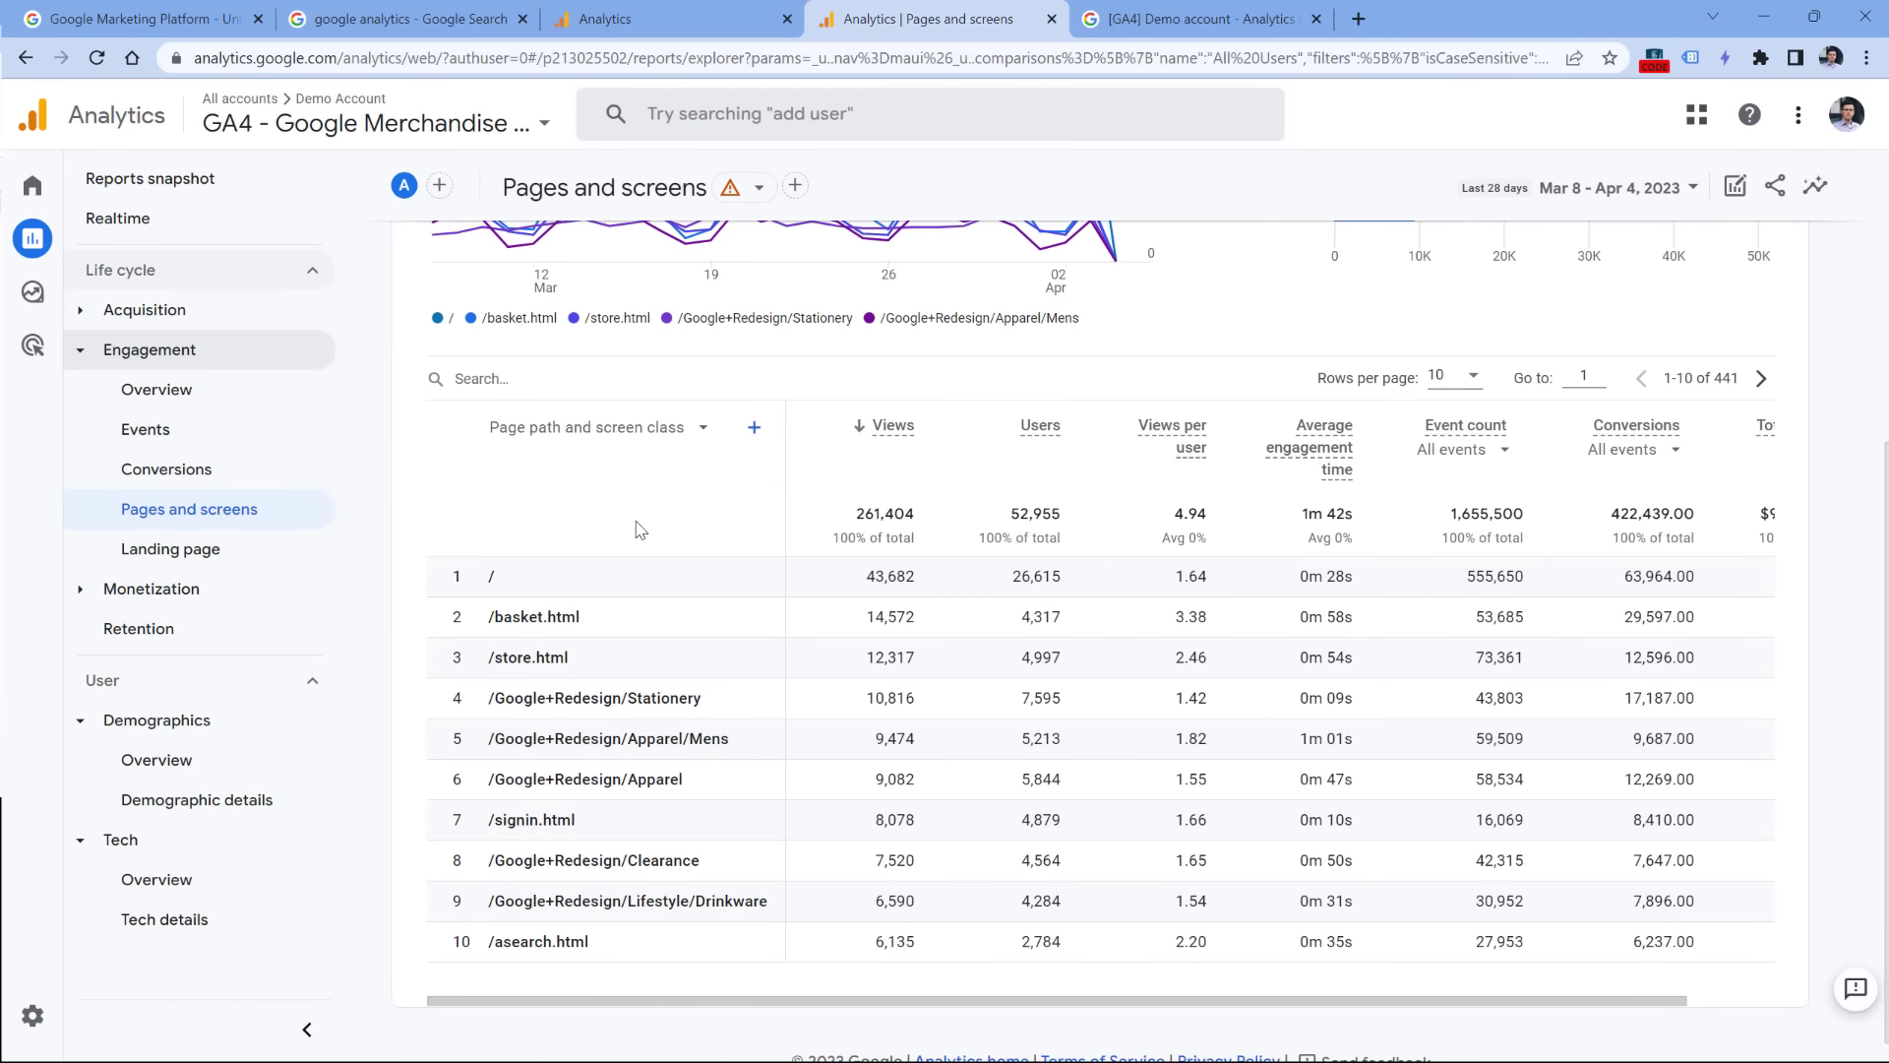
{"action": "scroll", "coordinate": [641, 530], "scroll_direction": "up", "scroll_amount": 5}
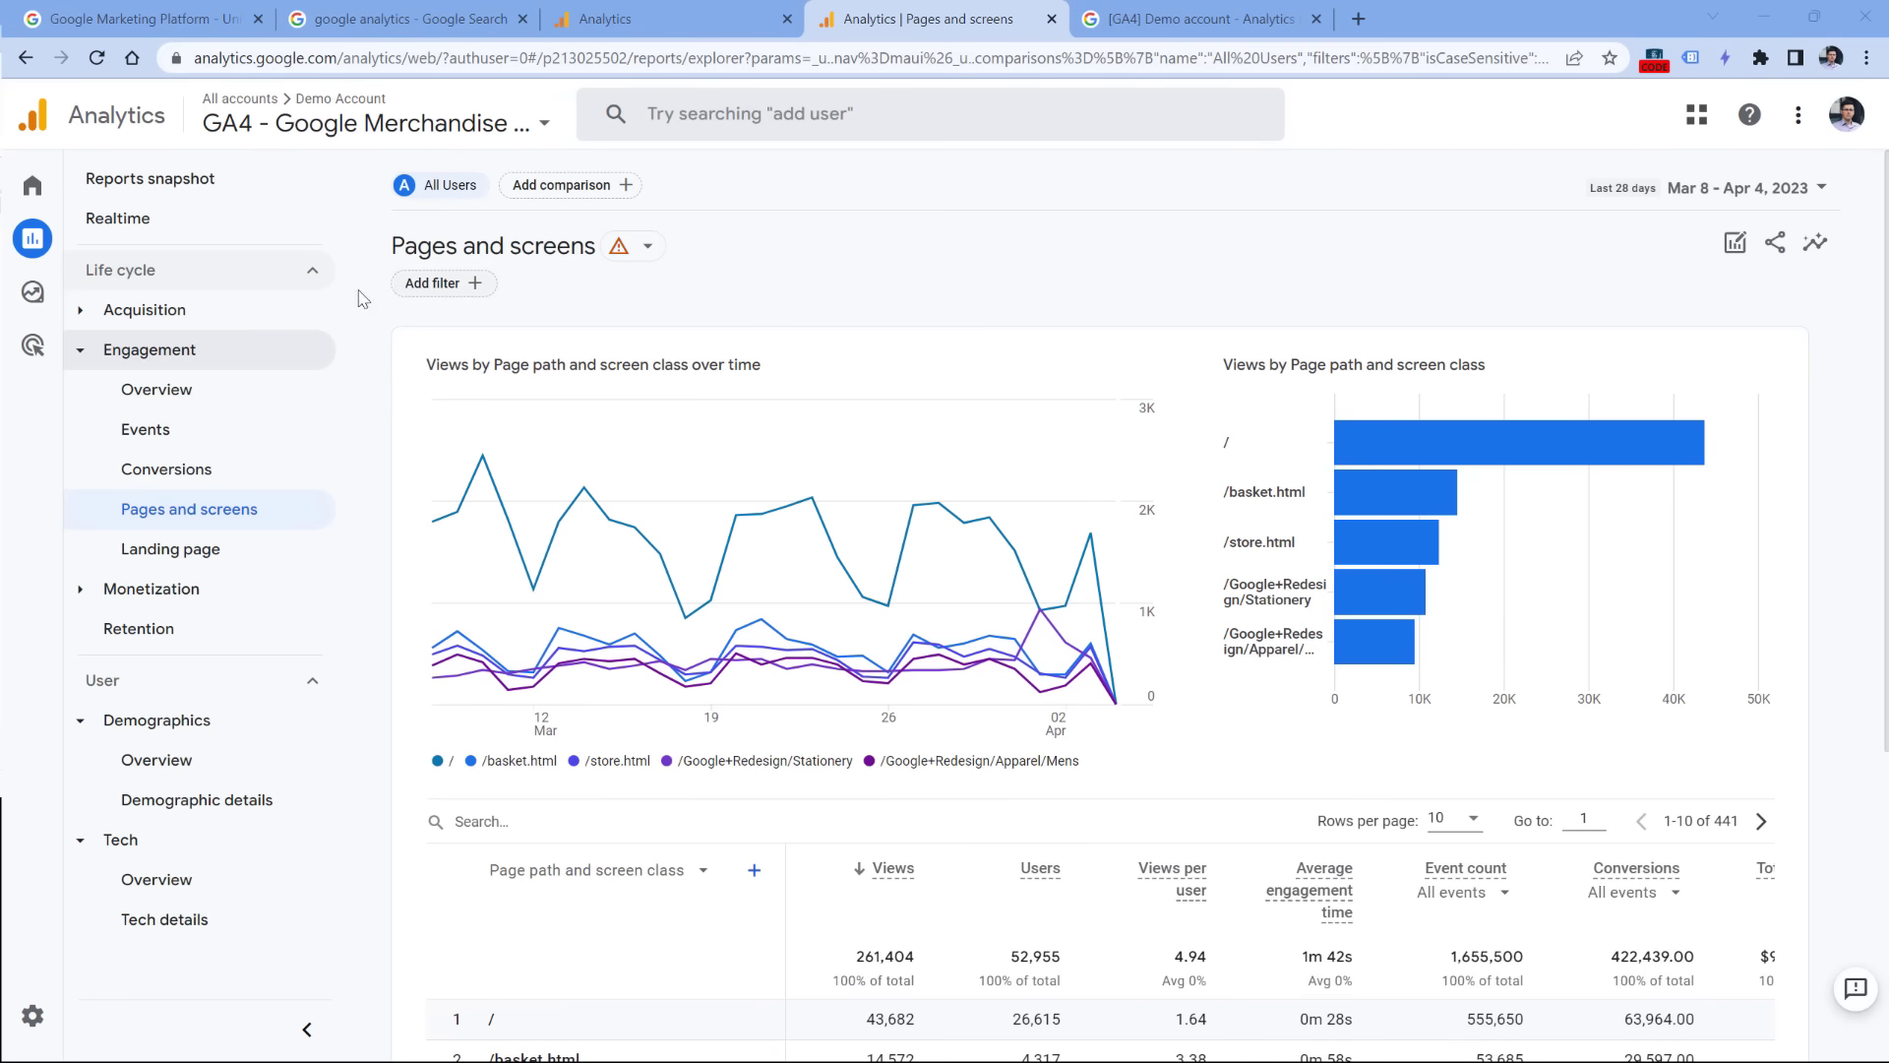
Step: Open the Explore section and browse the available templates for starting a new exploration
{"action": "mouse_move", "coordinate": [77, 300]}
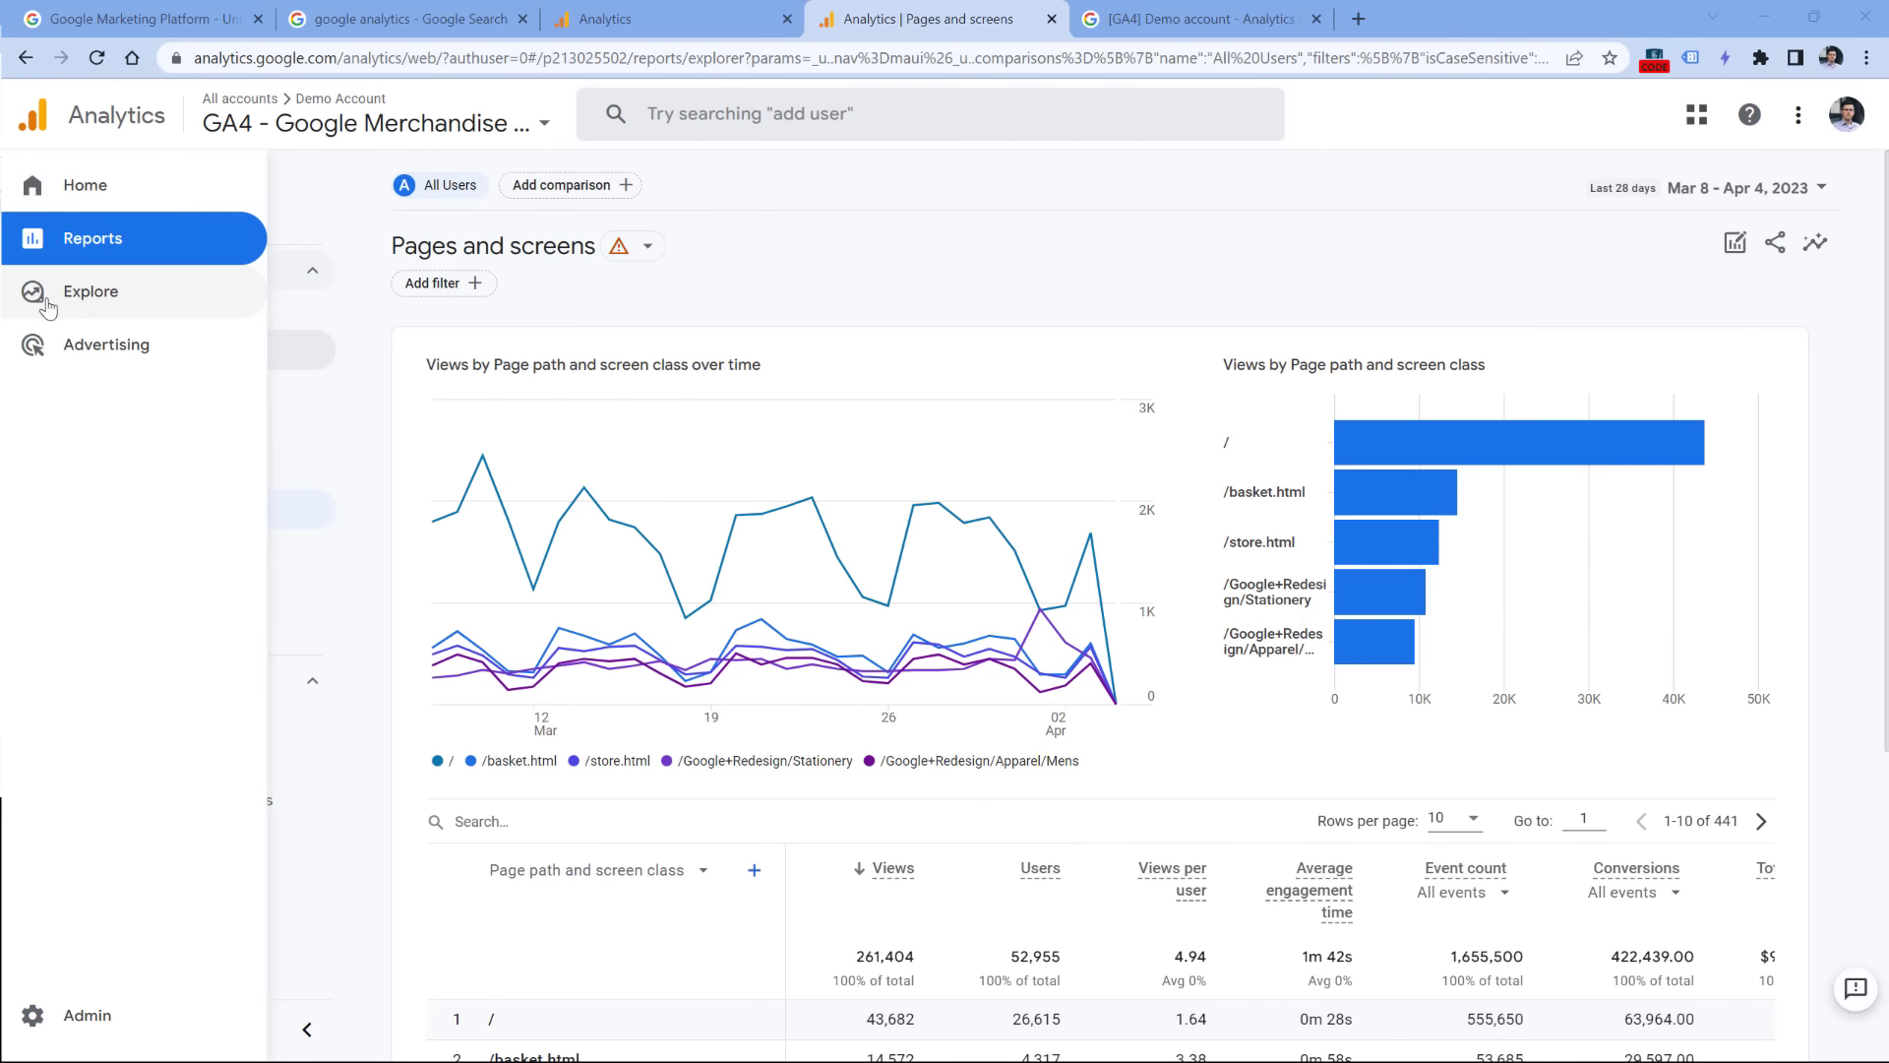
{"action": "left_click", "coordinate": [96, 298]}
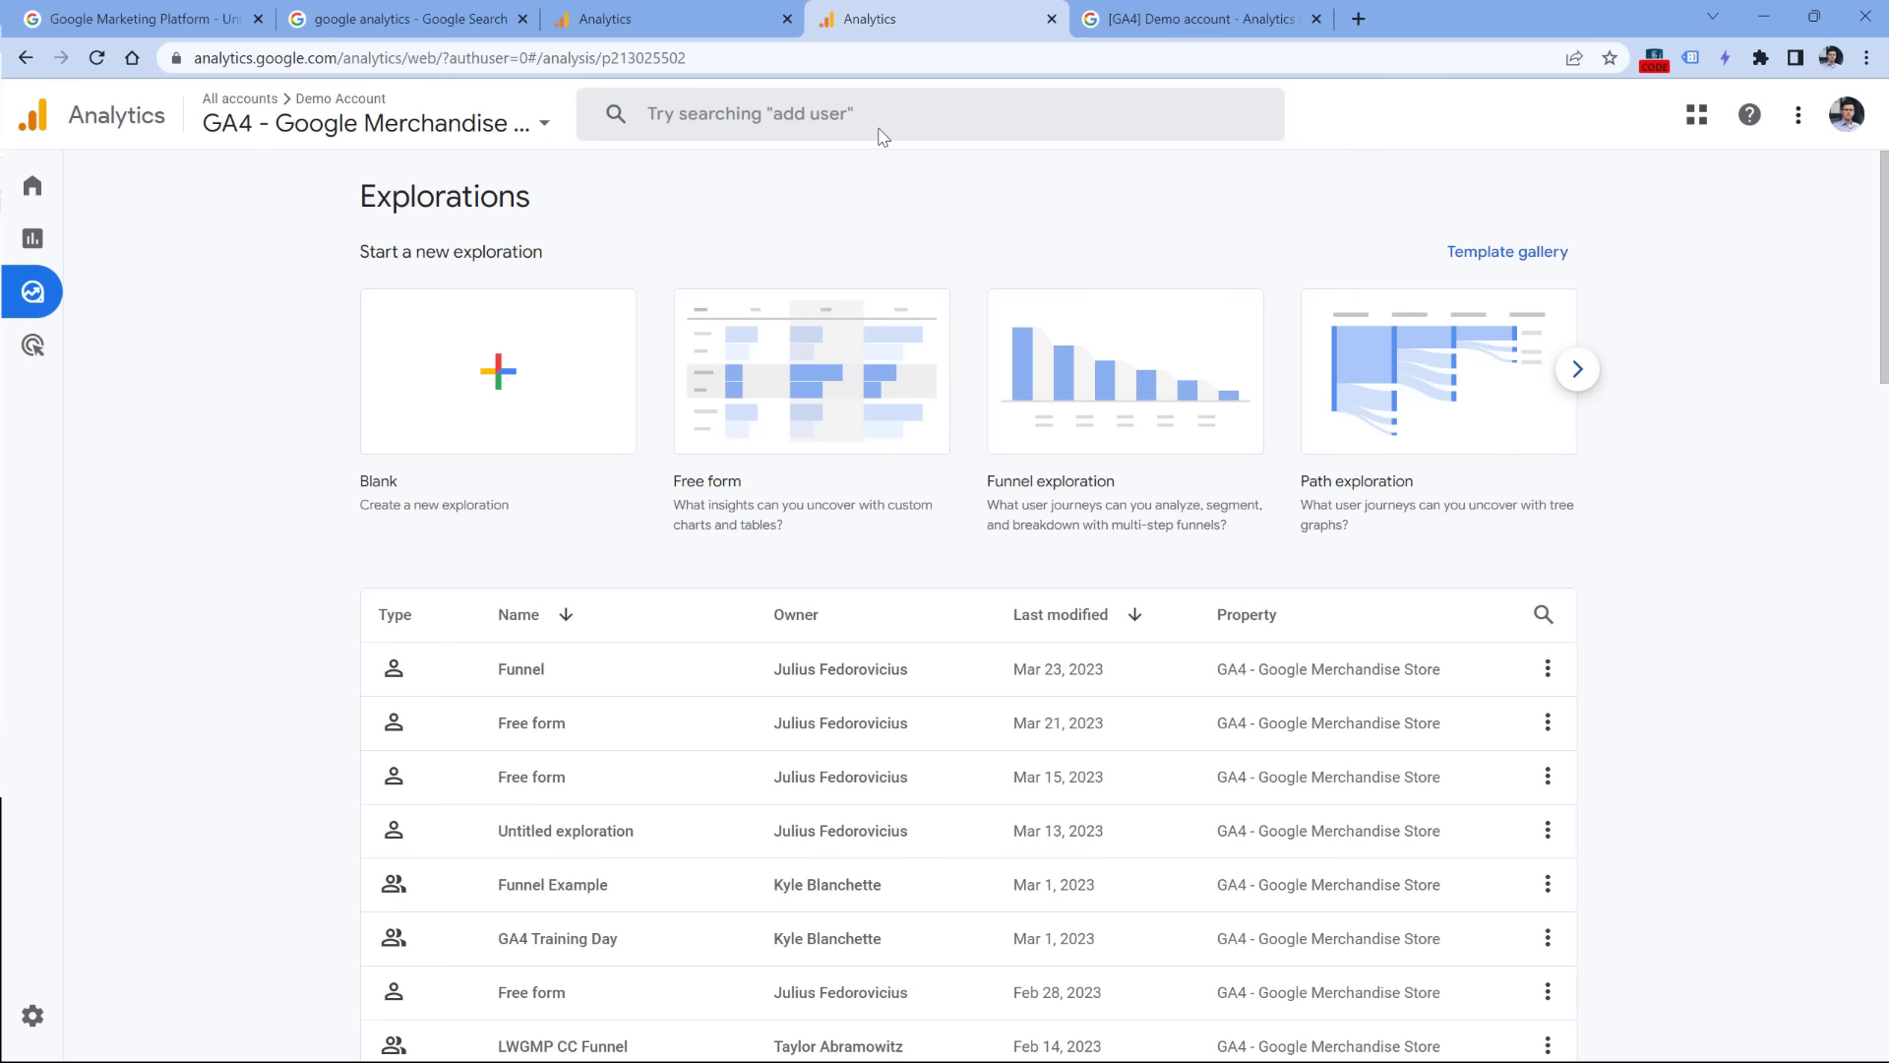
{"action": "left_click", "coordinate": [1577, 369]}
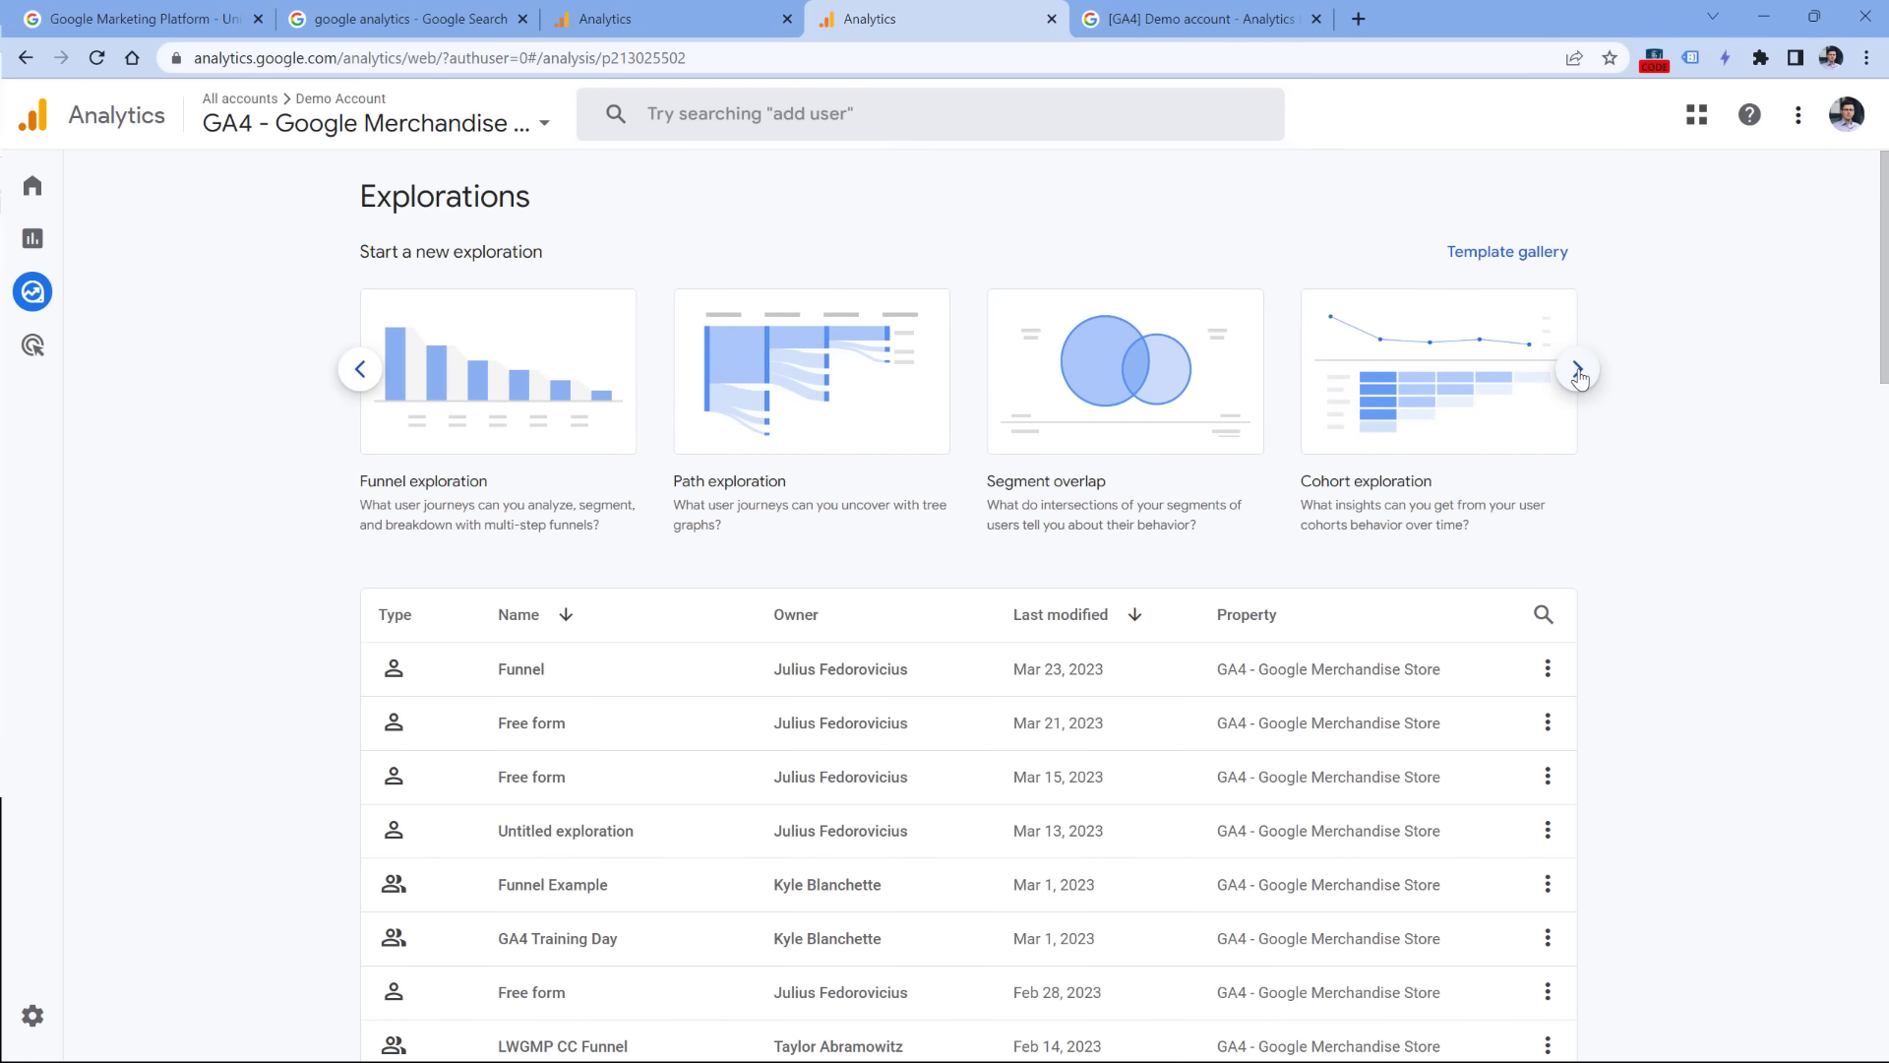
{"action": "left_click", "coordinate": [1577, 372]}
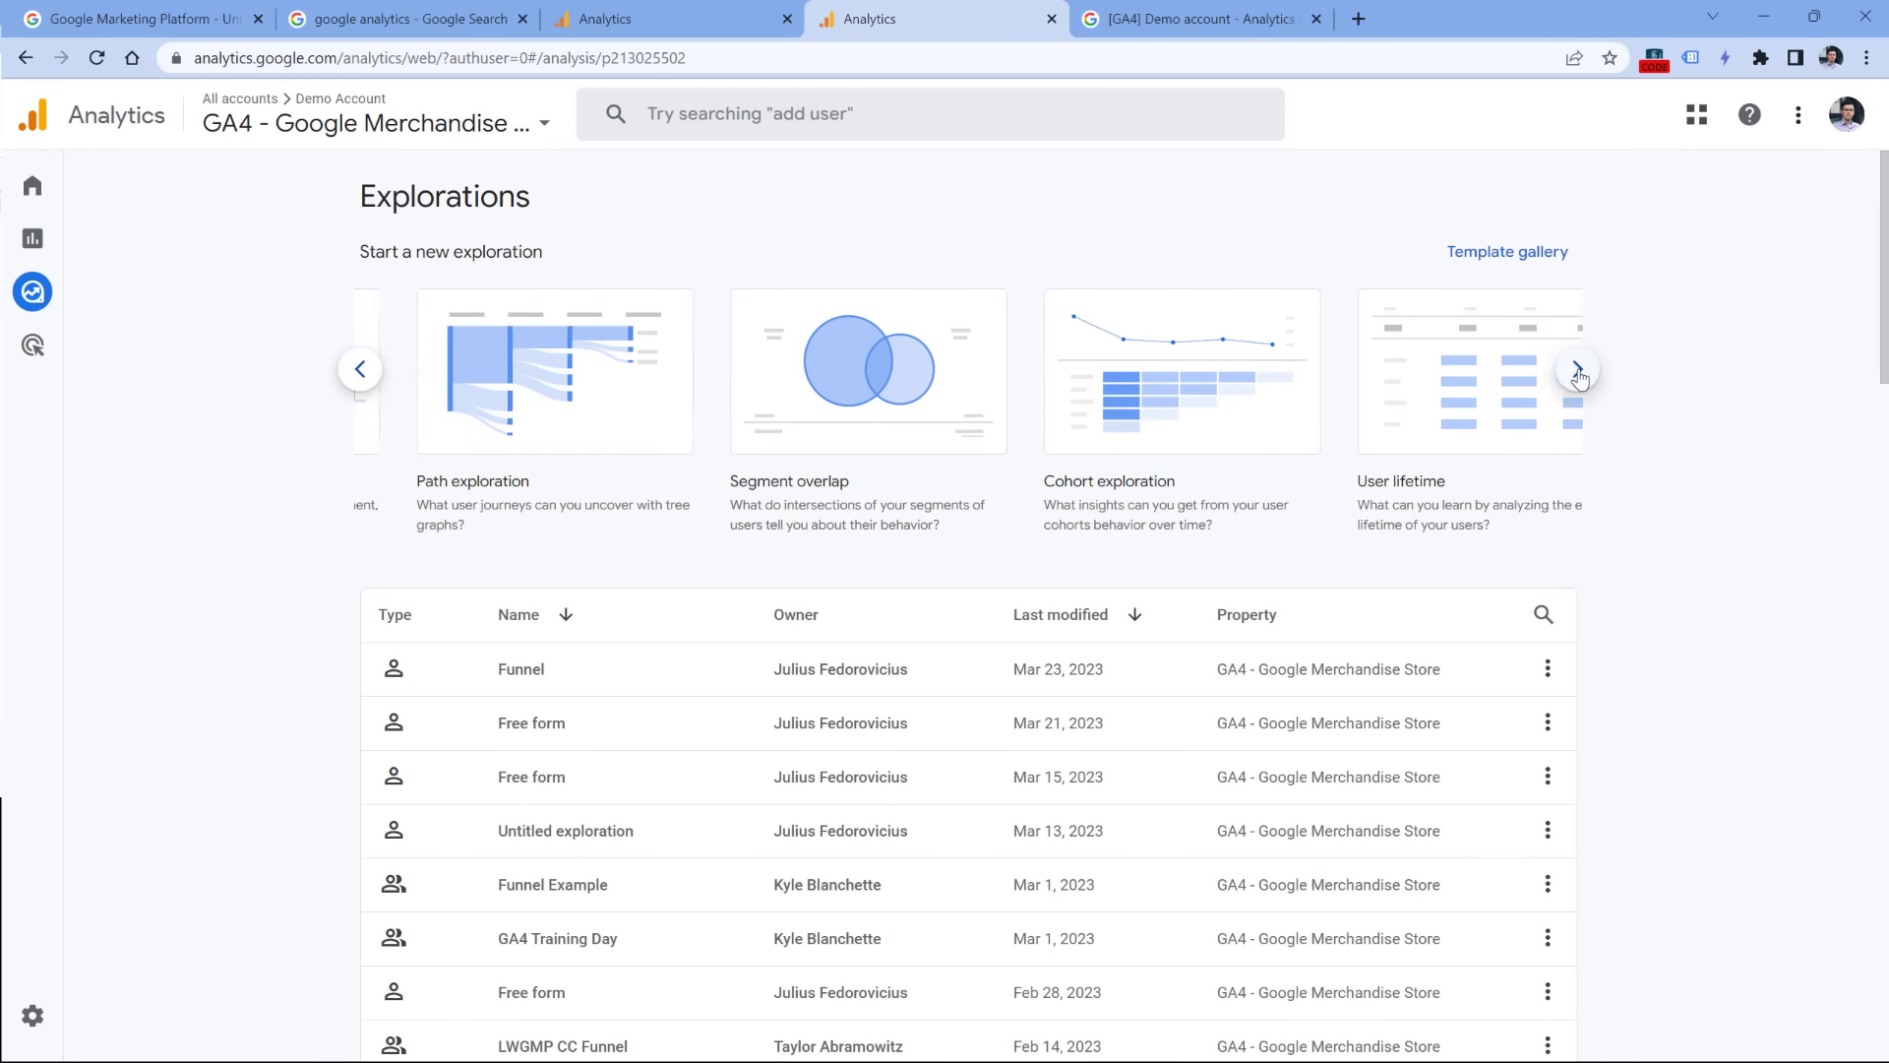
{"action": "left_click", "coordinate": [358, 370]}
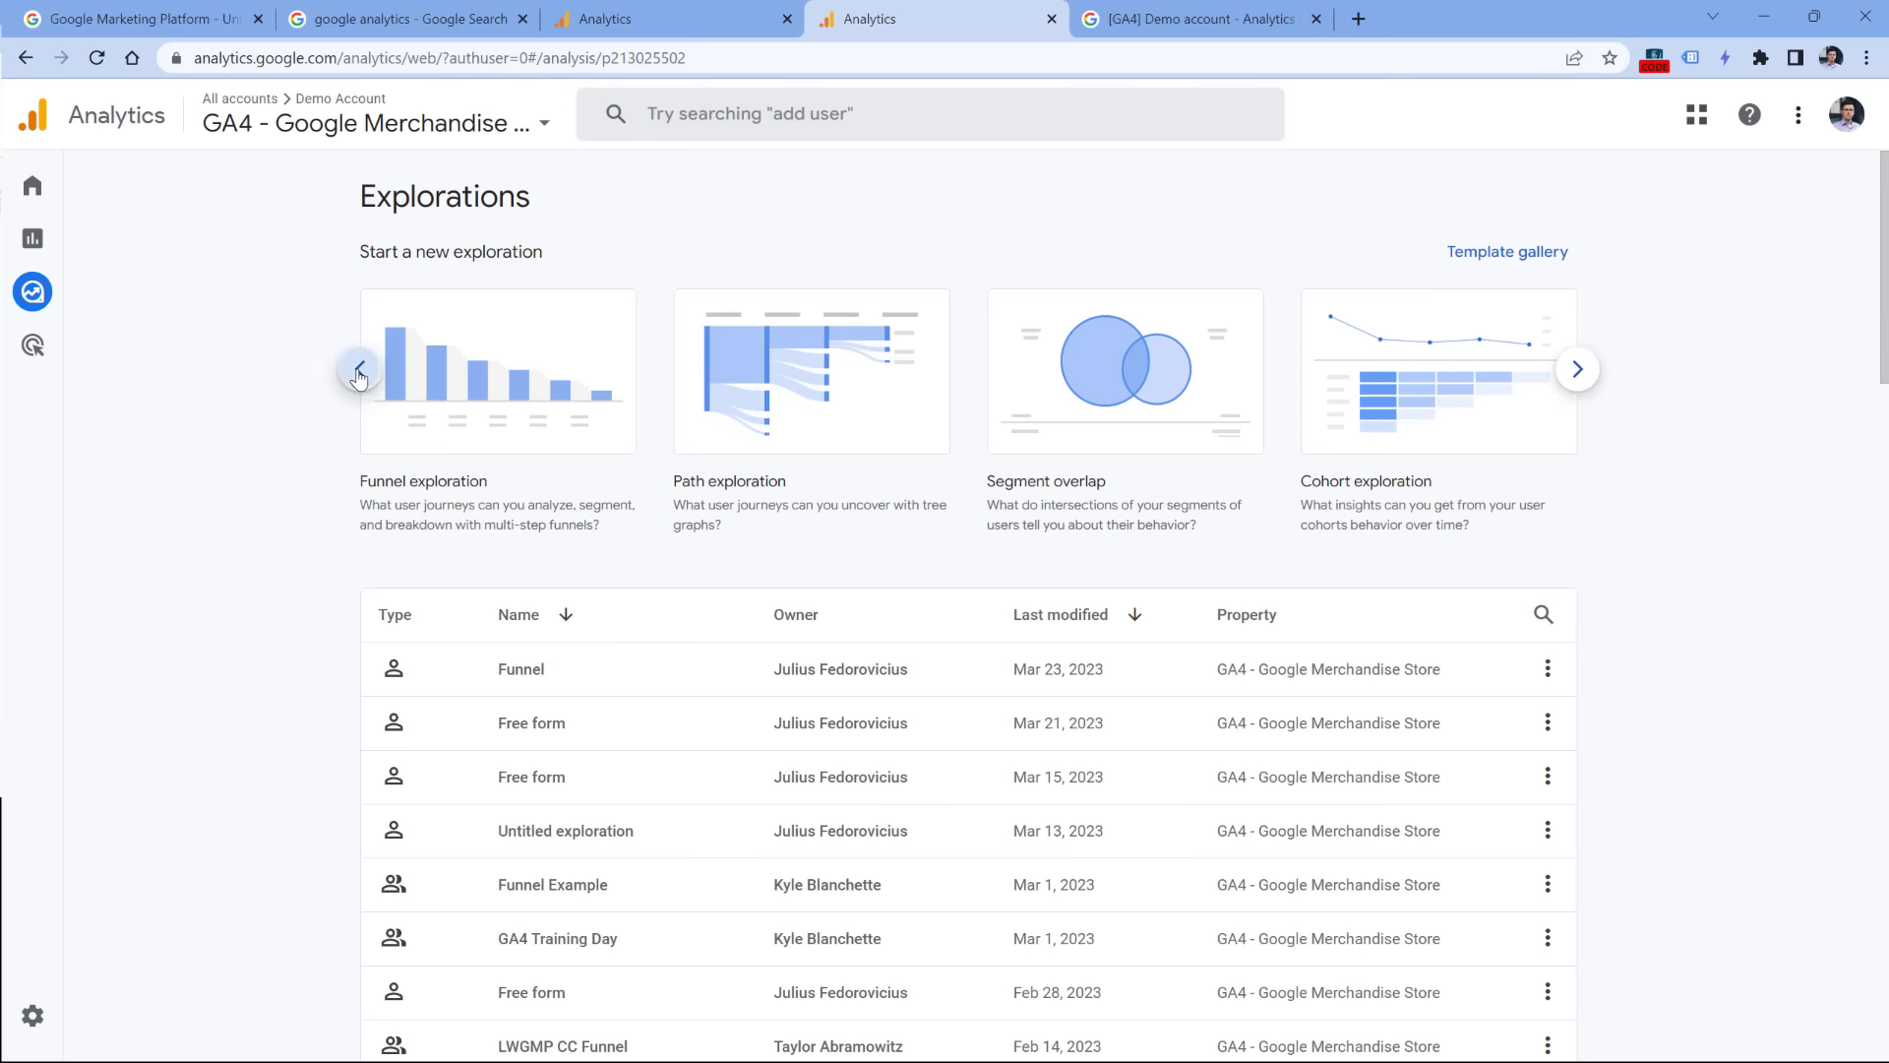
{"action": "left_click", "coordinate": [358, 371]}
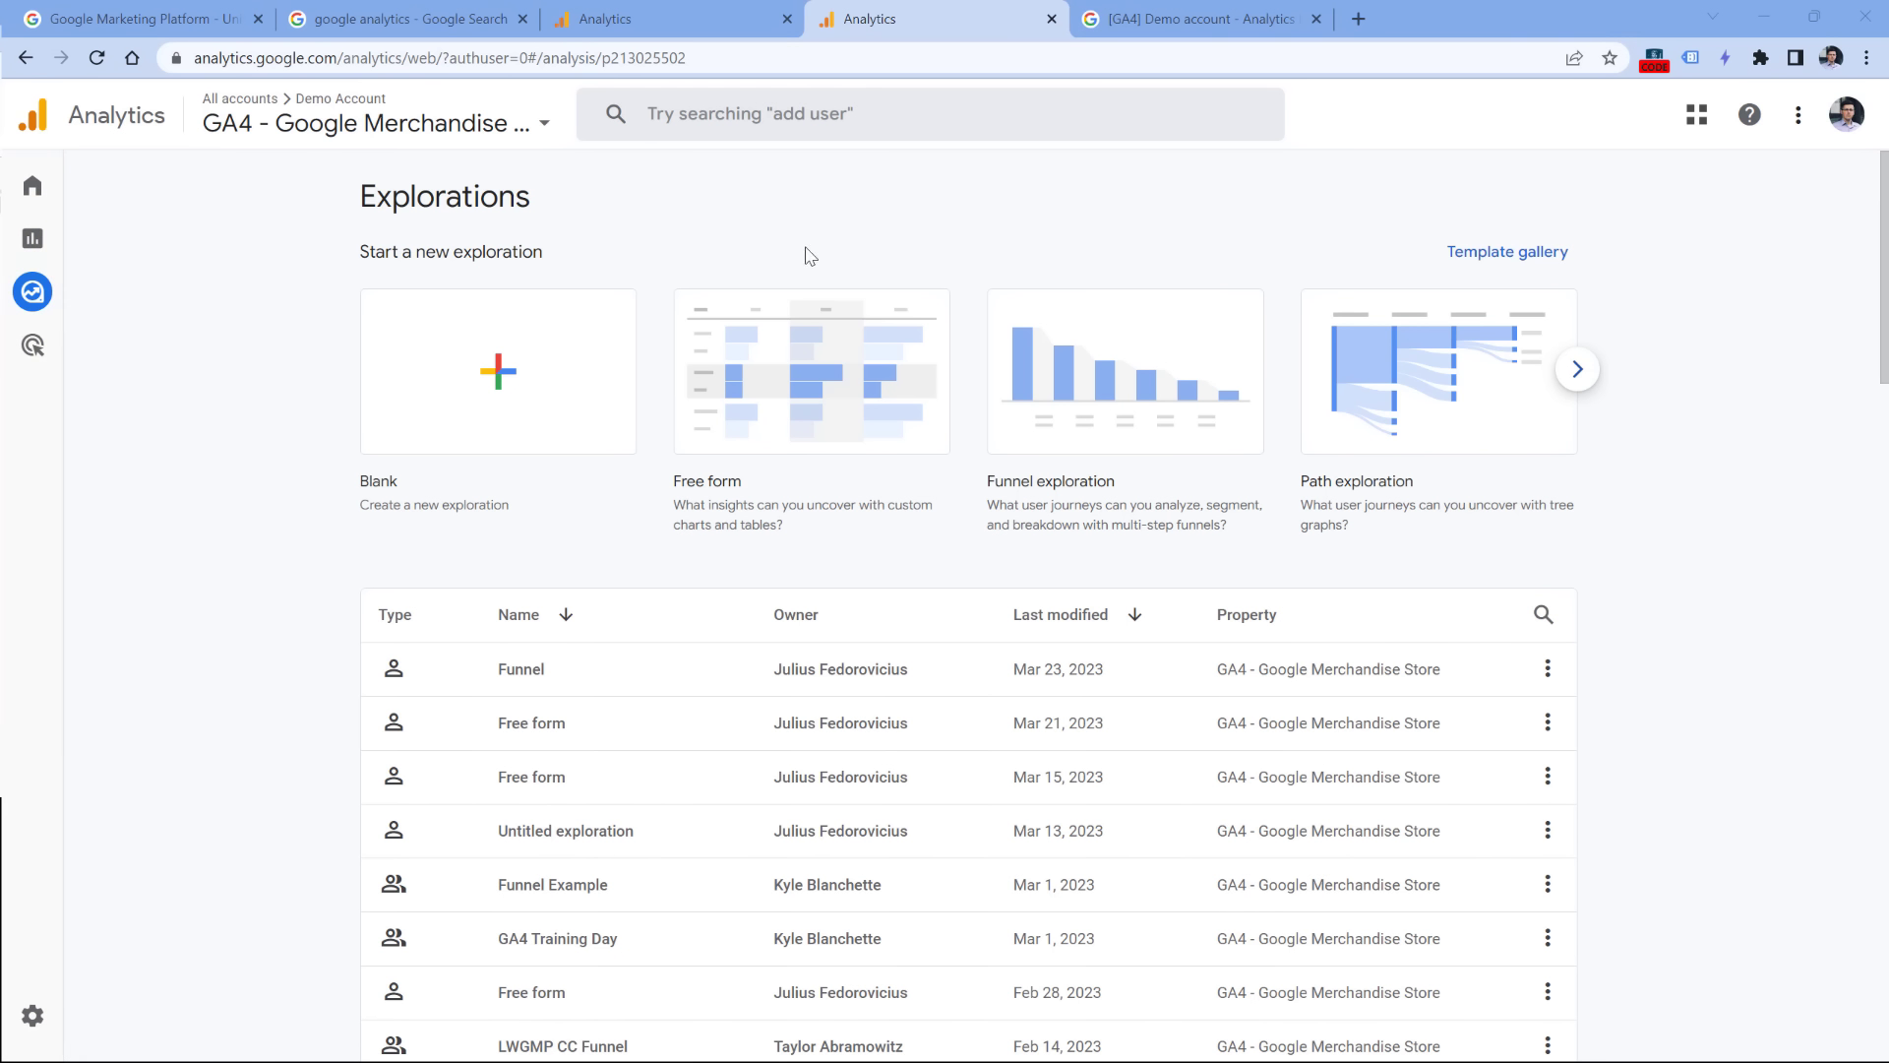
Step: Create a Free form exploration and display the techniques available for adding another tab
{"action": "left_click", "coordinate": [809, 395]}
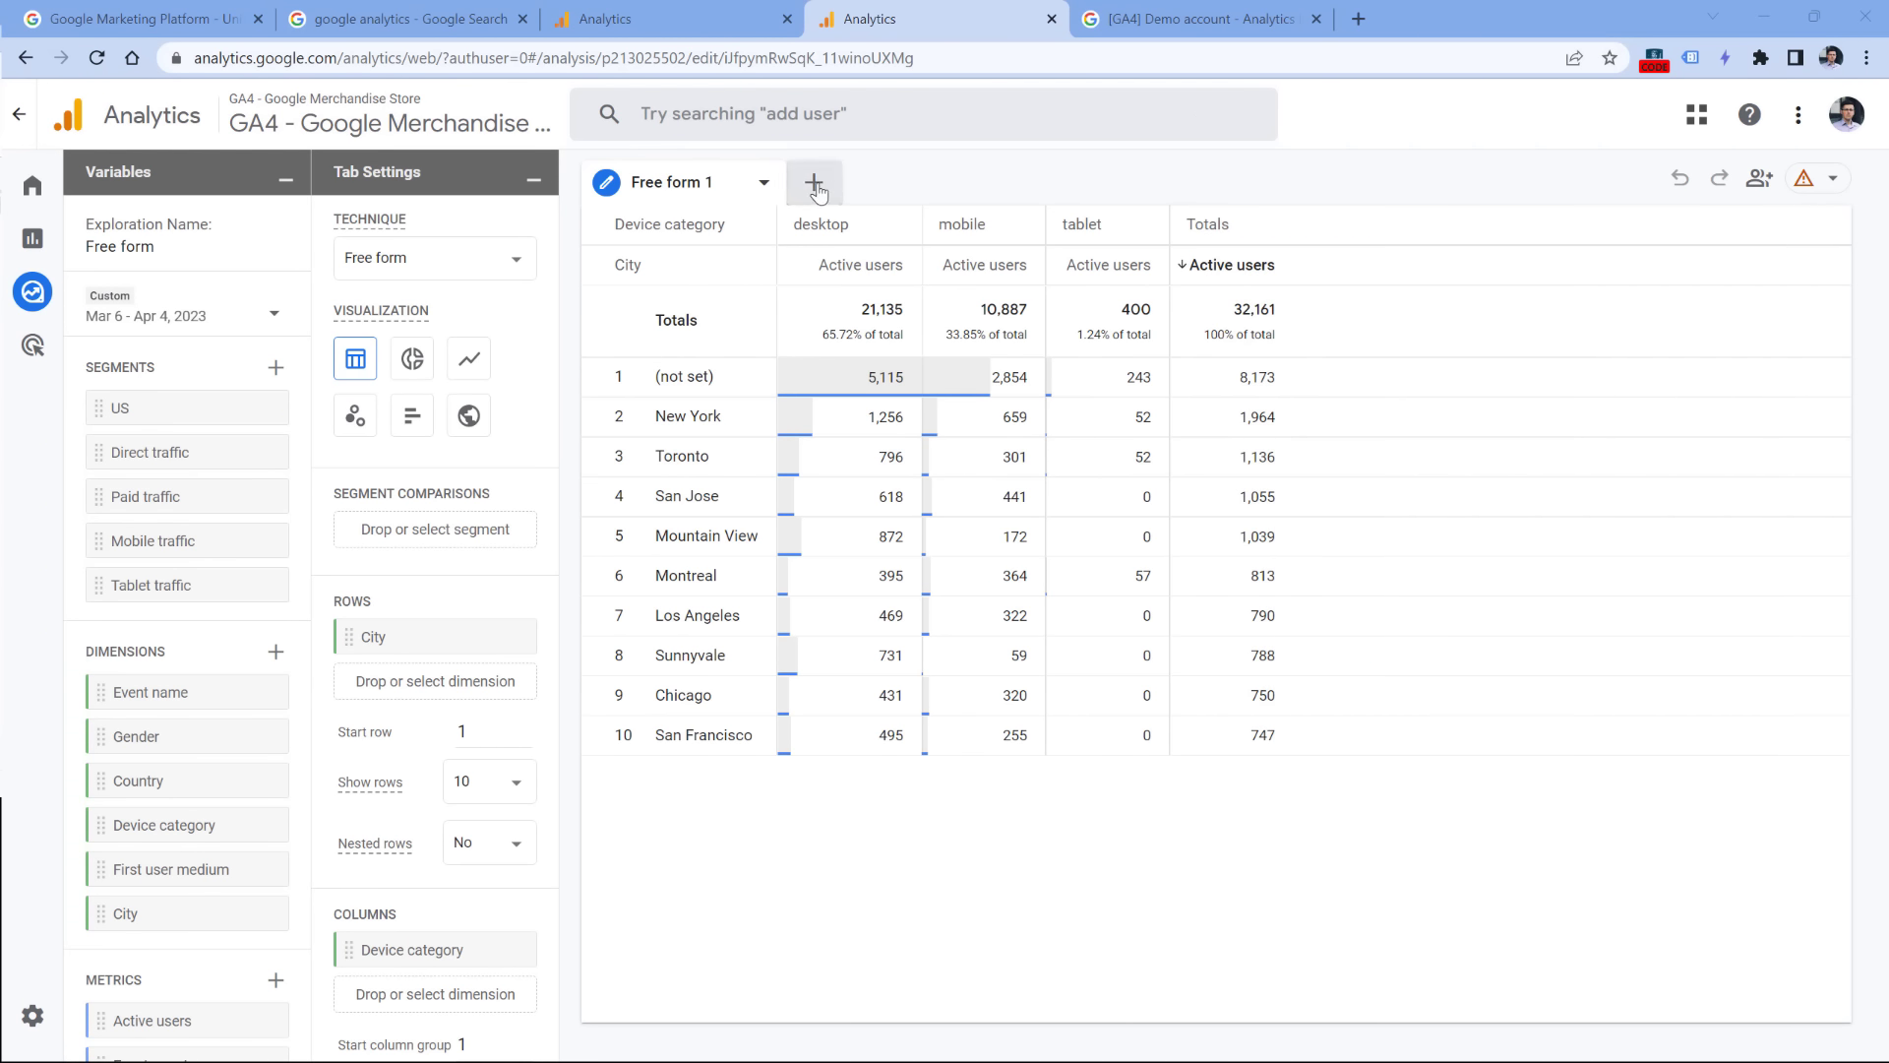
{"action": "left_click", "coordinate": [814, 187]}
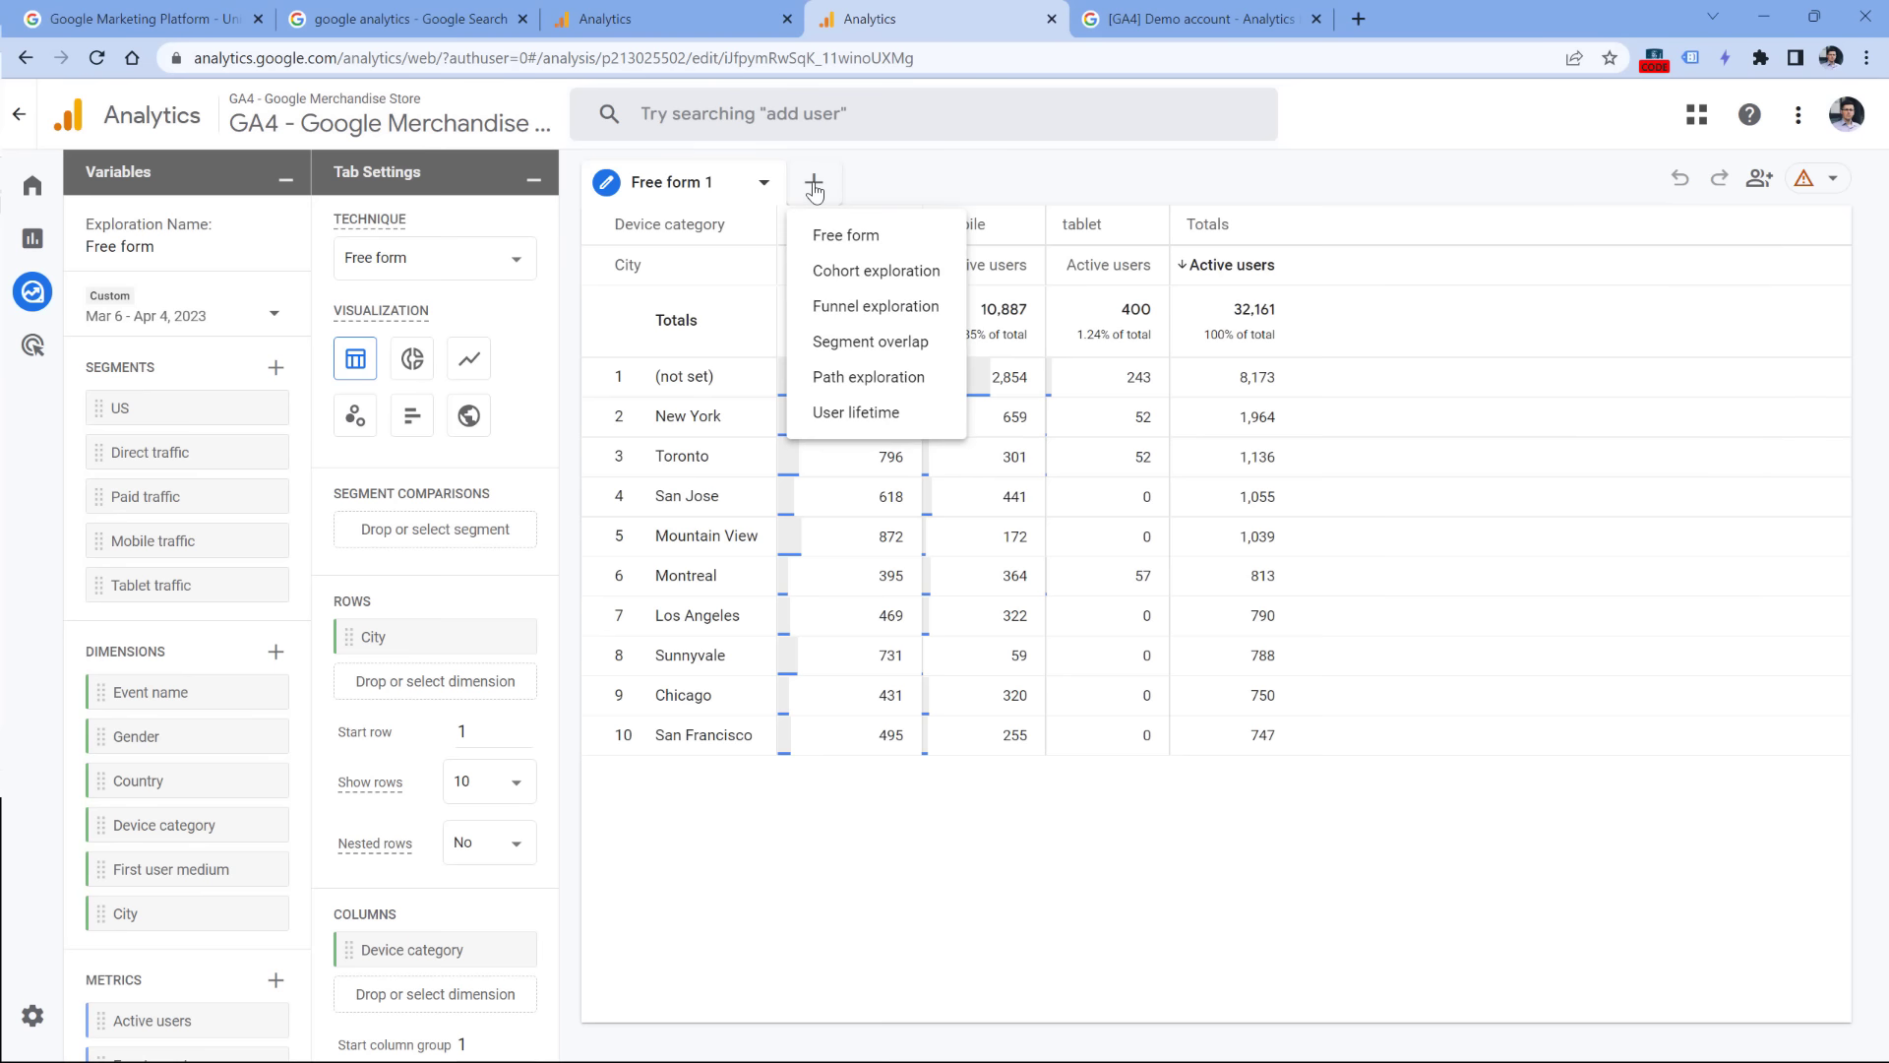
{"action": "left_click", "coordinate": [862, 180]}
{"action": "left_click", "coordinate": [812, 184]}
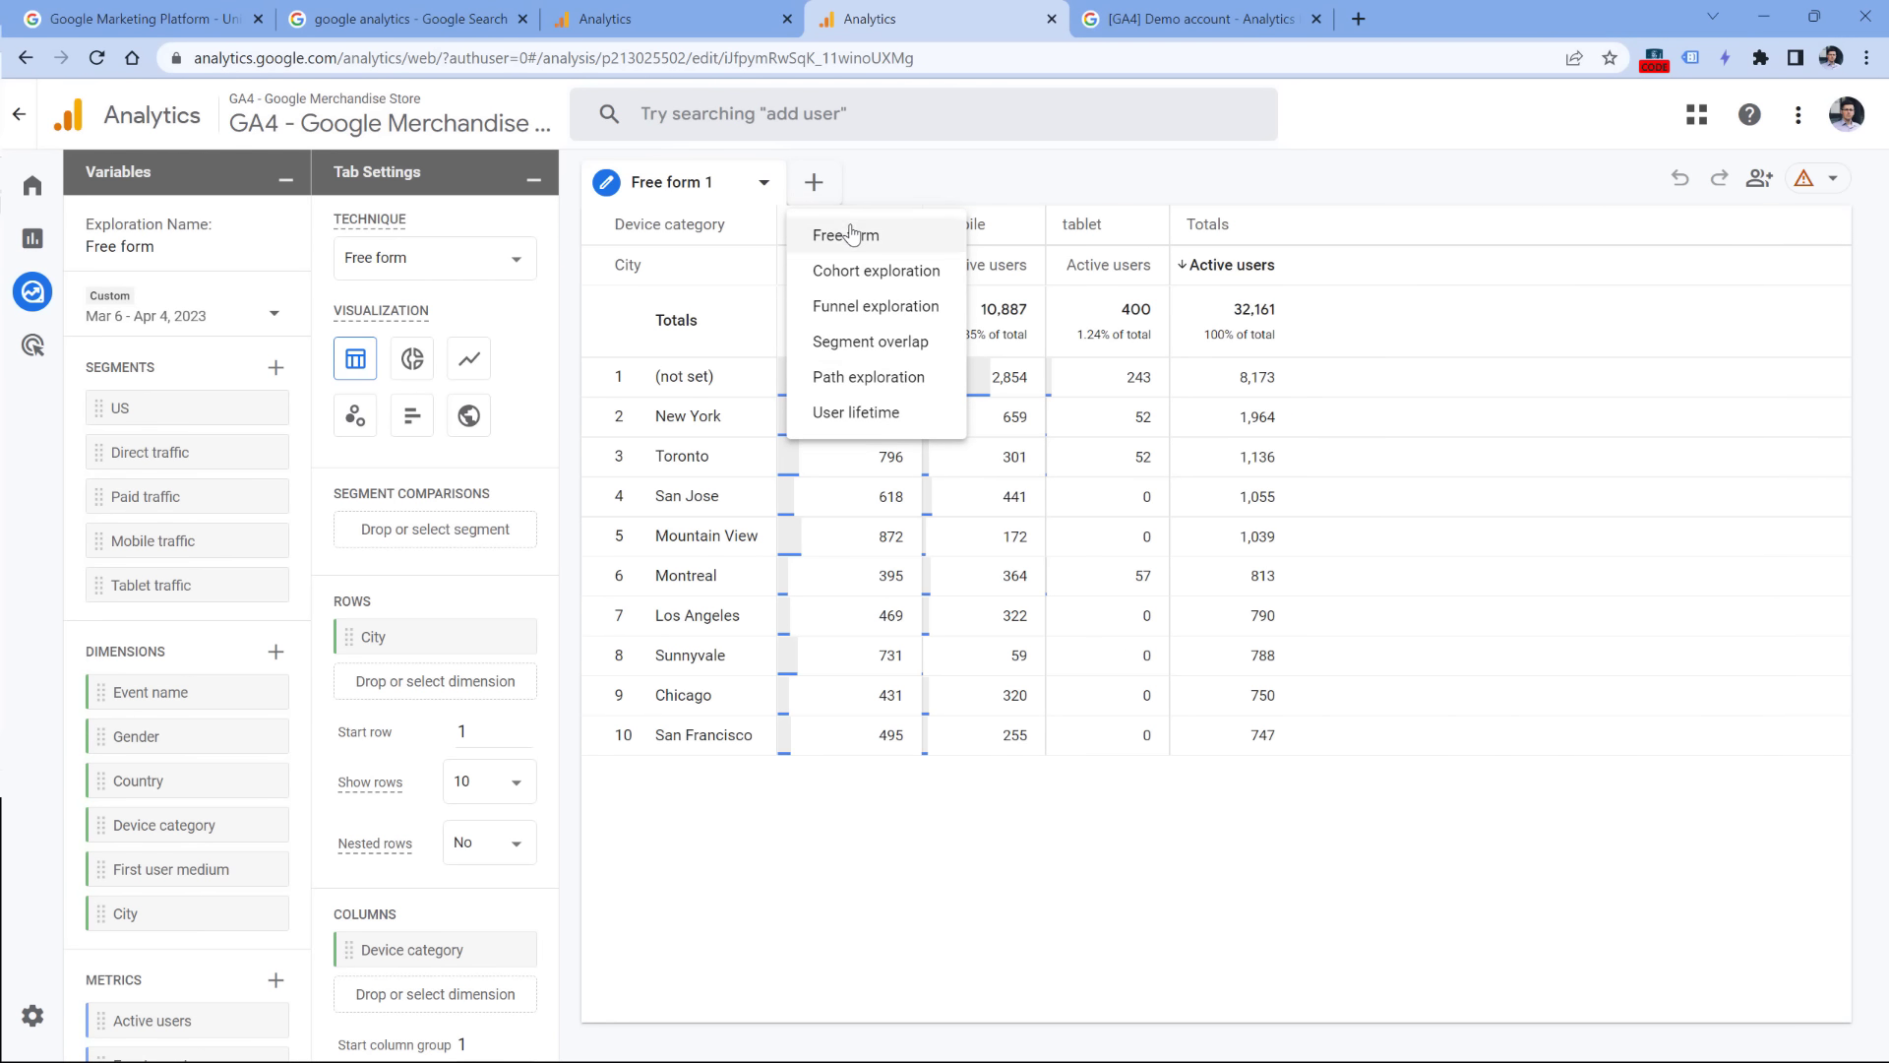
Step: Add a second Free form tab to the exploration and review the list of other techniques
{"action": "left_click", "coordinate": [877, 239]}
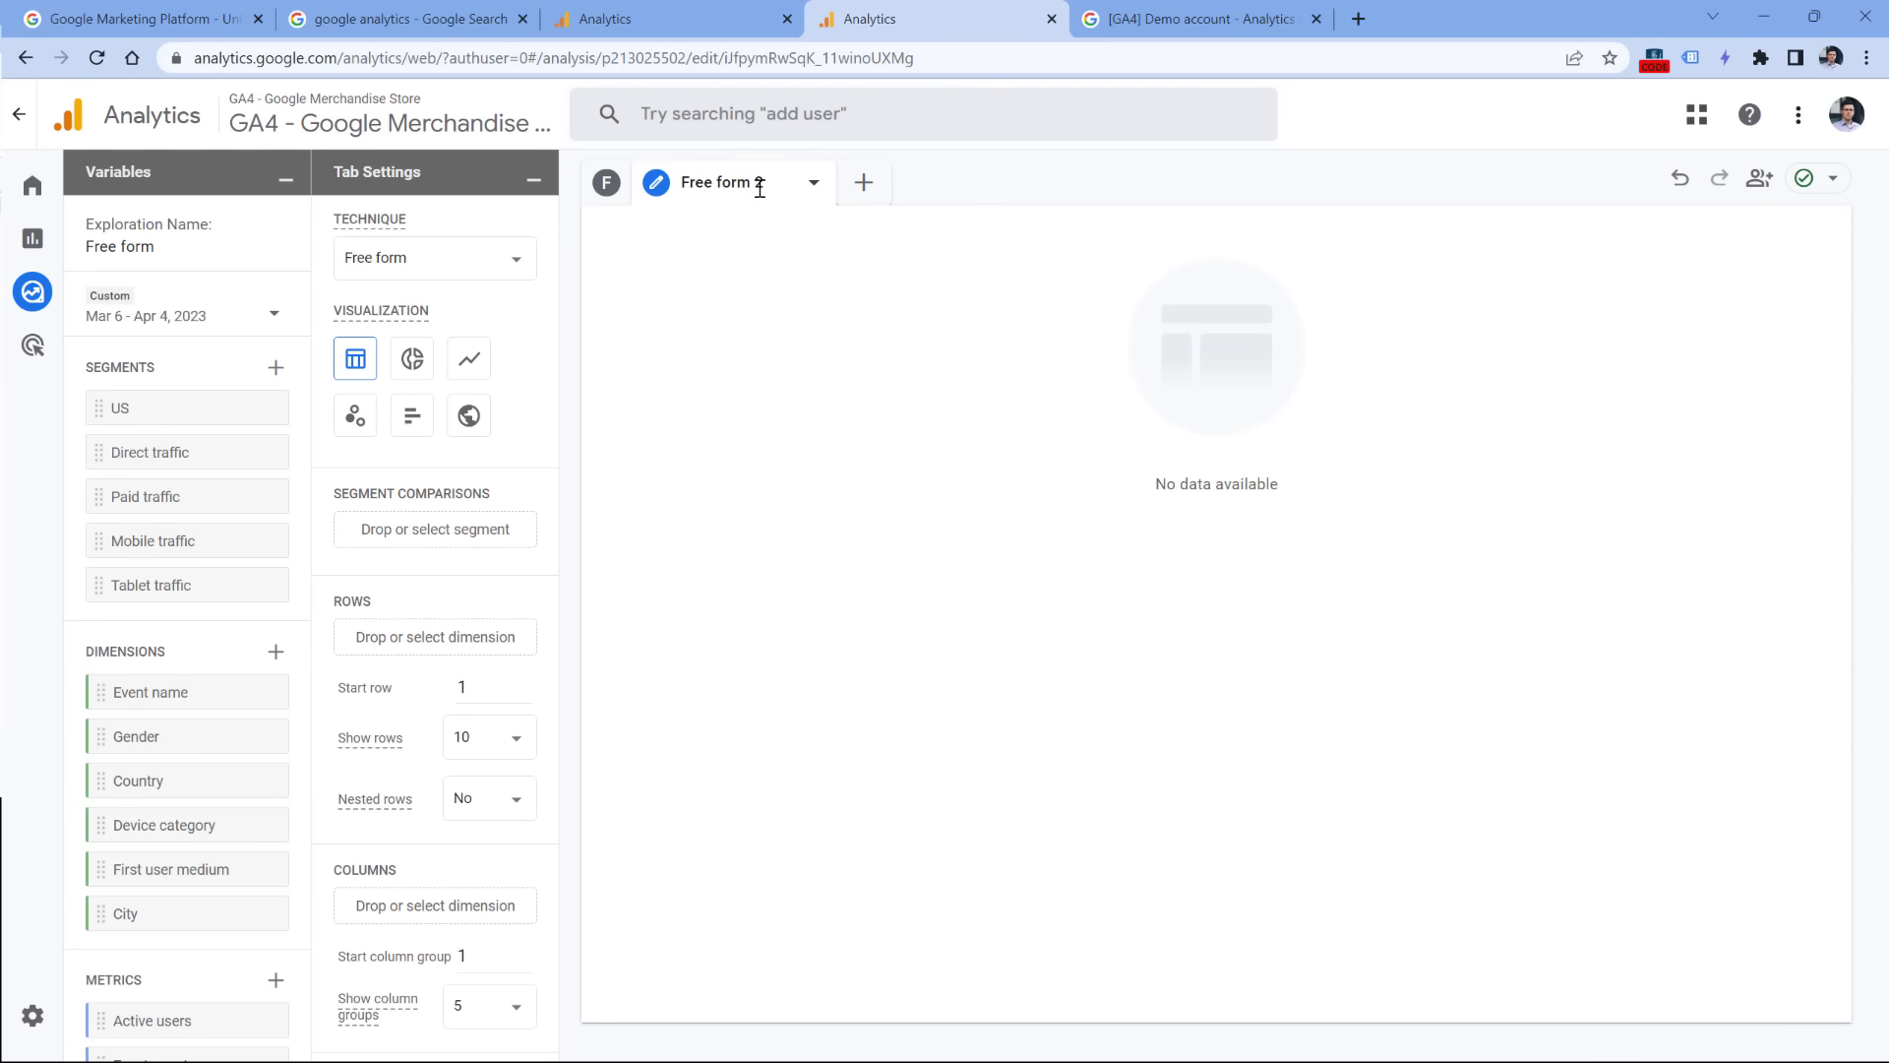
{"action": "left_click", "coordinate": [863, 182]}
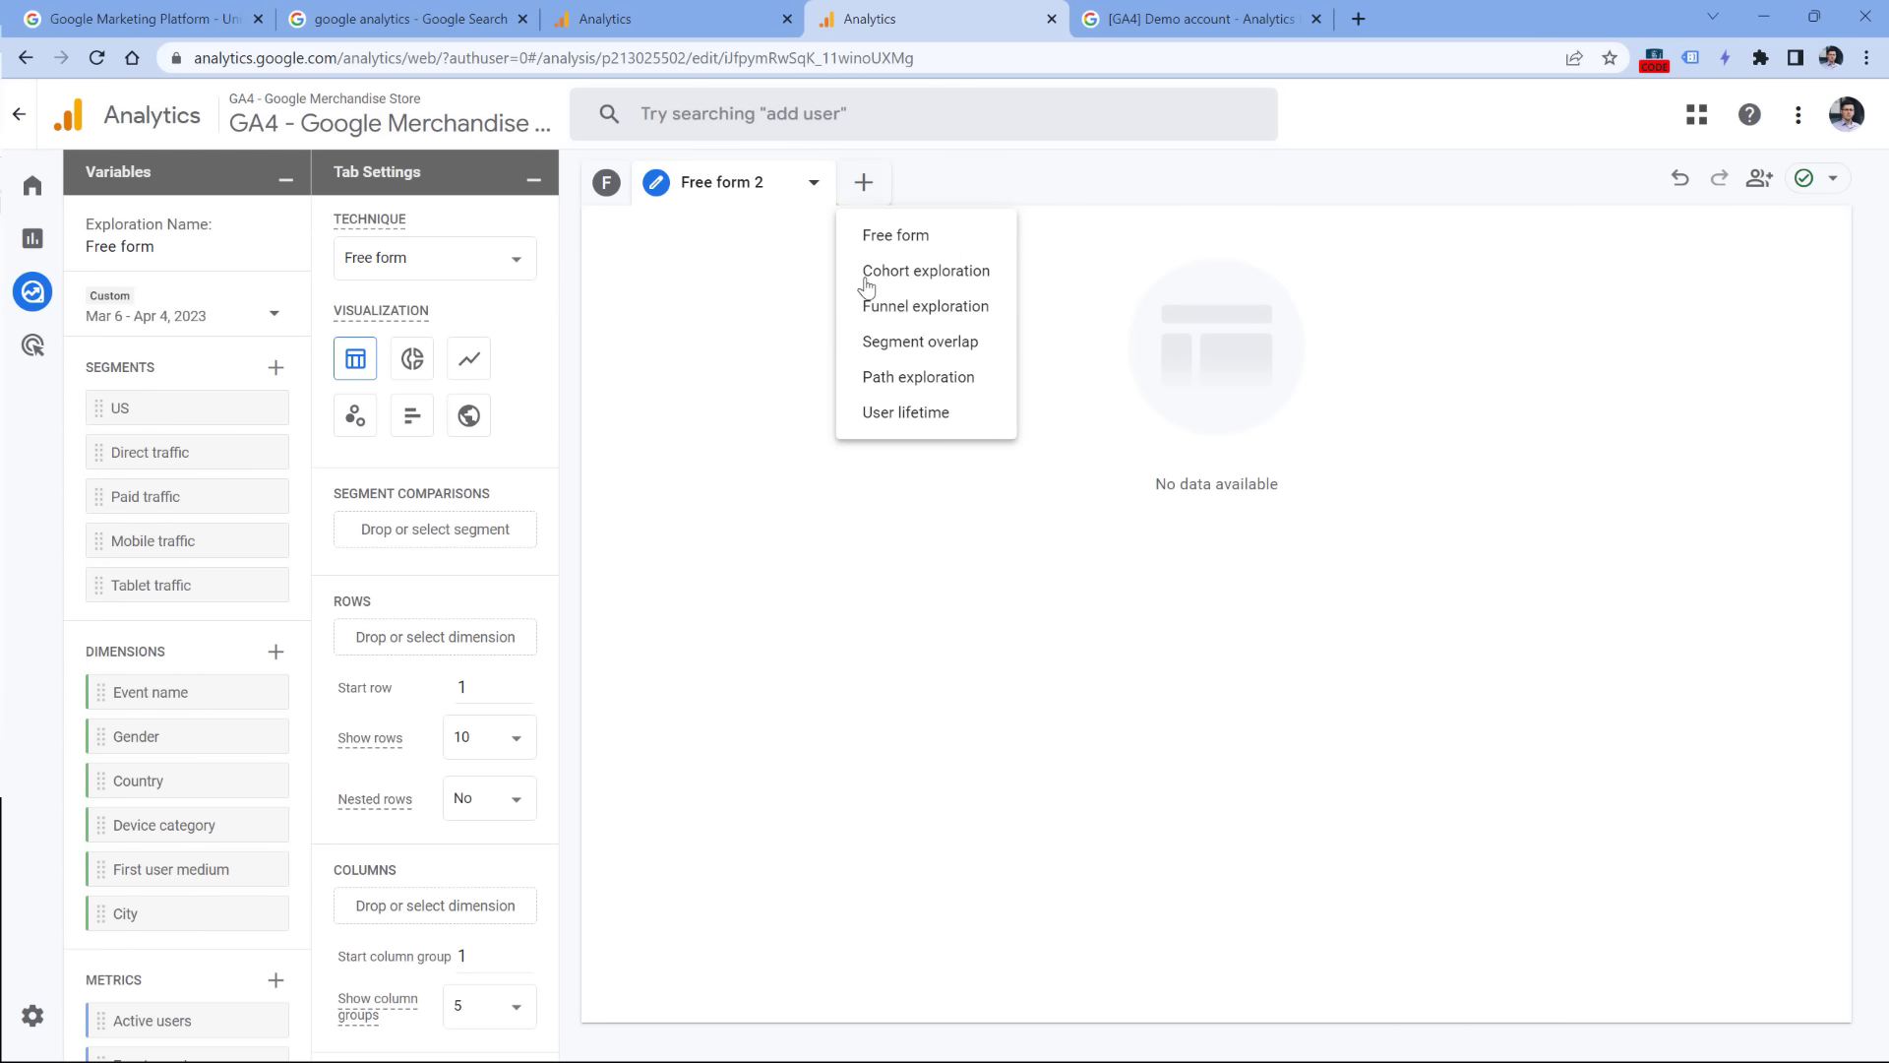
{"action": "left_click", "coordinate": [959, 184]}
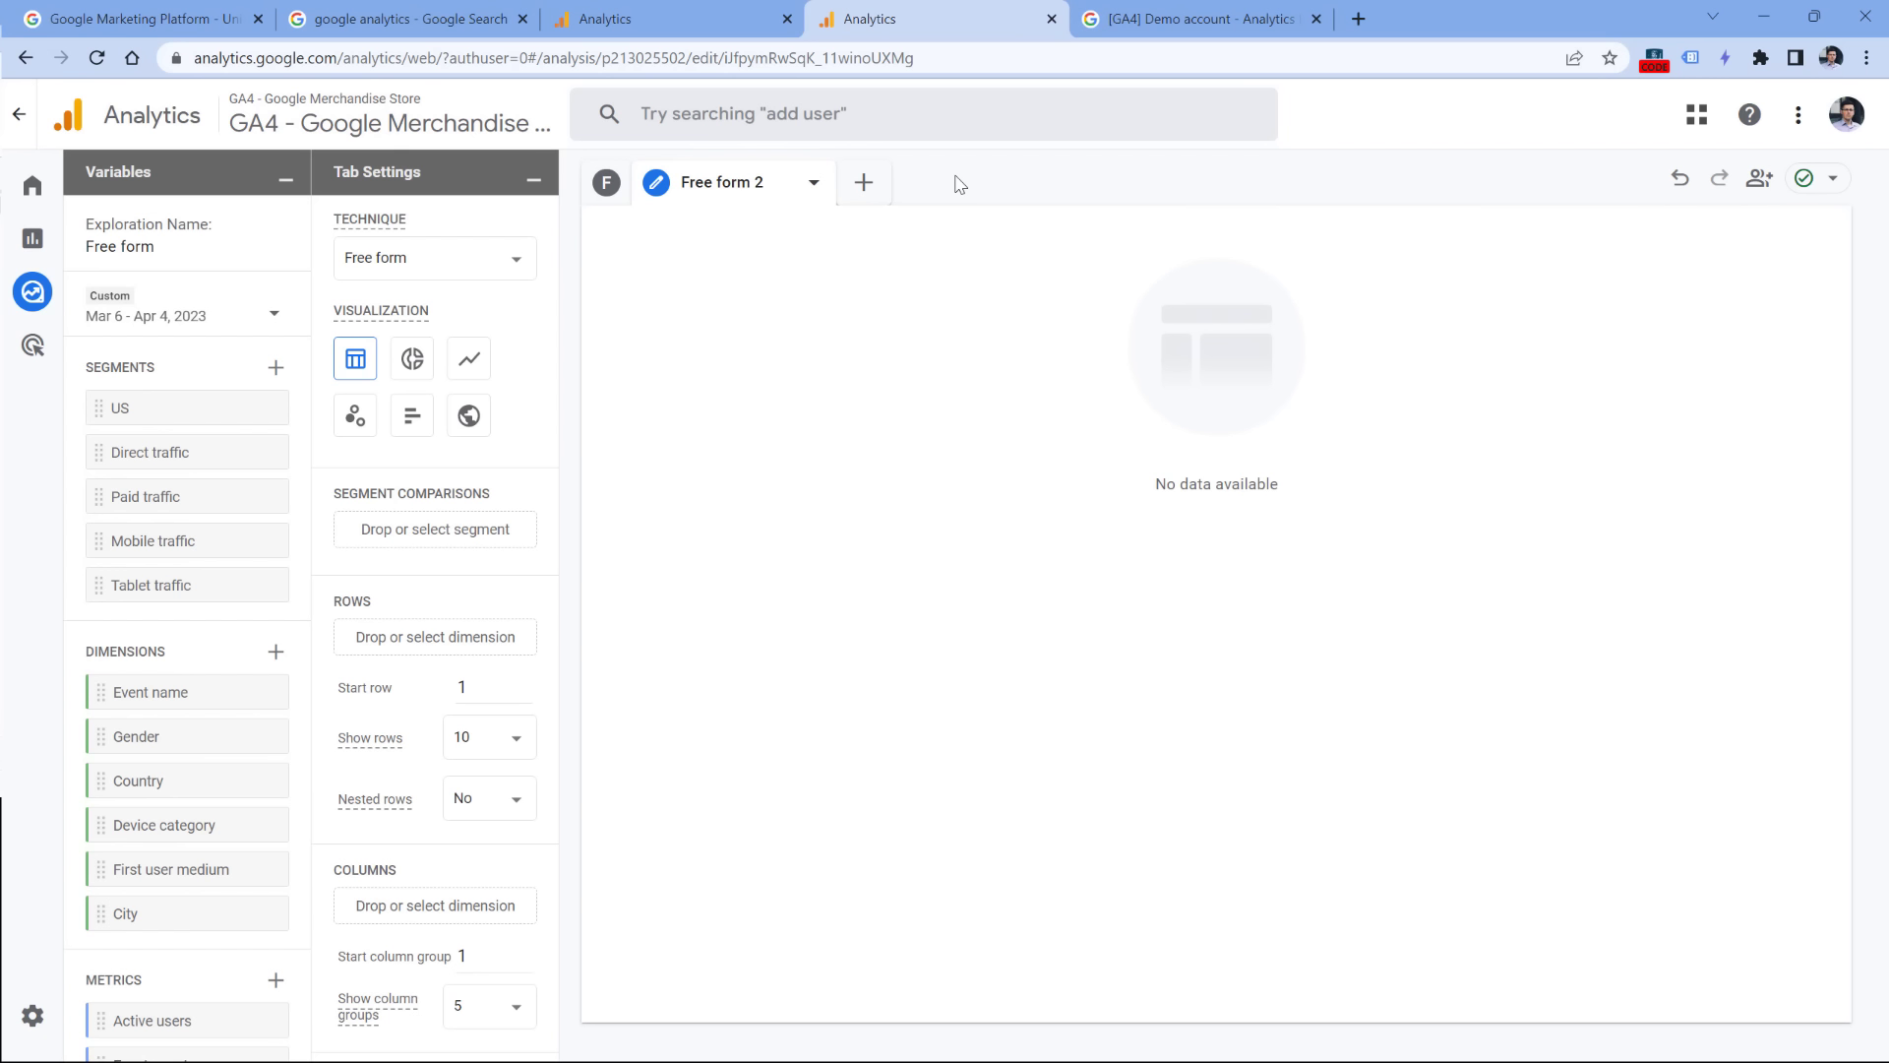
Step: Search the dimensions for "search" and import the predefined Search term dimension from the General group
{"action": "scroll", "coordinate": [128, 591], "scroll_direction": "down", "scroll_amount": 1}
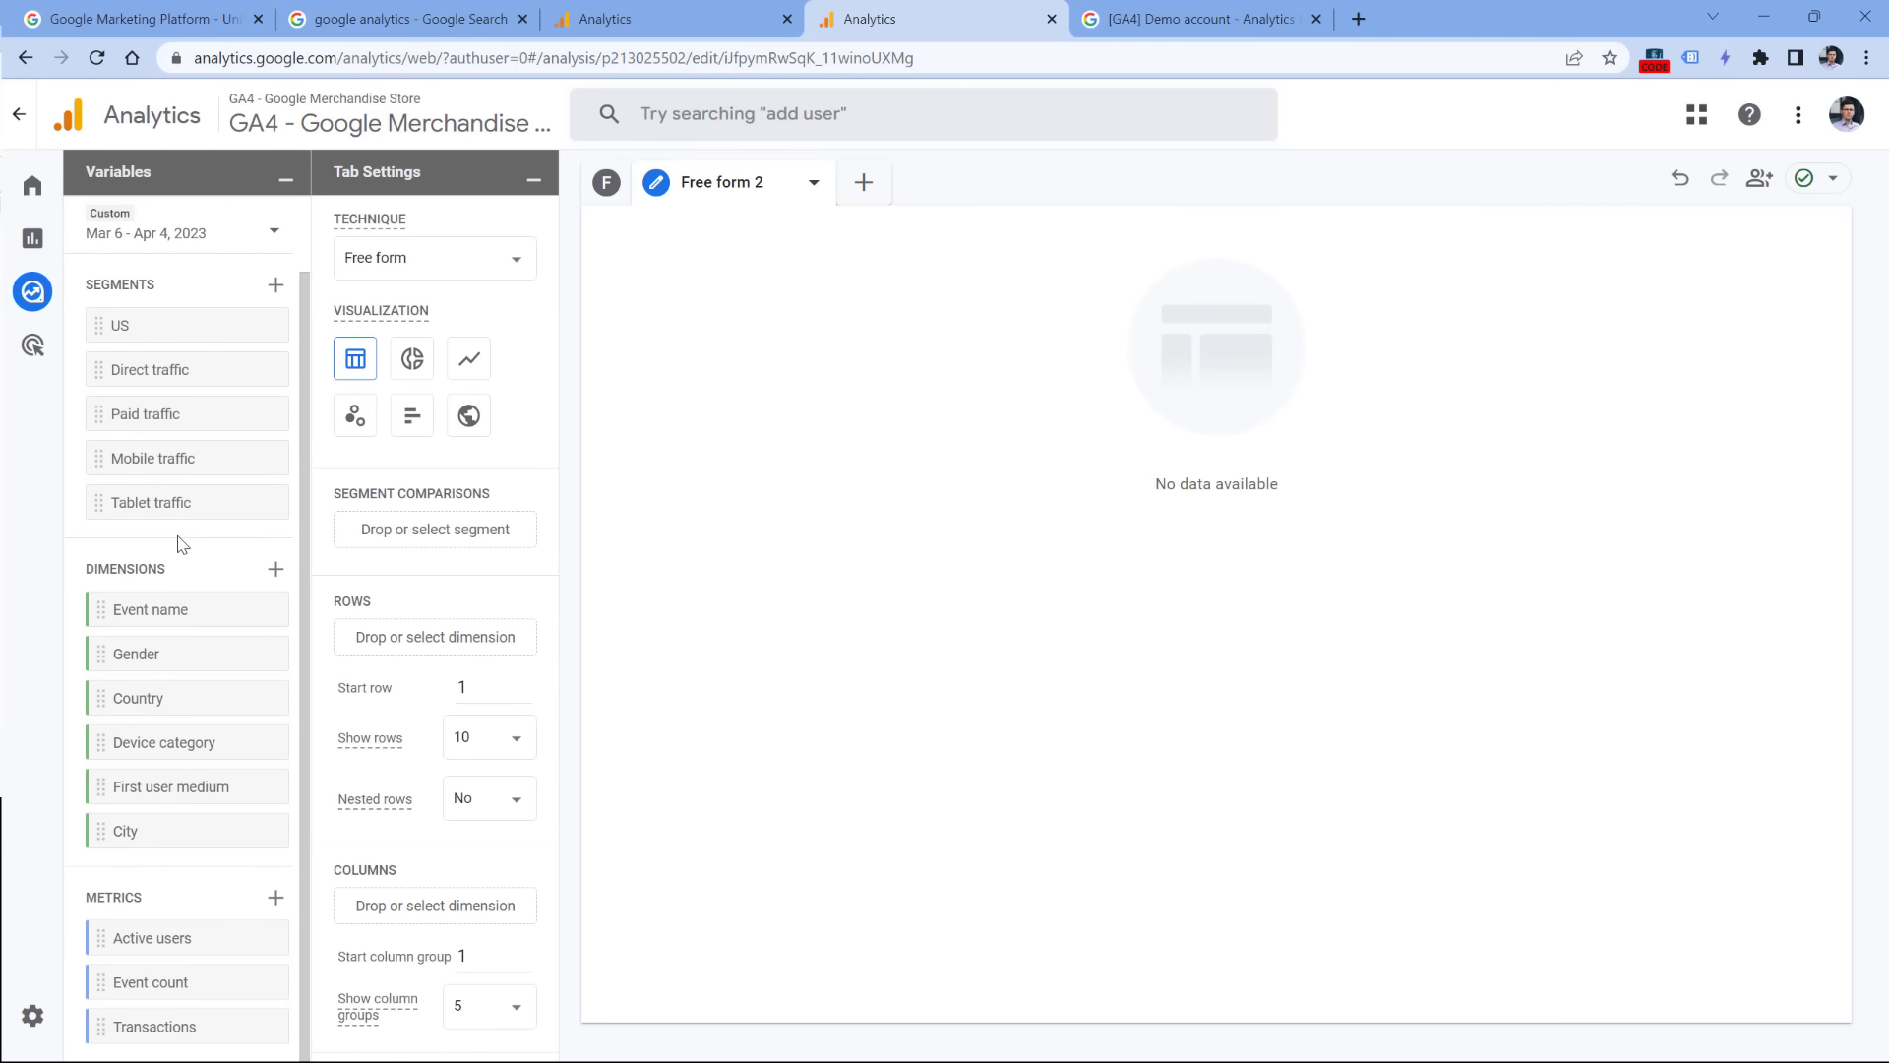
{"action": "left_click", "coordinate": [277, 582]}
{"action": "left_click", "coordinate": [935, 118]}
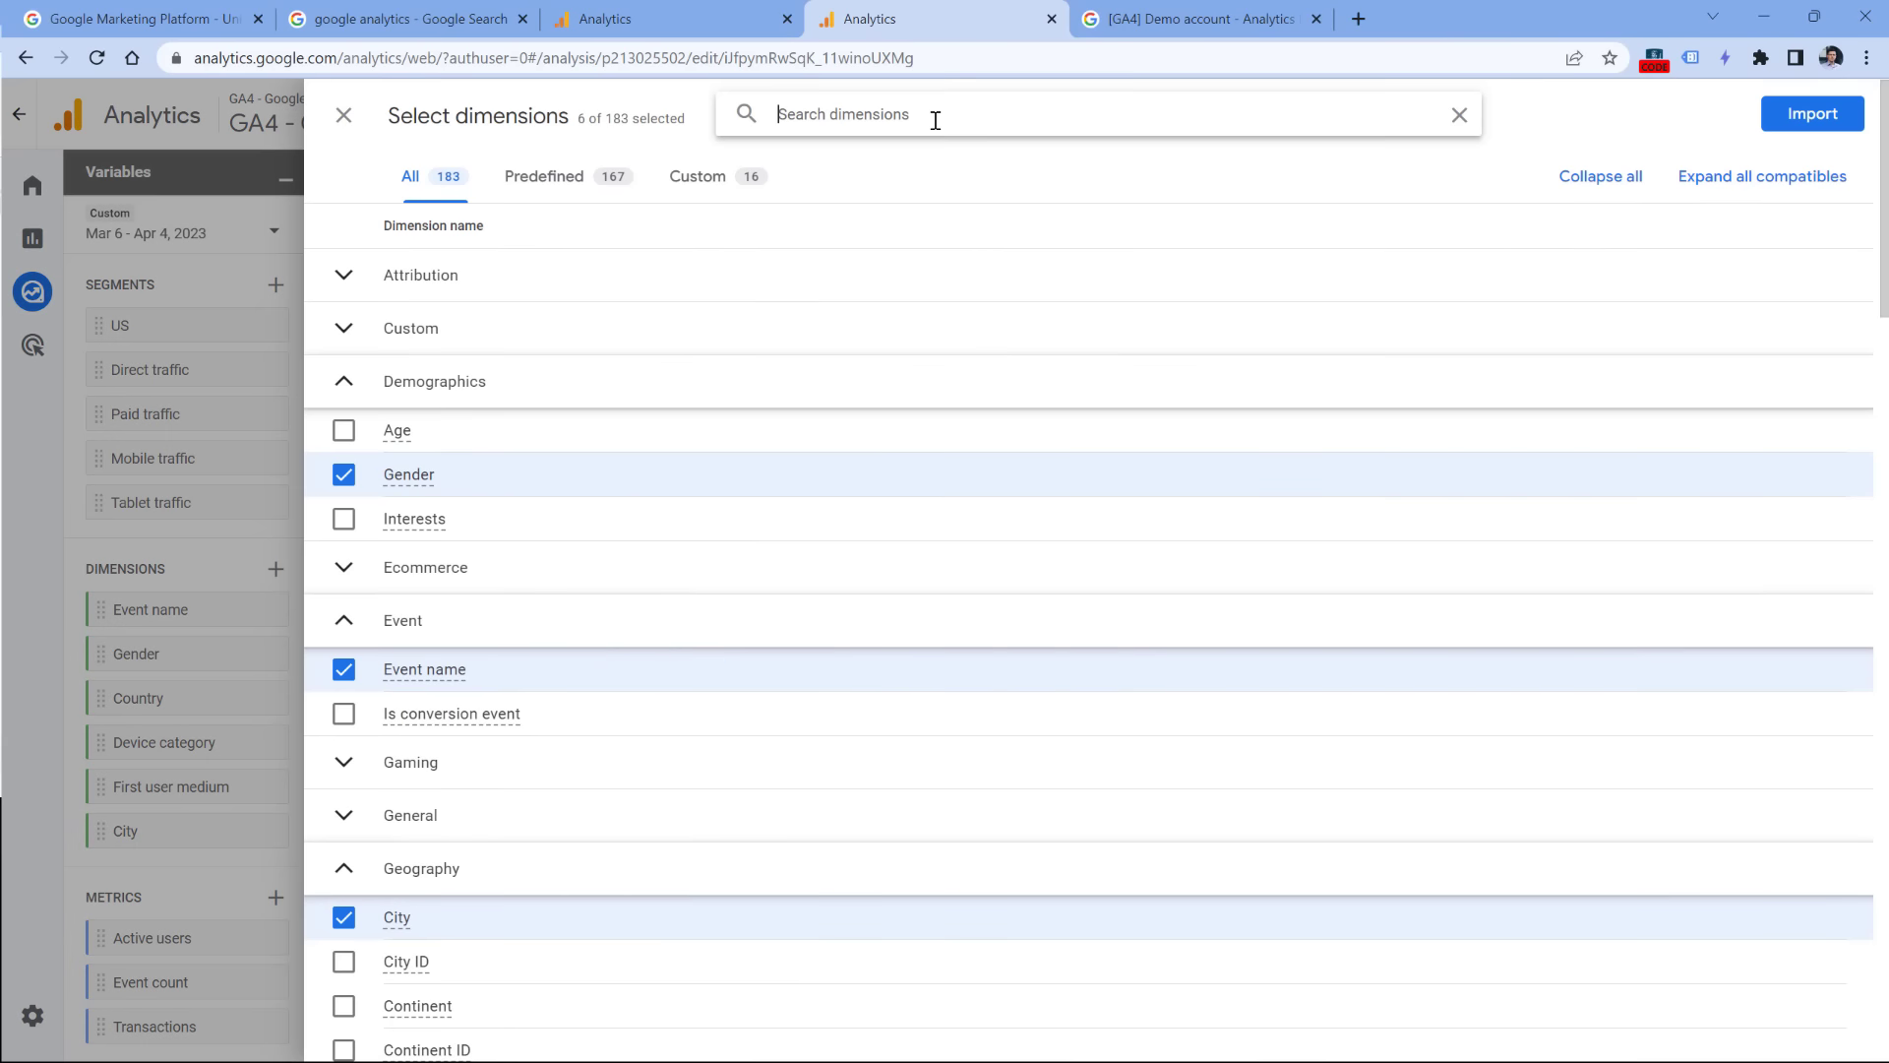
{"action": "type", "text": "search"}
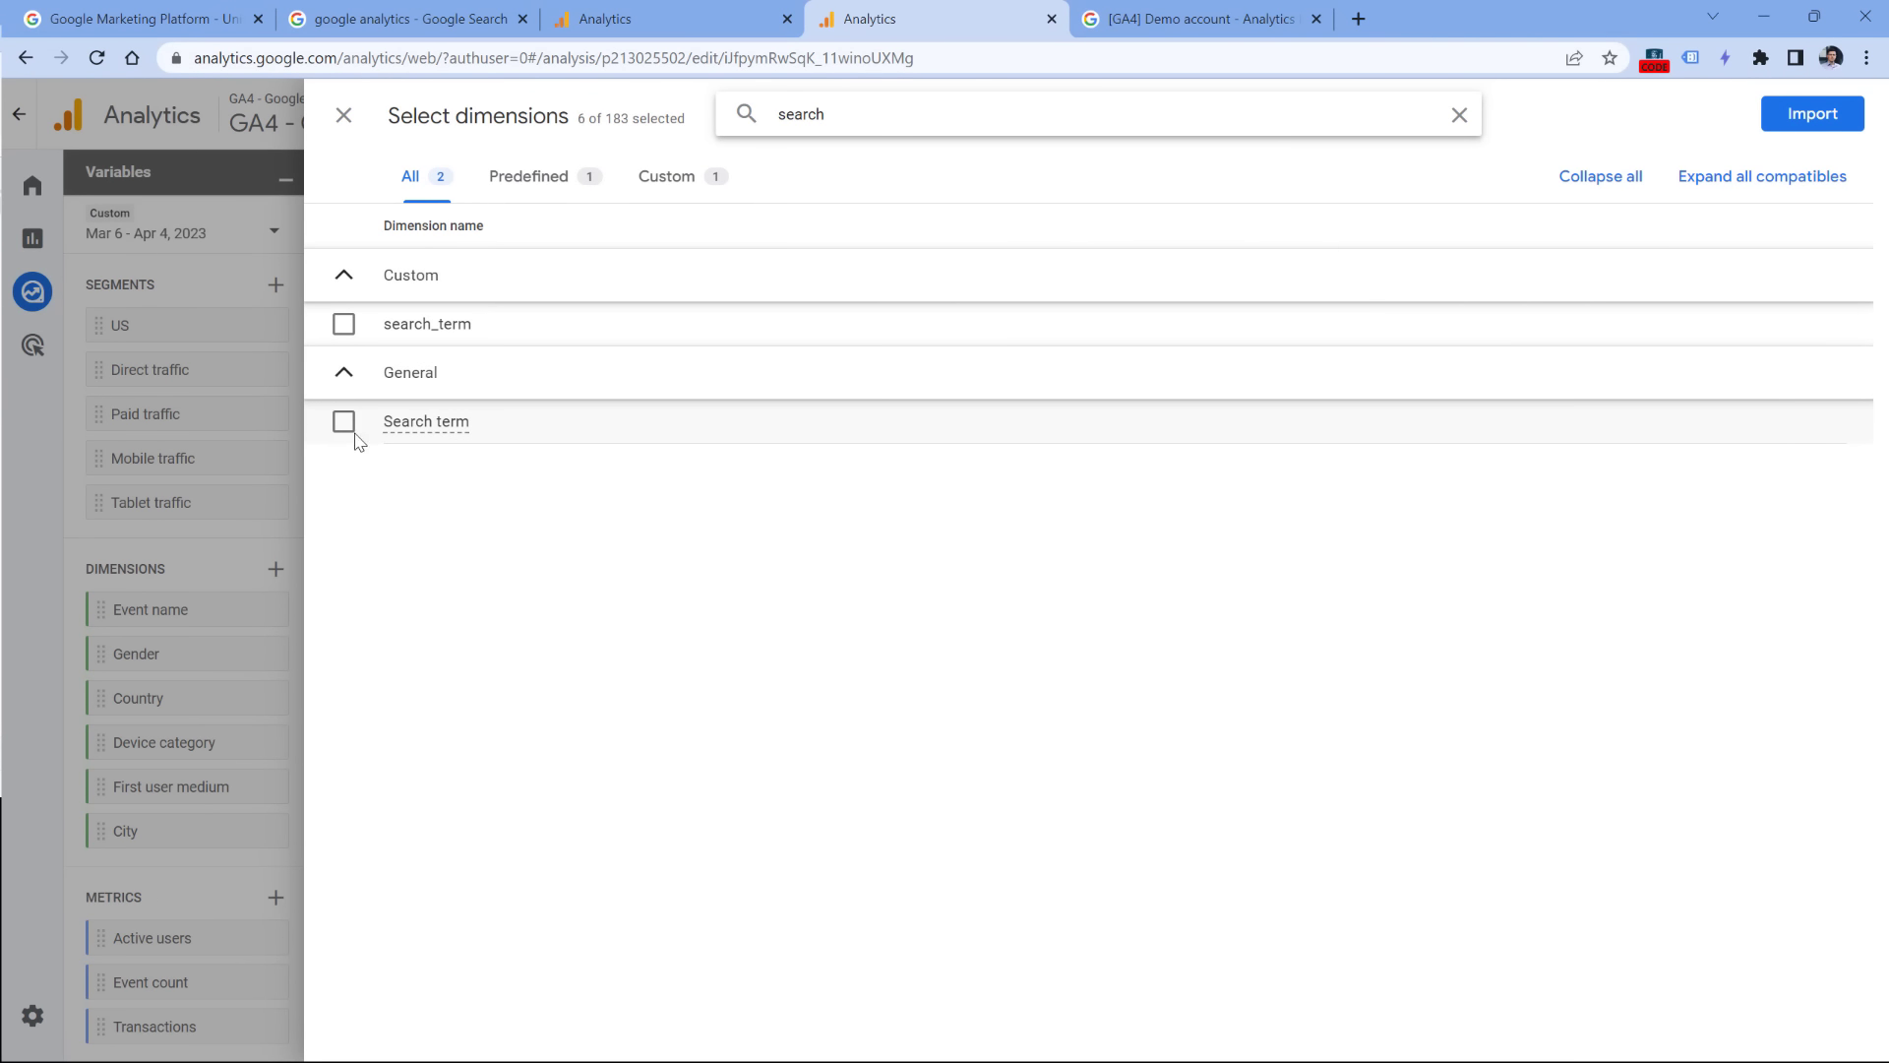
{"action": "left_click", "coordinate": [349, 427]}
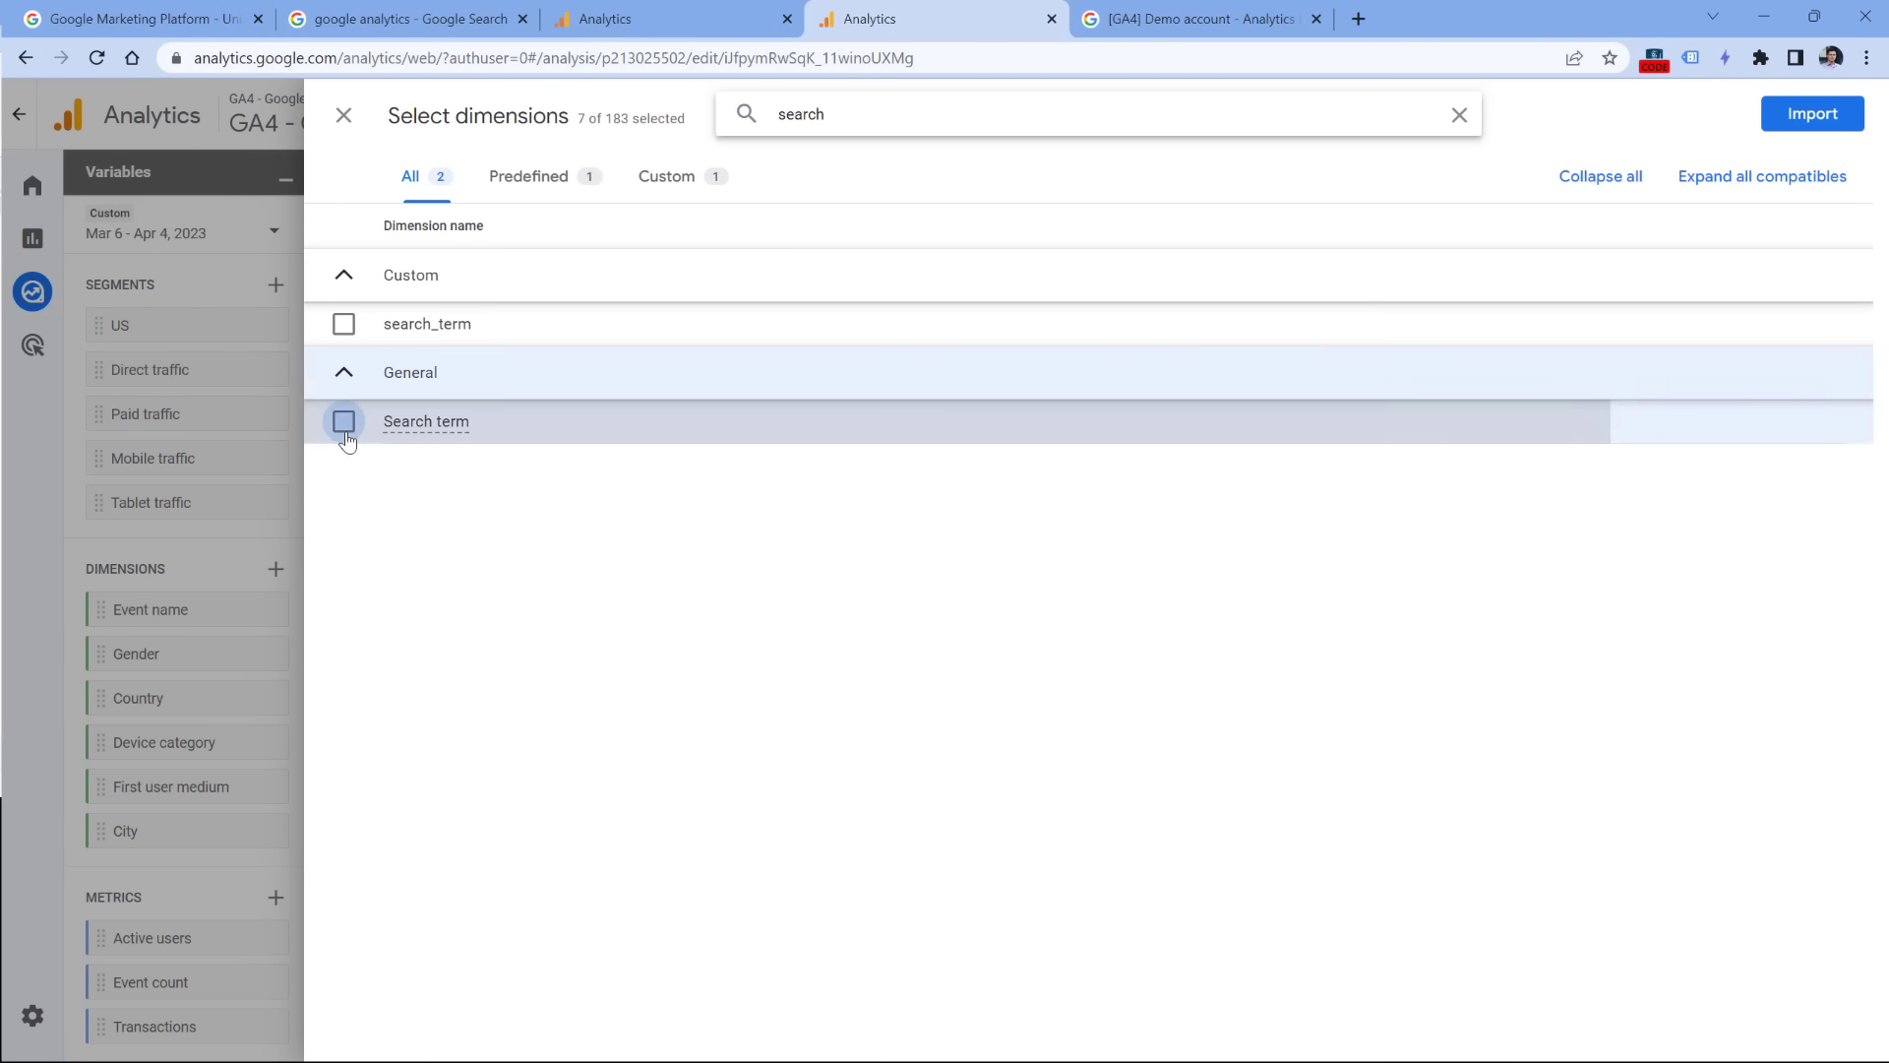
{"action": "left_click", "coordinate": [1786, 123]}
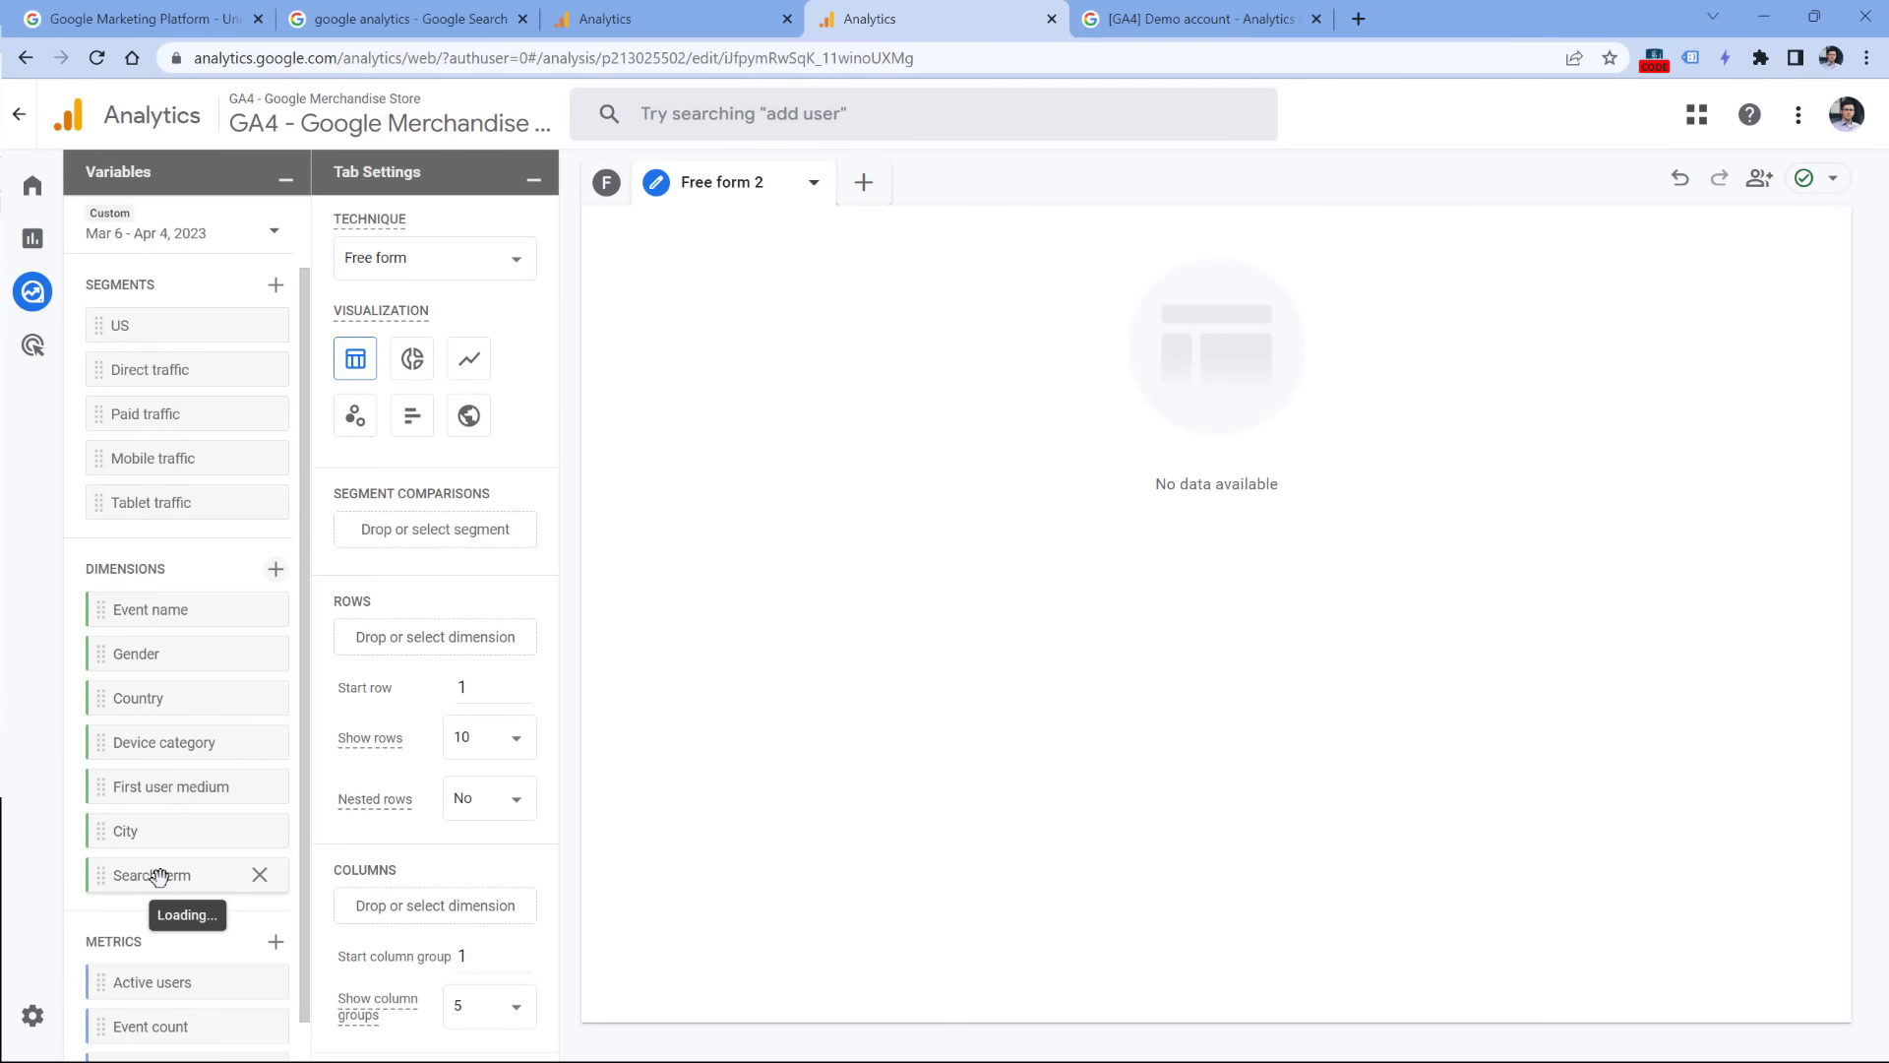
Step: Build the Free form 2 table with Search term as its rows and Event count as its values
{"action": "left_click_drag", "start_coordinate": [158, 875], "coordinate": [426, 635]}
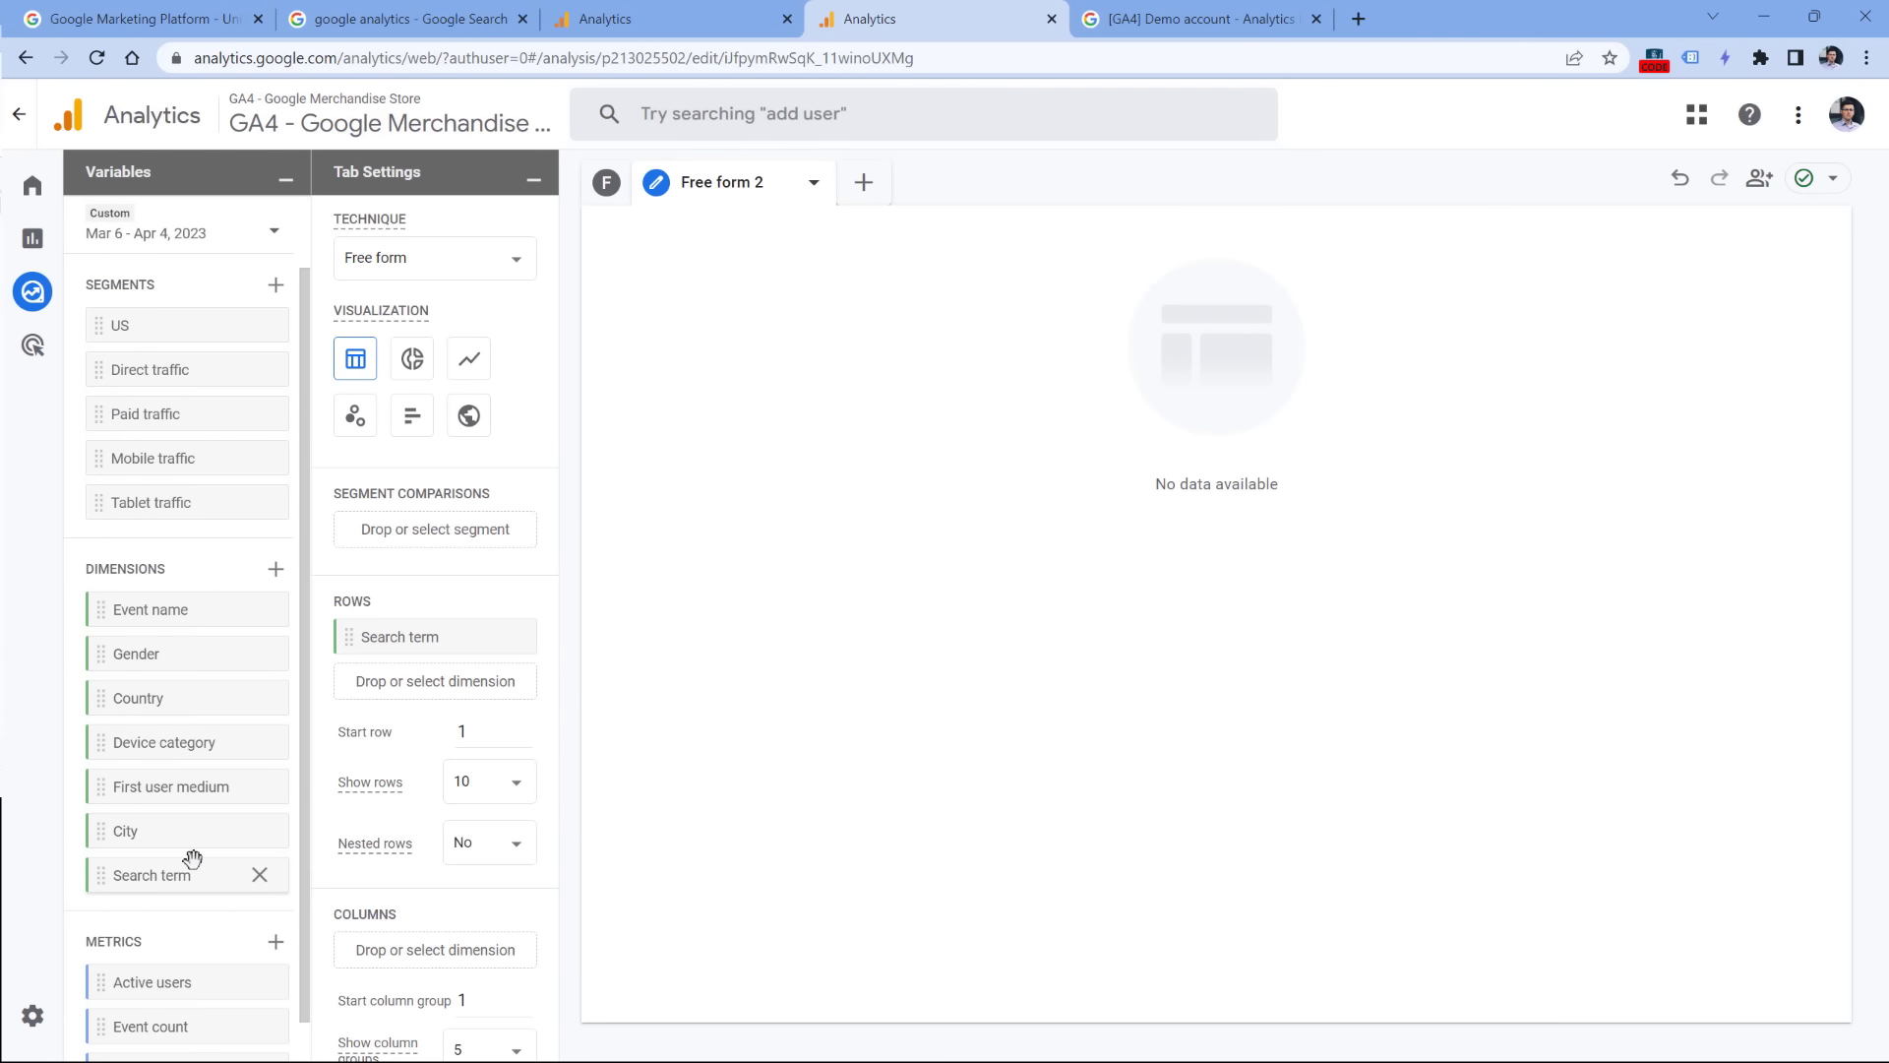
{"action": "mouse_move", "coordinate": [183, 869]}
{"action": "left_mouse_down"}
{"action": "mouse_move", "coordinate": [419, 638]}
{"action": "mouse_move", "coordinate": [195, 881]}
{"action": "mouse_move", "coordinate": [175, 874]}
{"action": "left_mouse_up"}
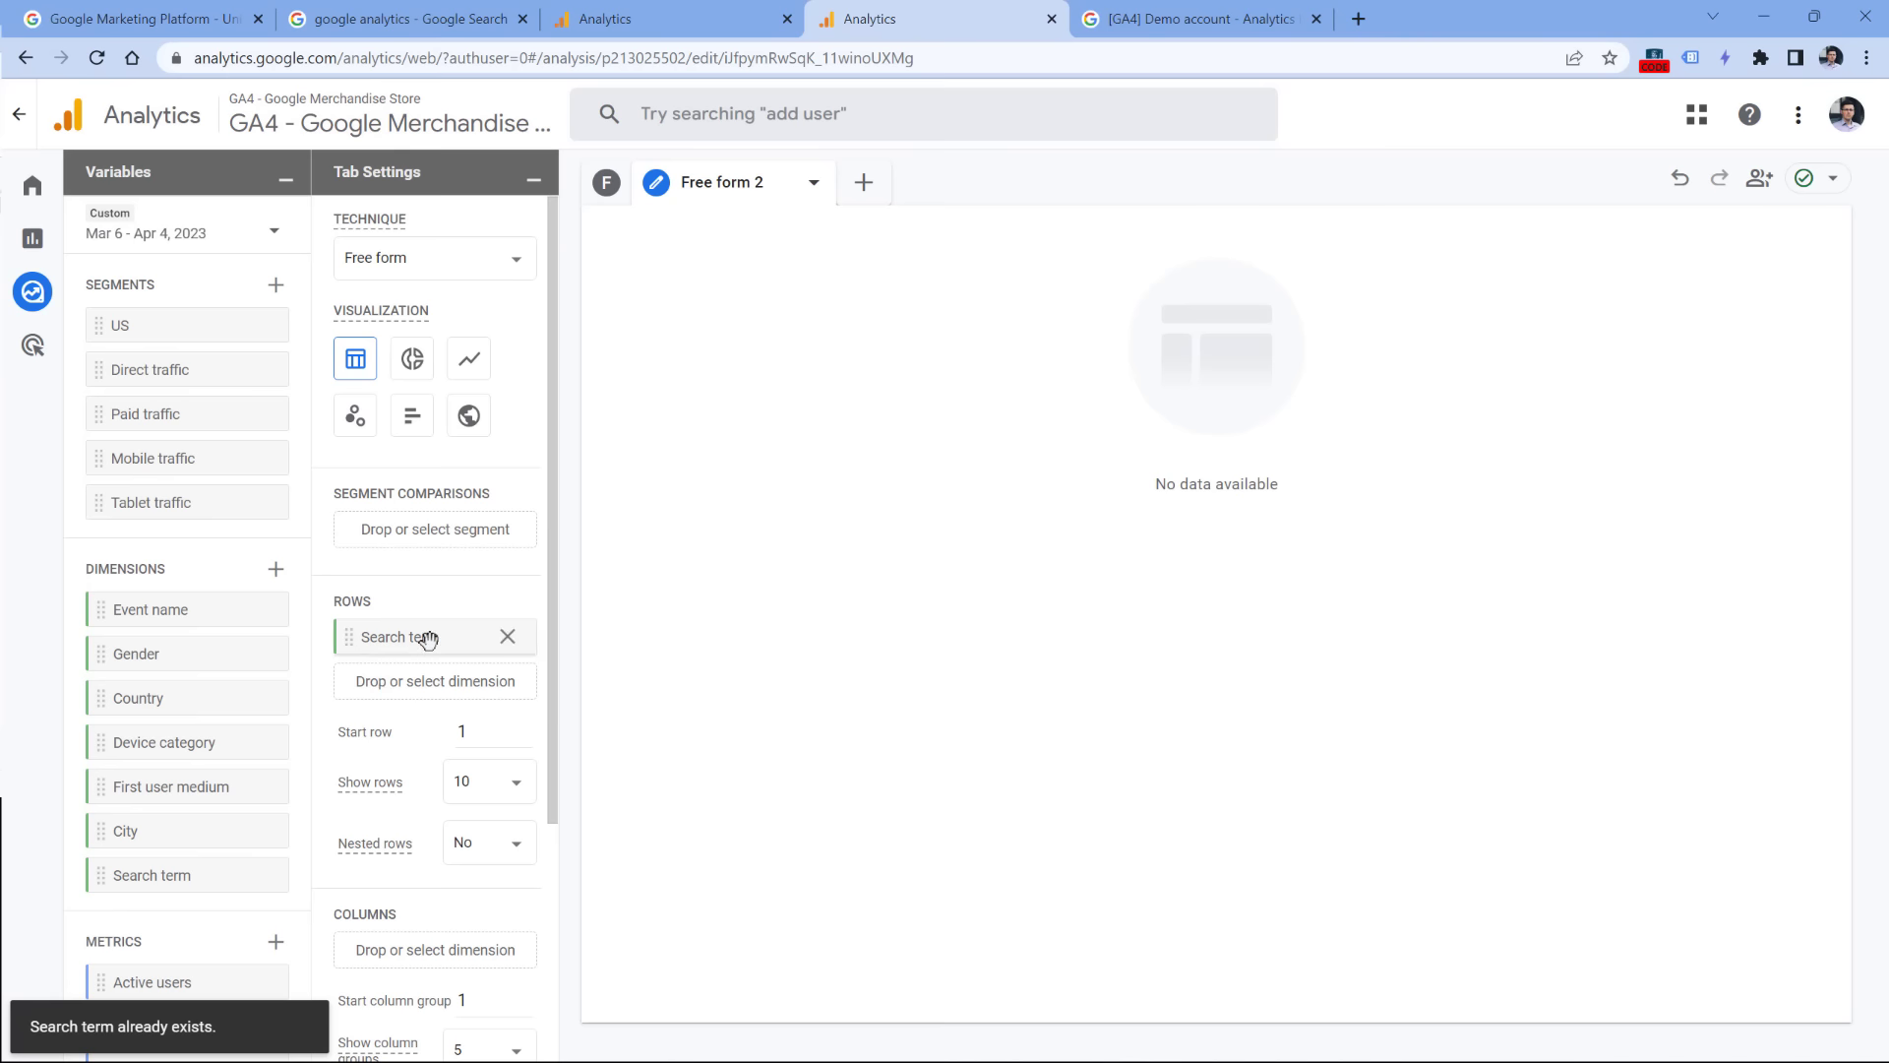
{"action": "scroll", "coordinate": [434, 677], "scroll_direction": "down", "scroll_amount": 3}
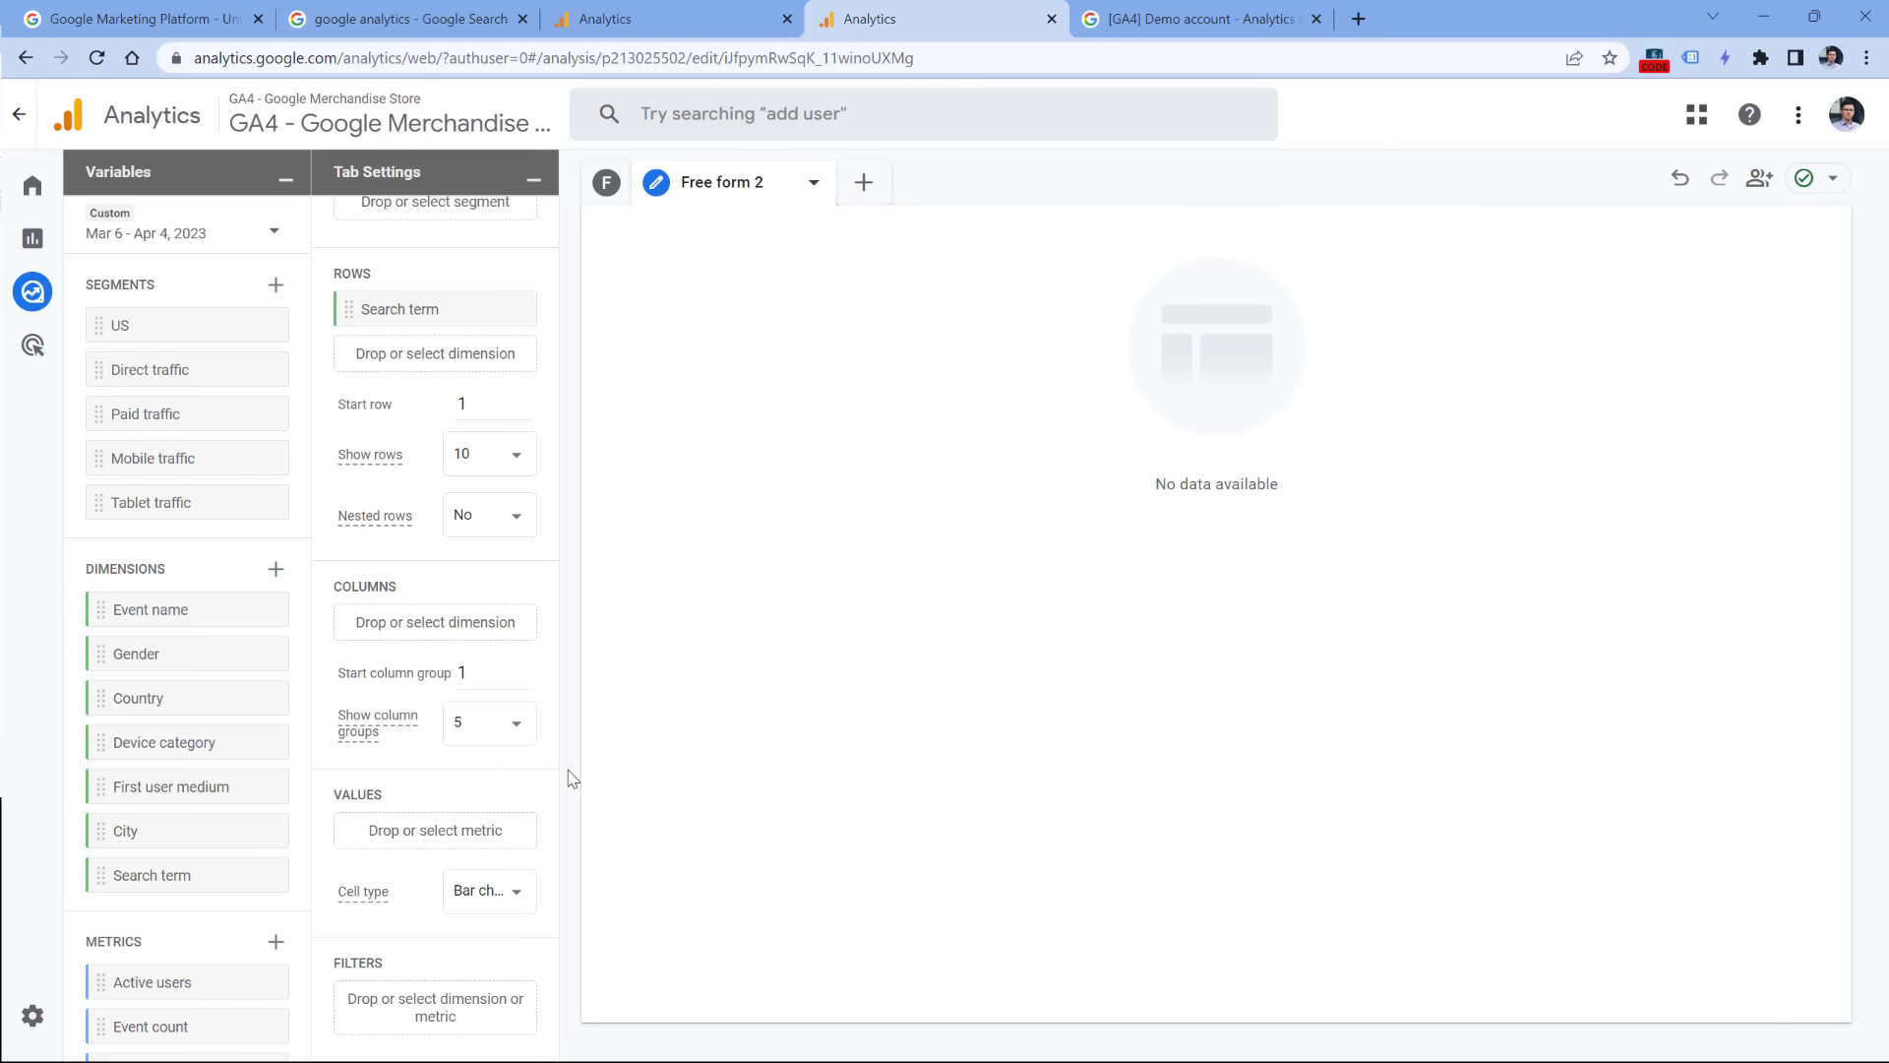
{"action": "scroll", "coordinate": [197, 723], "scroll_direction": "down", "scroll_amount": 1}
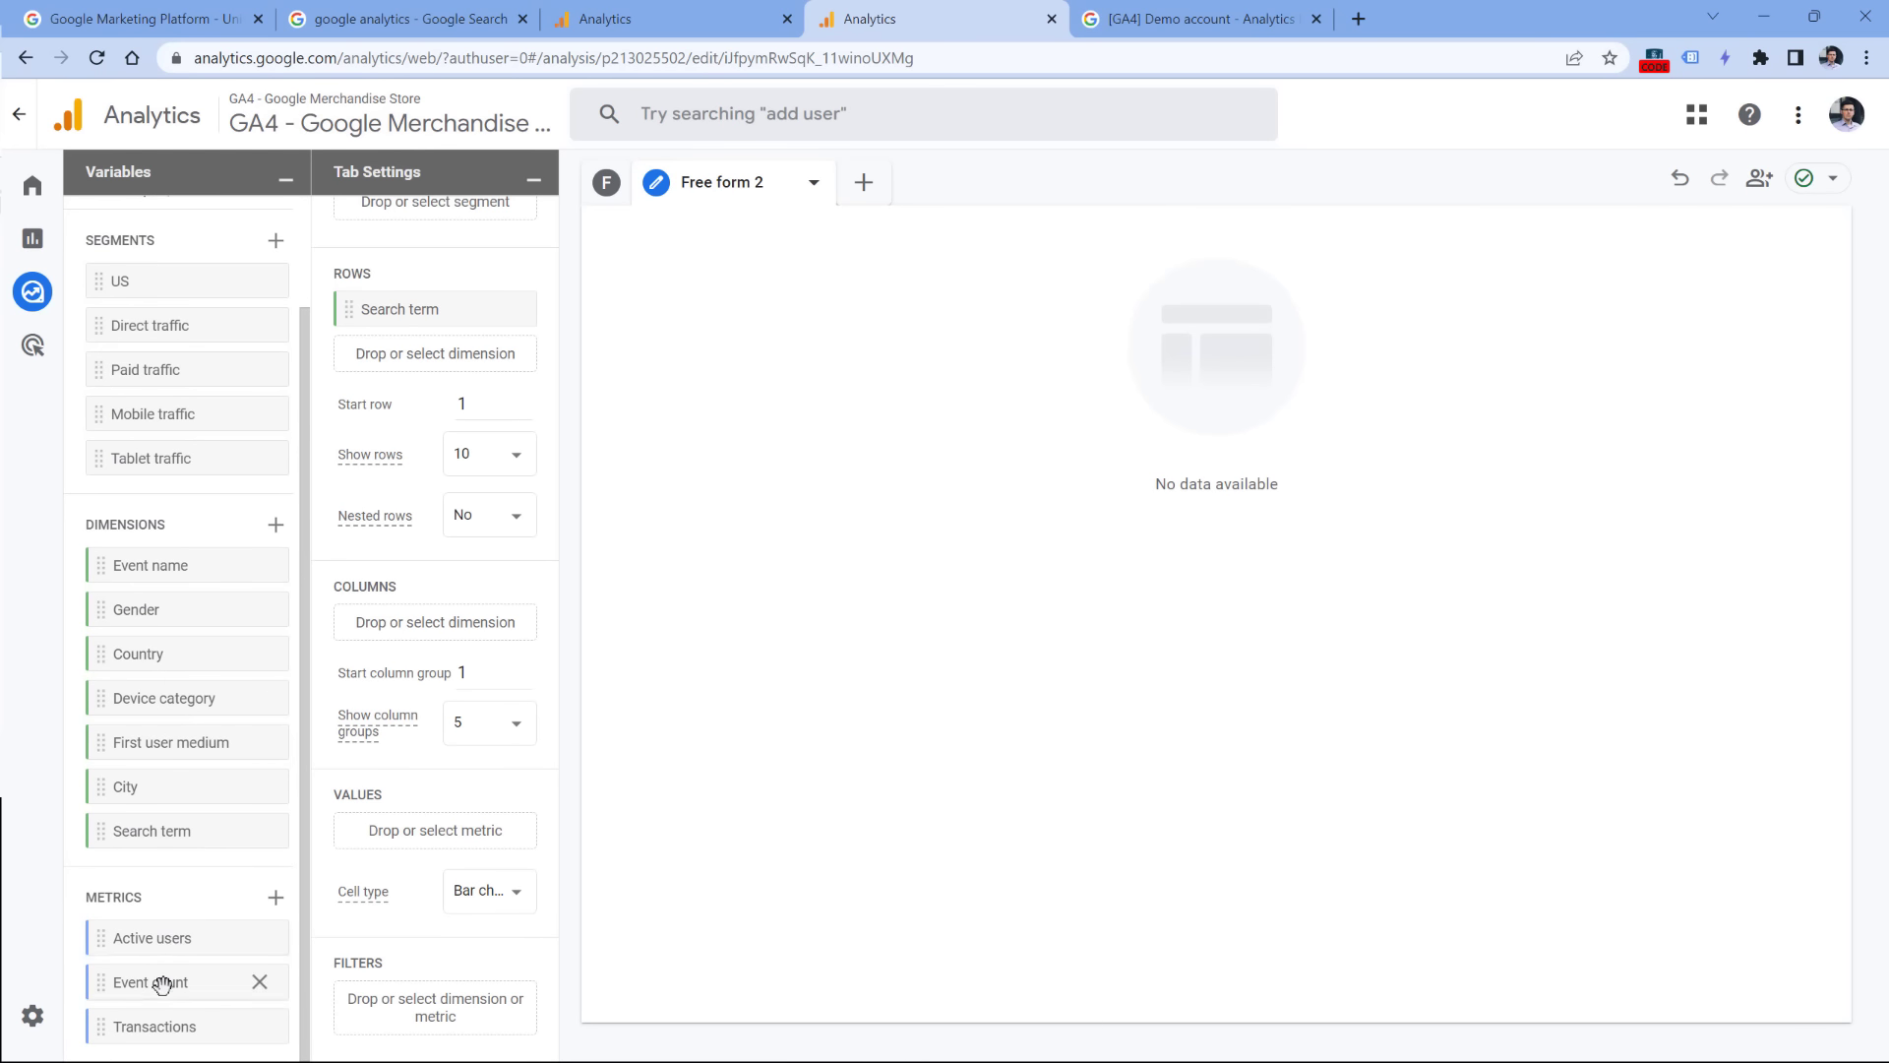
{"action": "left_click_drag", "start_coordinate": [163, 984], "coordinate": [395, 830]}
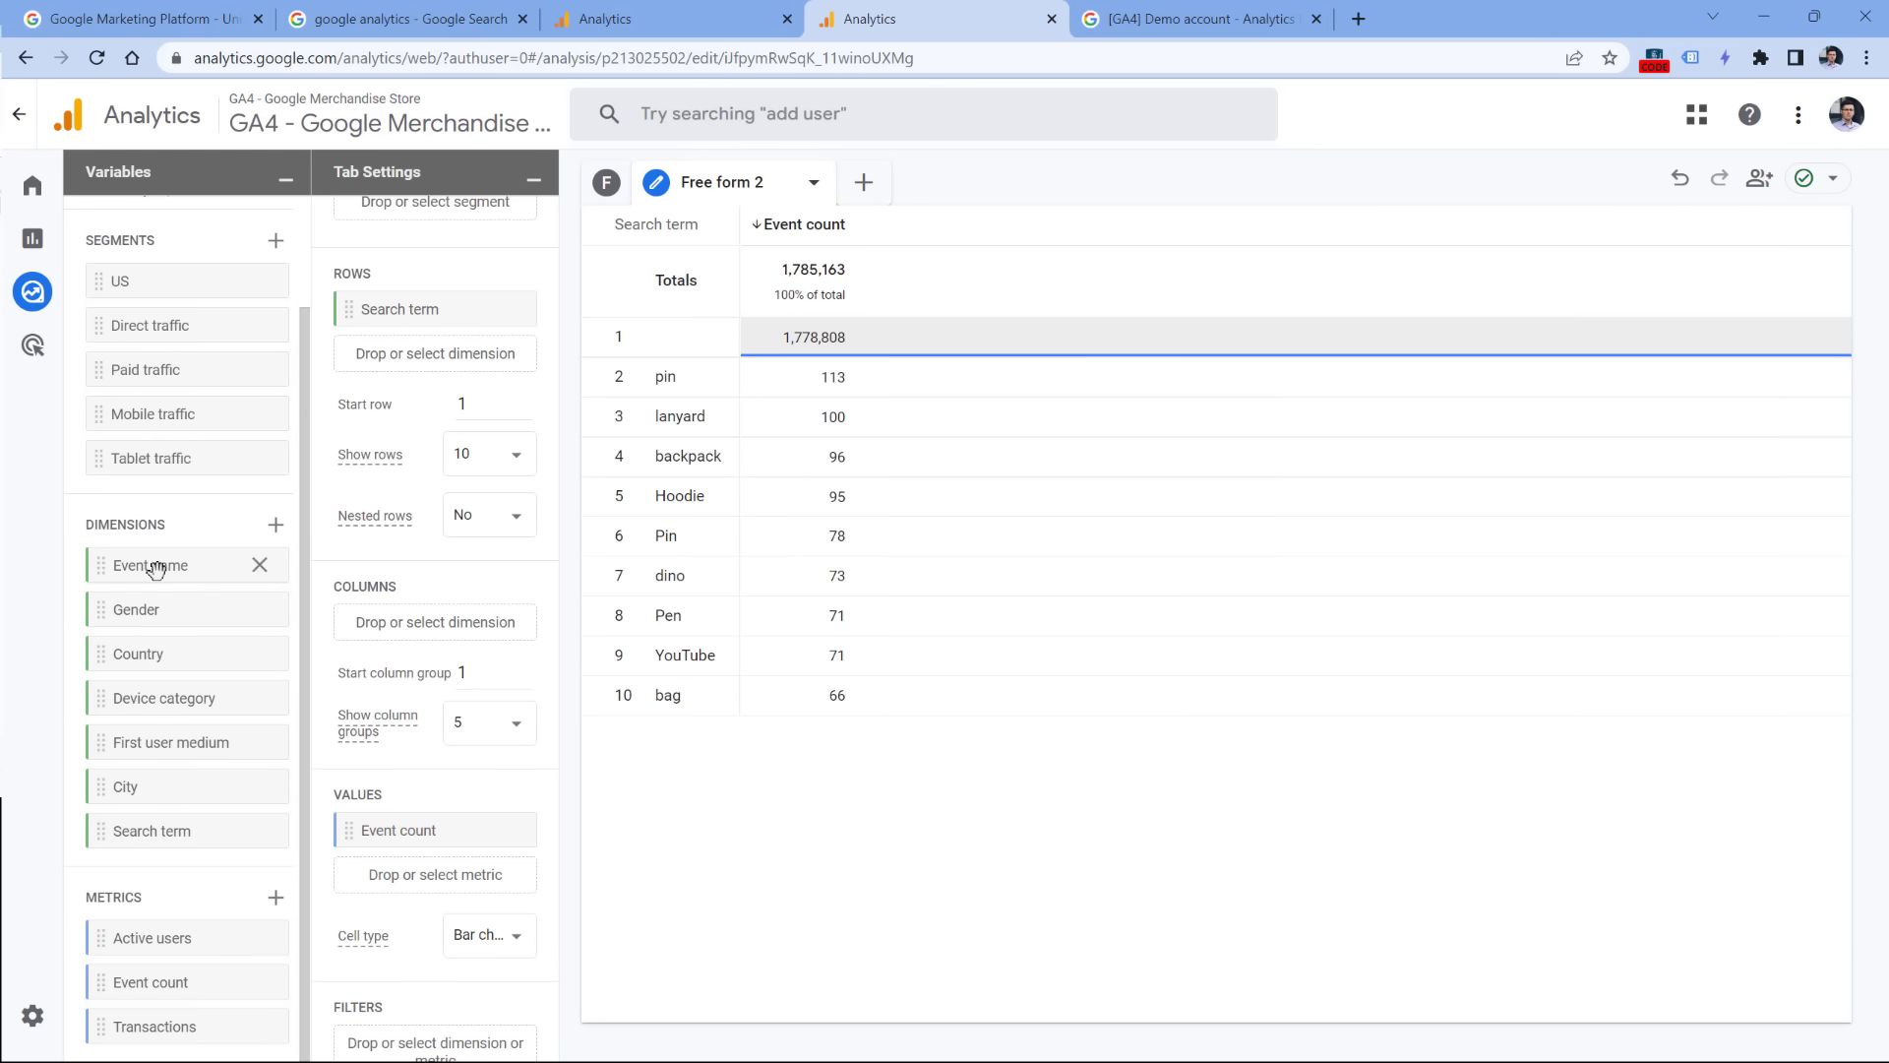
Step: Filter the table to Event name exactly matching view_search_results and set it to show 100 rows
{"action": "scroll", "coordinate": [482, 708], "scroll_direction": "down", "scroll_amount": 1}
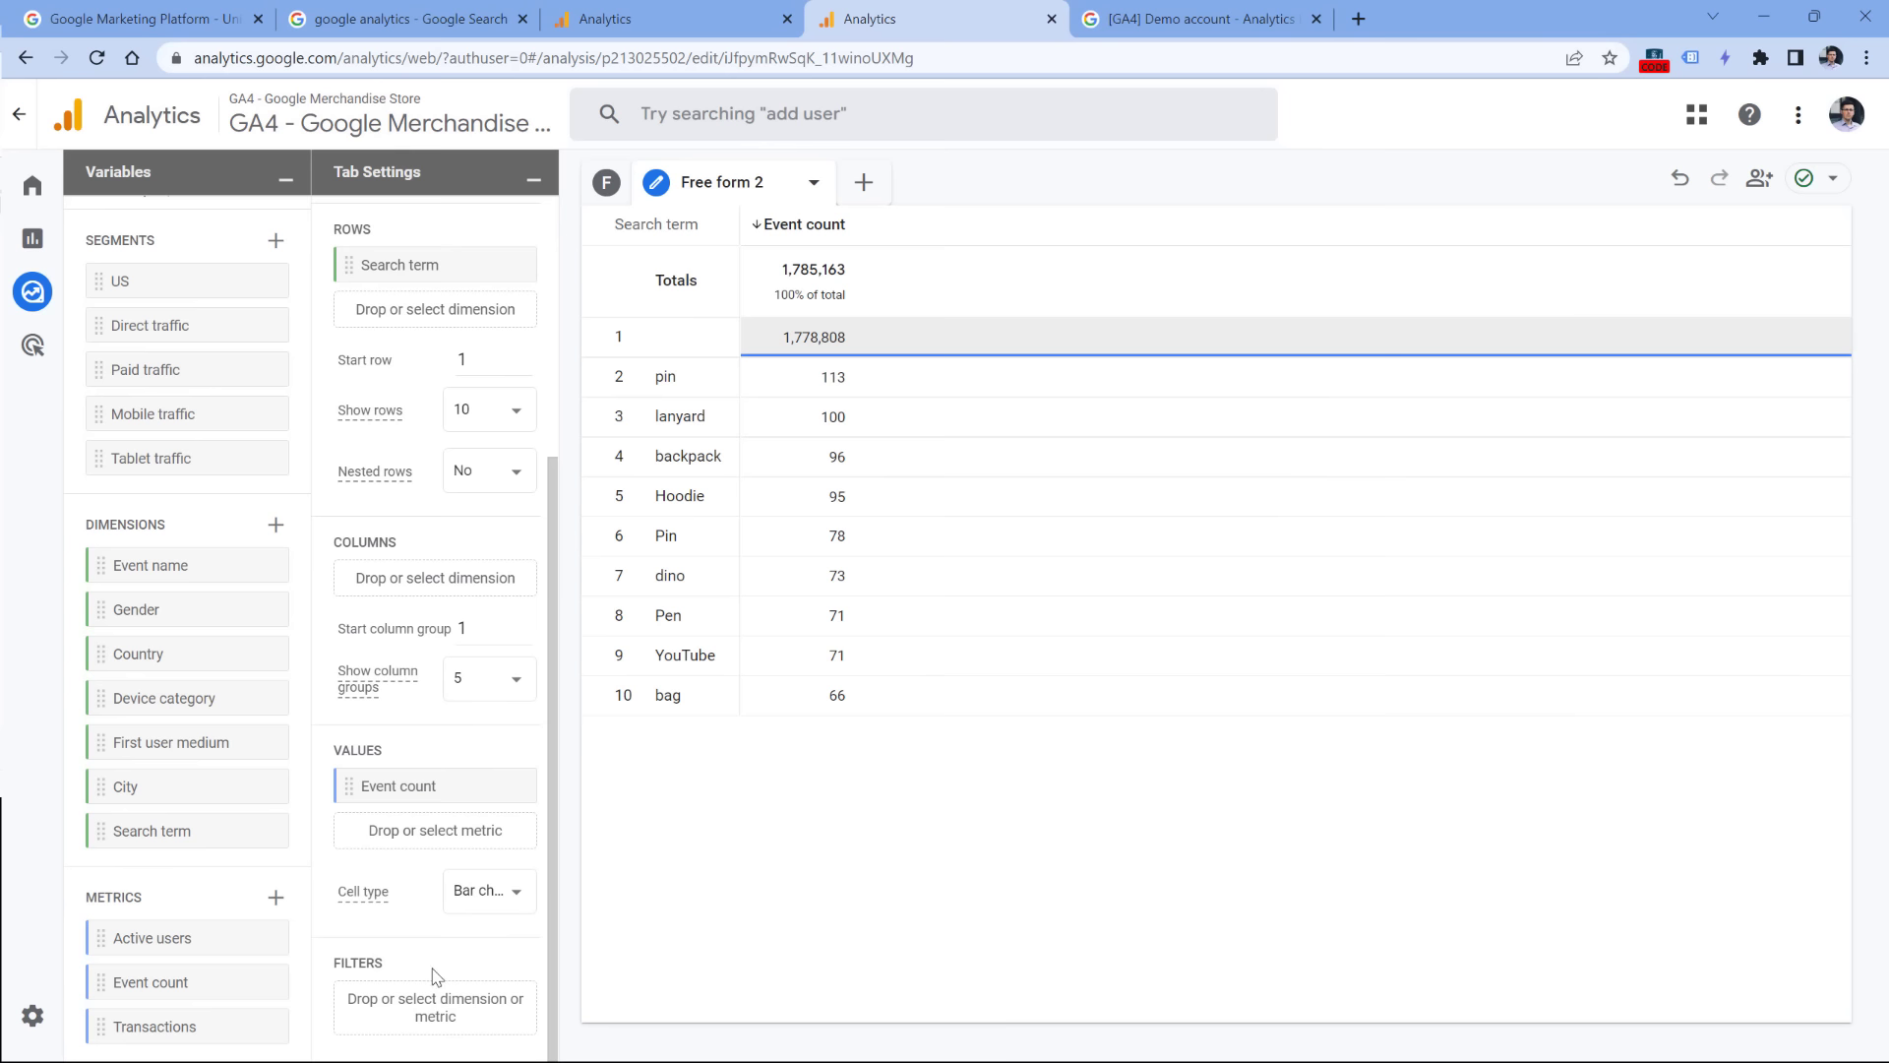
{"action": "left_click_drag", "start_coordinate": [128, 567], "coordinate": [408, 1009]}
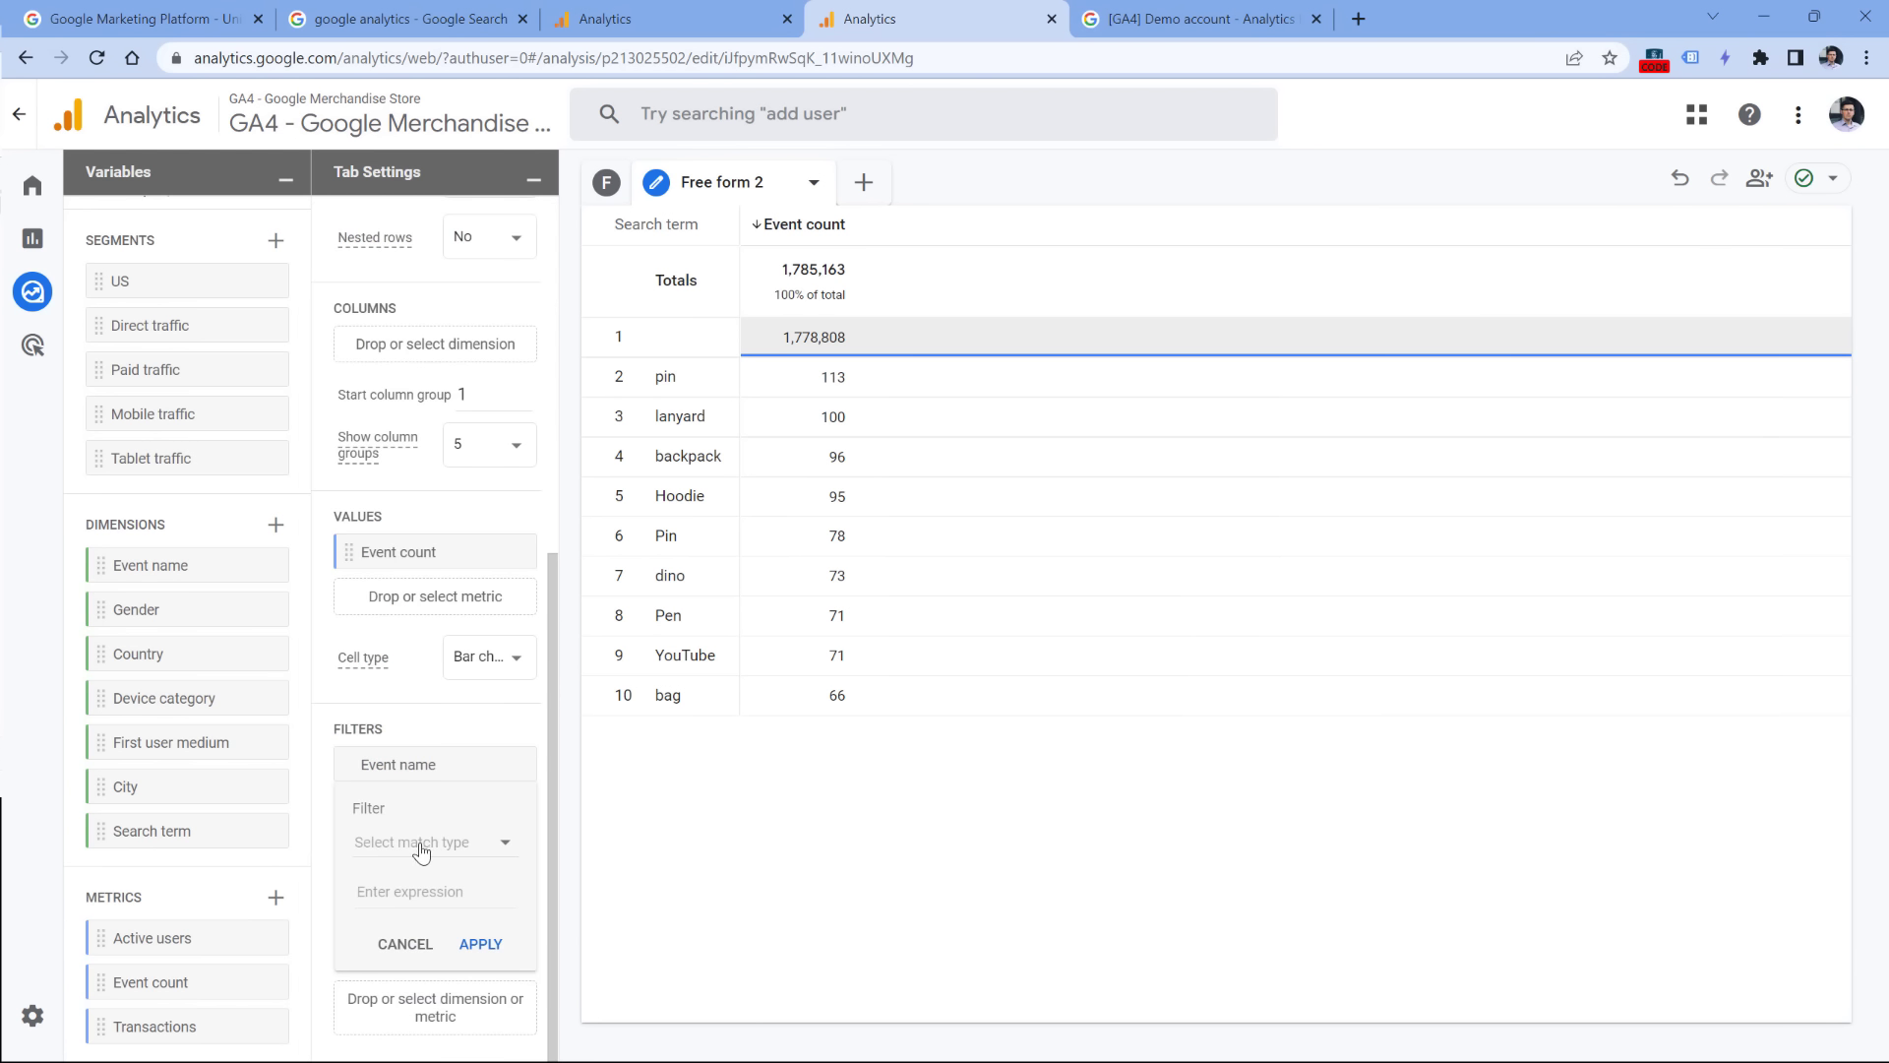
{"action": "left_click", "coordinate": [421, 844]}
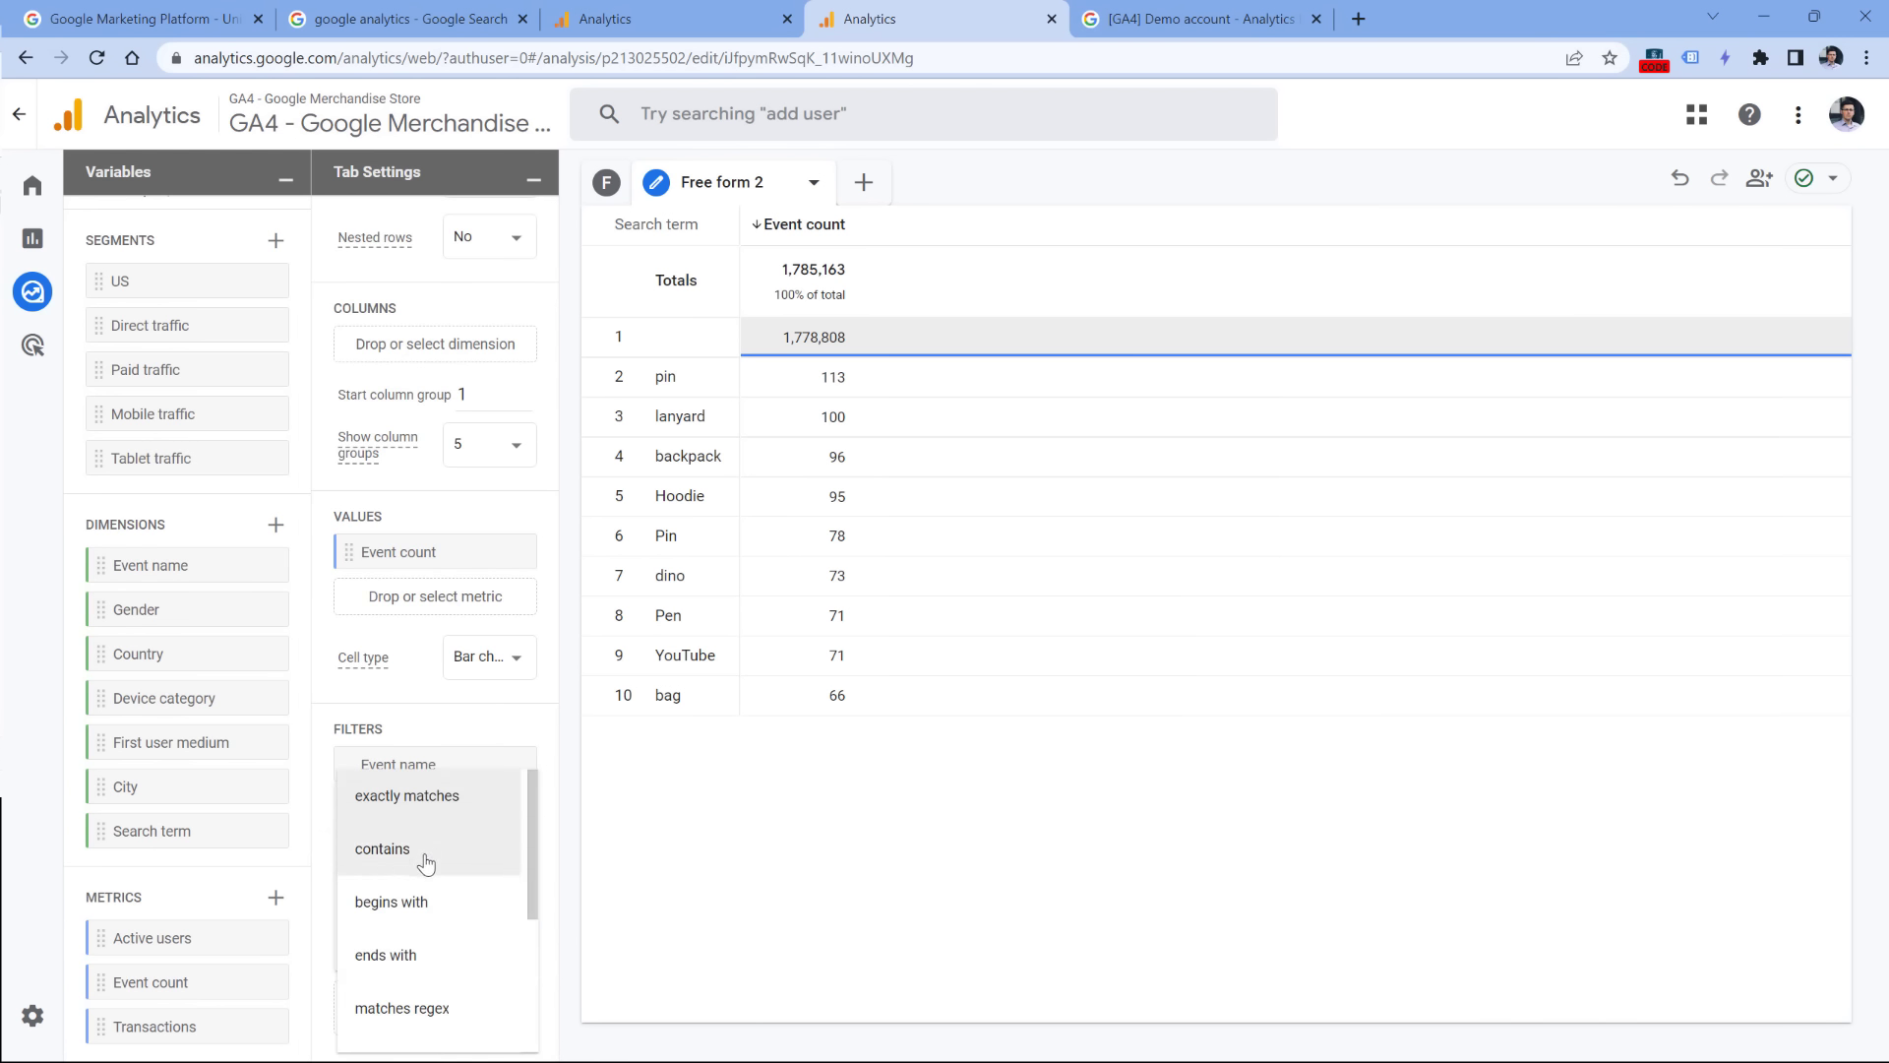
{"action": "left_click", "coordinate": [423, 806]}
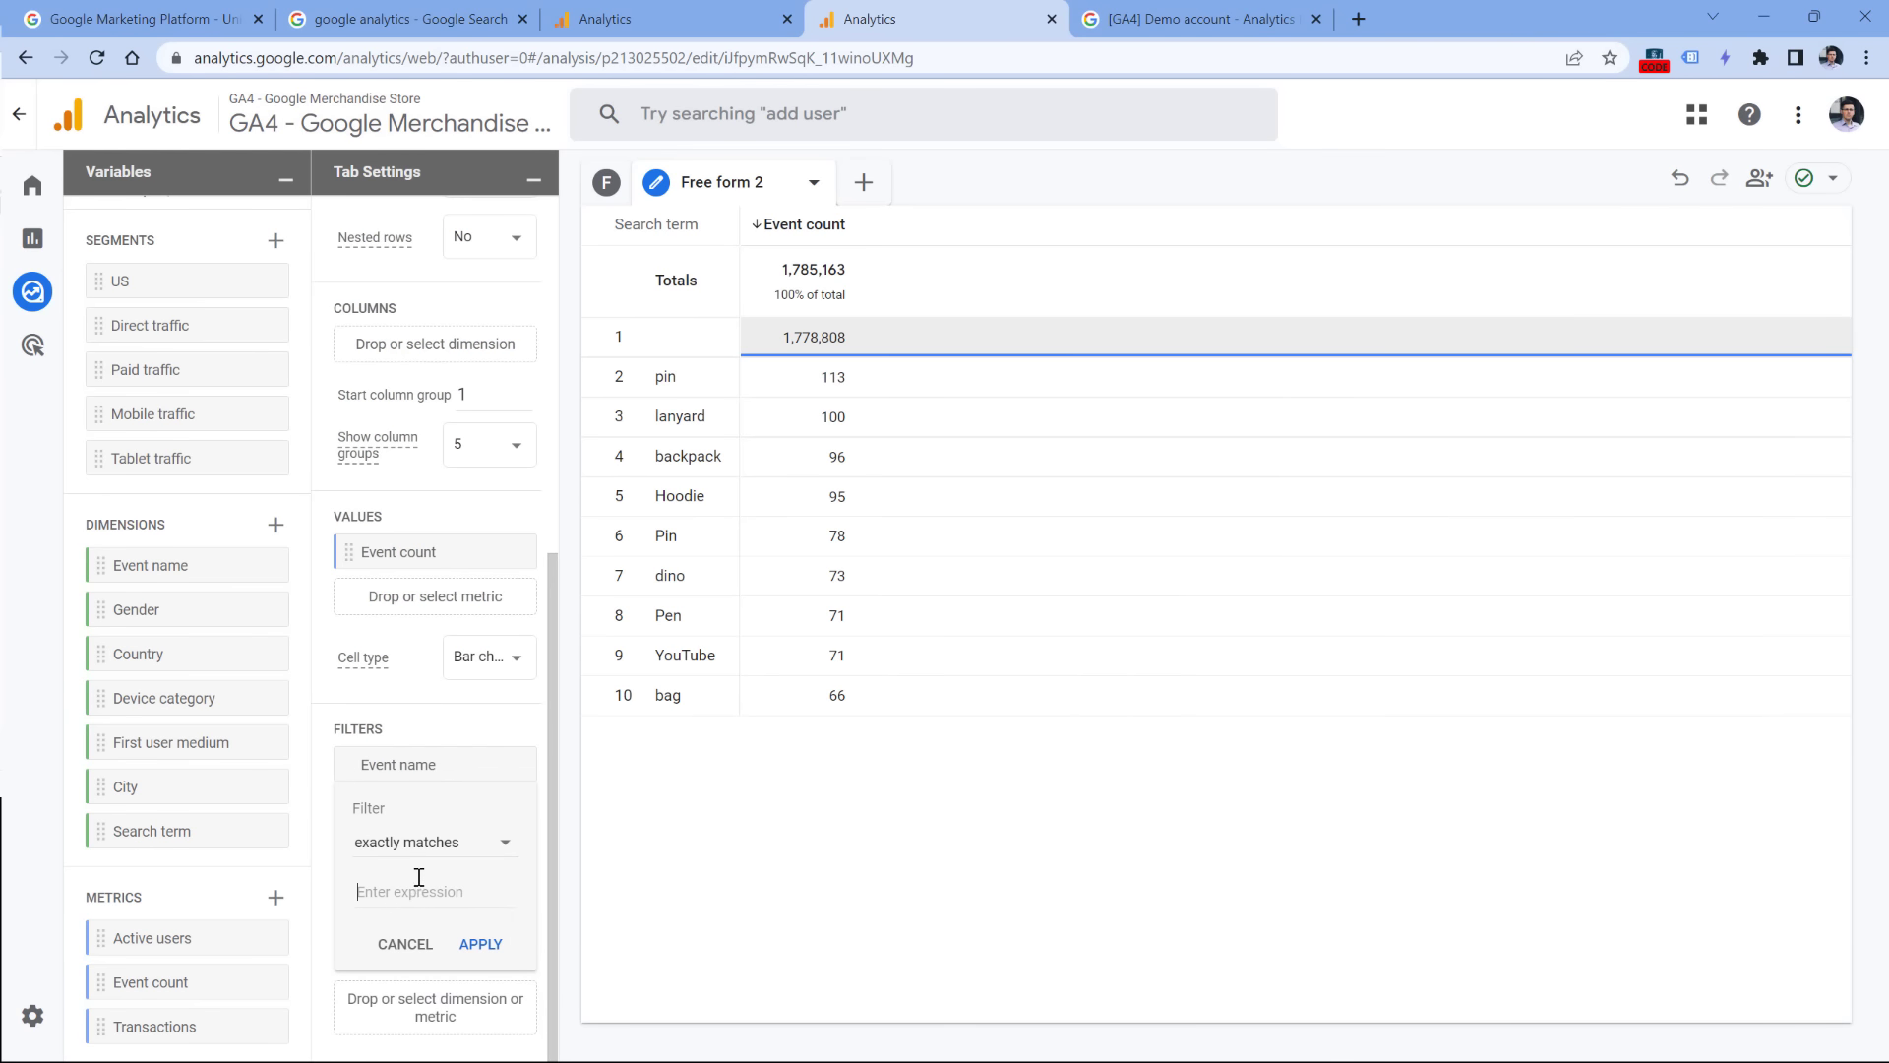
{"action": "type", "text": "view_sea"}
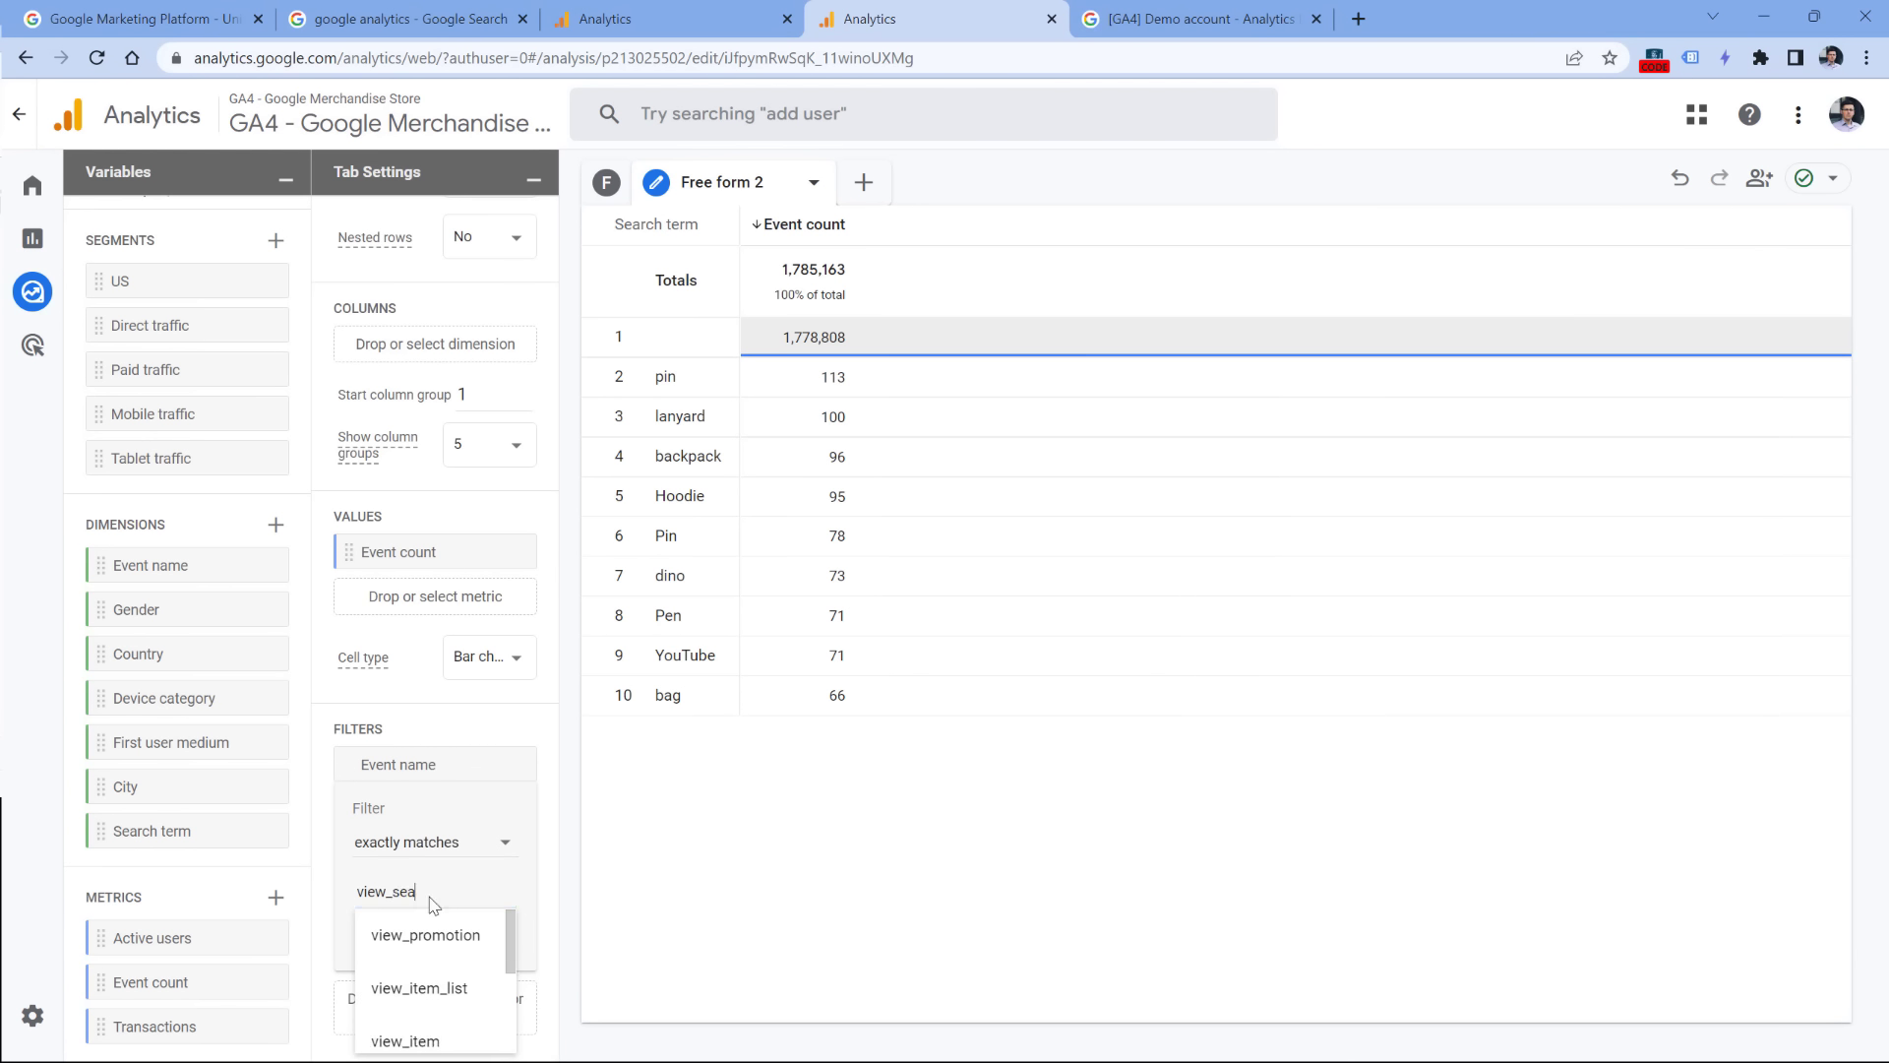
{"action": "left_click", "coordinate": [430, 938]}
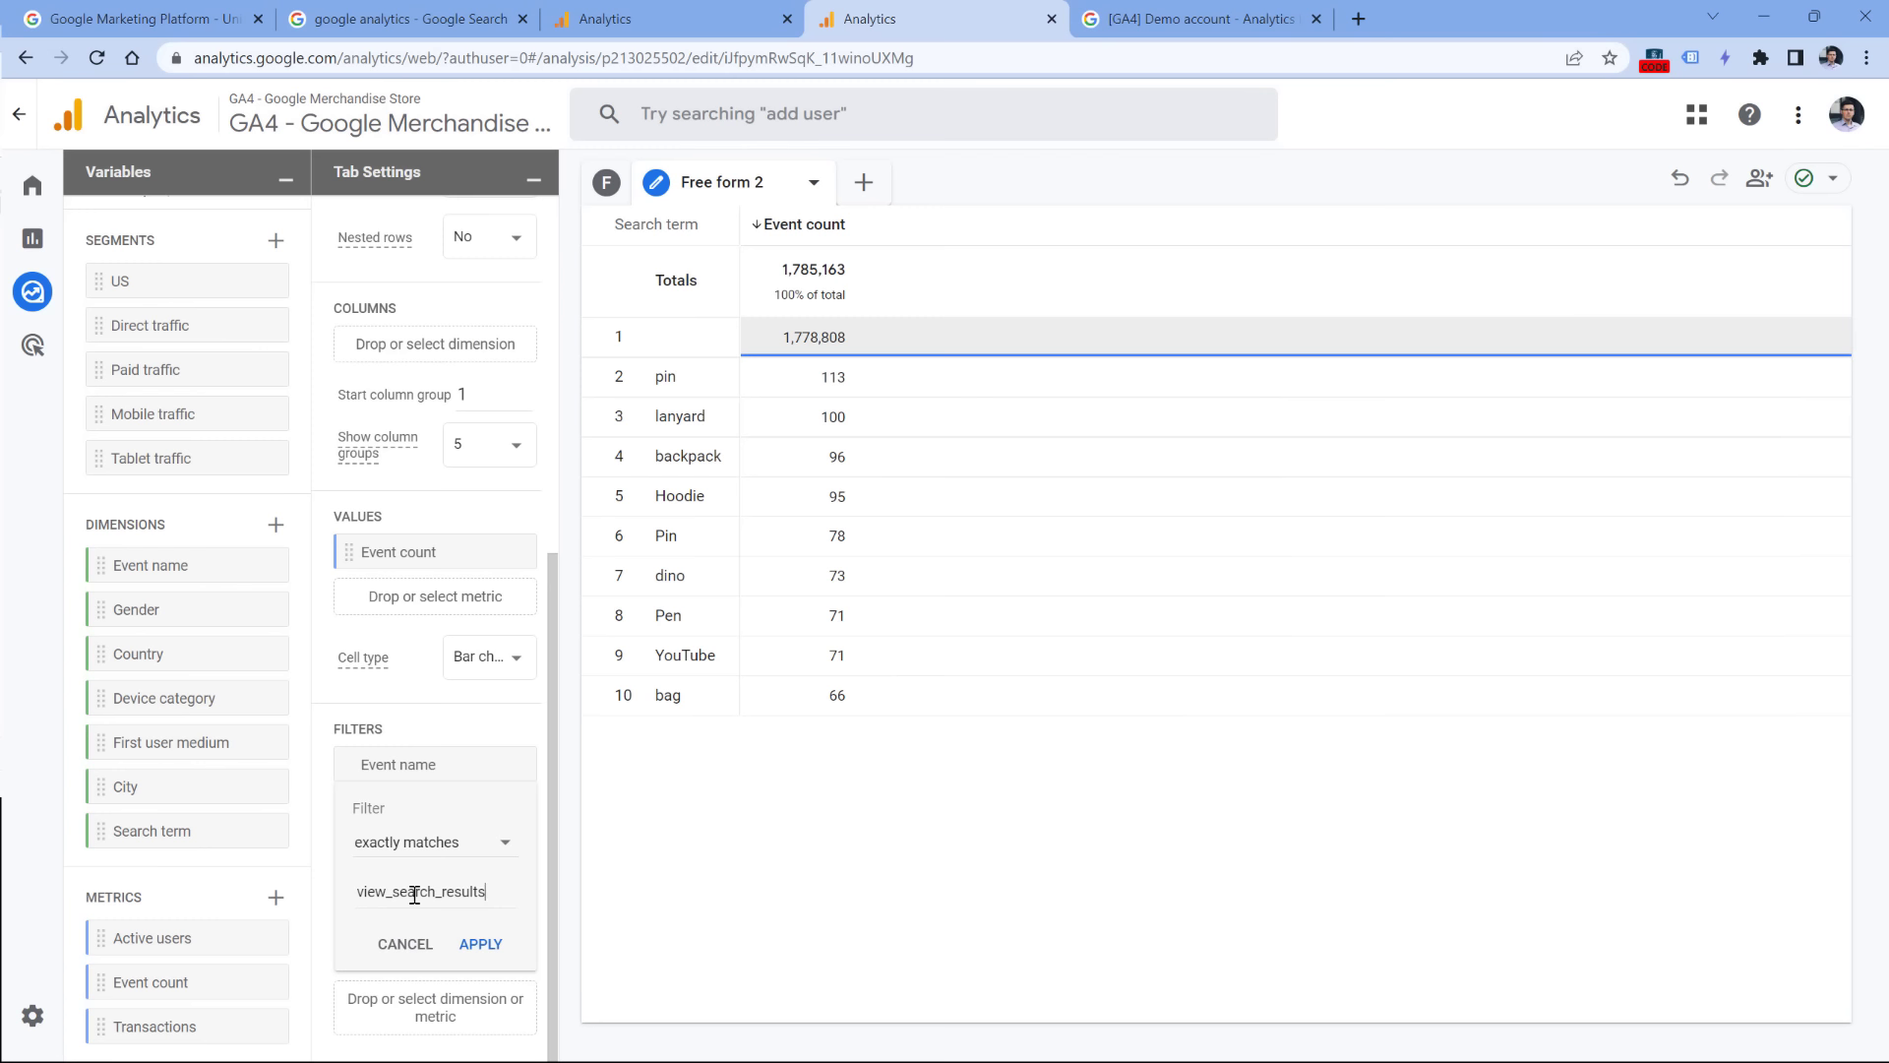
{"action": "left_click", "coordinate": [482, 944]}
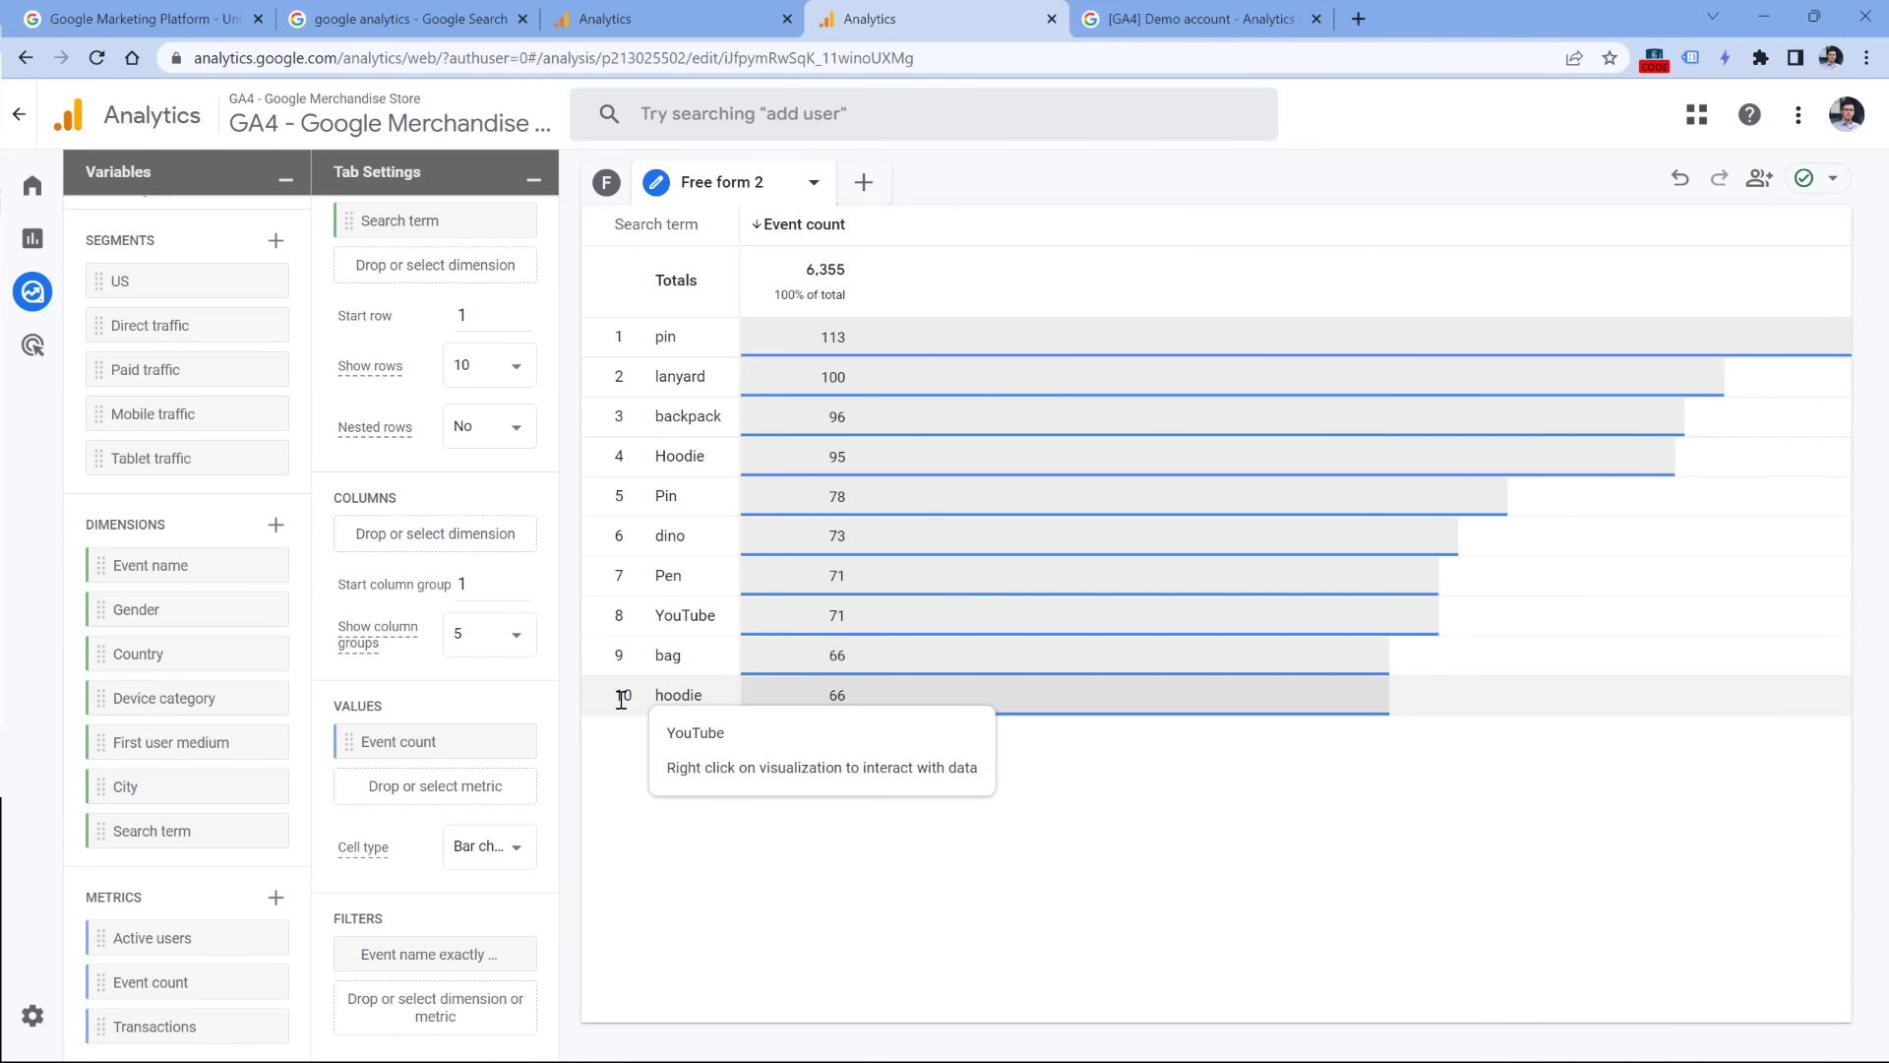
{"action": "left_click", "coordinate": [497, 367]}
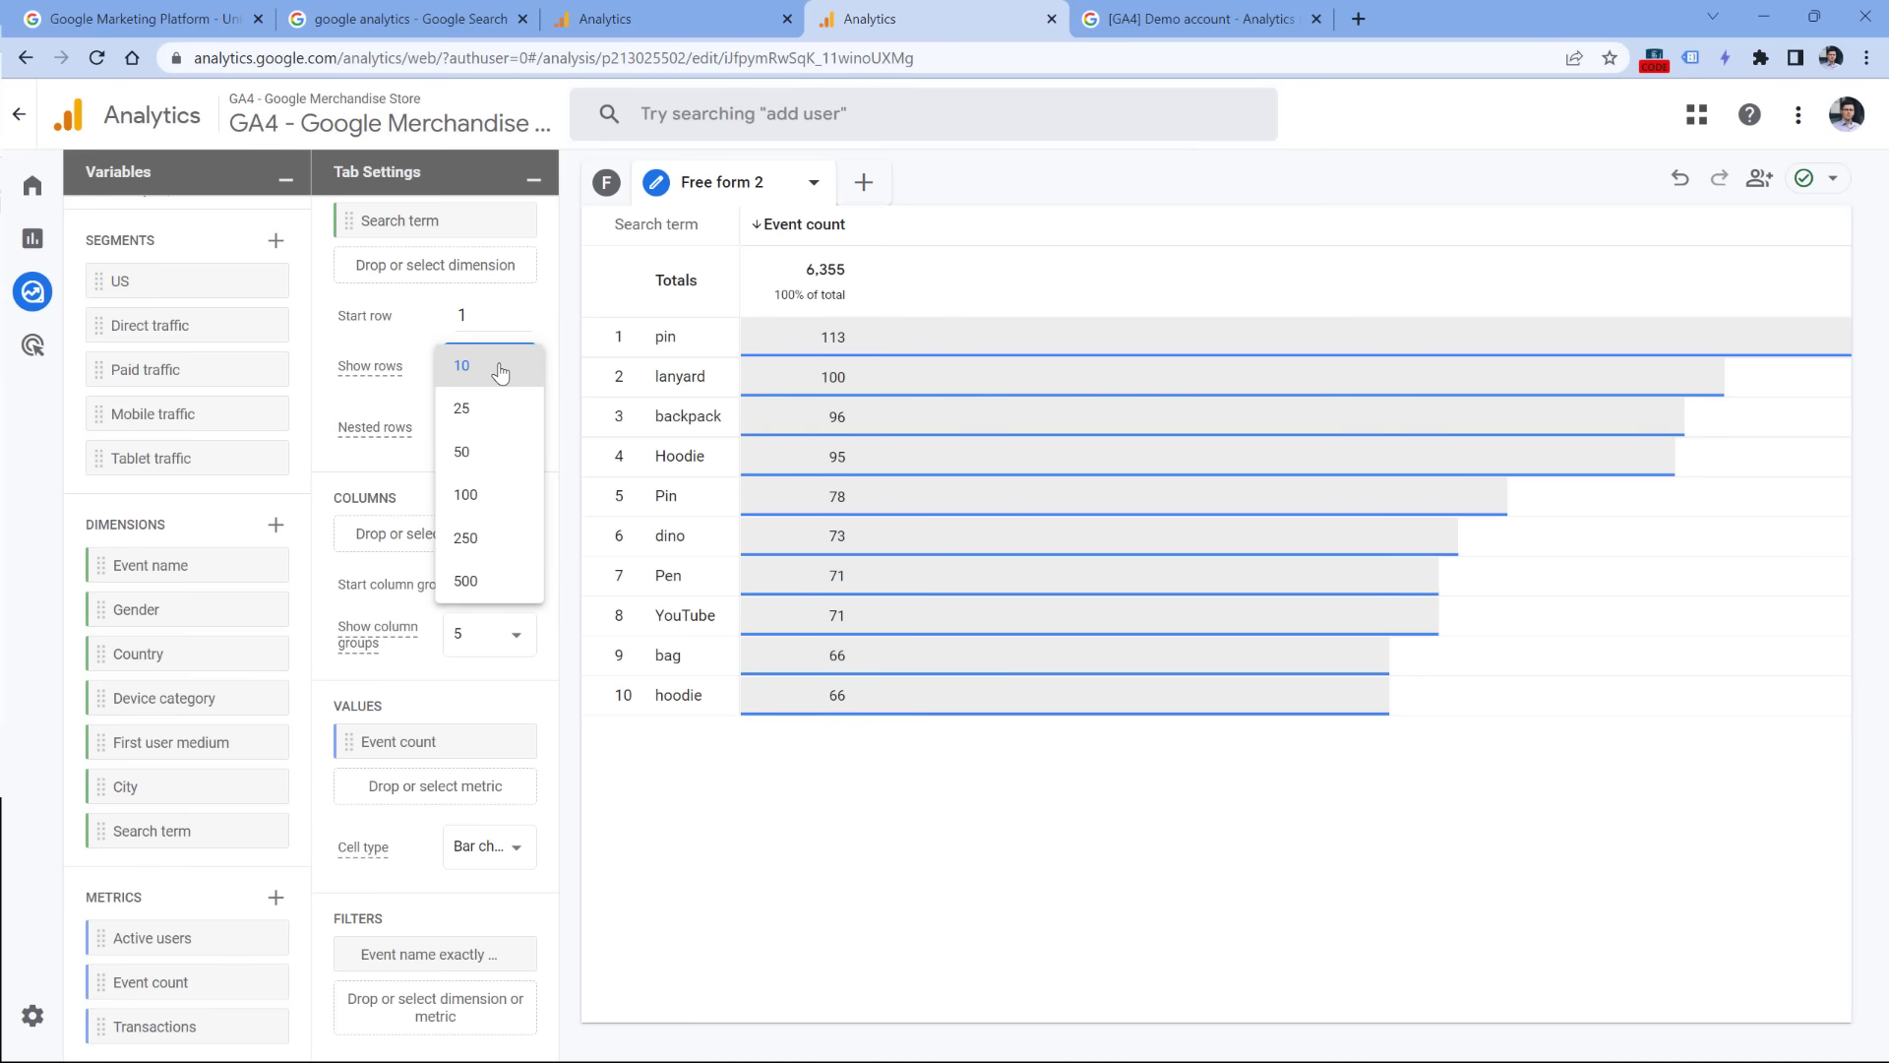
{"action": "left_click", "coordinate": [472, 494]}
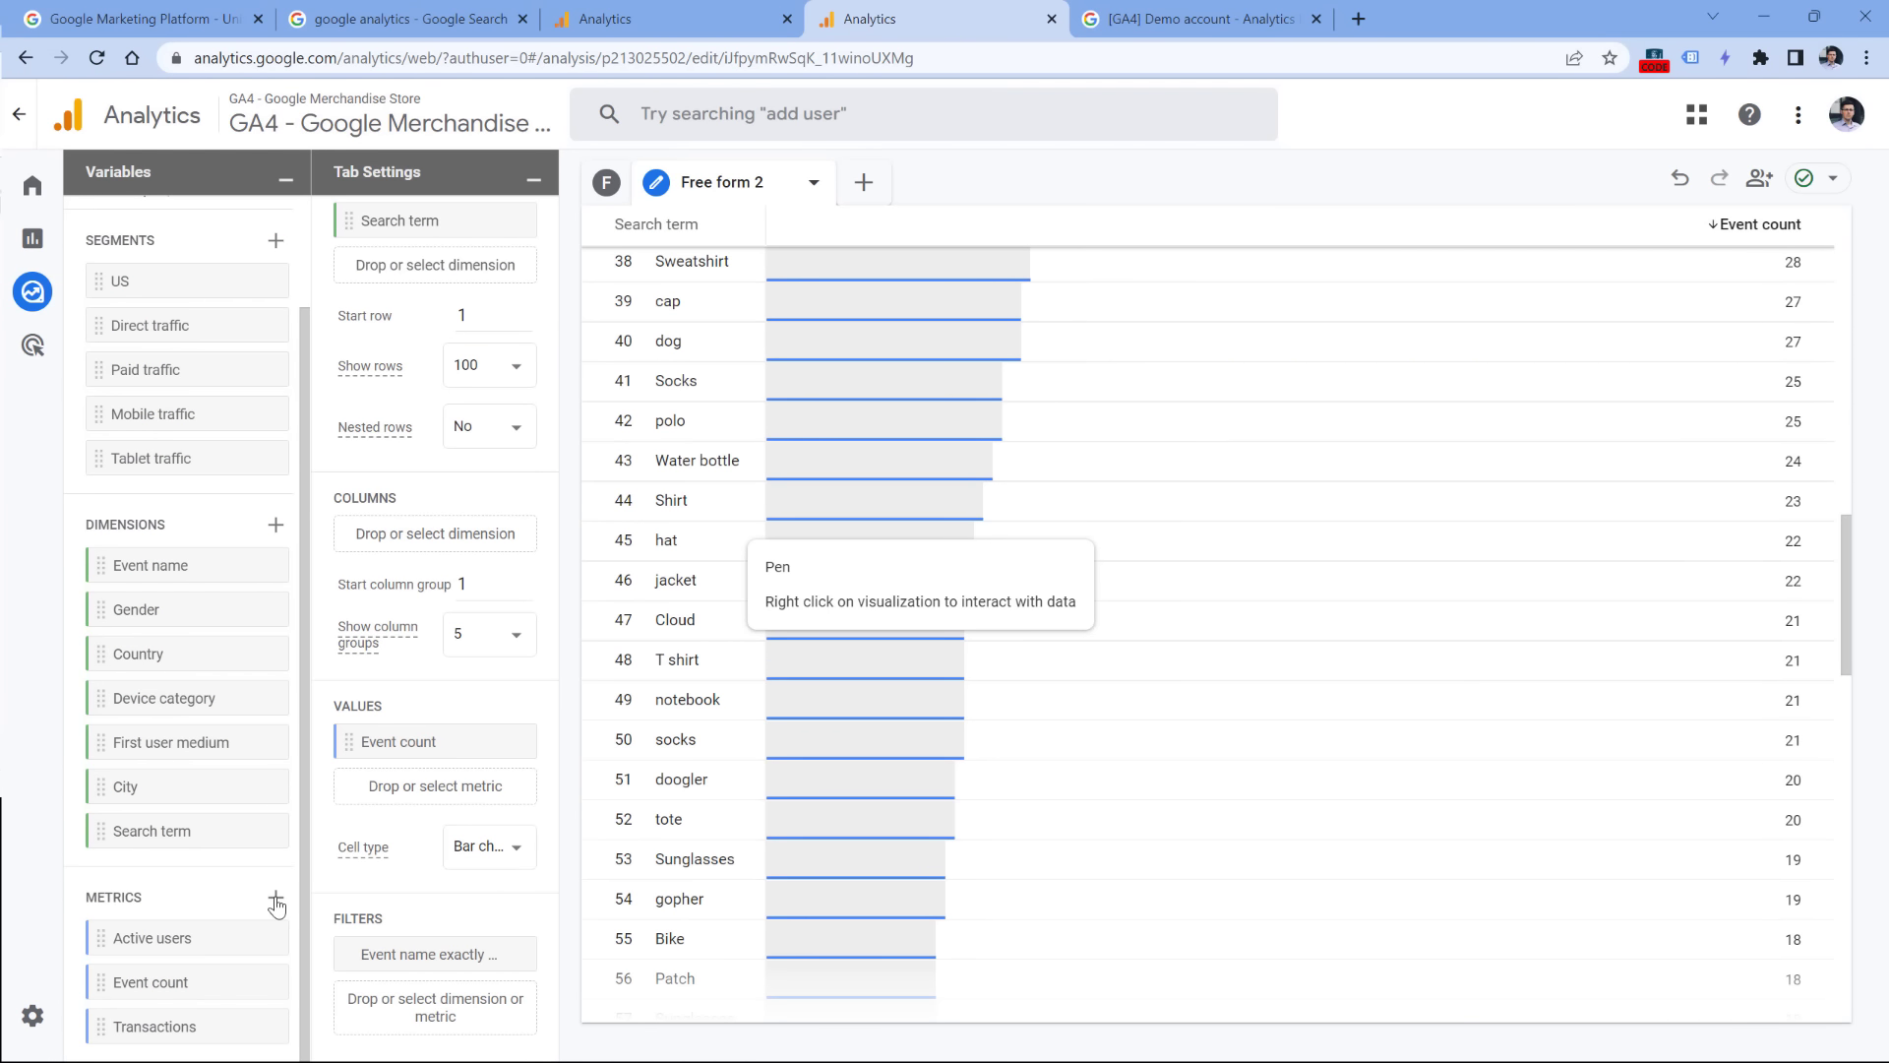
Step: Browse the metrics available for import without adding any, and open the options for building a new segment
{"action": "left_click", "coordinate": [276, 900]}
{"action": "scroll", "coordinate": [590, 394], "scroll_direction": "down", "scroll_amount": 20}
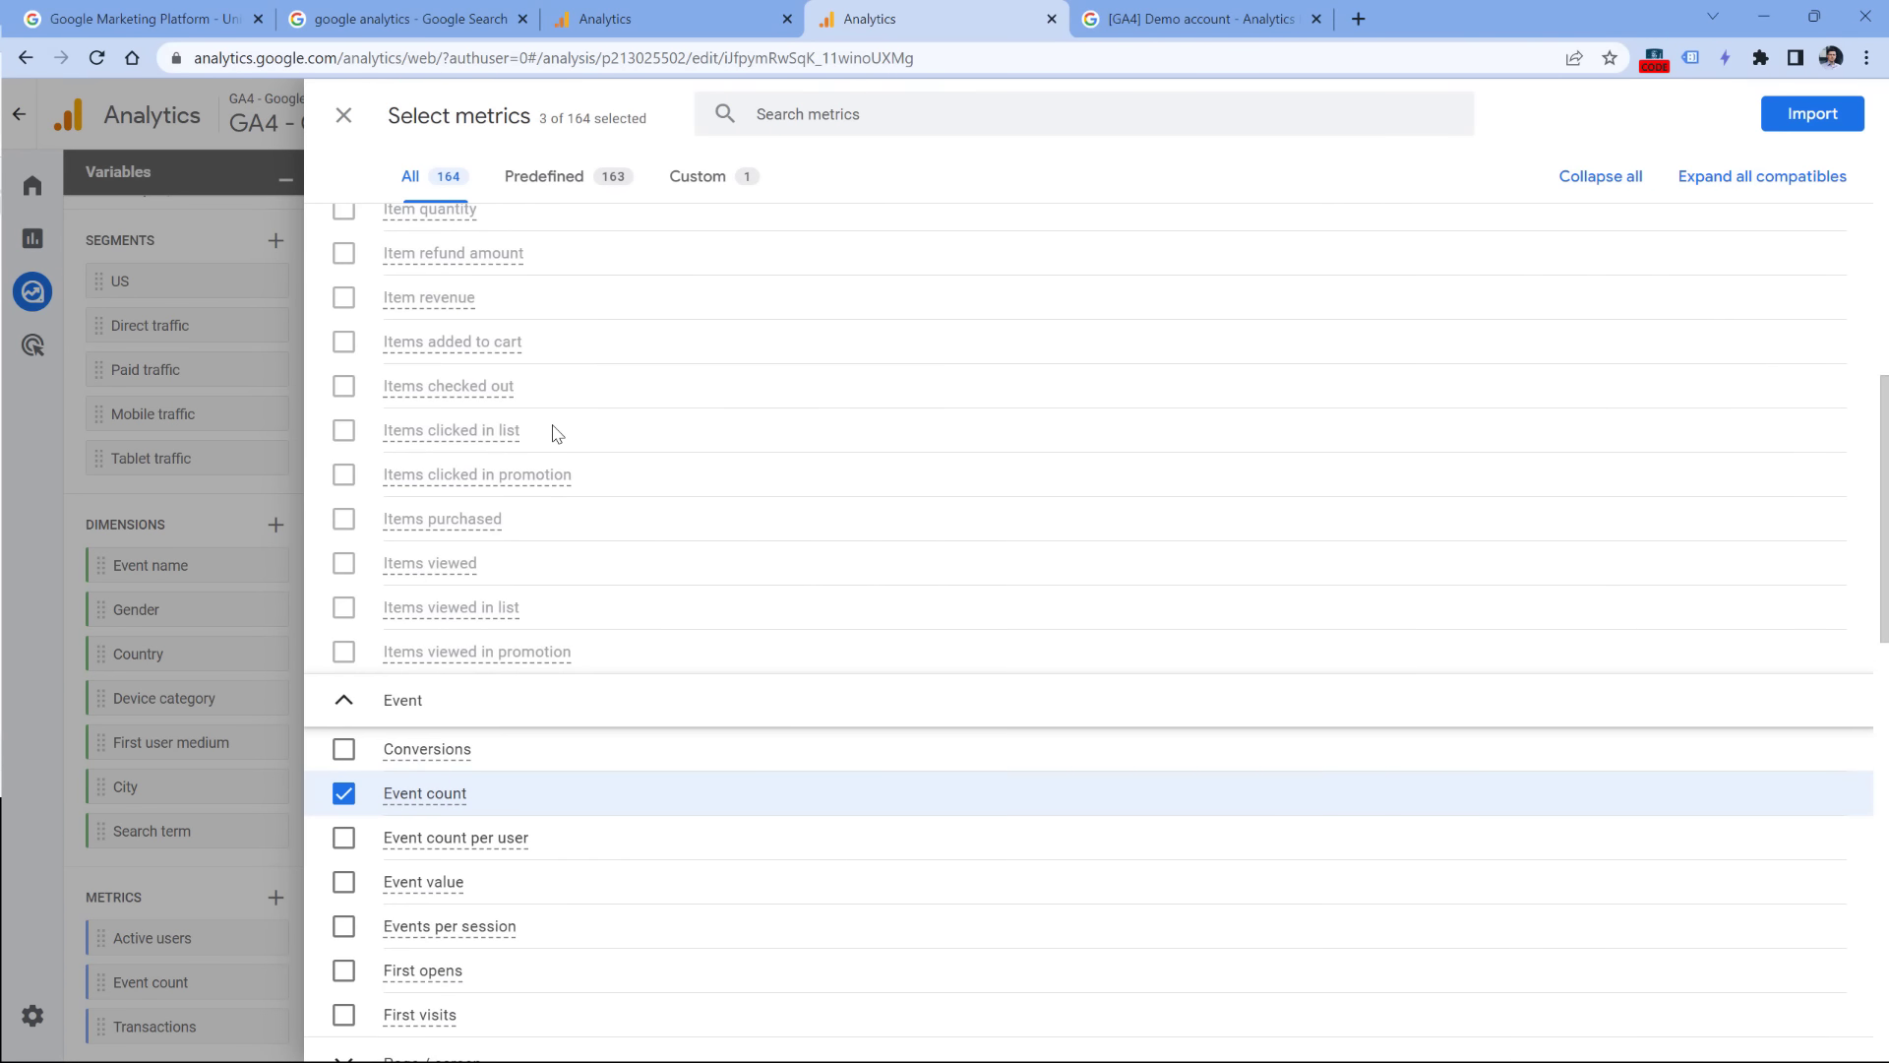
{"action": "scroll", "coordinate": [553, 433], "scroll_direction": "down", "scroll_amount": 1}
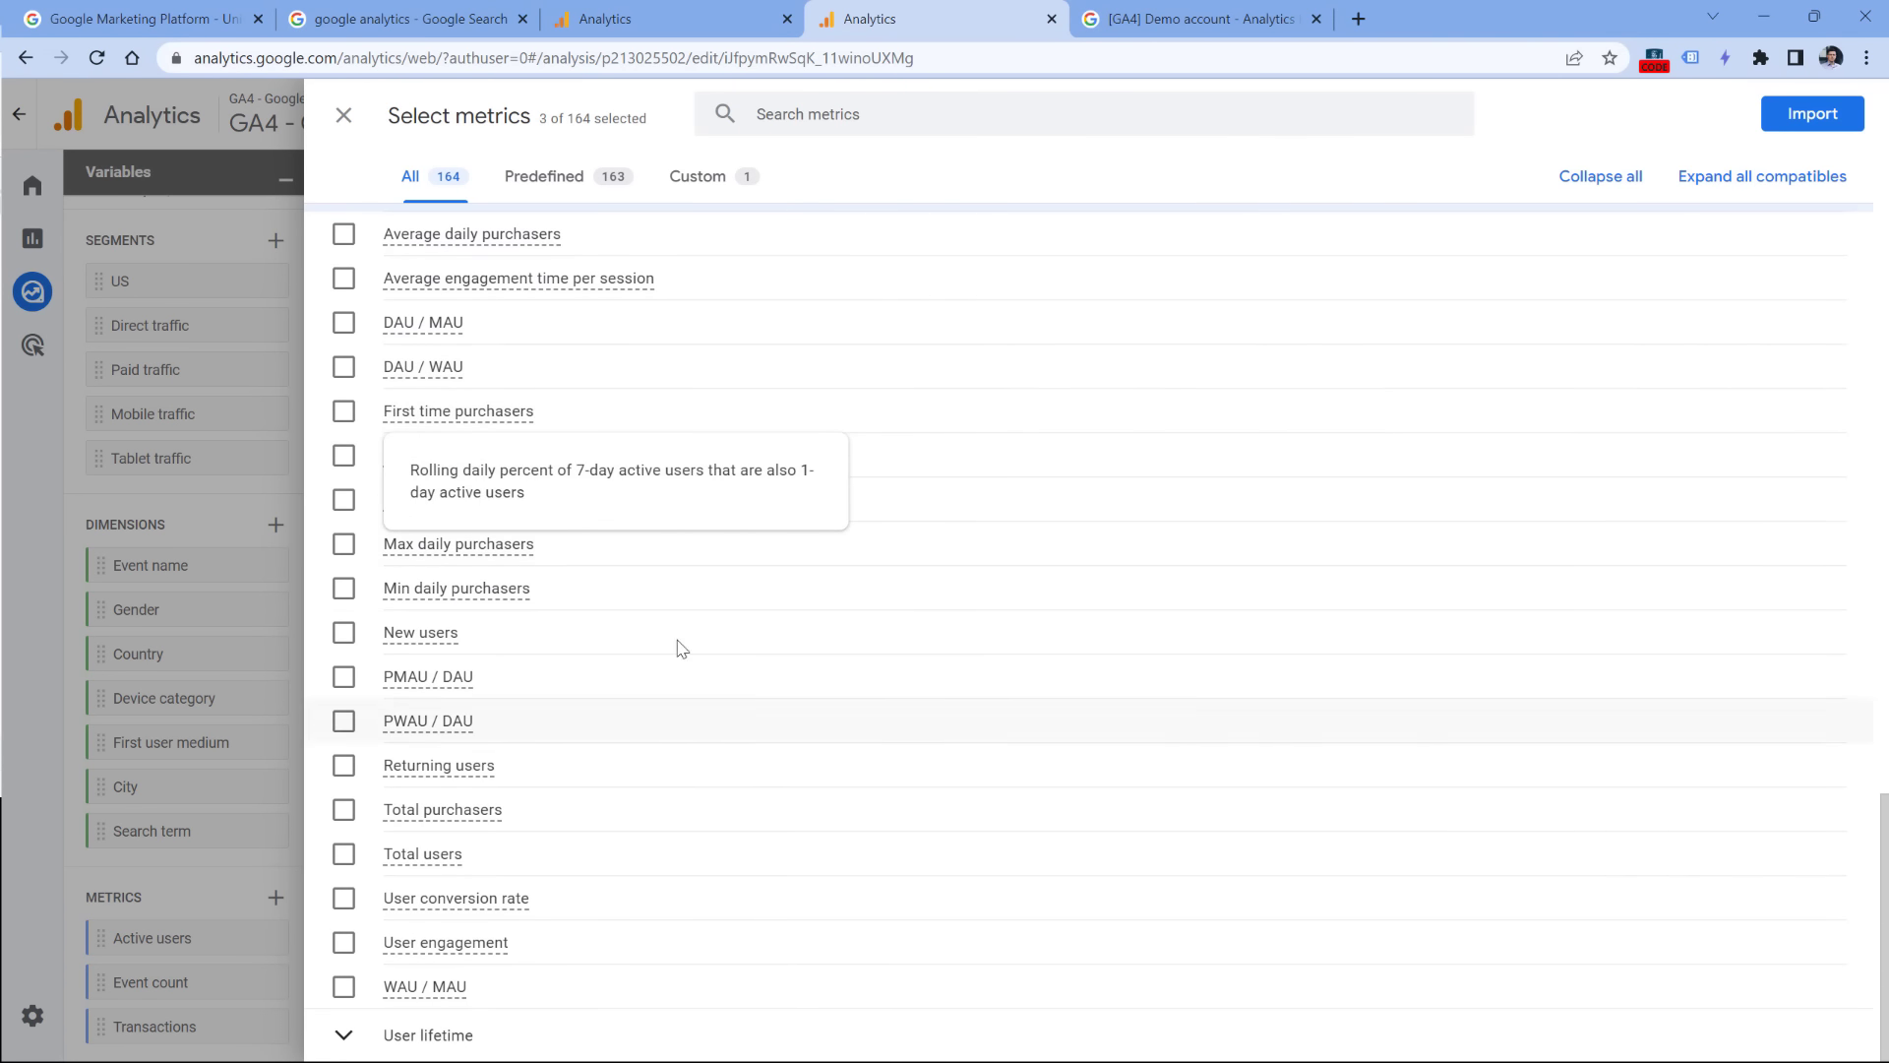
{"action": "left_click", "coordinate": [343, 115]}
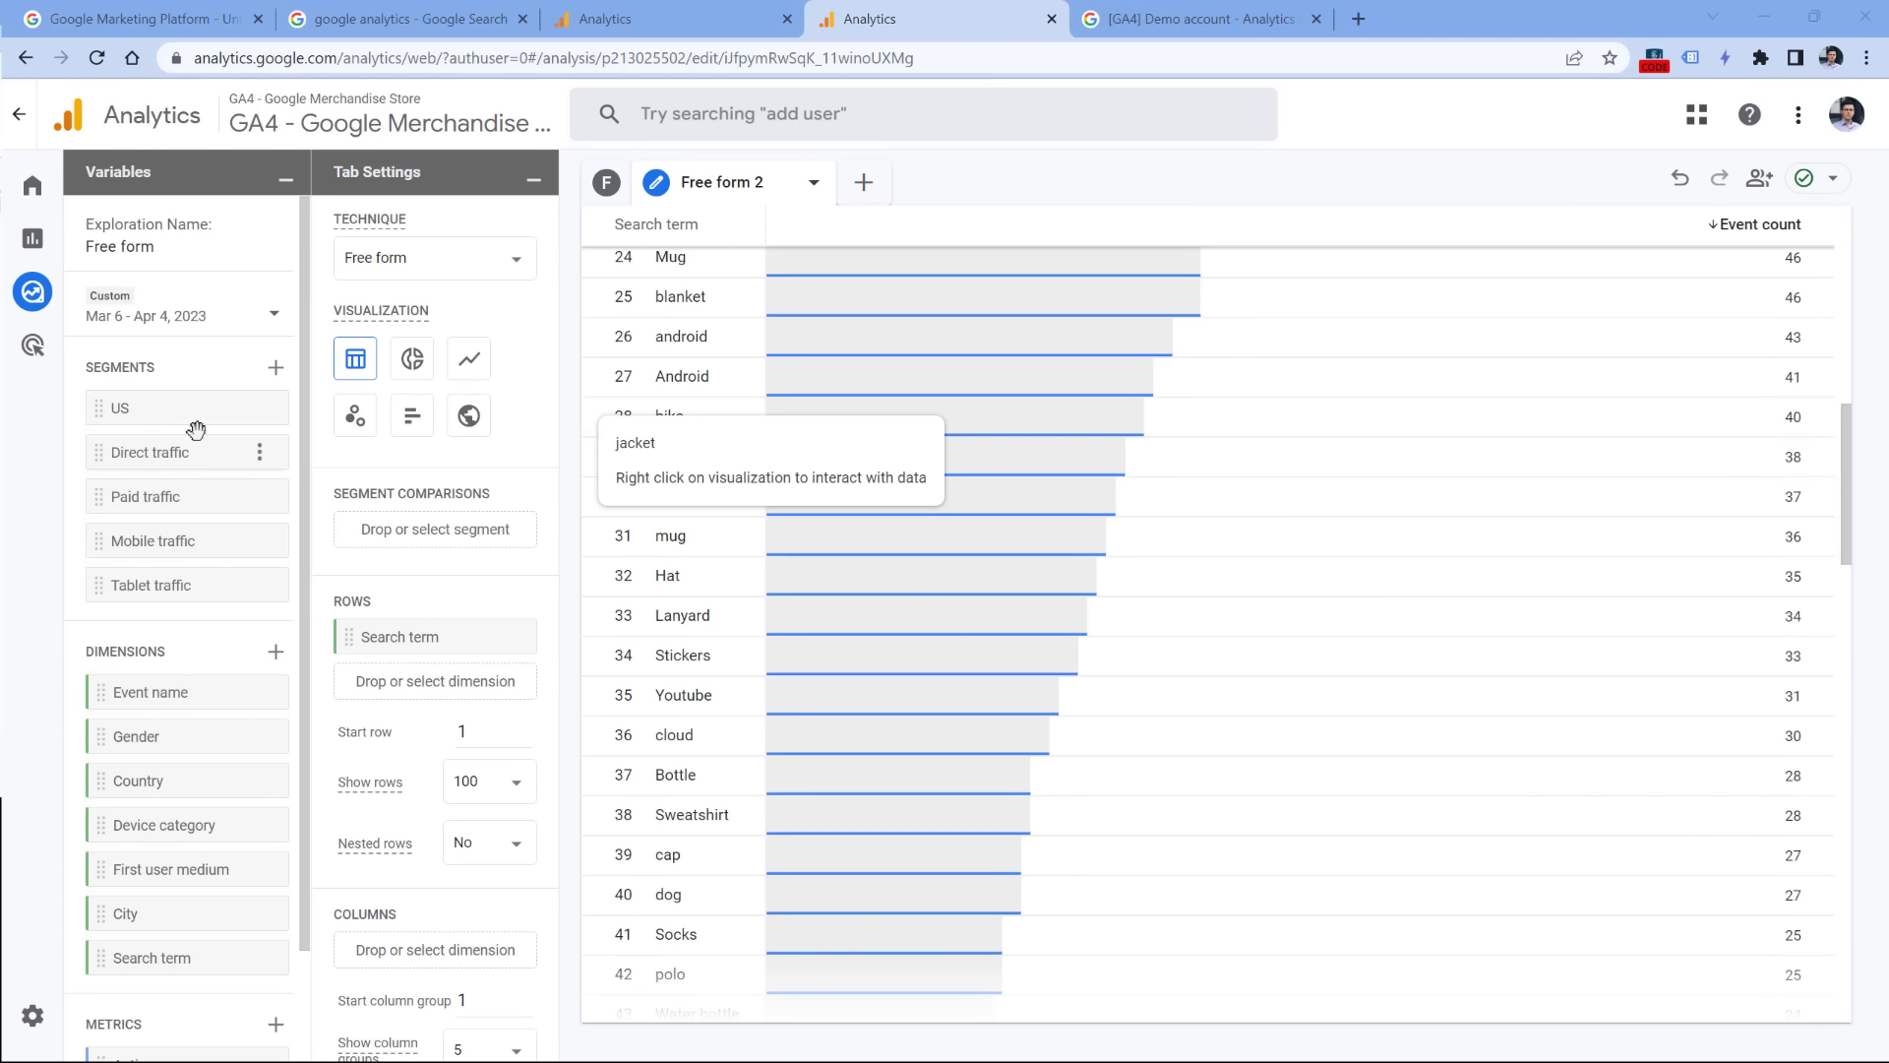
{"action": "left_click", "coordinate": [276, 370]}
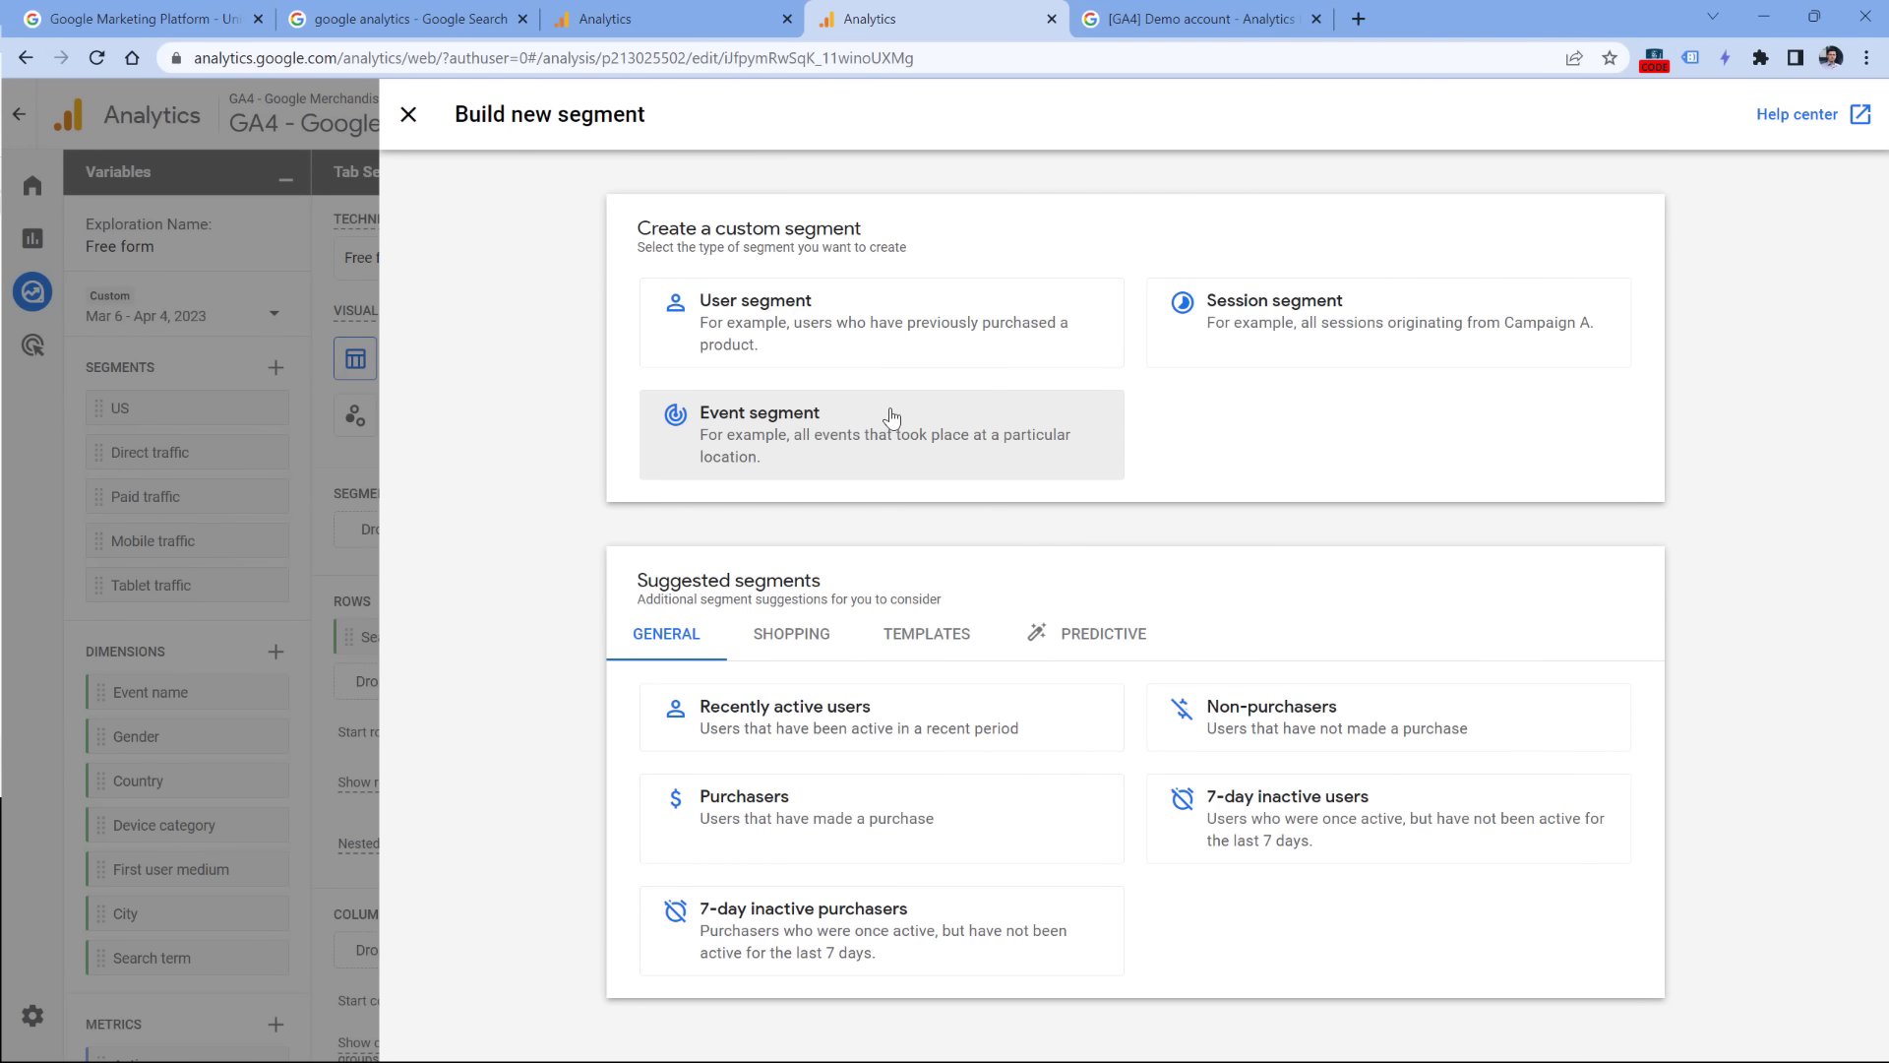
Step: Leave the new segment form and open the existing Mobile traffic segment to examine its conditions and sequence option
{"action": "left_click", "coordinate": [406, 116]}
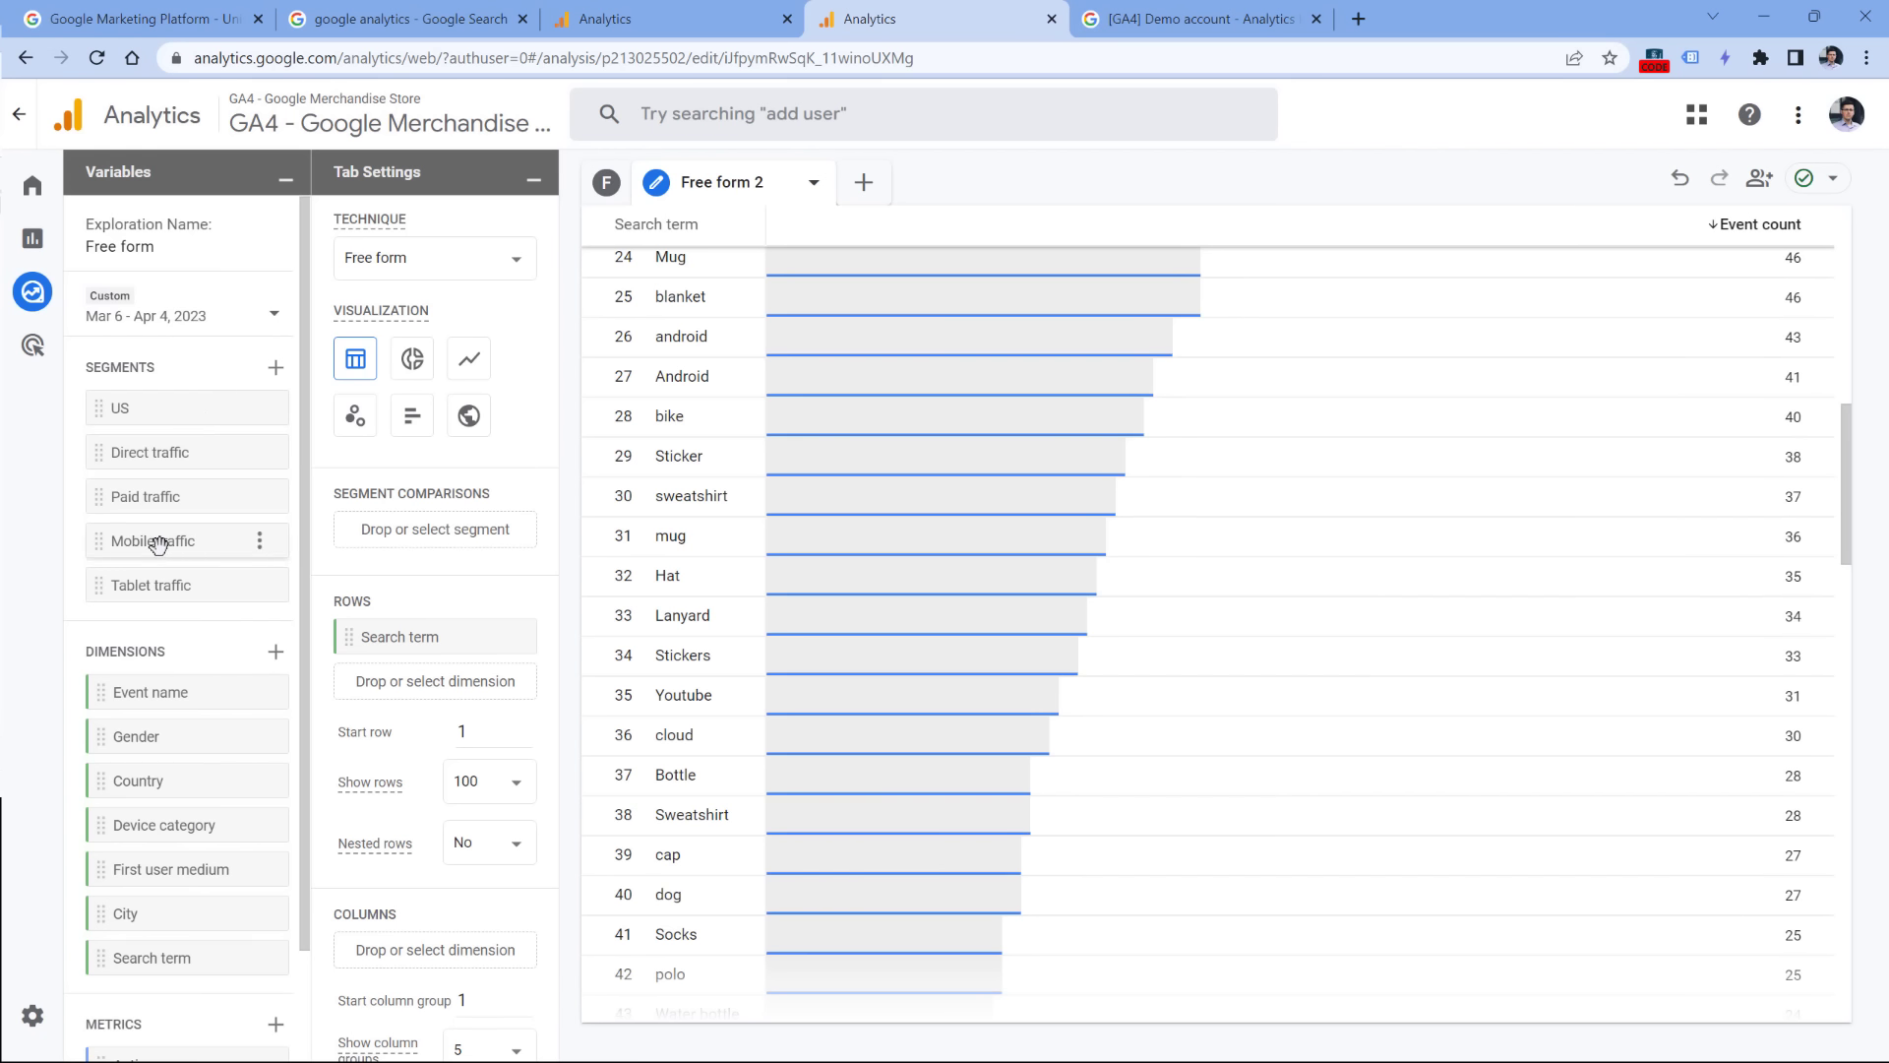
{"action": "left_click", "coordinate": [260, 540]}
{"action": "left_click", "coordinate": [287, 614]}
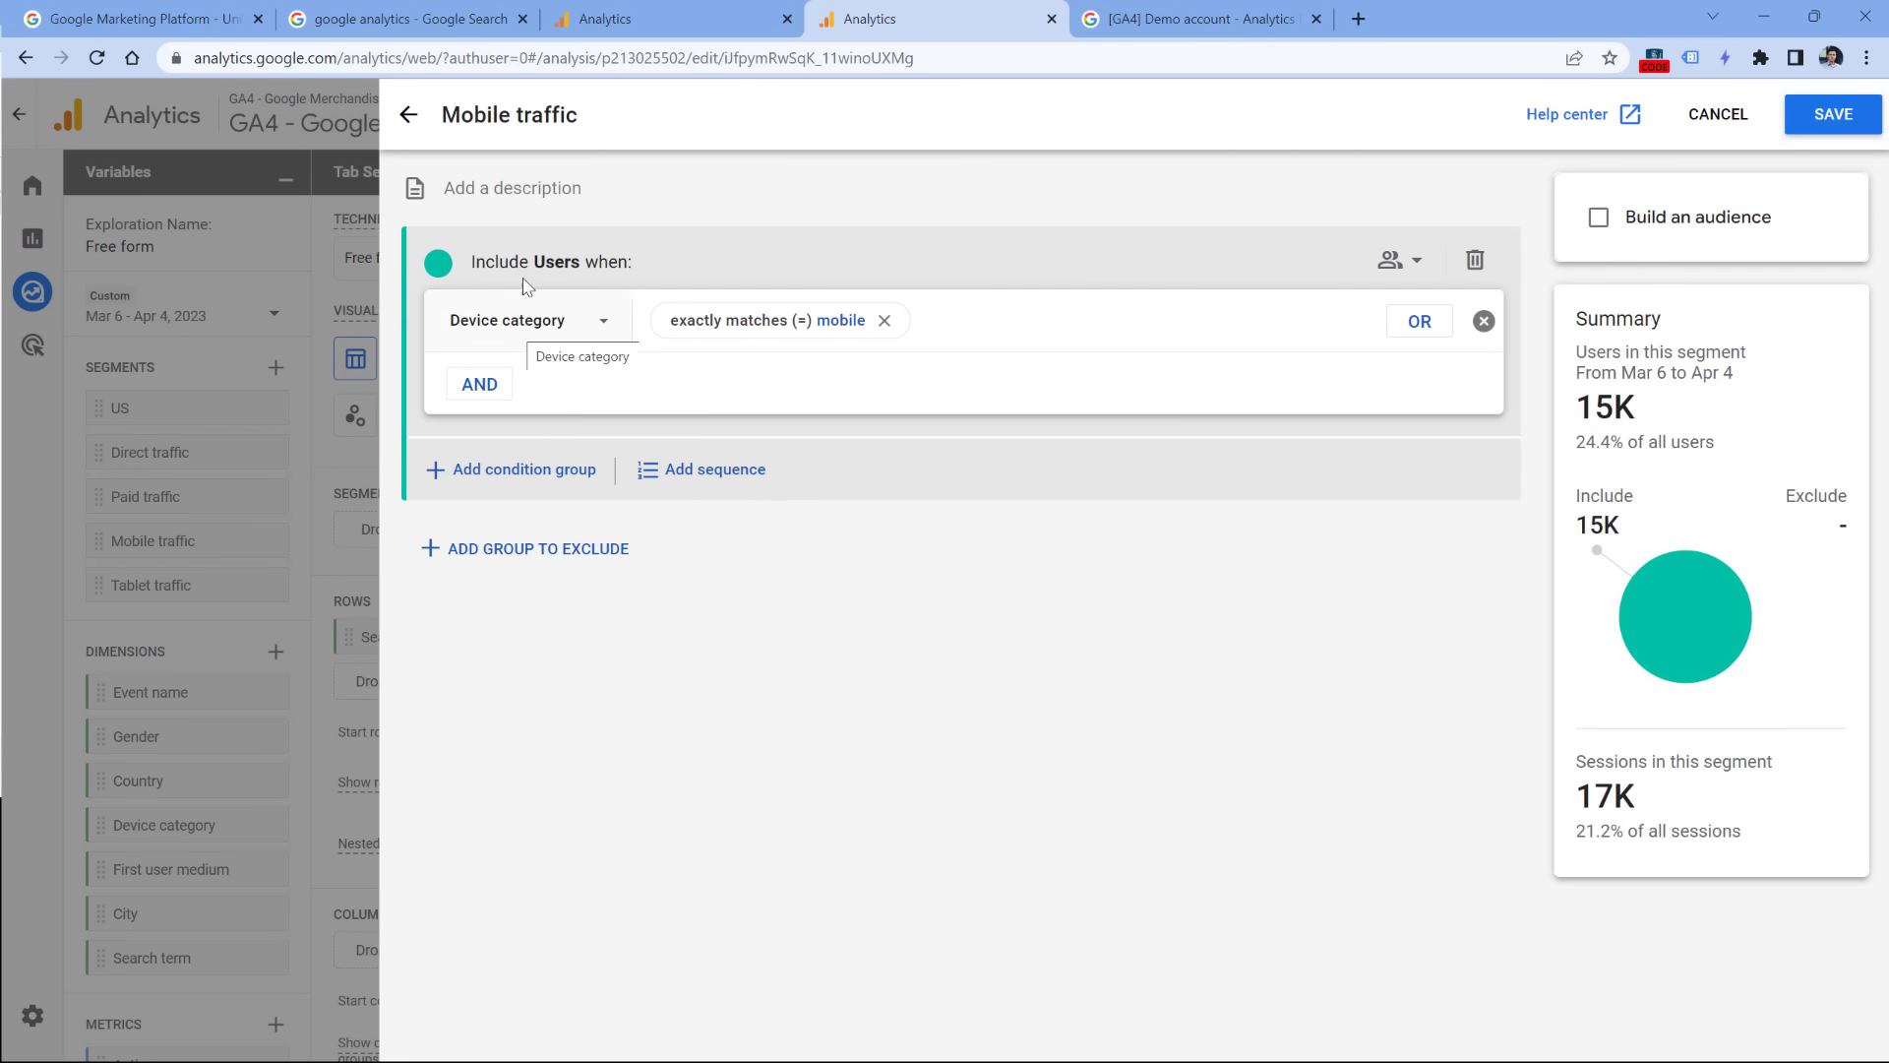
{"action": "left_click", "coordinate": [702, 472]}
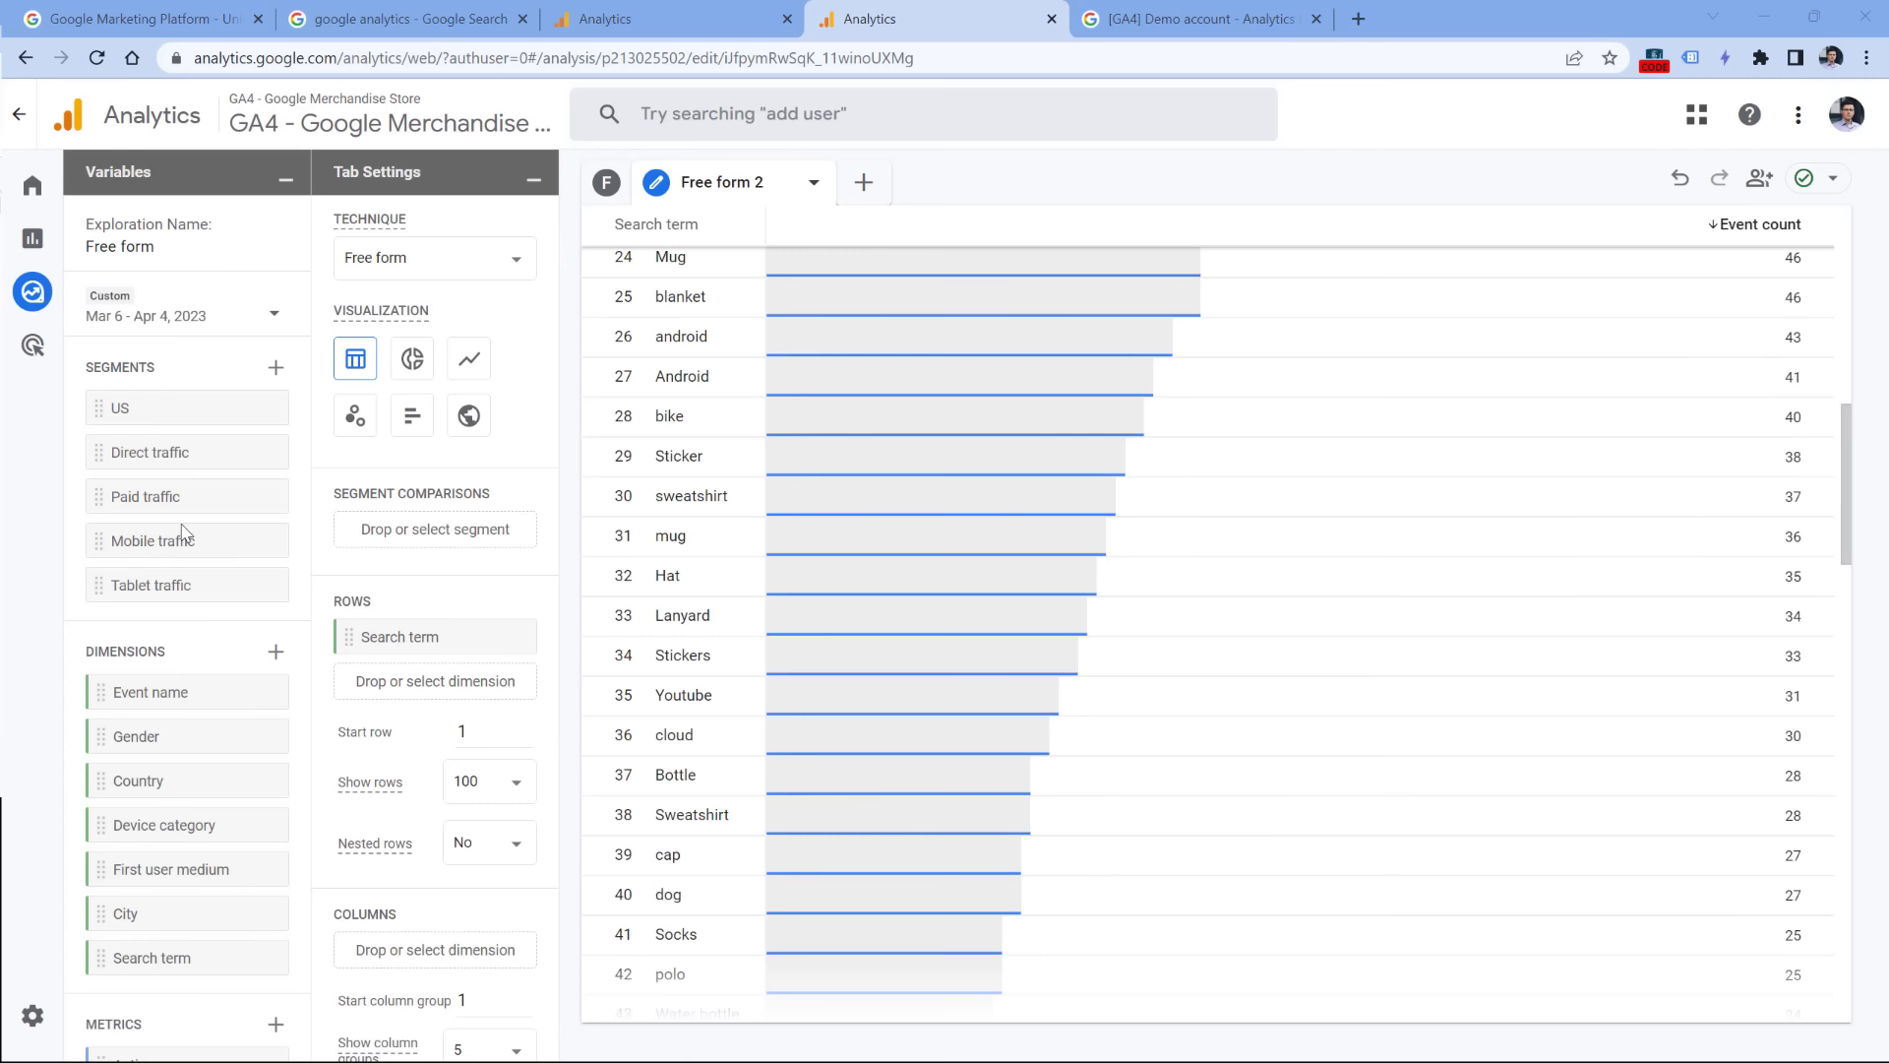
Step: Add a Funnel exploration tab and set the condition of its first funnel step to the view_item event
{"action": "left_click", "coordinate": [864, 187]}
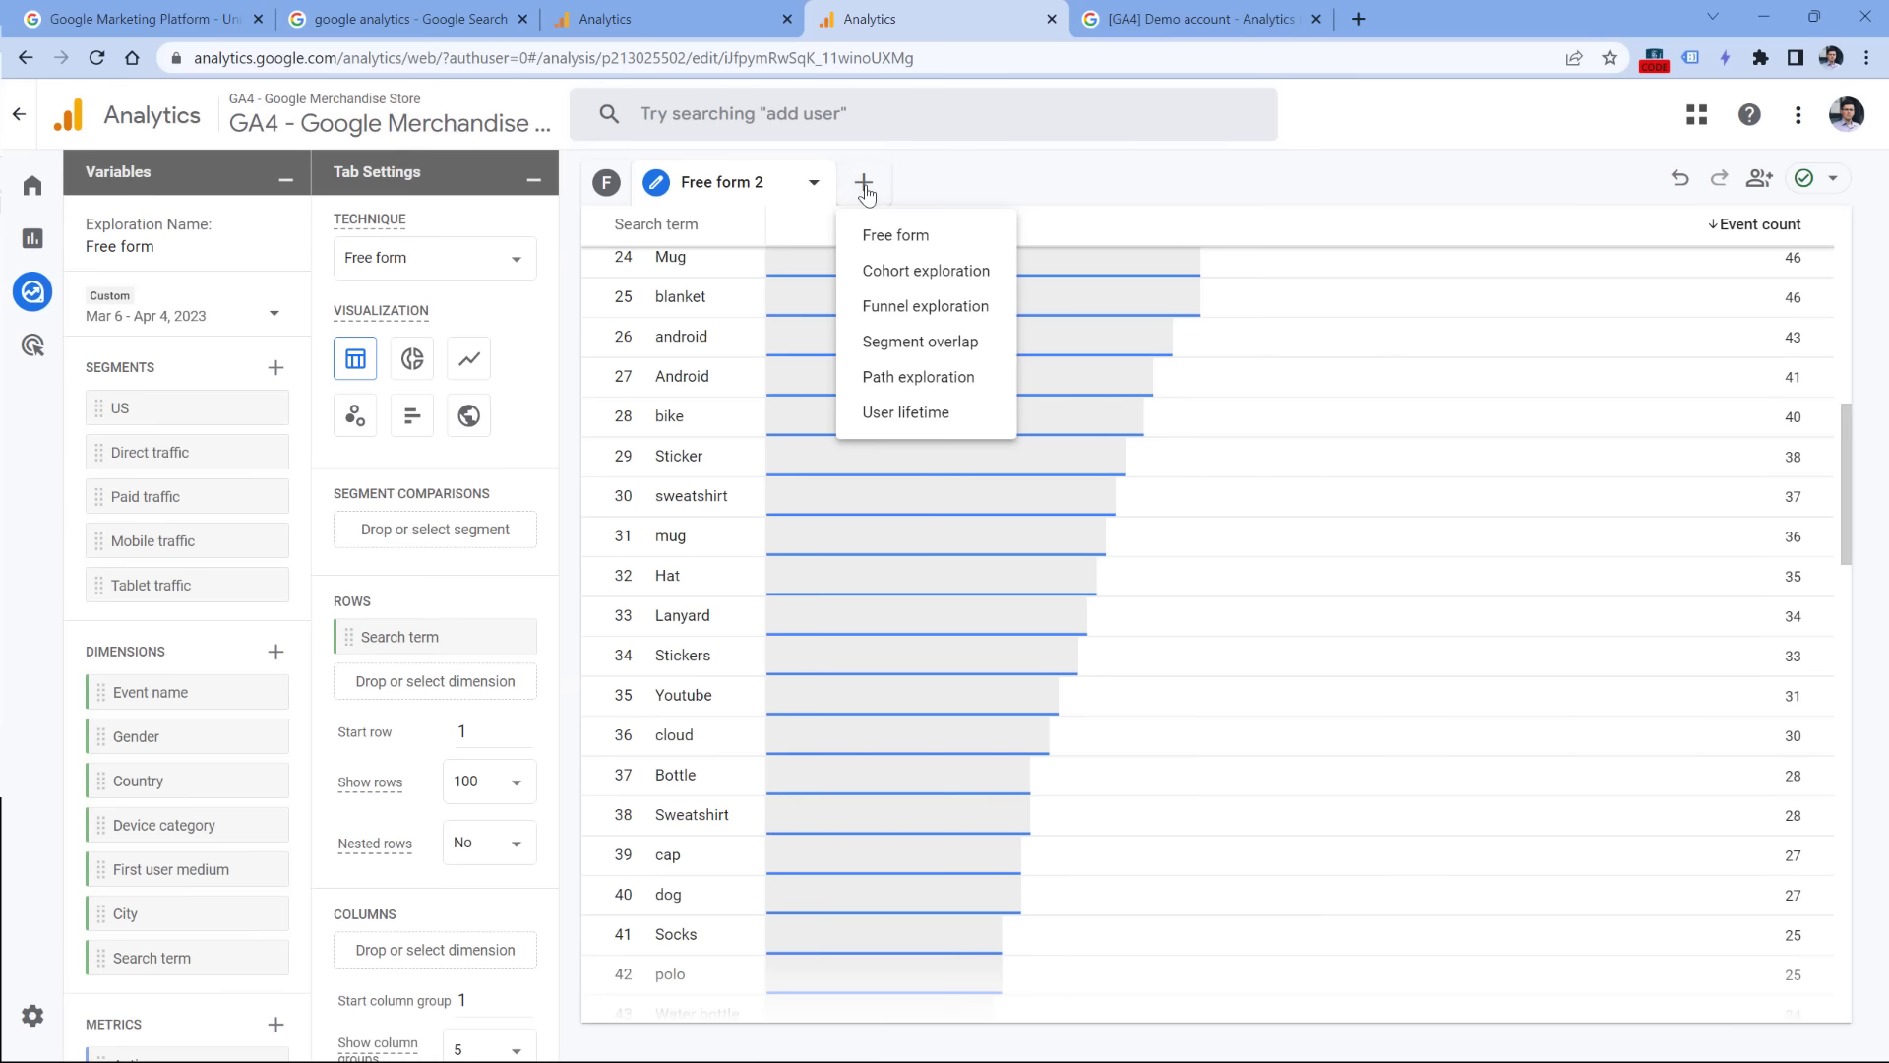
{"action": "left_click", "coordinate": [923, 308]}
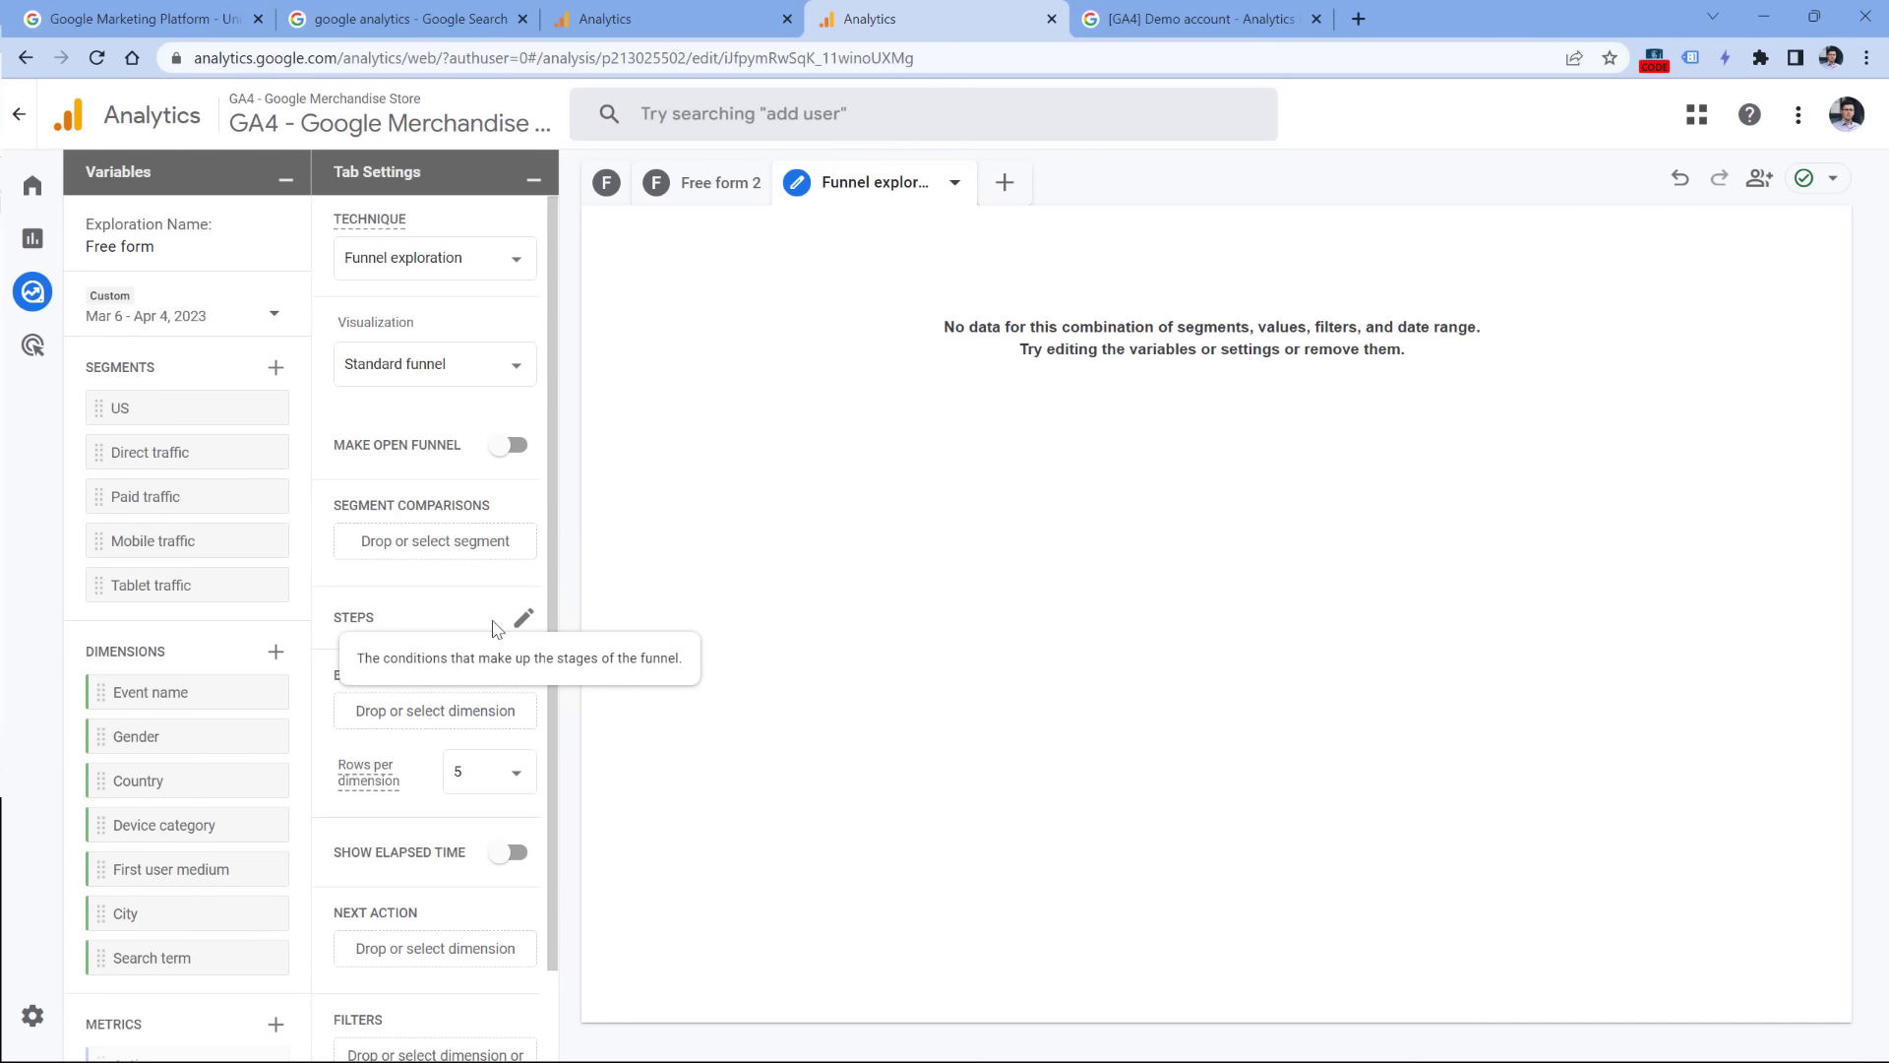
{"action": "left_click", "coordinate": [524, 620]}
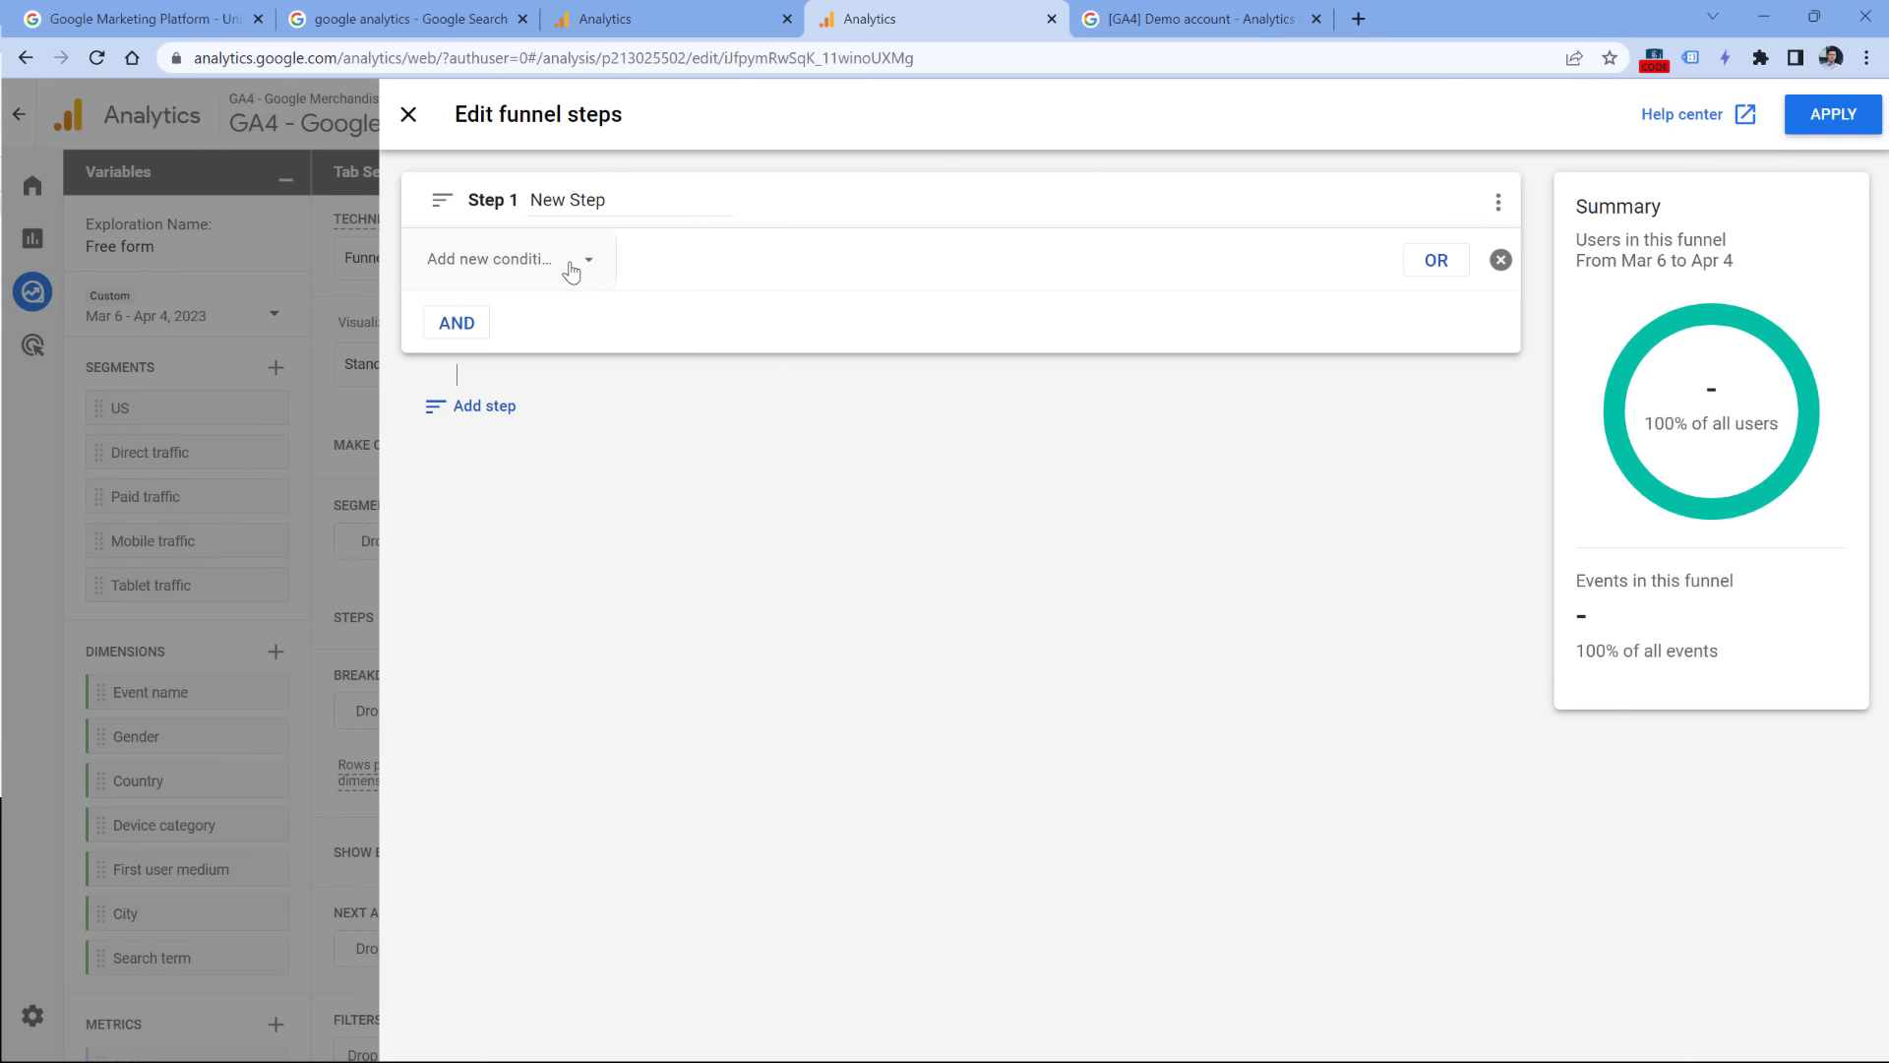
{"action": "left_click", "coordinate": [588, 264]}
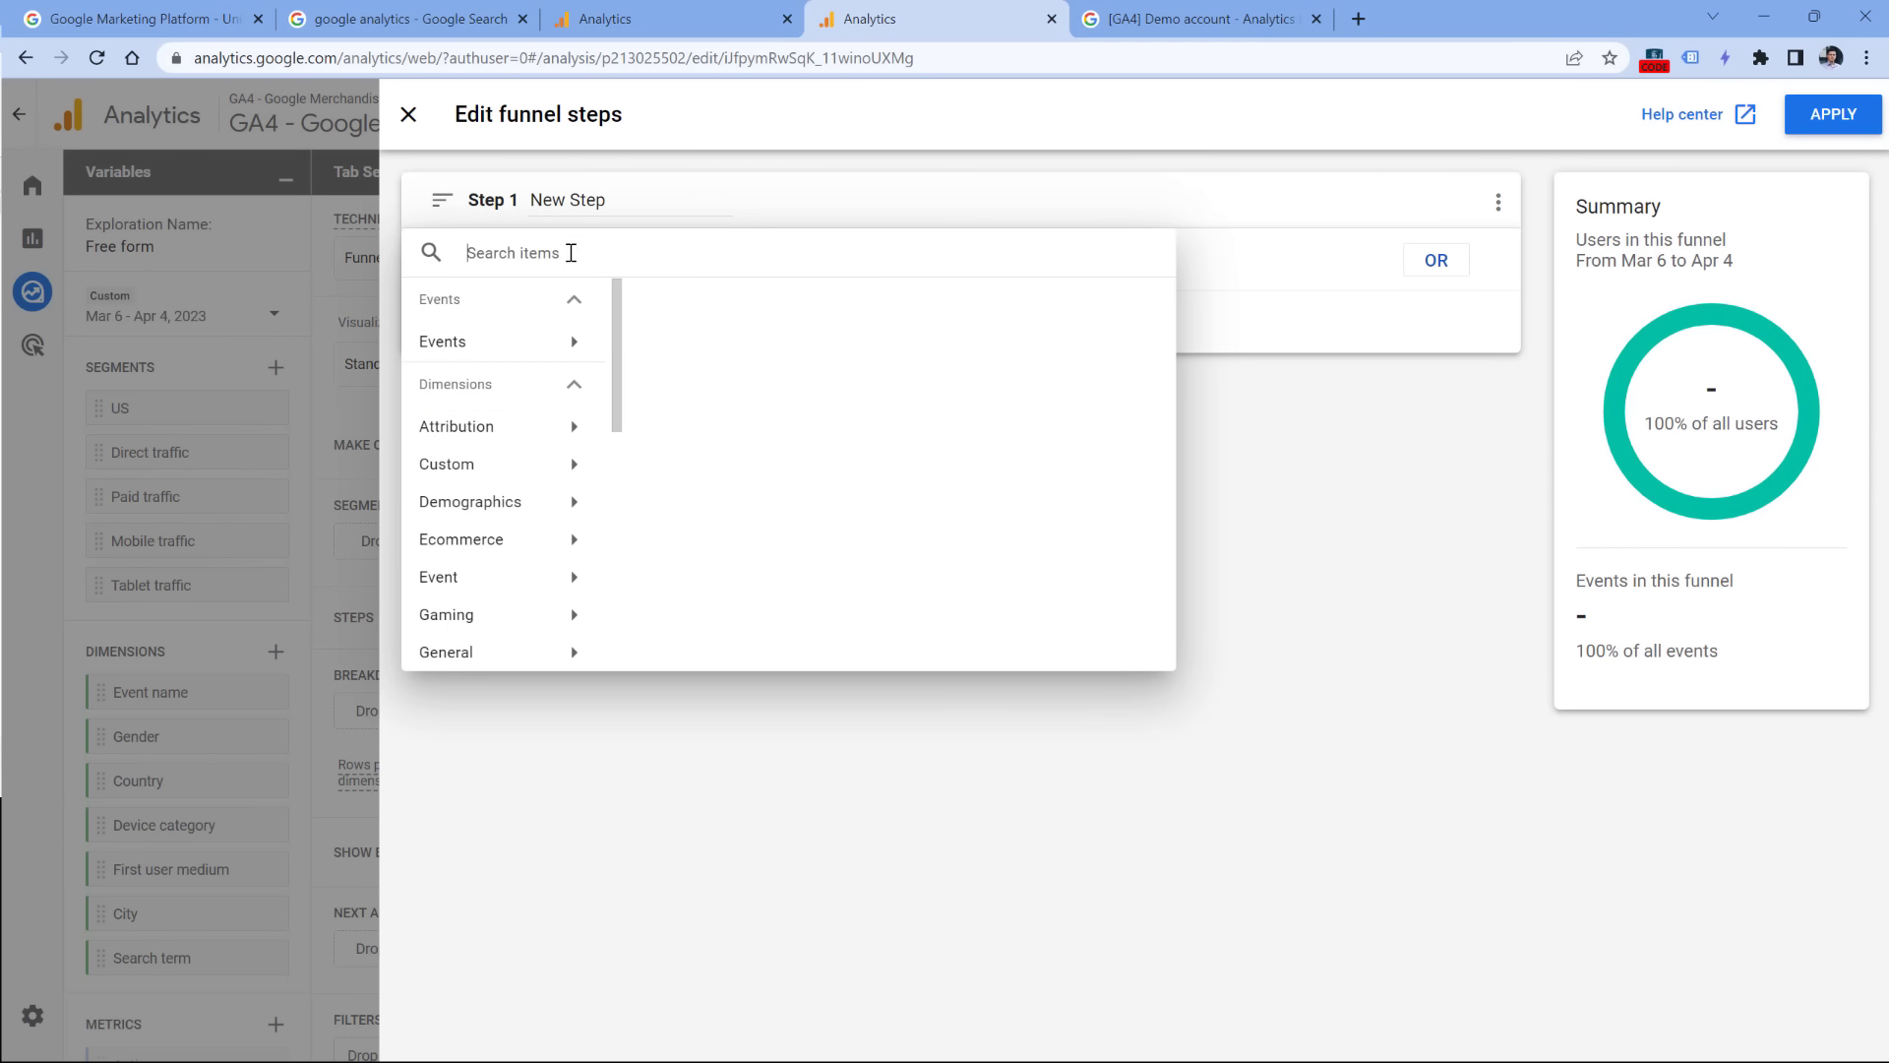
{"action": "type", "text": "view"}
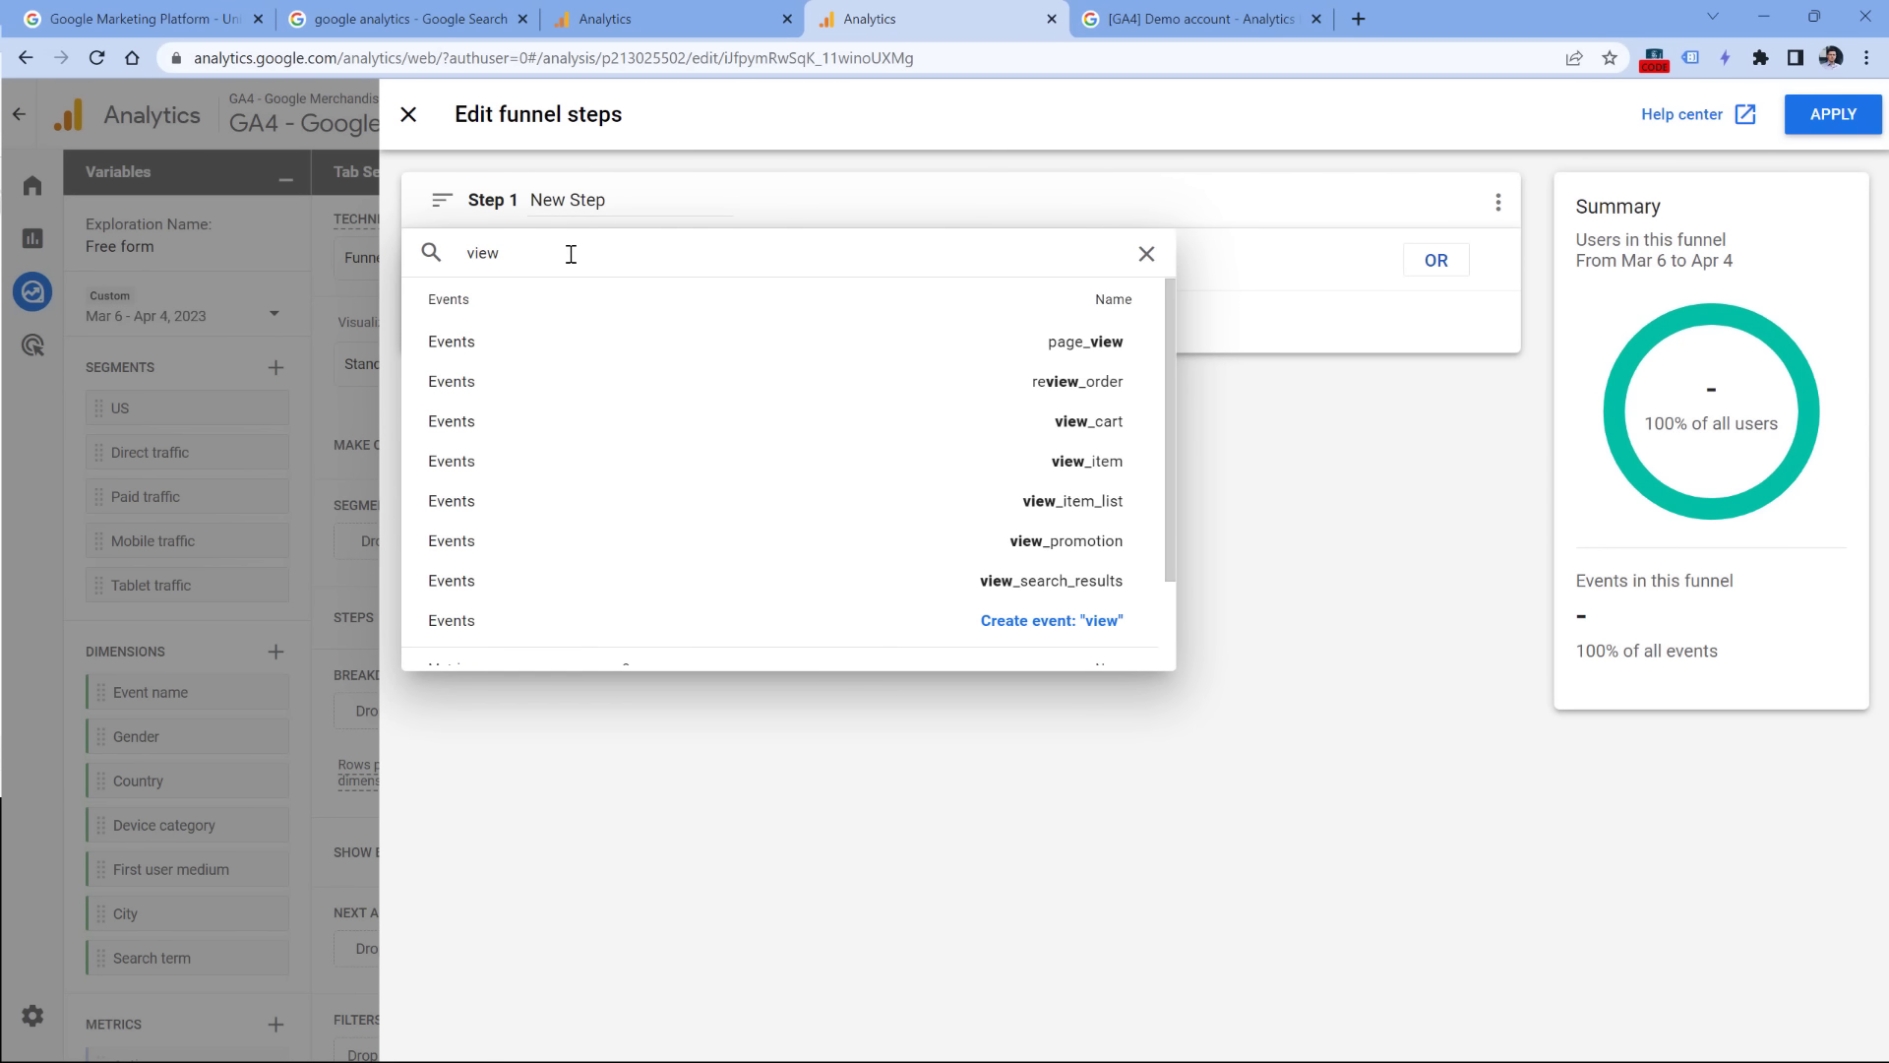
{"action": "left_click", "coordinate": [555, 460]}
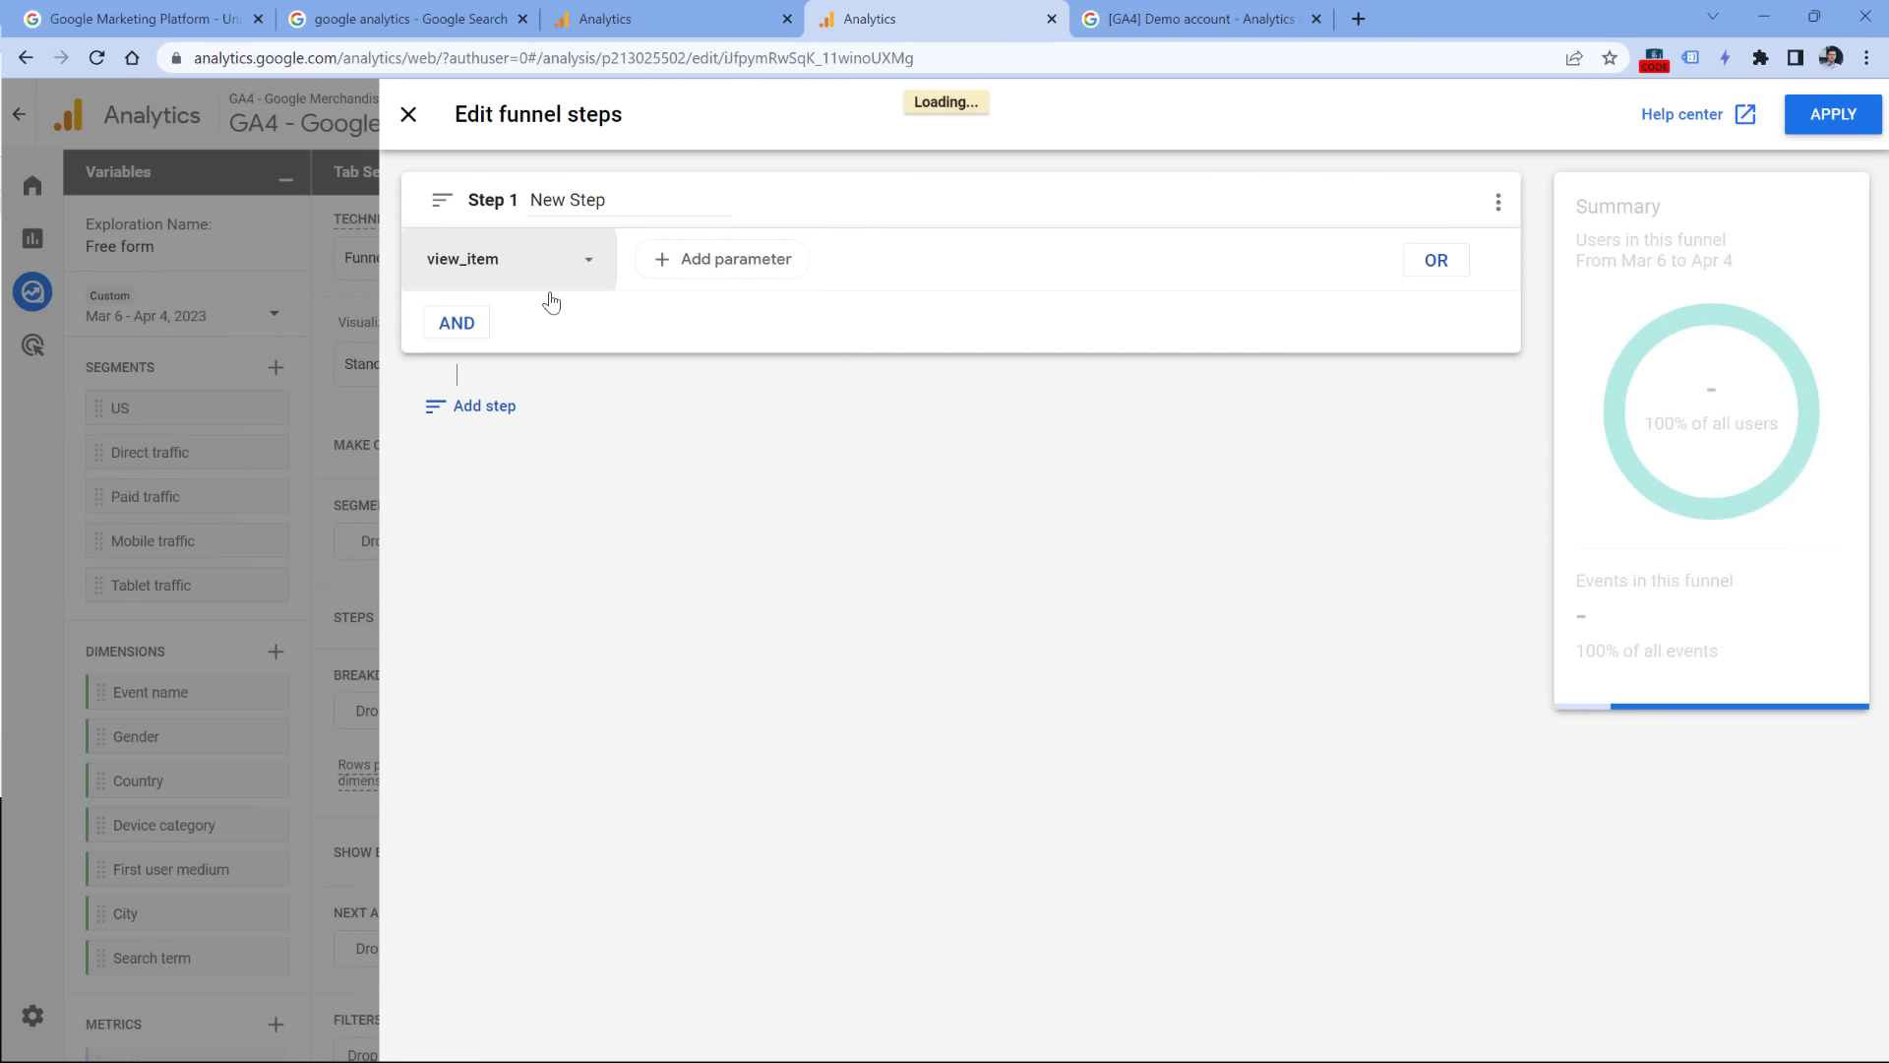
Step: Add a second funnel step with the add_to_cart event as its condition
{"action": "left_click", "coordinate": [474, 407]}
{"action": "left_click", "coordinate": [546, 549]}
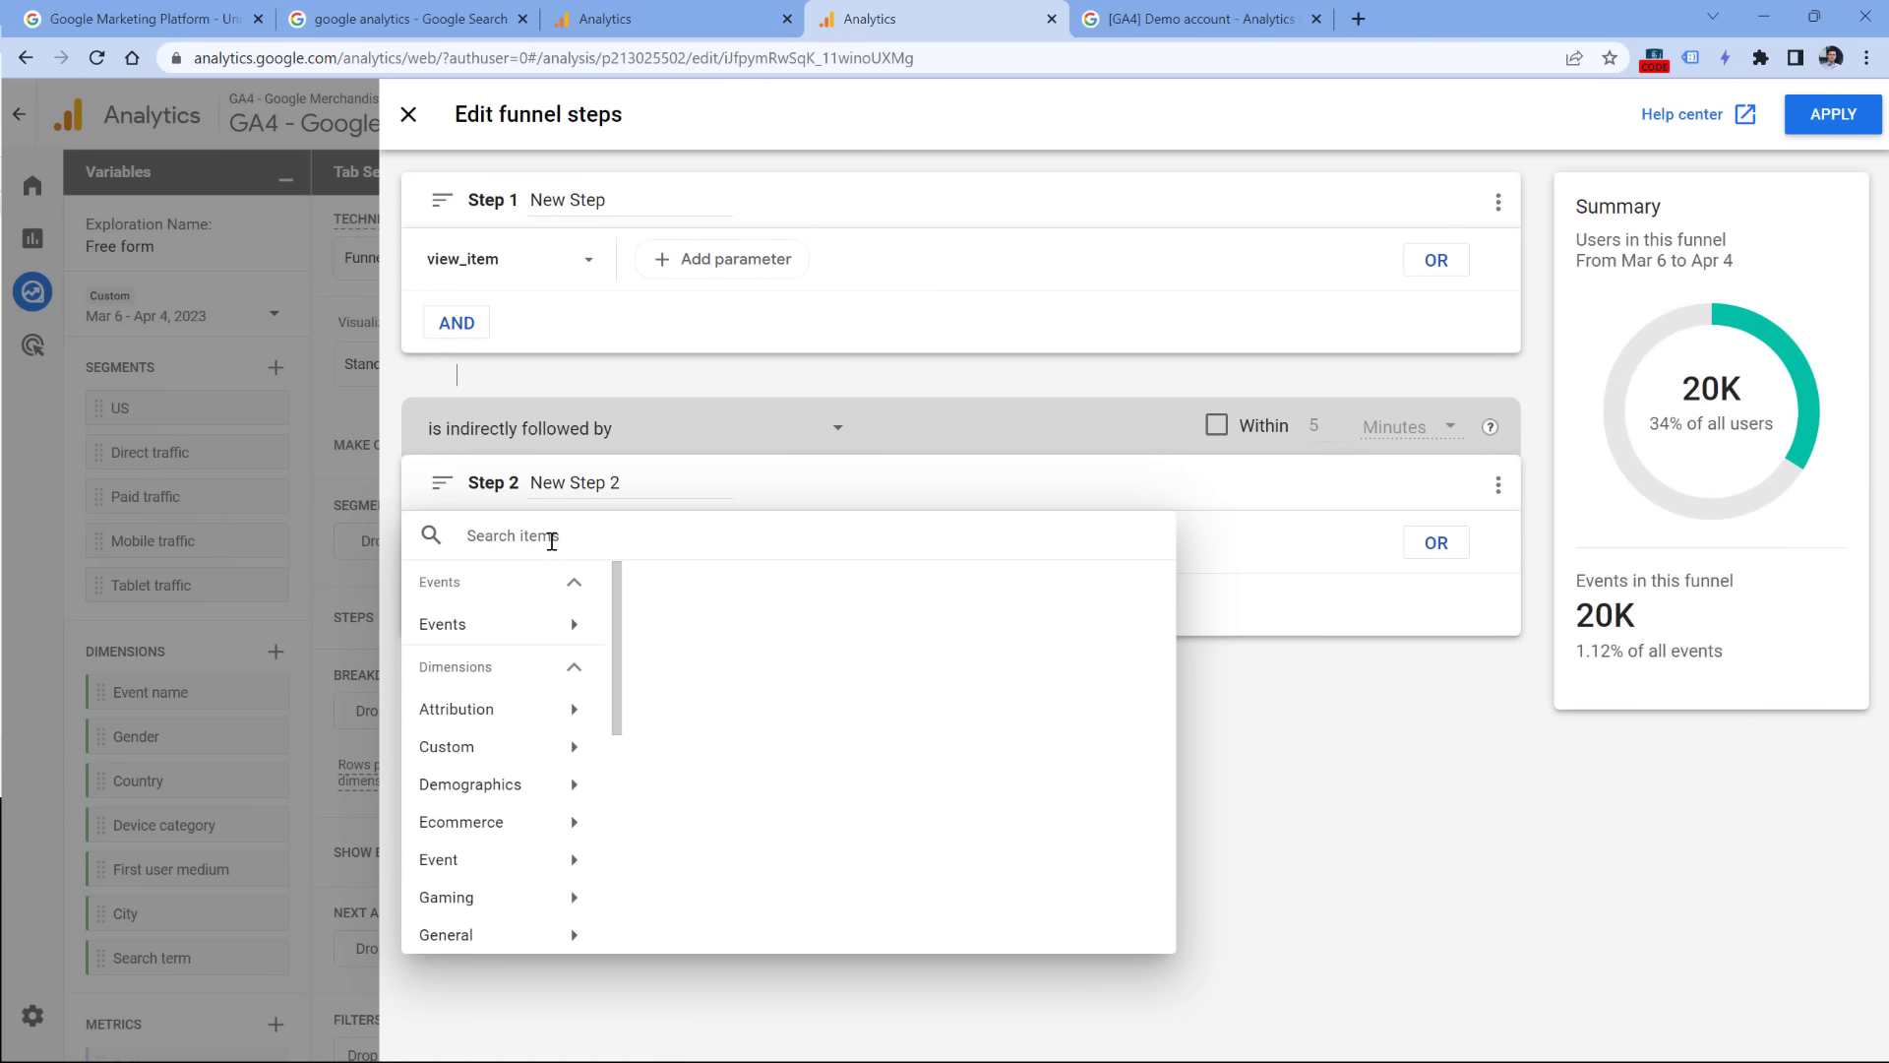
{"action": "type", "text": "add"}
{"action": "left_click", "coordinate": [935, 705]}
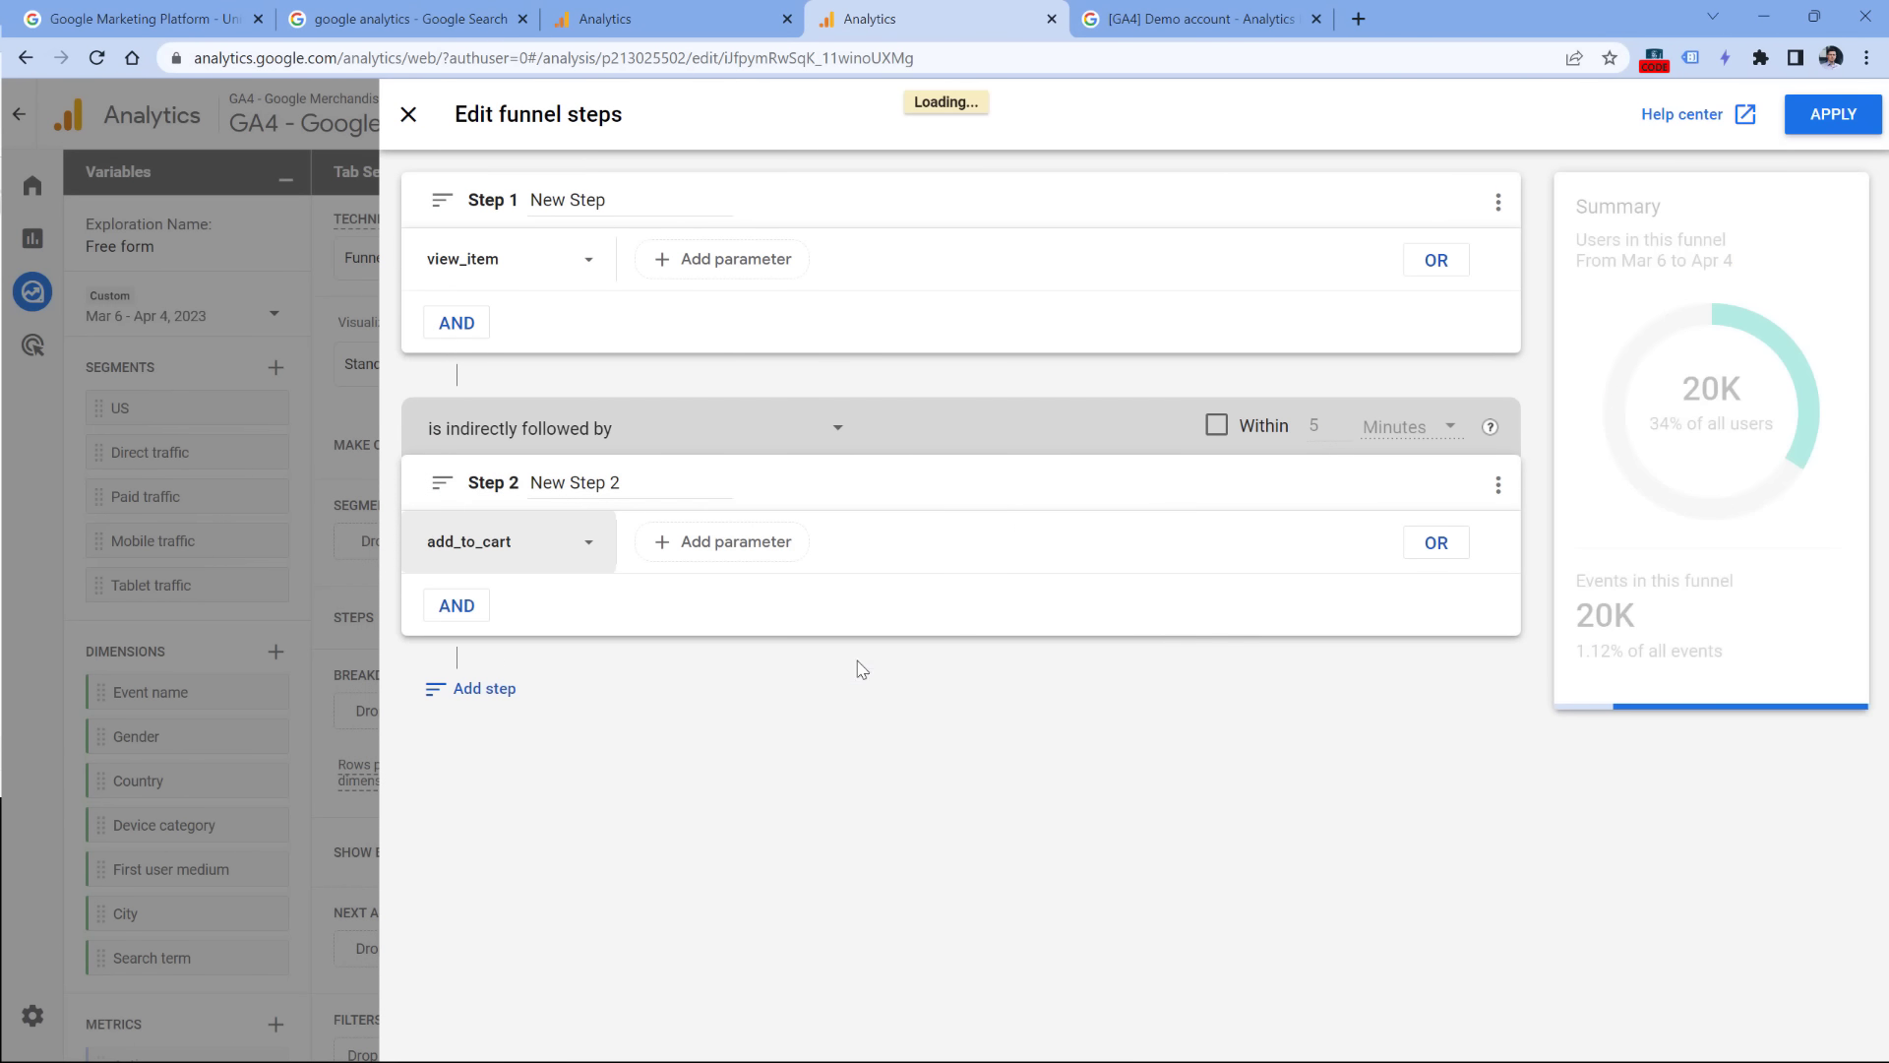
Step: Add a third funnel step with the begin_checkout event as its condition
{"action": "left_click", "coordinate": [475, 690]}
{"action": "left_click", "coordinate": [508, 825]}
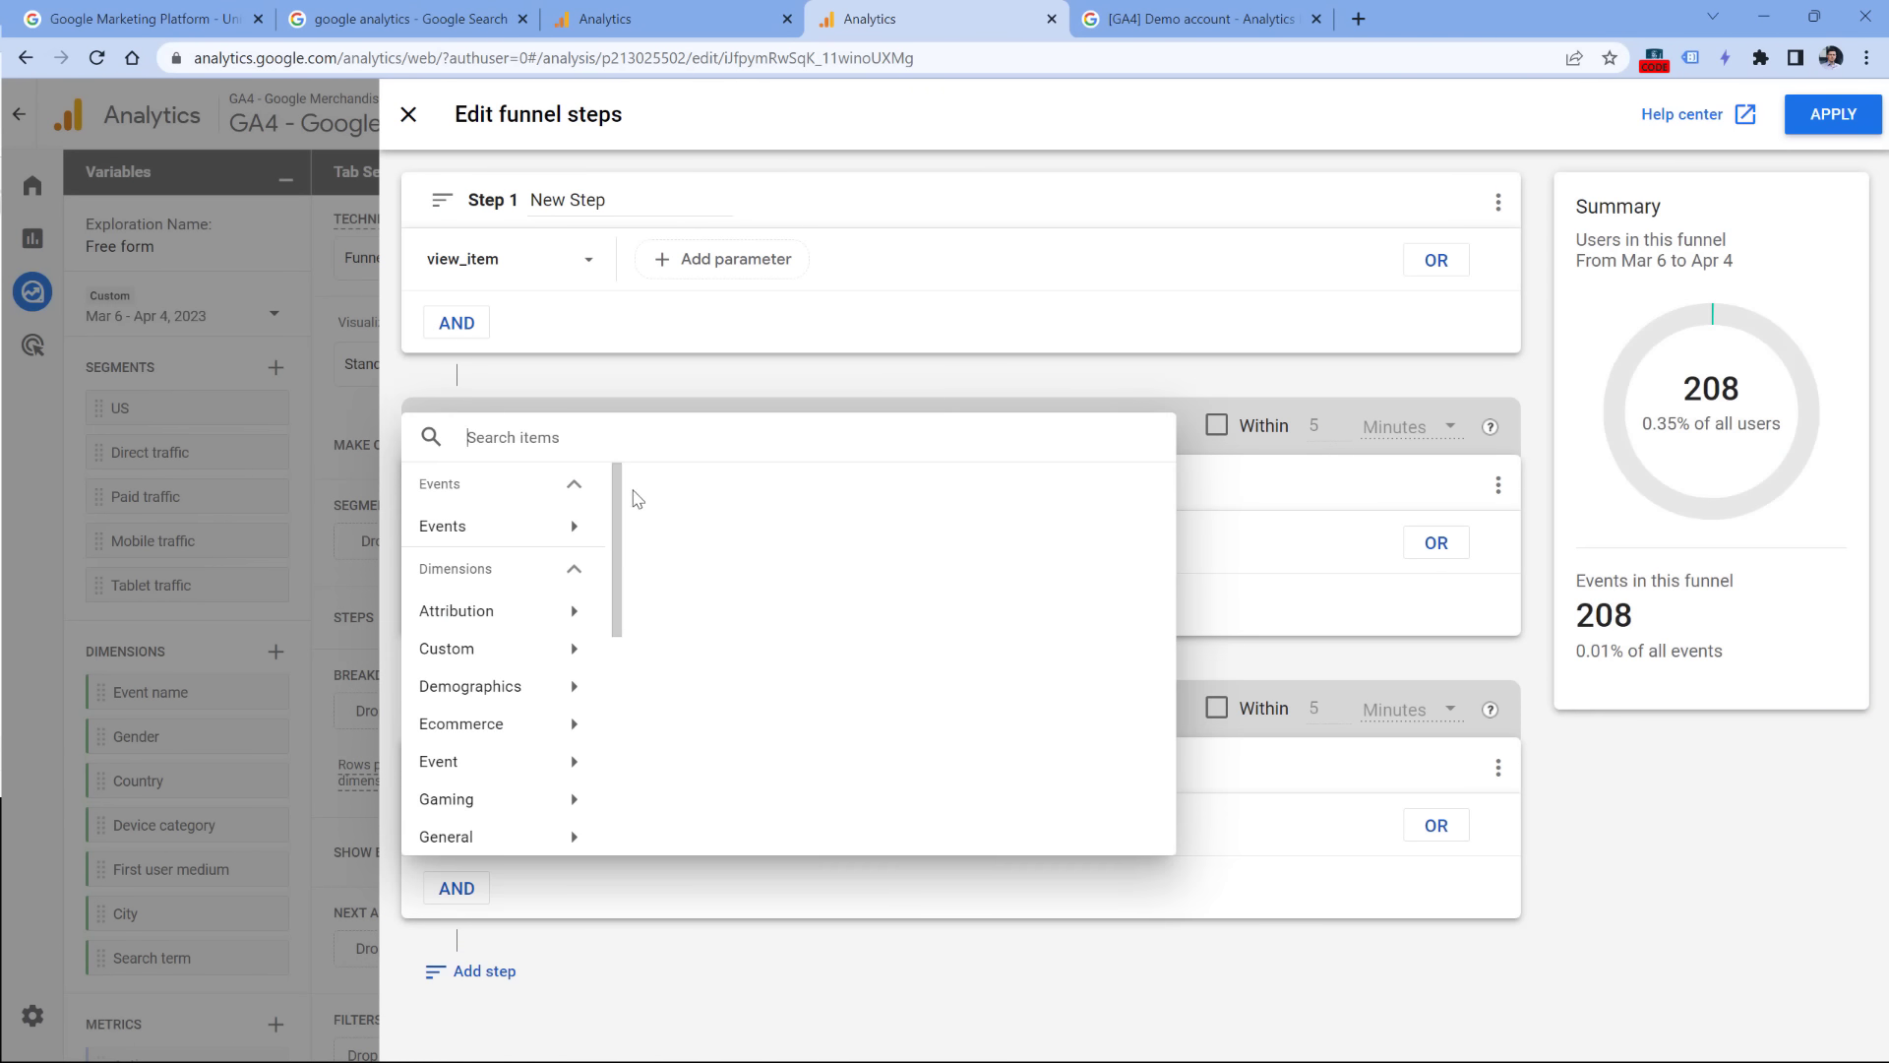
{"action": "type", "text": "begin"}
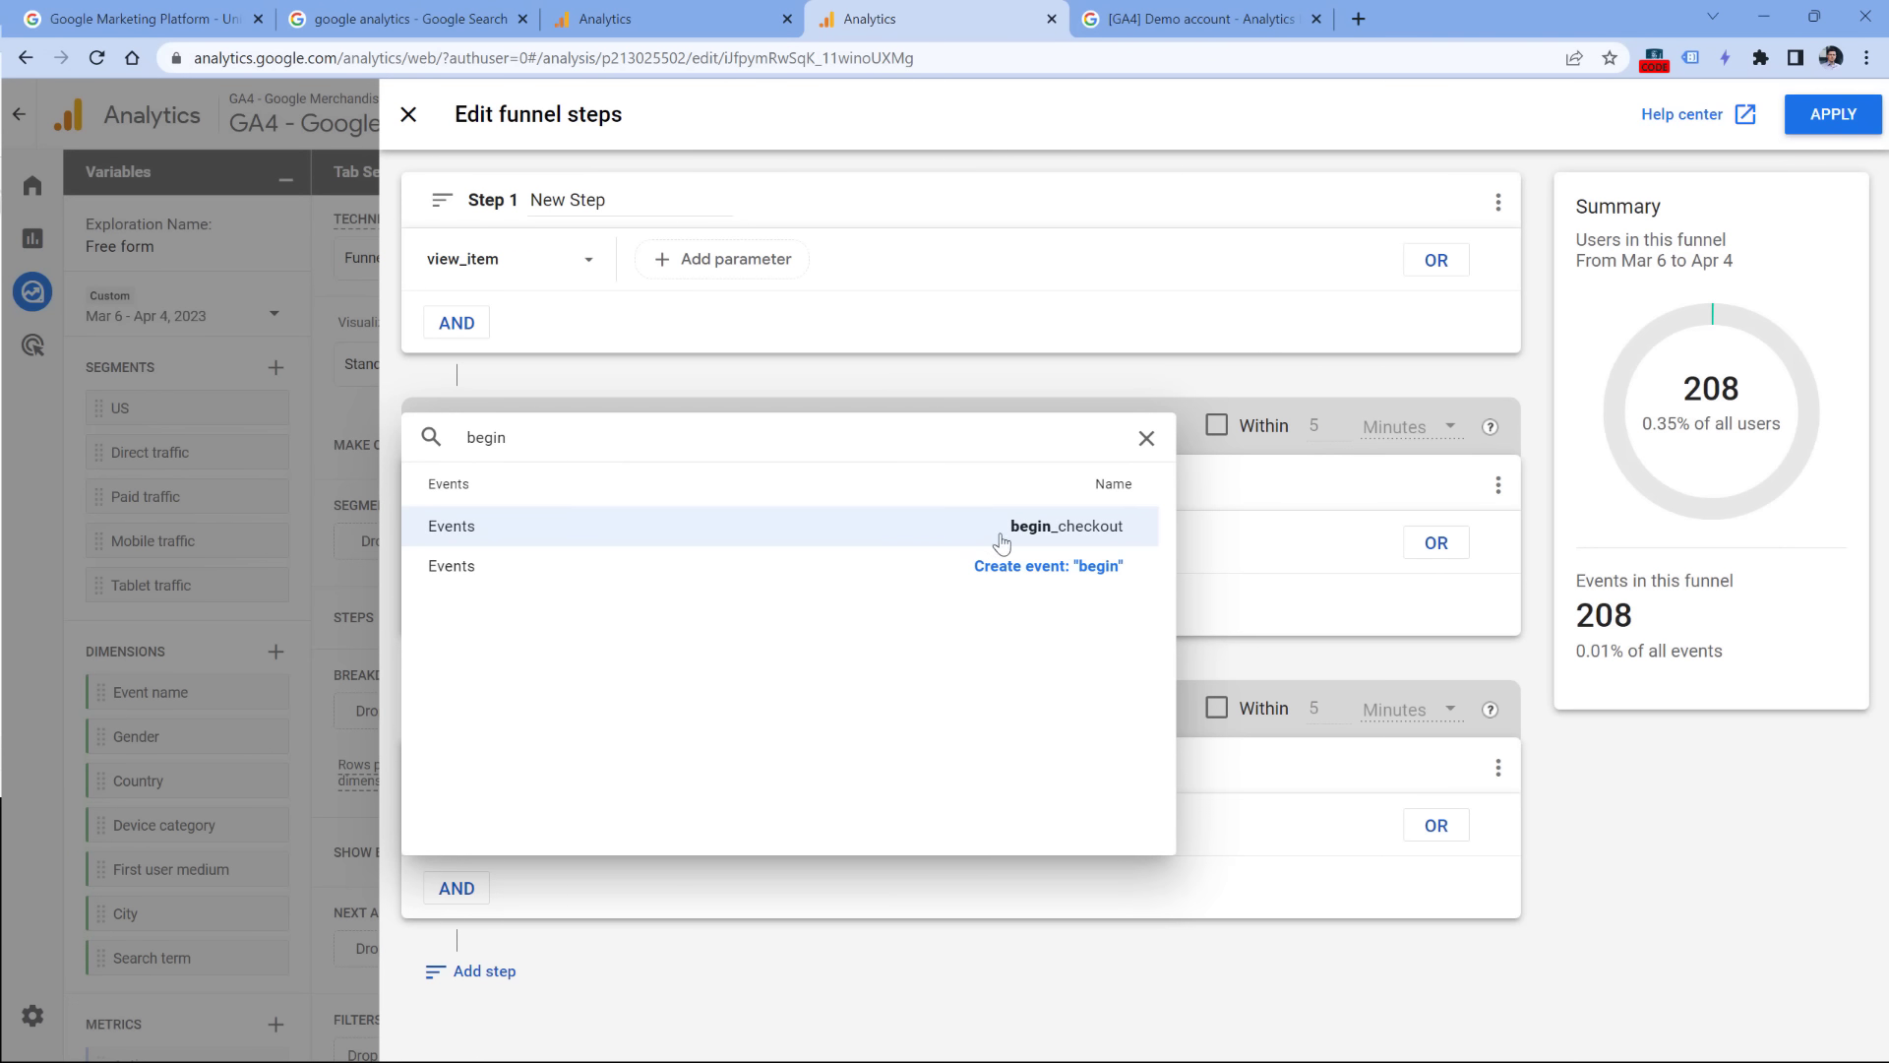
{"action": "left_click", "coordinate": [986, 531]}
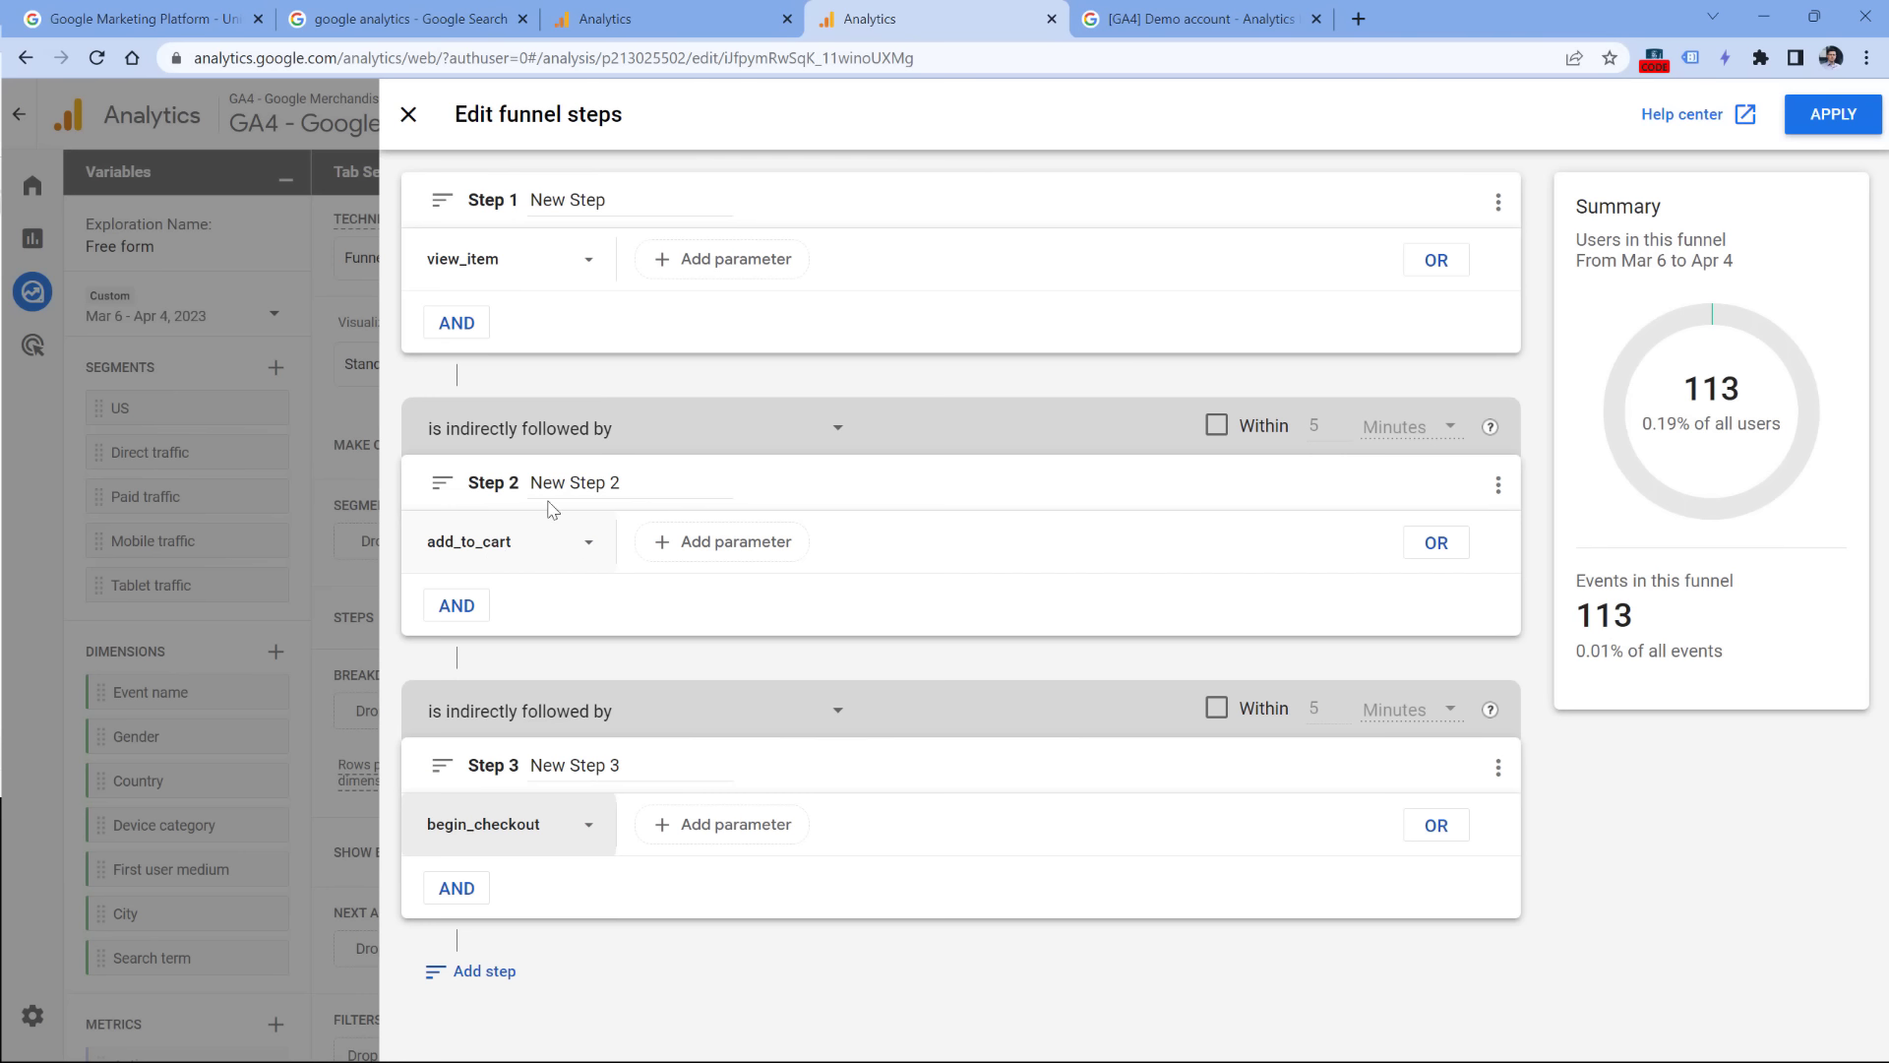
Step: Add a fourth funnel step with the purchase event as its condition and apply the funnel steps
{"action": "left_click", "coordinate": [472, 971]}
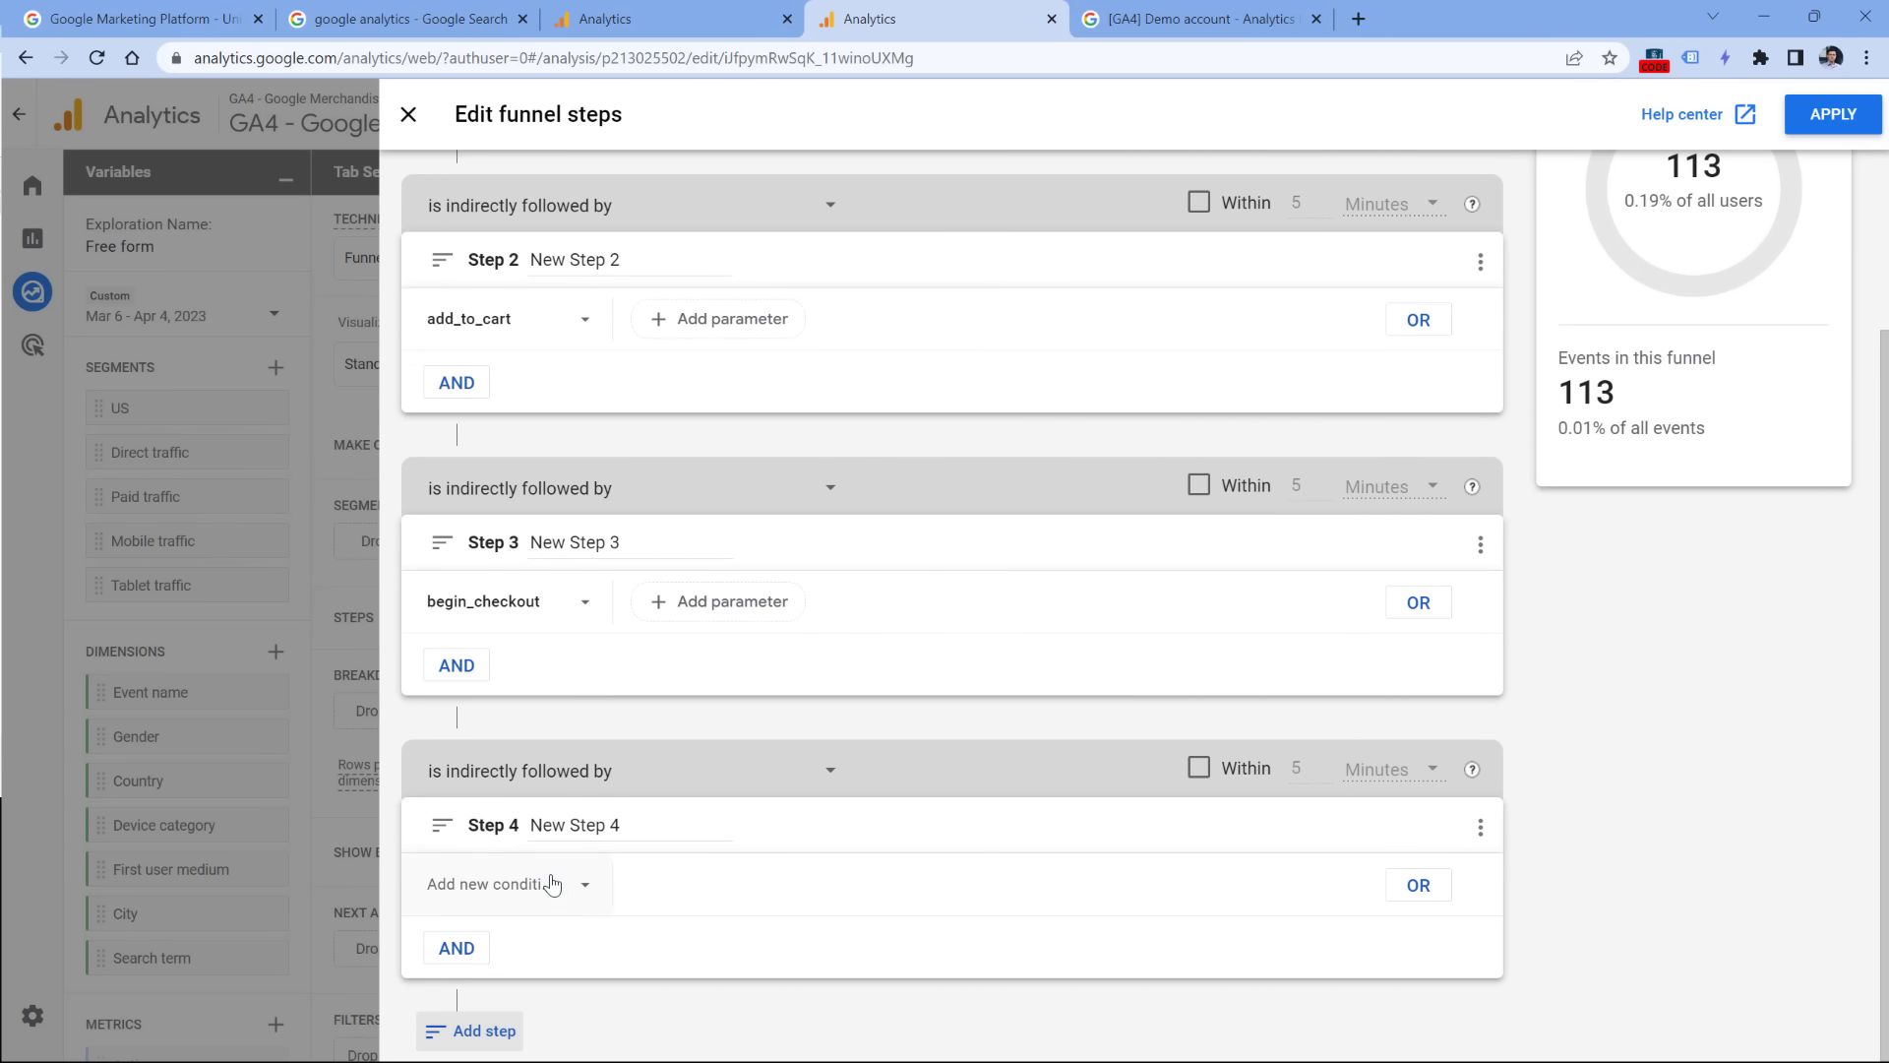
{"action": "left_click", "coordinate": [507, 883]}
{"action": "type", "text": "purh"}
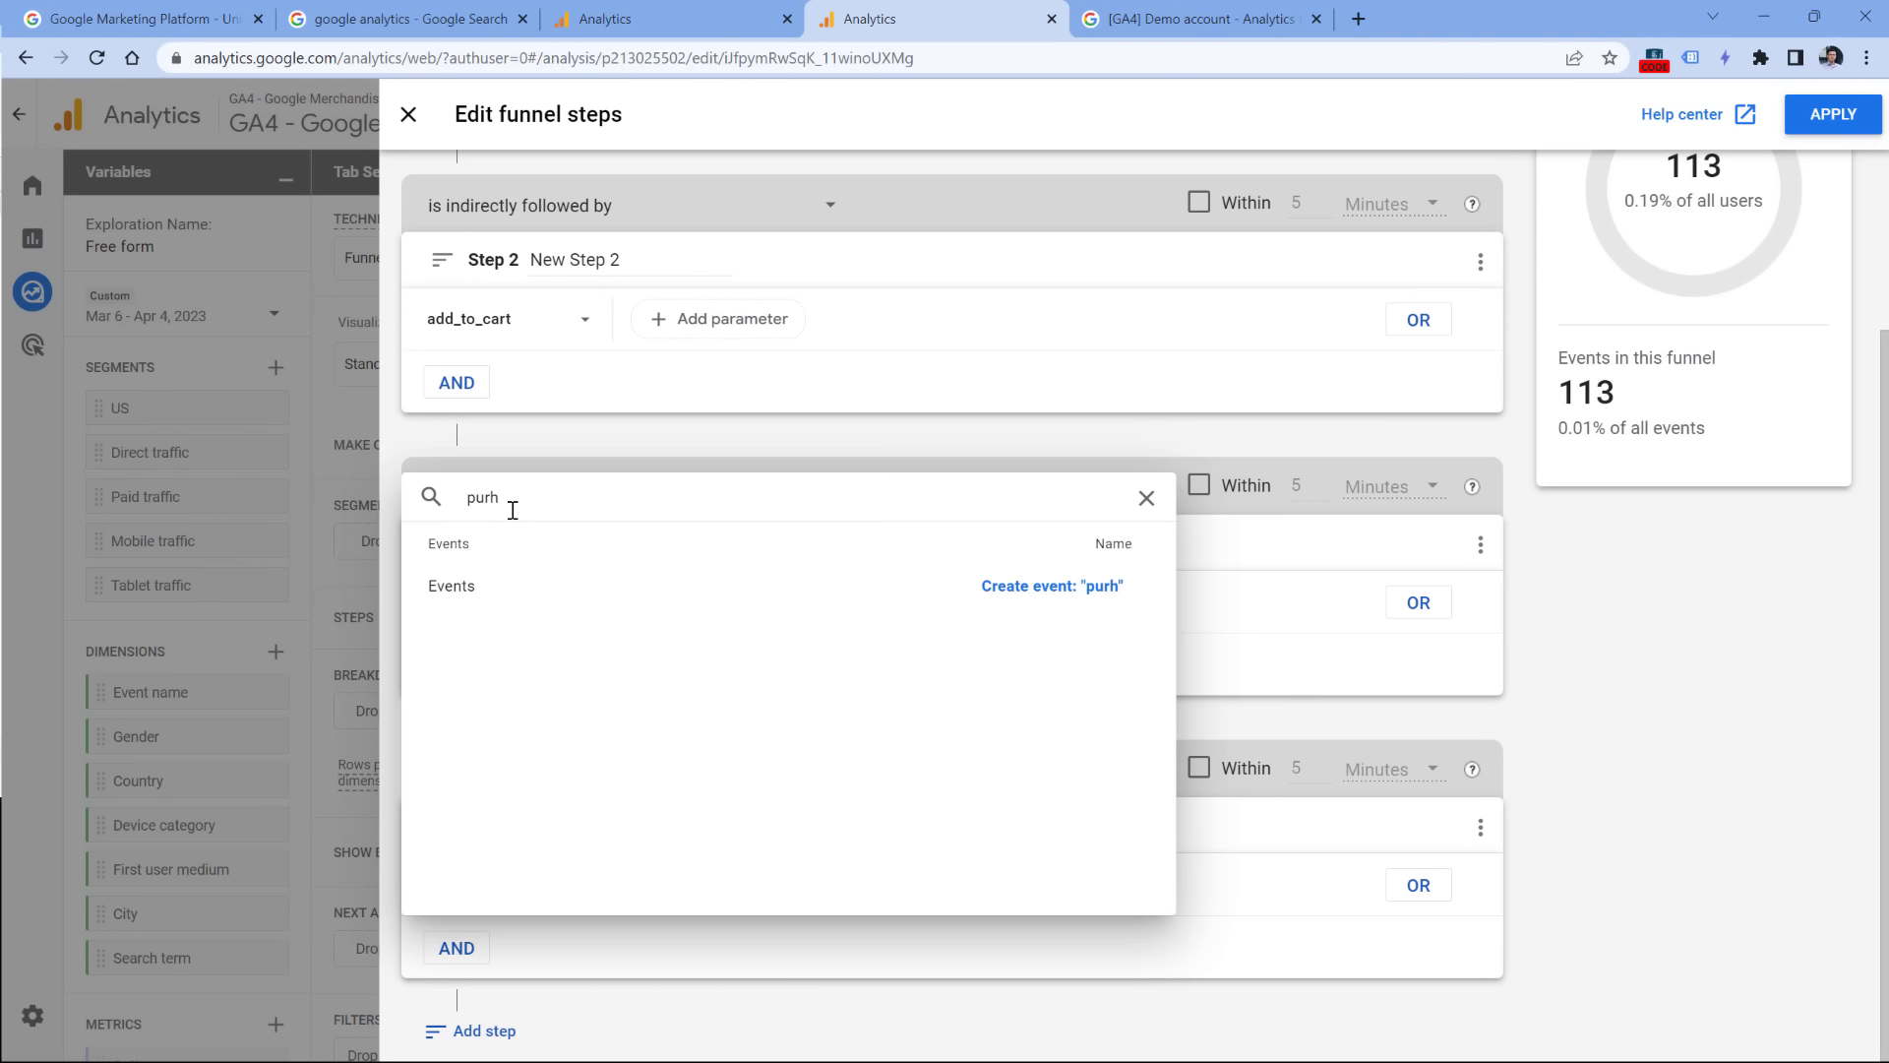
{"action": "key", "text": "BackSpace"}
{"action": "type", "text": "ch"}
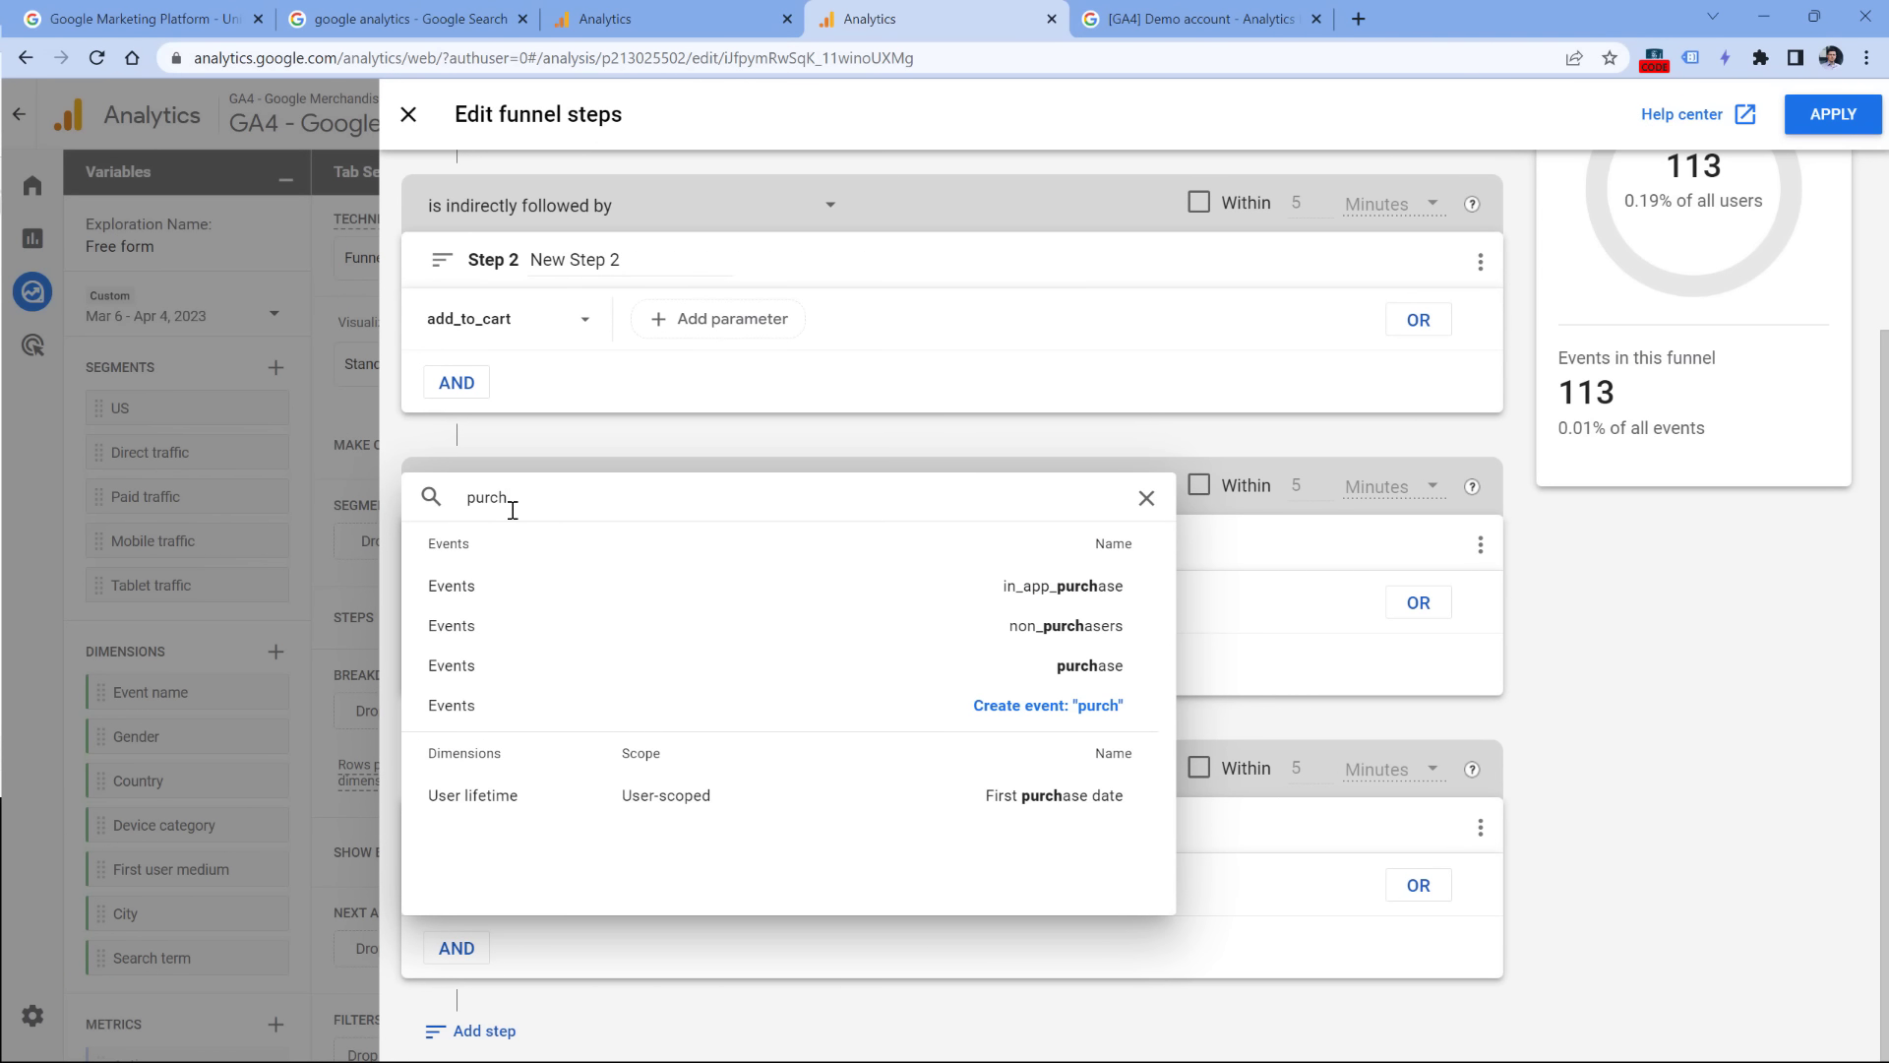
{"action": "left_click", "coordinate": [556, 677]}
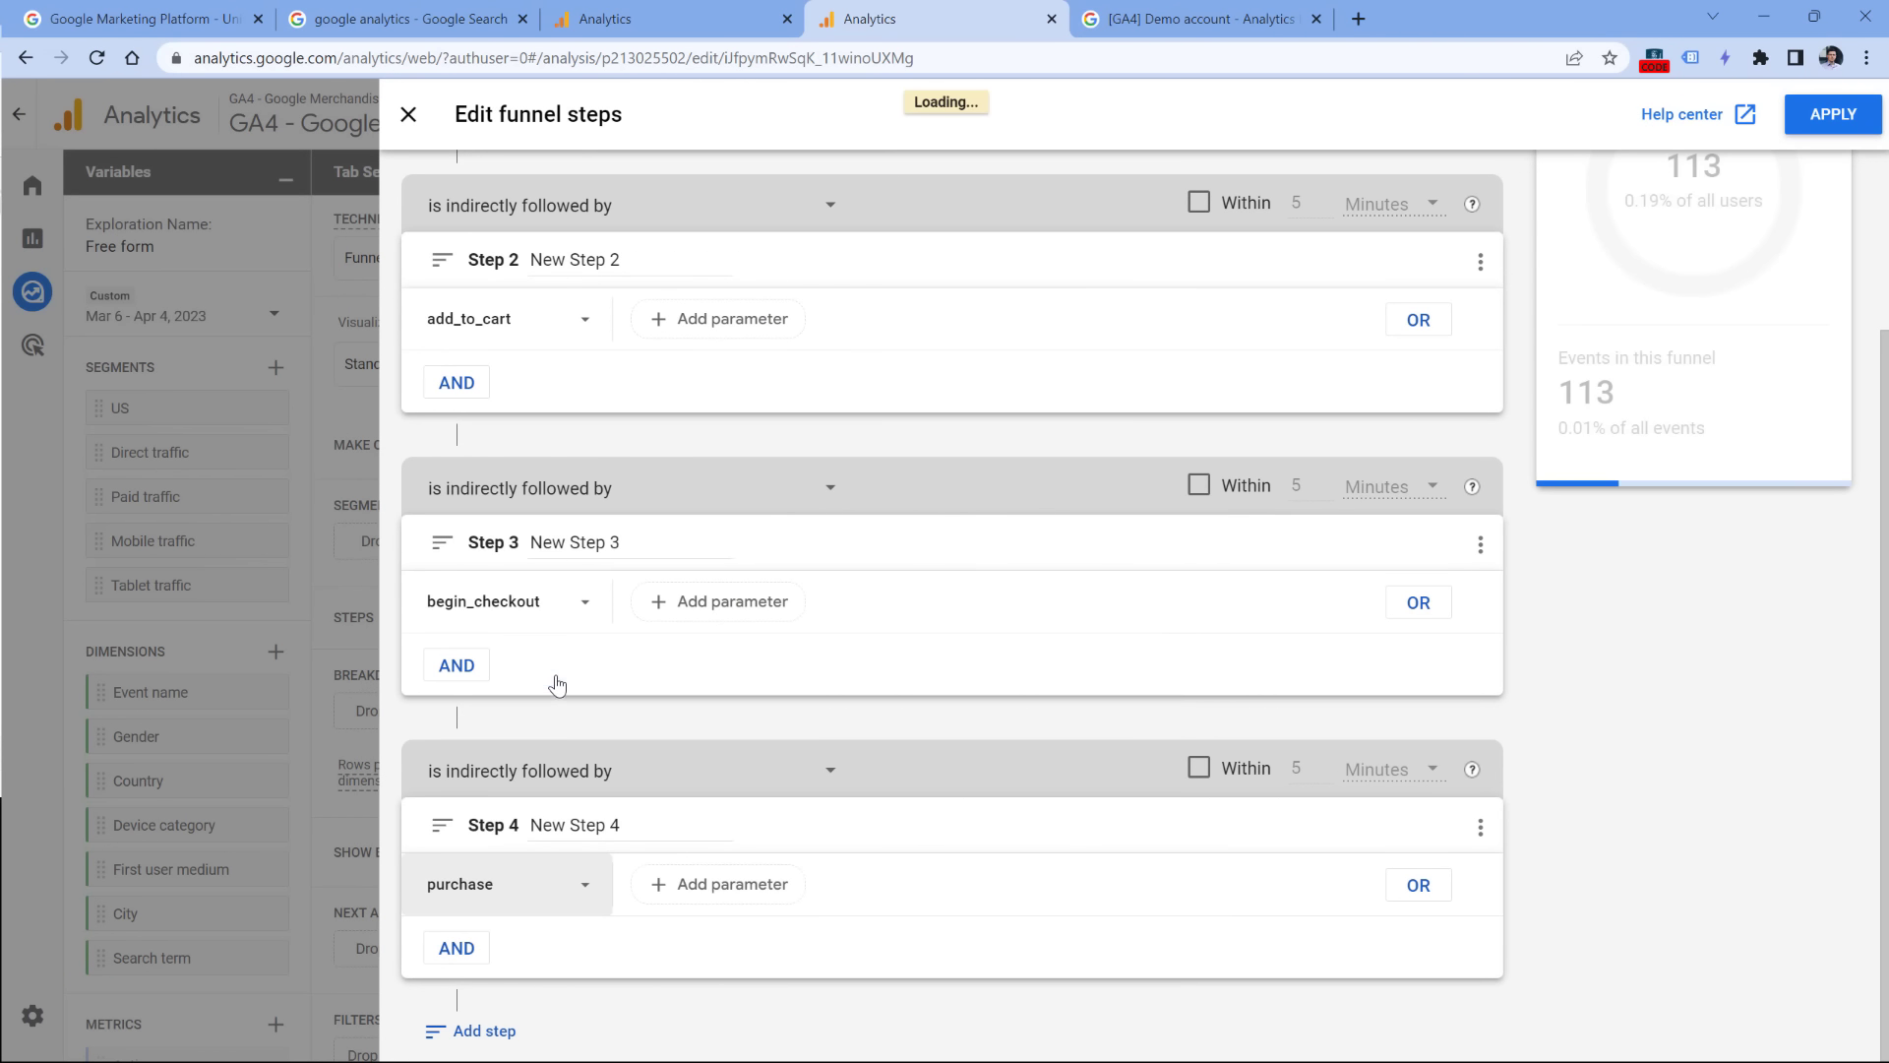
{"action": "left_click", "coordinate": [1840, 126]}
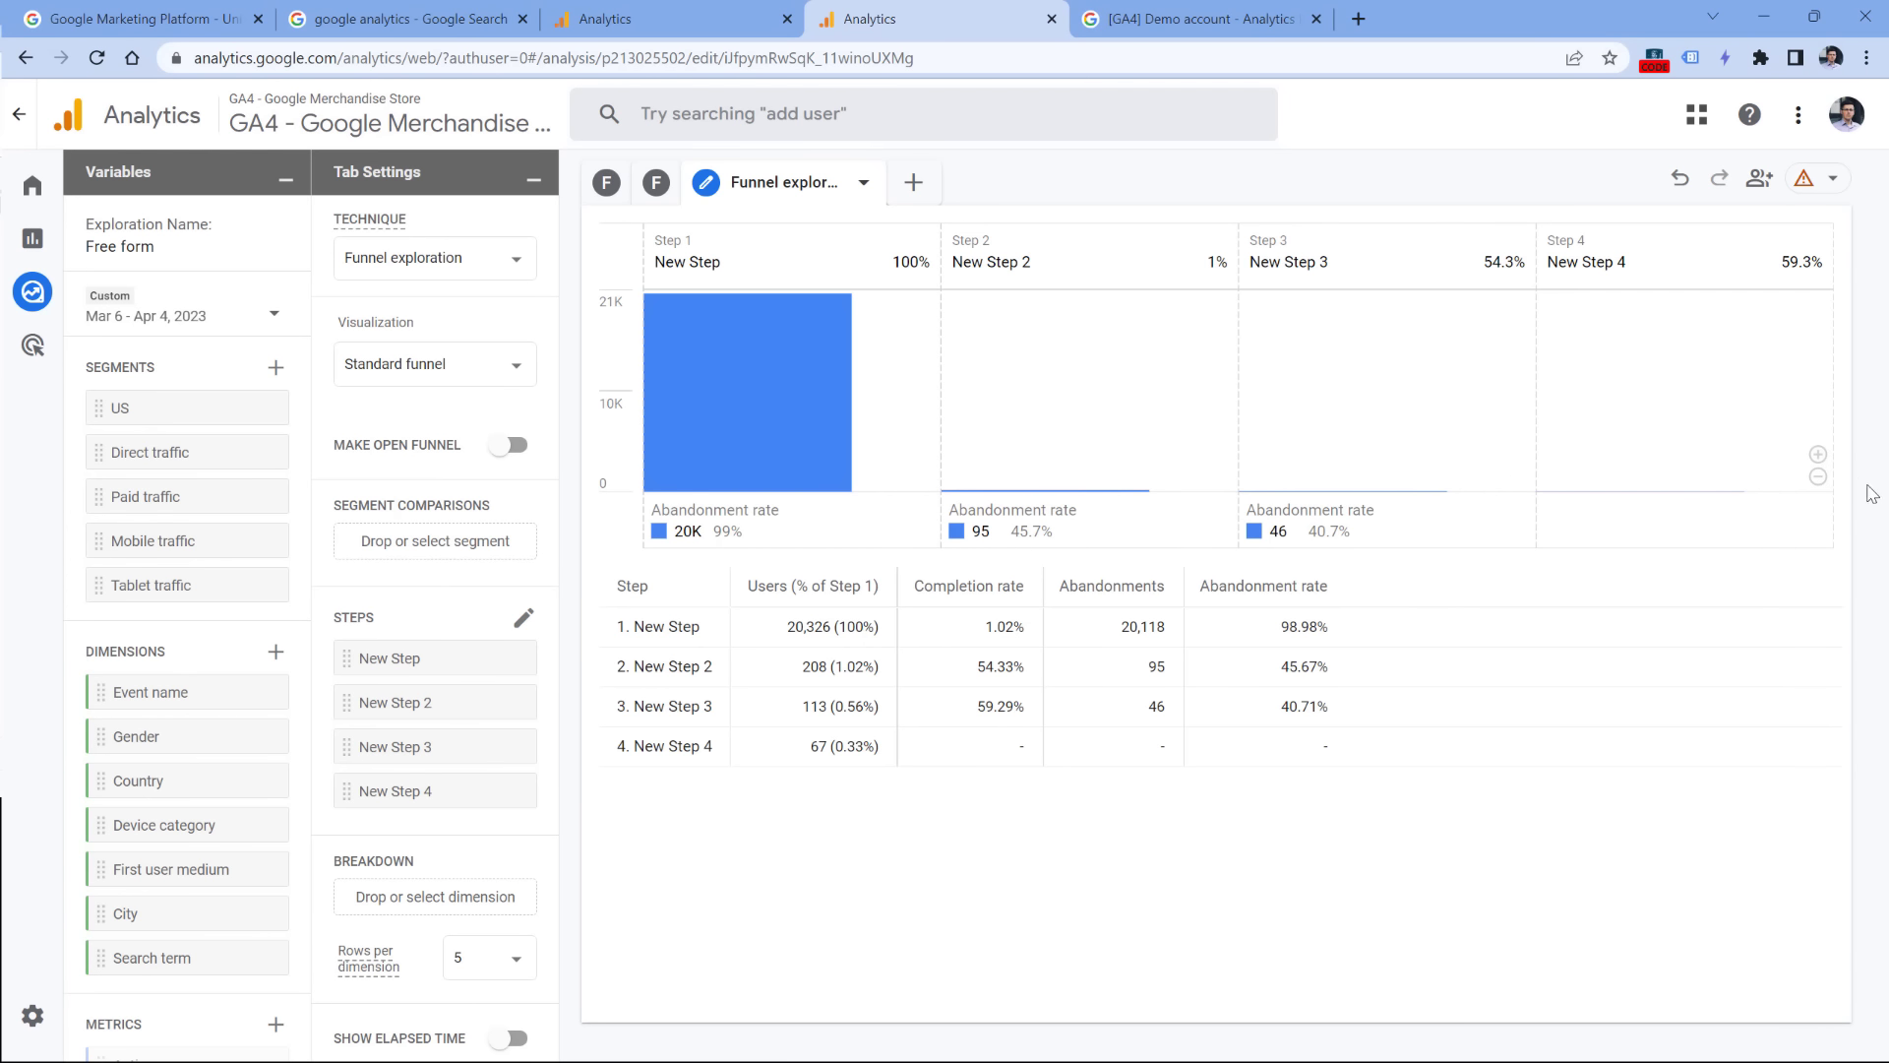
Step: Magnify the funnel chart's vertical scale to examine the bars of the smaller steps
{"action": "left_click", "coordinate": [1818, 457]}
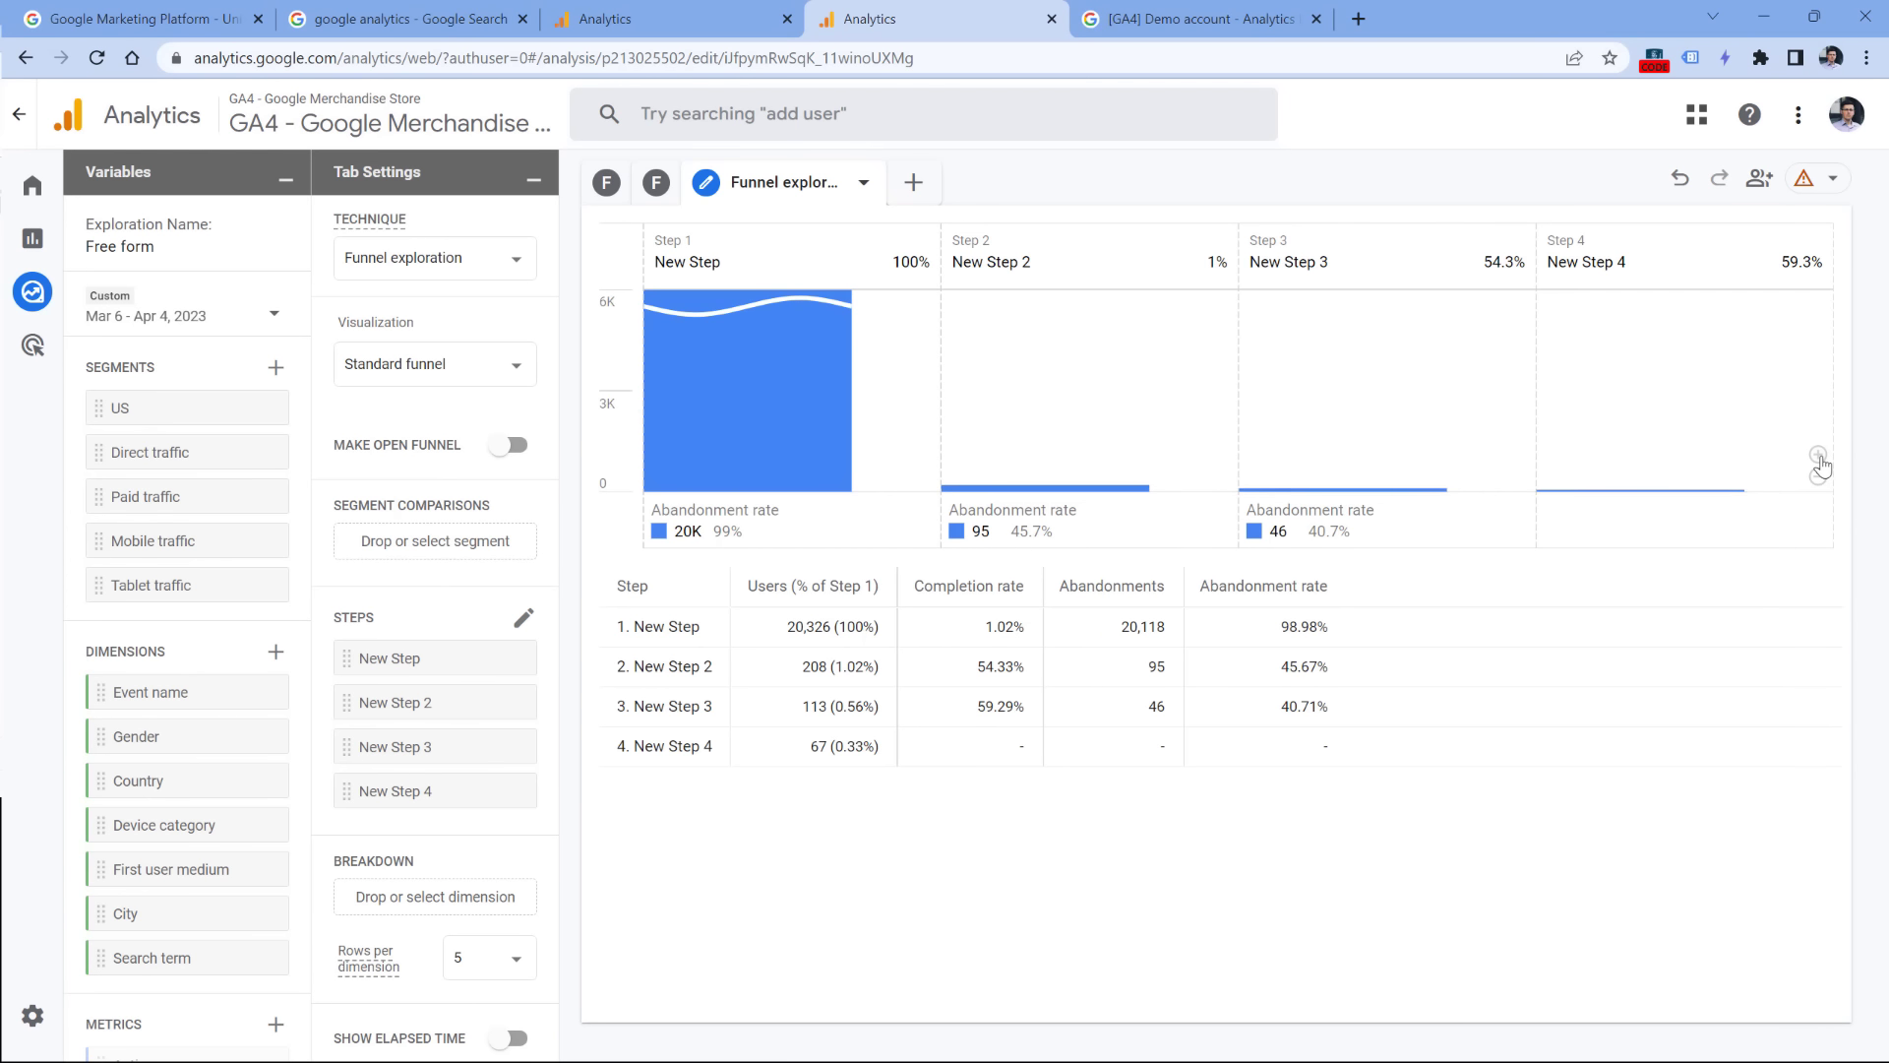
{"action": "left_click", "coordinate": [1818, 454]}
{"action": "left_click", "coordinate": [1818, 454]}
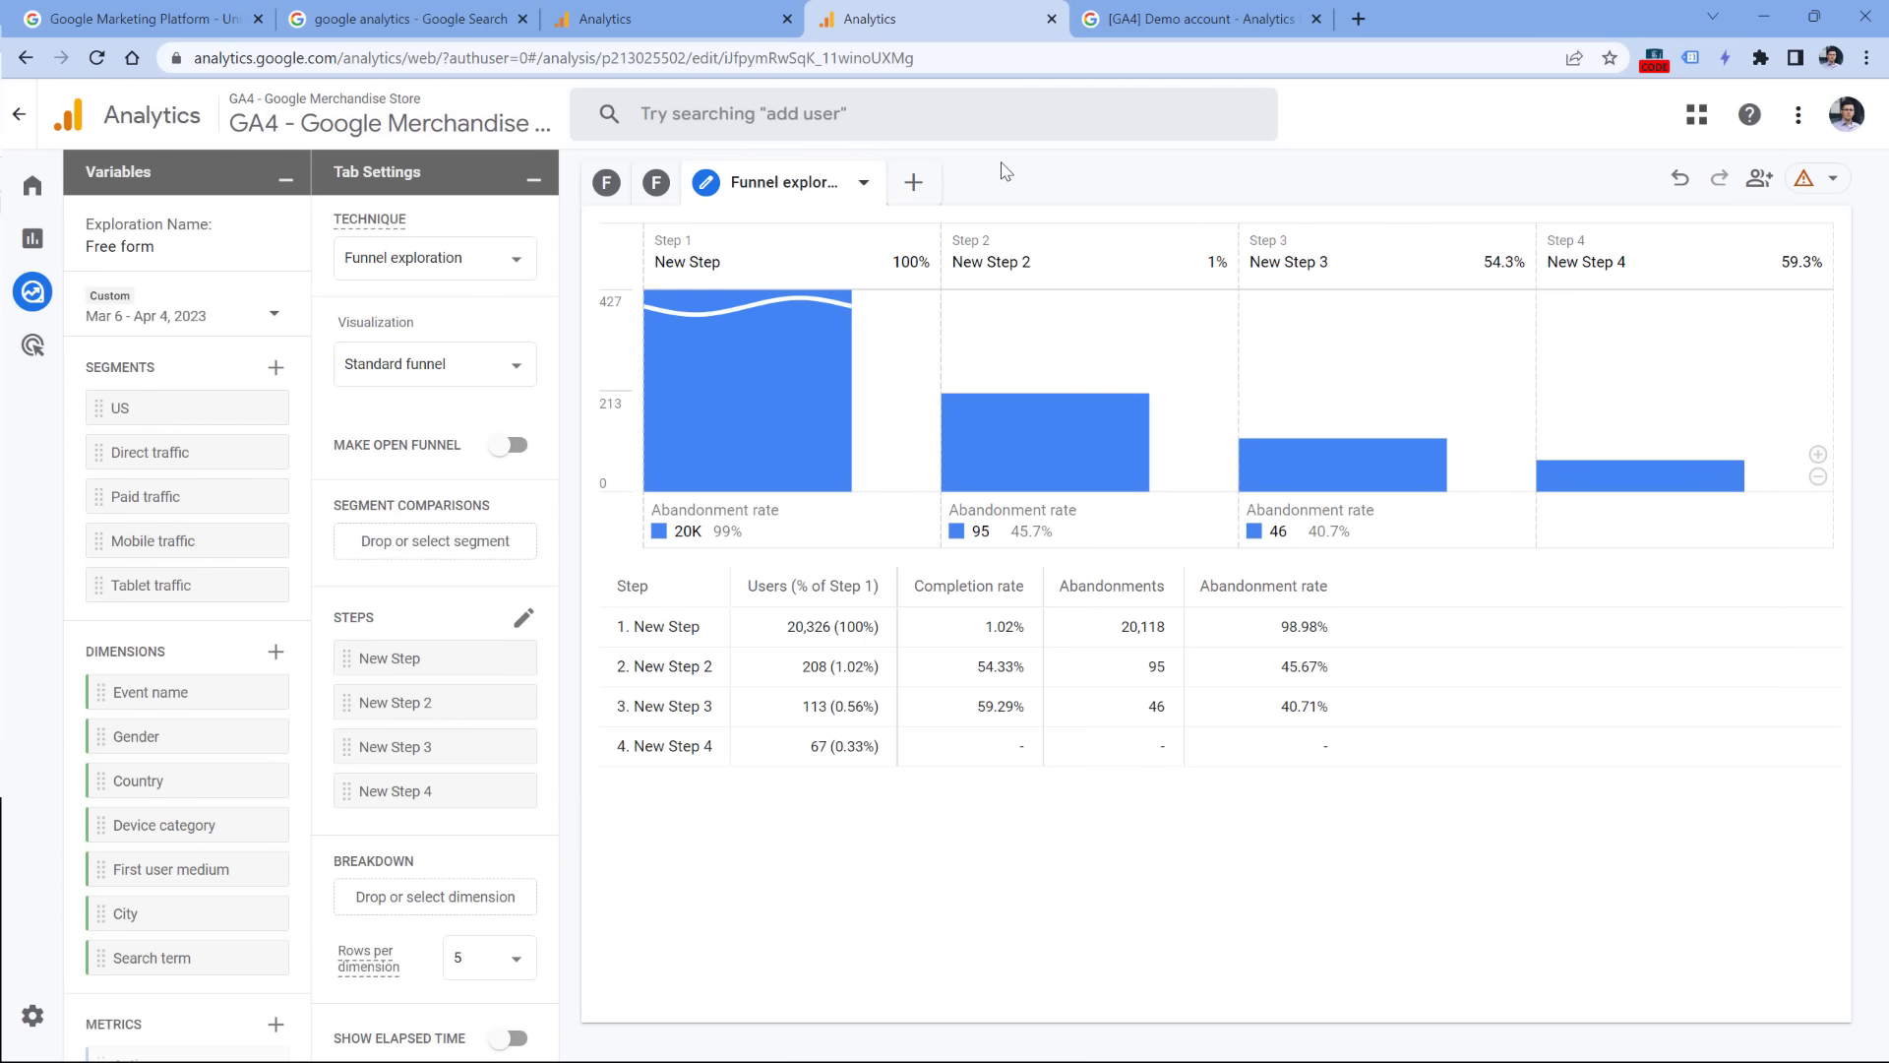
Step: Add a Path exploration tab and inspect the session_start and page_view nodes of its default path
{"action": "left_click", "coordinate": [914, 187]}
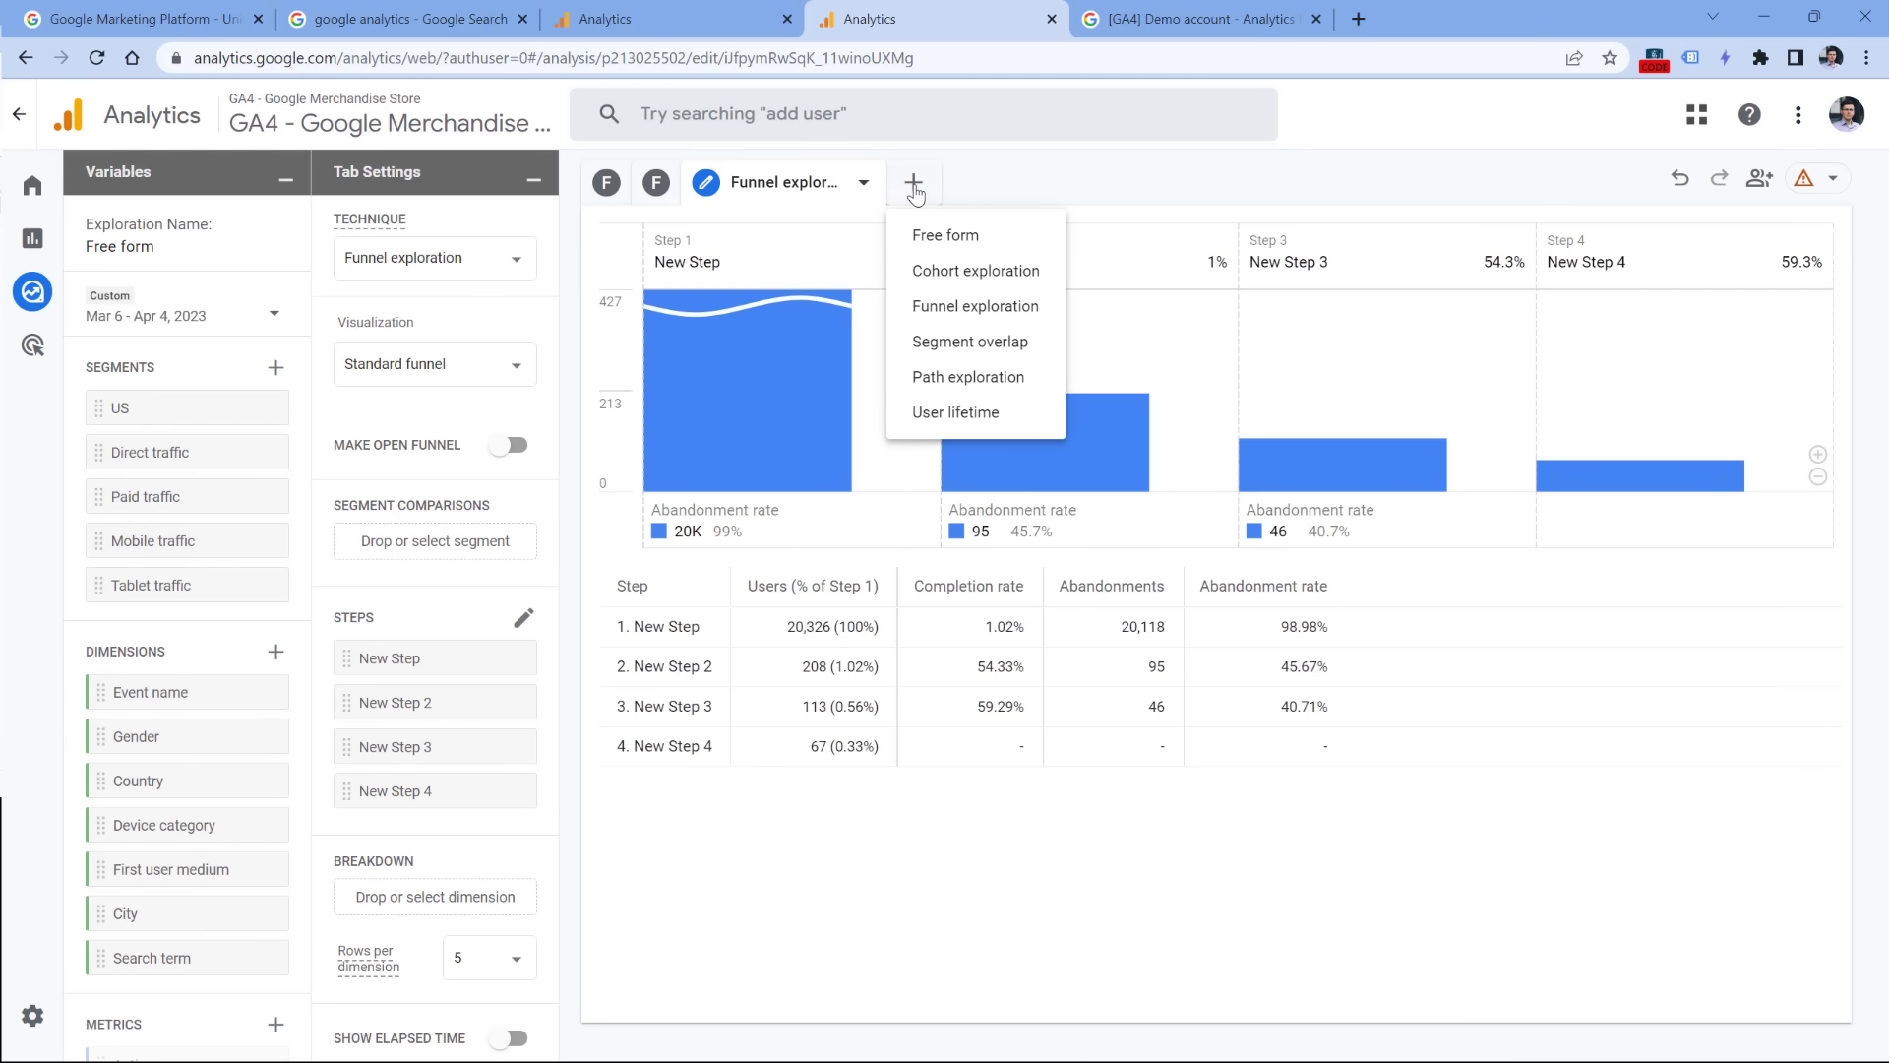
{"action": "left_click", "coordinate": [977, 382]}
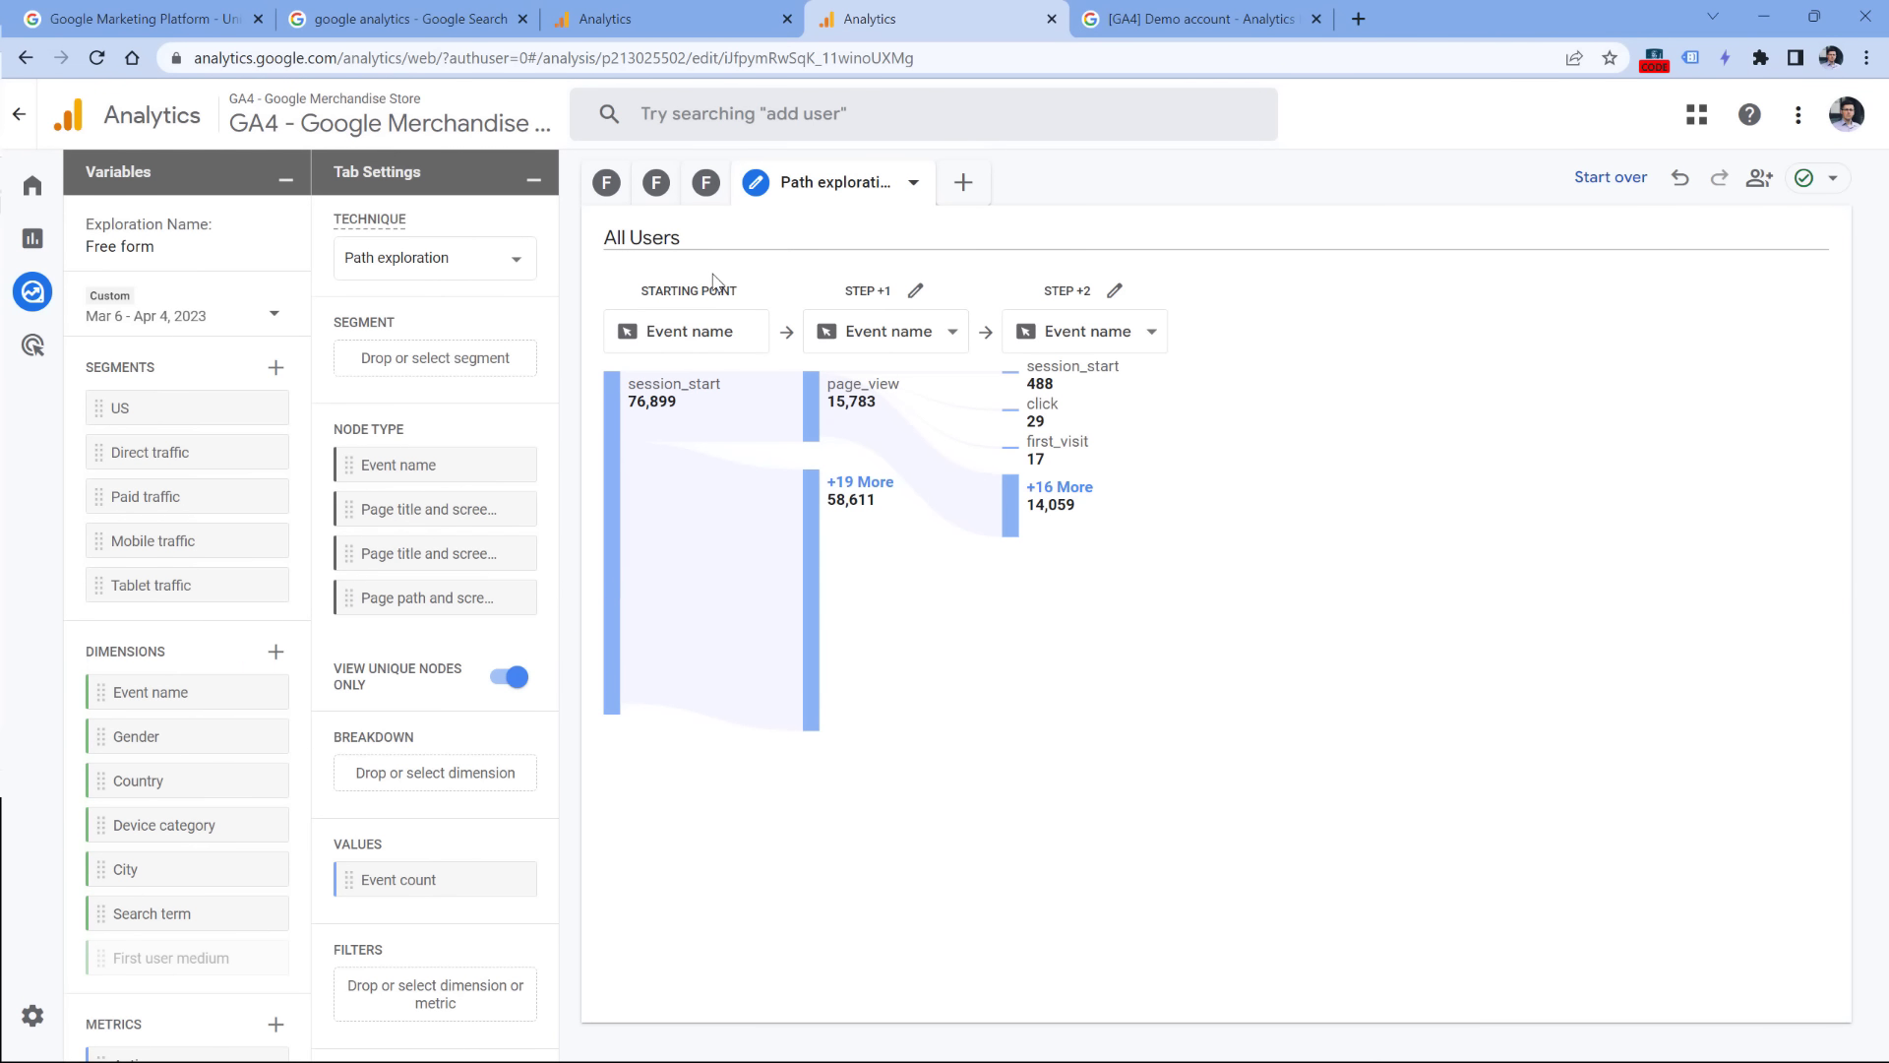
{"action": "mouse_move", "coordinate": [609, 413]}
{"action": "mouse_move", "coordinate": [815, 411]}
Step: Start the path over with Page path and screen class as the starting point node and / as its value
{"action": "left_click", "coordinate": [1604, 177]}
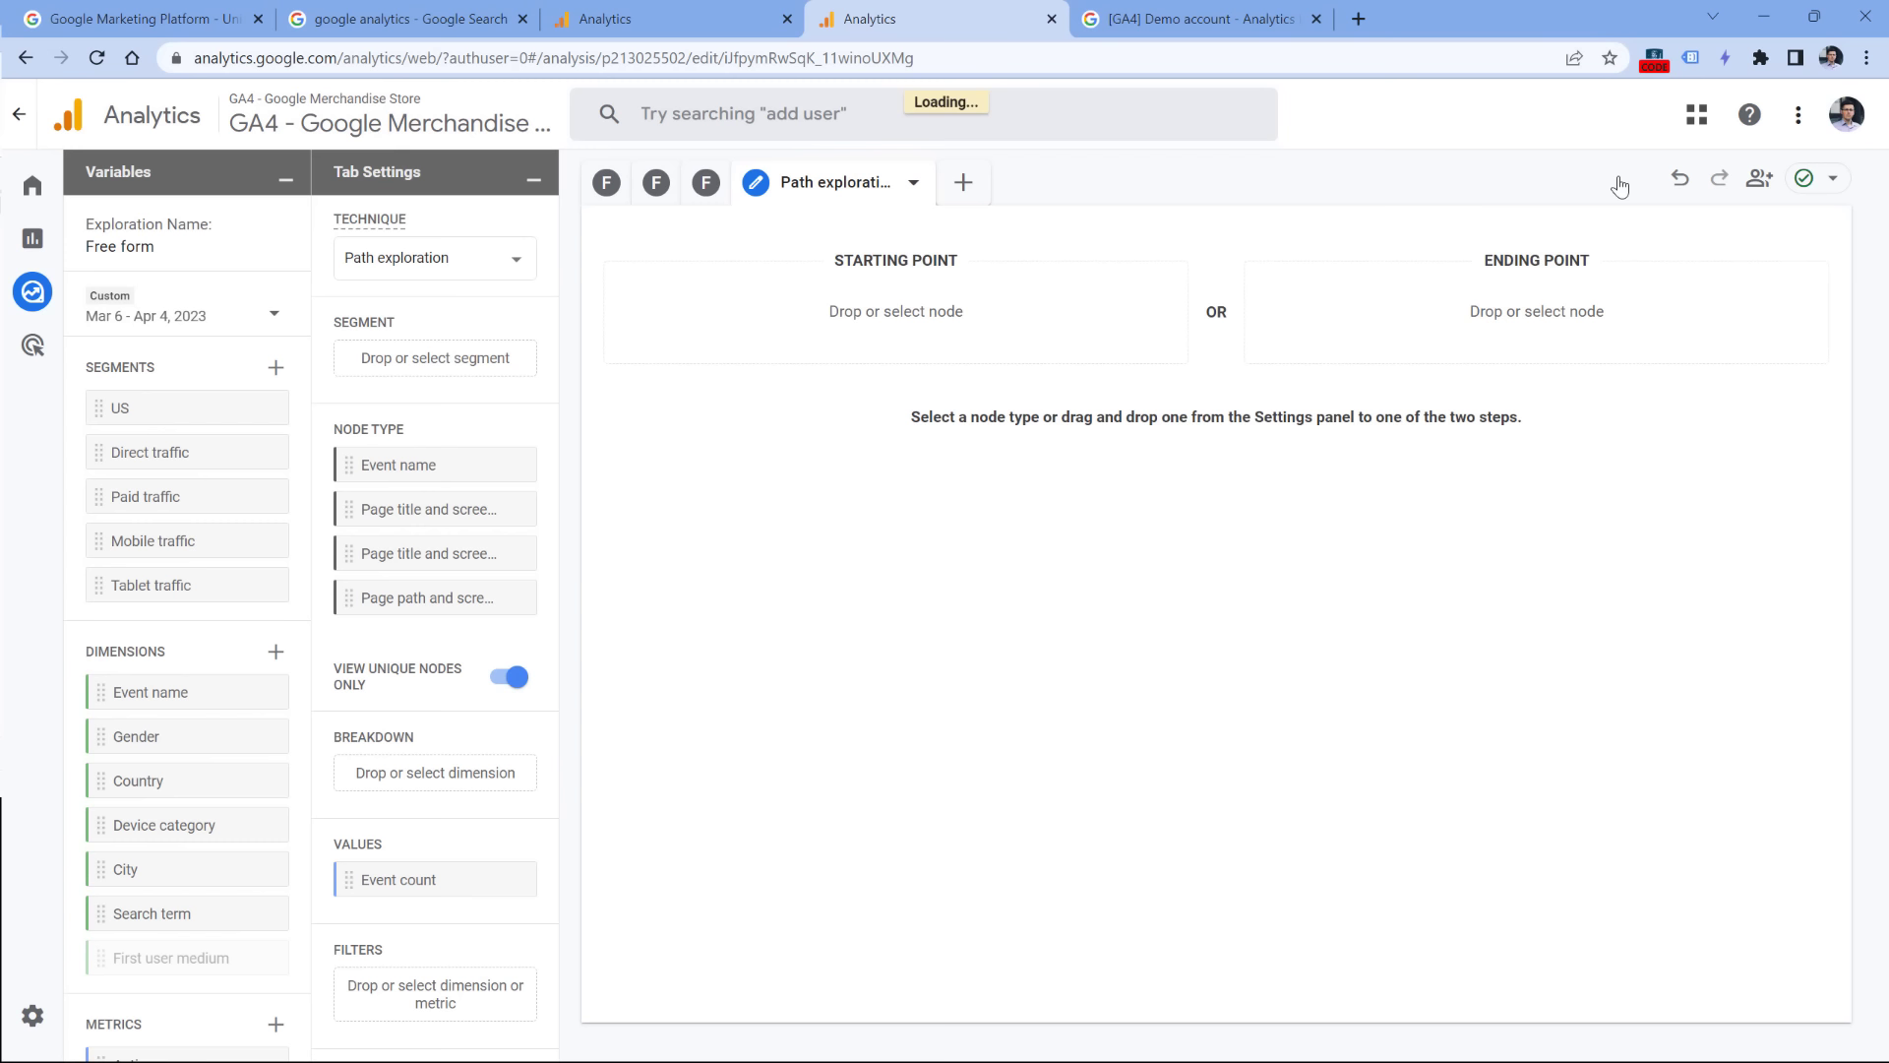
{"action": "left_click", "coordinate": [894, 312]}
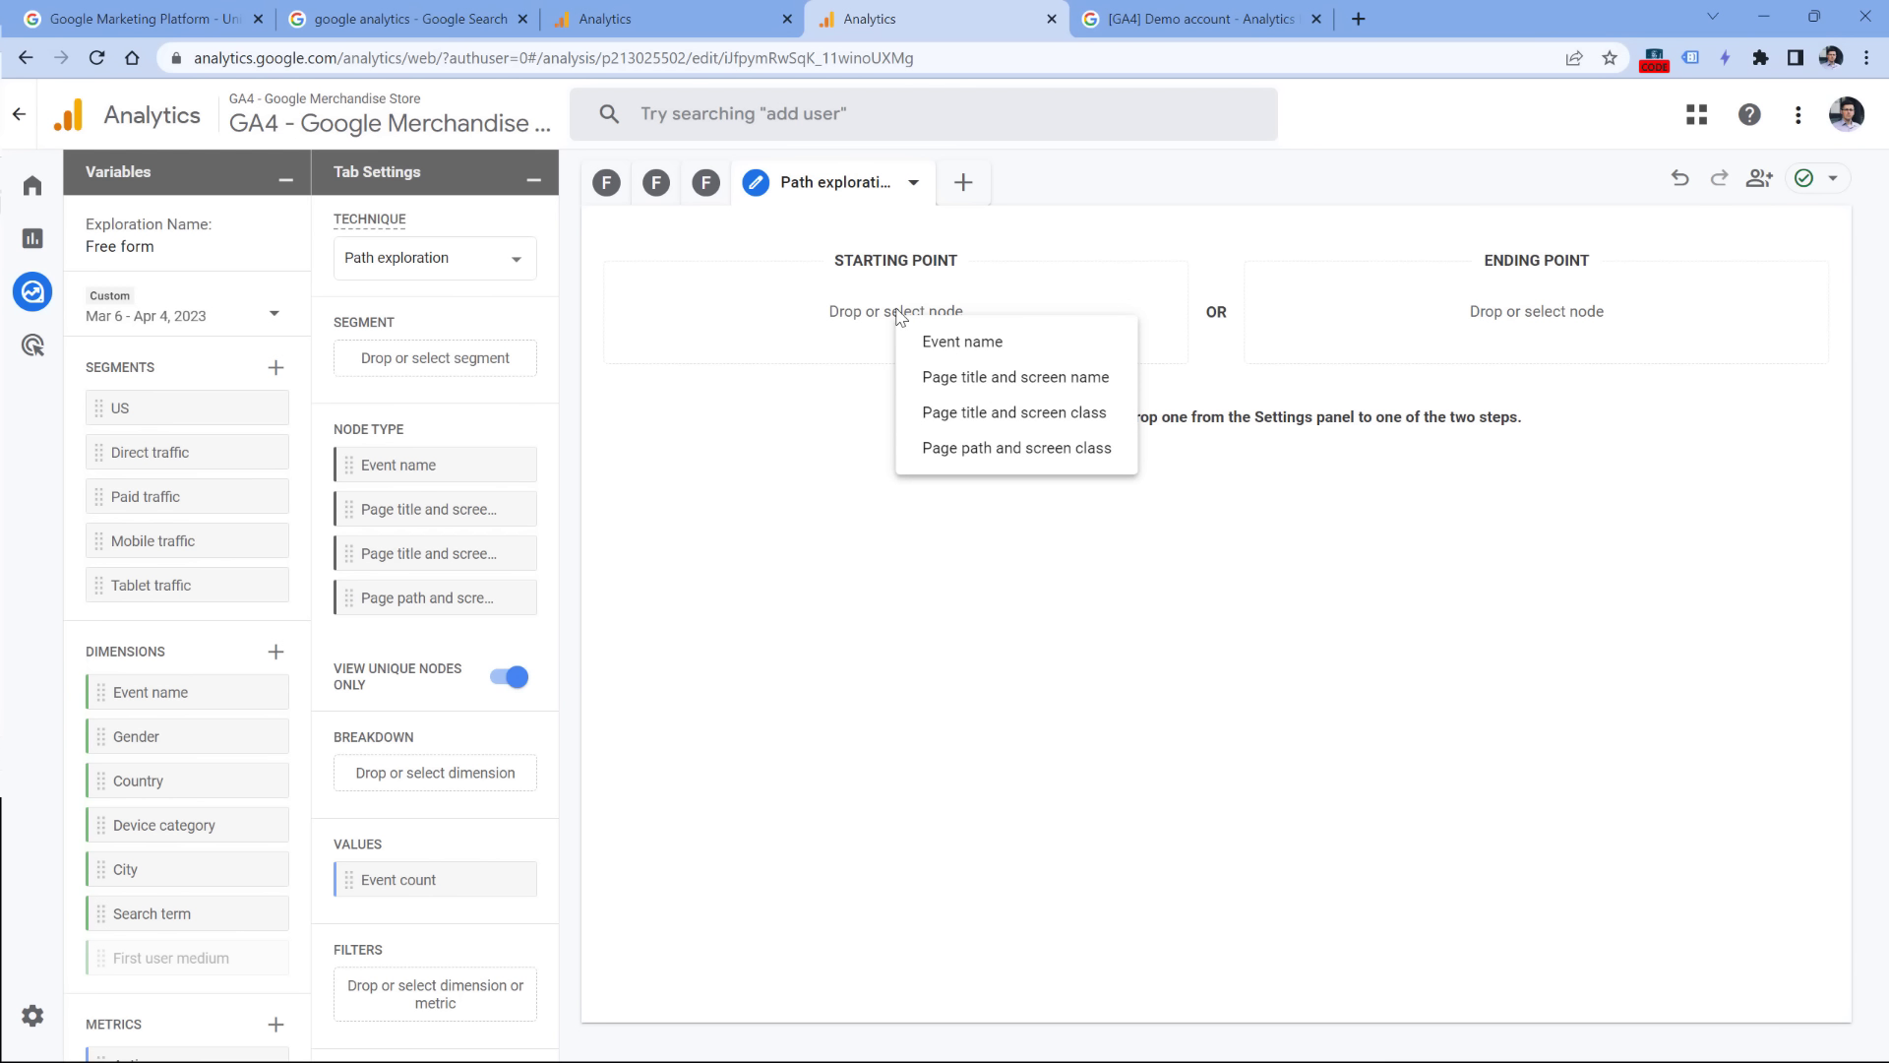
{"action": "left_click", "coordinate": [1028, 448]}
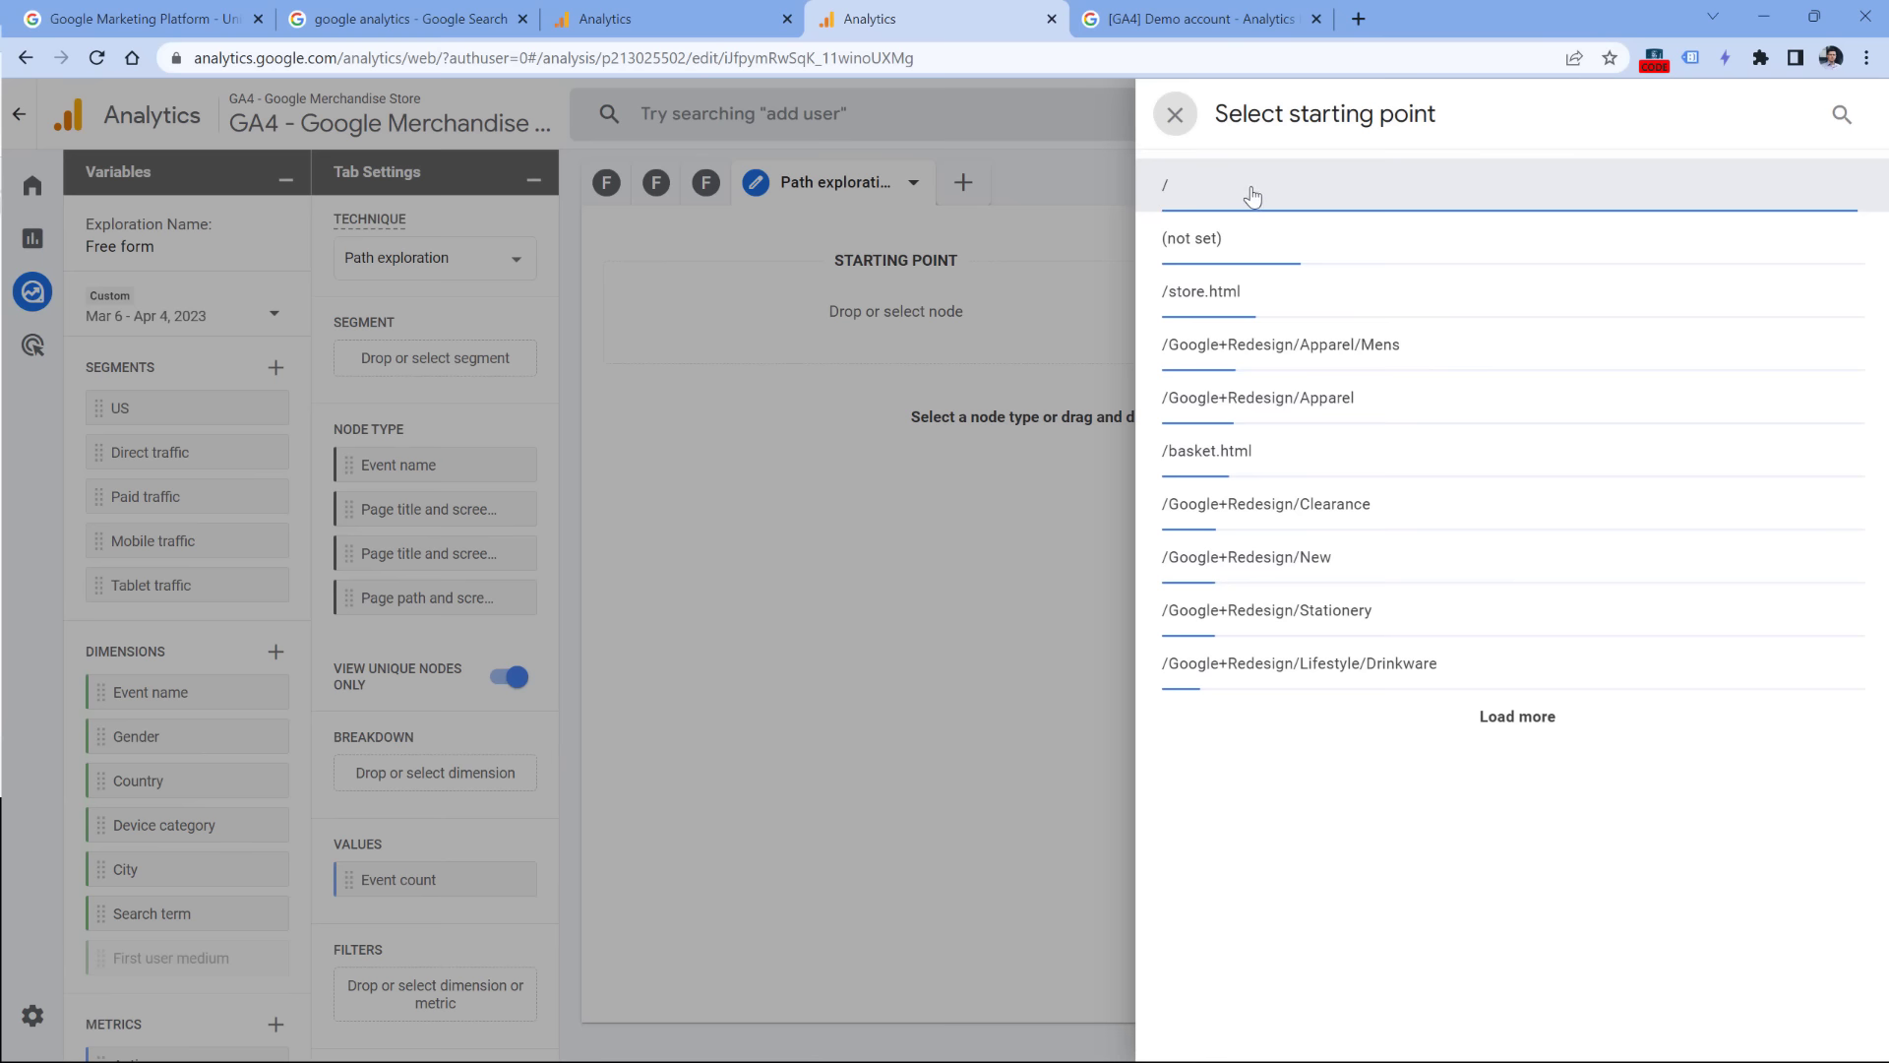
{"action": "left_click", "coordinate": [1248, 192]}
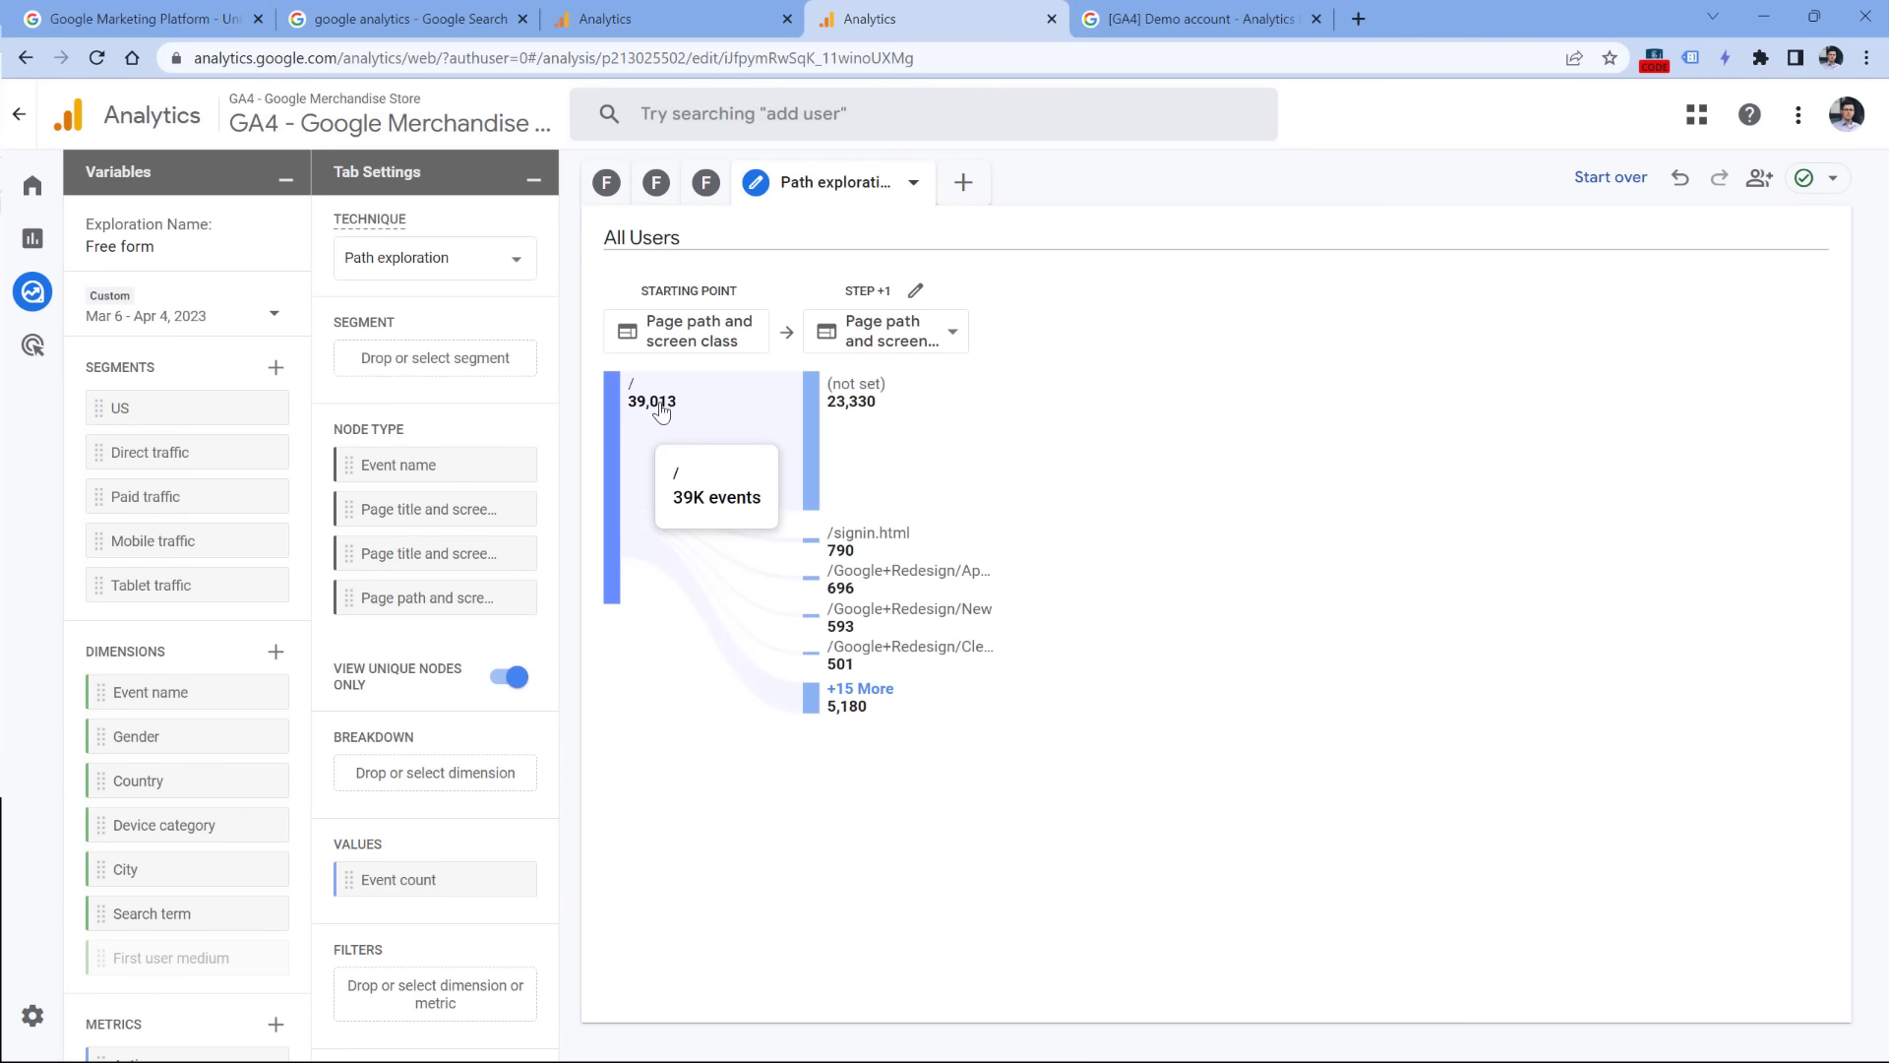
Step: Expand the /signin.html node in step +1 to show the pages that follow it
{"action": "mouse_move", "coordinate": [844, 556]}
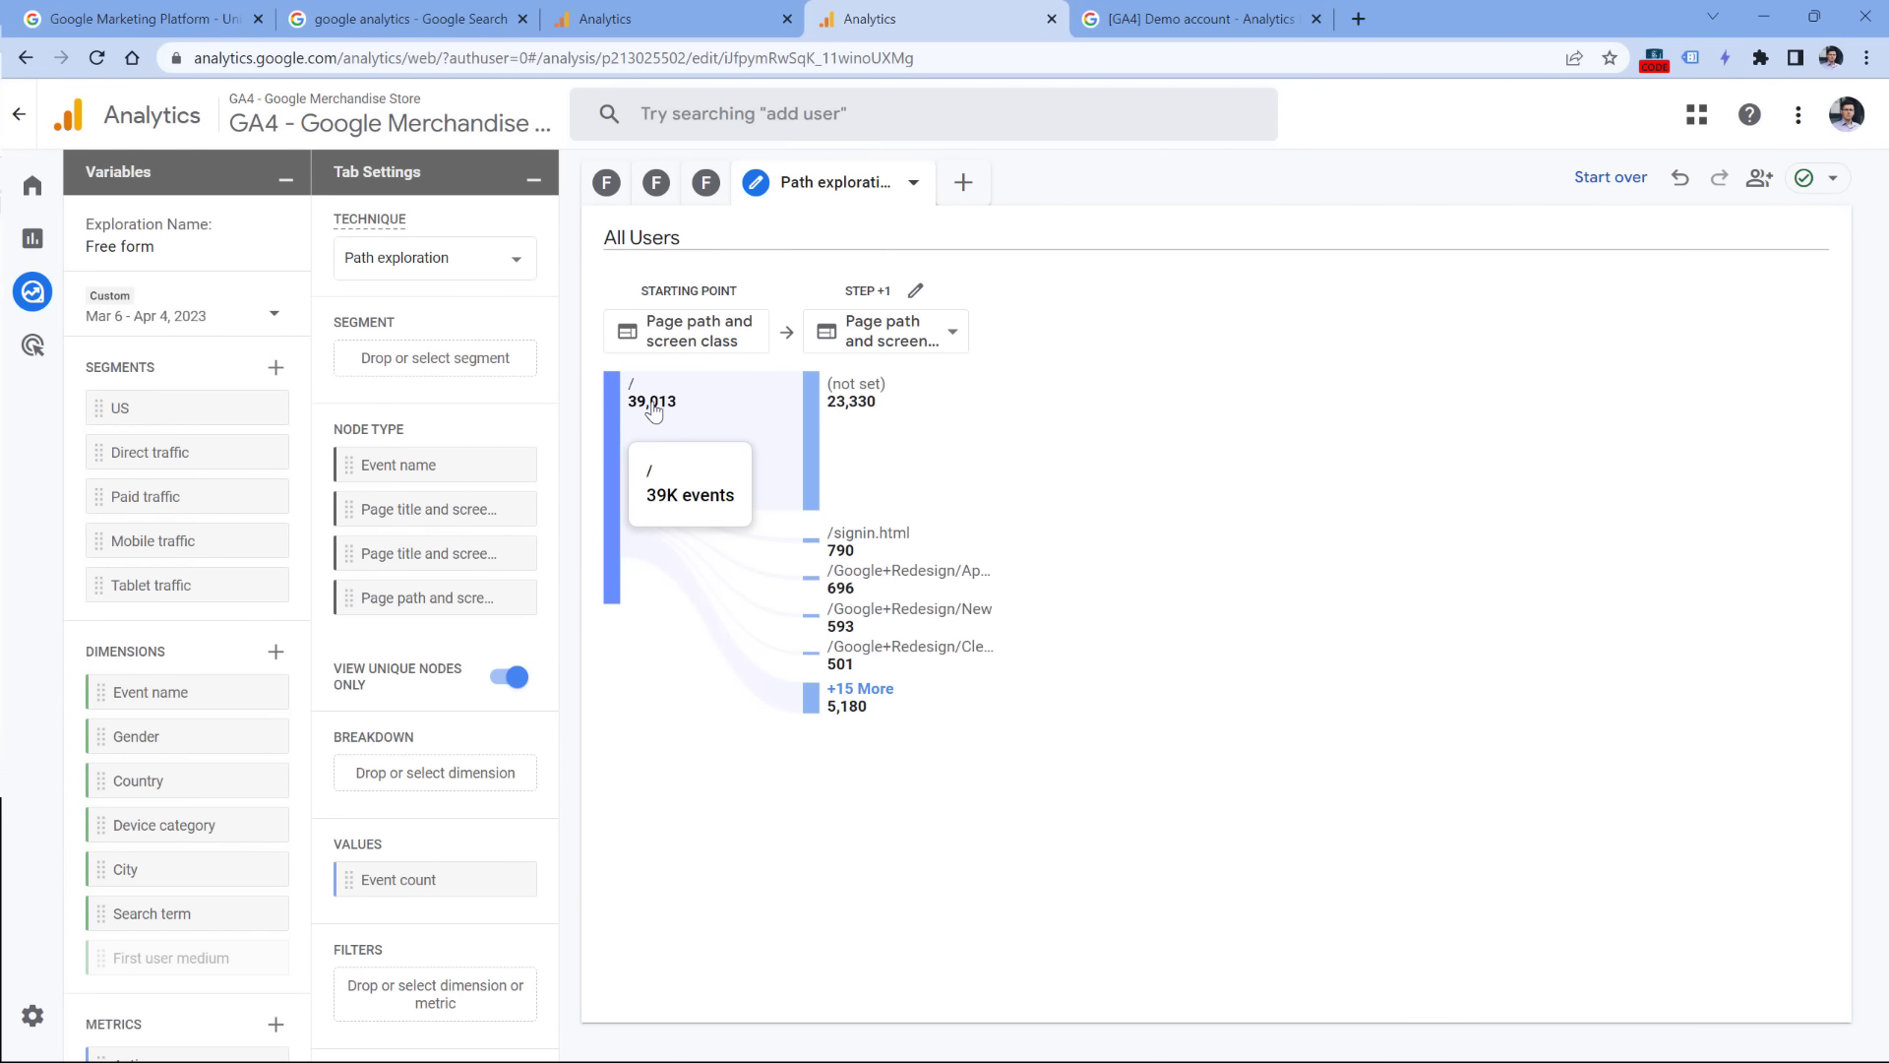
{"action": "mouse_move", "coordinate": [859, 395]}
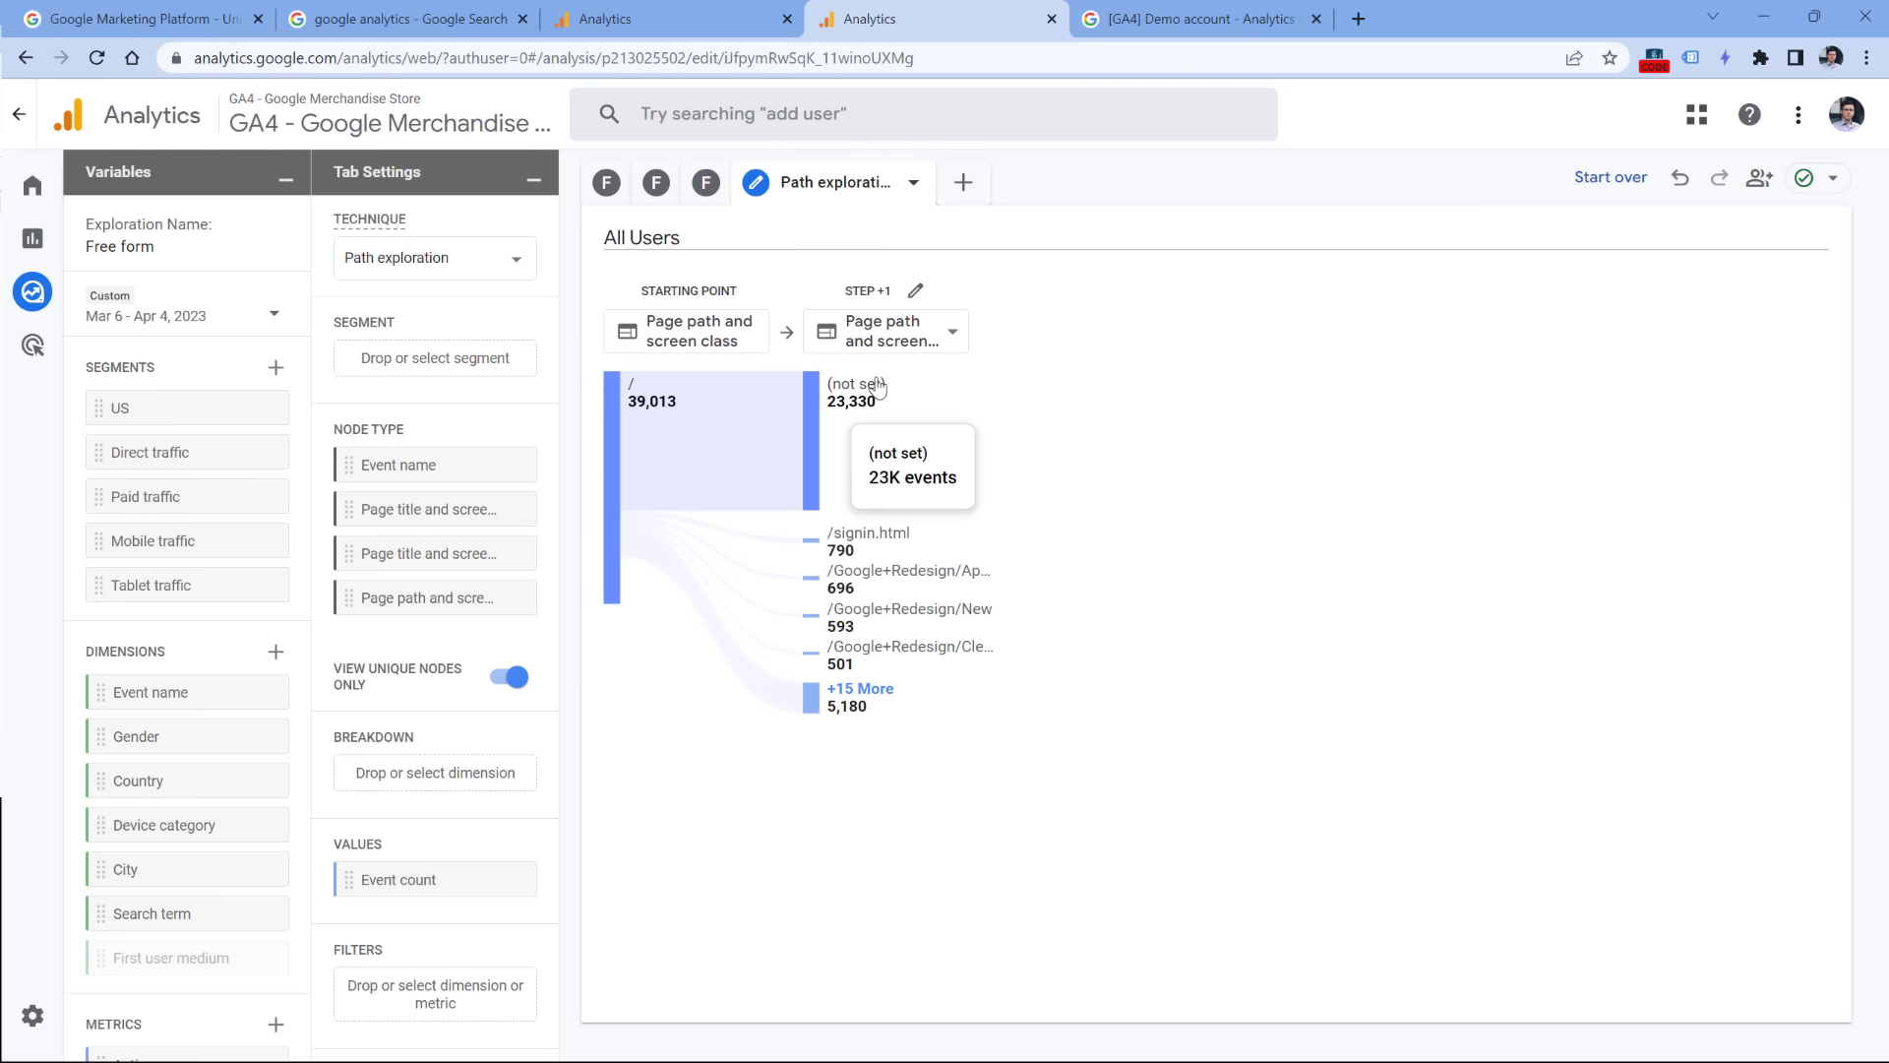
{"action": "left_click", "coordinate": [871, 543]}
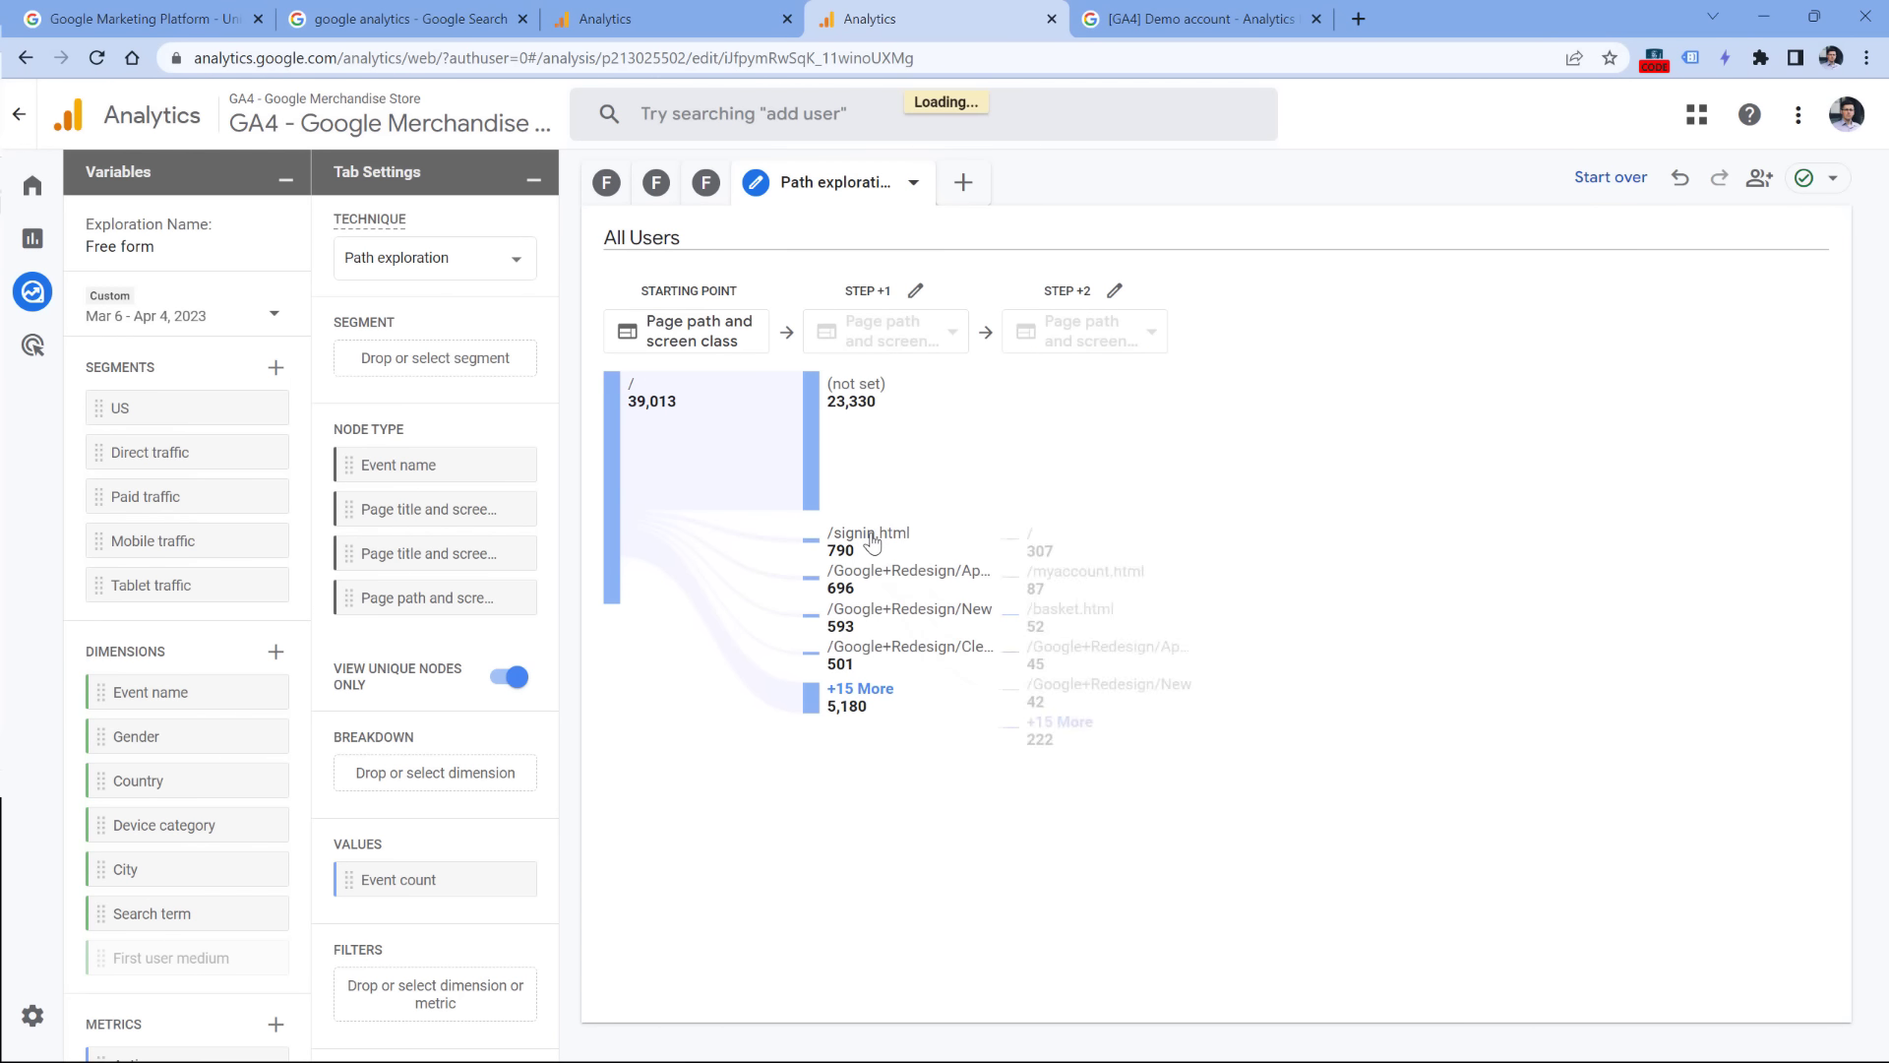
{"action": "mouse_move", "coordinate": [1086, 576]}
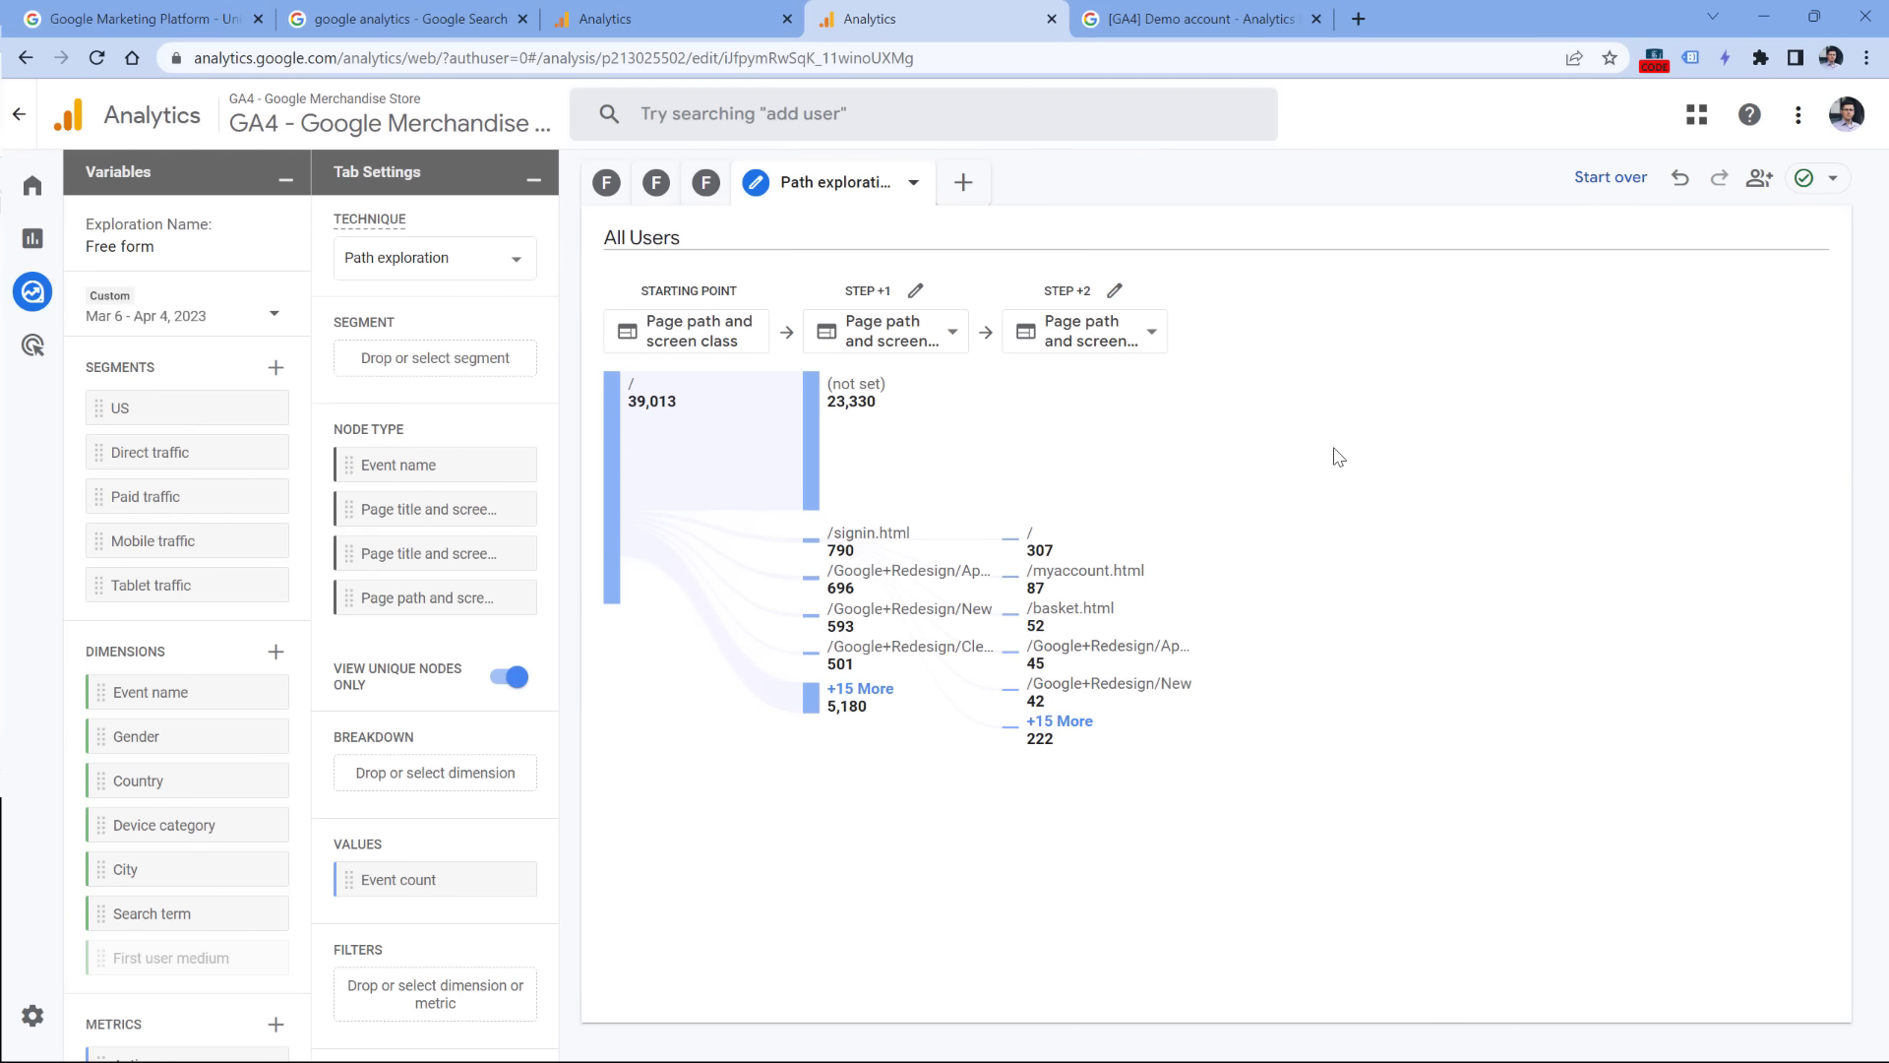
Step: Start the path over with Event name as the ending point node and purchase as its value
{"action": "left_click", "coordinate": [1607, 182]}
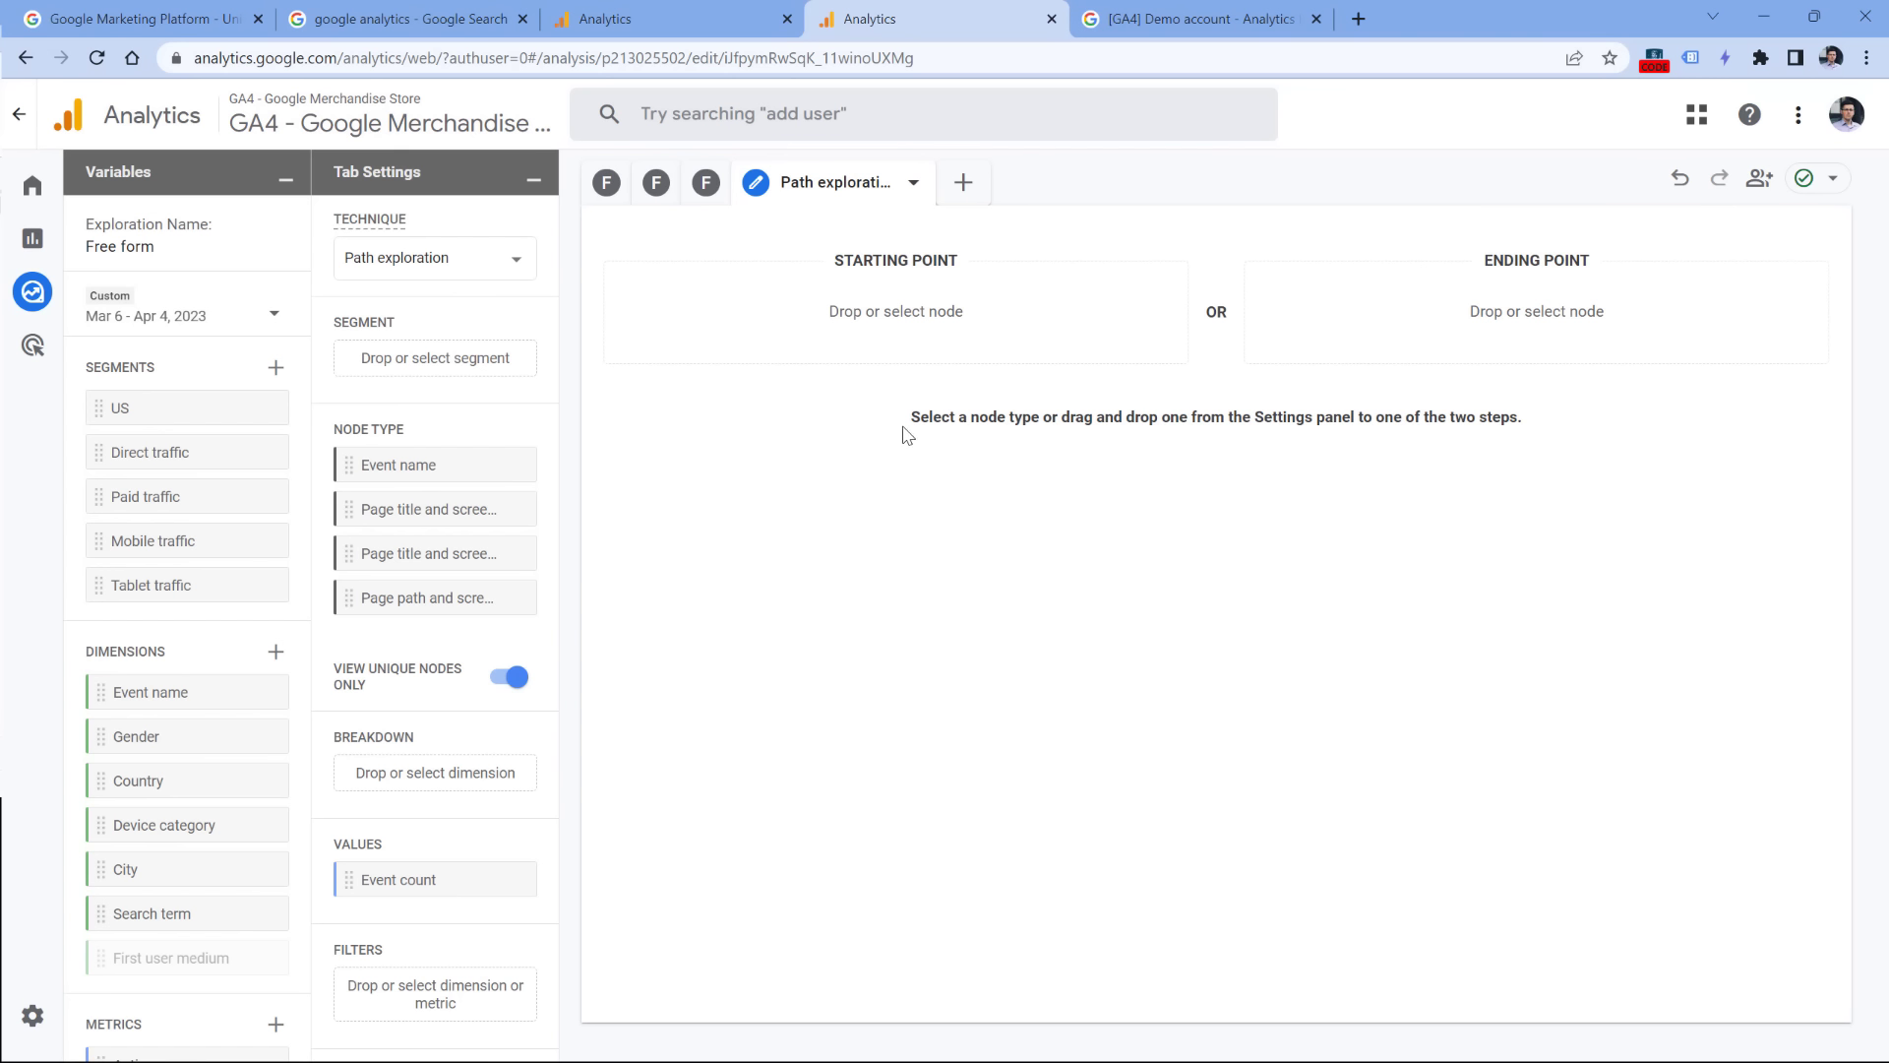
{"action": "left_click", "coordinate": [1537, 320]}
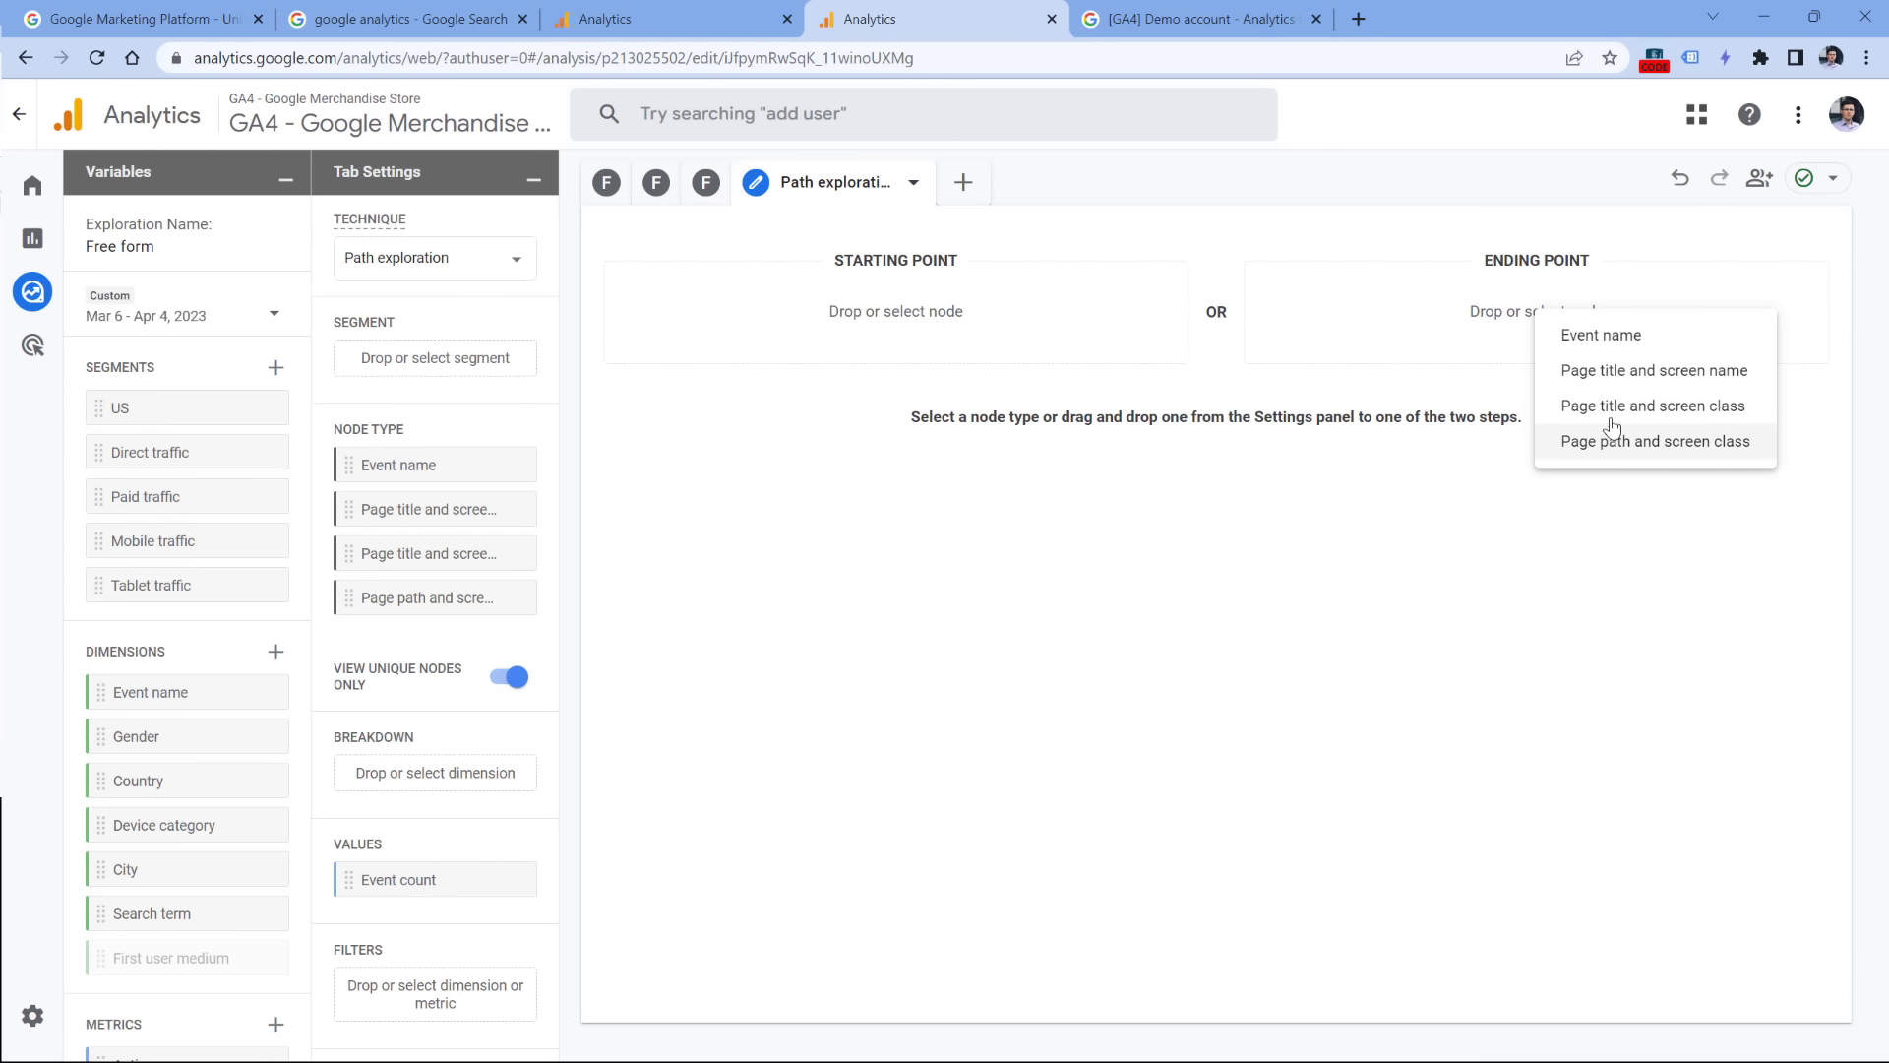
{"action": "left_click", "coordinate": [1614, 339]}
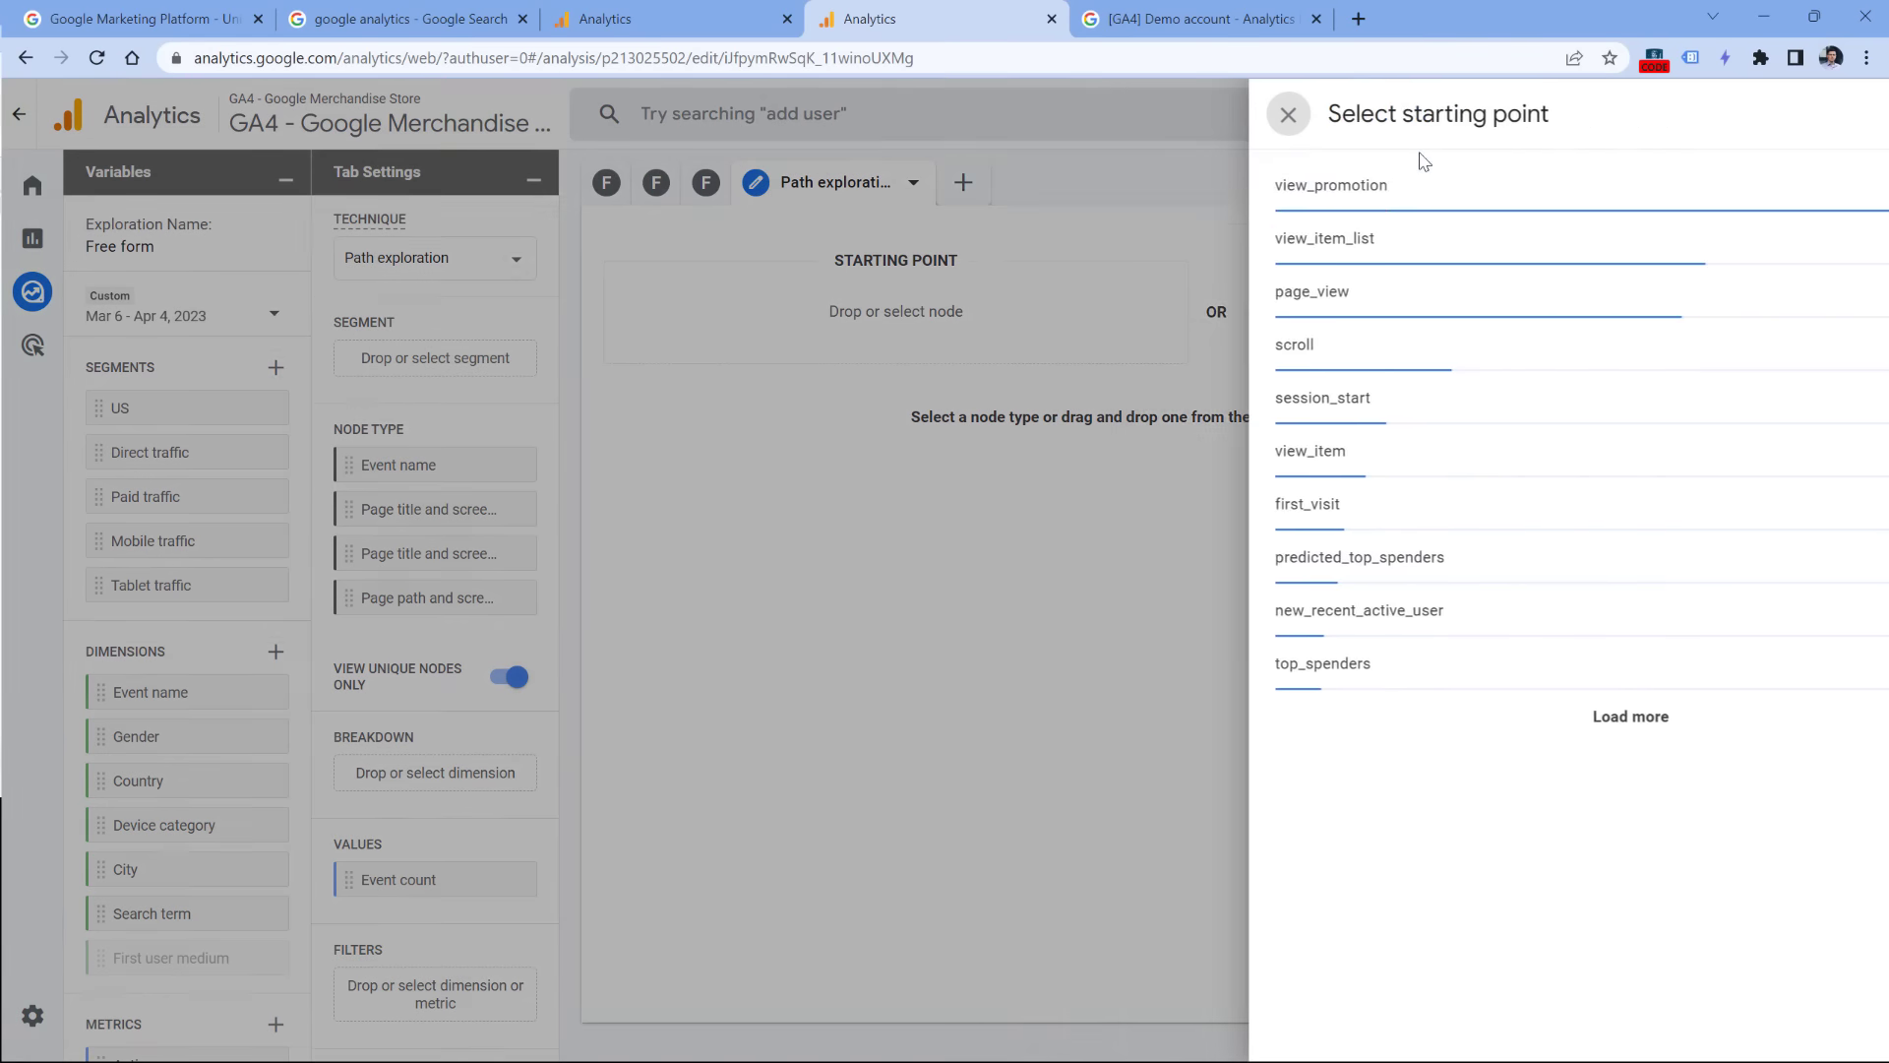
{"action": "left_click", "coordinate": [1839, 116]}
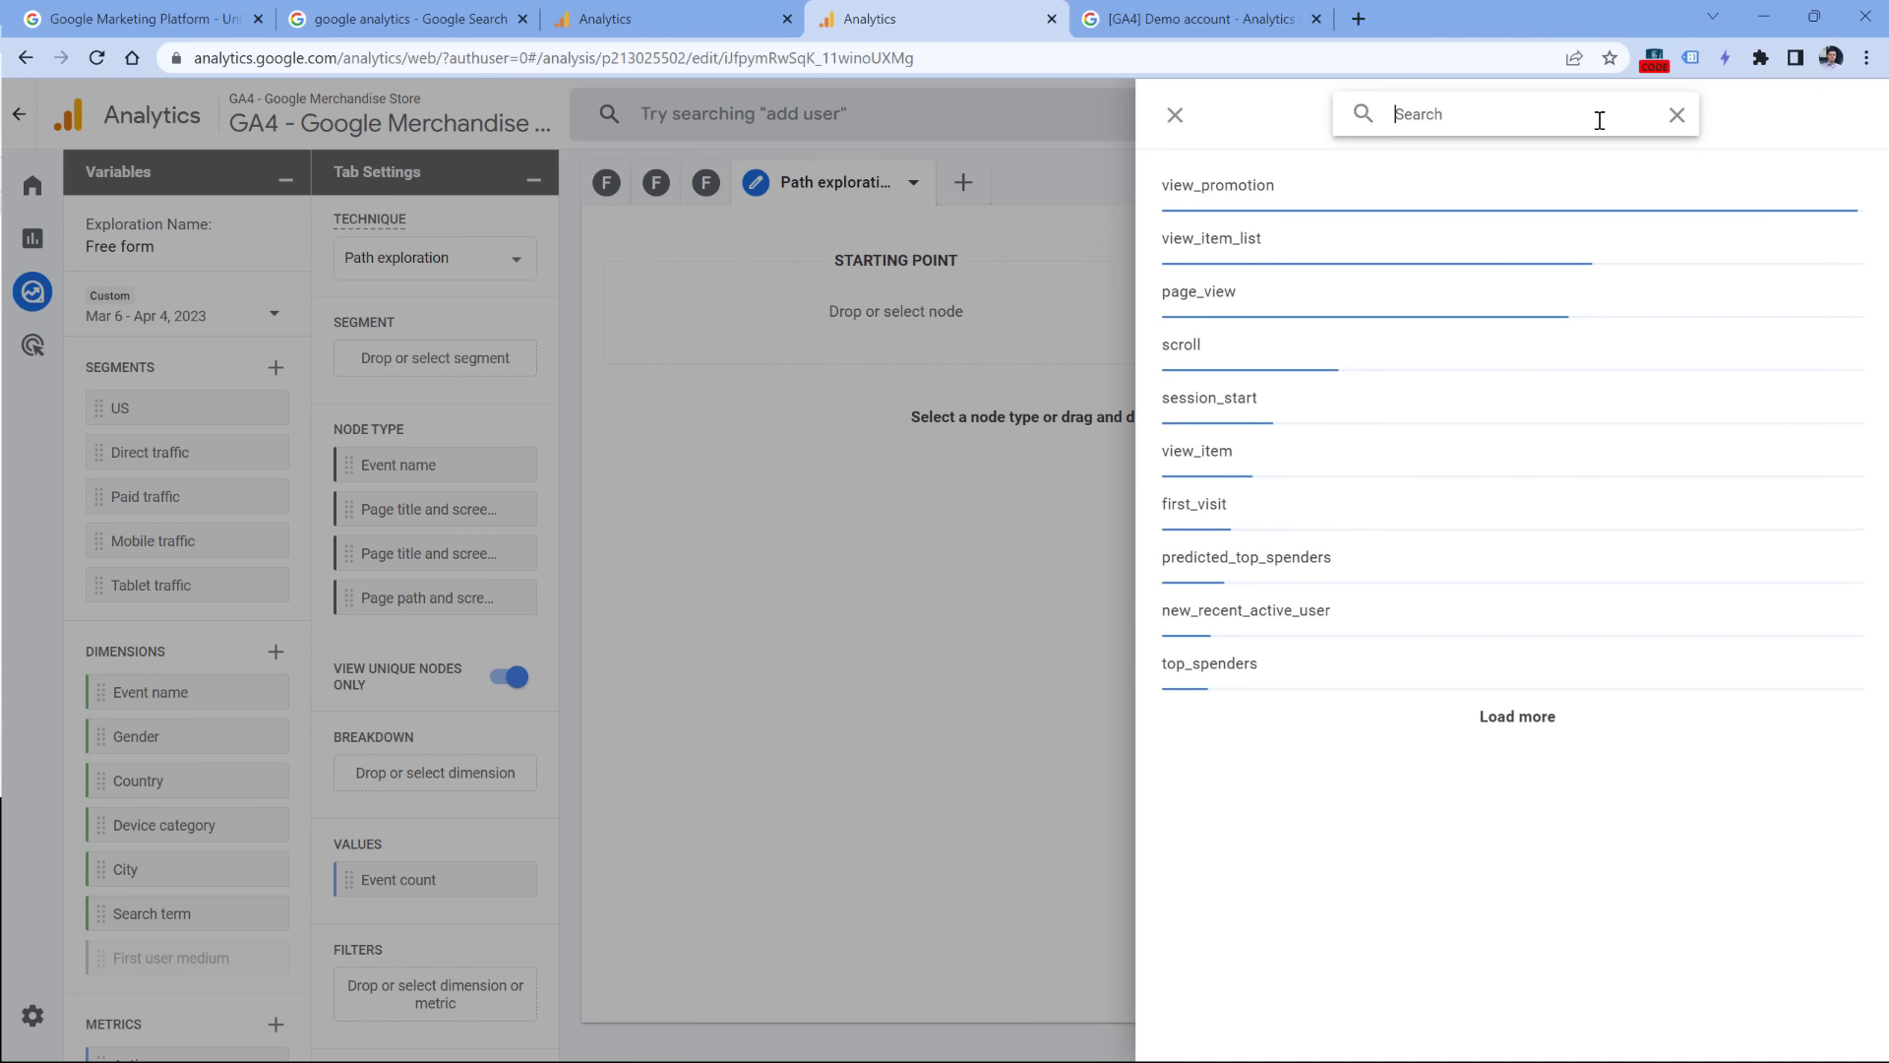
{"action": "type", "text": "purch"}
{"action": "left_click", "coordinate": [1193, 187]}
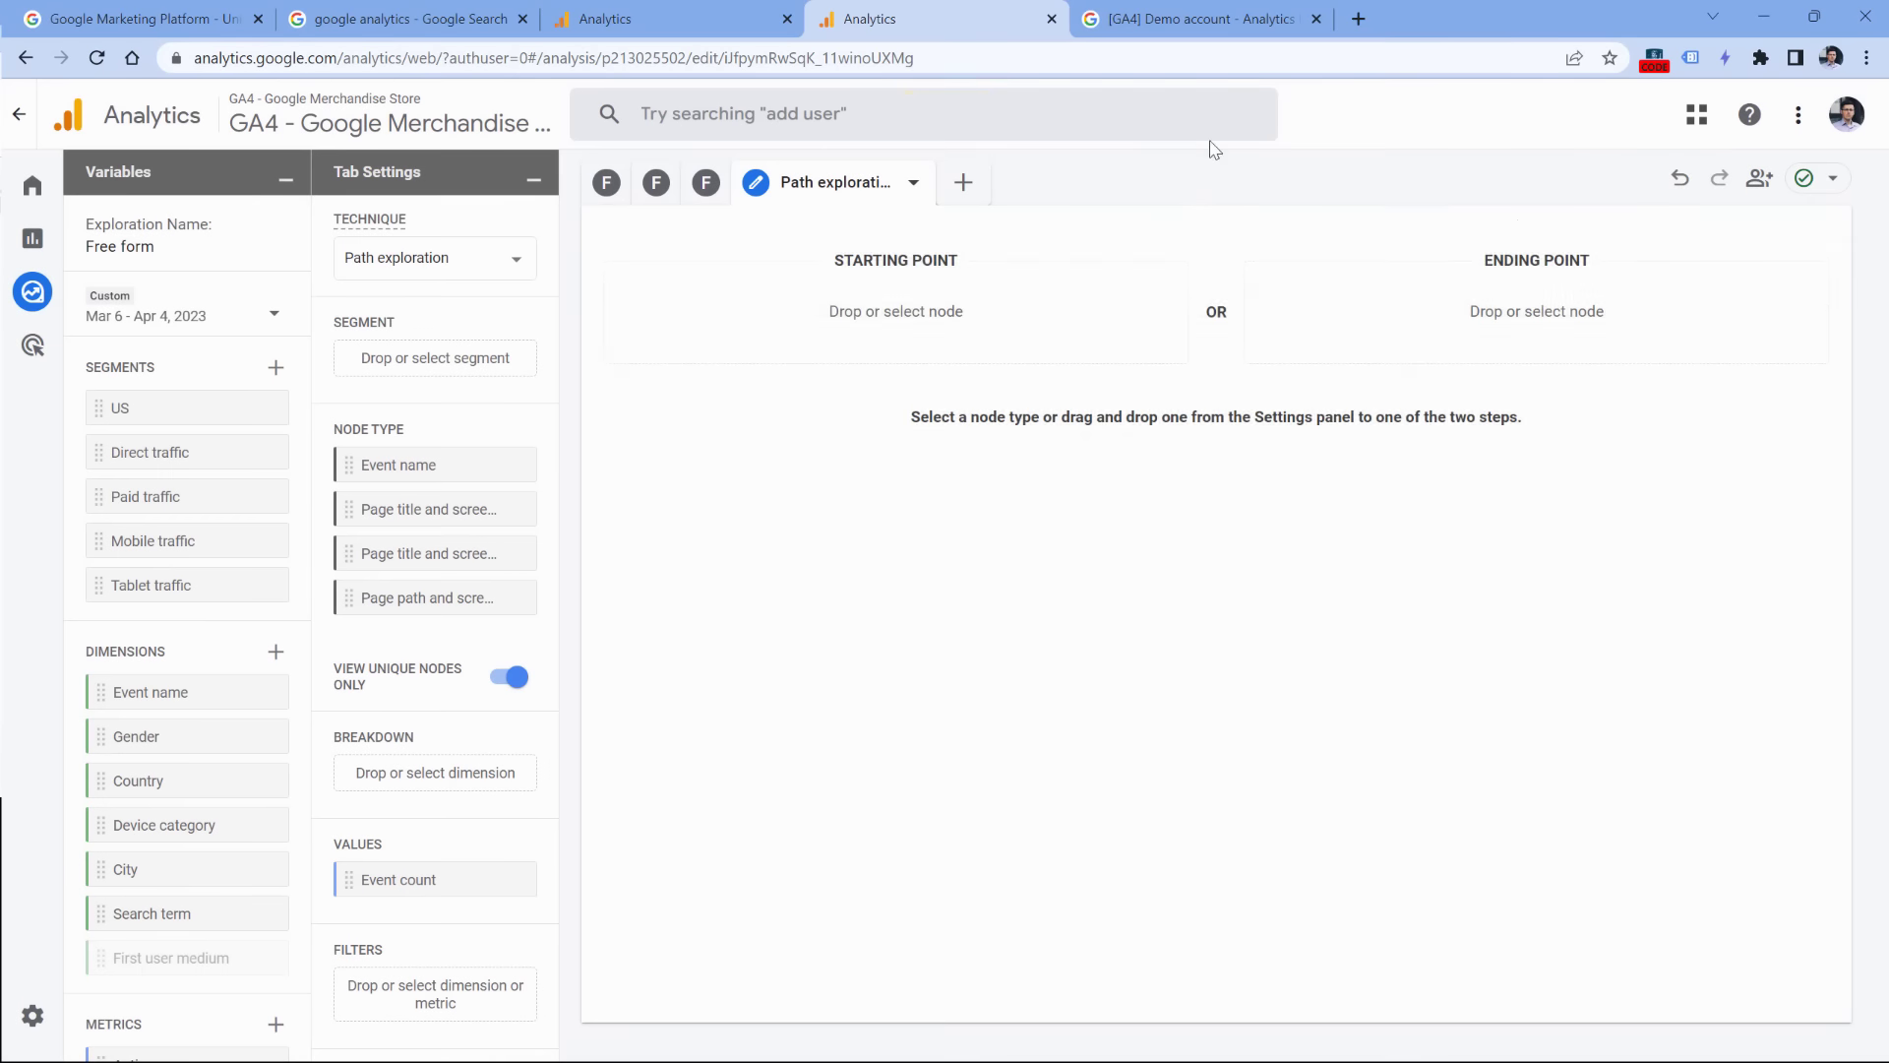
Step: Set step -1 to Page path and screen class and expand the /ordercompleted.html and /payment.html nodes backwards
{"action": "left_click", "coordinate": [1604, 335]}
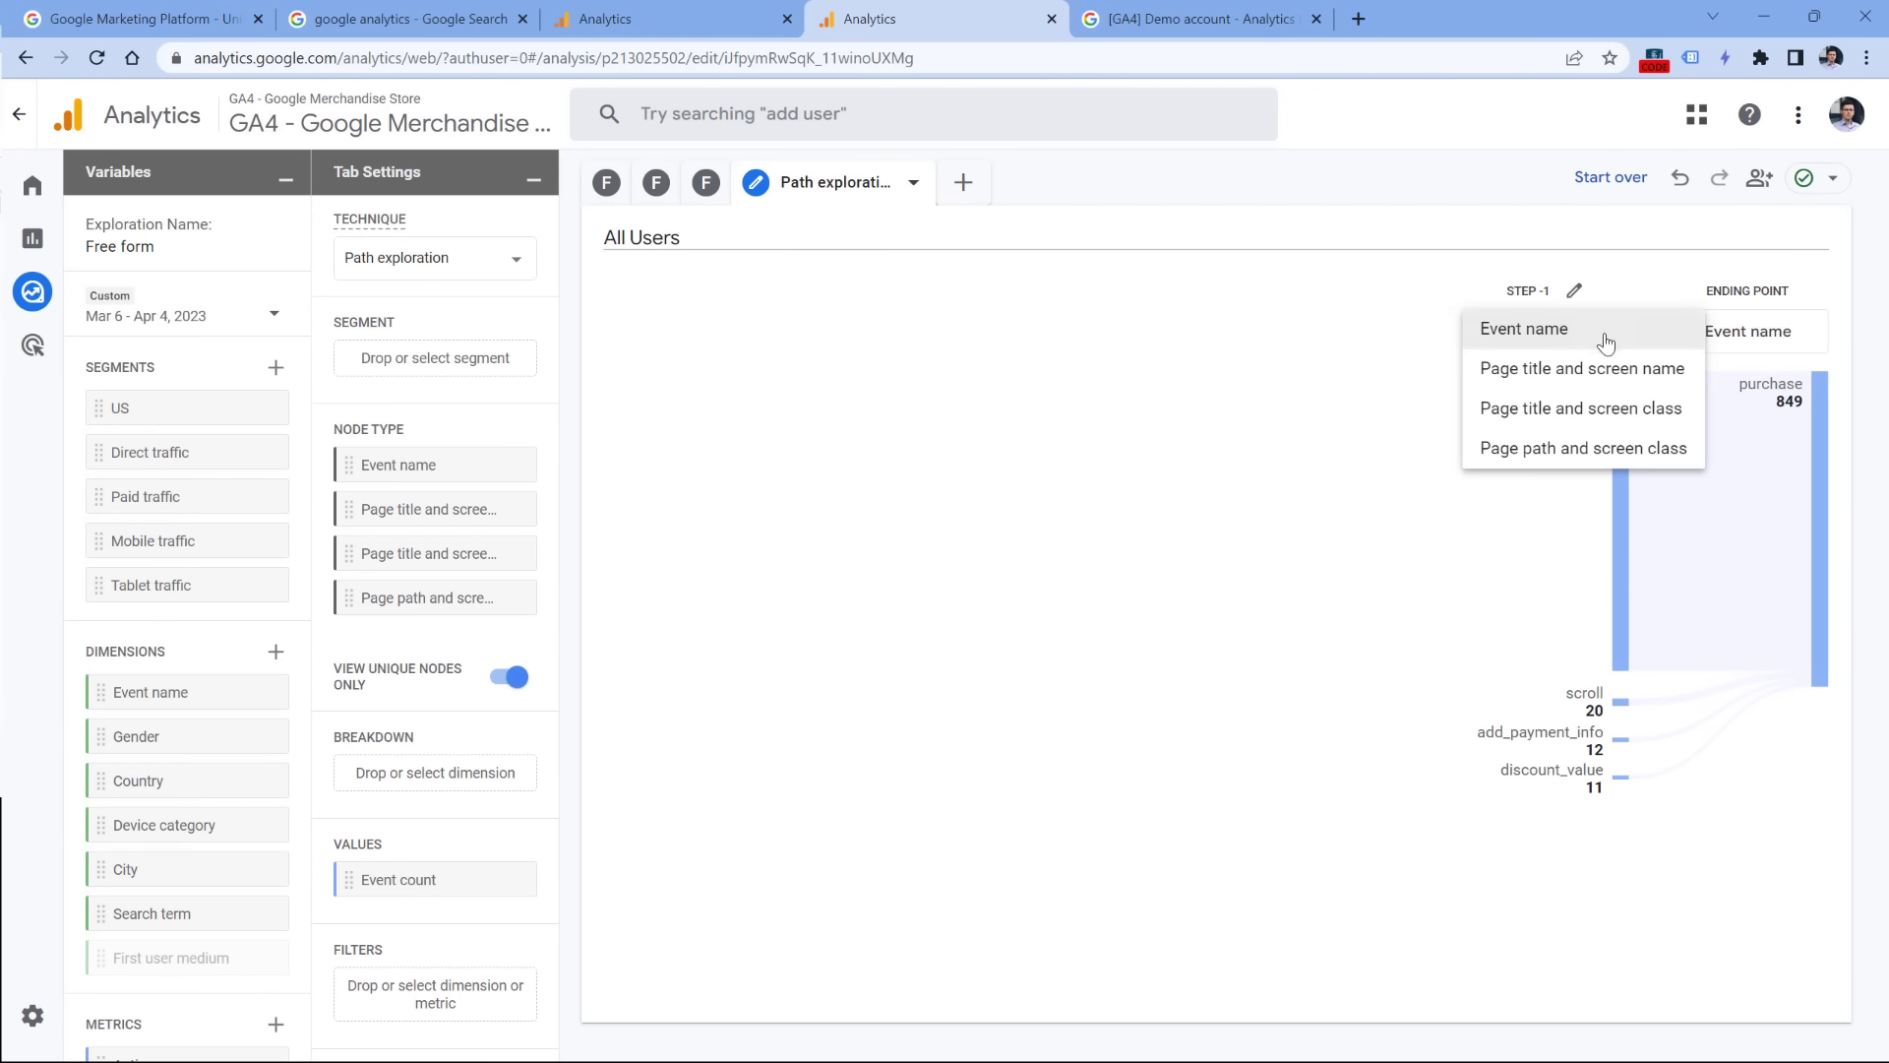
{"action": "left_click", "coordinate": [1572, 454]}
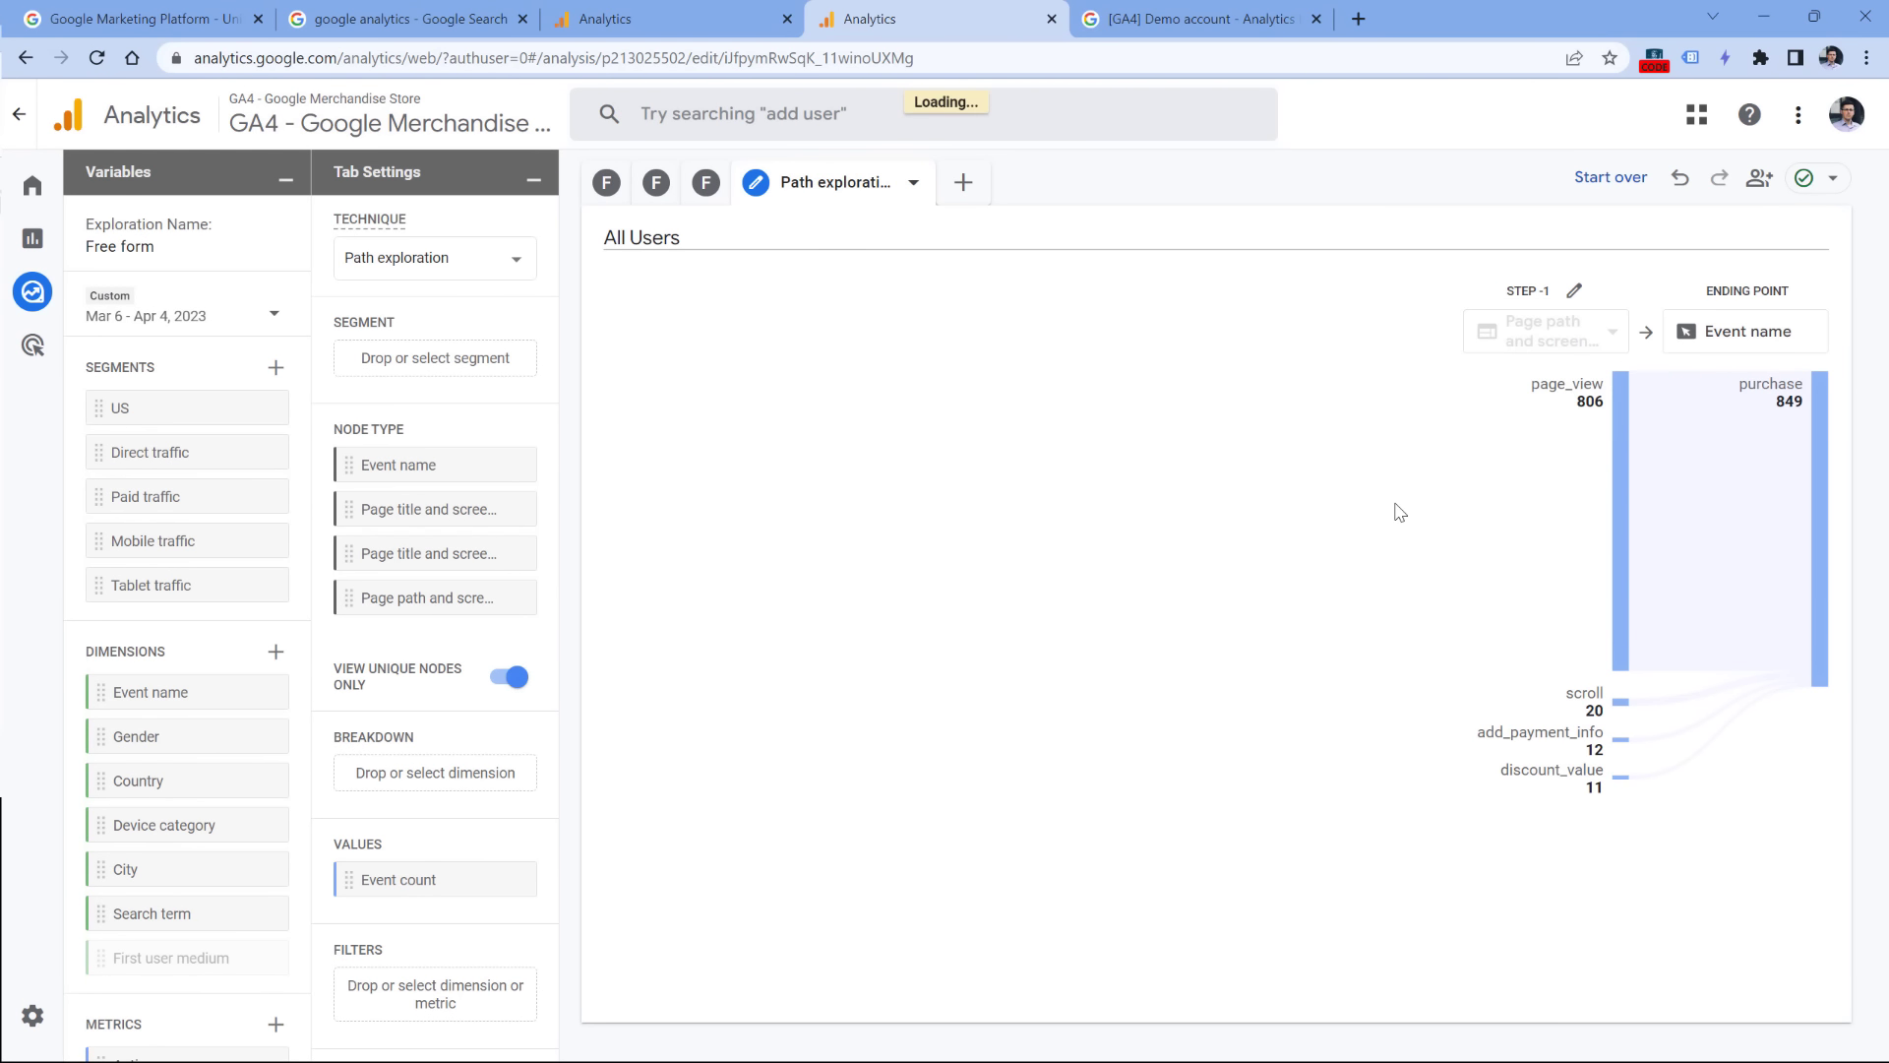
{"action": "left_click", "coordinate": [1619, 453]}
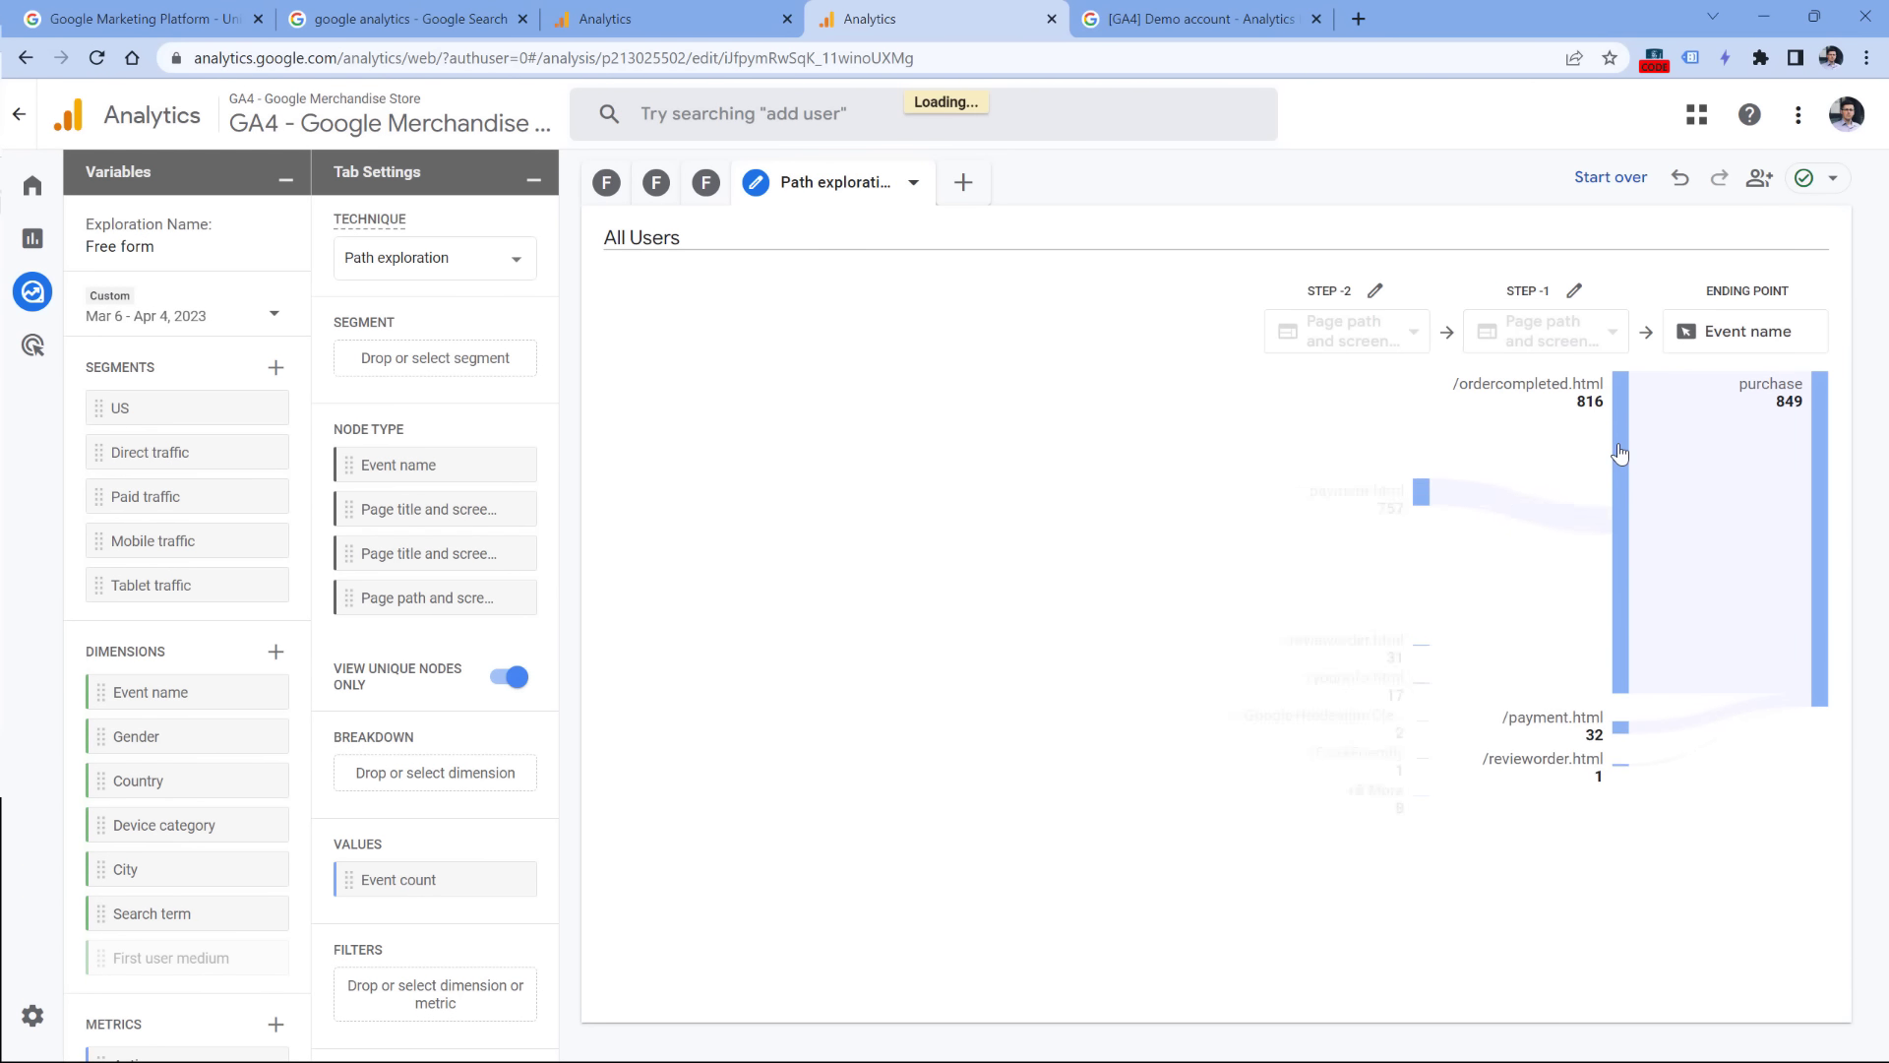
{"action": "left_click", "coordinate": [1420, 493]}
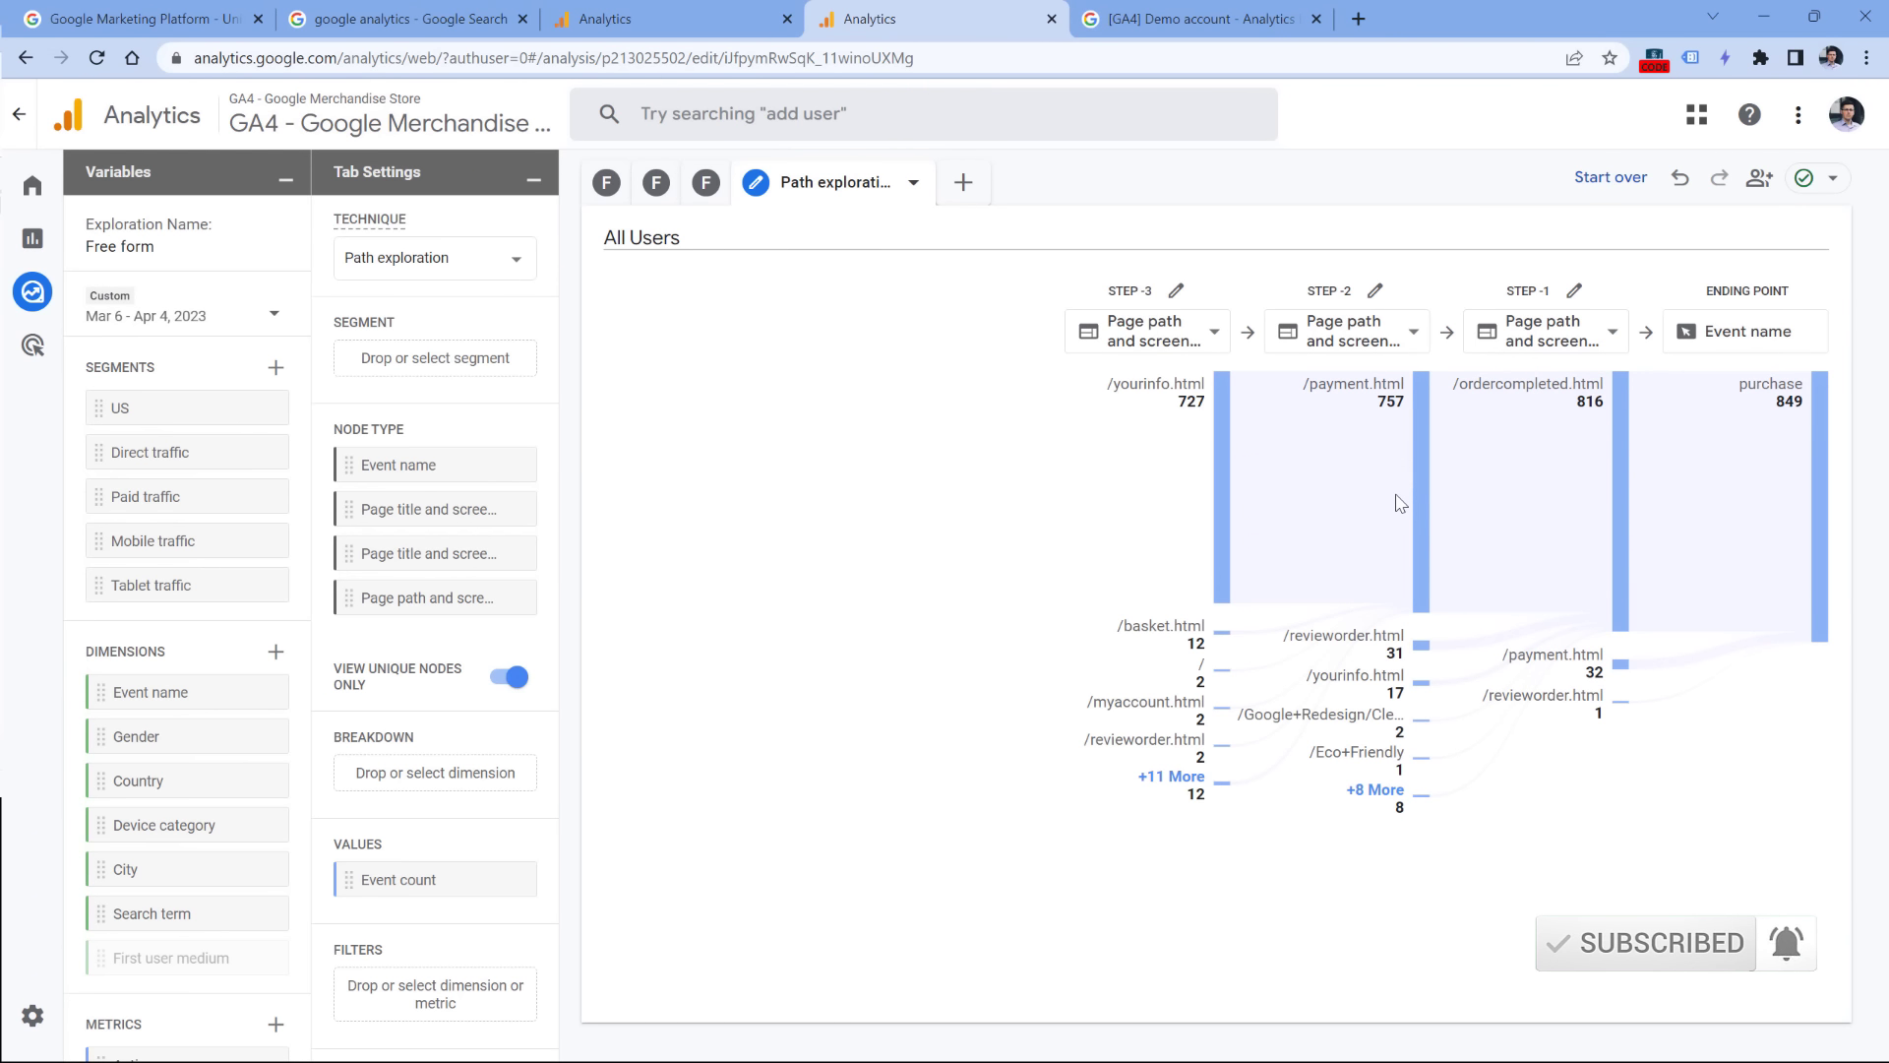
{"action": "mouse_move", "coordinate": [1771, 397]}
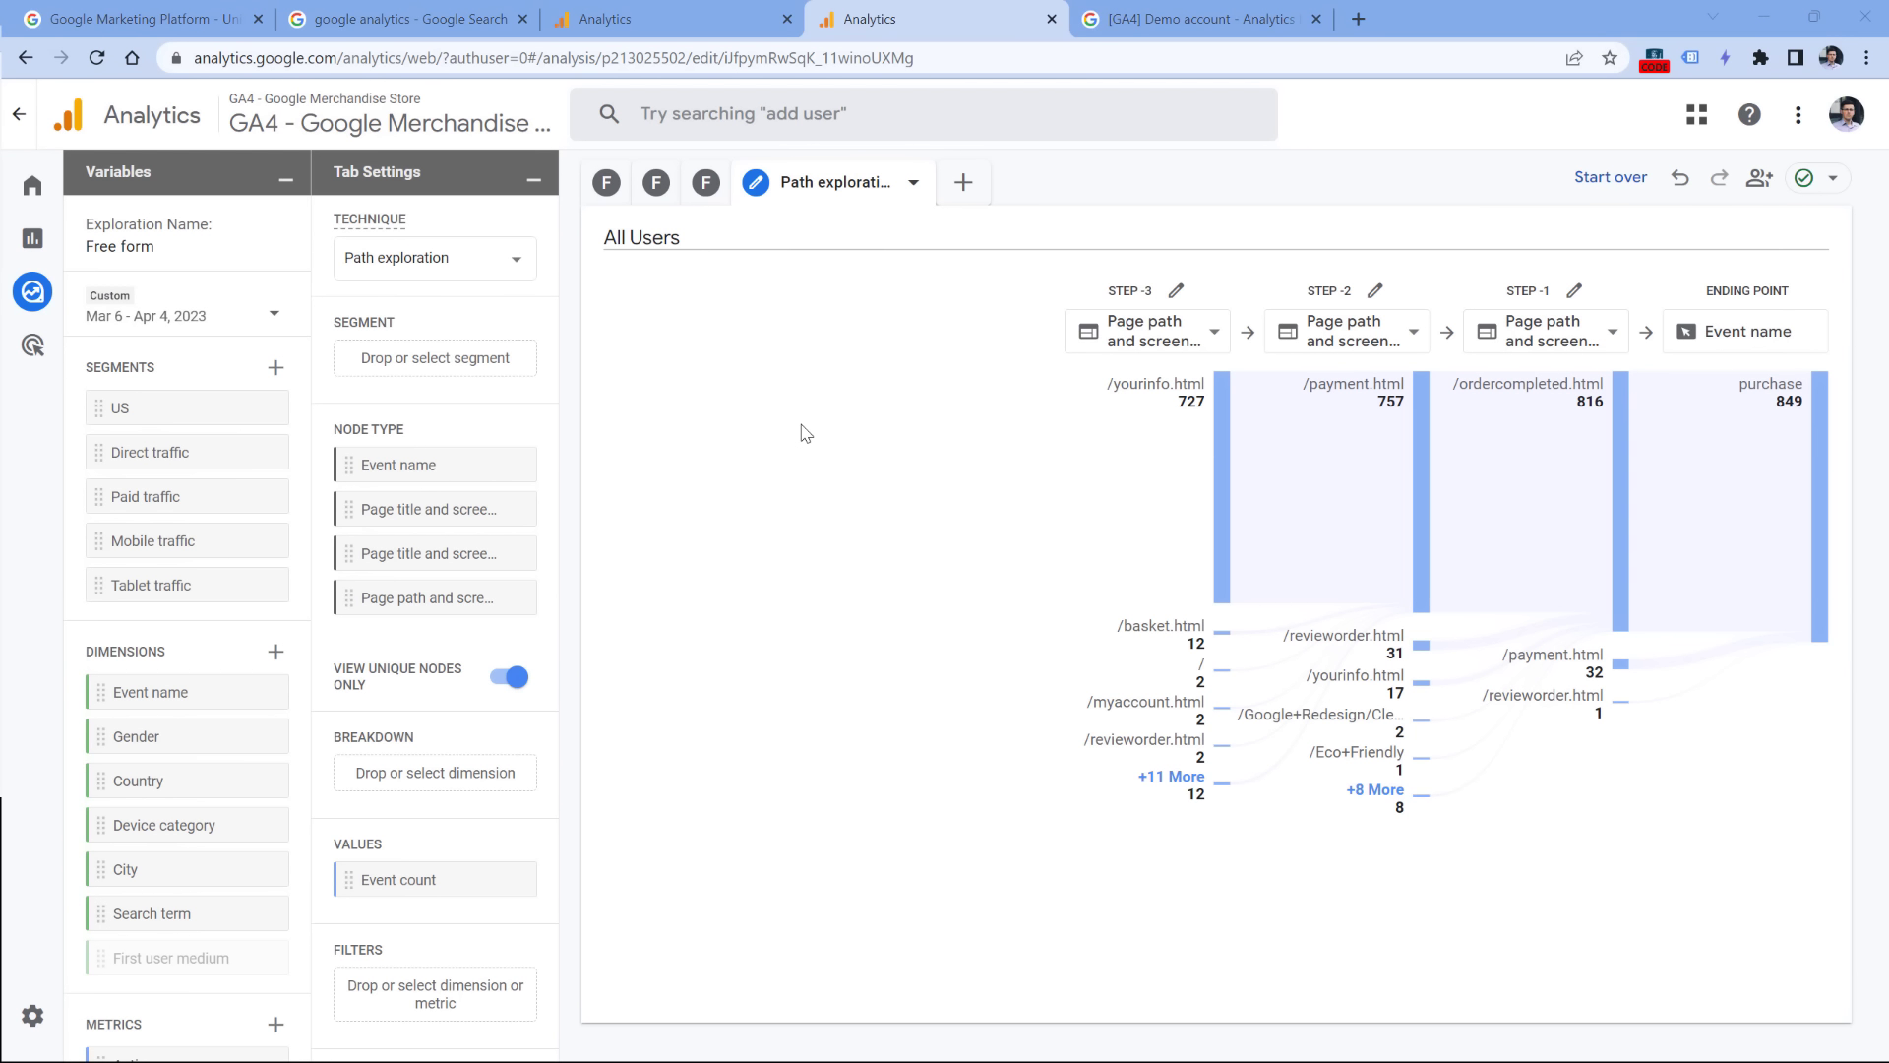
Step: Open the Conversion paths report in the Advertising section and show 100 rows per page
{"action": "mouse_move", "coordinate": [55, 350]}
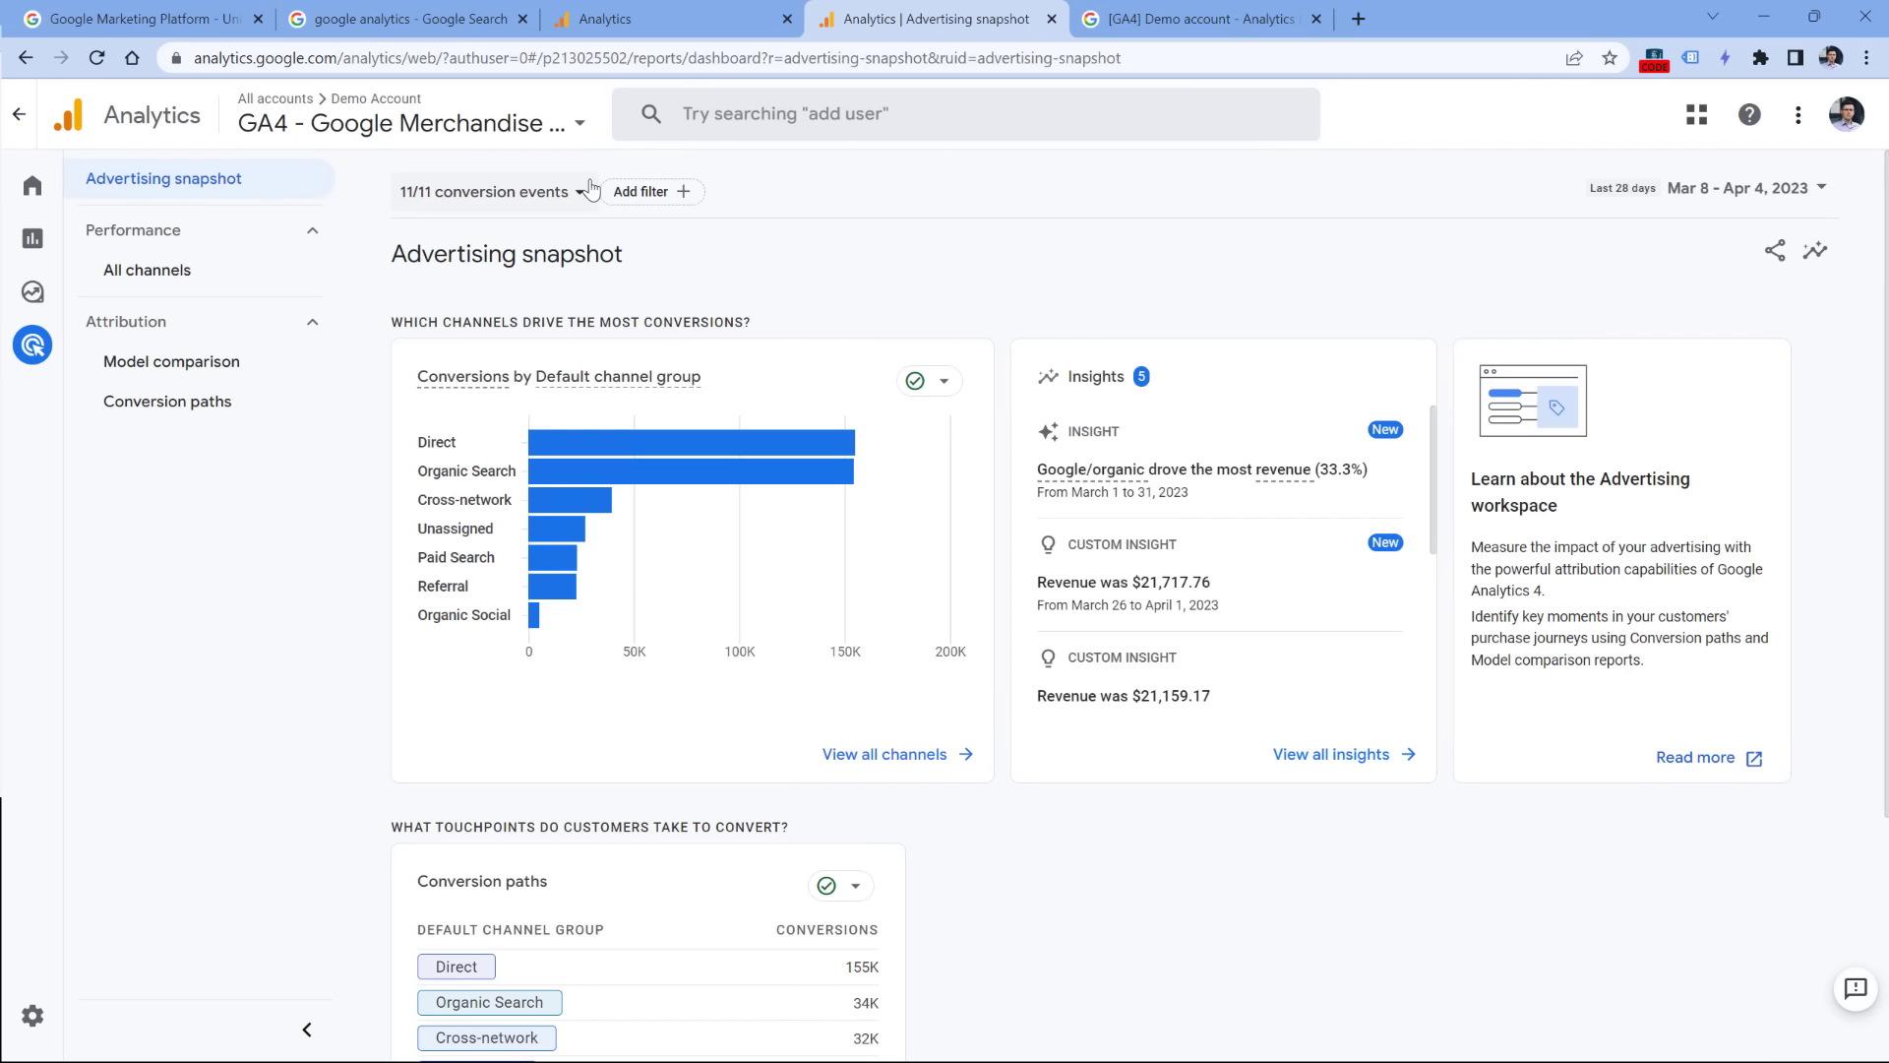
{"action": "left_click", "coordinate": [178, 419]}
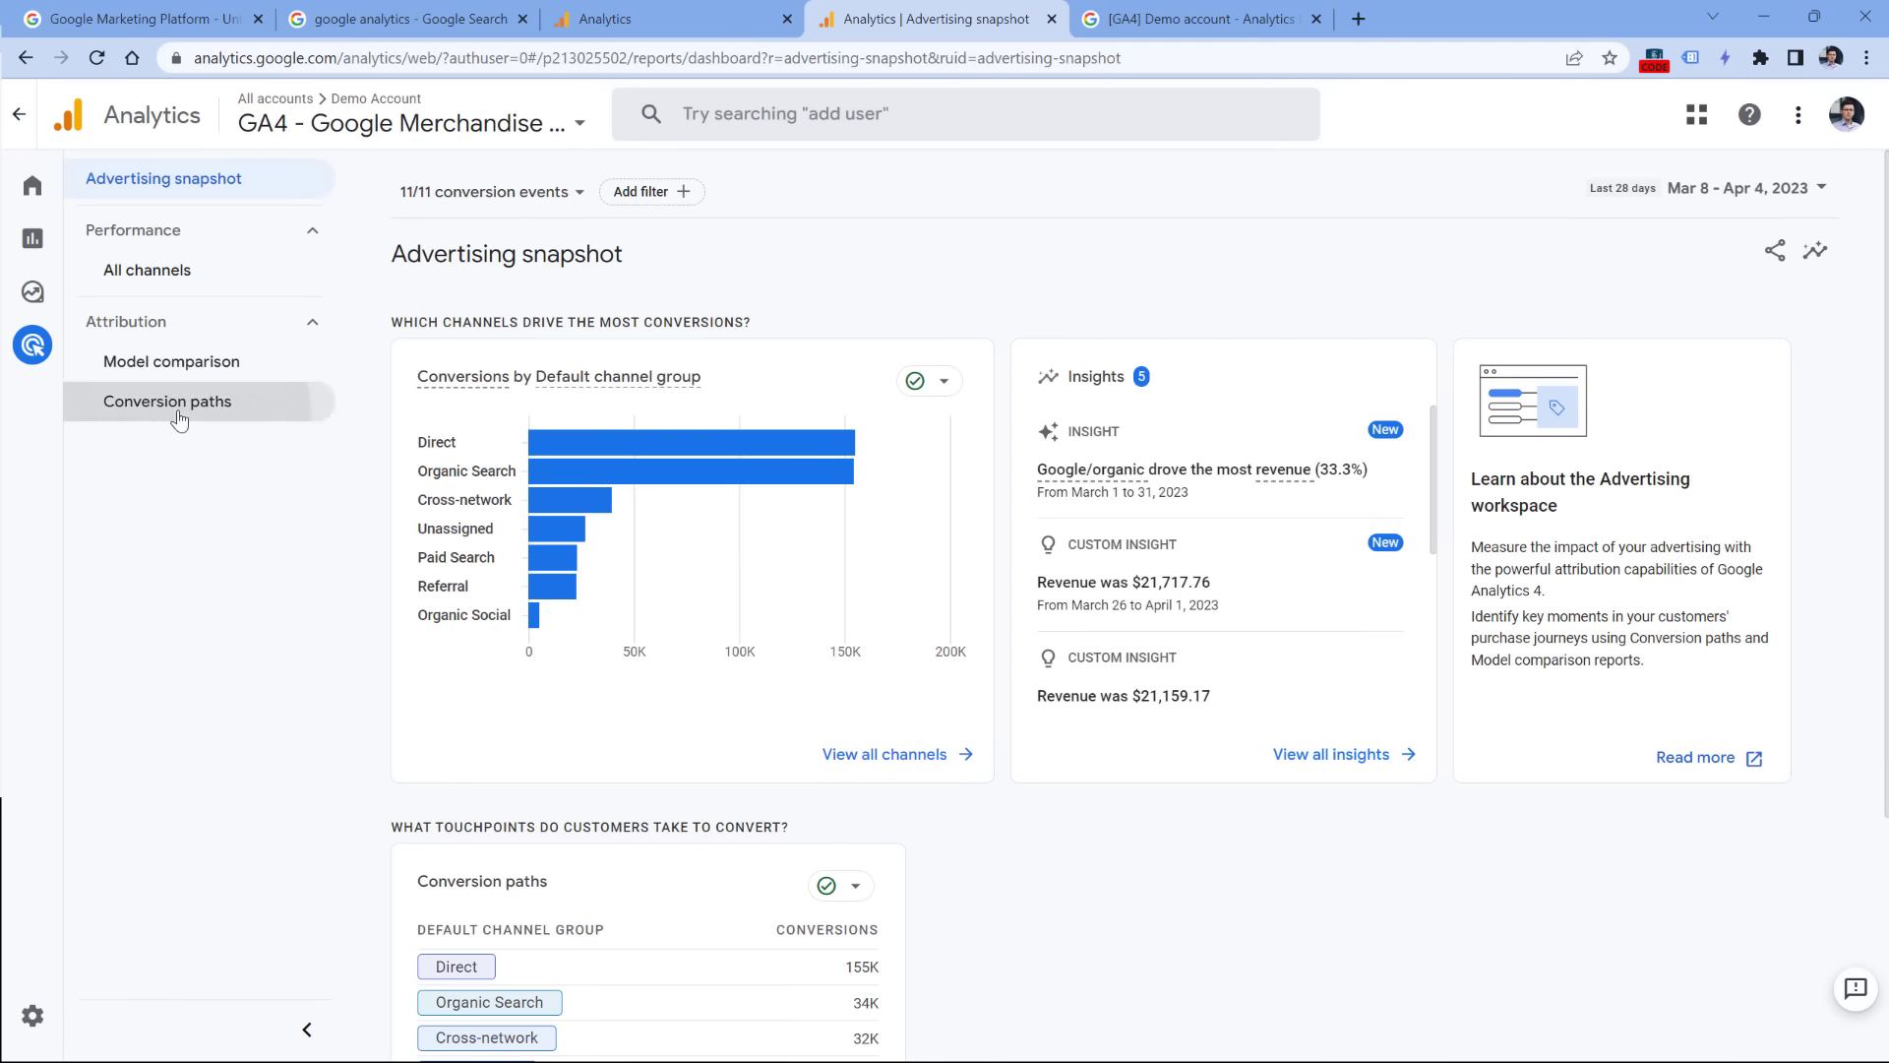
{"action": "left_click", "coordinate": [1433, 392]}
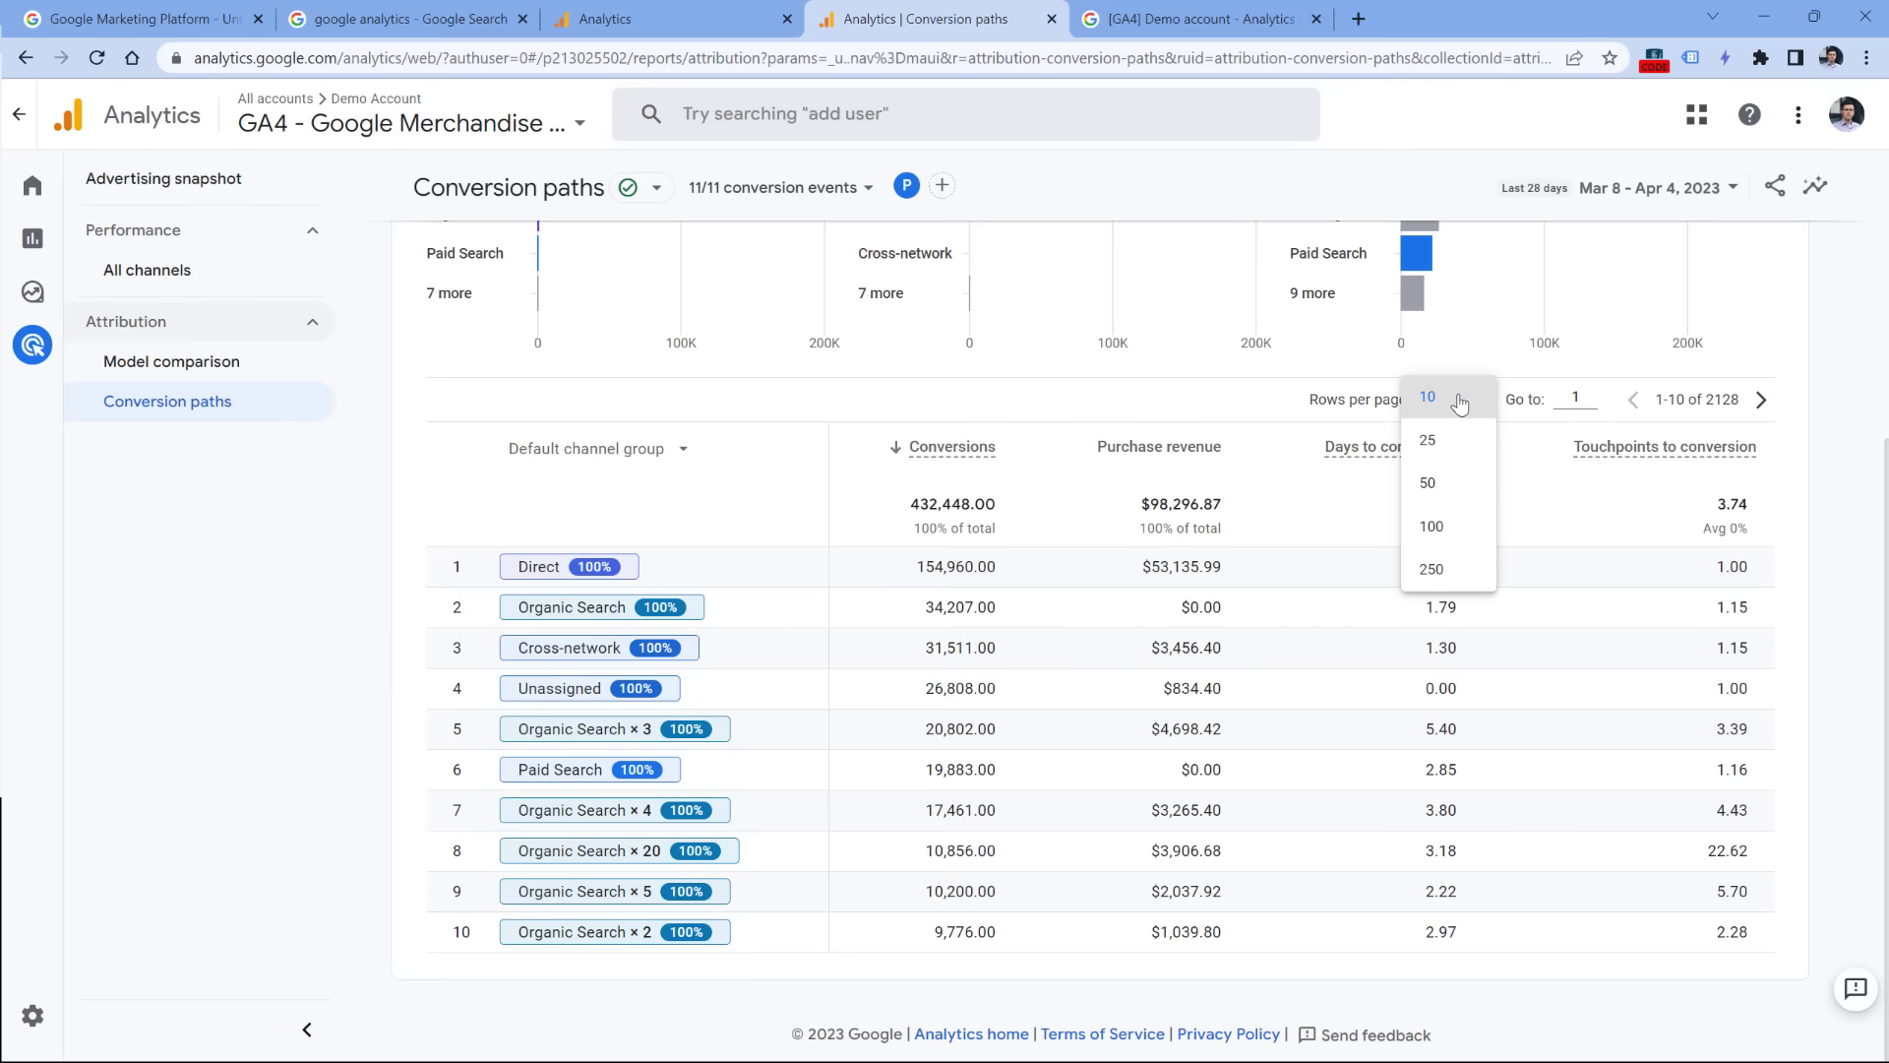
{"action": "left_click", "coordinate": [1439, 524]}
{"action": "scroll", "coordinate": [696, 576], "scroll_direction": "down", "scroll_amount": 2}
{"action": "scroll", "coordinate": [695, 575], "scroll_direction": "down", "scroll_amount": 10}
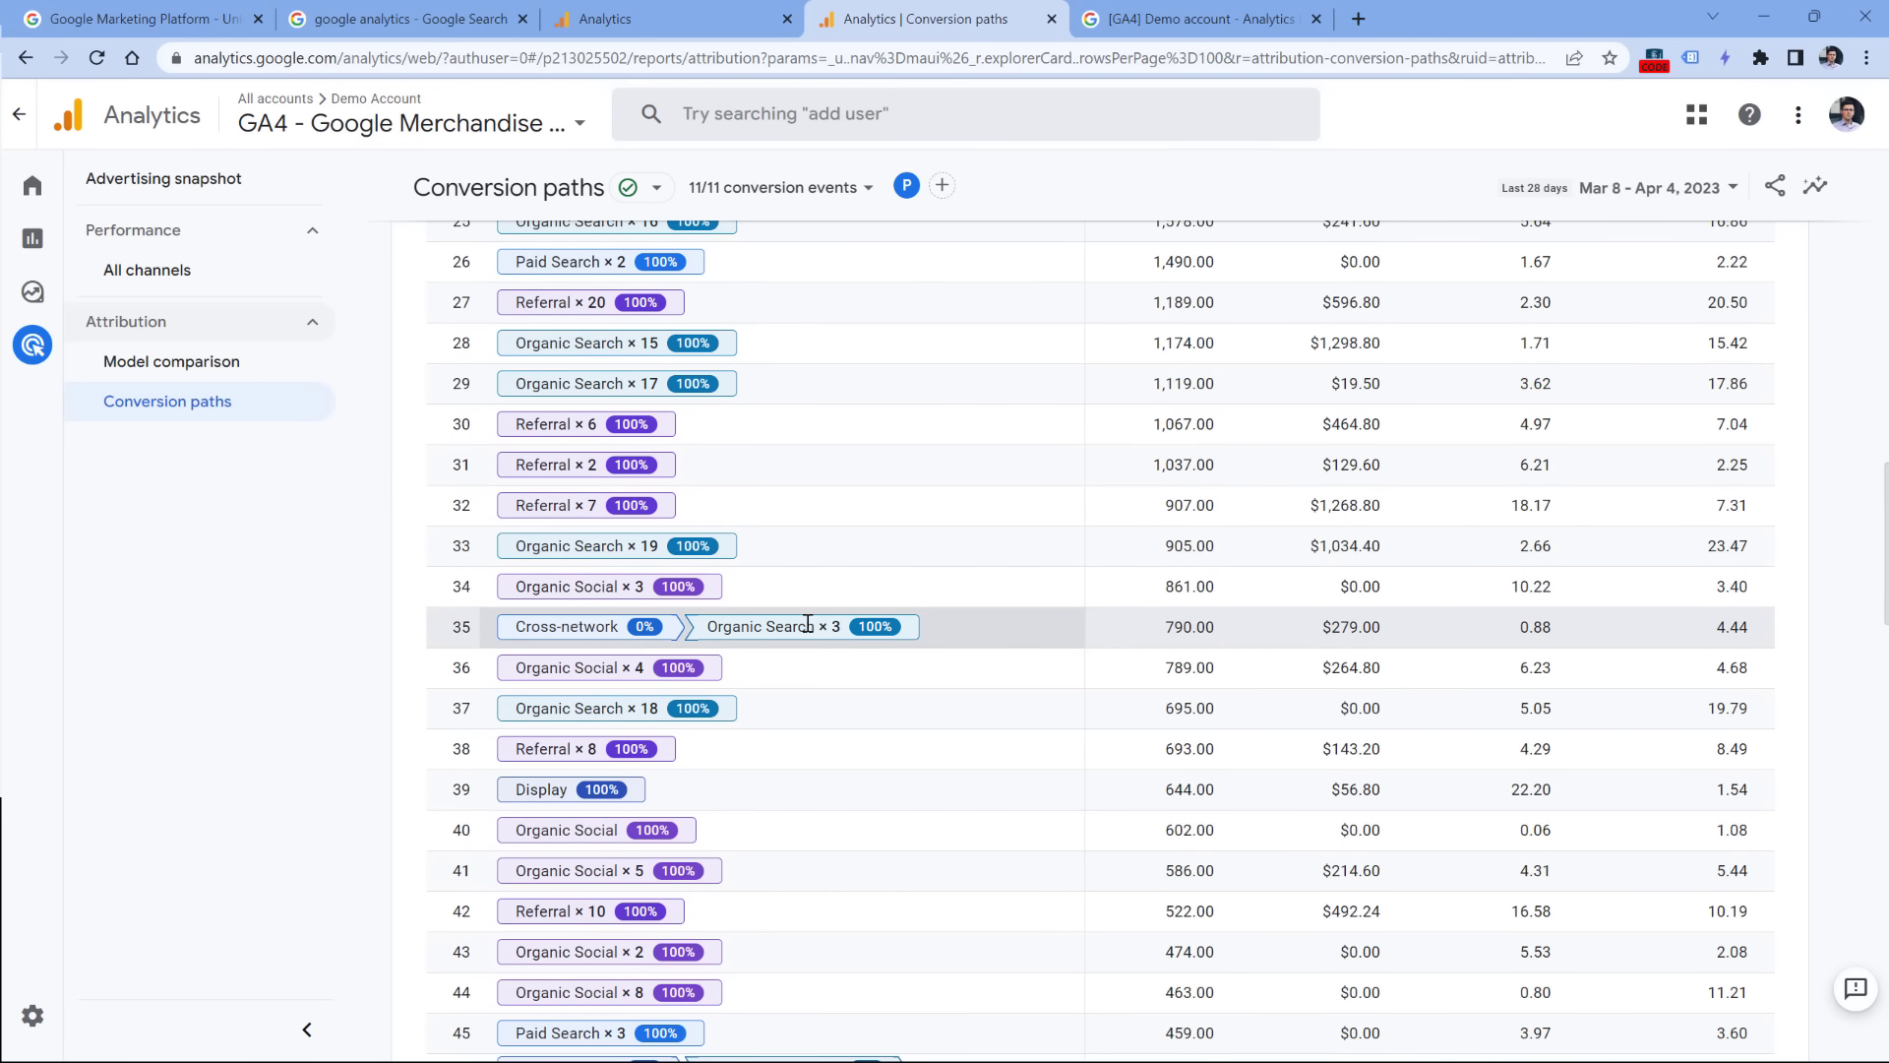
Step: Change the Conversion paths table's dimension to Medium and examine the paths combining several touchpoints
{"action": "scroll", "coordinate": [708, 674], "scroll_direction": "up", "scroll_amount": 15}
{"action": "scroll", "coordinate": [708, 675], "scroll_direction": "down", "scroll_amount": 3}
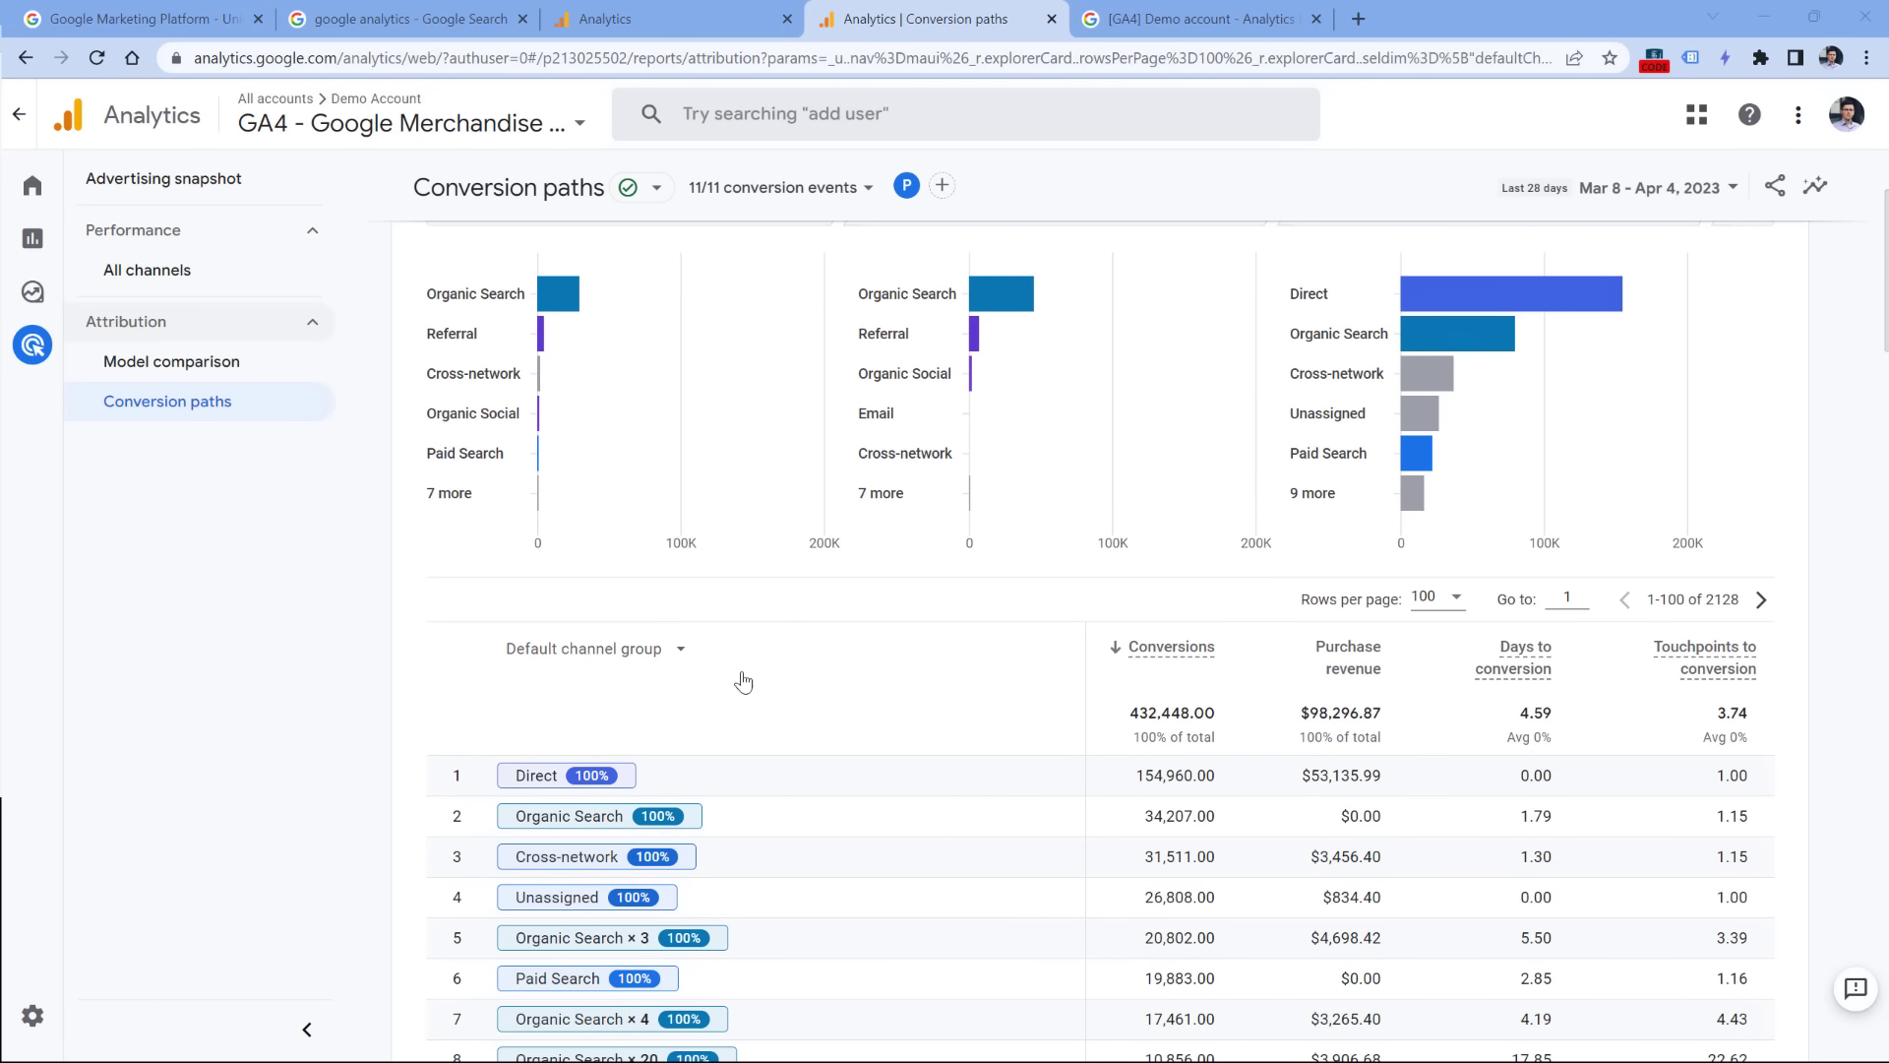
{"action": "scroll", "coordinate": [812, 675], "scroll_direction": "down", "scroll_amount": 2}
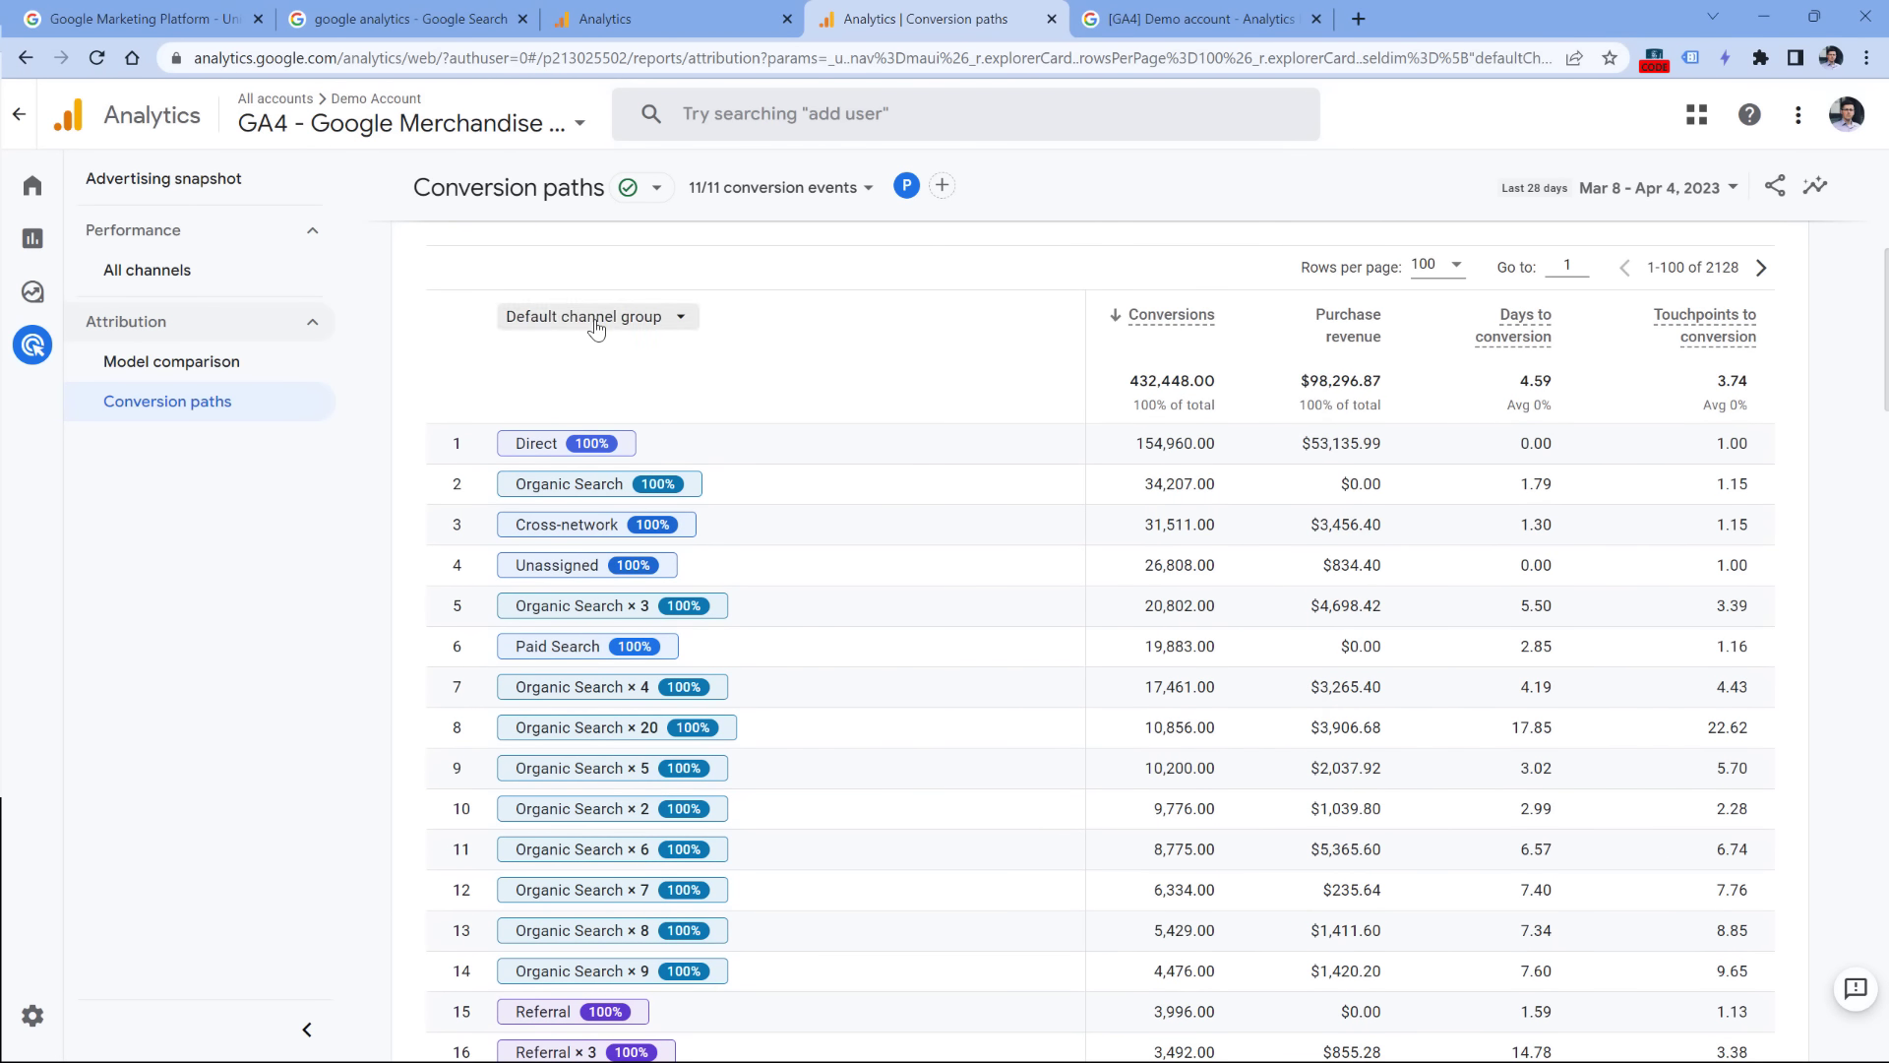
{"action": "left_click", "coordinate": [596, 325]}
{"action": "left_click", "coordinate": [588, 449]}
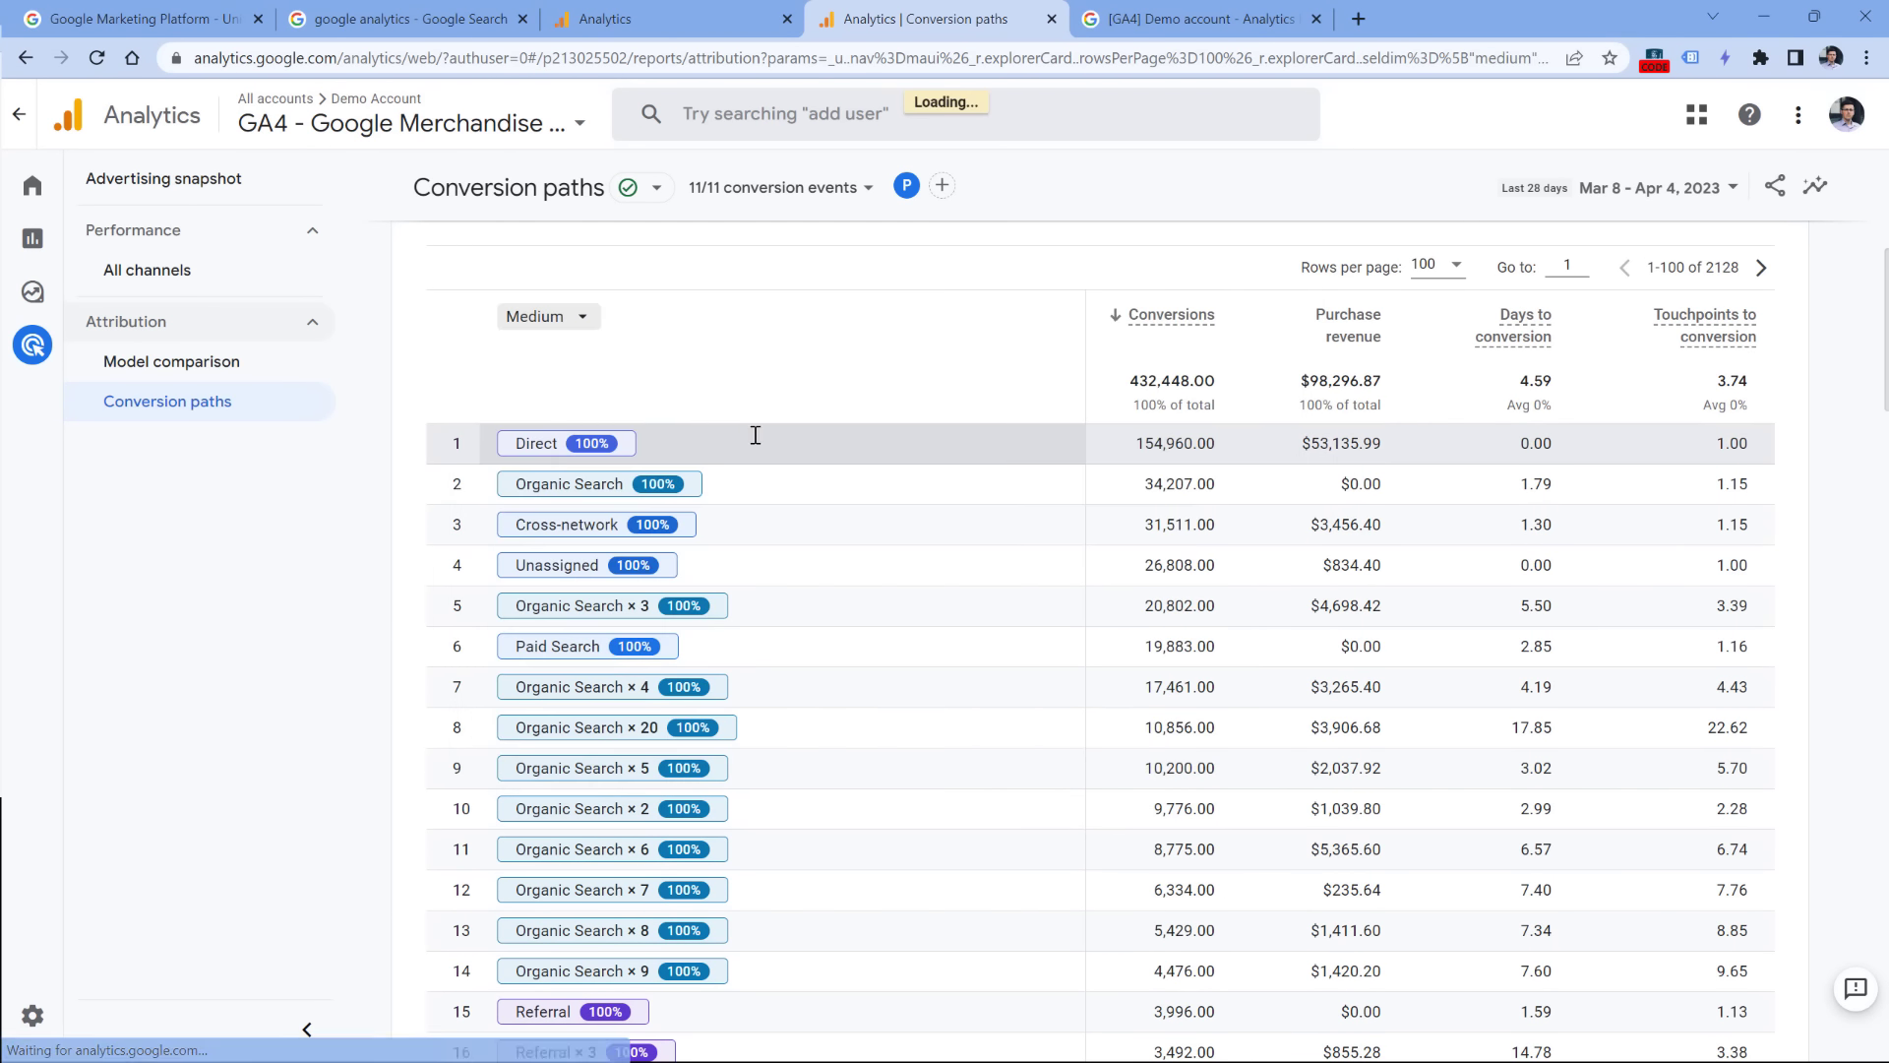
{"action": "scroll", "coordinate": [777, 354], "scroll_direction": "down", "scroll_amount": 10}
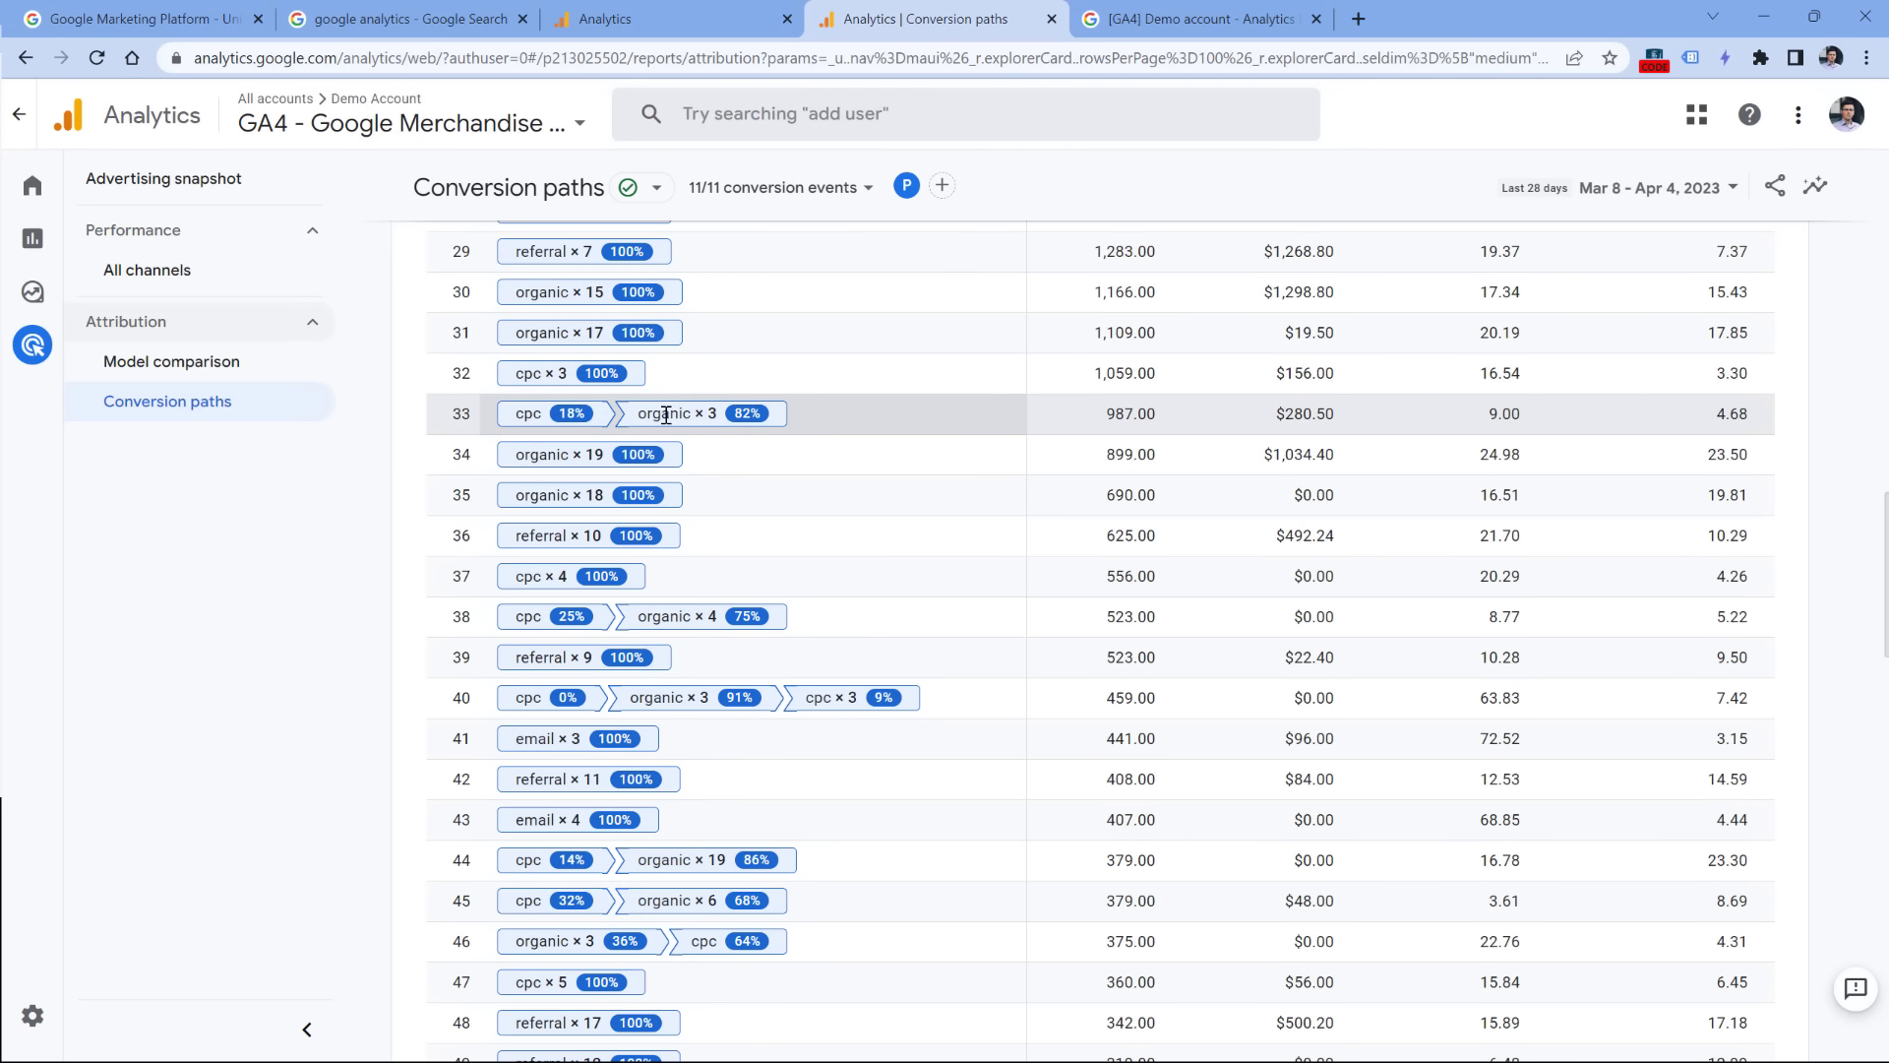
{"action": "scroll", "coordinate": [841, 463], "scroll_direction": "down", "scroll_amount": 3}
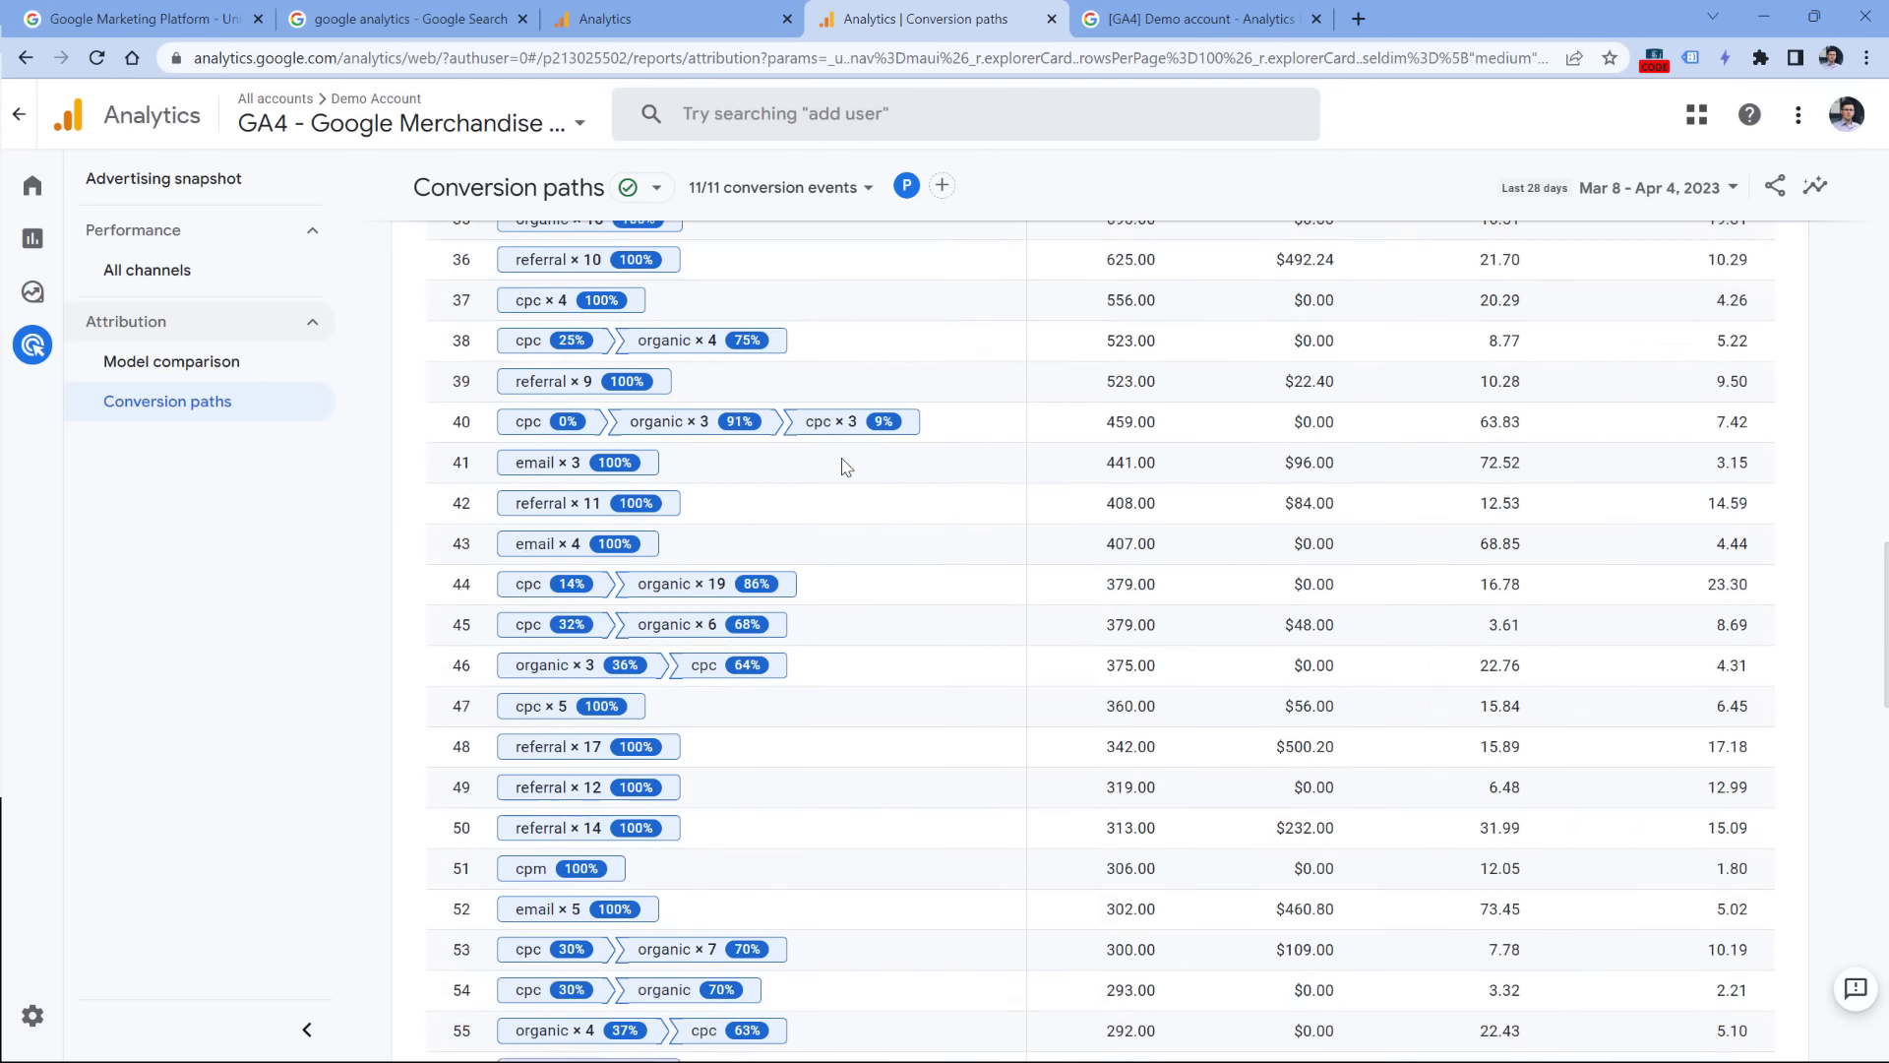
{"action": "scroll", "coordinate": [843, 463], "scroll_direction": "up", "scroll_amount": 18}
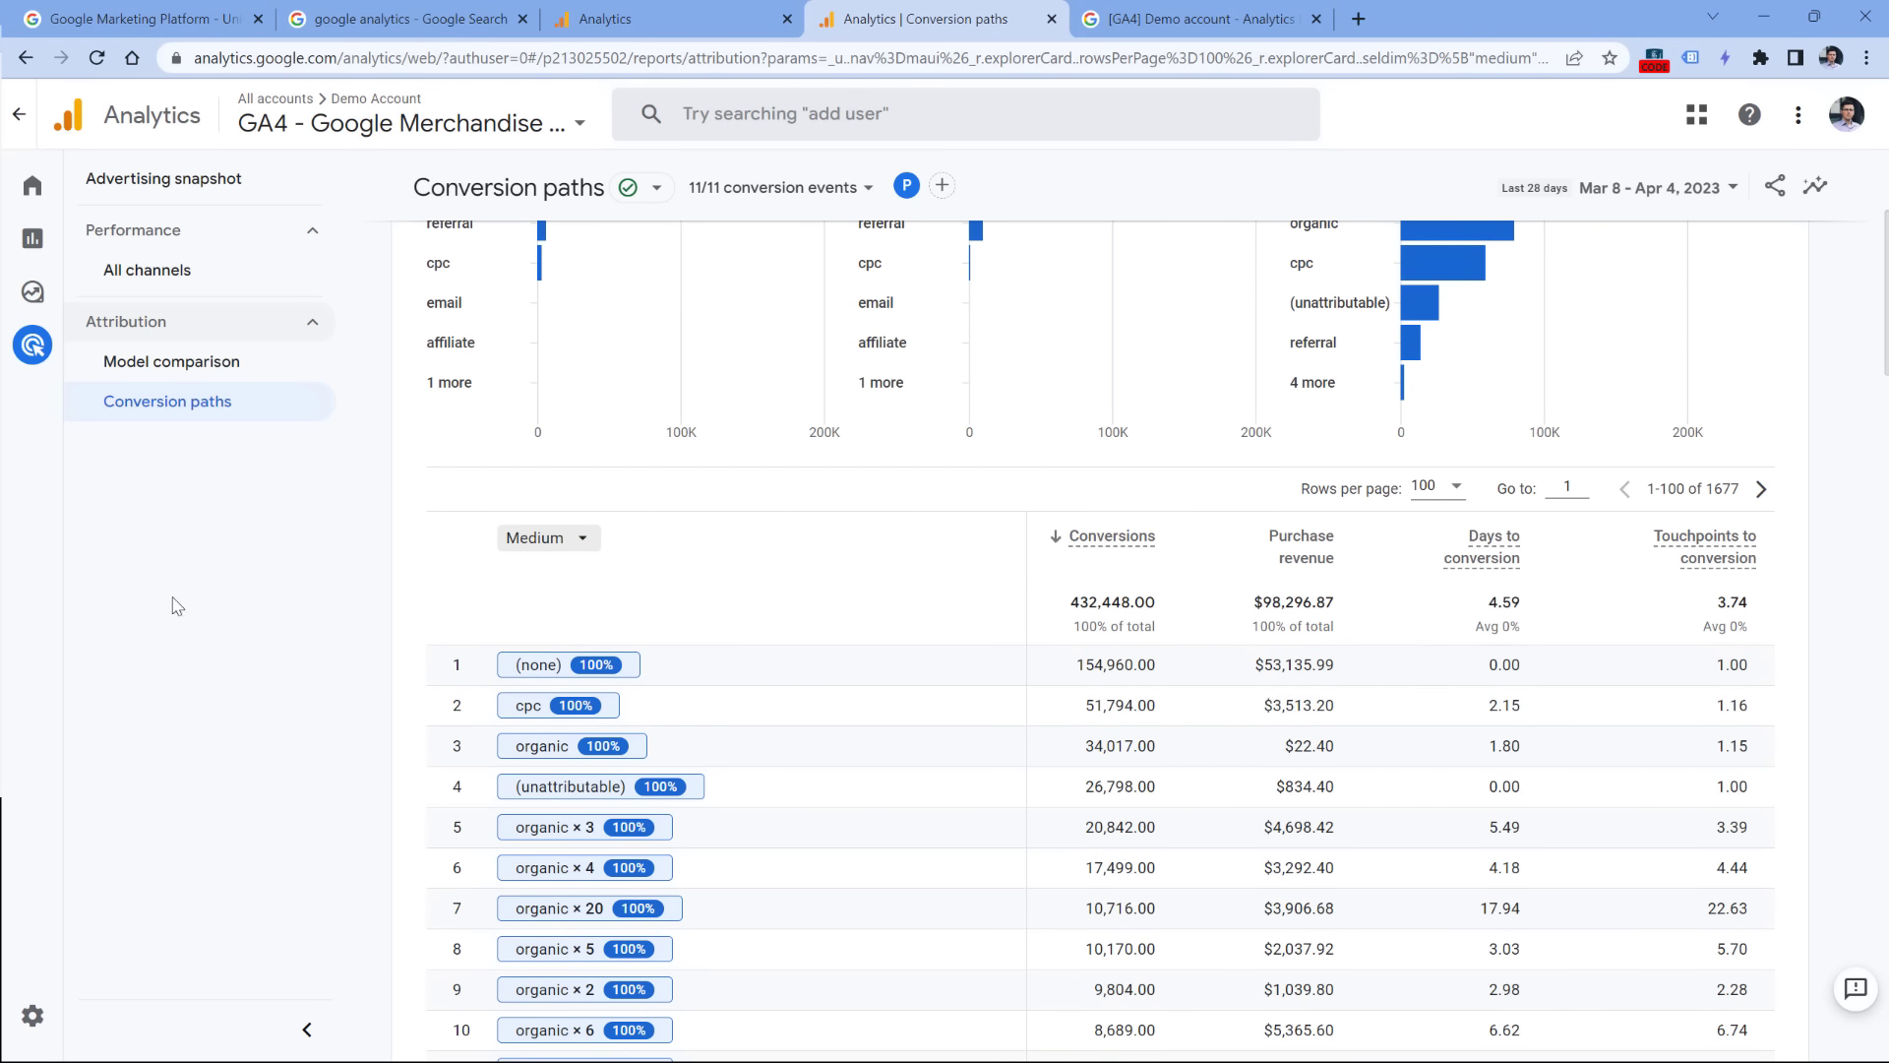
Step: Review the conversion events that can be chosen for the Conversion paths report, without changing the selection
{"action": "scroll", "coordinate": [723, 180], "scroll_direction": "up", "scroll_amount": 3}
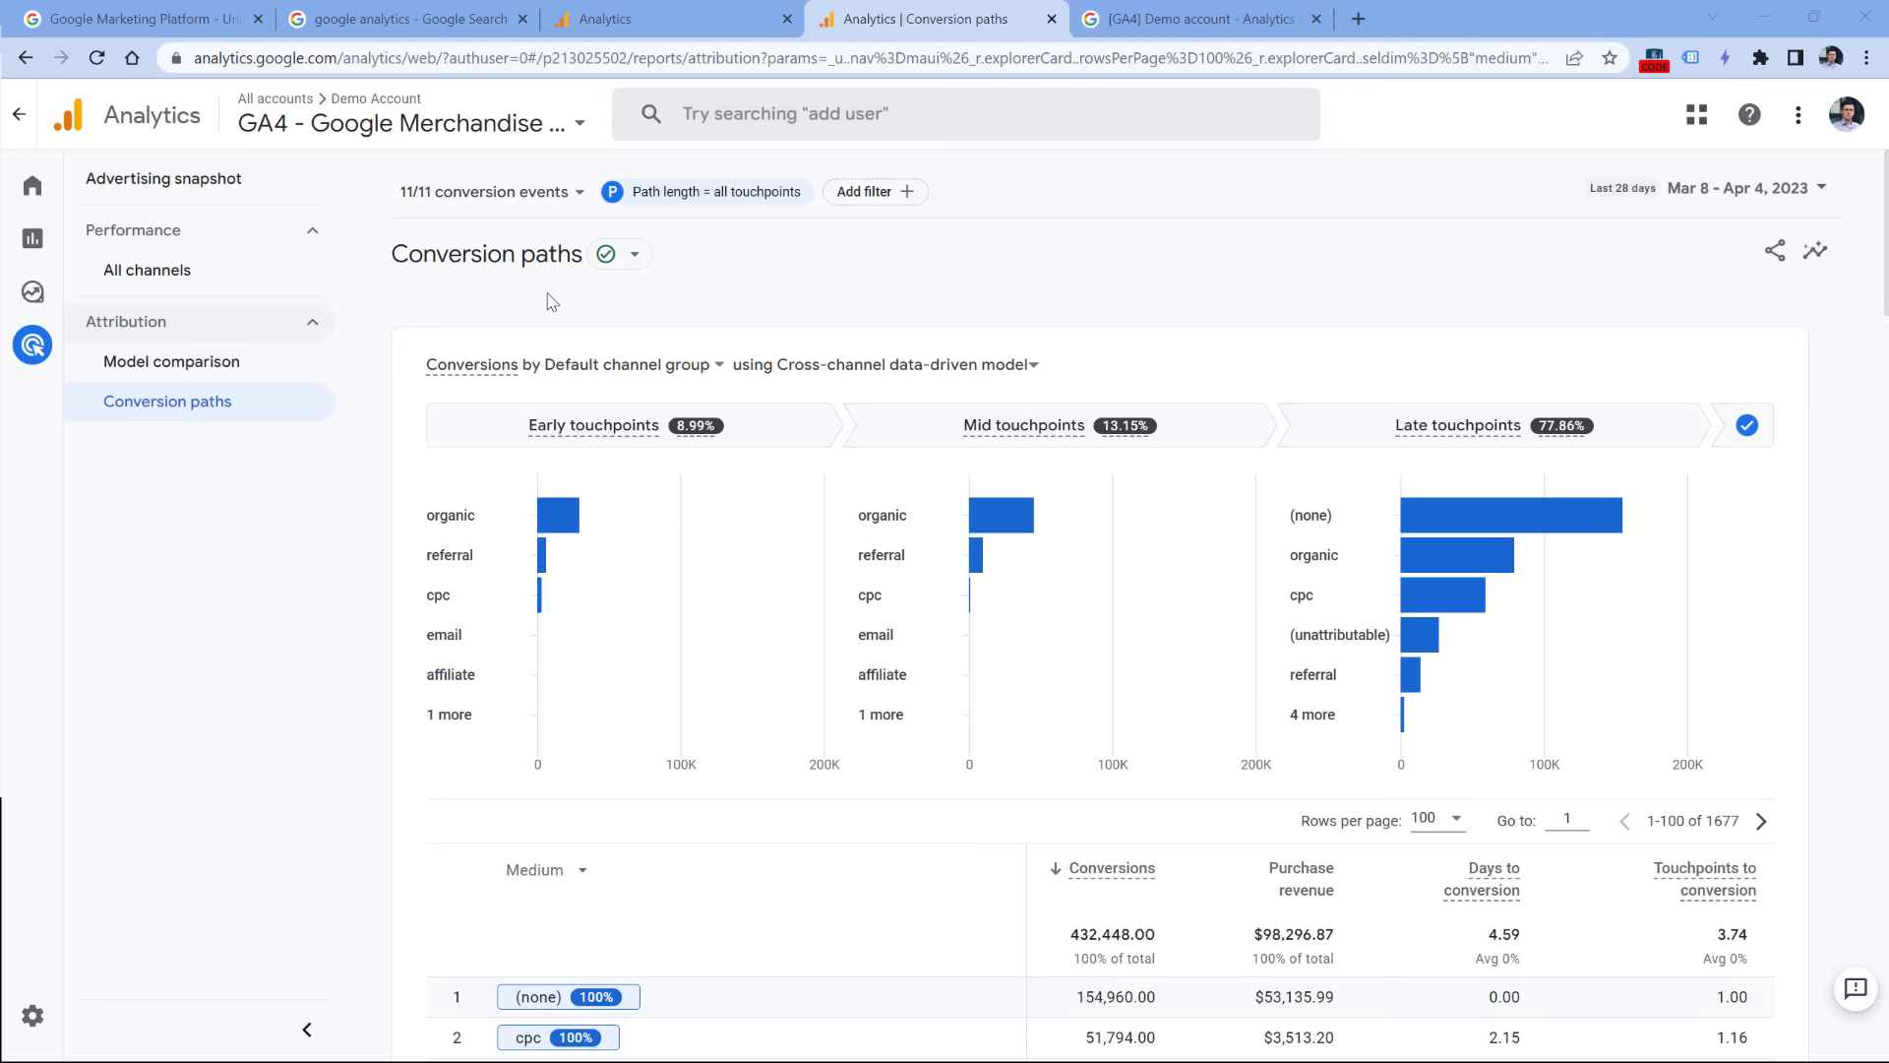
{"action": "left_click", "coordinate": [503, 192]}
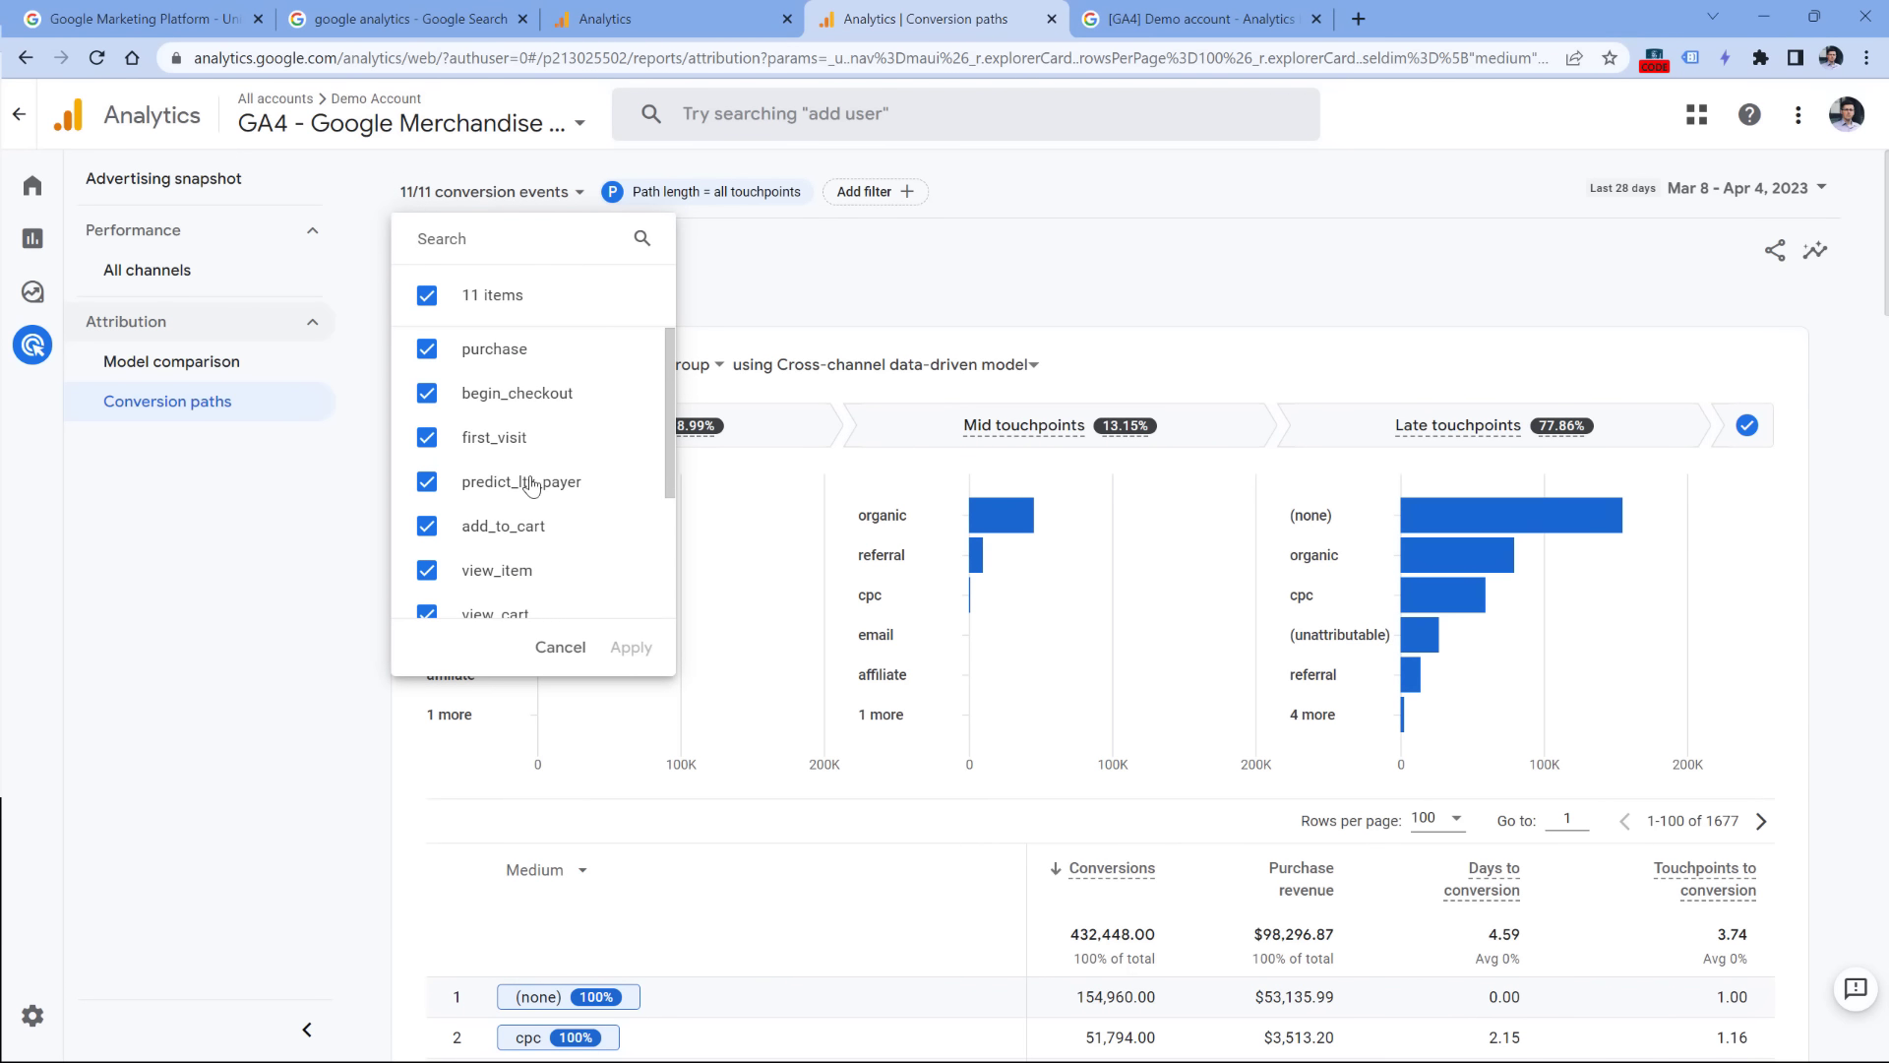
{"action": "scroll", "coordinate": [495, 433], "scroll_direction": "down", "scroll_amount": 2}
{"action": "scroll", "coordinate": [495, 430], "scroll_direction": "up", "scroll_amount": 3}
{"action": "left_click", "coordinate": [897, 297]}
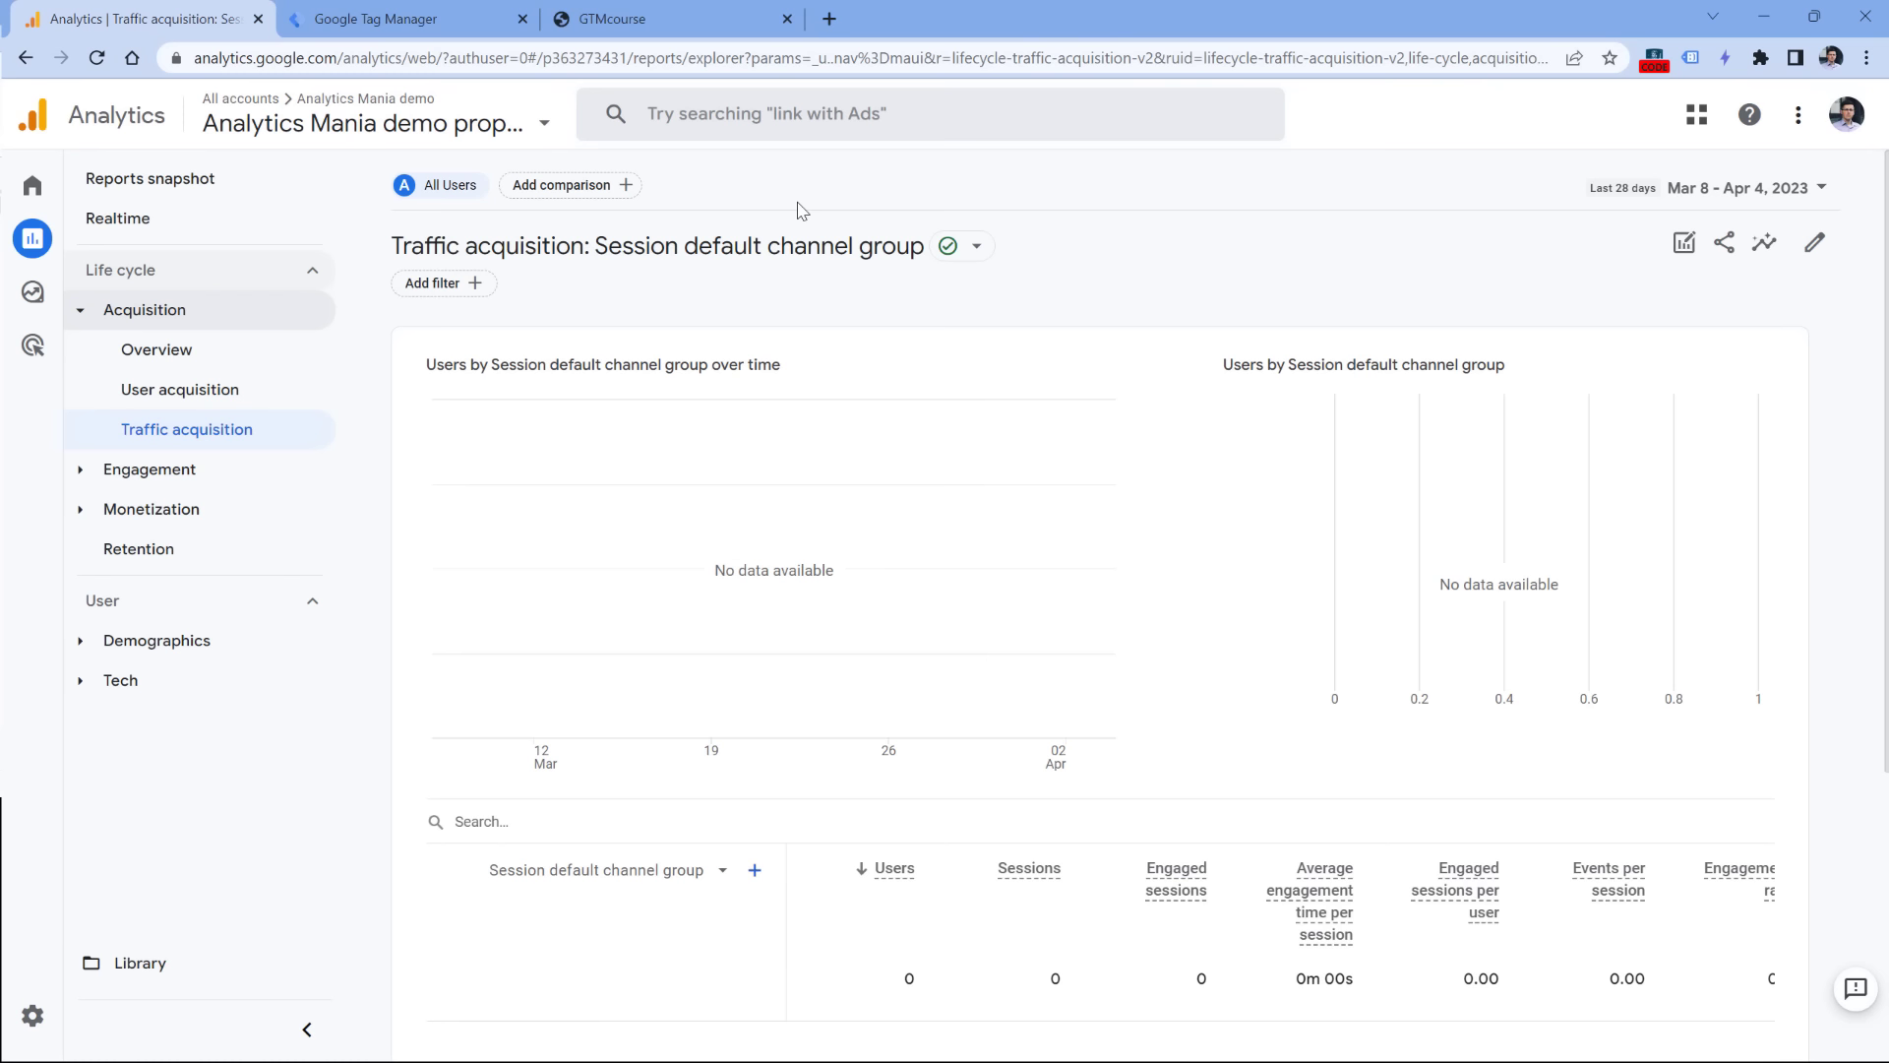
Step: Open the Website data stream's details in the admin settings of the Analytics Mania demo property
{"action": "left_click", "coordinate": [32, 1015]}
{"action": "left_click", "coordinate": [822, 484]}
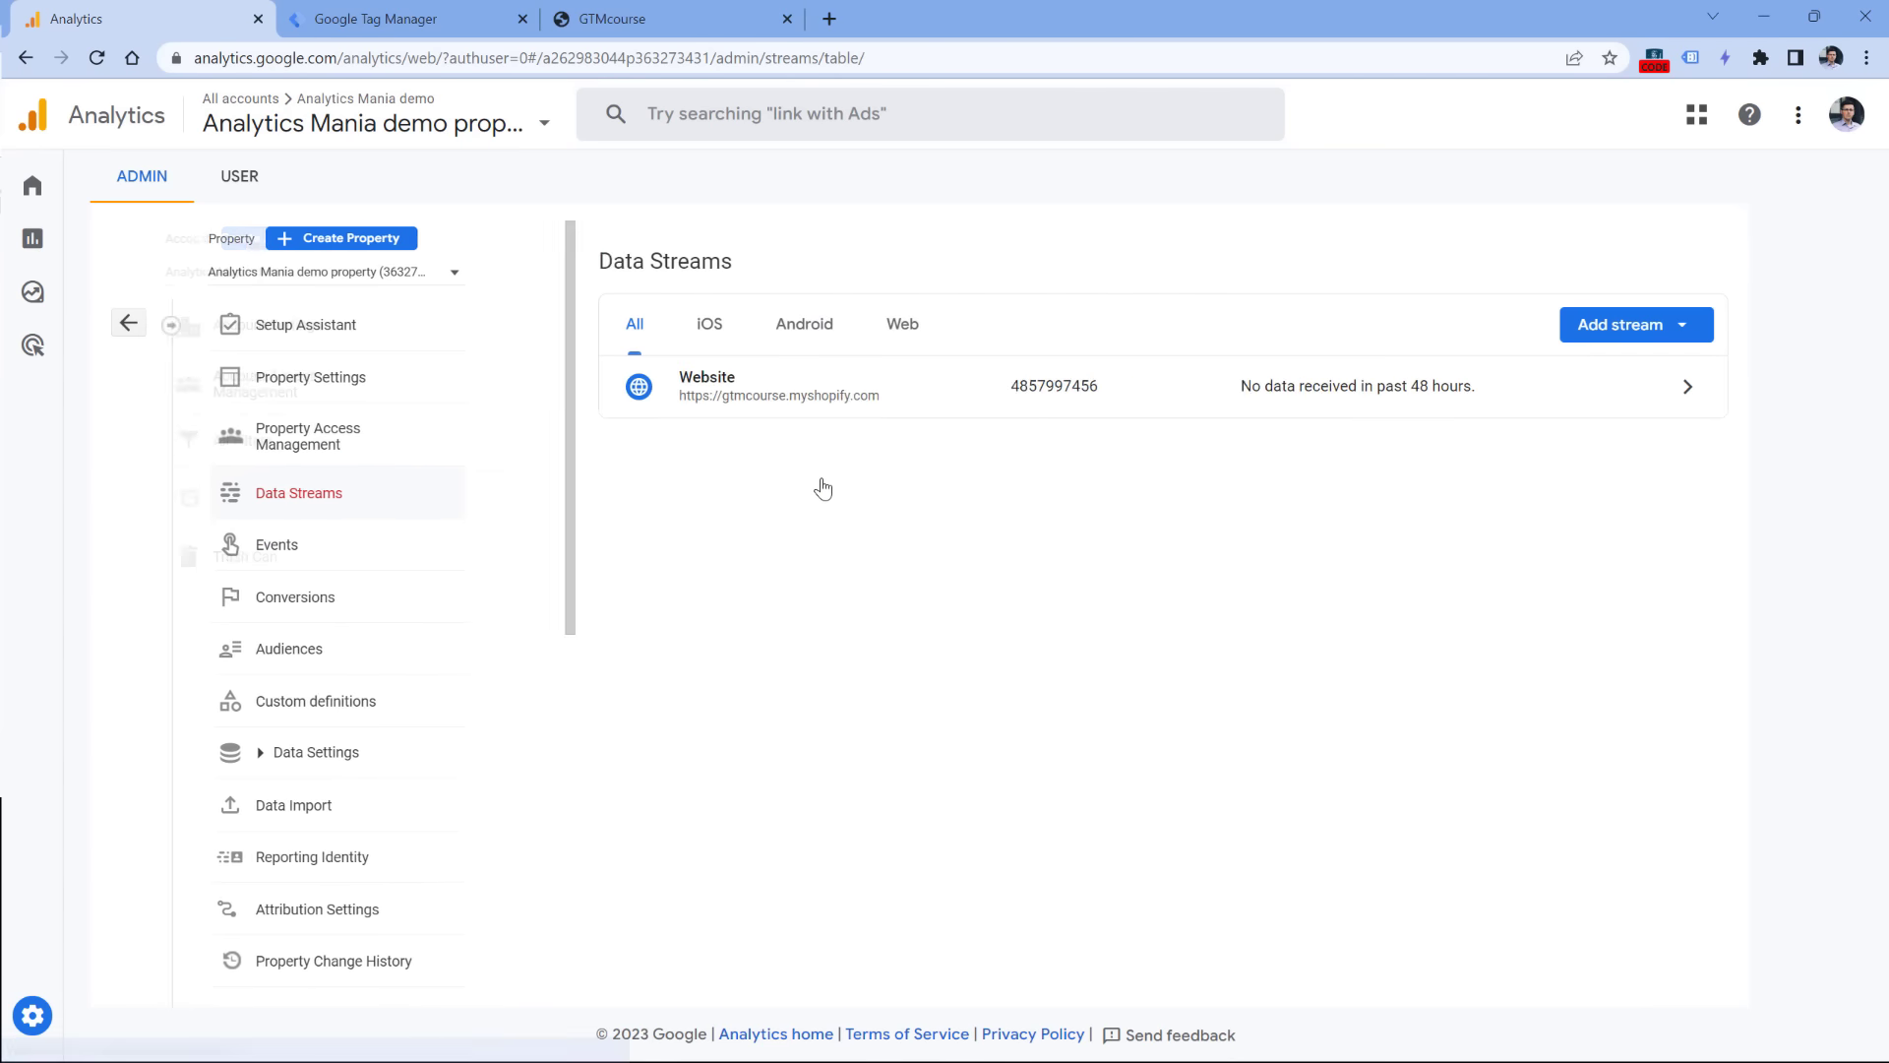
{"action": "left_click", "coordinate": [649, 401]}
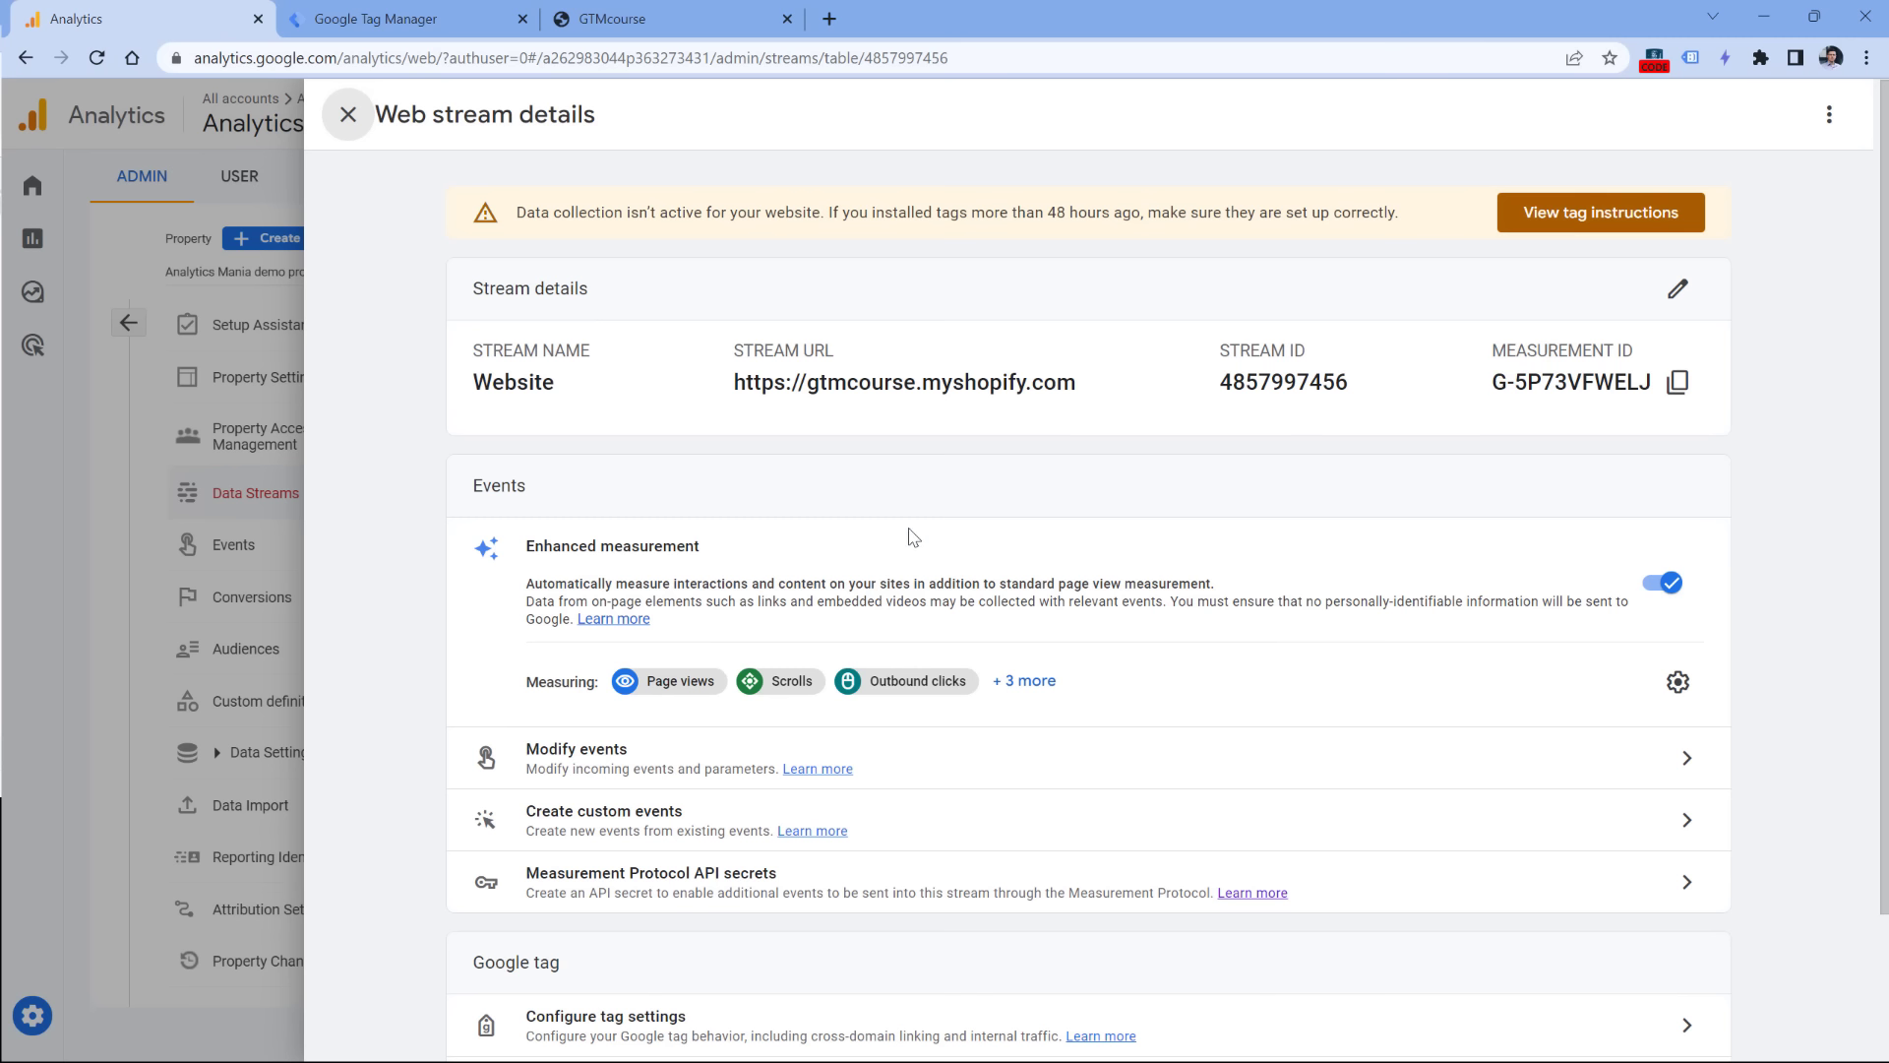
Step: View the stream's manual Google tag installation instructions, highlighting the gtag.js snippet and its <head> placement, and return to the stream details
{"action": "scroll", "coordinate": [817, 463], "scroll_direction": "down", "scroll_amount": 2}
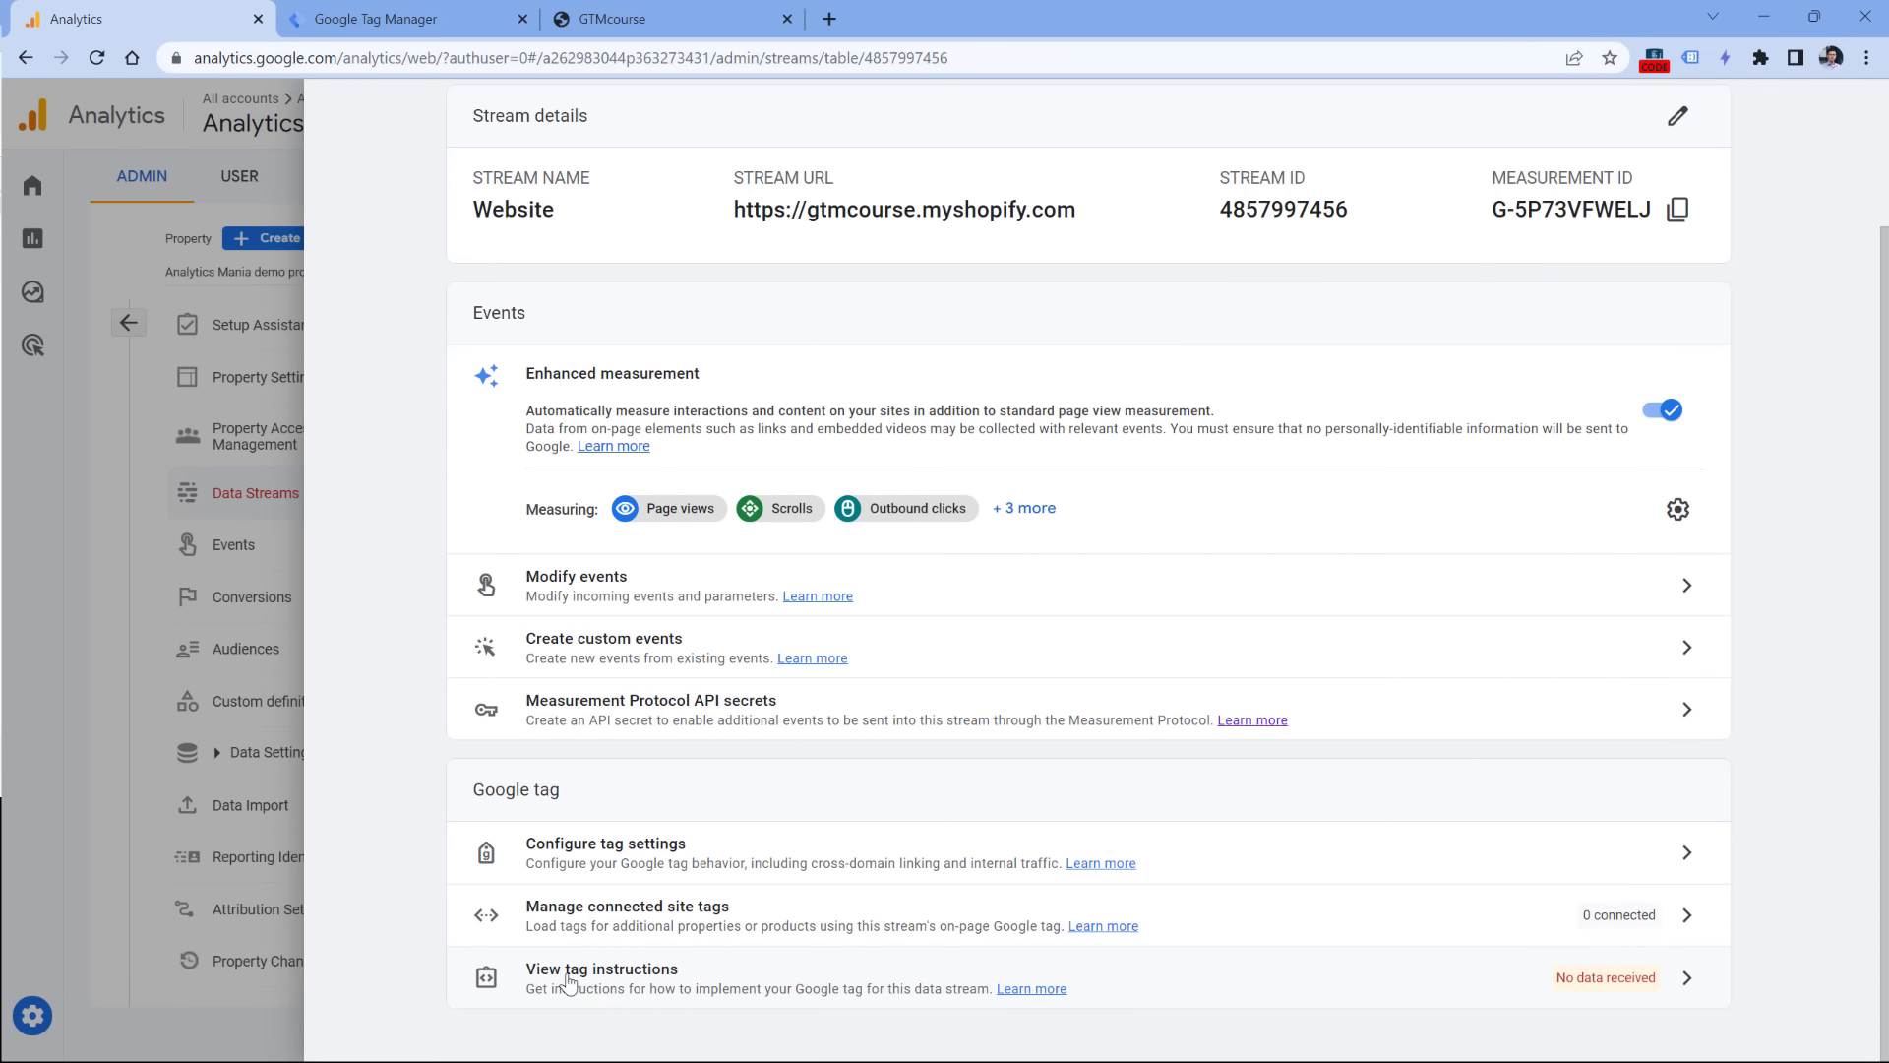
{"action": "left_click", "coordinate": [645, 979]}
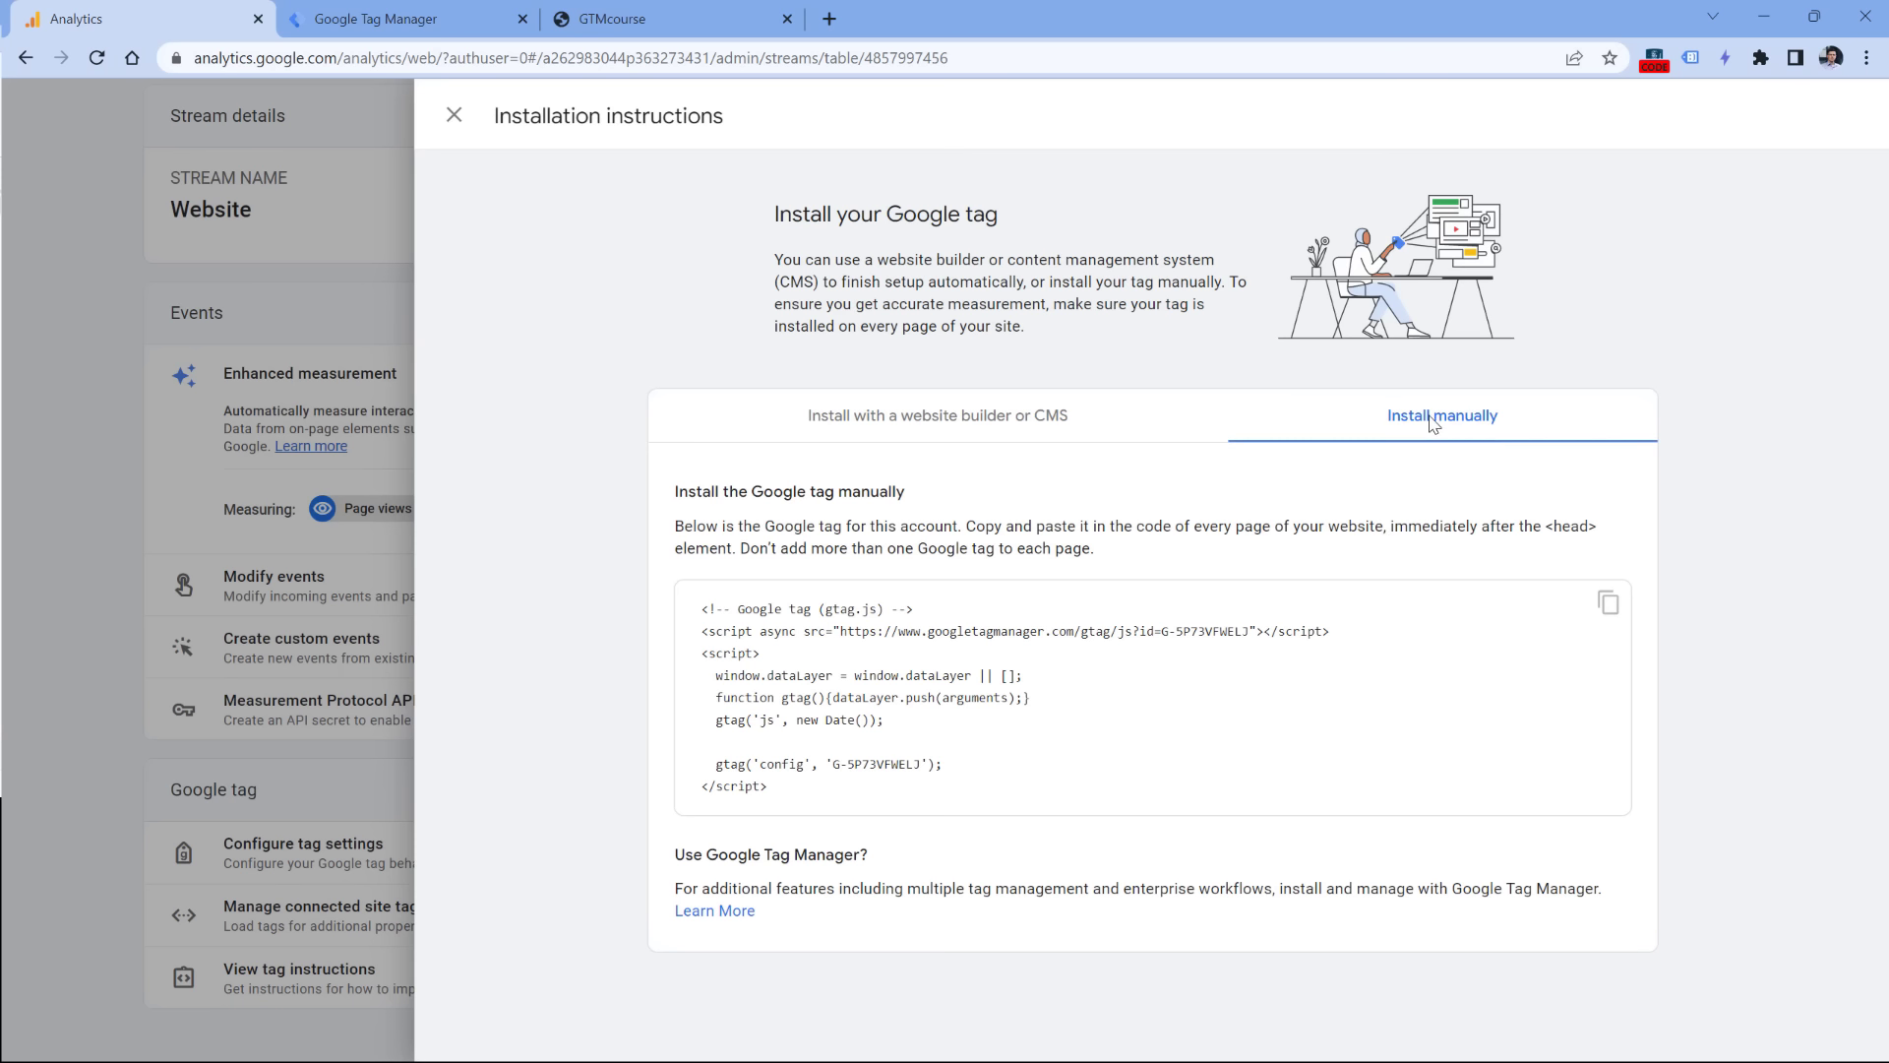
{"action": "left_click_drag", "start_coordinate": [777, 793], "coordinate": [689, 604]}
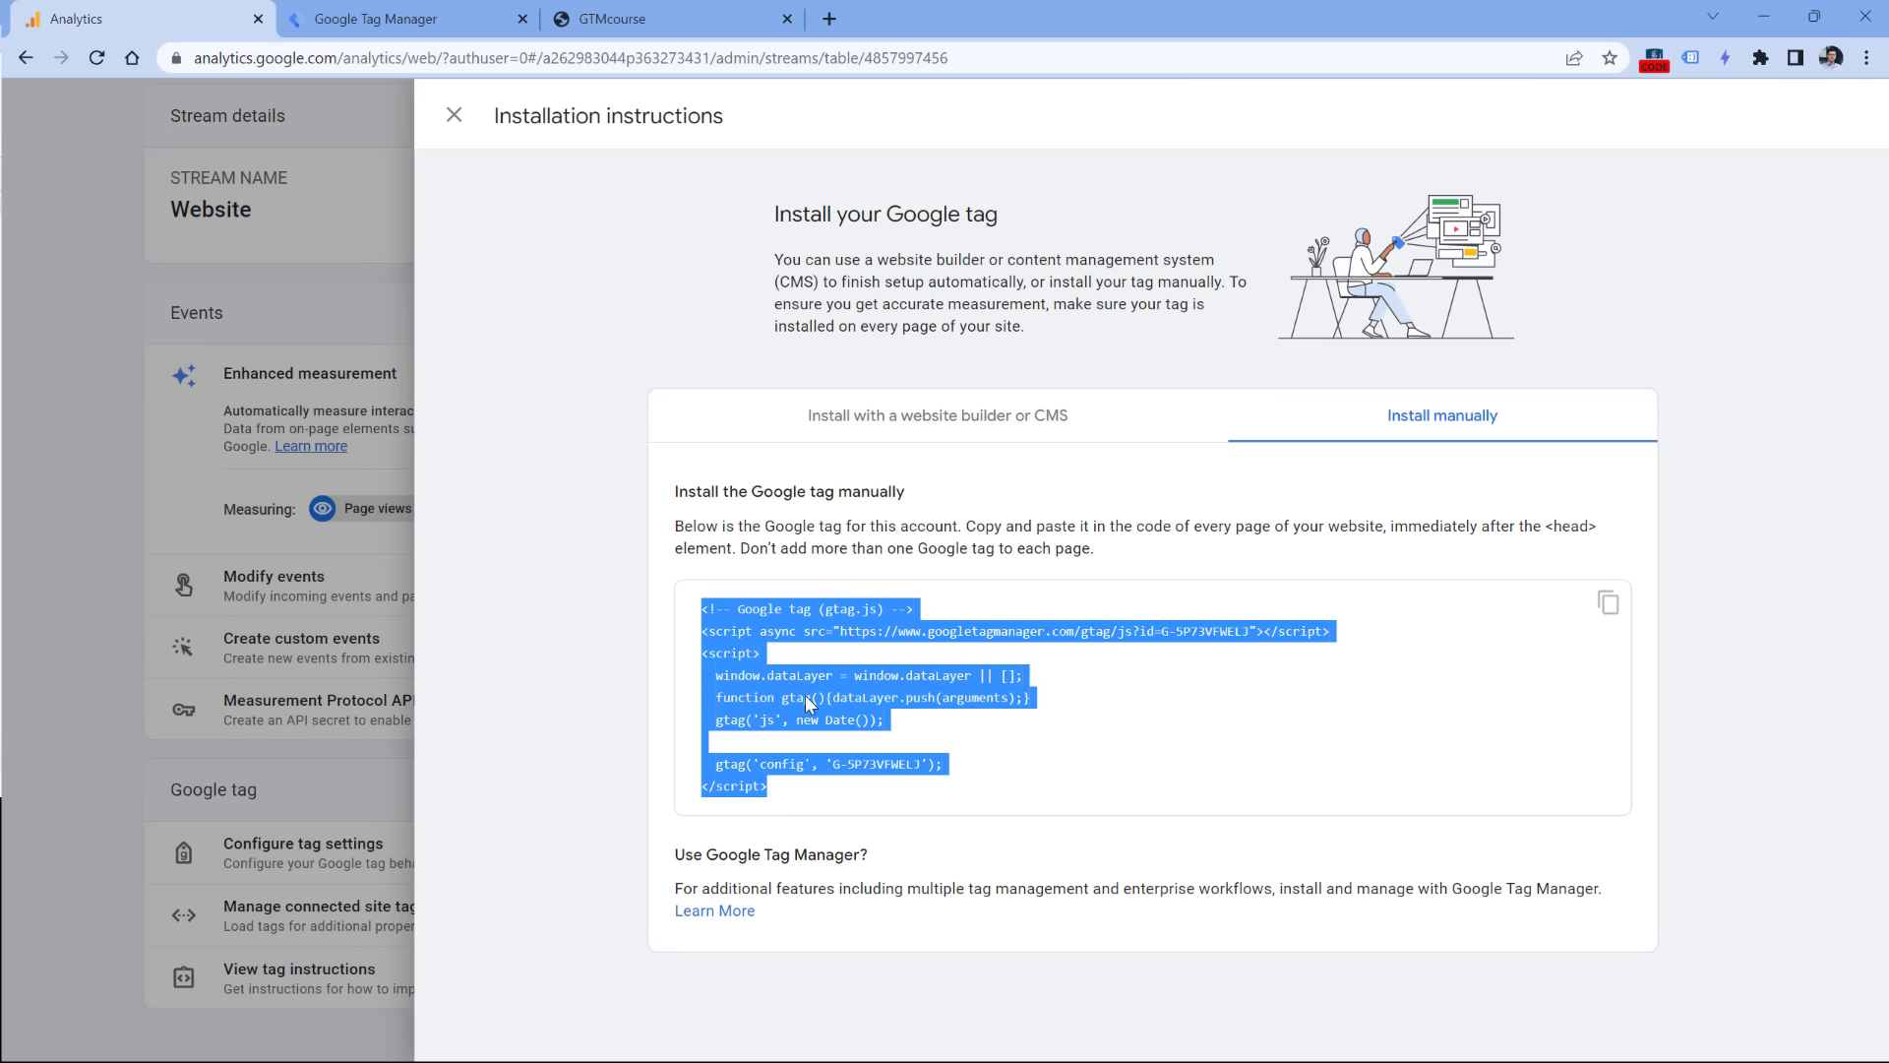
{"action": "left_click_drag", "start_coordinate": [1546, 531], "coordinate": [1599, 537]}
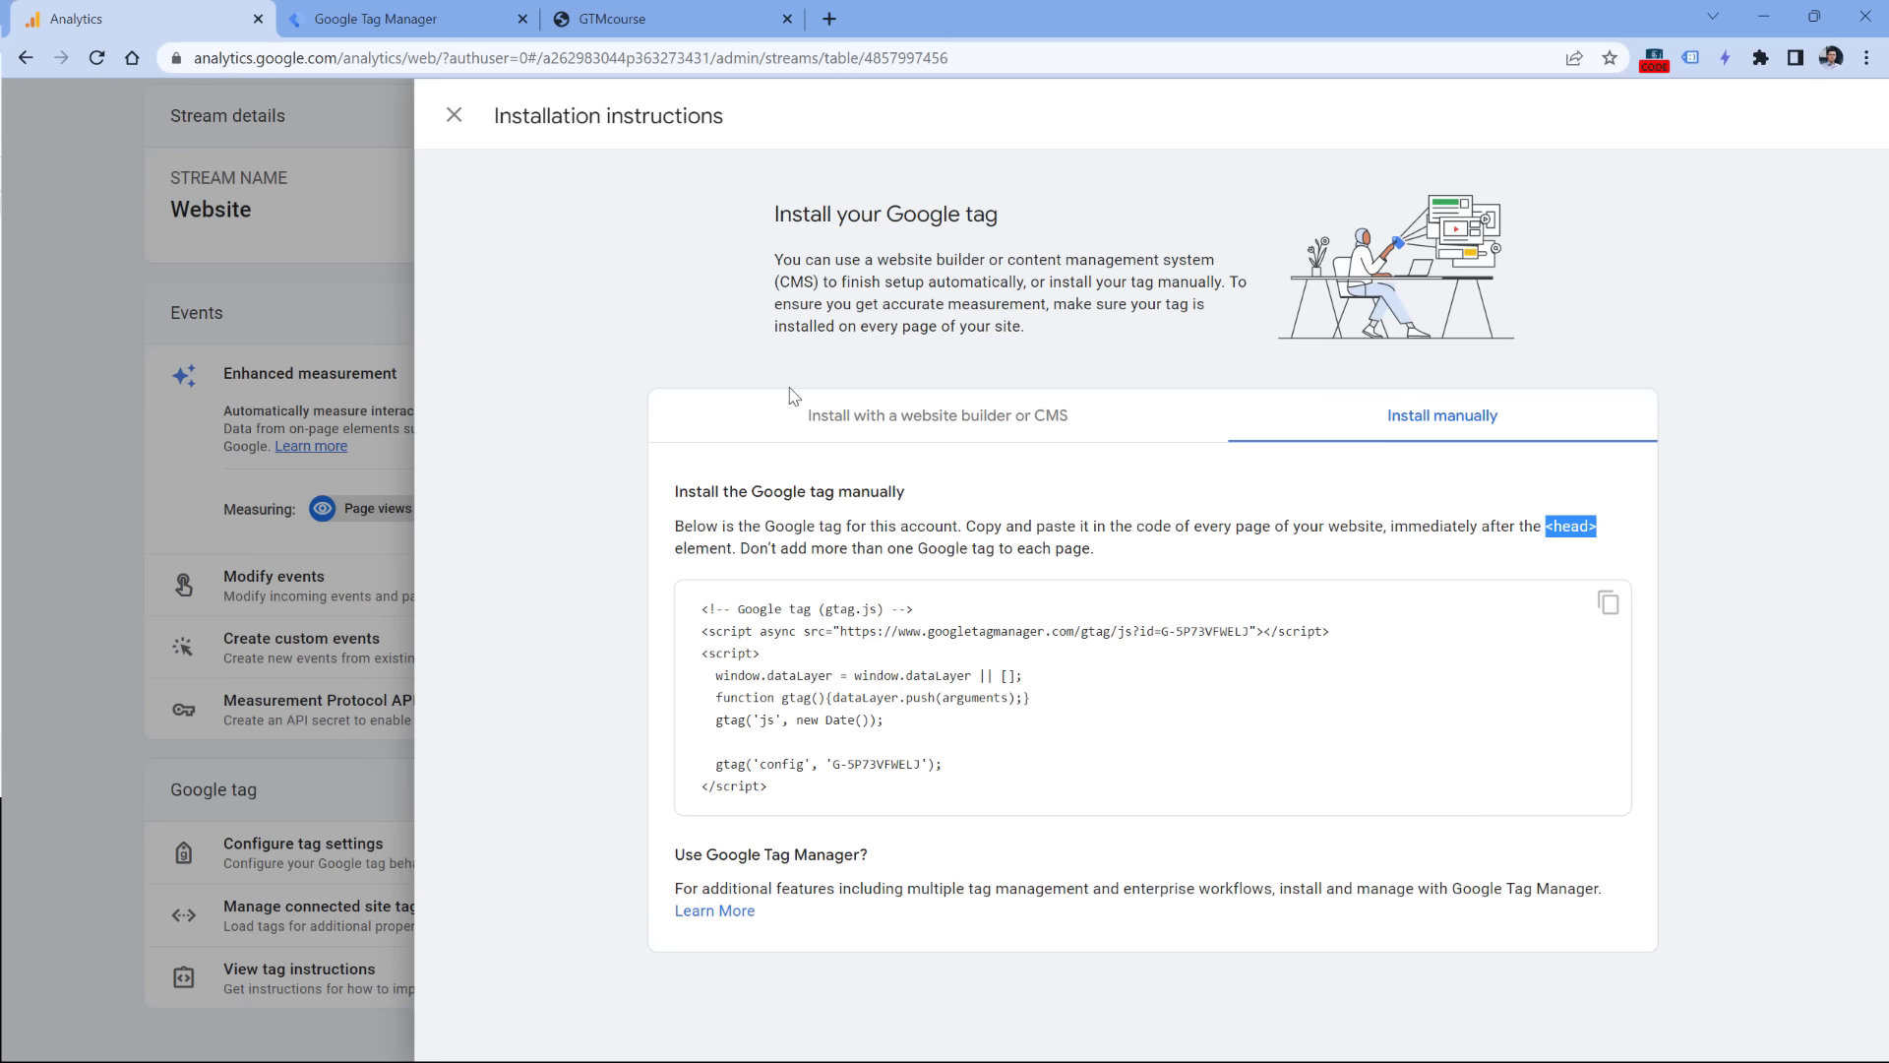
{"action": "left_click", "coordinate": [454, 115]}
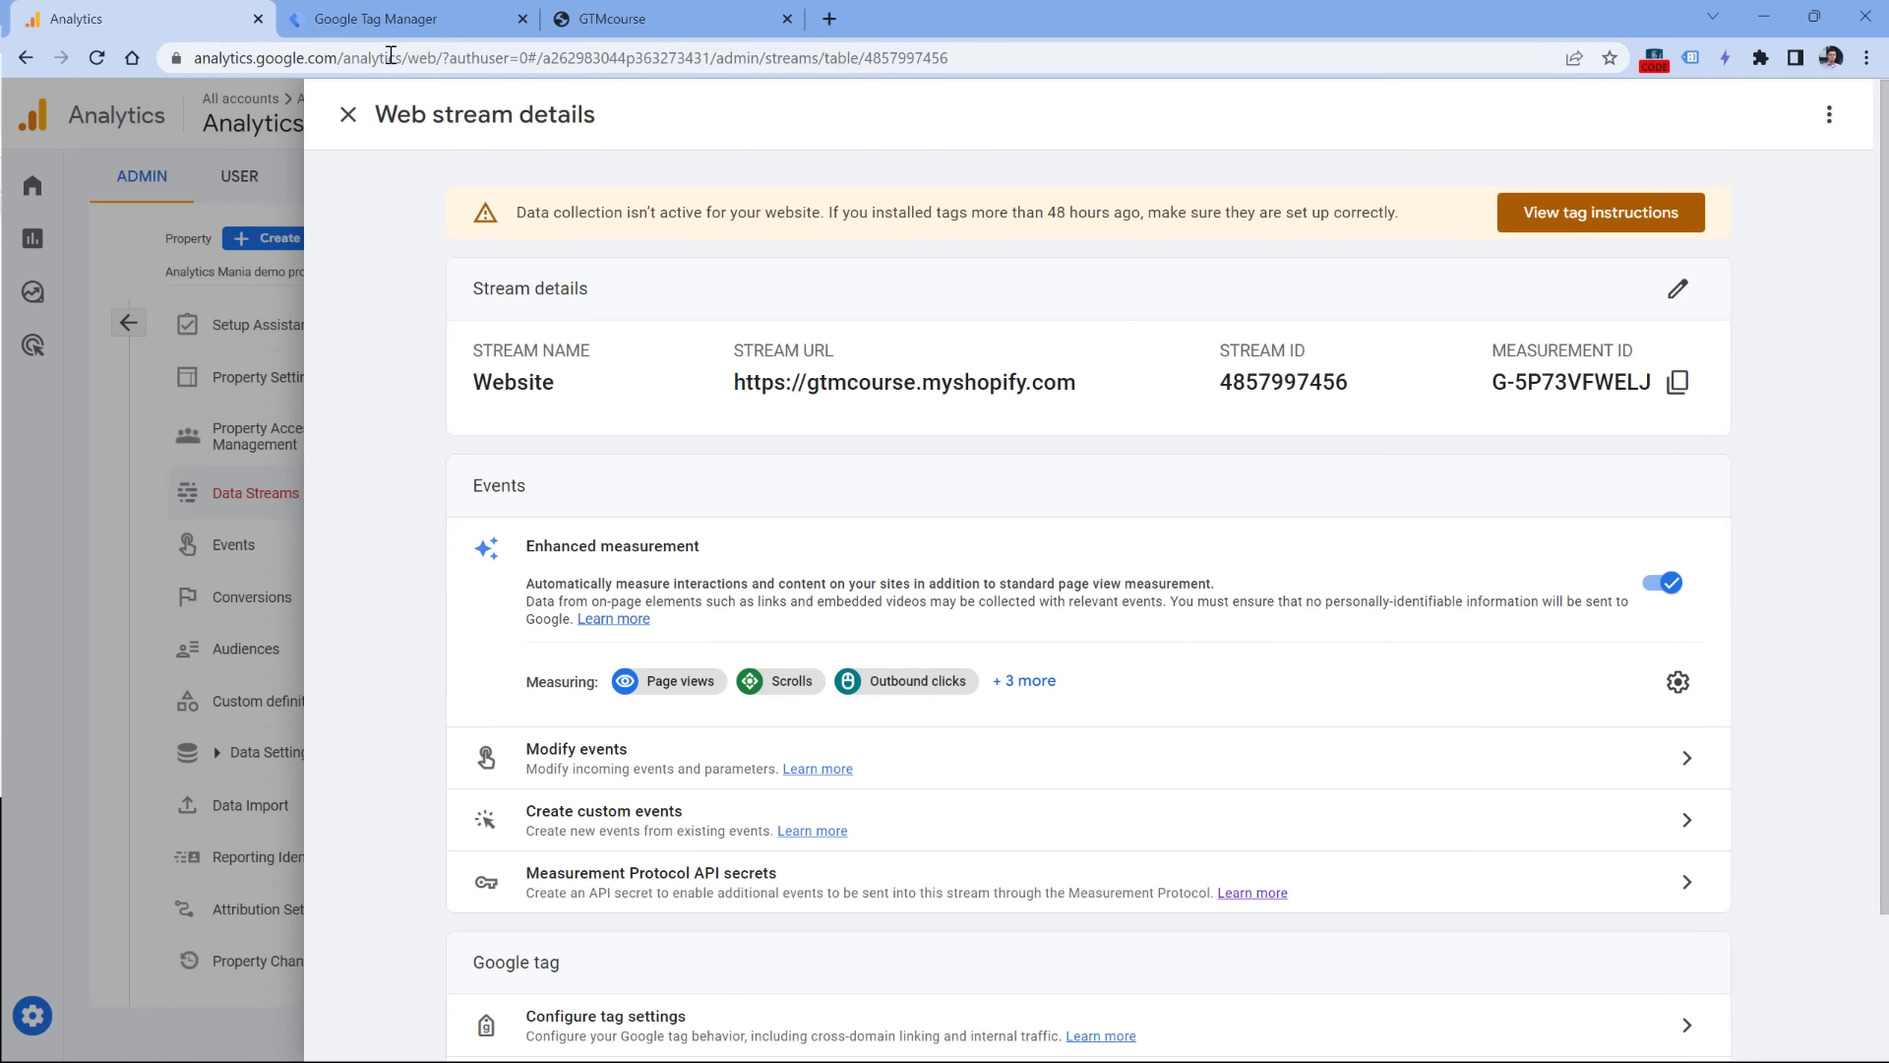
Step: Switch to Google Tag Manager and view the Demo 5 container's installation code, highlighting the <head> and <body> snippets
{"action": "left_click", "coordinate": [408, 22]}
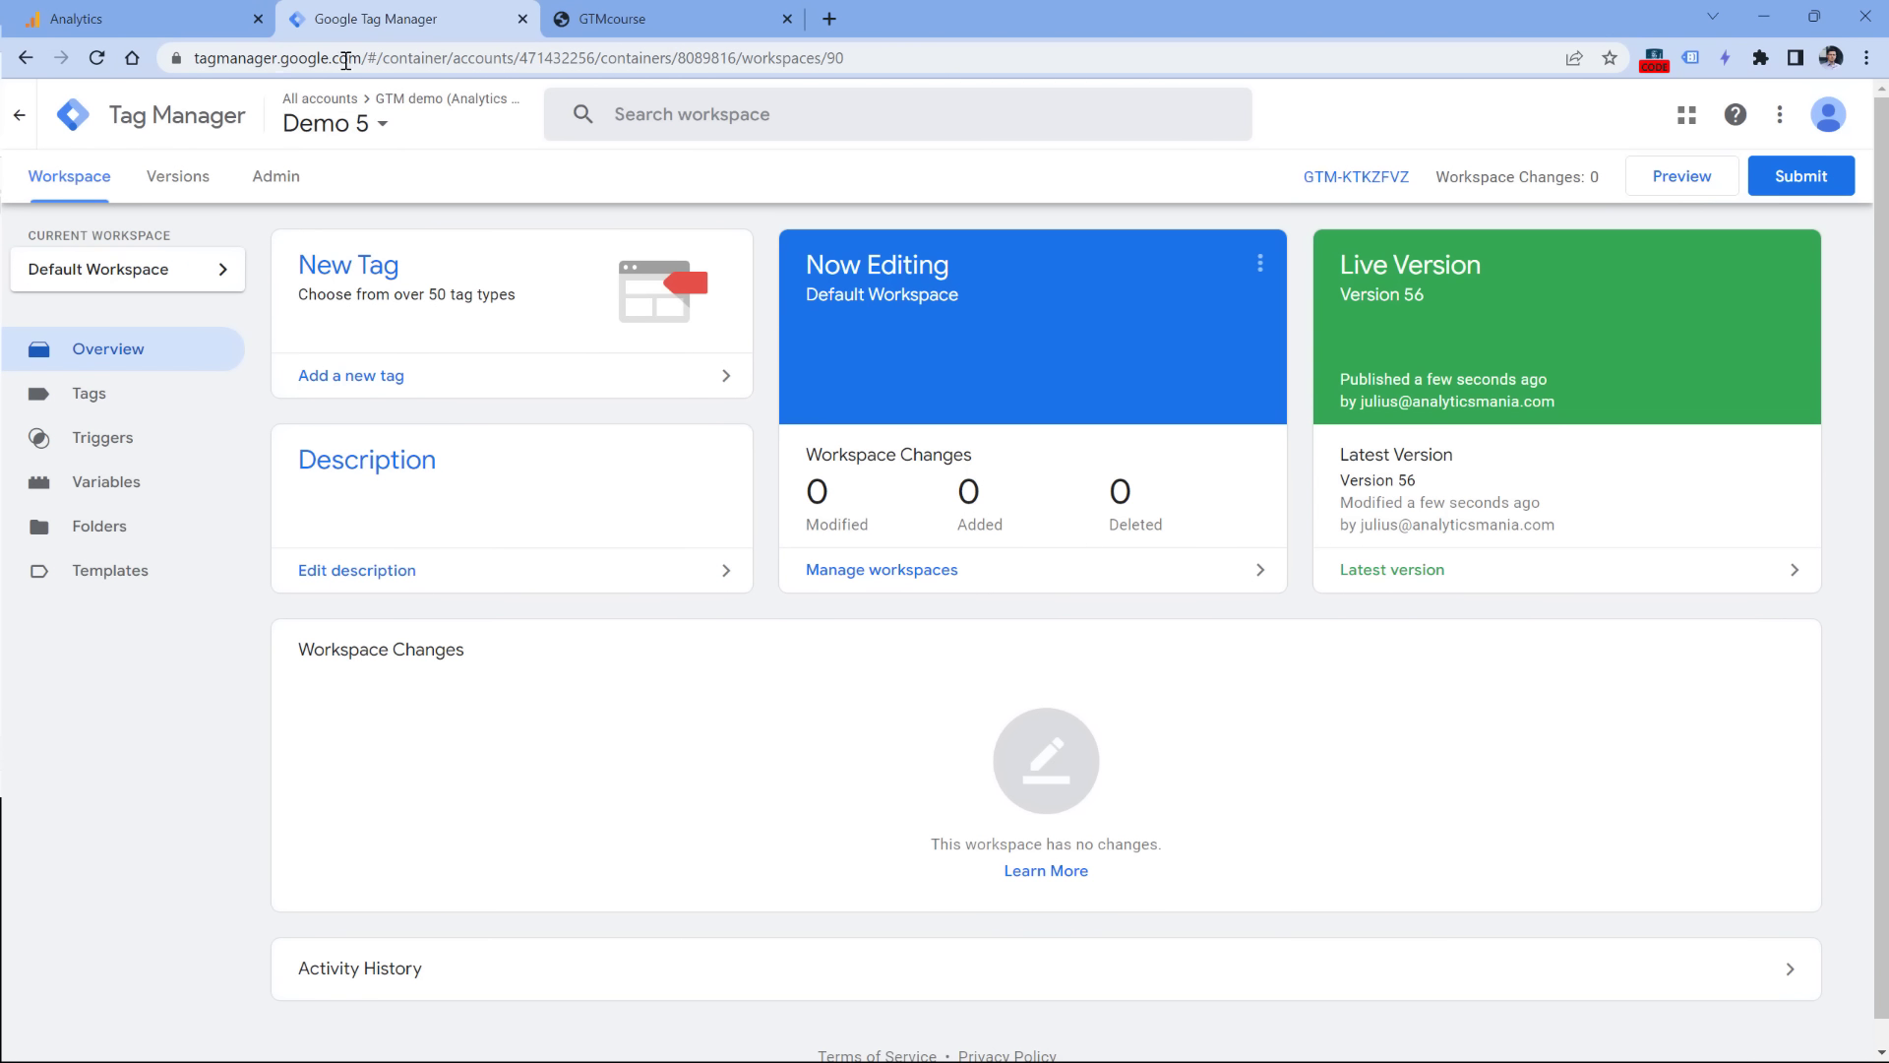
{"action": "left_click", "coordinate": [1360, 179]}
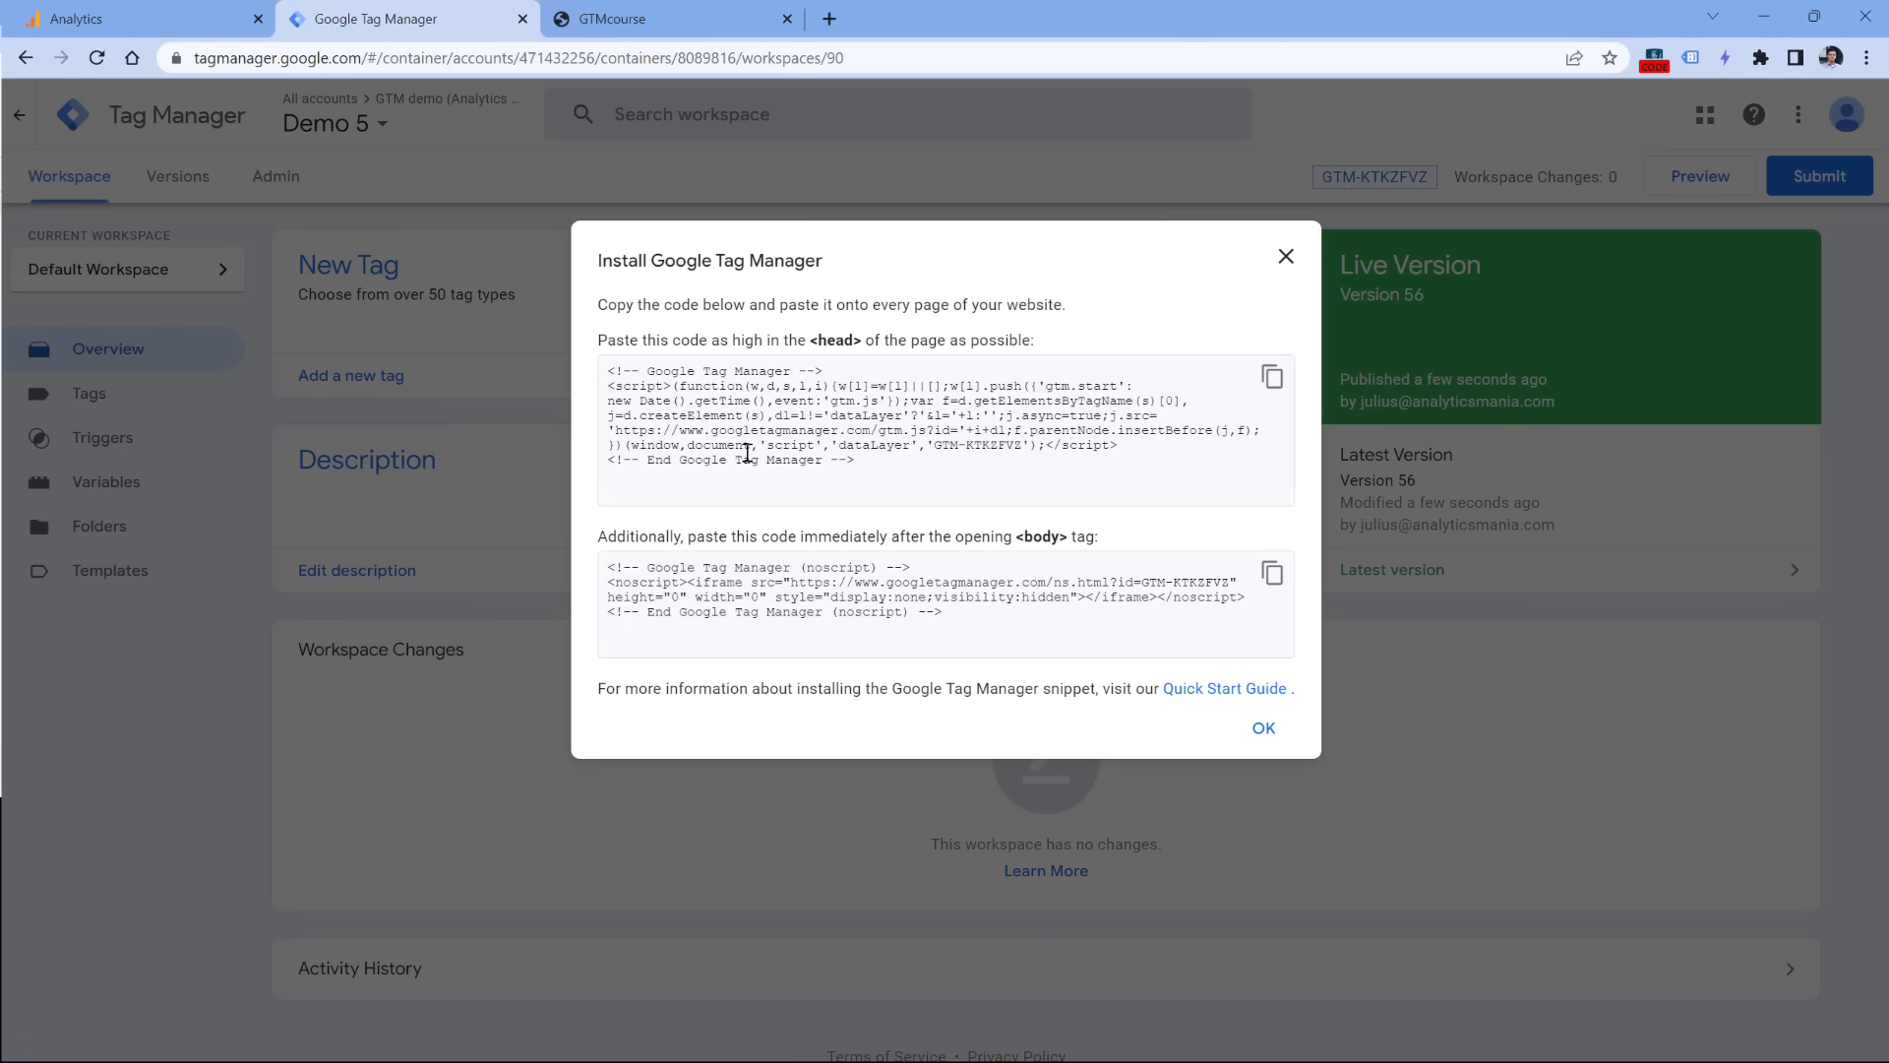
{"action": "left_click_drag", "start_coordinate": [864, 461], "coordinate": [602, 374]}
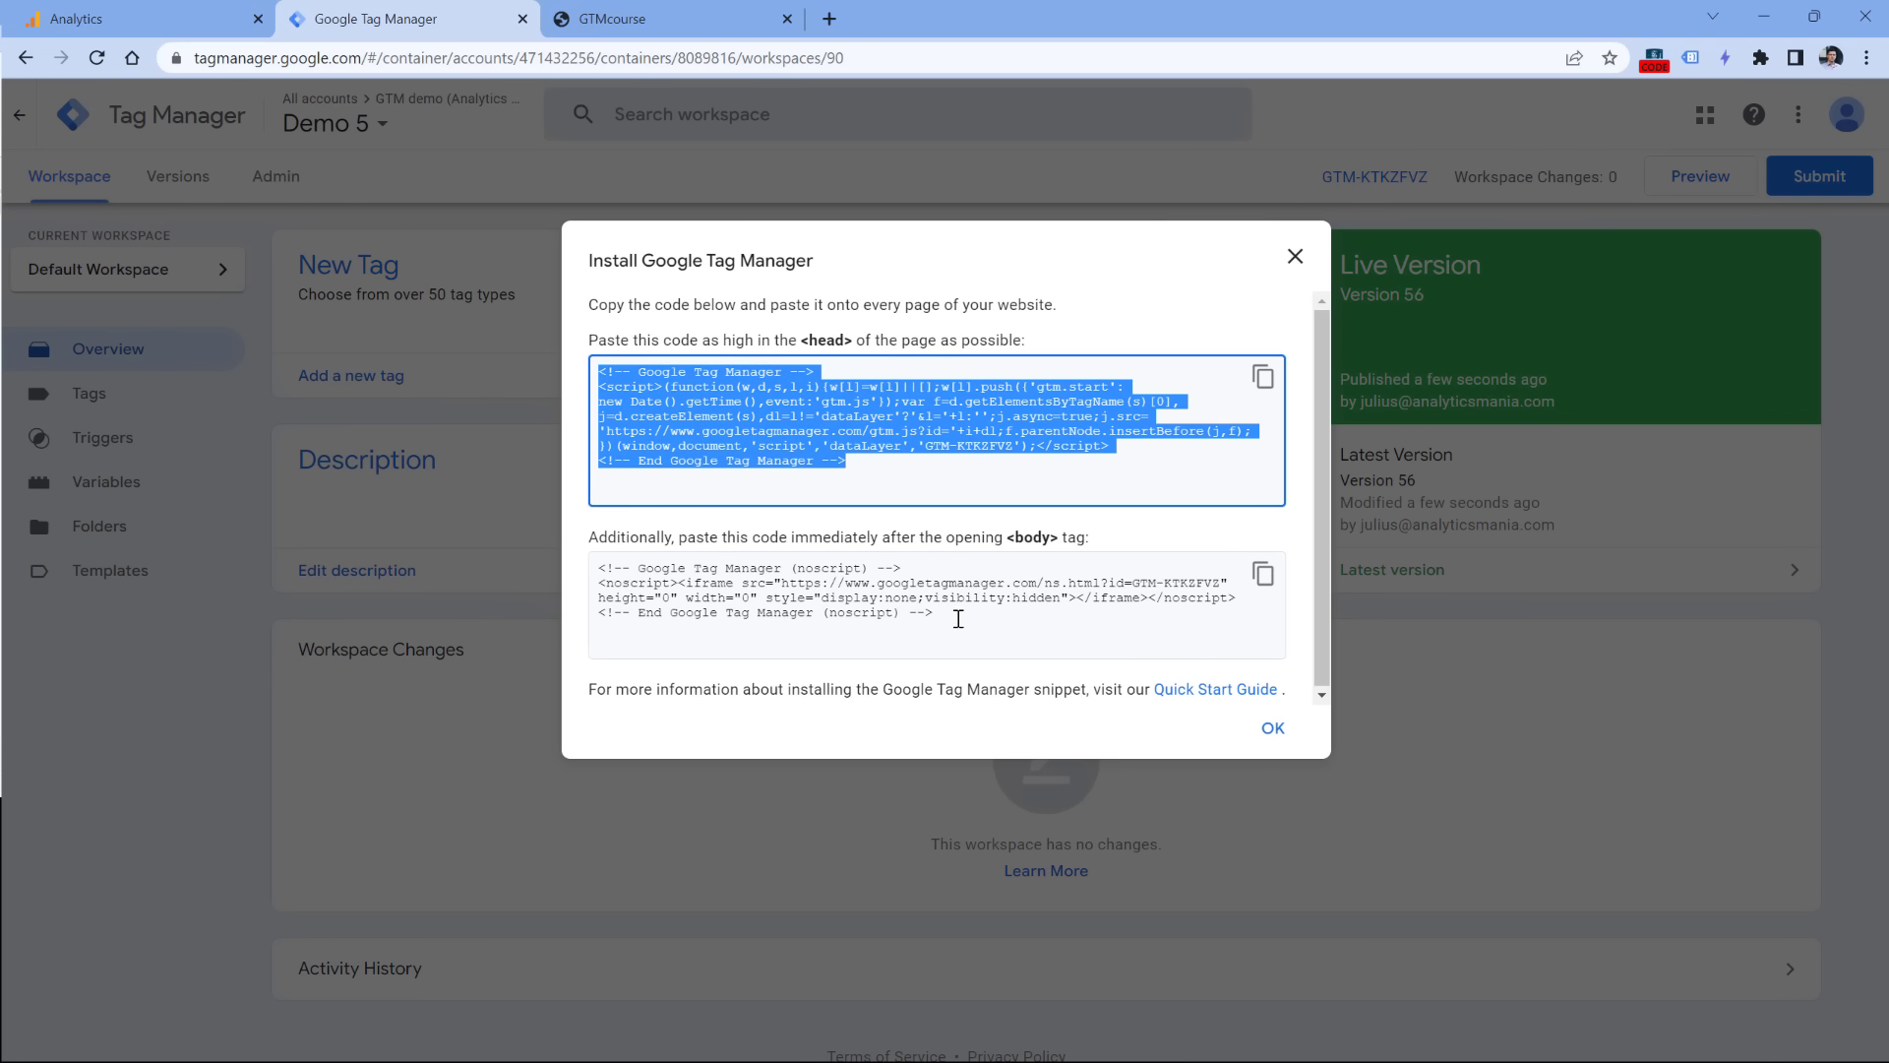
{"action": "left_click_drag", "start_coordinate": [960, 619], "coordinate": [596, 570]}
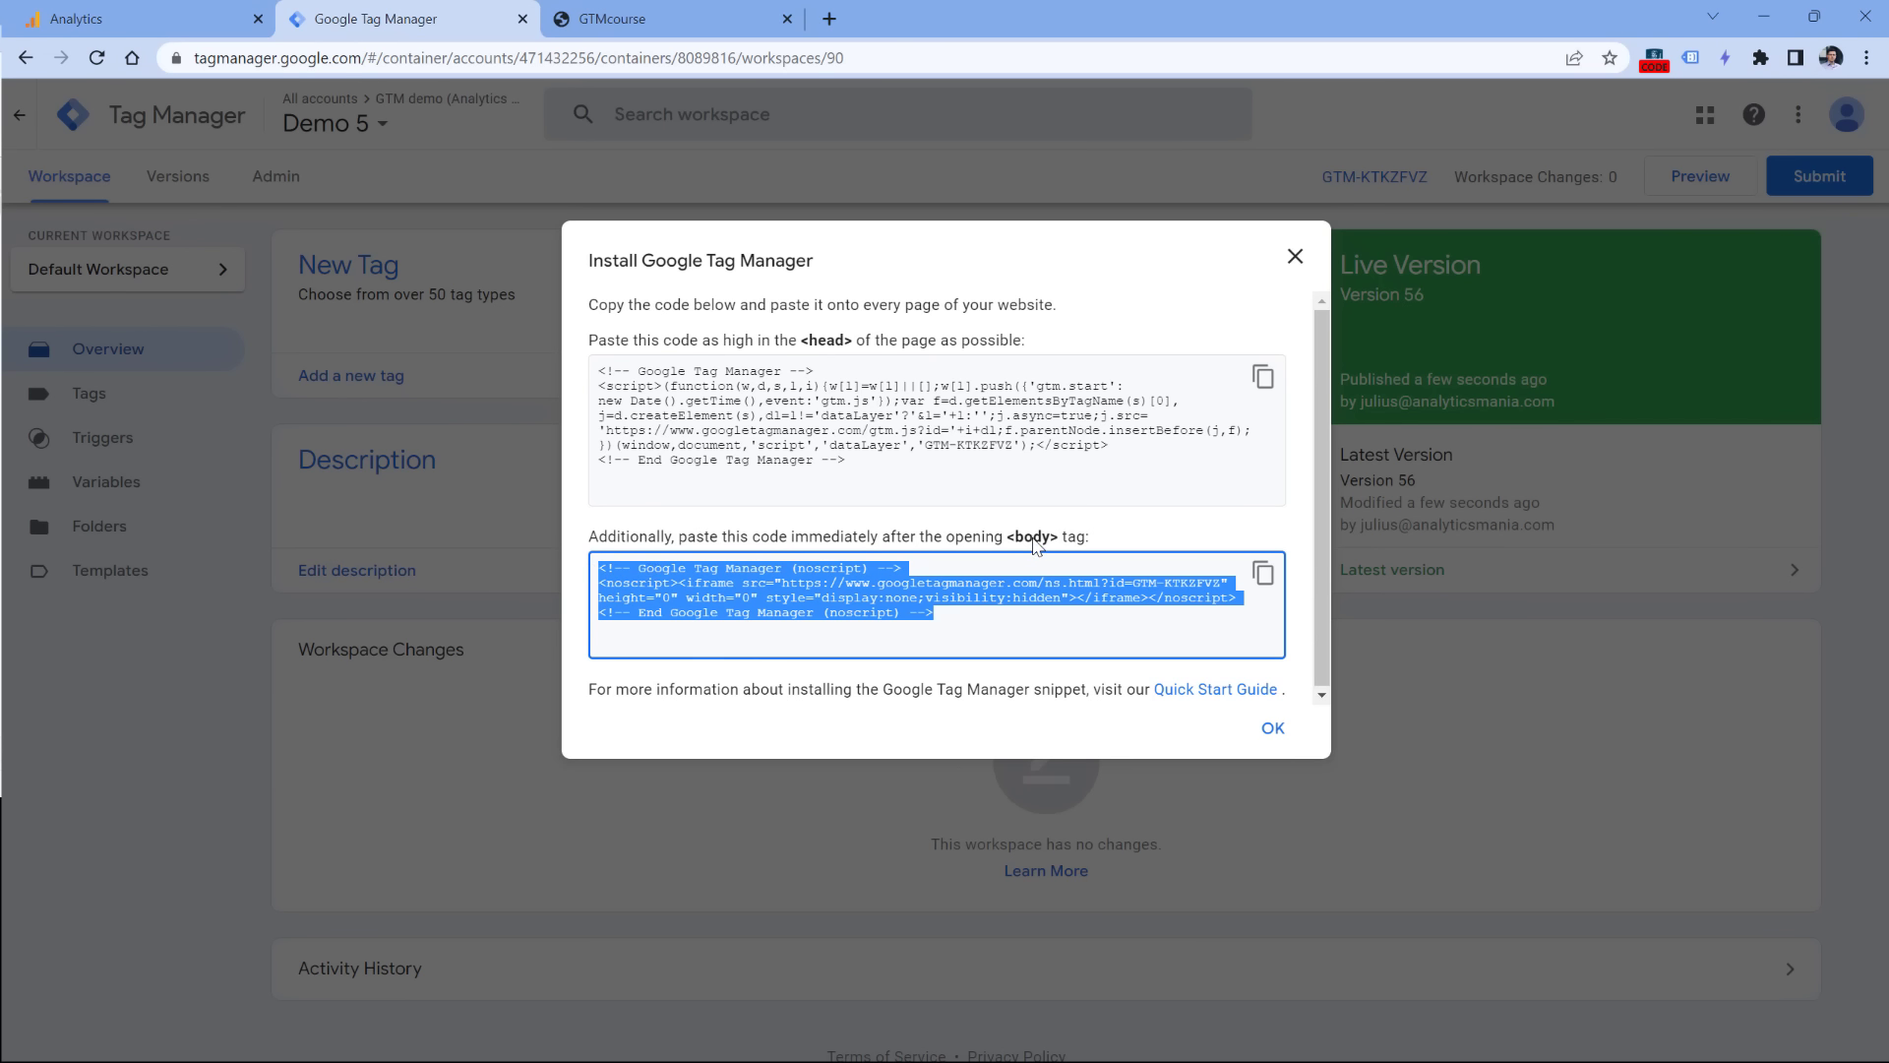
{"action": "left_click", "coordinate": [879, 471]}
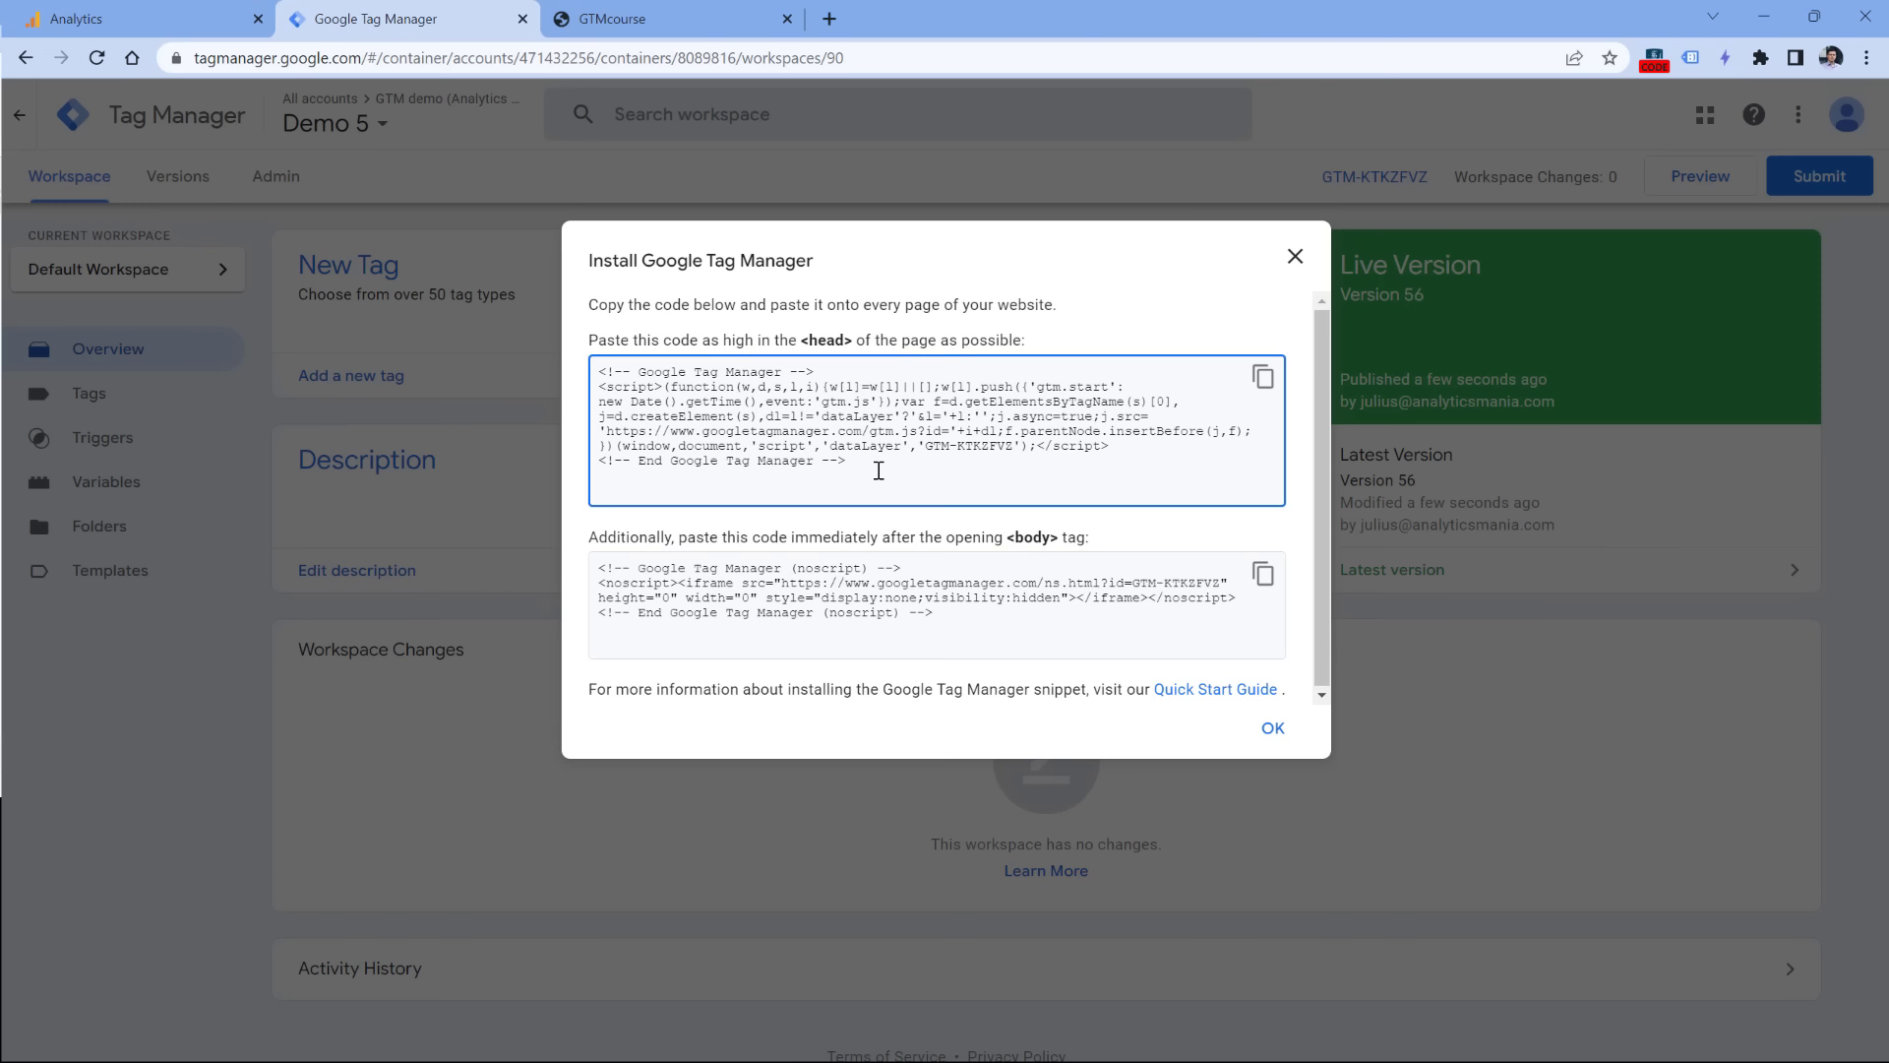
Step: Highlight the <head> installation snippet, look at the GTMcourse store it belongs on, and close the container's installation code in Tag Manager
{"action": "left_click_drag", "start_coordinate": [875, 471], "coordinate": [602, 374]}
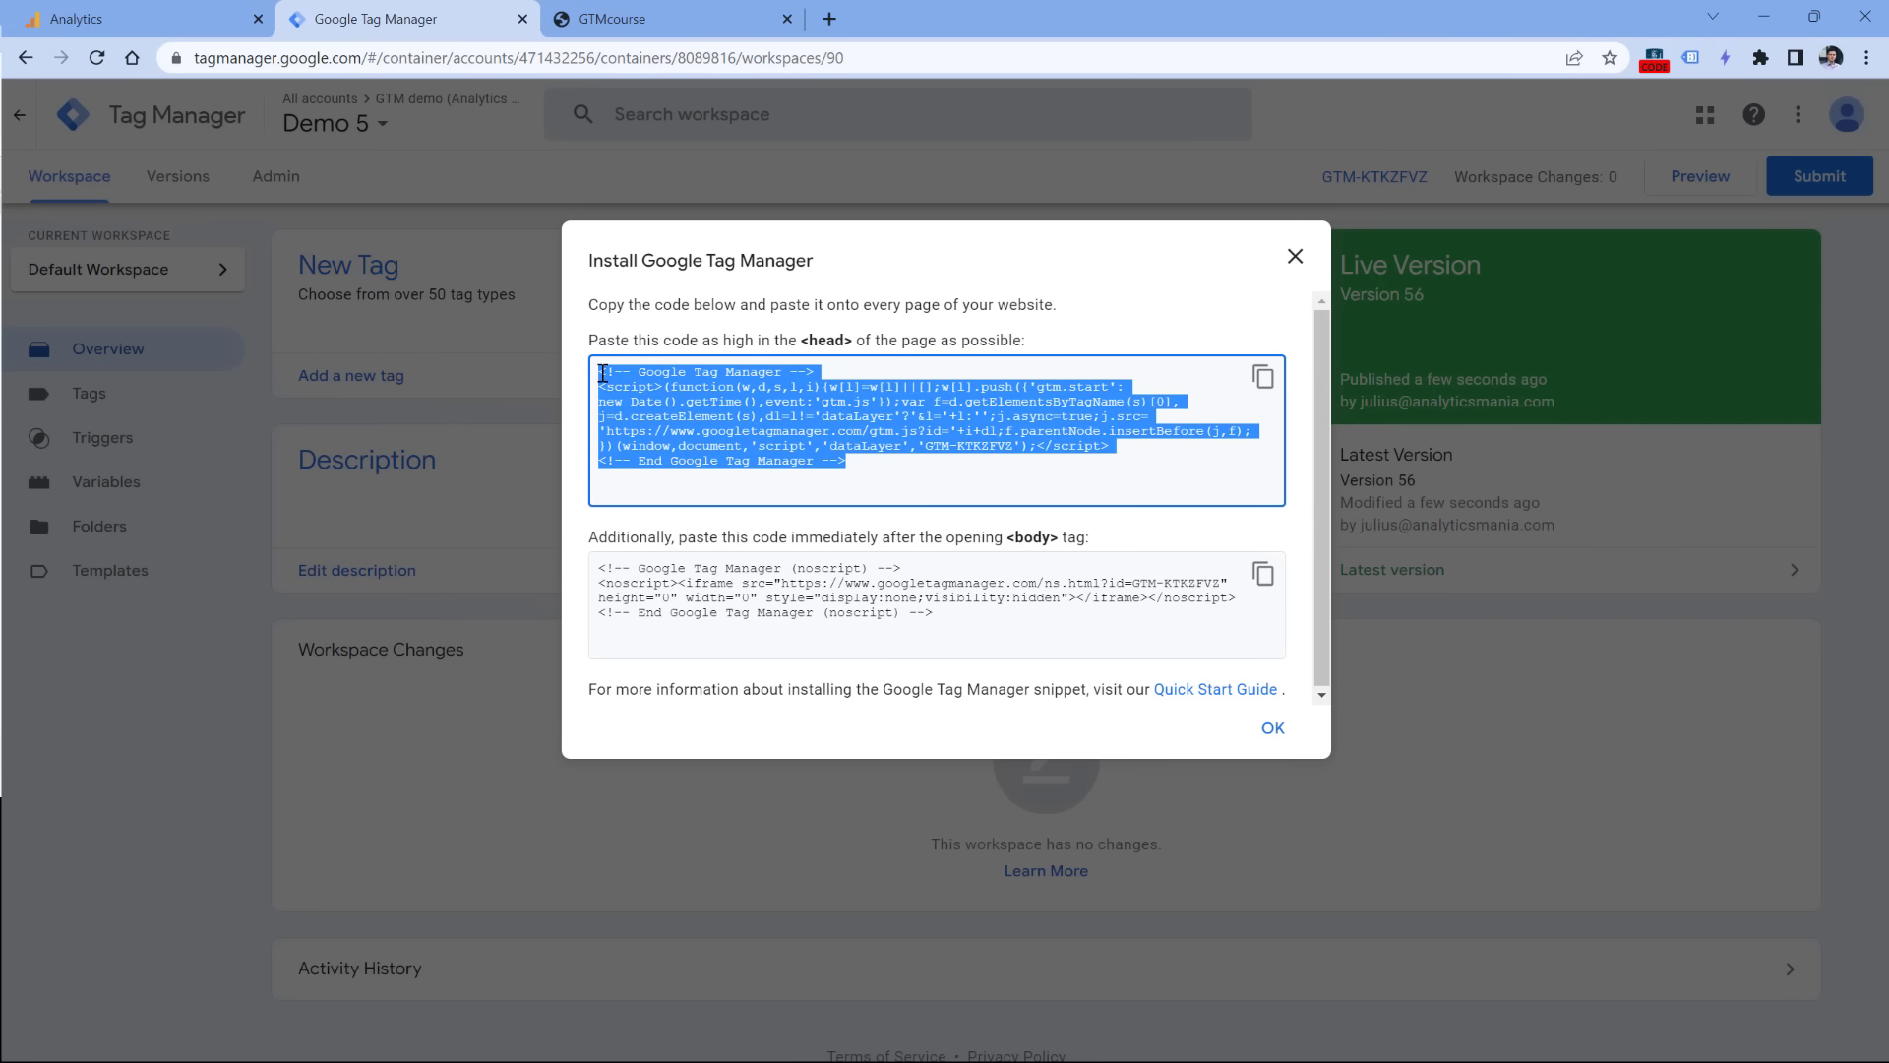
{"action": "left_click", "coordinate": [664, 19]}
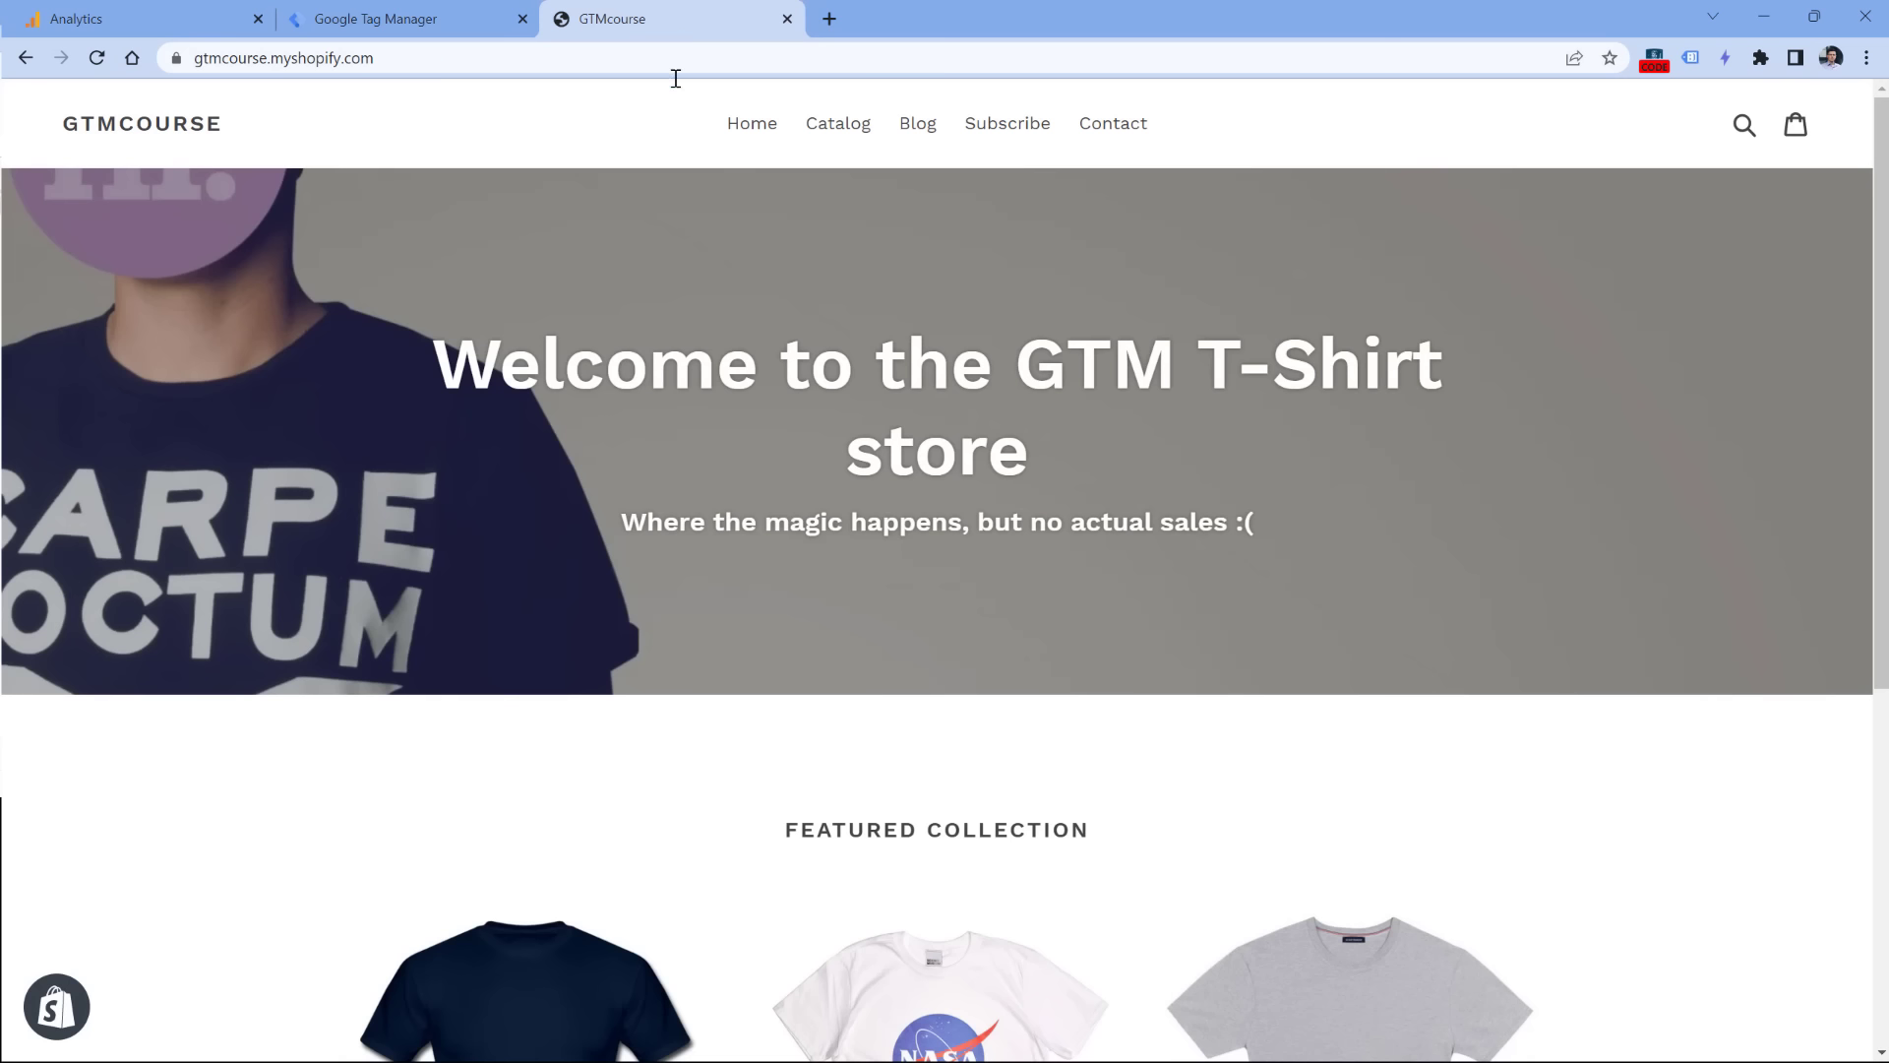
{"action": "left_click", "coordinate": [423, 20]}
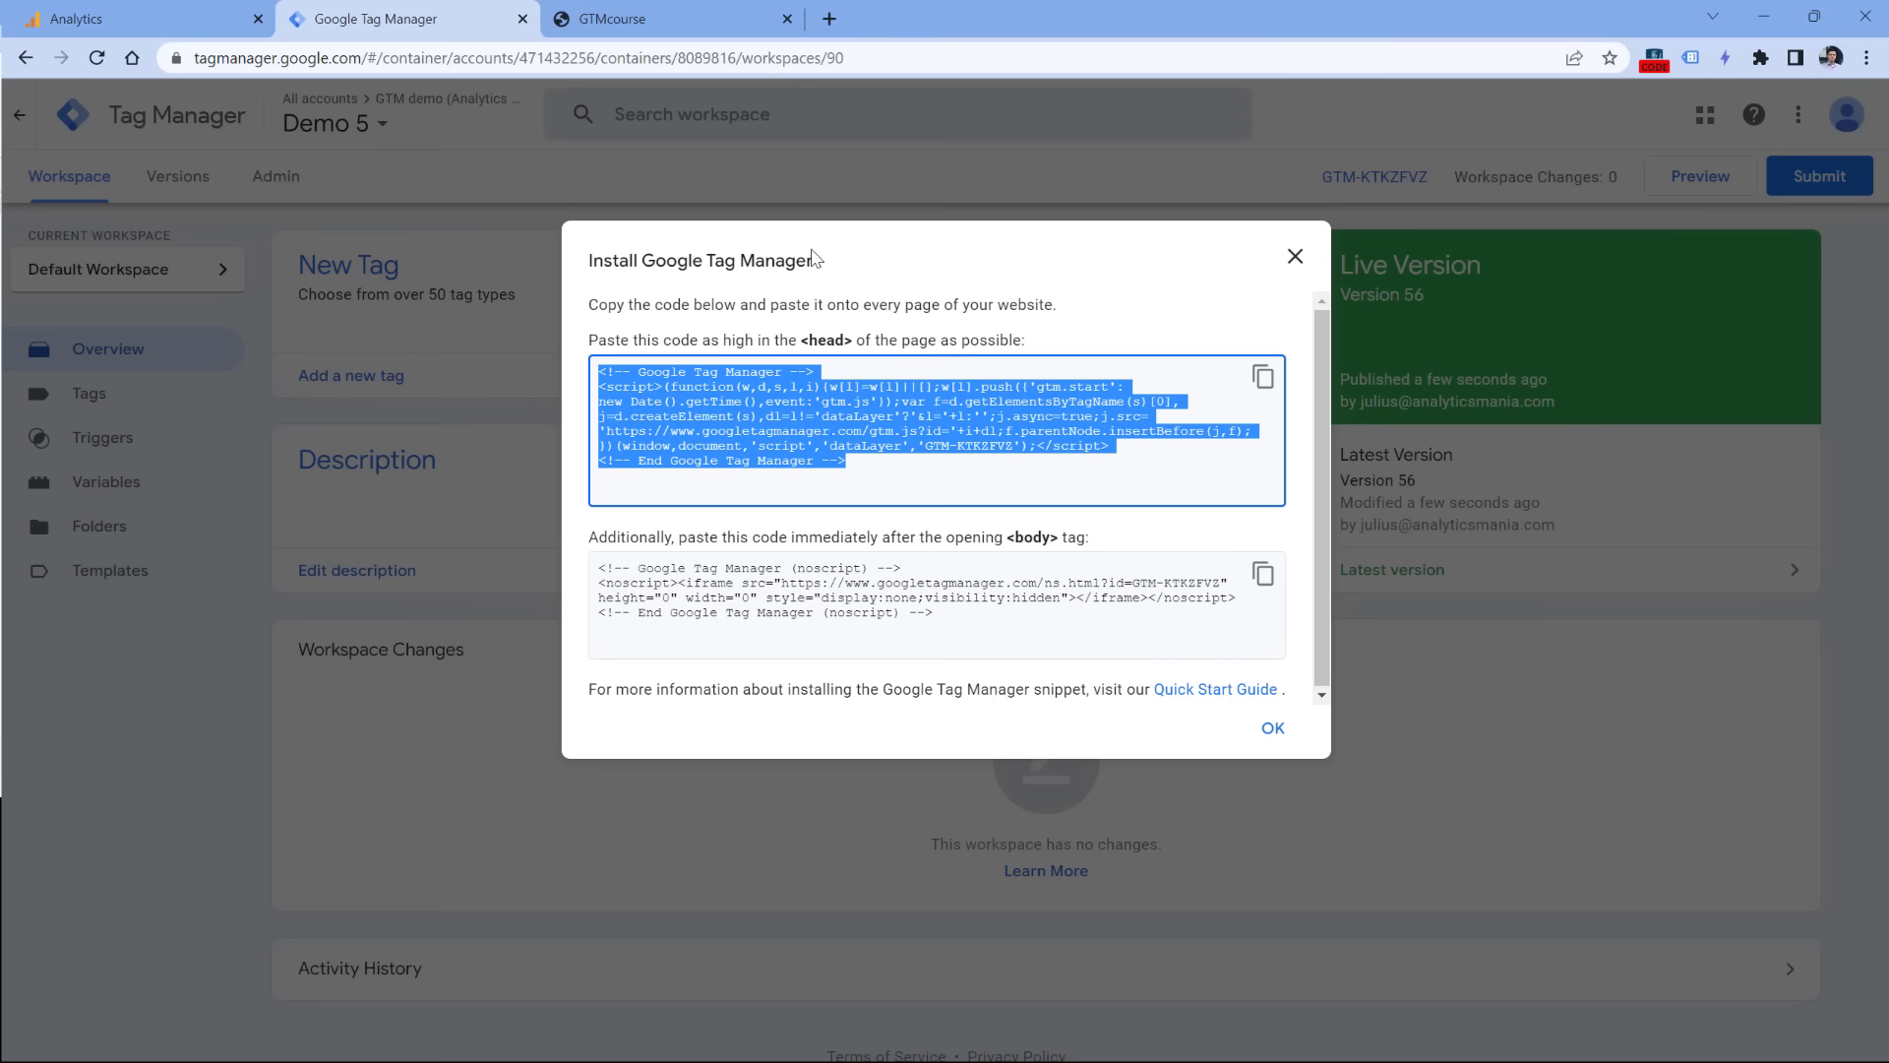
{"action": "left_click", "coordinate": [1295, 257]}
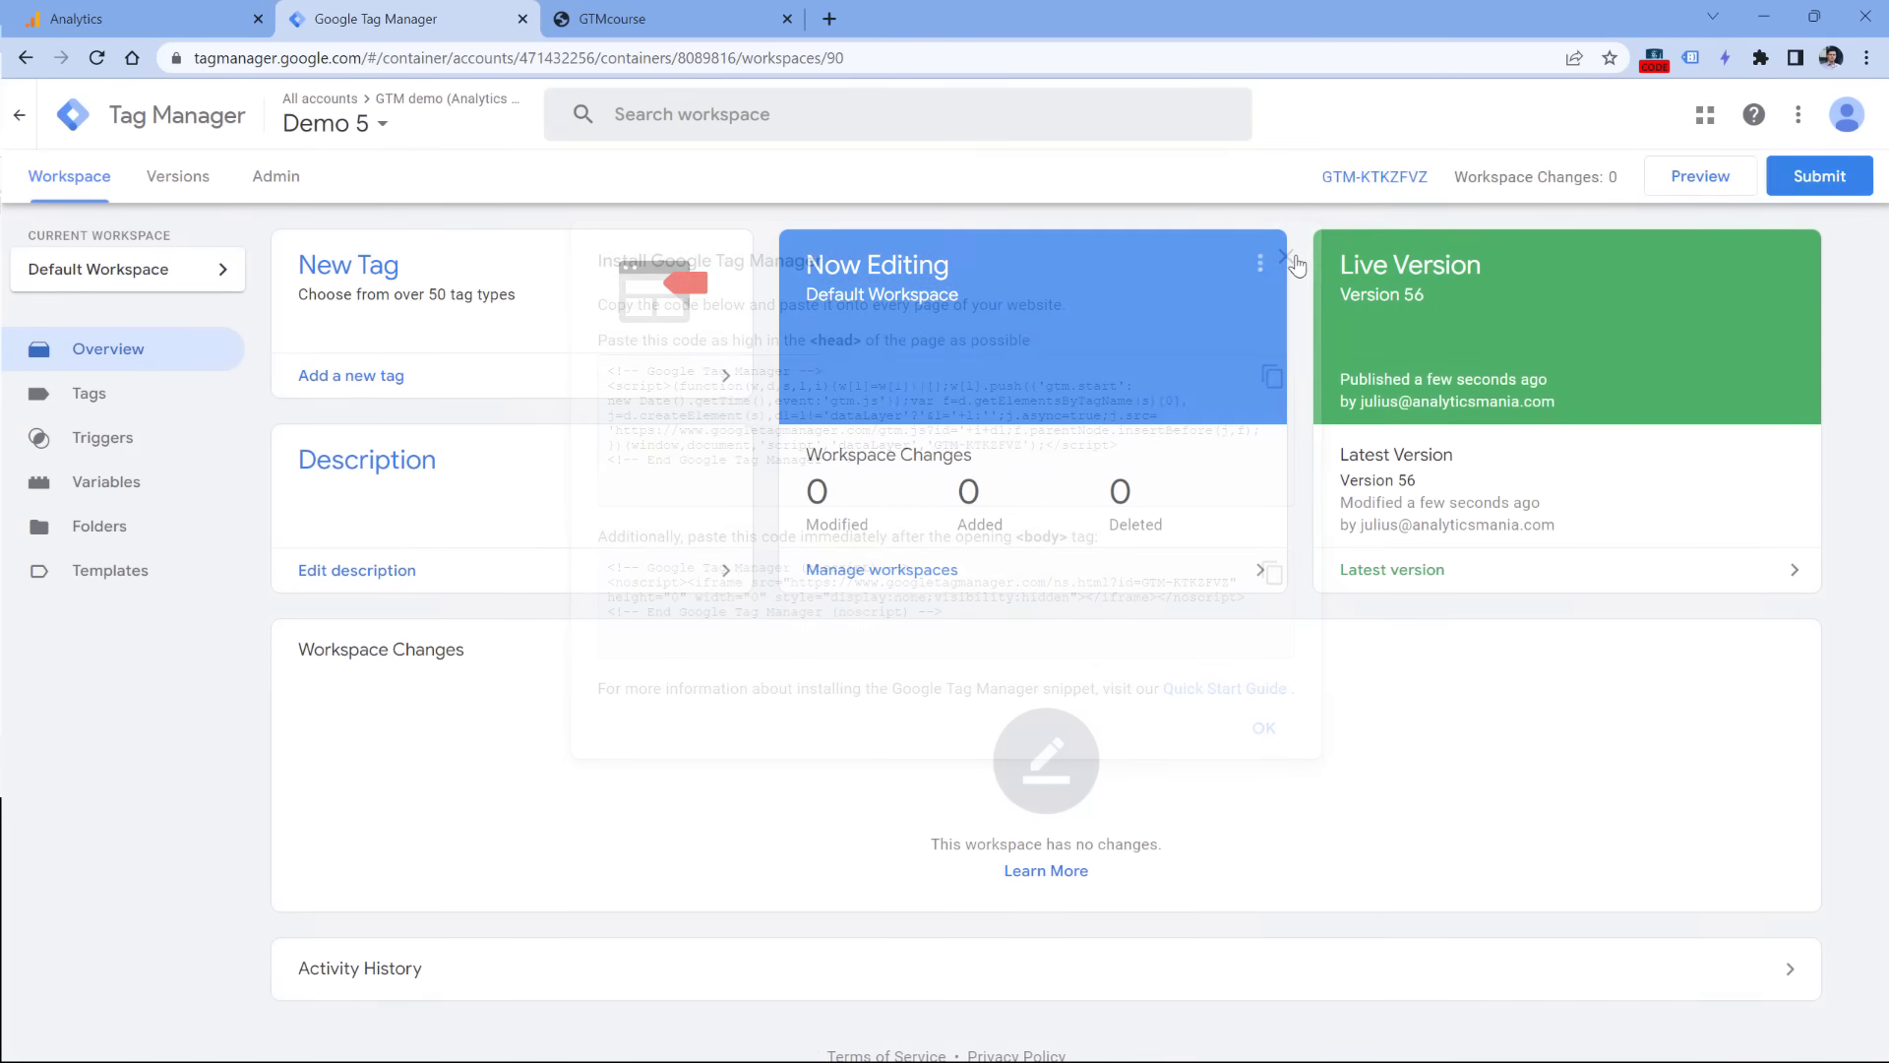
Step: Create a new tag in the Demo 5 container with the type Google Analytics: GA4 Configuration
{"action": "left_click", "coordinate": [90, 395]}
{"action": "left_click", "coordinate": [1753, 264]}
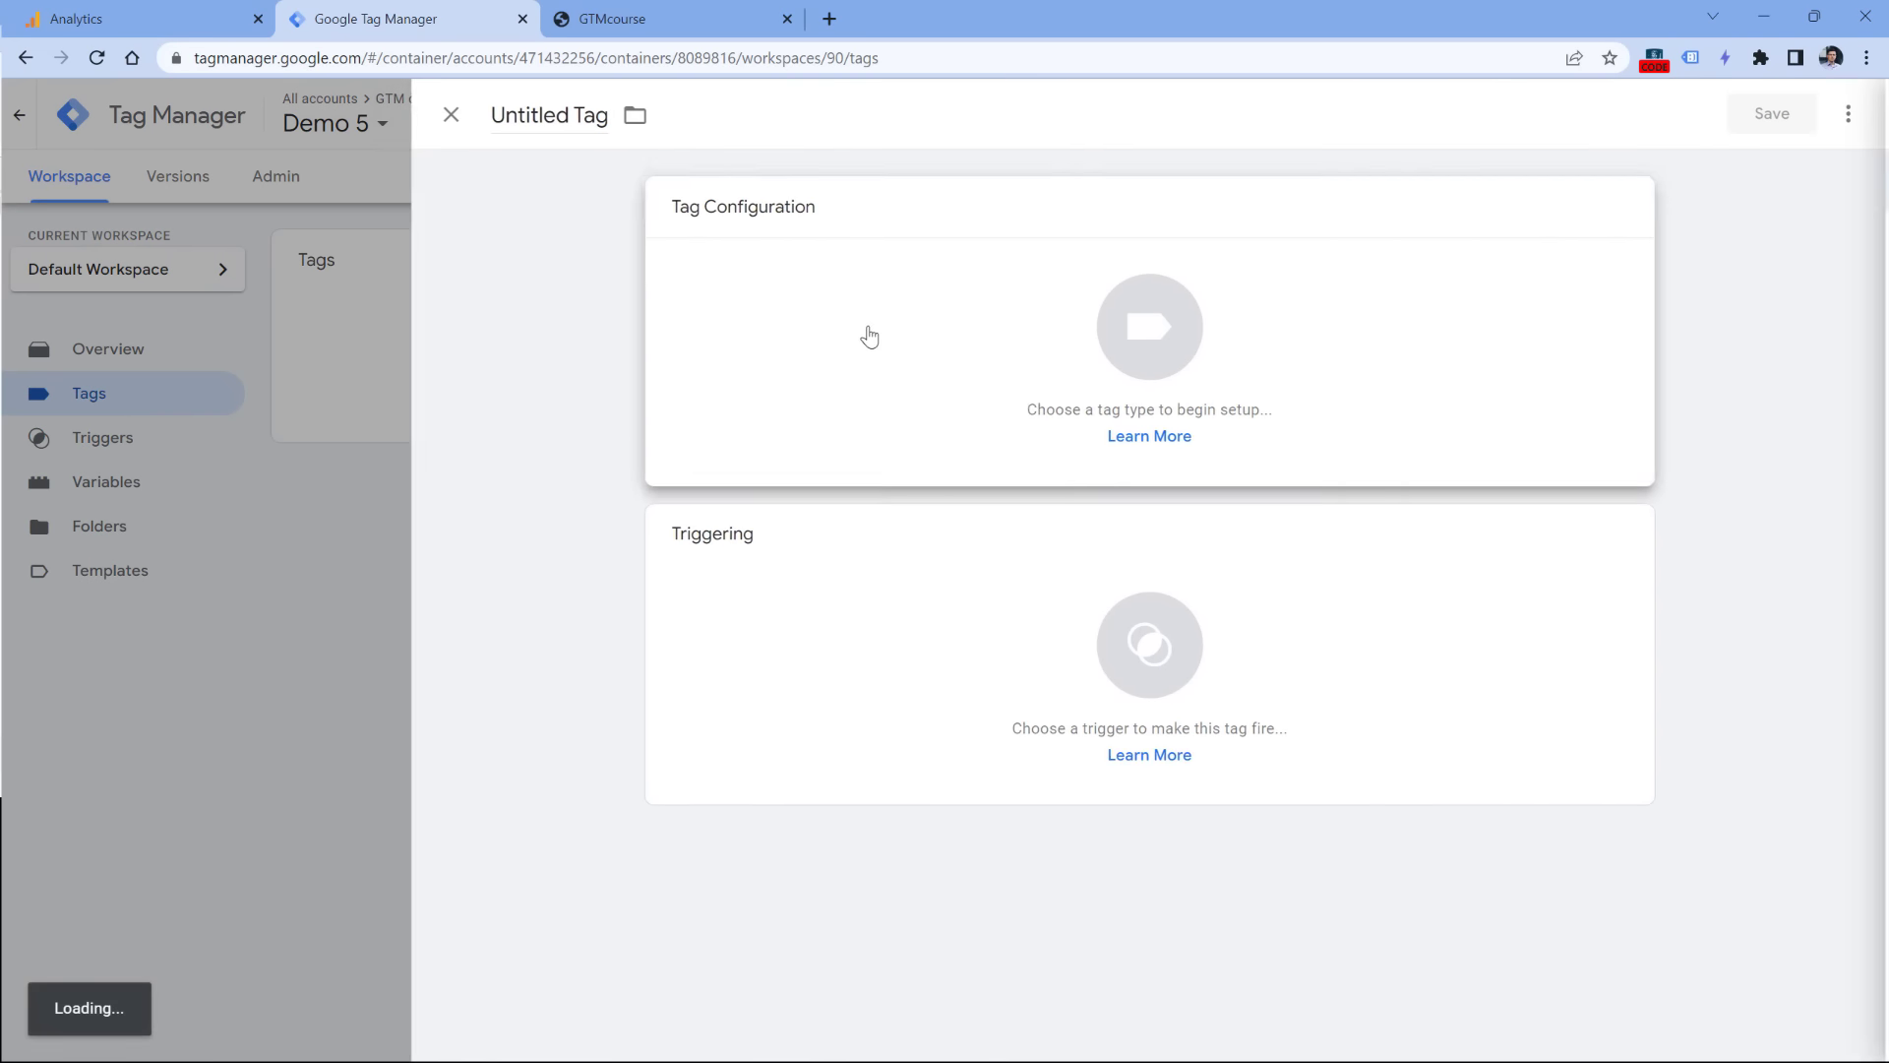
{"action": "left_click", "coordinate": [870, 337]}
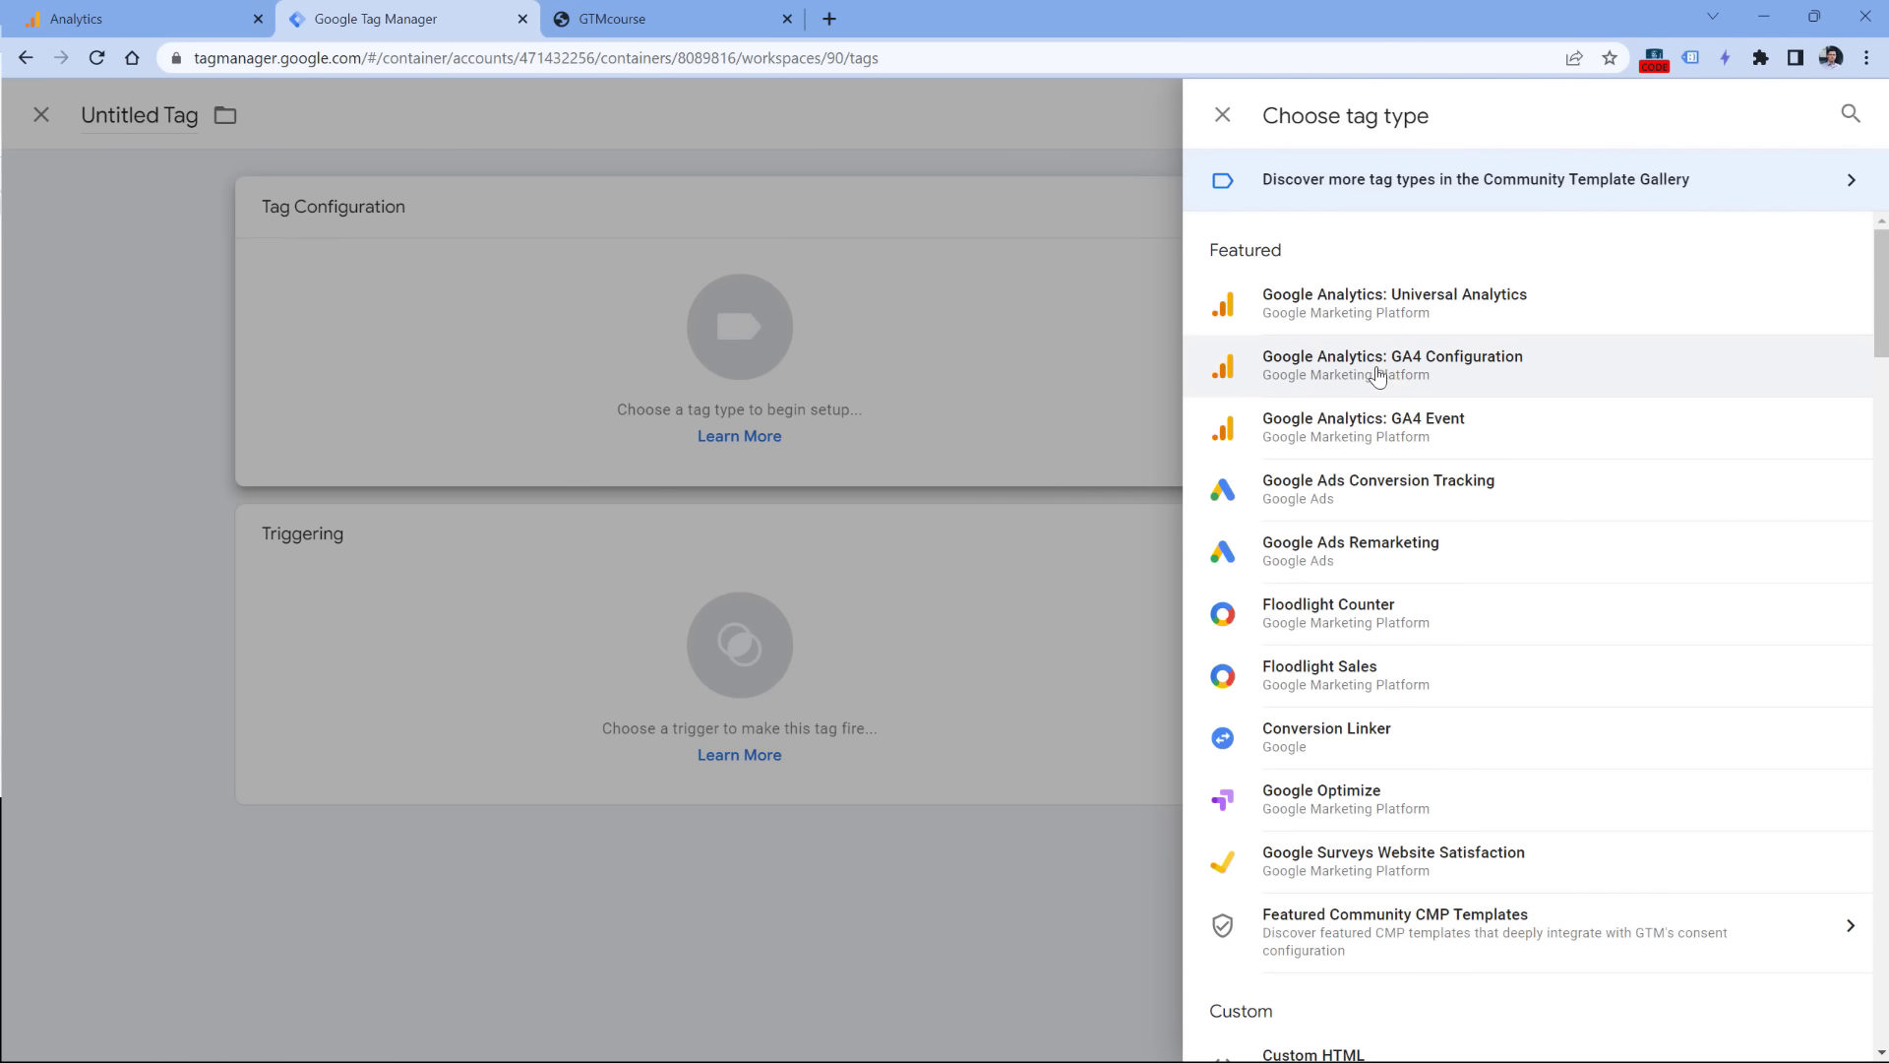
{"action": "left_click", "coordinate": [1378, 377]}
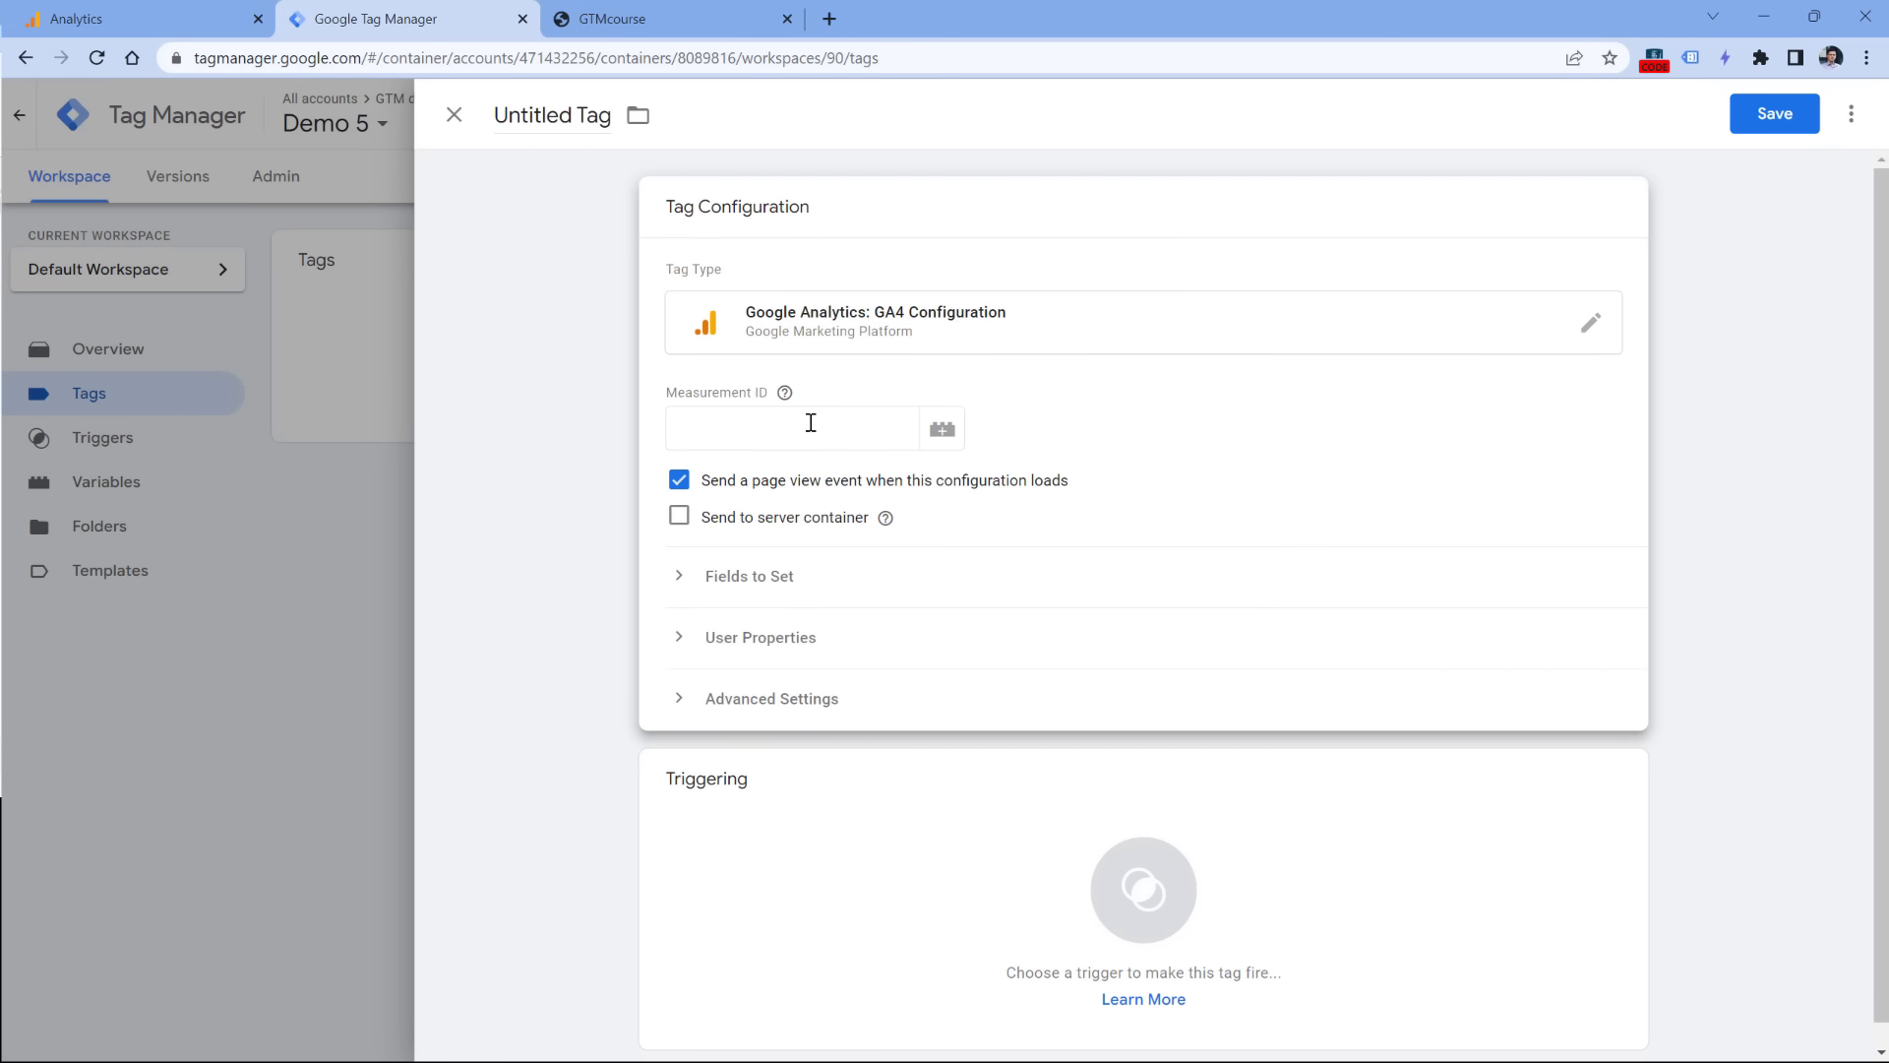
Step: Copy the Website data stream's measurement ID from Google Analytics and paste it into the new tag's Measurement ID in Tag Manager
{"action": "left_click", "coordinate": [126, 19]}
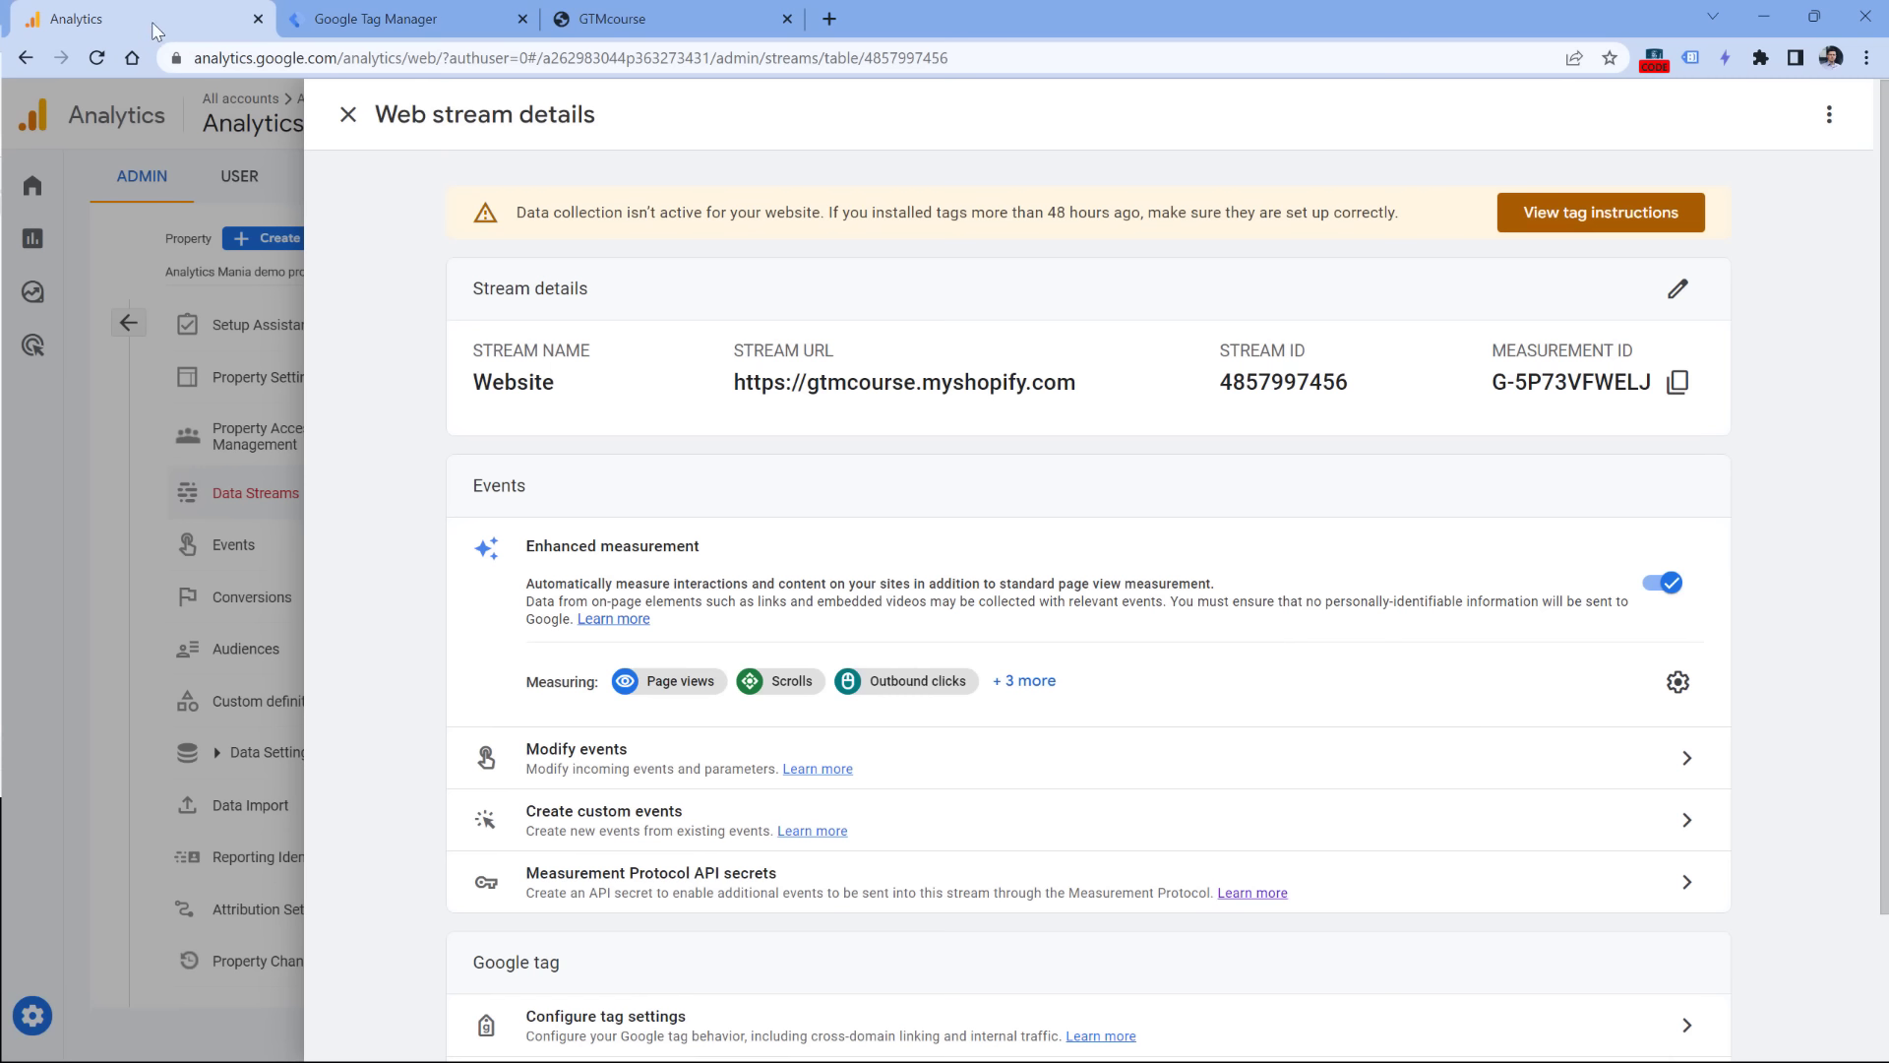
{"action": "left_click", "coordinate": [1677, 384]}
{"action": "left_click", "coordinate": [364, 18]}
{"action": "left_click", "coordinate": [793, 440]}
{"action": "key", "text": "ctrl+v"}
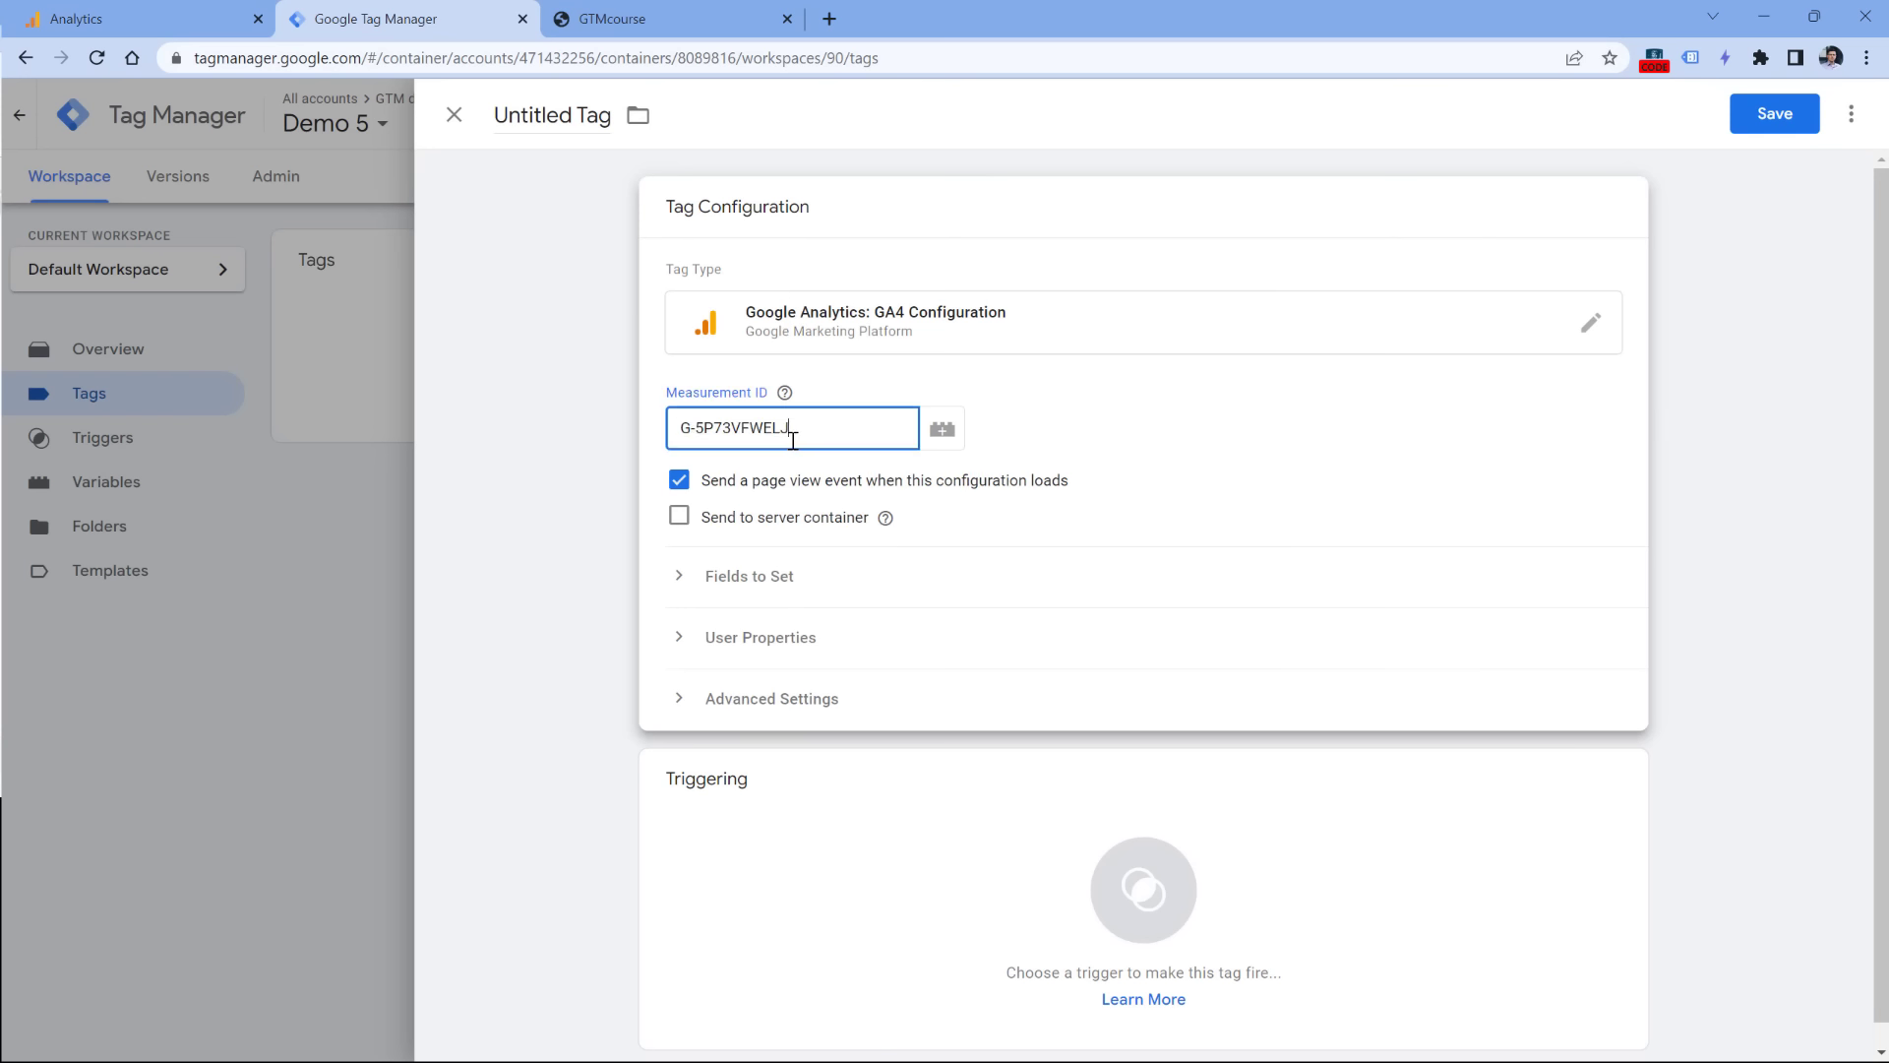
Step: Set the tag to fire on the All Pages page view trigger
{"action": "scroll", "coordinate": [912, 603], "scroll_direction": "down", "scroll_amount": 1}
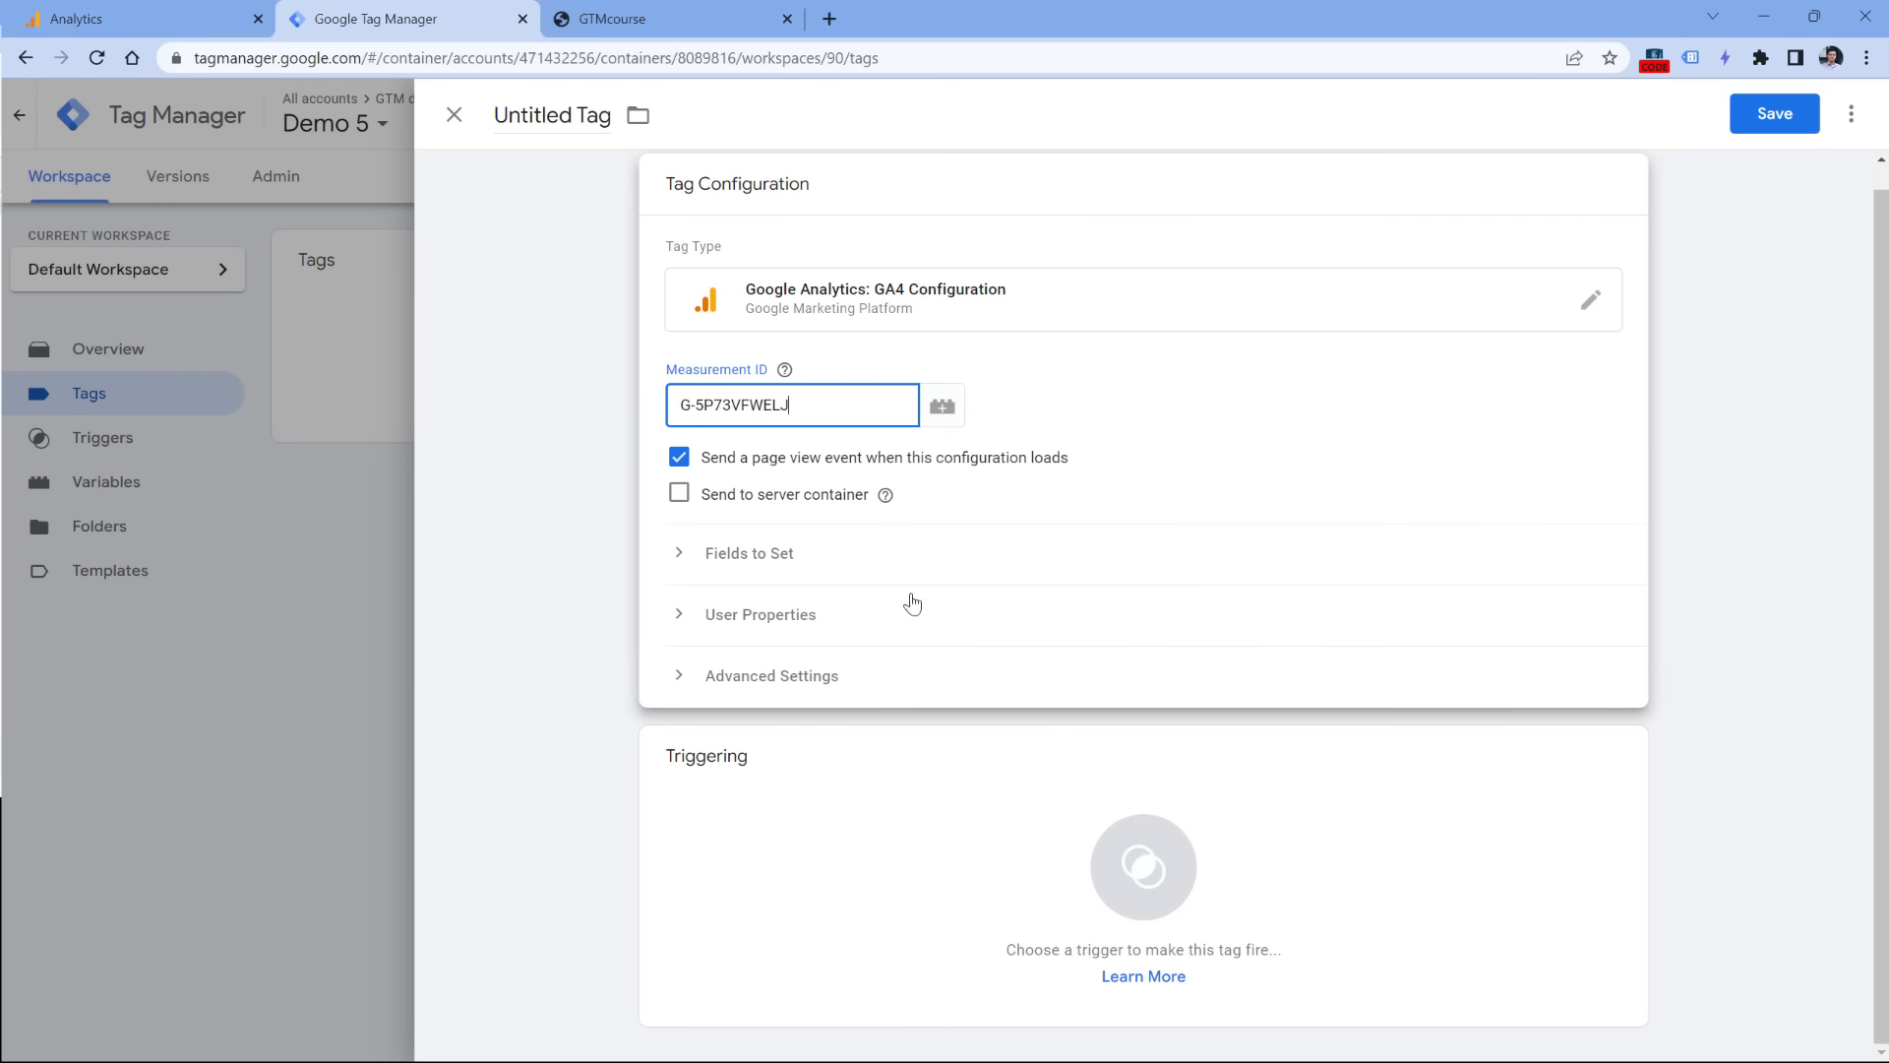
{"action": "left_click", "coordinate": [800, 788]}
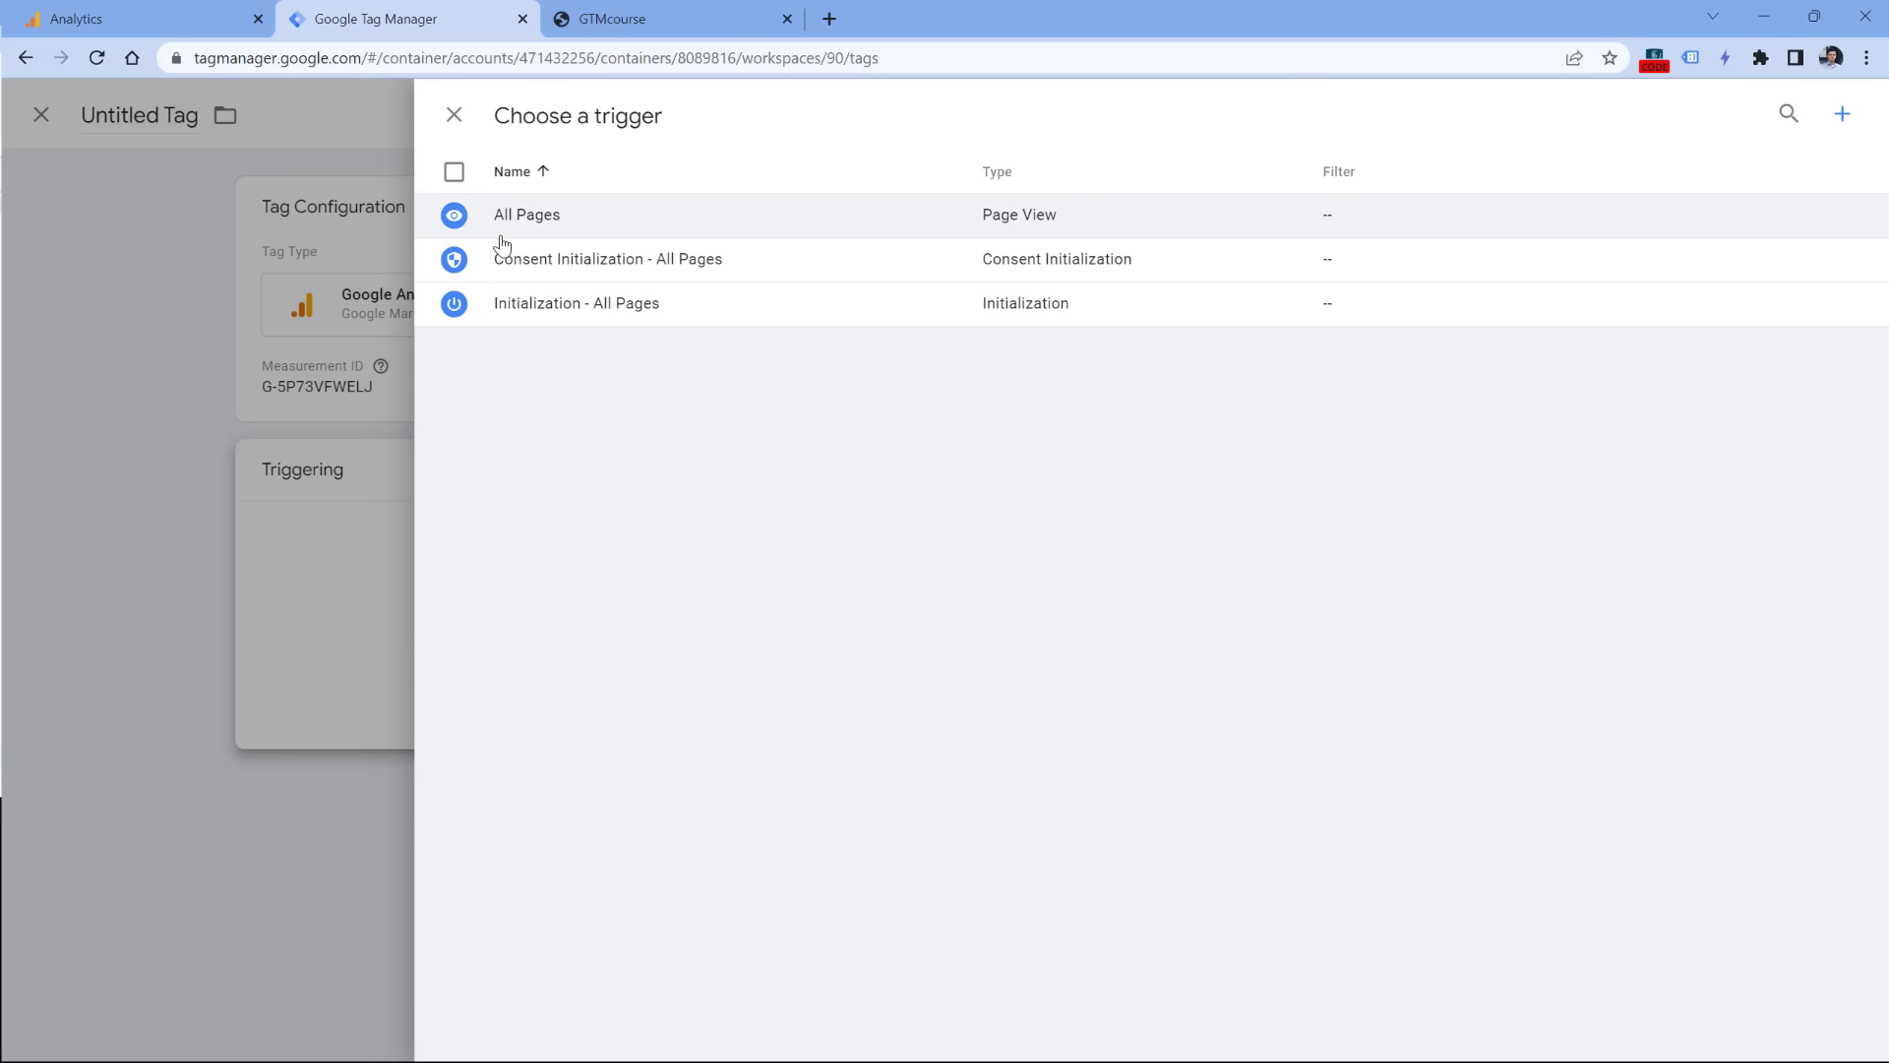
{"action": "left_click", "coordinate": [540, 217]}
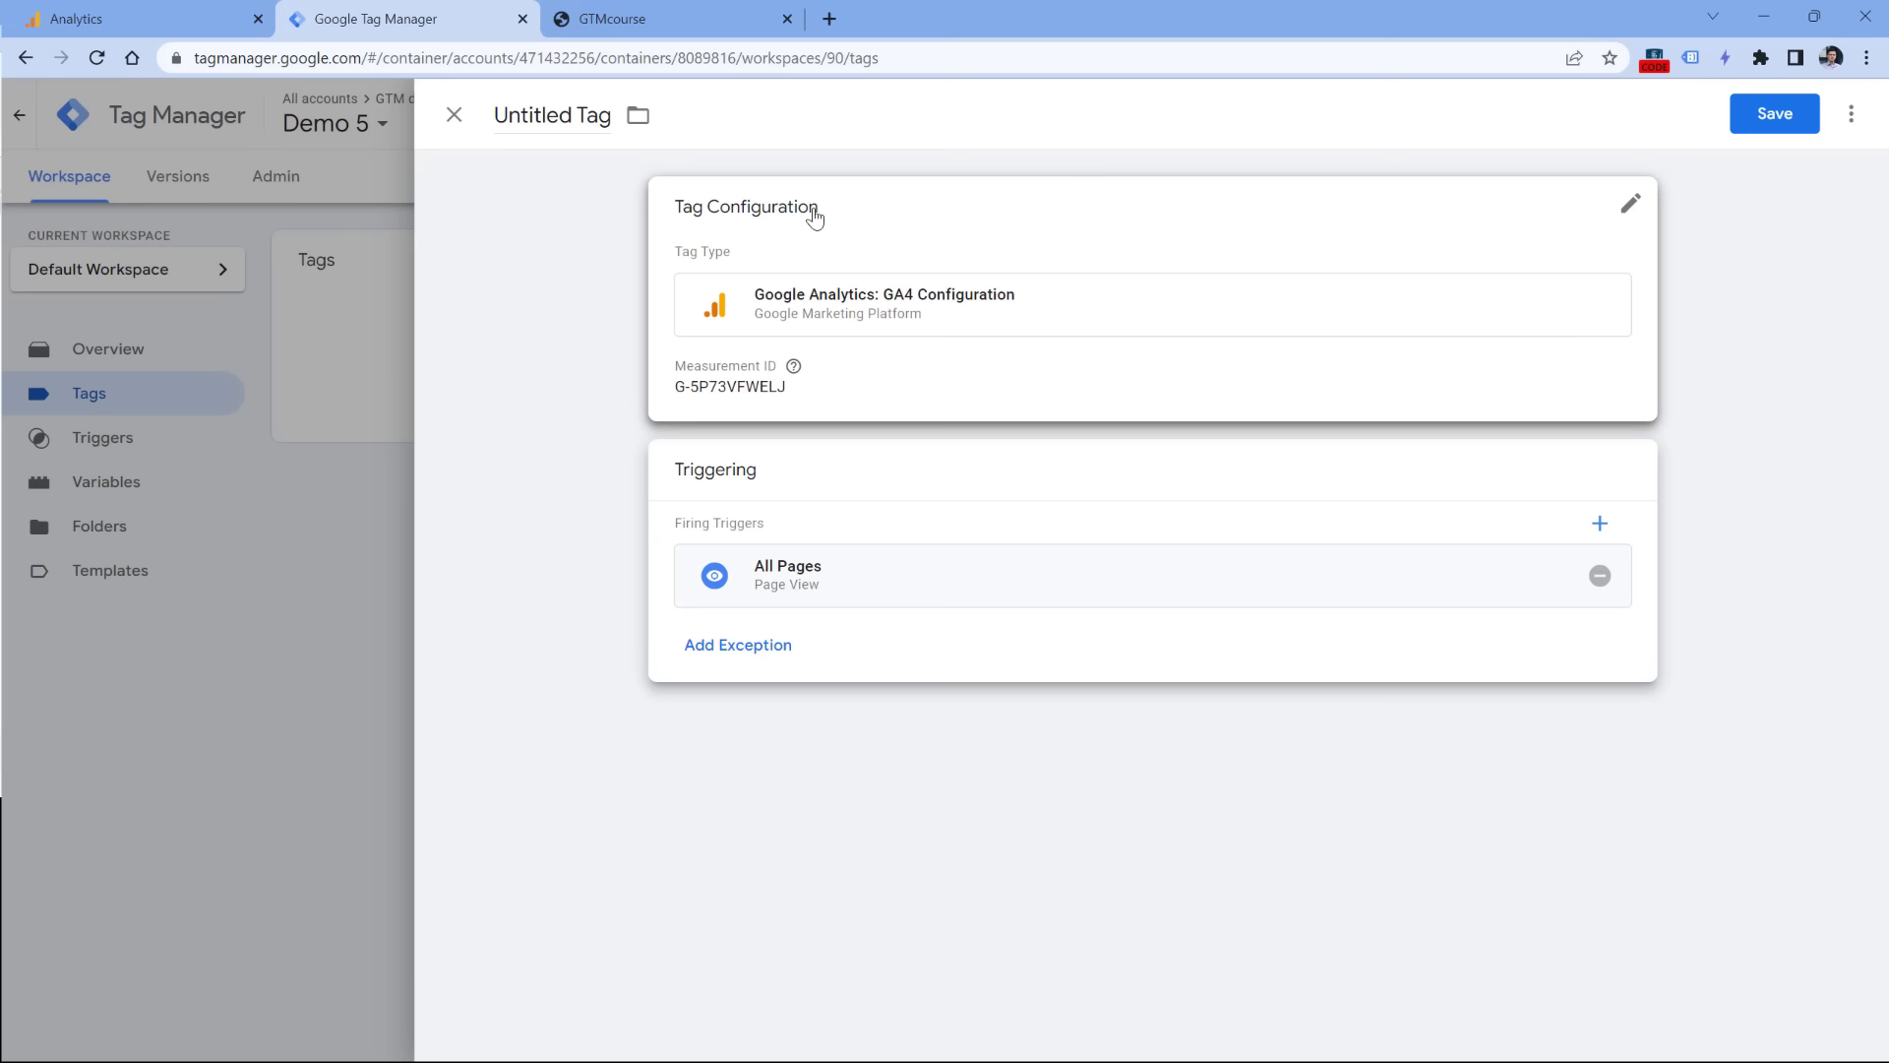
Step: Name the tag "GA4 config" and save it
{"action": "left_click", "coordinate": [563, 116]}
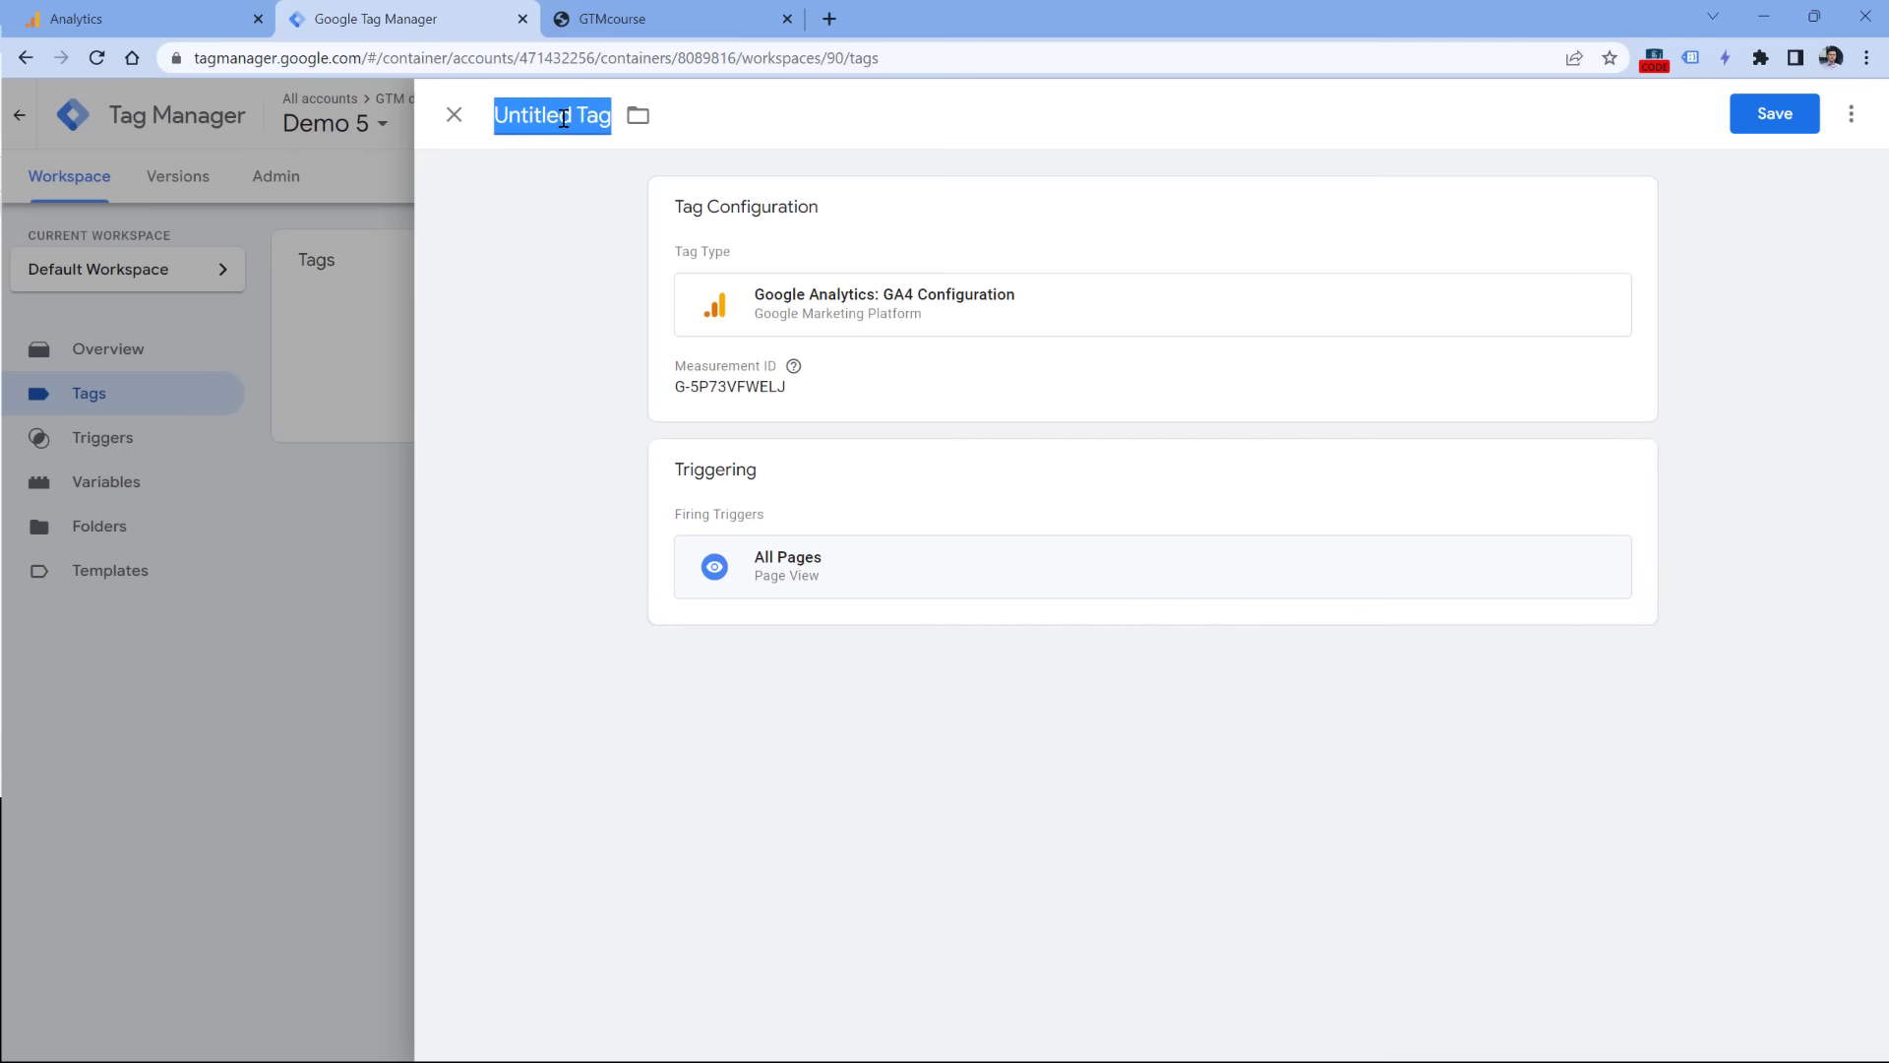
{"action": "type", "text": "GA4 config"}
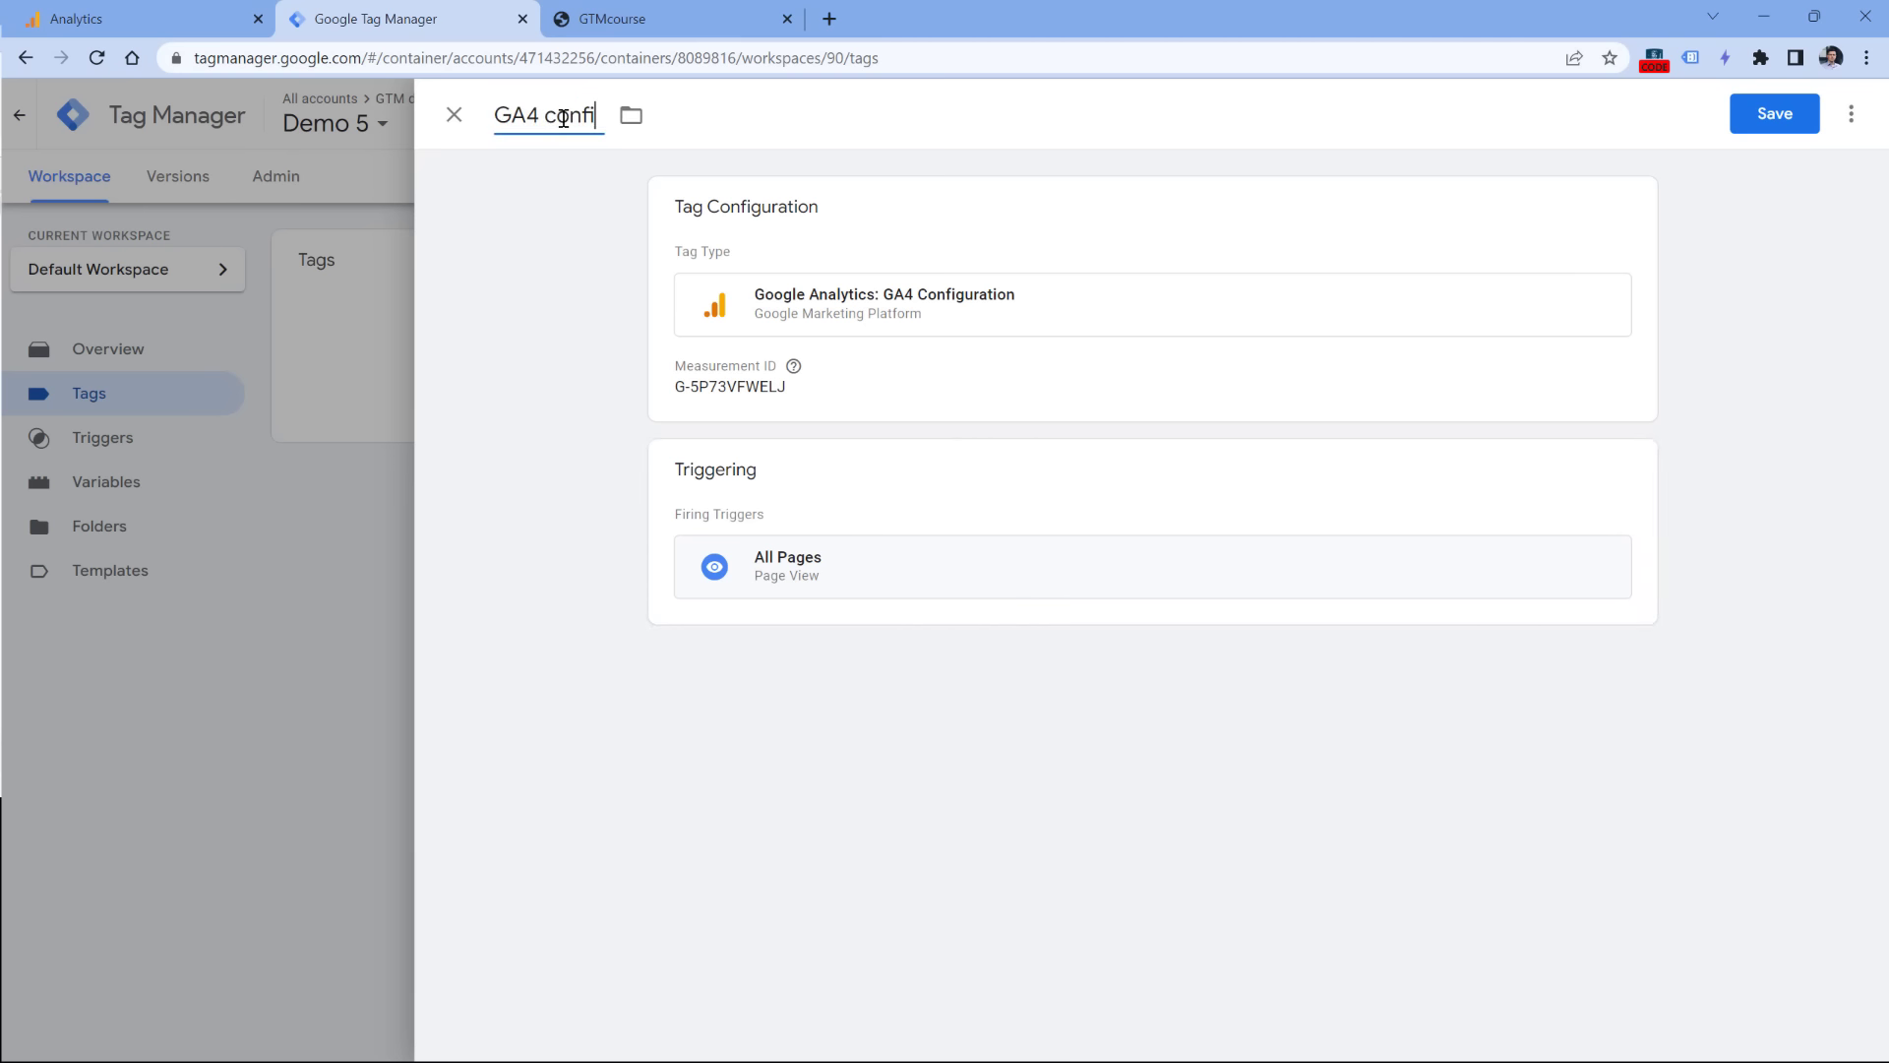
{"action": "left_click", "coordinate": [1776, 118]}
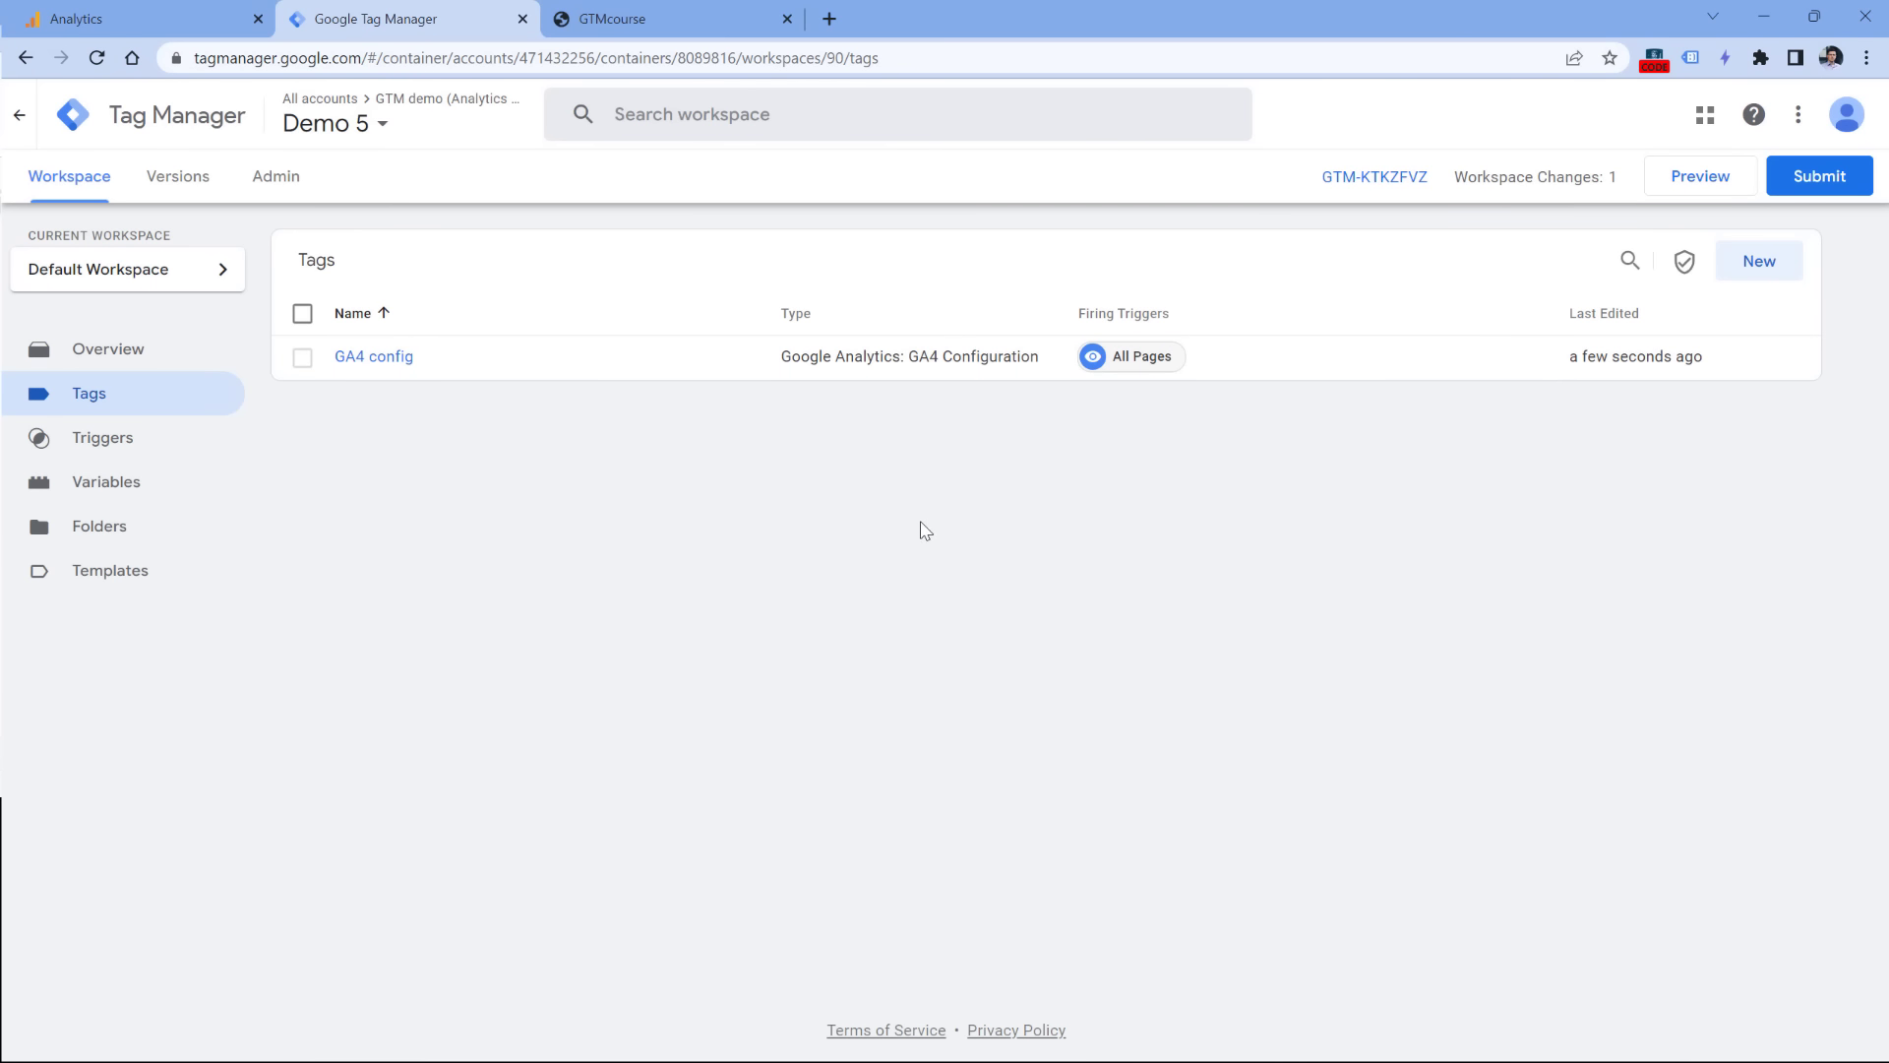
{"action": "left_click", "coordinate": [1700, 179]}
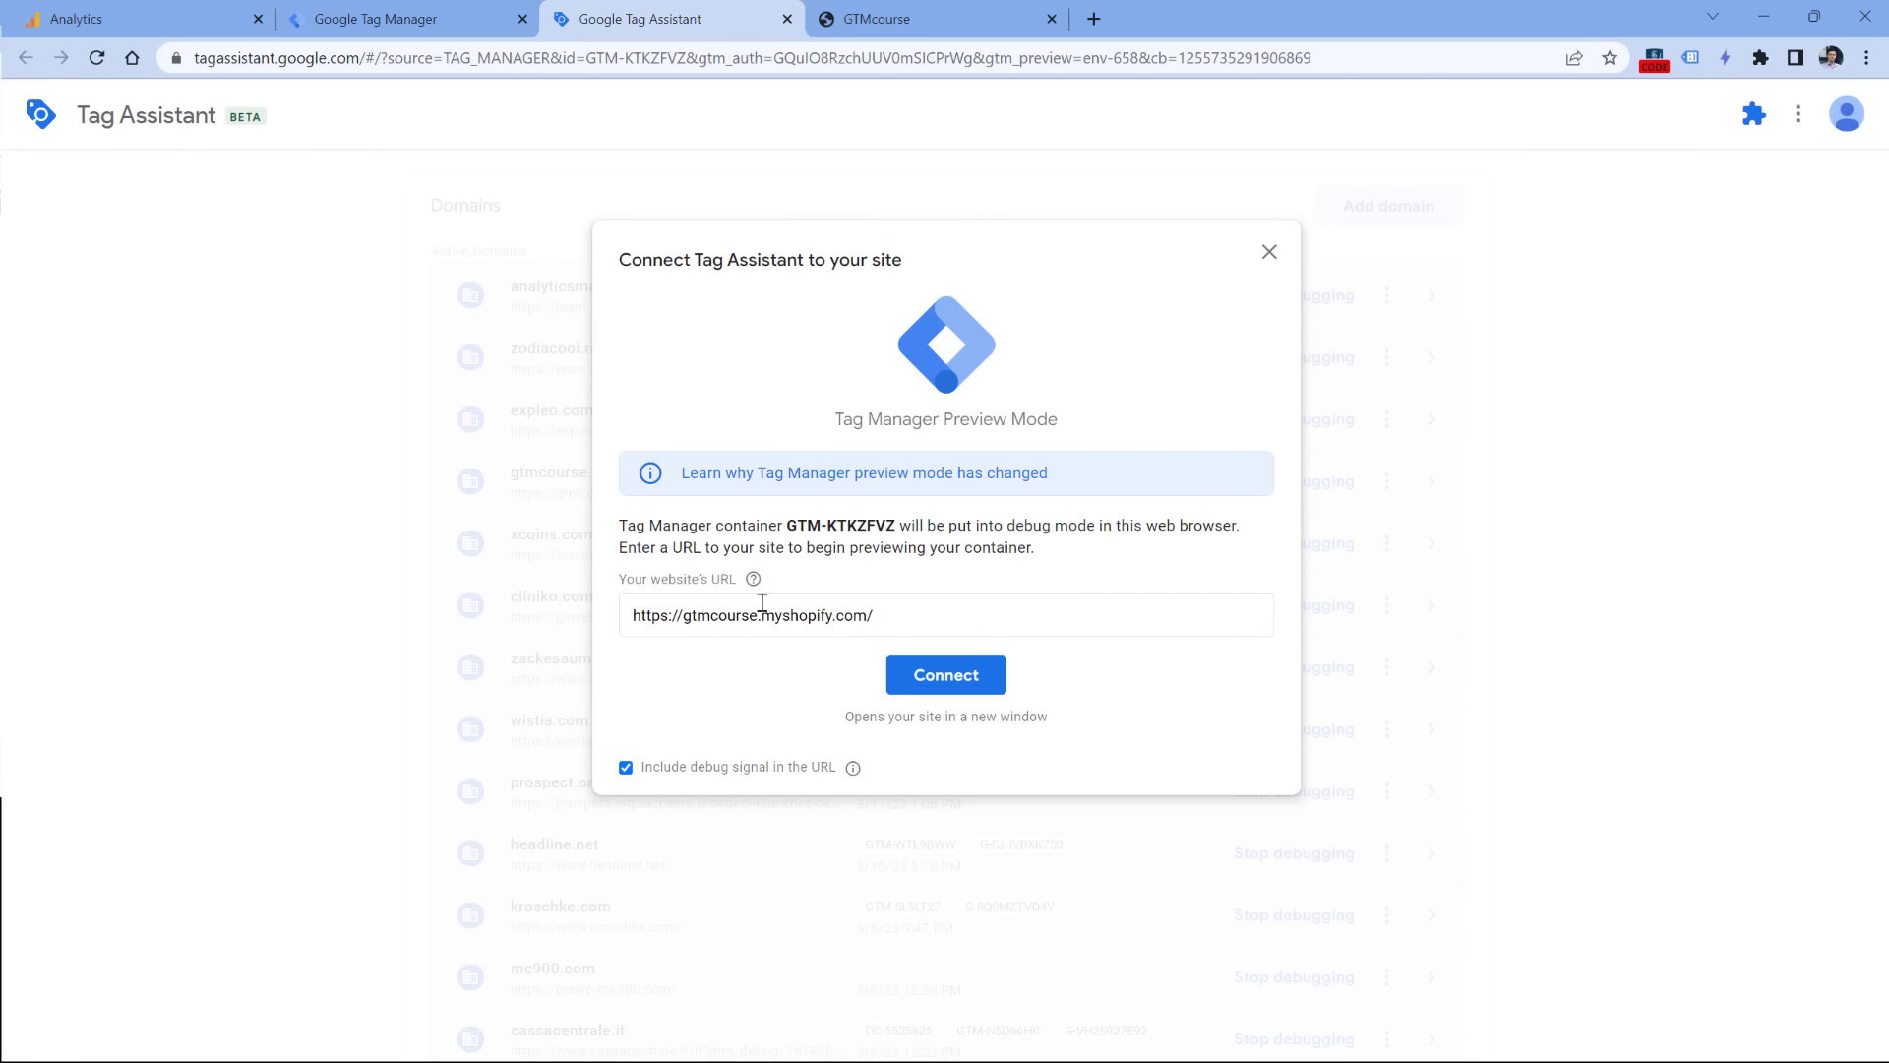
{"action": "left_click", "coordinate": [940, 22]}
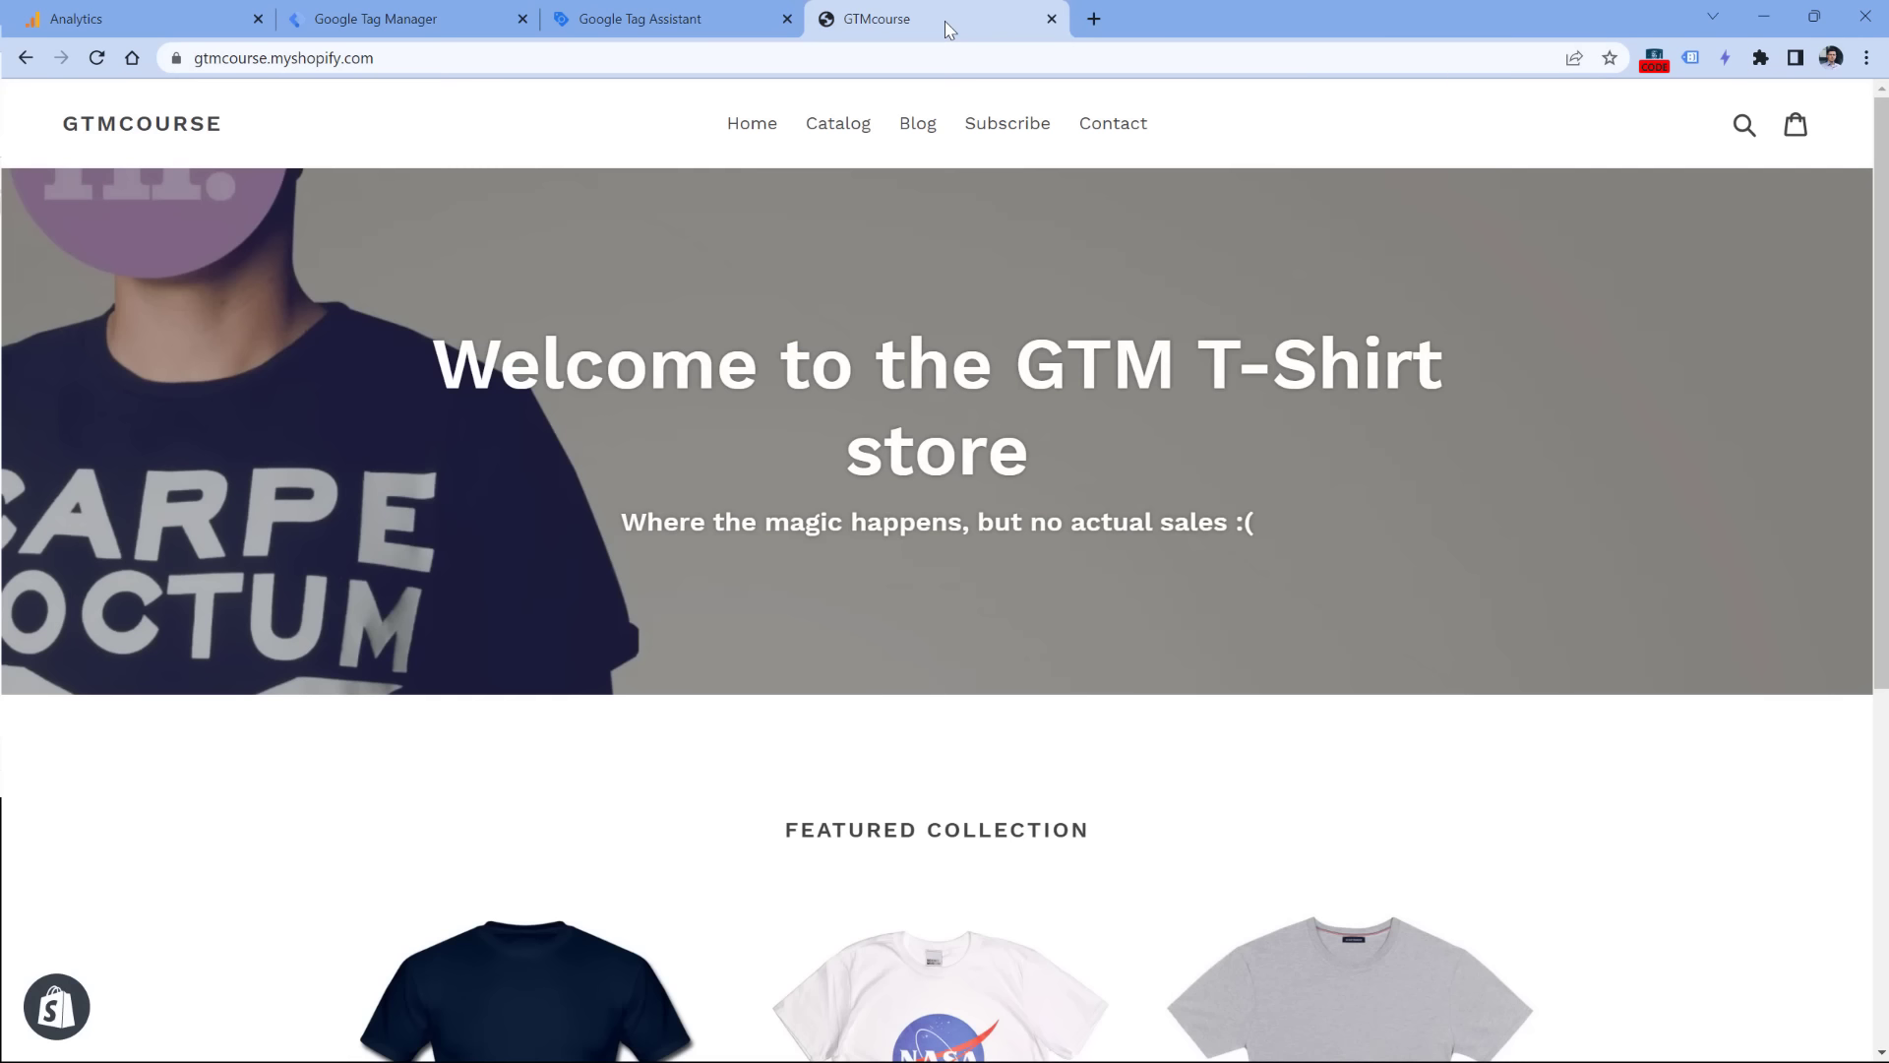
{"action": "left_click", "coordinate": [640, 20]}
{"action": "left_click", "coordinate": [828, 677]}
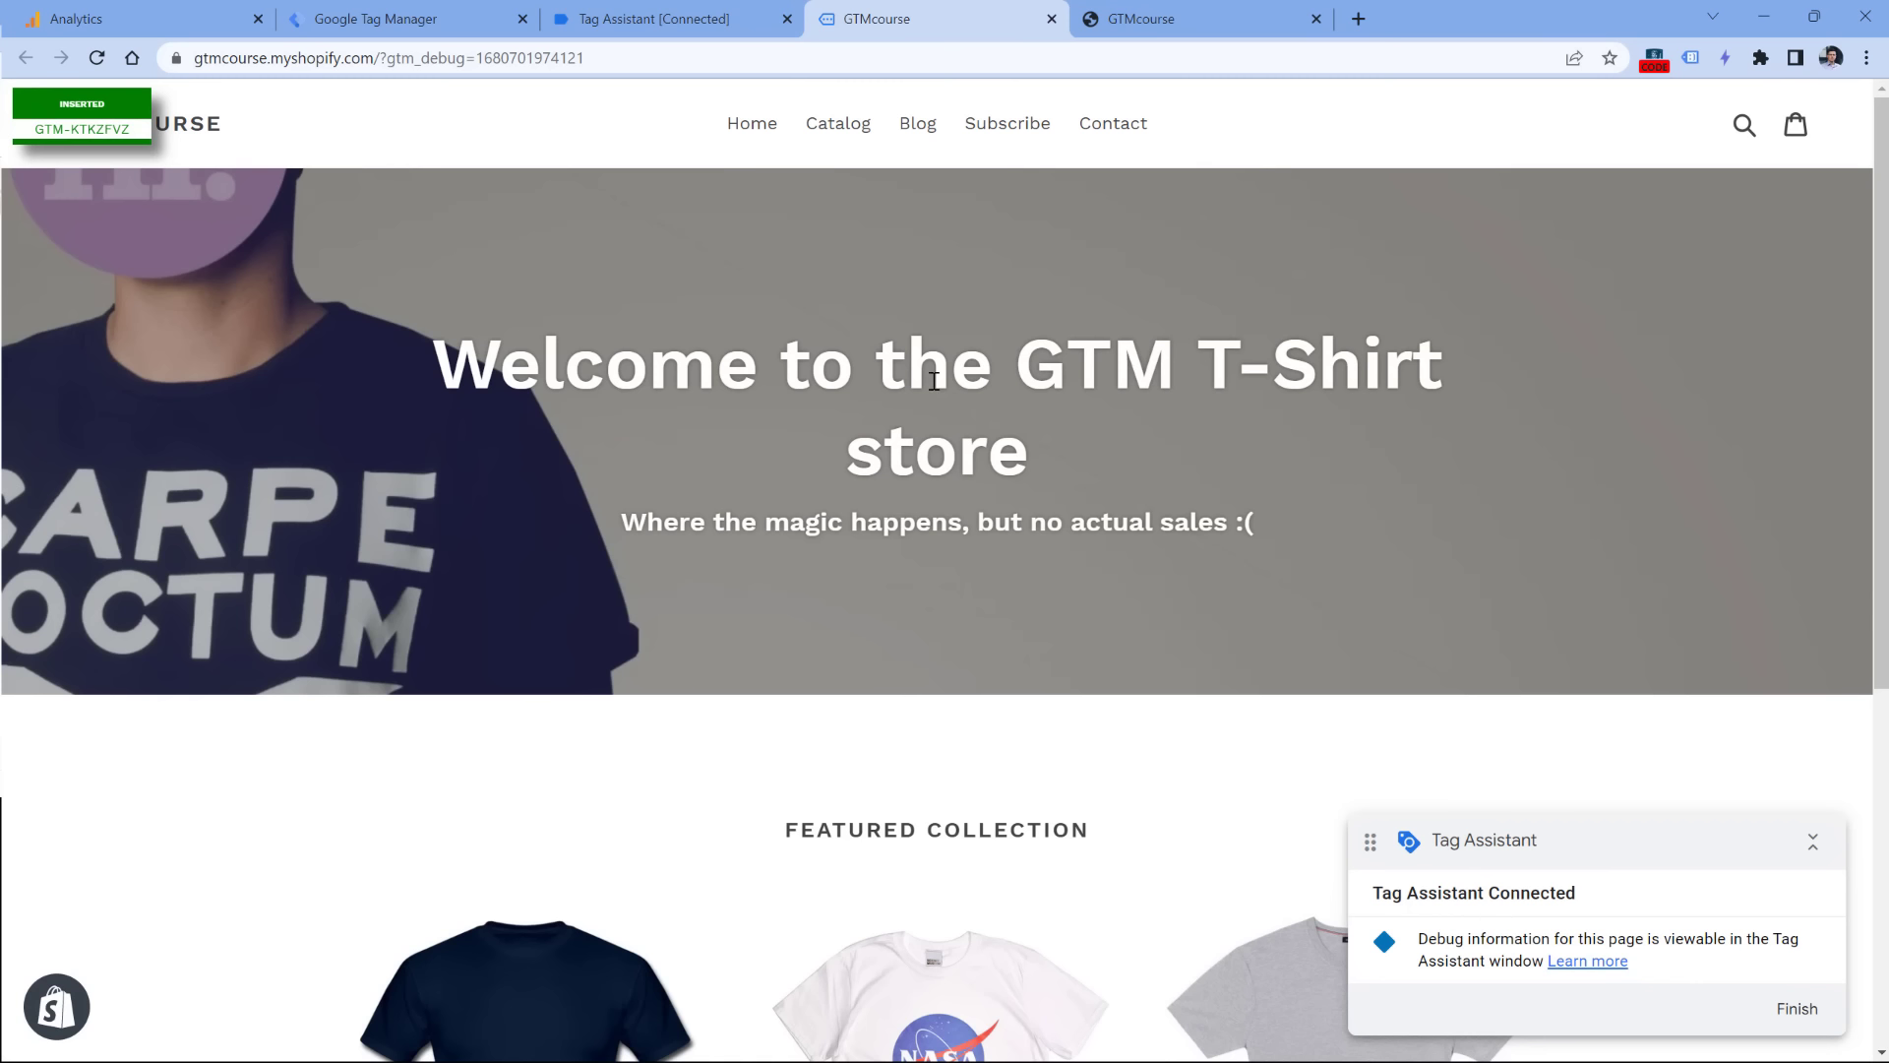
{"action": "left_click", "coordinate": [841, 132]}
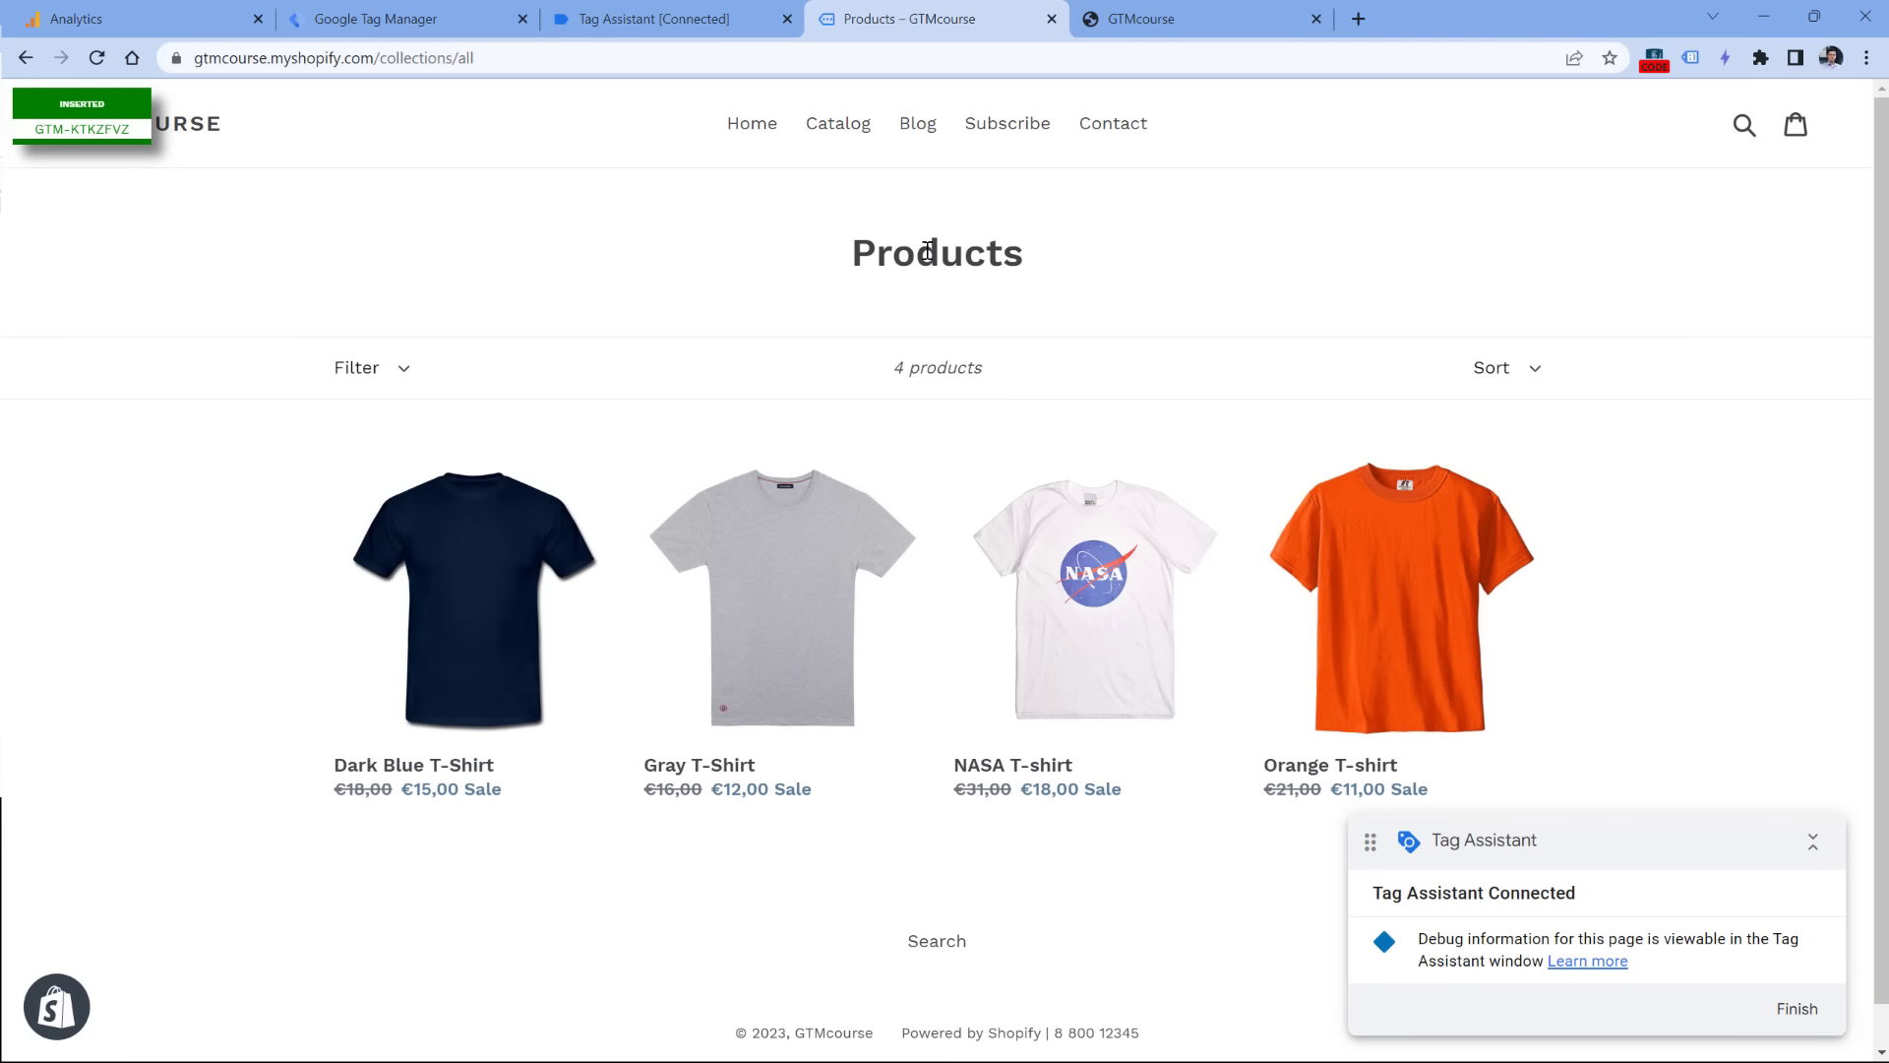
Step: Check the GA4 config tag's firing trigger in Tag Manager, and continue to the debug summary in Tag Assistant
{"action": "left_click", "coordinate": [382, 17]}
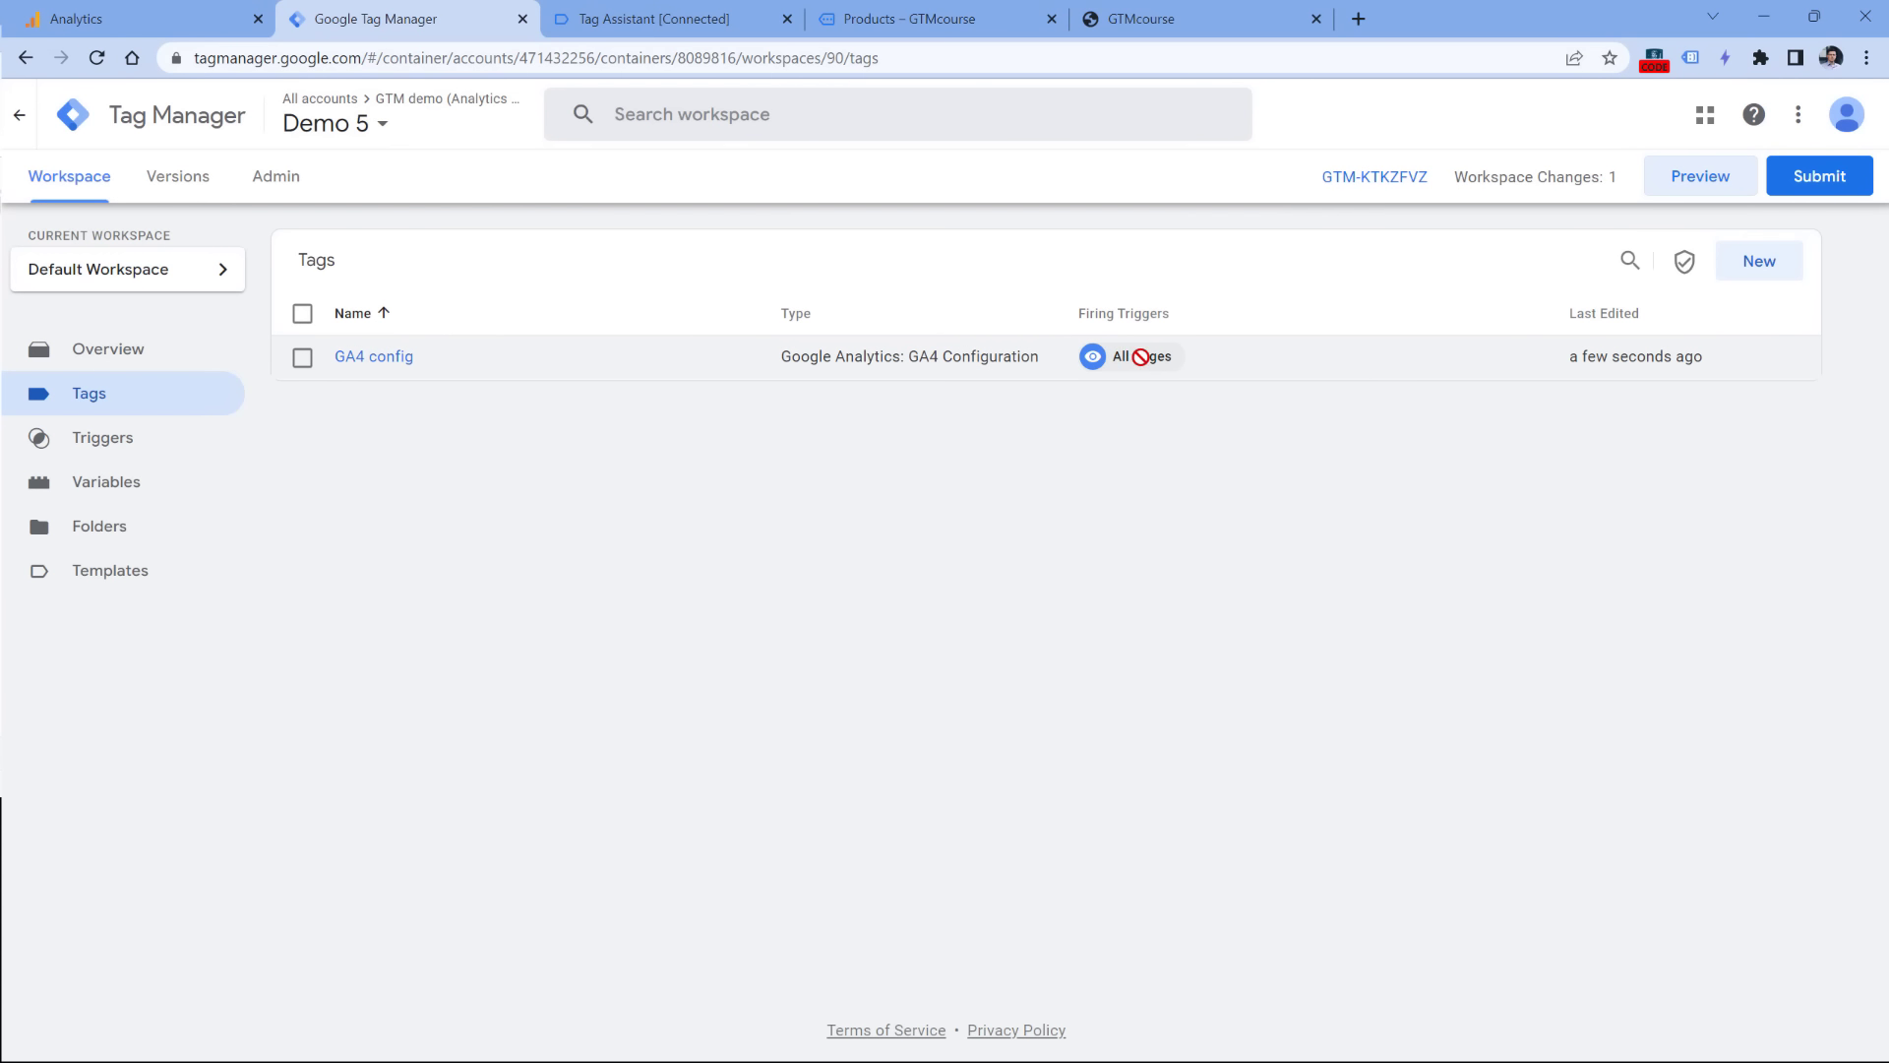
{"action": "left_click", "coordinate": [664, 19]}
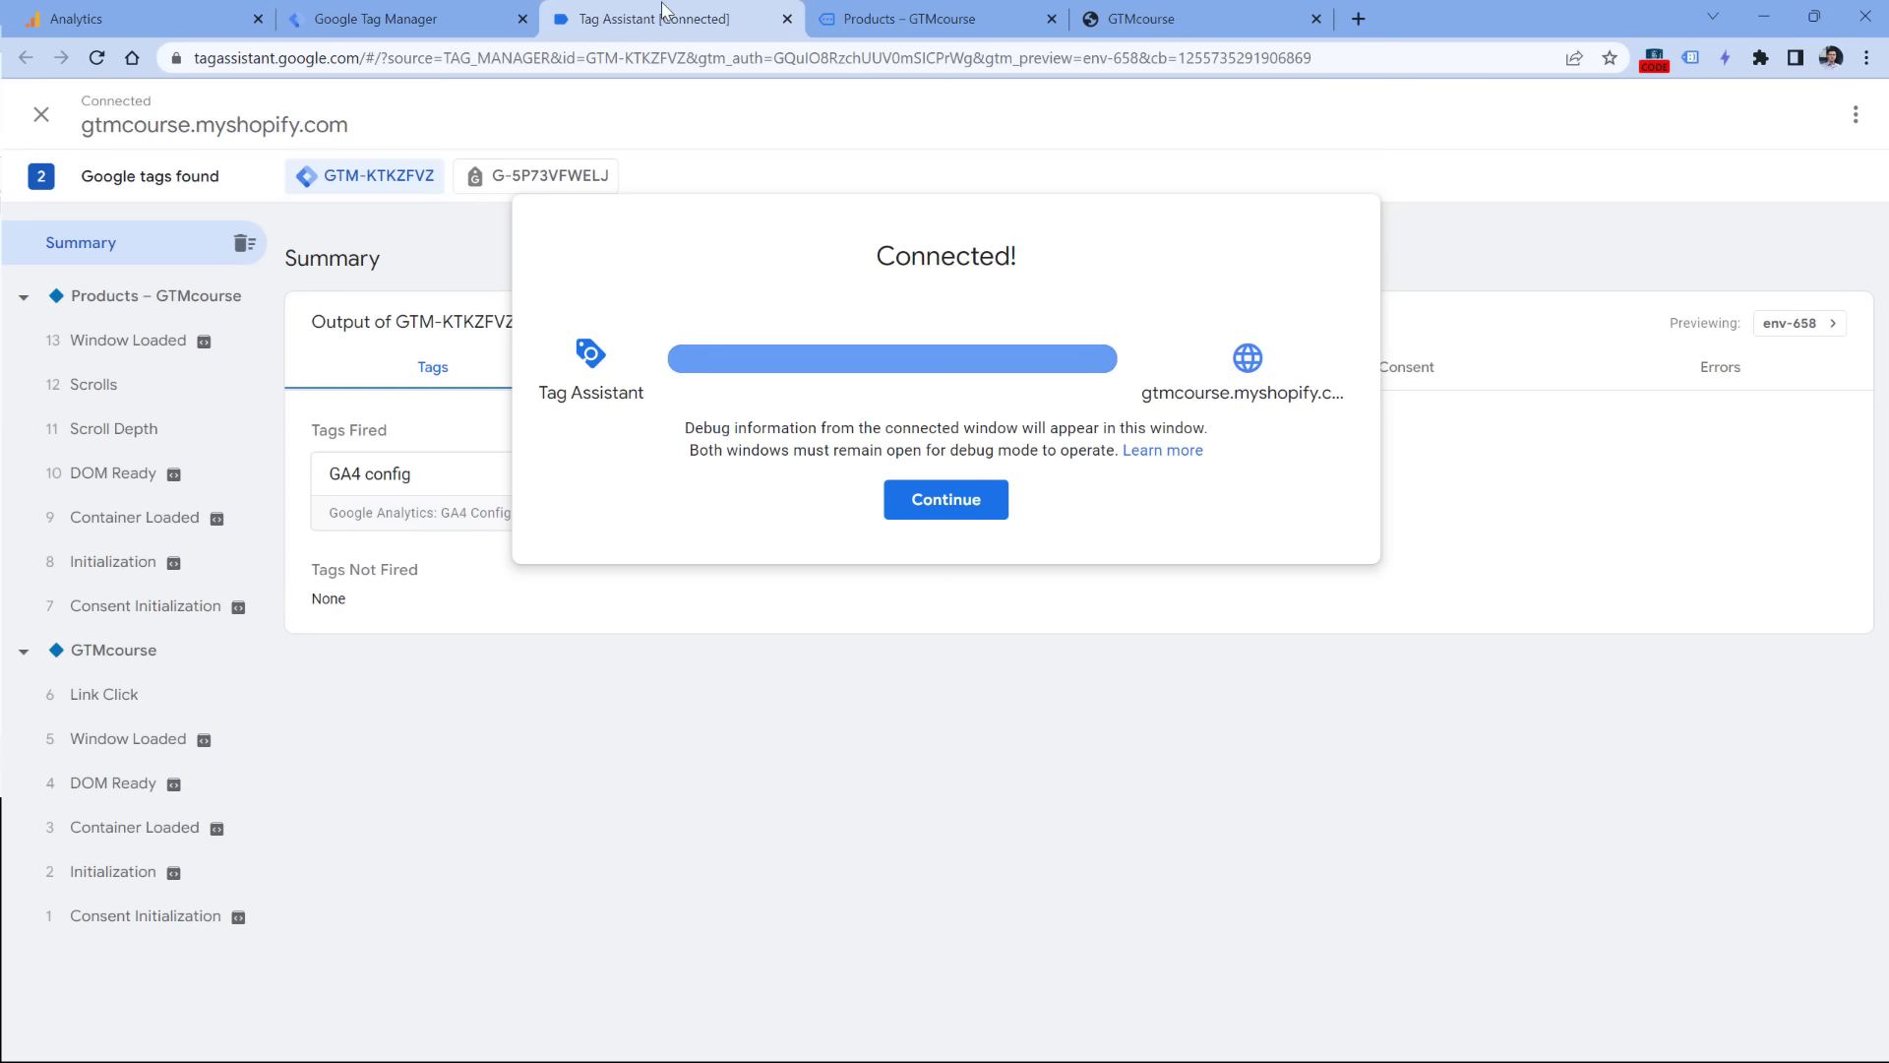
{"action": "left_click", "coordinate": [940, 499]}
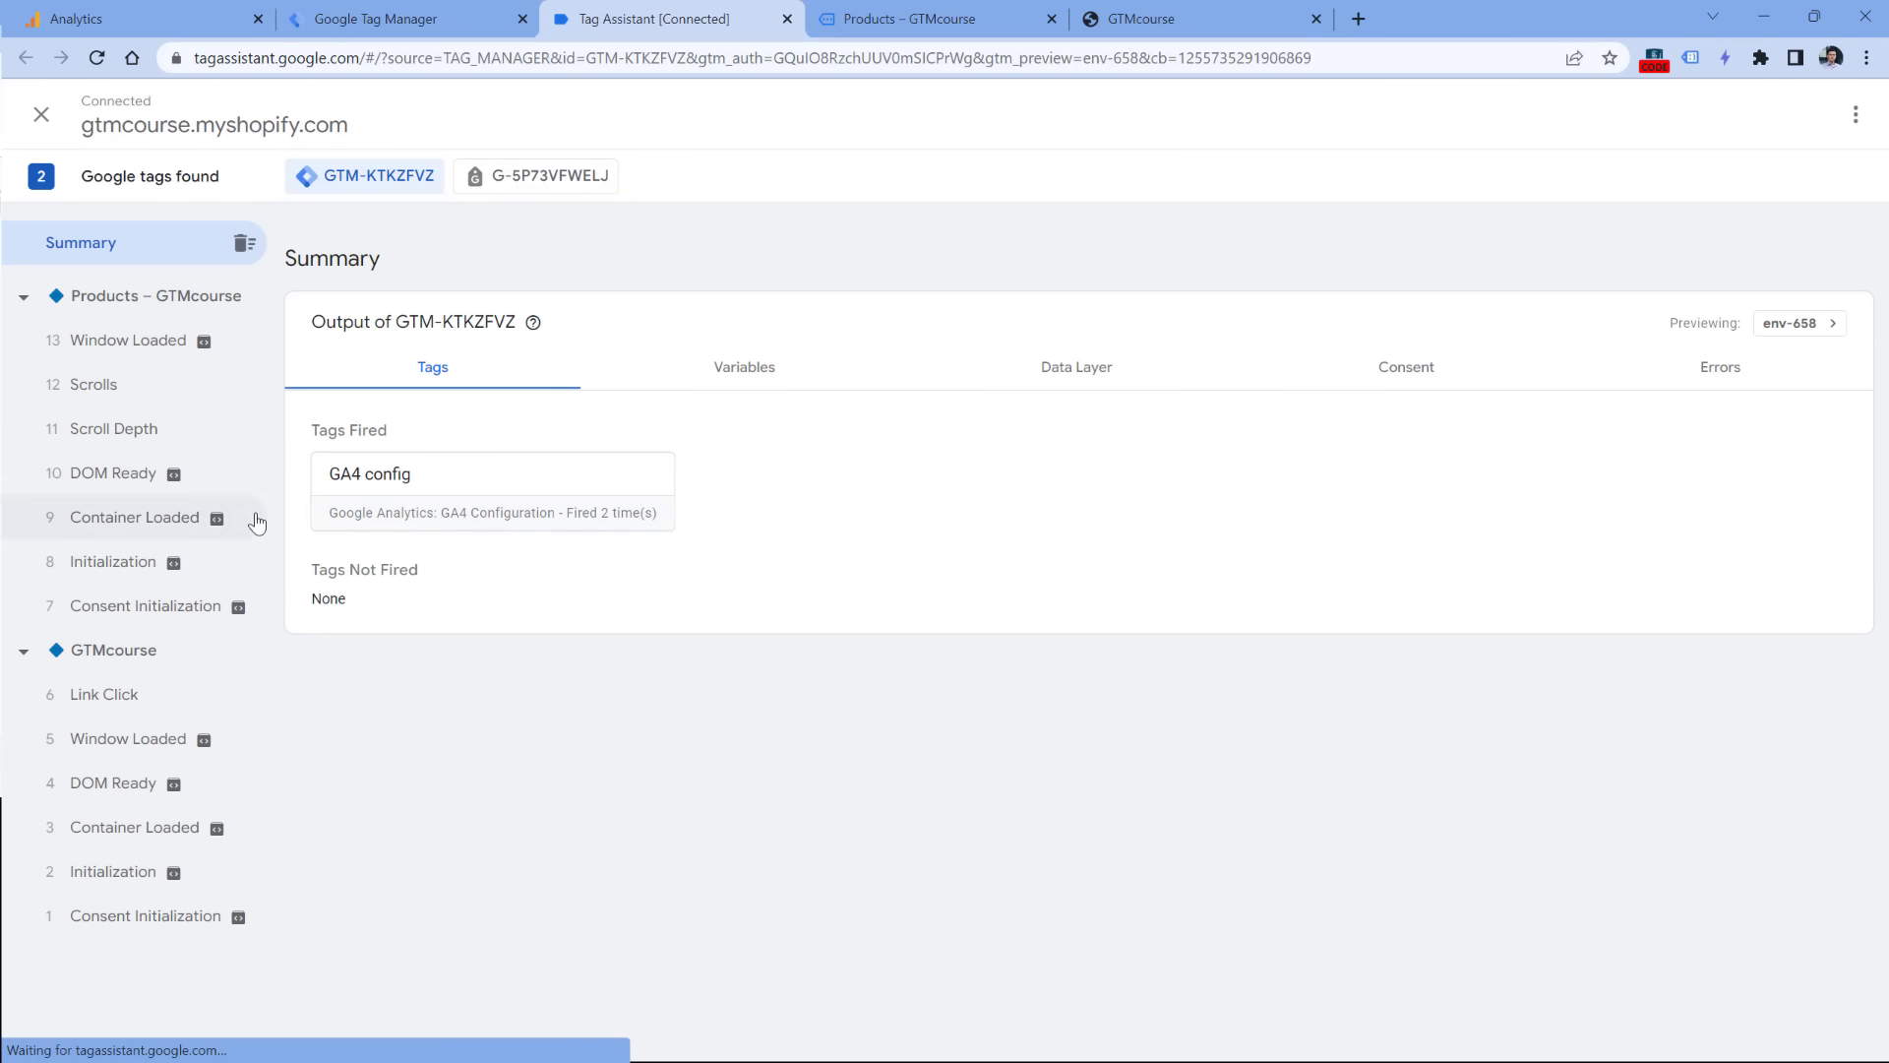
Step: Inspect the tags fired on the Container Loaded event of both the GTMcourse home page and the Products page
{"action": "left_click", "coordinate": [23, 651]}
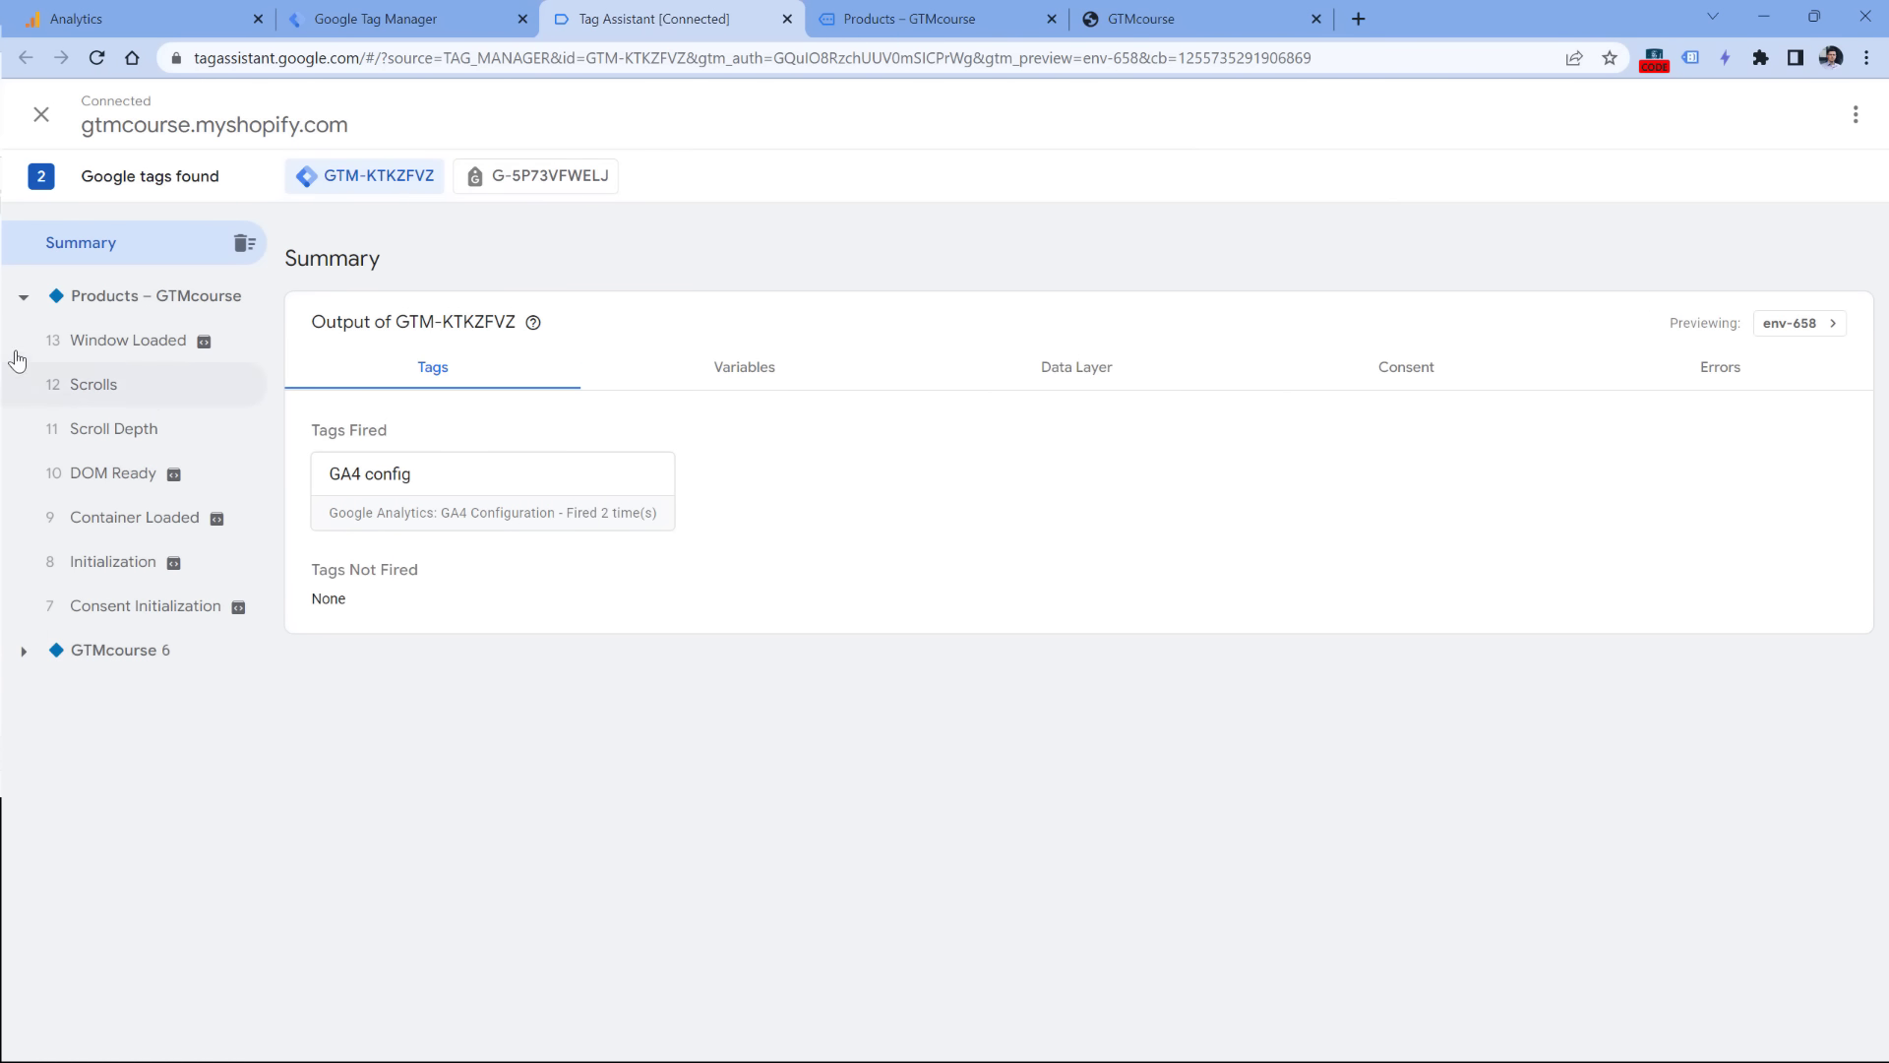
{"action": "left_click", "coordinate": [24, 297]}
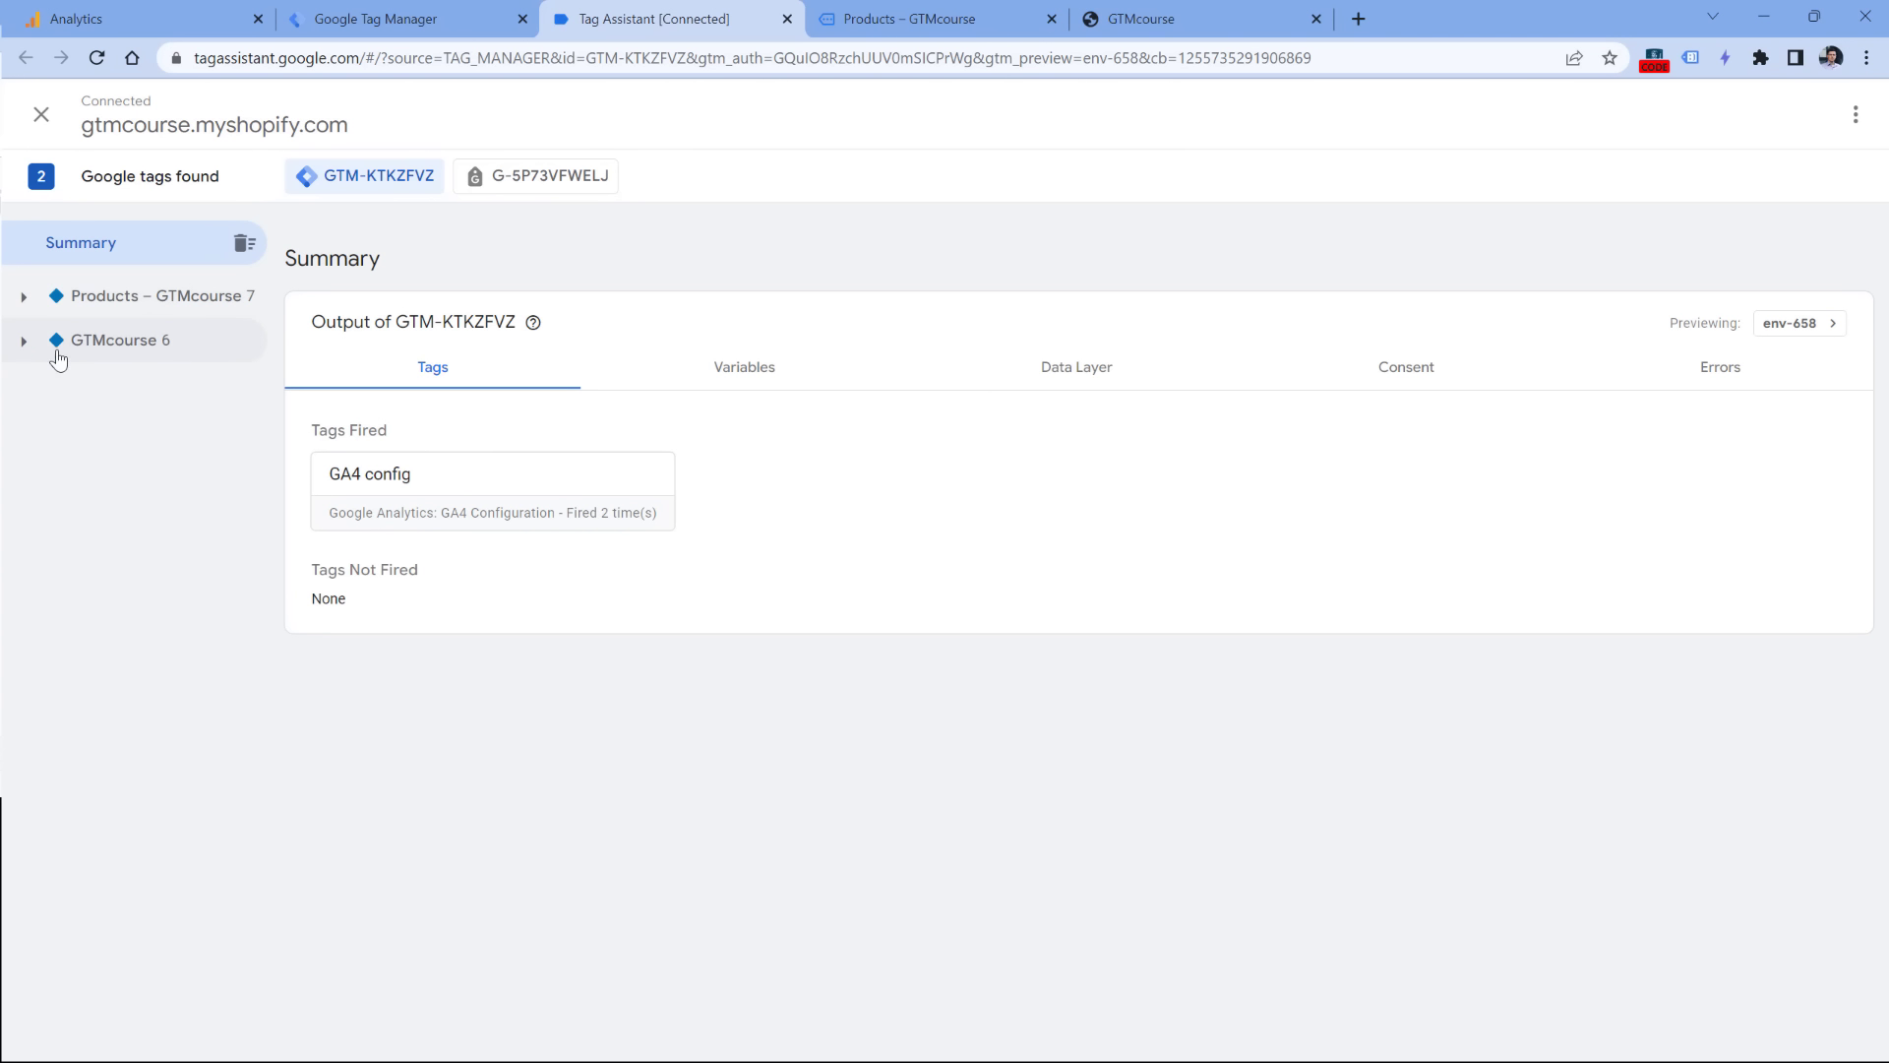
{"action": "left_click", "coordinate": [26, 343]}
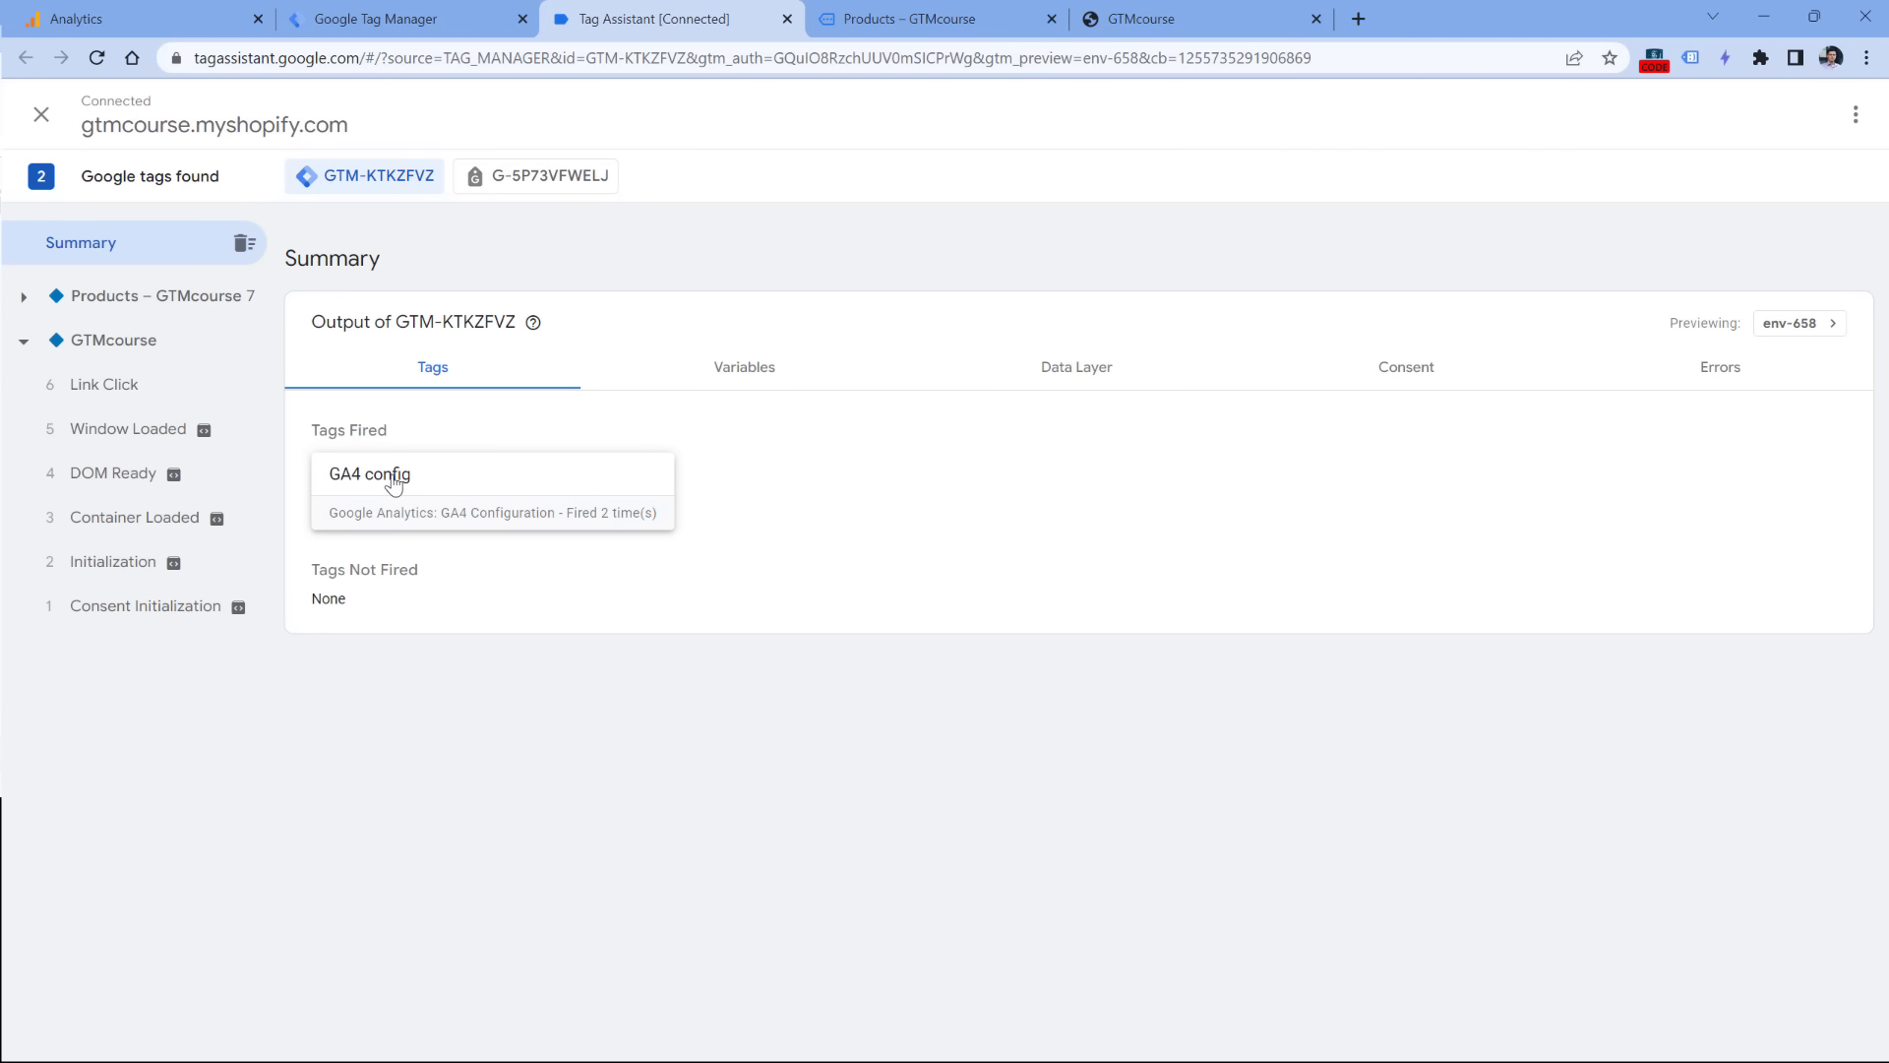
{"action": "left_click", "coordinate": [148, 527]}
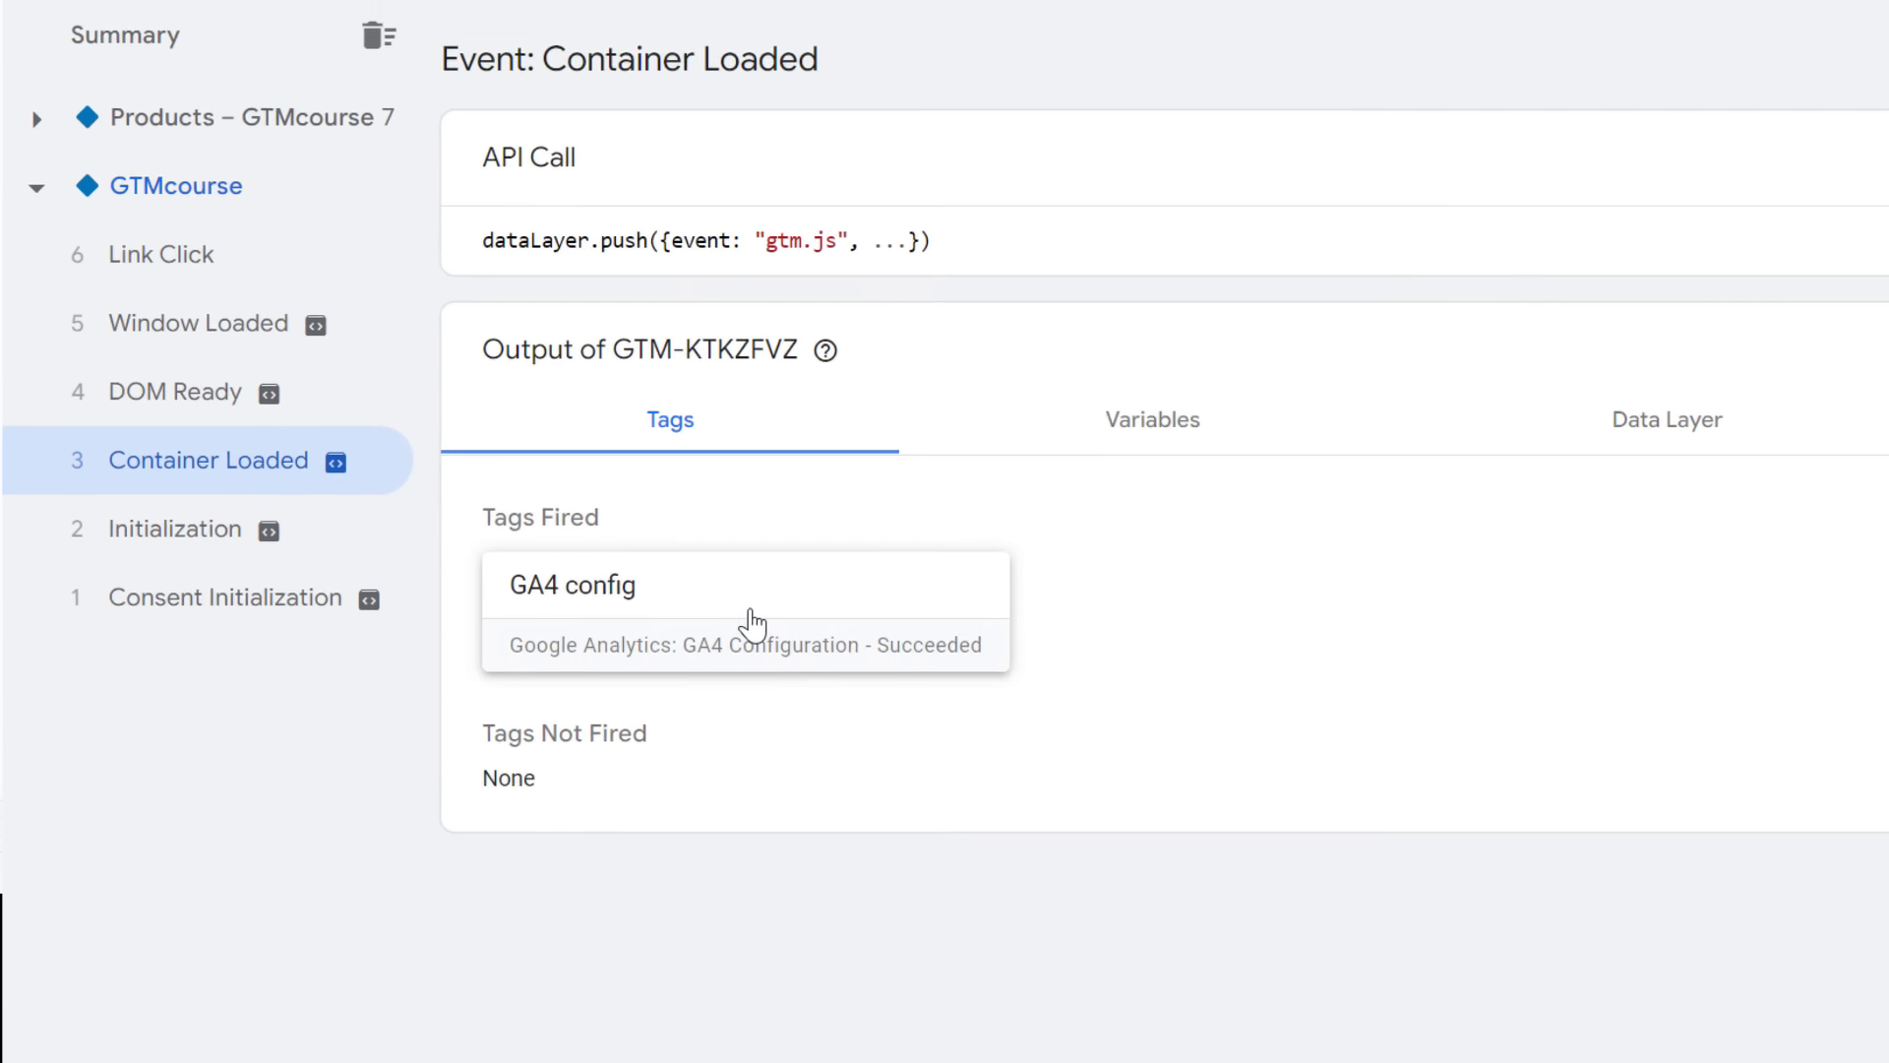
{"action": "left_click", "coordinate": [100, 105]}
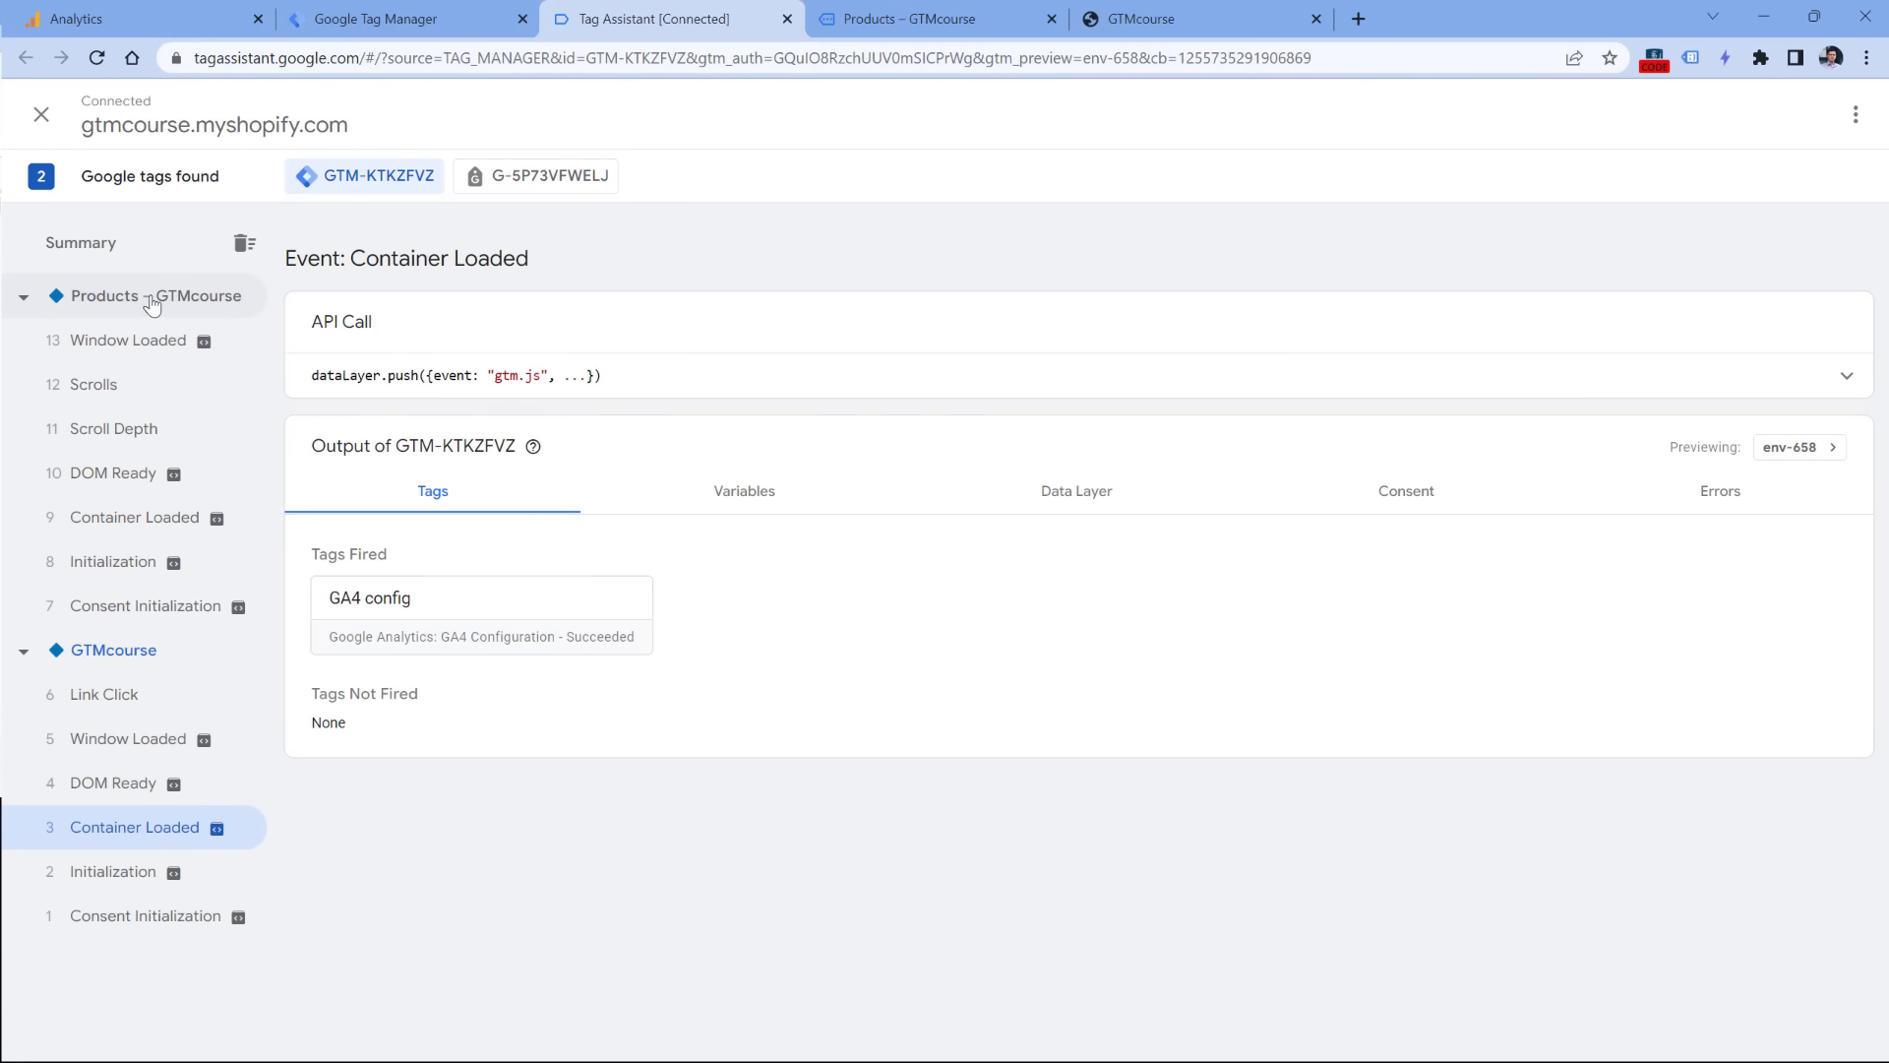
{"action": "left_click", "coordinate": [138, 522]}
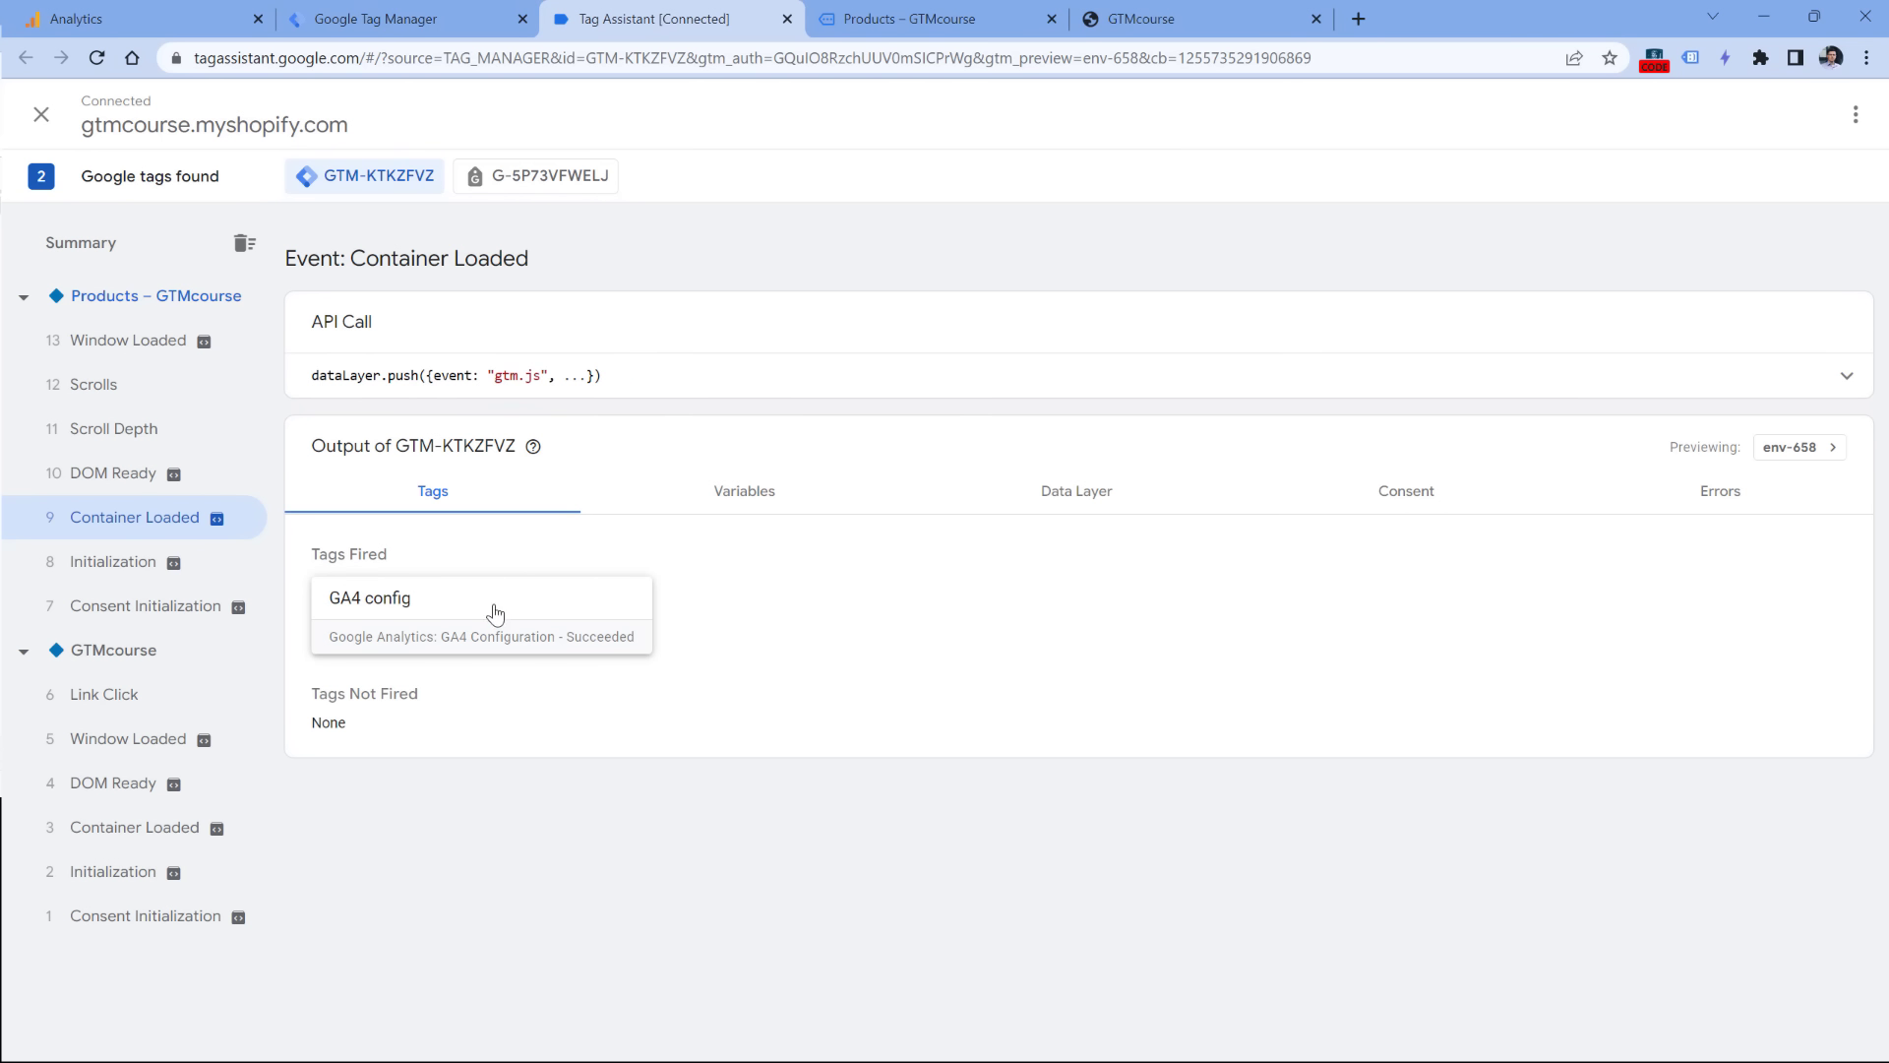
Step: Switch to Google Analytics, close the web stream details and open DebugView in the property's admin settings
{"action": "left_click", "coordinate": [146, 18]}
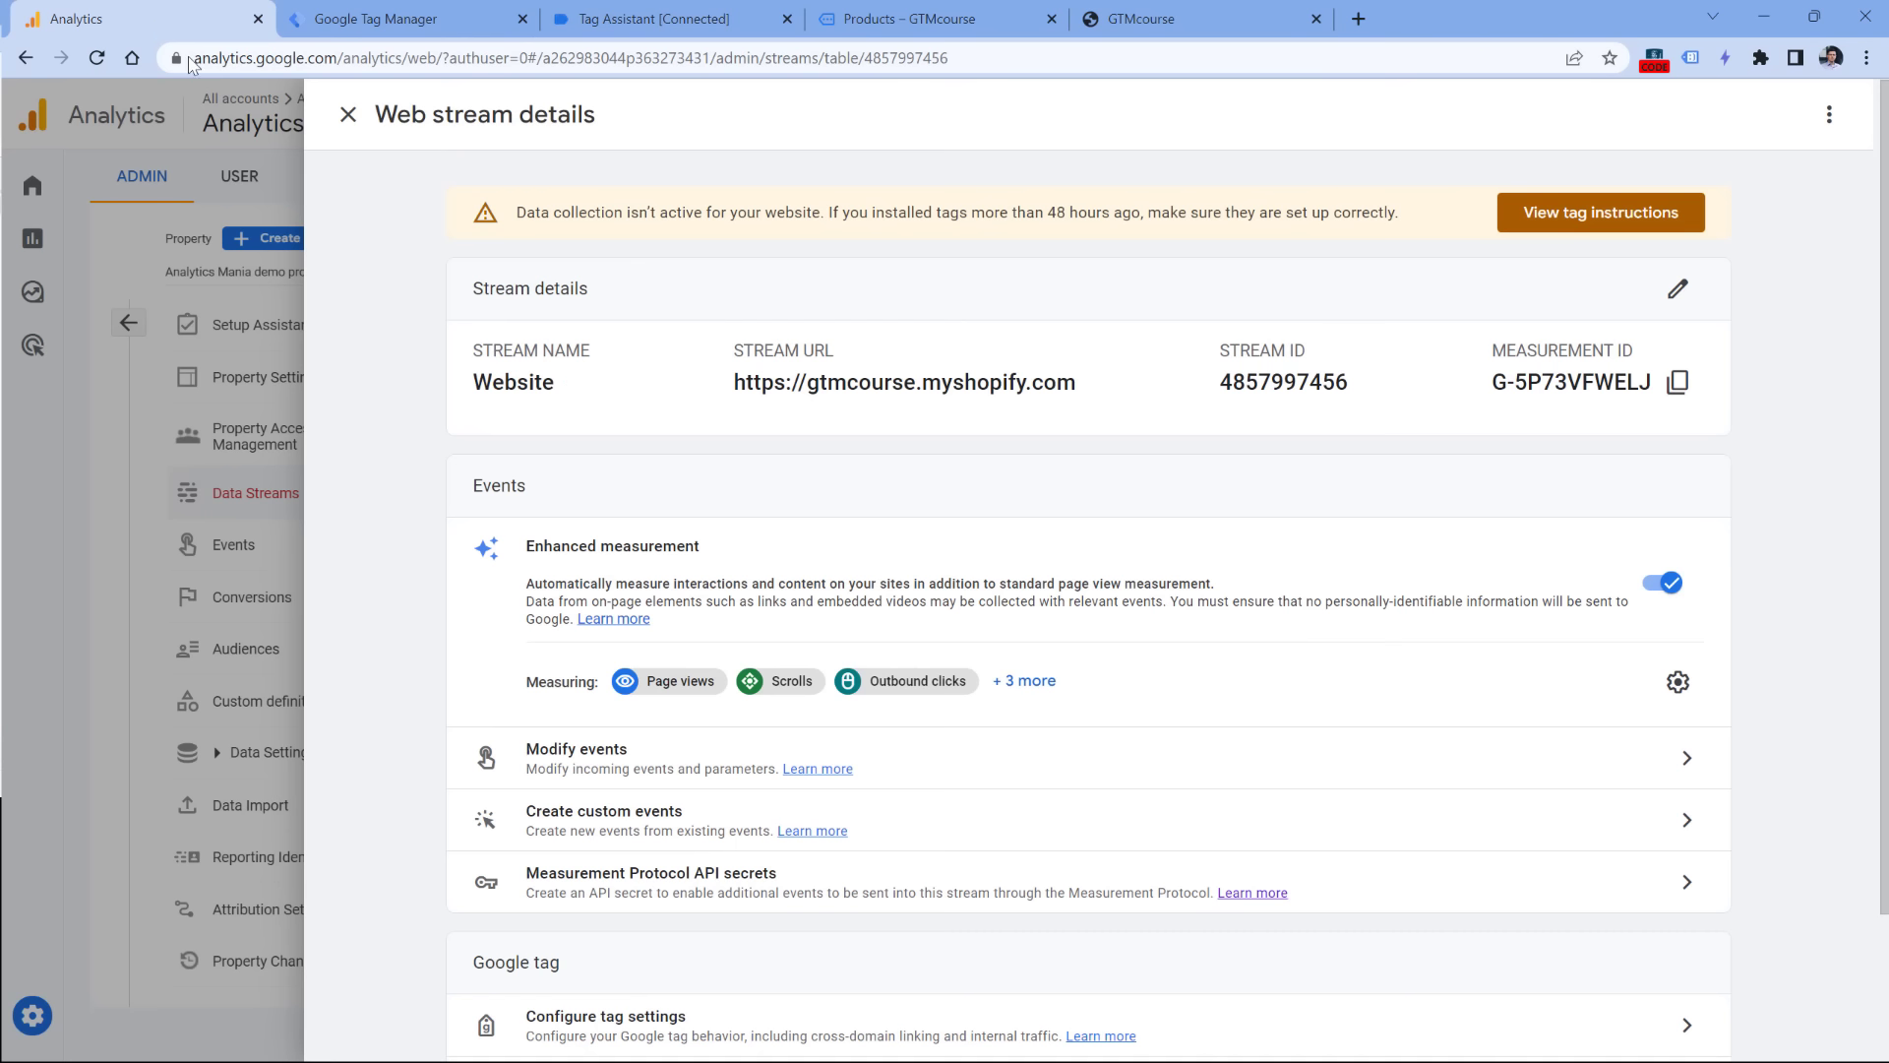
{"action": "left_click", "coordinate": [348, 116]}
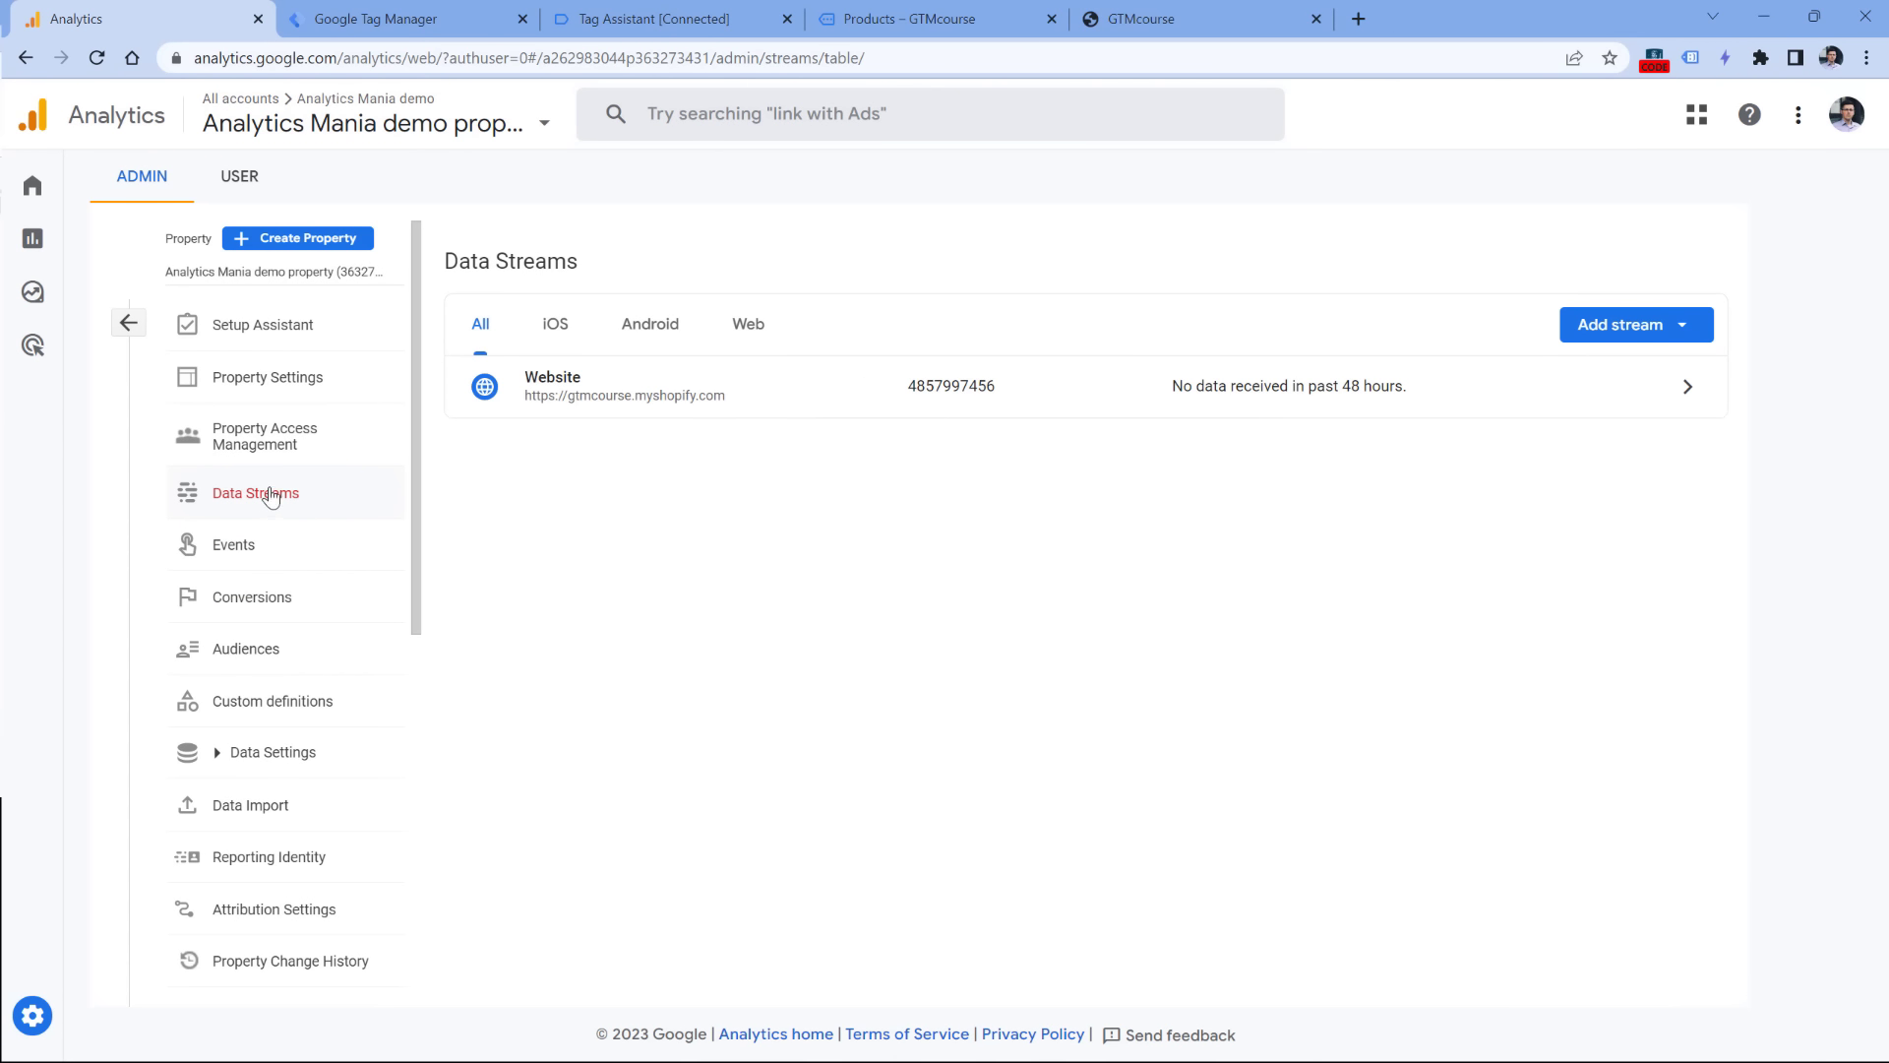
{"action": "scroll", "coordinate": [268, 524], "scroll_direction": "down", "scroll_amount": 3}
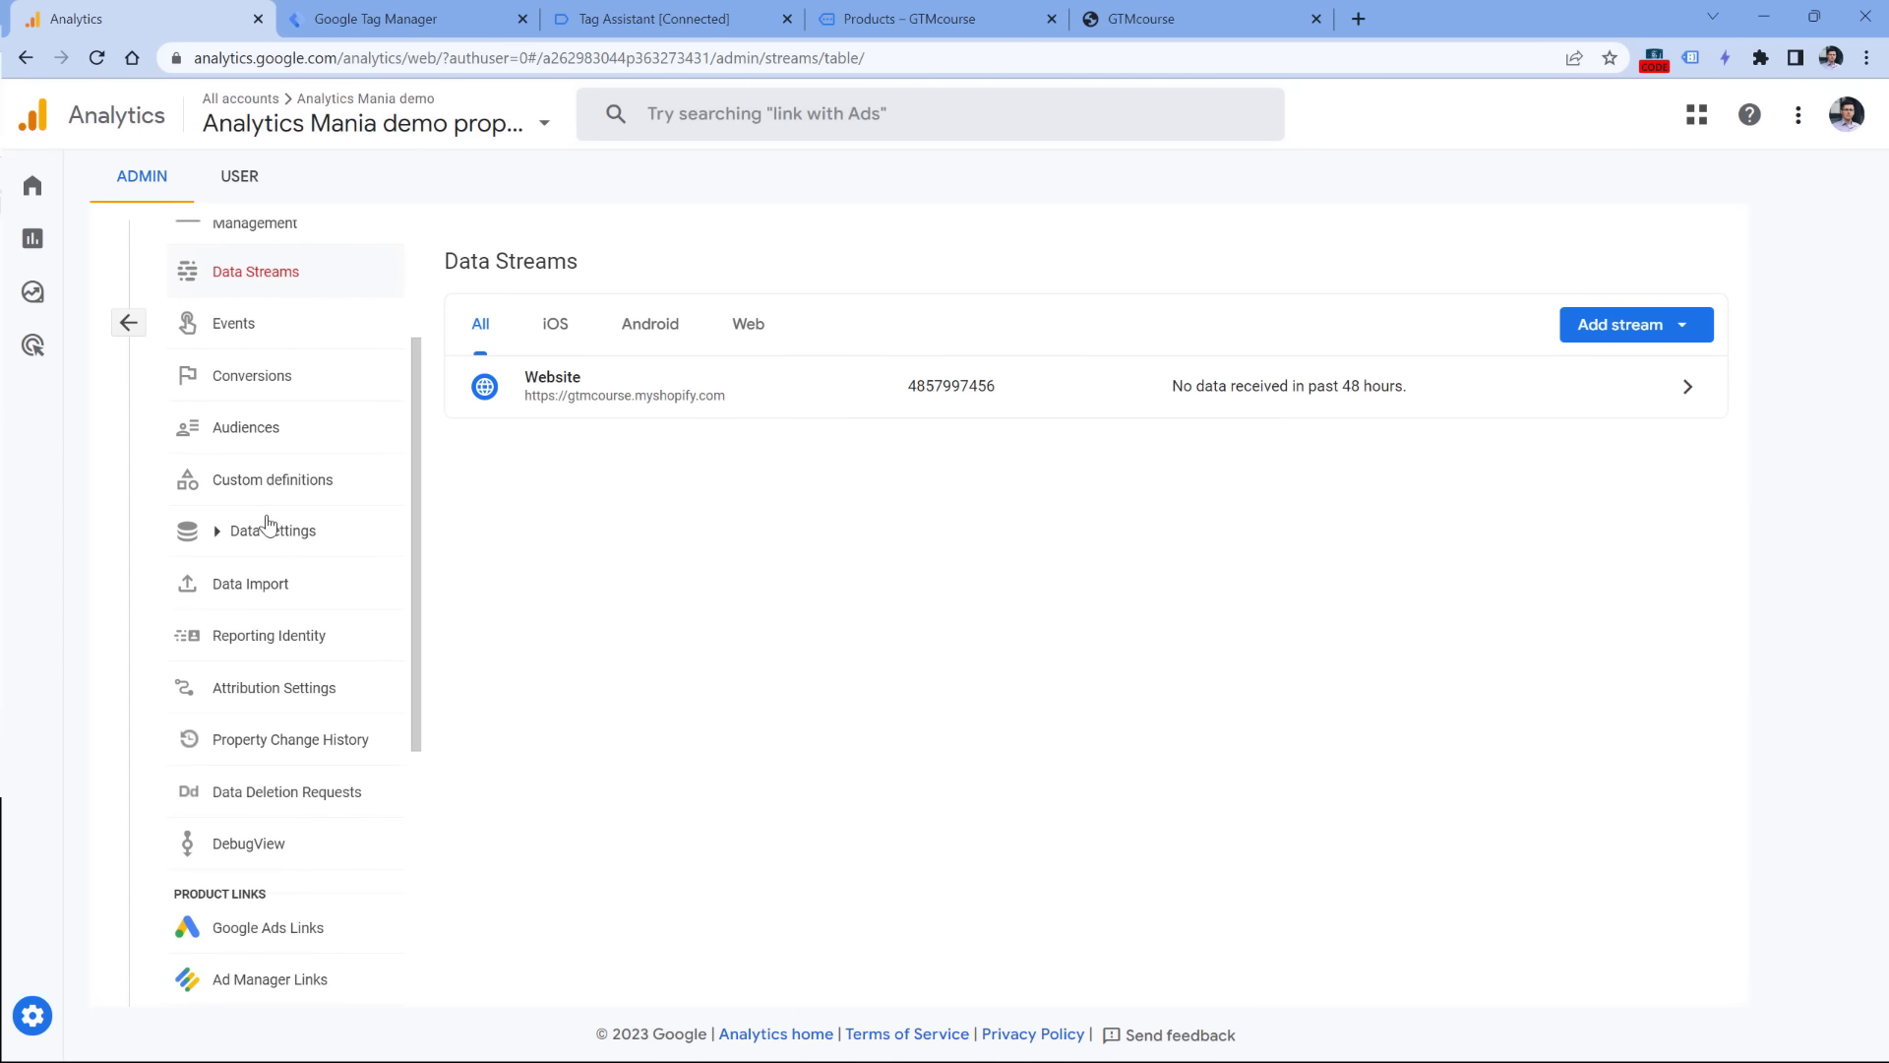
{"action": "left_click", "coordinate": [256, 733]}
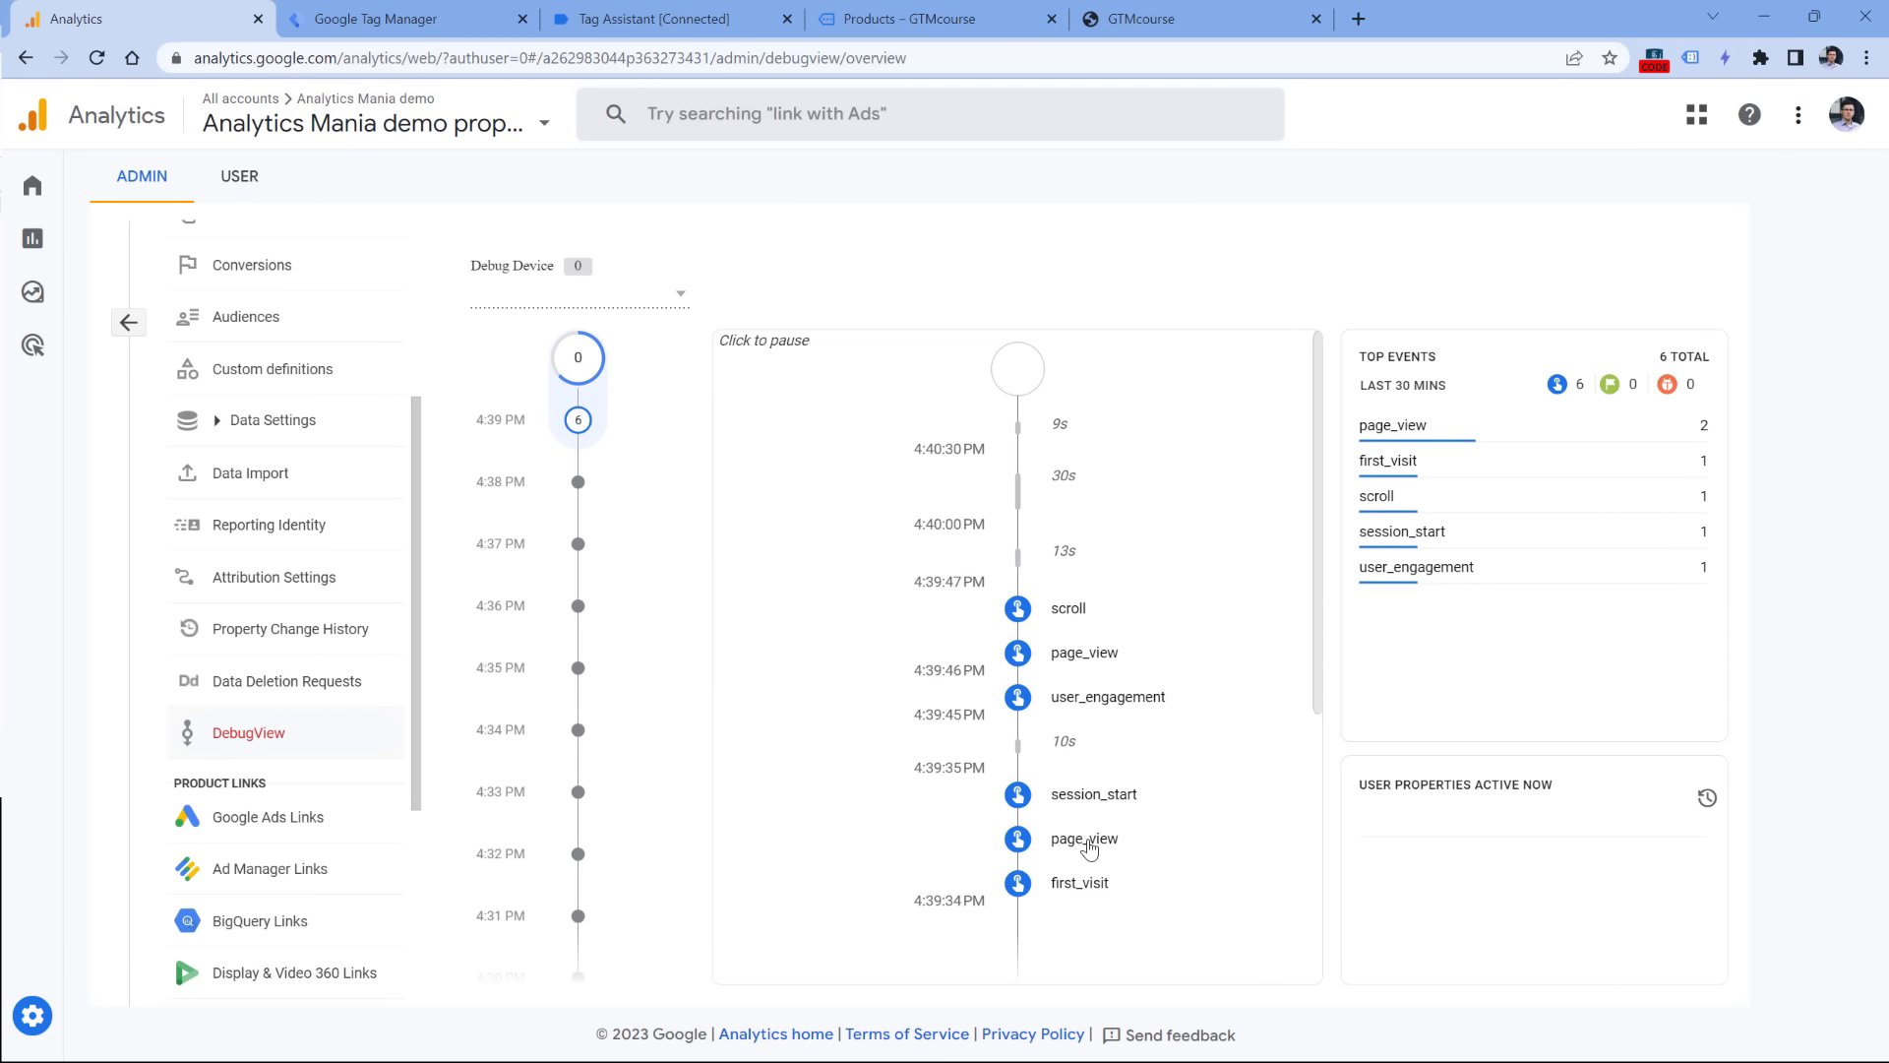
Step: Inspect the page_location parameter of the first and second page_view events in DebugView
{"action": "left_click", "coordinate": [1080, 842]}
{"action": "scroll", "coordinate": [1092, 551], "scroll_direction": "down", "scroll_amount": 1}
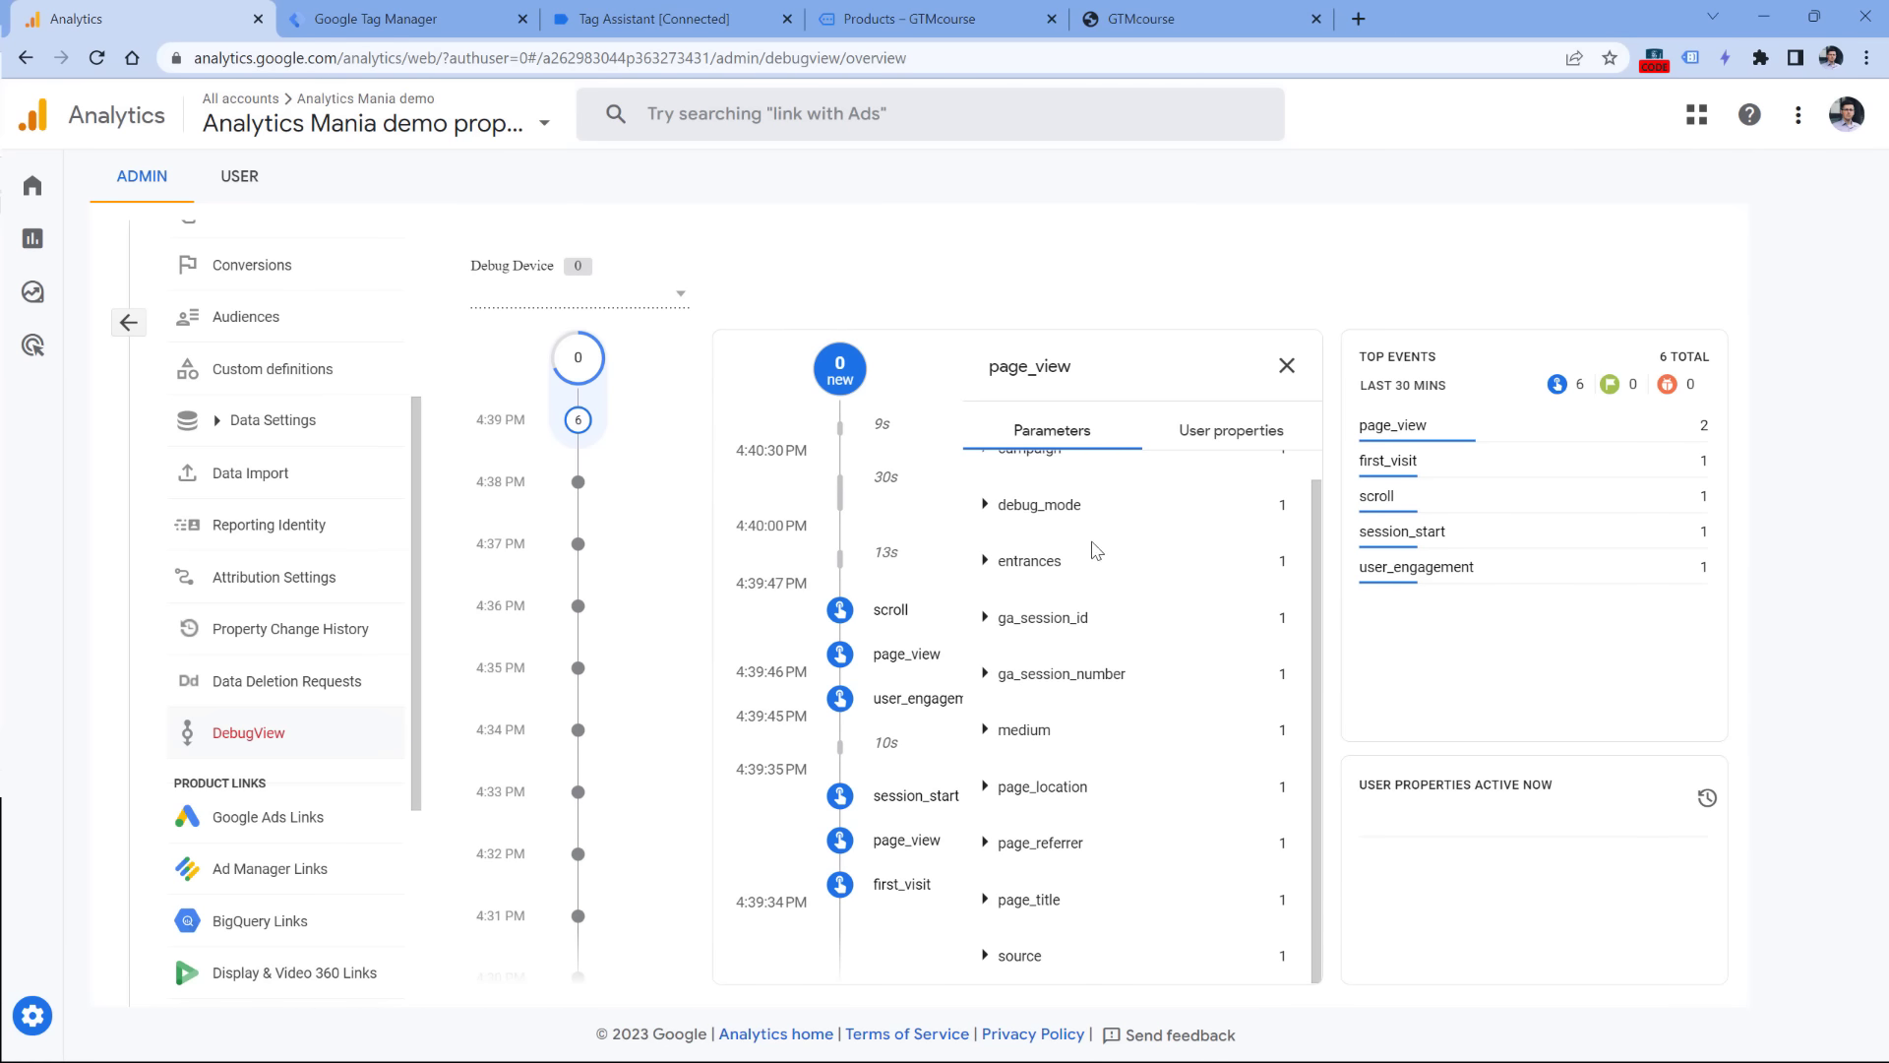
{"action": "scroll", "coordinate": [1087, 536], "scroll_direction": "up", "scroll_amount": 1}
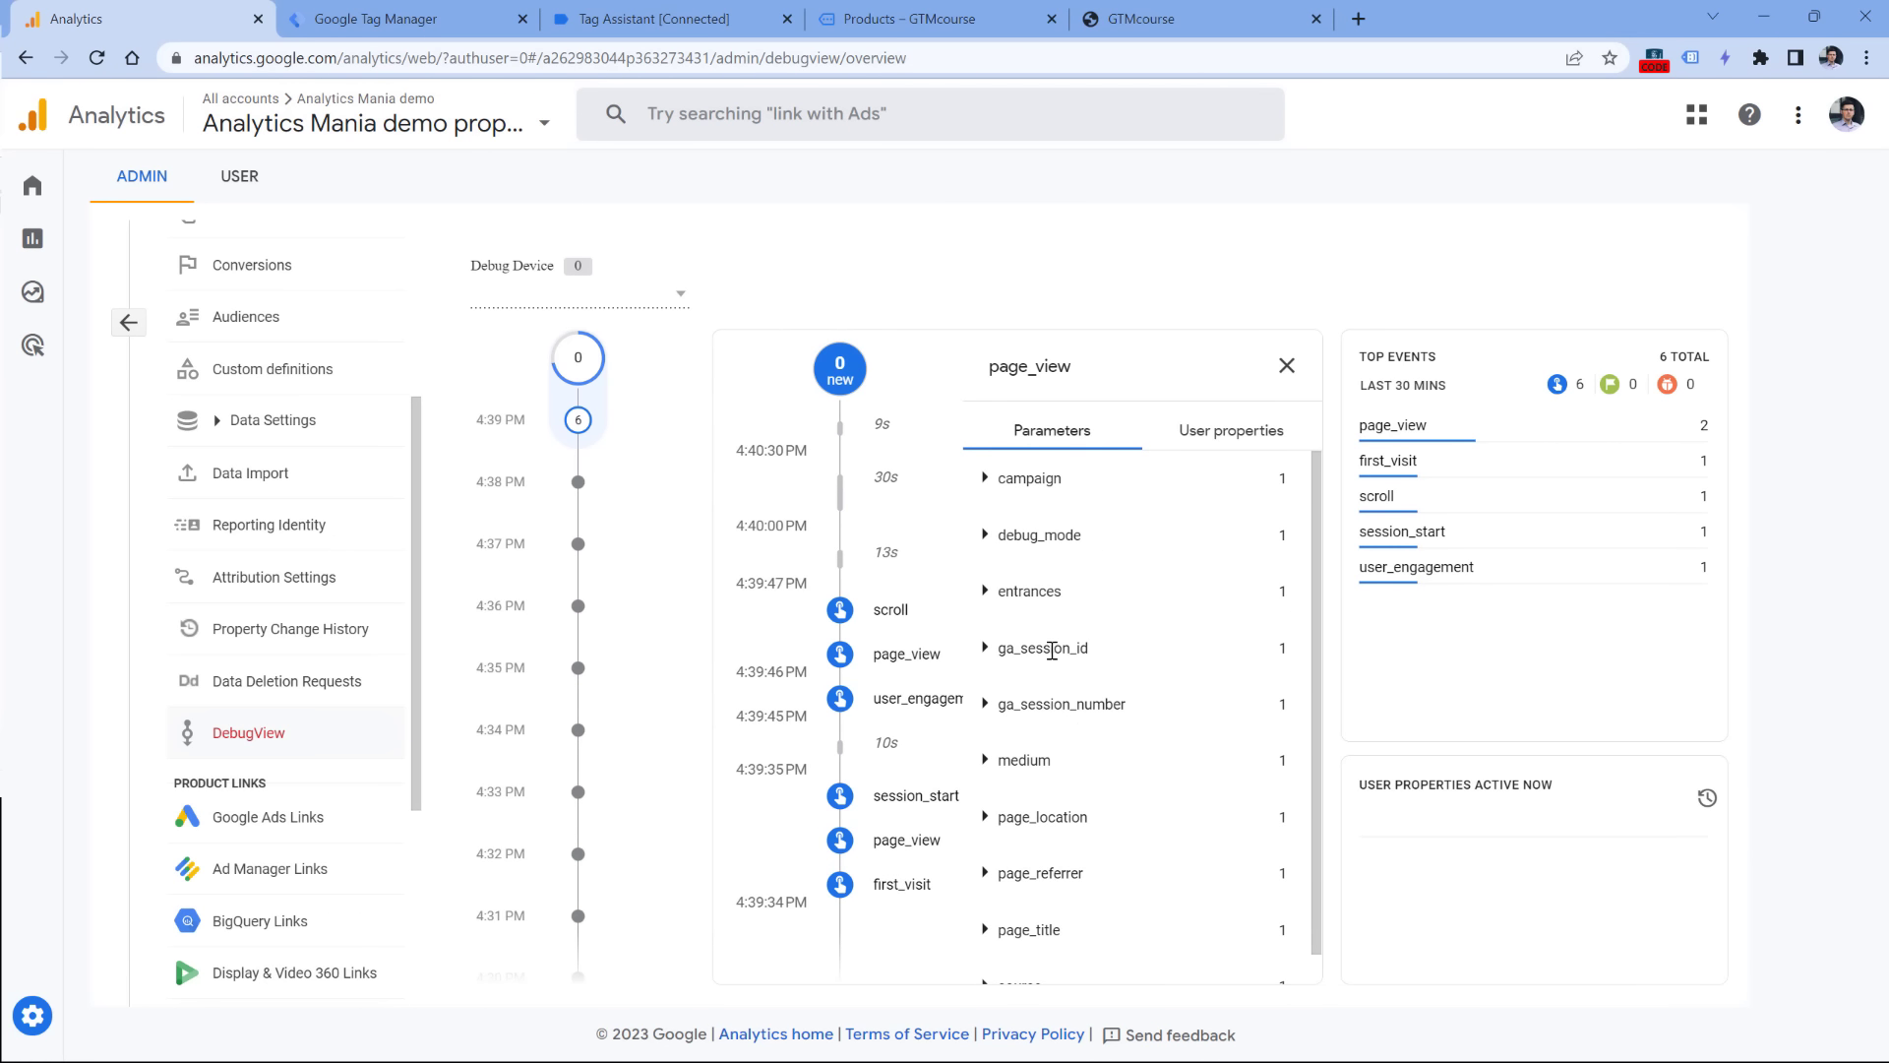
{"action": "scroll", "coordinate": [1043, 693], "scroll_direction": "down", "scroll_amount": 1}
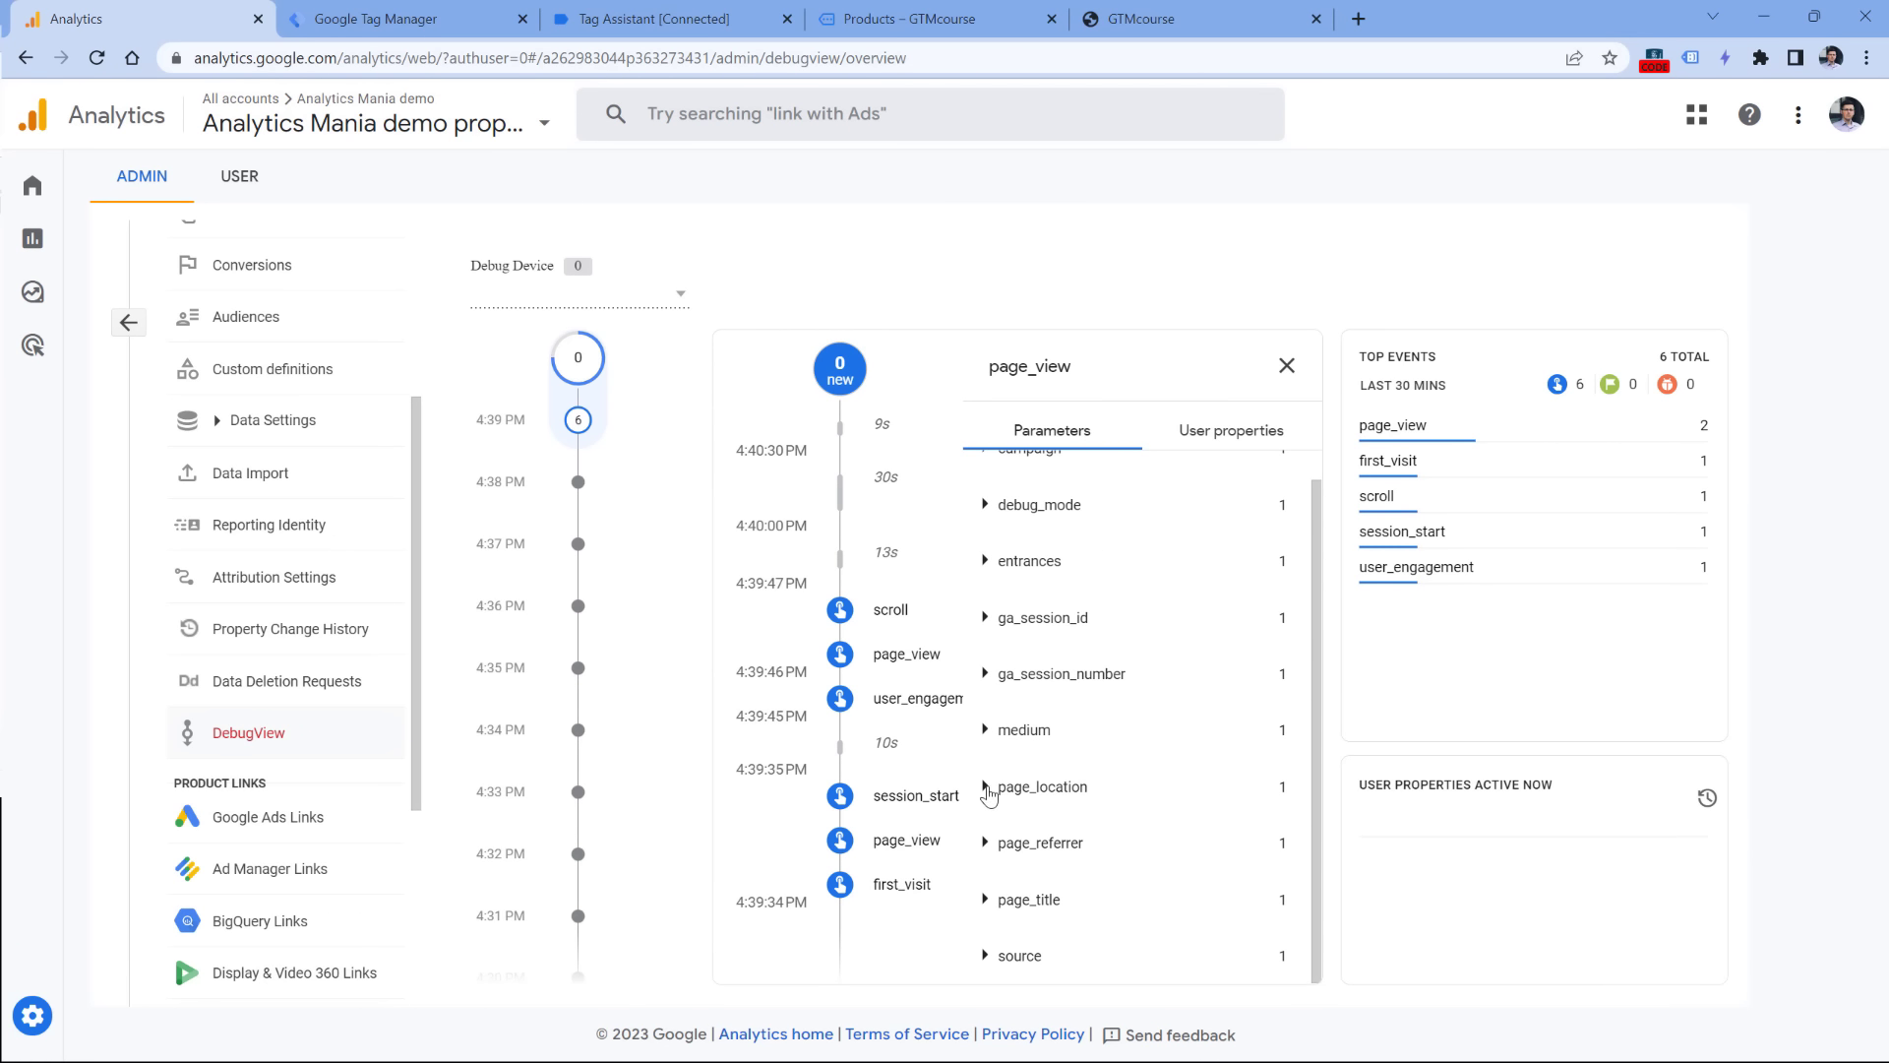
{"action": "left_click", "coordinate": [987, 787]}
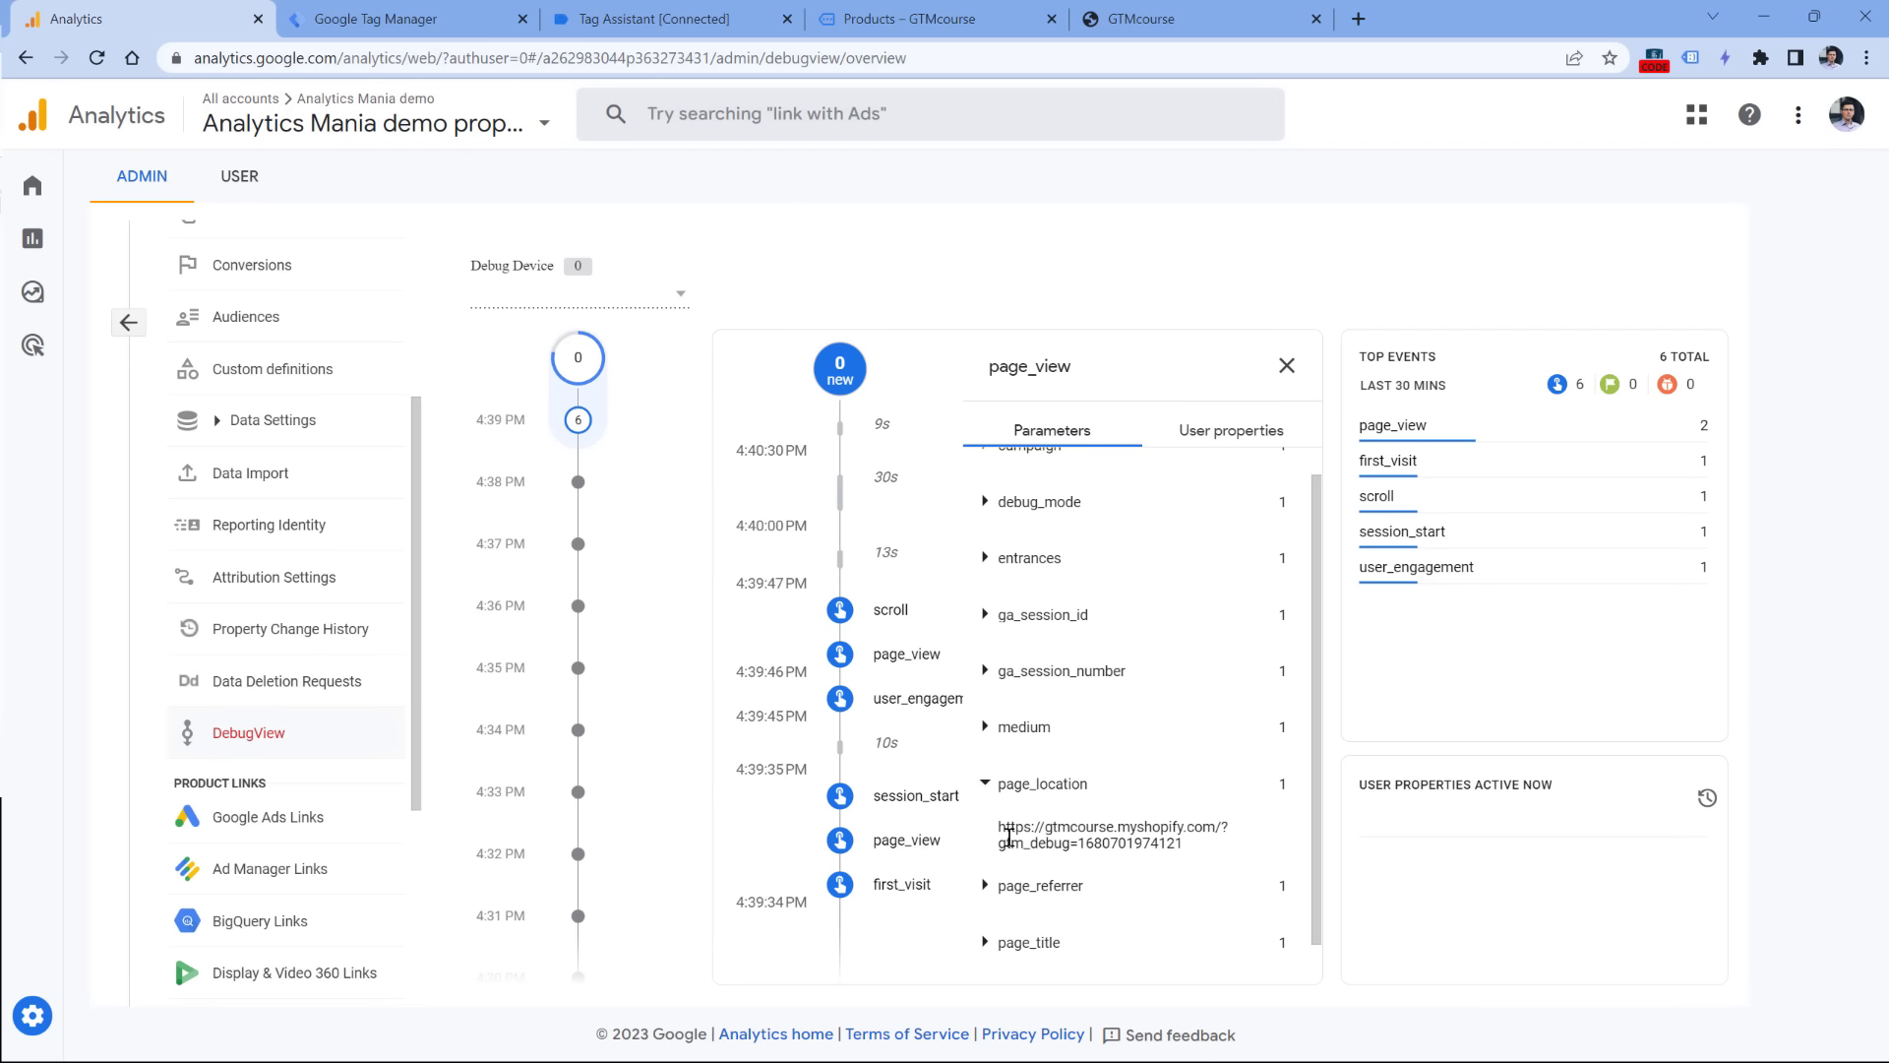
{"action": "left_click_drag", "start_coordinate": [1004, 829], "coordinate": [1208, 846]}
{"action": "left_click", "coordinate": [1210, 847]}
{"action": "left_click", "coordinate": [902, 657]}
{"action": "left_click", "coordinate": [984, 706]}
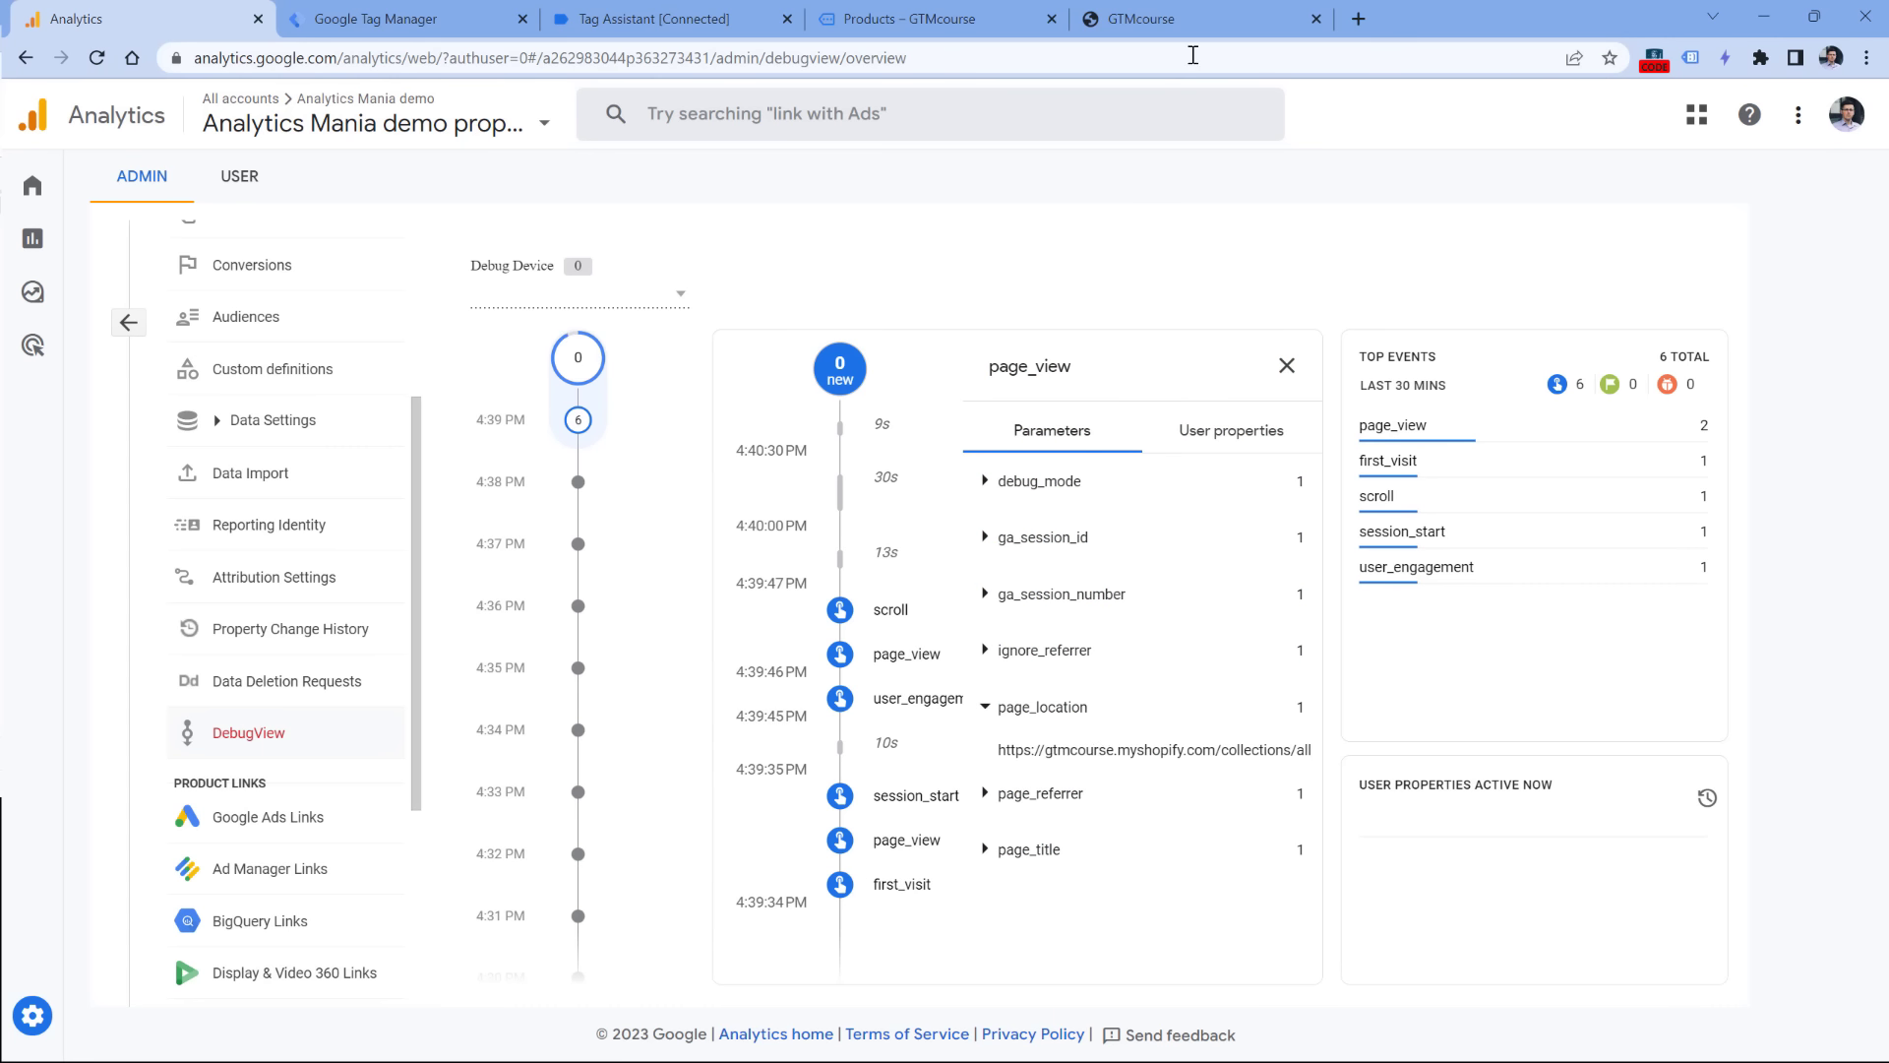
Step: Check the address of the store's Products page, and switch to Tag Manager
{"action": "left_click", "coordinate": [915, 20]}
{"action": "left_click", "coordinate": [515, 60]}
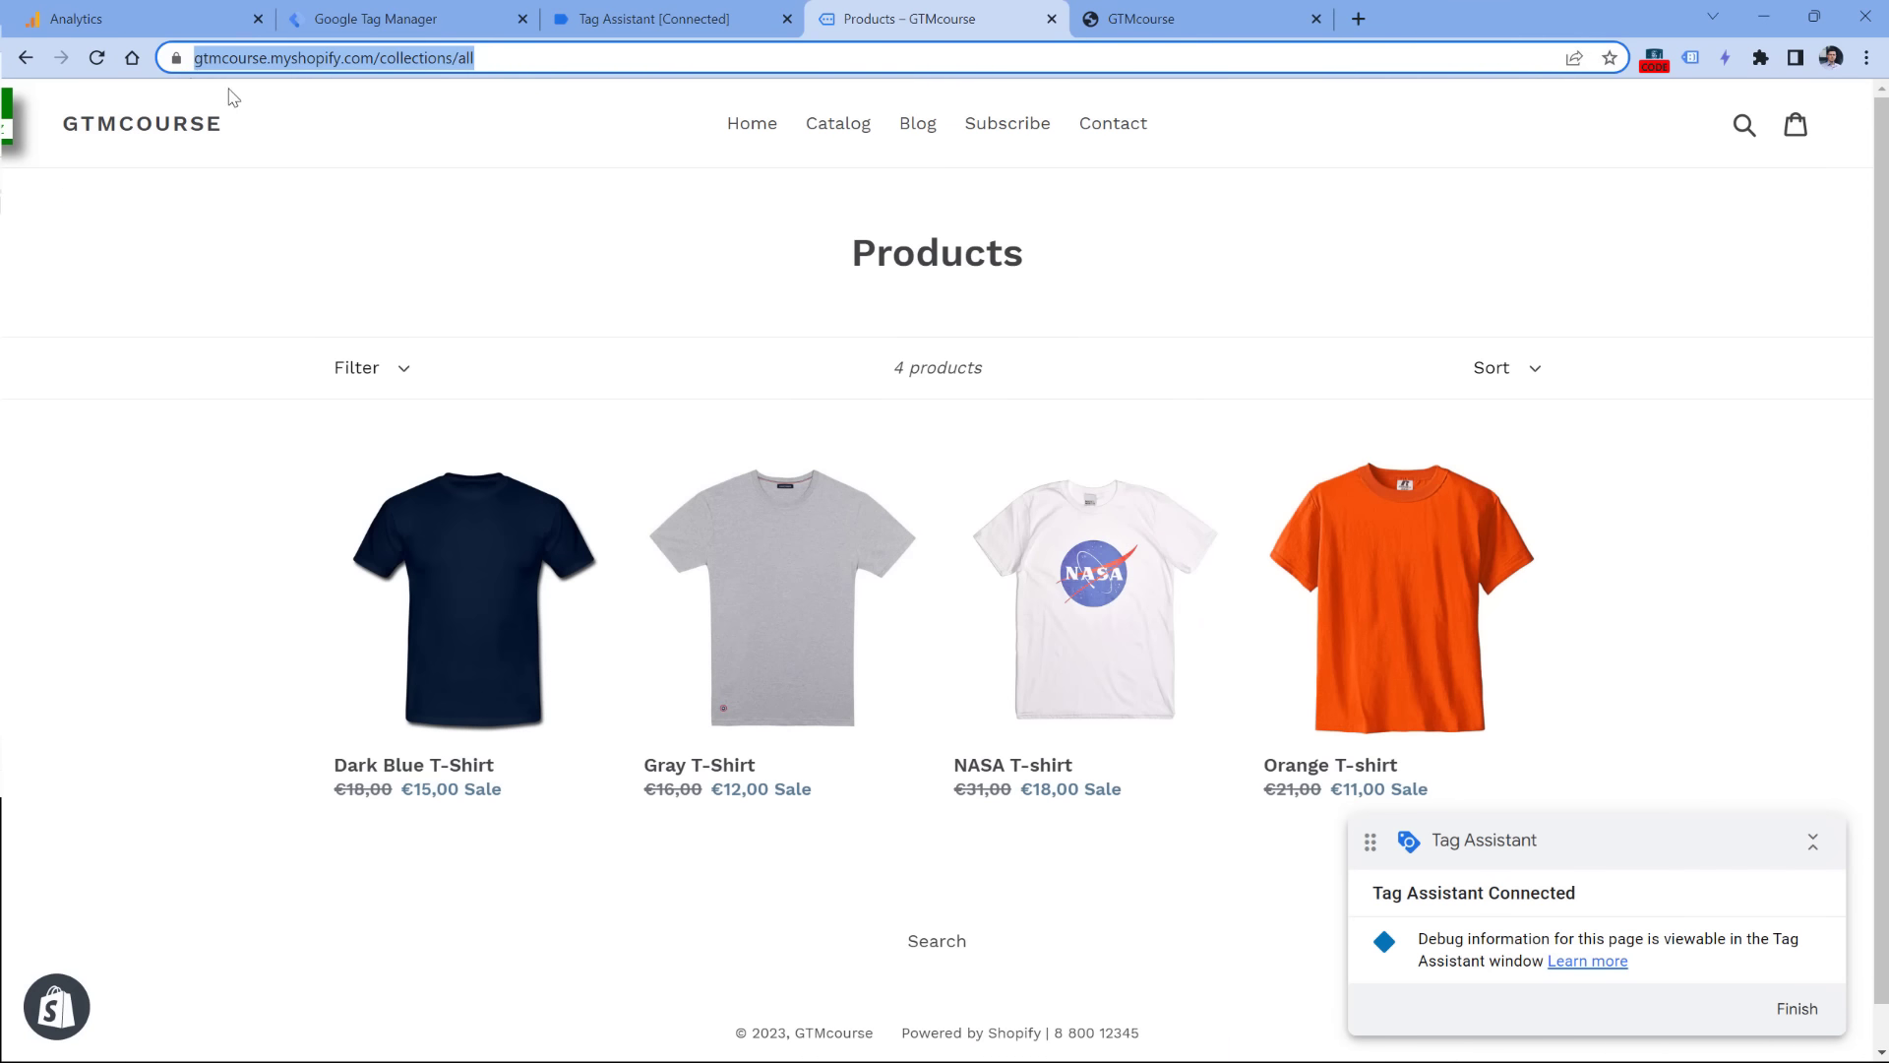
{"action": "key", "text": "ctrl+2"}
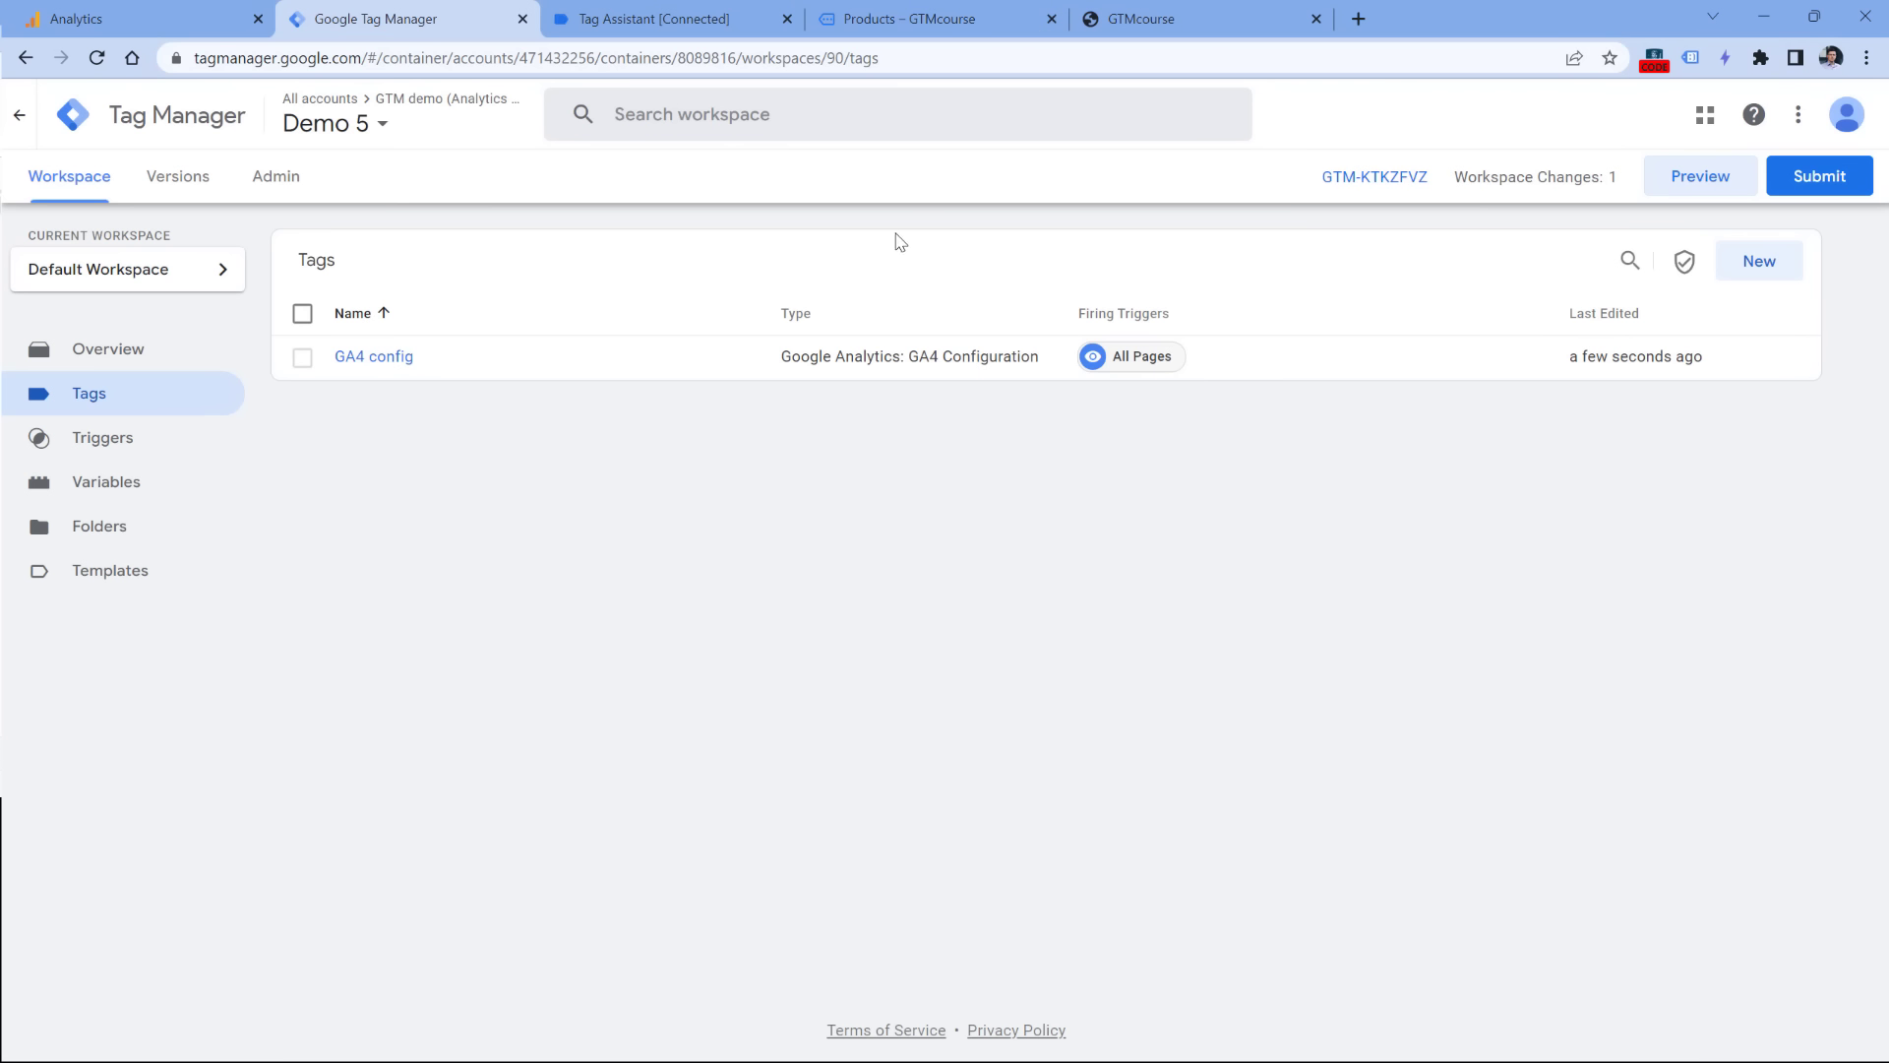
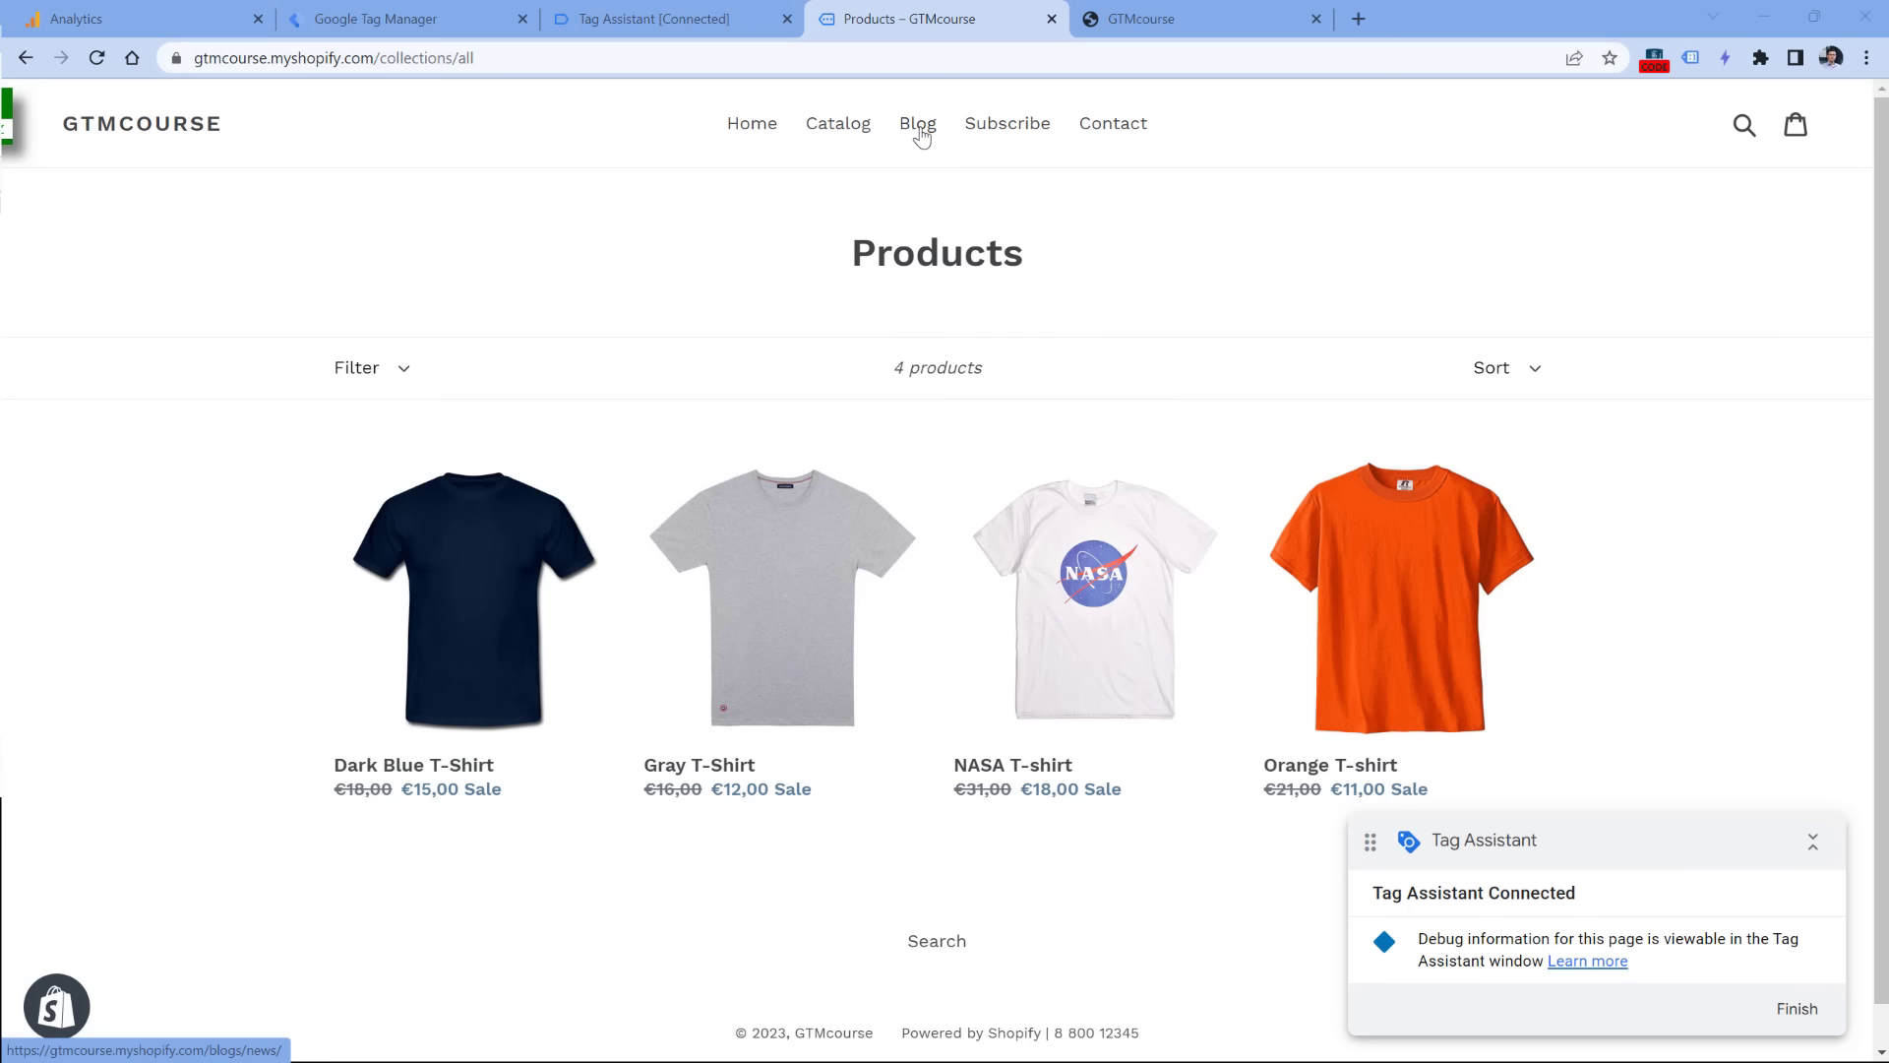
Step: Create a new trigger in Tag Manager with the type Click - Just Links
{"action": "left_click", "coordinate": [421, 29]}
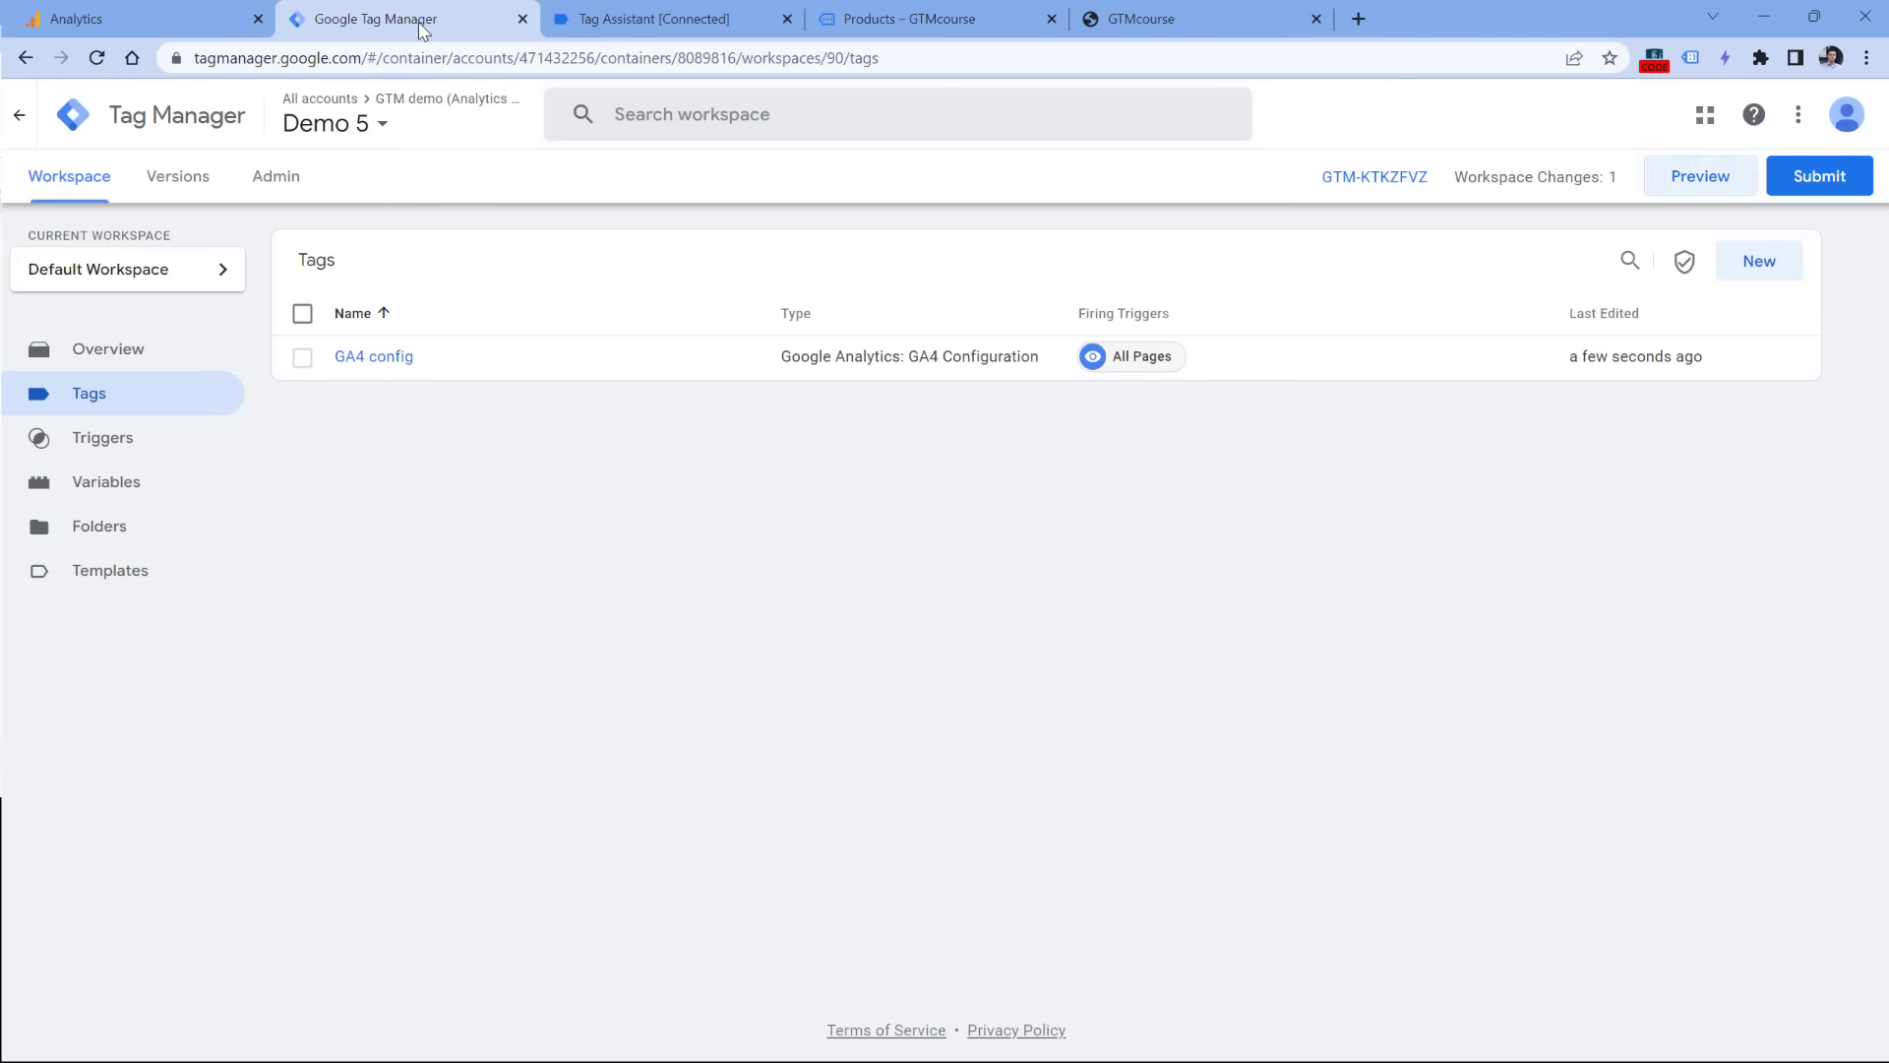
{"action": "left_click", "coordinate": [101, 442]}
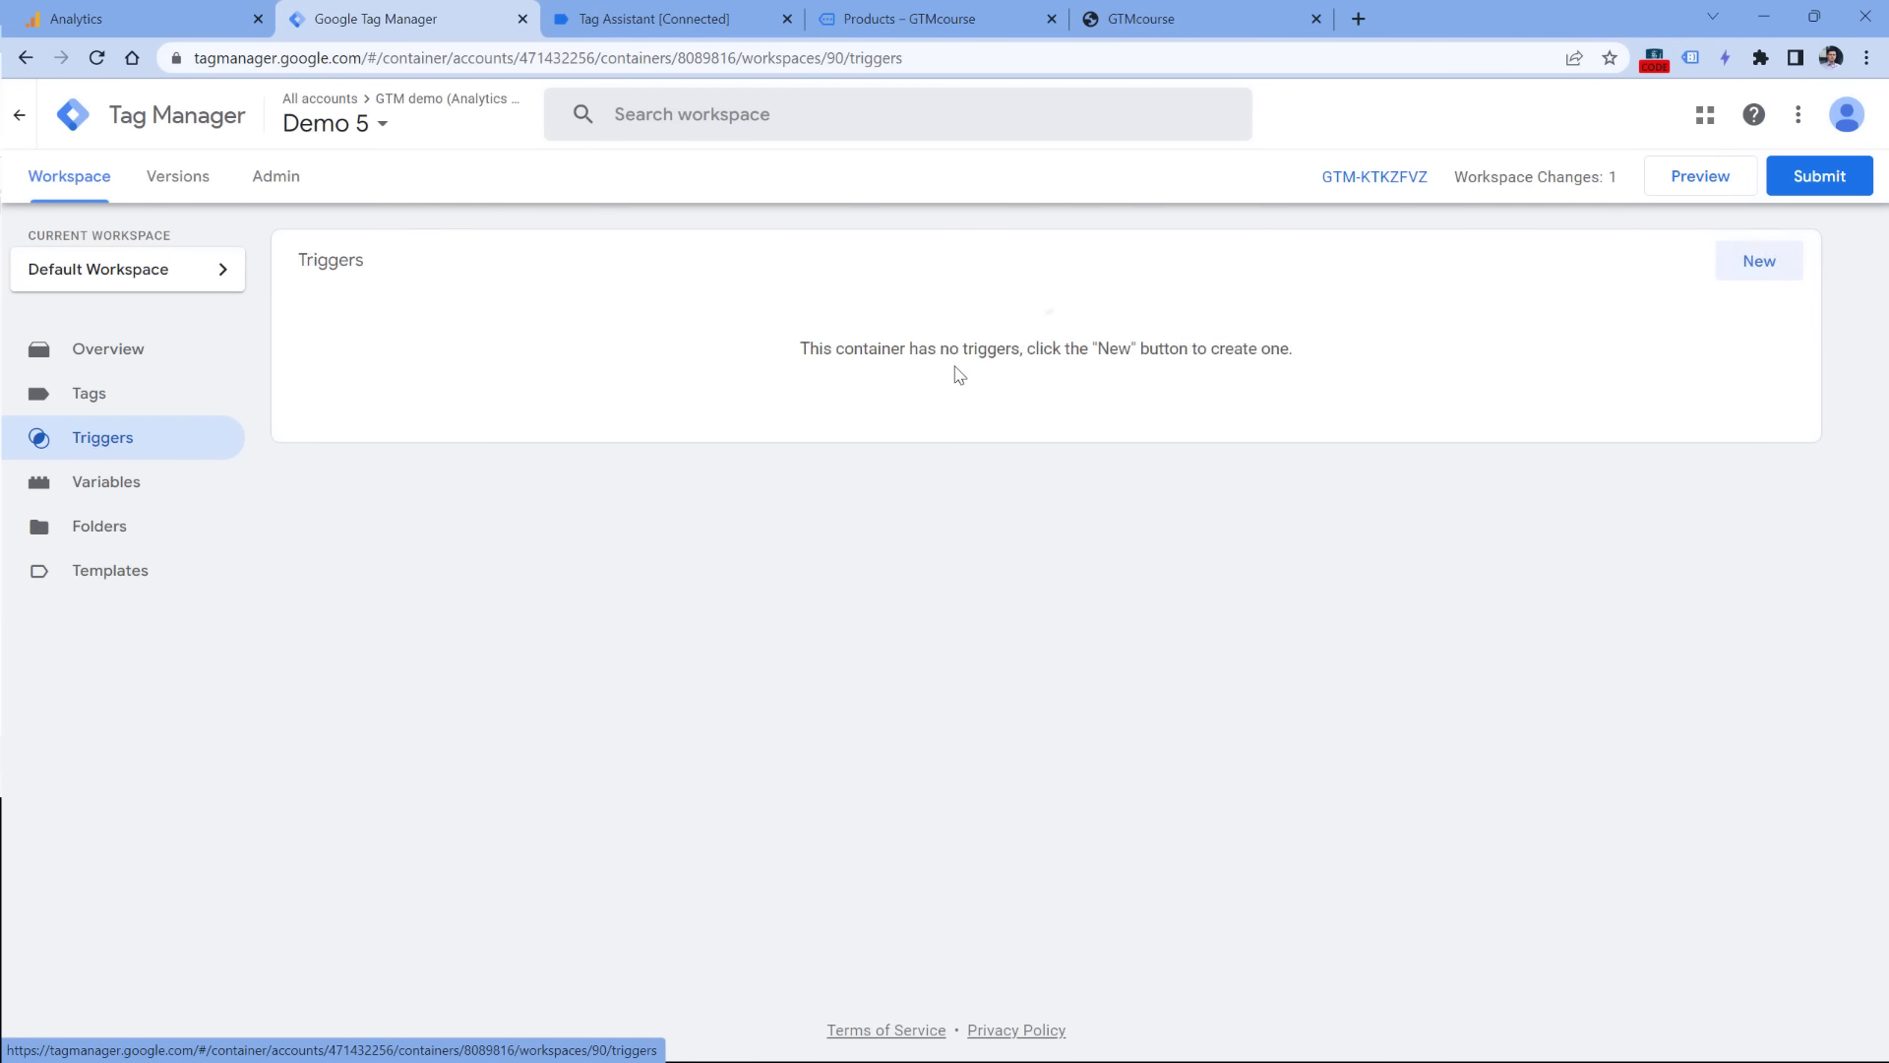
{"action": "left_click", "coordinate": [1746, 263]}
{"action": "left_click", "coordinate": [817, 330]}
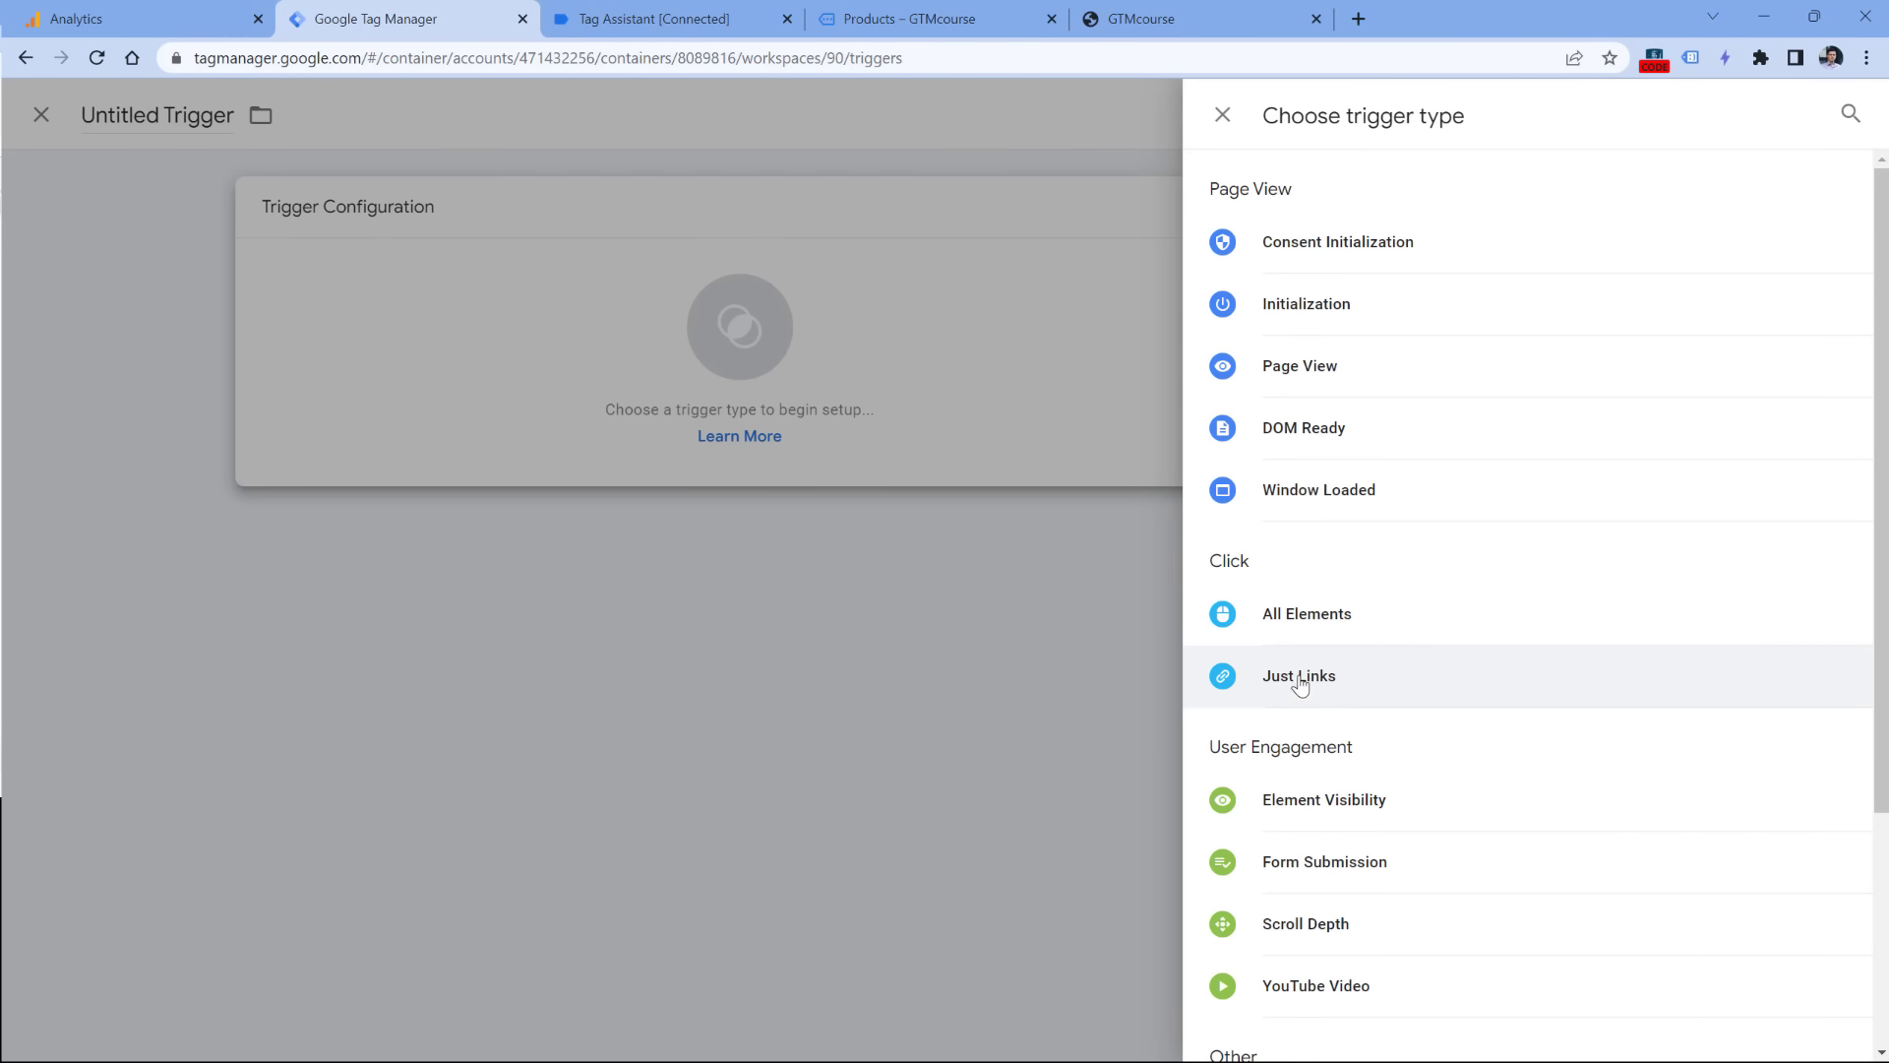
{"action": "left_click", "coordinate": [1297, 678]}
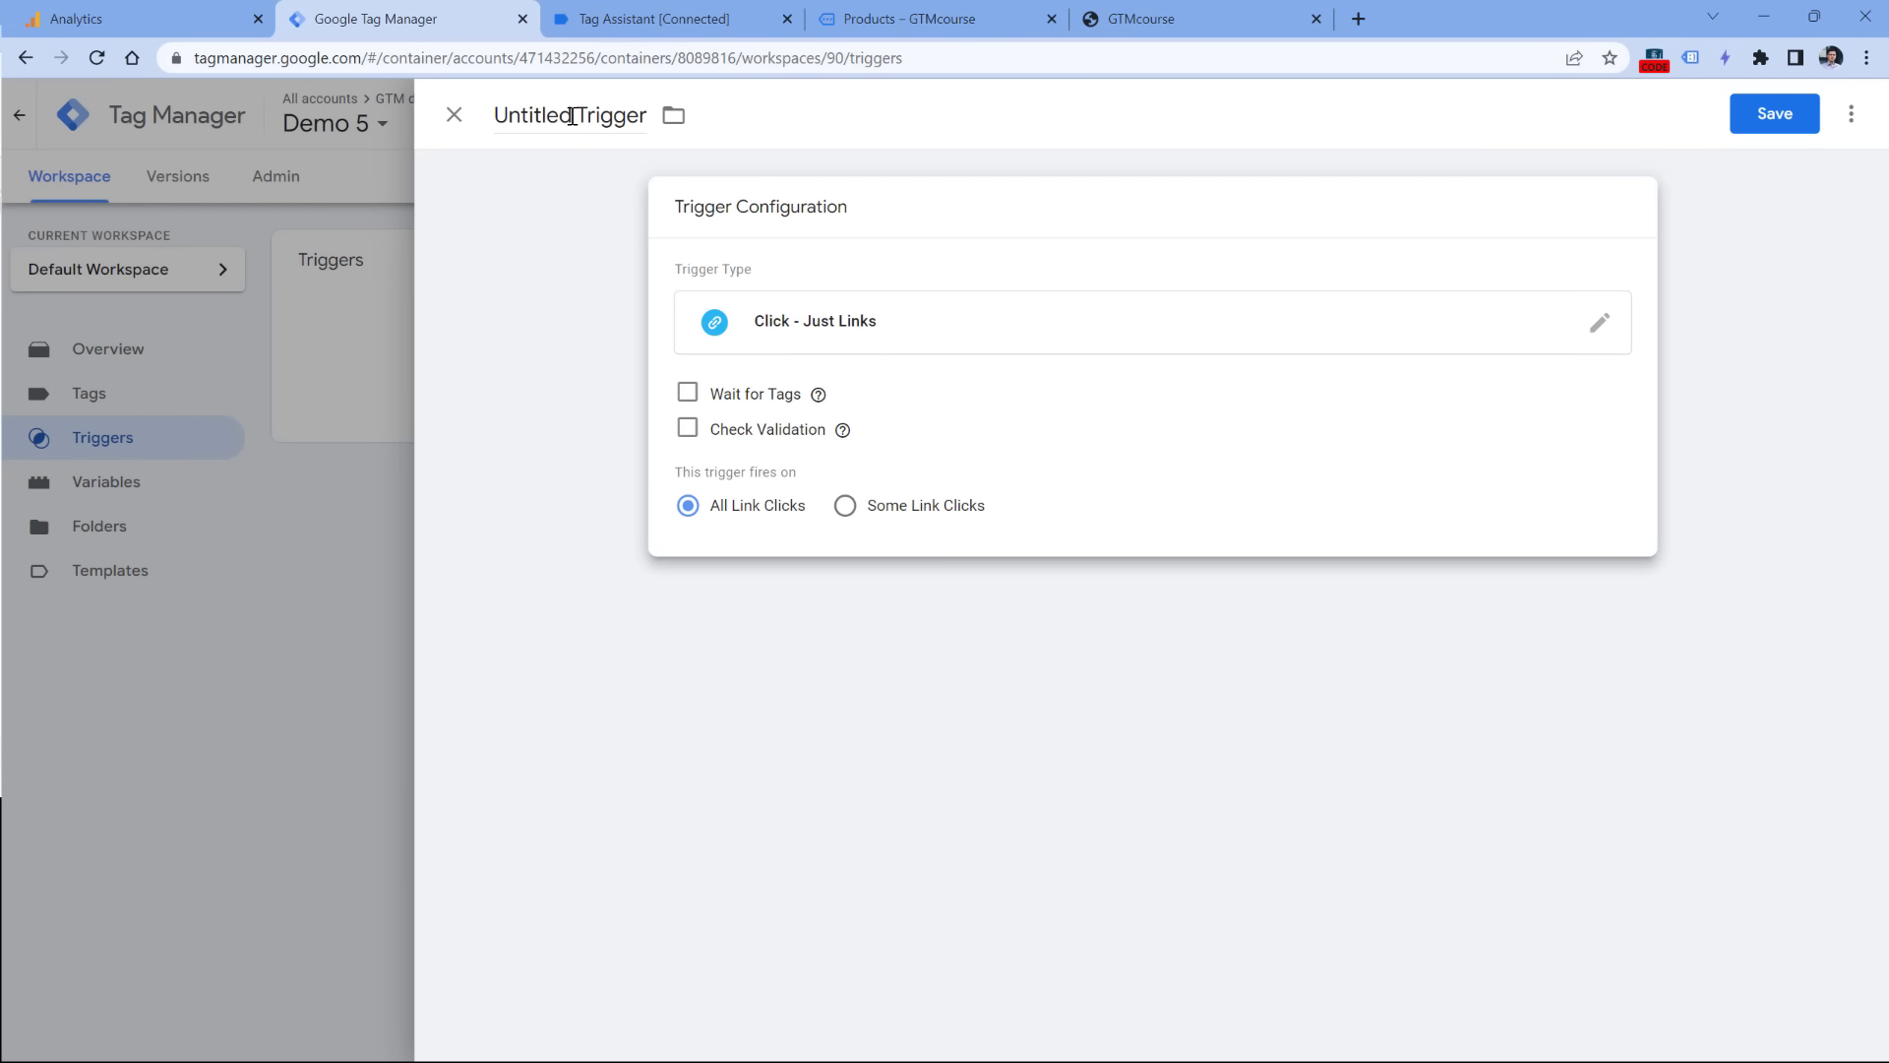
Step: Name the trigger "All link clicks" and save it
{"action": "left_click", "coordinate": [573, 117]}
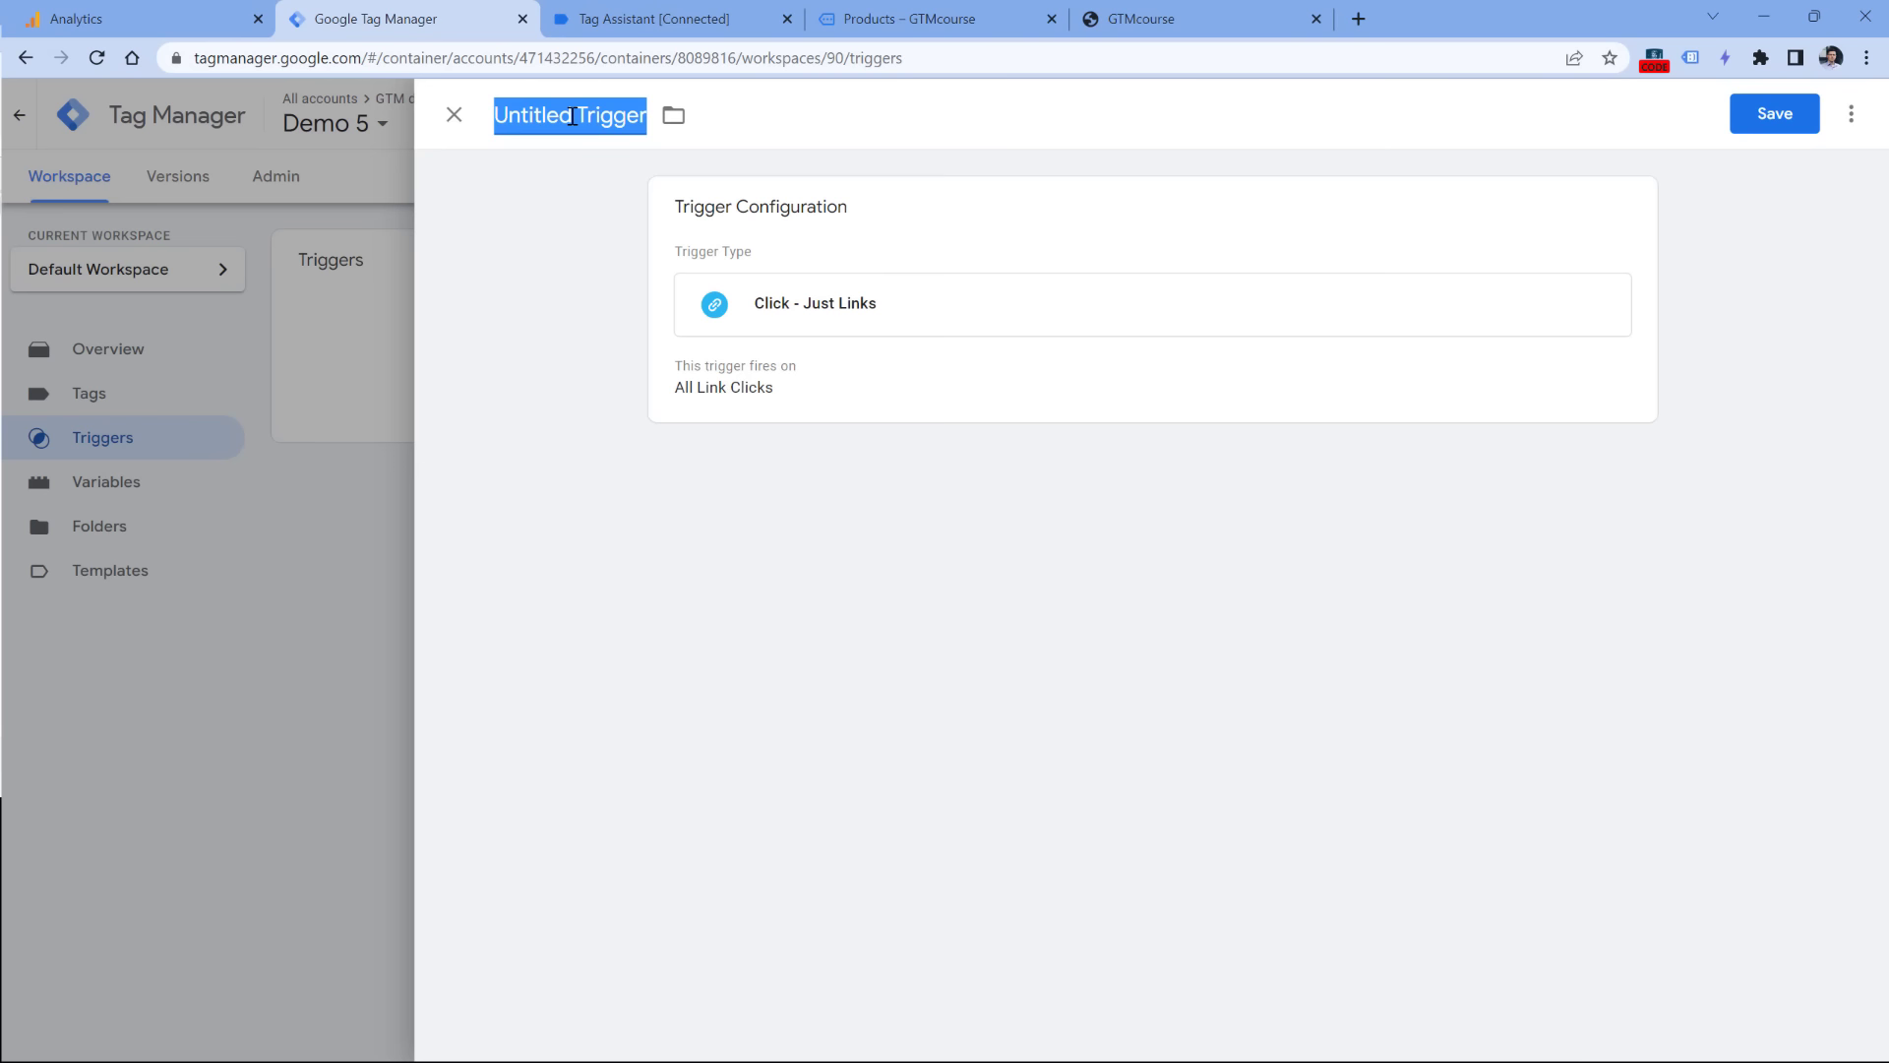
{"action": "type", "text": "All link c"}
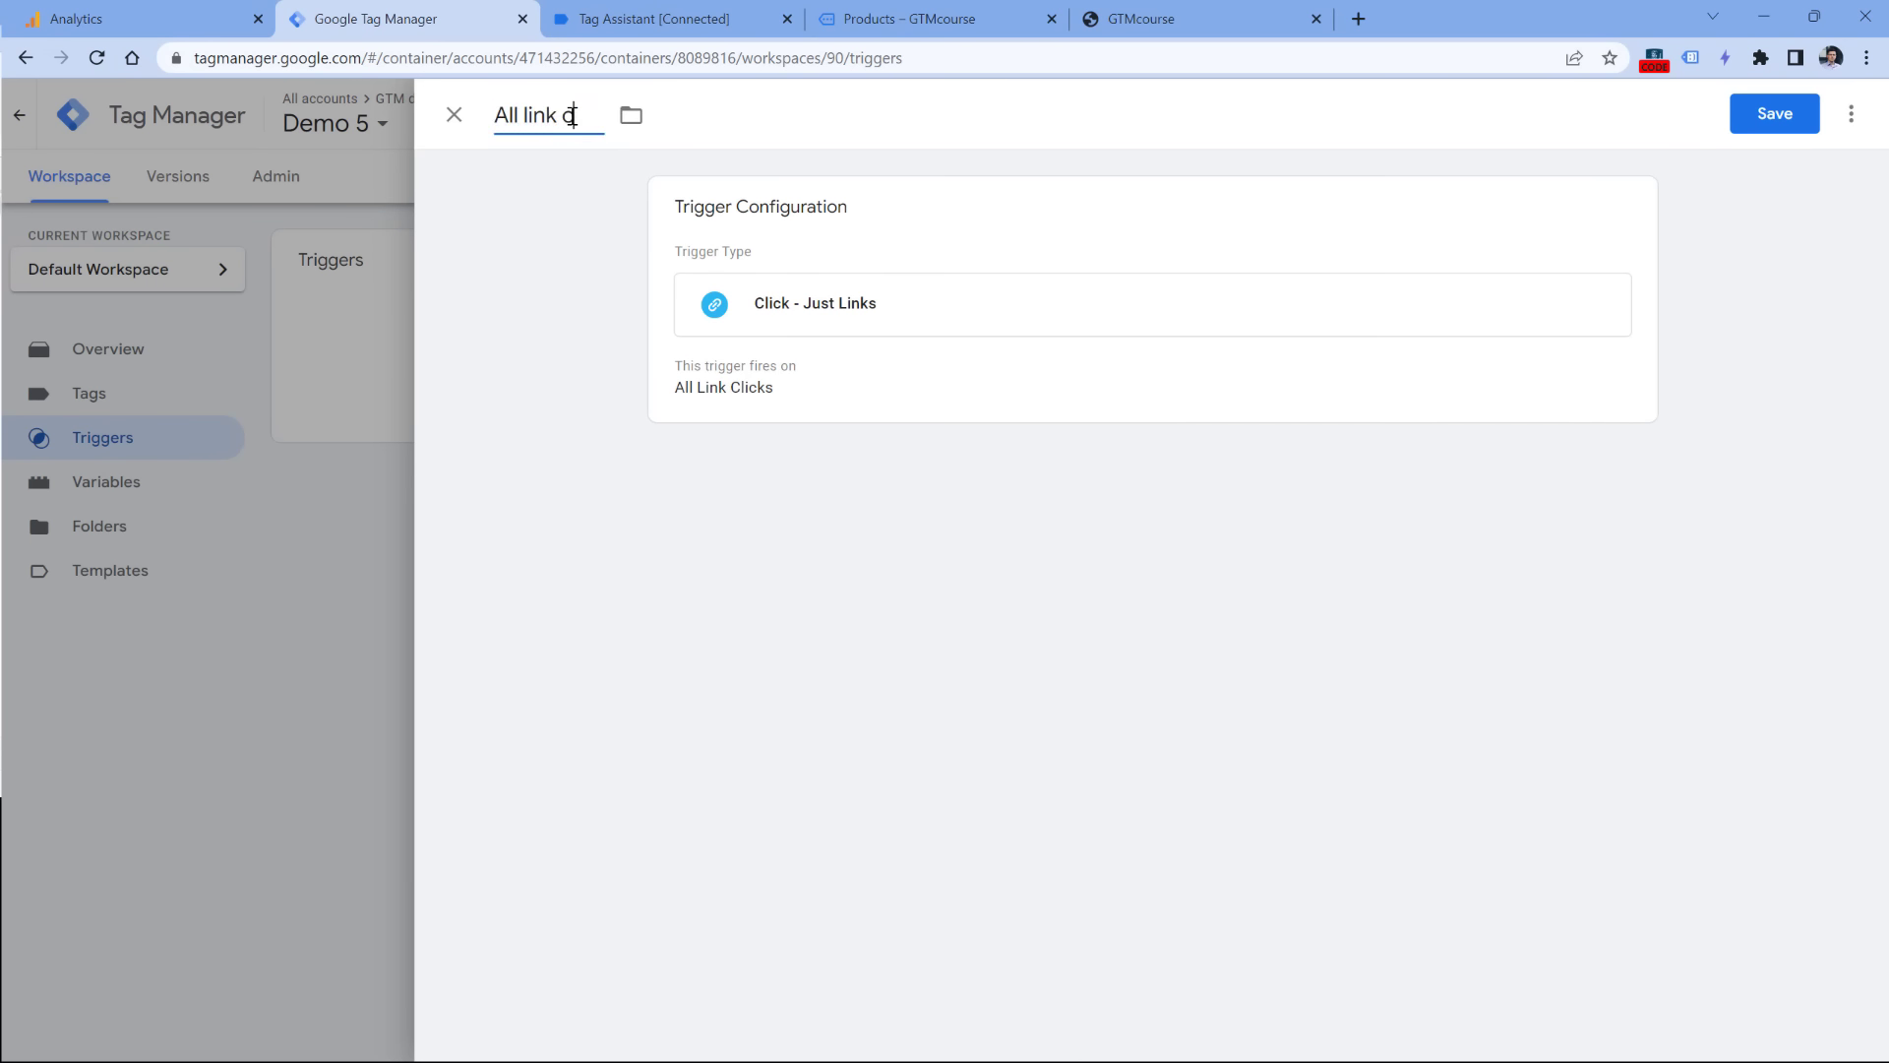
{"action": "type", "text": "licks"}
{"action": "left_click", "coordinate": [1775, 113]}
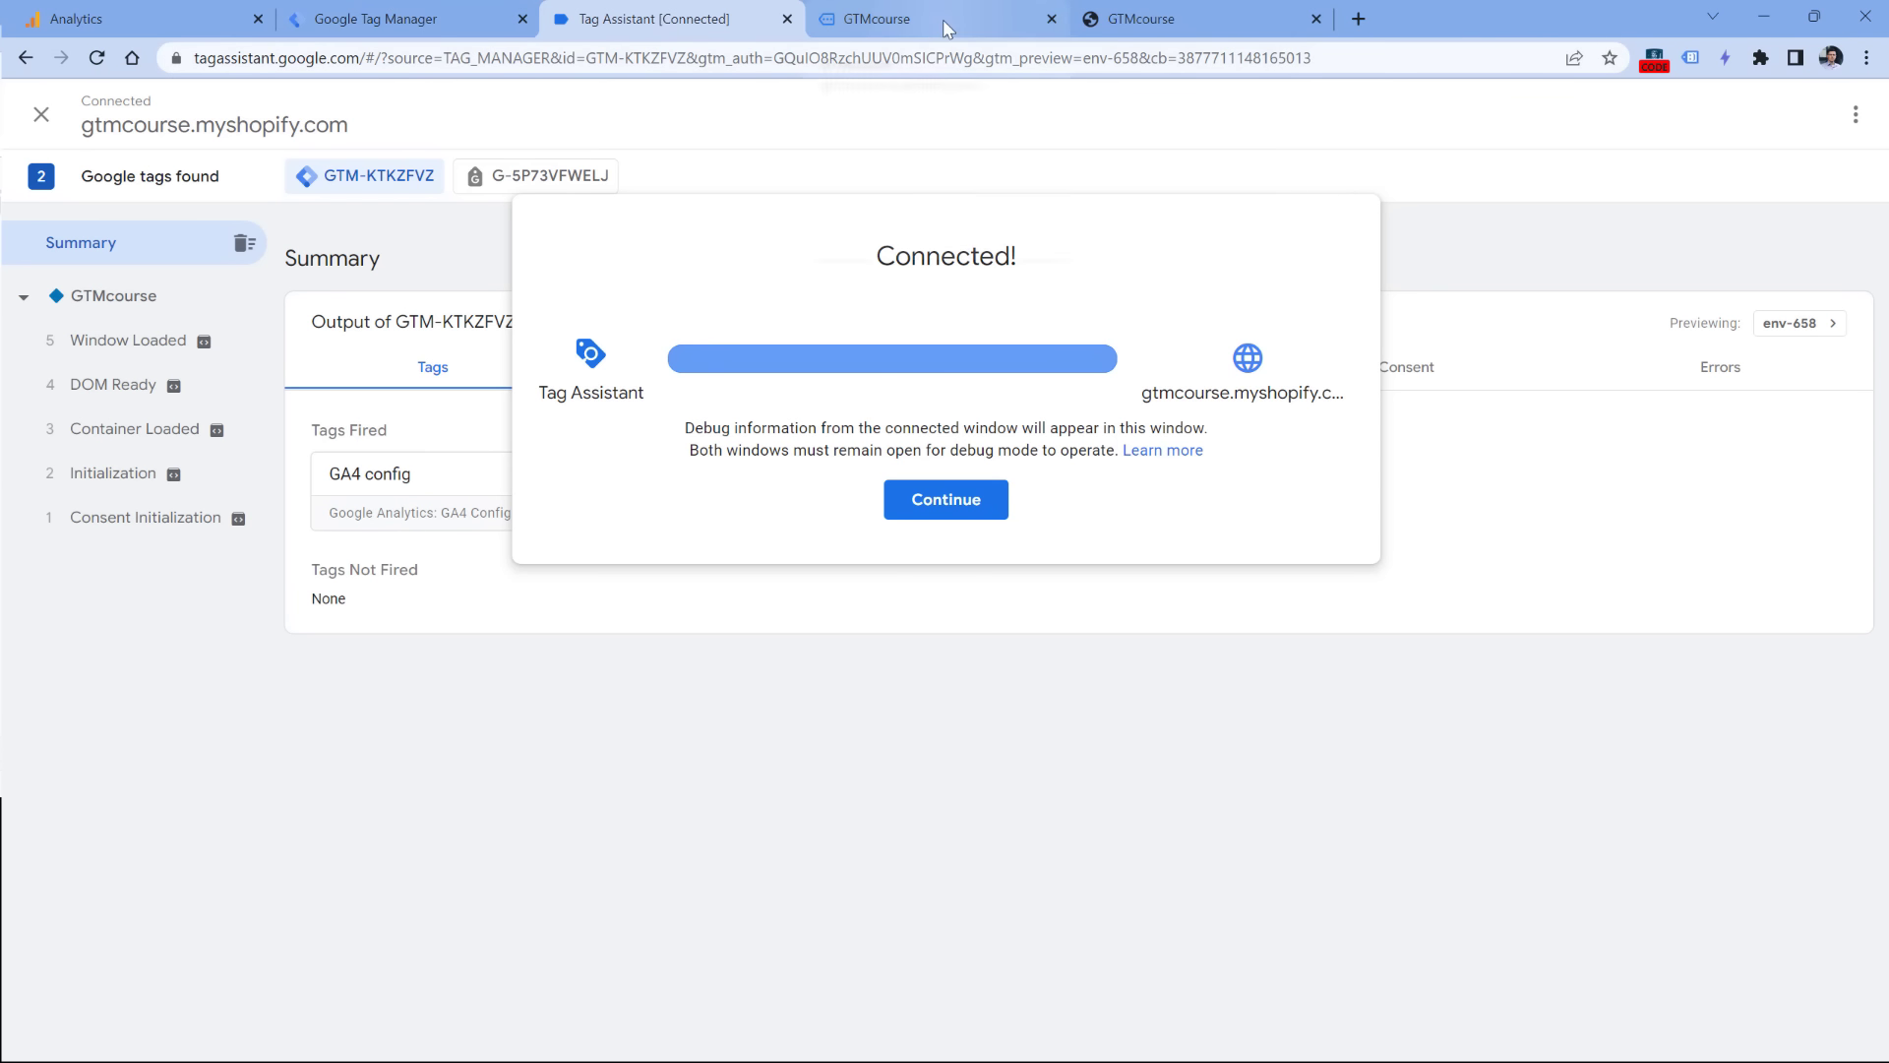
Step: Continue to the debug summary in Tag Assistant, and follow the Home, Catalog and Blog links in the connected store
{"action": "mouse_move", "coordinate": [939, 22]}
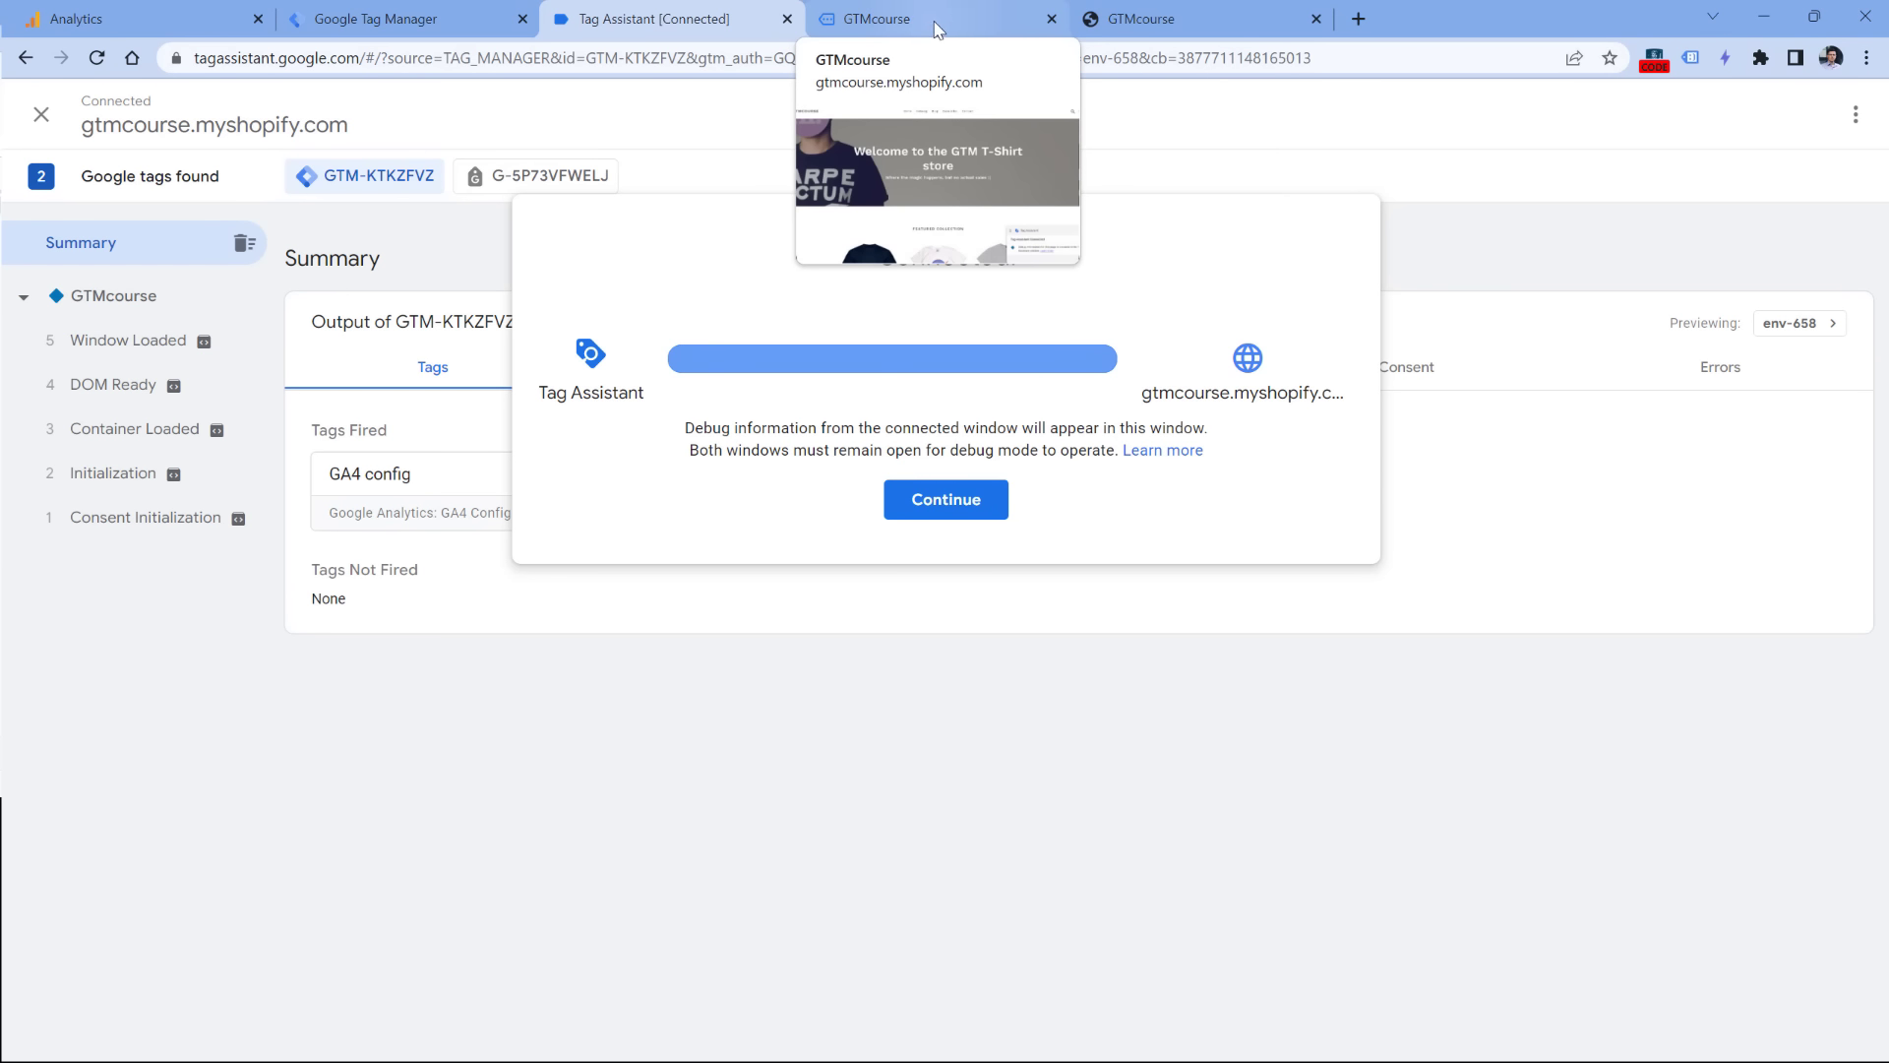
{"action": "left_click", "coordinate": [943, 502]}
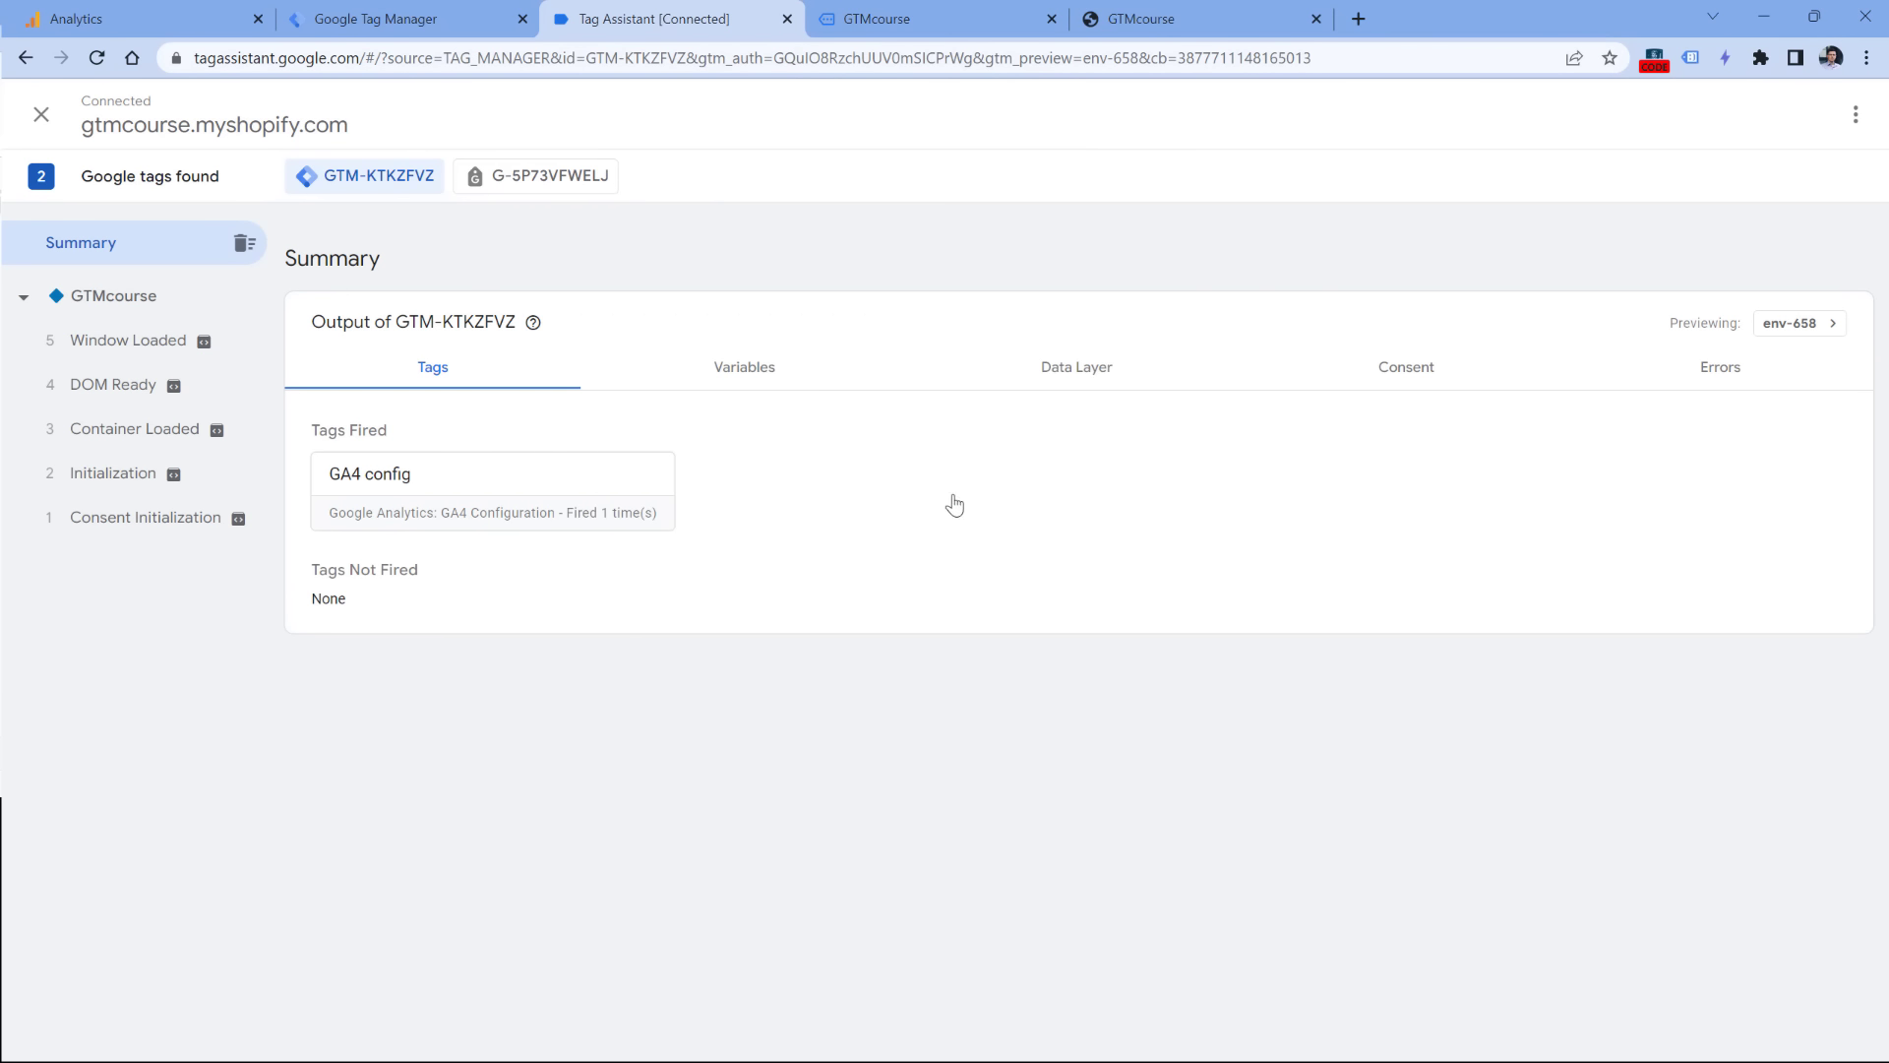
{"action": "left_click", "coordinate": [942, 20]}
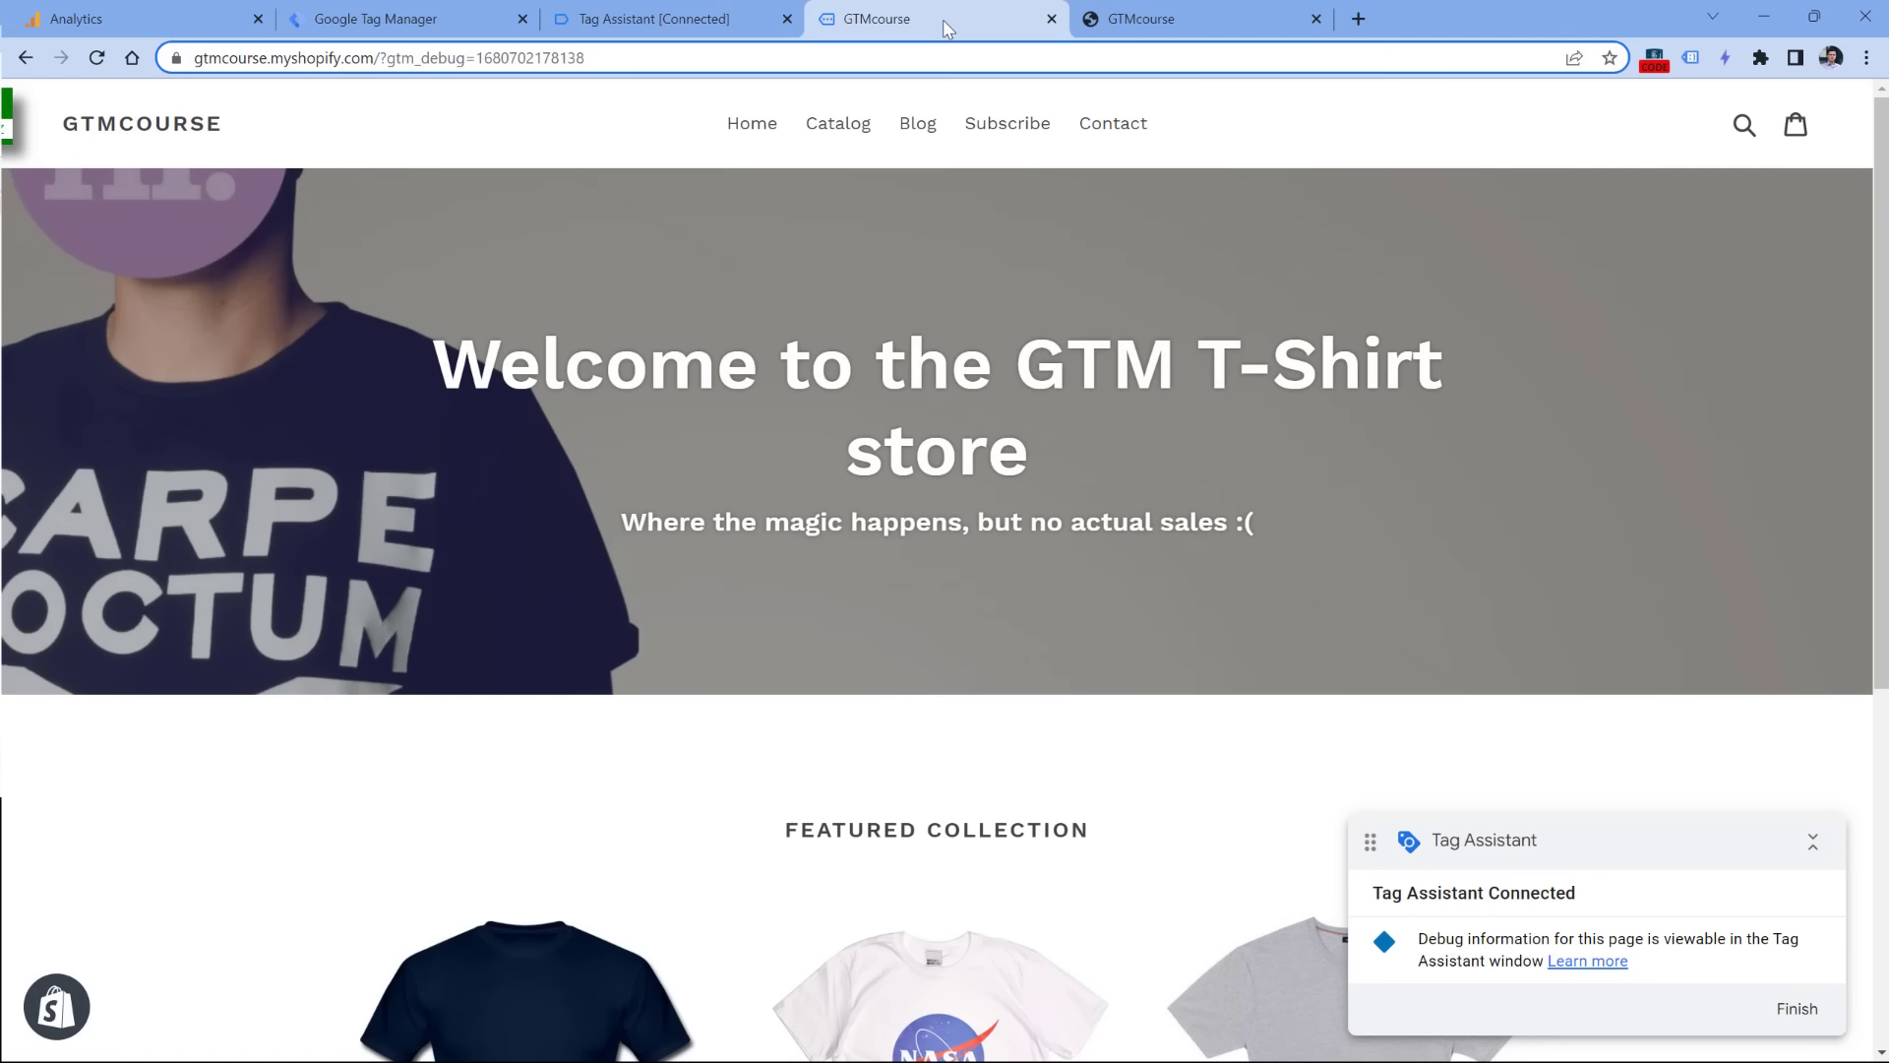
{"action": "left_click", "coordinate": [753, 126]}
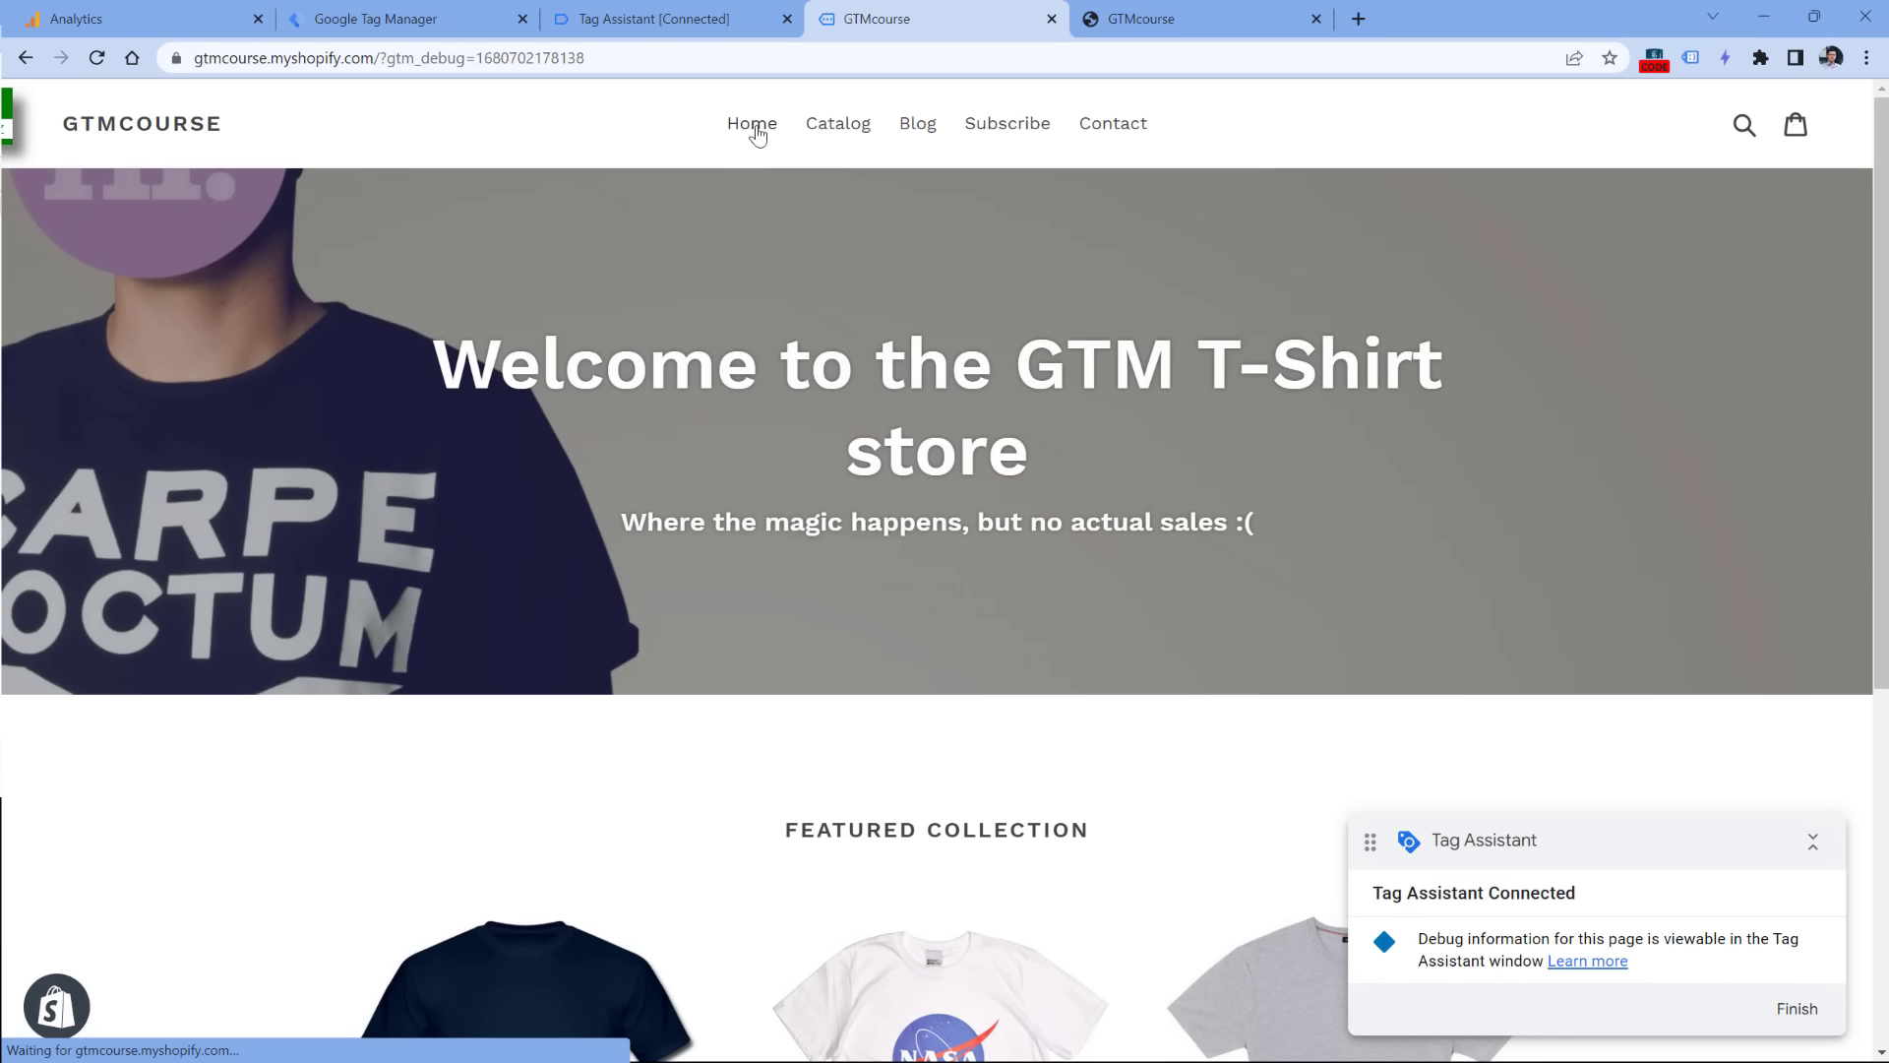
{"action": "left_click", "coordinate": [838, 126]}
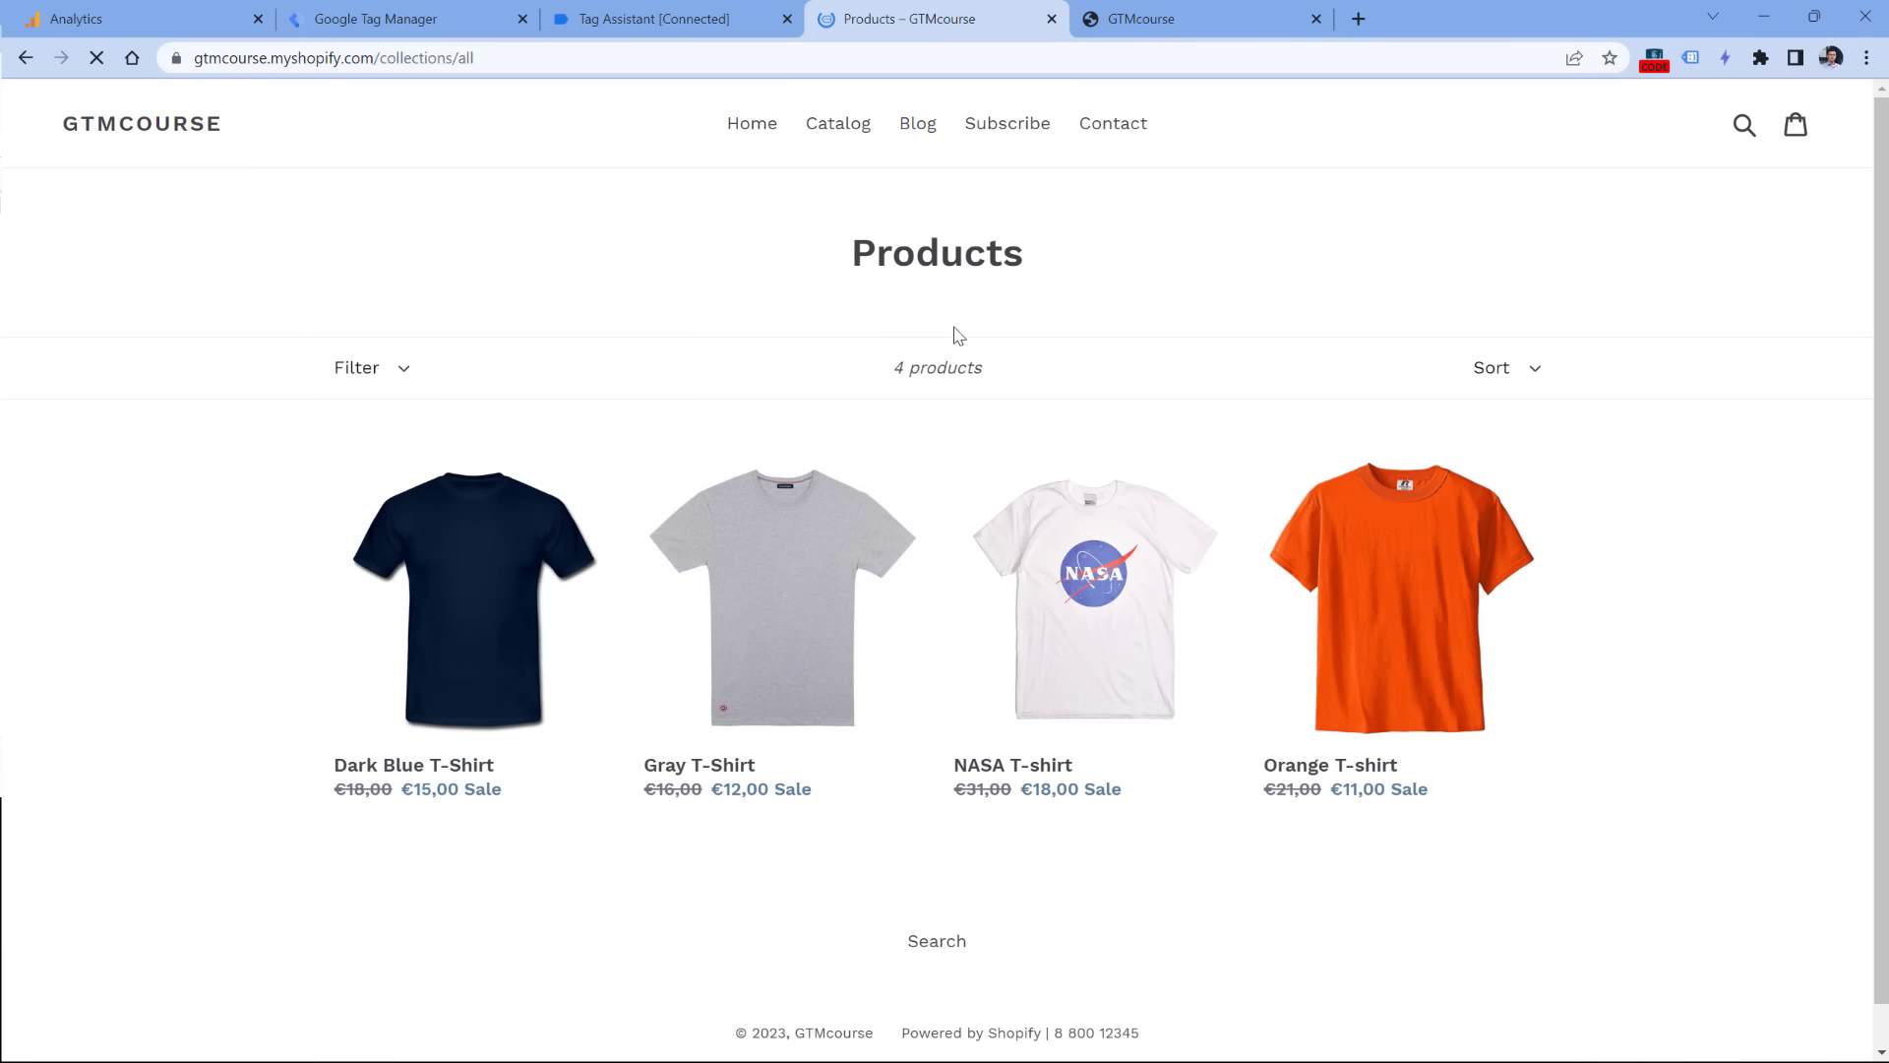
{"action": "left_click", "coordinate": [918, 123]}
Step: Examine the API call of the first Link Click event in Tag Assistant, including its gtm.elementClasses value
{"action": "left_click", "coordinate": [655, 18]}
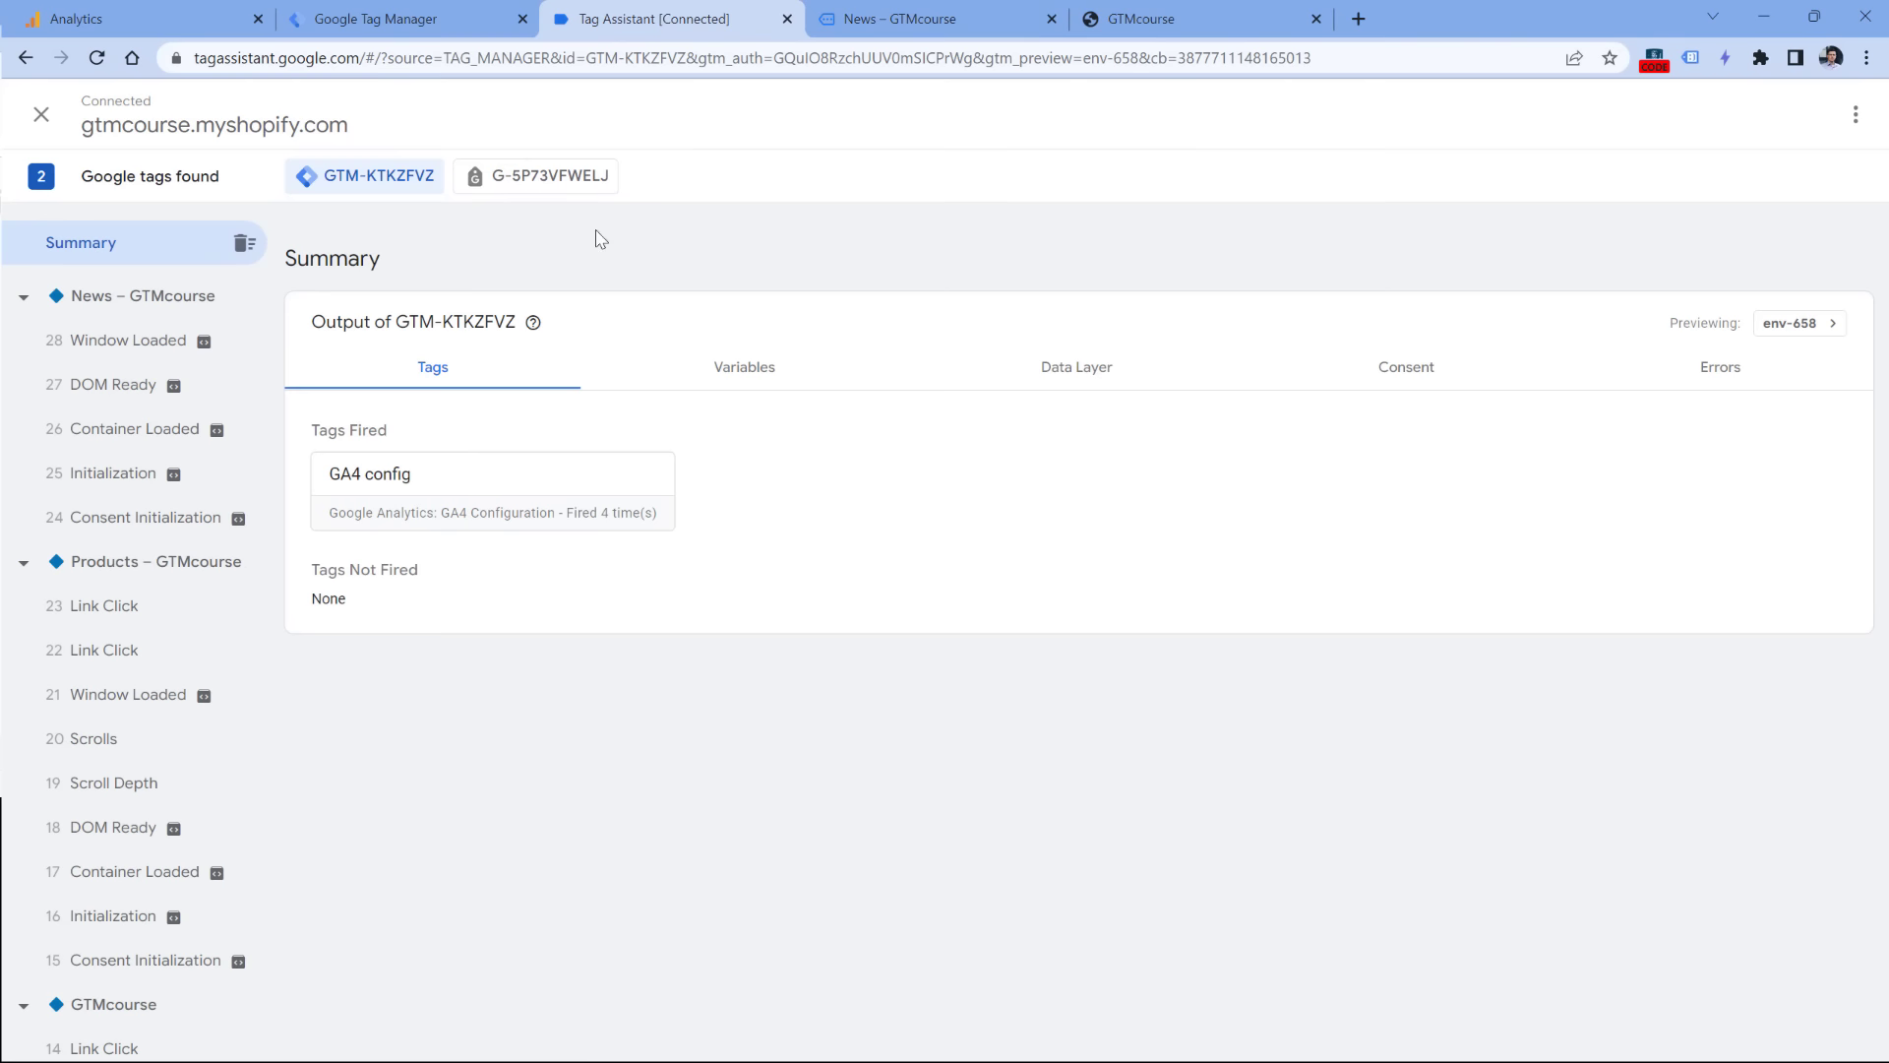
{"action": "scroll", "coordinate": [162, 463], "scroll_direction": "down", "scroll_amount": 6}
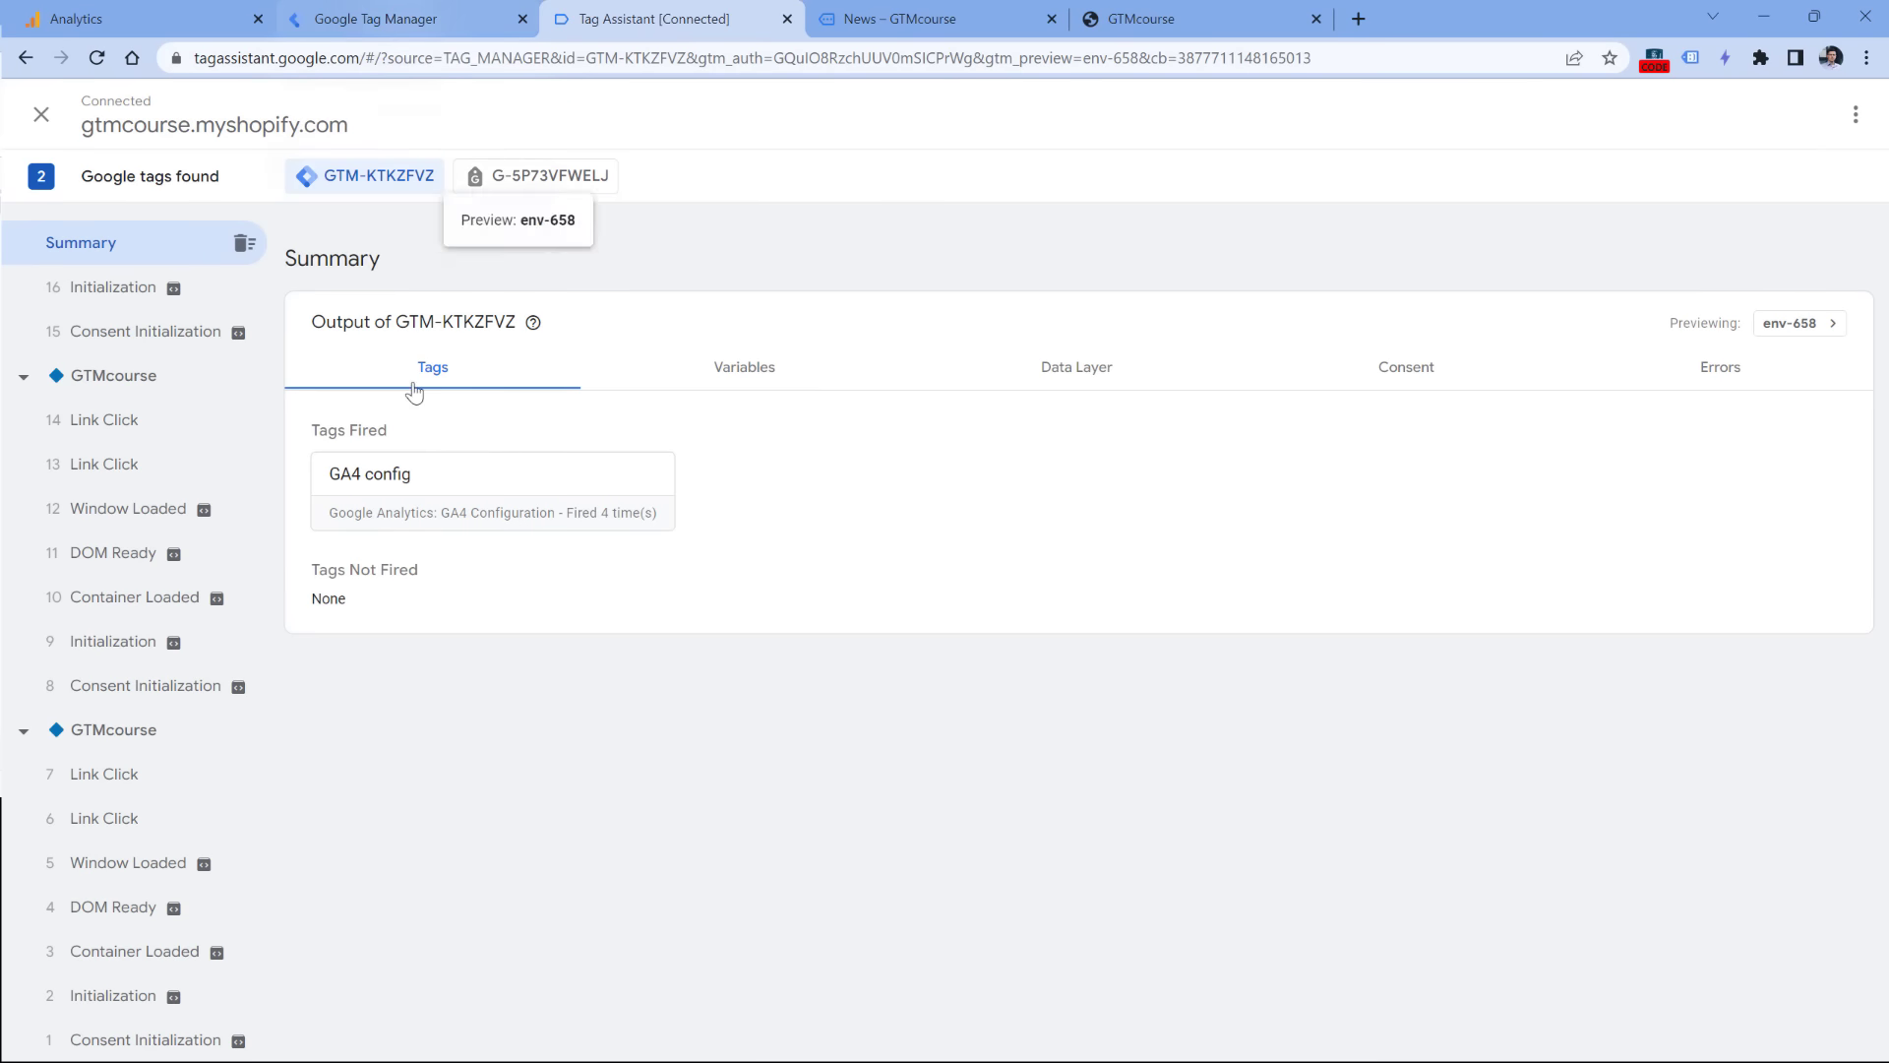
{"action": "left_click", "coordinate": [129, 819]}
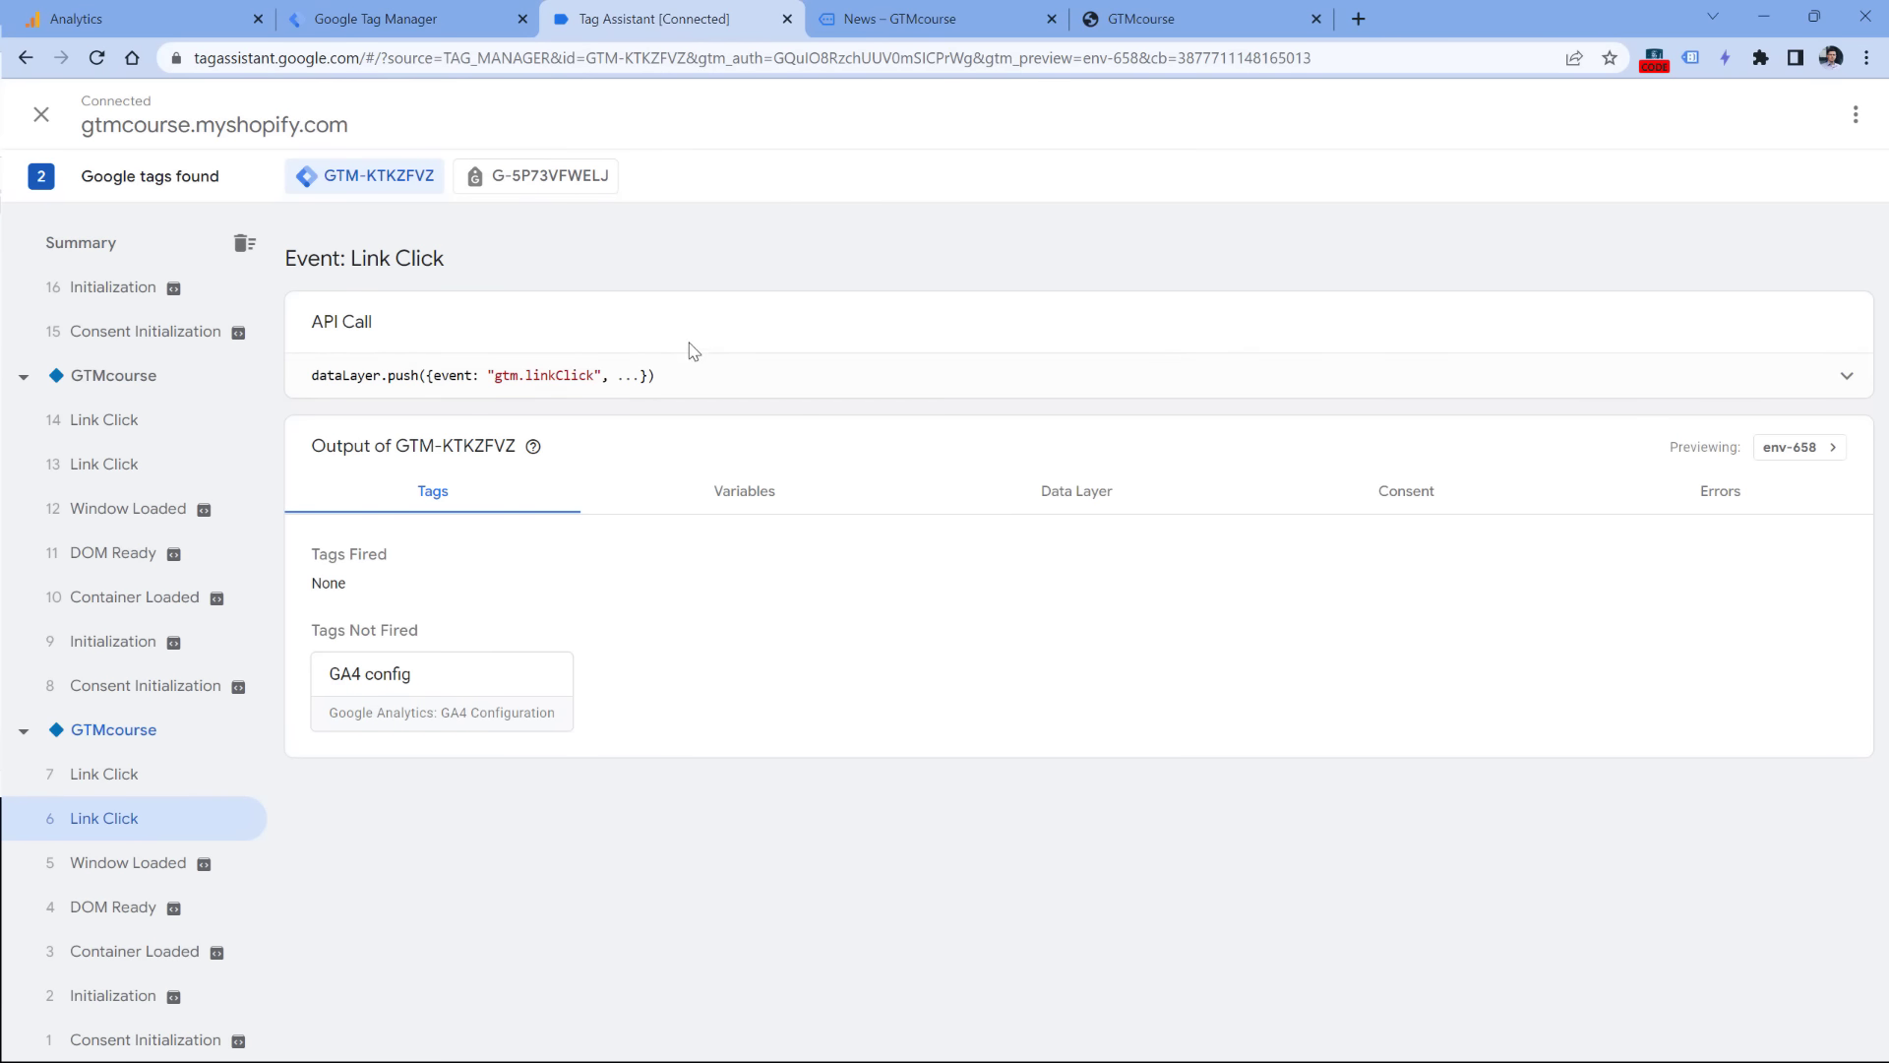
{"action": "left_click", "coordinate": [733, 369]}
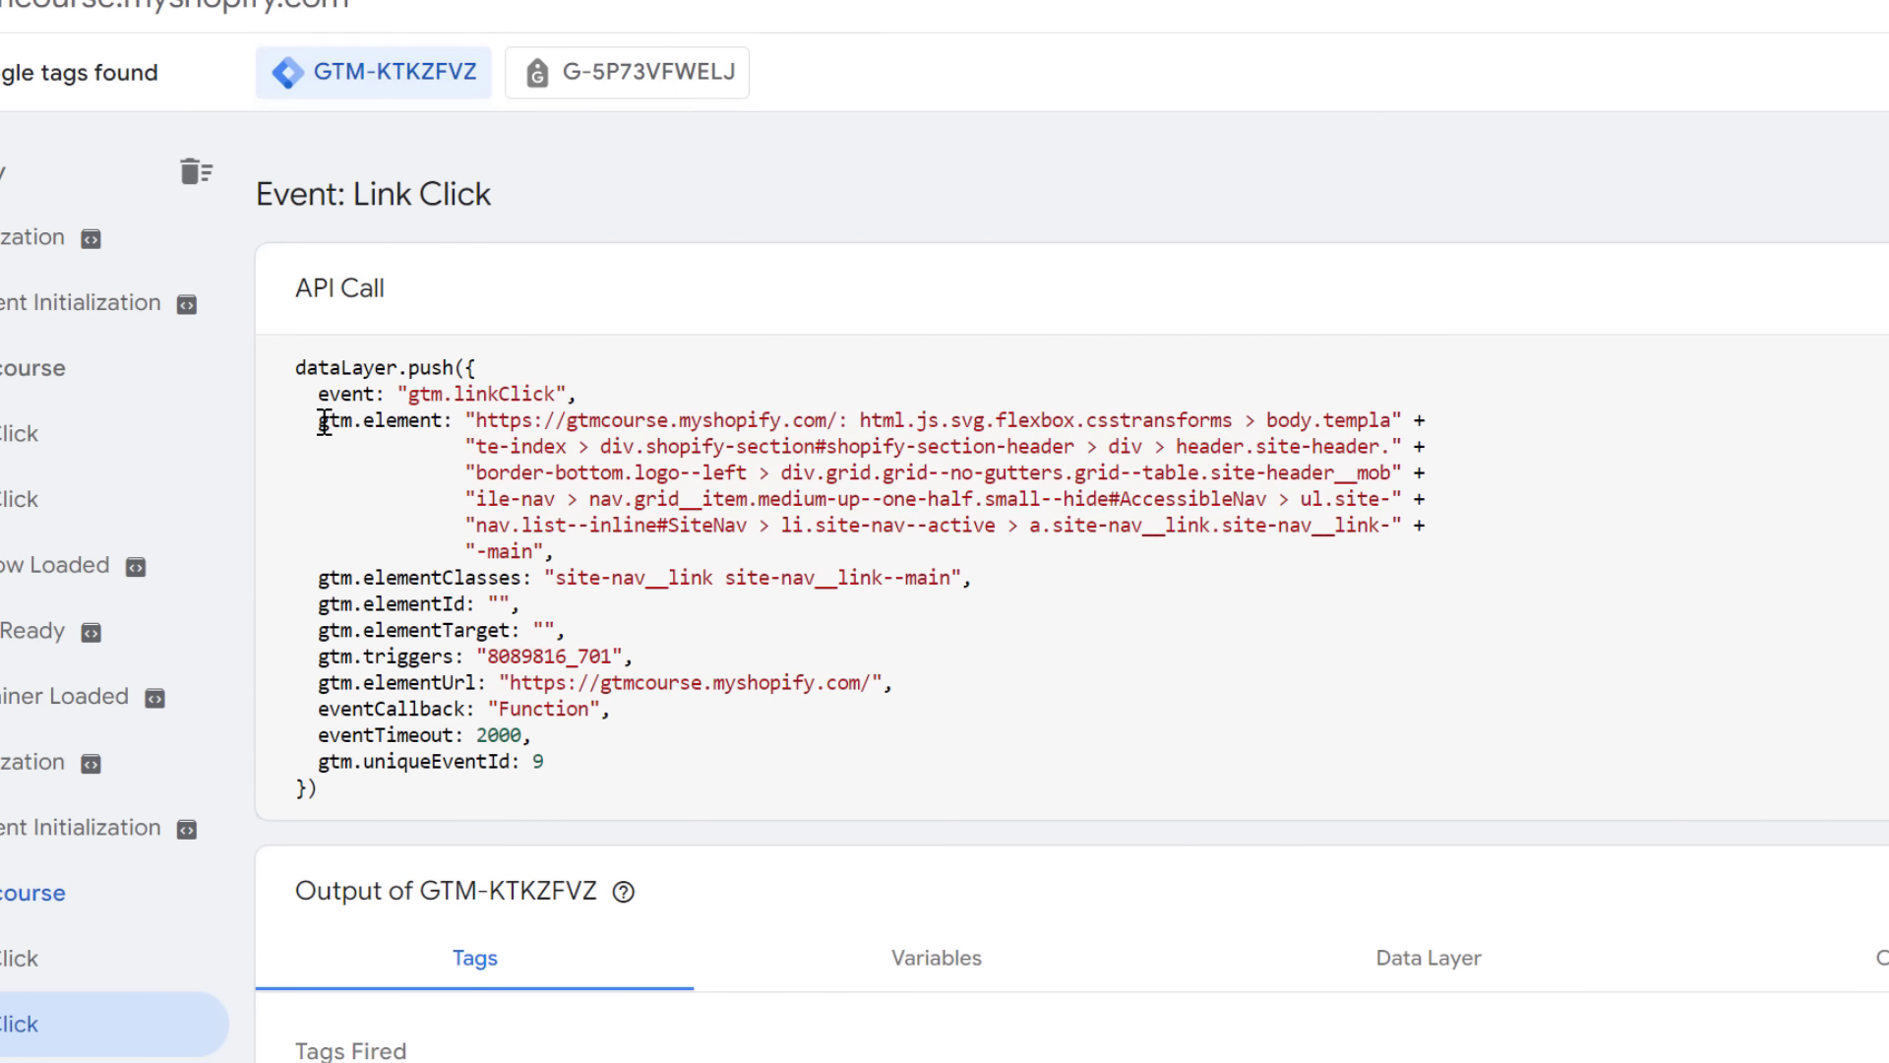
{"action": "left_click_drag", "start_coordinate": [317, 421], "coordinate": [511, 734]}
{"action": "left_click", "coordinate": [498, 653]}
{"action": "left_click_drag", "start_coordinate": [500, 579], "coordinate": [947, 568]}
{"action": "left_click", "coordinate": [948, 569]}
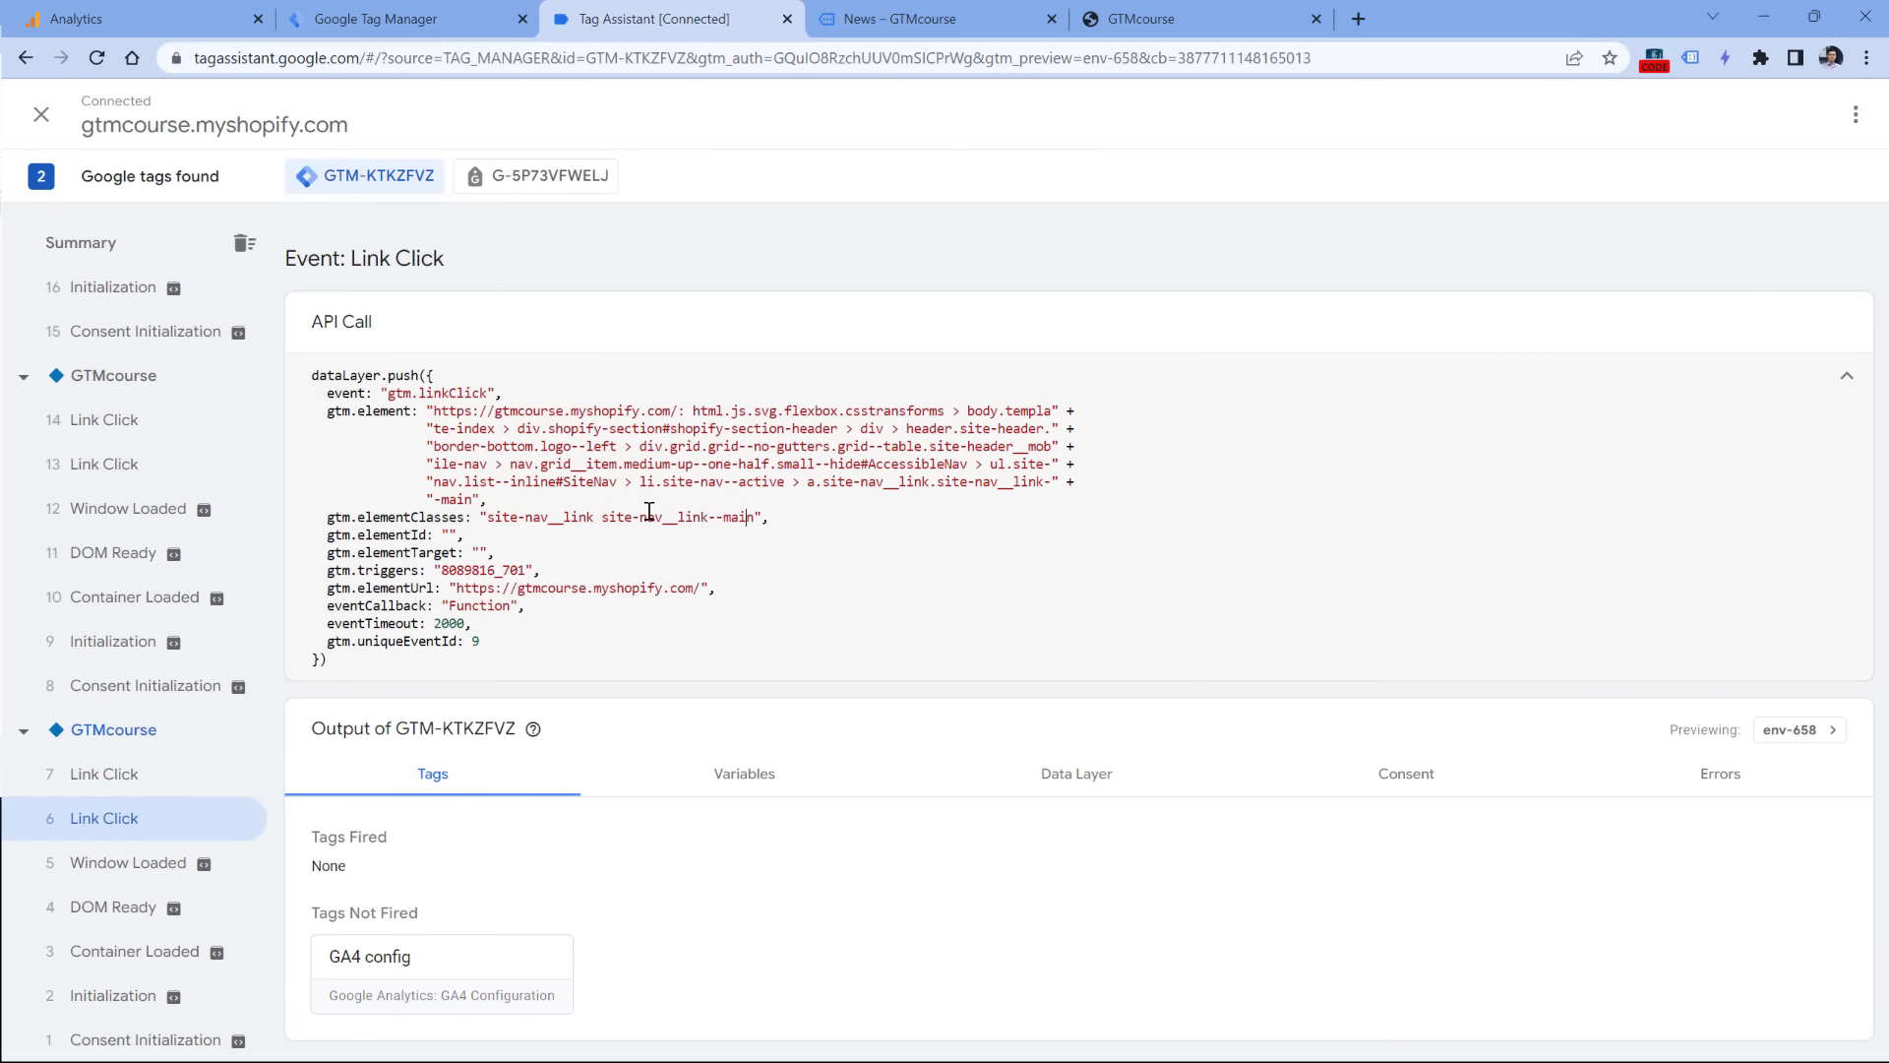
Step: Enable the built-in variables Click Element, Click Classes, Click ID, Click Target, Click URL and Click Text in Tag Manager
{"action": "left_click", "coordinate": [407, 20]}
{"action": "left_click", "coordinate": [115, 488]}
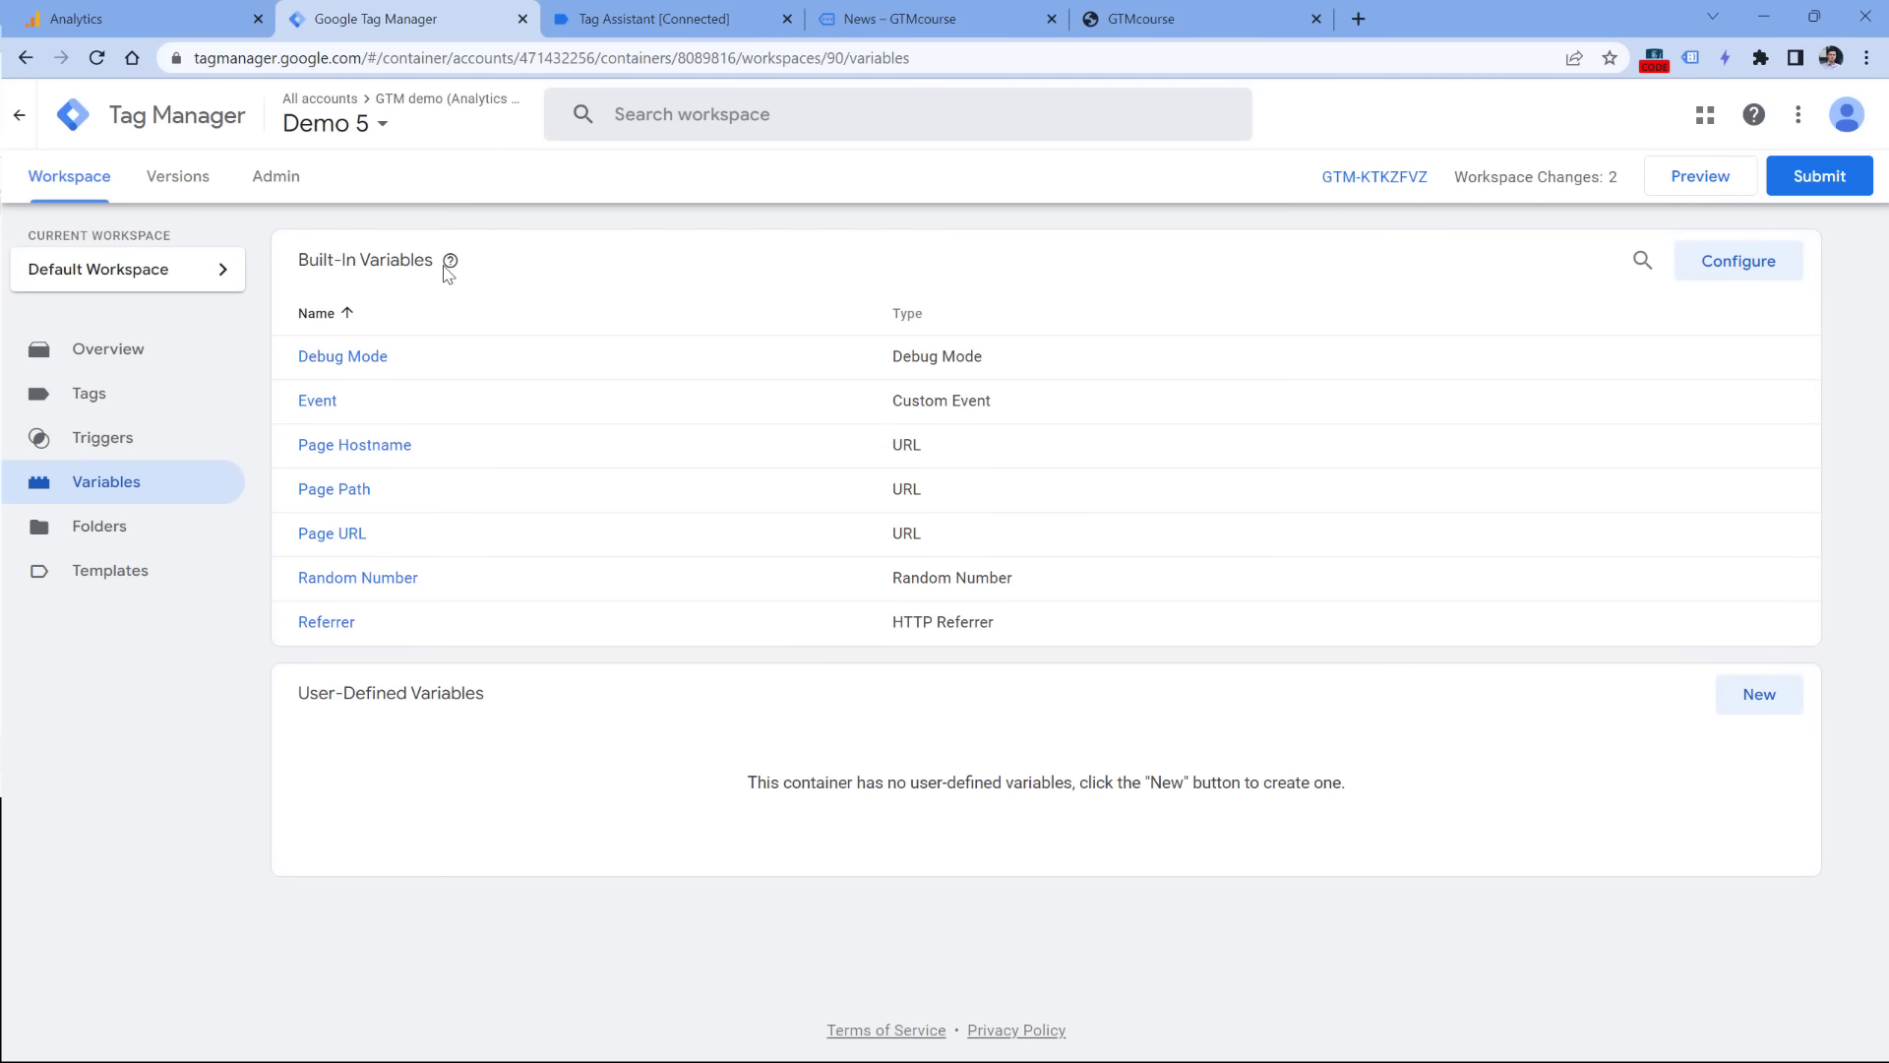
{"action": "left_click", "coordinate": [1738, 264]}
{"action": "scroll", "coordinate": [1377, 394], "scroll_direction": "down", "scroll_amount": 5}
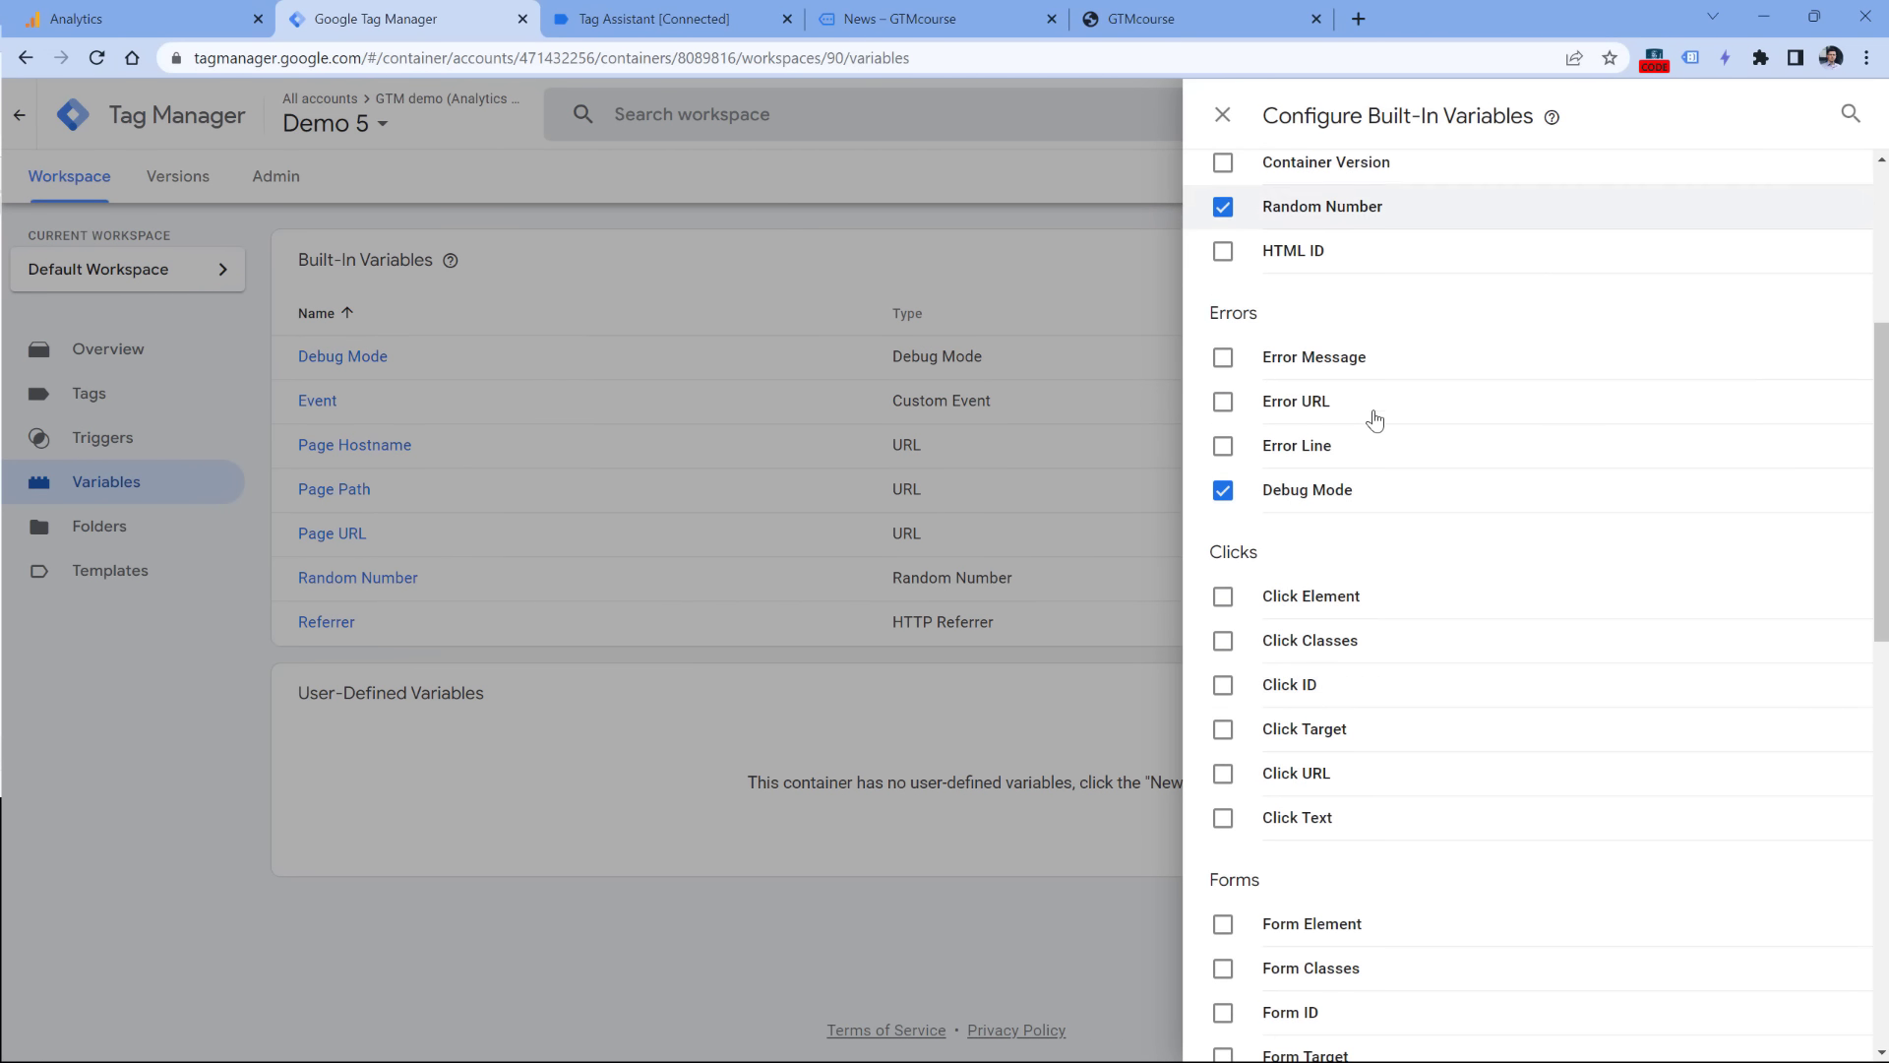
{"action": "left_click", "coordinate": [1223, 596]}
{"action": "left_click", "coordinate": [1223, 640]}
{"action": "left_click", "coordinate": [1223, 685]}
{"action": "left_click", "coordinate": [1223, 729]}
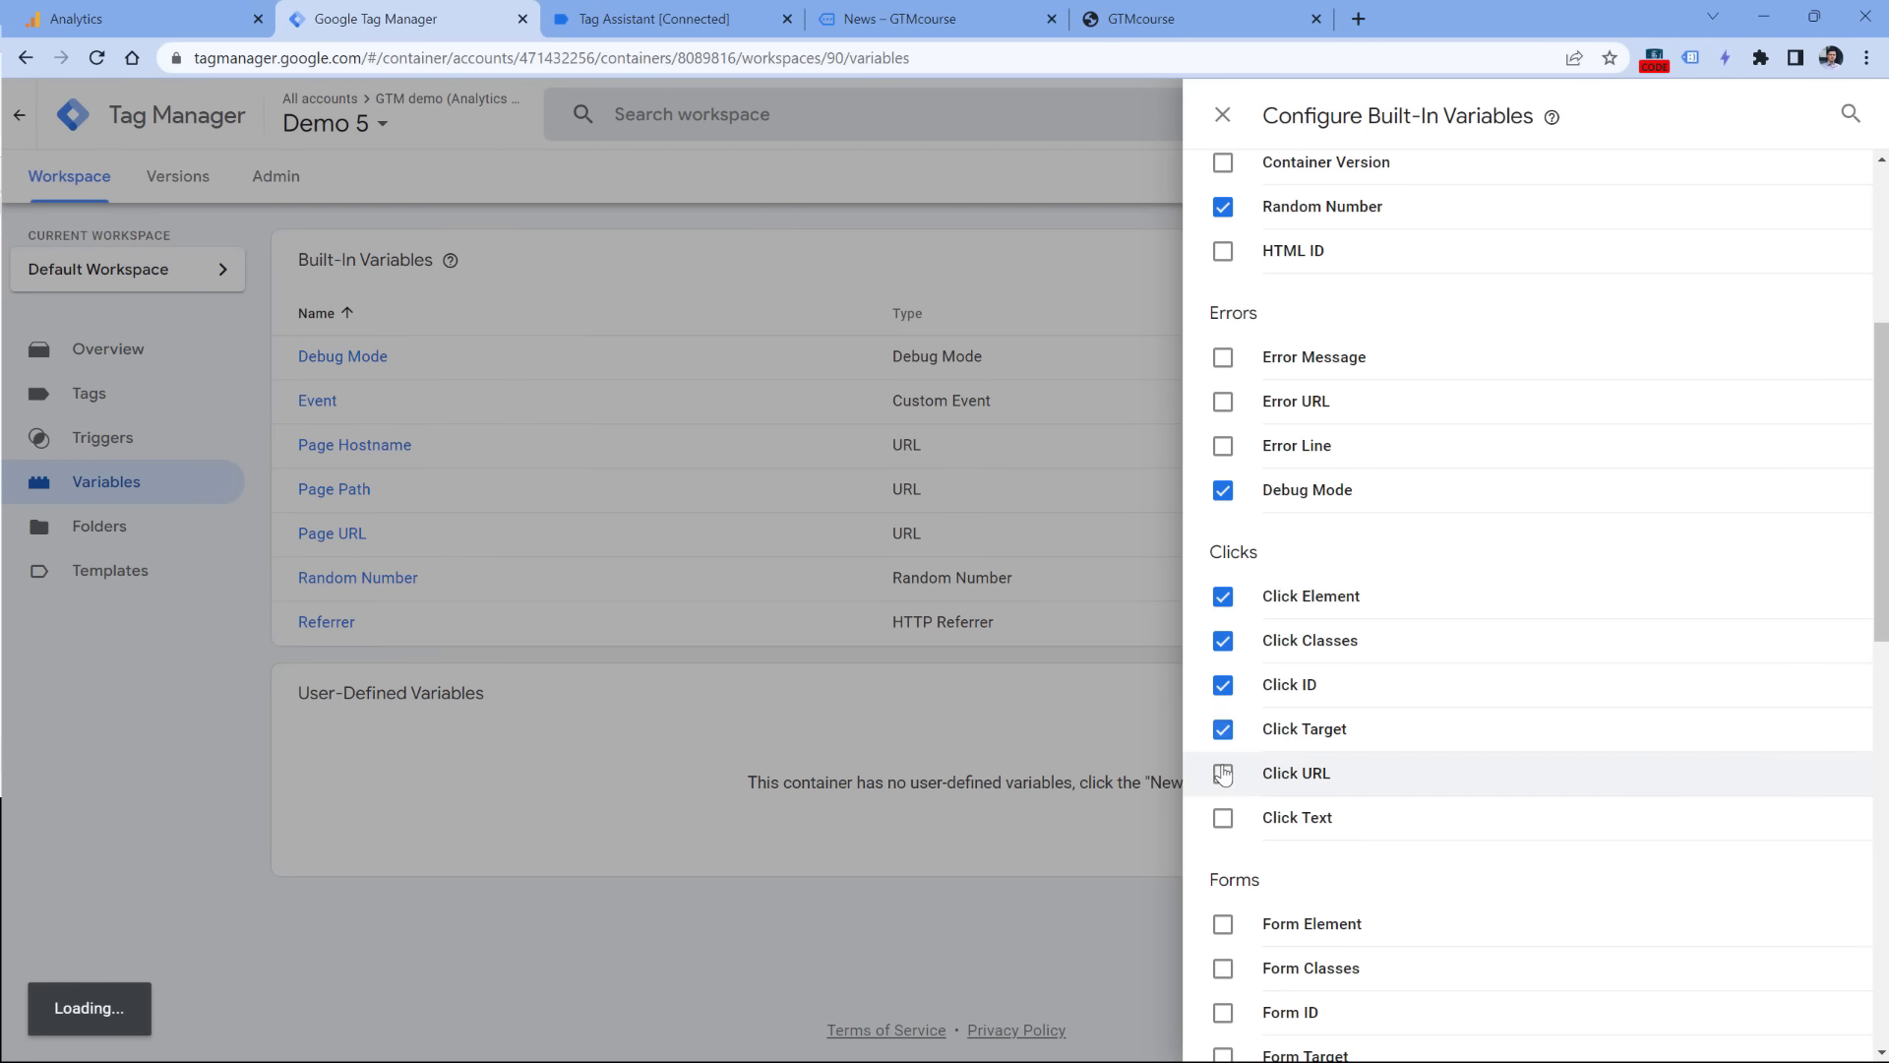
{"action": "left_click", "coordinate": [1223, 773]}
{"action": "left_click", "coordinate": [1223, 817]}
{"action": "left_click", "coordinate": [1099, 166]}
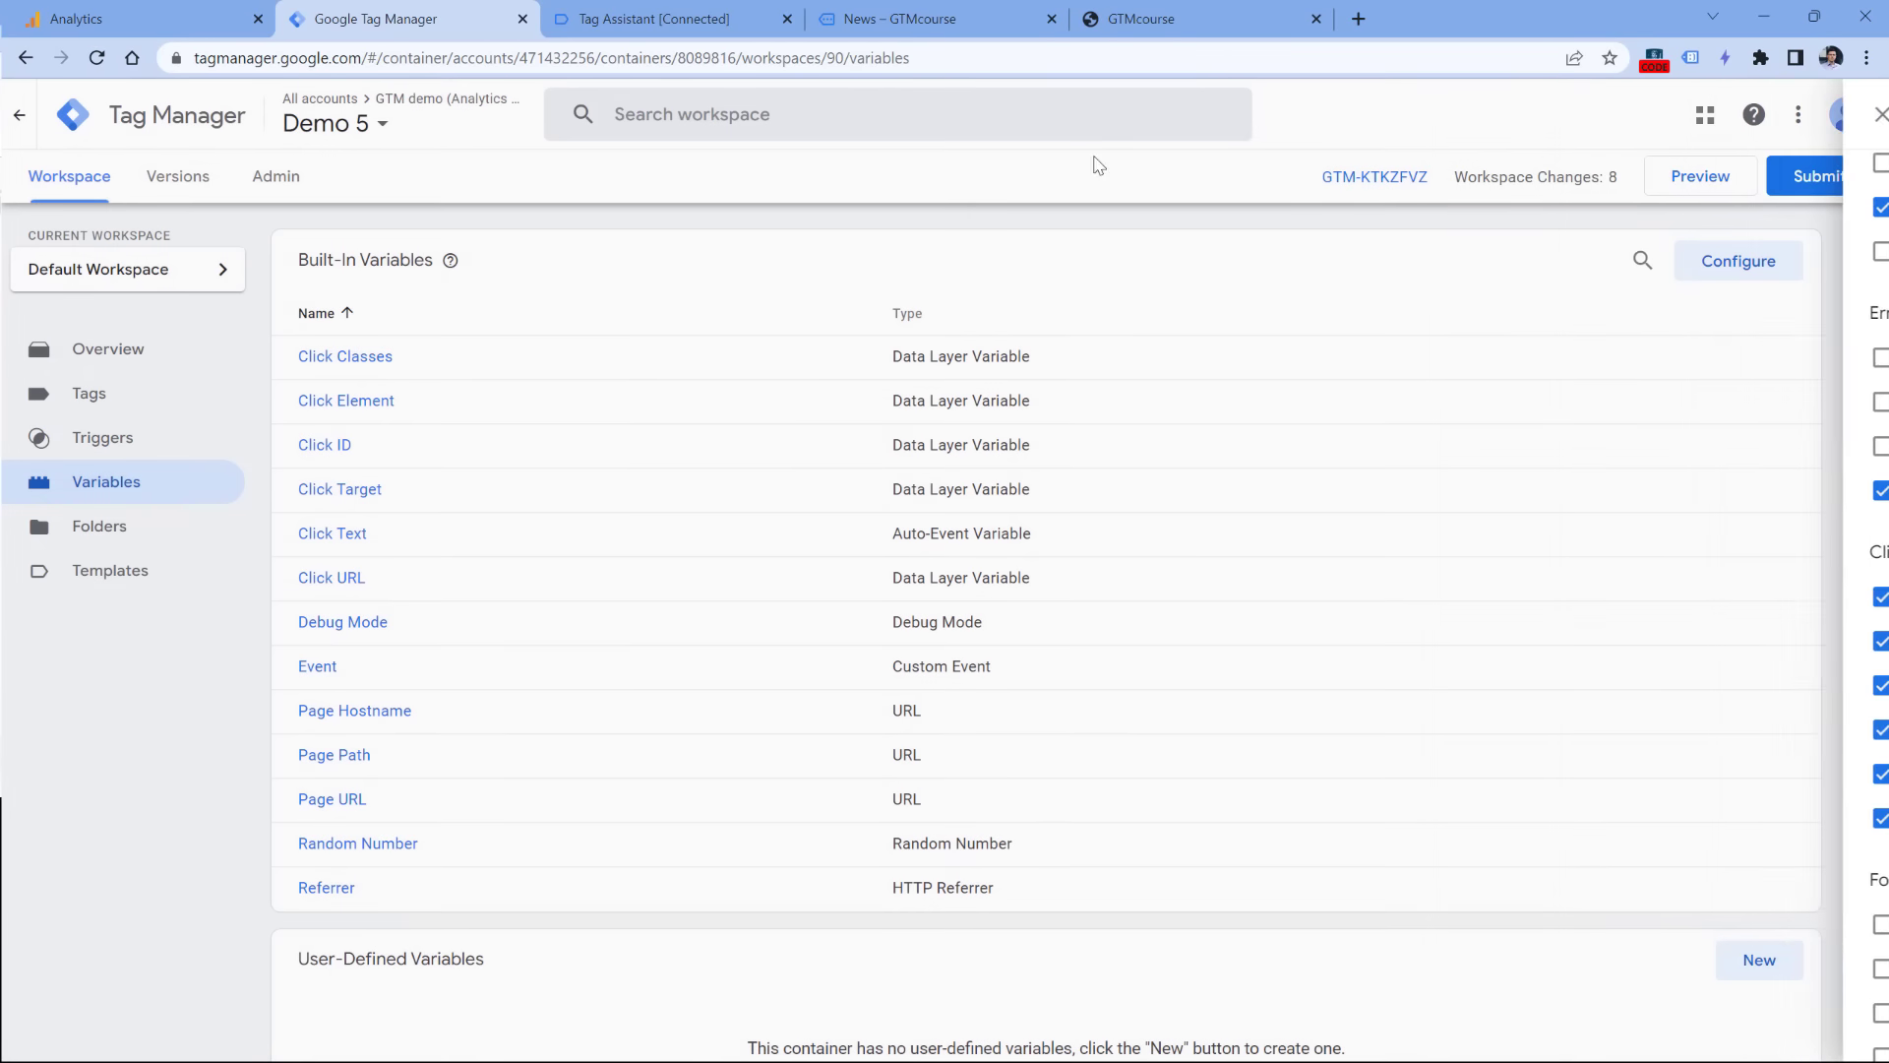
Step: Preview the container again and follow the Catalog and Blog links in the connected store
{"action": "left_click", "coordinate": [1685, 180]}
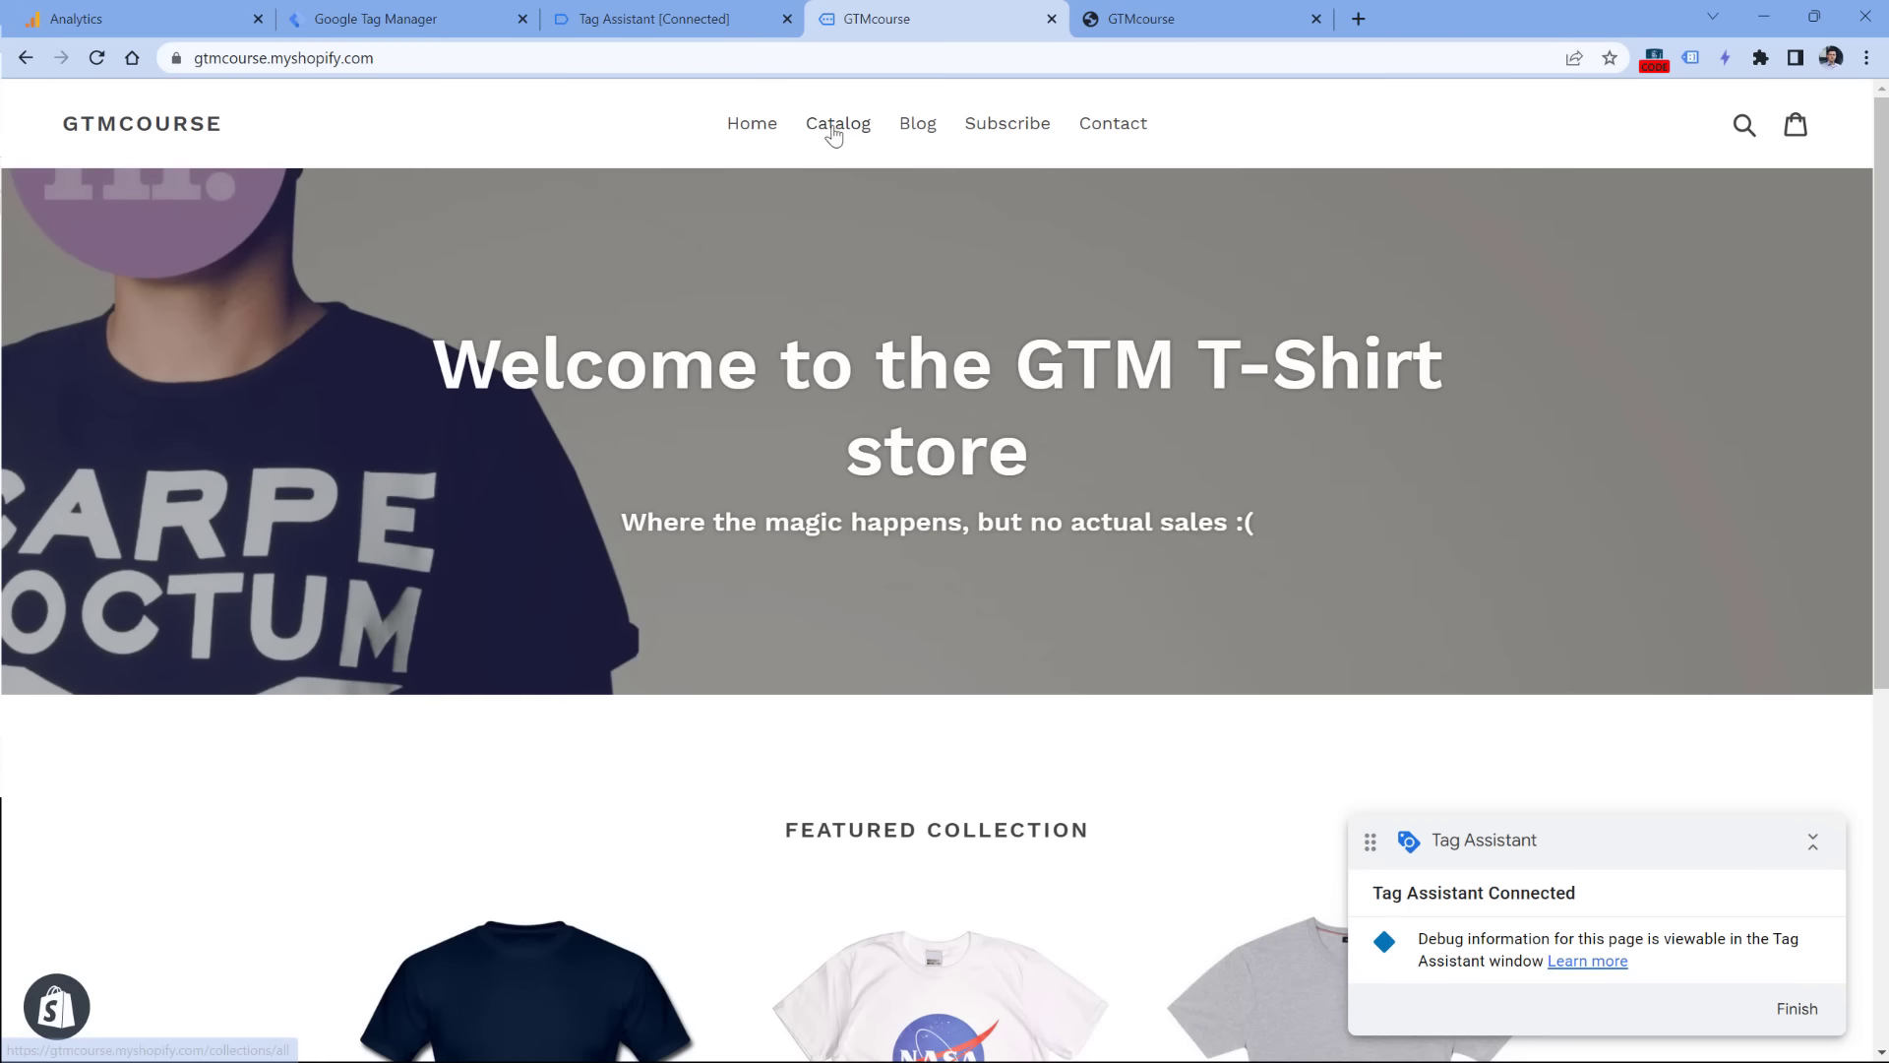
{"action": "left_click", "coordinate": [837, 129]}
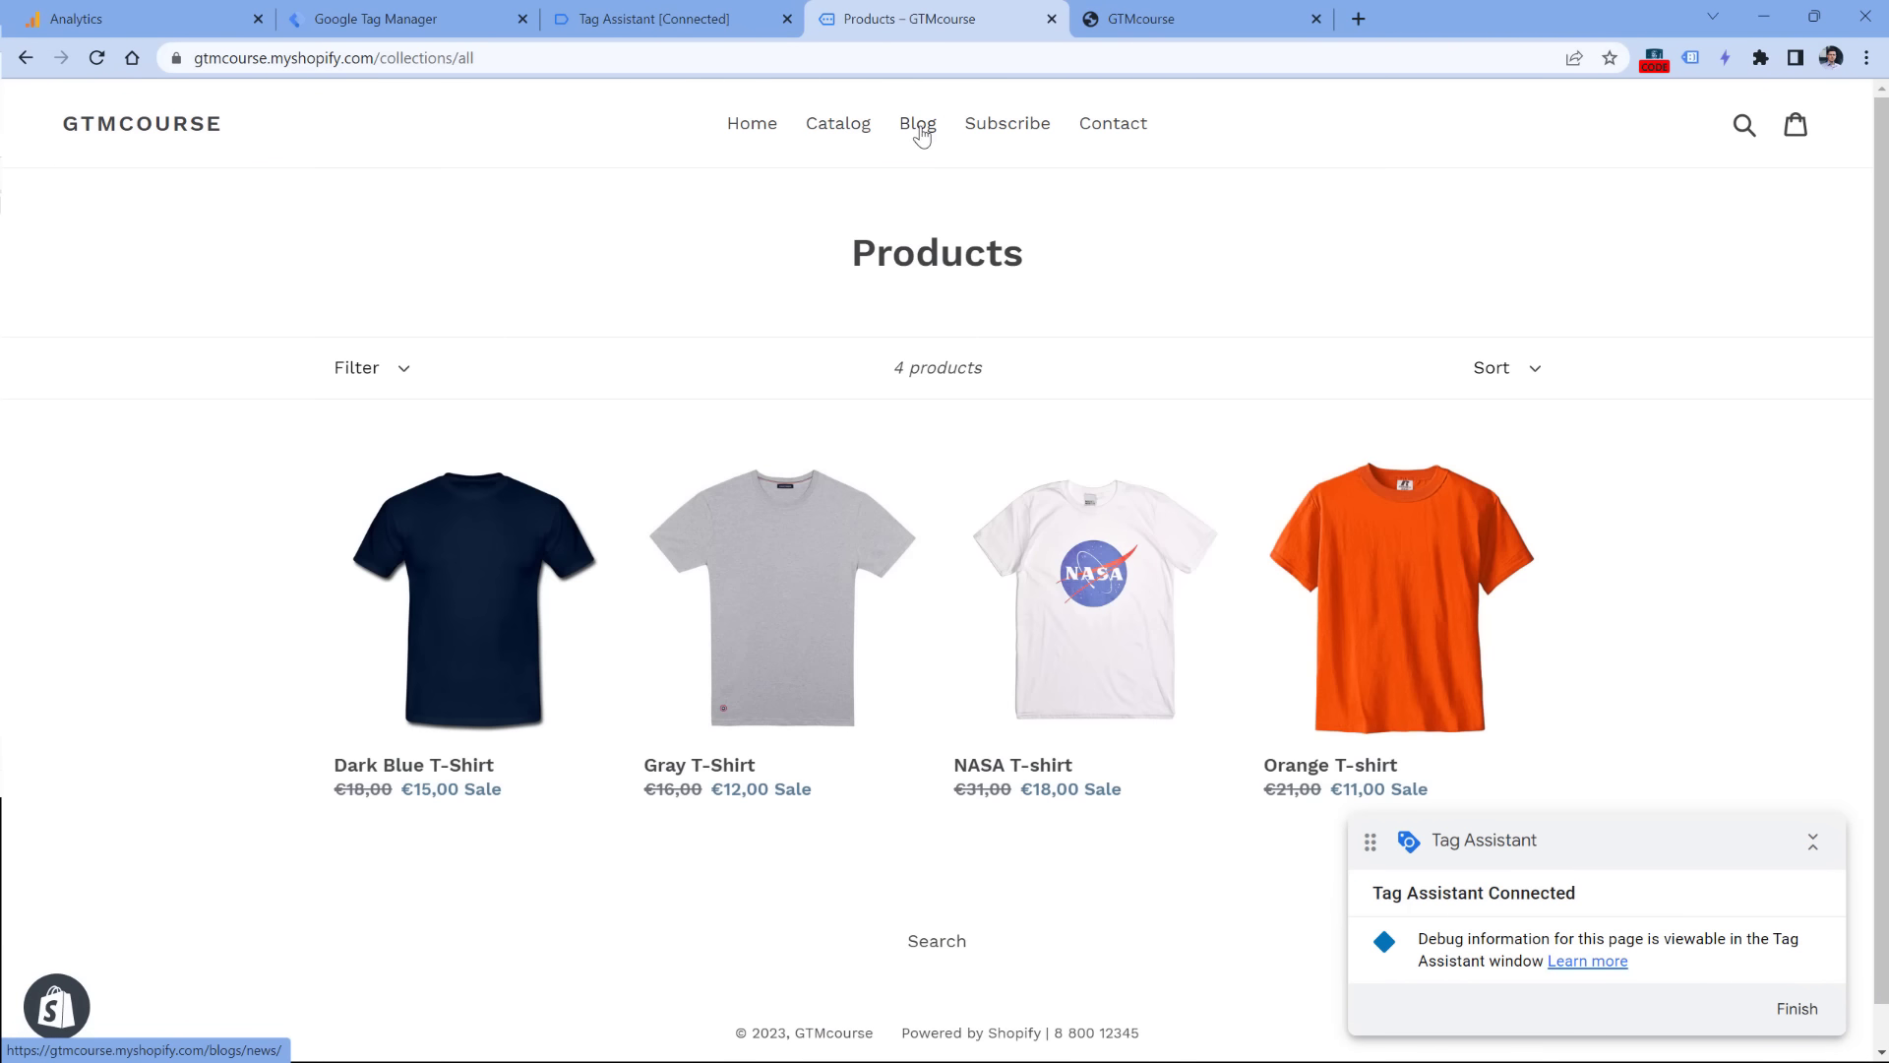
{"action": "left_click", "coordinate": [921, 134]}
Step: Inspect the click variables of the Link Click events on the GTMcourse home page and the Products page in Tag Assistant
{"action": "left_click", "coordinate": [672, 20]}
{"action": "scroll", "coordinate": [144, 433], "scroll_direction": "down", "scroll_amount": 3}
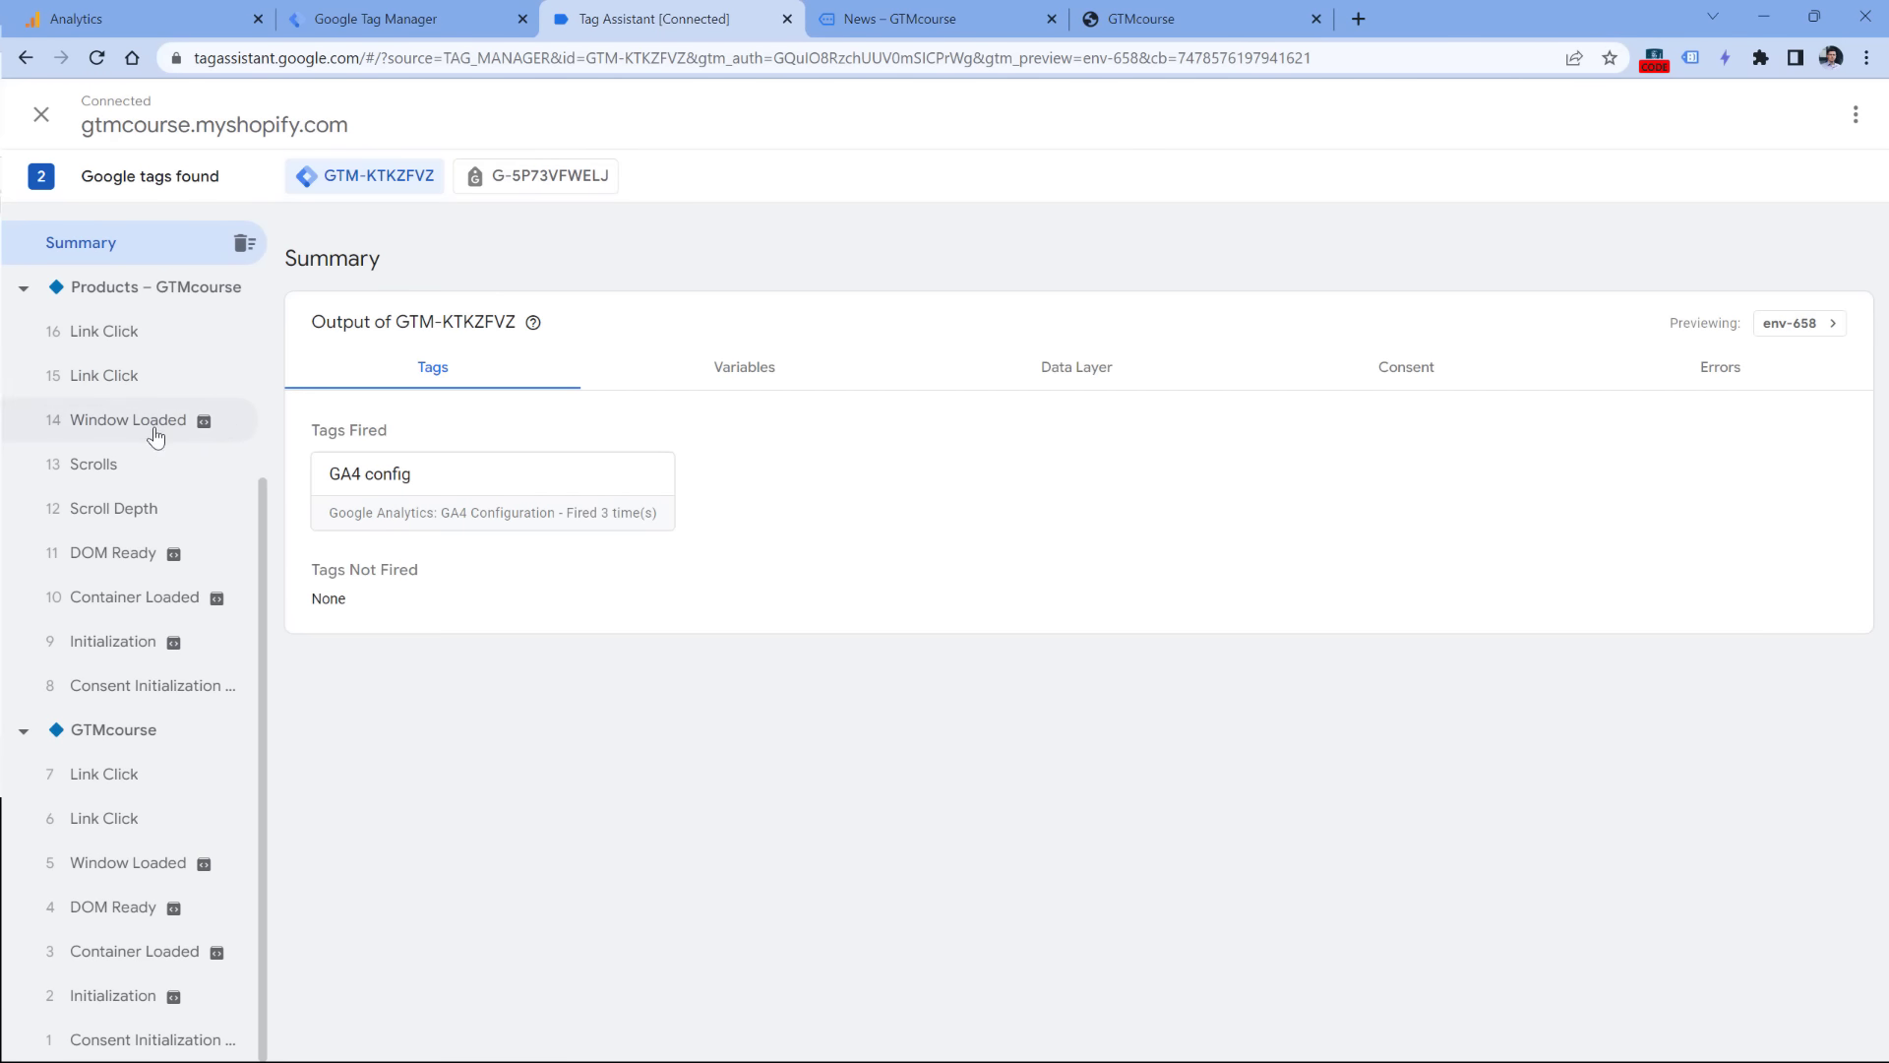
{"action": "left_click", "coordinate": [126, 818]}
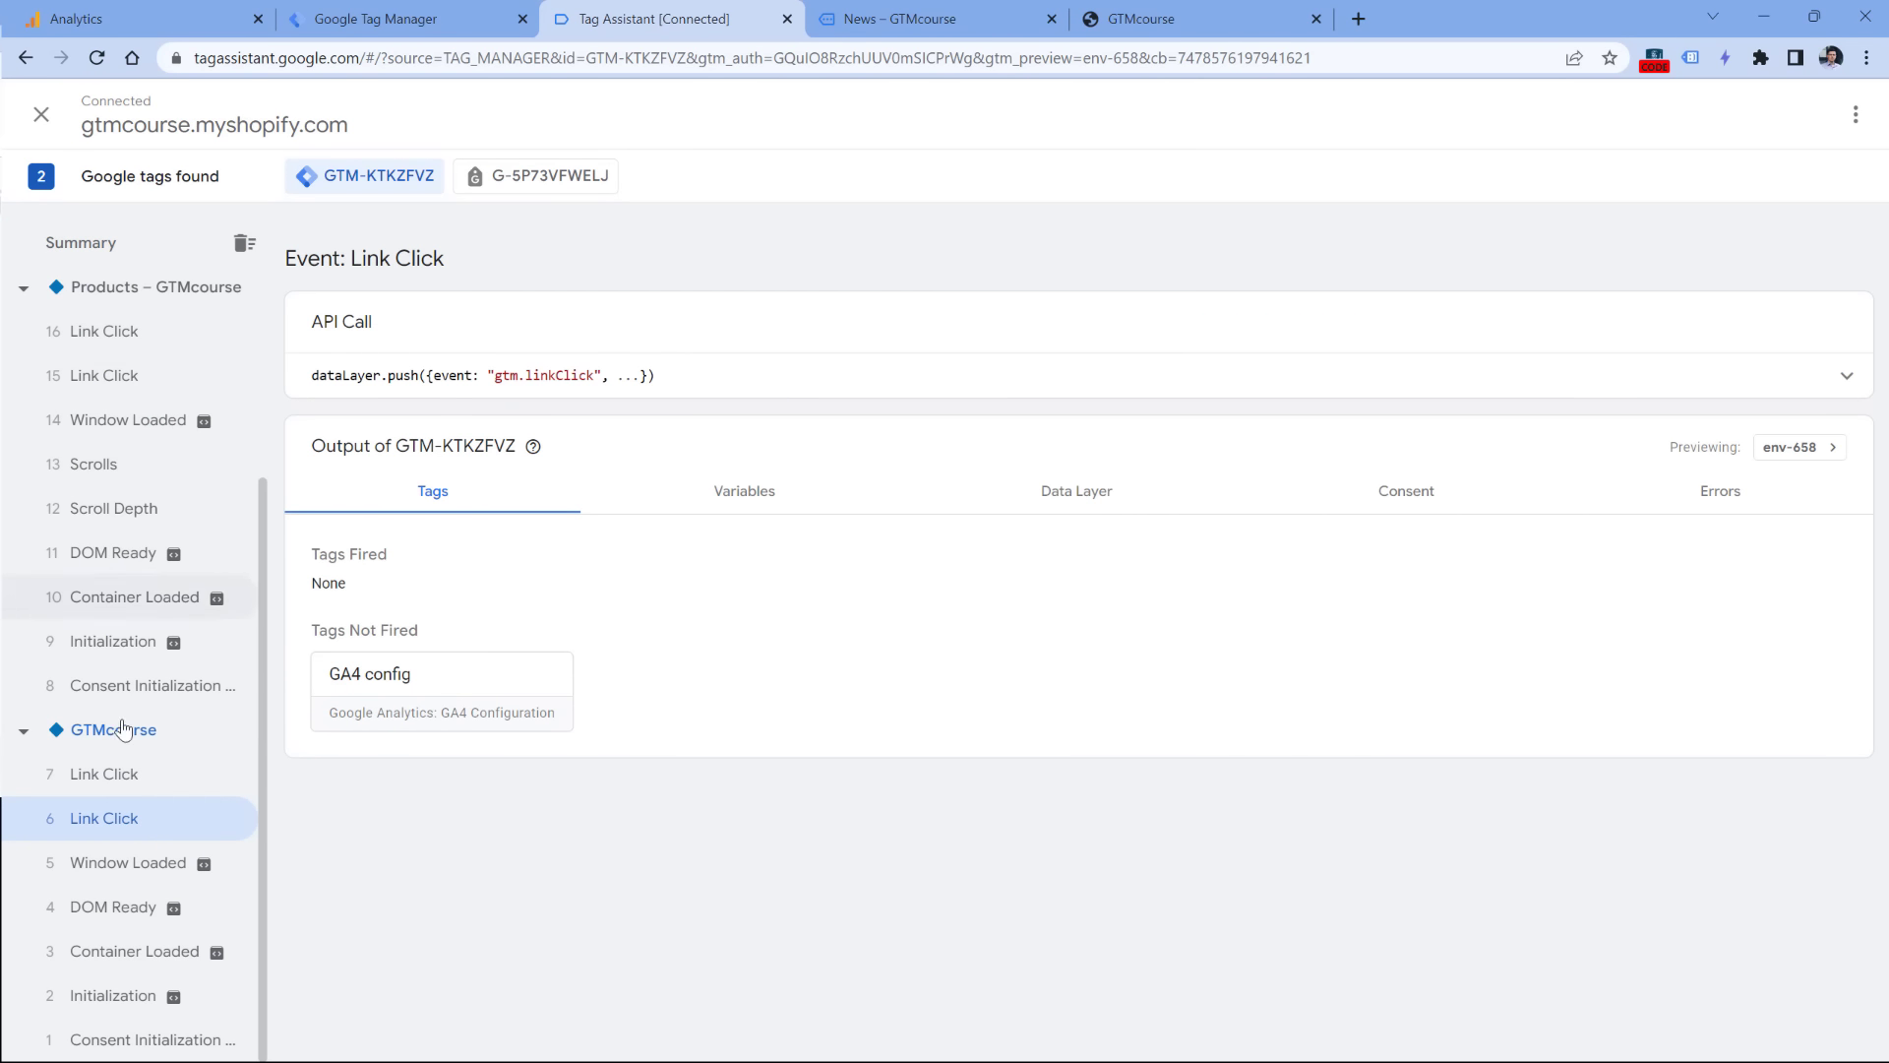
{"action": "left_click", "coordinate": [724, 506]}
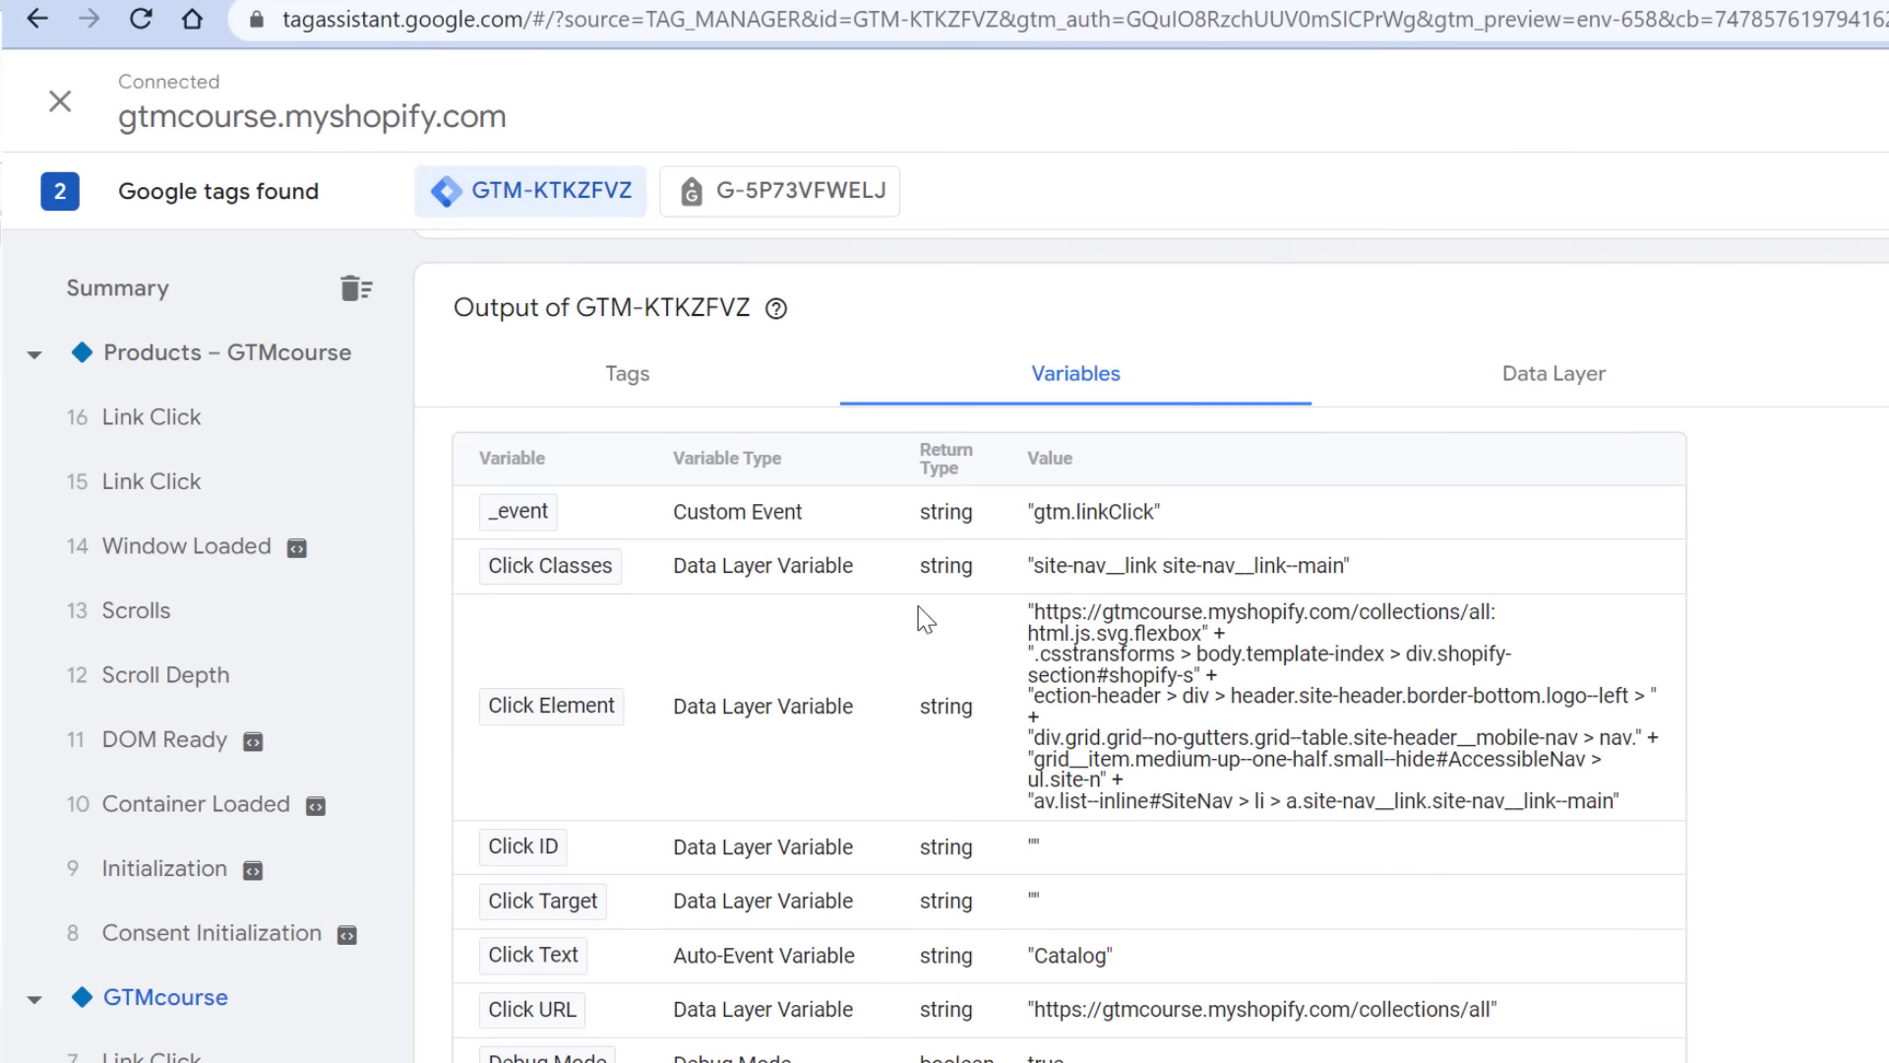
{"action": "left_click", "coordinate": [197, 486]}
{"action": "left_click_drag", "start_coordinate": [1037, 565], "coordinate": [1350, 565]}
{"action": "left_click", "coordinate": [1169, 596]}
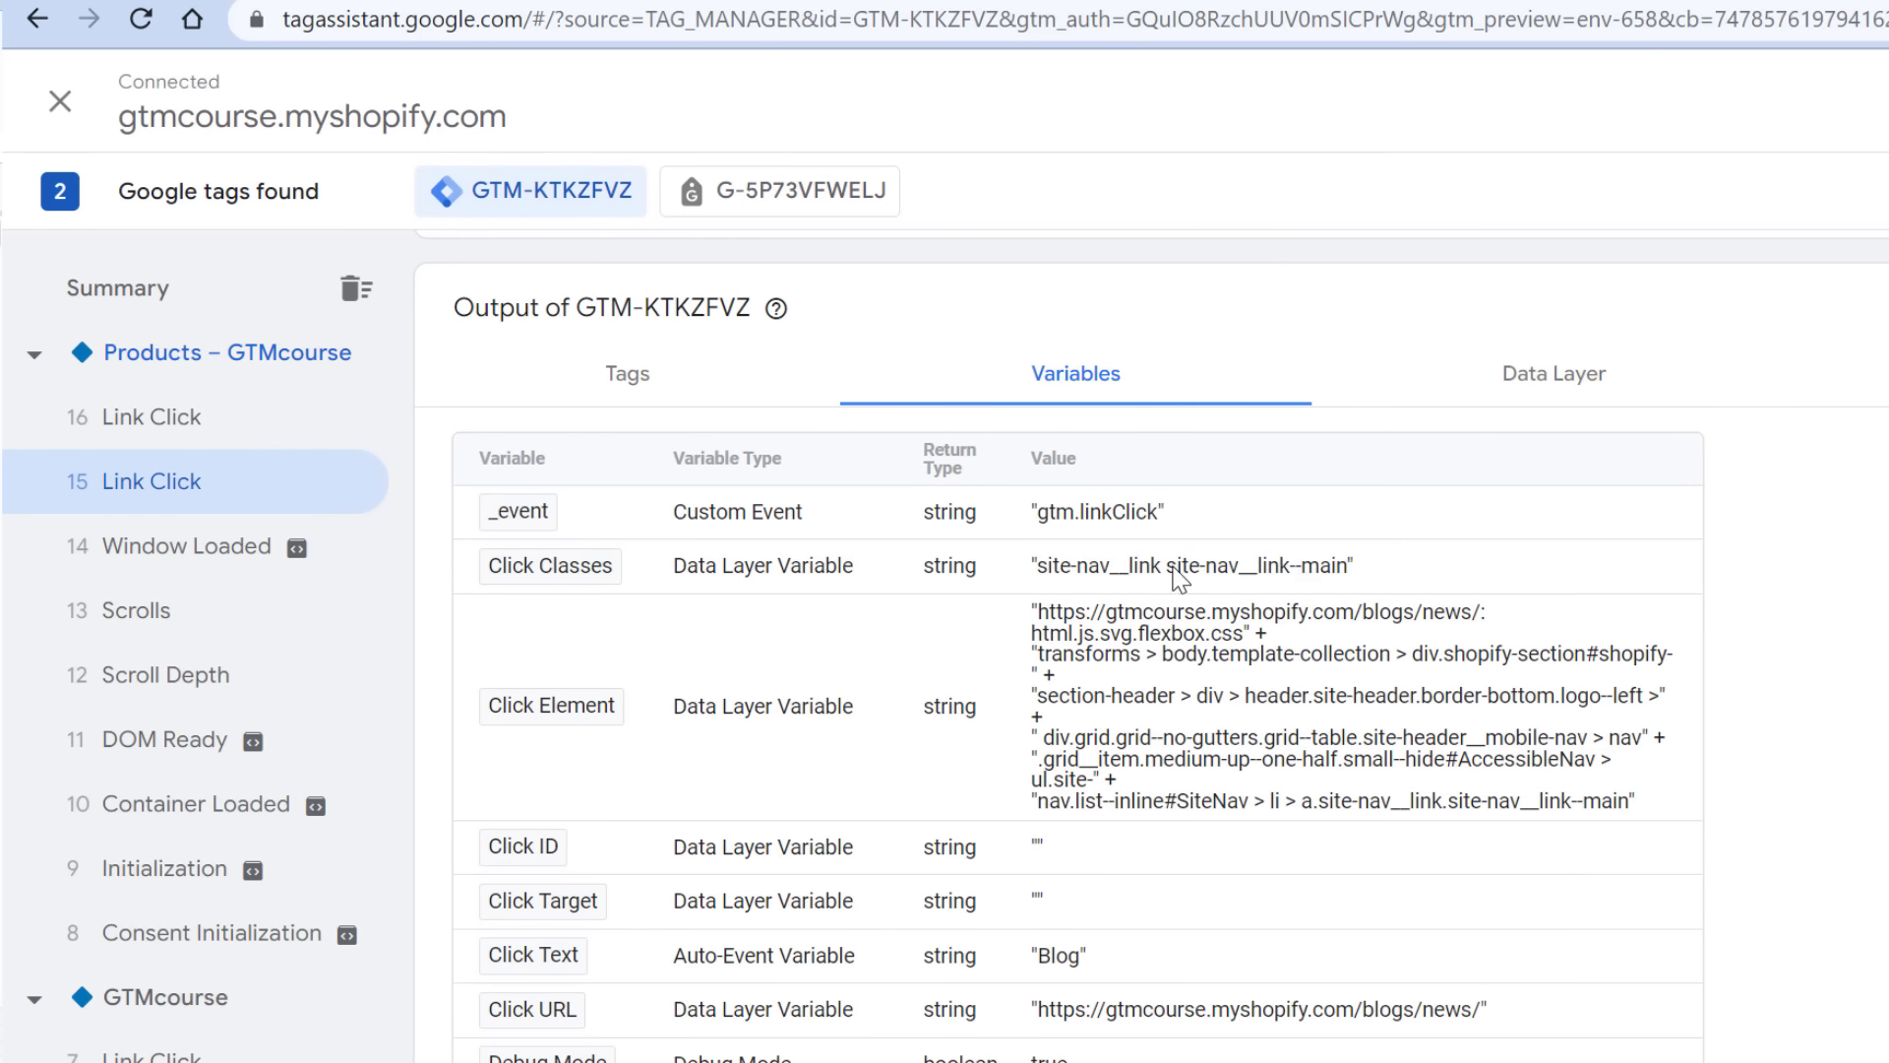
Step: Compare the Click Classes value of the Products page's Link Click event in Tag Assistant with the store's menu links
{"action": "left_click_drag", "start_coordinate": [1172, 569], "coordinate": [1293, 569]}
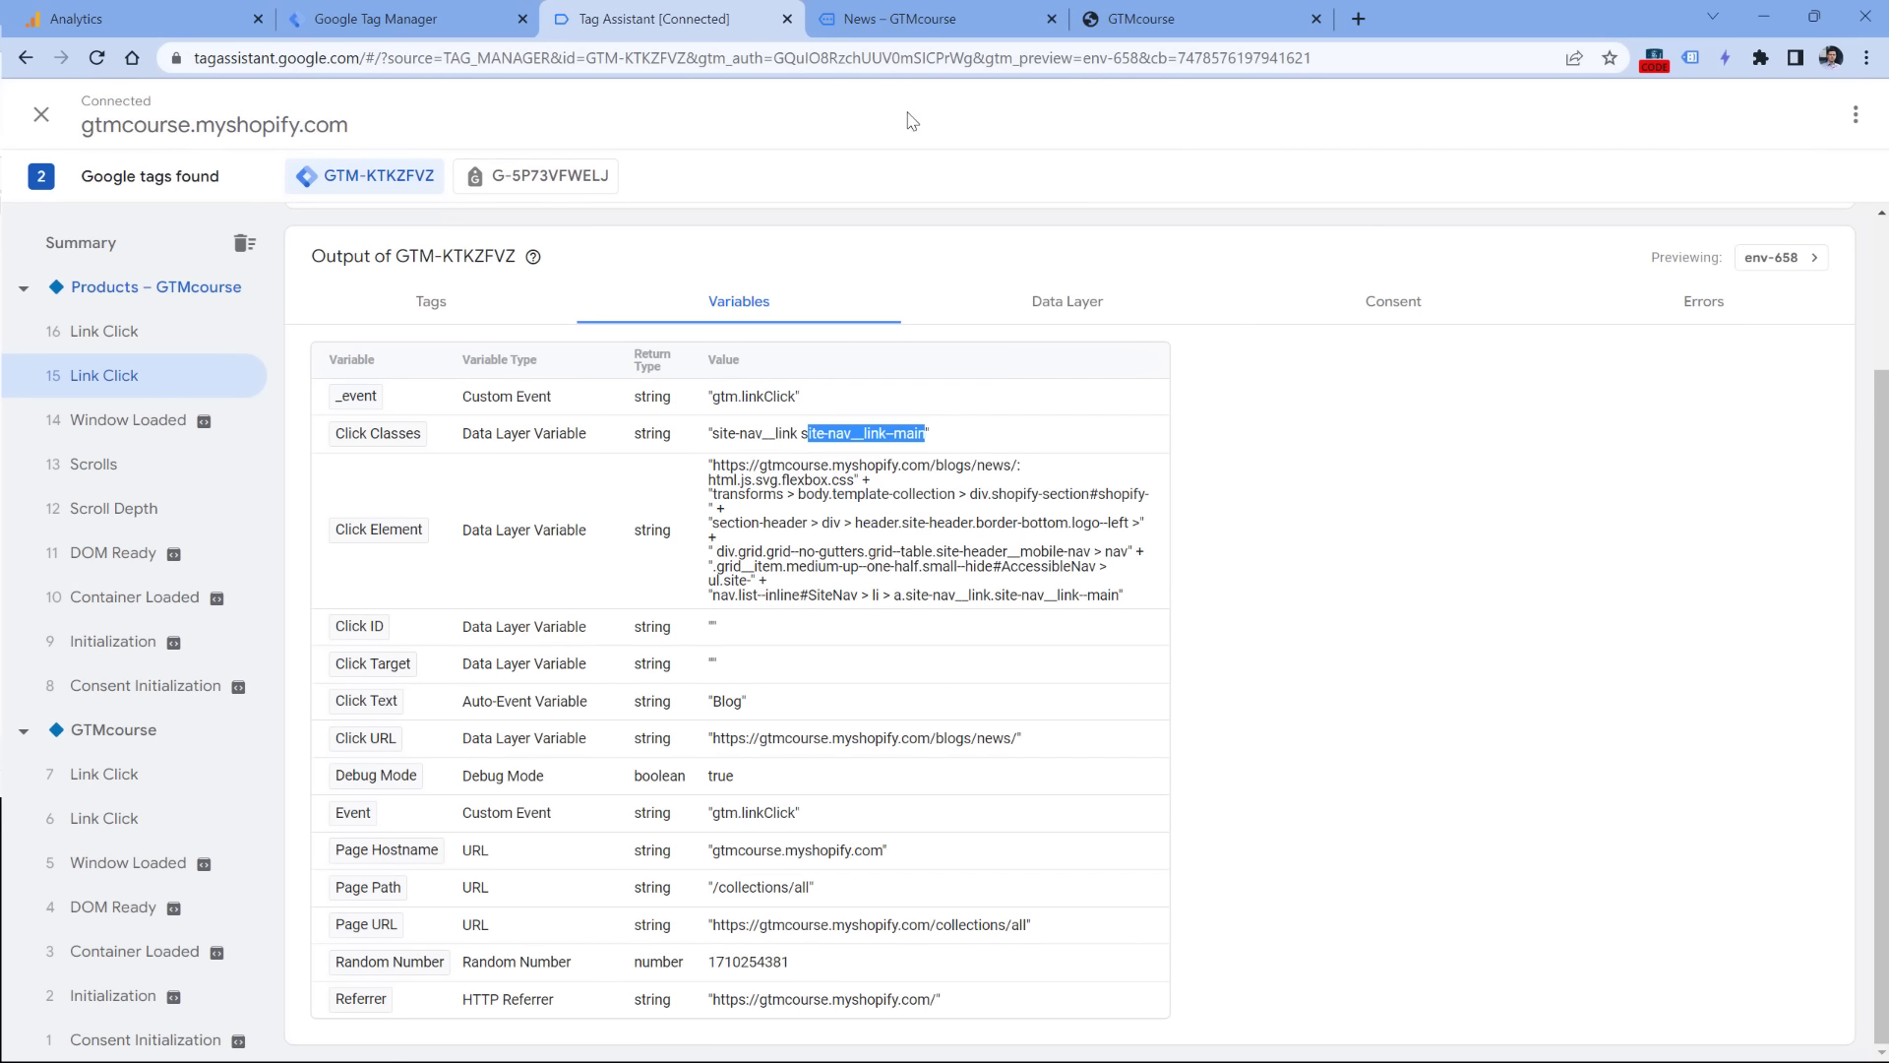
{"action": "left_click", "coordinate": [910, 19]}
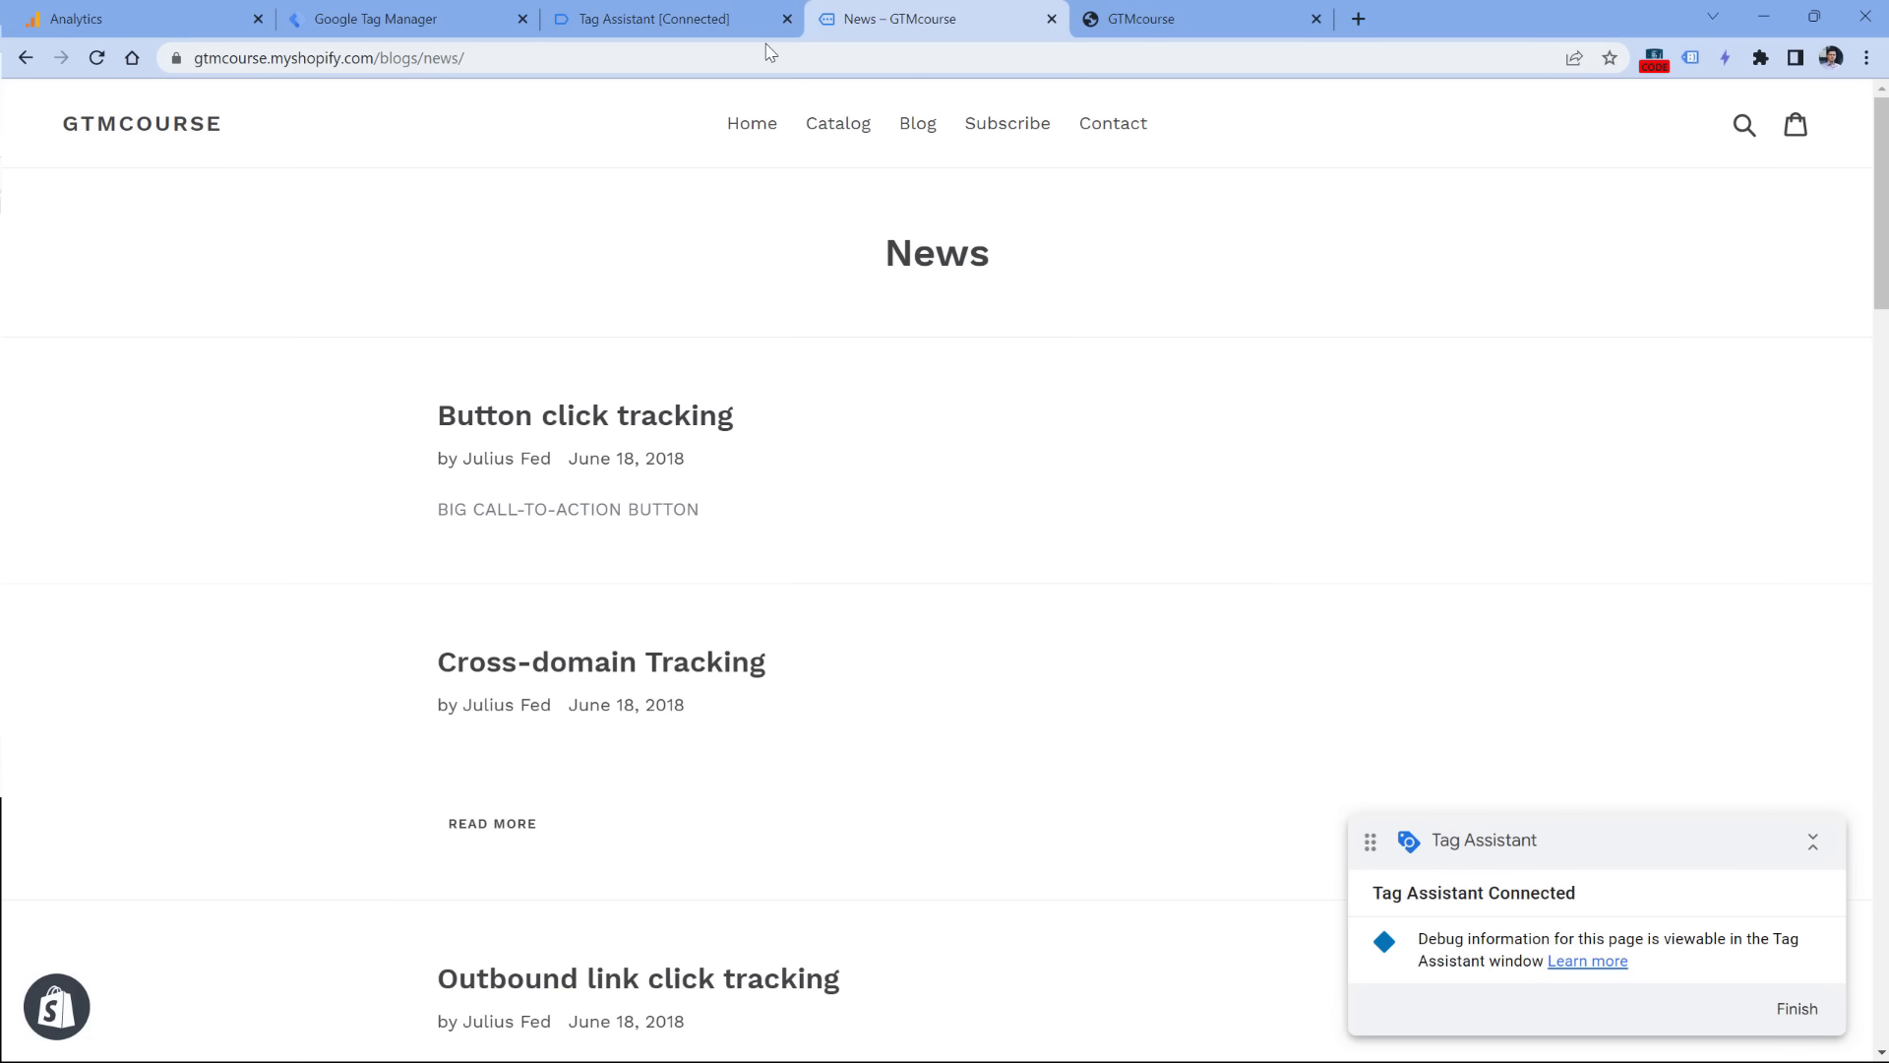
{"action": "left_click", "coordinate": [733, 20]}
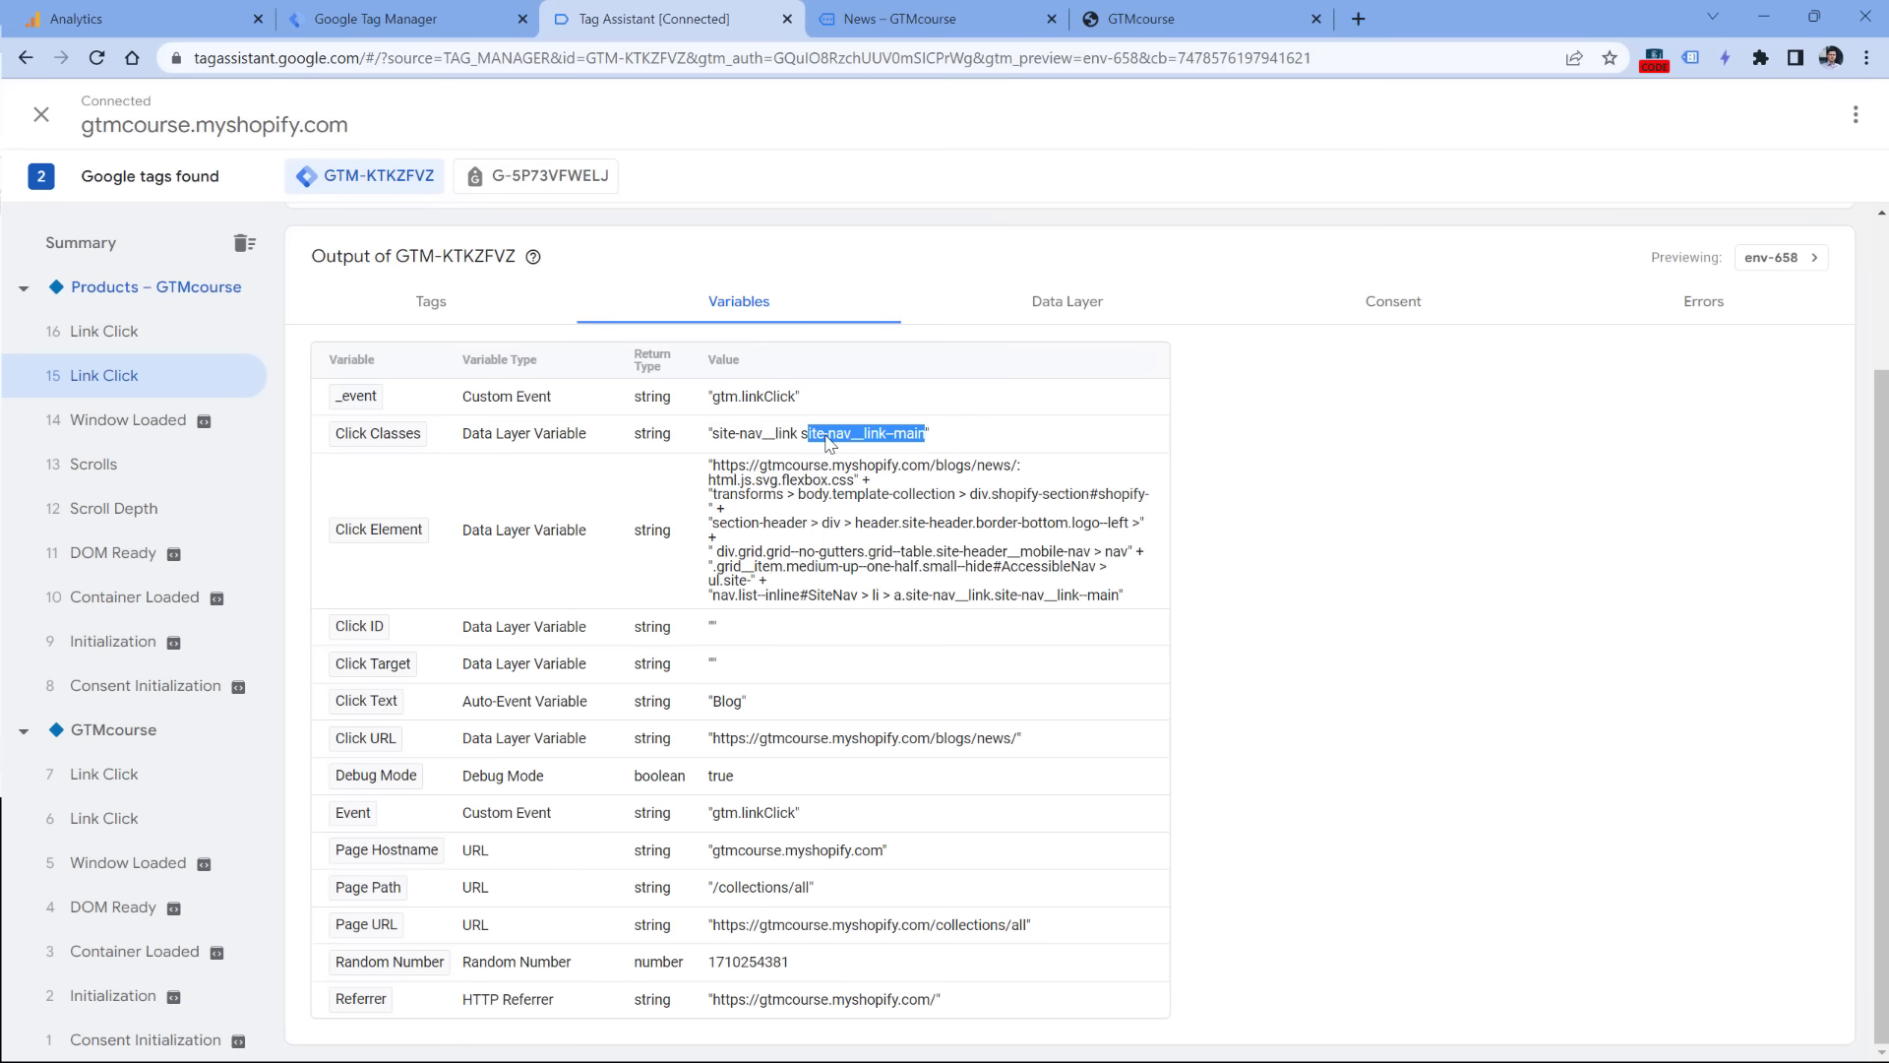
{"action": "left_click", "coordinate": [890, 19]}
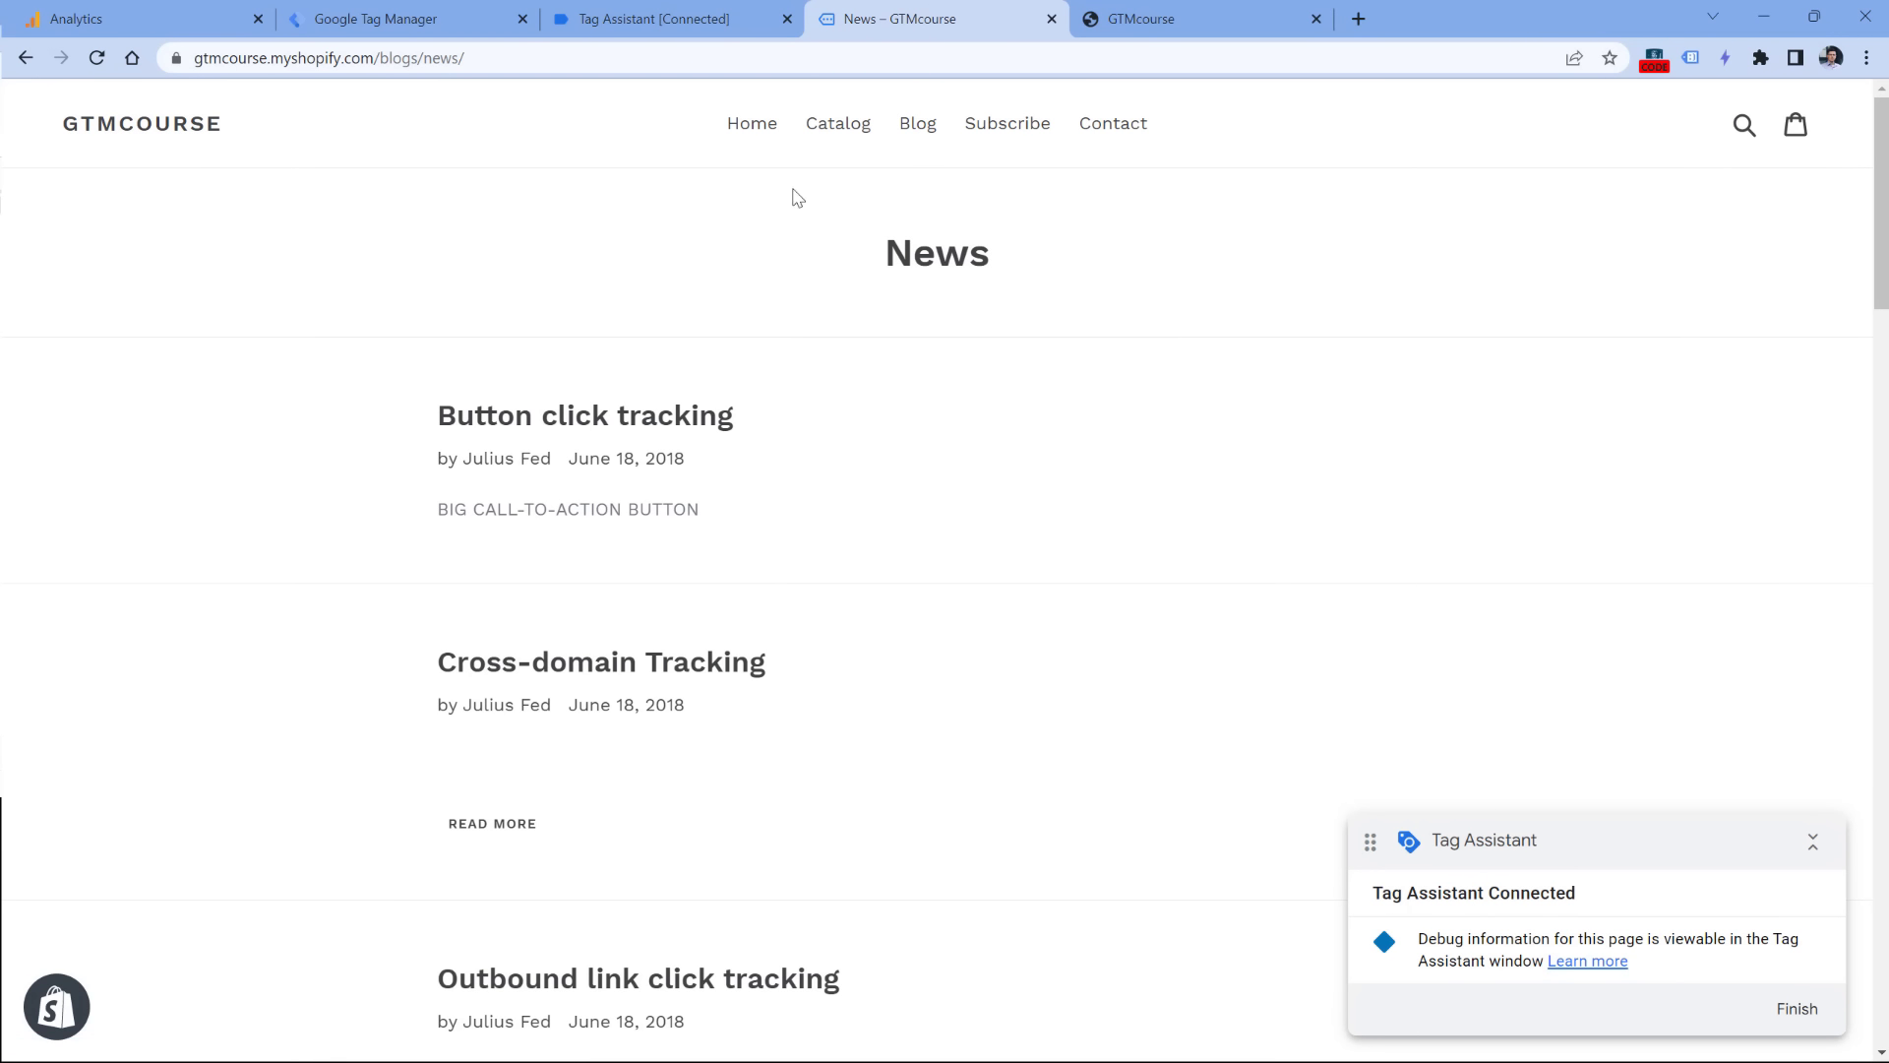
{"action": "left_click", "coordinate": [675, 20]}
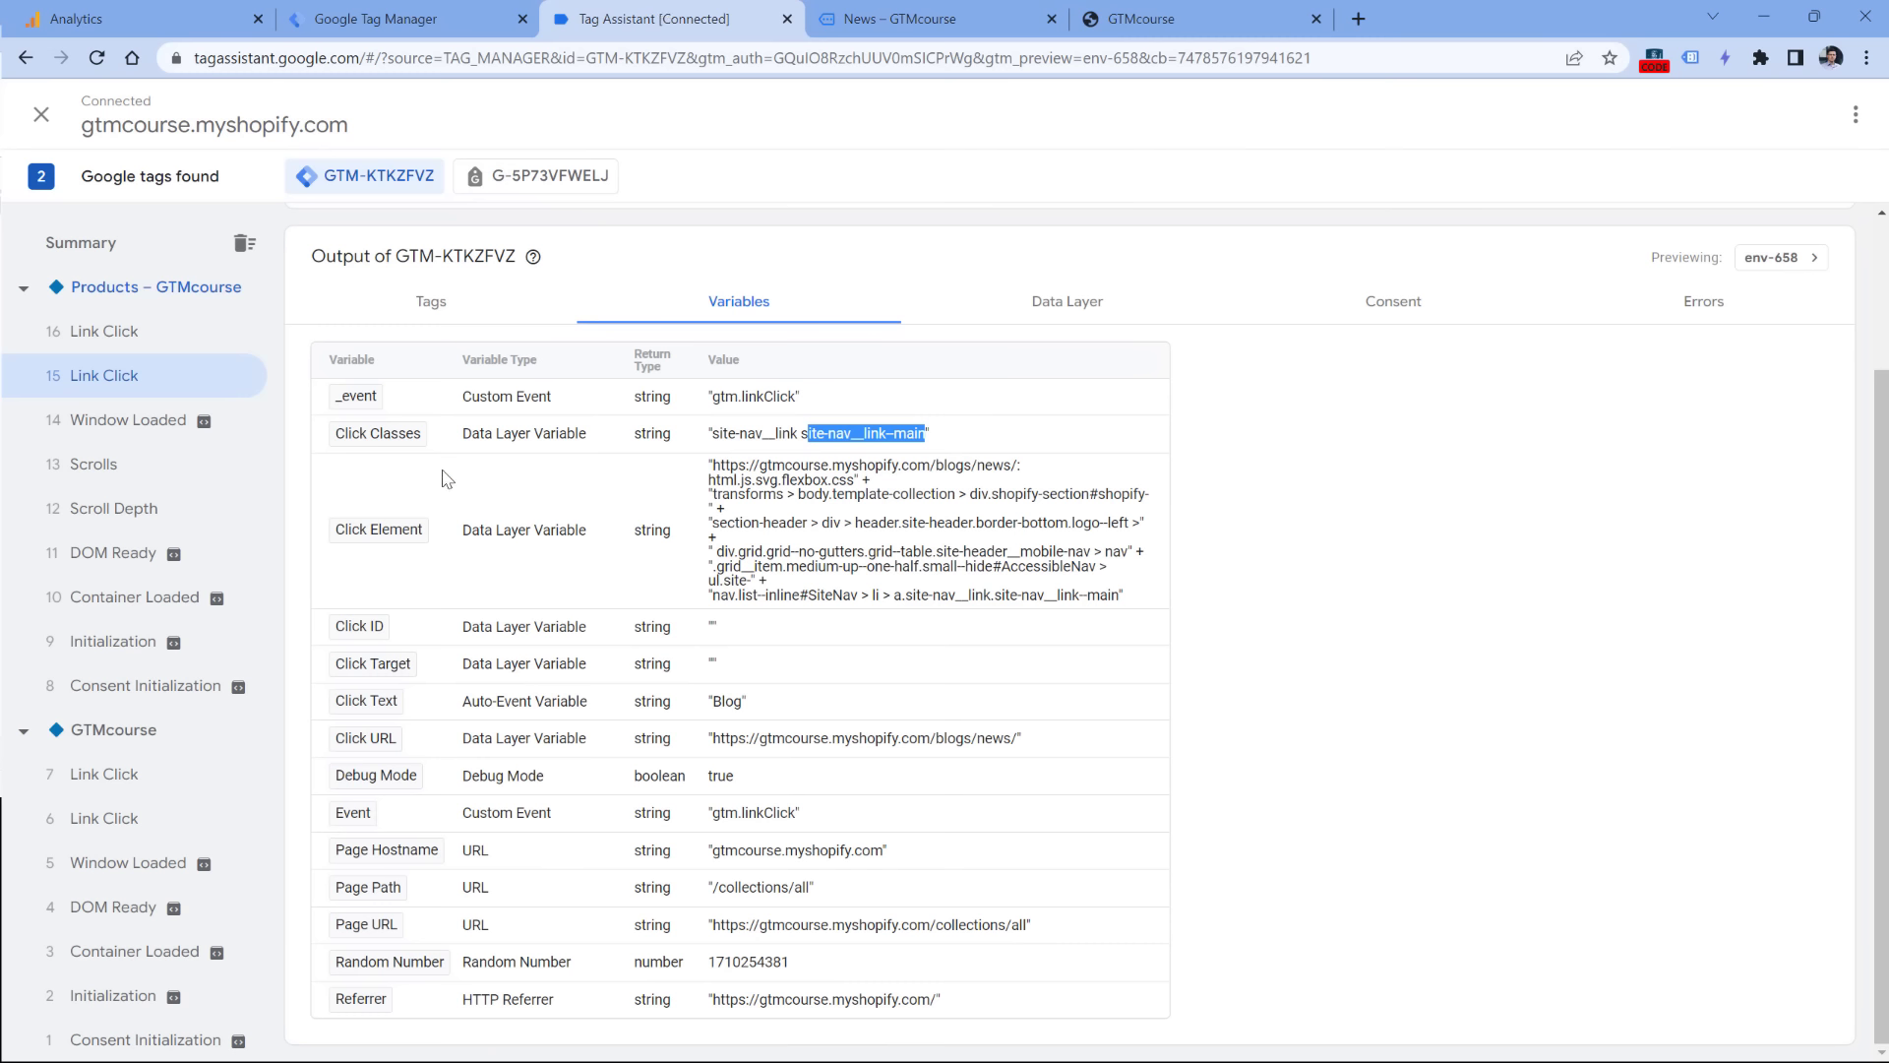
Step: Check the class site-nav__link--main on the home page's Catalog link click too and copy it from the Click Classes value
{"action": "left_click_drag", "start_coordinate": [801, 434], "coordinate": [927, 438]}
{"action": "left_click", "coordinate": [128, 820]}
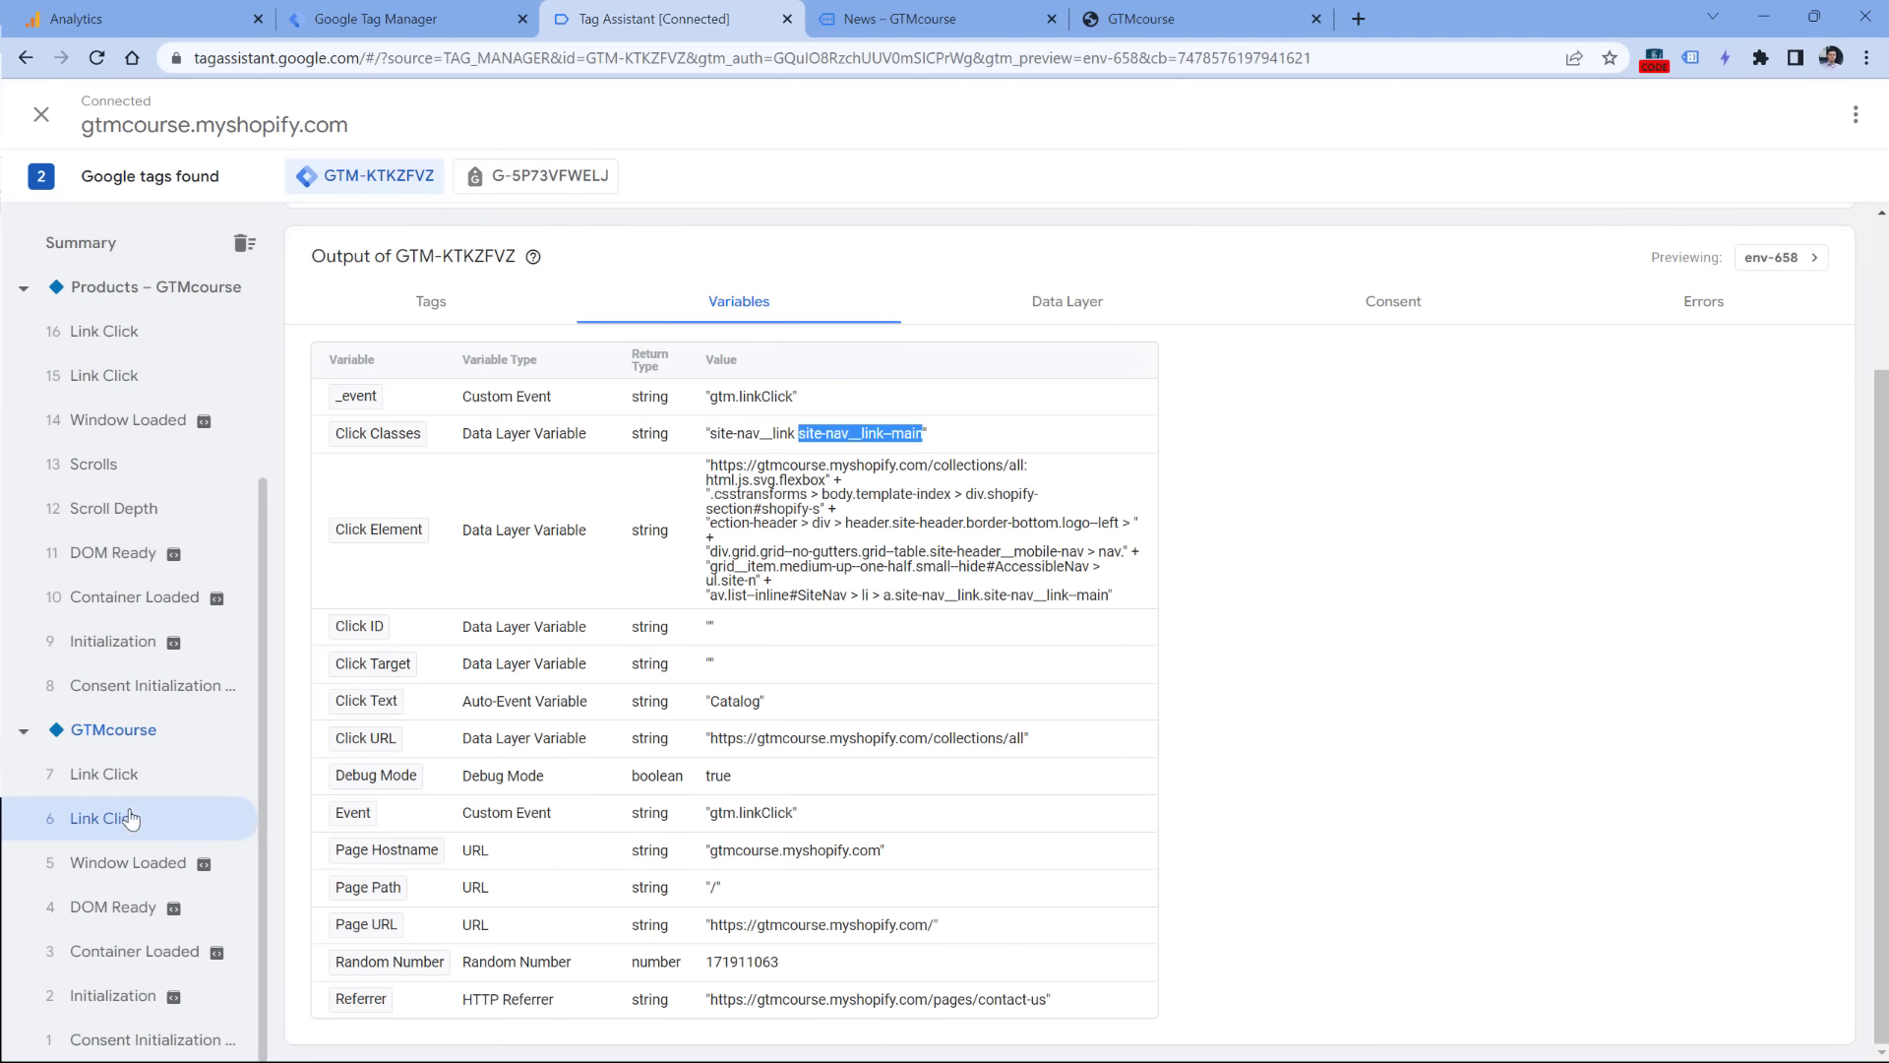
{"action": "scroll", "coordinate": [197, 560], "scroll_direction": "up", "scroll_amount": 3}
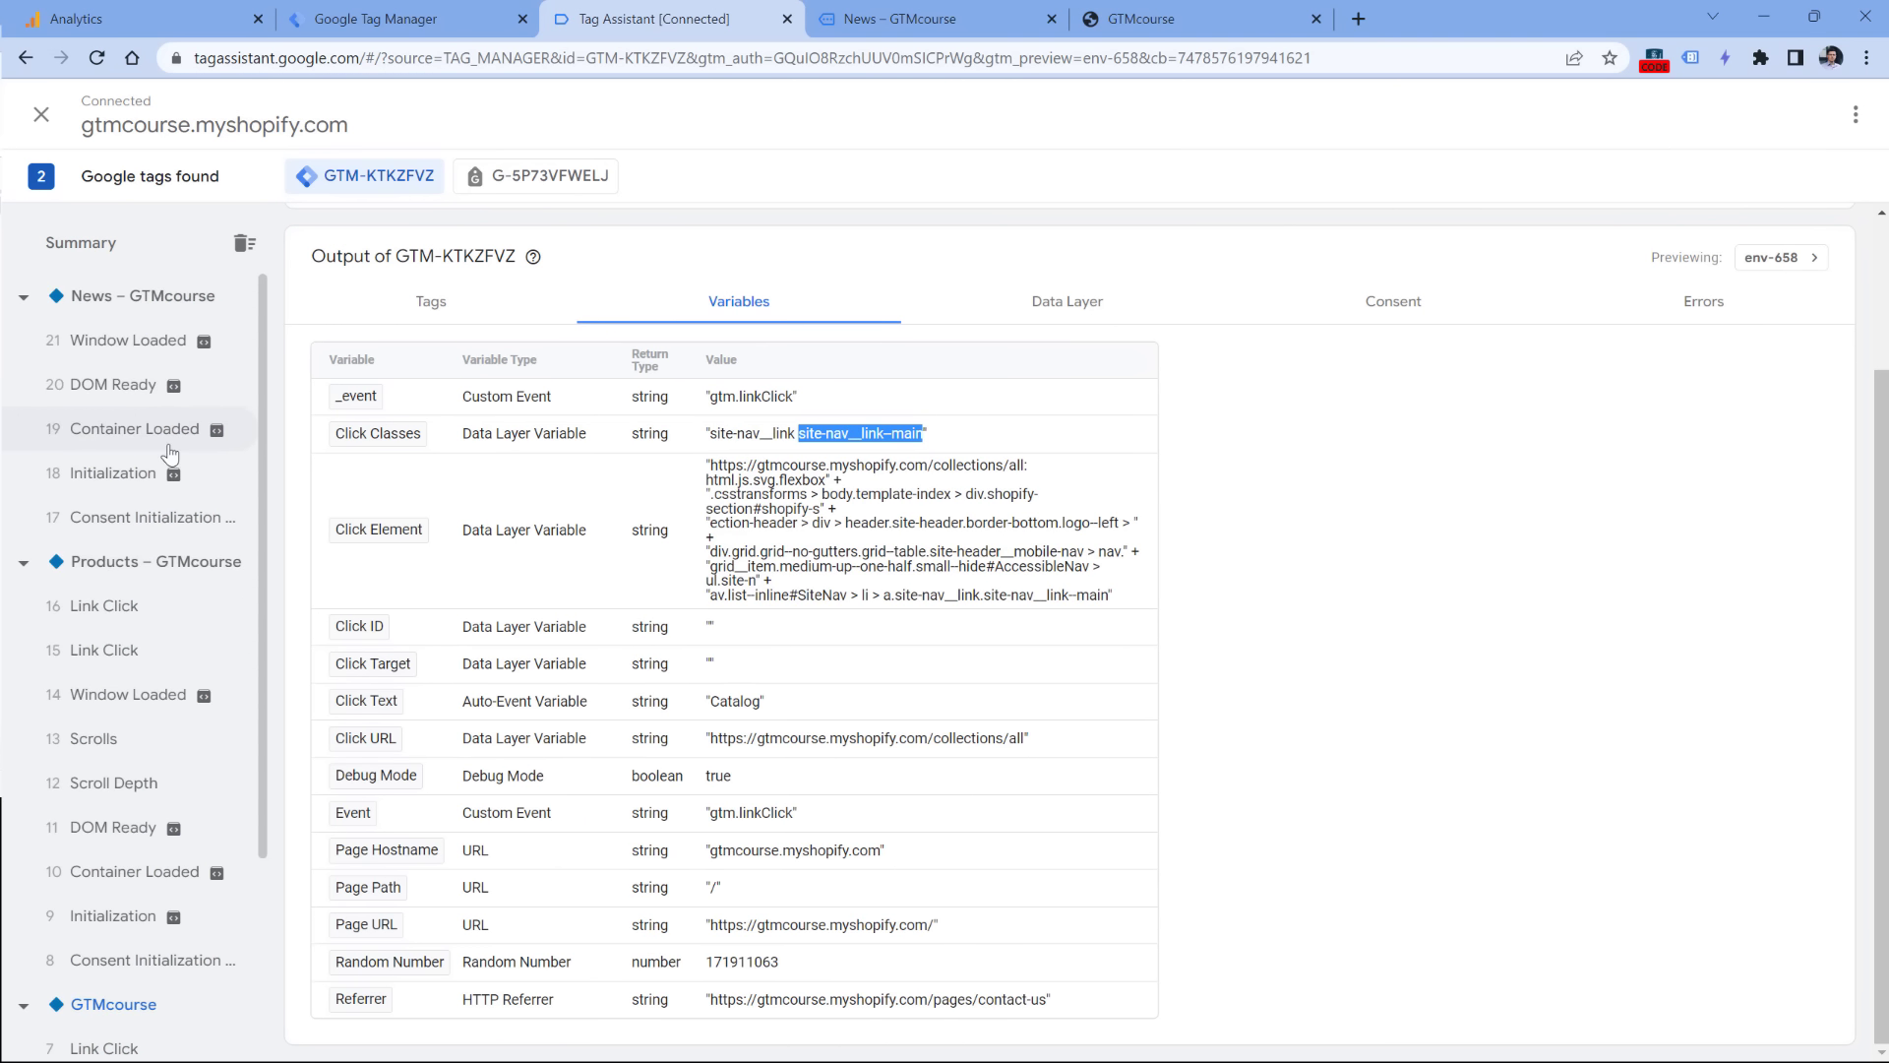
{"action": "scroll", "coordinate": [177, 455], "scroll_direction": "down", "scroll_amount": 2}
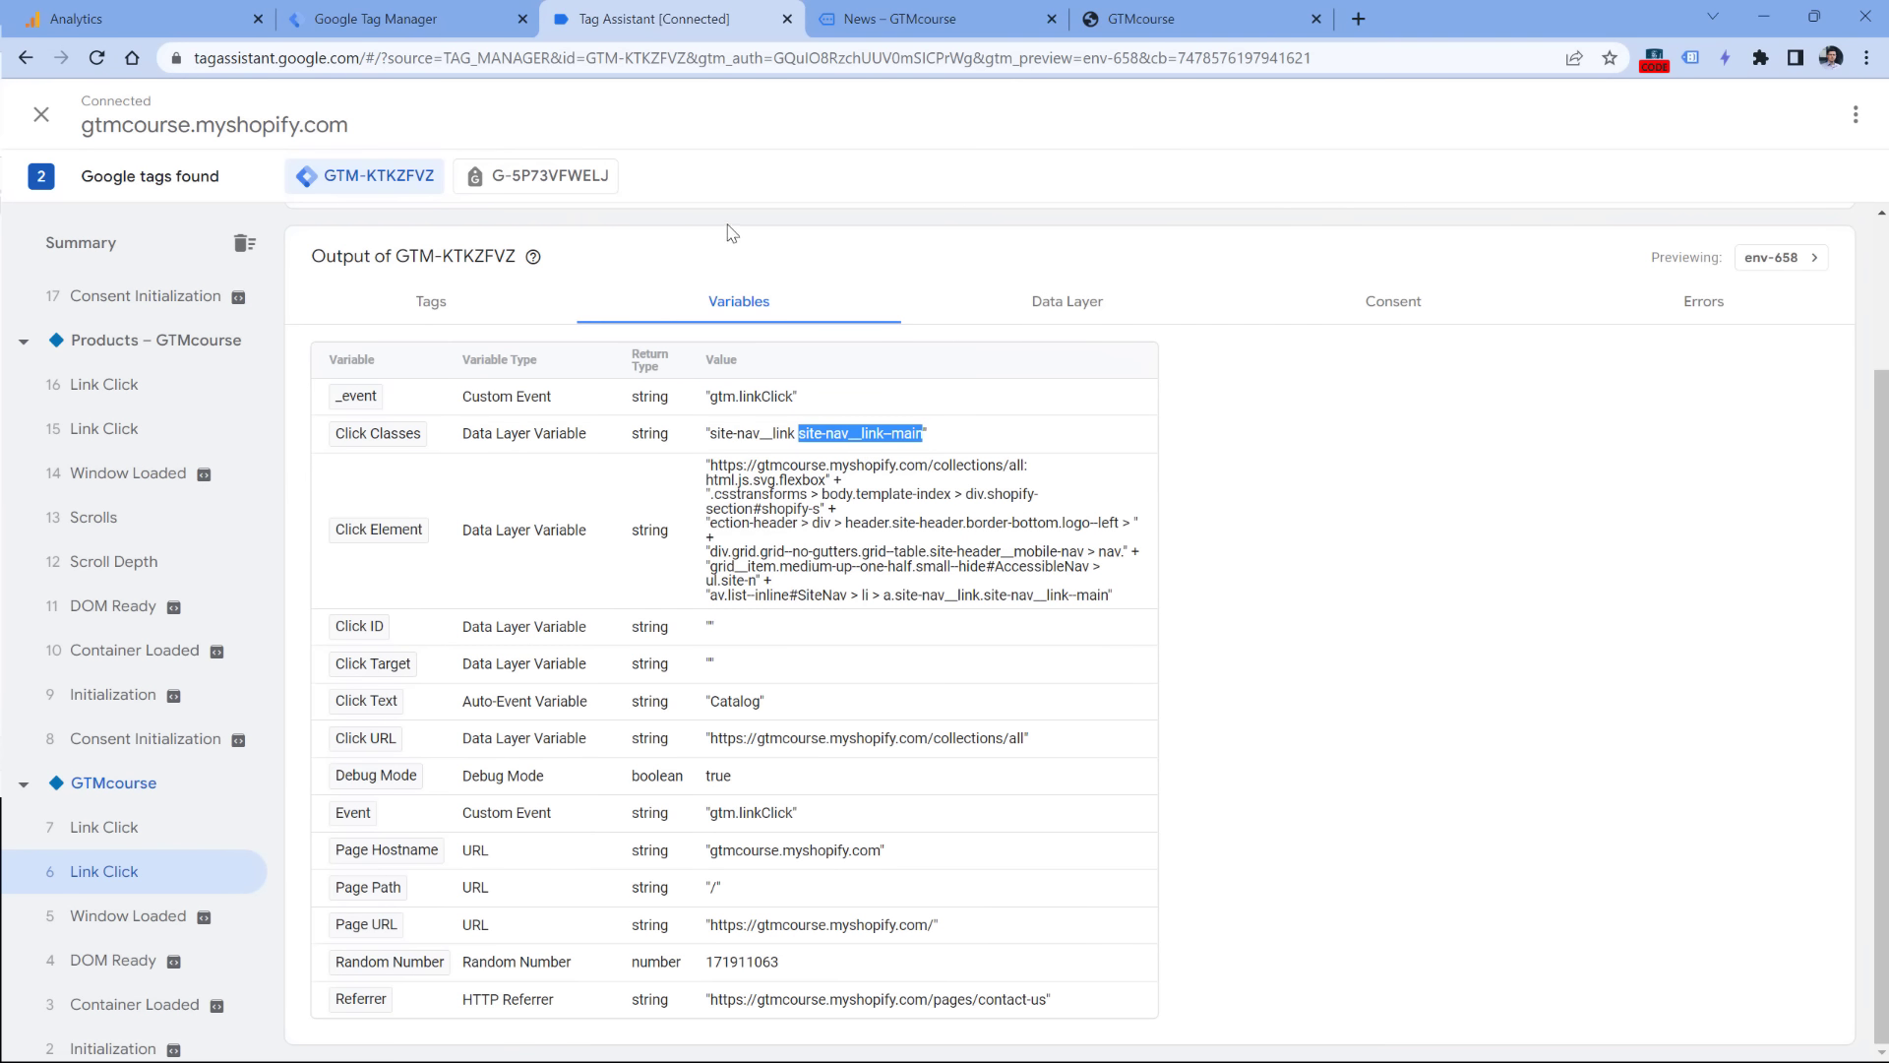
{"action": "right_click", "coordinate": [844, 442]}
{"action": "left_click", "coordinate": [890, 456]}
Step: In Tag Manager, limit the All link clicks trigger to some link clicks where Click Classes contains site-nav__link--main
{"action": "left_click", "coordinate": [391, 18]}
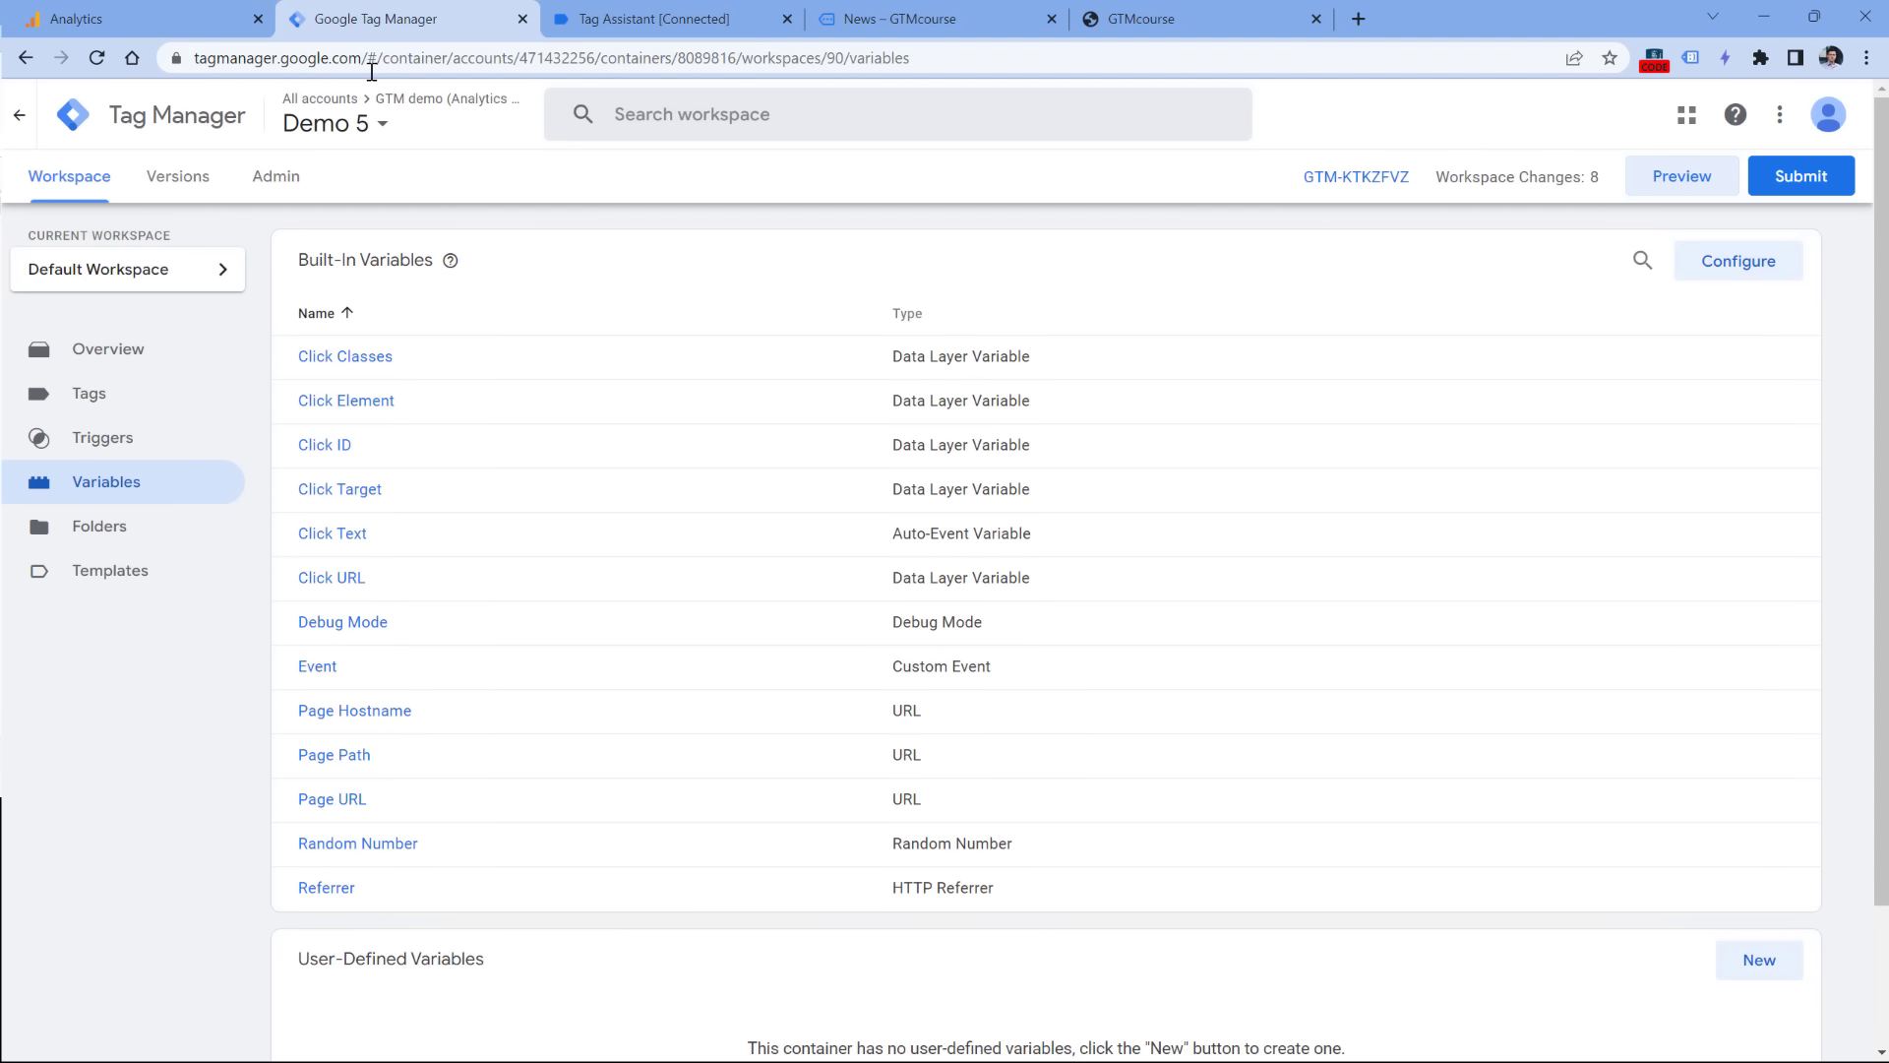
{"action": "left_click", "coordinate": [103, 441]}
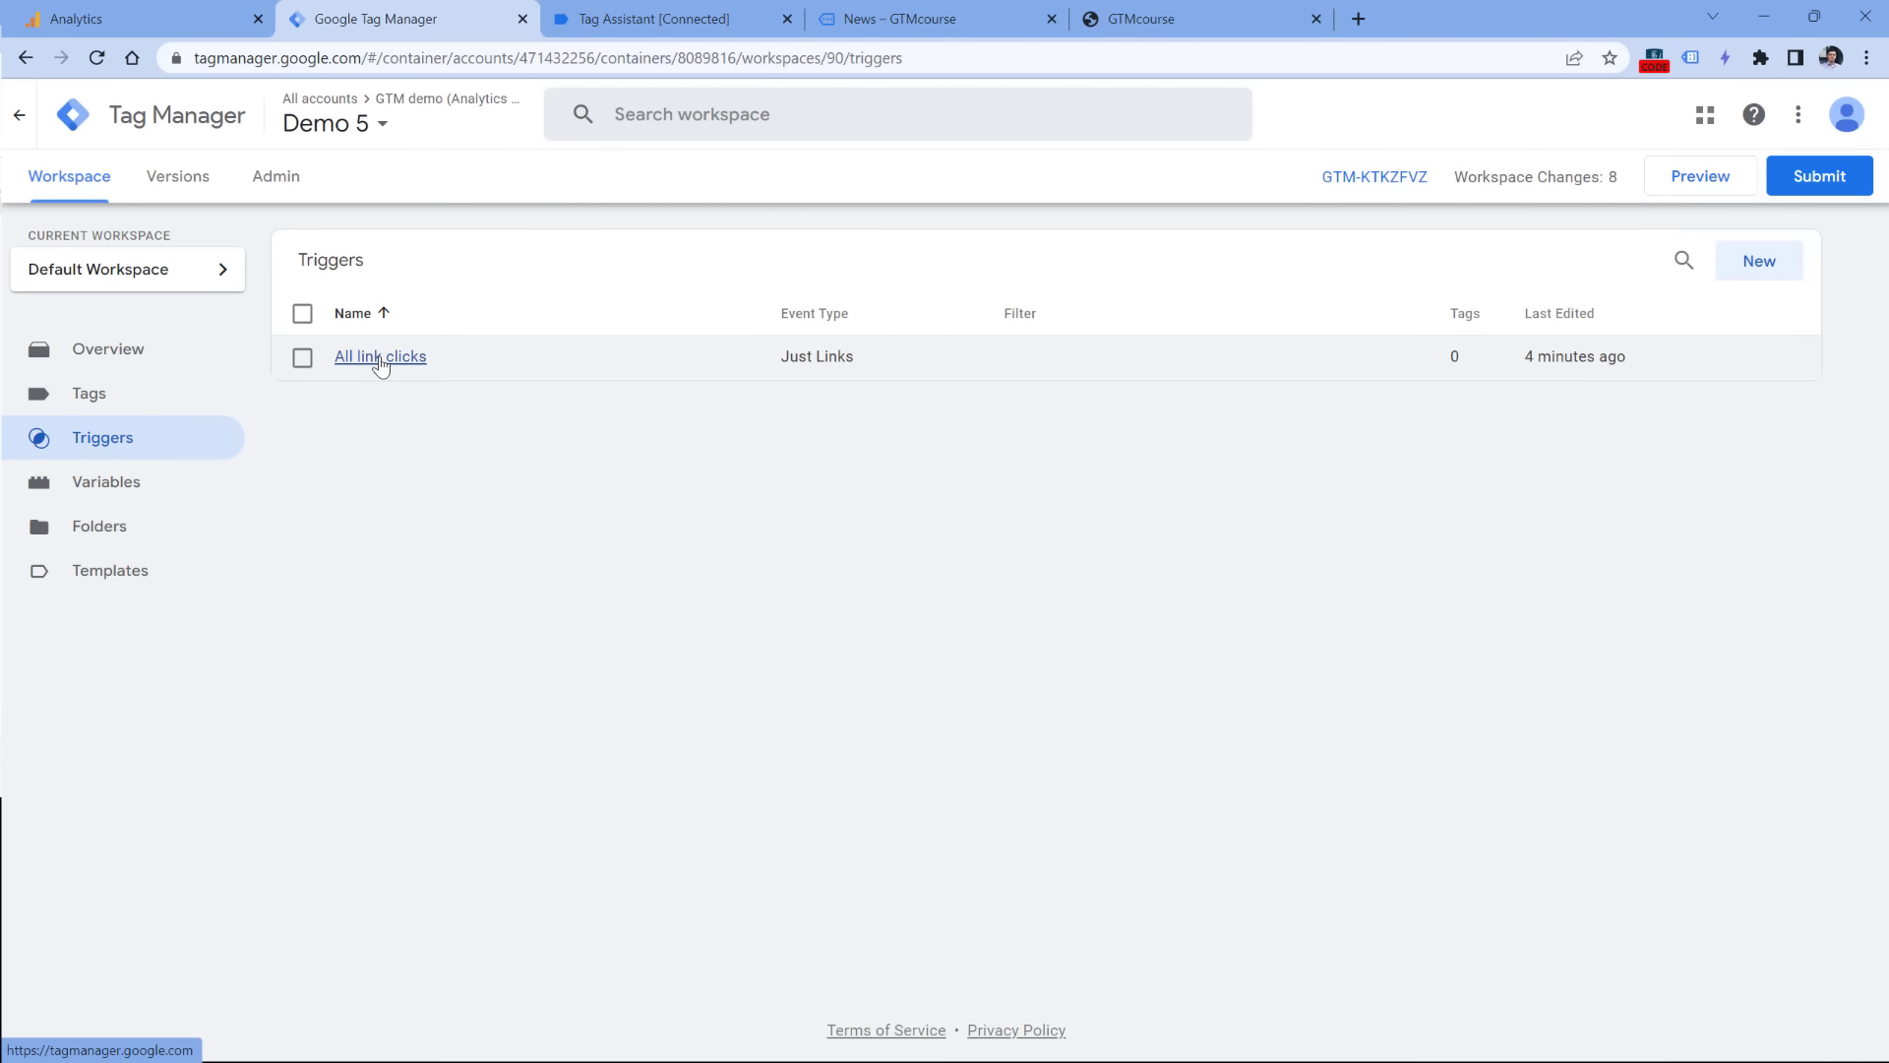
{"action": "left_click", "coordinate": [381, 359]}
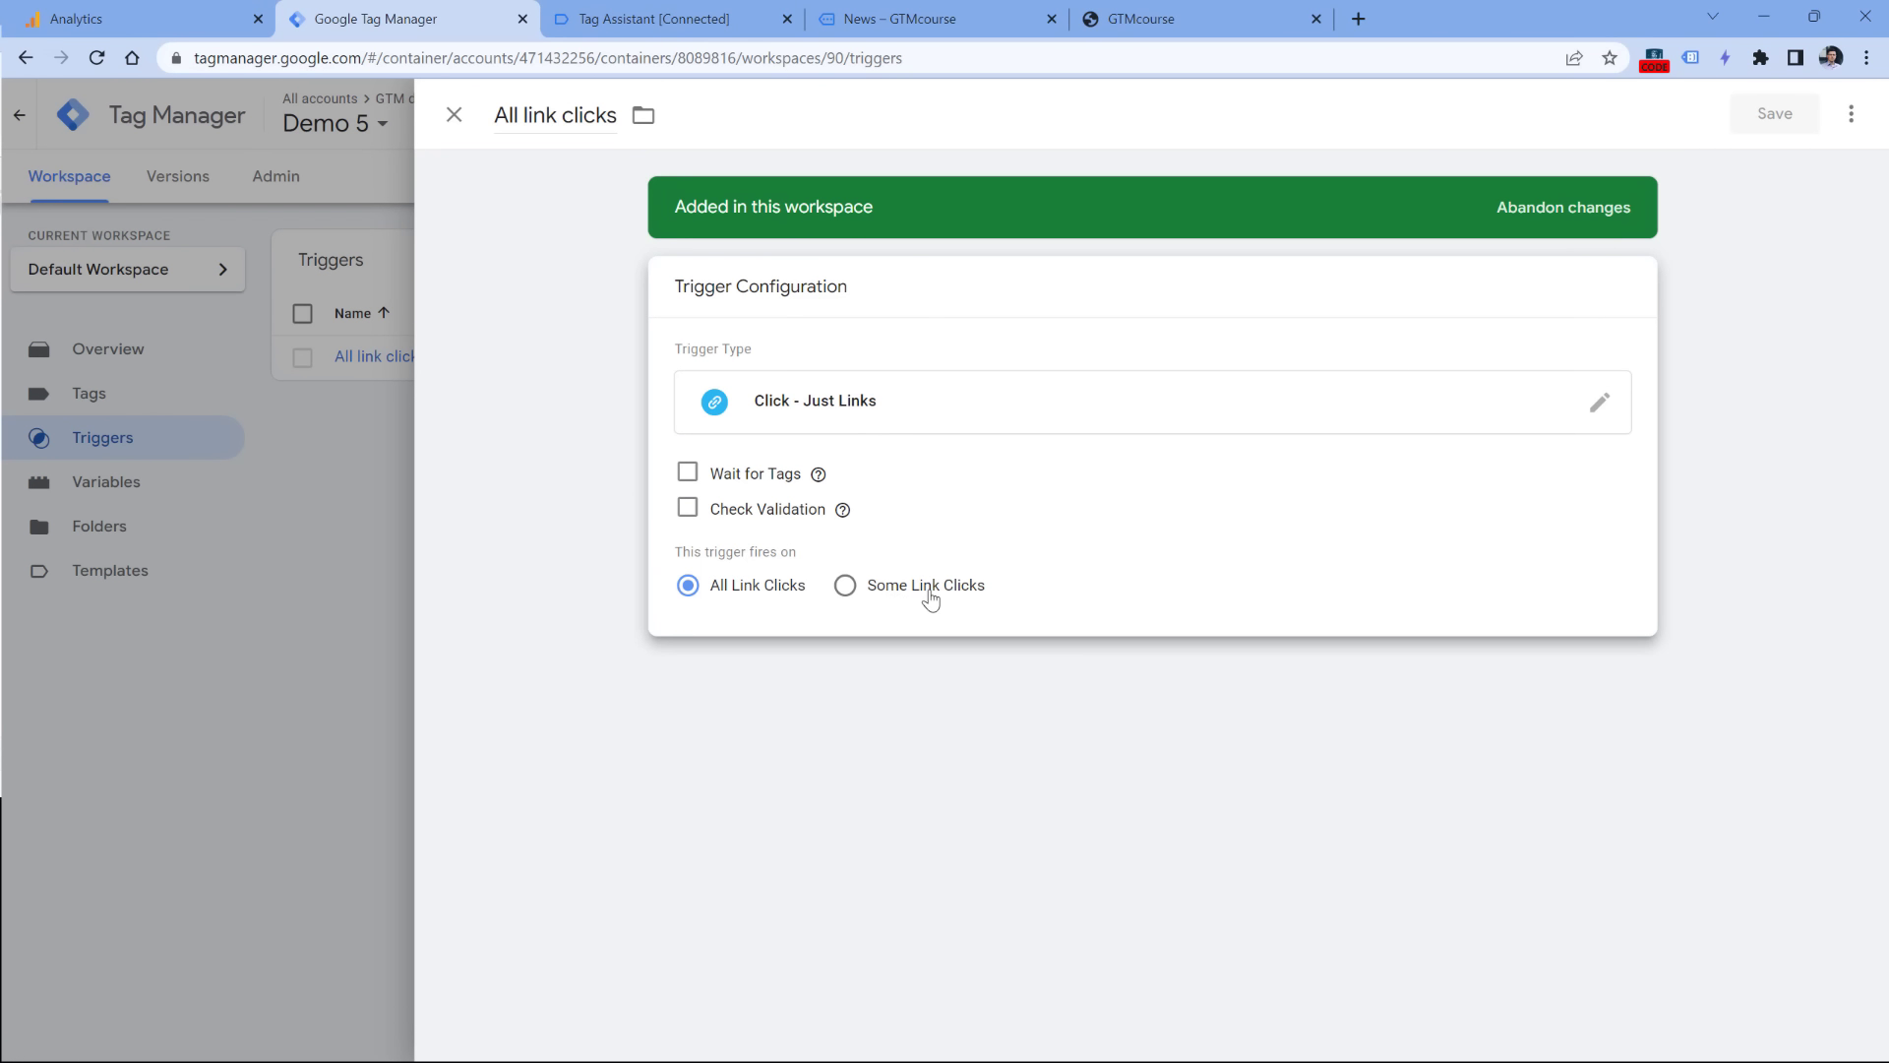
{"action": "left_click", "coordinate": [846, 587]}
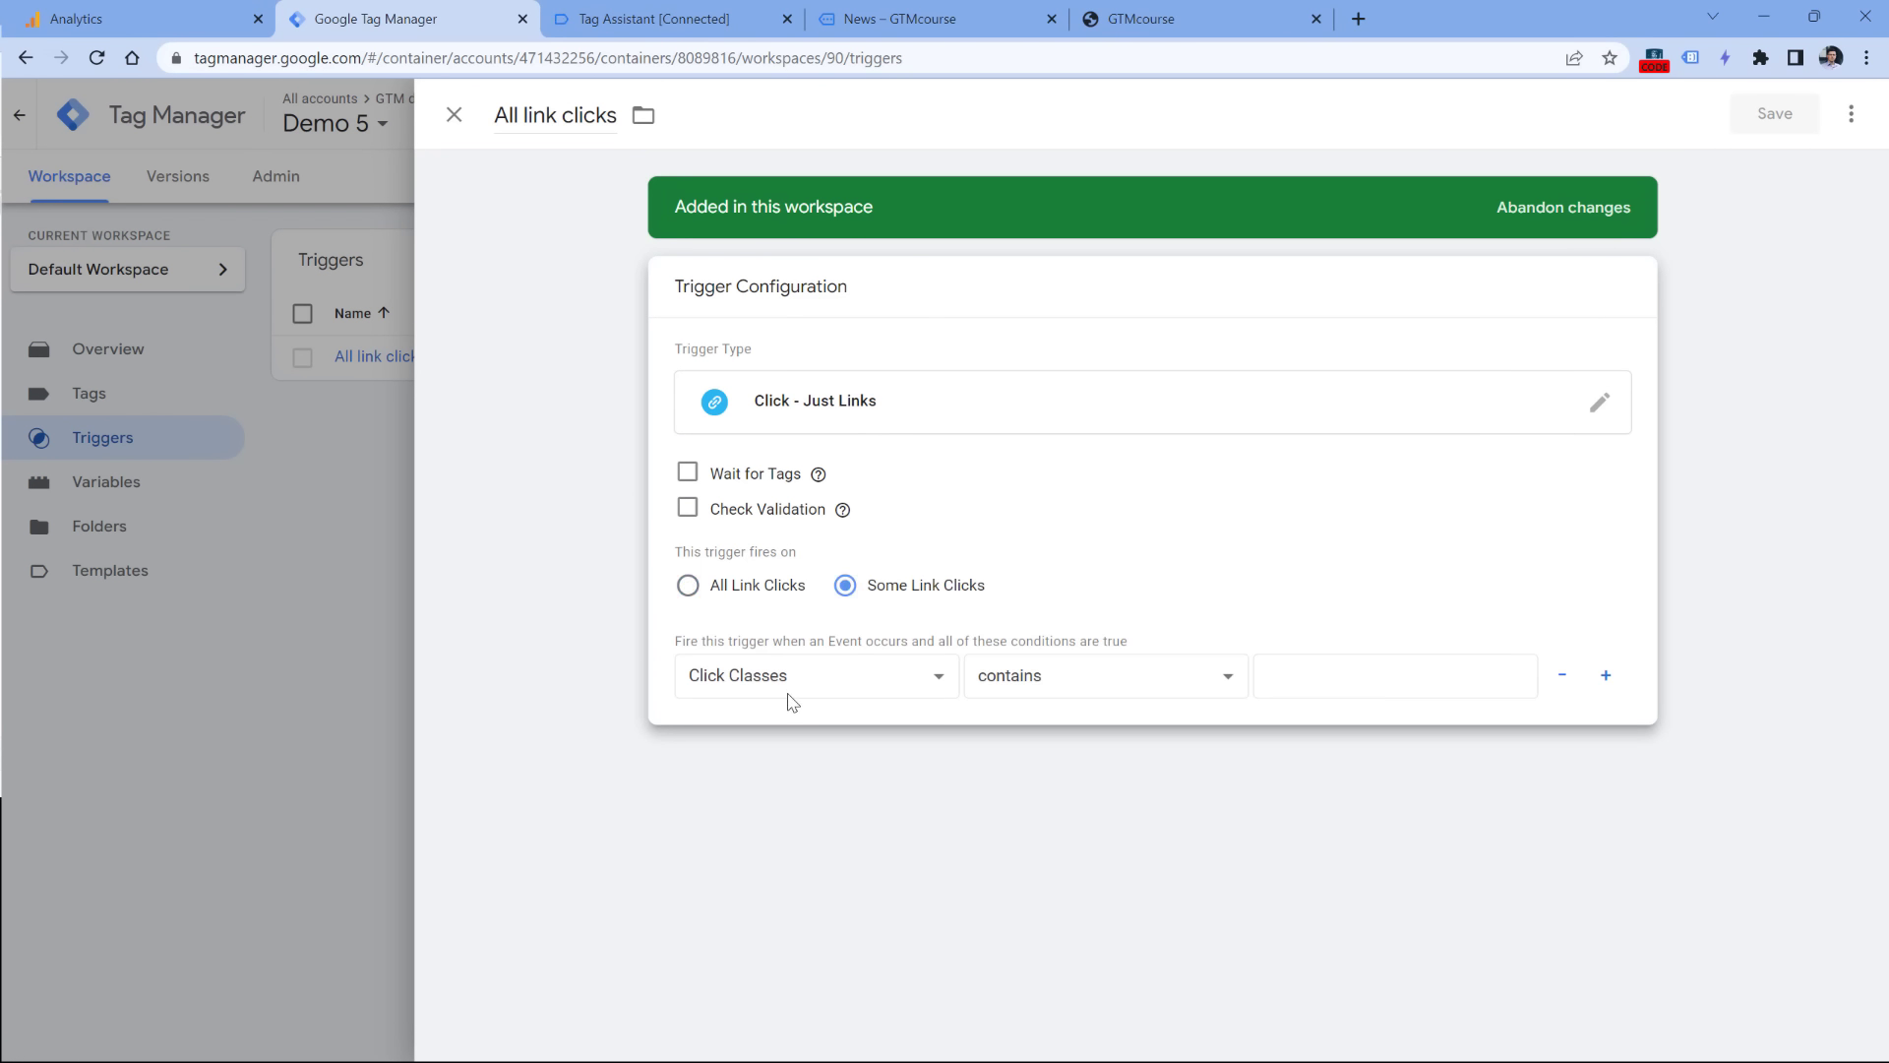
{"action": "left_click", "coordinate": [1332, 677]}
{"action": "key", "text": "ctrl+v"}
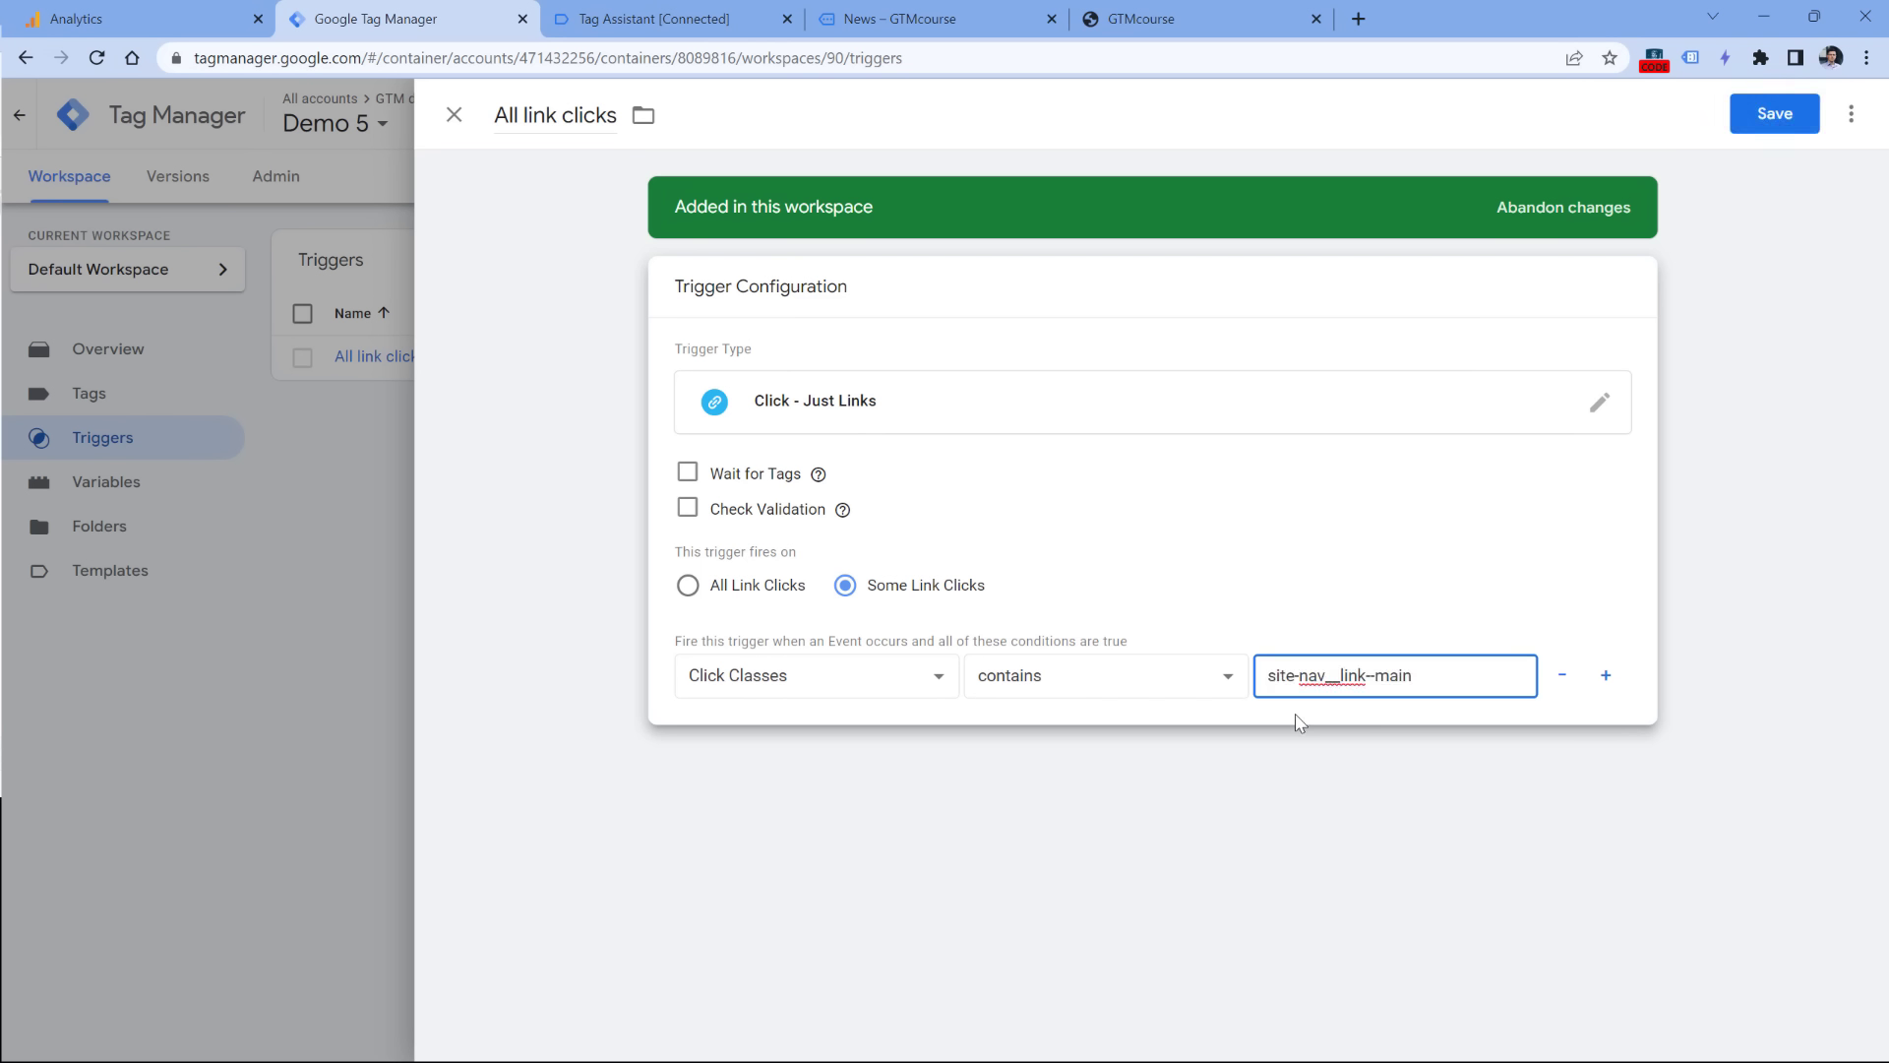
Step: Rename the trigger as link click - menu and save it
{"action": "left_click", "coordinate": [527, 116]}
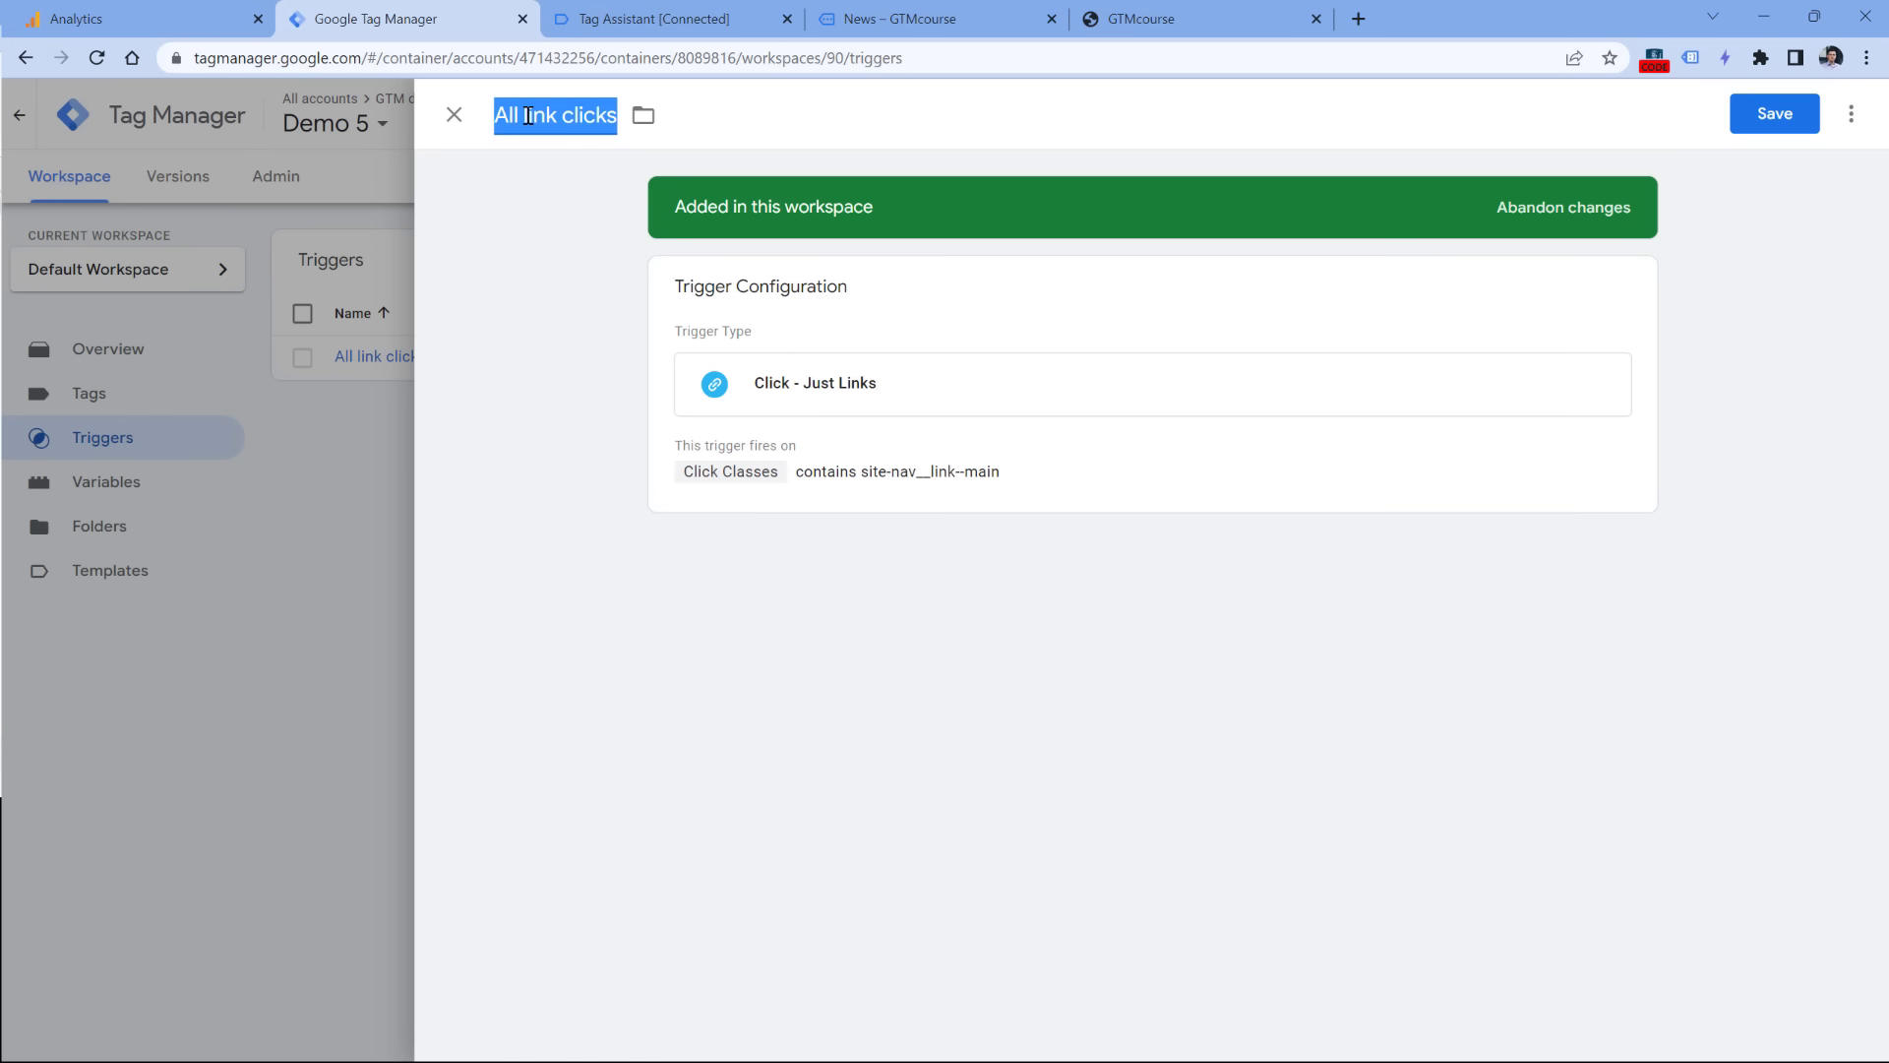
{"action": "type", "text": "link click - menu"}
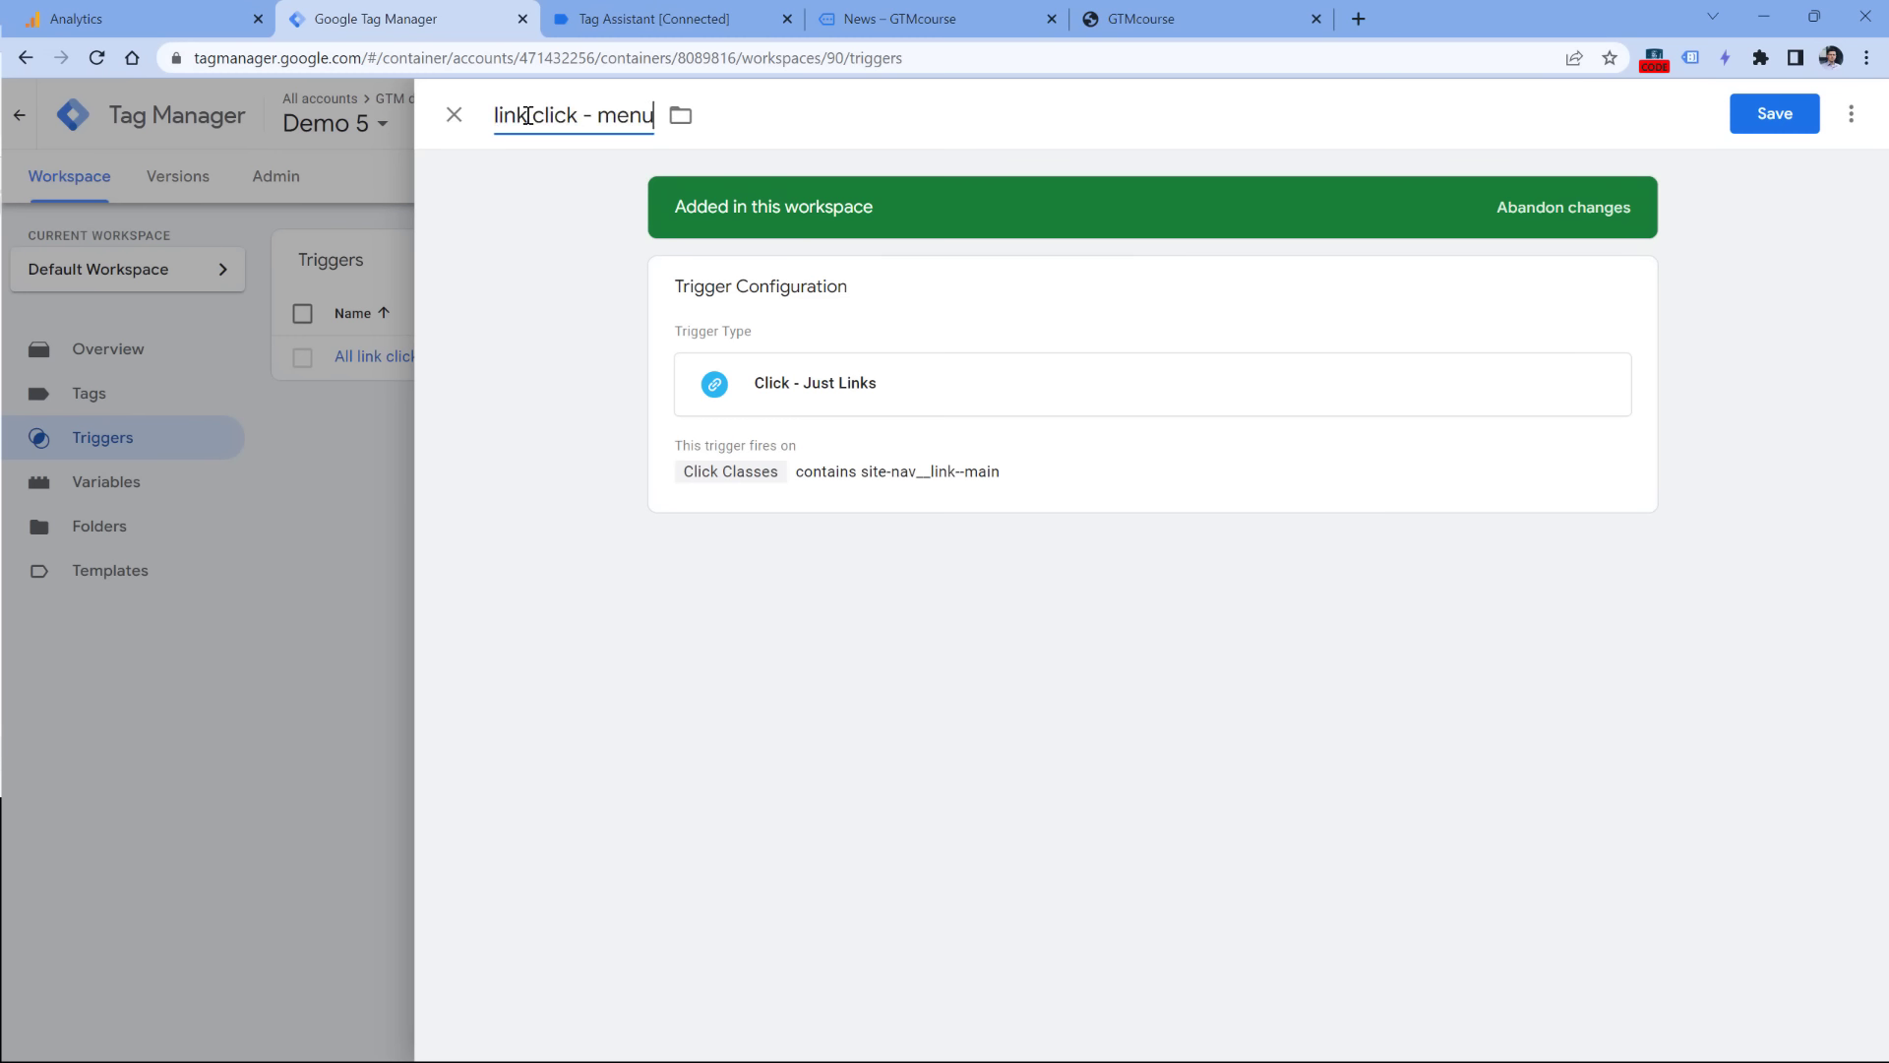
{"action": "left_click", "coordinate": [1773, 114]}
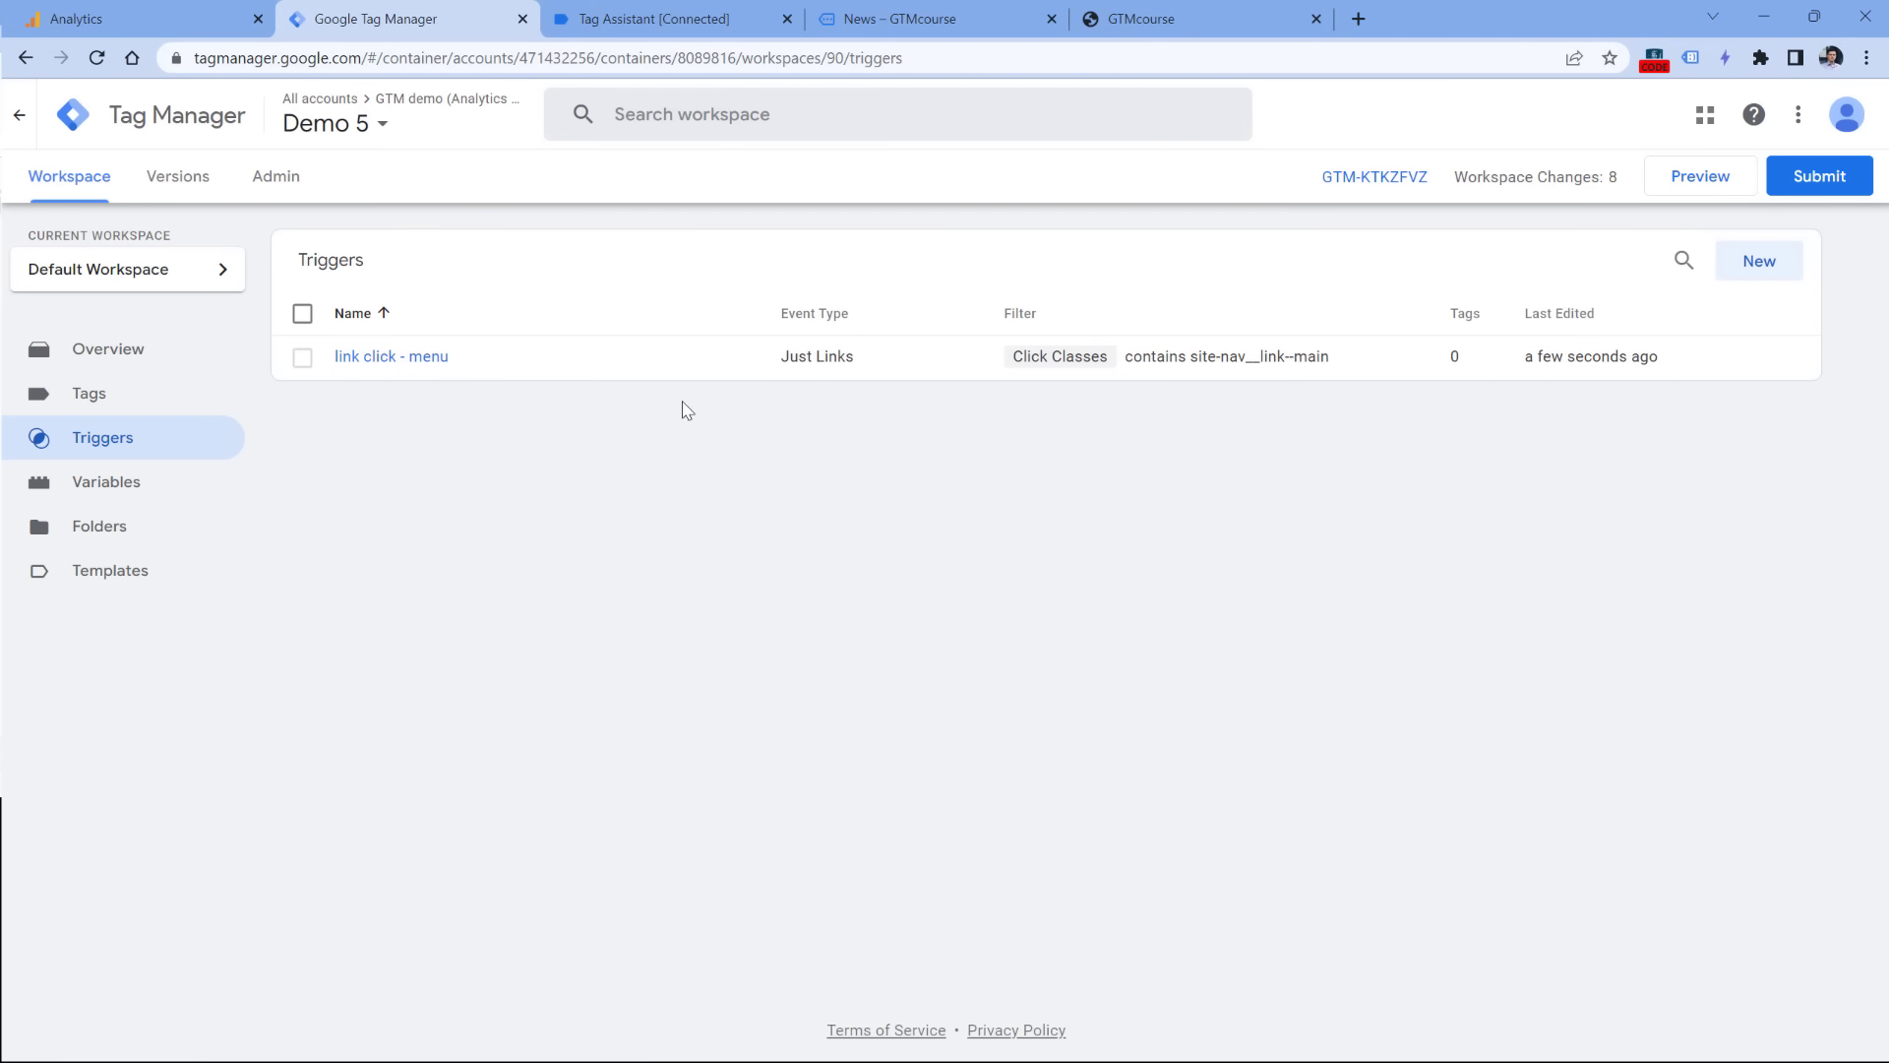
Step: Examine the Click Text and Click URL values of the home page's Link Click event in Tag Assistant
{"action": "left_click", "coordinate": [679, 12]}
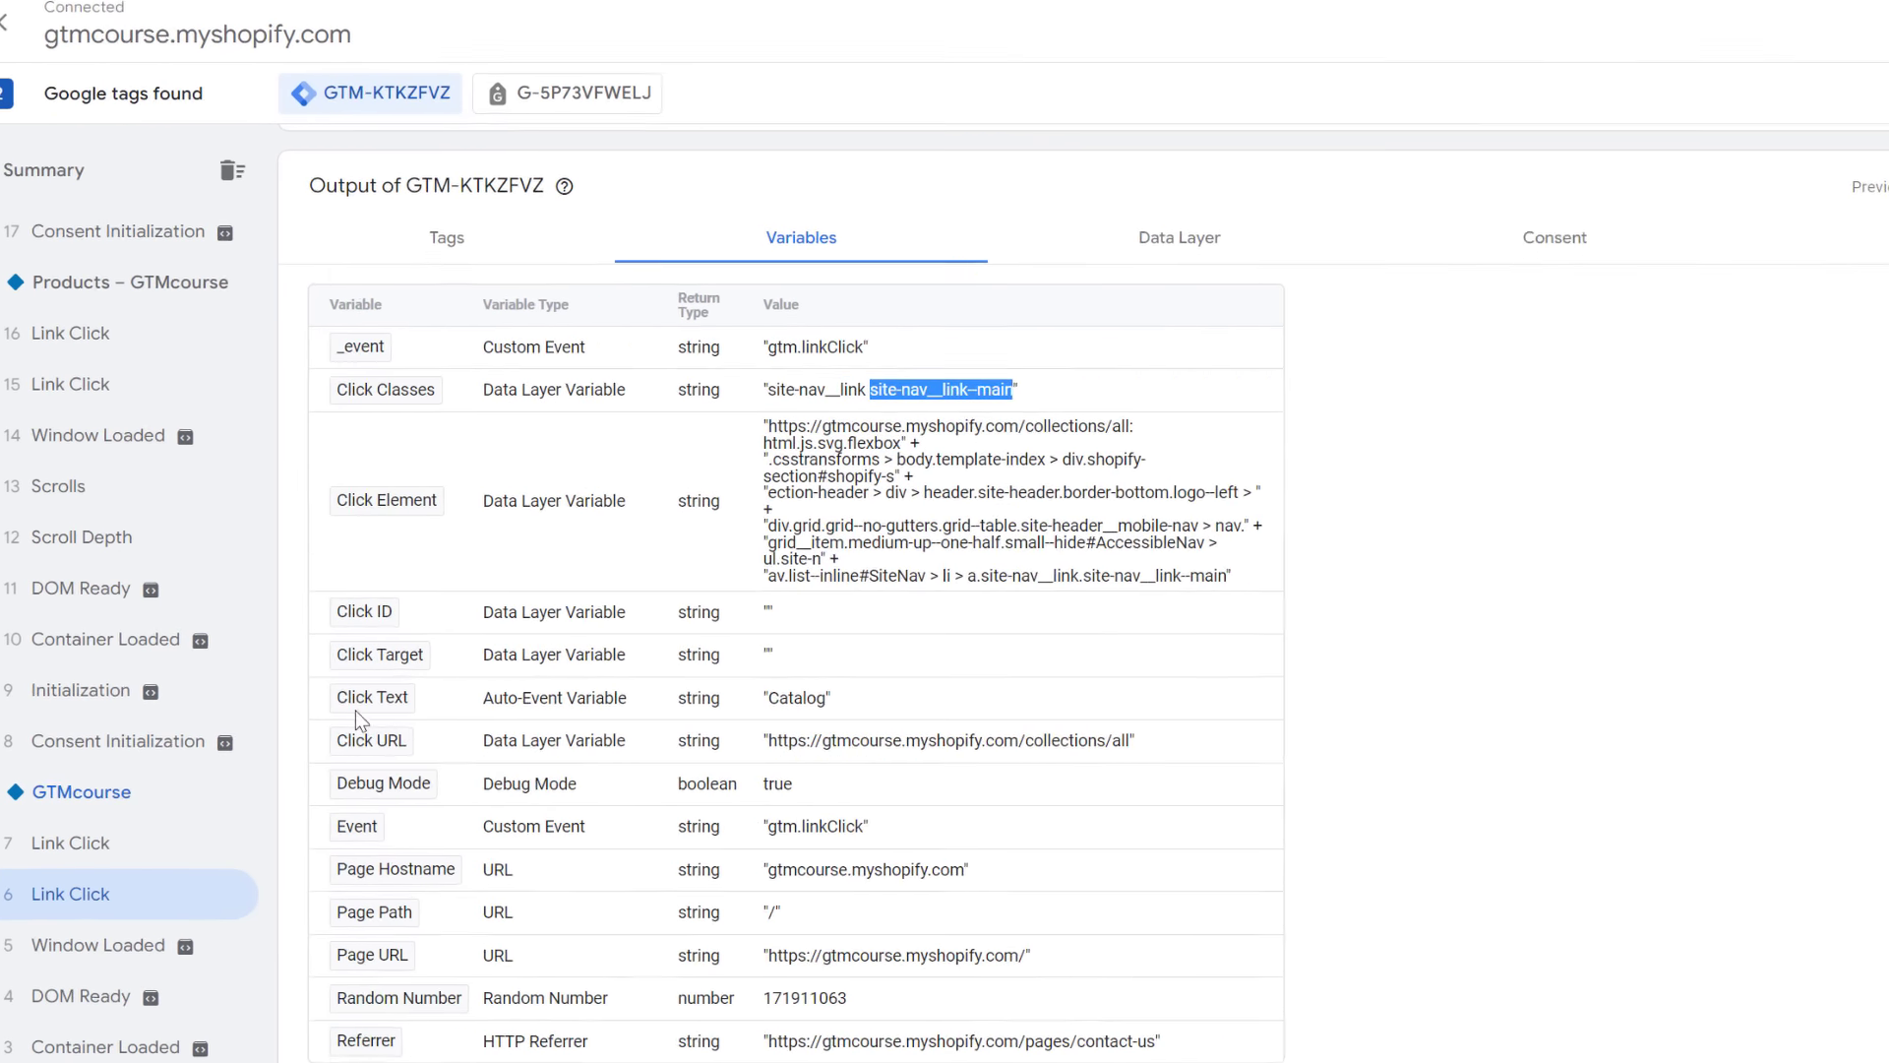
{"action": "double_click", "coordinate": [948, 694]}
{"action": "left_click_drag", "start_coordinate": [887, 745], "coordinate": [1363, 765]}
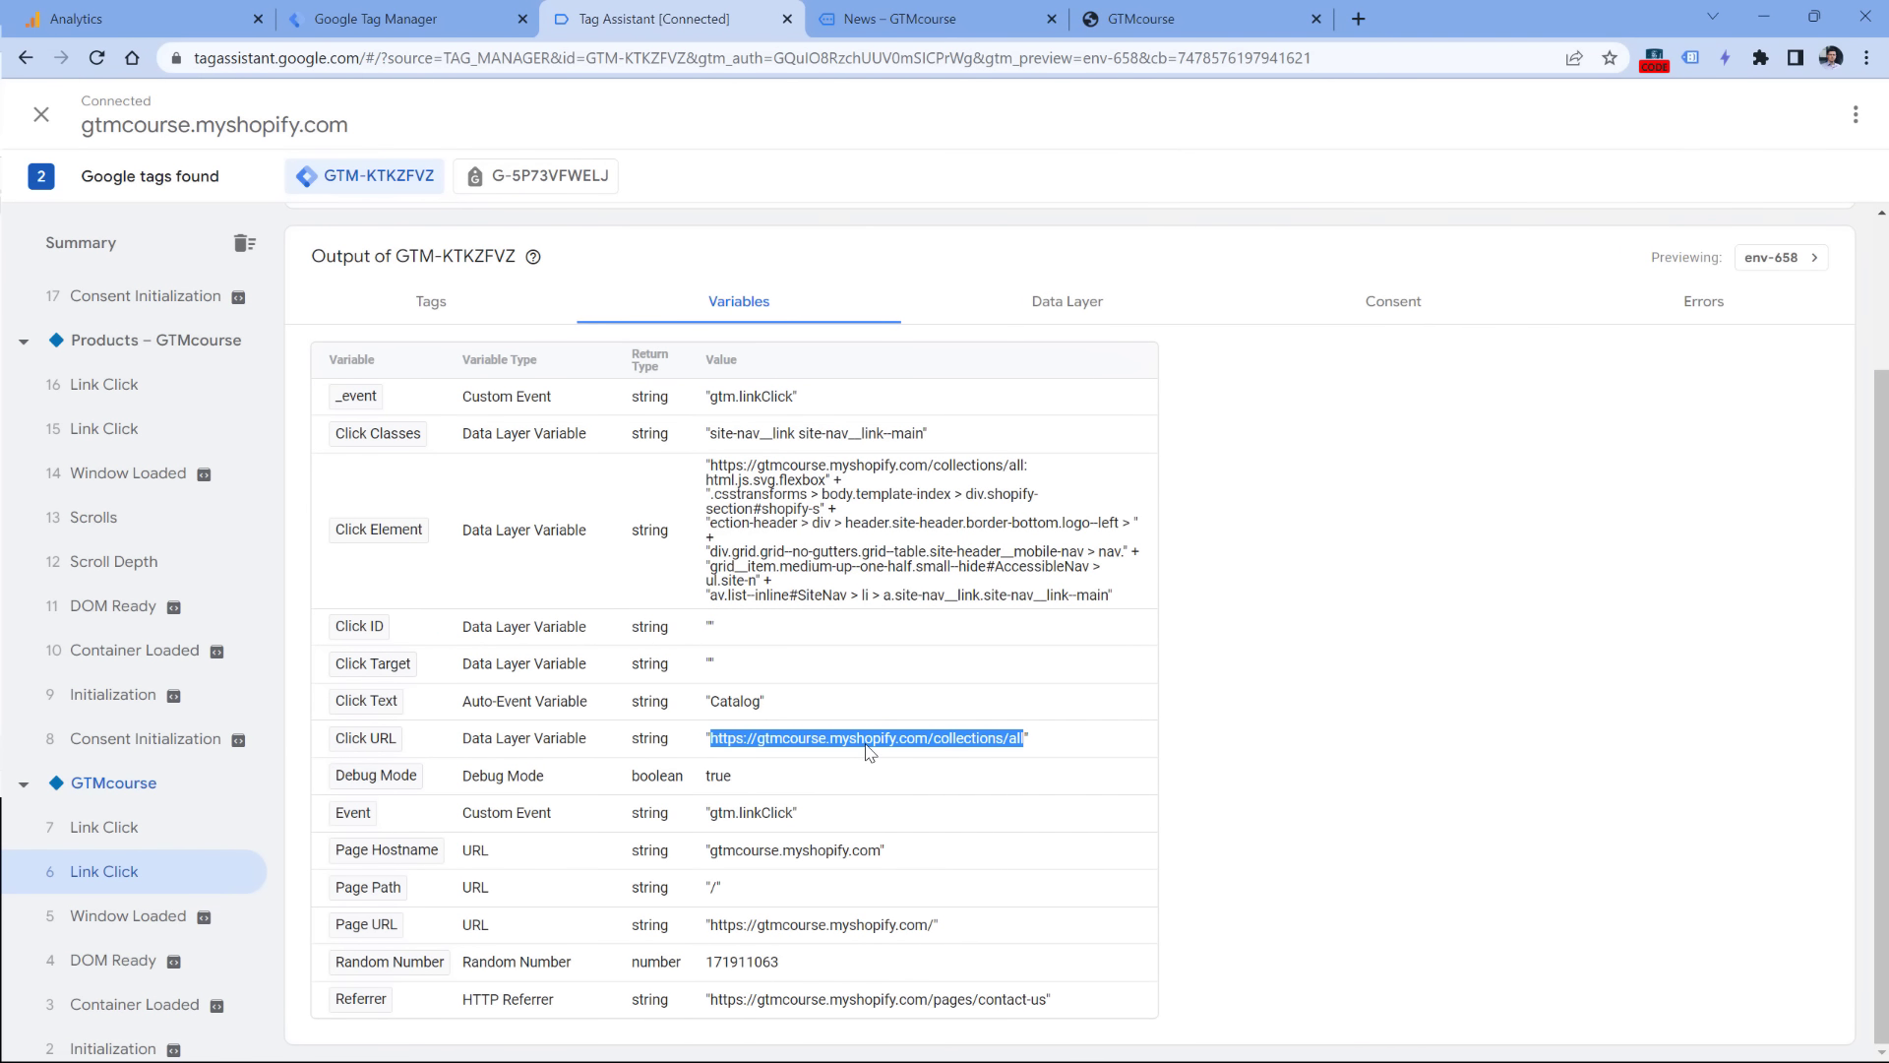
Step: Create a Google Analytics: GA4 Event tag in Tag Manager that uses GA4 config as its configuration tag
{"action": "left_click", "coordinate": [410, 19]}
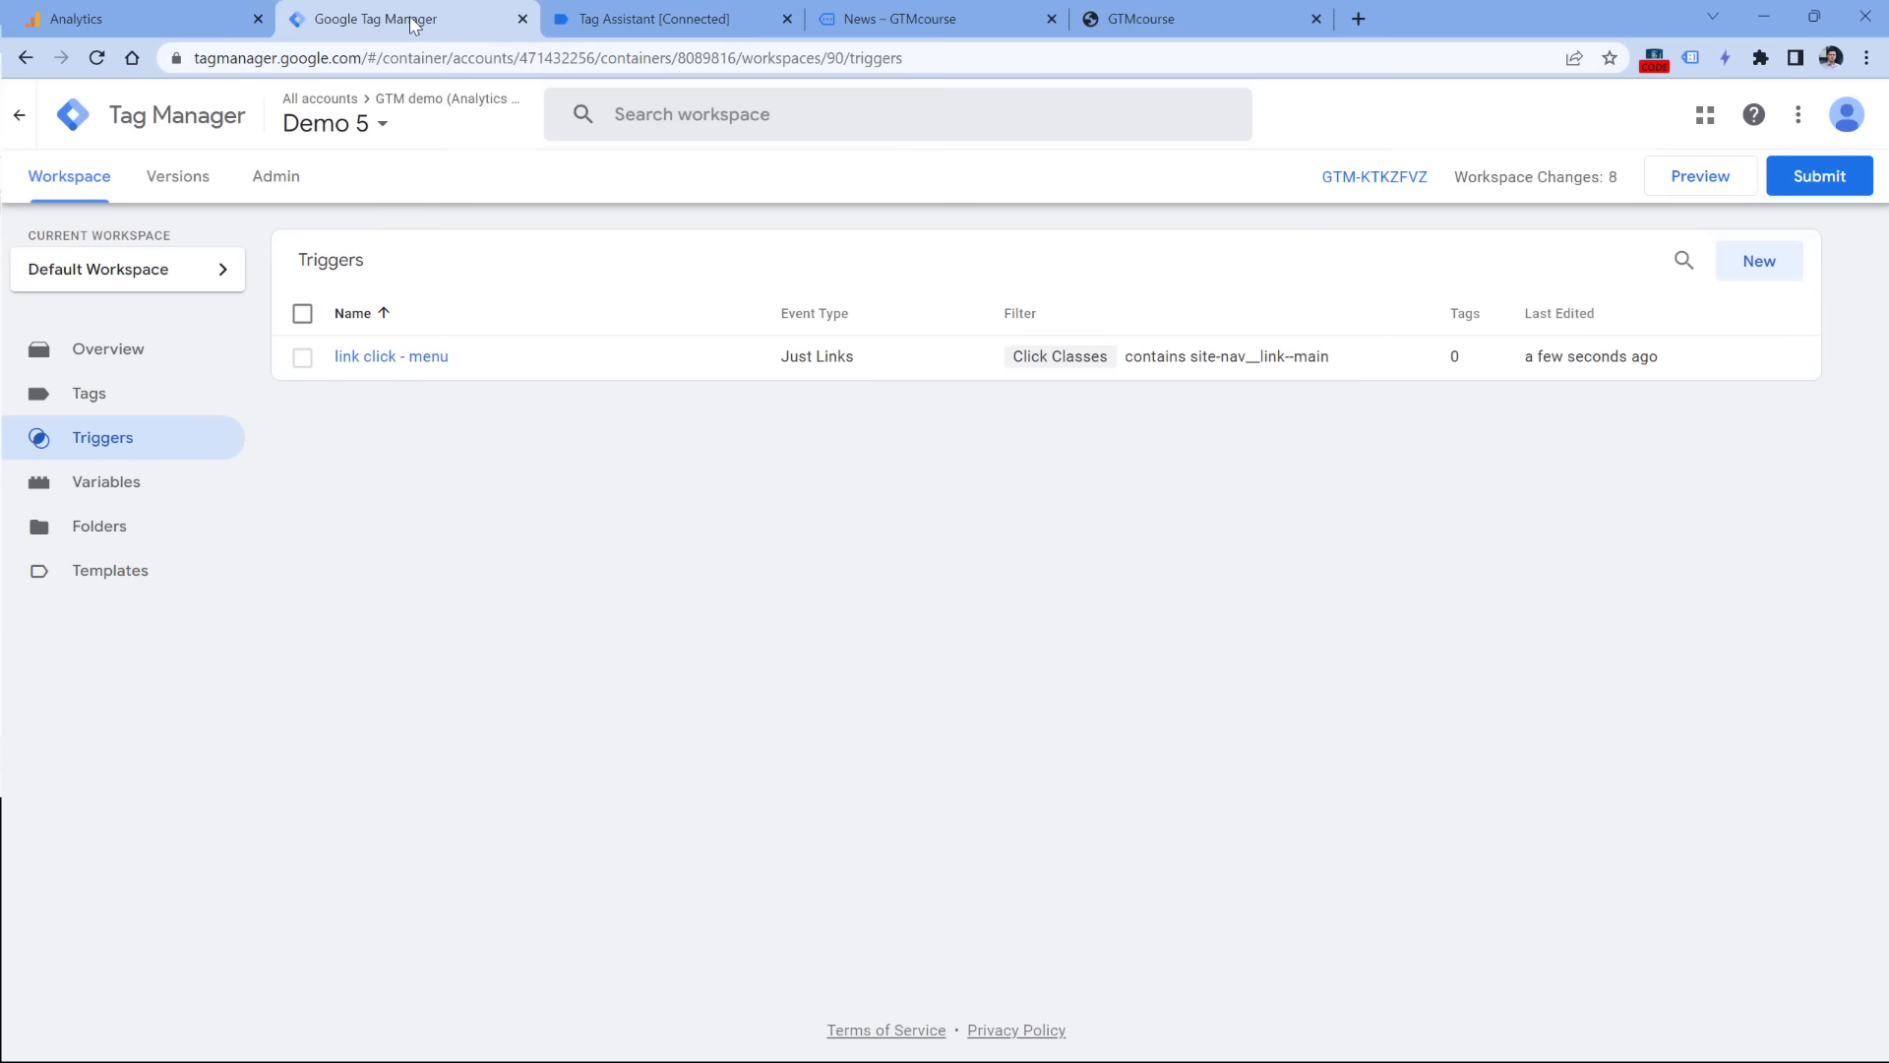
{"action": "left_click", "coordinate": [91, 393]}
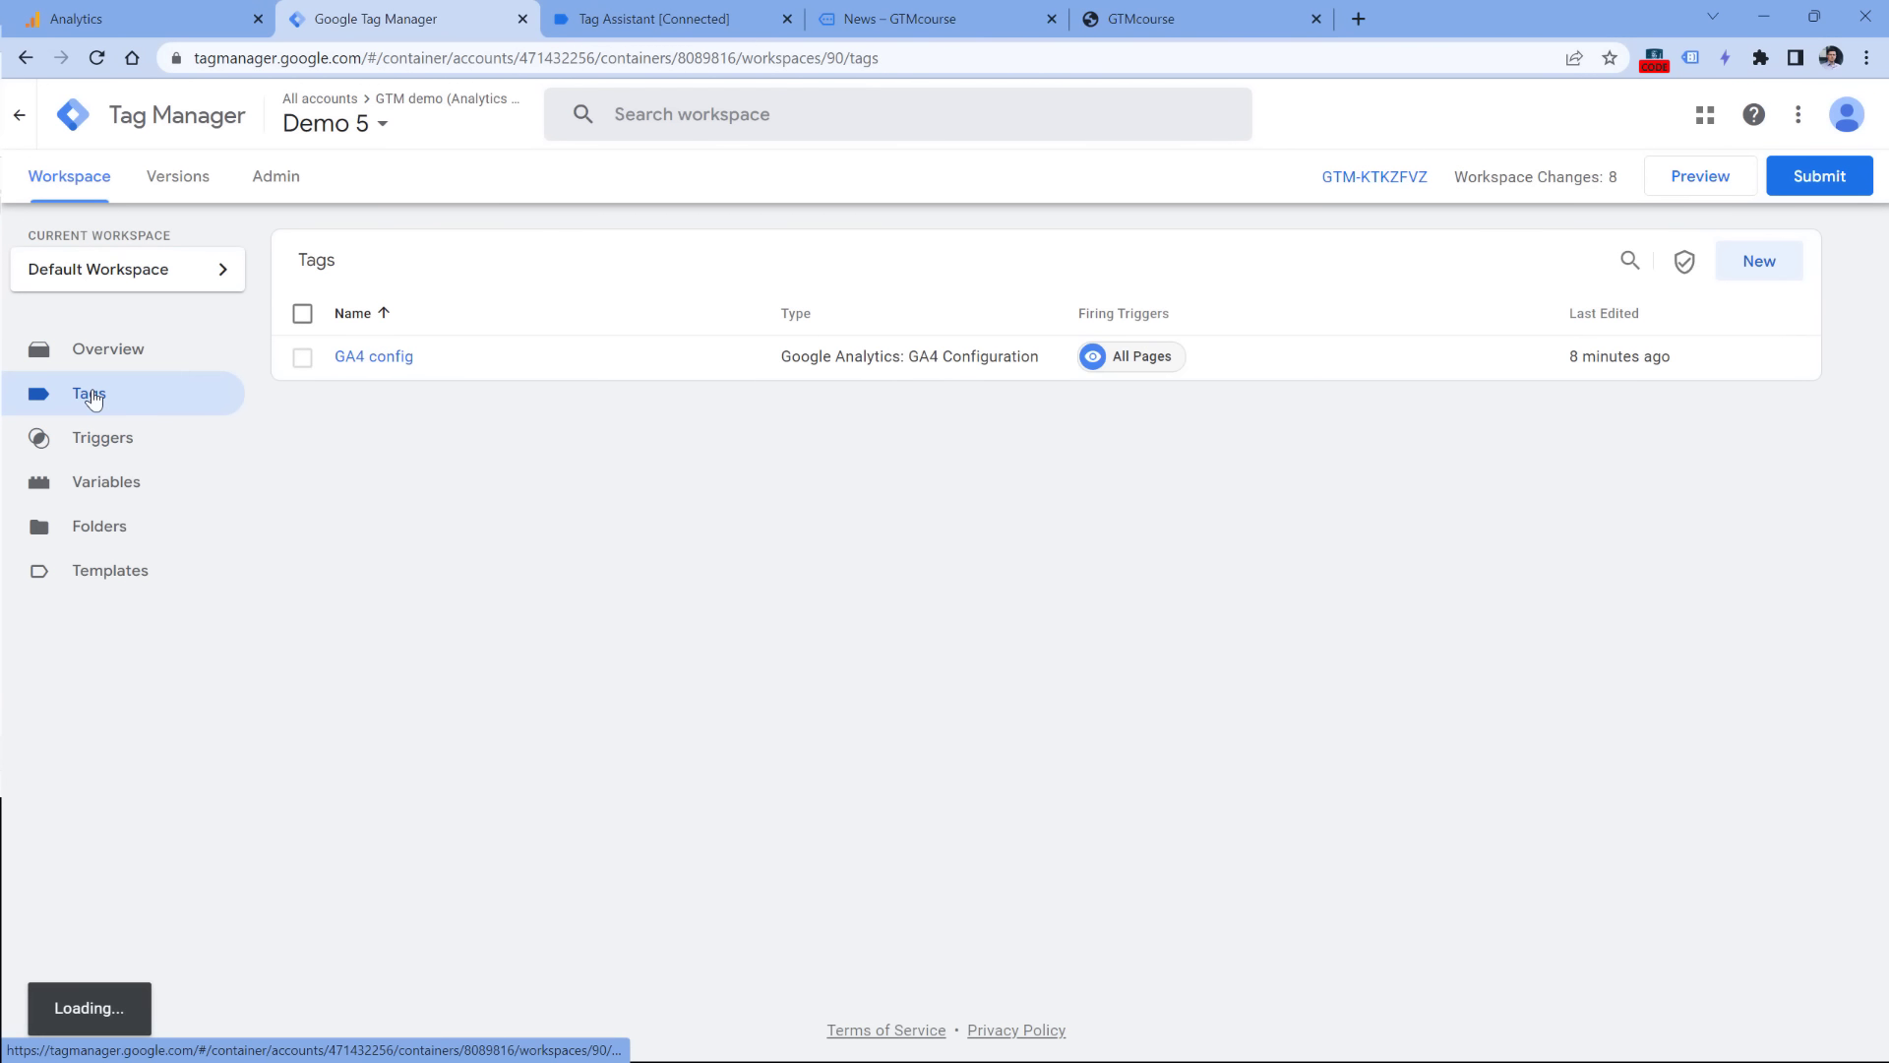
{"action": "left_click", "coordinate": [1779, 267]}
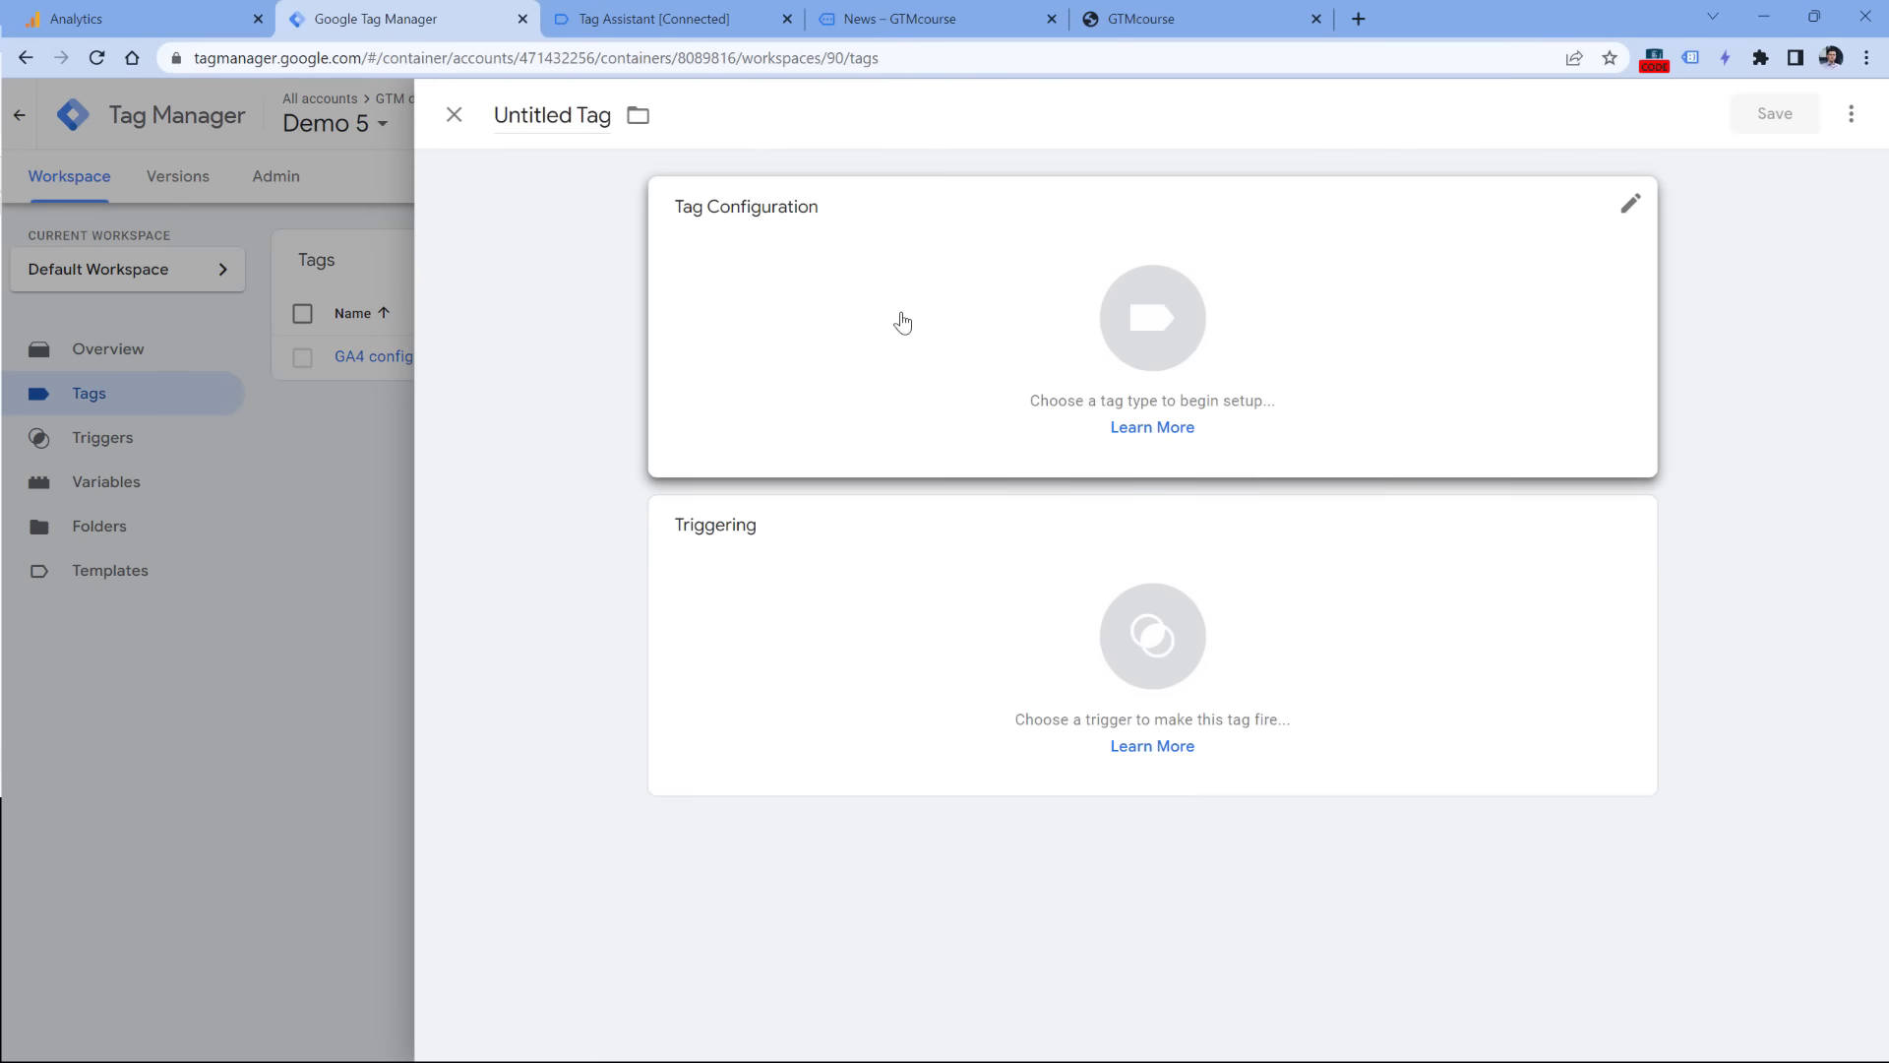
{"action": "left_click", "coordinate": [919, 305]}
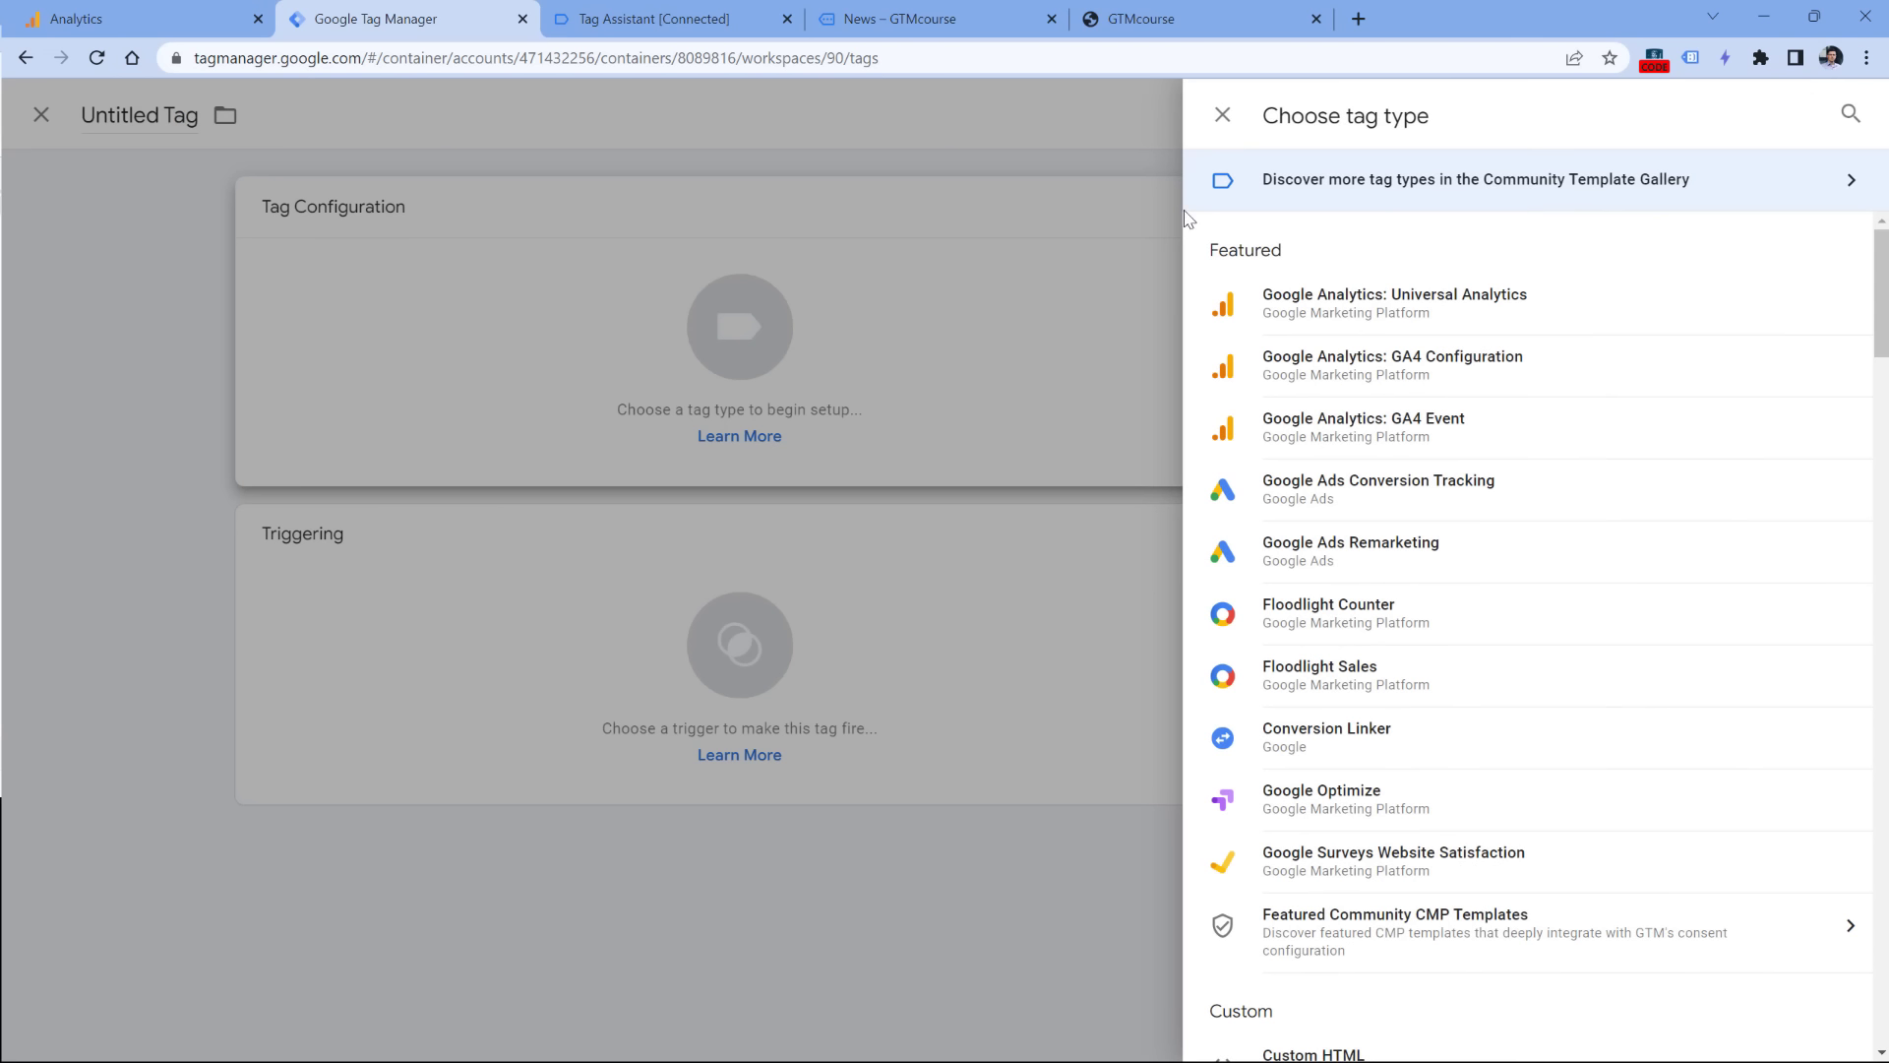
{"action": "left_click", "coordinate": [1349, 436]}
{"action": "left_click", "coordinate": [799, 433]}
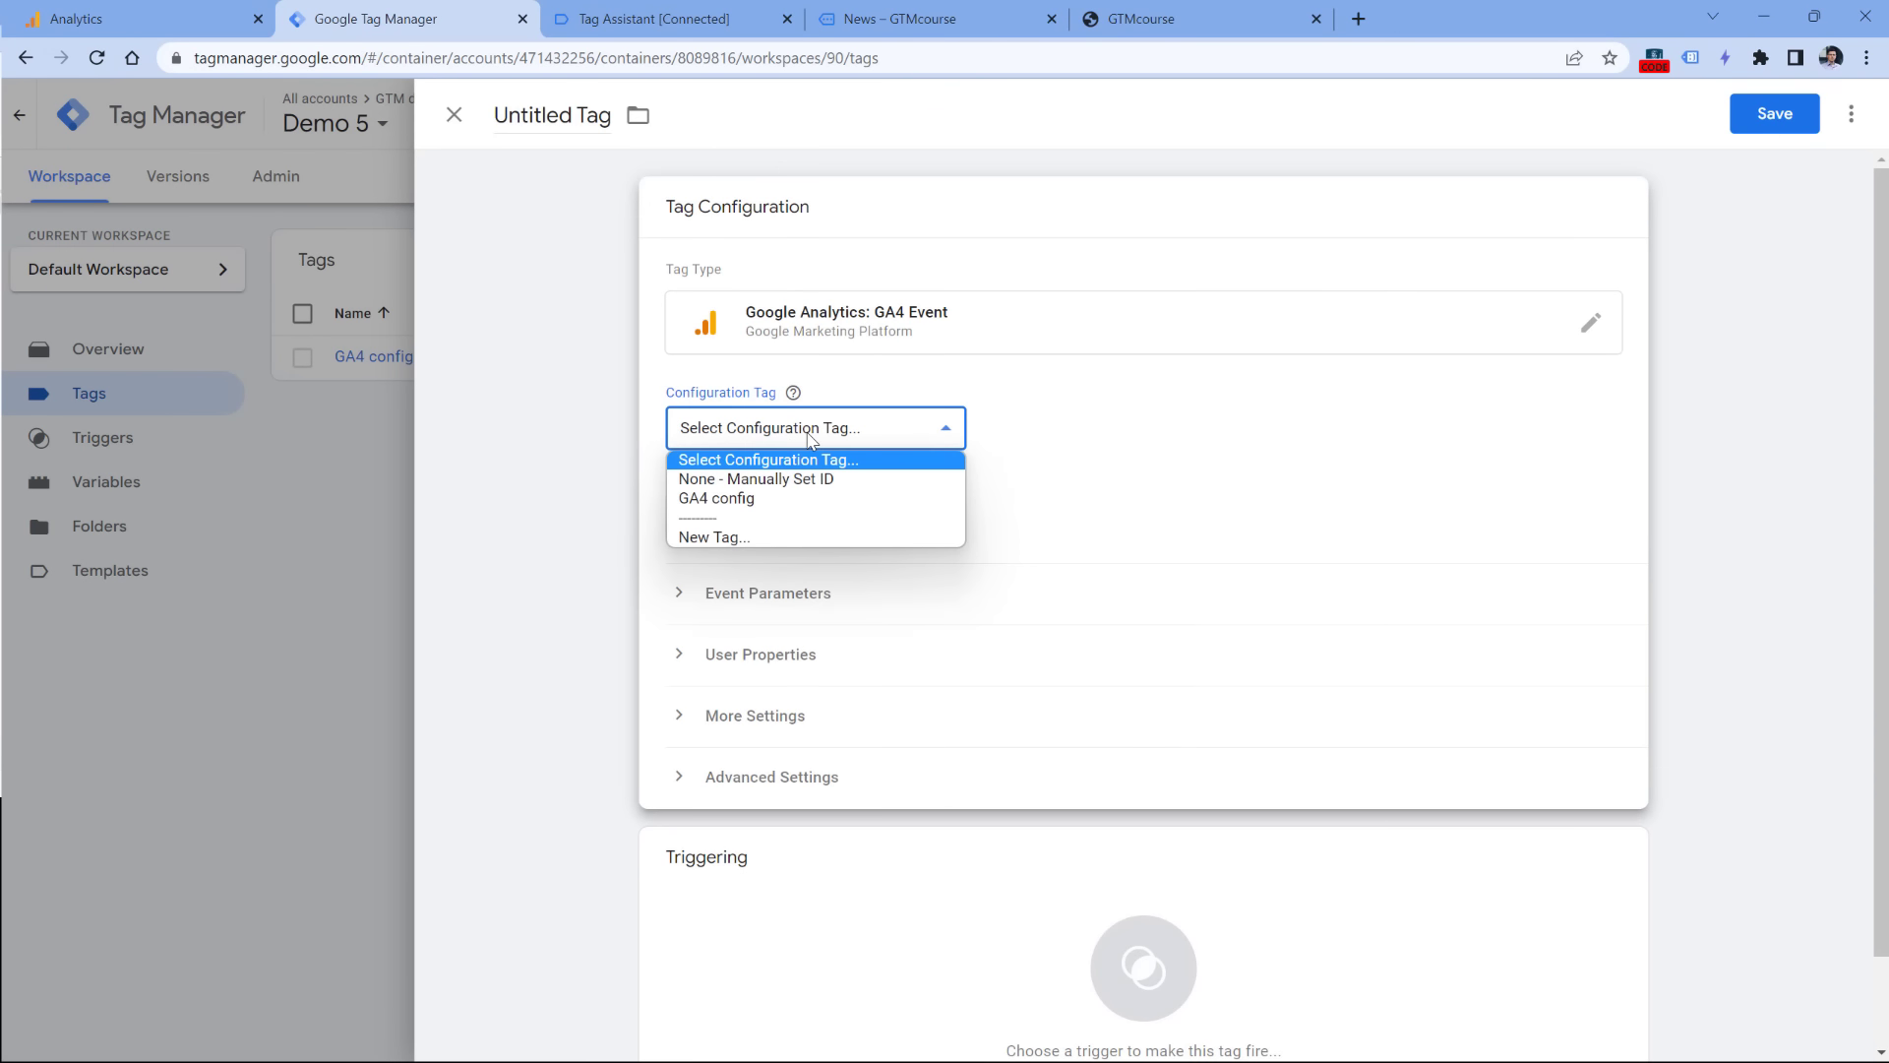
{"action": "left_click", "coordinate": [797, 500]}
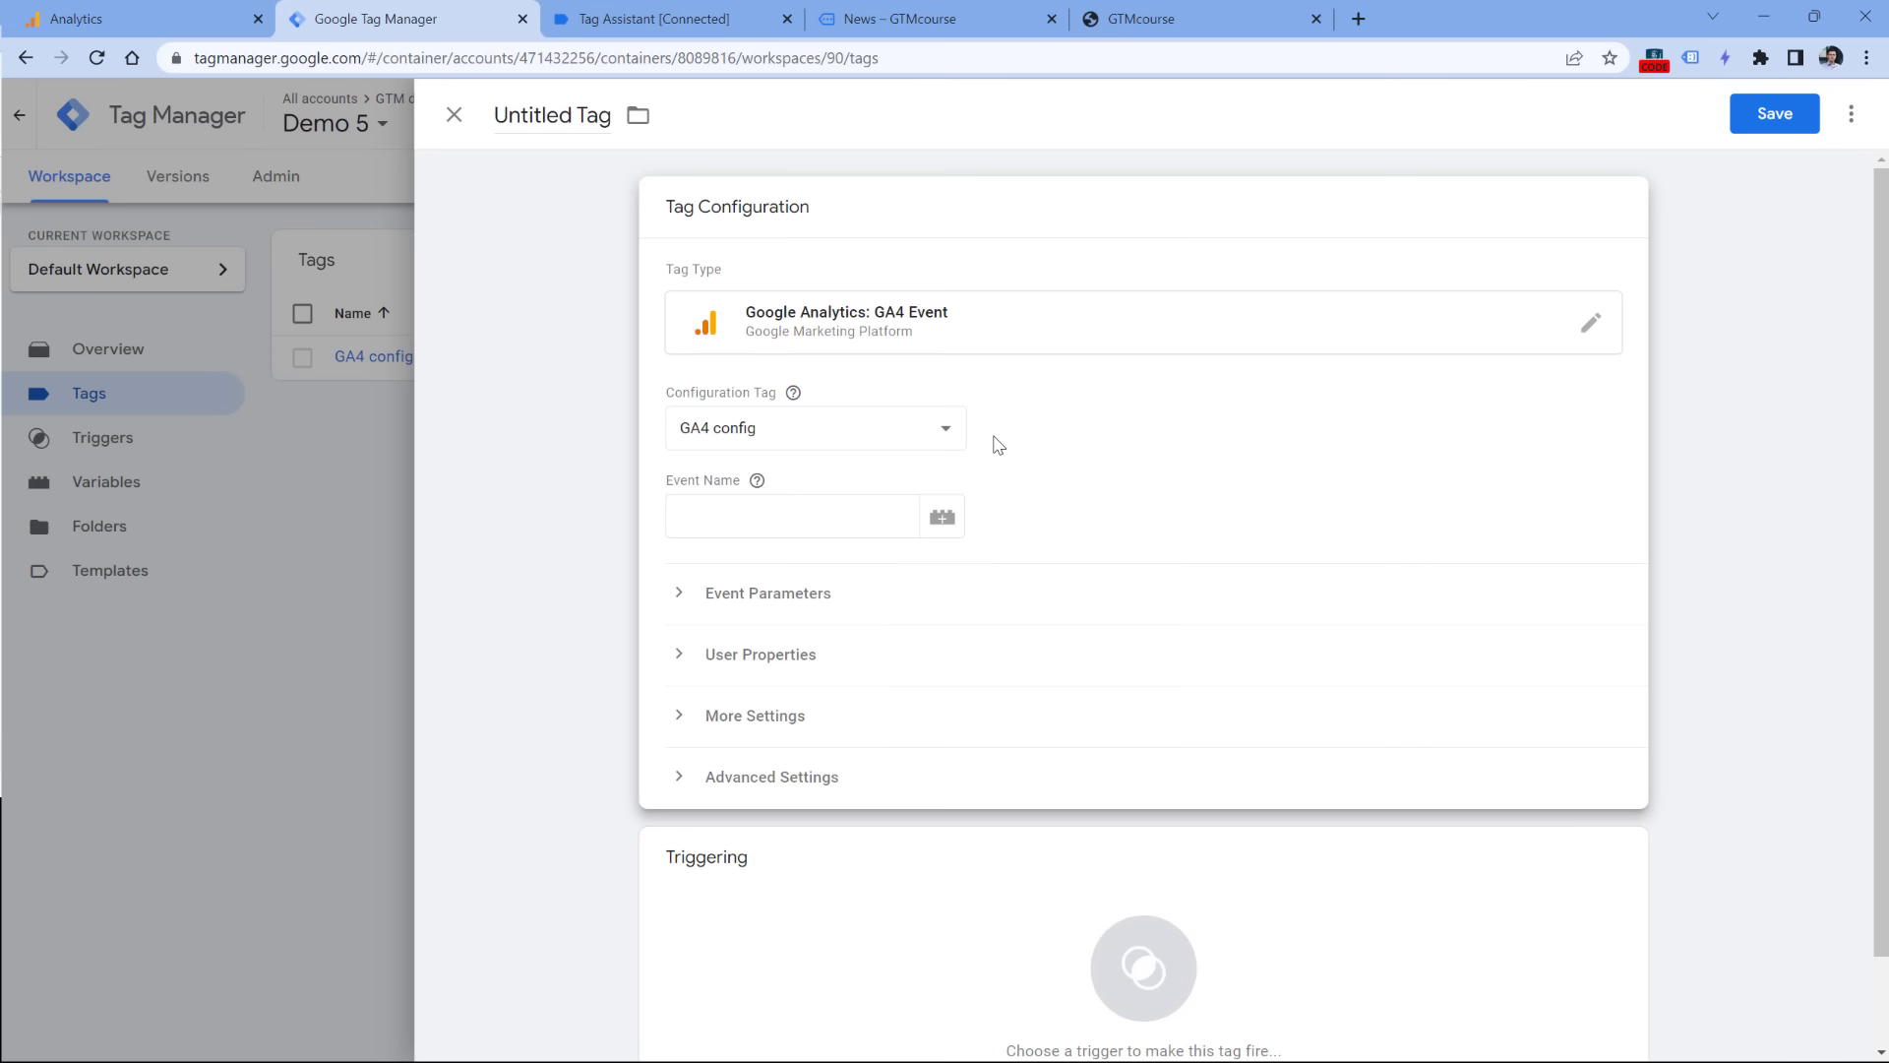
Step: Set the tag's event name to menu_link_click and expand its event parameters
{"action": "left_click", "coordinate": [793, 523]}
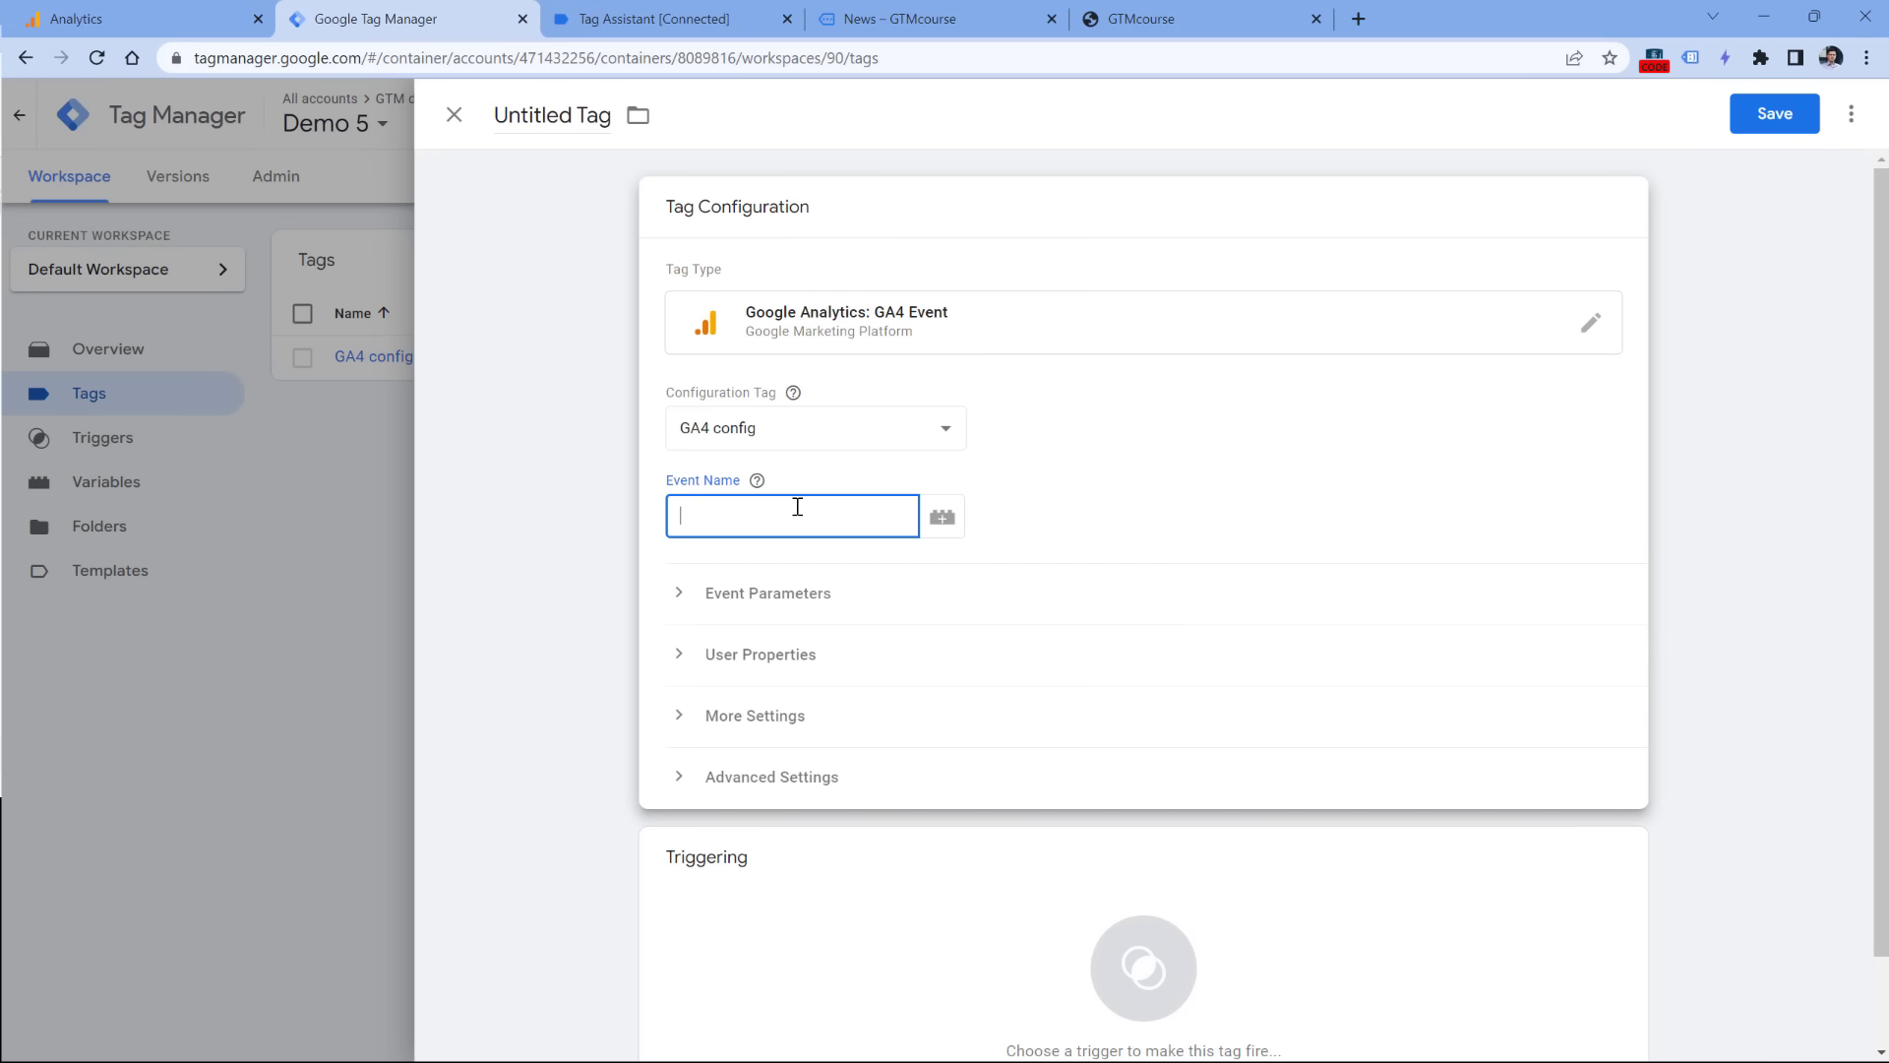
{"action": "type", "text": "menu_link_click"}
{"action": "left_click", "coordinate": [776, 483]}
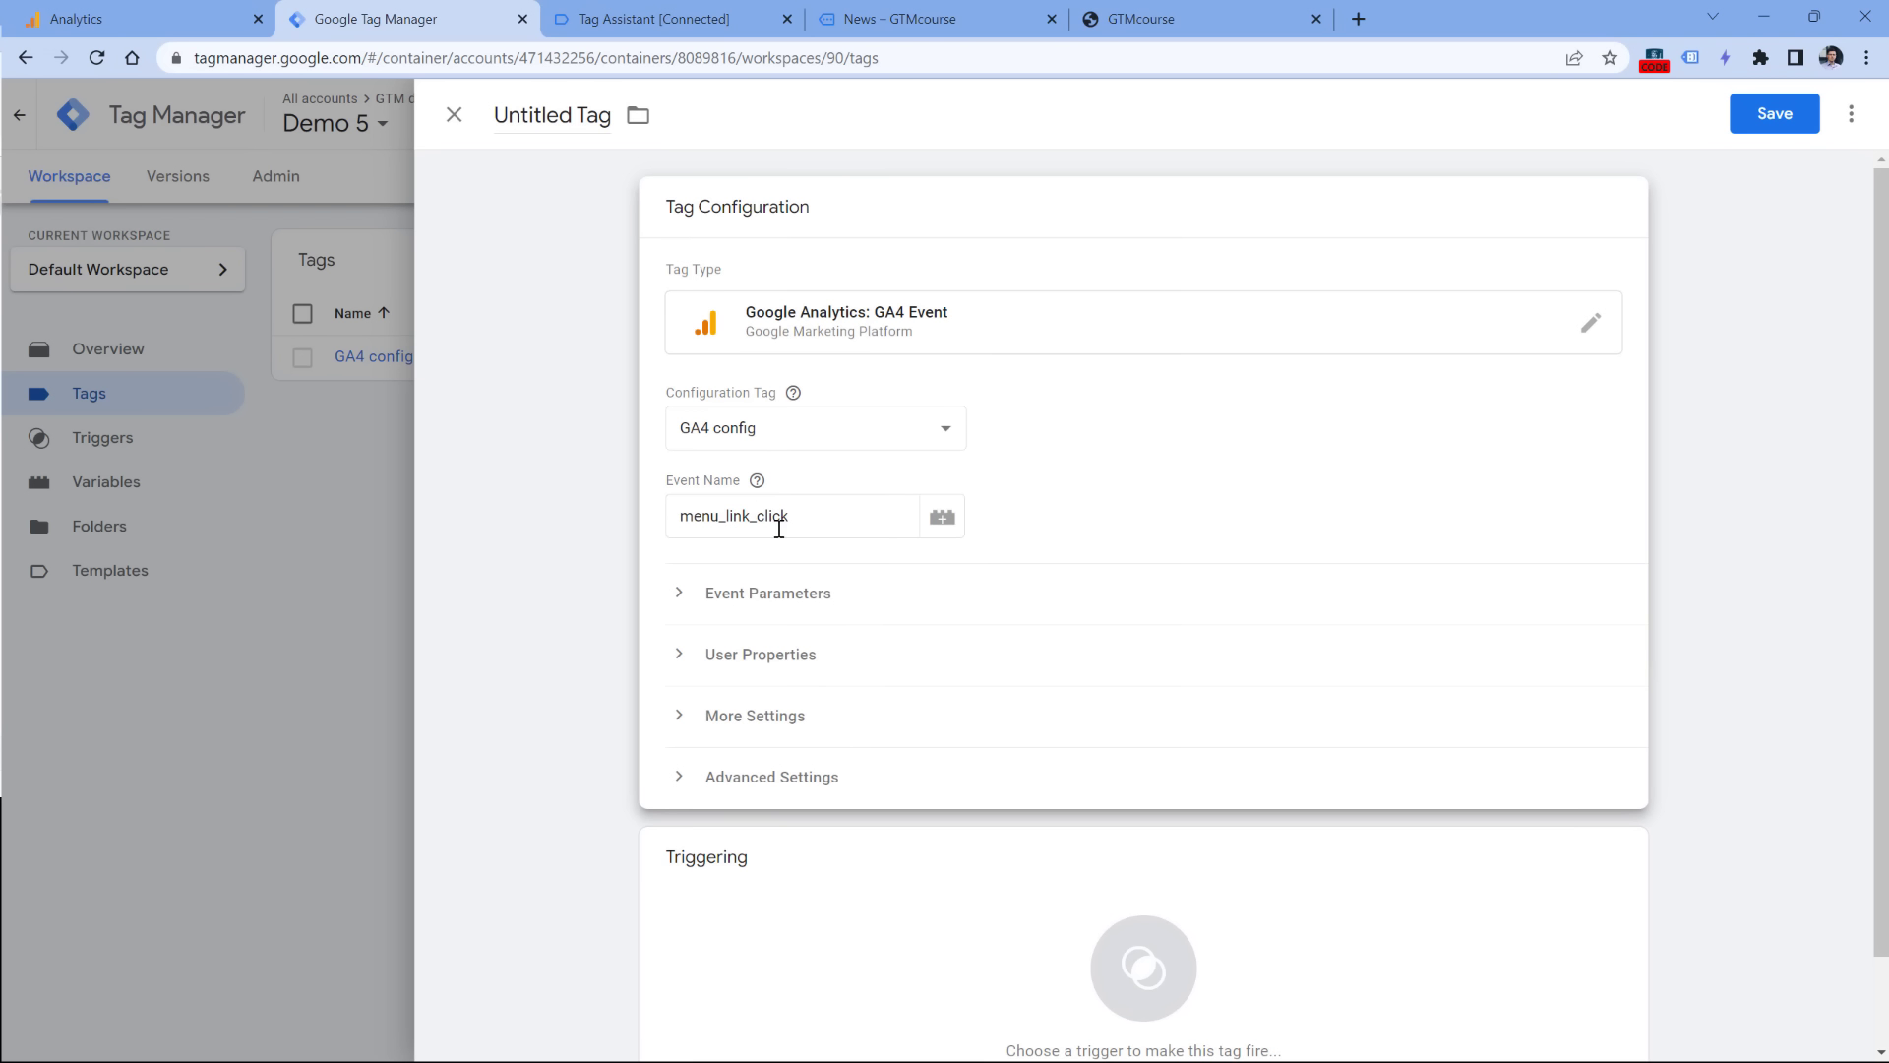
{"action": "left_click", "coordinate": [680, 595]}
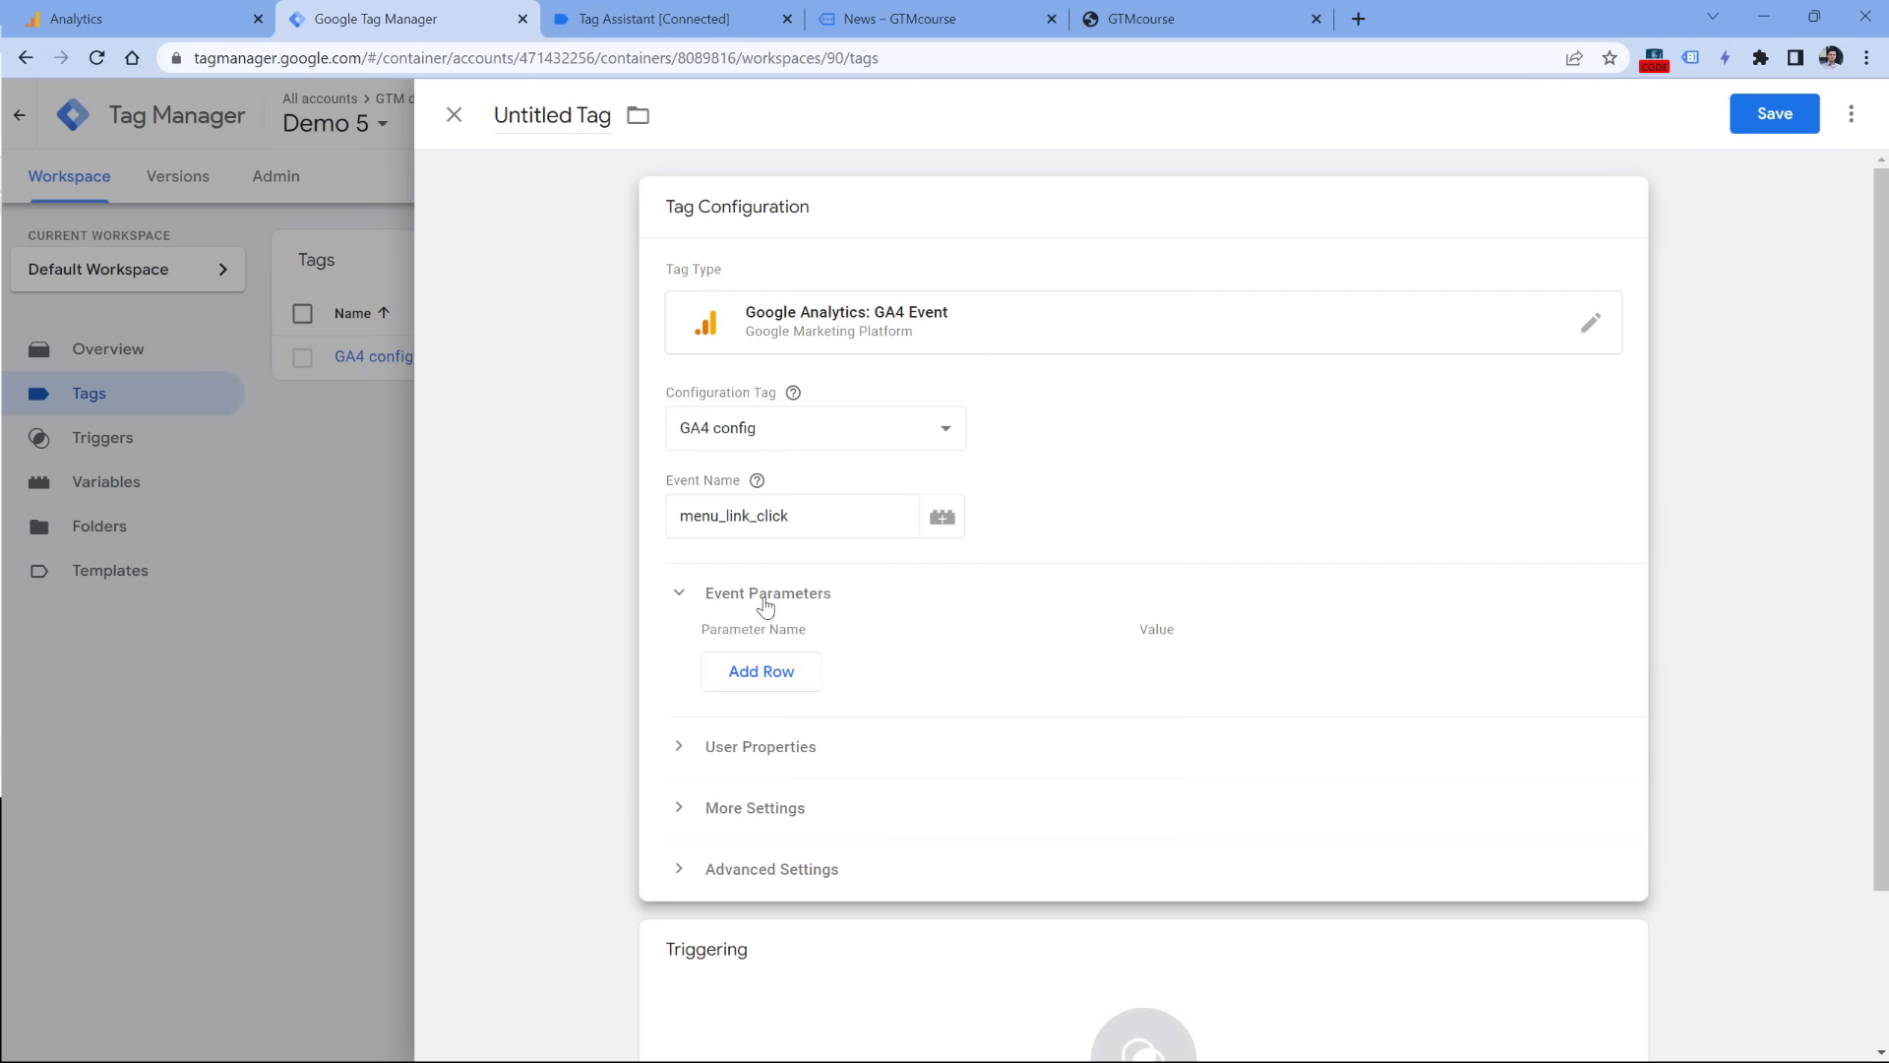
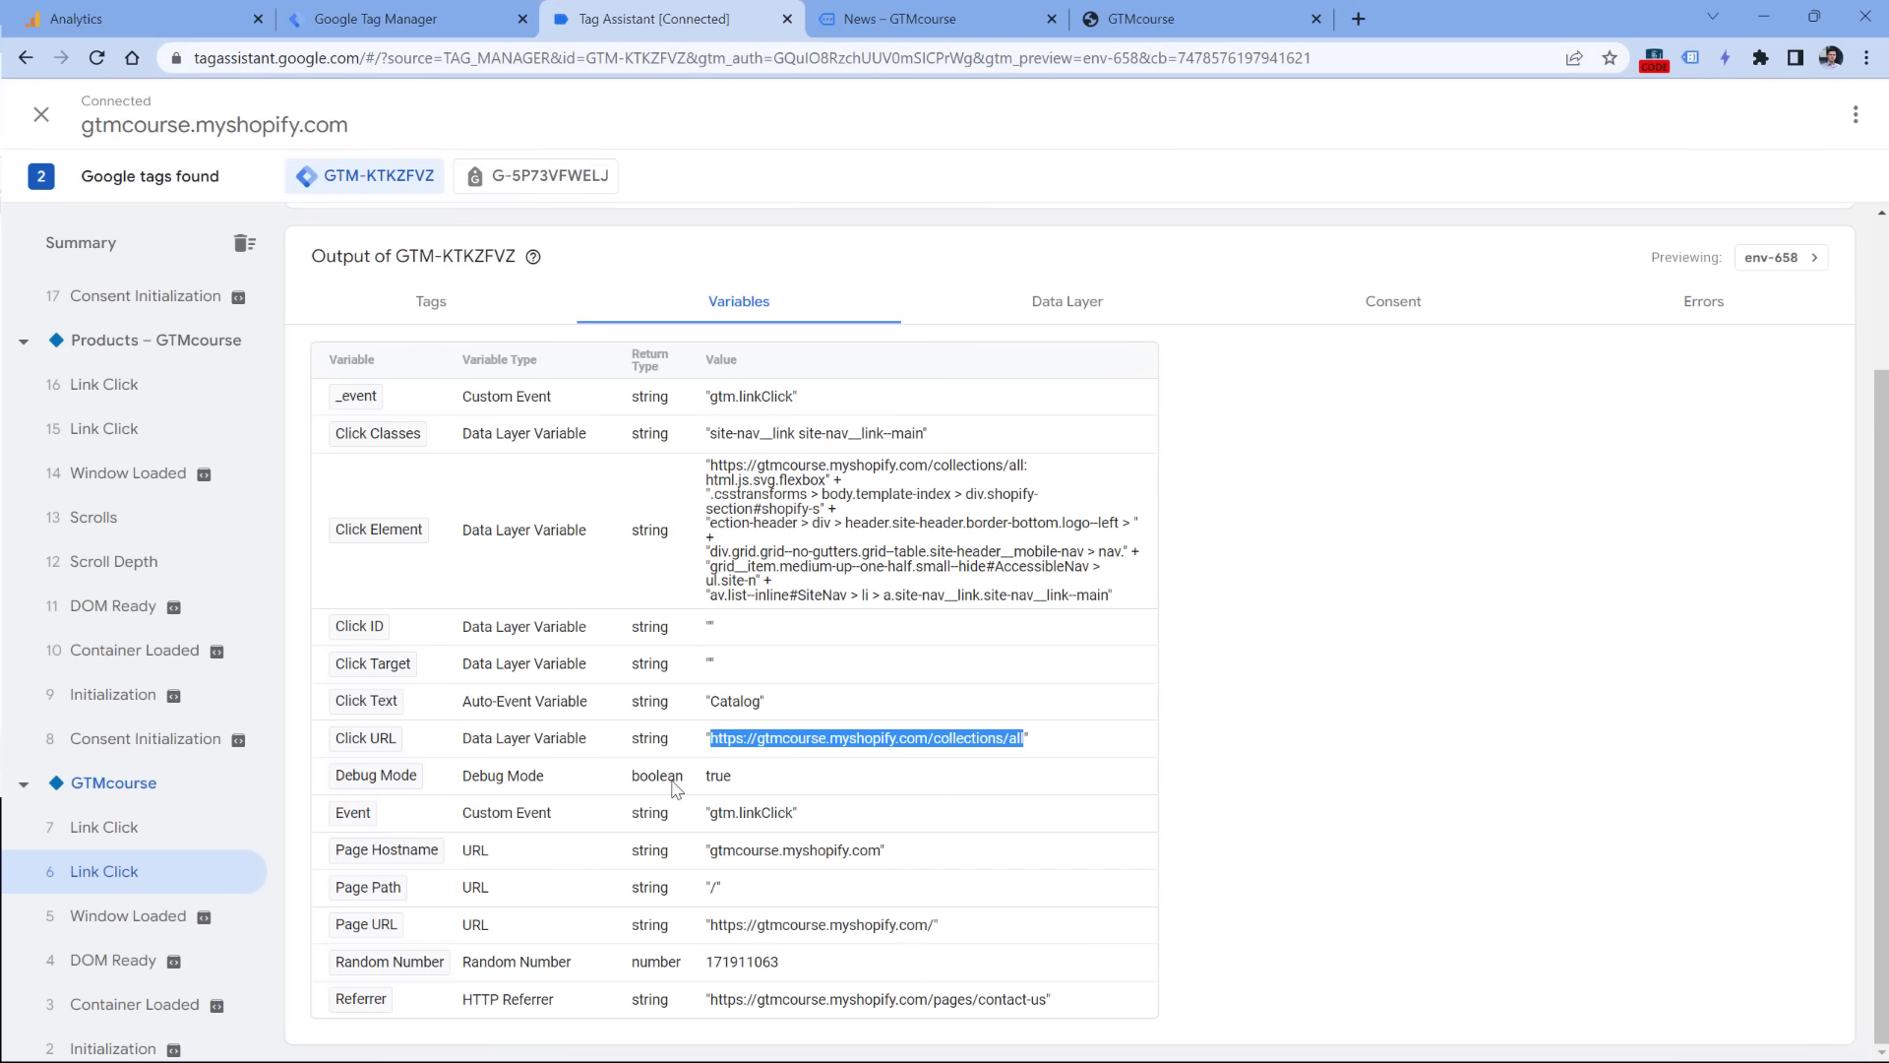
Step: Compare the Click URL and Click Text values of the Catalog and Blog link clicks in Tag Assistant
{"action": "left_click", "coordinate": [733, 750]}
{"action": "left_click_drag", "start_coordinate": [710, 746], "coordinate": [1024, 747]}
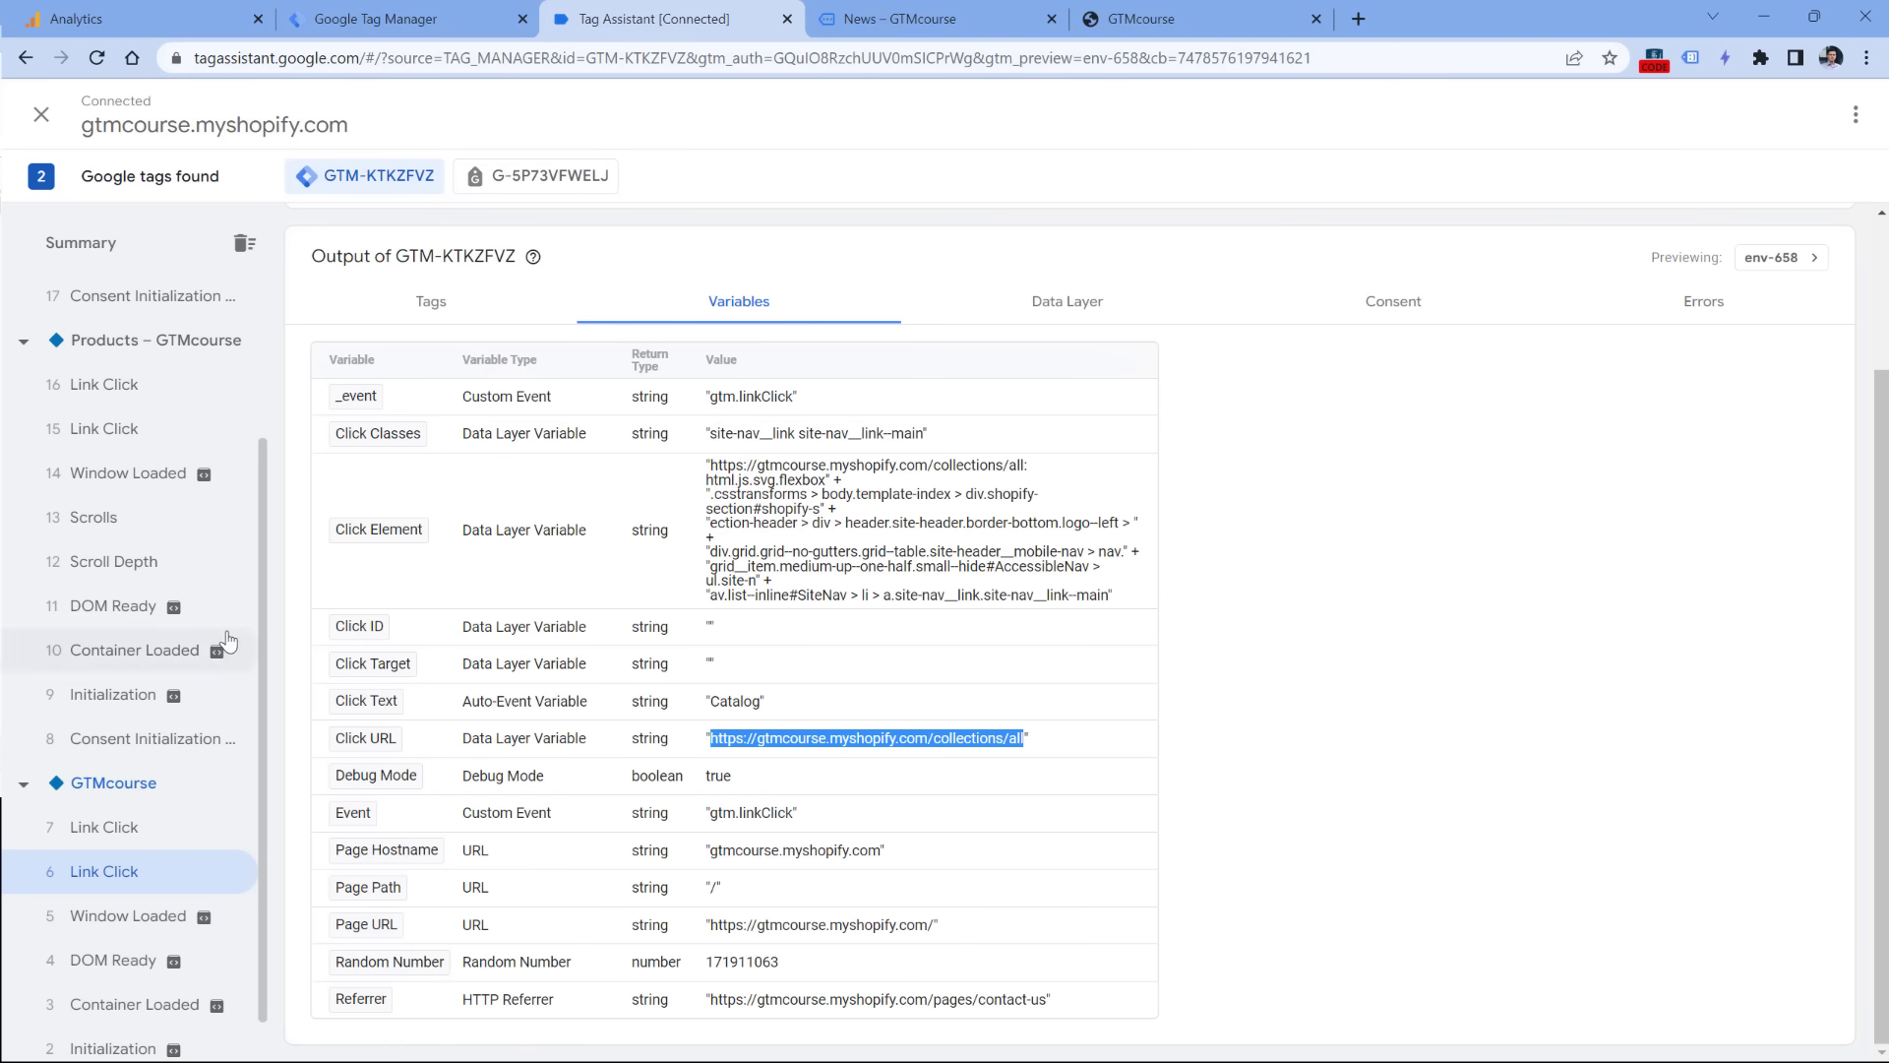
{"action": "left_click", "coordinate": [206, 447]}
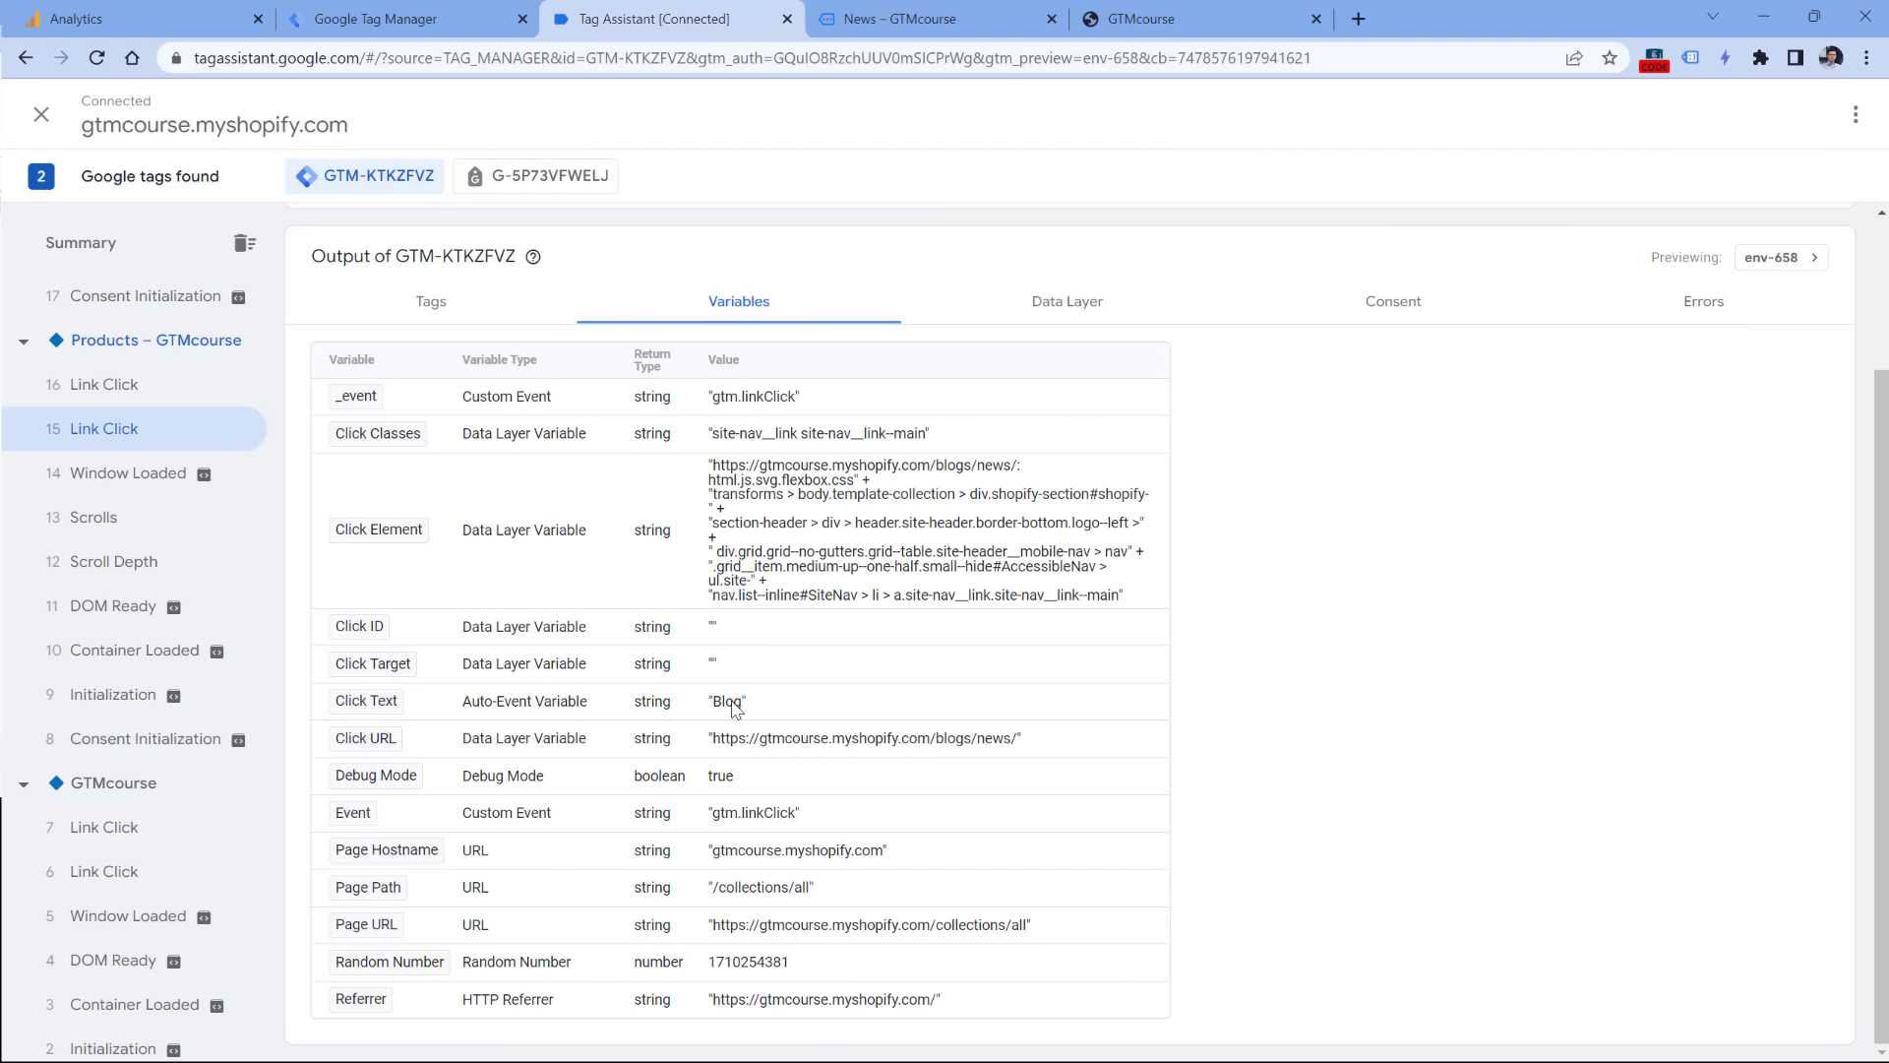
Step: In Tag Manager, set the menu_link_text parameter's value to {{Click Text}} and the menu_url parameter's value to {{Click URL}}
{"action": "left_click", "coordinate": [429, 21]}
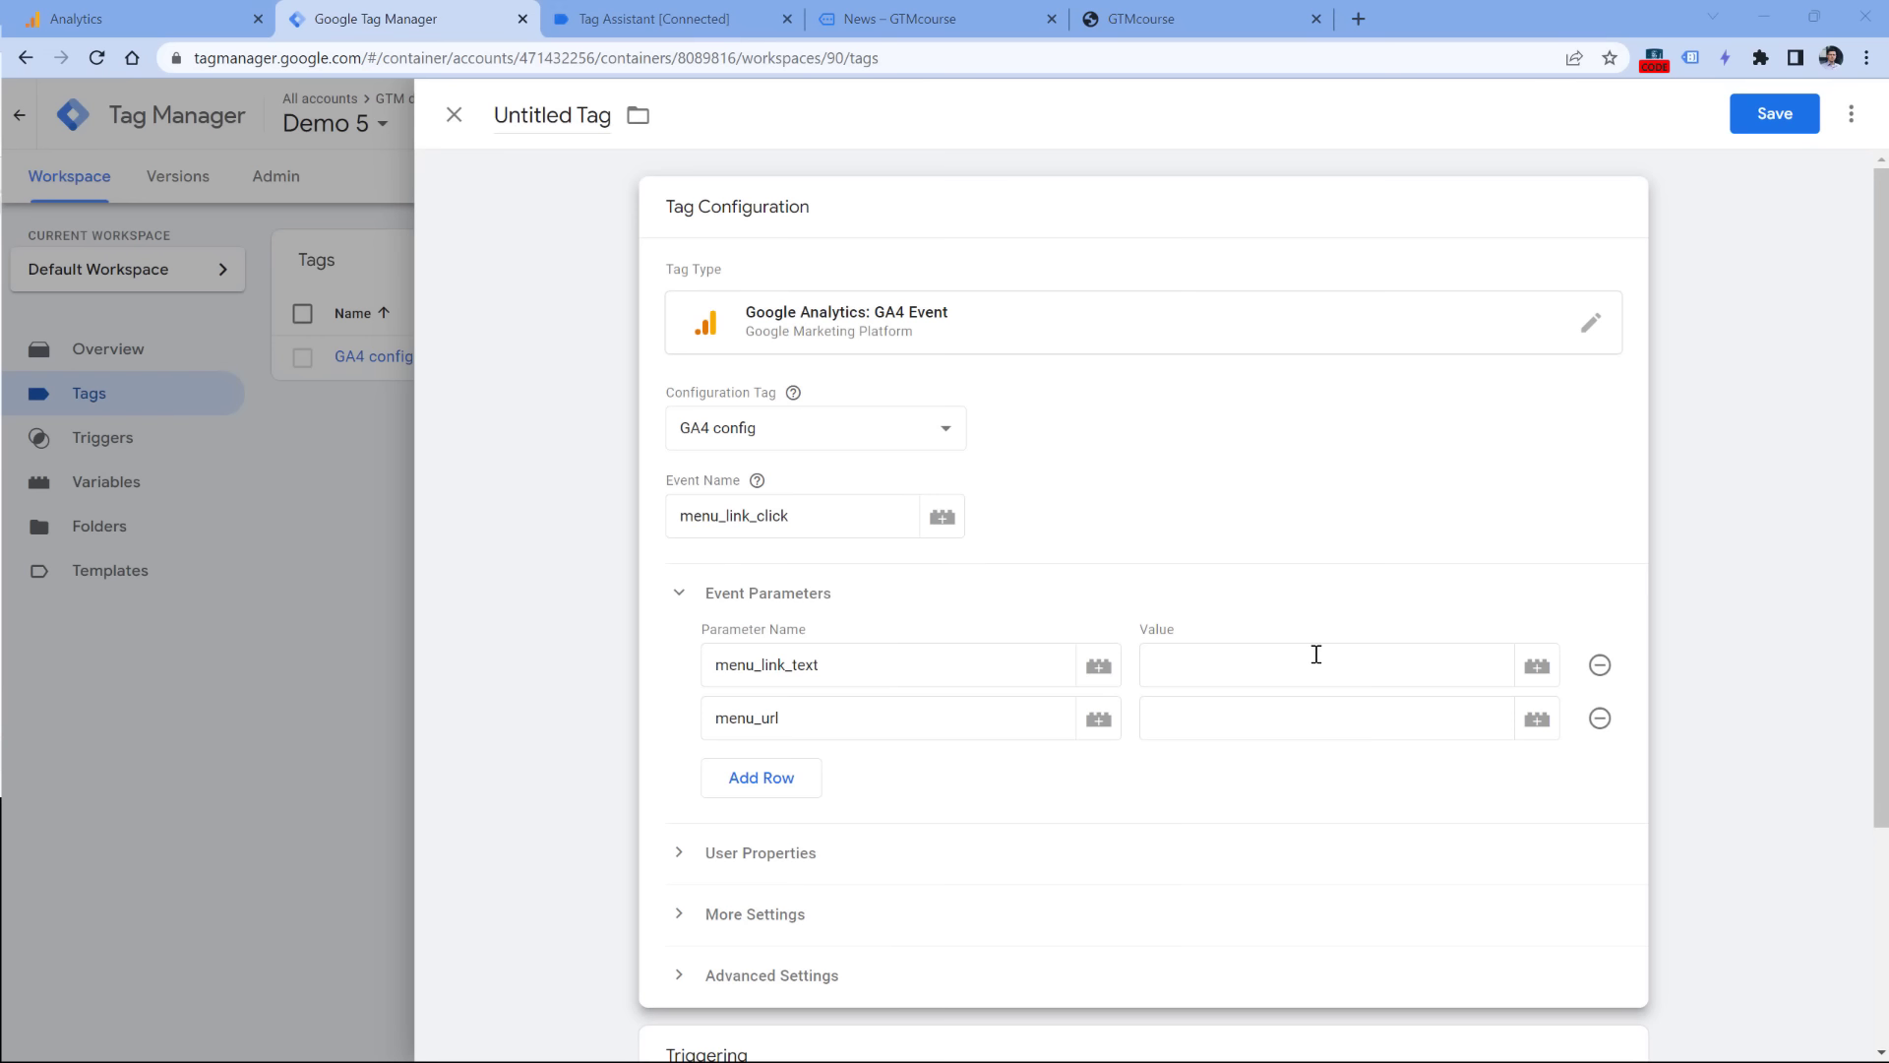
{"action": "left_click", "coordinate": [1538, 669]}
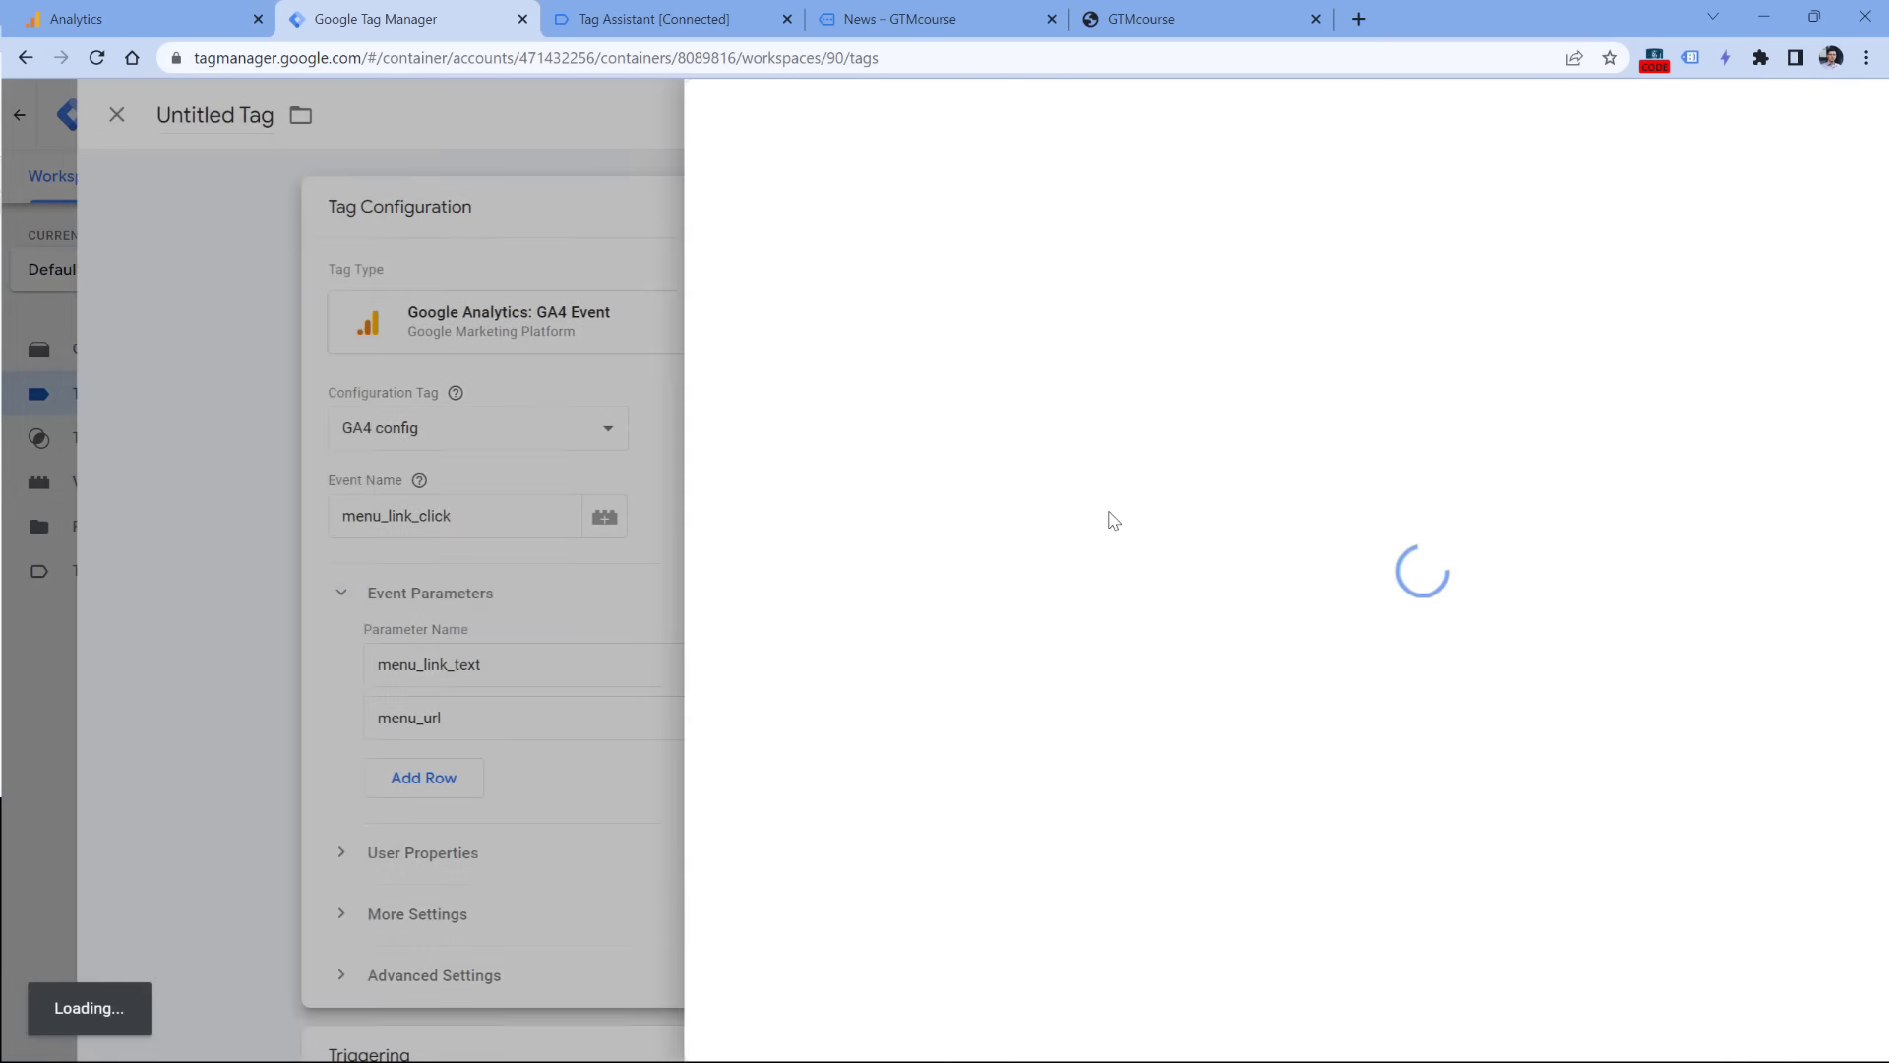
{"action": "left_click", "coordinate": [539, 398]}
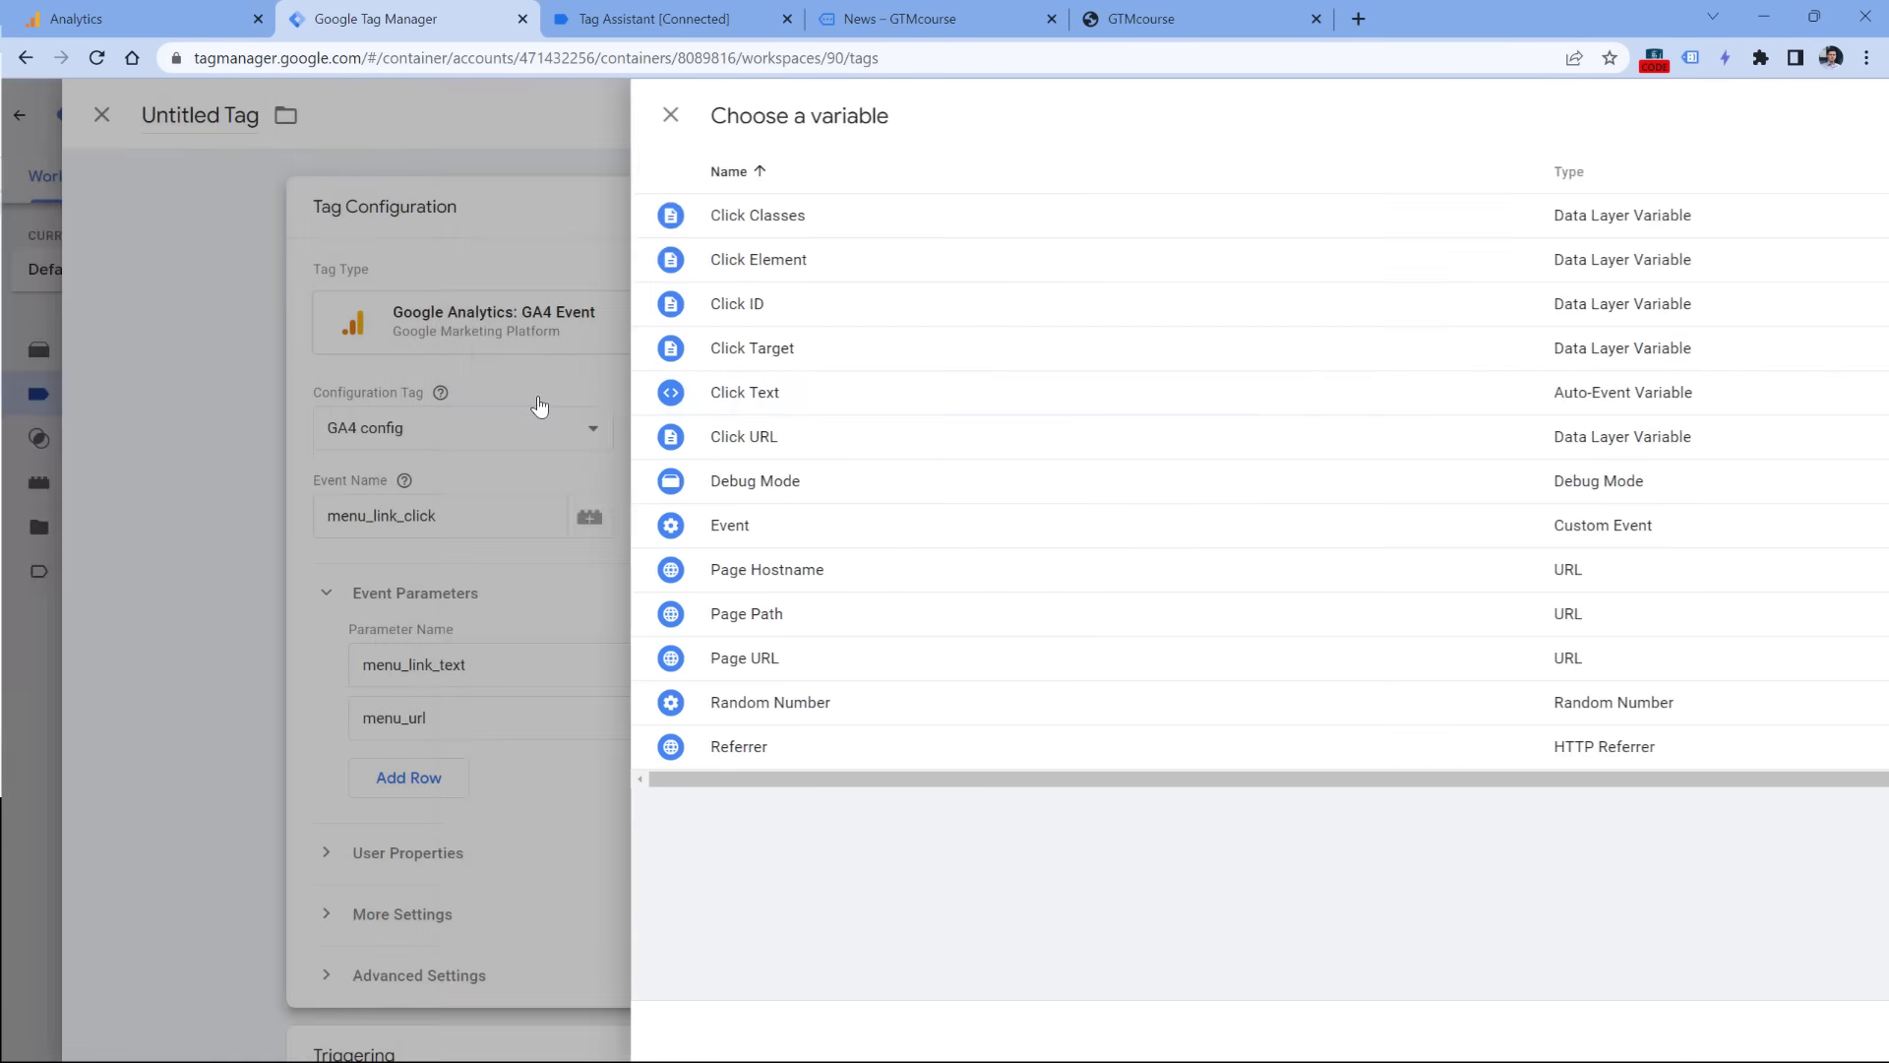
{"action": "left_click_drag", "start_coordinate": [1246, 665], "coordinate": [1139, 674]}
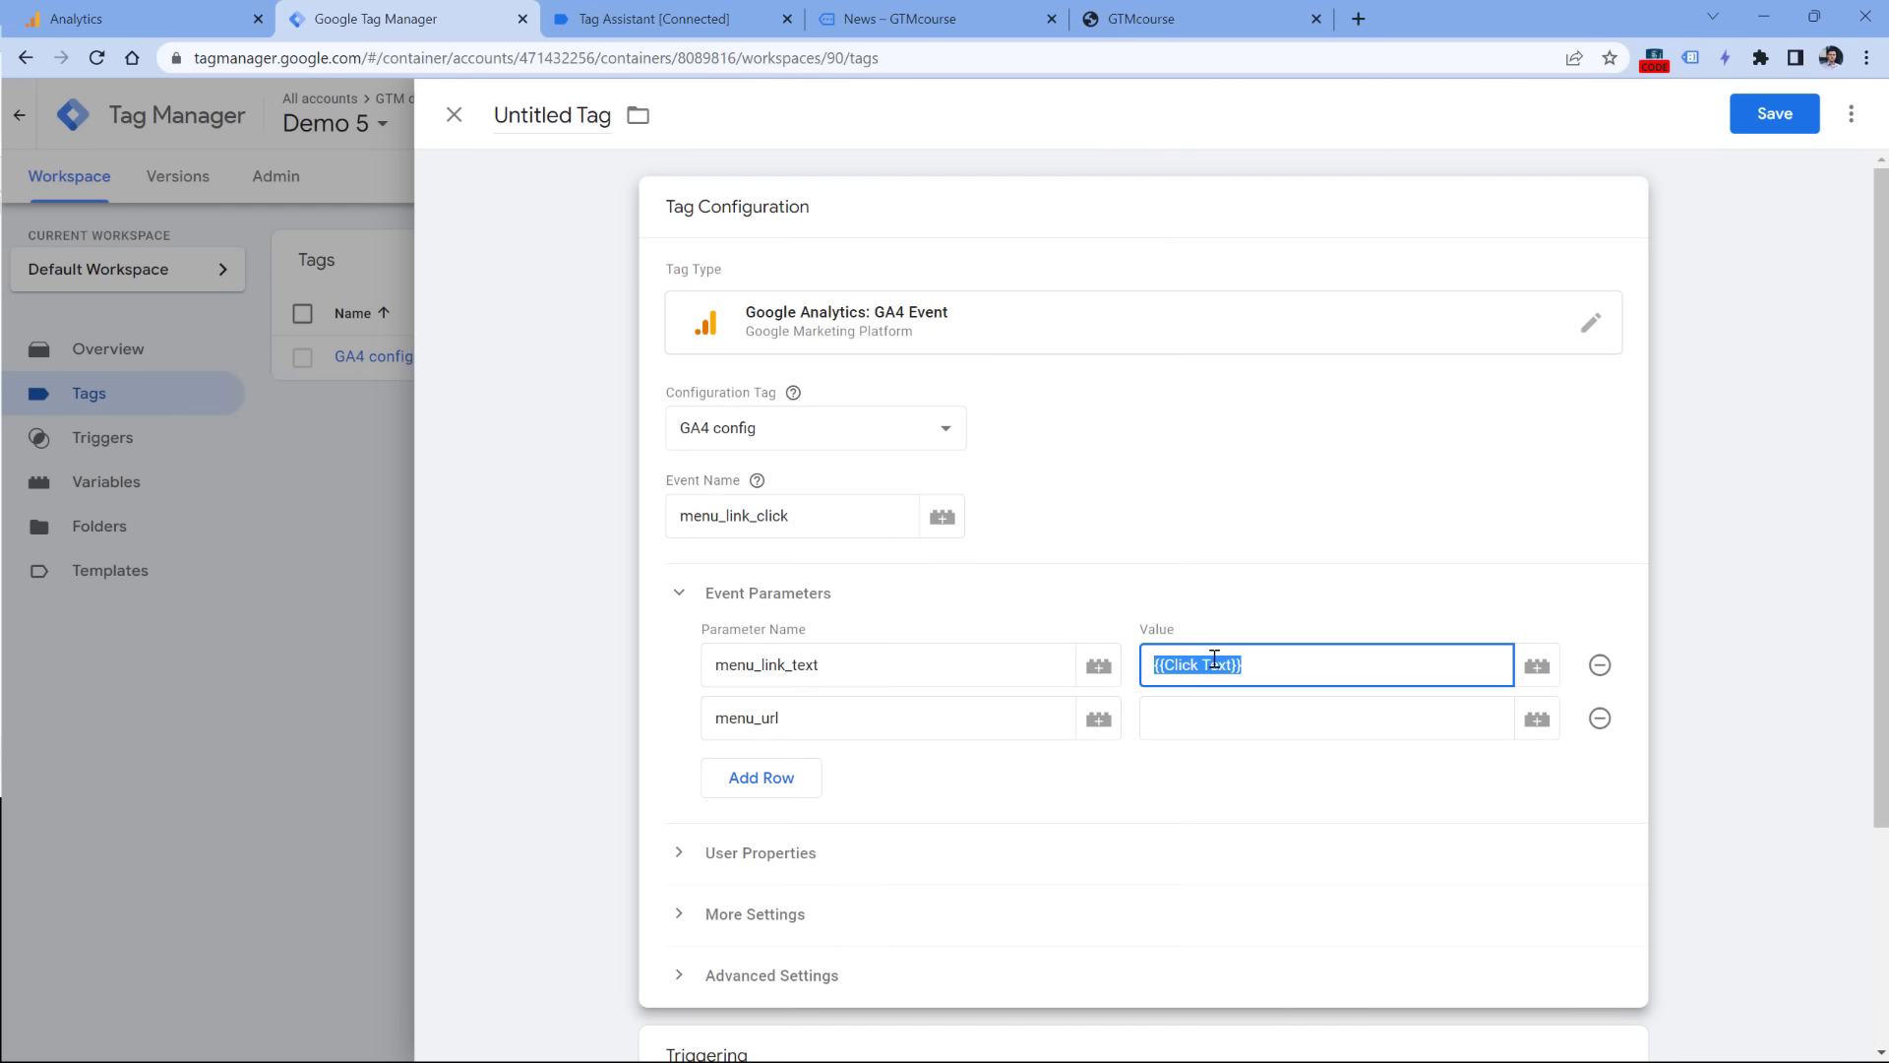
{"action": "left_click", "coordinate": [1326, 710]}
{"action": "left_click", "coordinate": [1537, 720]}
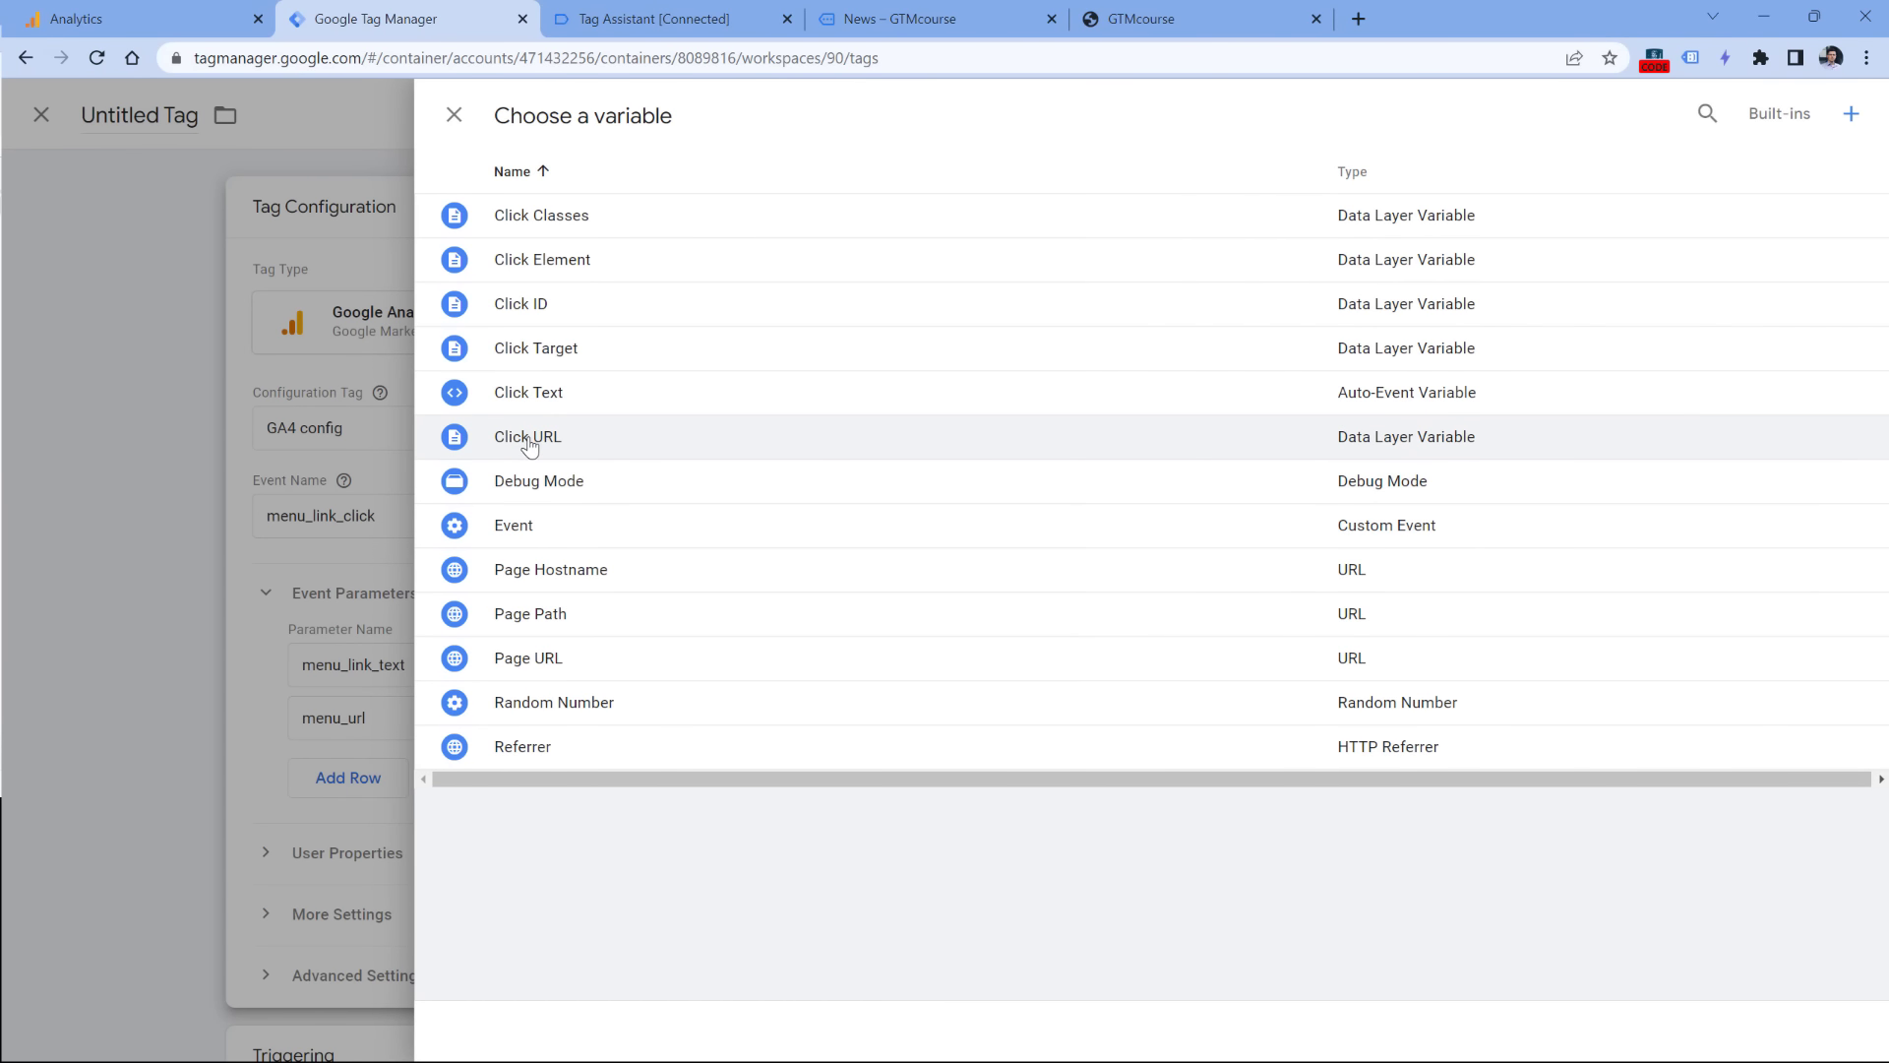
{"action": "left_click", "coordinate": [544, 439]}
Step: Assign the link click - menu trigger to the GA4 event tag
{"action": "scroll", "coordinate": [1061, 525], "scroll_direction": "down", "scroll_amount": 3}
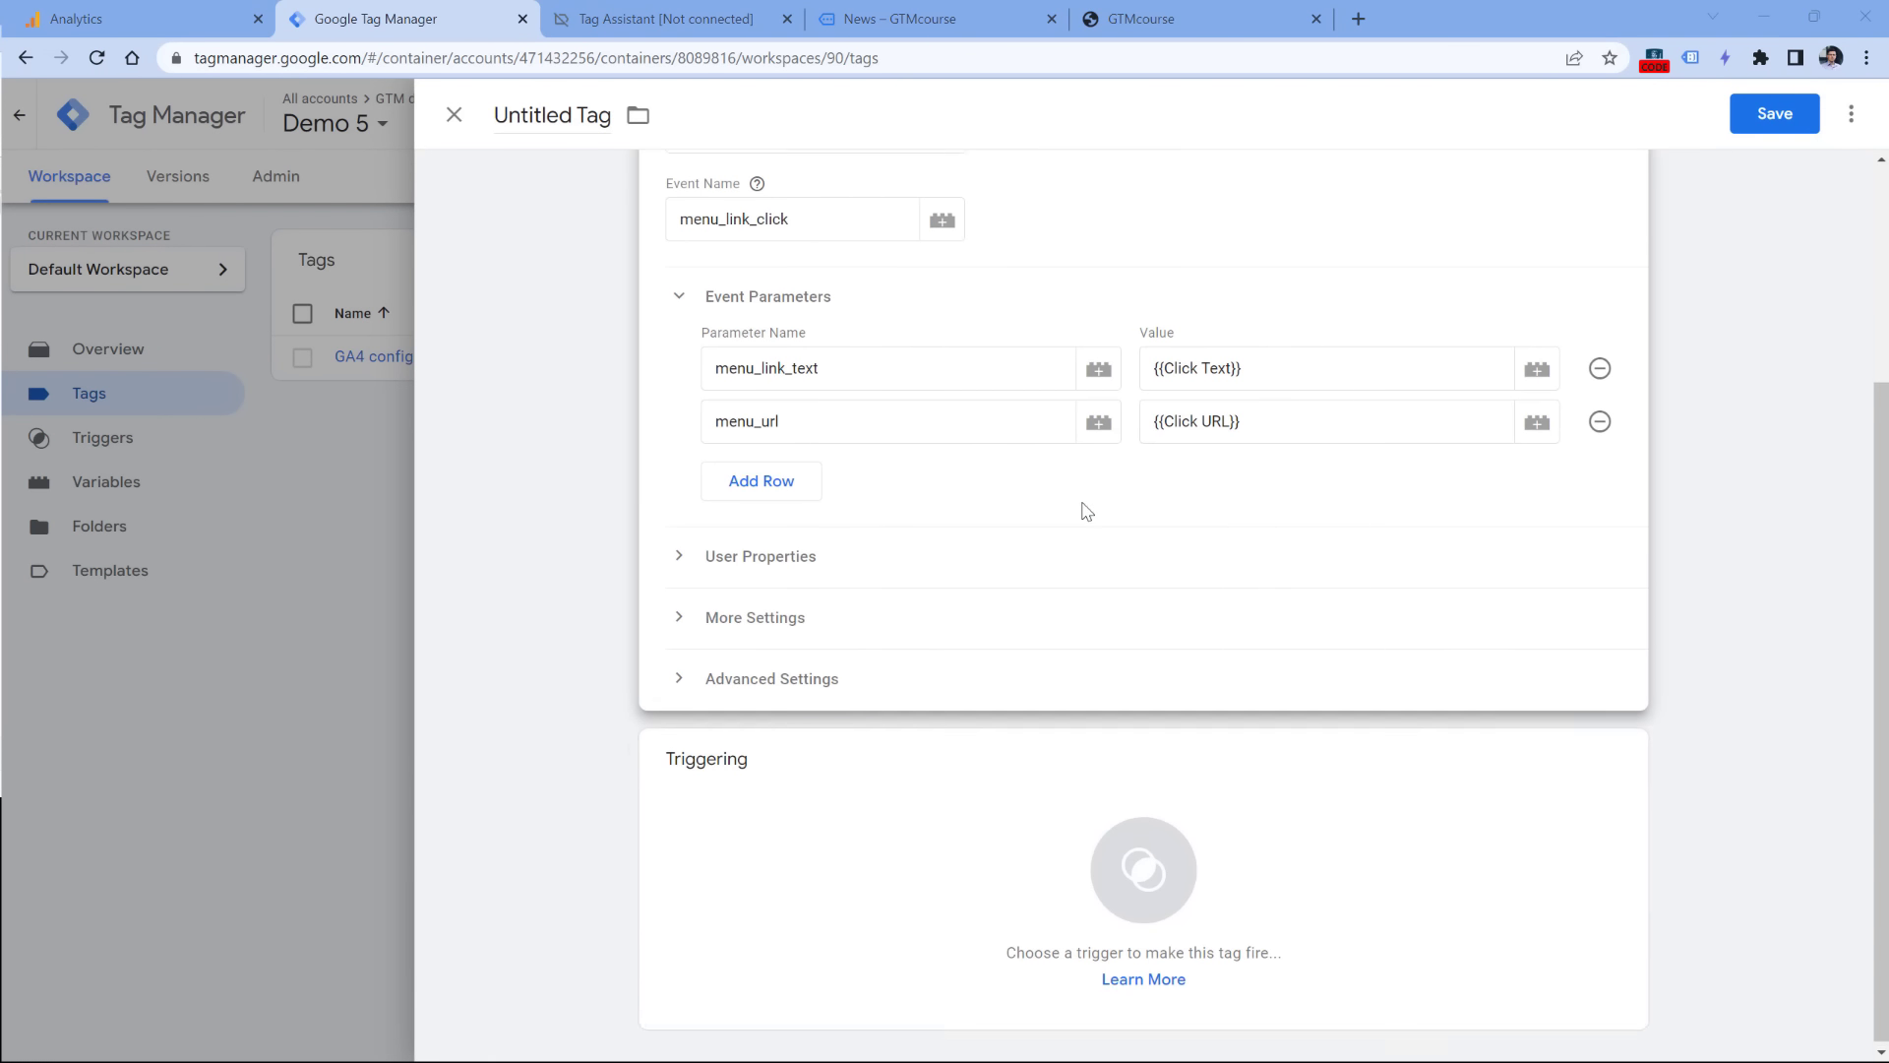
{"action": "left_click", "coordinate": [892, 847]}
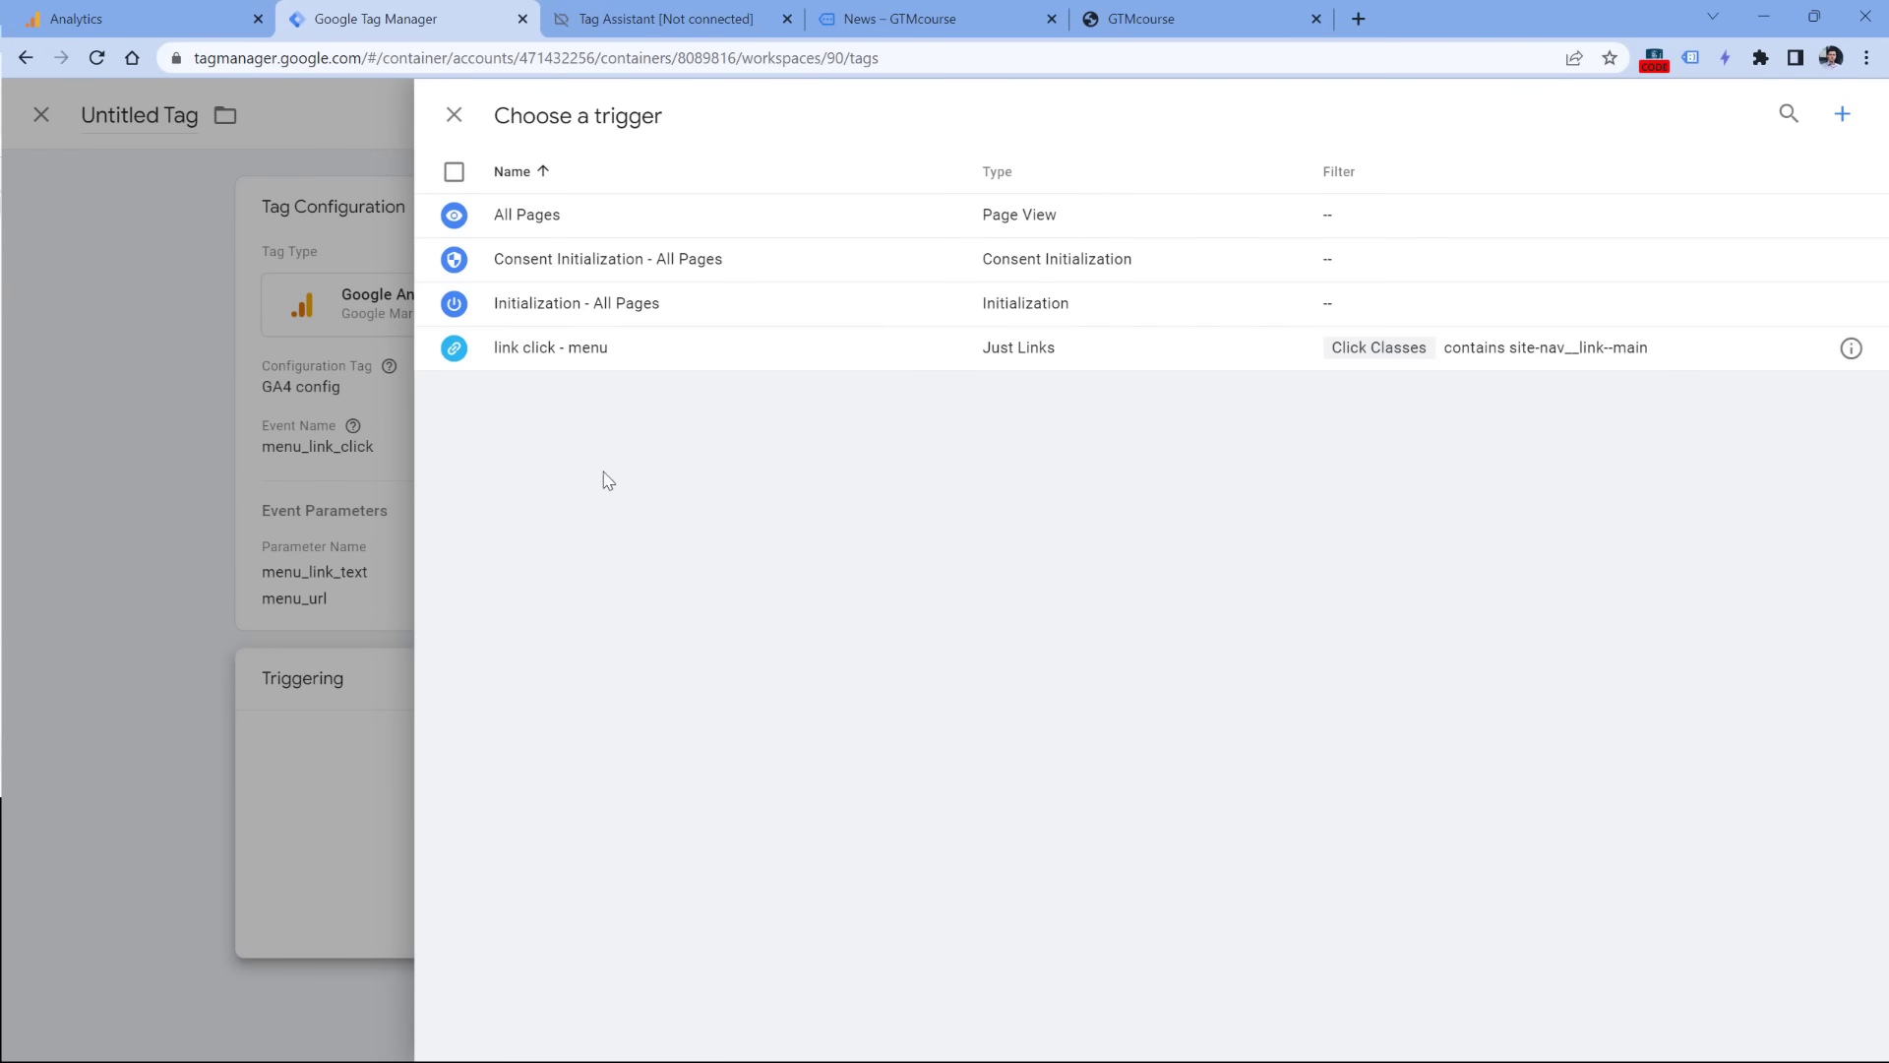
{"action": "left_click", "coordinate": [557, 354]}
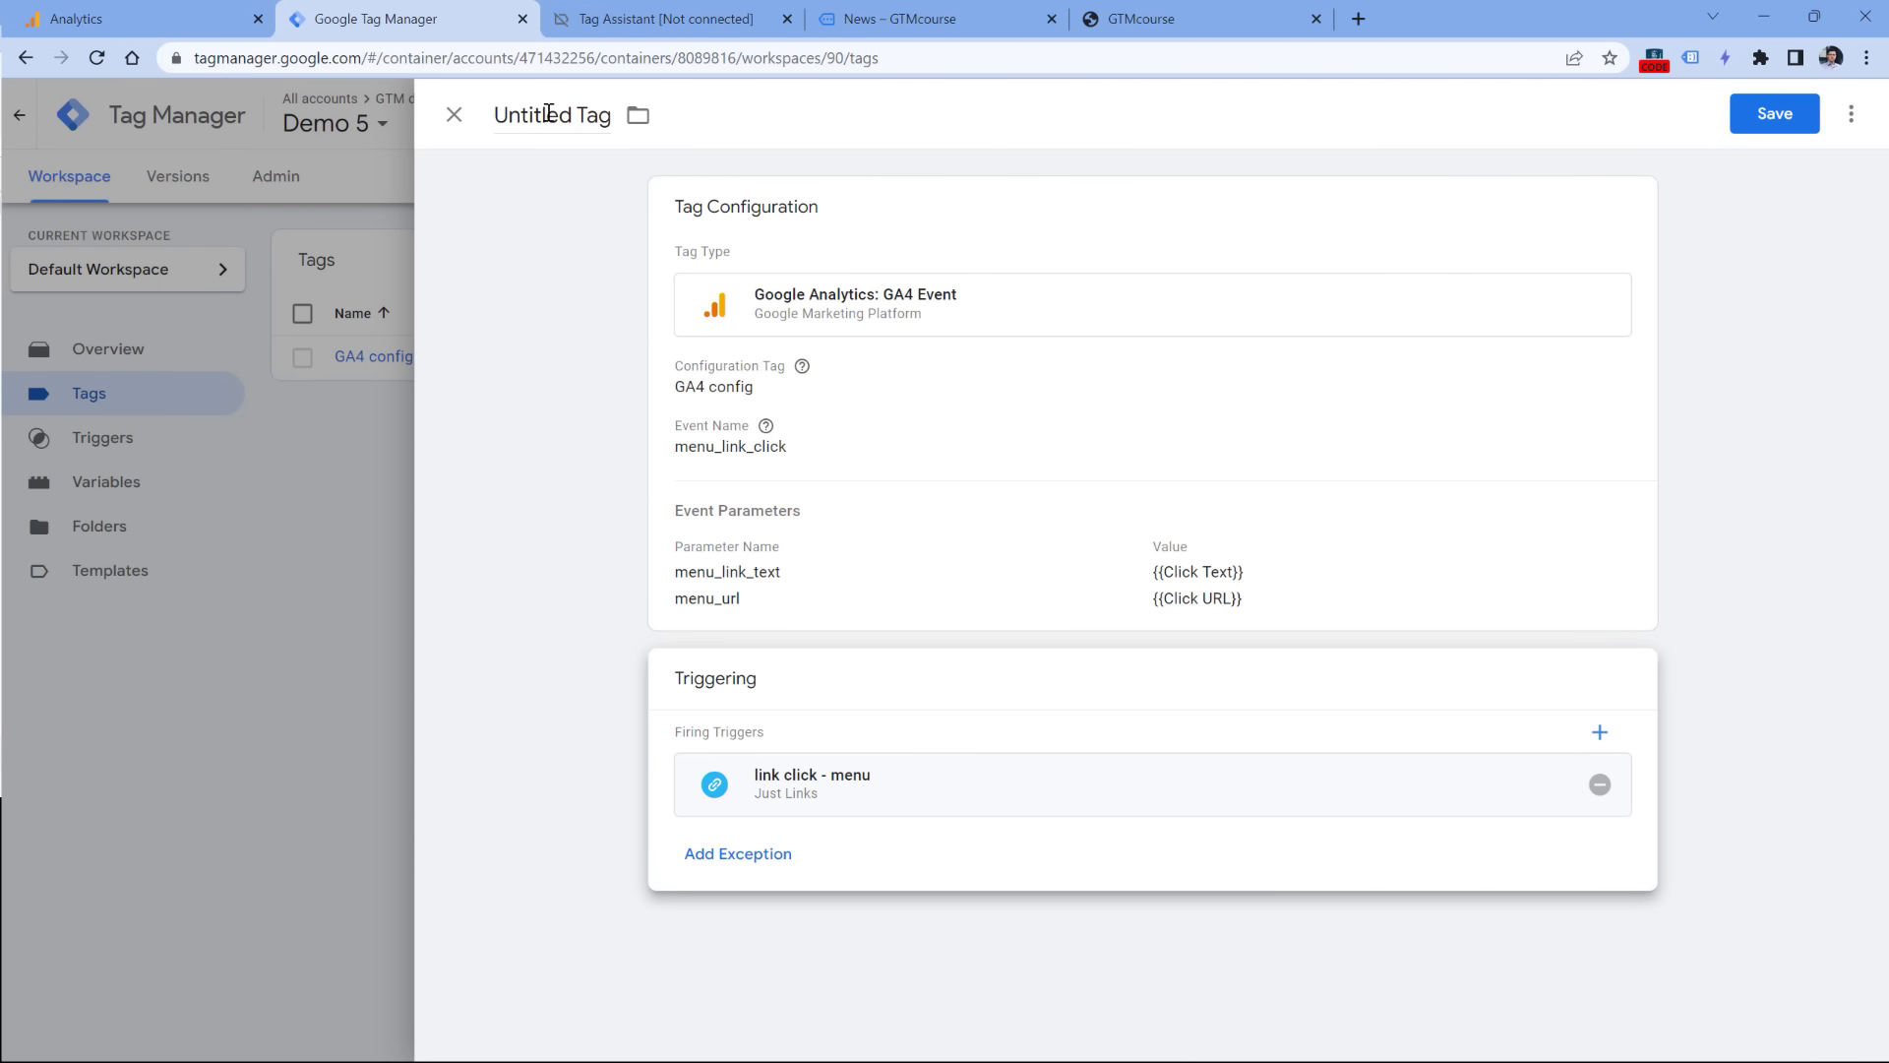
Step: Name the tag GA4 event - menu_link_click and save it
{"action": "left_click", "coordinate": [548, 112]}
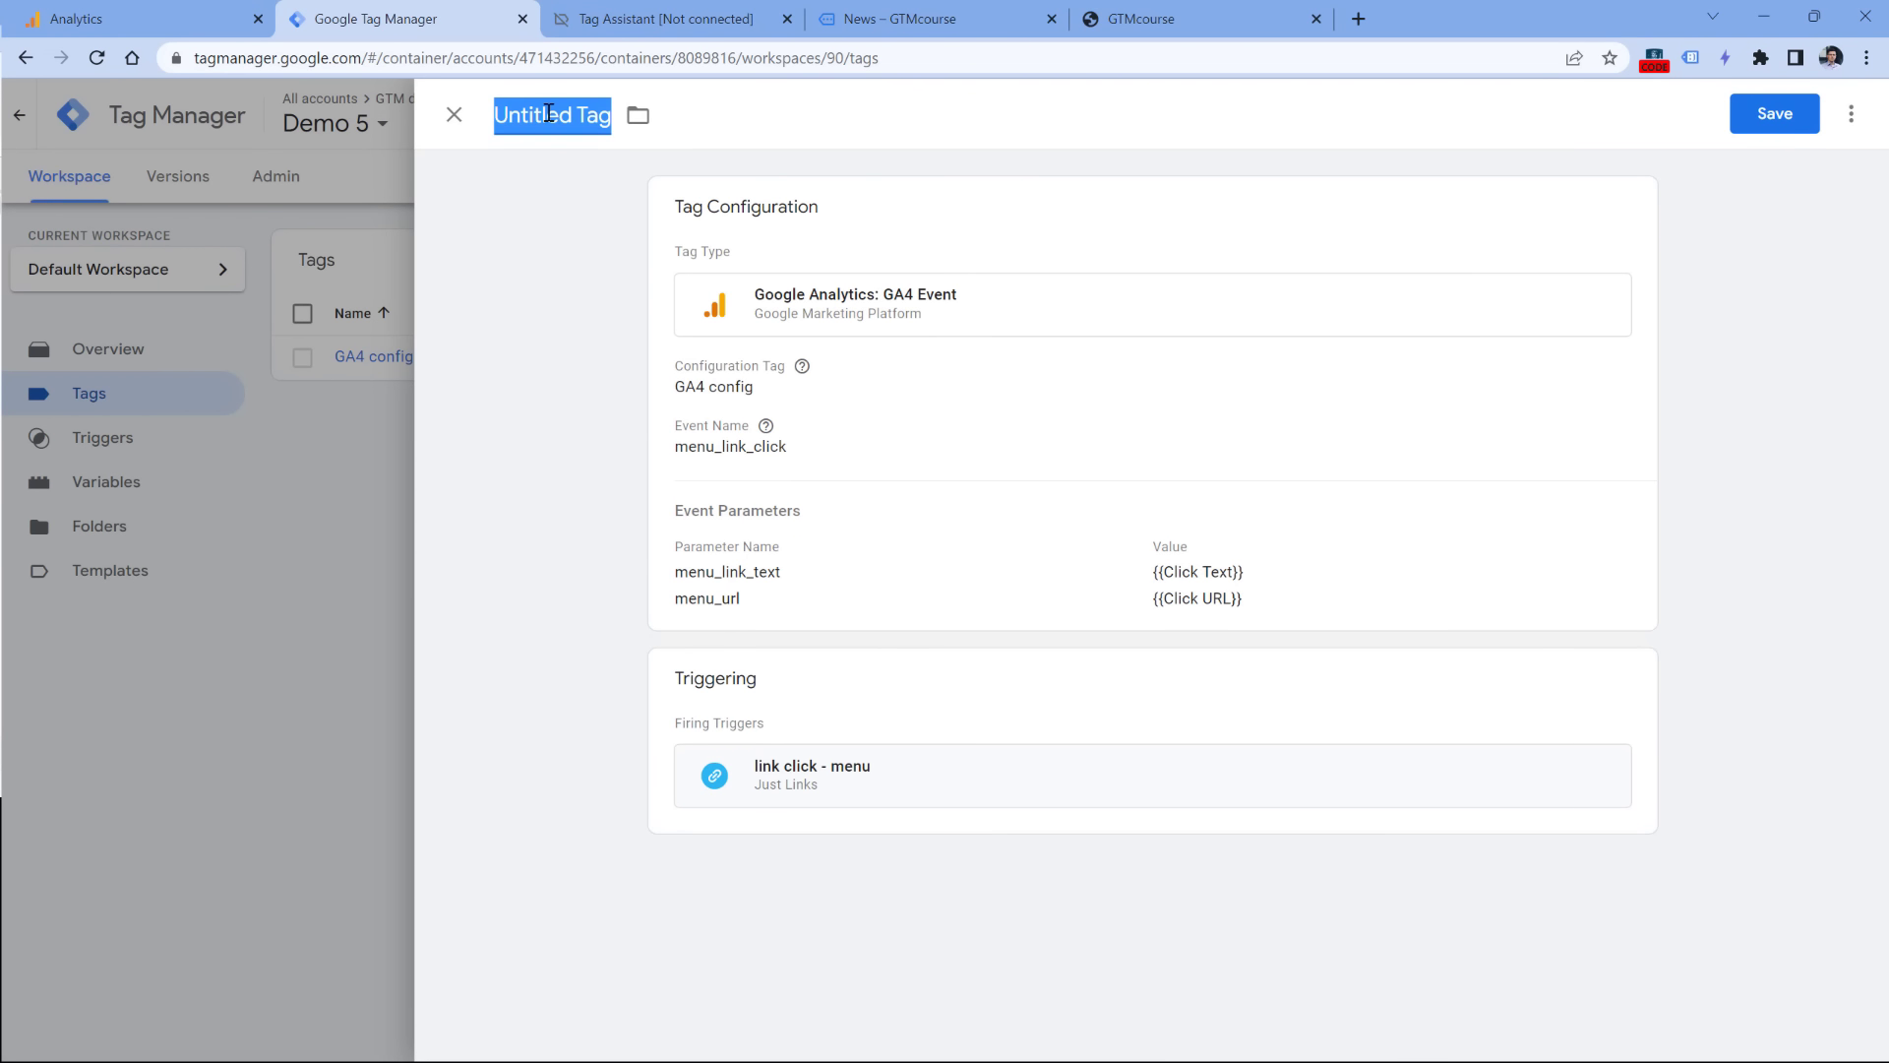
{"action": "type", "text": "GA4 Event - menu_"}
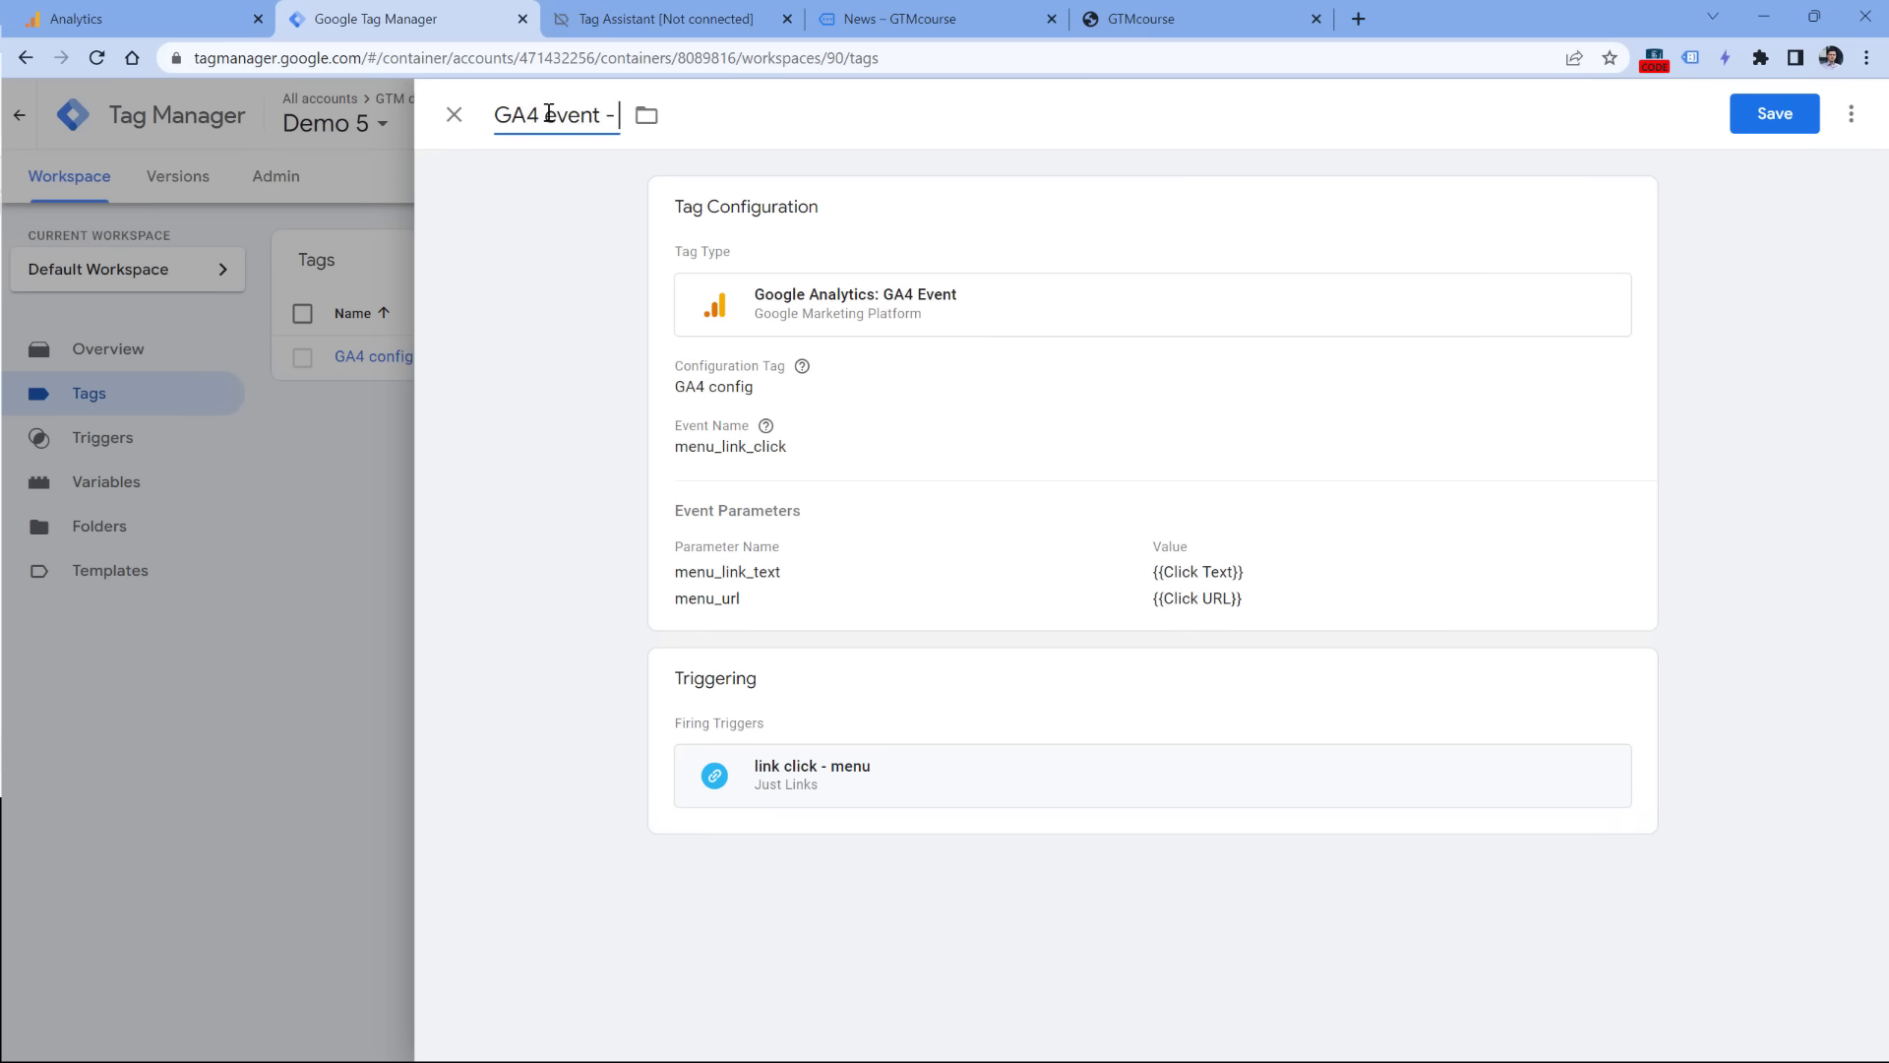
{"action": "type", "text": "link_click"}
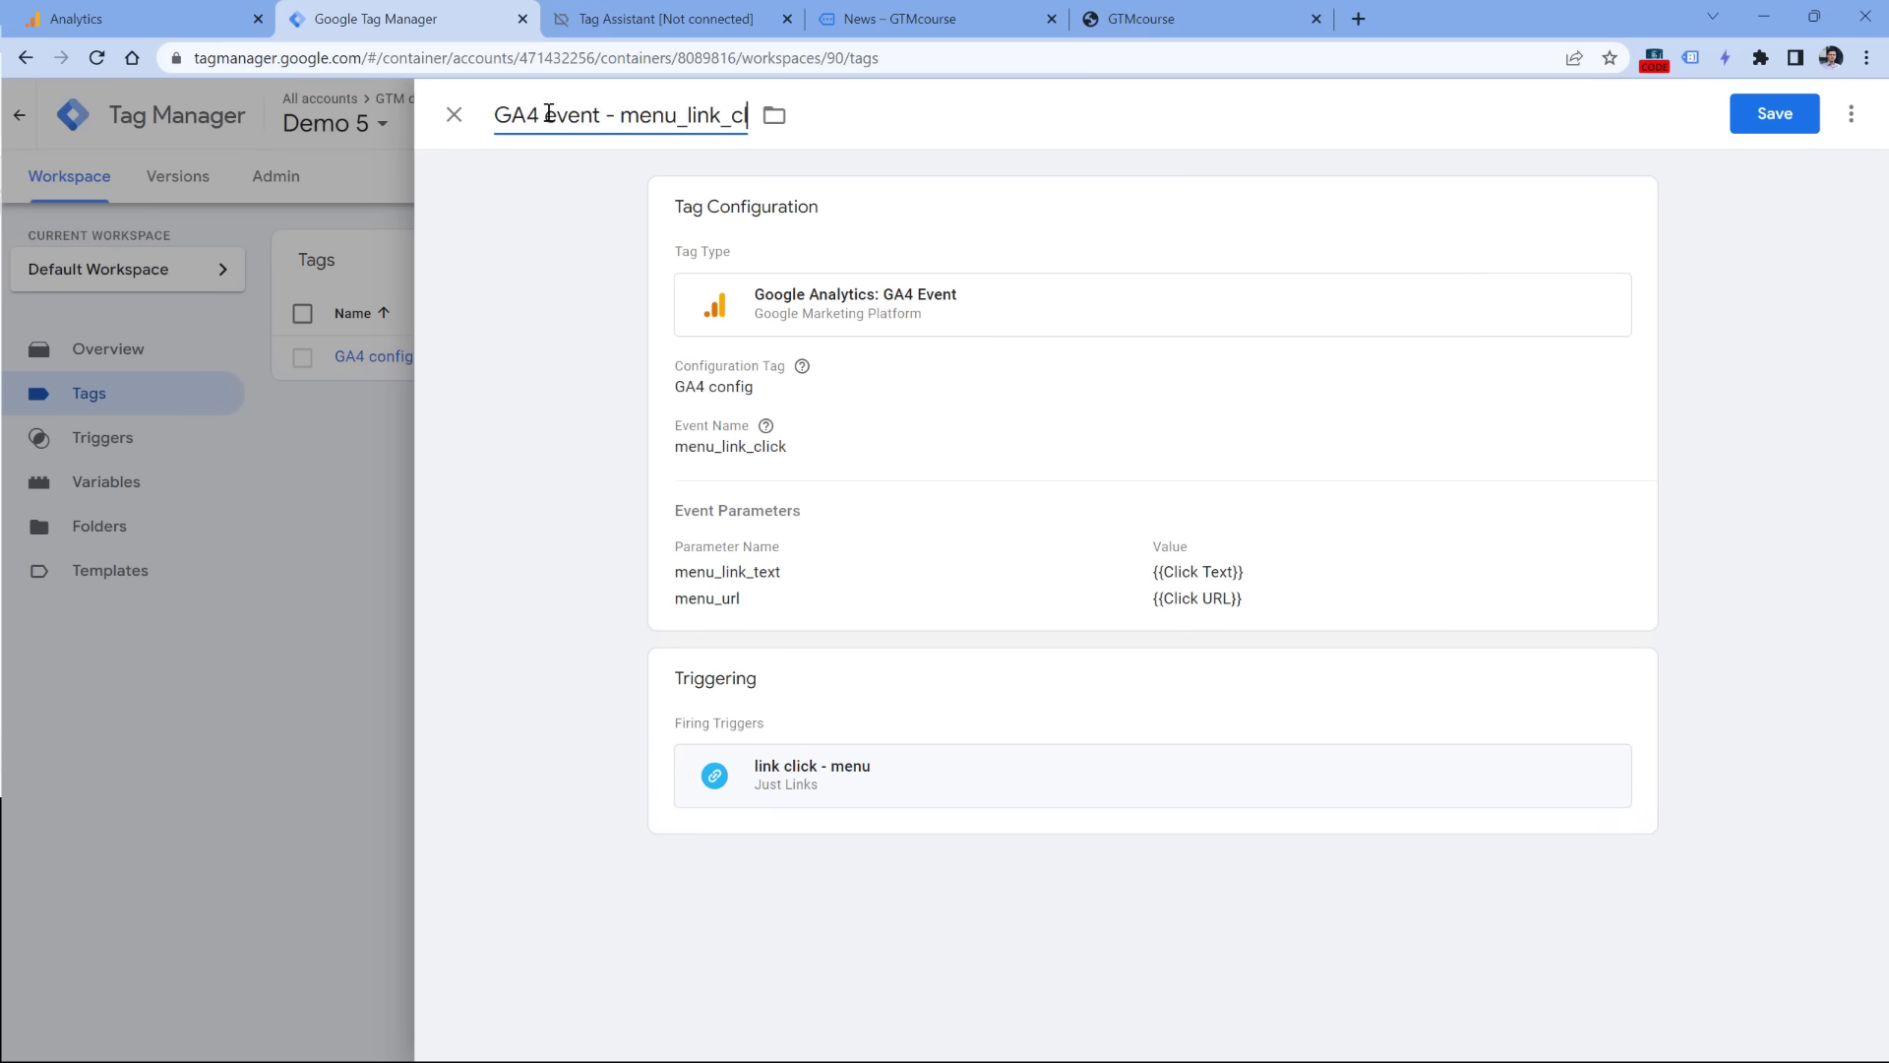
{"action": "left_click", "coordinate": [1768, 123]}
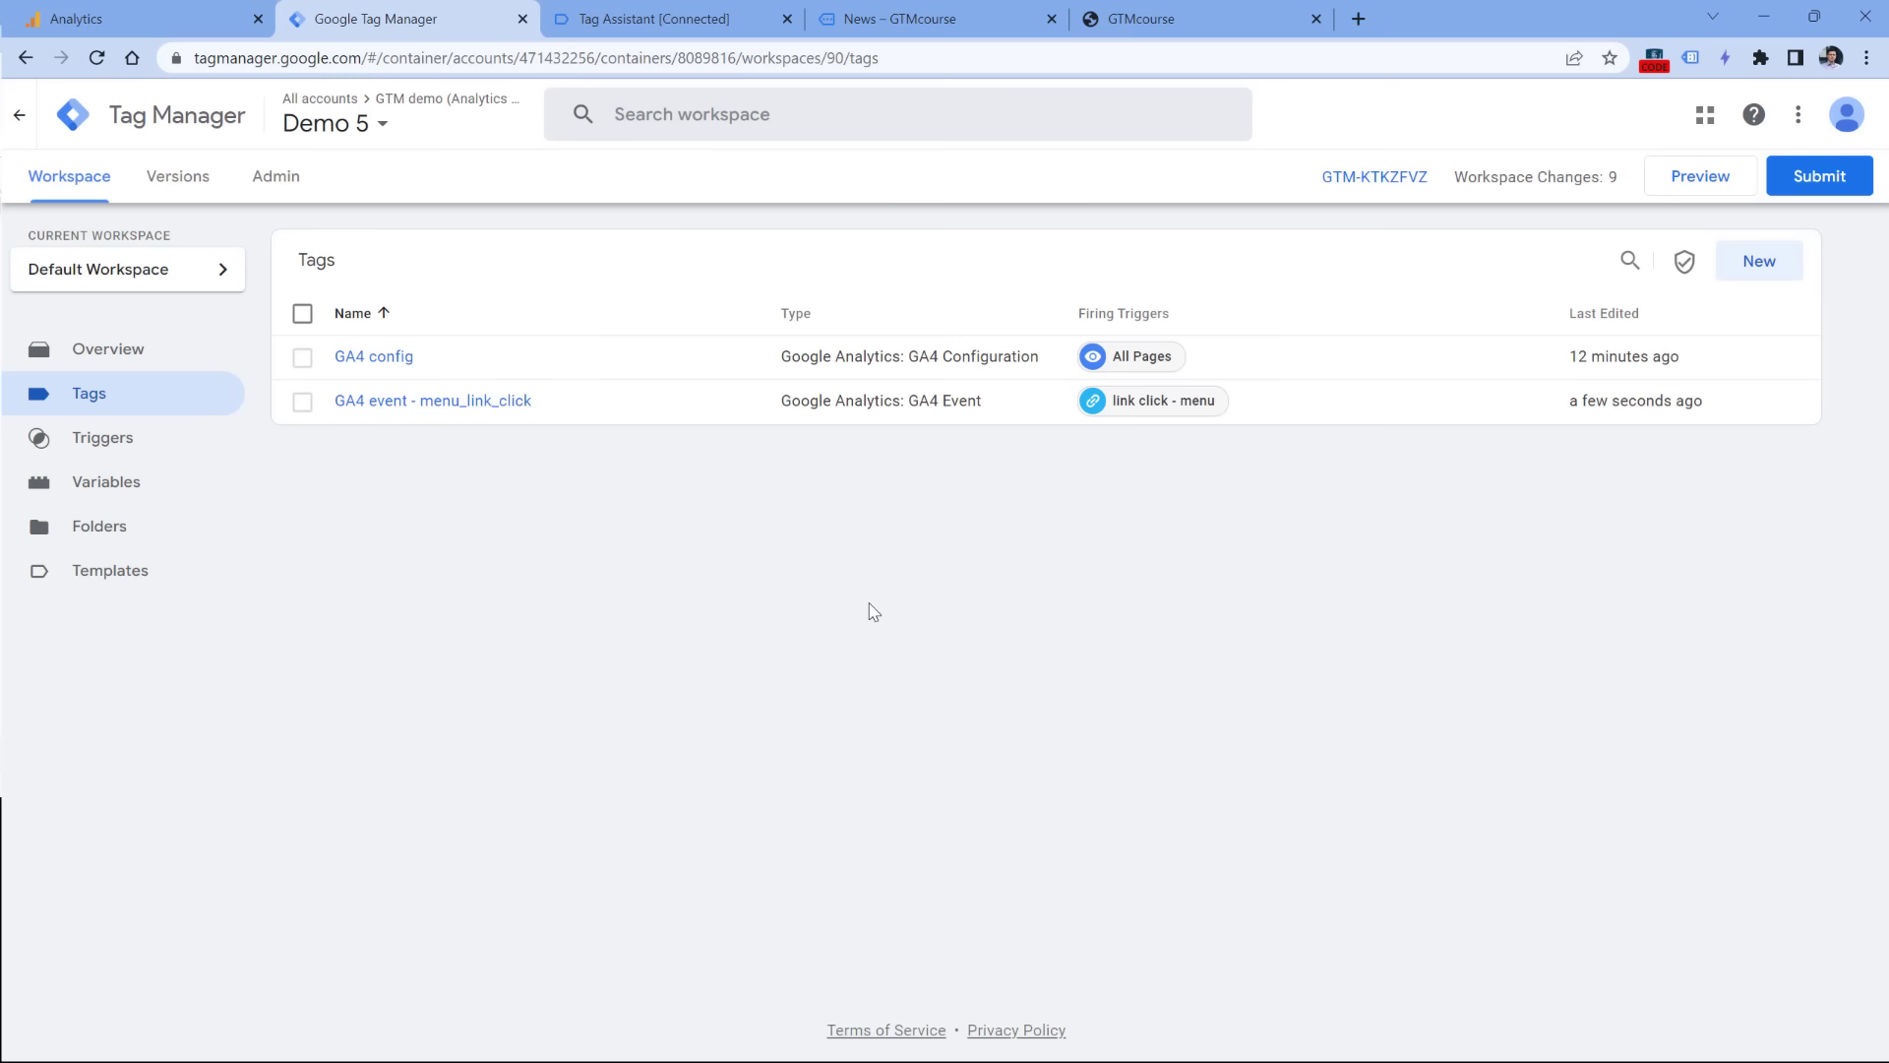
Step: Preview the container and visit the Catalog and Contact pages through the store's main menu
{"action": "left_click", "coordinate": [1687, 183]}
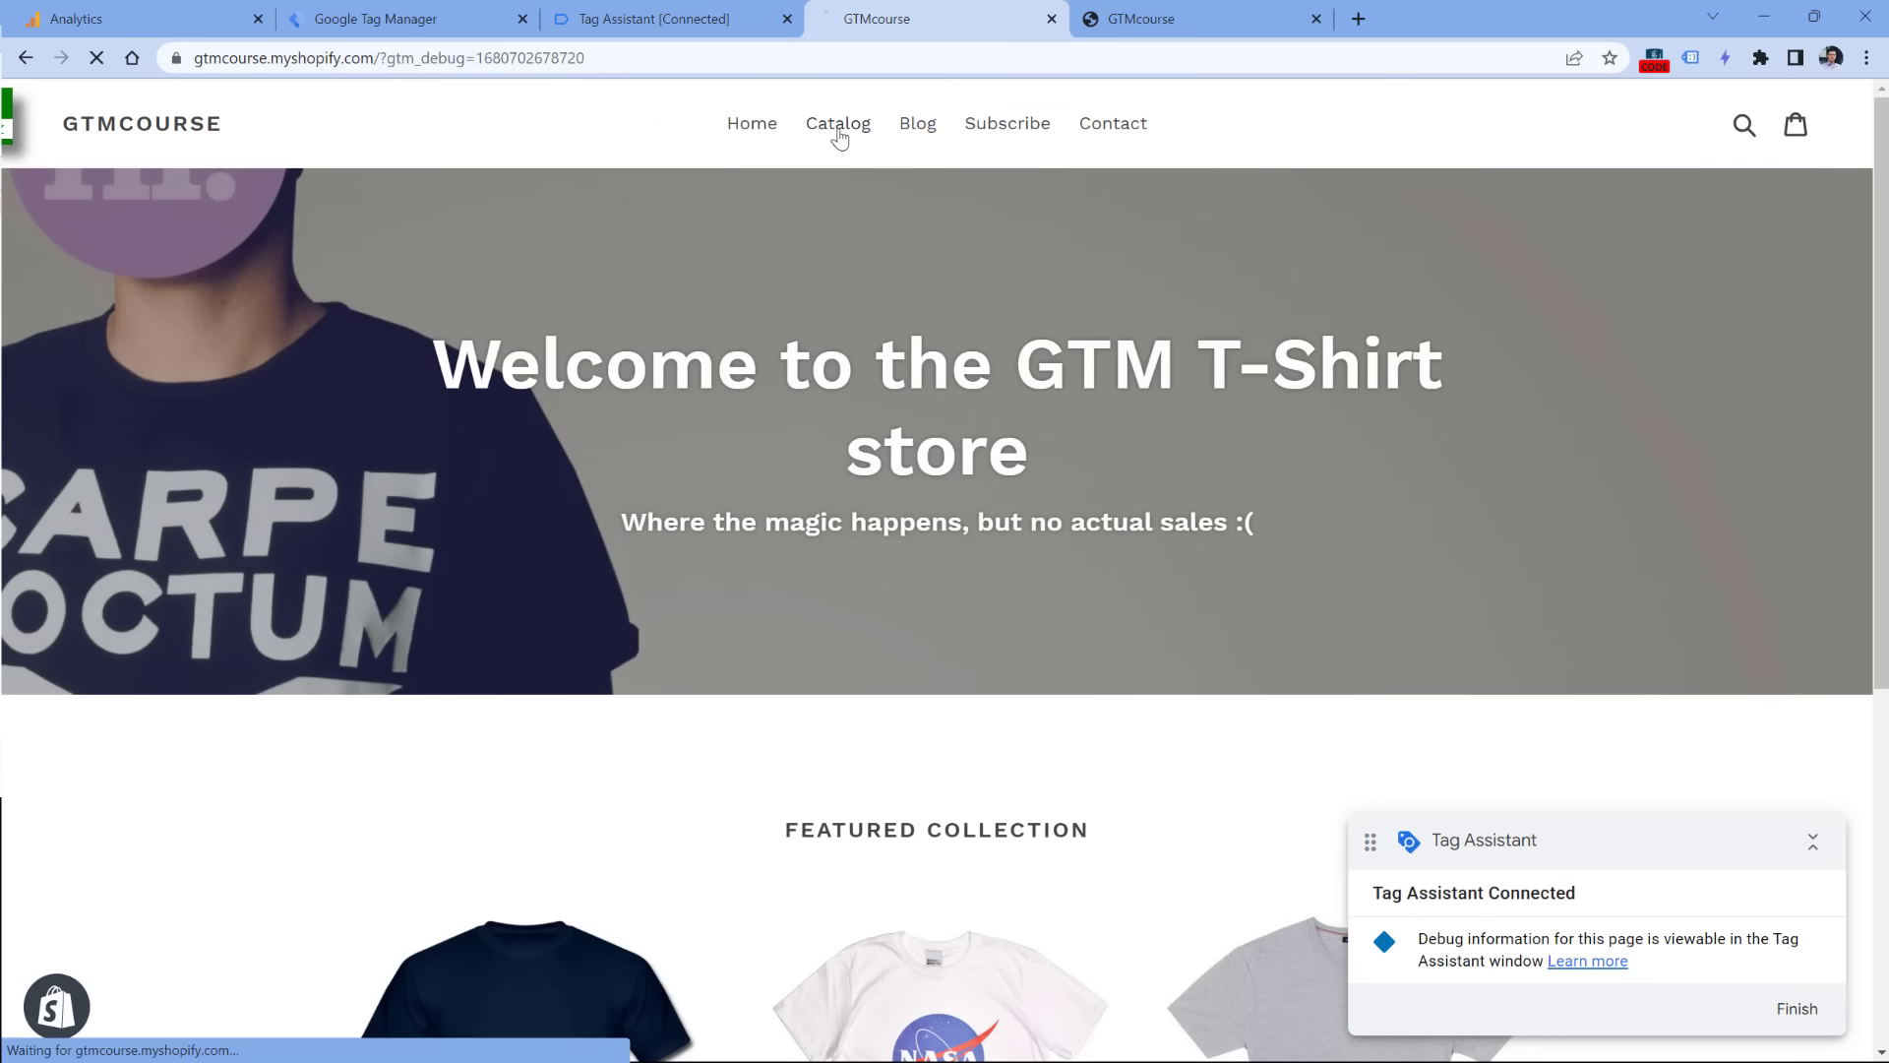
{"action": "left_click", "coordinate": [838, 124]}
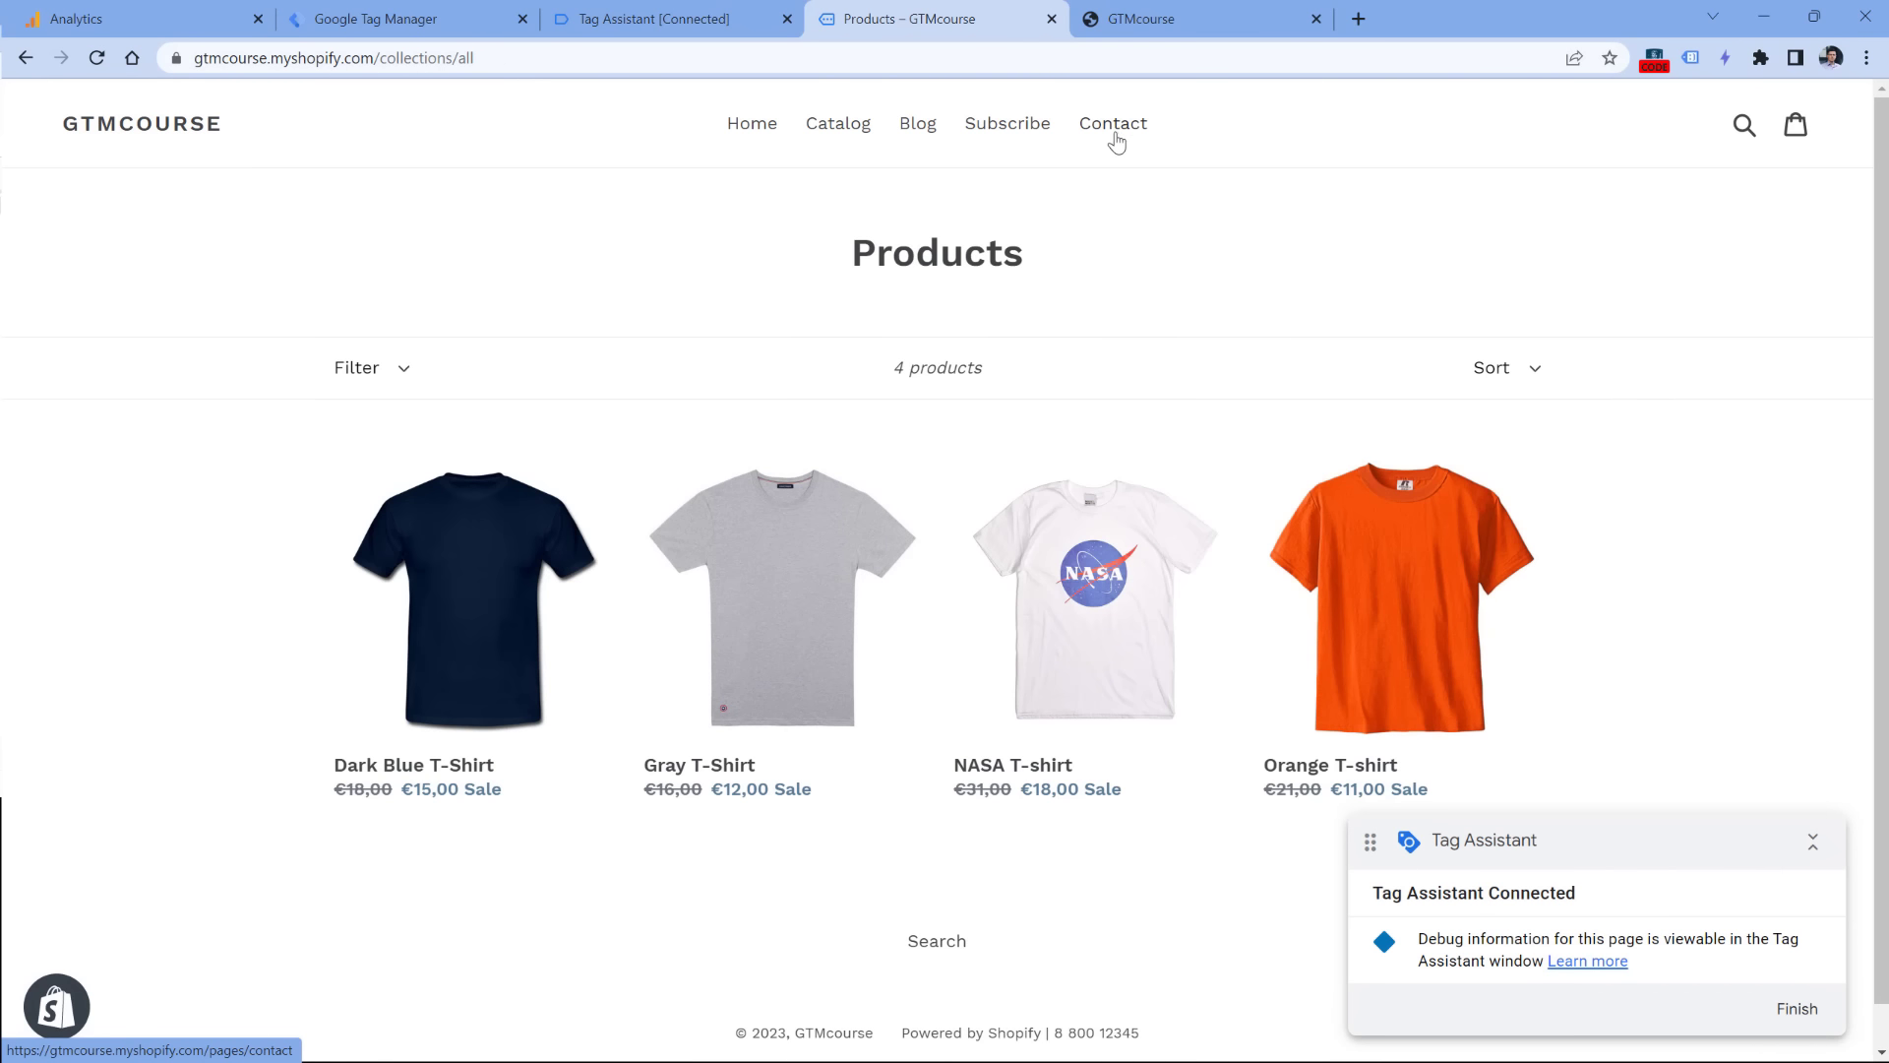
{"action": "left_click", "coordinate": [1113, 125]}
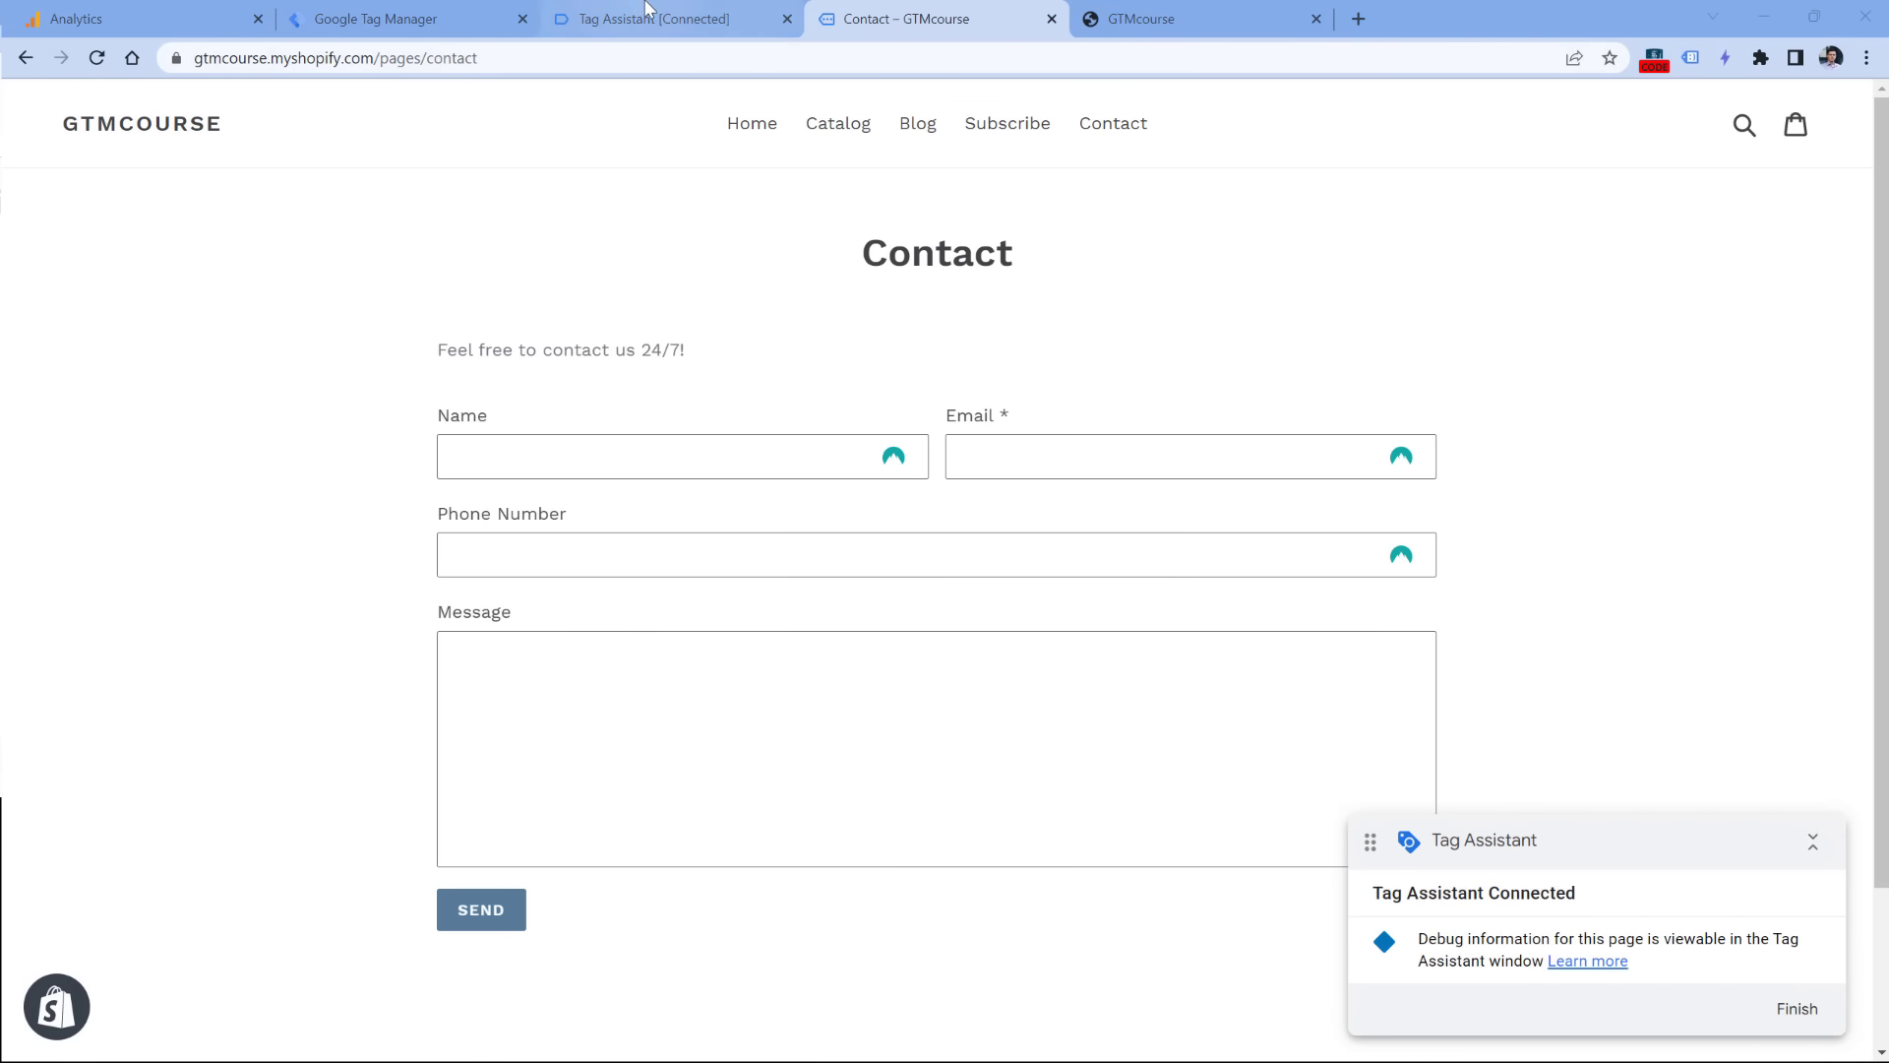
Step: Check in Tag Assistant which tags fired on the home page's and Products page's Link Click events
{"action": "left_click", "coordinate": [686, 12]}
{"action": "scroll", "coordinate": [196, 463], "scroll_direction": "down", "scroll_amount": 3}
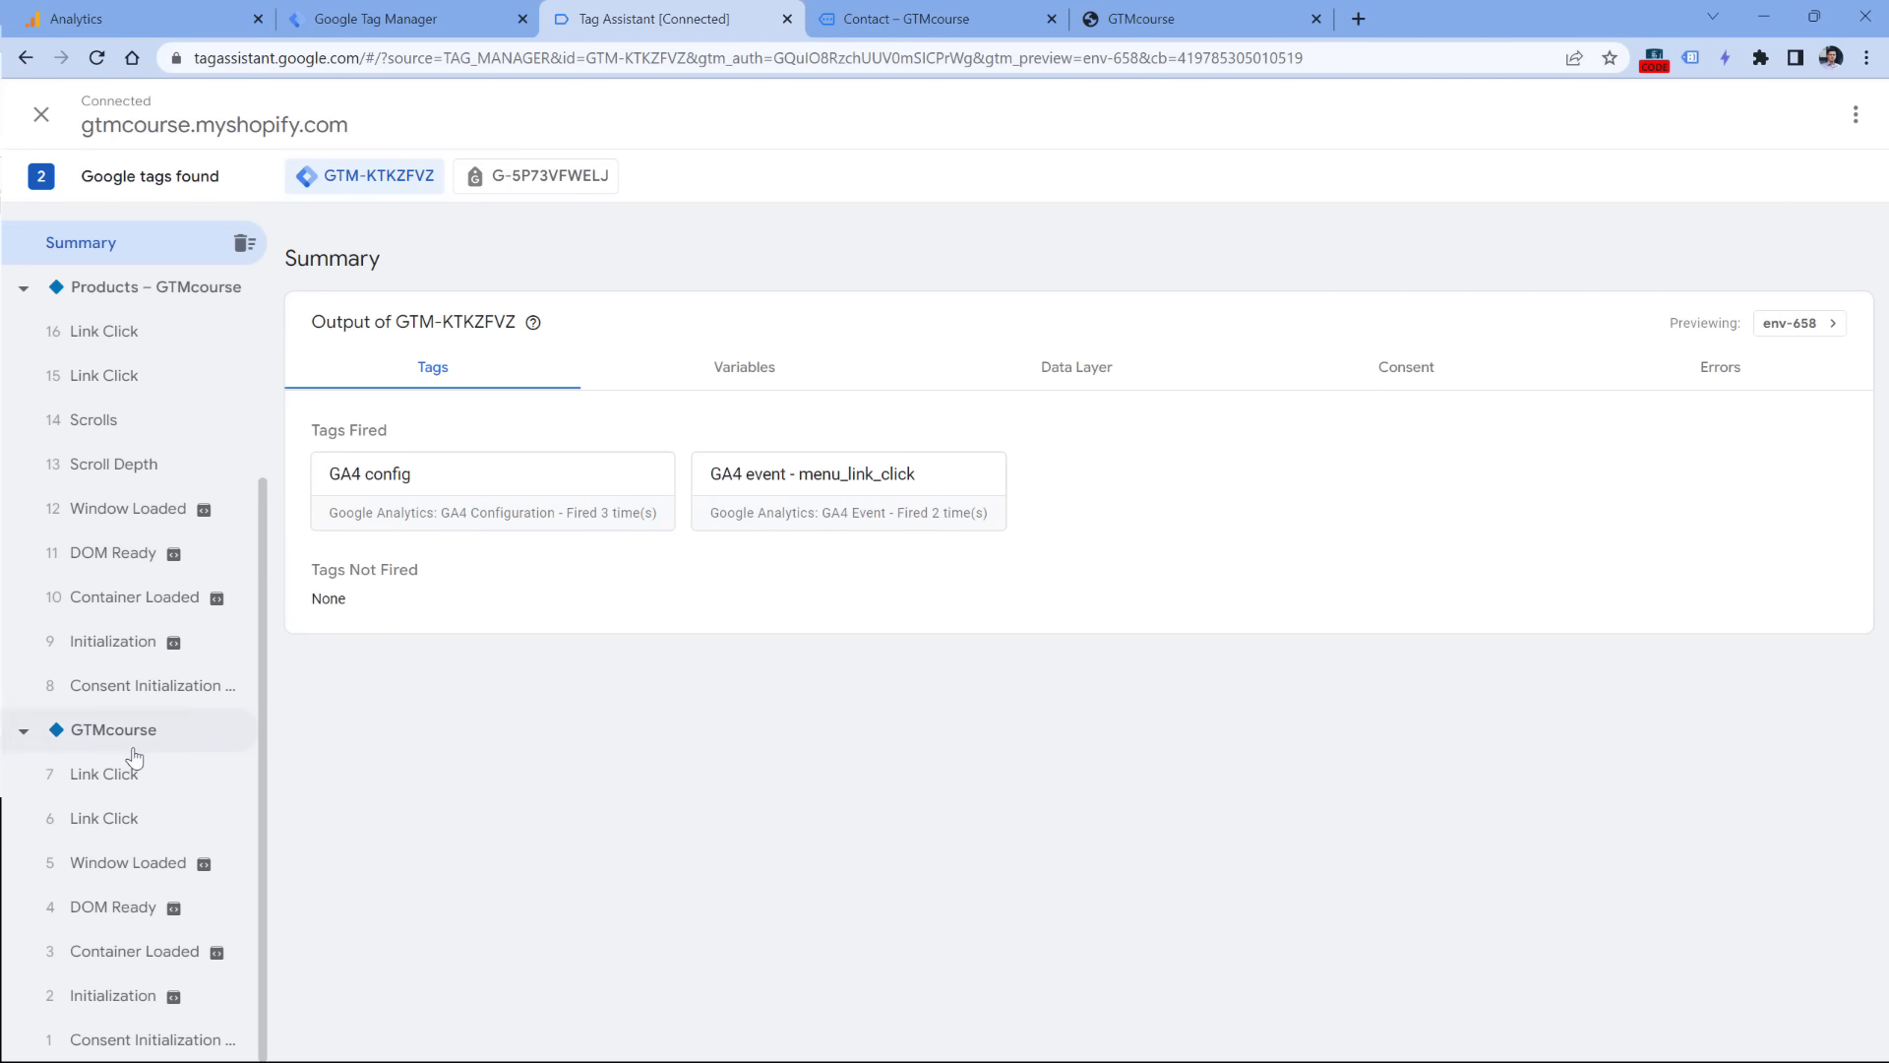
{"action": "left_click", "coordinate": [116, 836]}
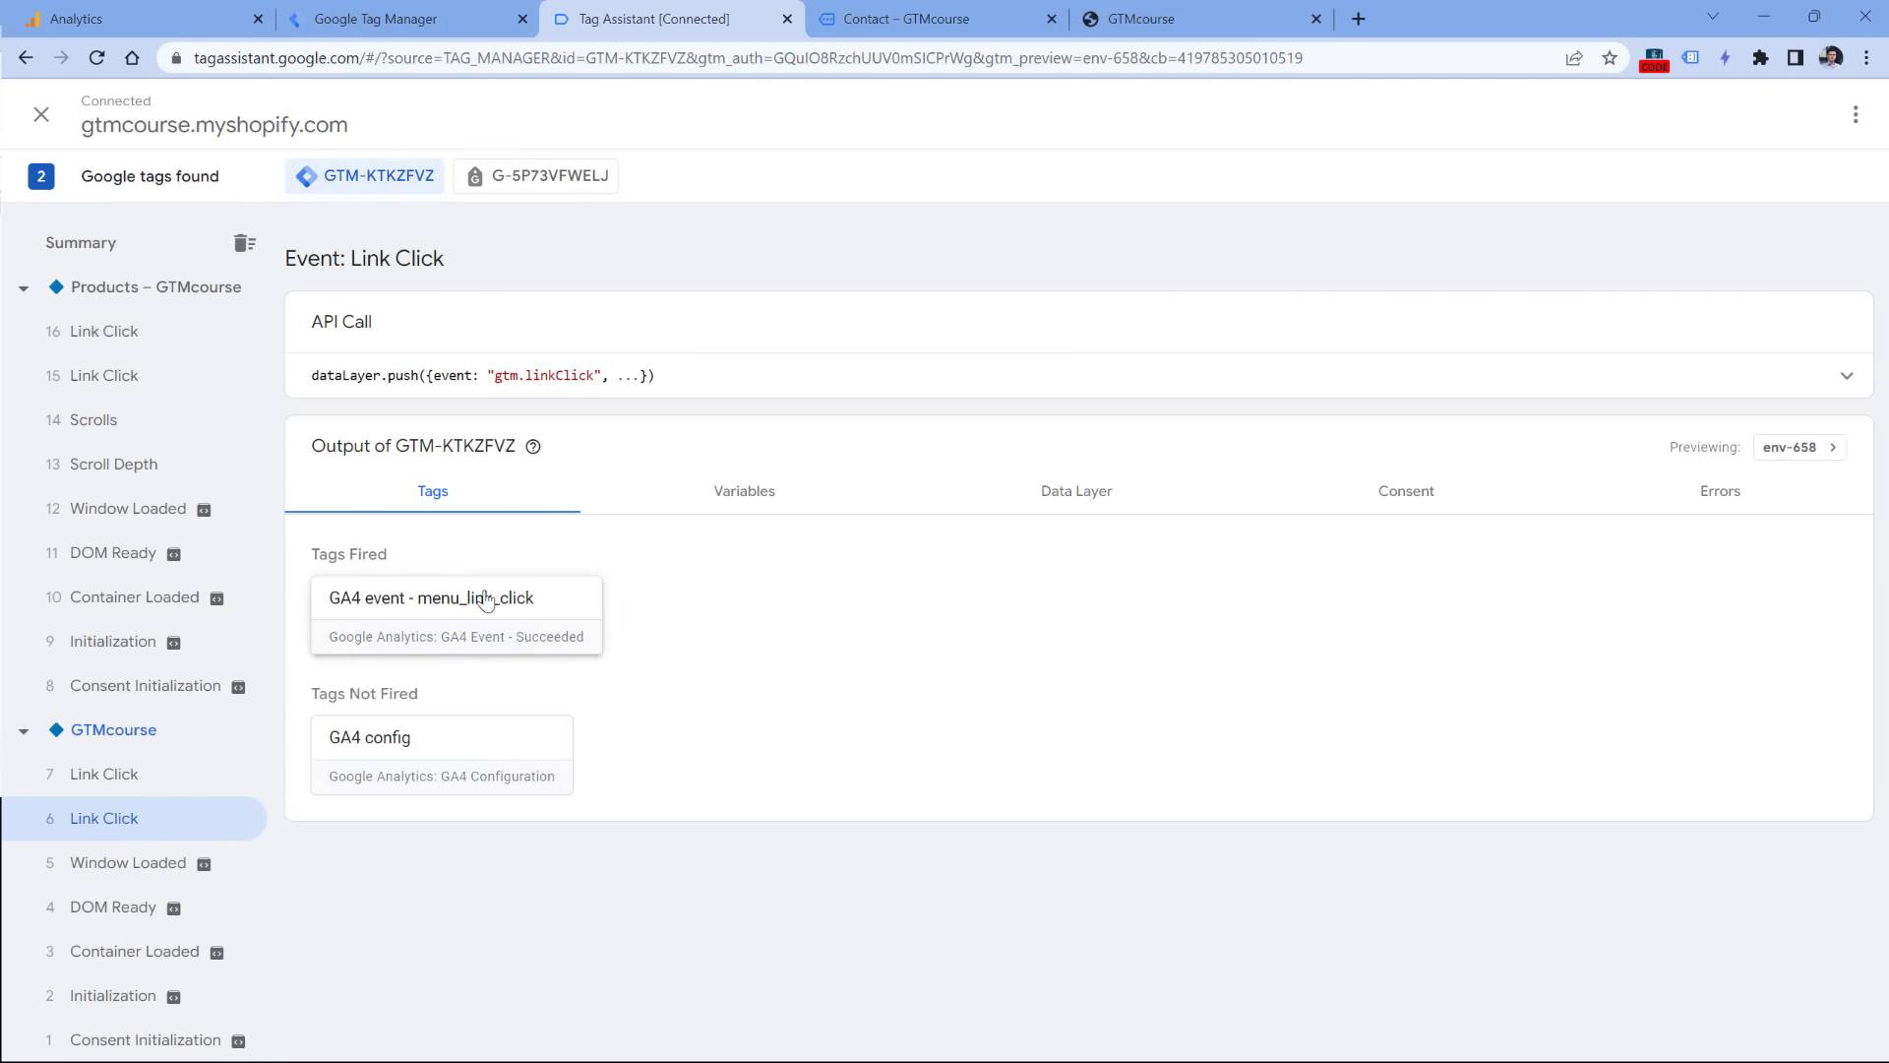
{"action": "left_click", "coordinate": [106, 778]}
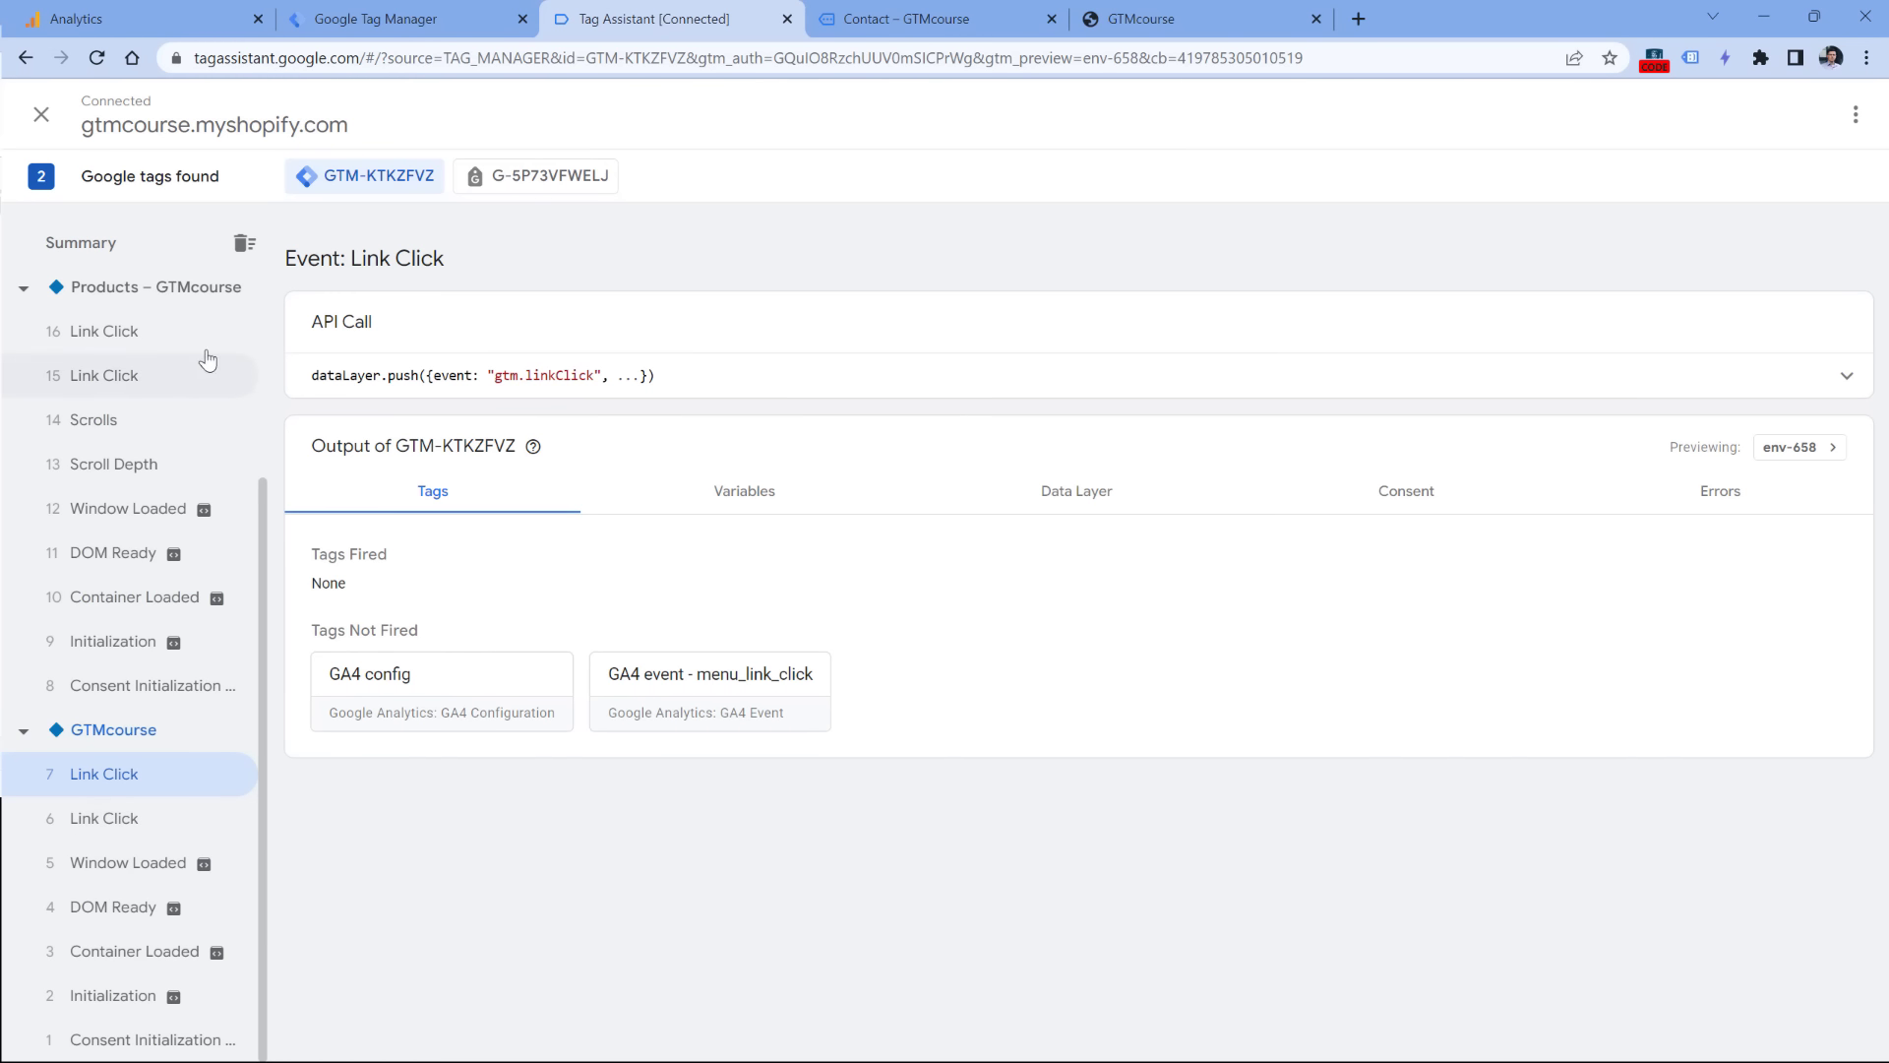
{"action": "left_click", "coordinate": [116, 382]}
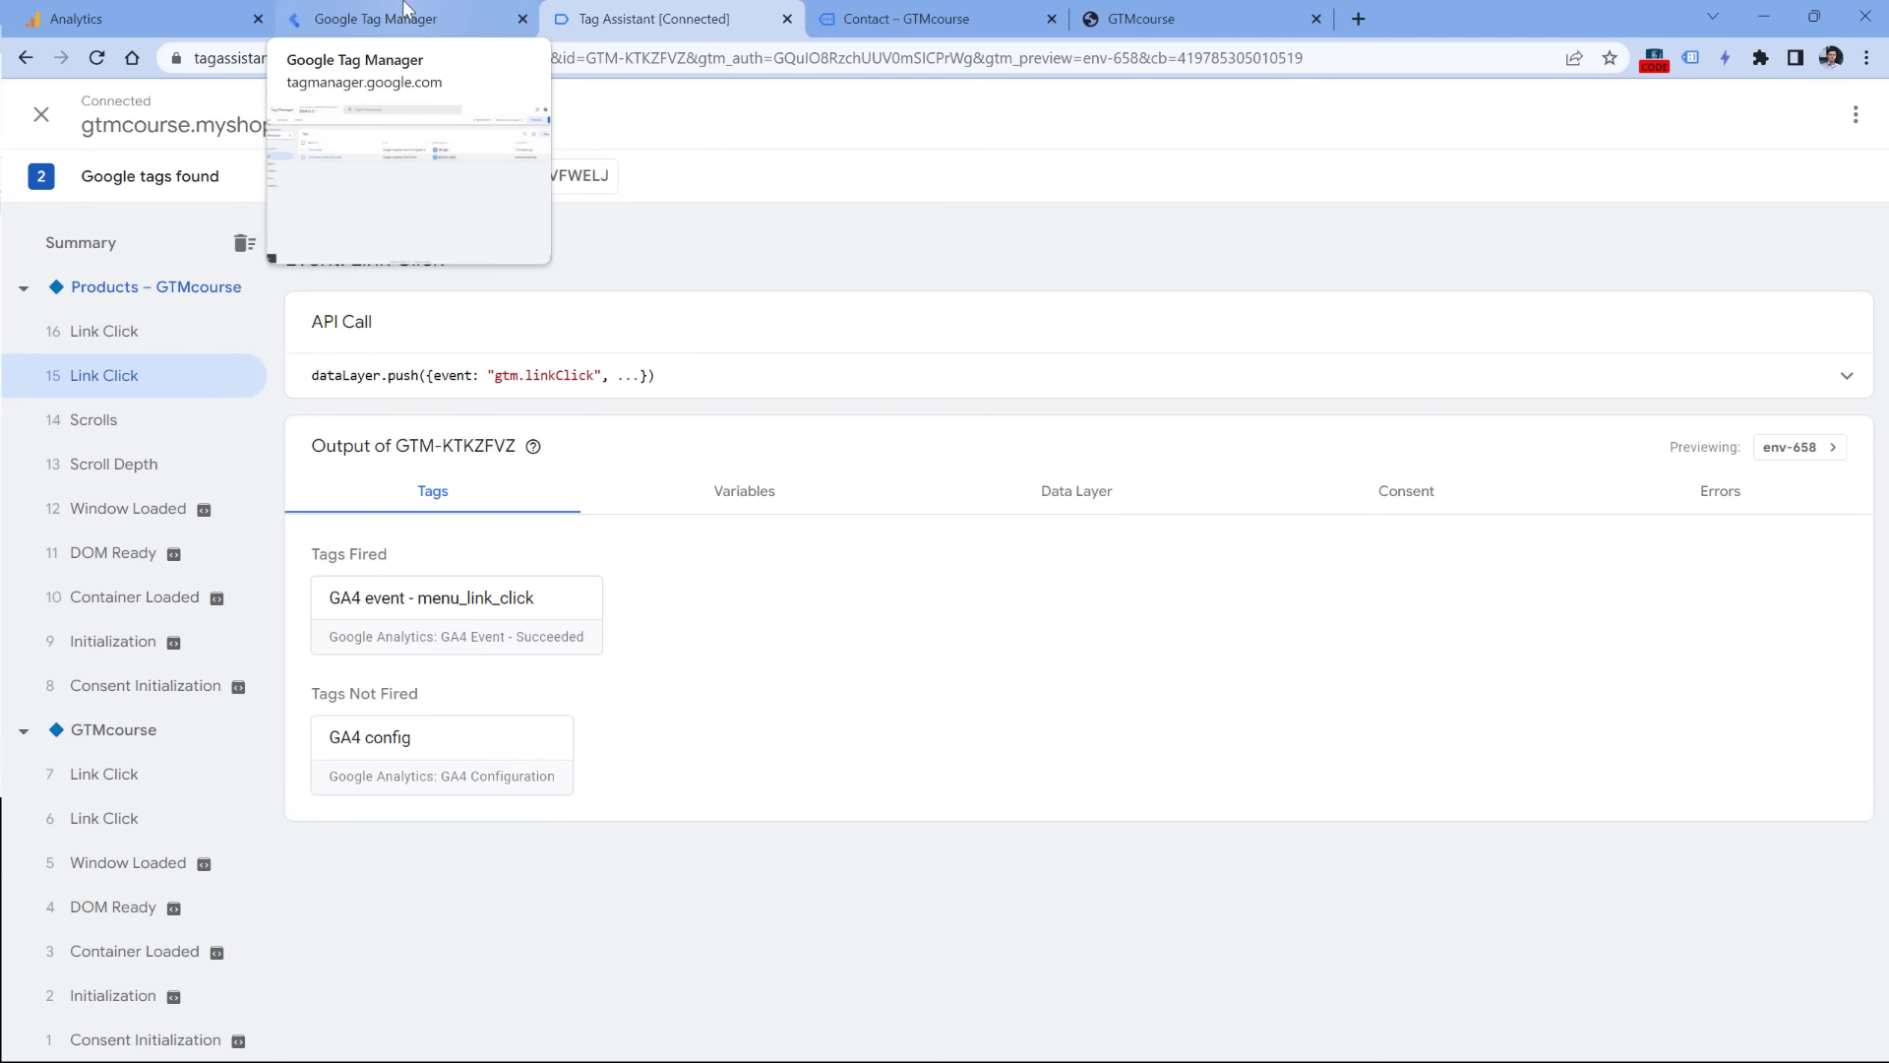
Step: In Google Analytics DebugView, close the page_view details and inspect the menu_link_text parameter of the earlier menu_link_click event
{"action": "left_click", "coordinate": [147, 12]}
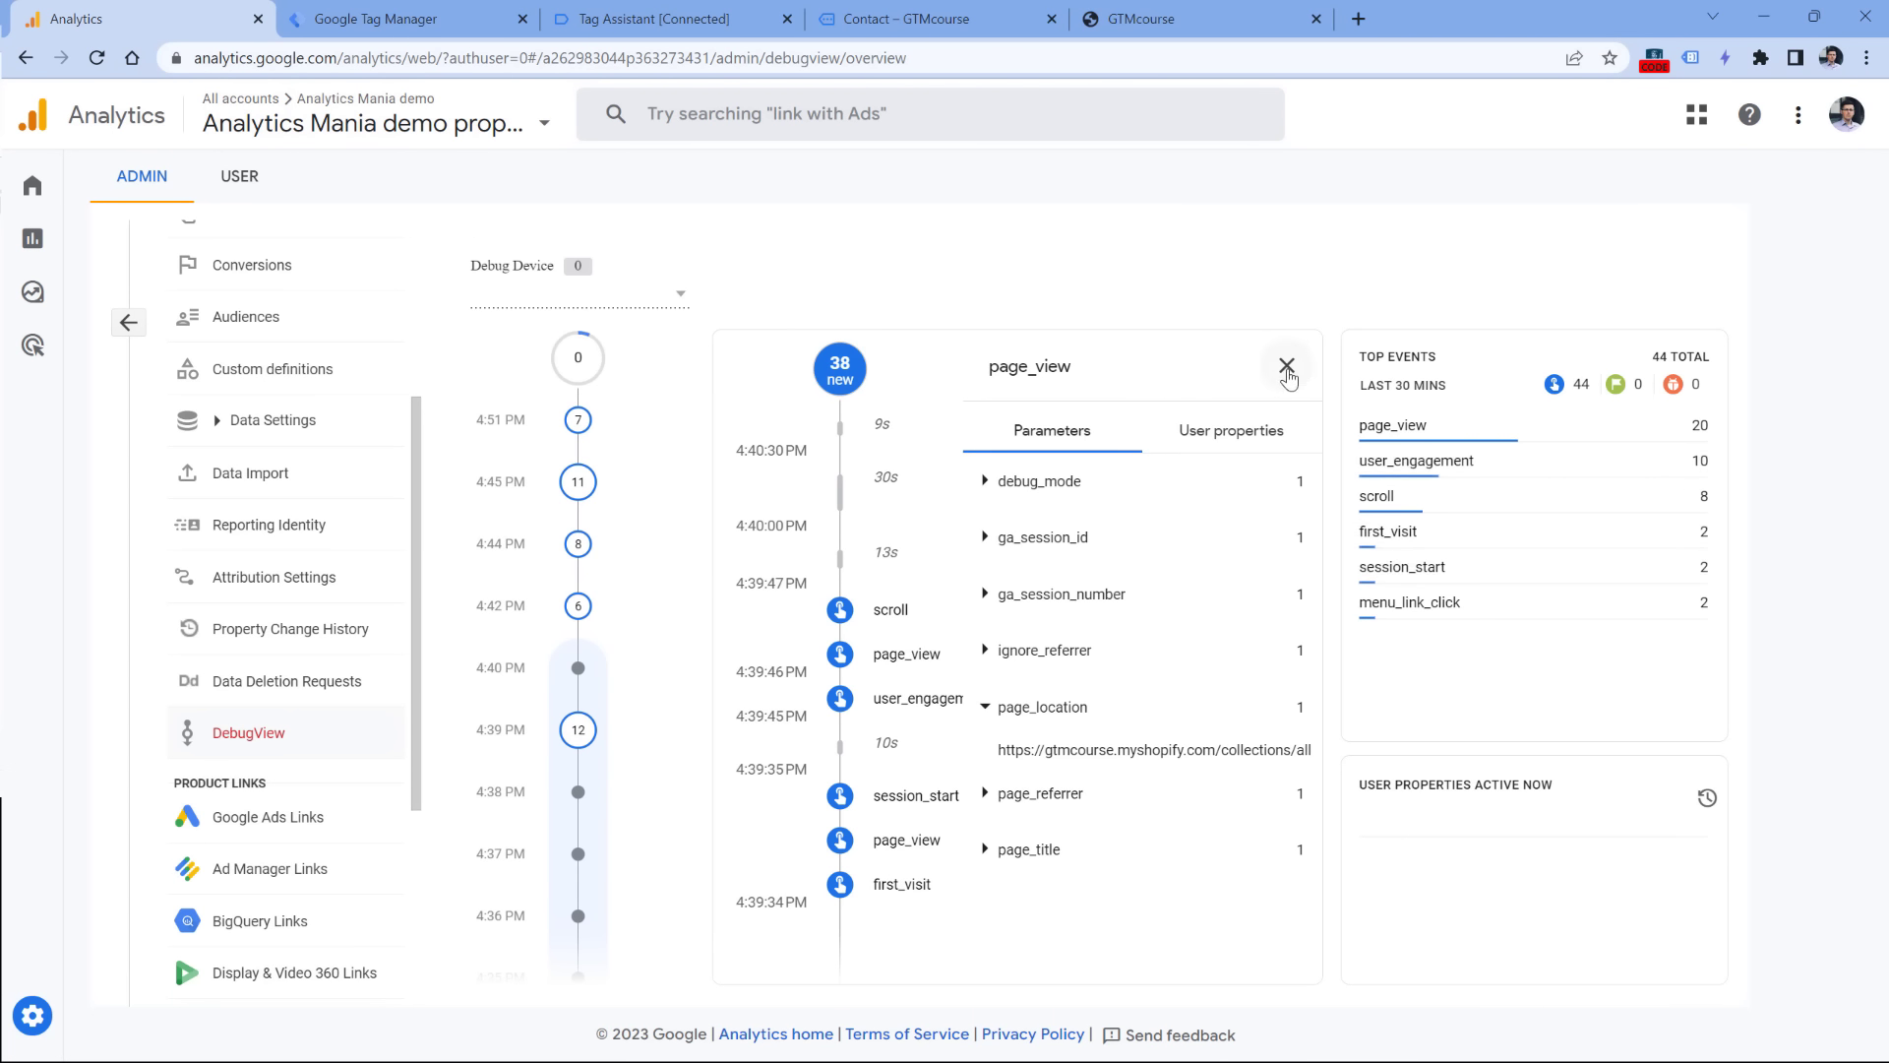
{"action": "left_click", "coordinate": [1286, 370]}
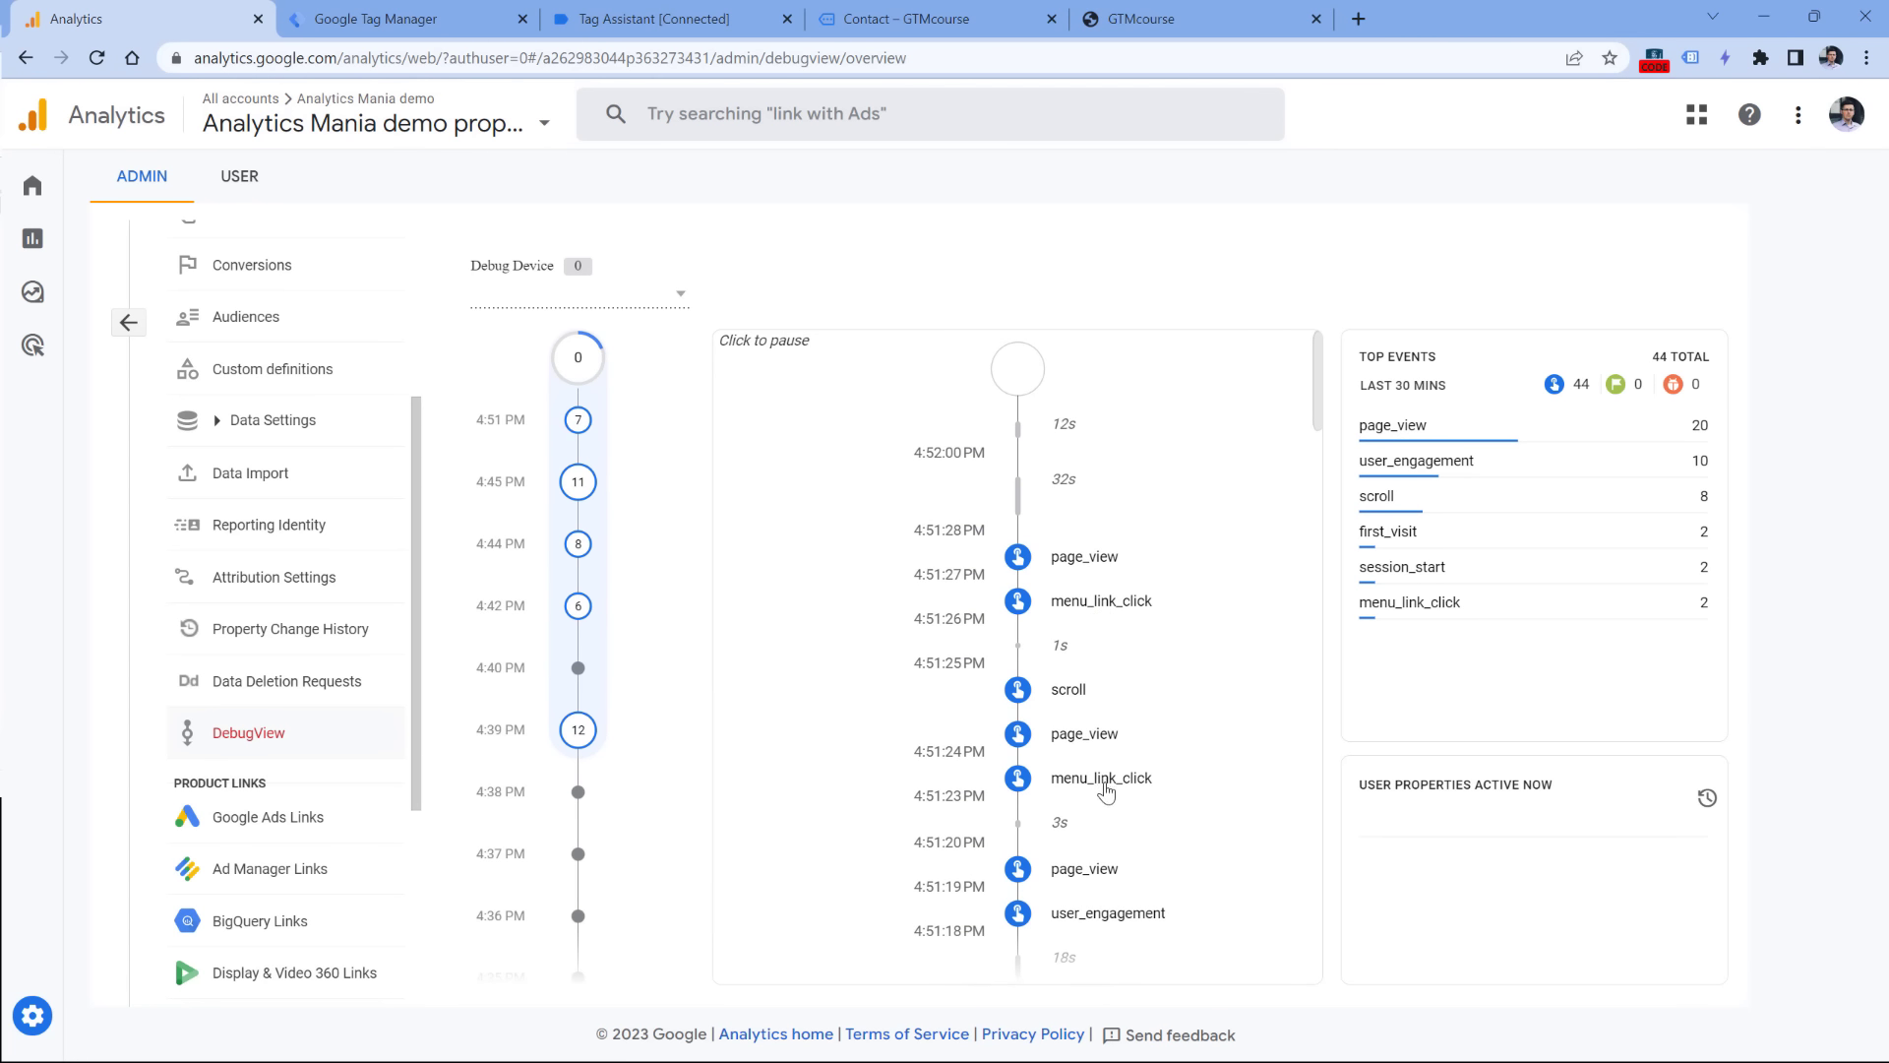
{"action": "left_click", "coordinate": [1099, 781]}
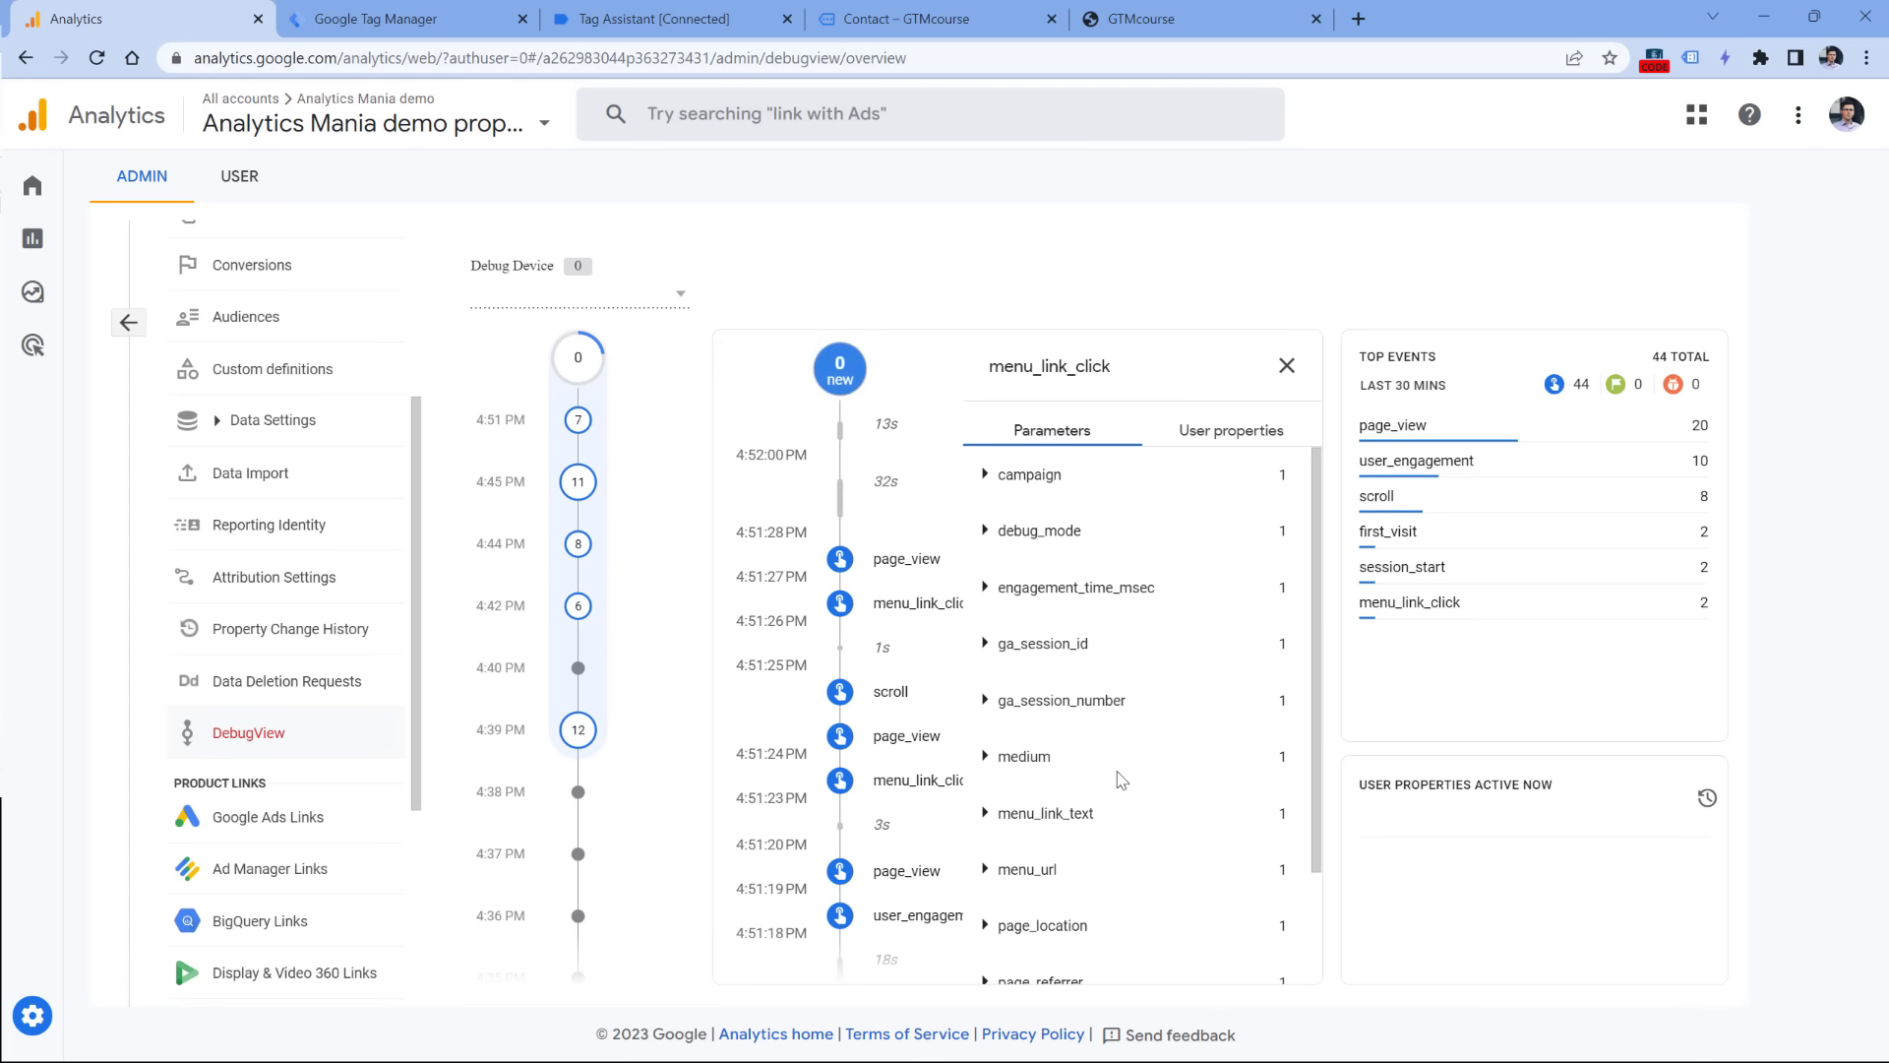
{"action": "scroll", "coordinate": [1109, 708], "scroll_direction": "down", "scroll_amount": 2}
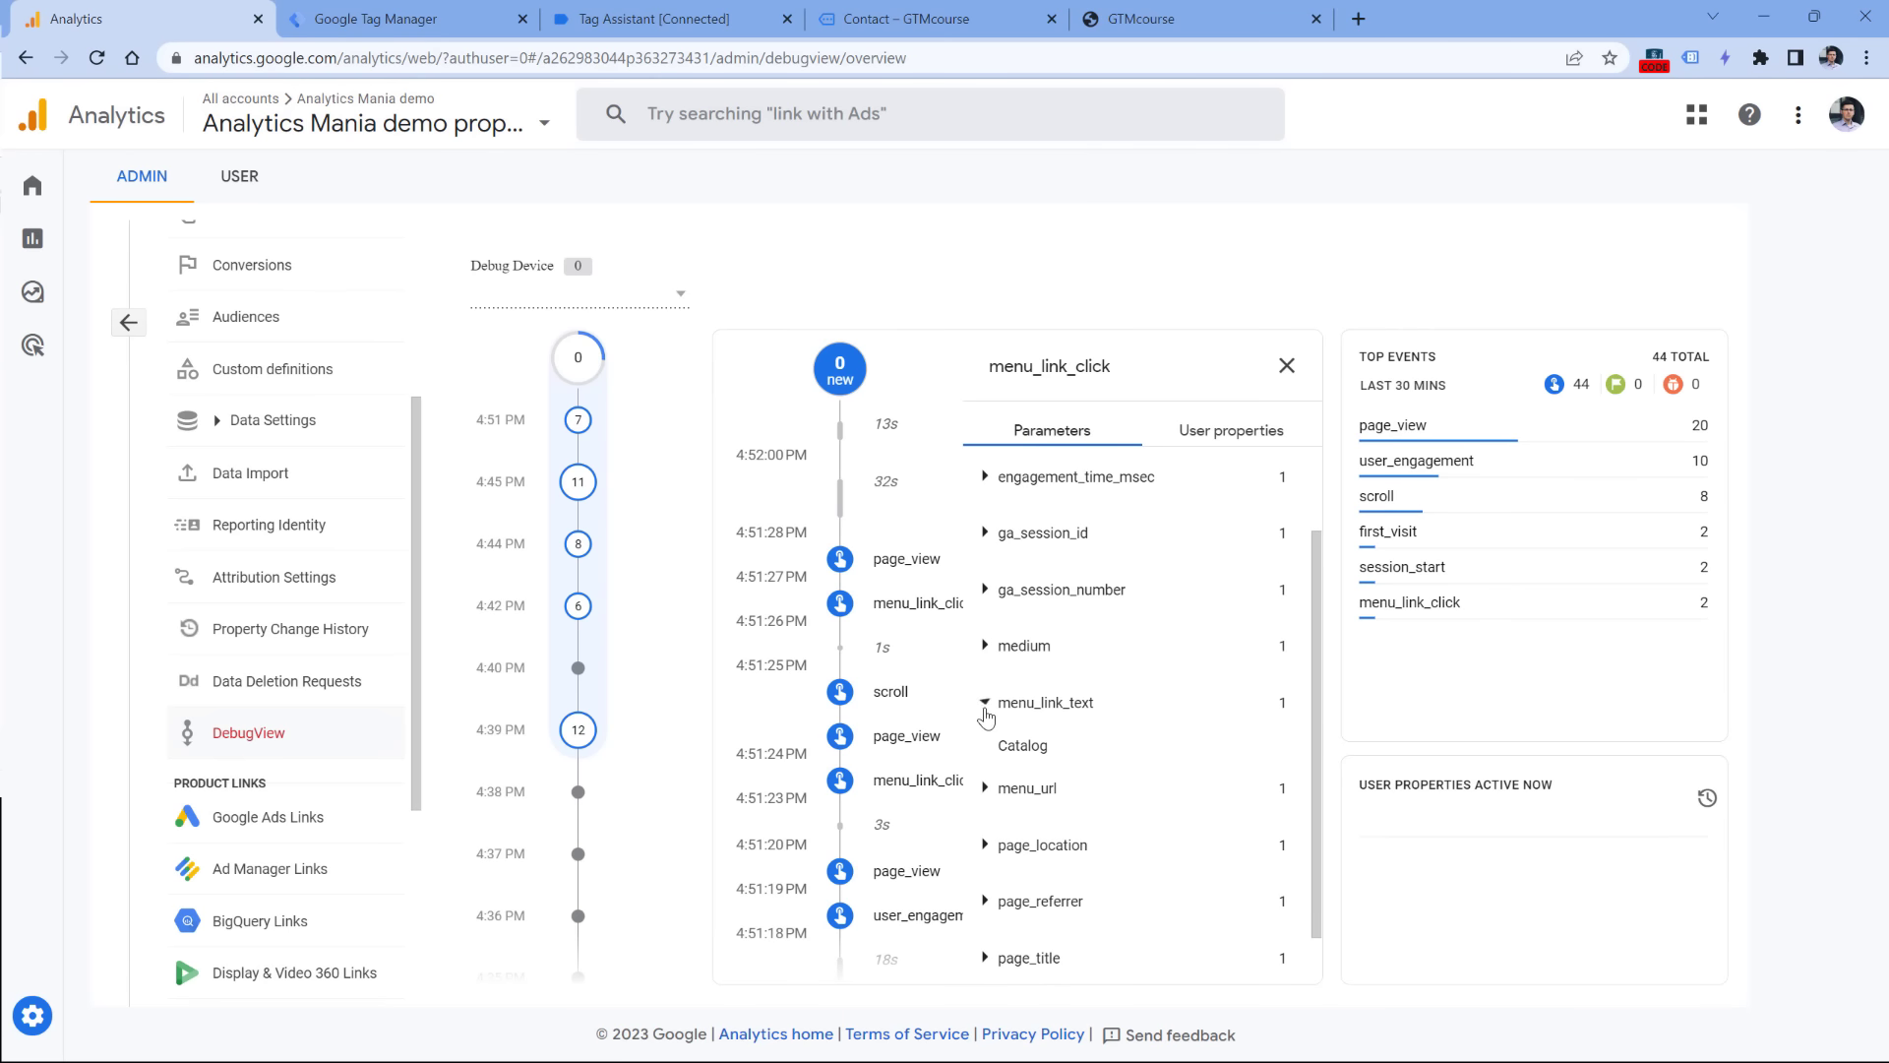
Step: Inspect the menu_link_text and menu_url parameters of the latest menu_link_click event, and close its details
{"action": "left_click", "coordinate": [913, 609]}
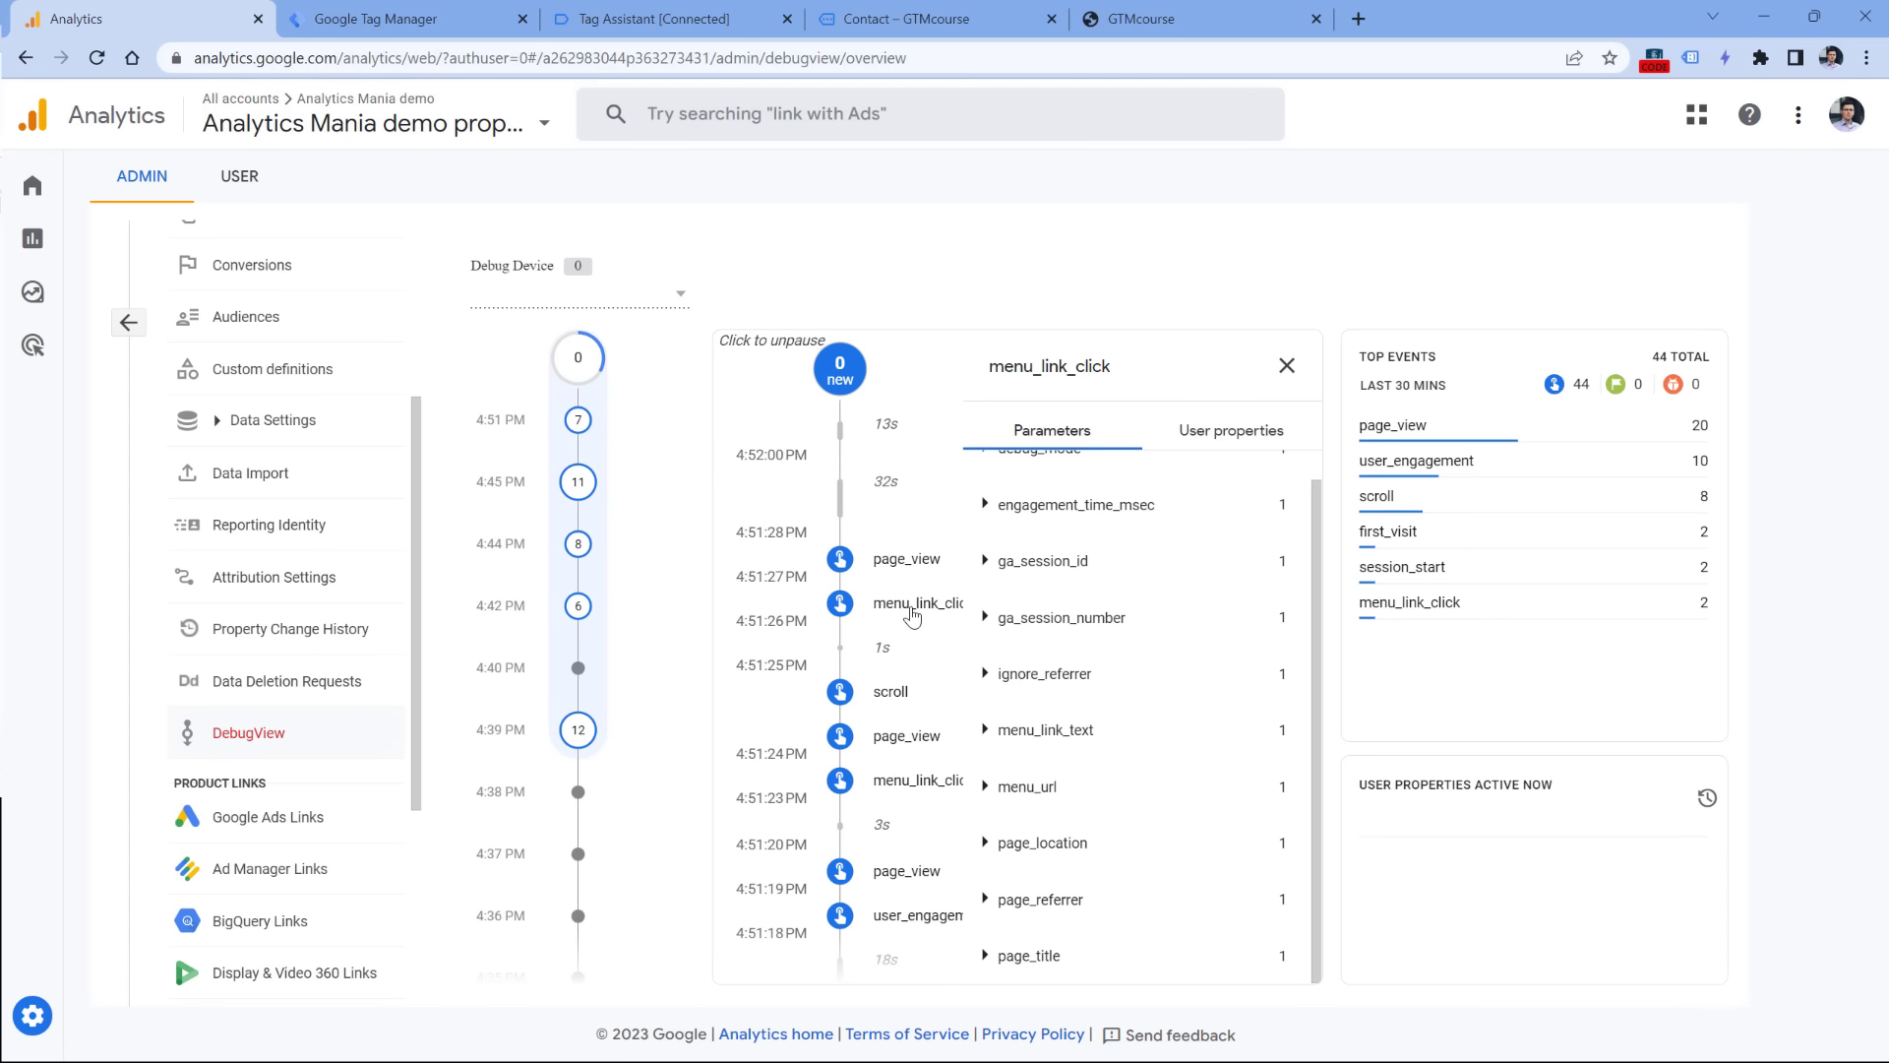
{"action": "left_click", "coordinate": [986, 729]}
{"action": "left_click", "coordinate": [986, 729]}
{"action": "left_click", "coordinate": [984, 786]}
{"action": "left_click", "coordinate": [985, 786]}
{"action": "left_click", "coordinate": [1286, 367]}
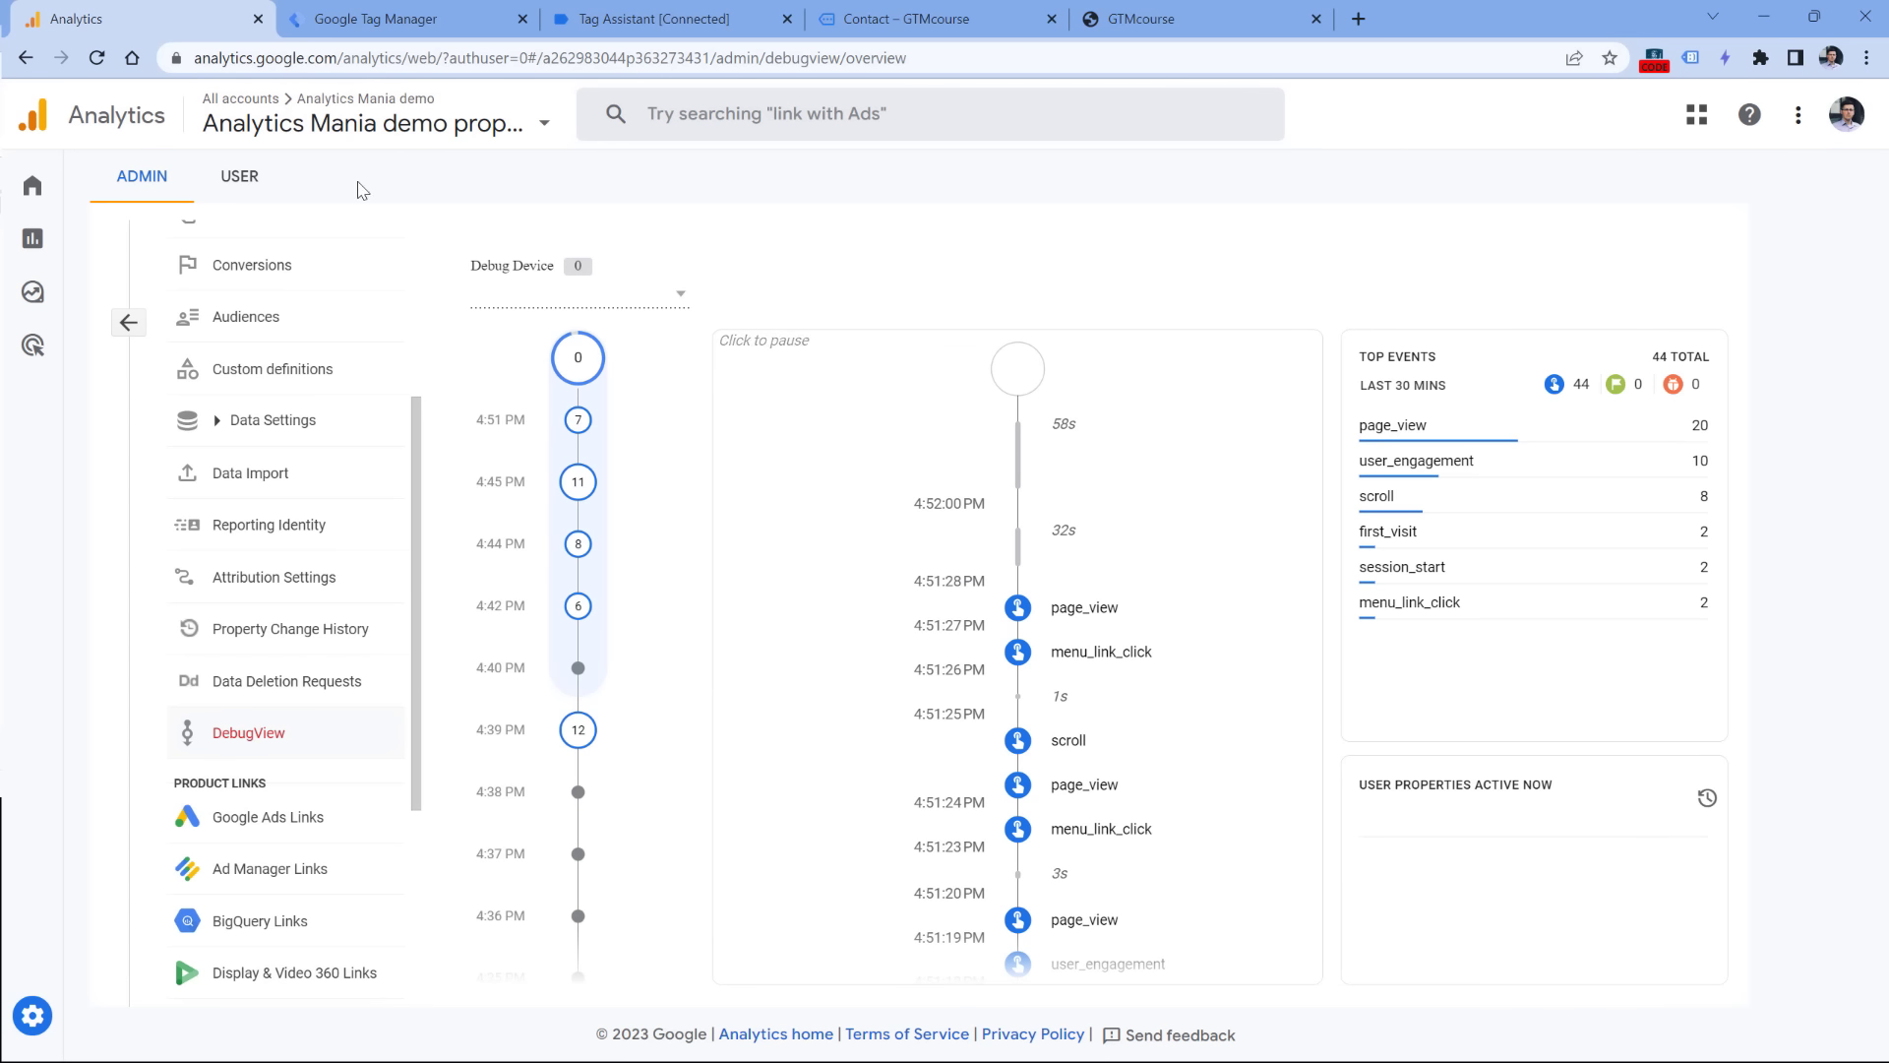
Step: View the Engagement Events report of the demo property and the event list of the Google Merchandise Store property
{"action": "left_click", "coordinate": [67, 246]}
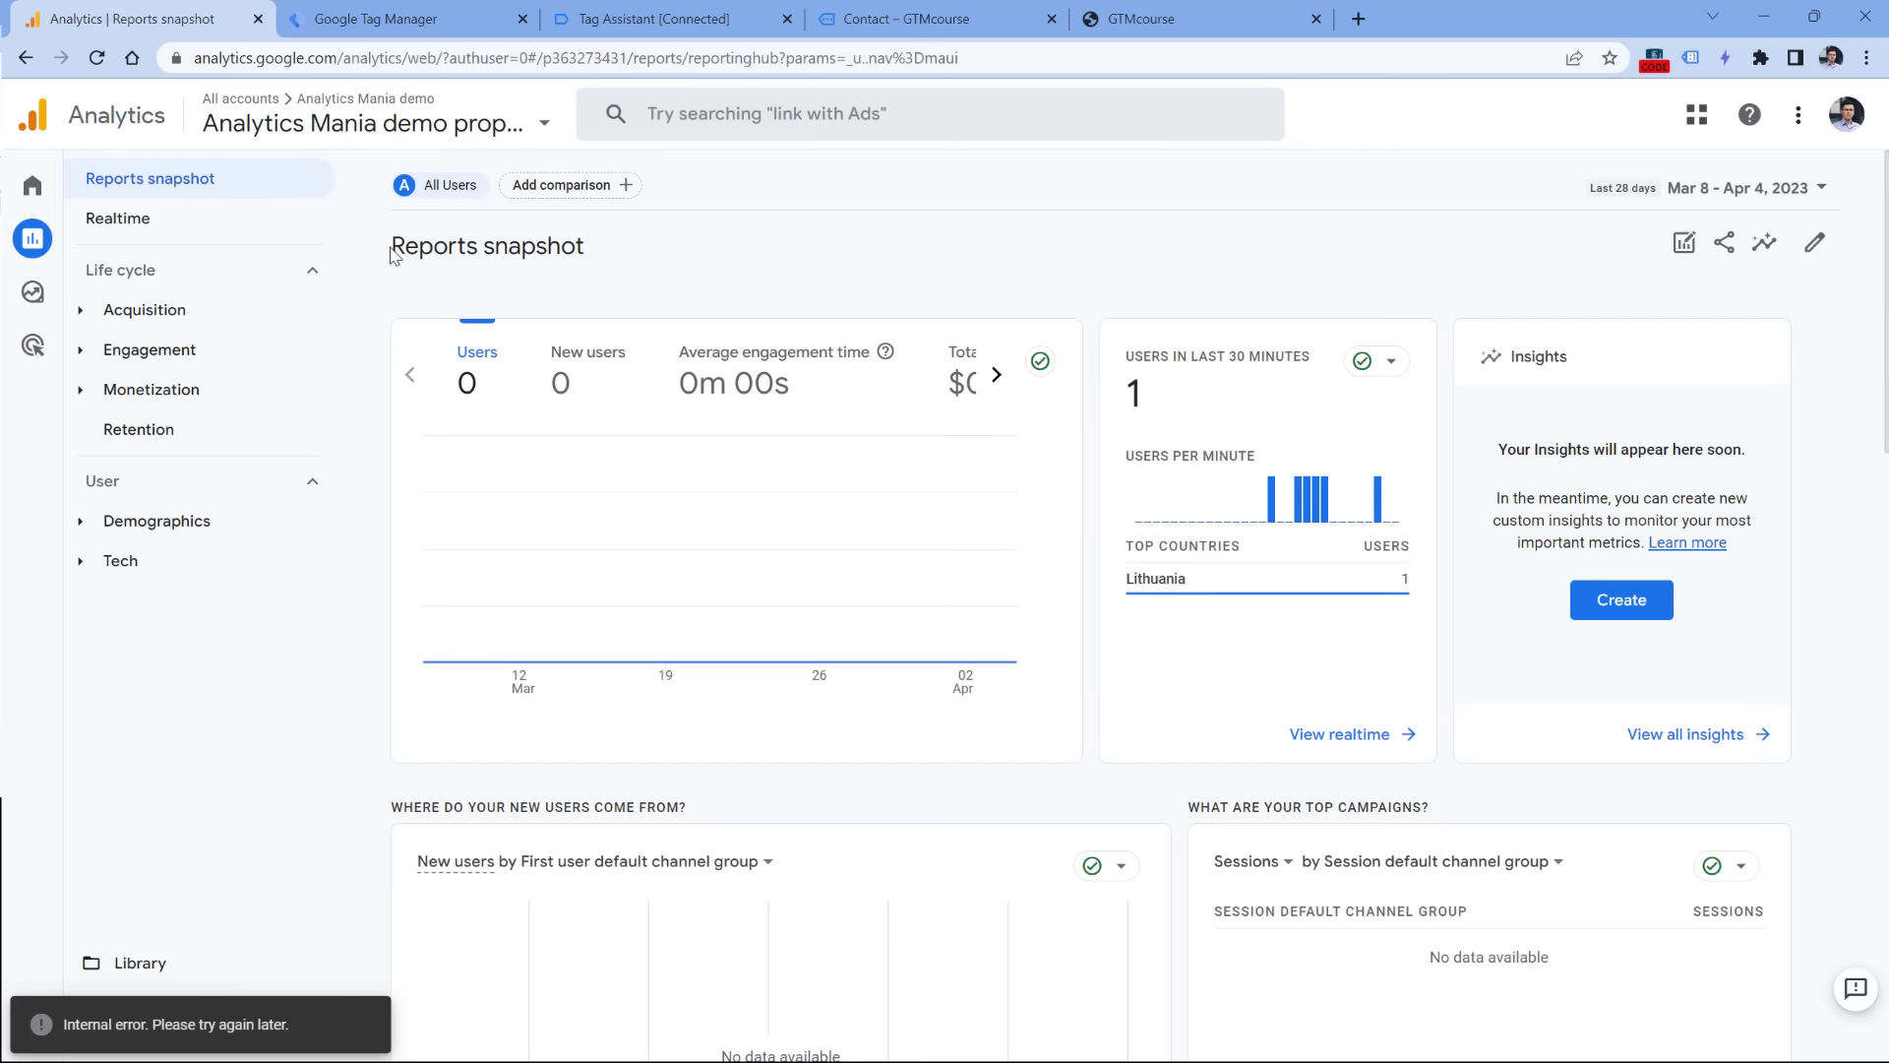
{"action": "left_click", "coordinate": [81, 354]}
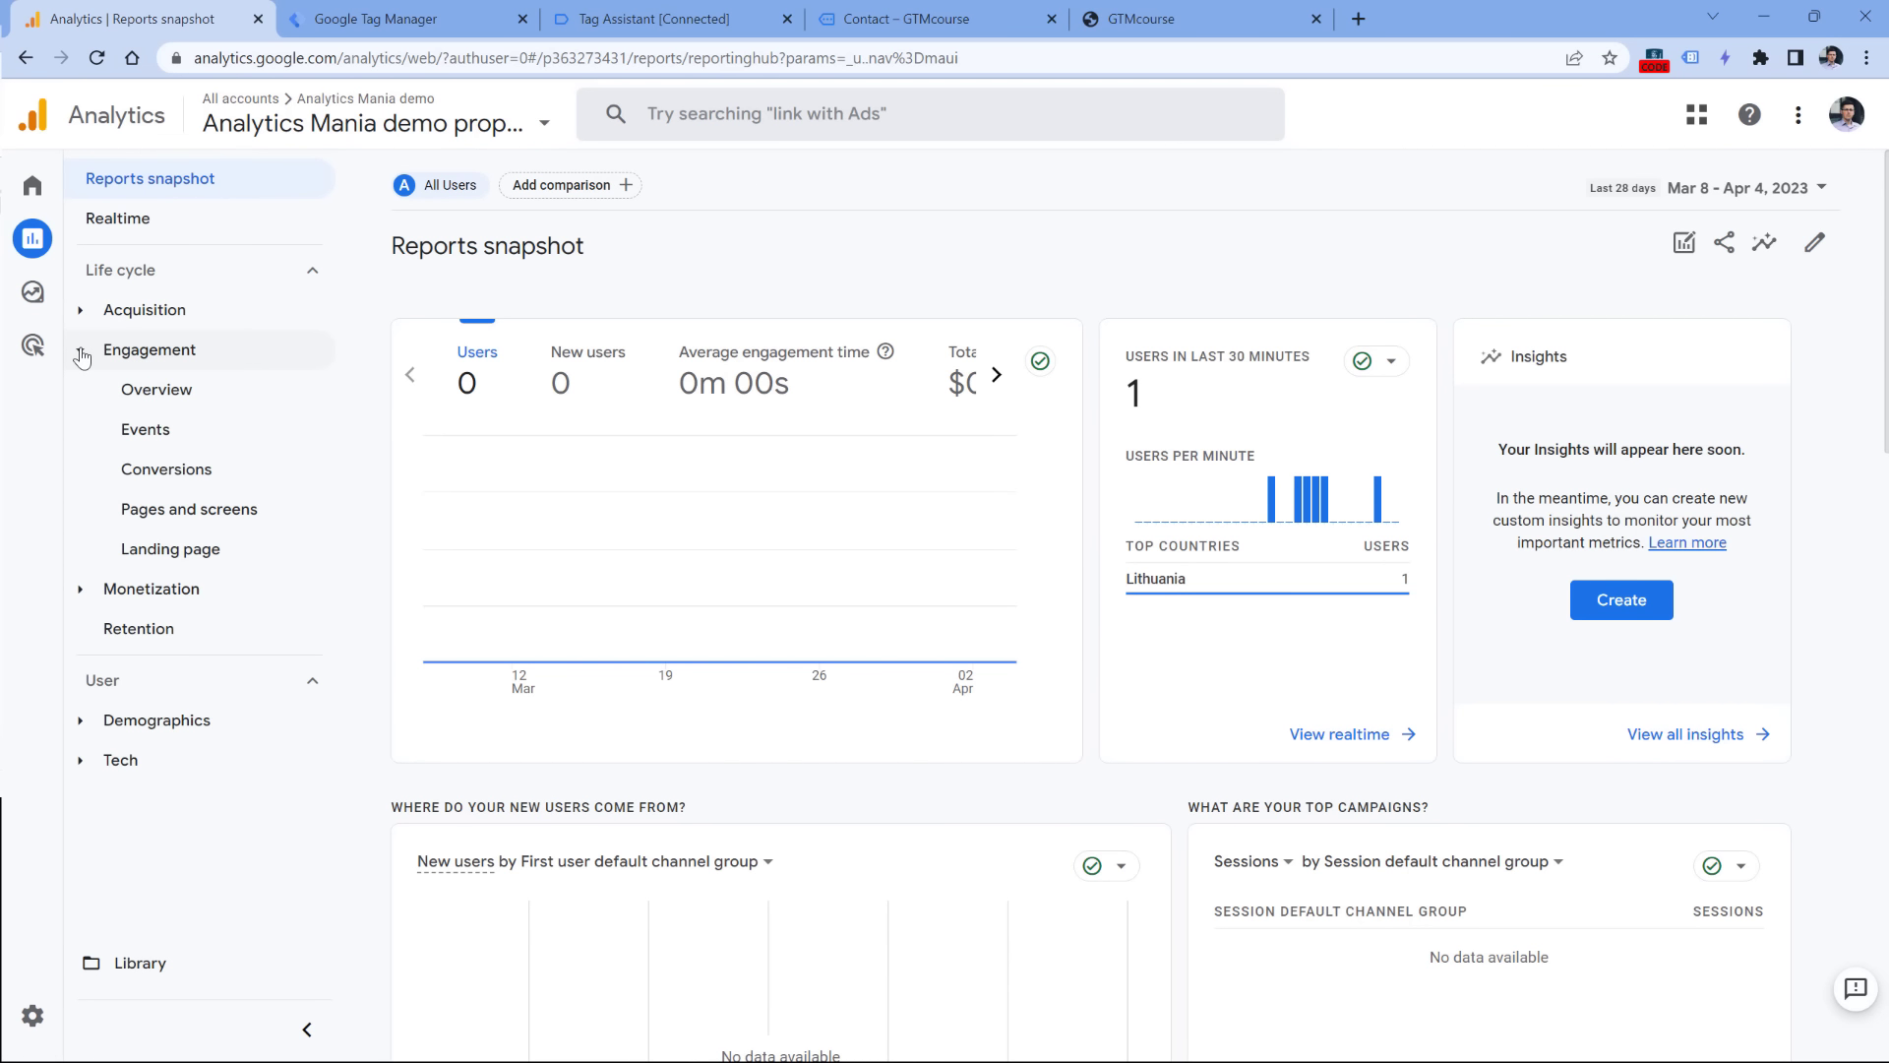
{"action": "left_click", "coordinate": [148, 438]}
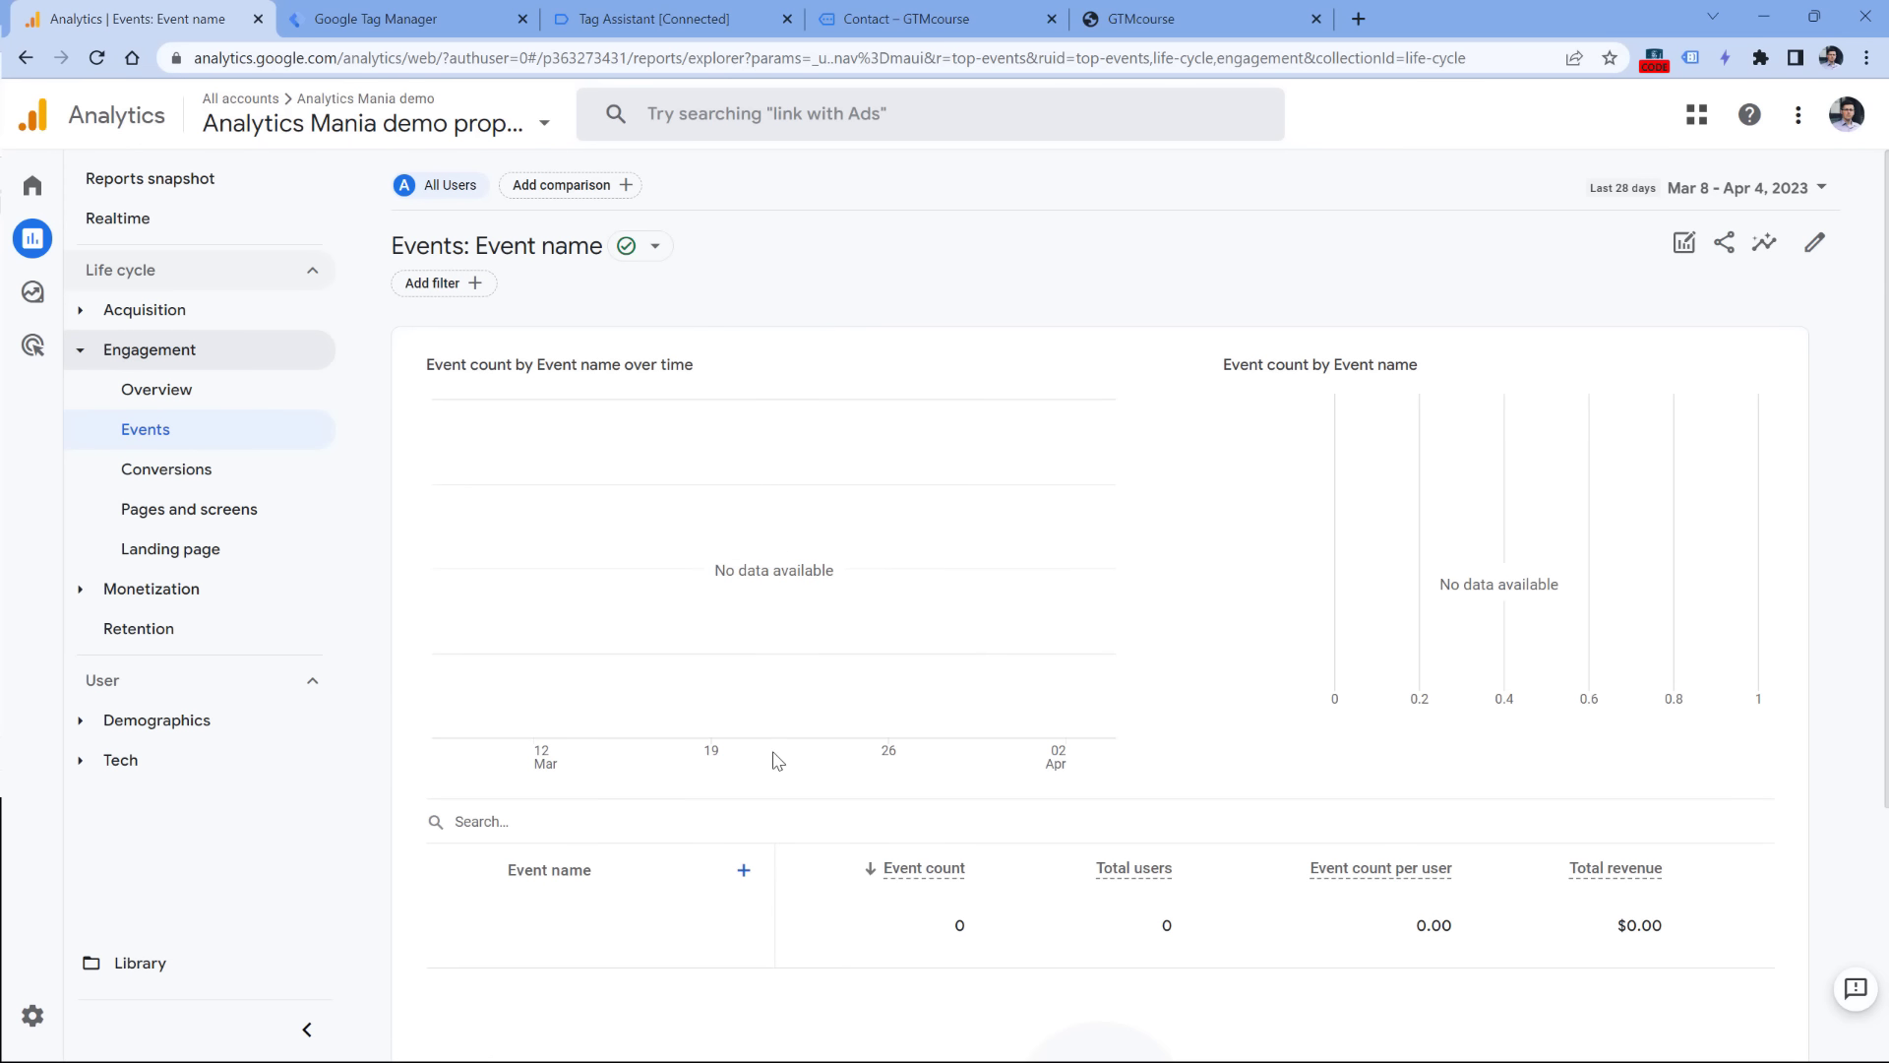
{"action": "scroll", "coordinate": [782, 733], "scroll_direction": "down", "scroll_amount": 2}
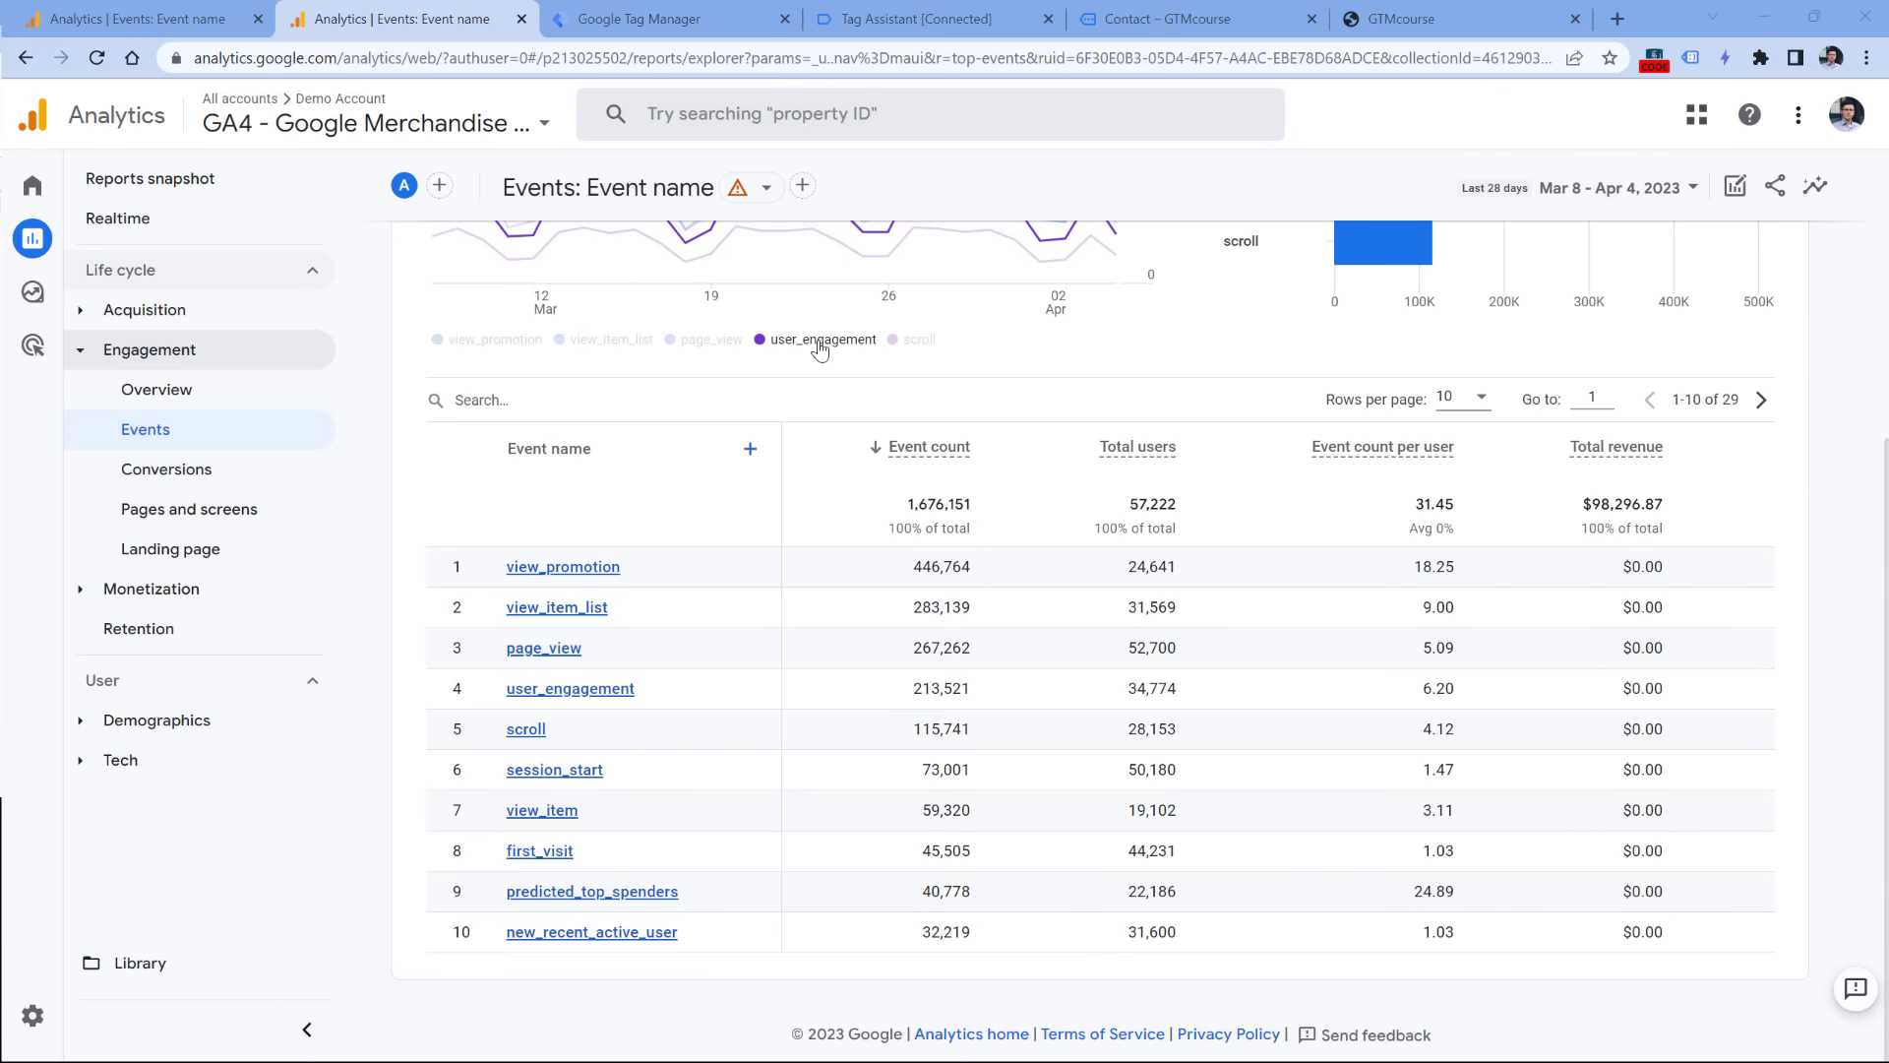
{"action": "mouse_move", "coordinate": [817, 238]}
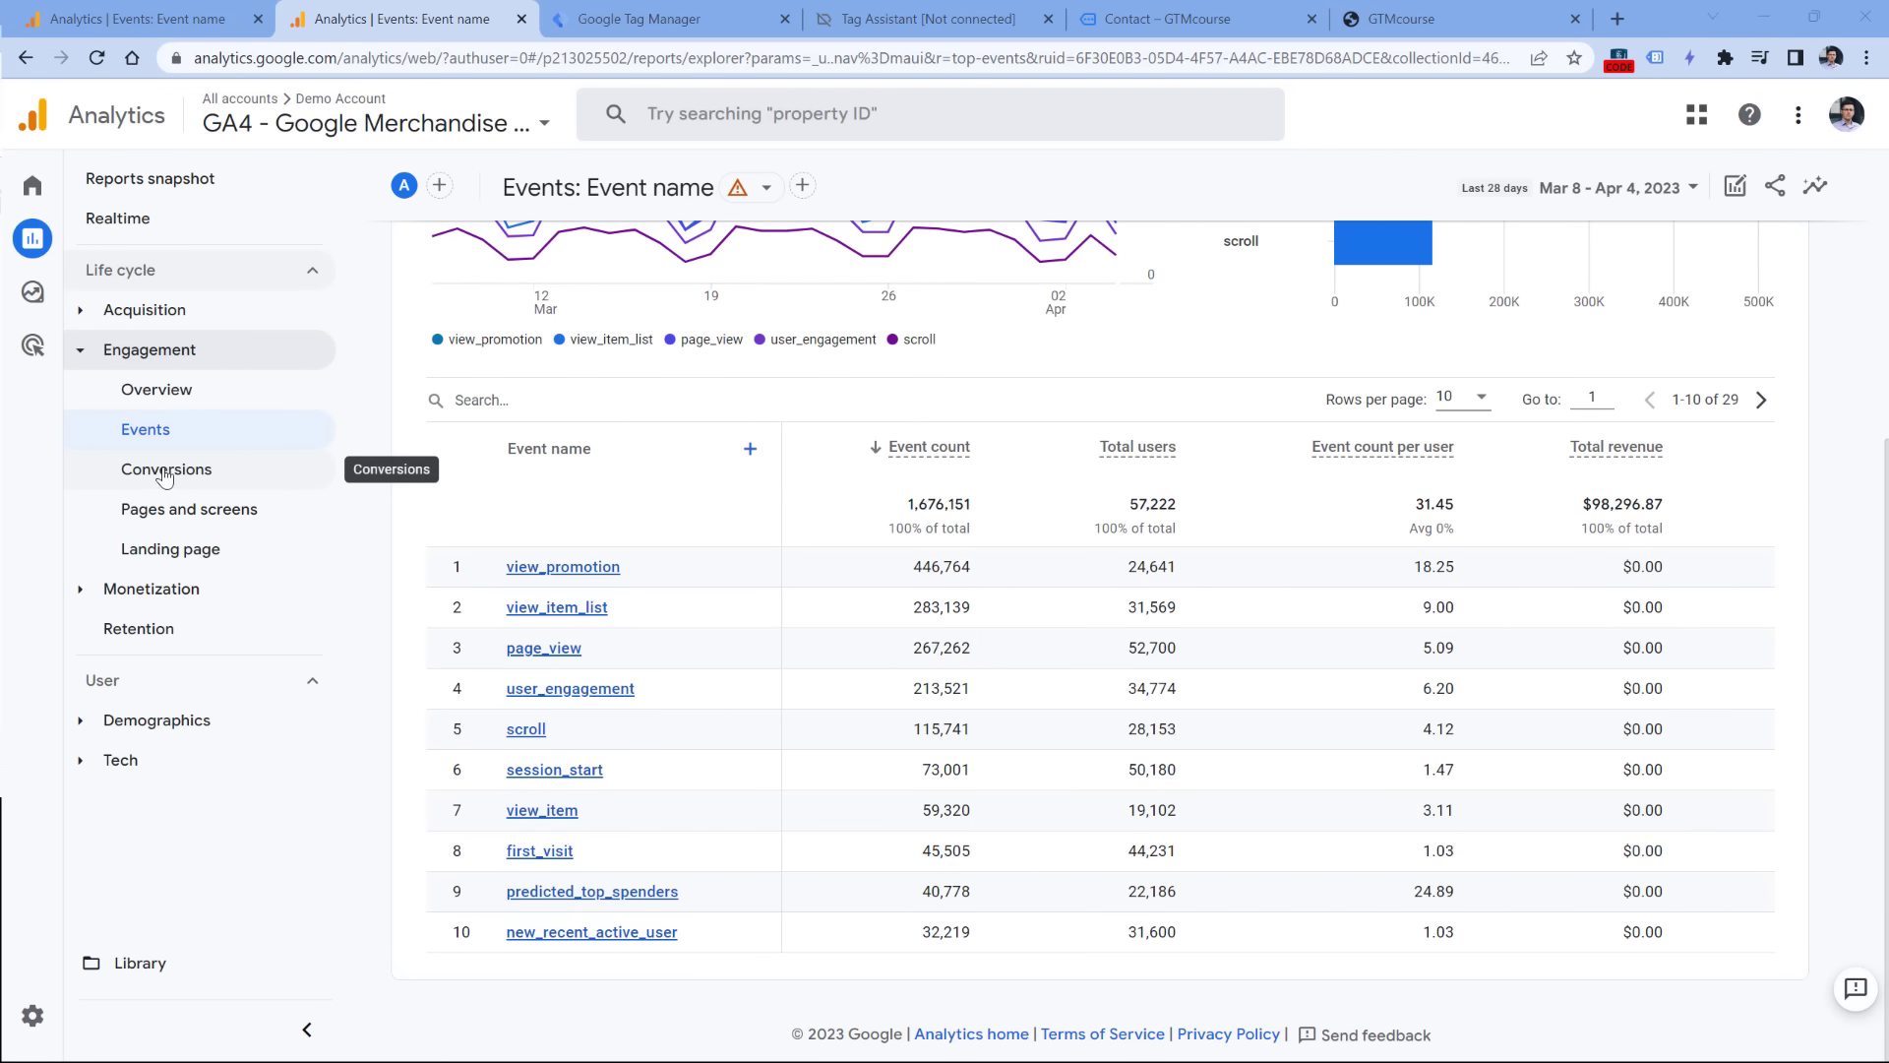
Step: Open the Analytics Mania demo property's custom definitions and start a new event-scoped custom dimension
{"action": "left_click", "coordinate": [39, 1018]}
{"action": "left_click", "coordinate": [133, 12]}
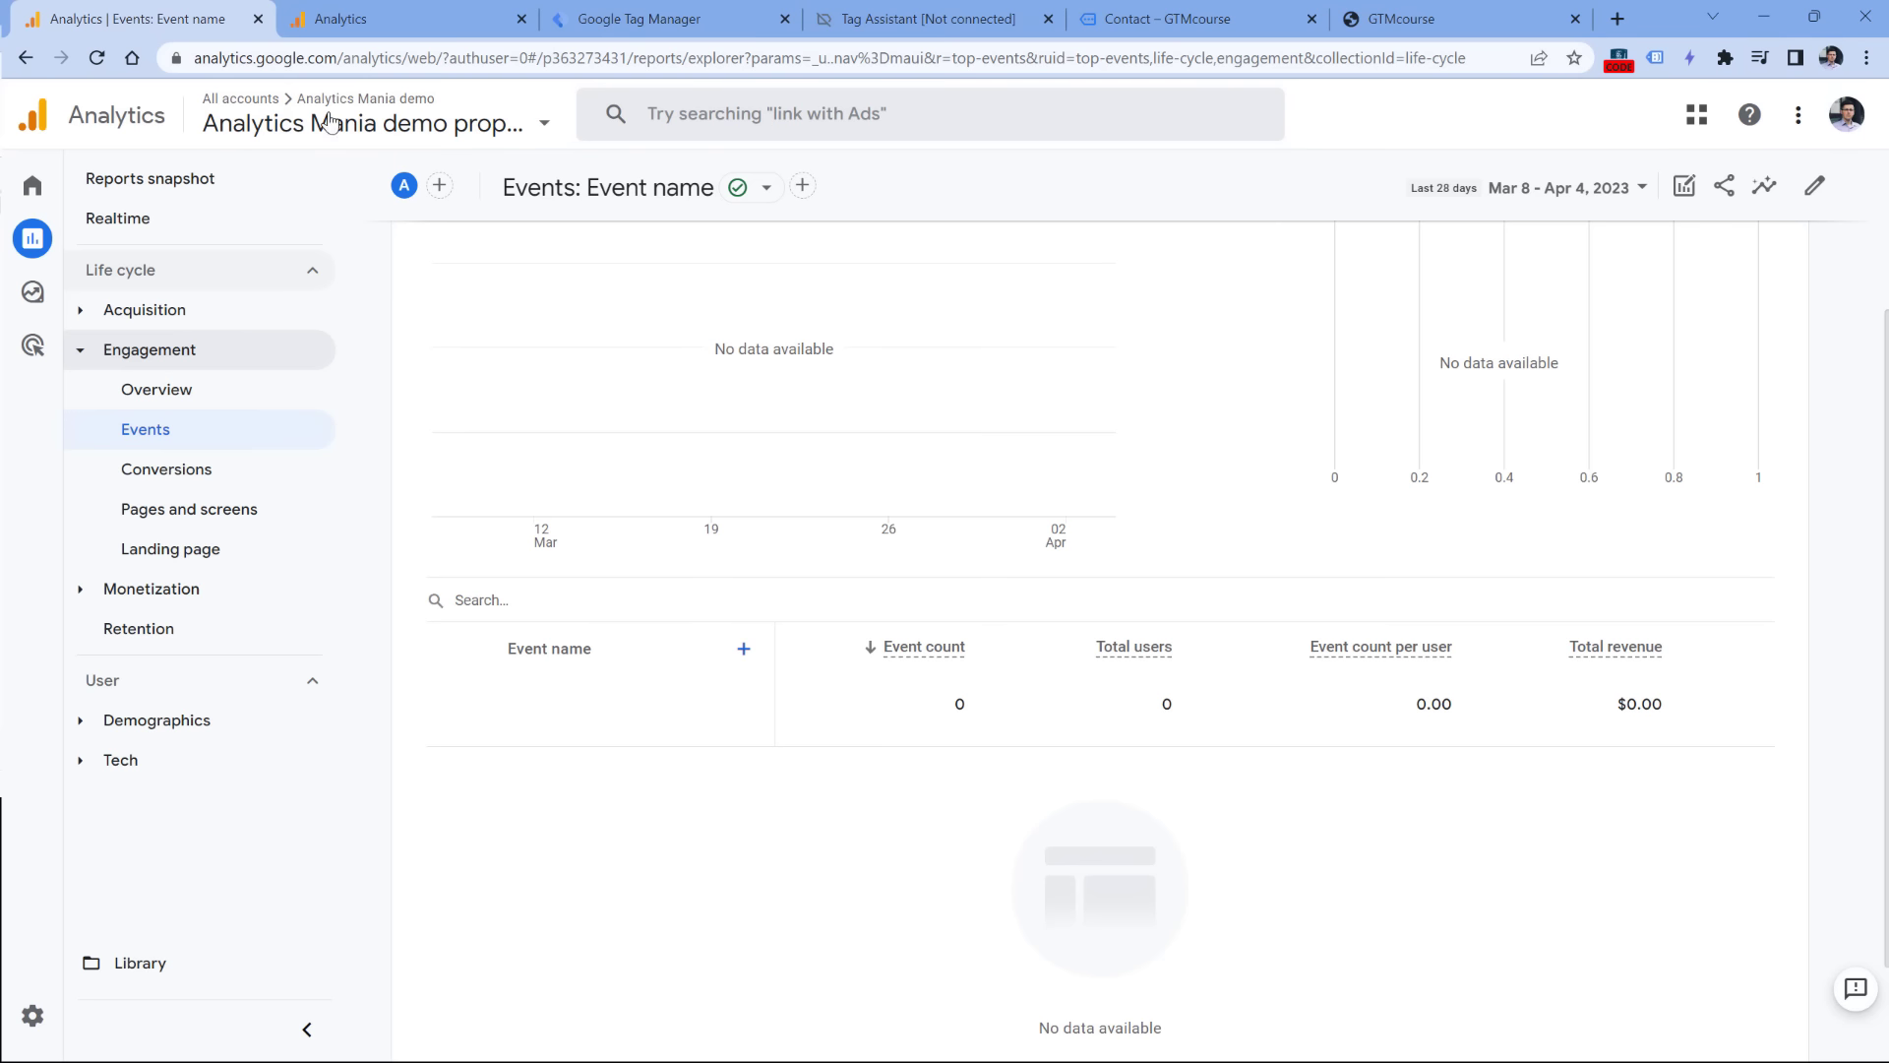
{"action": "left_click", "coordinate": [76, 1023]}
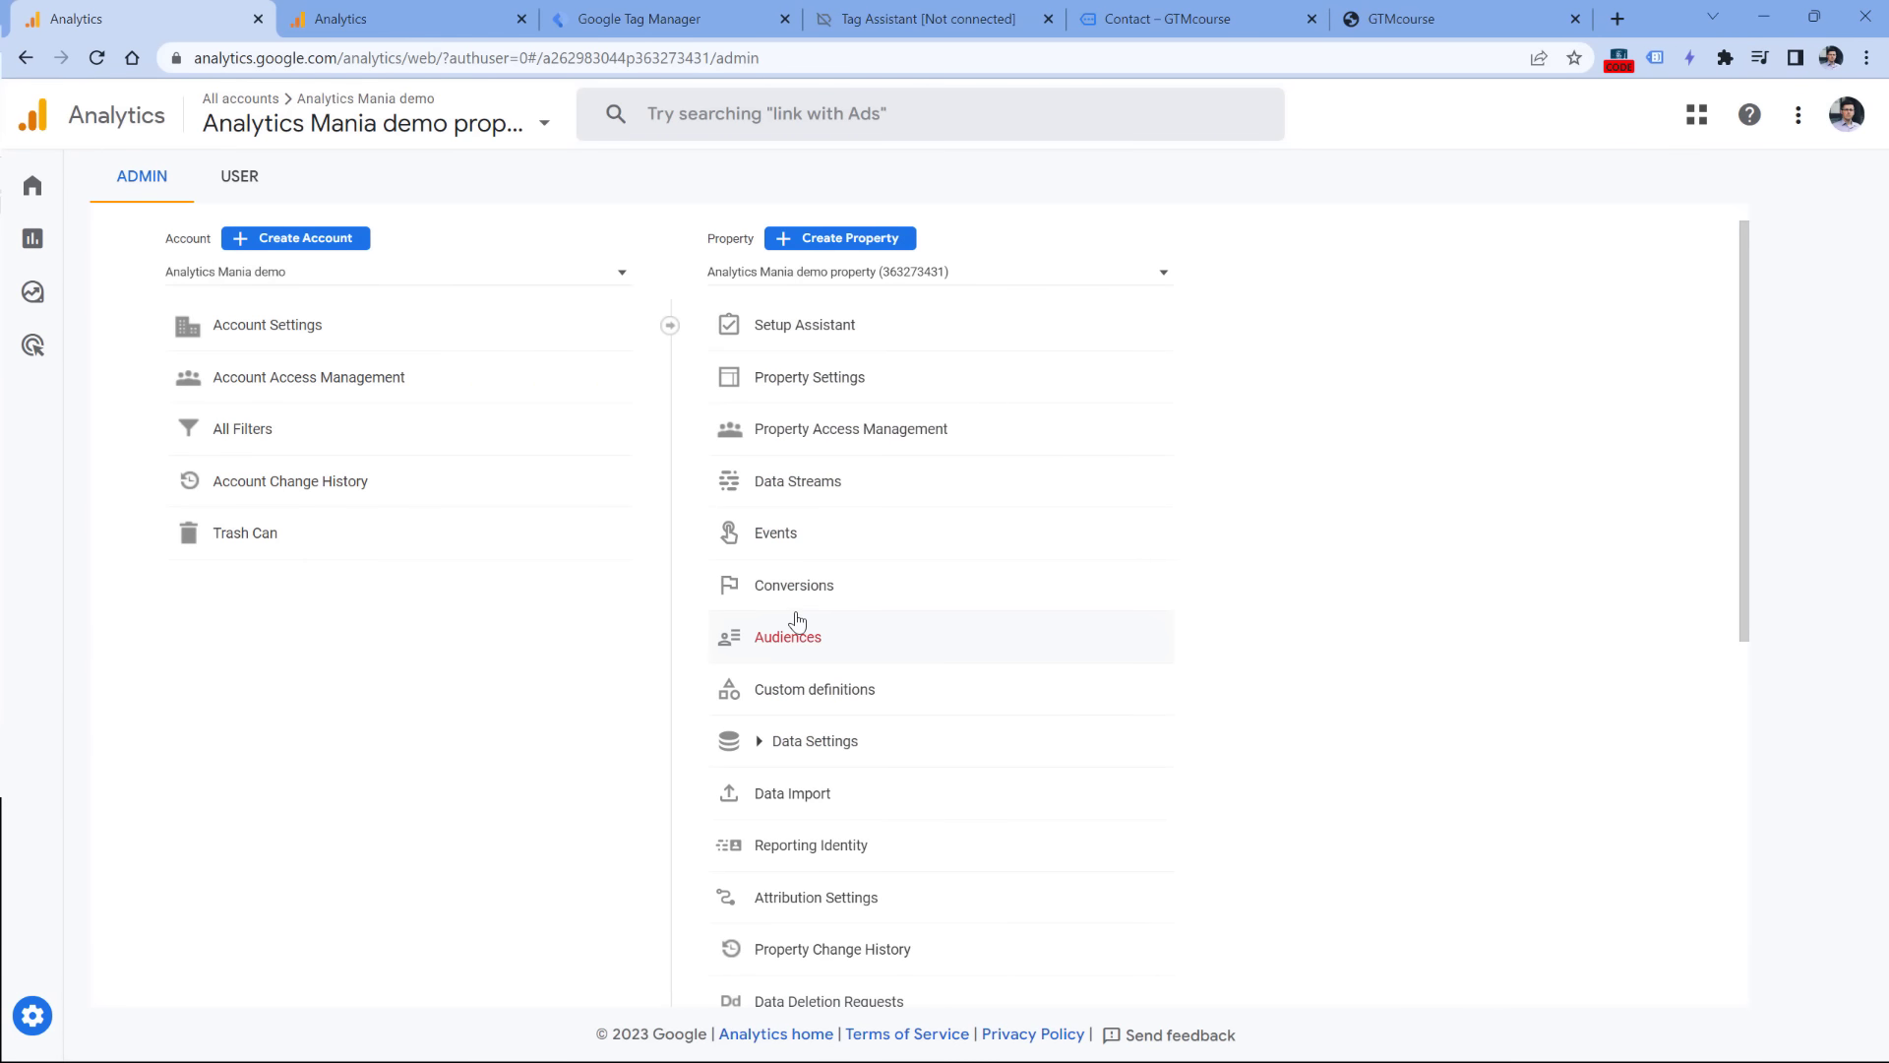
{"action": "left_click", "coordinate": [797, 692]}
{"action": "left_click", "coordinate": [1532, 378]}
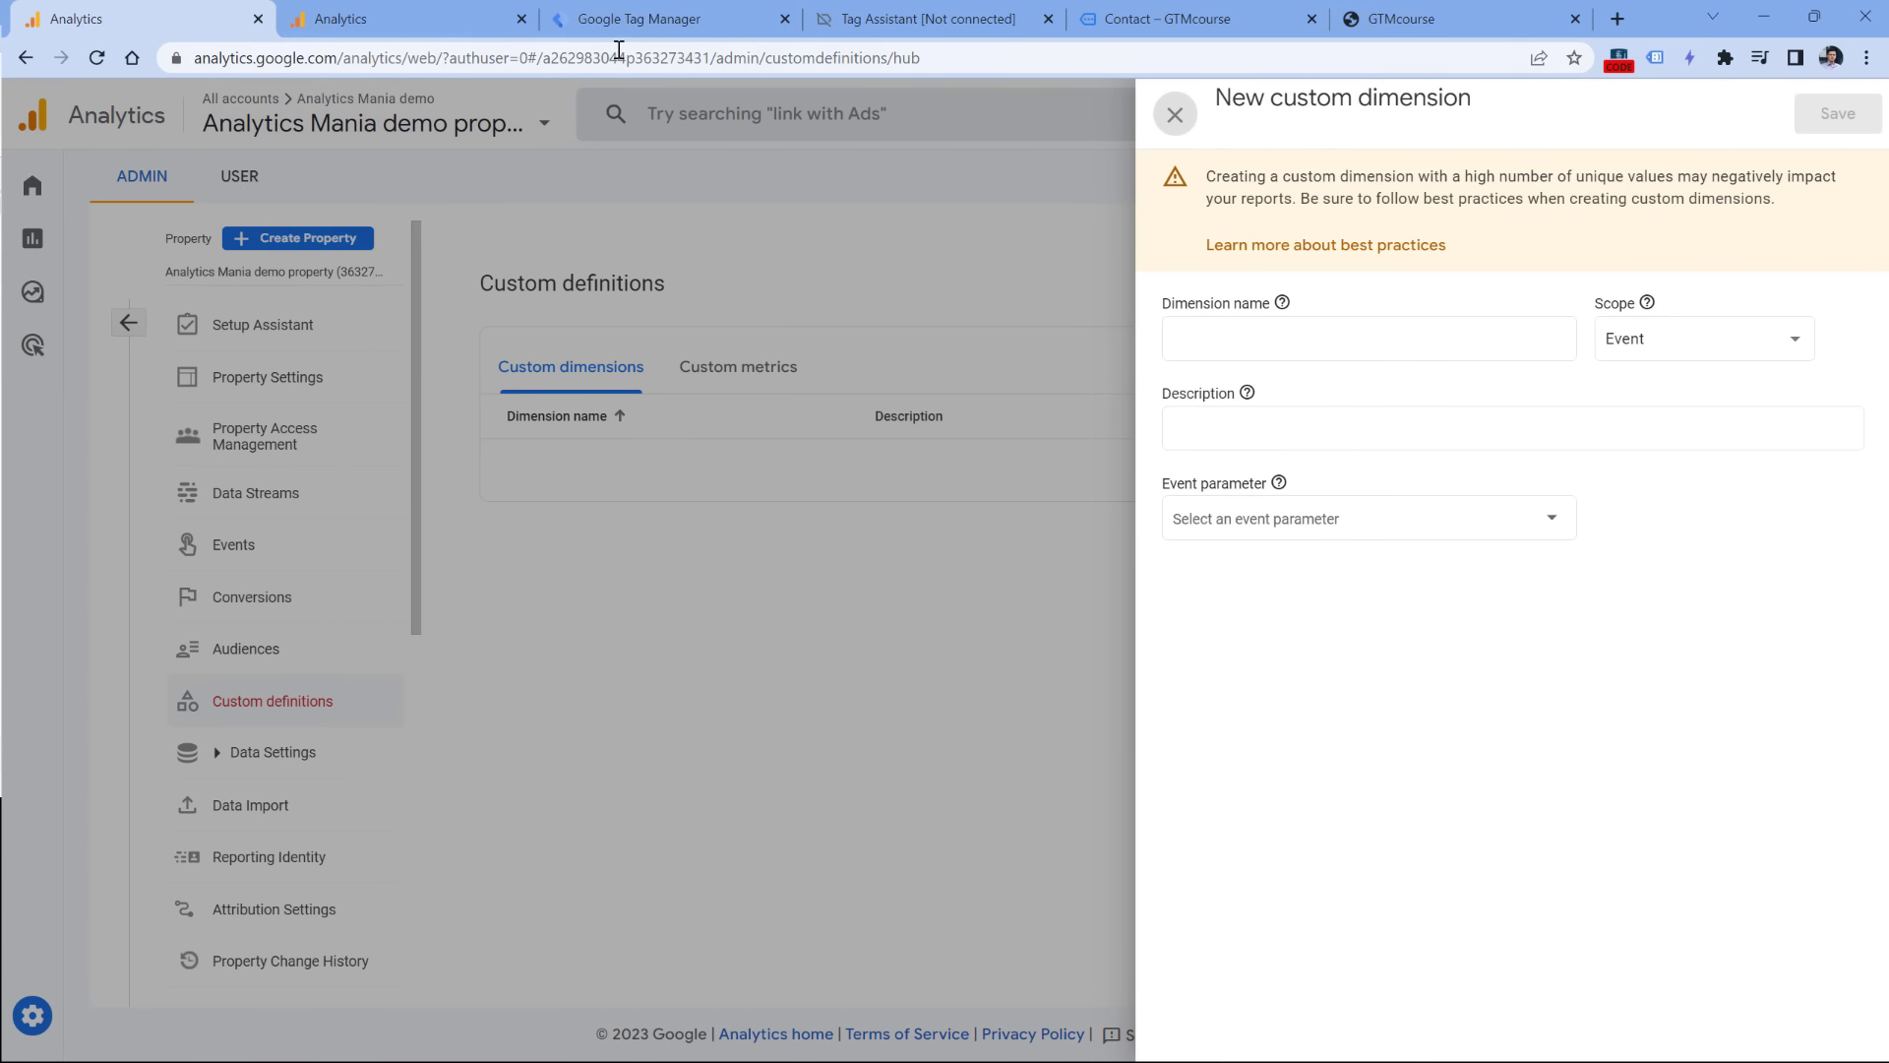
Step: In Google Tag Manager, open the GA4 event - menu_link_click tag's configuration and copy the parameter name menu_link_text
{"action": "left_click", "coordinate": [675, 16]}
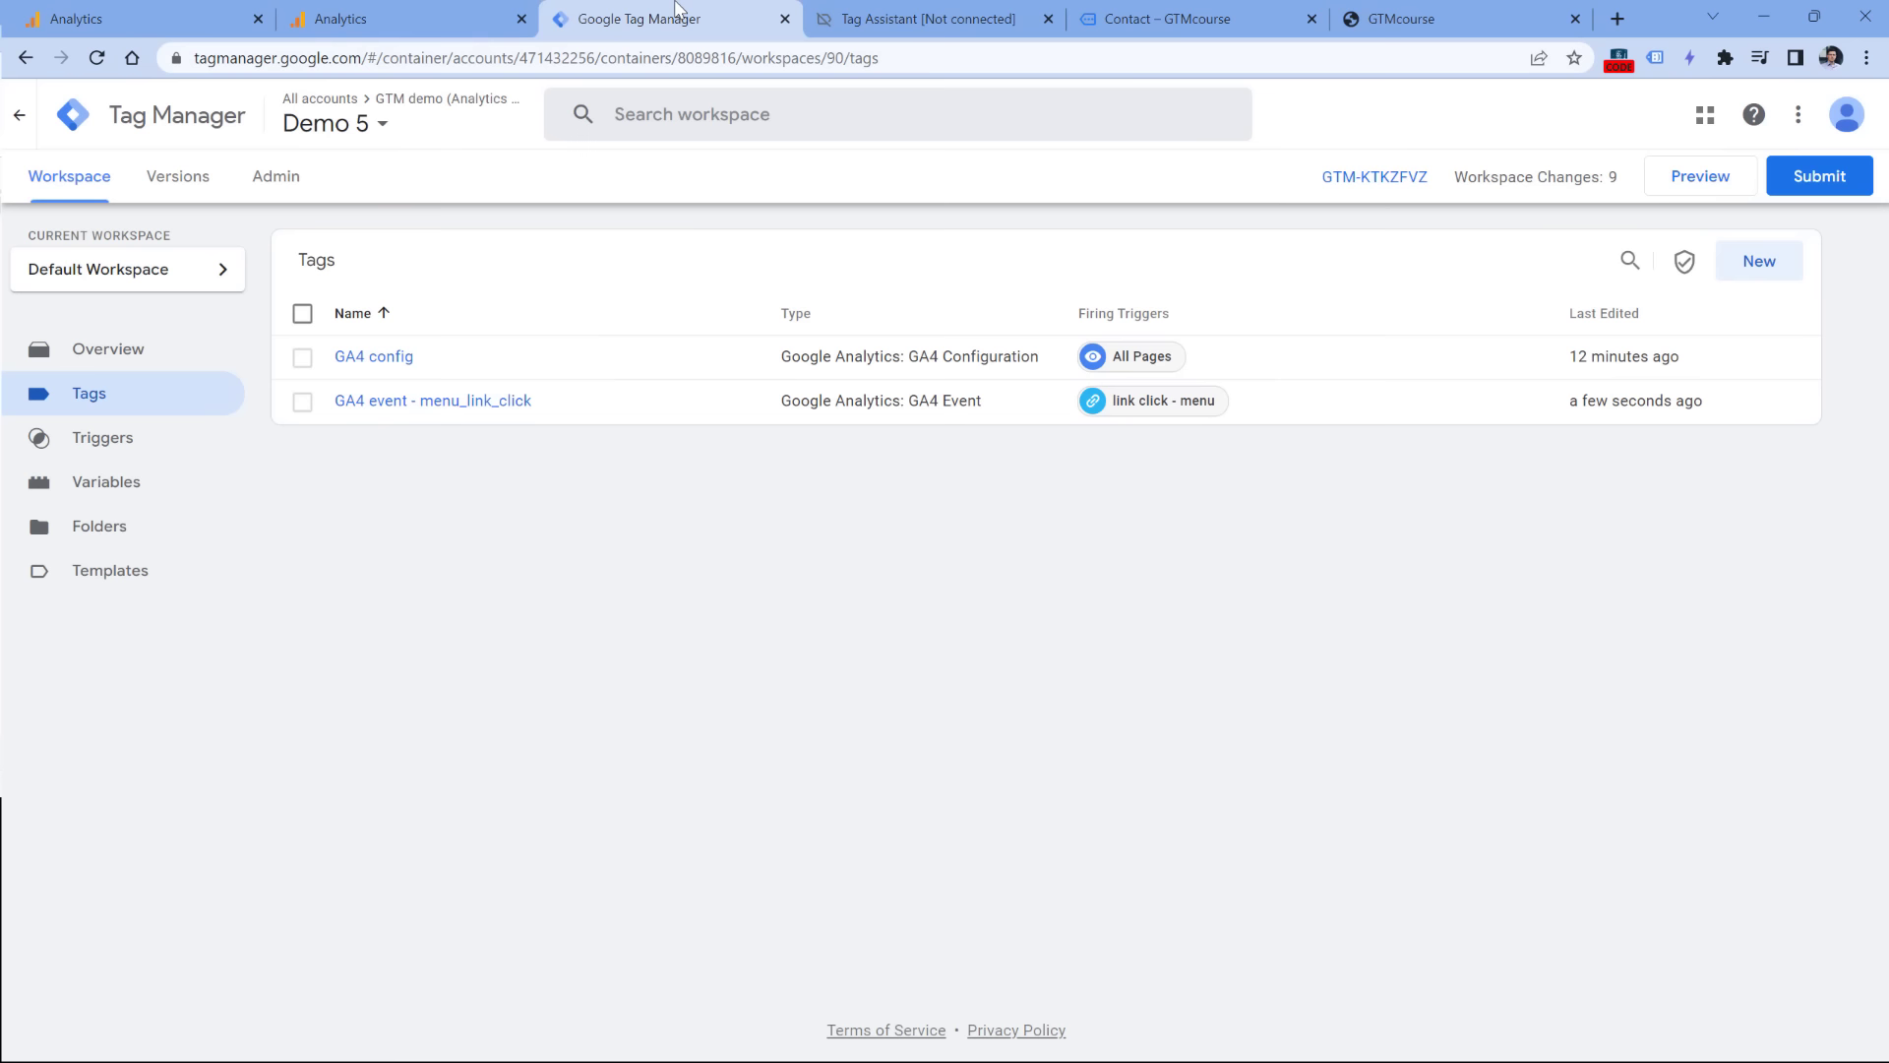
{"action": "left_click", "coordinate": [415, 403]}
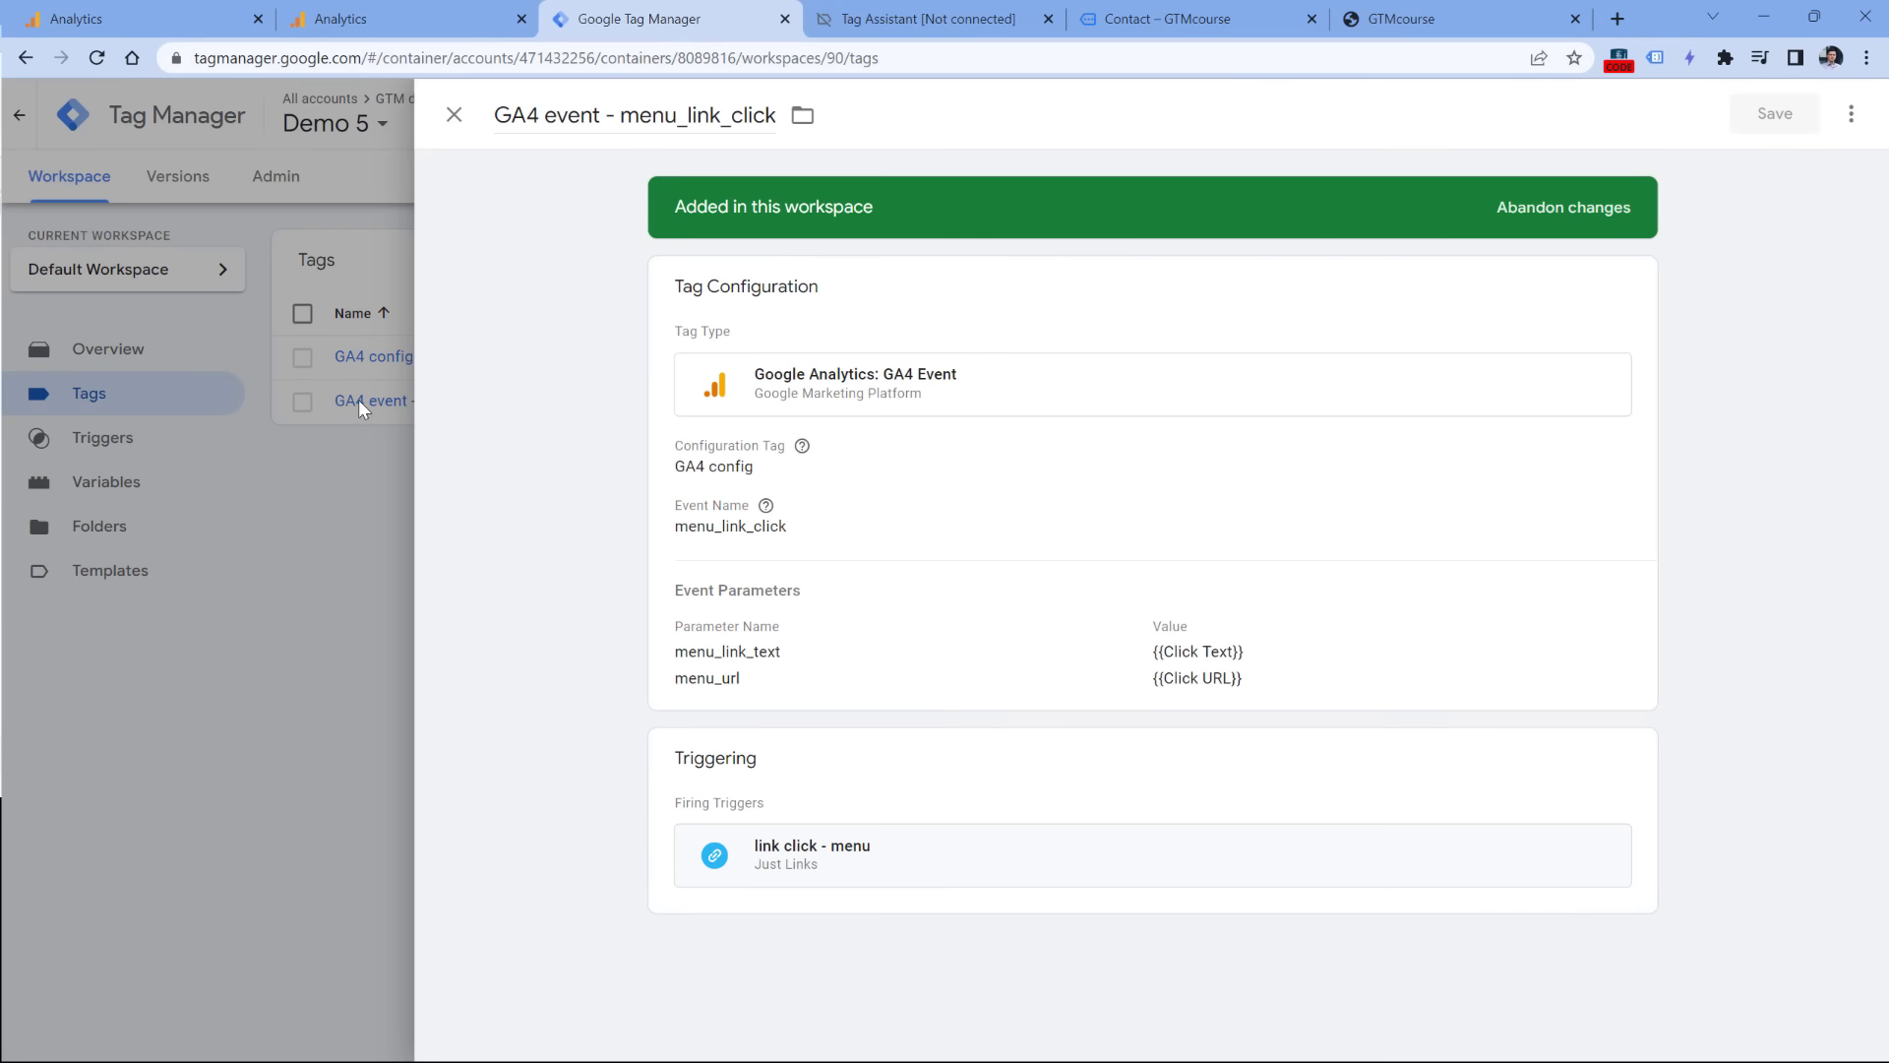
{"action": "left_click", "coordinate": [1003, 398]}
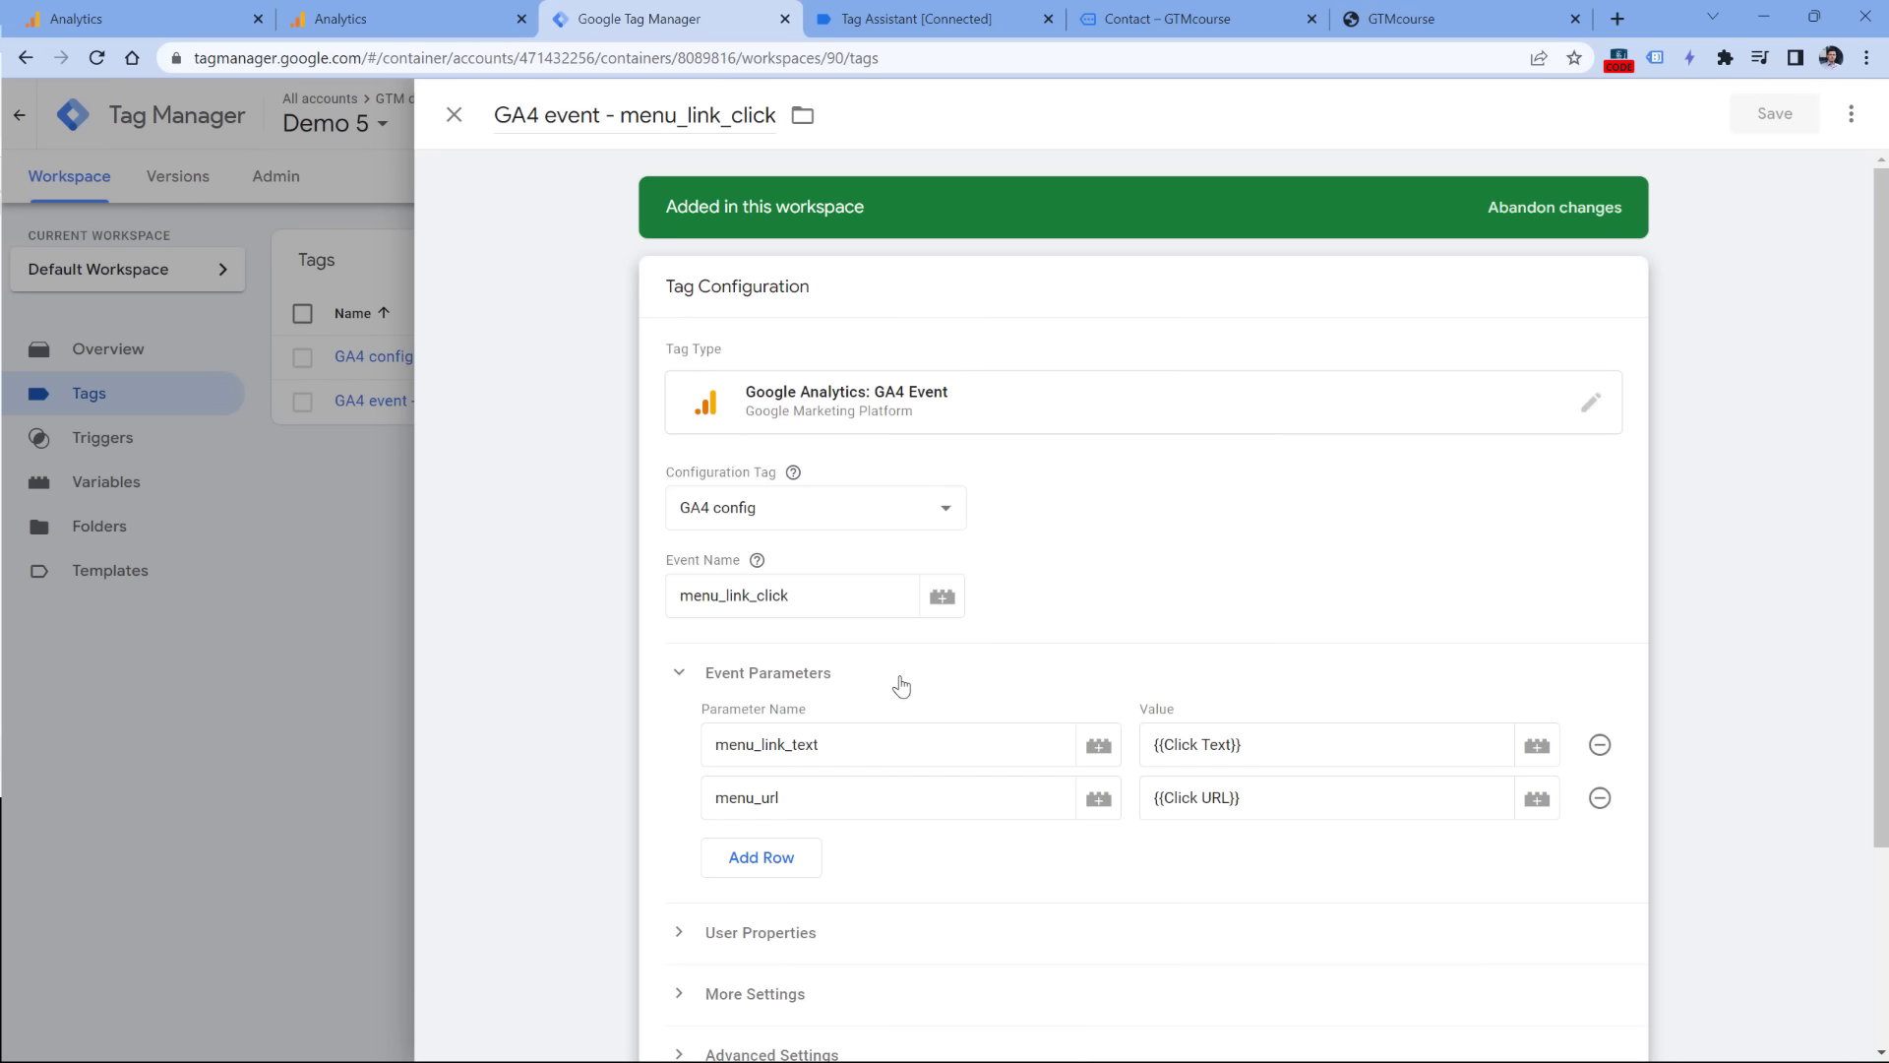
{"action": "double_click", "coordinate": [765, 745]}
{"action": "key", "text": "ctrl+c"}
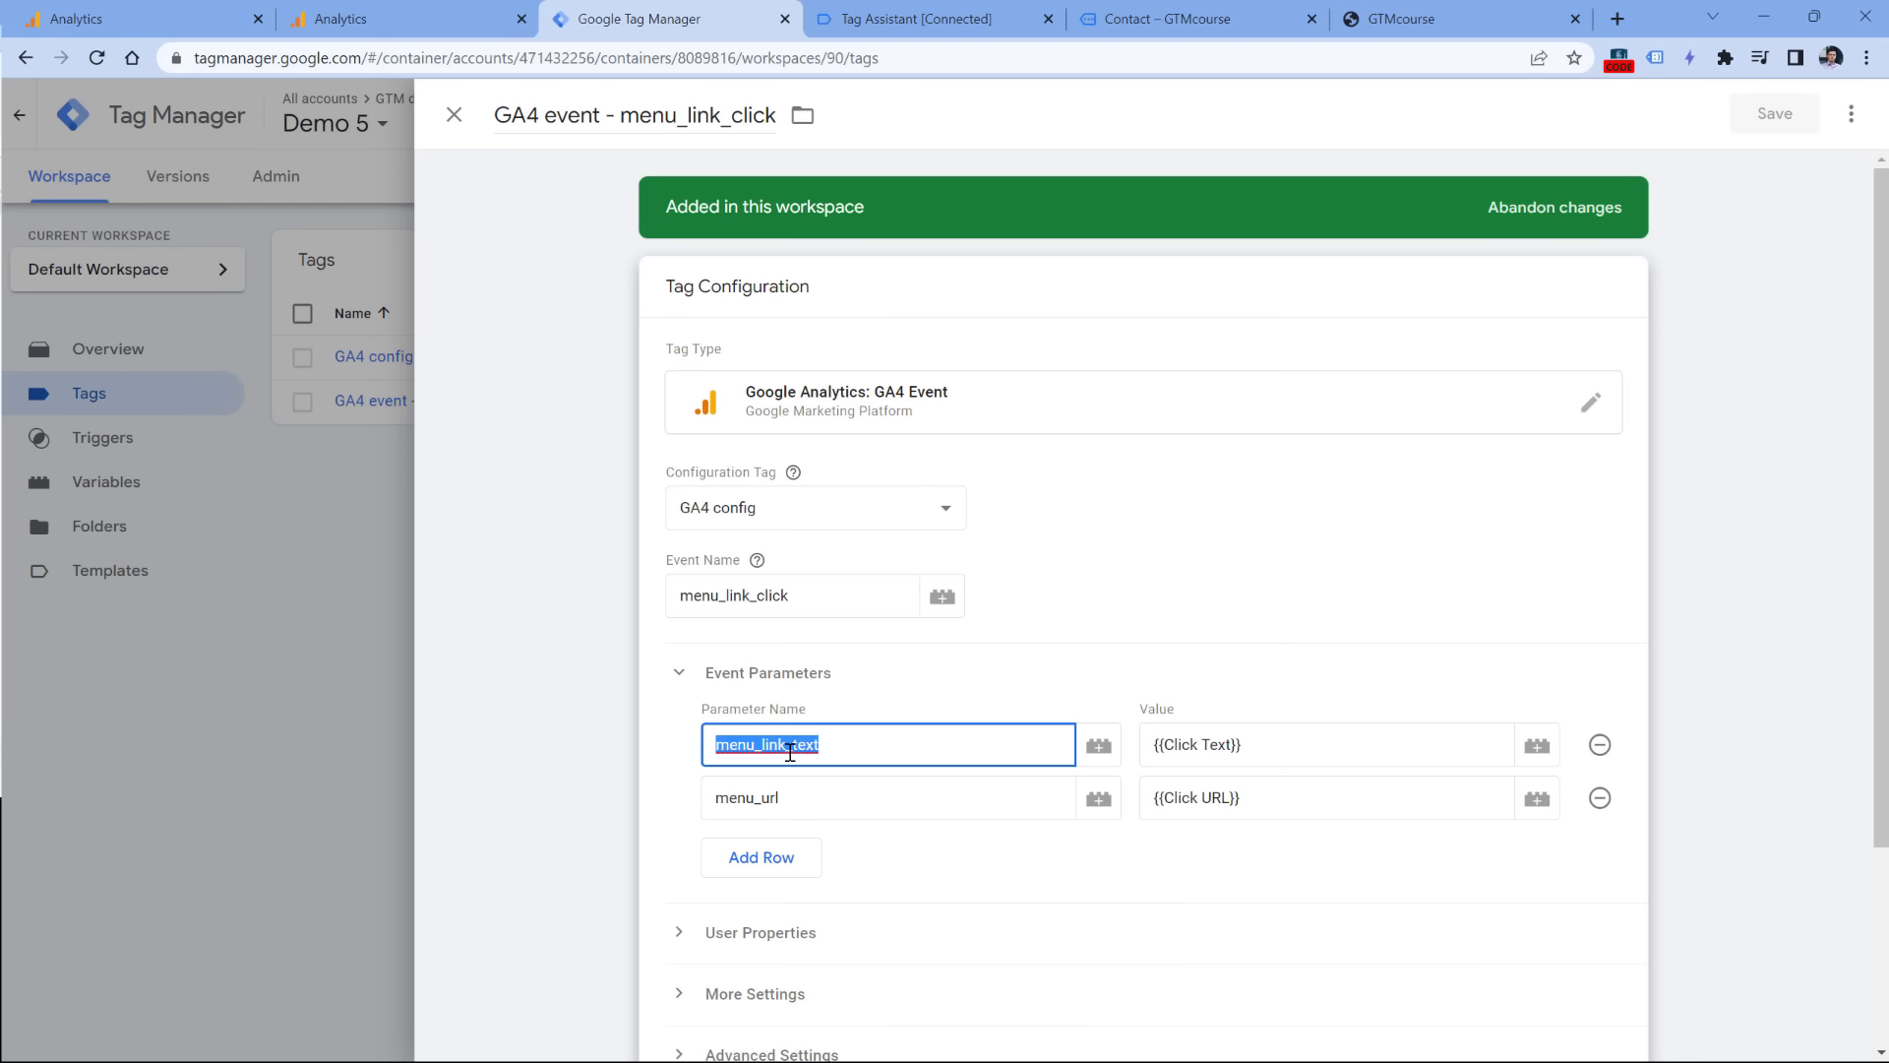
Step: Back in Google Analytics, save the new dimension as "Menu link text" with the event parameter menu_link_text
{"action": "left_click", "coordinate": [206, 15]}
{"action": "left_click", "coordinate": [1279, 519]}
{"action": "key", "text": "ctrl+v"}
{"action": "left_click", "coordinate": [1225, 337]}
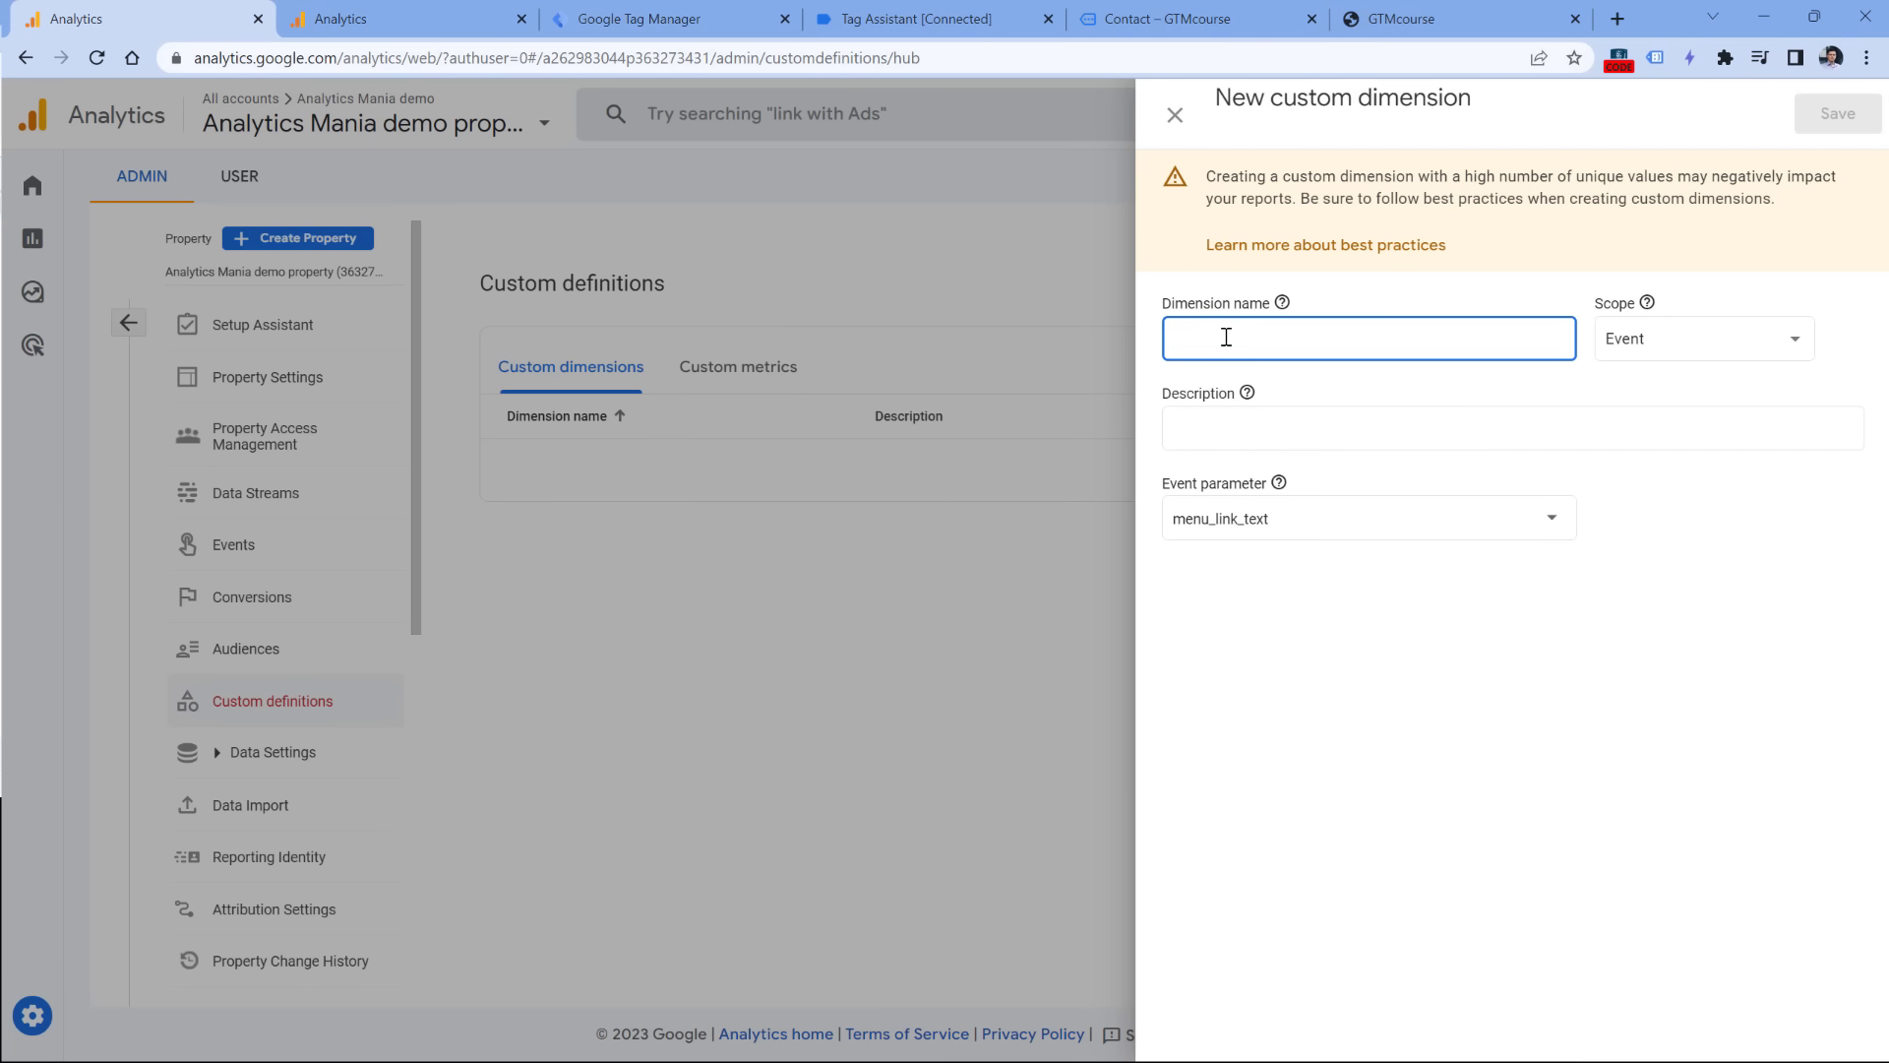
{"action": "type", "text": "Menu "}
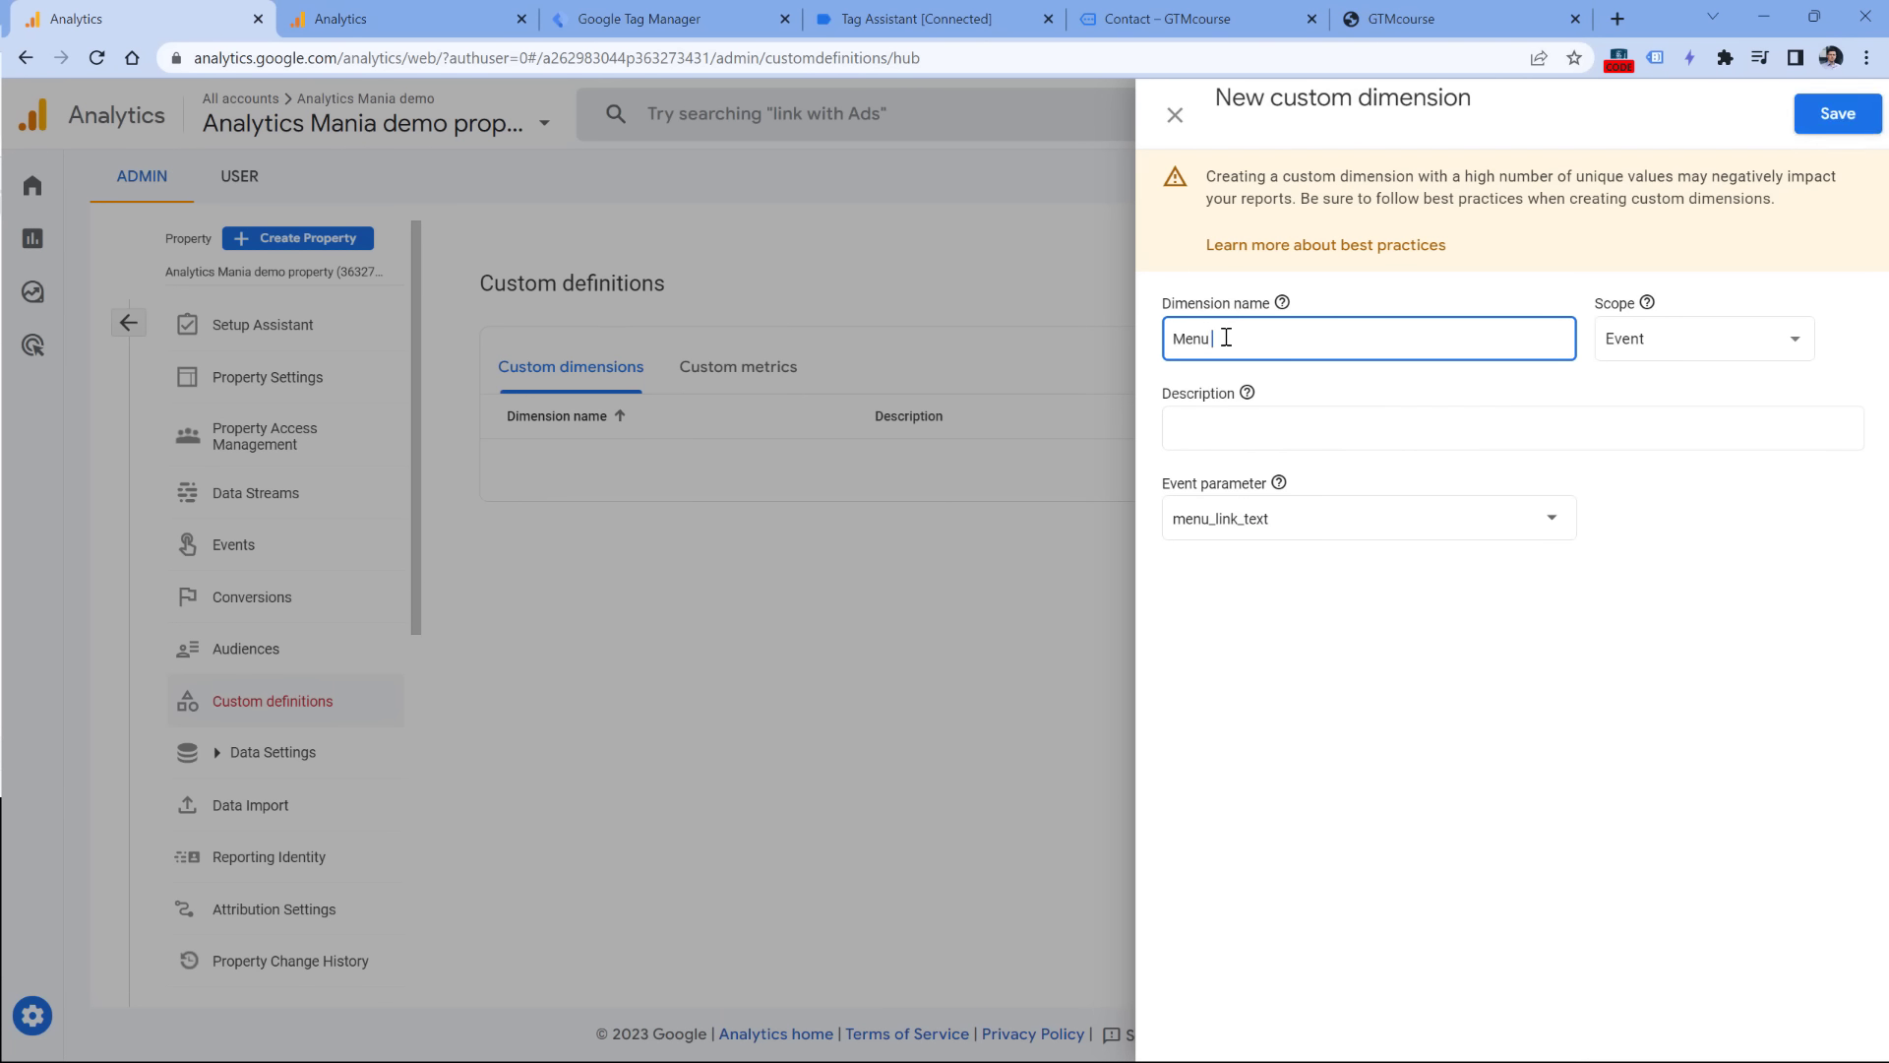
{"action": "type", "text": "link text"}
{"action": "left_click", "coordinate": [1836, 114]}
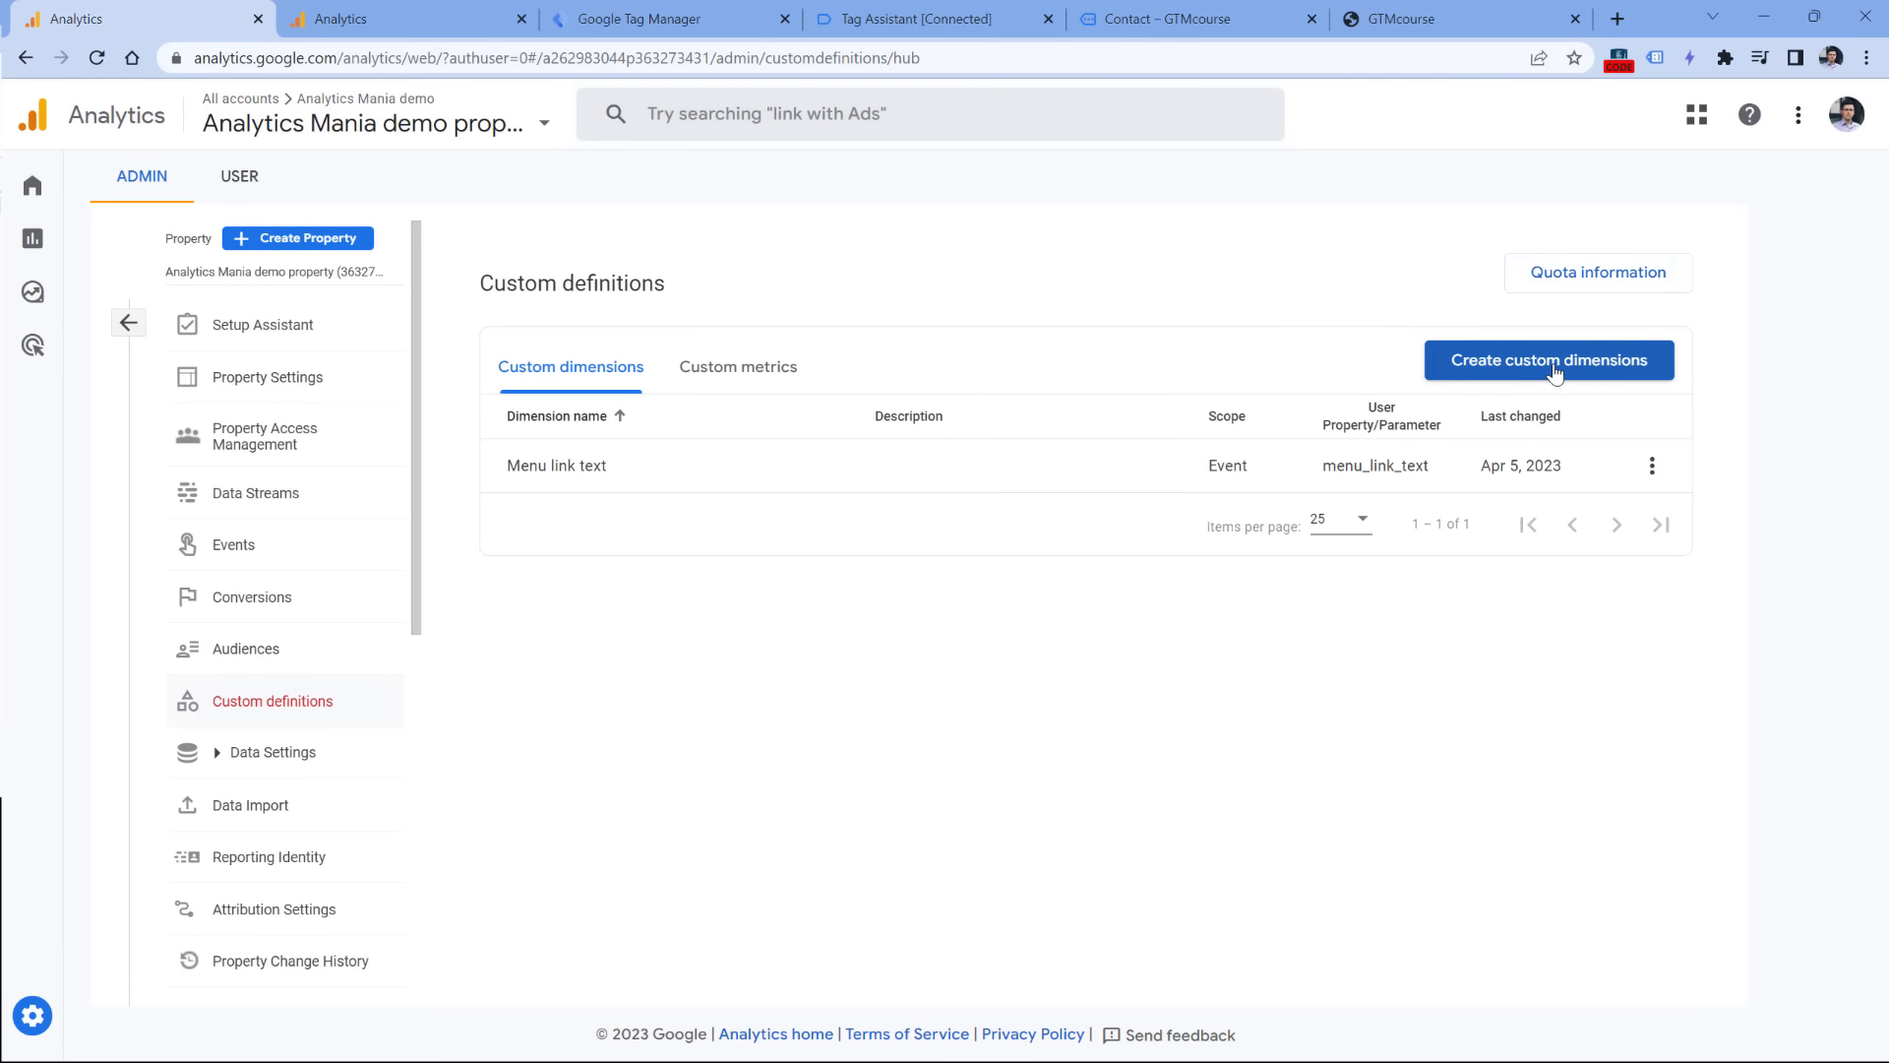
Step: Start another custom dimension, and copy the parameter name menu_url from the menu_link_click tag in Google Tag Manager
{"action": "left_click", "coordinate": [1549, 370]}
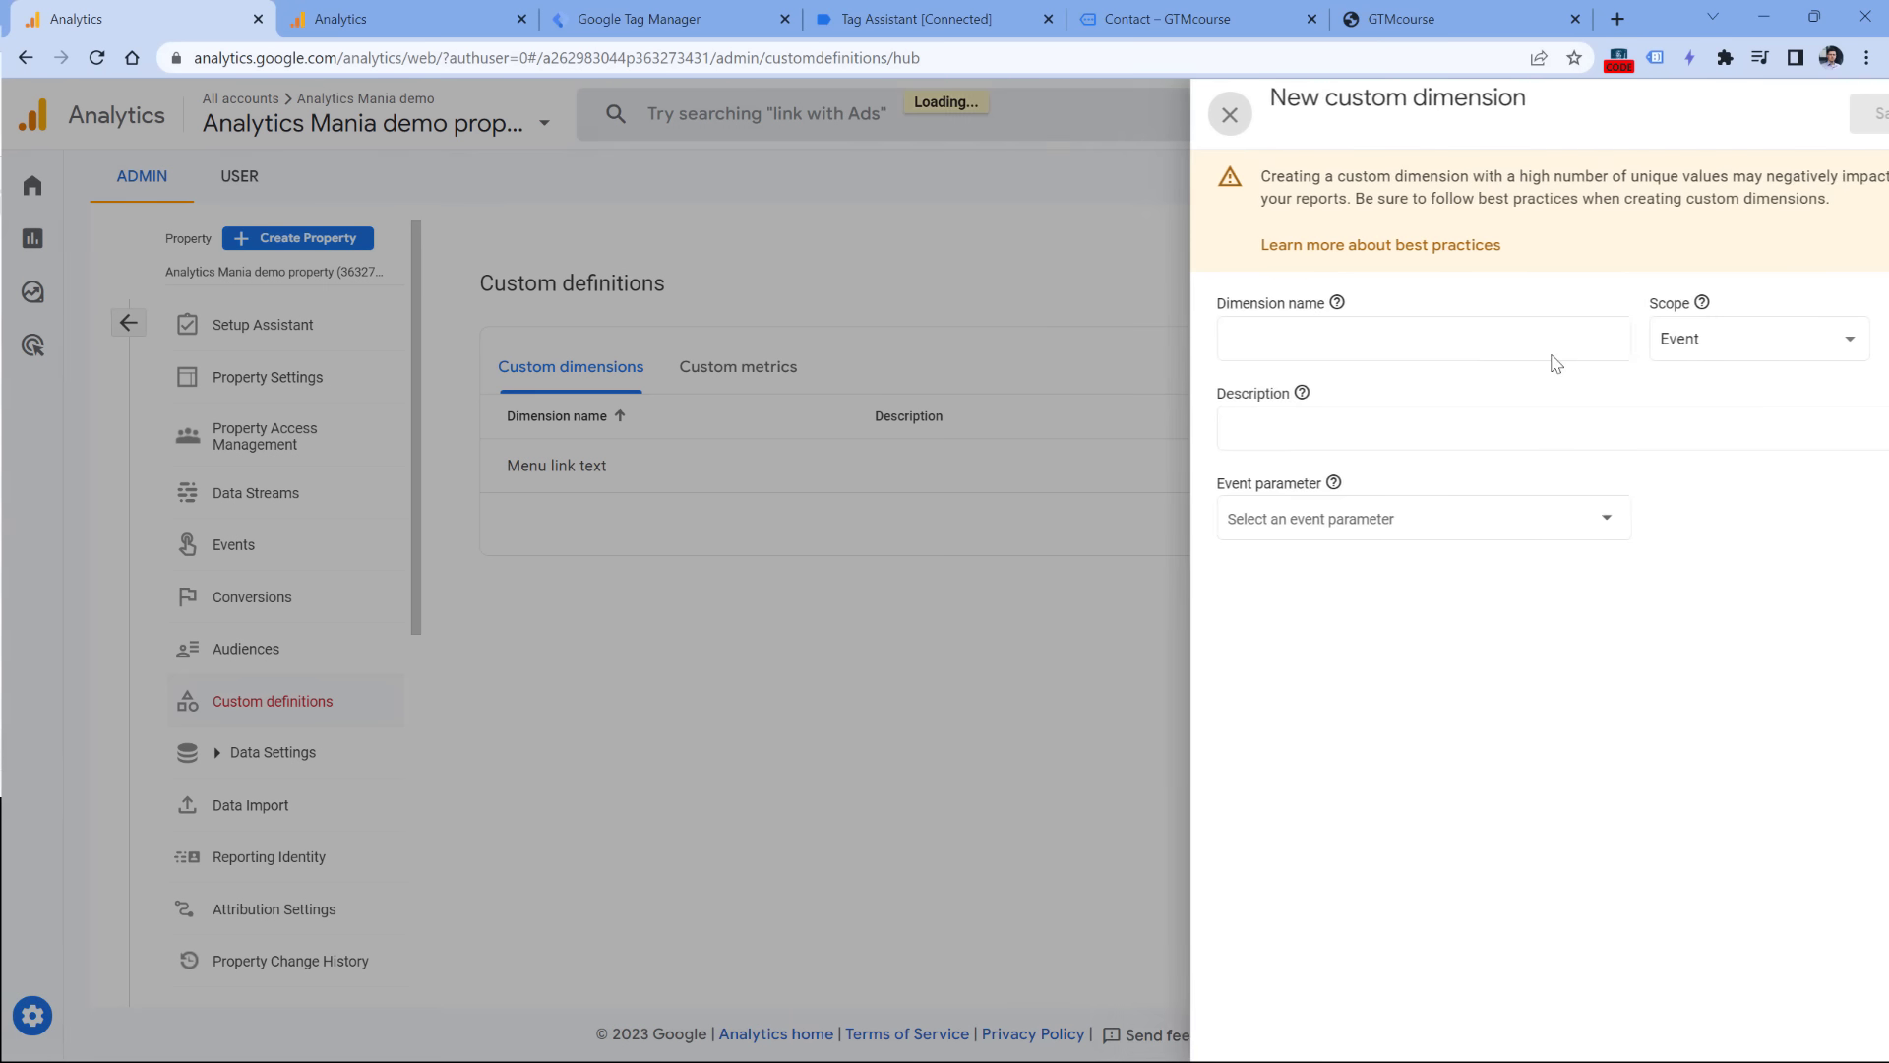
{"action": "left_click", "coordinate": [629, 20]}
{"action": "left_click", "coordinate": [771, 795]}
{"action": "double_click", "coordinate": [770, 795]}
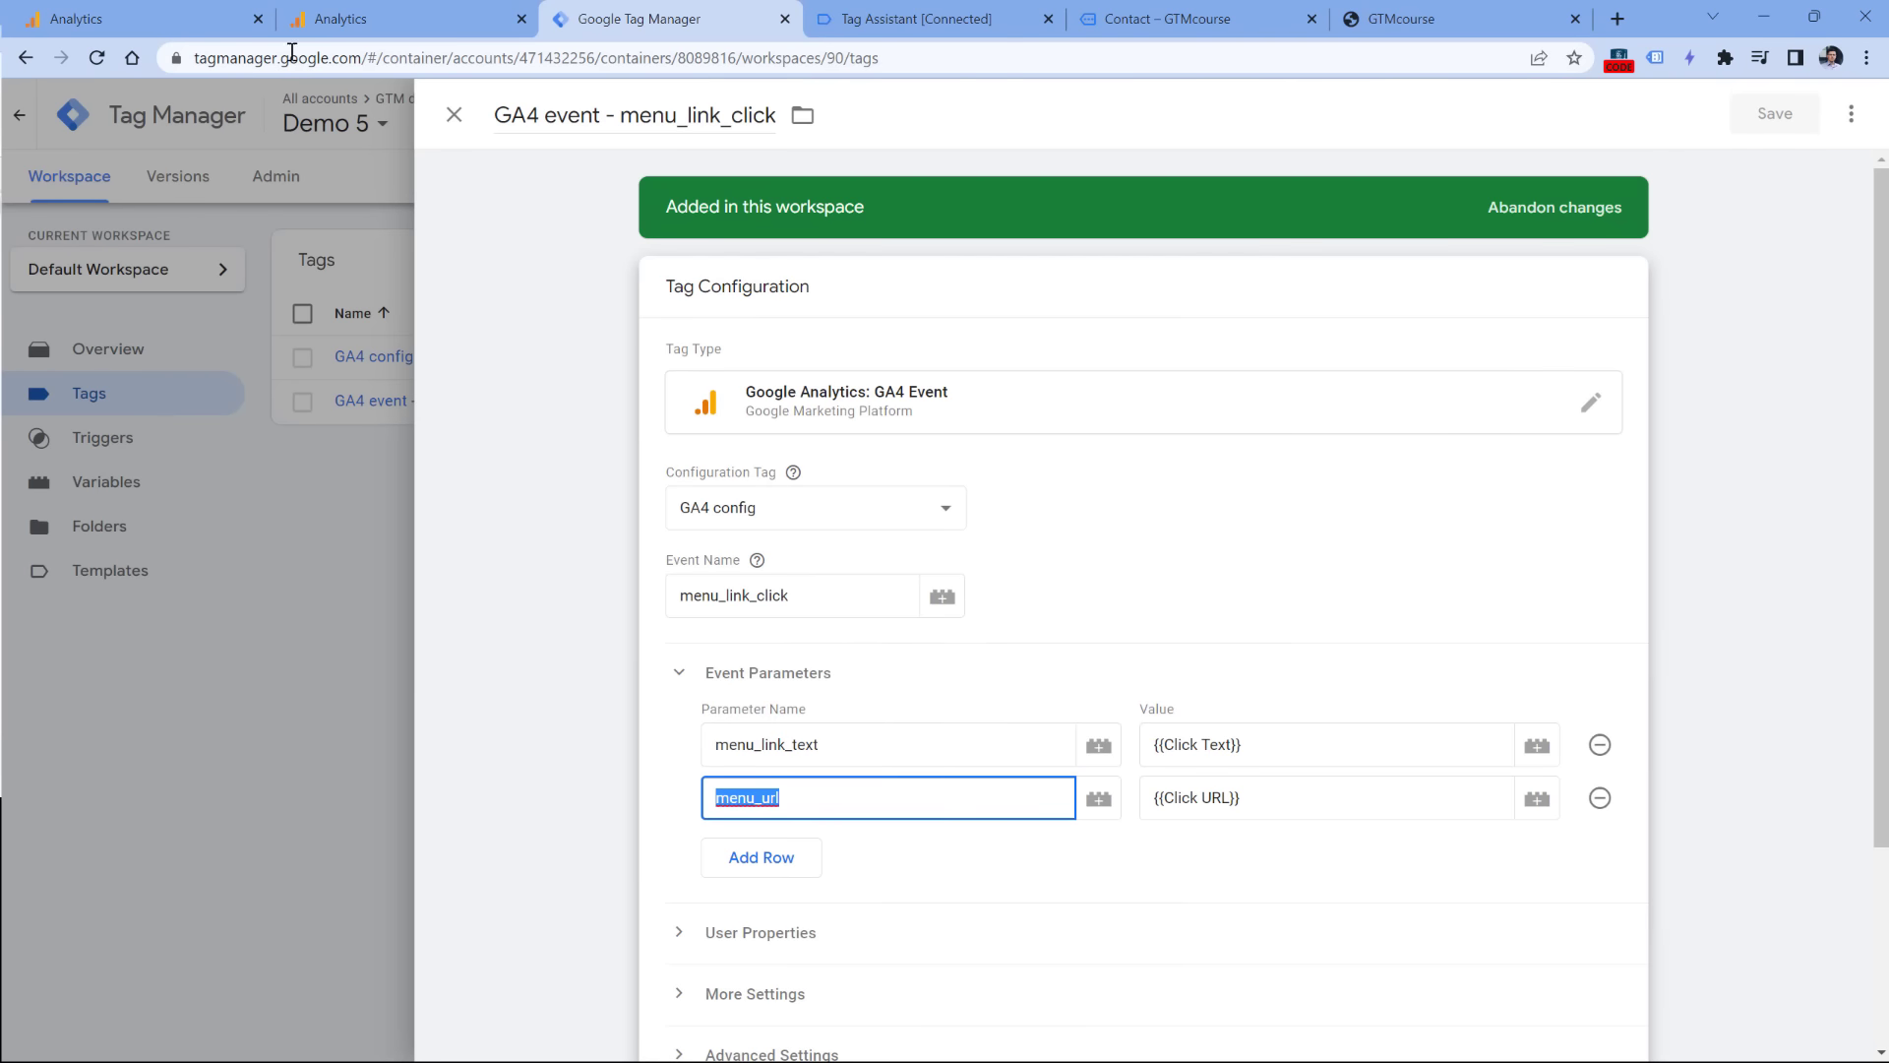
{"action": "key", "text": "ctrl+c"}
Step: In Google Analytics, save the second custom dimension as "Menu link URL" with the event parameter menu_url
{"action": "left_click", "coordinate": [138, 19]}
{"action": "left_click", "coordinate": [1349, 519]}
{"action": "key", "text": "ctrl+v"}
{"action": "left_click", "coordinate": [1258, 343]}
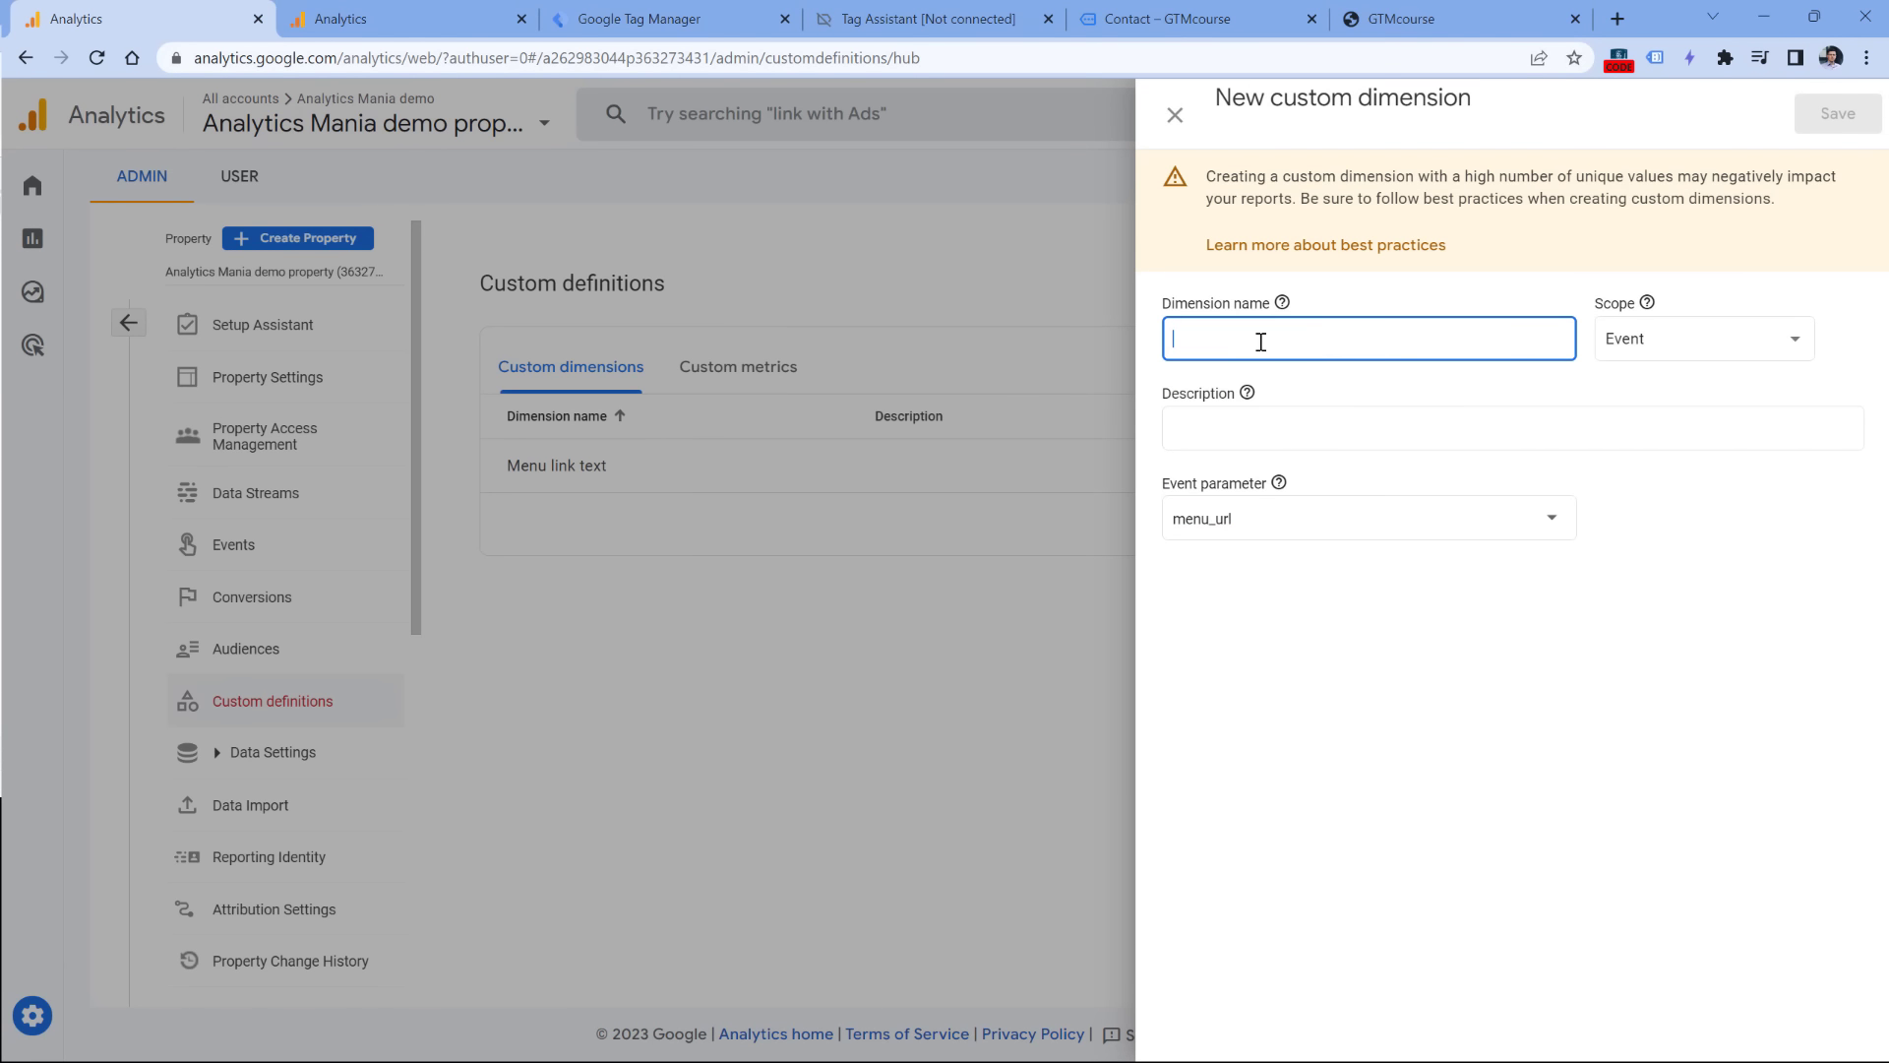
{"action": "type", "text": "Menu "}
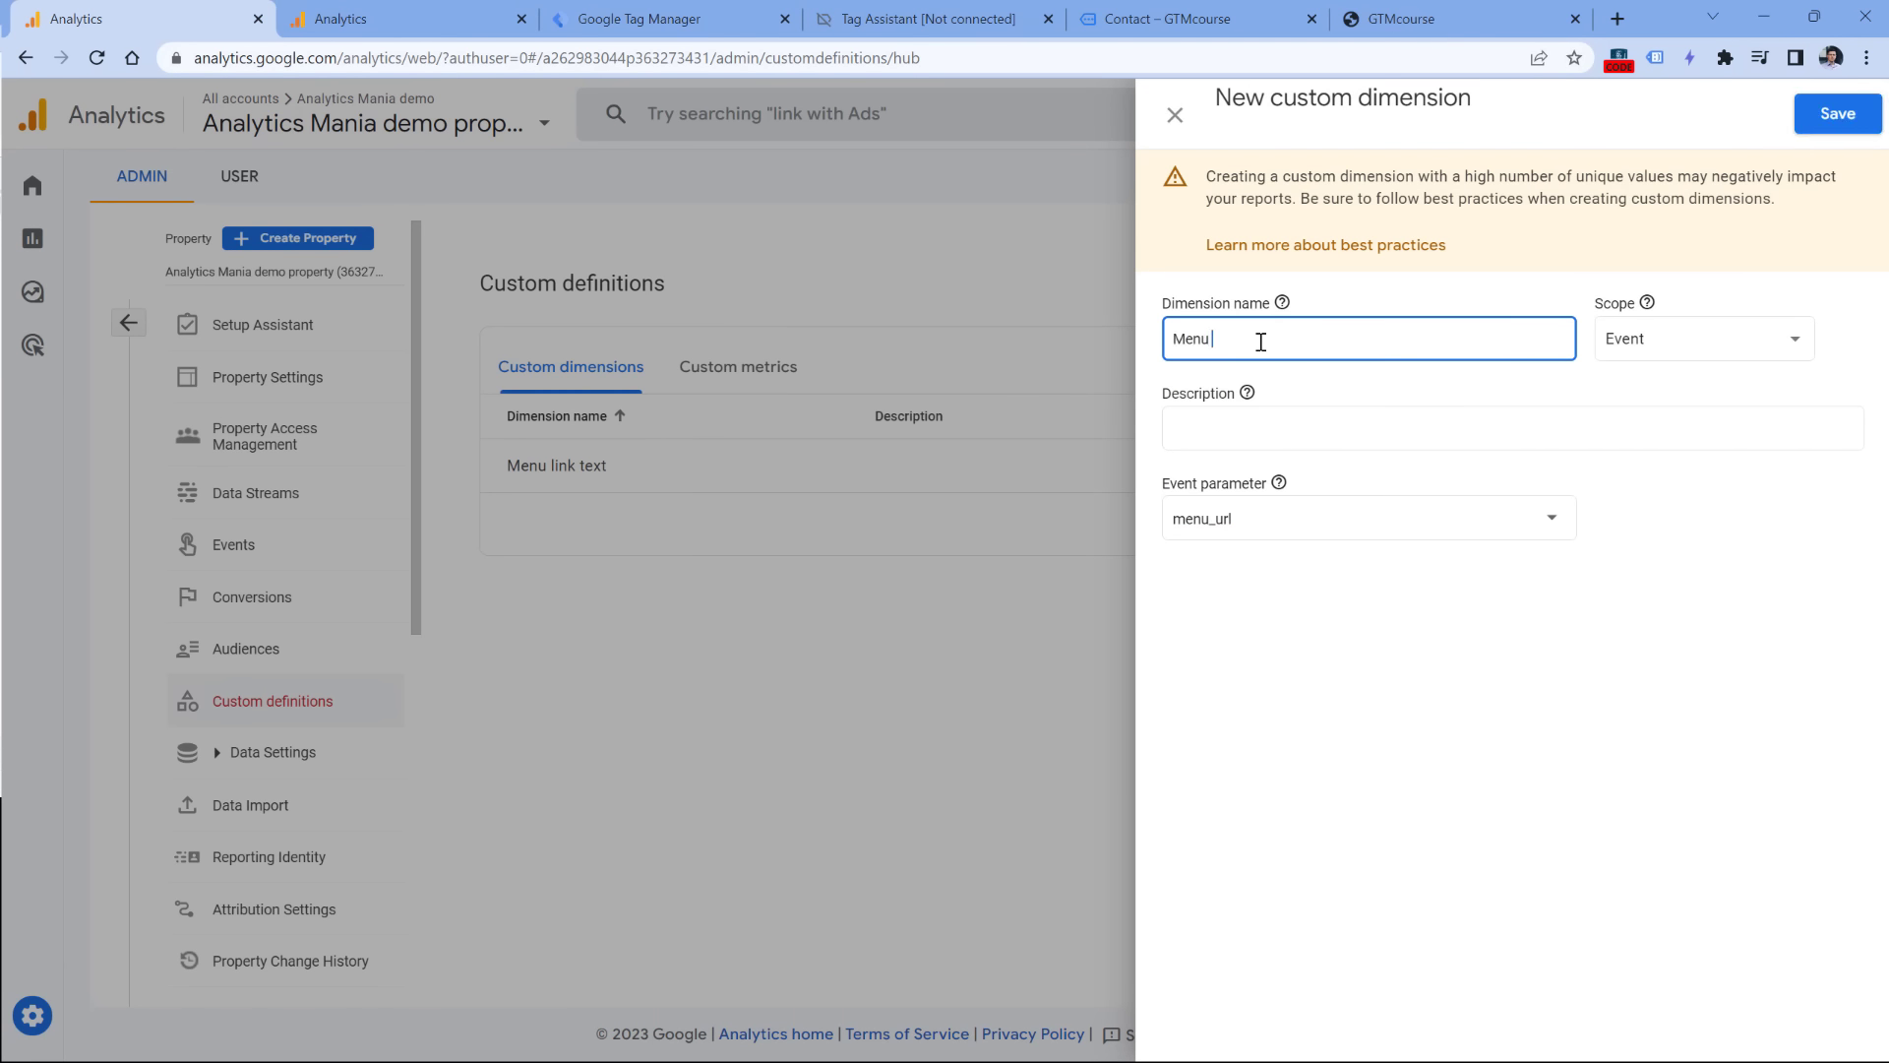
{"action": "type", "text": "link URL"}
{"action": "left_click", "coordinate": [1835, 114]}
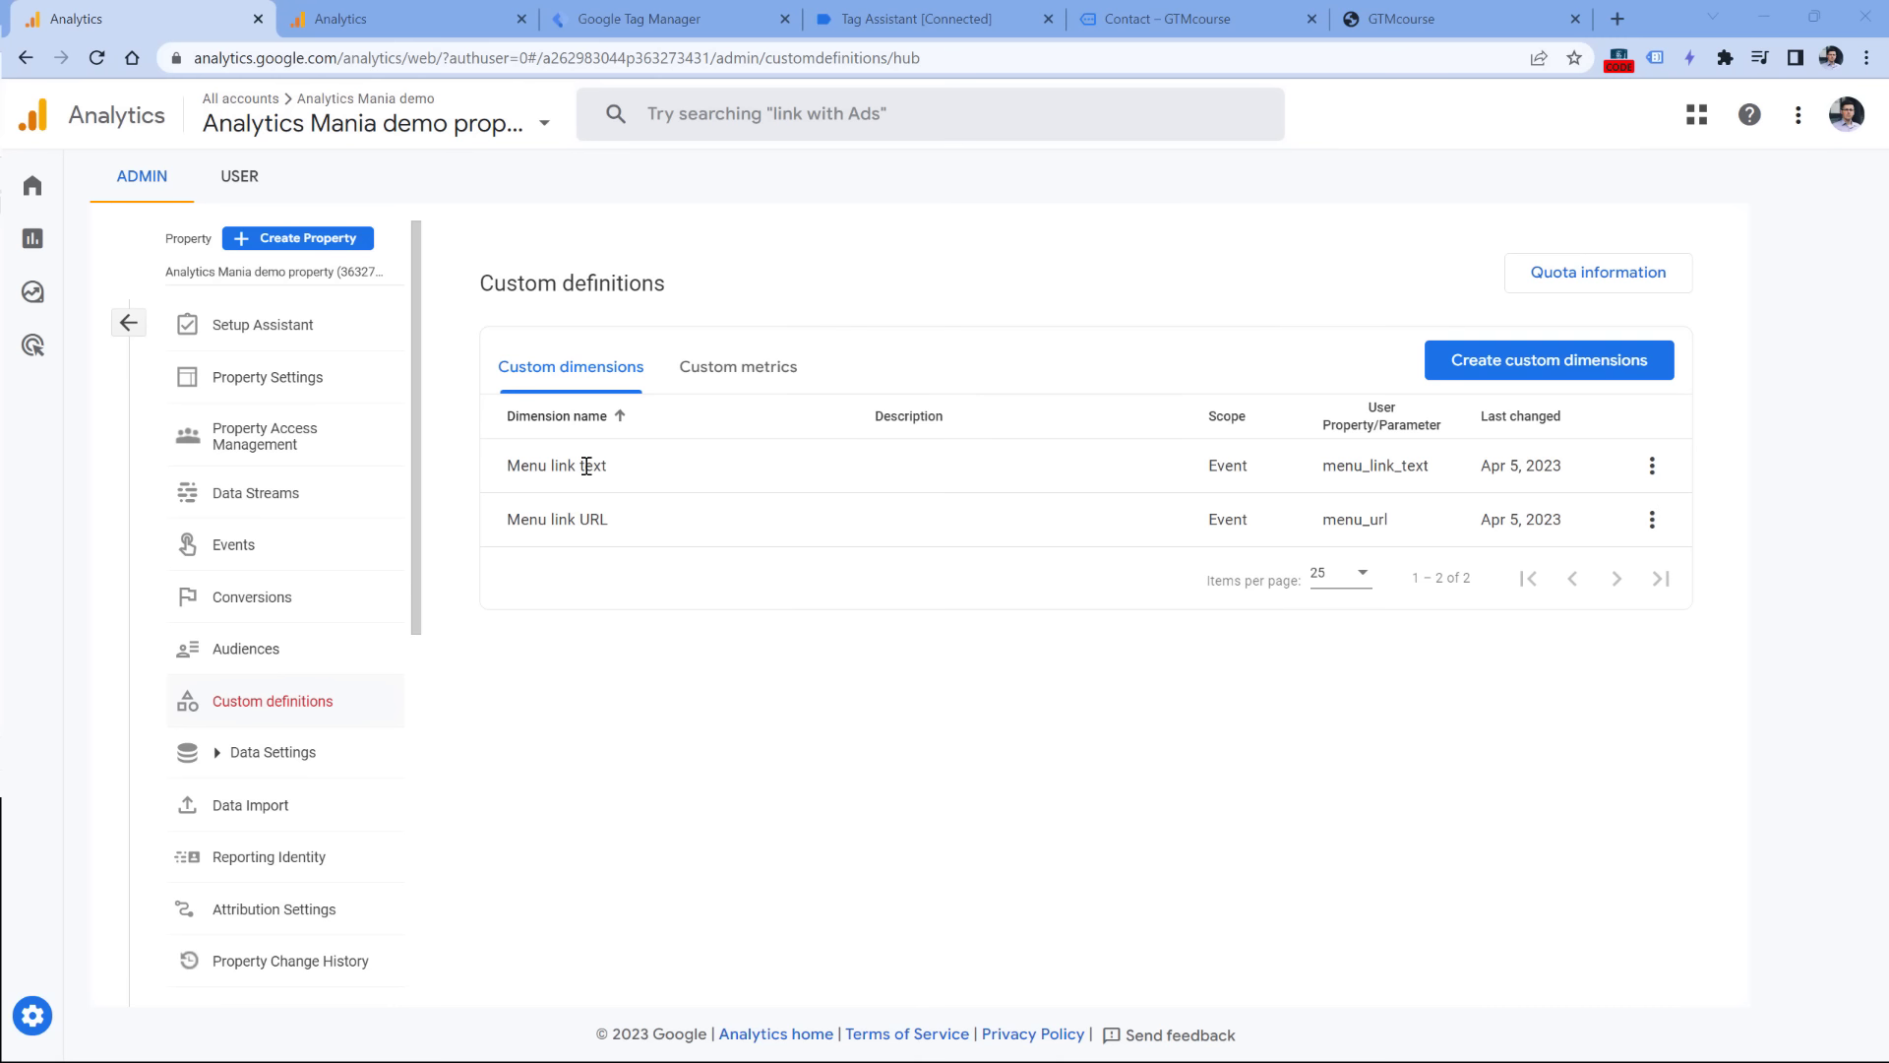
Step: Create a Free form exploration and remove its default City row, Device category column and Active users value
{"action": "mouse_move", "coordinate": [46, 304]}
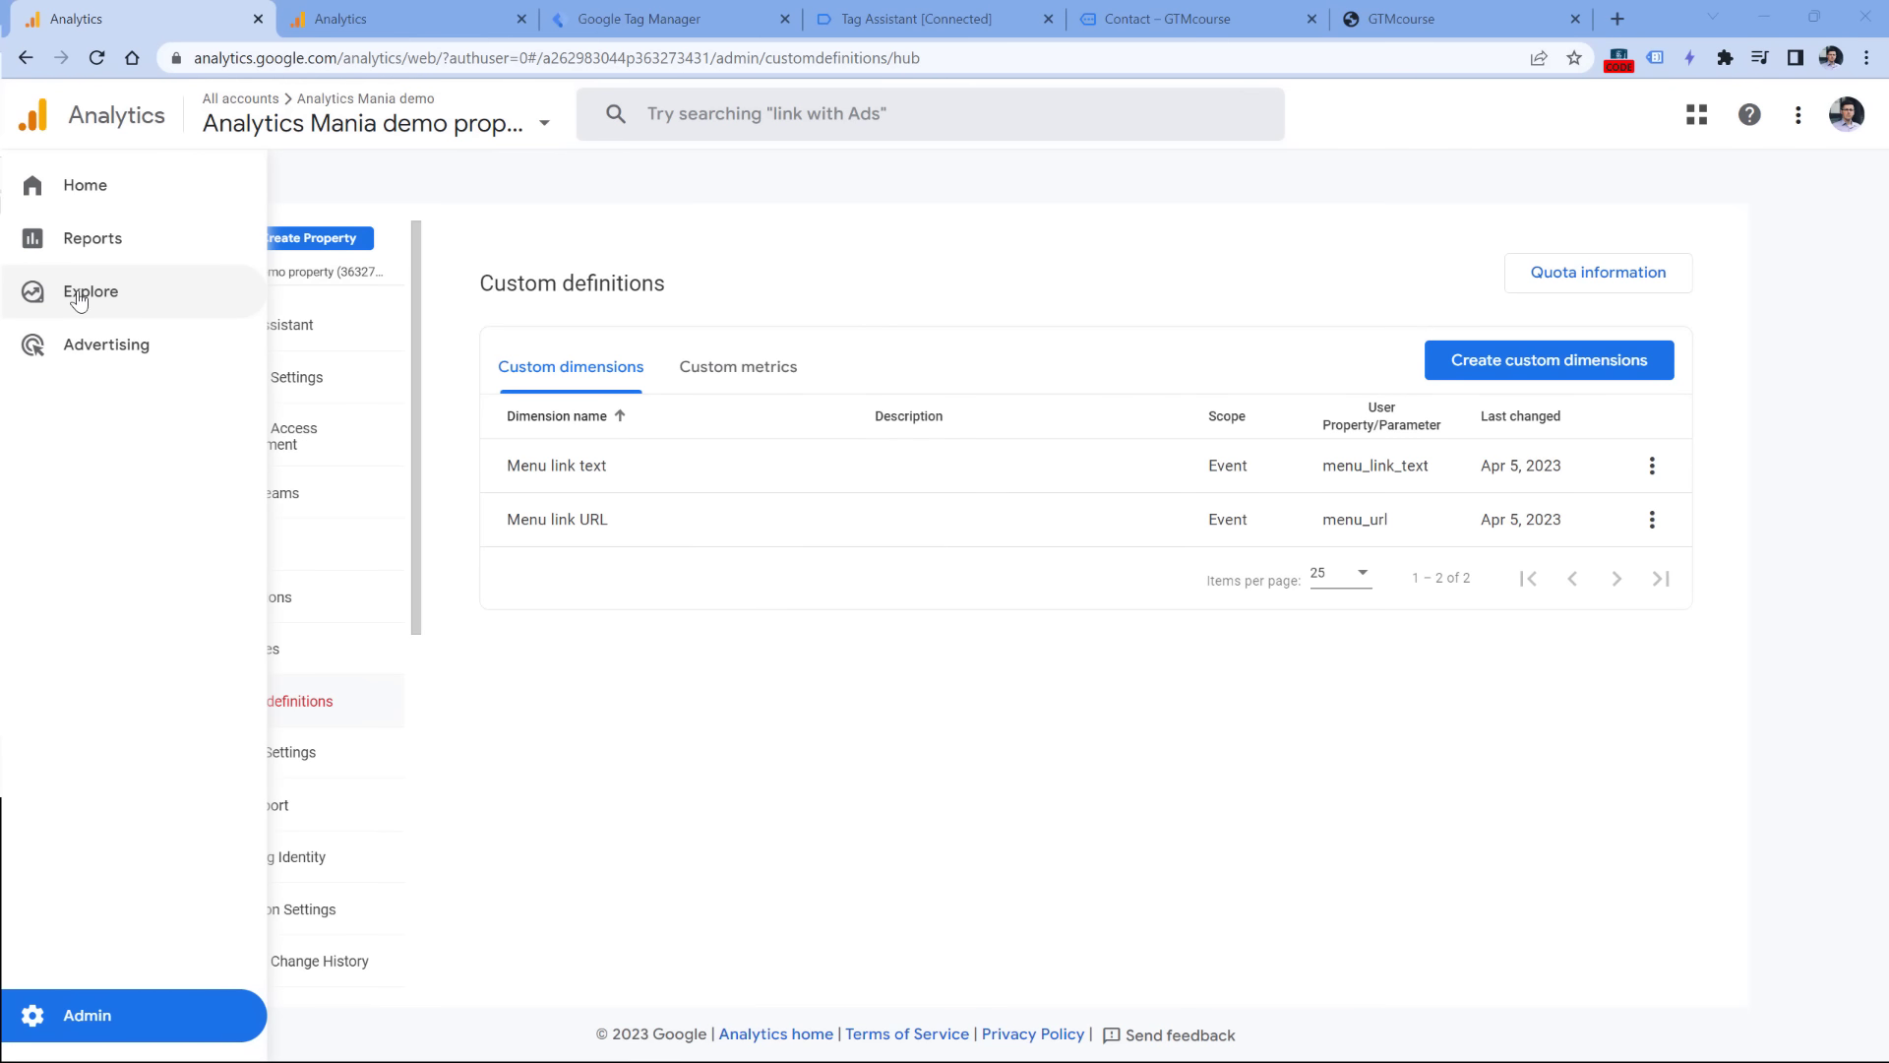
{"action": "left_click", "coordinate": [79, 300]}
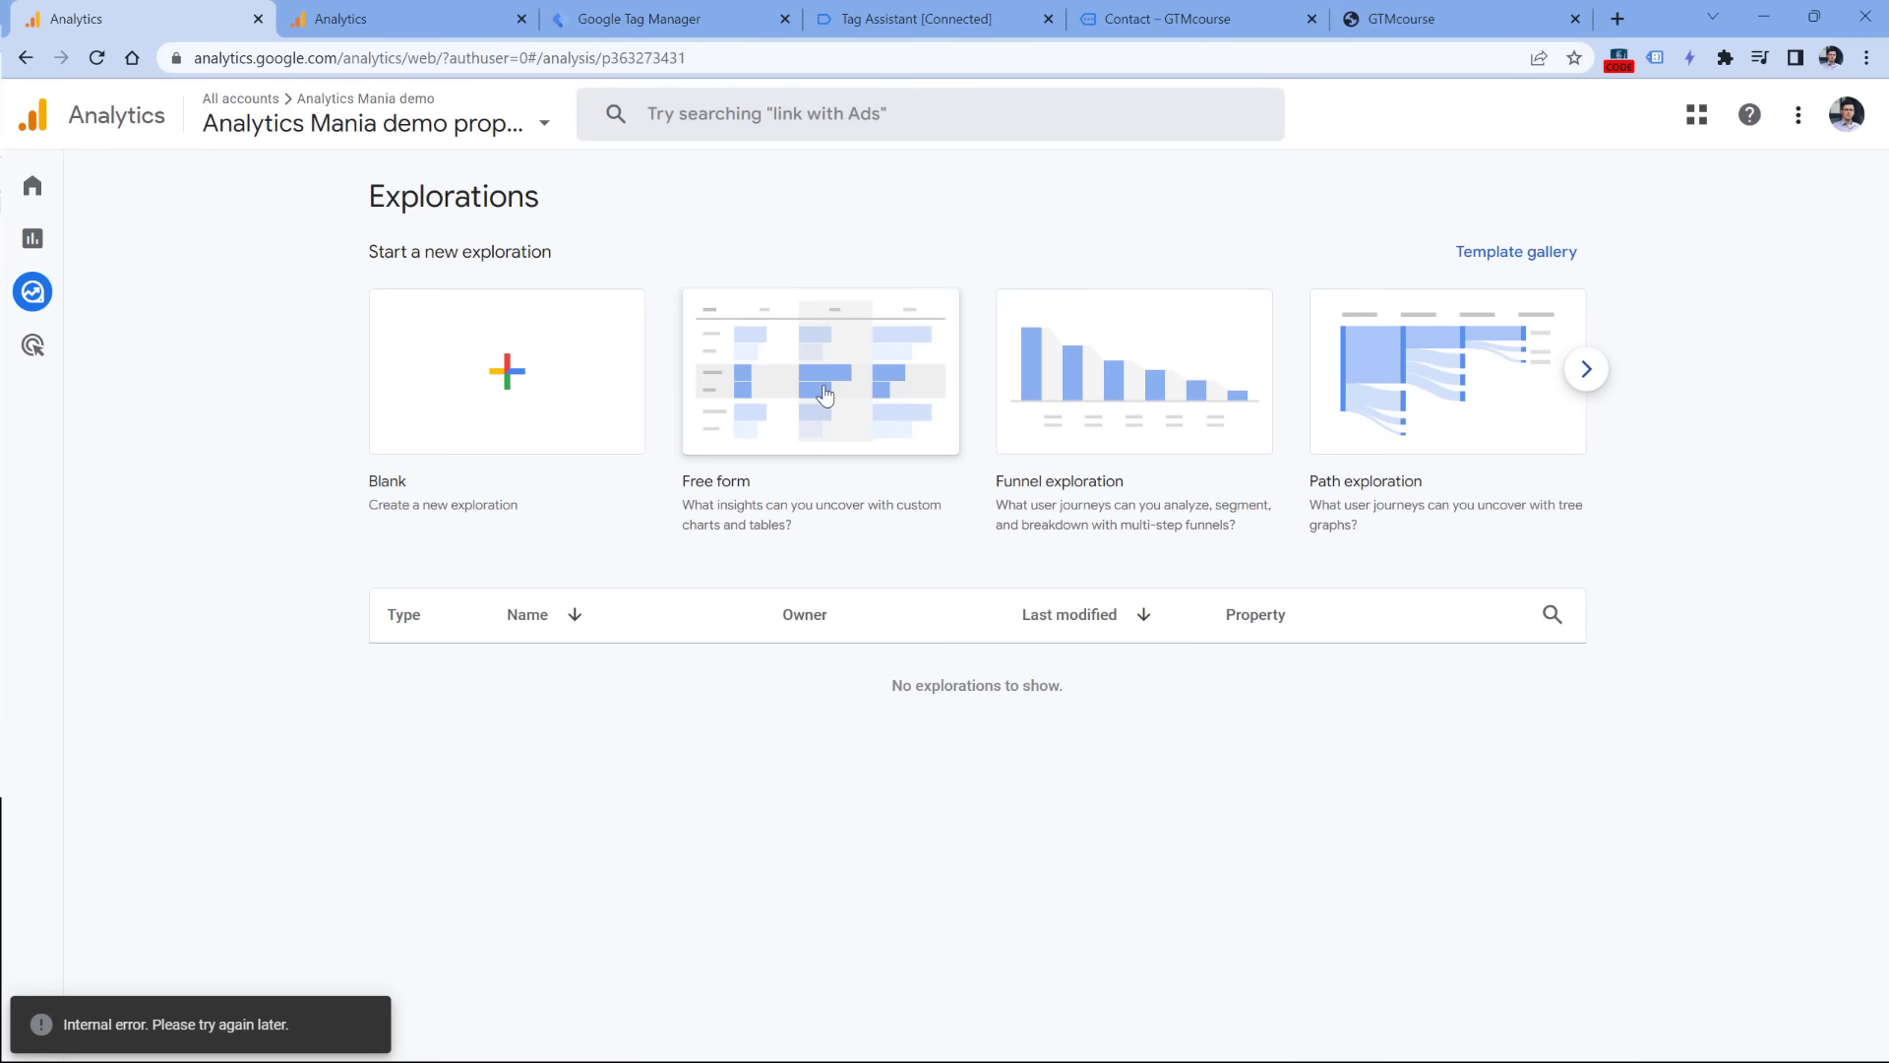
{"action": "left_click", "coordinate": [823, 383]}
{"action": "scroll", "coordinate": [504, 366], "scroll_direction": "down", "scroll_amount": 3}
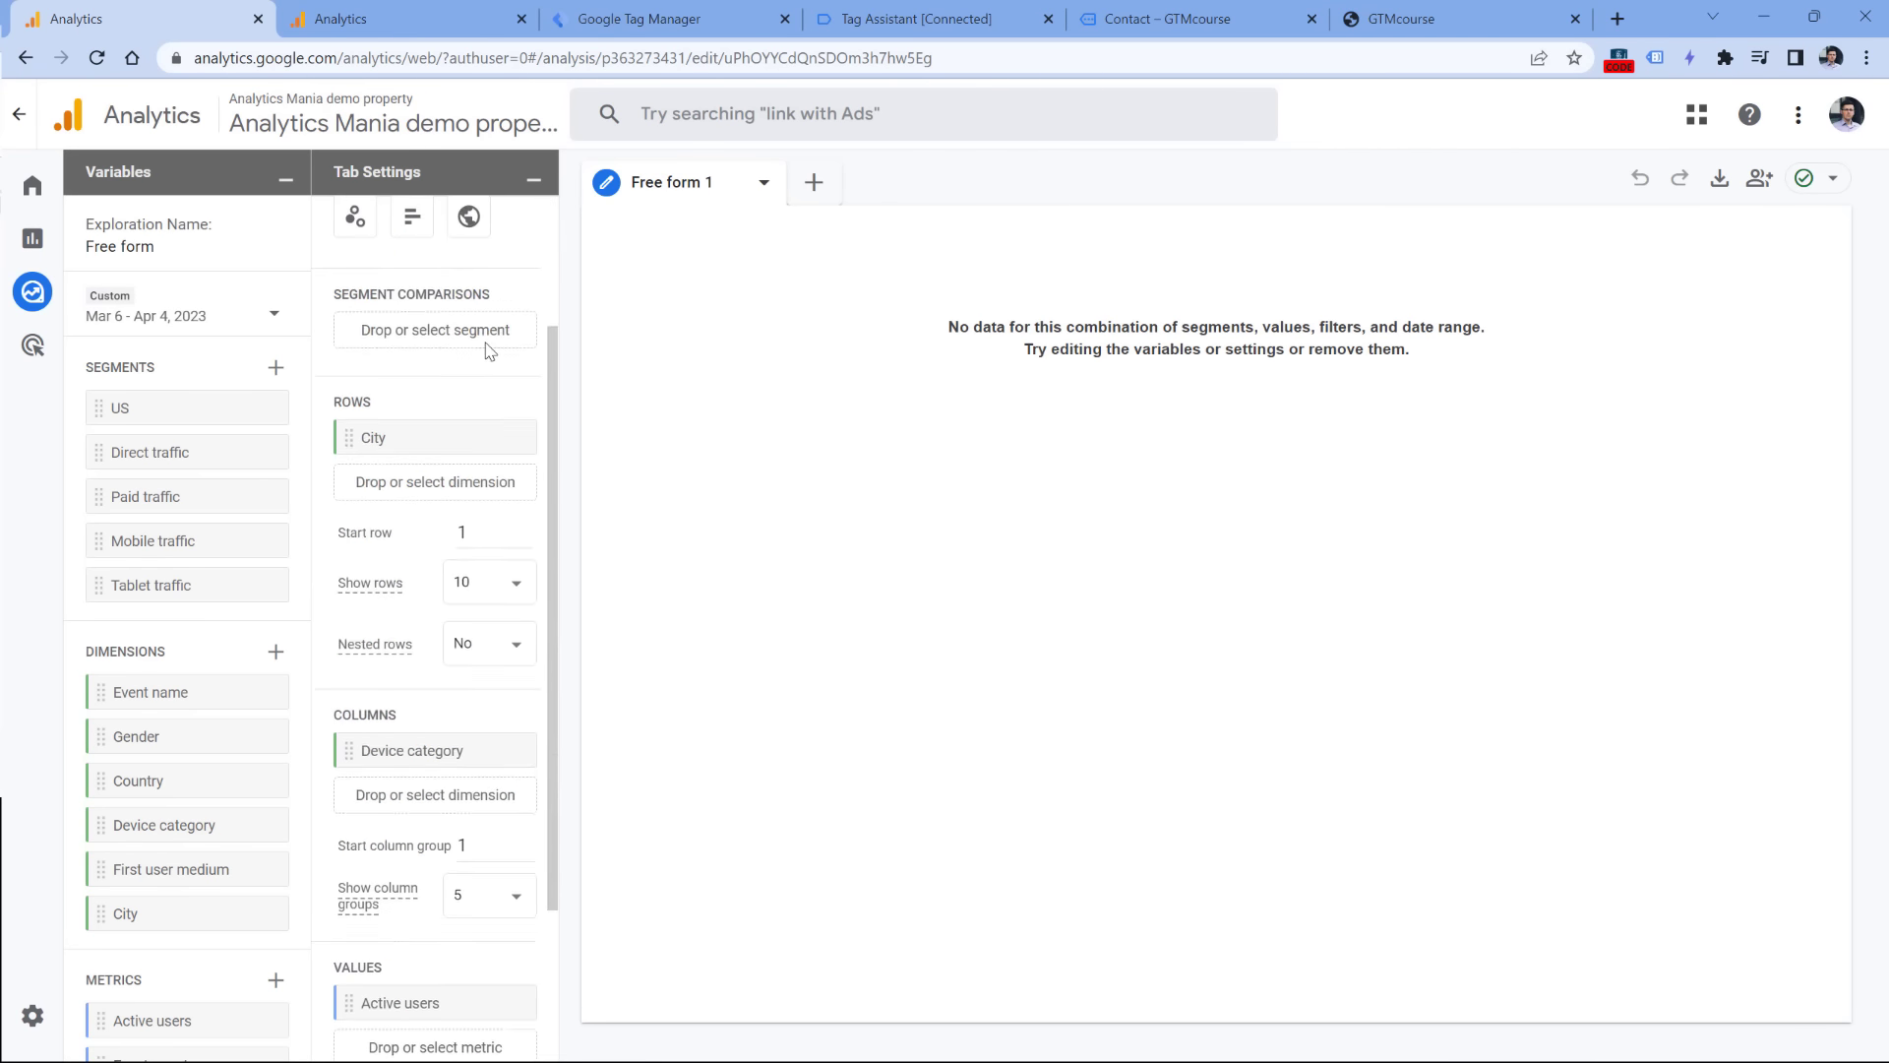
{"action": "left_click", "coordinate": [505, 418]}
{"action": "left_click", "coordinate": [505, 677]}
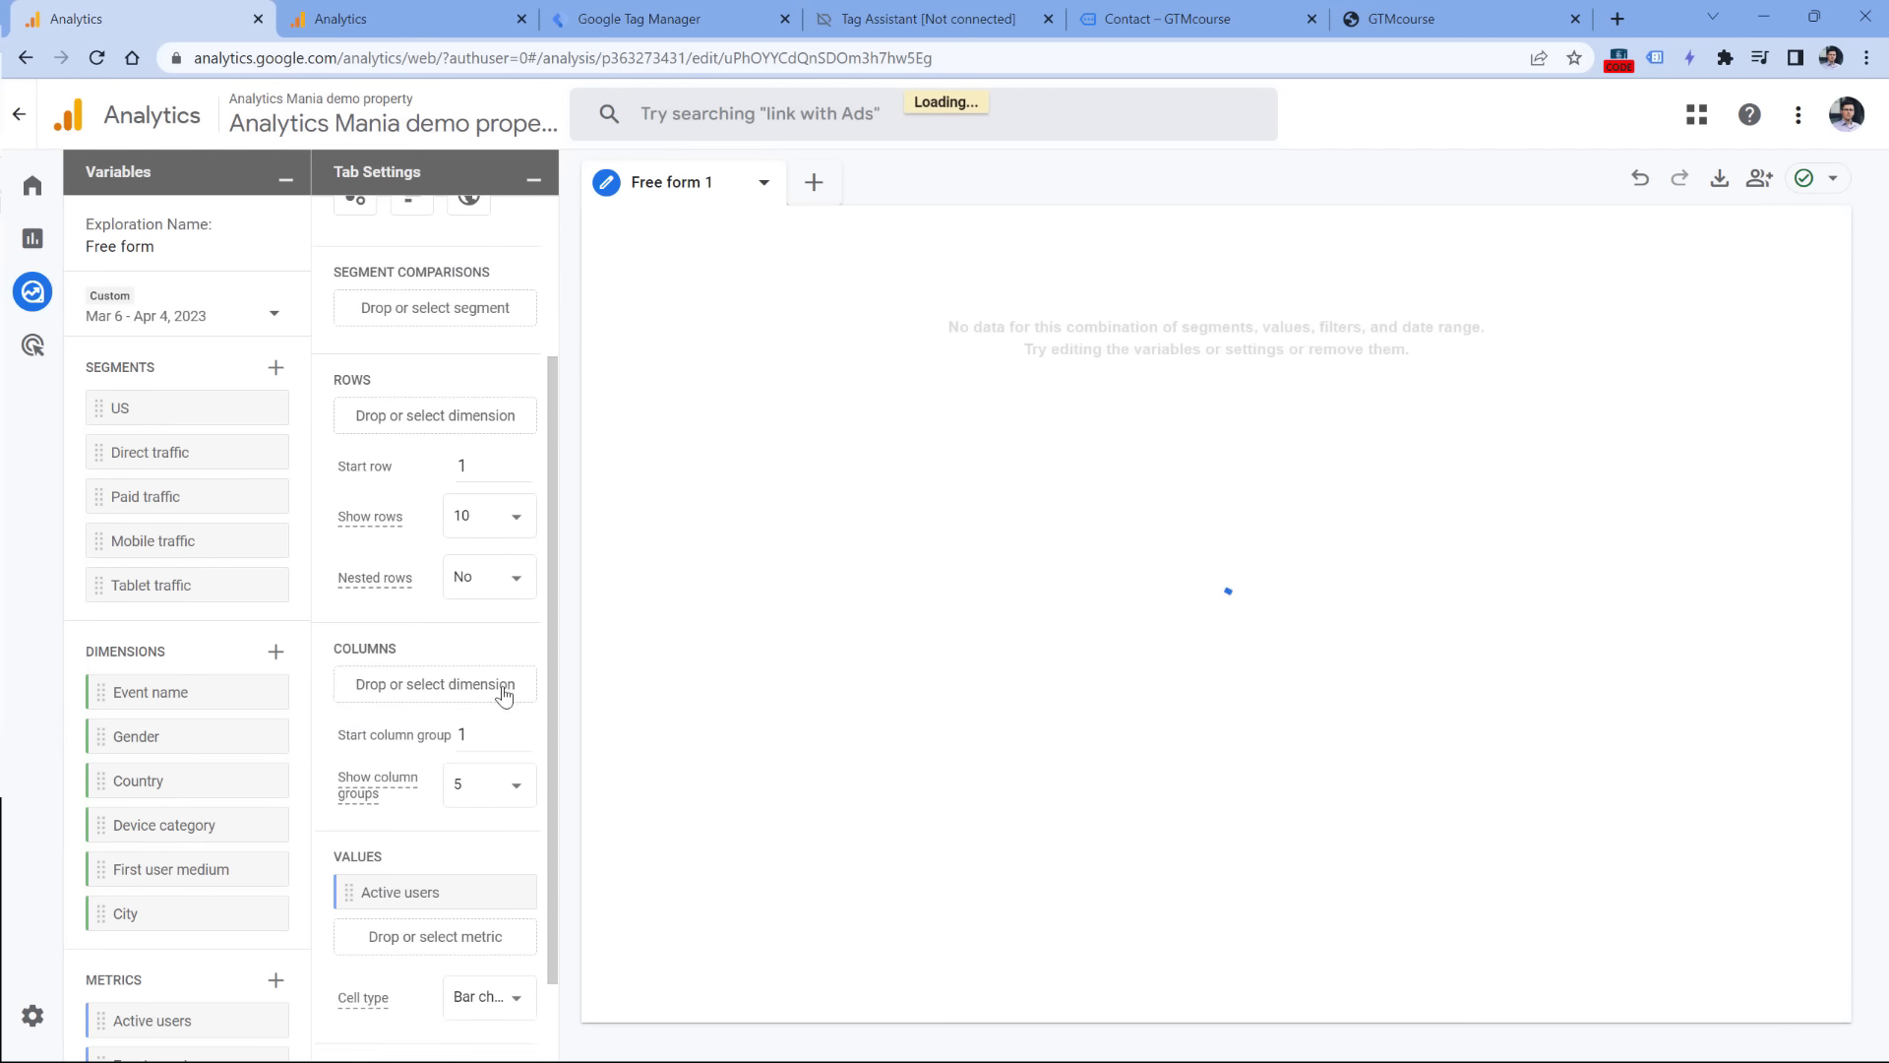
{"action": "scroll", "coordinate": [502, 748], "scroll_direction": "down", "scroll_amount": 2}
{"action": "left_click", "coordinate": [504, 776]}
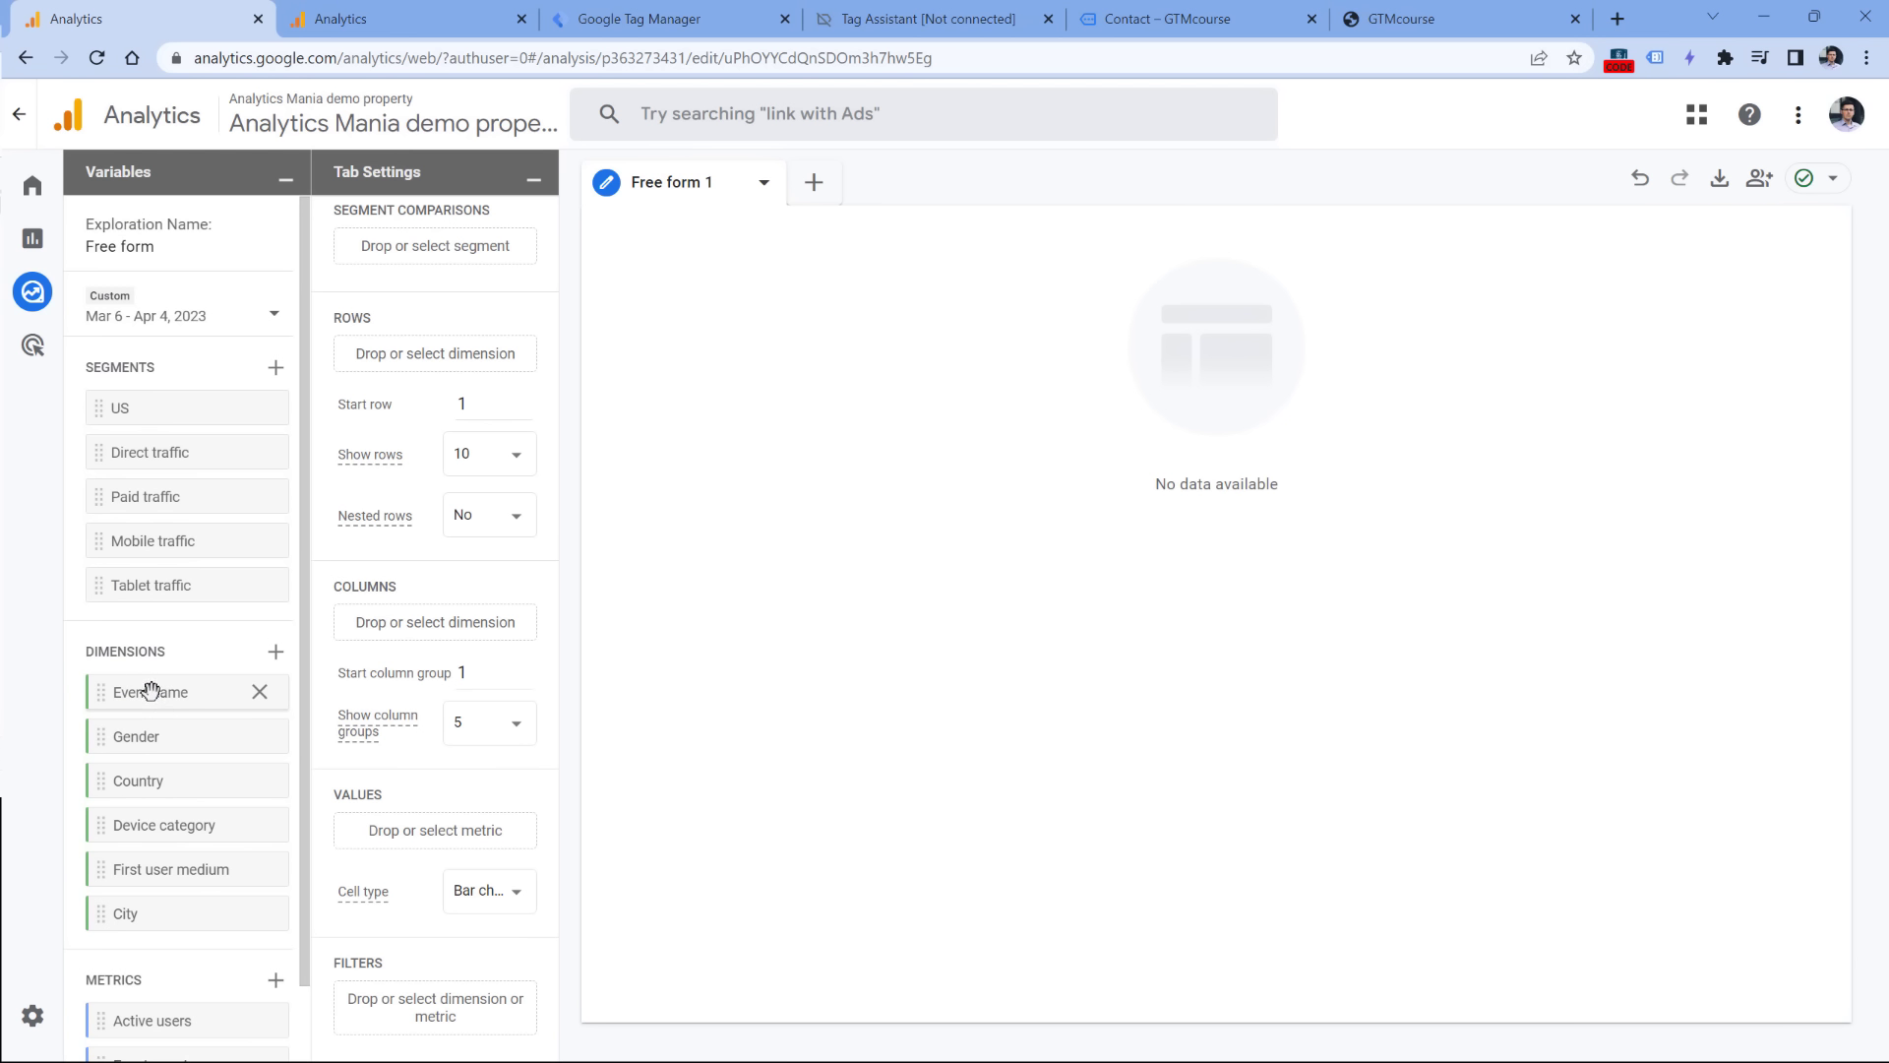
Step: Filter the exploration to Event name exactly matches menu_link_click, copying the event name from the tag in Google Tag Manager
{"action": "left_click_drag", "start_coordinate": [144, 689], "coordinate": [409, 1017]}
{"action": "left_click", "coordinate": [430, 842]}
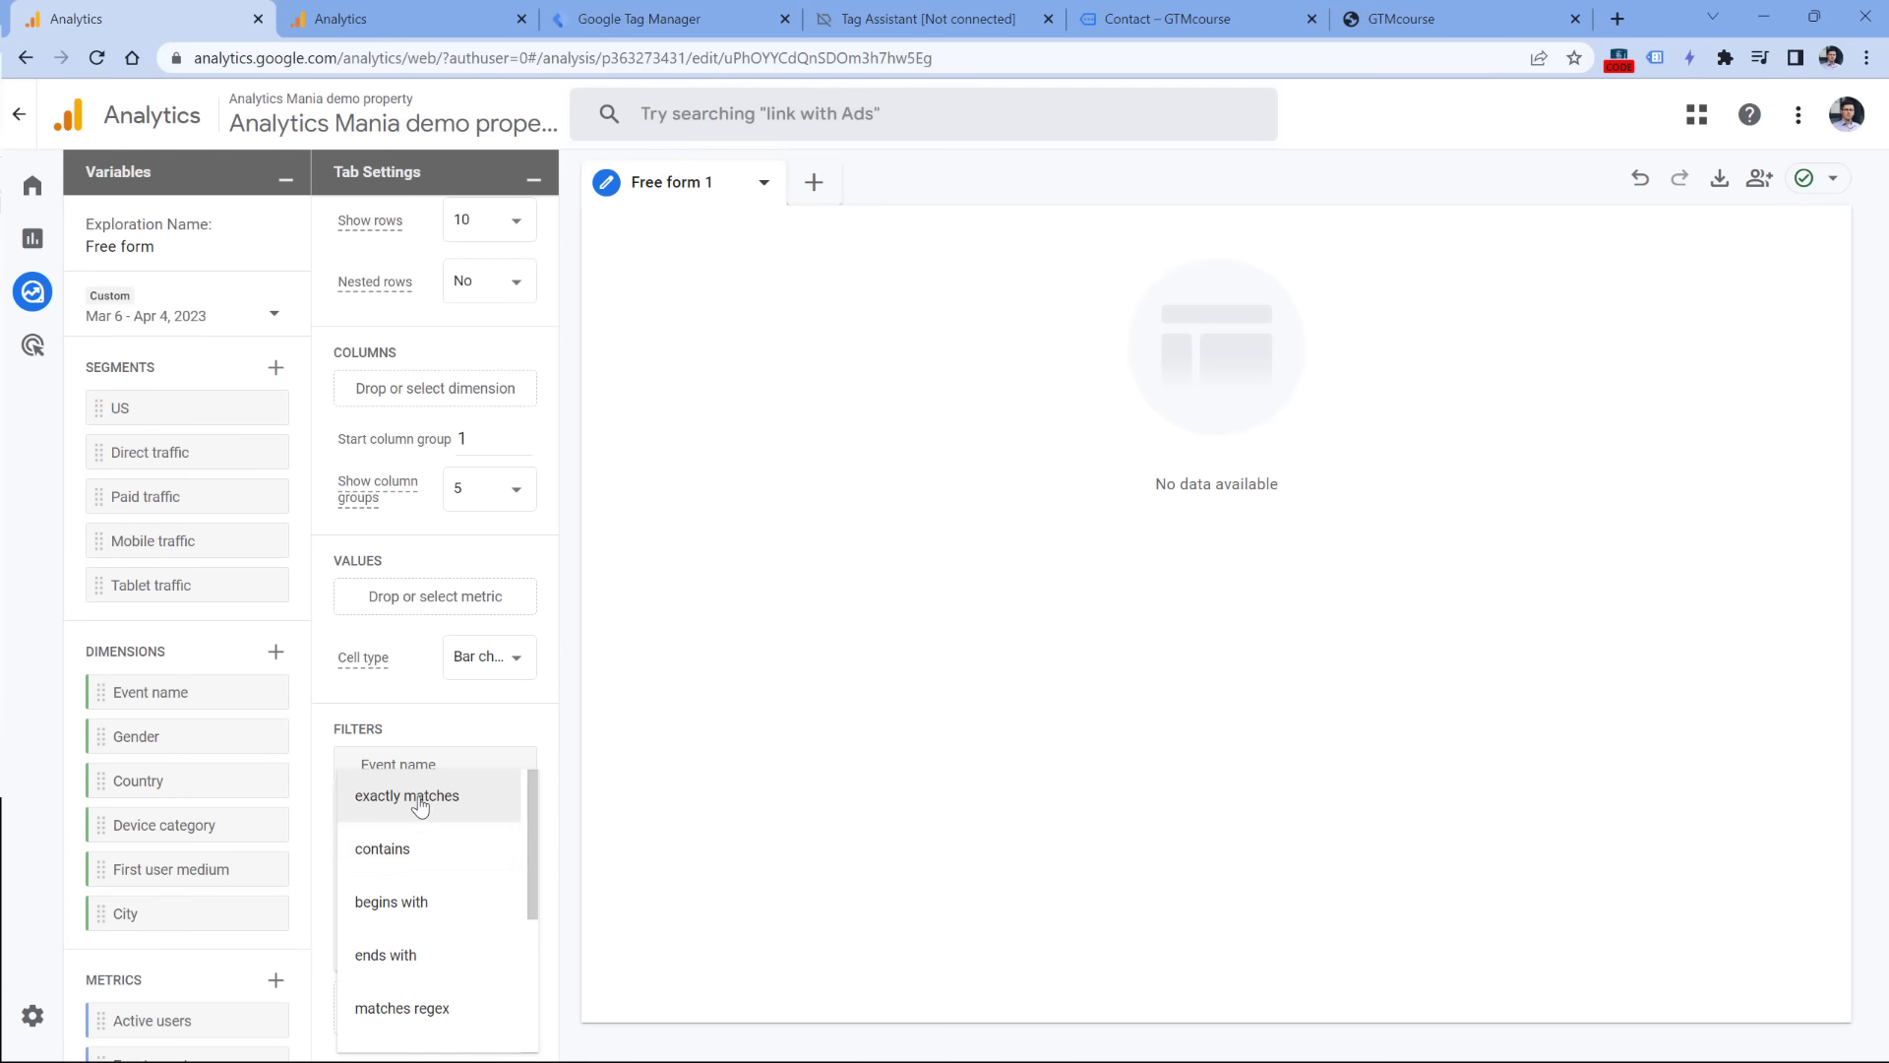
{"action": "left_click", "coordinate": [415, 798]}
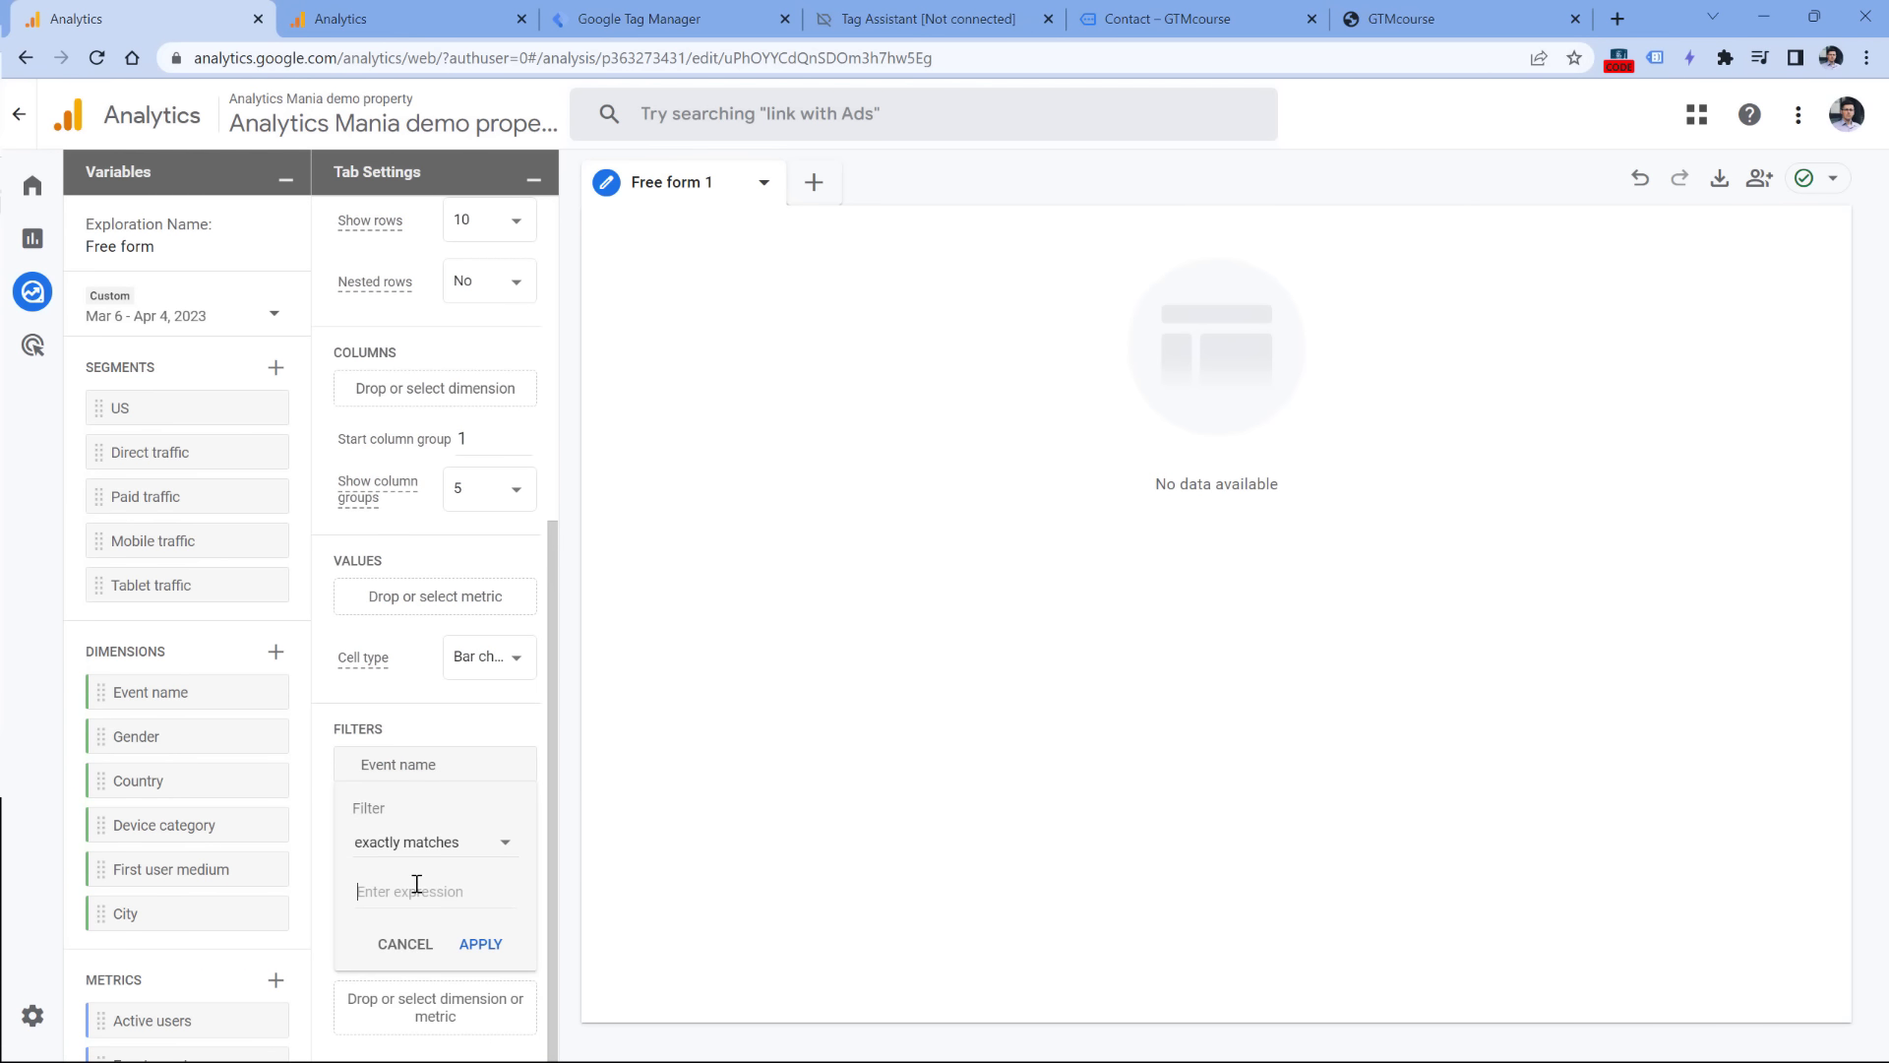
{"action": "left_click", "coordinate": [630, 19]}
{"action": "double_click", "coordinate": [718, 593]}
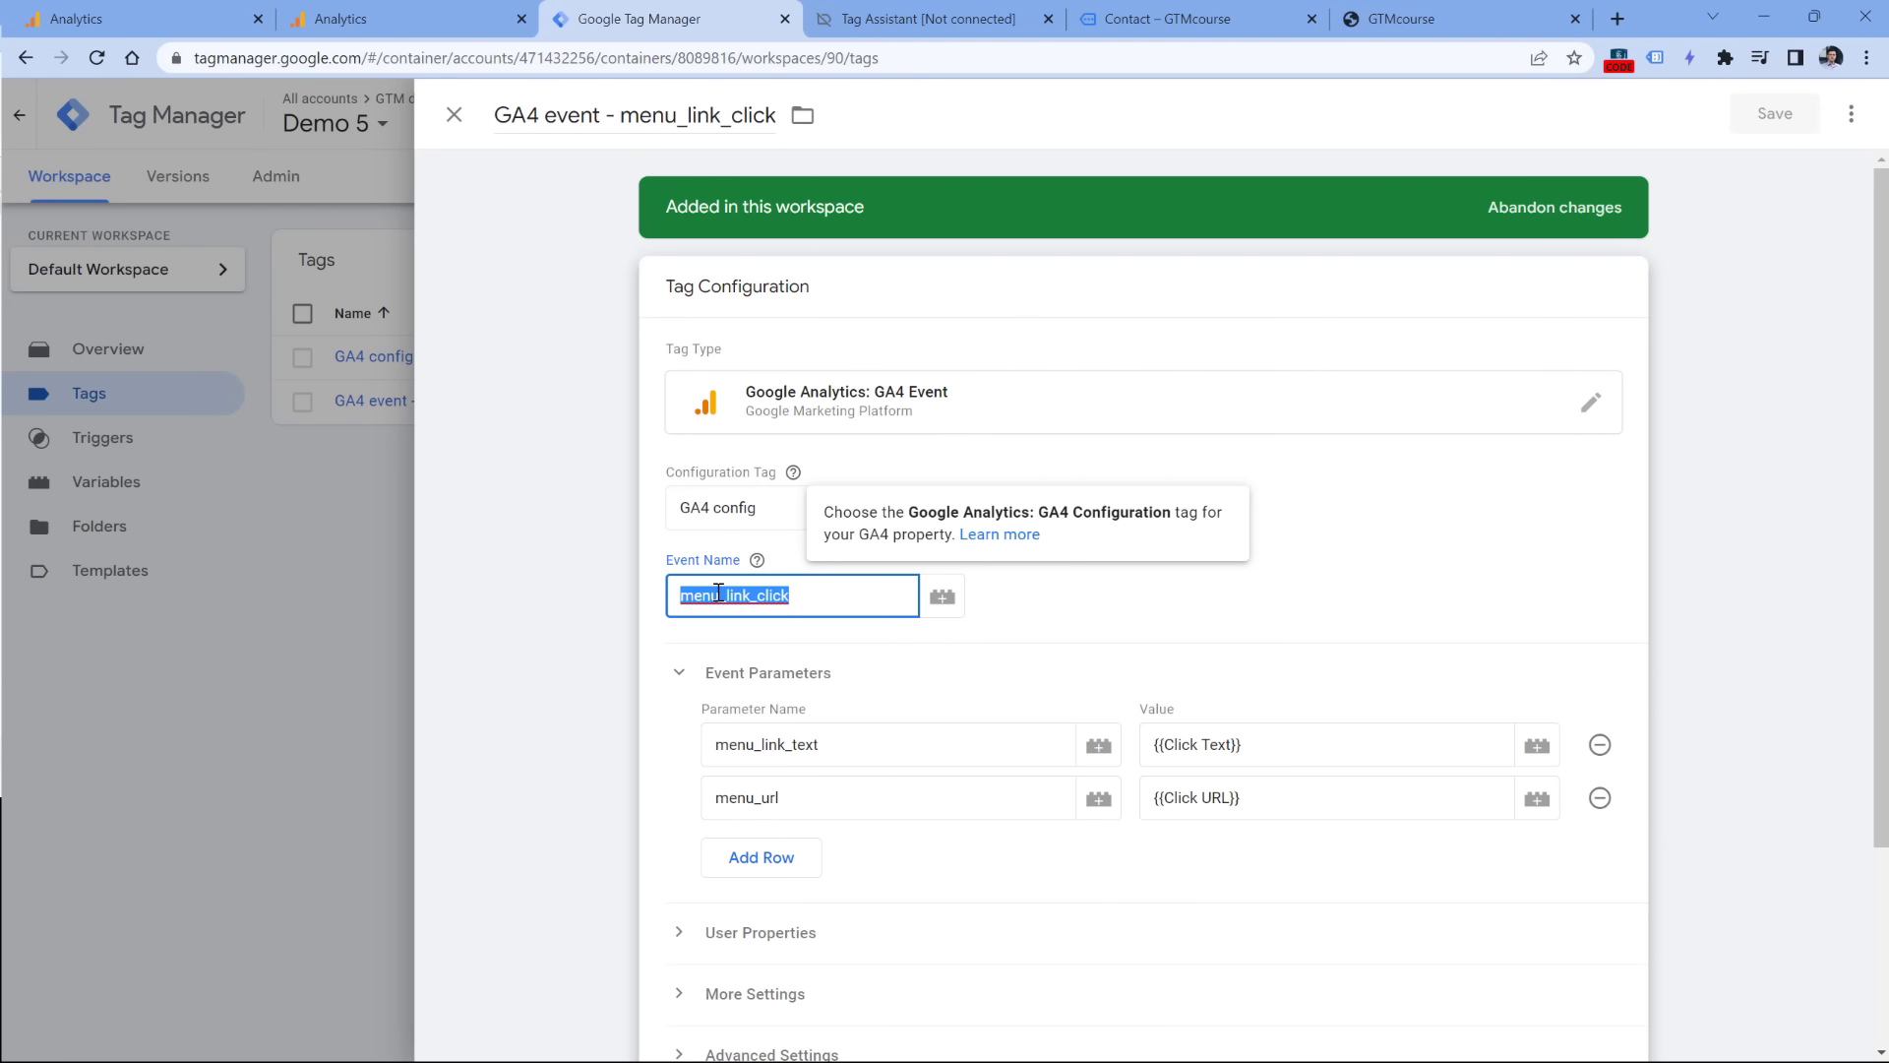
{"action": "key", "text": "ctrl+c"}
{"action": "left_click", "coordinate": [160, 18]}
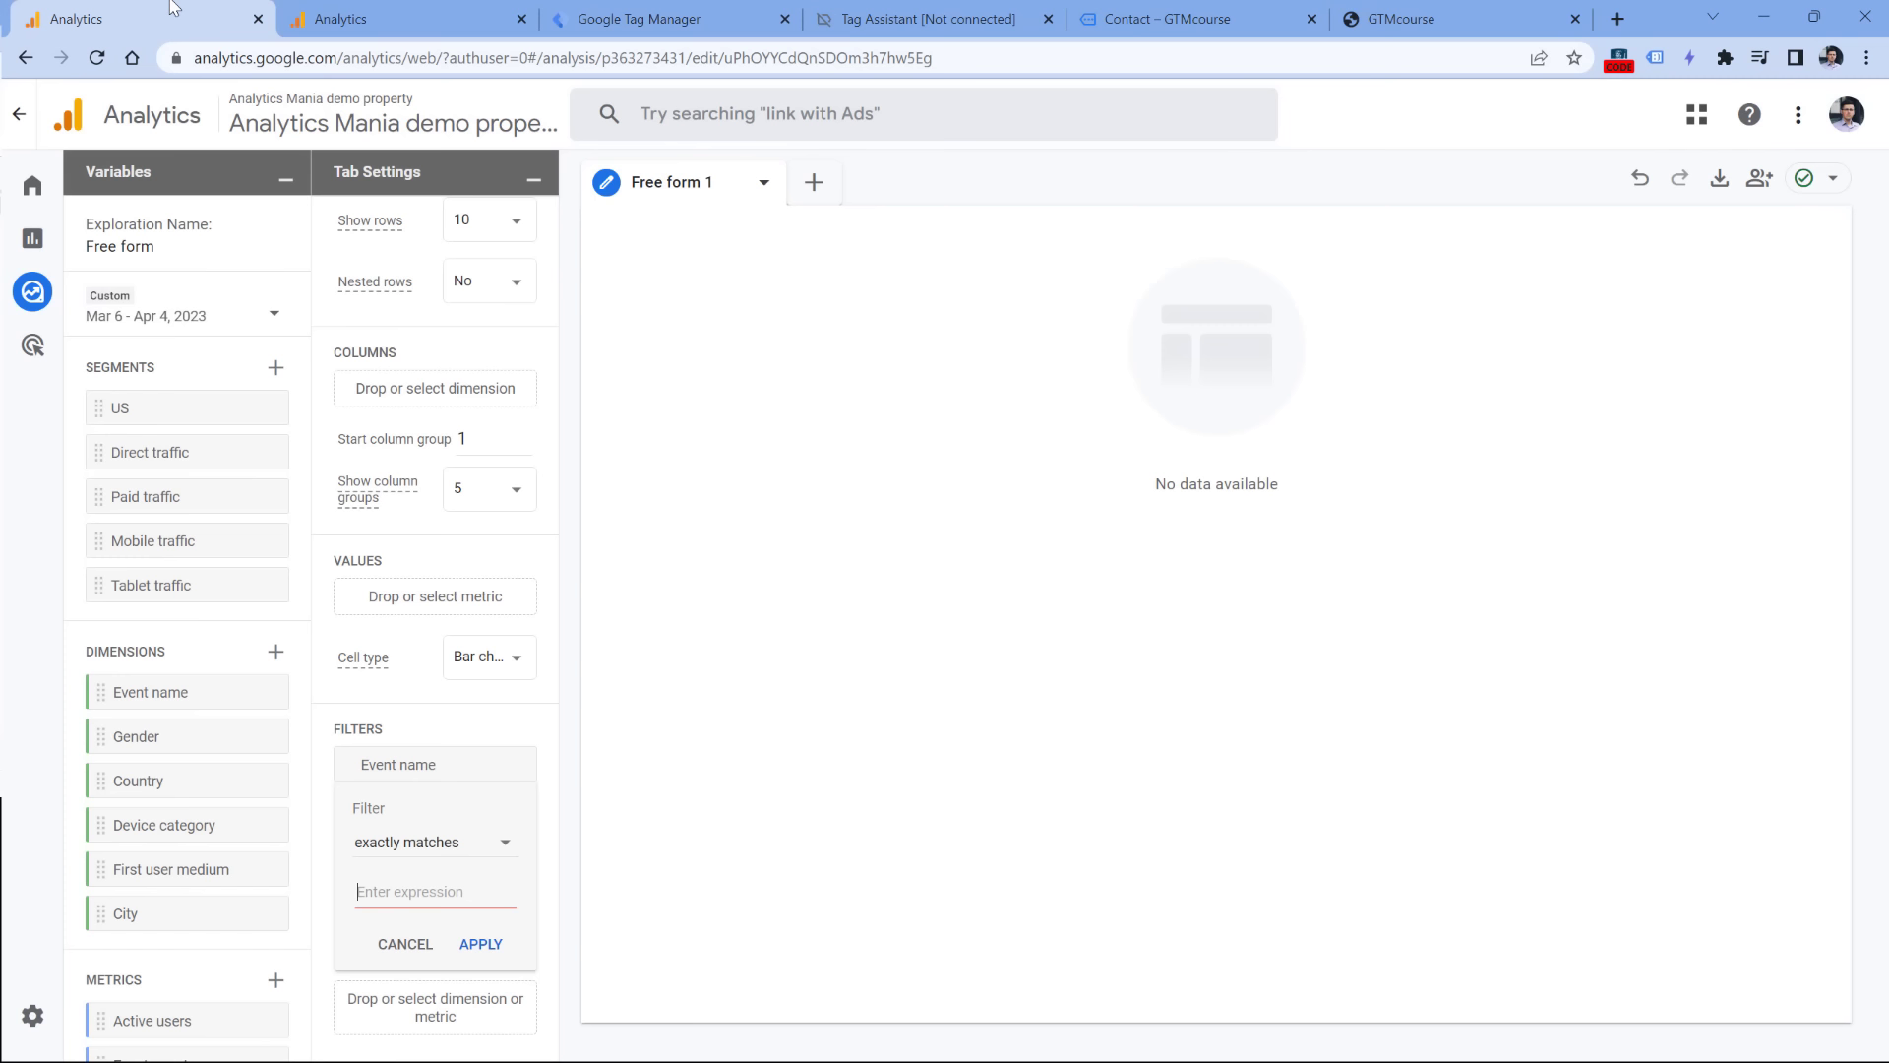
{"action": "left_click", "coordinate": [434, 891]}
{"action": "key", "text": "ctrl+v"}
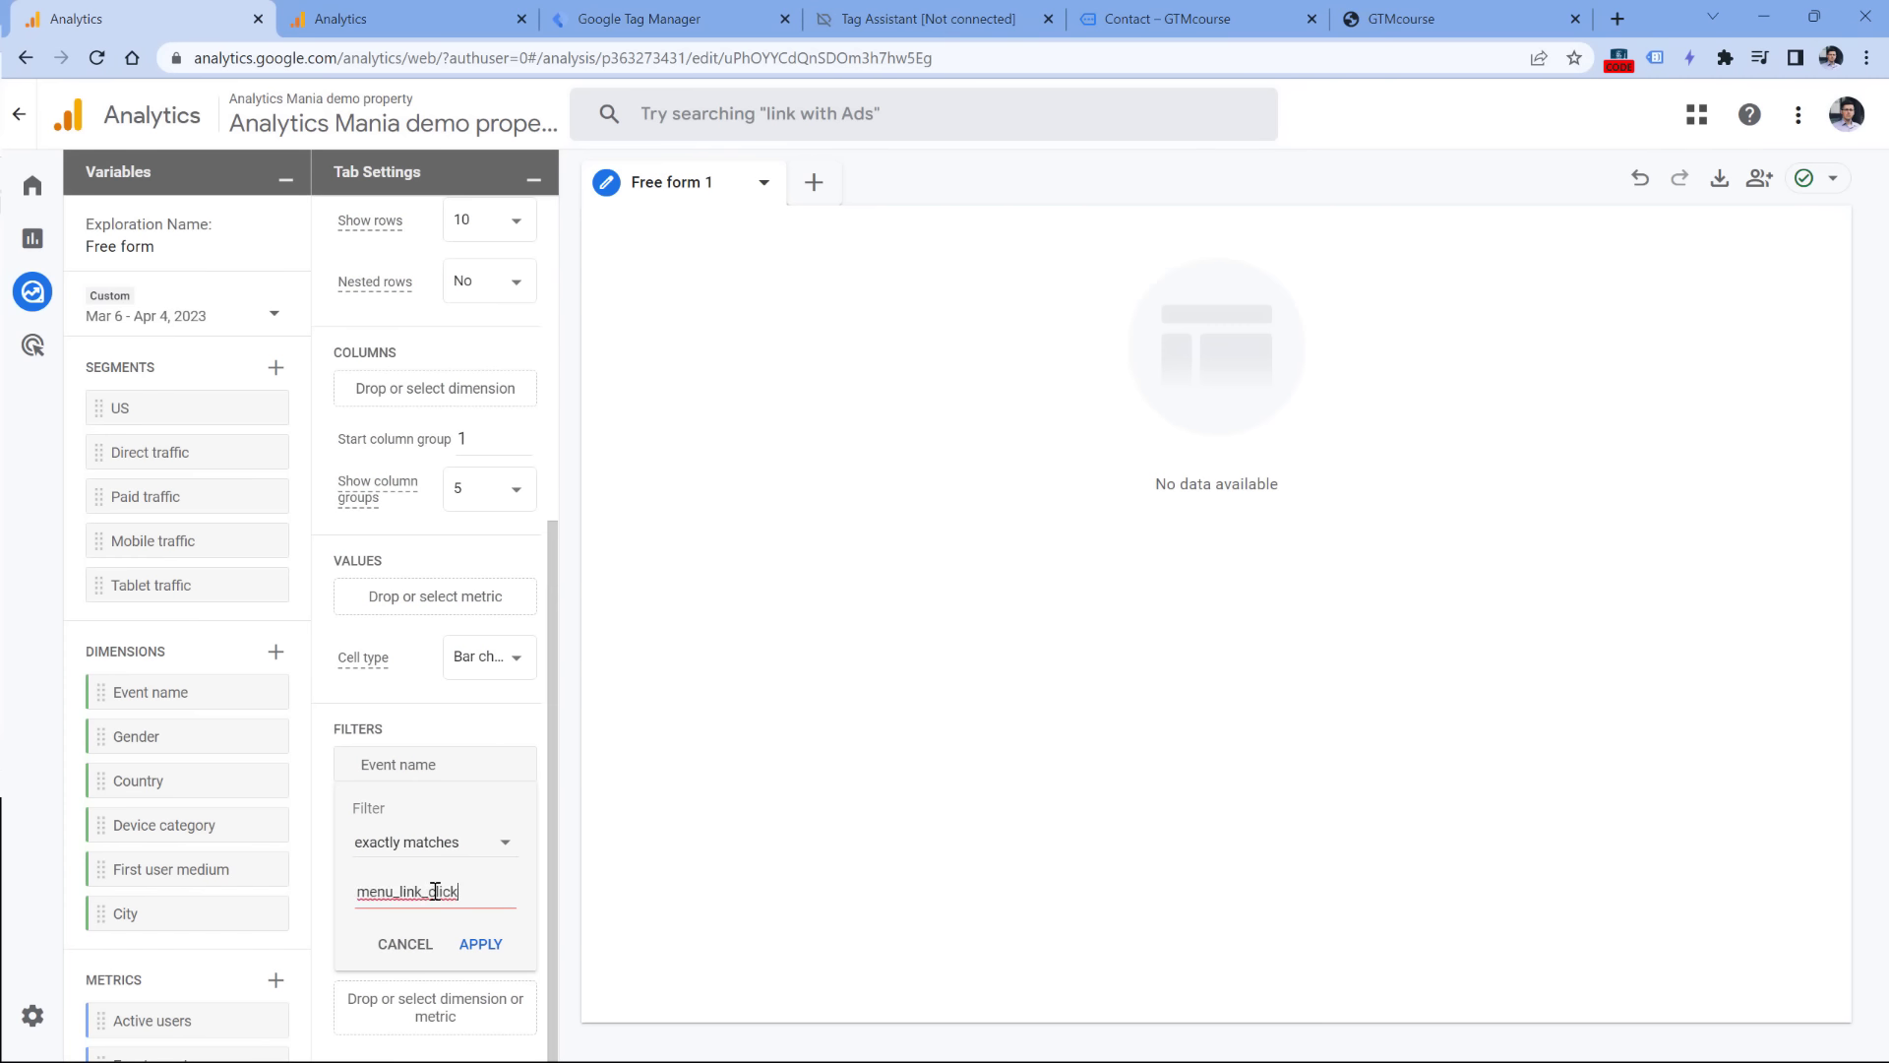
{"action": "left_click", "coordinate": [482, 946]}
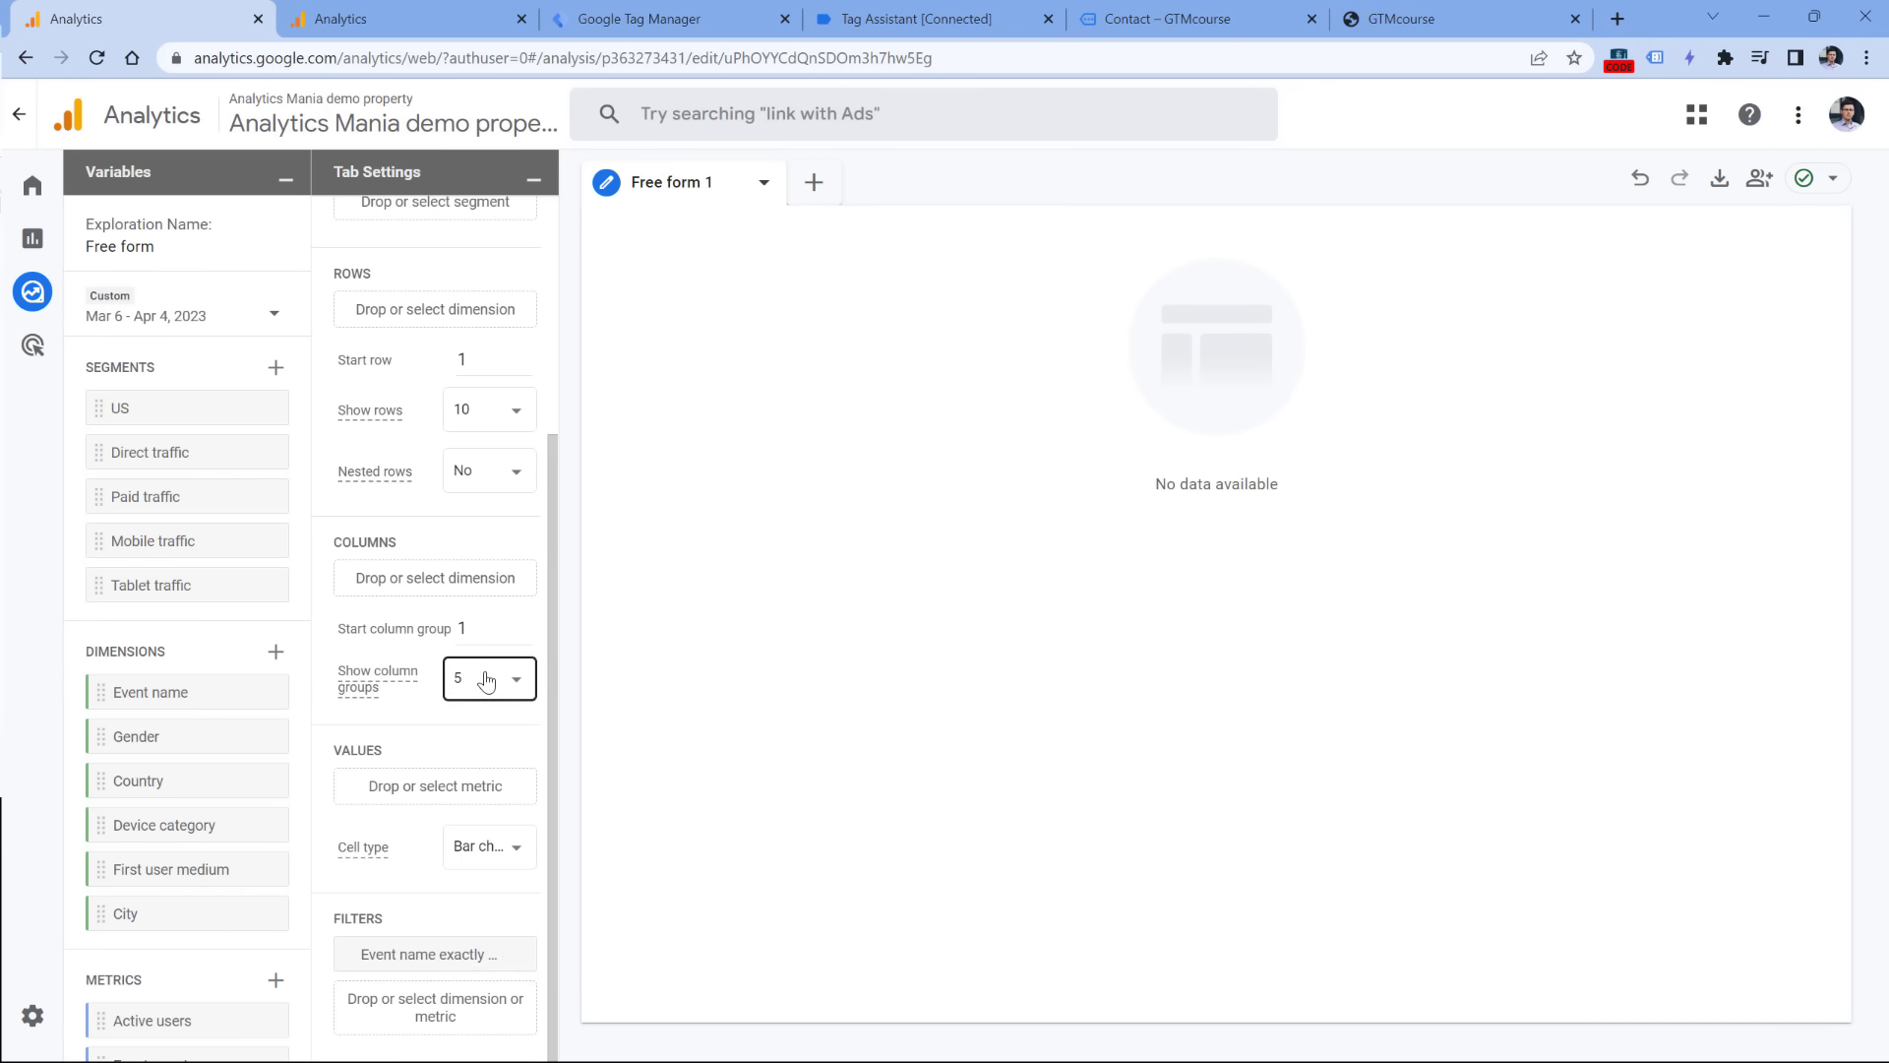
Step: Use Event count as the exploration's value and the imported custom dimension Menu link URL as its row dimension
{"action": "scroll", "coordinate": [138, 733], "scroll_direction": "down", "scroll_amount": 1}
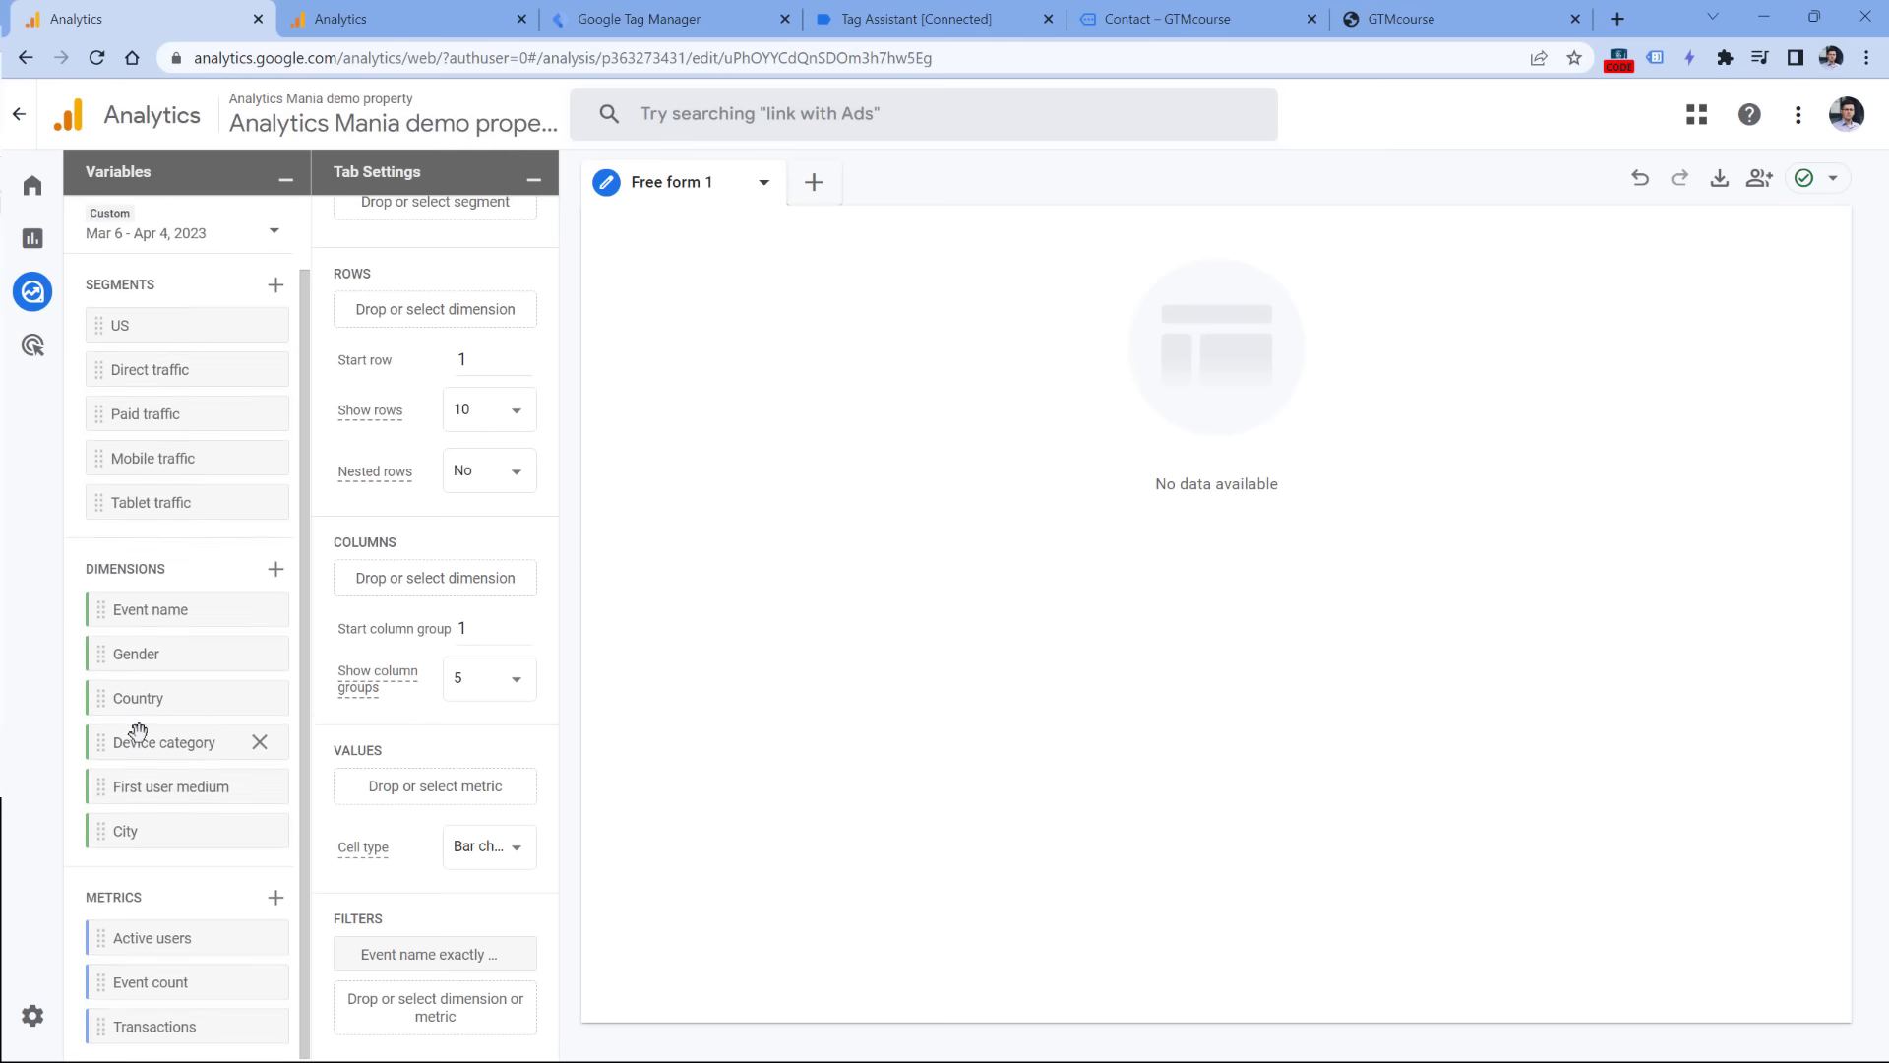
{"action": "left_click_drag", "start_coordinate": [104, 984], "coordinate": [358, 804]}
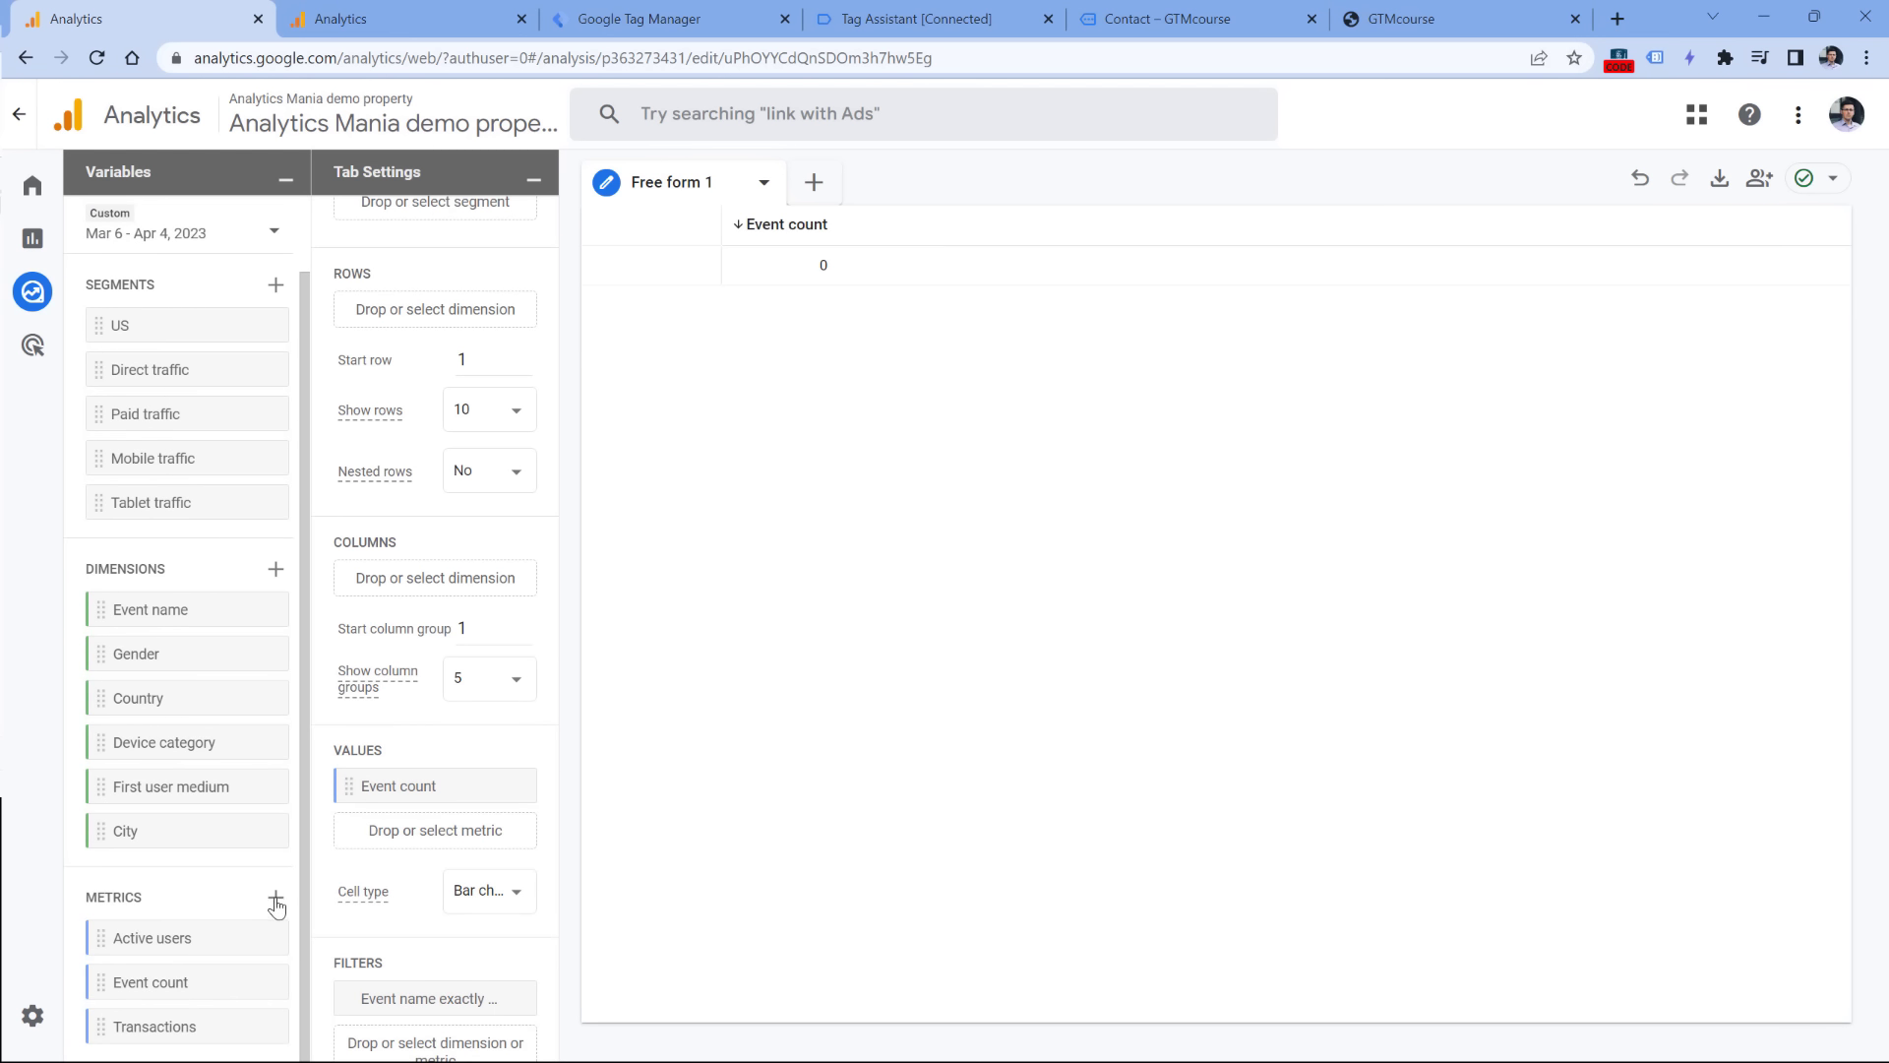
{"action": "scroll", "coordinate": [400, 705], "scroll_direction": "up", "scroll_amount": 1}
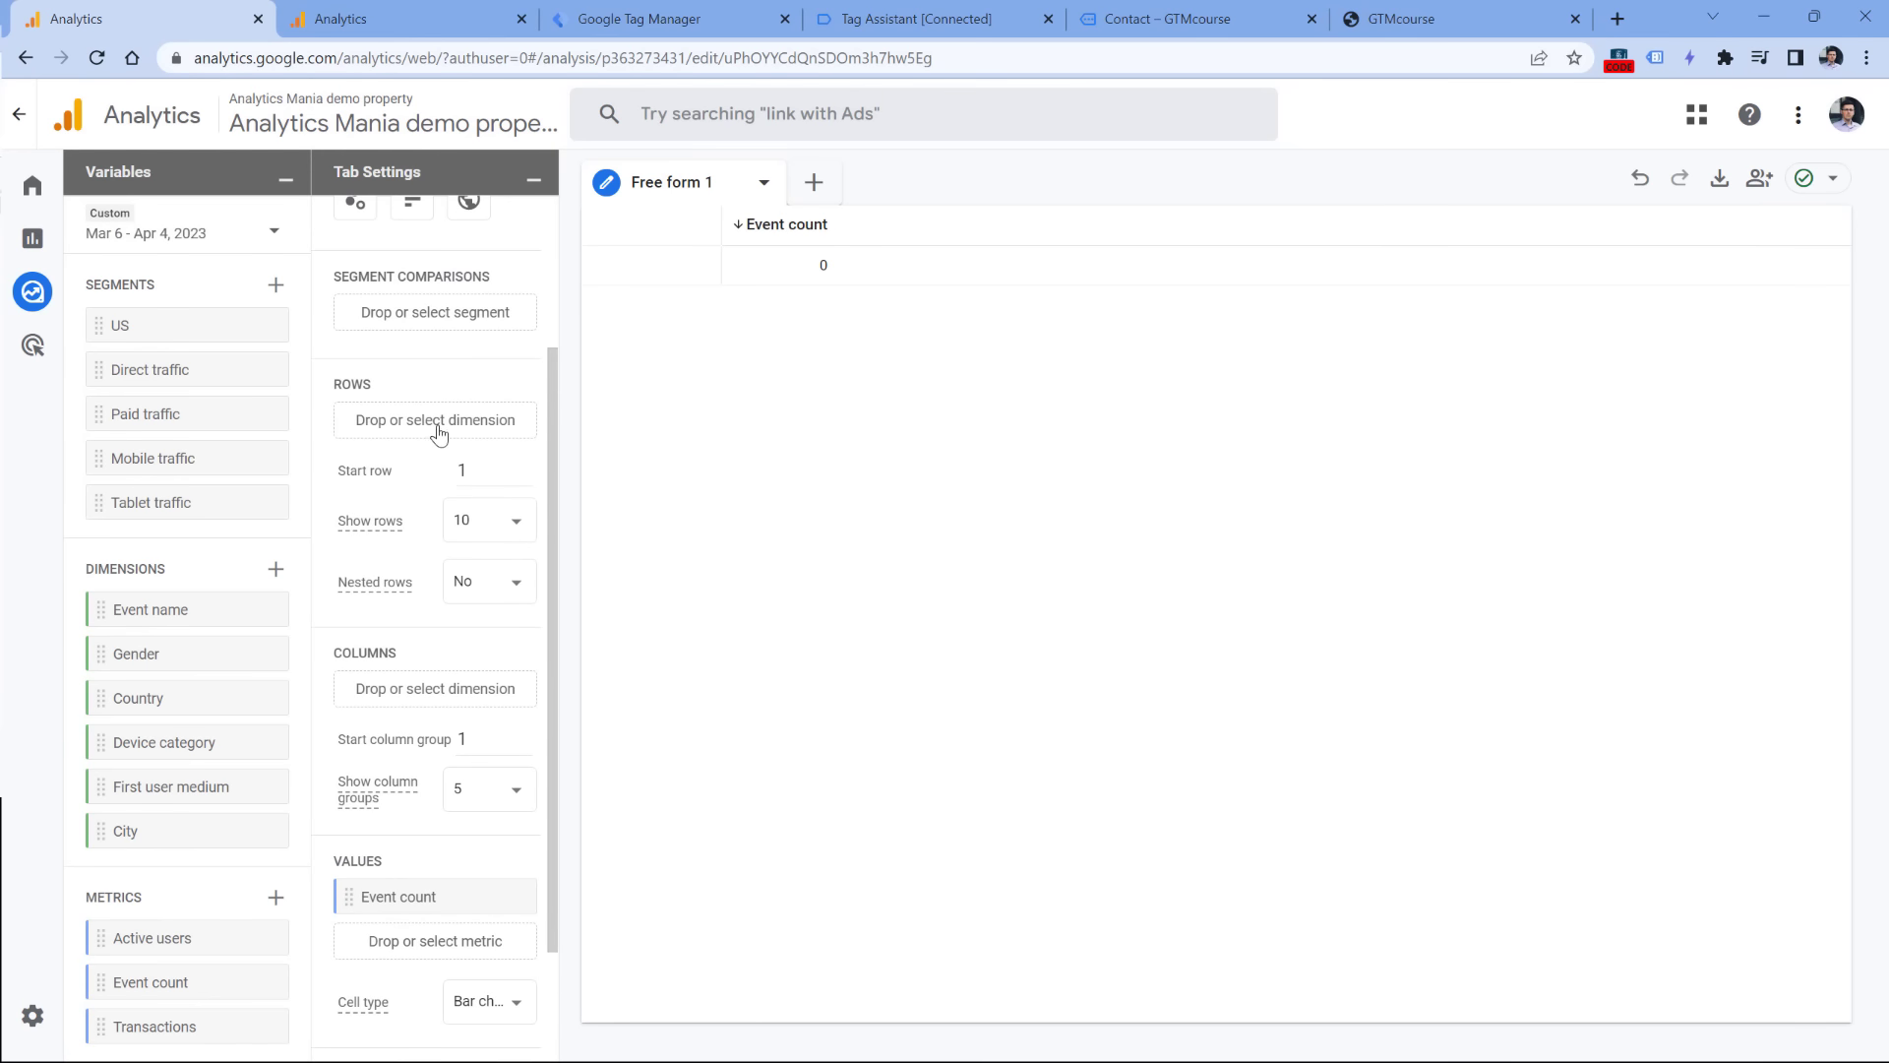
{"action": "left_click", "coordinate": [276, 572]}
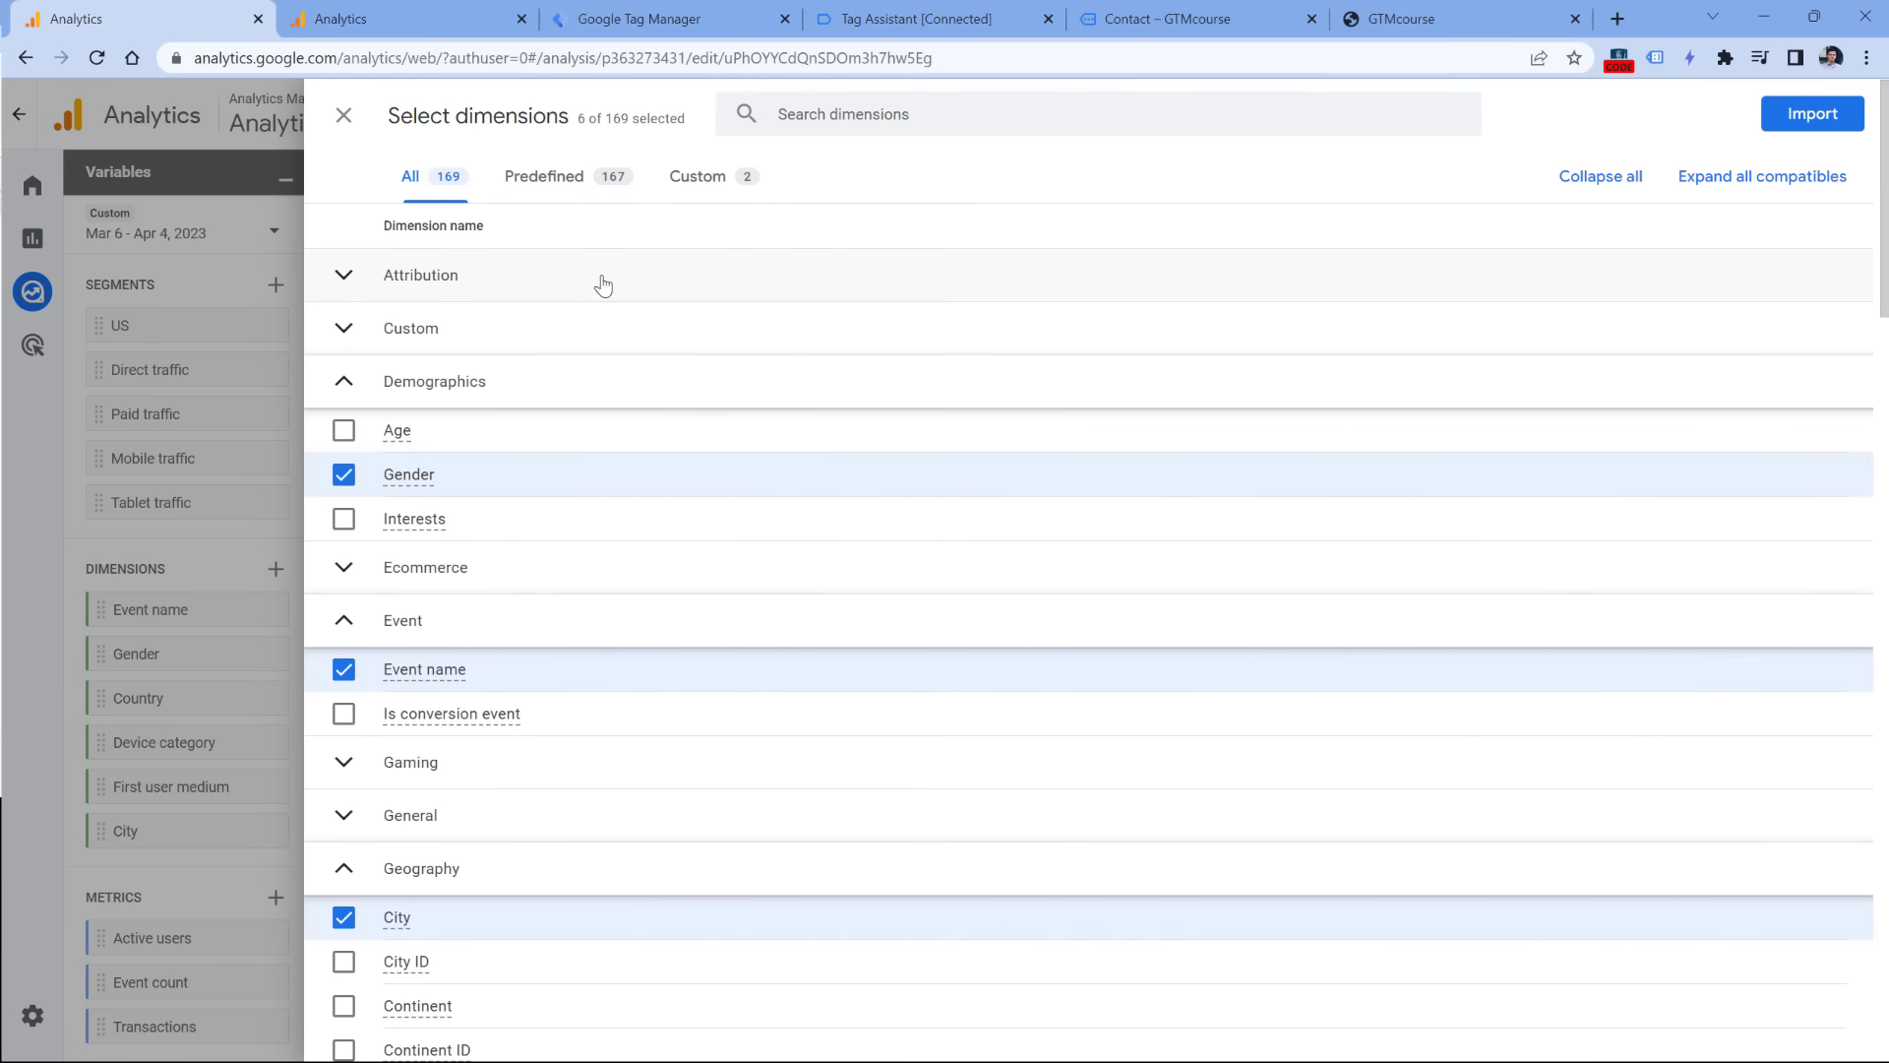
{"action": "left_click", "coordinate": [723, 179]}
{"action": "left_click", "coordinate": [339, 277]}
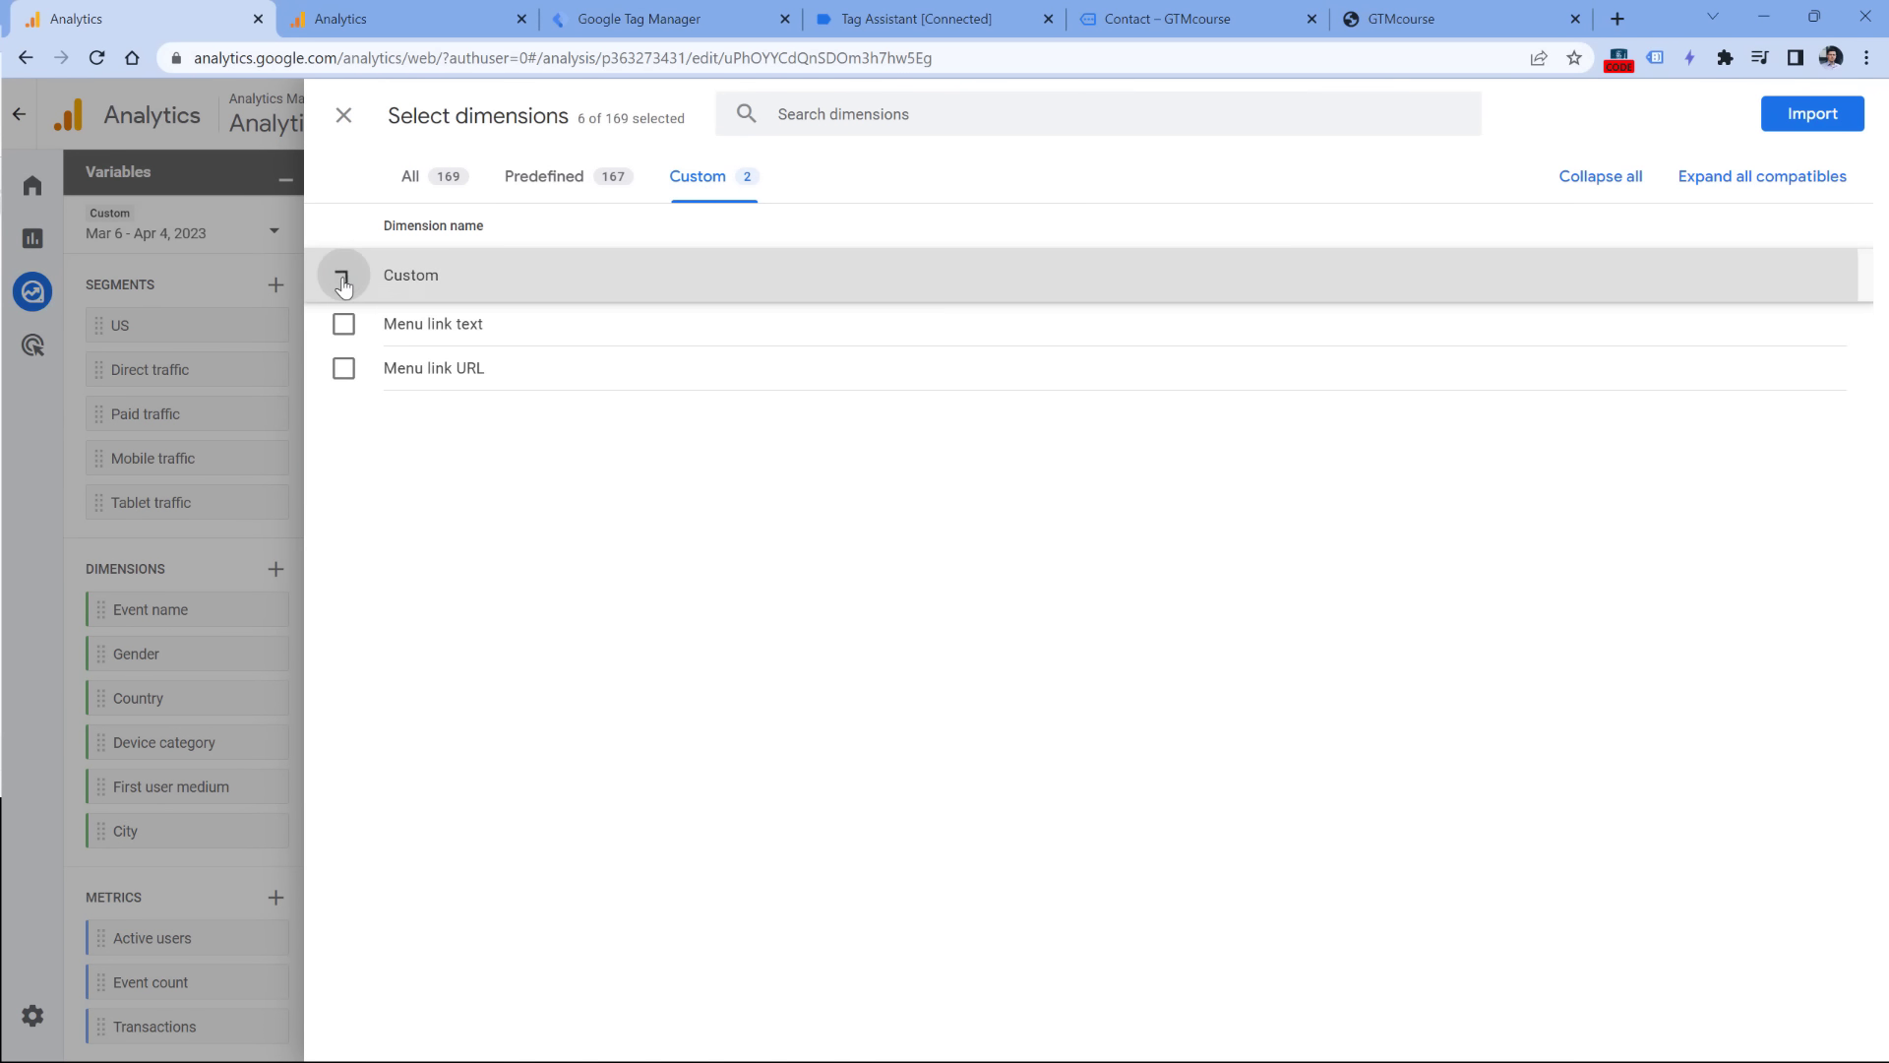
{"action": "left_click", "coordinate": [344, 369]}
{"action": "left_click", "coordinate": [1813, 115]}
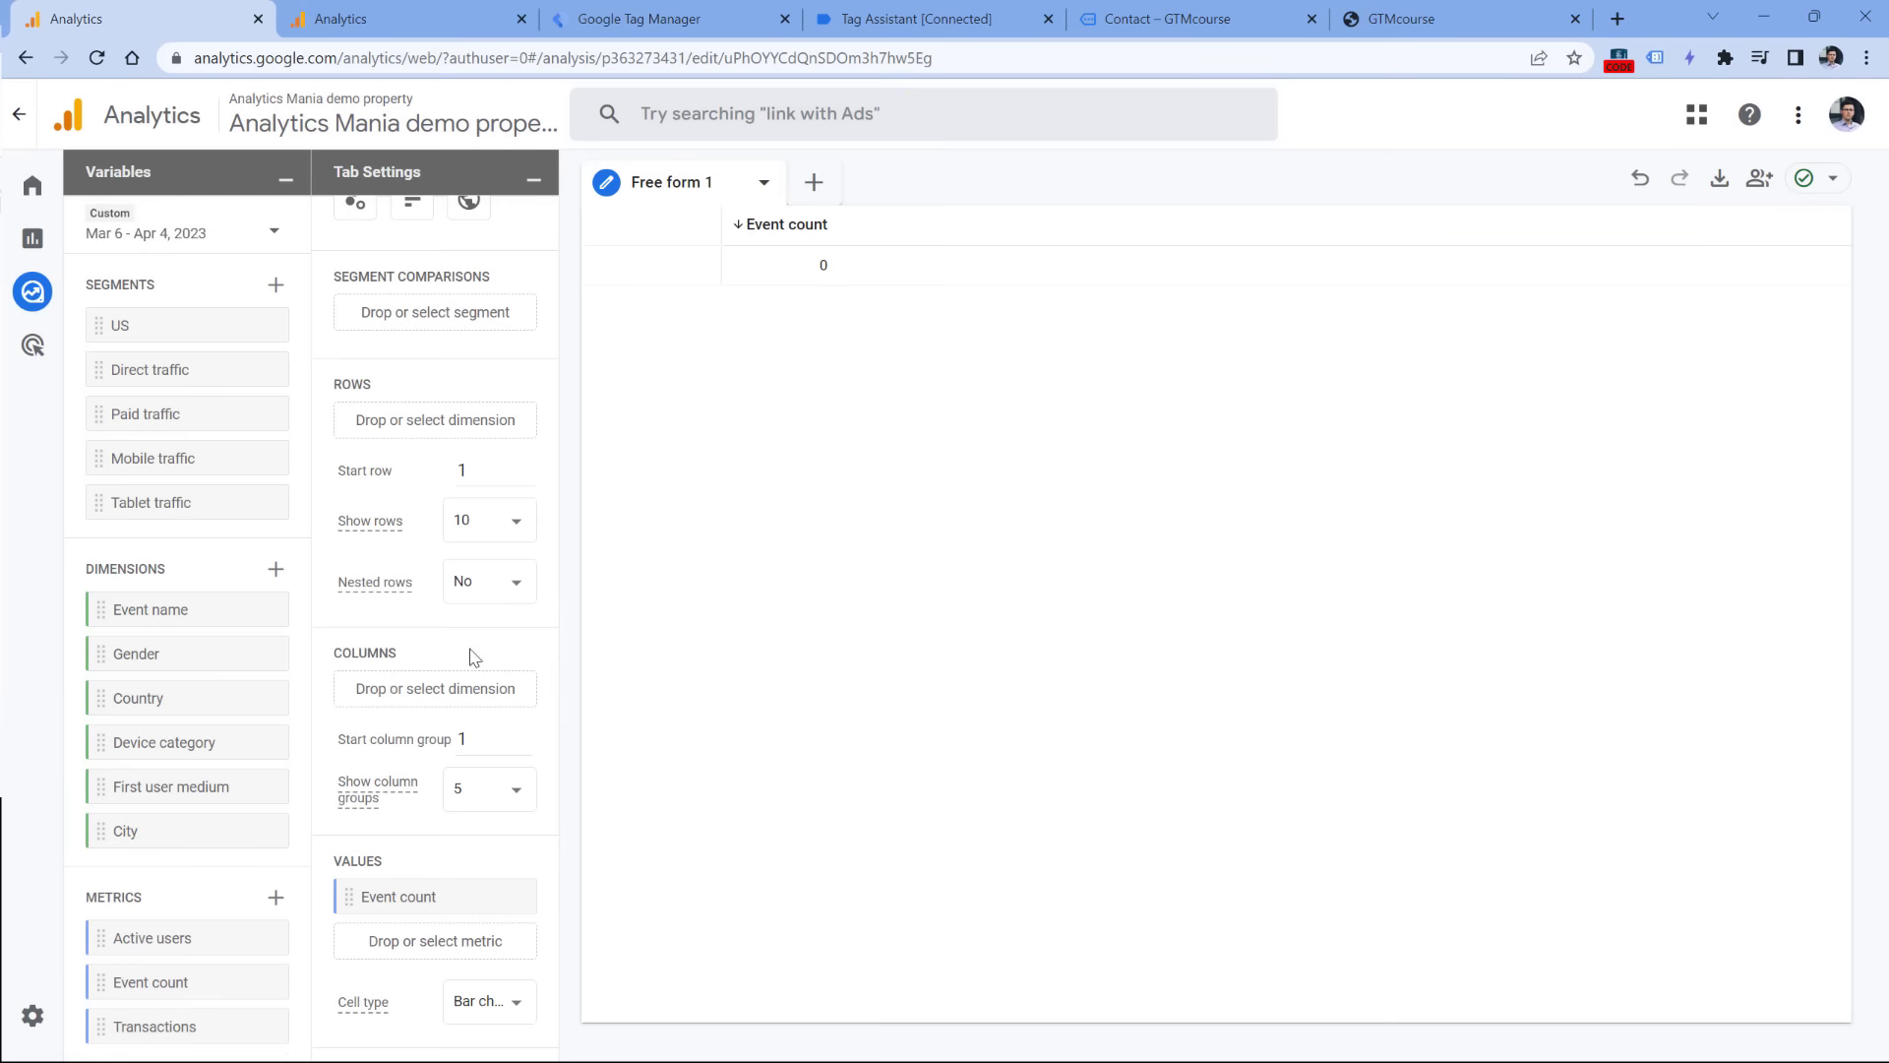
{"action": "left_click_drag", "start_coordinate": [158, 874], "coordinate": [399, 435]}
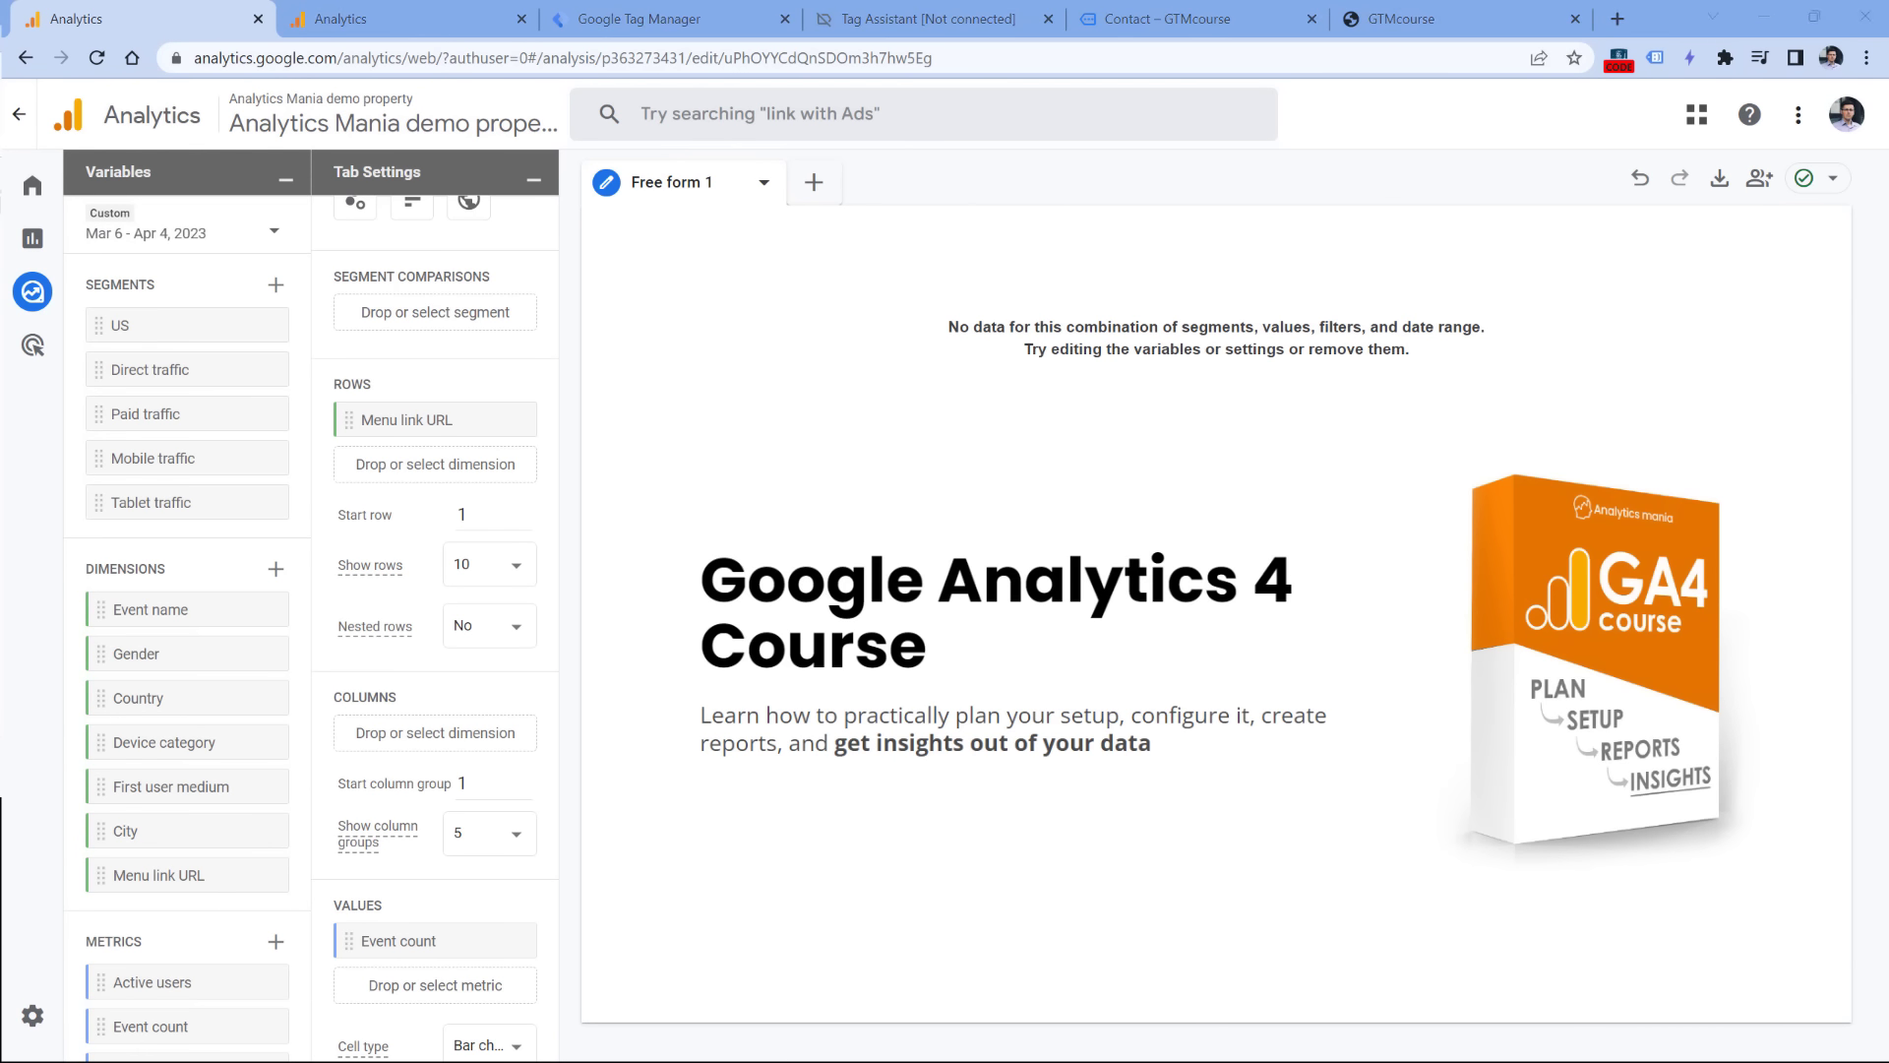
Step: In Google Tag Manager, close the event tag and publish the workspace changes as a version named "installed GA4"
{"action": "left_click", "coordinate": [699, 14]}
{"action": "left_click", "coordinate": [453, 115]}
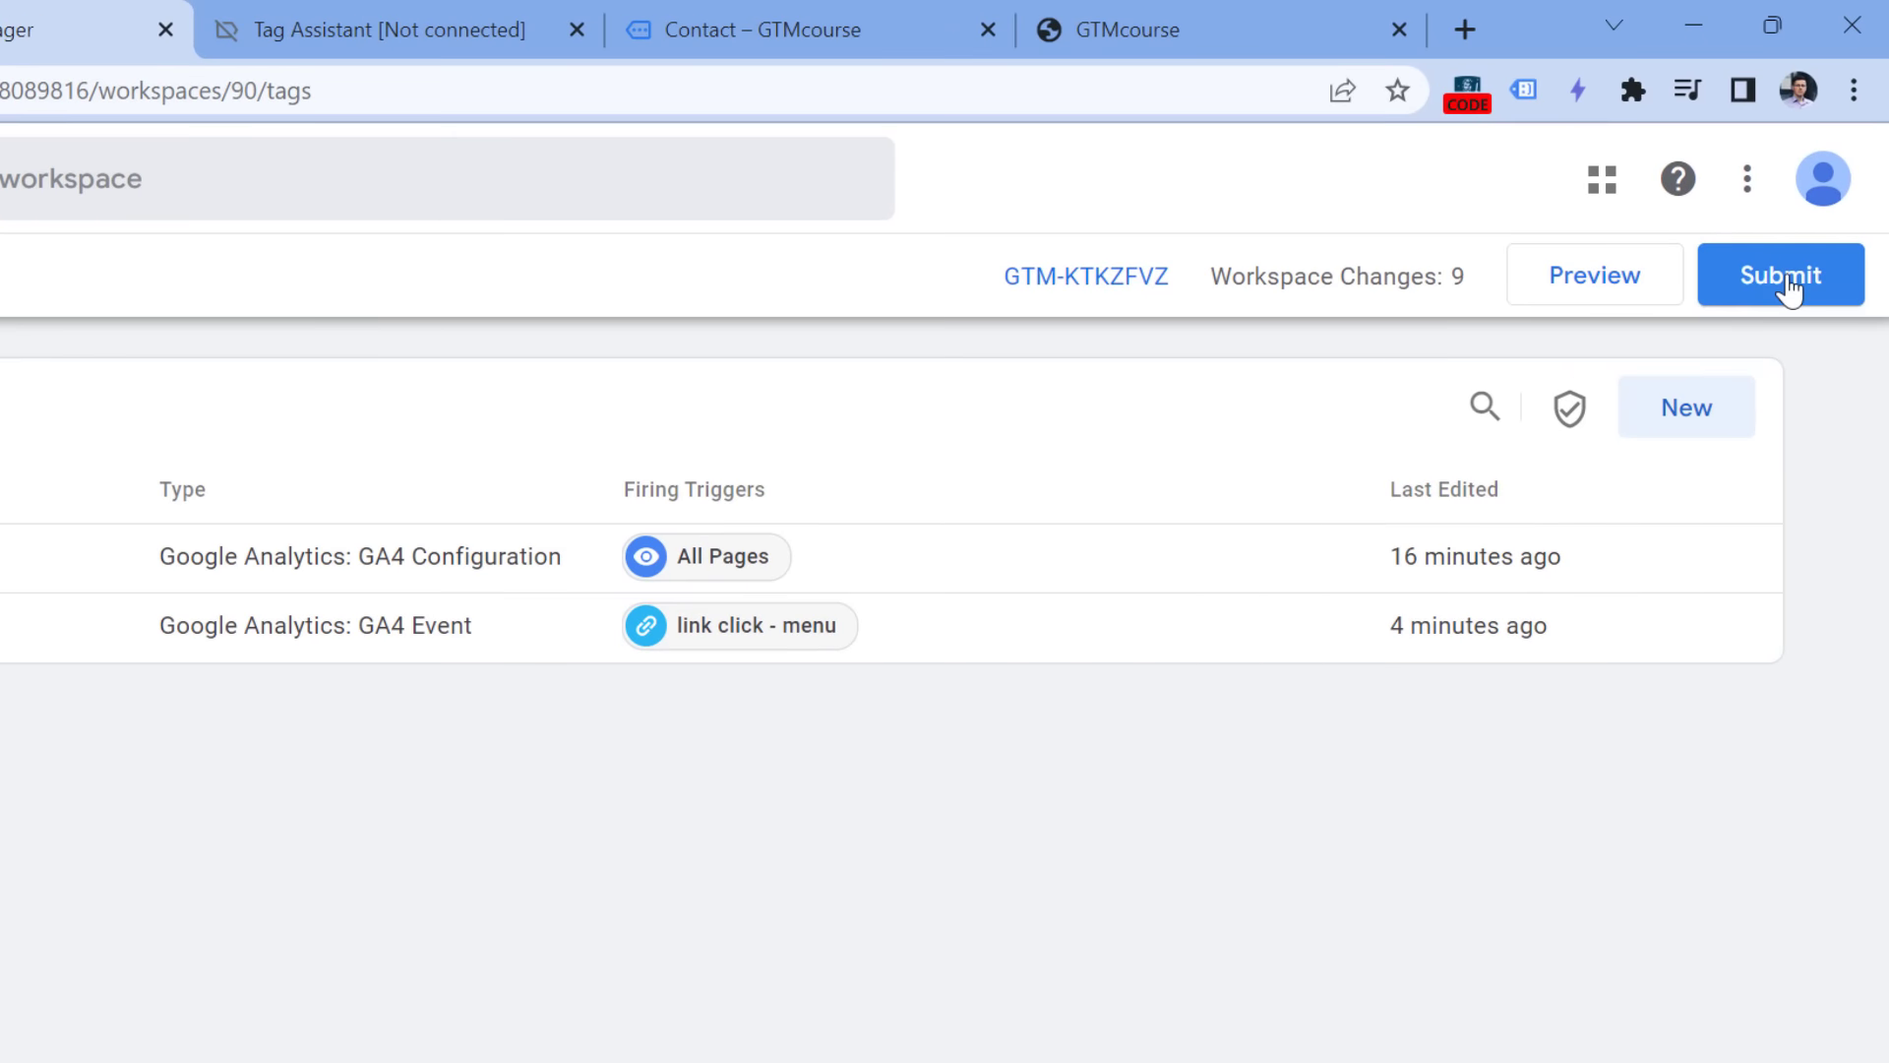
{"action": "left_click", "coordinate": [1789, 288]}
{"action": "left_click", "coordinate": [805, 374]}
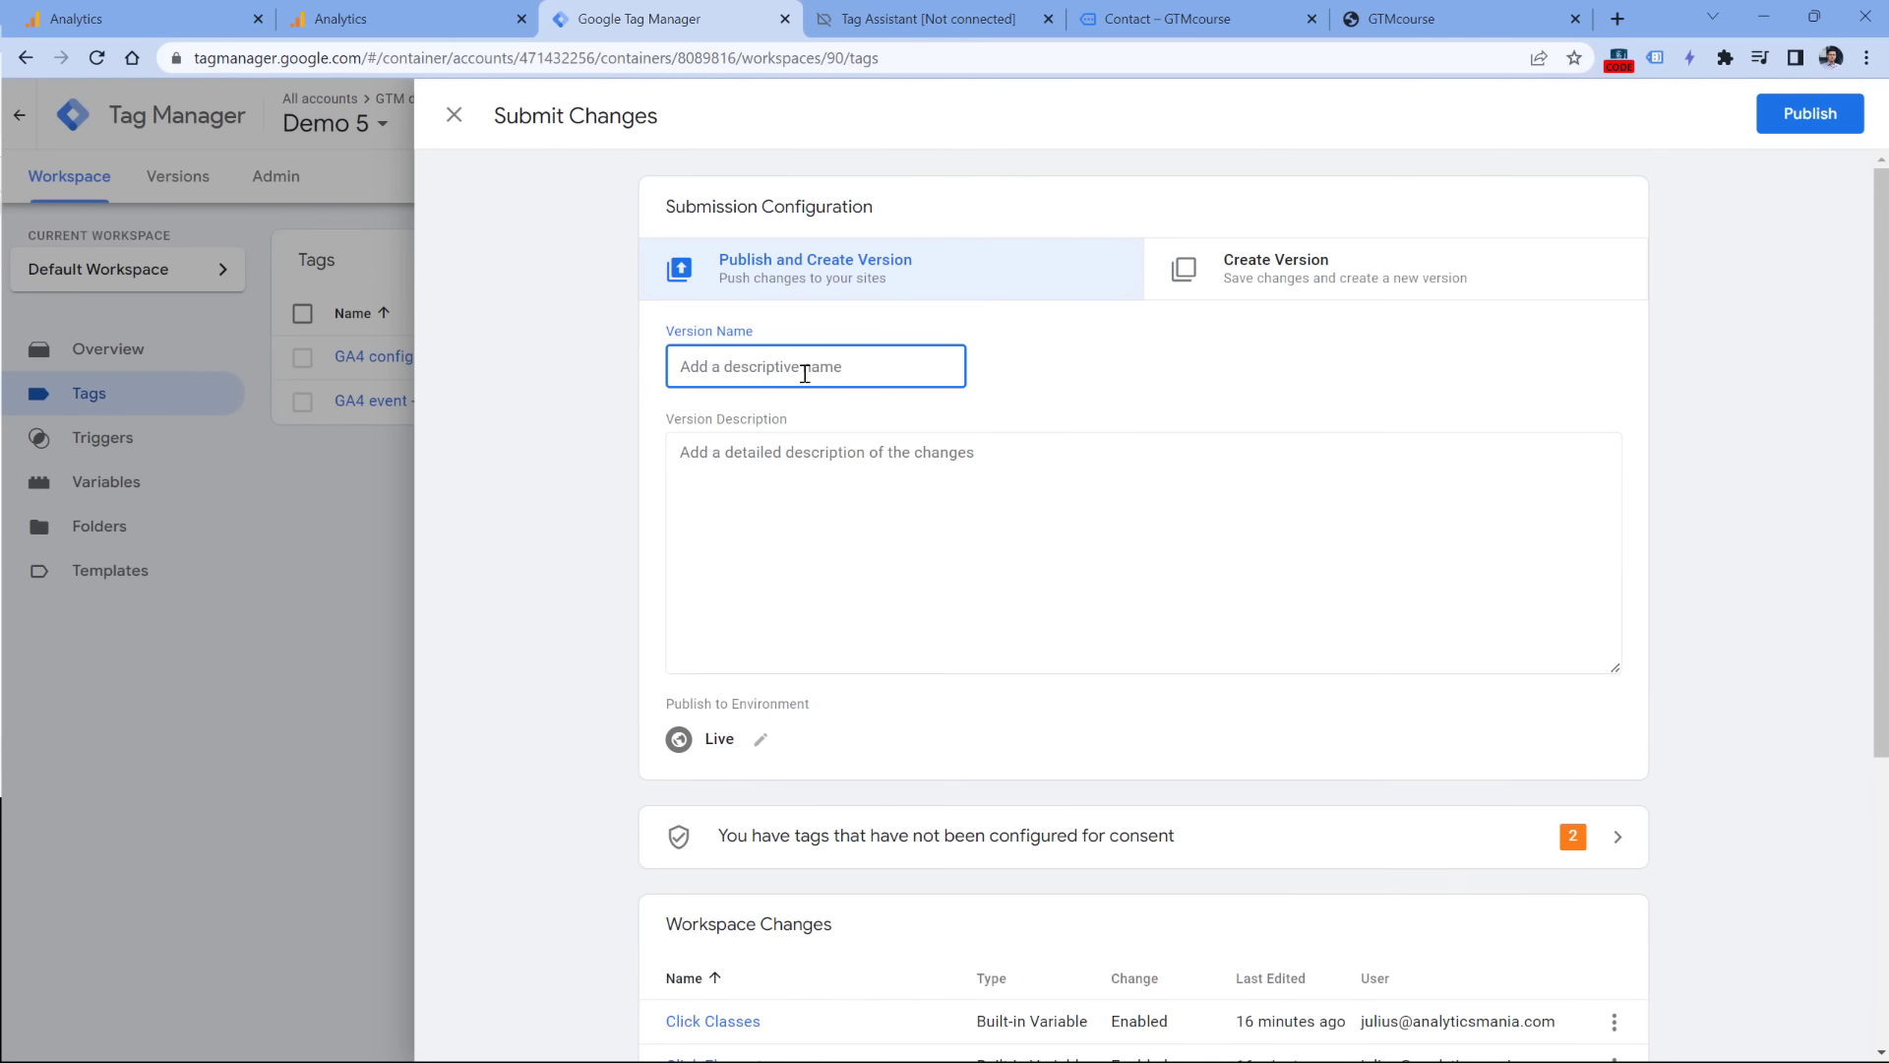
{"action": "type", "text": "installed GA4"}
{"action": "left_click", "coordinate": [1807, 113]}
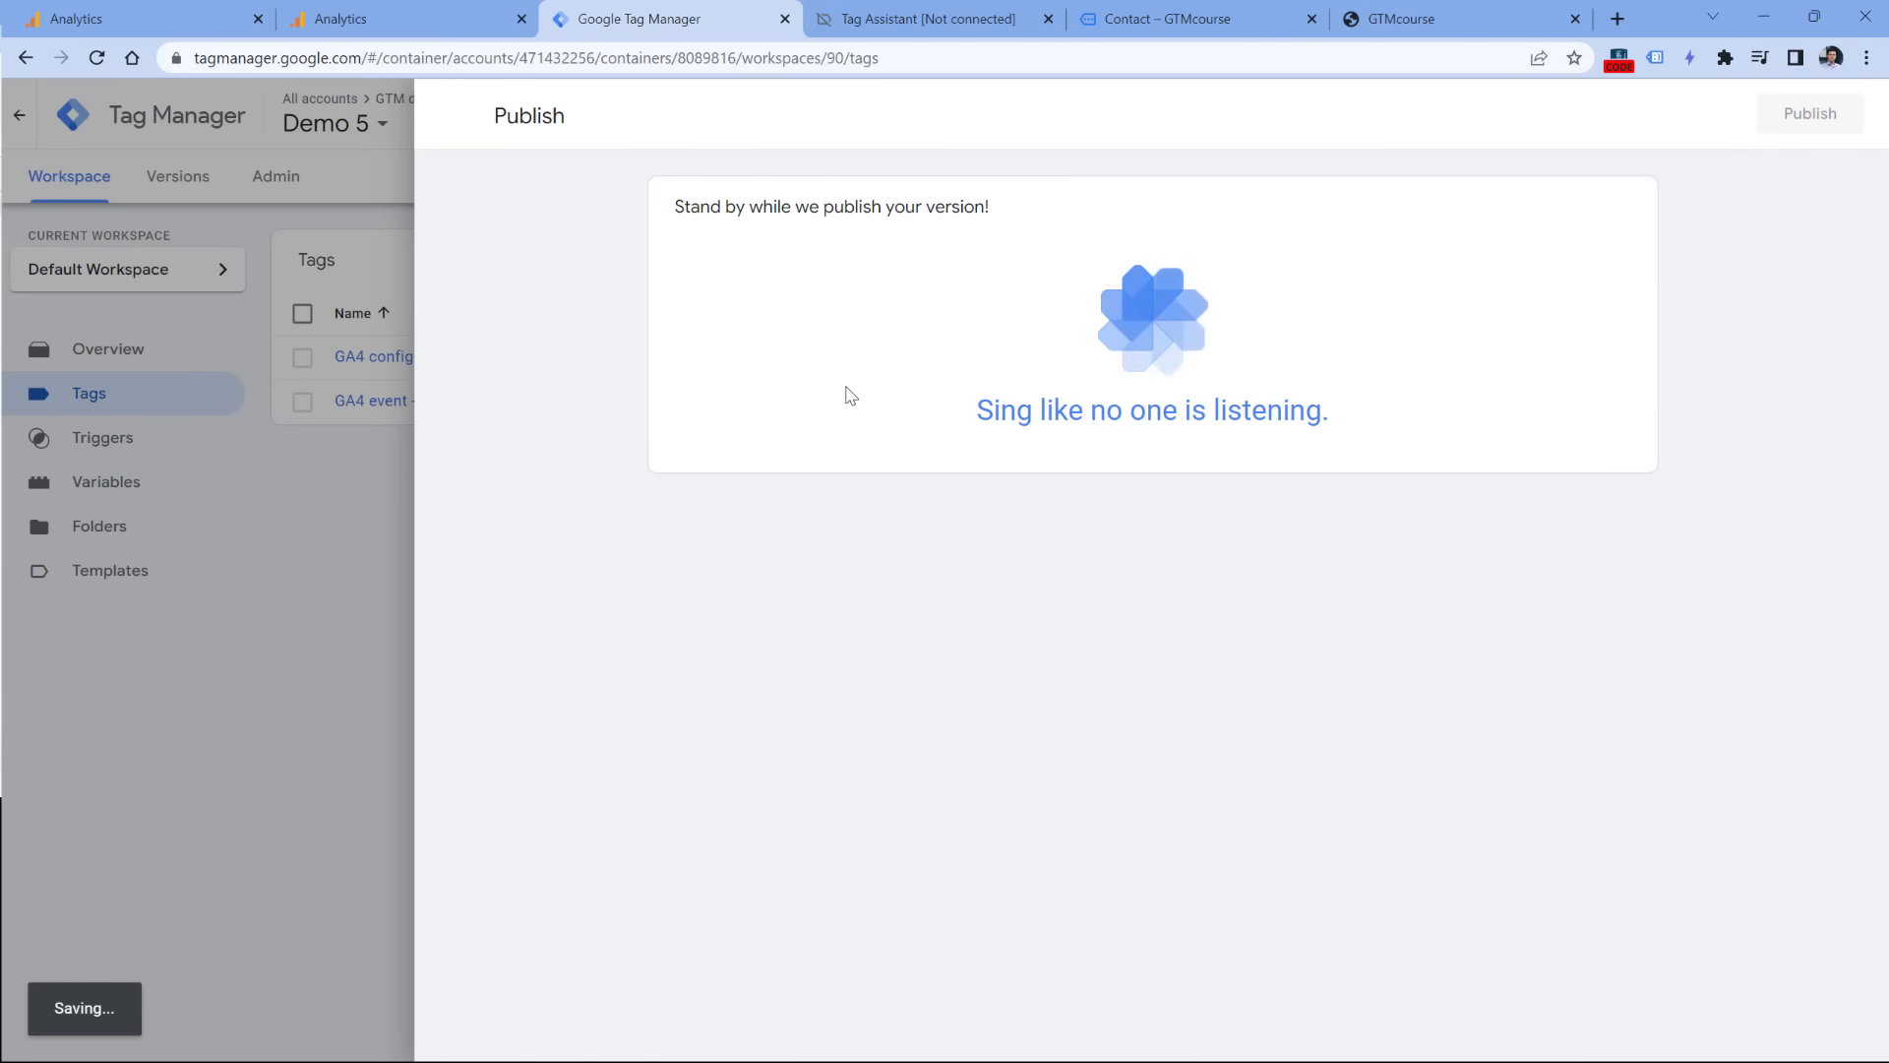